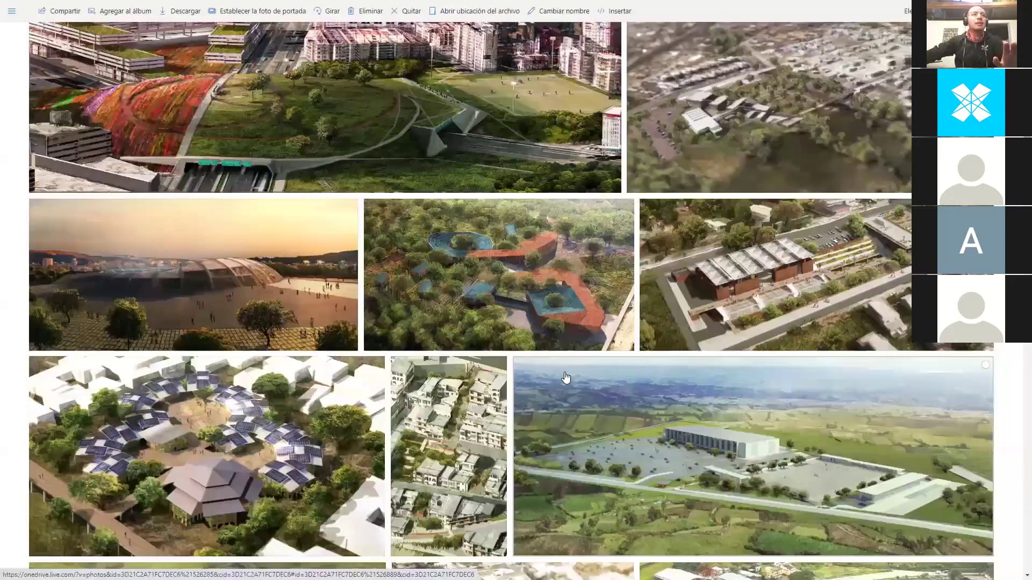
# Browse the aerial-perspective reference images in the AEREA photo album, and leave the browser's full-screen mode
pyautogui.scroll(-5, 574, 380)
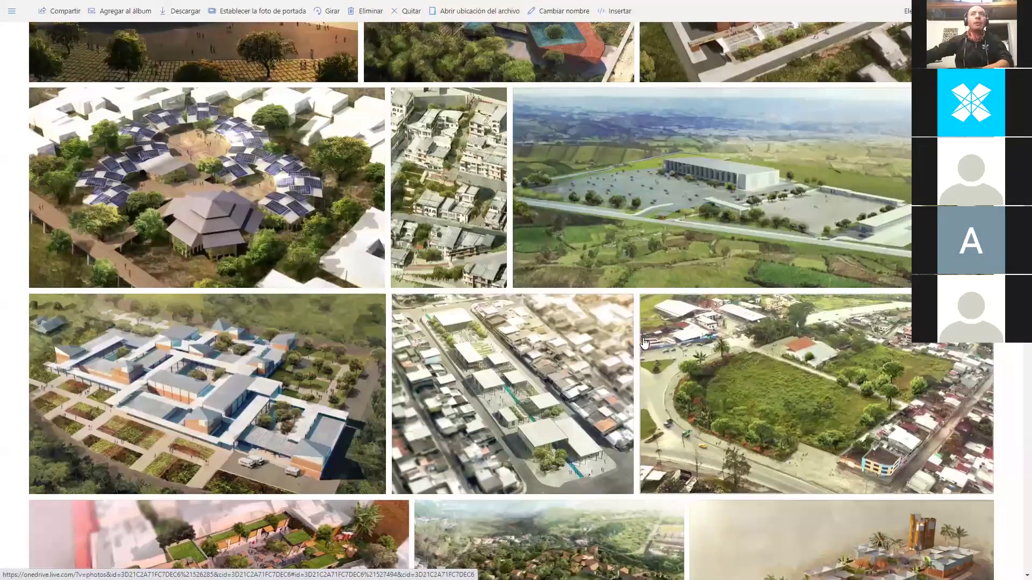
pyautogui.scroll(-2, 643, 345)
pyautogui.scroll(-5, 317, 342)
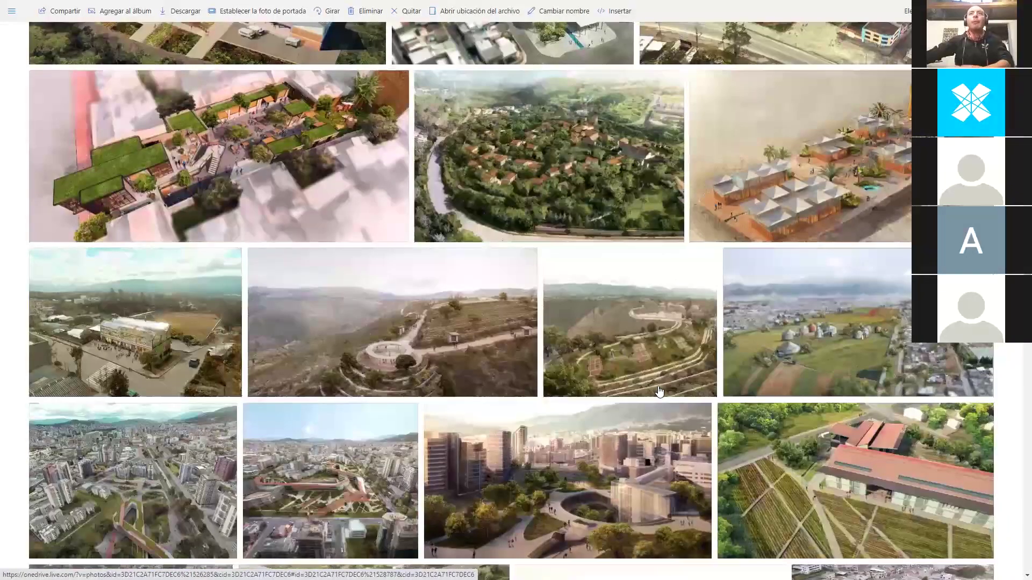
pyautogui.scroll(-8, 658, 400)
pyautogui.scroll(-3, 664, 395)
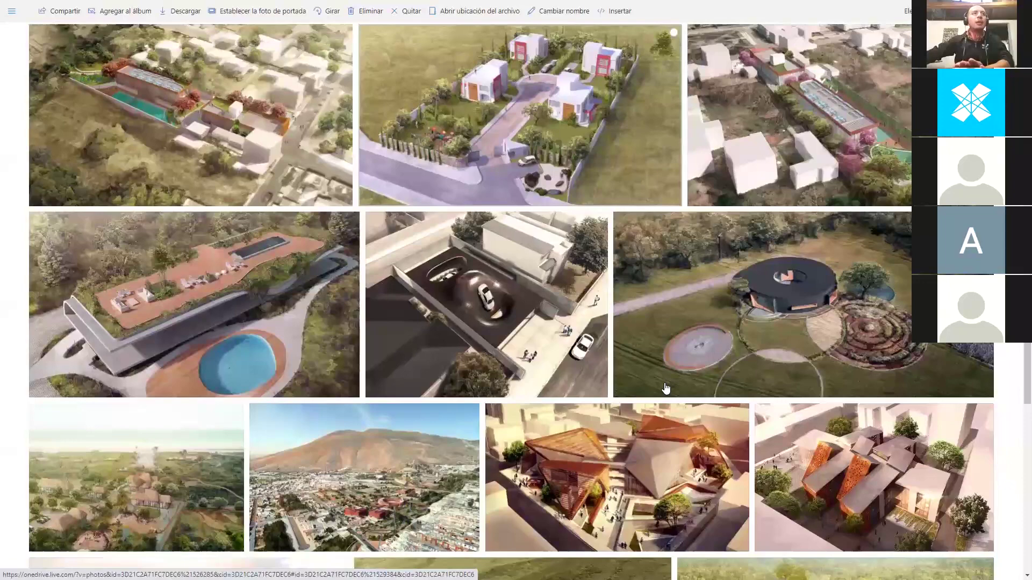
pyautogui.scroll(-4, 665, 388)
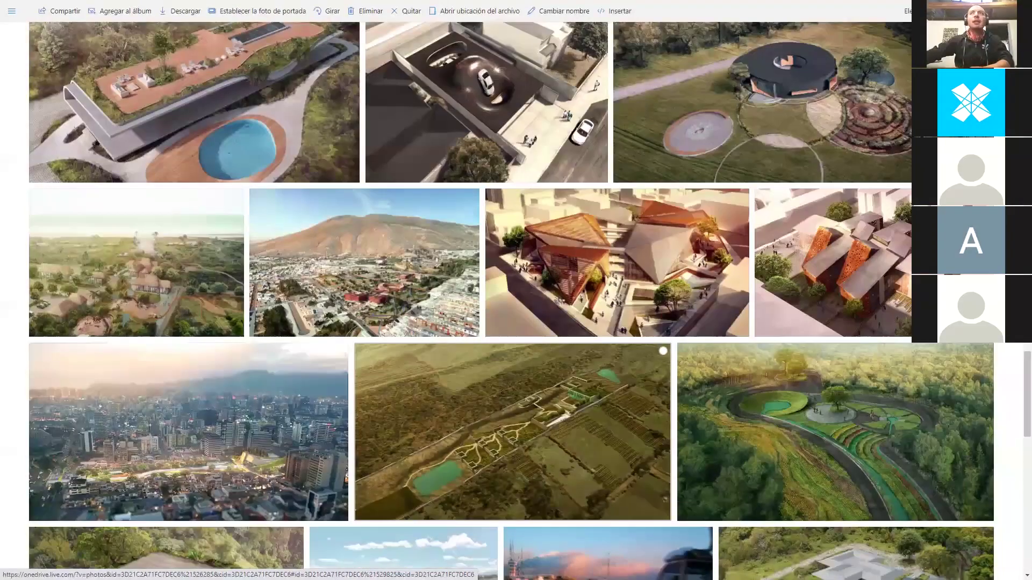
pyautogui.scroll(-5, 615, 396)
pyautogui.click(778, 22)
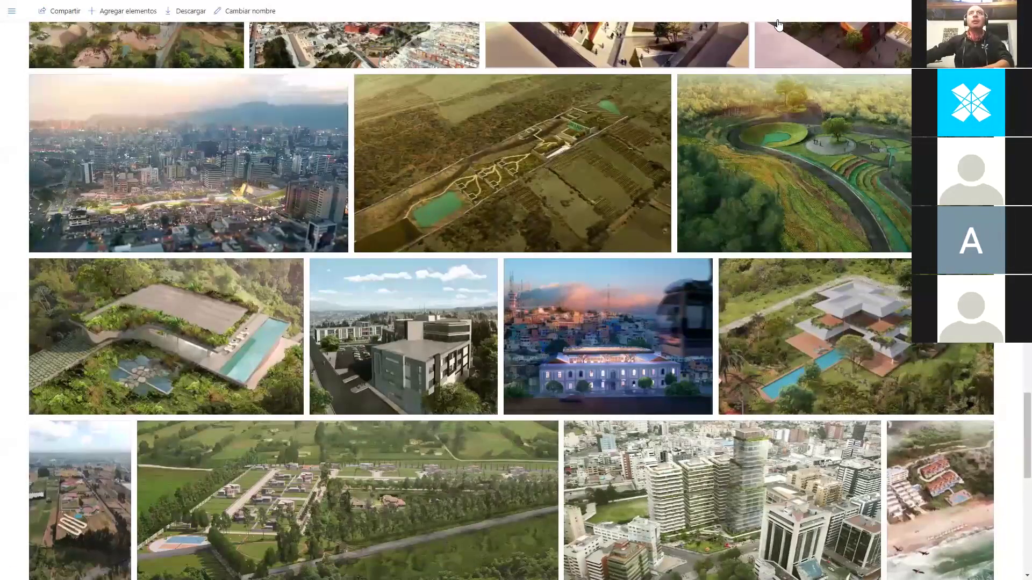
pyautogui.press('F11')
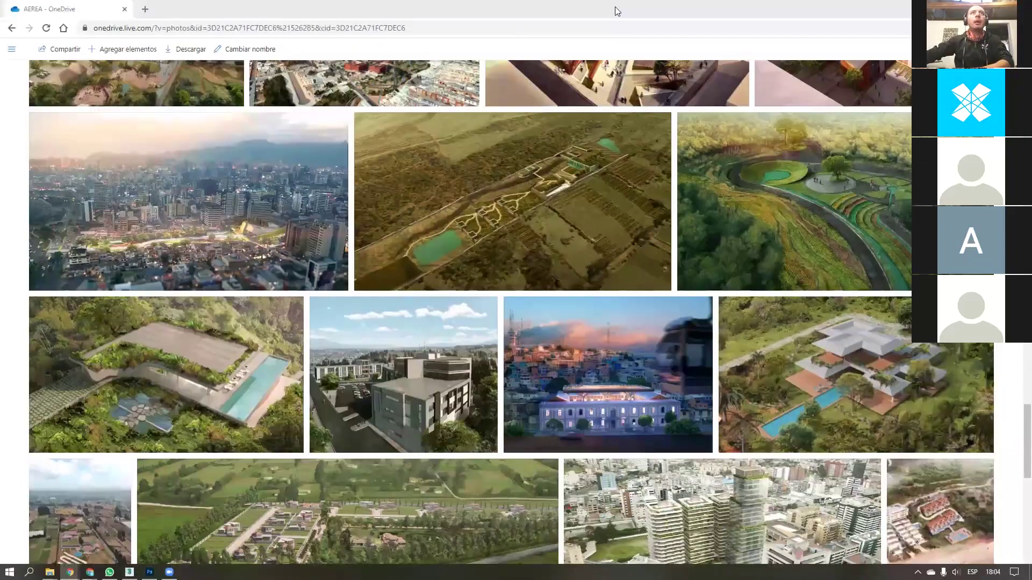
# Switch to Google Drive, open the ENTORNO URBANO folder in TALLER PINXCEL to view its files, and minimize the window
pyautogui.press('super+d')
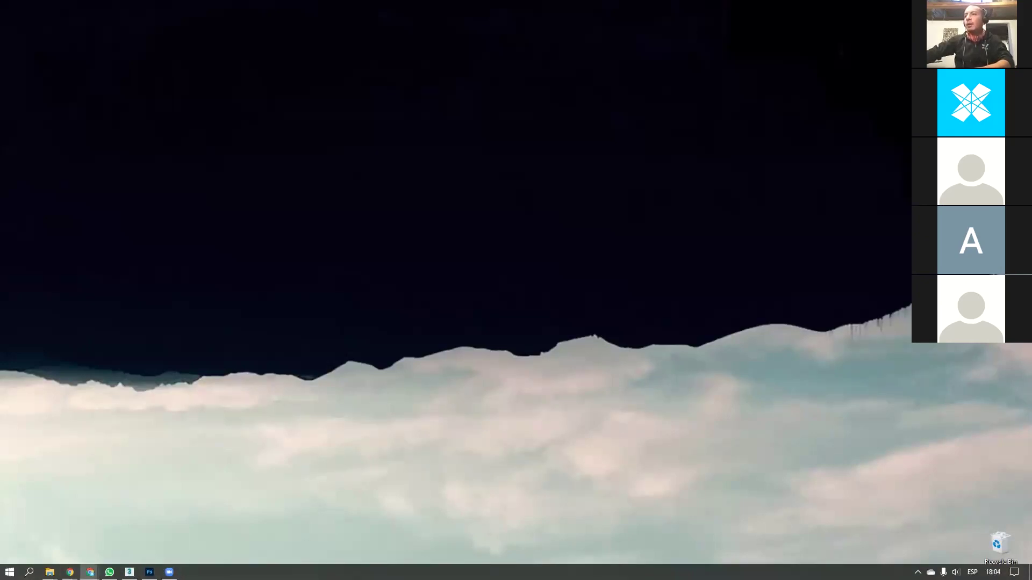
pyautogui.click(90, 572)
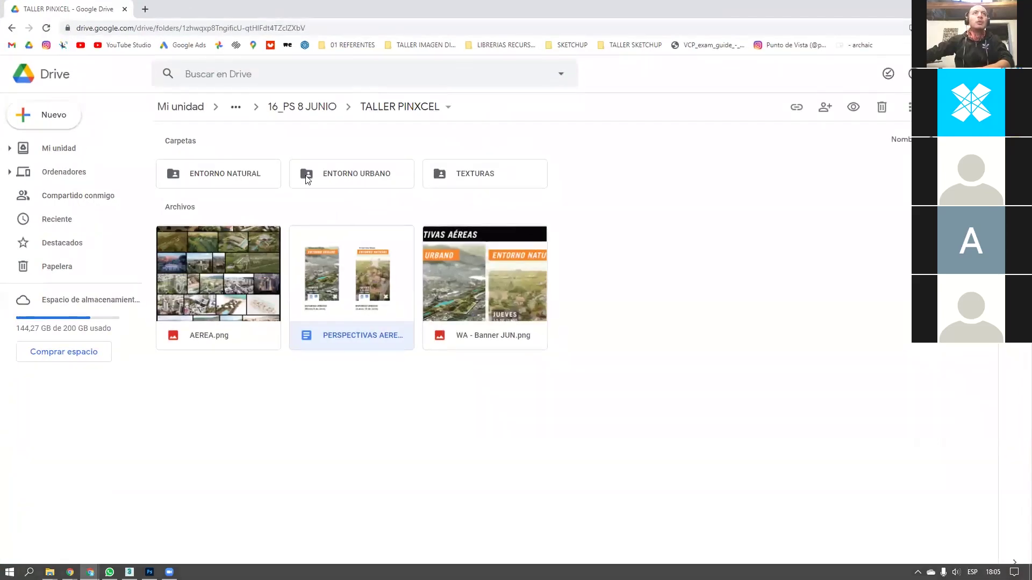
pyautogui.doubleClick(322, 182)
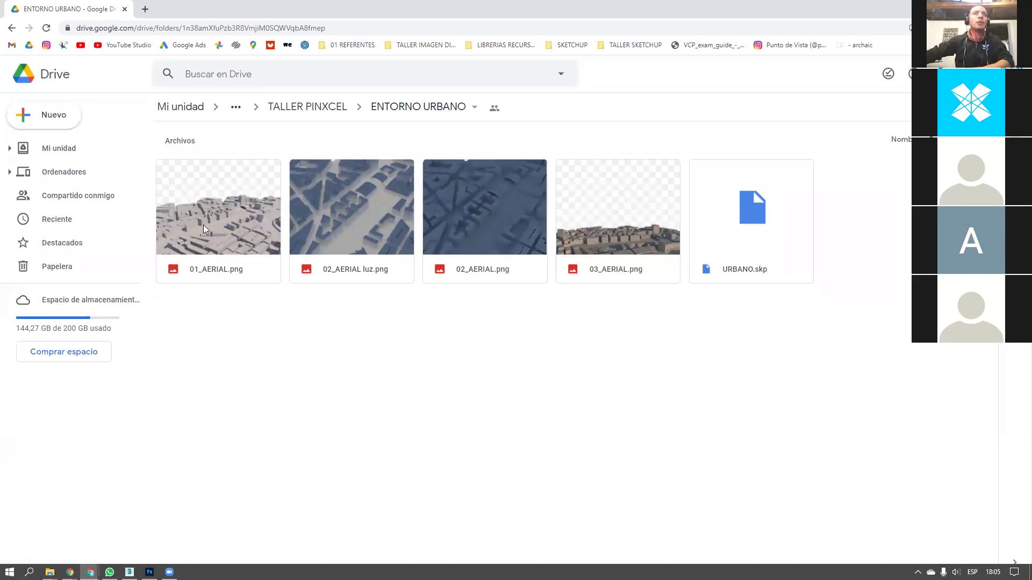
pyautogui.click(970, 9)
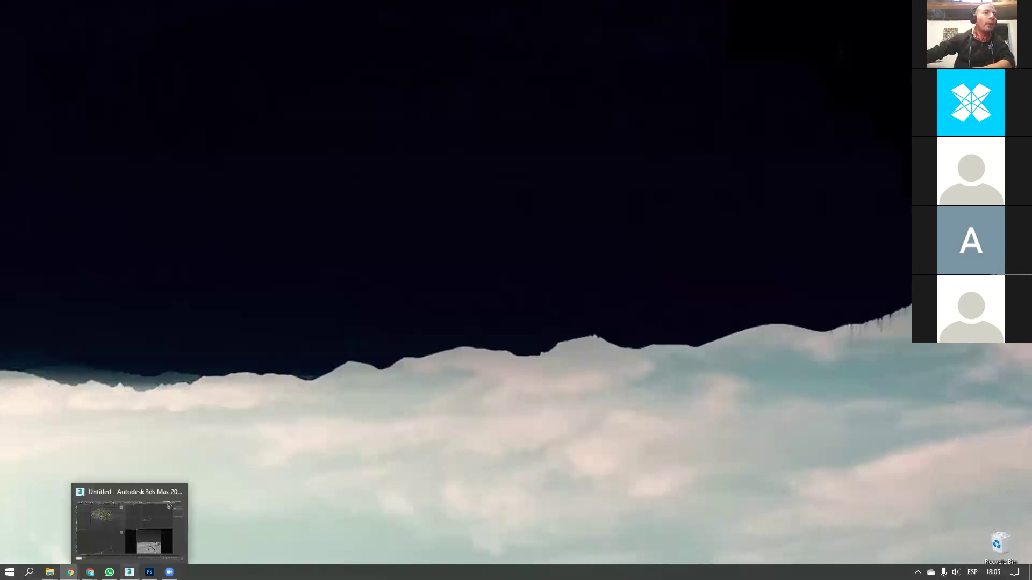
# Switch to the untitled city scene in 3ds Max and bring the sun light into the Top view beside the city plan
pyautogui.moveTo(149, 572)
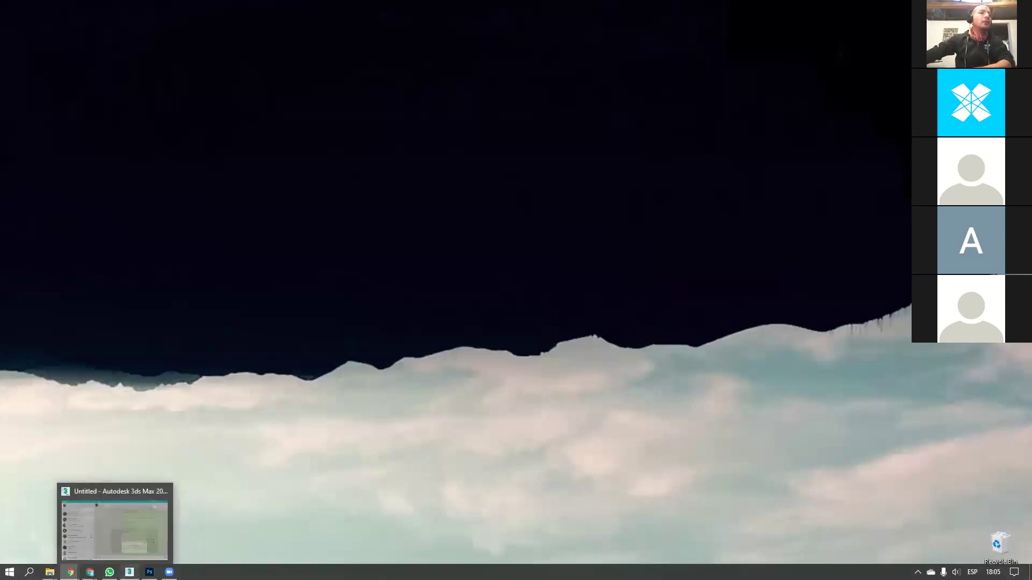
pyautogui.click(129, 572)
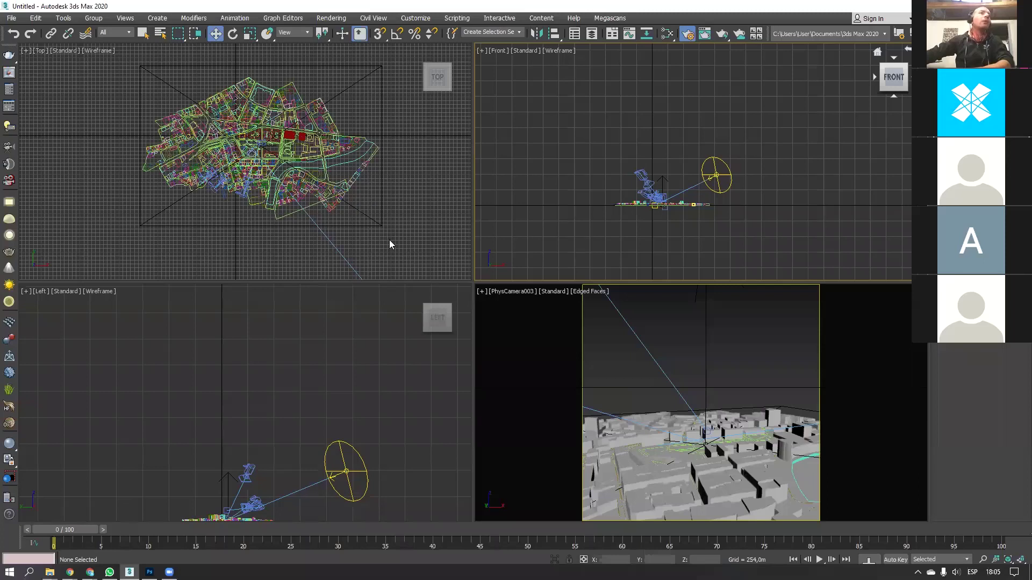
pyautogui.moveTo(389, 244); pyautogui.dragTo(325, 196, button='middle')
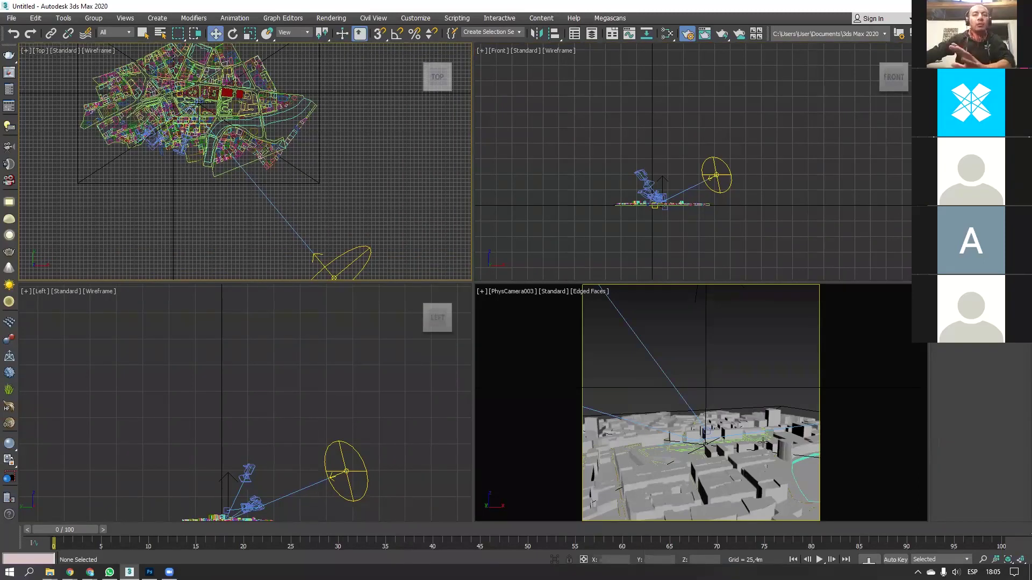
# Make the PhysCamera003 viewport active and maximize it to fill the viewport area
pyautogui.click(675, 336)
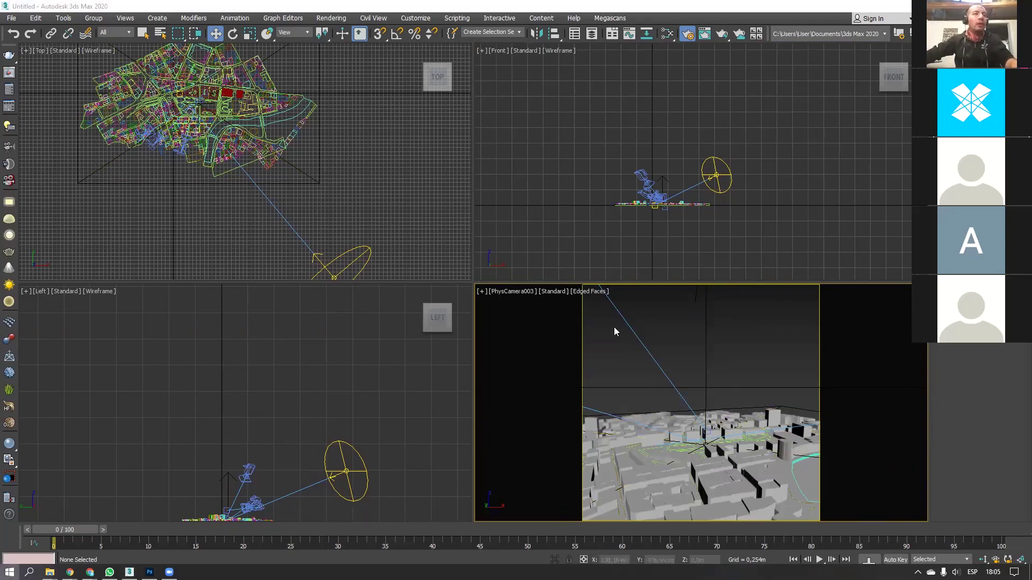
pyautogui.press('super')
pyautogui.click(860, 259)
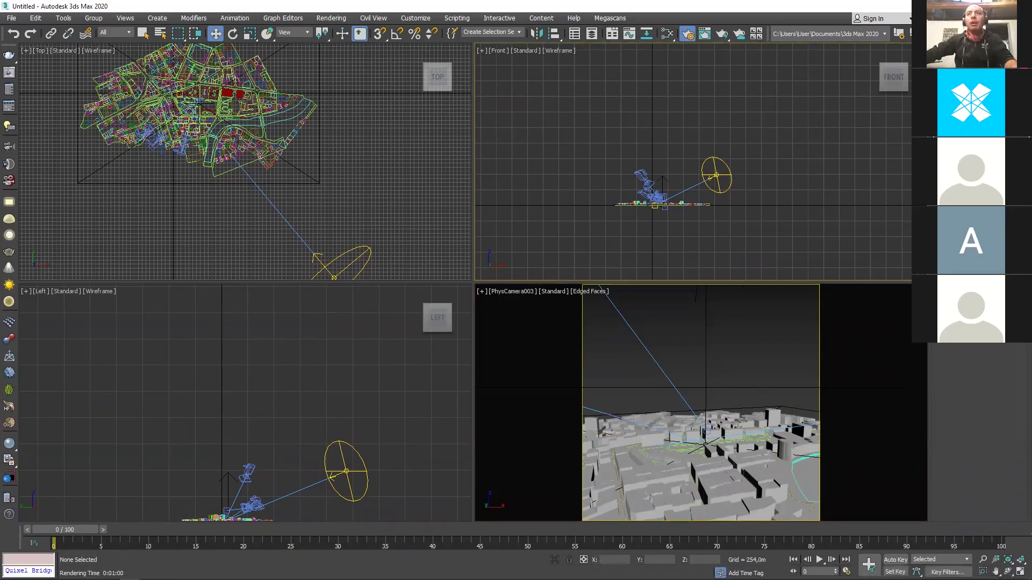
pyautogui.hotkey('alt', 'w')
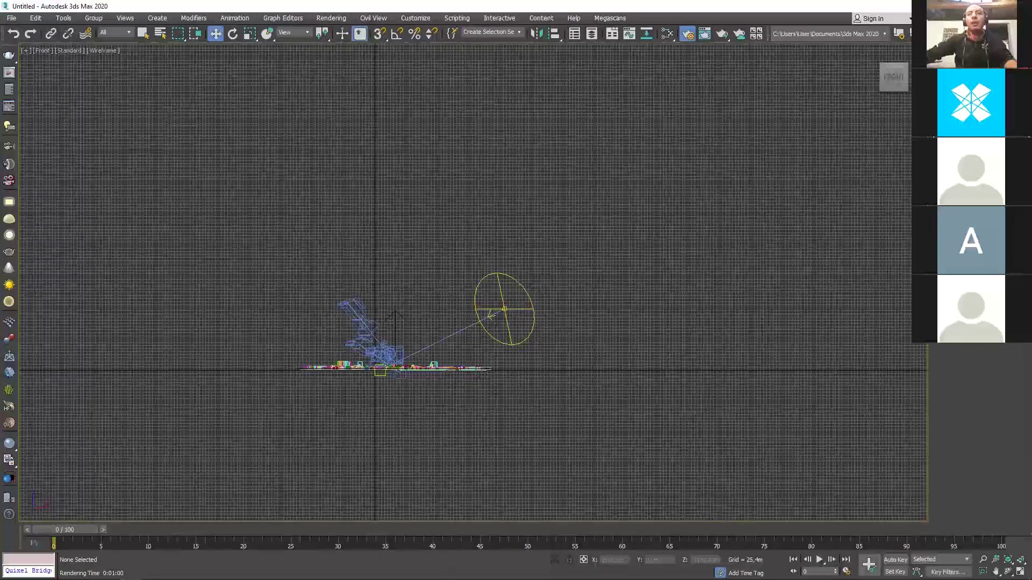
pyautogui.click(1020, 571)
pyautogui.click(723, 369)
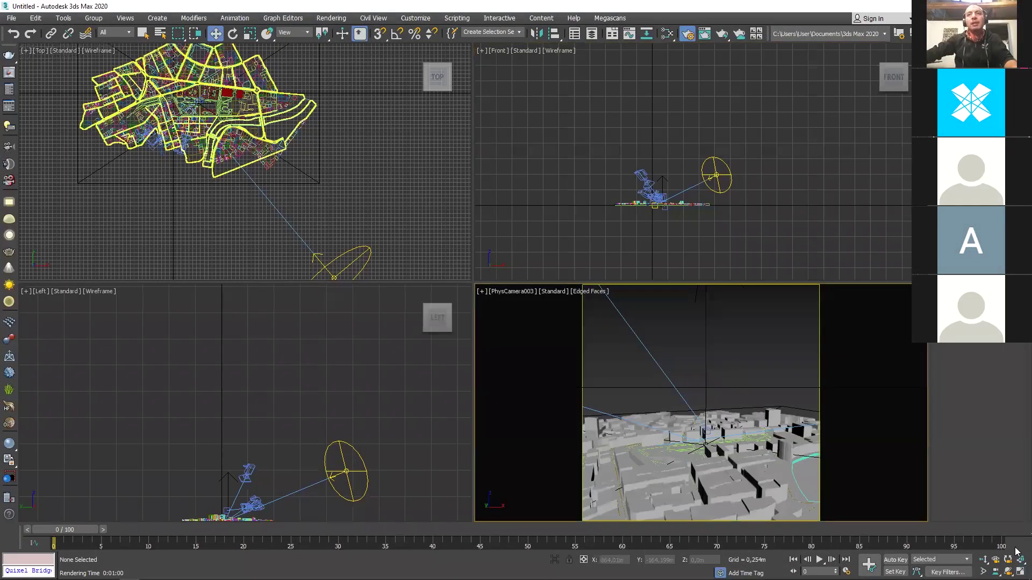
pyautogui.hotkey('alt', 'w')
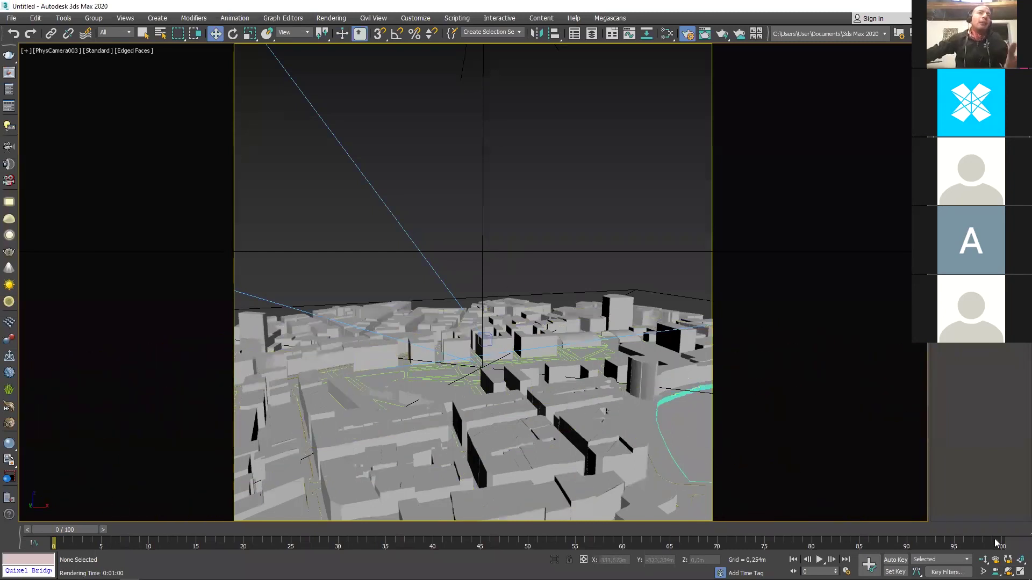
# Orbit PhysCamera003 down to near street level and back up to a high aerial angle over the city
pyautogui.click(1008, 571)
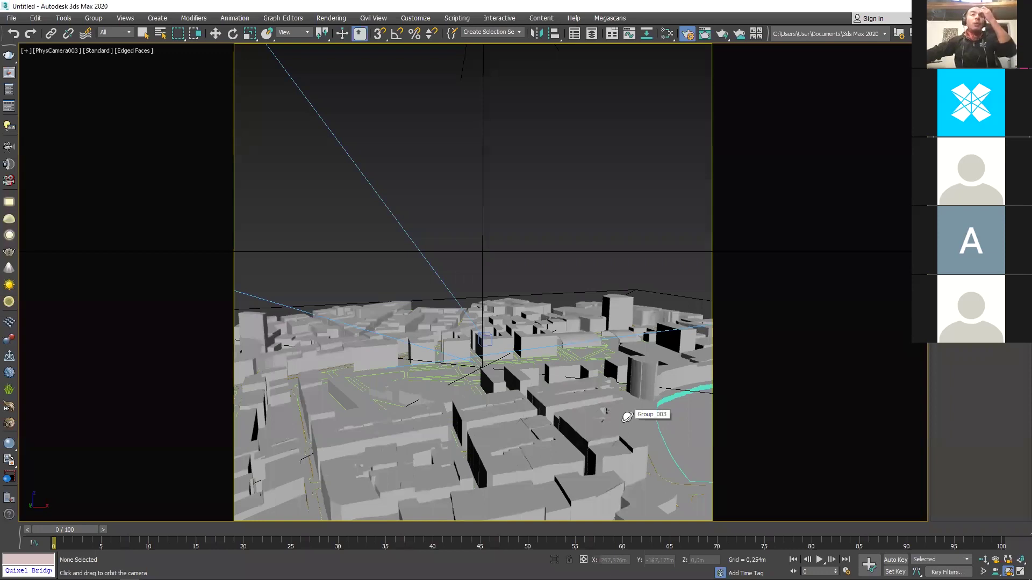
pyautogui.moveTo(558, 434); pyautogui.dragTo(524, 414)
pyautogui.moveTo(566, 444); pyautogui.dragTo(563, 427, button='middle')
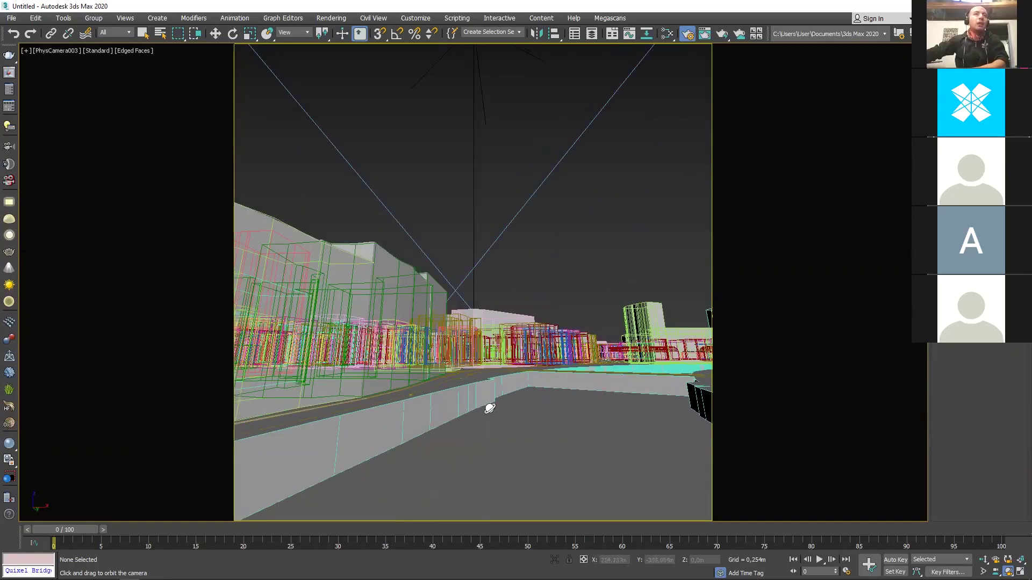
pyautogui.moveTo(494, 362); pyautogui.dragTo(501, 368, button='middle')
pyautogui.moveTo(502, 368); pyautogui.dragTo(502, 368)
pyautogui.scroll(2, 502, 368)
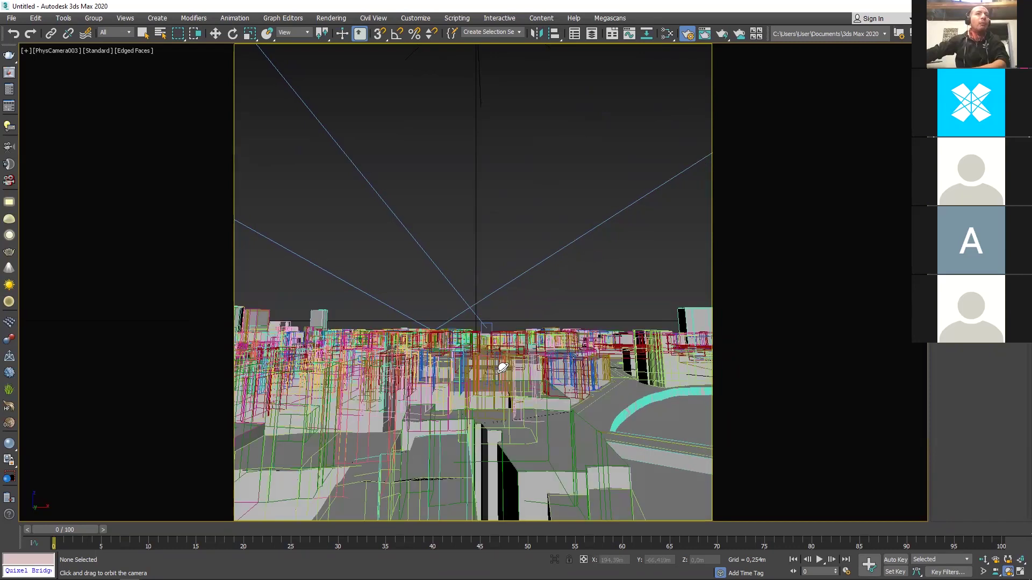
pyautogui.moveTo(622, 277); pyautogui.dragTo(611, 281, button='middle')
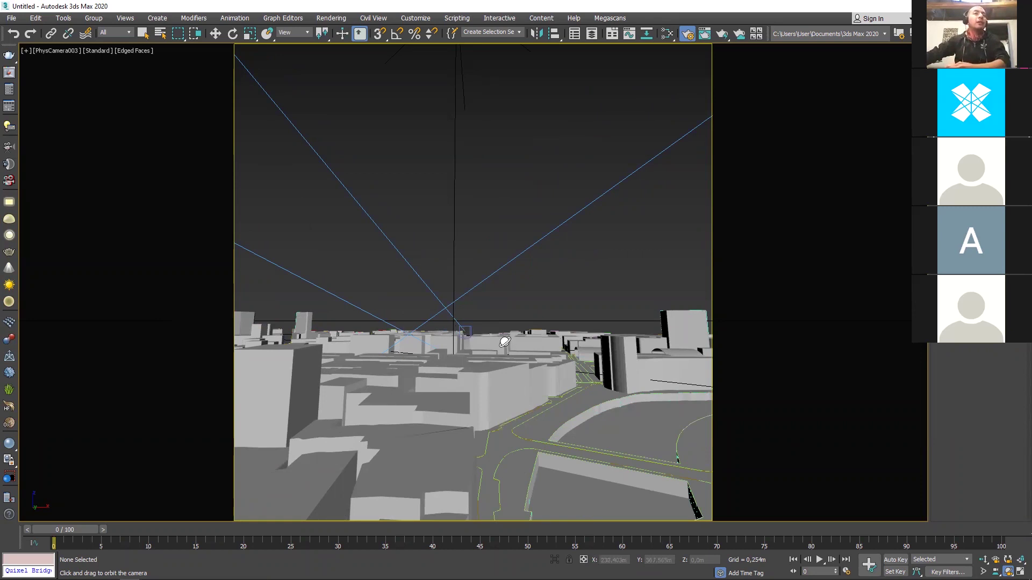
pyautogui.moveTo(495, 342); pyautogui.dragTo(524, 349)
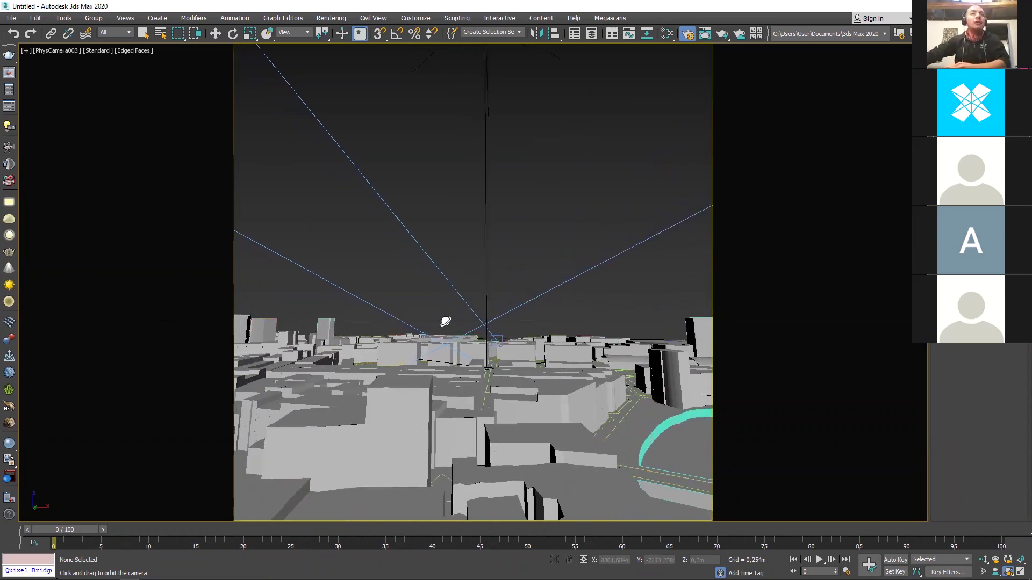
pyautogui.moveTo(454, 339); pyautogui.dragTo(495, 376)
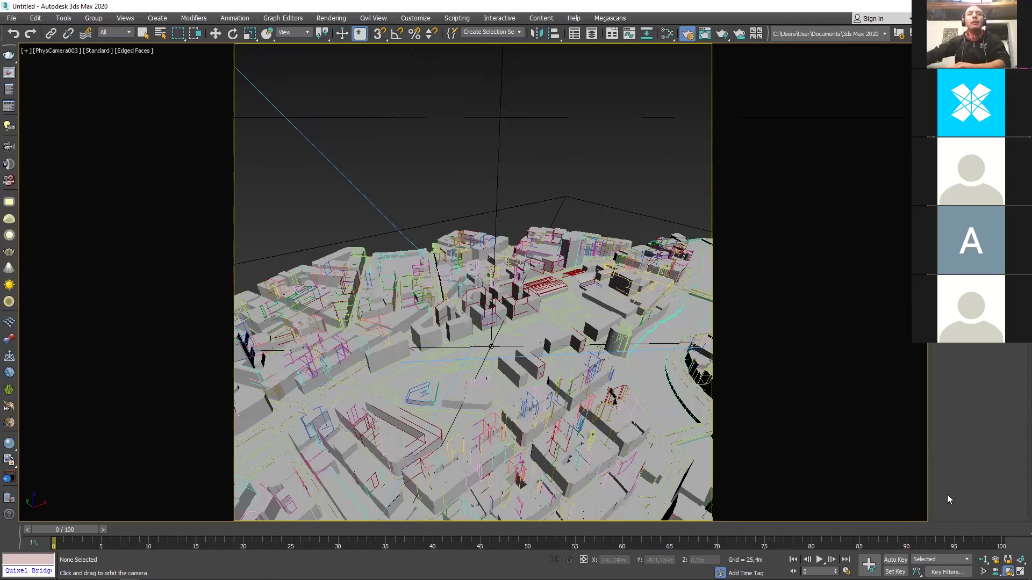
# Restore the four-viewport layout, enlarge the cameras in the Front view, and lower PhysCamera003 slightly over the city
pyautogui.hotkey('alt', 'w')
pyautogui.press('w')
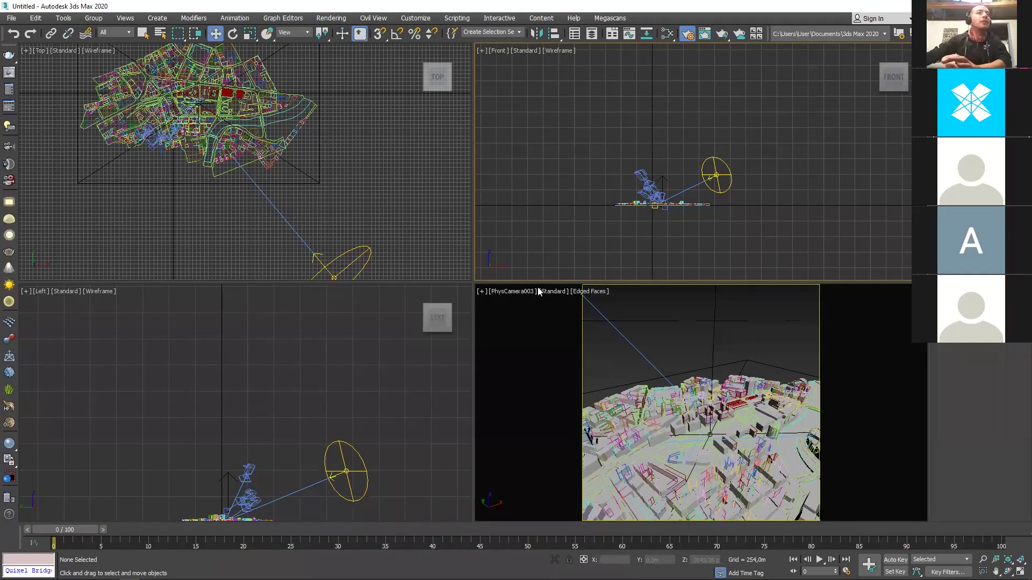
pyautogui.scroll(5, 672, 194)
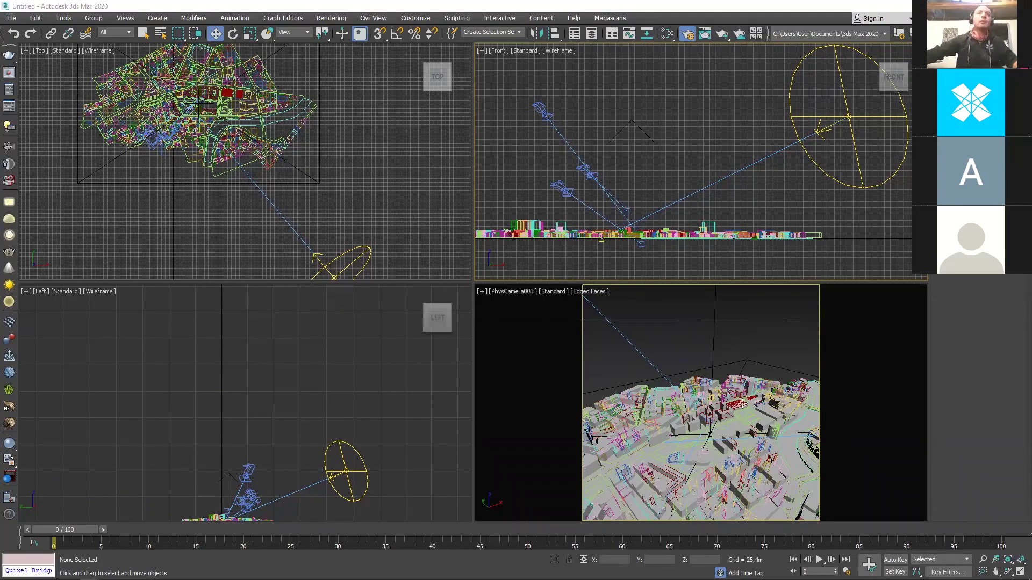
pyautogui.moveTo(735, 396); pyautogui.dragTo(737, 370, button='middle')
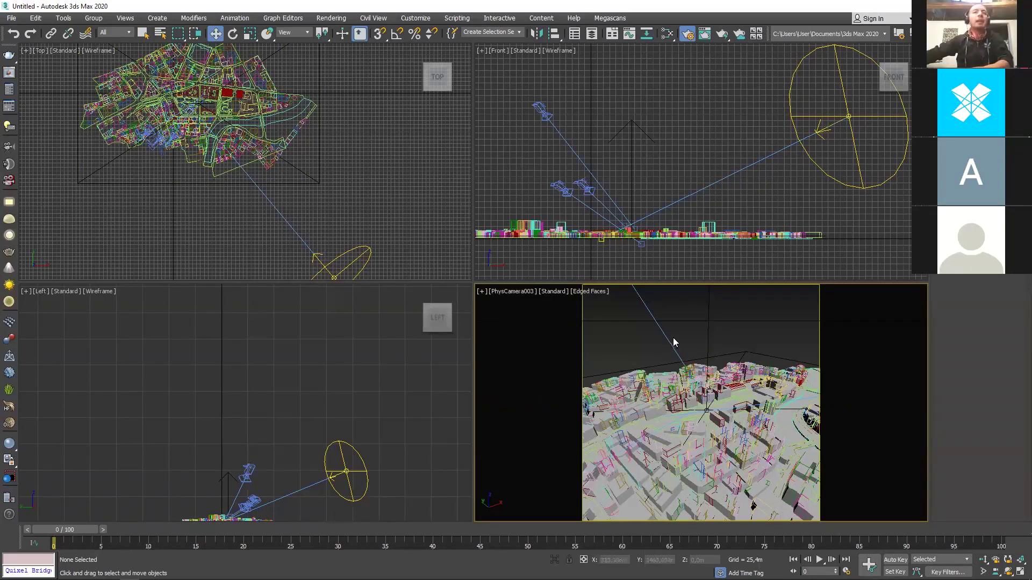
# Select the highest camera in the Front view, show its view as PhysCamera002, and set its focal length to 50 mm
pyautogui.click(546, 117)
pyautogui.click(540, 103)
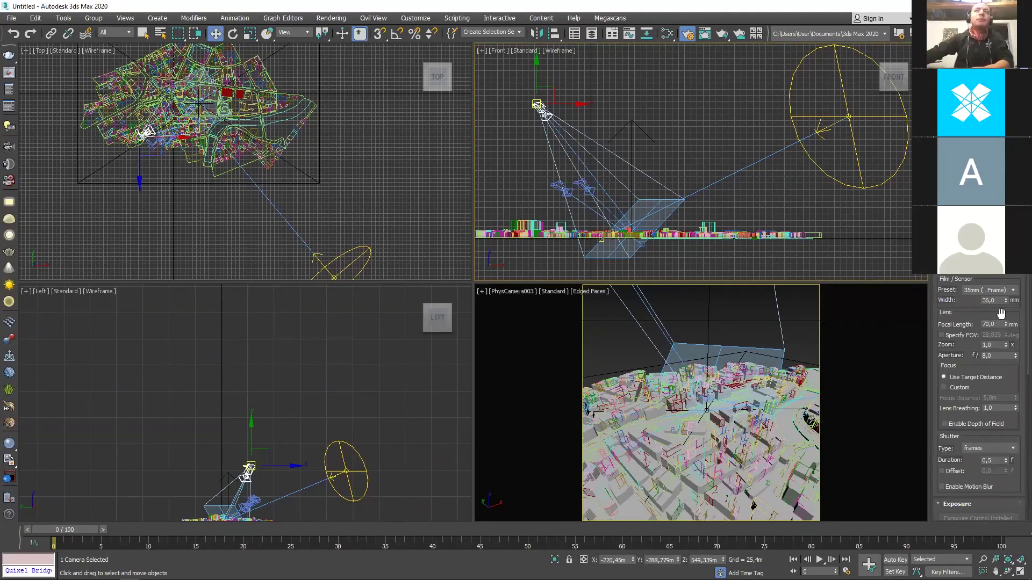
pyautogui.moveTo(1005, 325); pyautogui.dragTo(1006, 333)
pyautogui.middleClick(599, 334)
pyautogui.press('c')
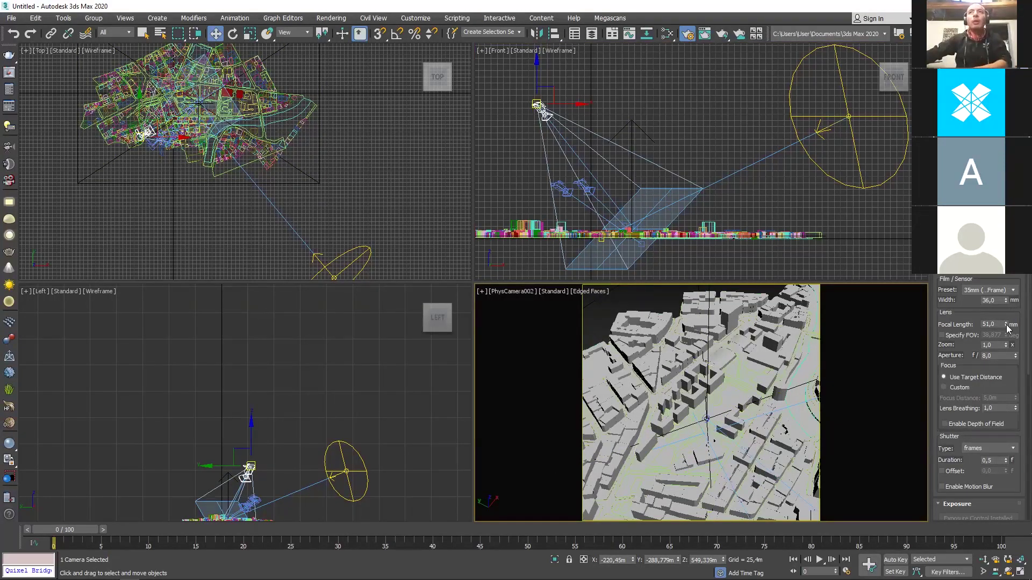
pyautogui.moveTo(1008, 327)
pyautogui.mouseDown()
pyautogui.moveTo(1008, 344)
pyautogui.moveTo(1005, 325)
pyautogui.mouseUp()
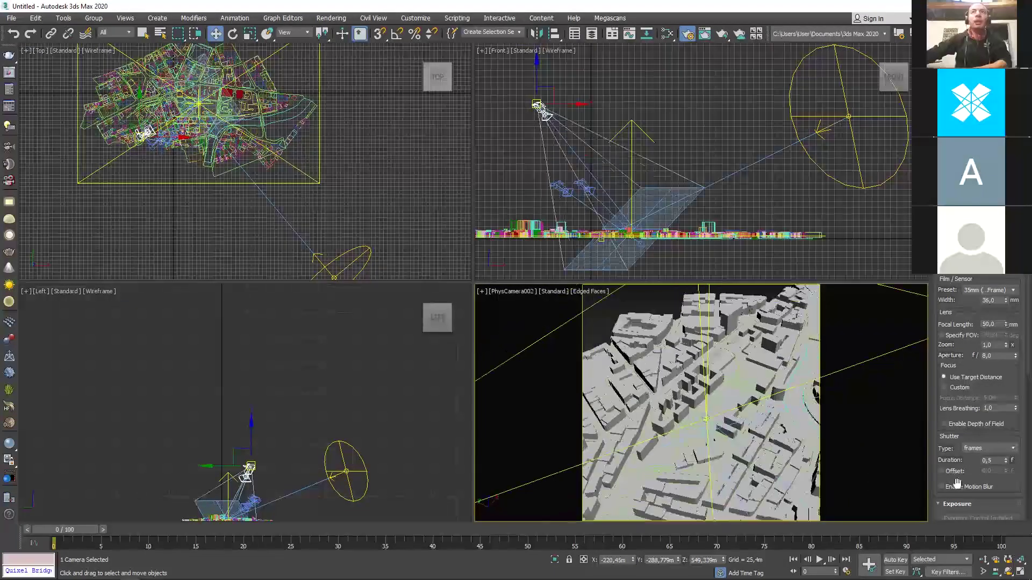
# Orbit PhysCamera002 from its steep overhead position to a low oblique view that includes the horizon above the city
pyautogui.keyDown('alt'); pyautogui.moveTo(698, 423); pyautogui.dragTo(657, 378, button='middle'); pyautogui.keyUp('alt')
pyautogui.moveTo(657, 378); pyautogui.dragTo(702, 430)
pyautogui.moveTo(692, 434); pyautogui.dragTo(721, 428, button='middle')
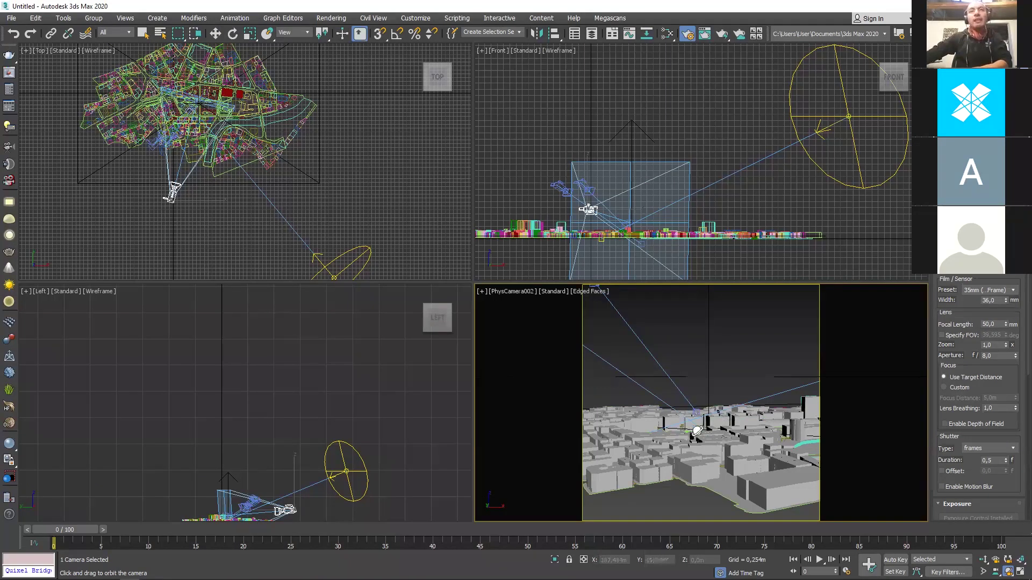
pyautogui.moveTo(697, 430); pyautogui.dragTo(706, 439)
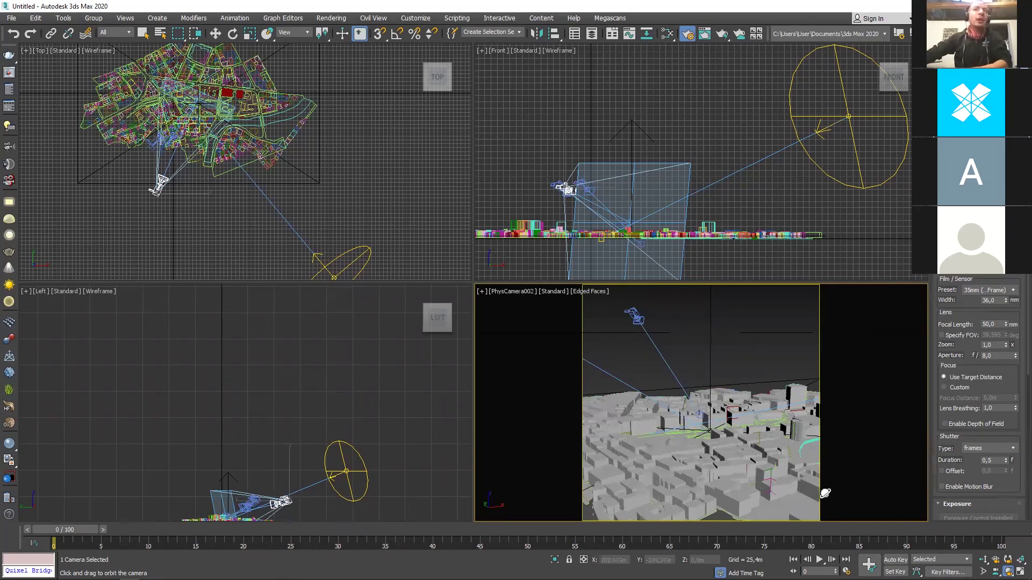
# Dolly PhysCamera002 closer to the city and set its focal length to 90 mm
pyautogui.click(984, 560)
pyautogui.moveTo(785, 456); pyautogui.dragTo(823, 387)
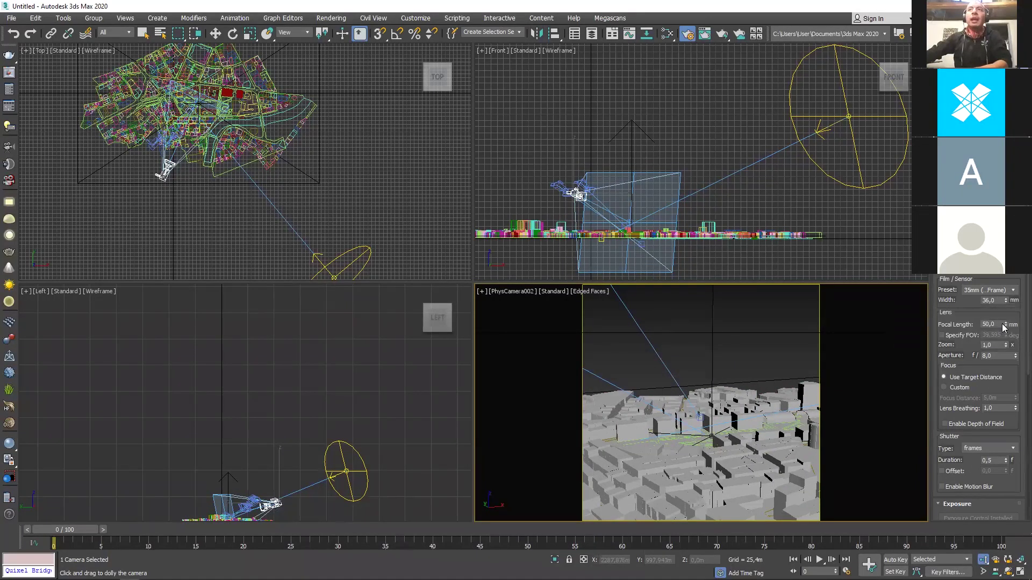
pyautogui.moveTo(1007, 326); pyautogui.dragTo(1004, 303)
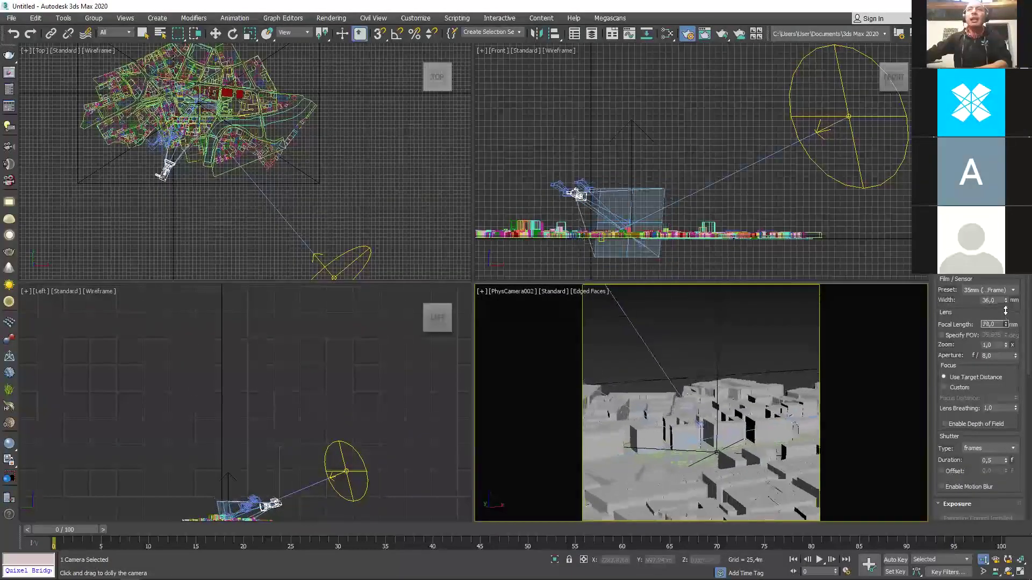
pyautogui.moveTo(688, 217); pyautogui.dragTo(703, 198, button='middle')
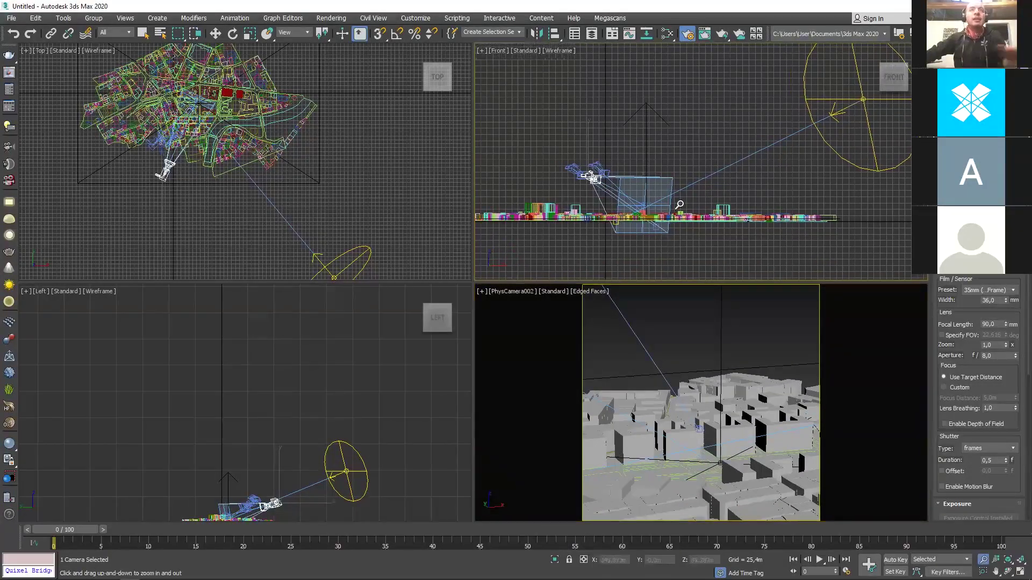
# Hide the edges in the PhysCamera002 view, orbit the Front view to an oblique view, and show it shaded and maximized
pyautogui.keyDown('alt'); pyautogui.moveTo(625, 198); pyautogui.dragTo(659, 210, button='middle'); pyautogui.keyUp('alt')
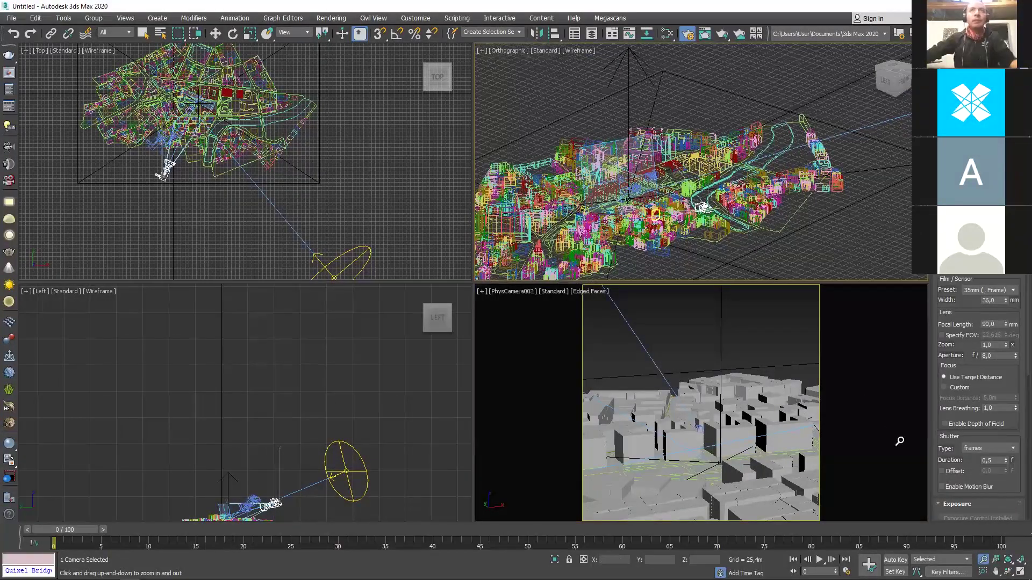
pyautogui.click(899, 441)
pyautogui.press('F4')
pyautogui.click(777, 235)
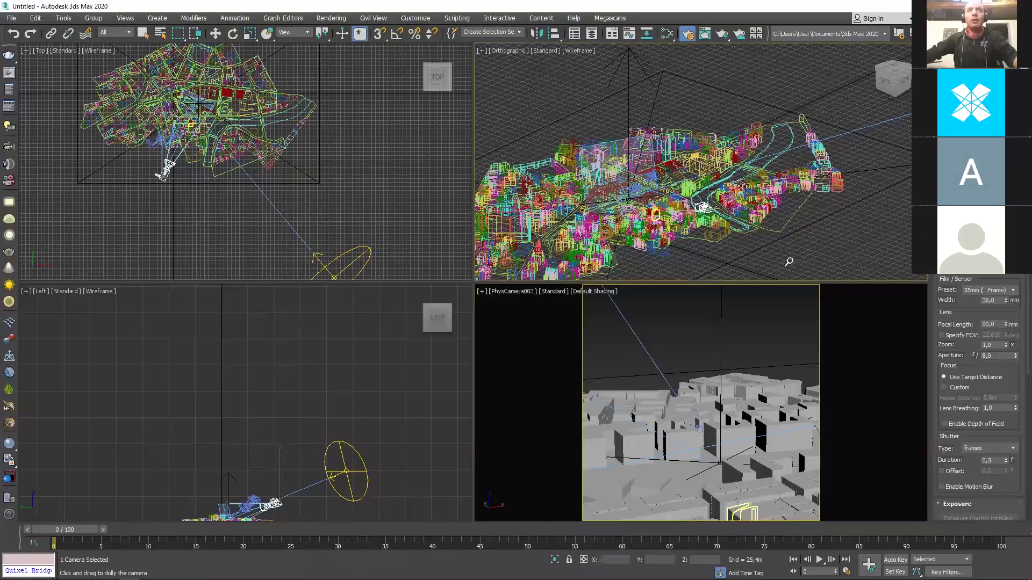
pyautogui.press('F3')
pyautogui.hotkey('alt', 'w')
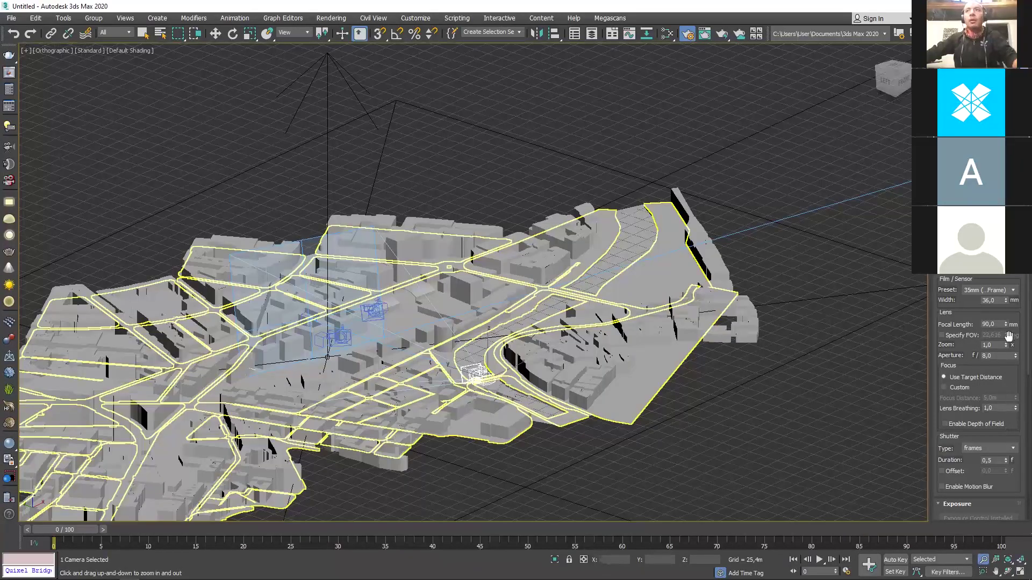
# Try a 48 mm focal length on PhysCamera002, orbit to a side view of the cameras, and set it to 131 mm
pyautogui.moveTo(1006, 324); pyautogui.dragTo(993, 347)
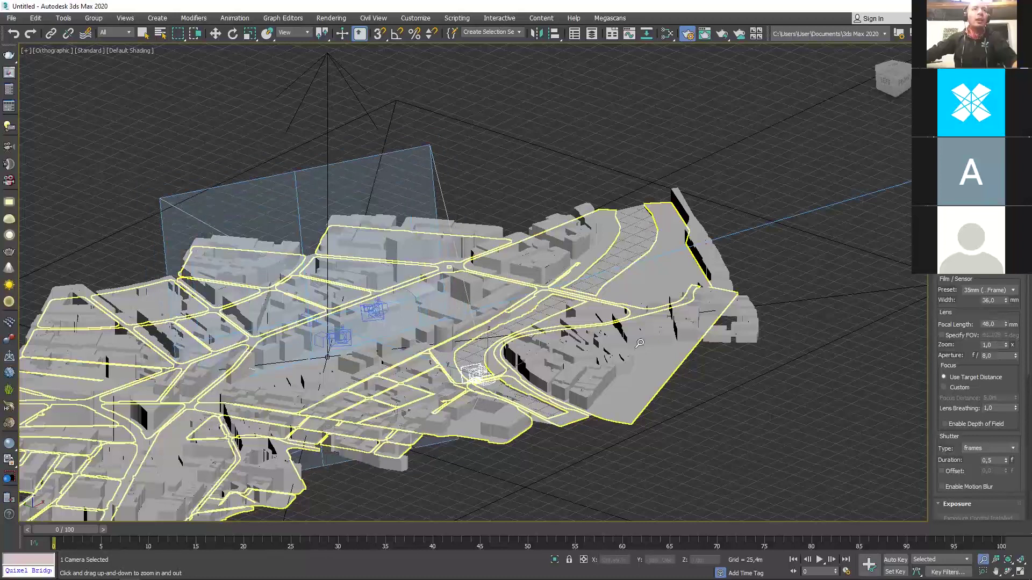
pyautogui.keyDown('alt'); pyautogui.moveTo(587, 351); pyautogui.dragTo(615, 345, button='middle'); pyautogui.keyUp('alt')
pyautogui.moveTo(616, 346); pyautogui.dragTo(632, 343)
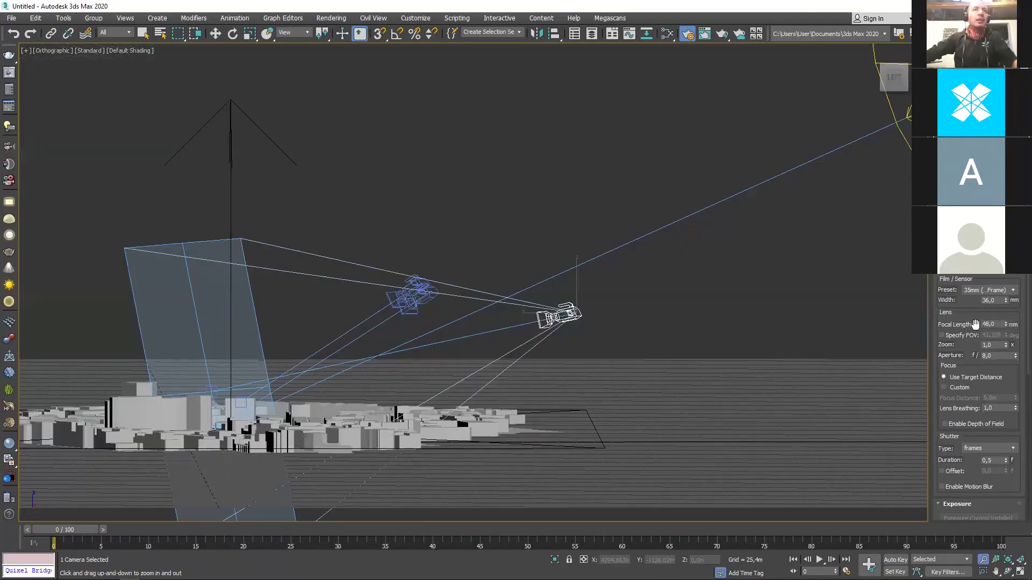
pyautogui.moveTo(1006, 325); pyautogui.dragTo(1001, 282)
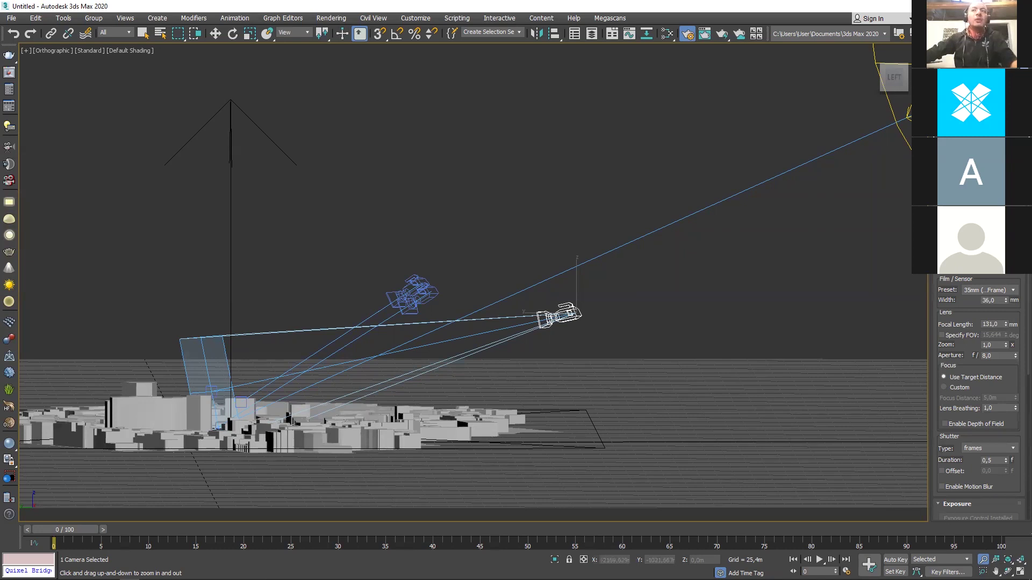
# Maximize the PhysCamera002 view, dolly it back, and orbit it to a high aerial view of the city
pyautogui.hotkey('alt', 'w')
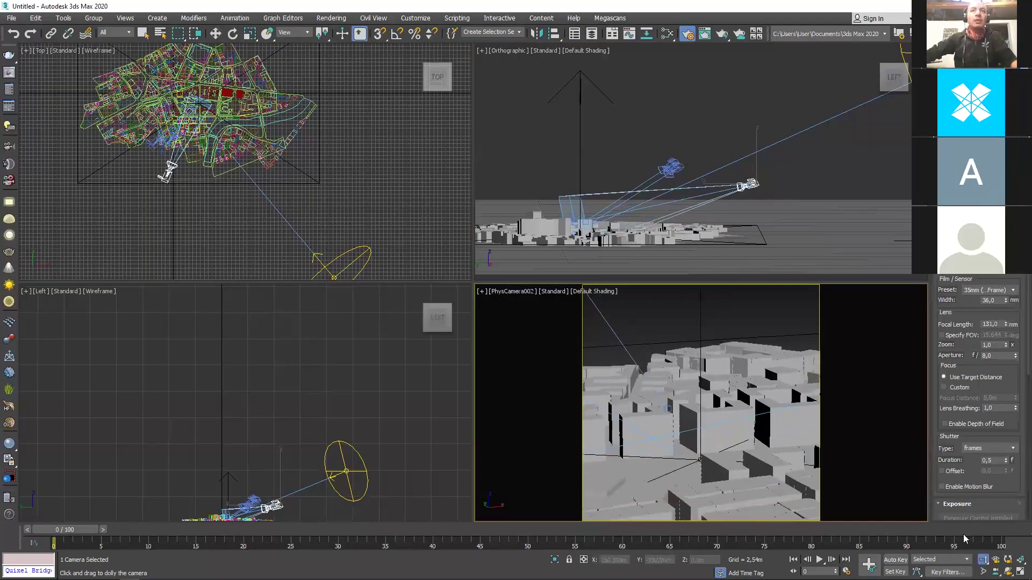
pyautogui.hotkey('alt', 'w')
pyautogui.moveTo(455, 367); pyautogui.dragTo(491, 333, button='middle')
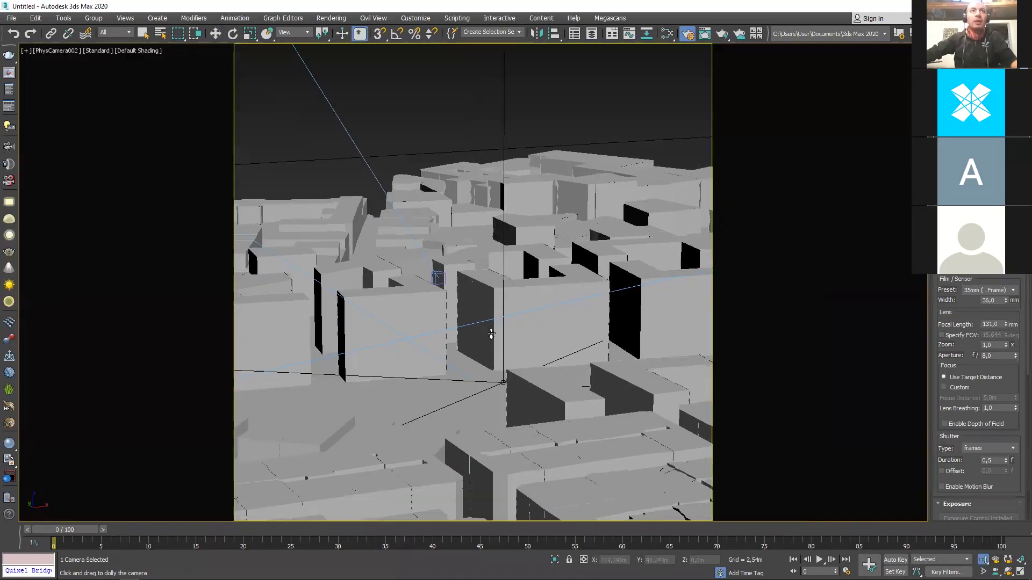
pyautogui.moveTo(503, 301); pyautogui.dragTo(621, 387)
pyautogui.click(1008, 571)
pyautogui.moveTo(441, 294); pyautogui.dragTo(452, 331)
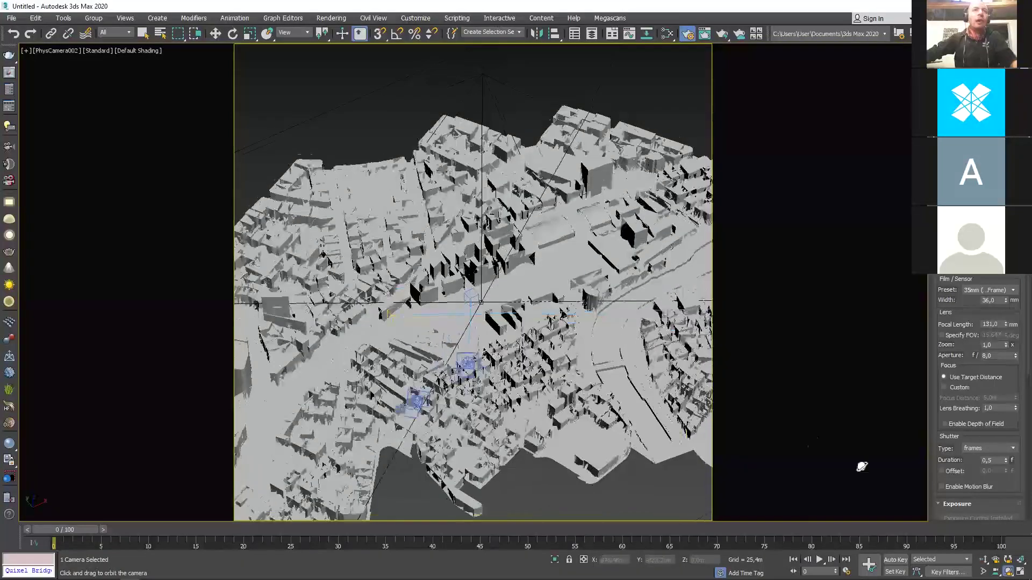
# Dolly PhysCamera002 closer to the buildings around the city centre, keeping the steep aerial angle
pyautogui.click(983, 560)
pyautogui.moveTo(578, 408); pyautogui.dragTo(575, 301)
pyautogui.moveTo(575, 303); pyautogui.dragTo(574, 301, button='middle')
# Switch to the AEREA gallery in OneDrive and examine the tall aerial reference image 01_AEREA.jpg
pyautogui.moveTo(129, 578)
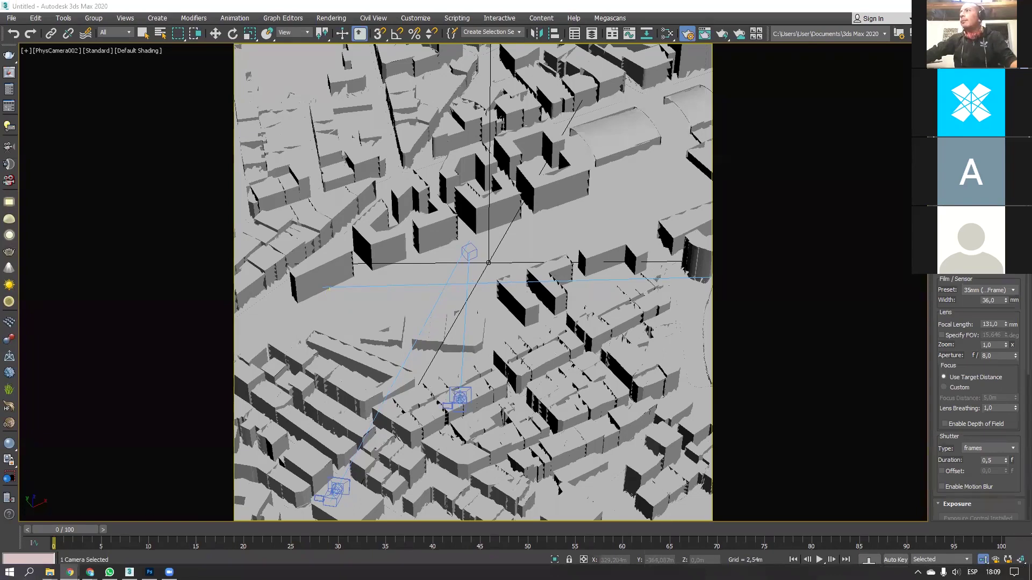
pyautogui.click(69, 573)
pyautogui.scroll(-10, 477, 326)
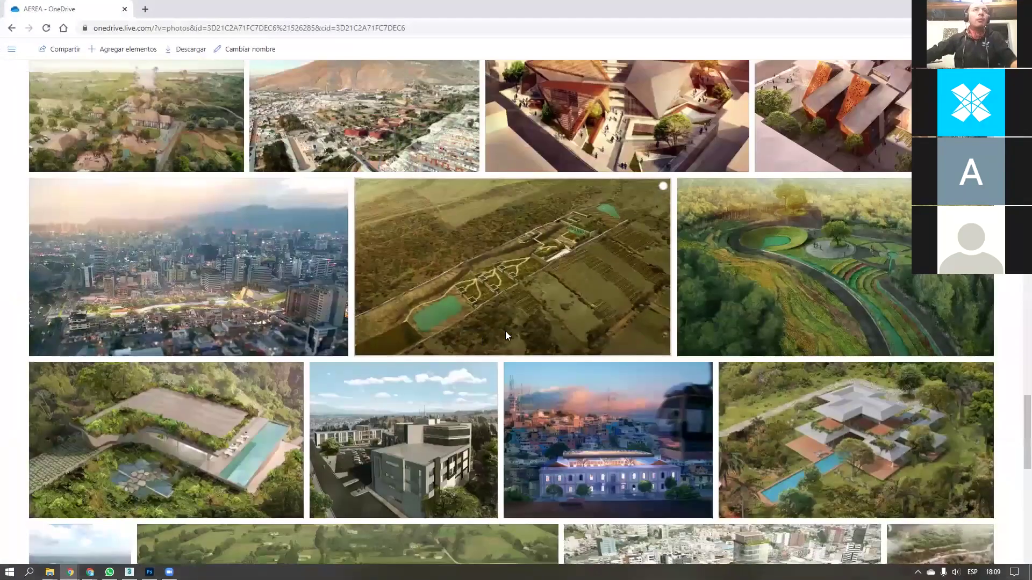
pyautogui.scroll(7, 508, 334)
pyautogui.scroll(10, 516, 344)
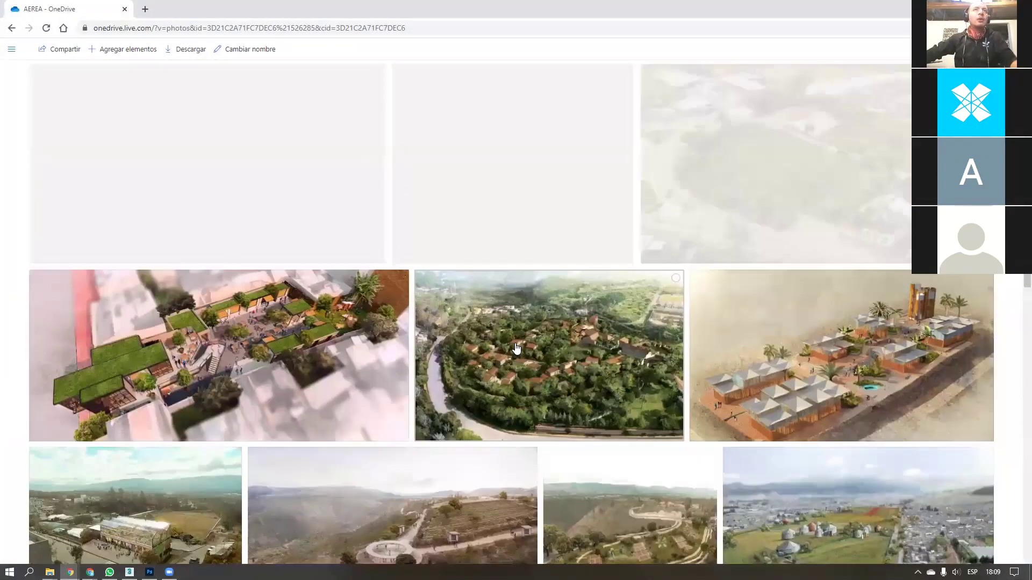
pyautogui.scroll(8, 513, 346)
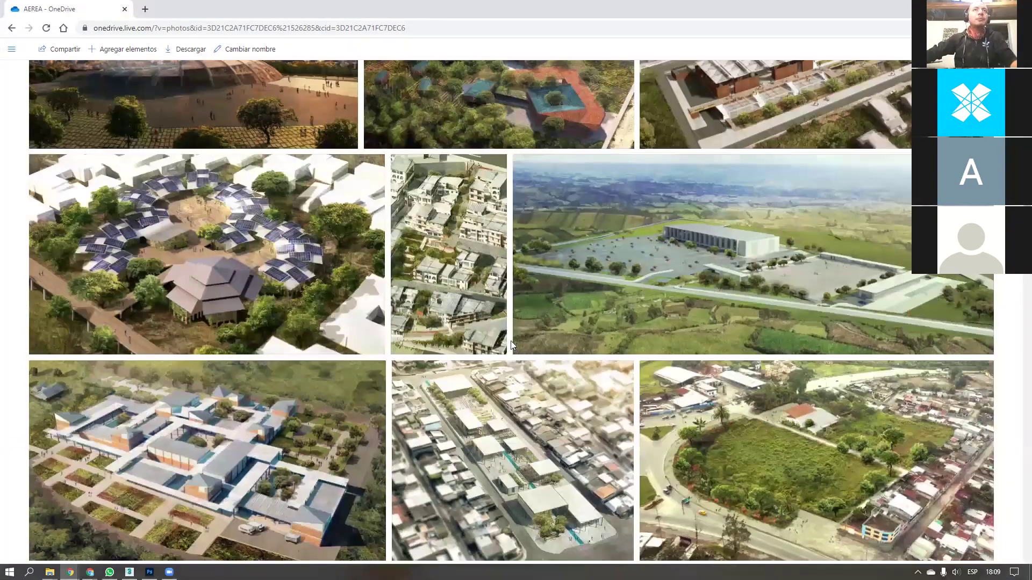
pyautogui.click(458, 281)
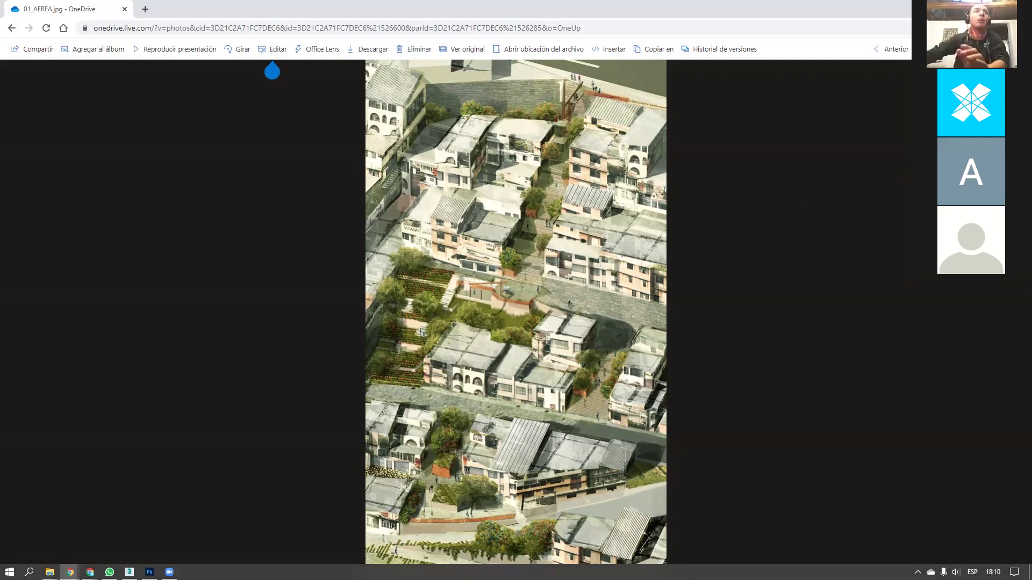
pyautogui.click(965, 9)
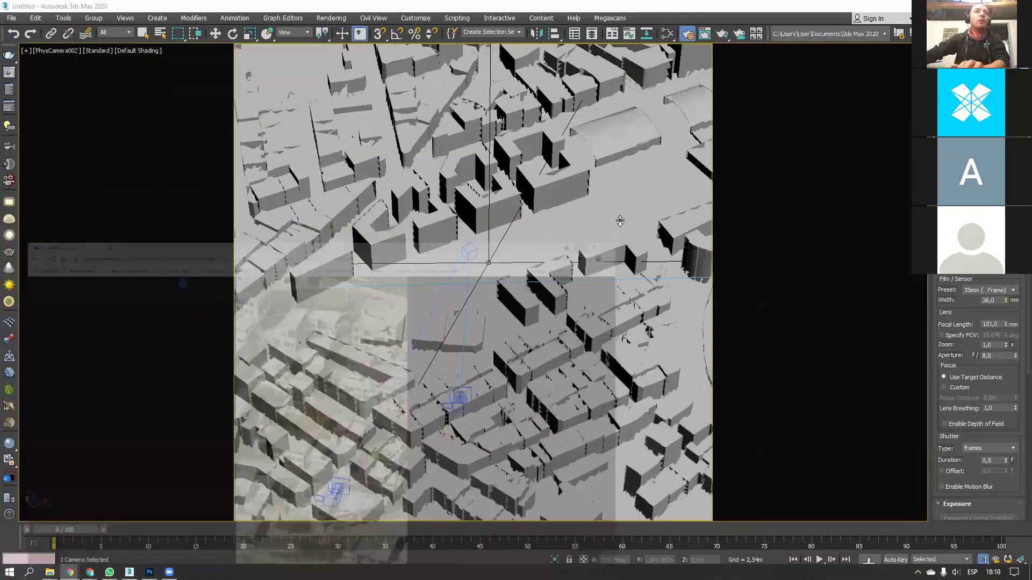
# Set PhysCamera002's focal length to 10 mm in 3ds Max and dolly it in close over the city
pyautogui.moveTo(1001, 326); pyautogui.dragTo(1007, 402)
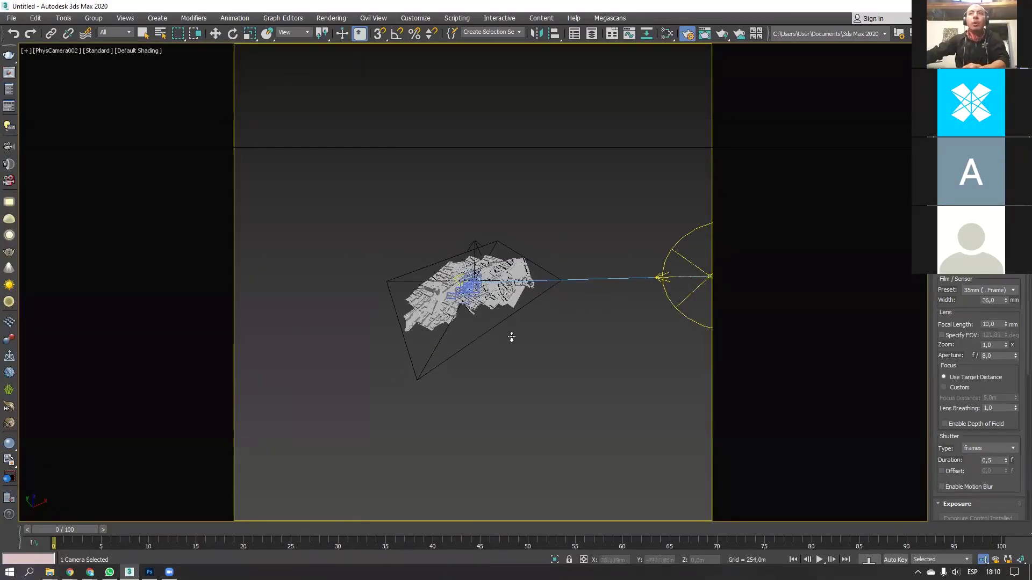
pyautogui.moveTo(512, 337); pyautogui.dragTo(524, 296)
pyautogui.moveTo(526, 352); pyautogui.dragTo(633, 387)
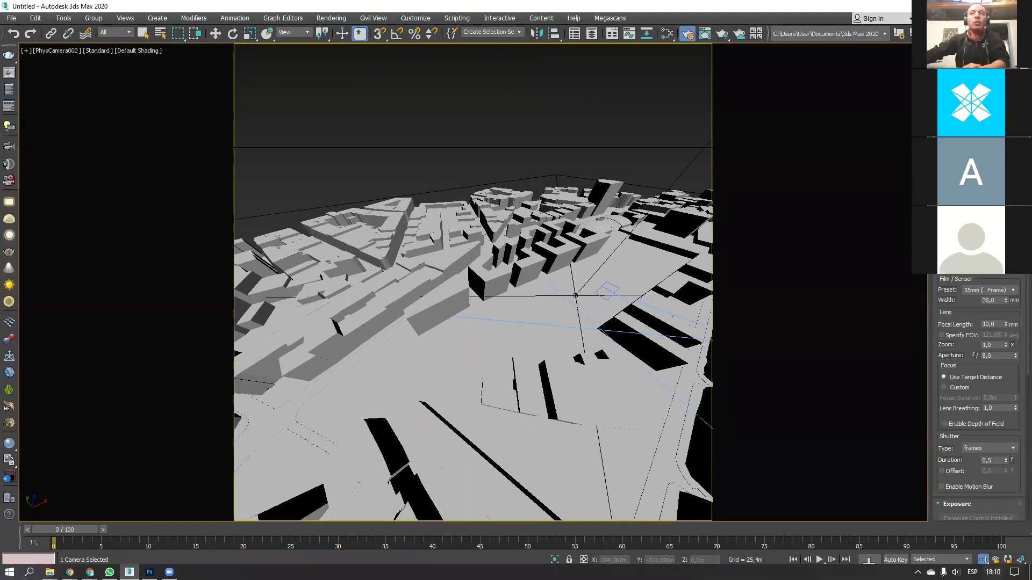
pyautogui.moveTo(482, 288); pyautogui.dragTo(495, 292, button='middle')
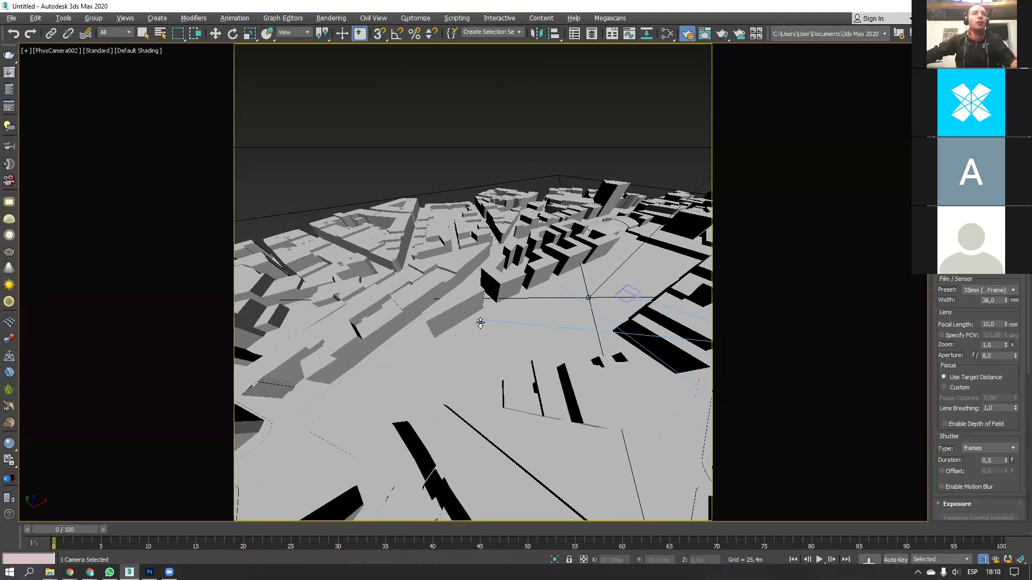
pyautogui.moveTo(479, 322); pyautogui.dragTo(466, 308)
pyautogui.rightClick(490, 353)
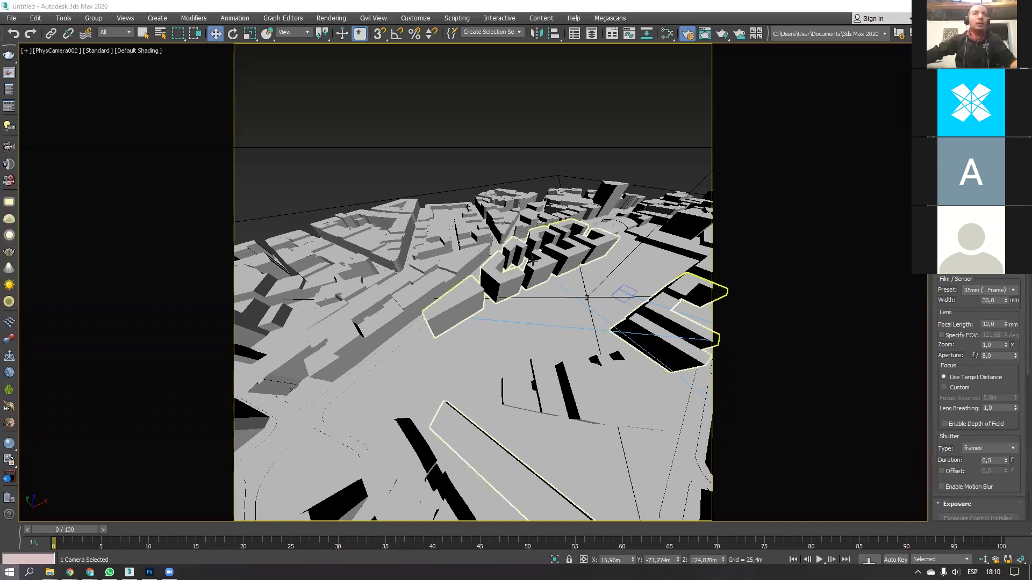
# Orbit the wide-angle PhysCamera002 to look down over the blocks from the opposite side, and display the edged faces
pyautogui.moveTo(566, 297); pyautogui.dragTo(557, 263, button='middle')
pyautogui.click(1008, 571)
pyautogui.moveTo(809, 441)
pyautogui.keyDown('alt'); pyautogui.mouseDown(button='middle')
pyautogui.moveTo(458, 320)
pyautogui.moveTo(482, 345)
pyautogui.moveTo(512, 350)
pyautogui.moveTo(447, 295)
pyautogui.moveTo(505, 299)
pyautogui.moveTo(490, 330)
pyautogui.moveTo(444, 320)
pyautogui.moveTo(539, 322)
pyautogui.moveTo(422, 215)
pyautogui.mouseUp(button='middle'); pyautogui.keyUp('alt')
pyautogui.press('F4')
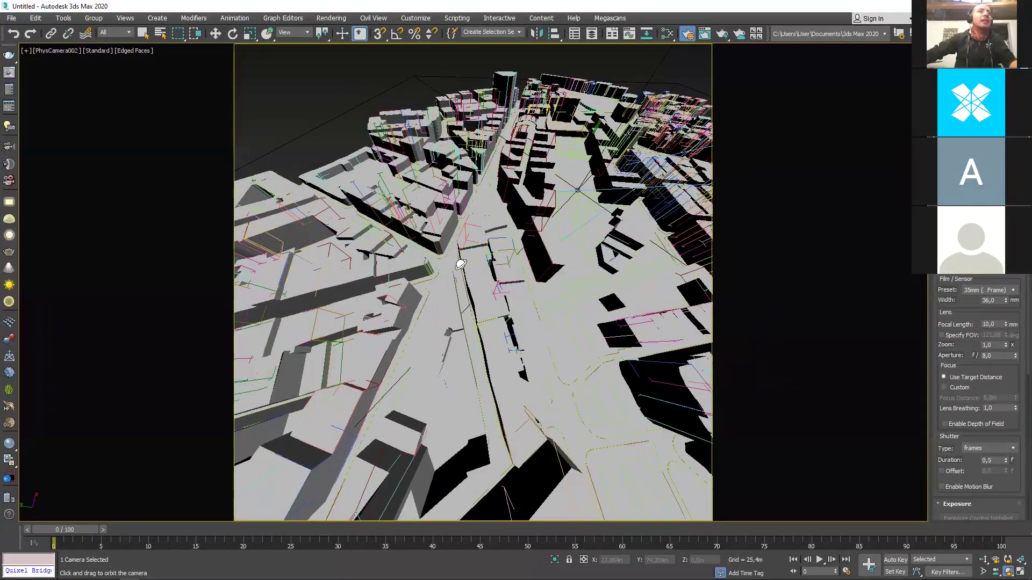
pyautogui.moveTo(604, 249); pyautogui.dragTo(475, 372, button='middle')
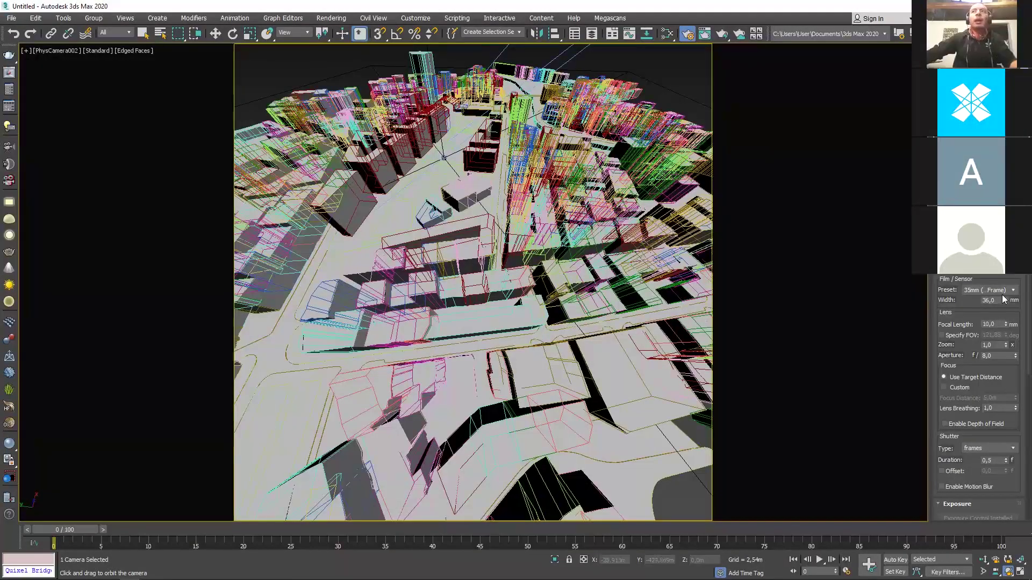
pyautogui.doubleClick(997, 302)
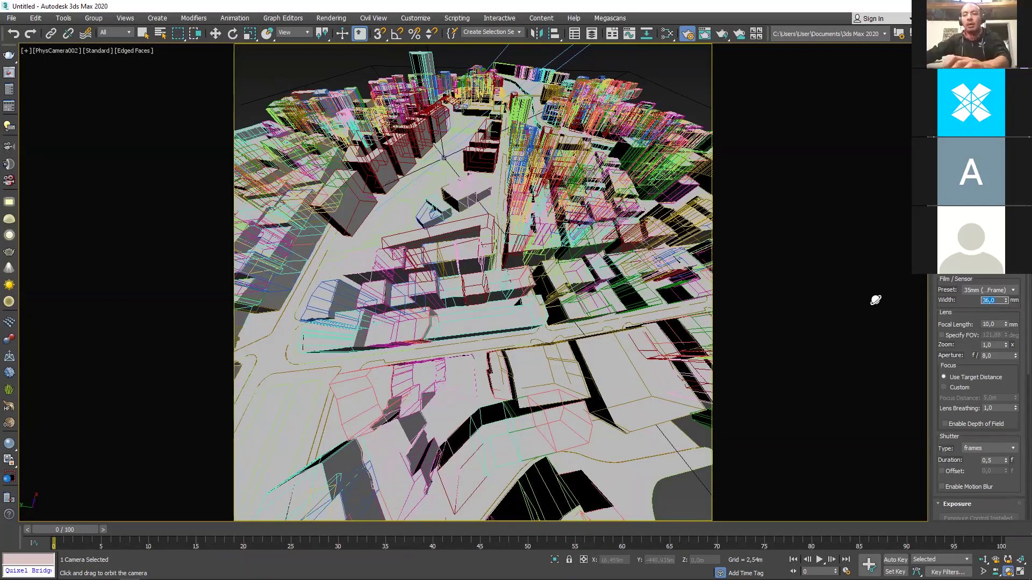
pyautogui.write('120')
pyautogui.press('Return')
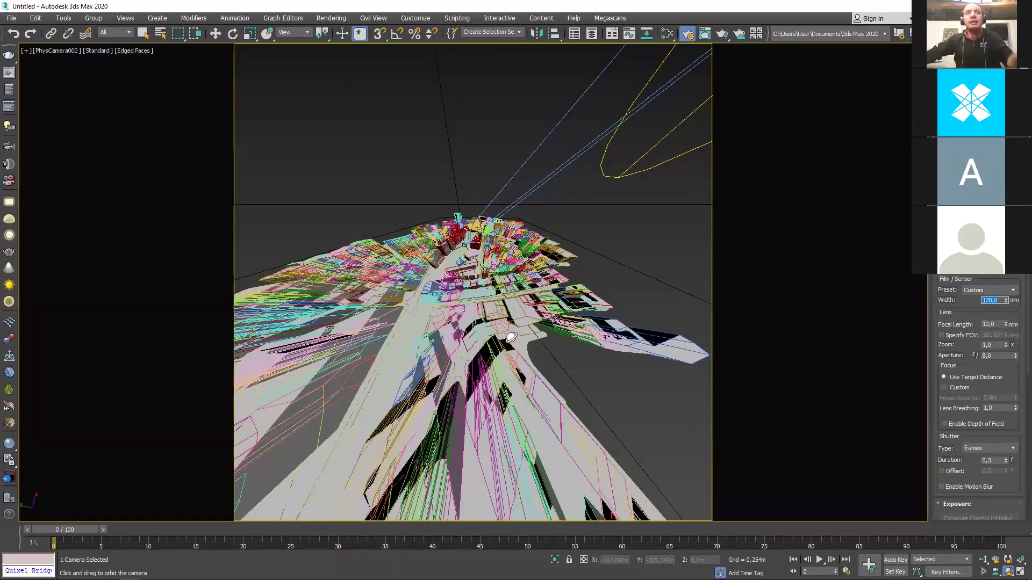
pyautogui.write('36')
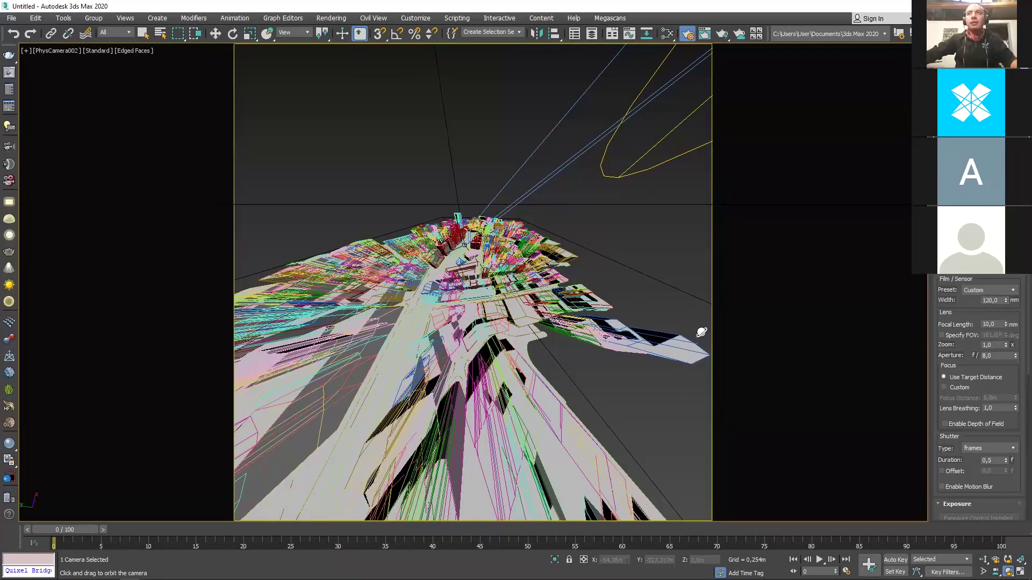
pyautogui.press('Return')
# Set PhysCamera002's focal length to 120 mm and dolly it far back to frame a large part of the city
pyautogui.press('Tab')
pyautogui.write('120')
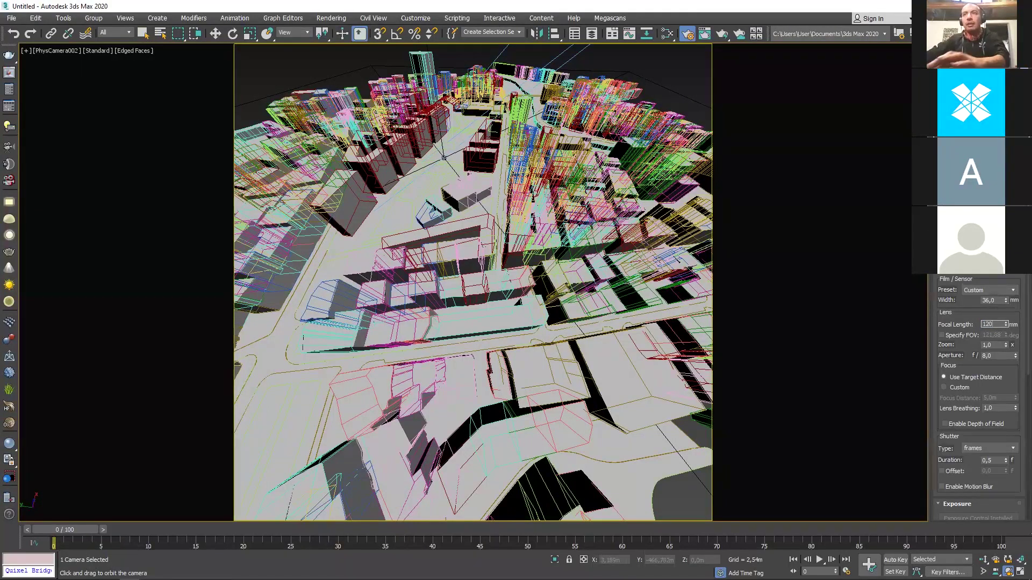
pyautogui.press('Return')
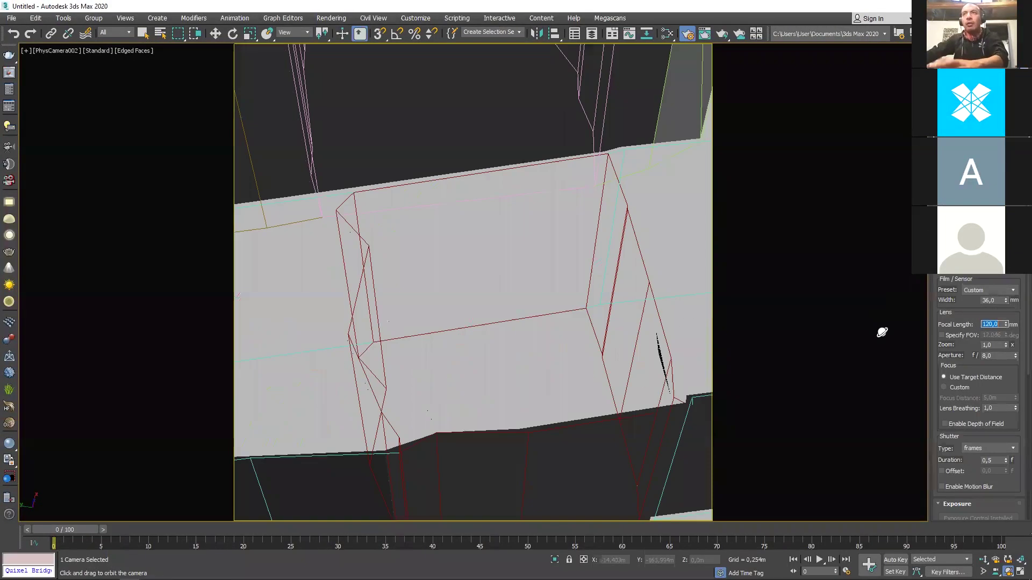
pyautogui.click(982, 559)
pyautogui.moveTo(573, 276); pyautogui.dragTo(501, 252)
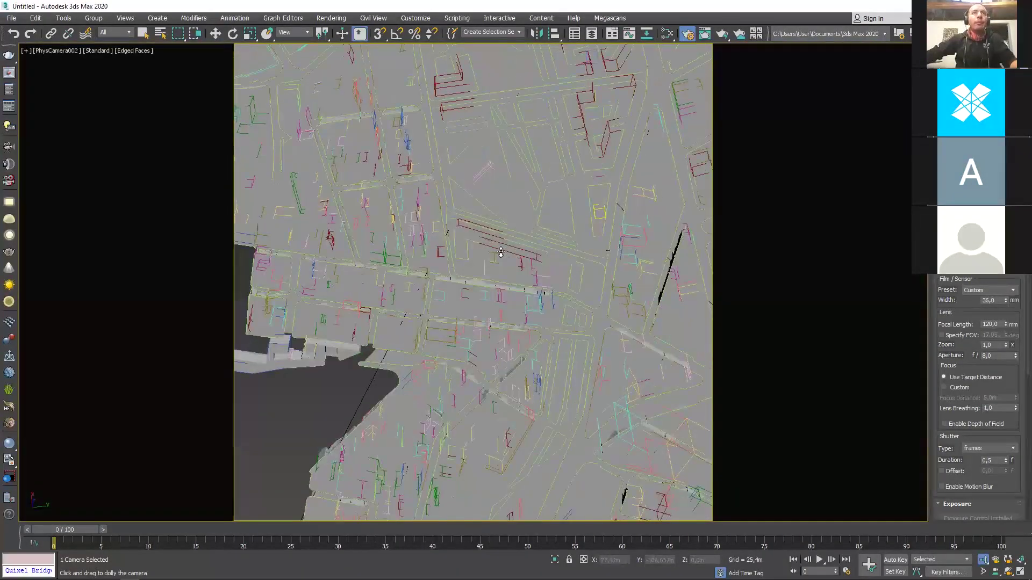
# Orbit PhysCamera002 to an oblique aerial view of the city, deselect the camera, and display the buildings without edges
pyautogui.click(1008, 571)
pyautogui.moveTo(532, 322); pyautogui.dragTo(539, 178)
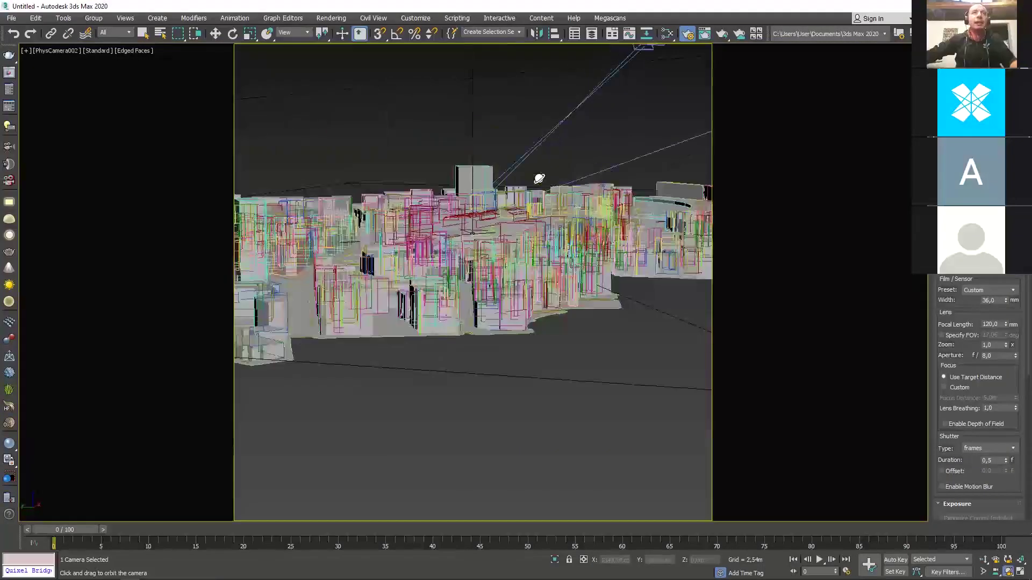
pyautogui.moveTo(461, 291); pyautogui.dragTo(498, 346)
pyautogui.press('w')
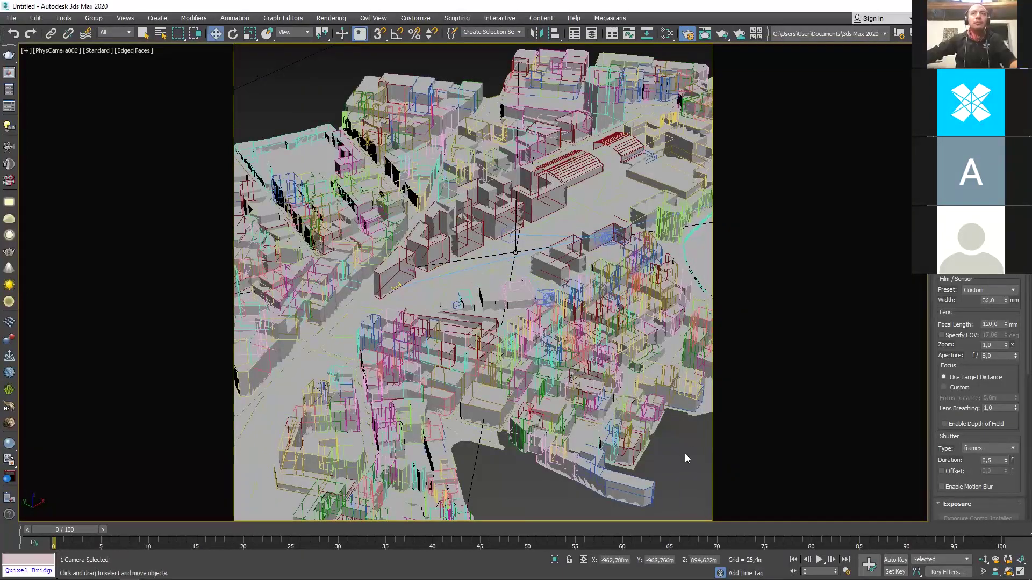
pyautogui.click(667, 455)
pyautogui.press('F3')
pyautogui.press('F3')
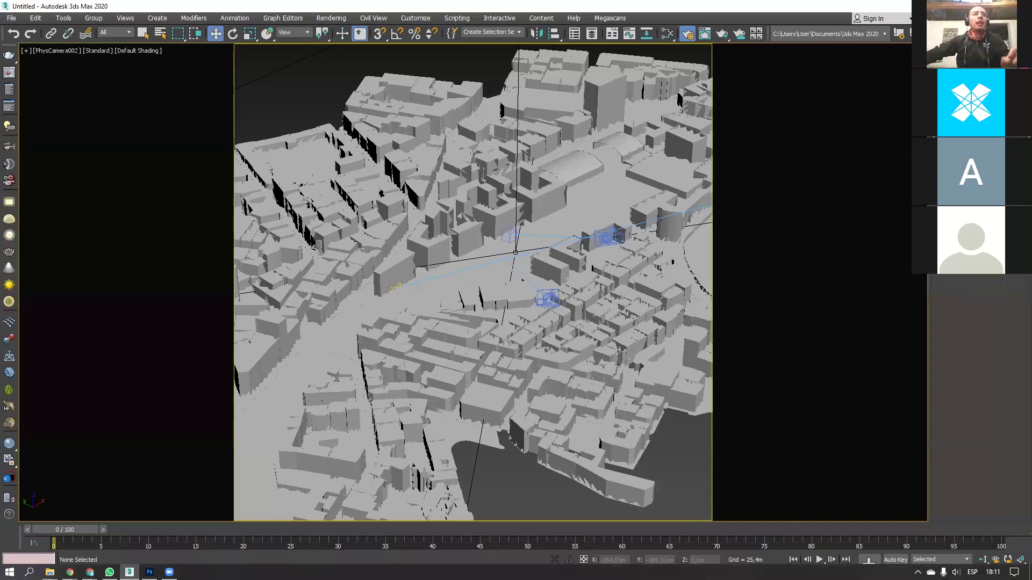
# Switch to the OneDrive references in the browser, close 01_AEREA.jpg, and examine the aerial image 03_AEREA1.jpg
pyautogui.moveTo(169, 573)
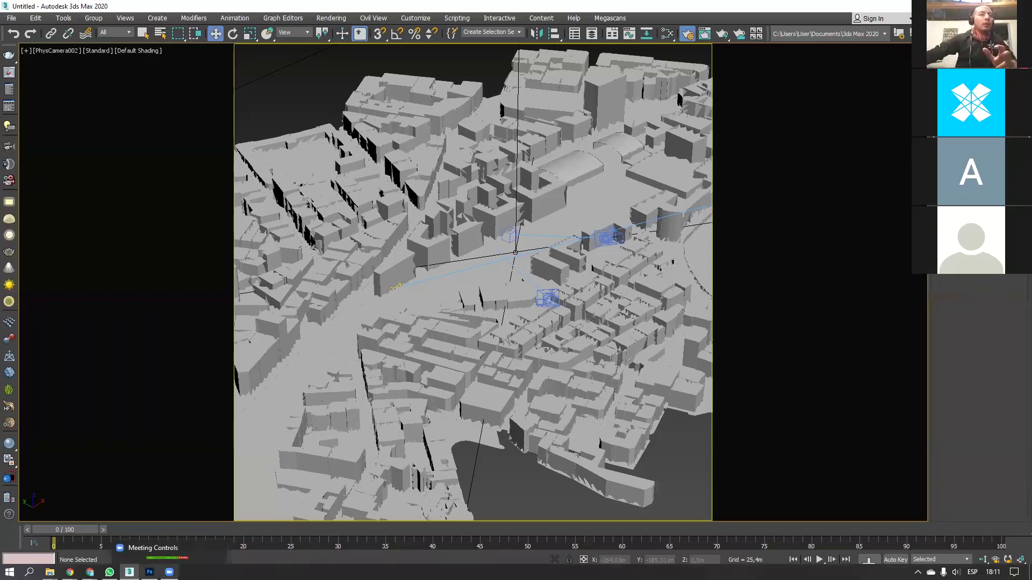
pyautogui.moveTo(70, 571)
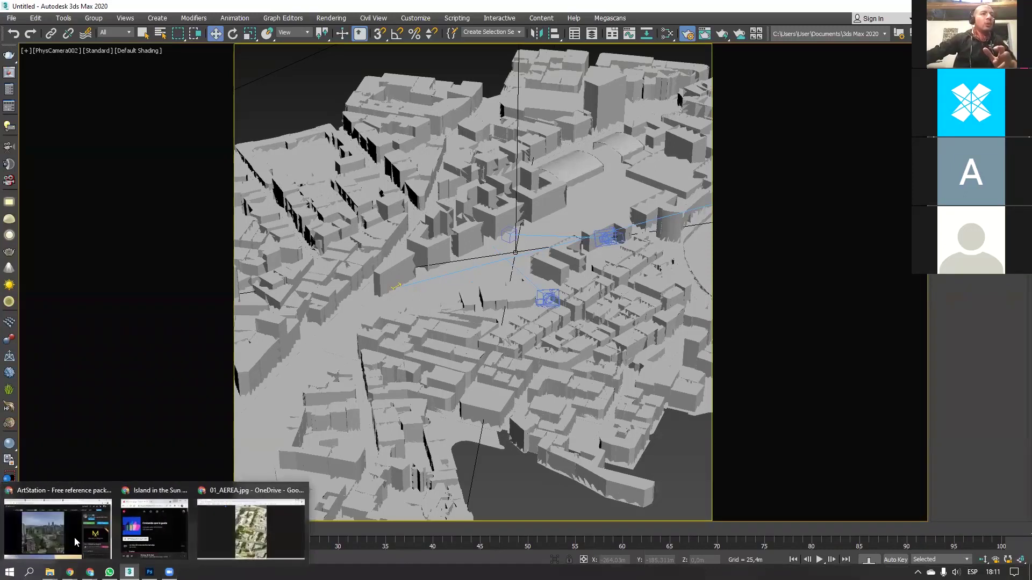
pyautogui.click(268, 529)
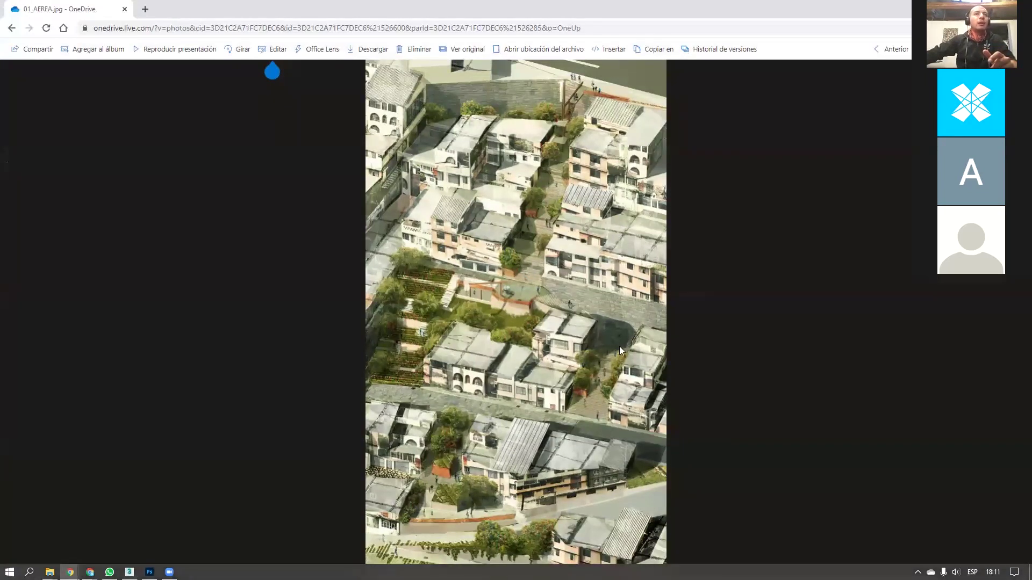
pyautogui.press('Escape')
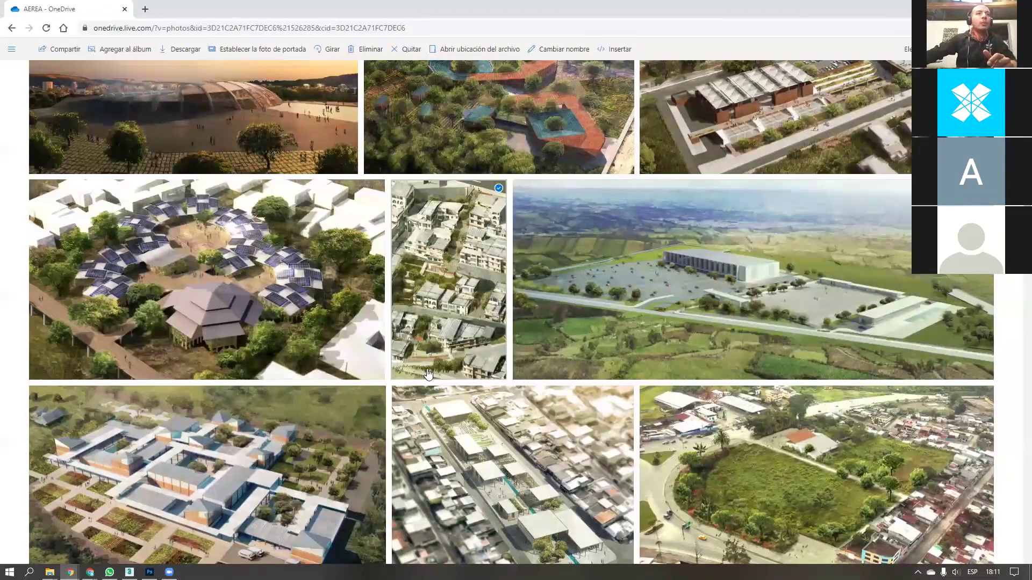
pyautogui.scroll(-3, 454, 384)
pyautogui.click(504, 317)
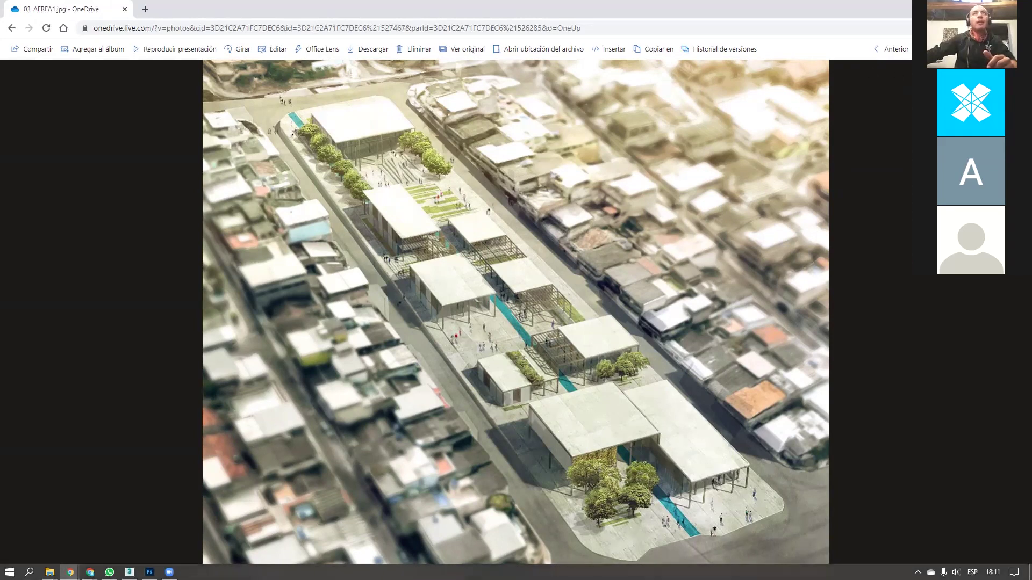
# Close 03_AEREA1.jpg and look further through the aerial reference gallery
pyautogui.press('Escape')
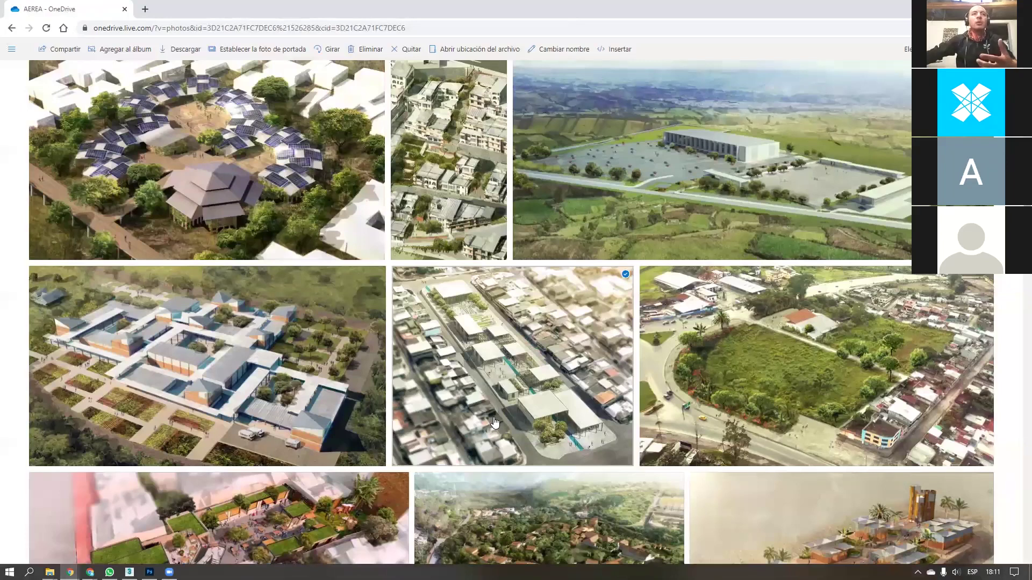
pyautogui.scroll(-2, 479, 417)
pyautogui.scroll(-2, 494, 423)
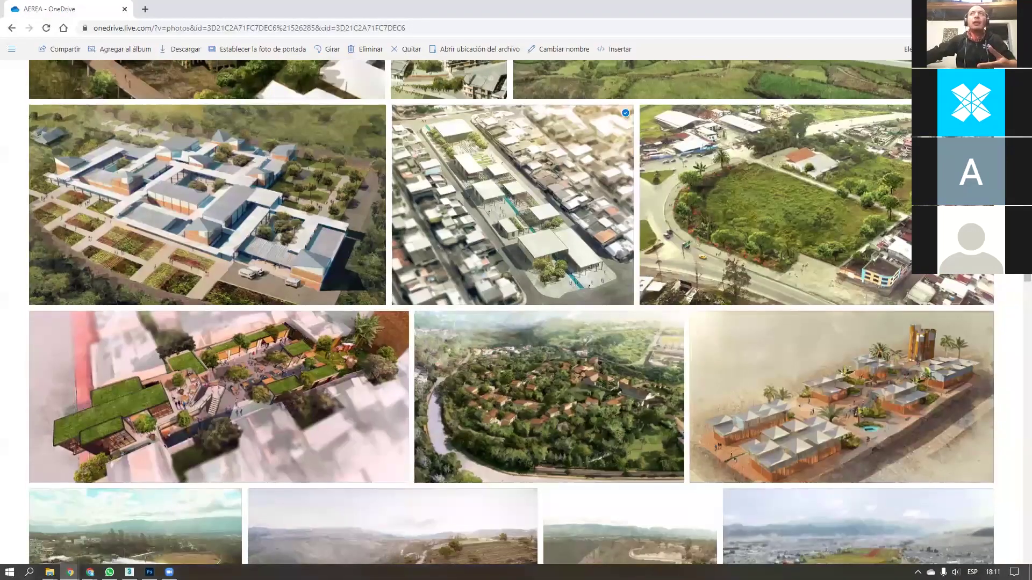
# Switch to 3ds Max, pan PhysCamera002 slightly, and orbit it down to a low, near-horizontal view across the city blocks
pyautogui.hotkey('alt', 'Tab')
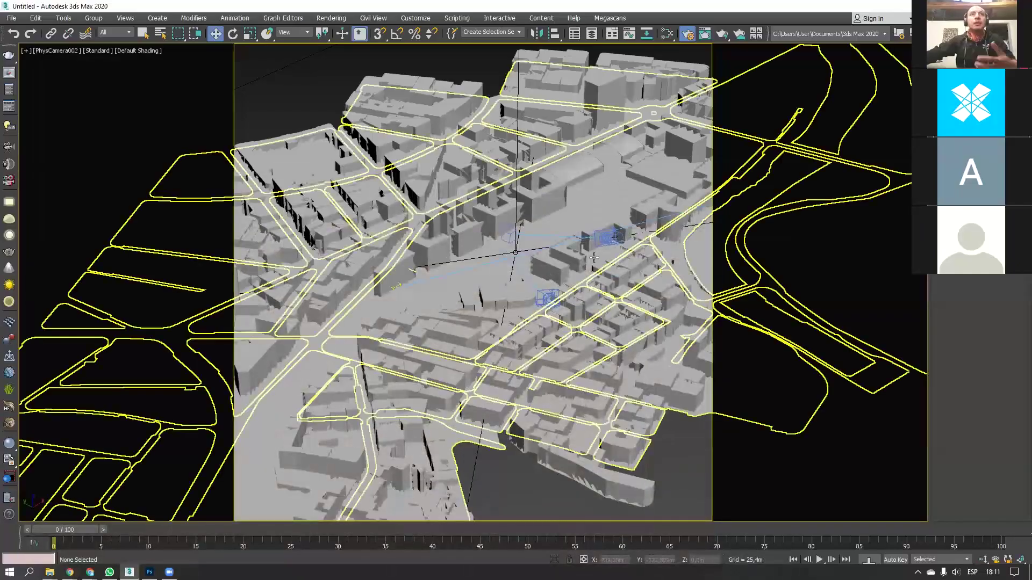
pyautogui.moveTo(525, 331); pyautogui.dragTo(523, 383, button='middle')
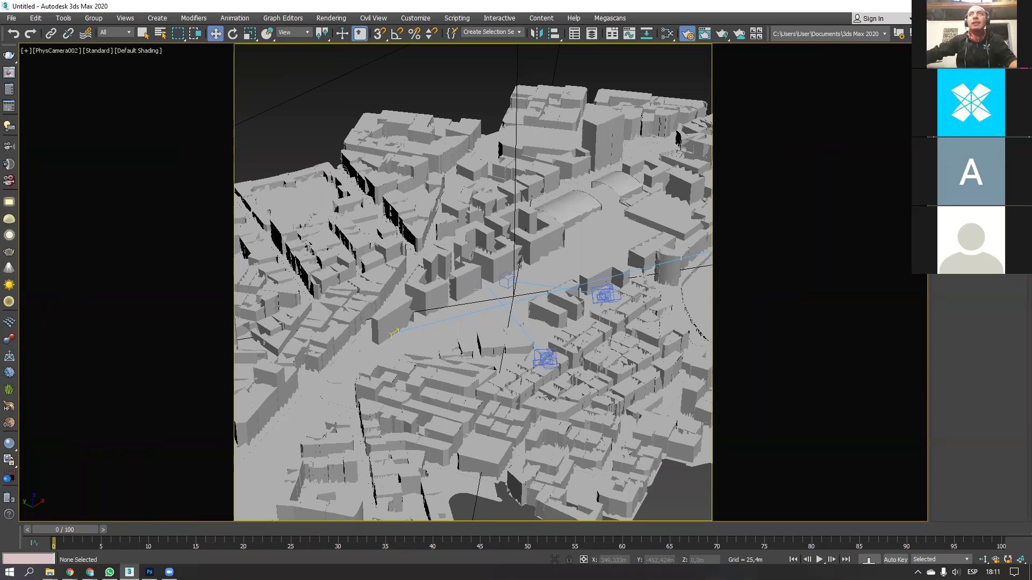
pyautogui.press('super')
pyautogui.click(975, 430)
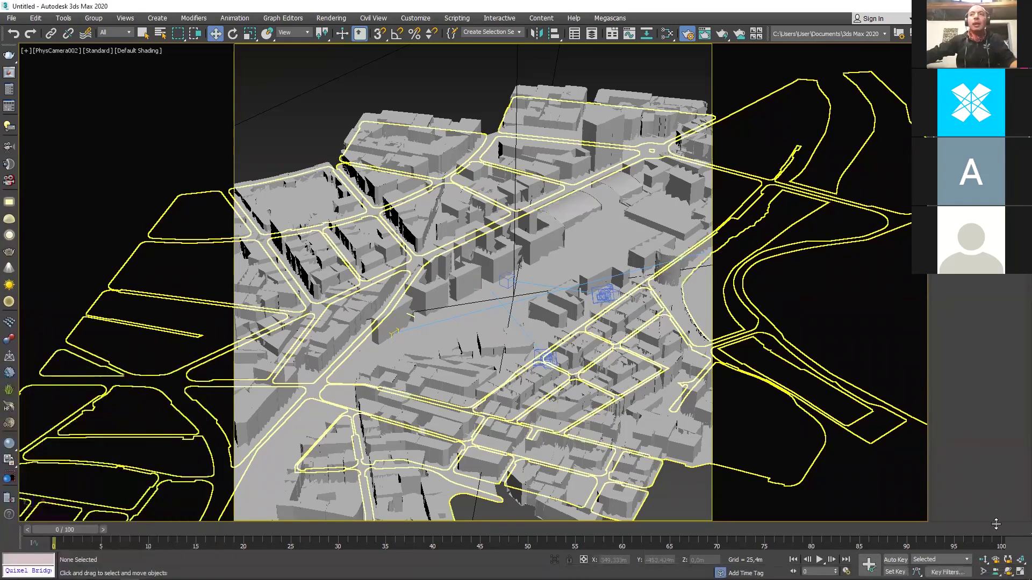
pyautogui.click(1007, 571)
pyautogui.moveTo(647, 359); pyautogui.dragTo(558, 321)
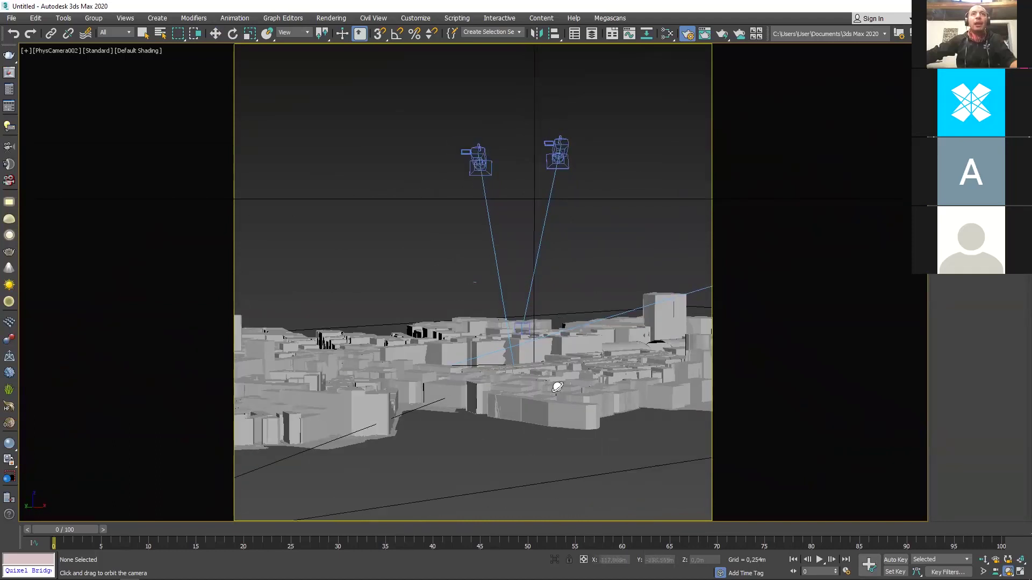
# Switch to the OneDrive references in the browser and examine 01_AEREA.png, the dusk city panorama with a visible horizon
pyautogui.moveTo(70, 572)
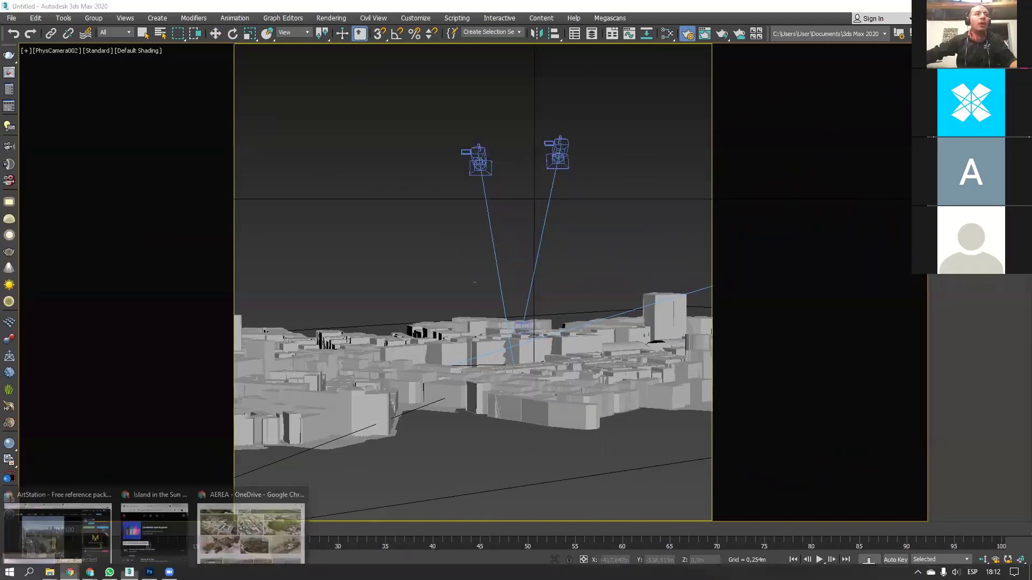
pyautogui.click(198, 535)
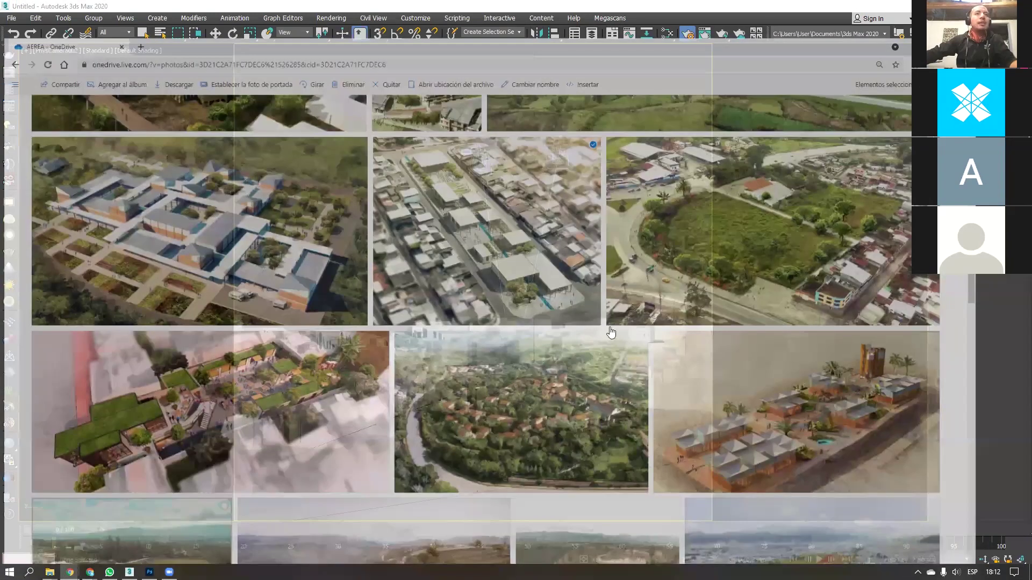
pyautogui.scroll(5, 614, 327)
pyautogui.scroll(-5, 619, 334)
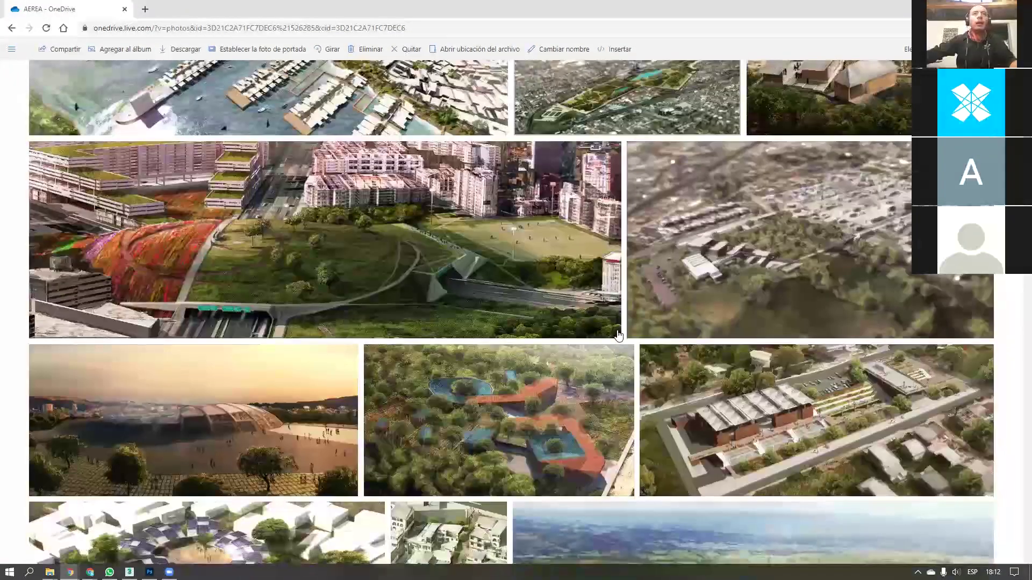
pyautogui.scroll(-5, 618, 334)
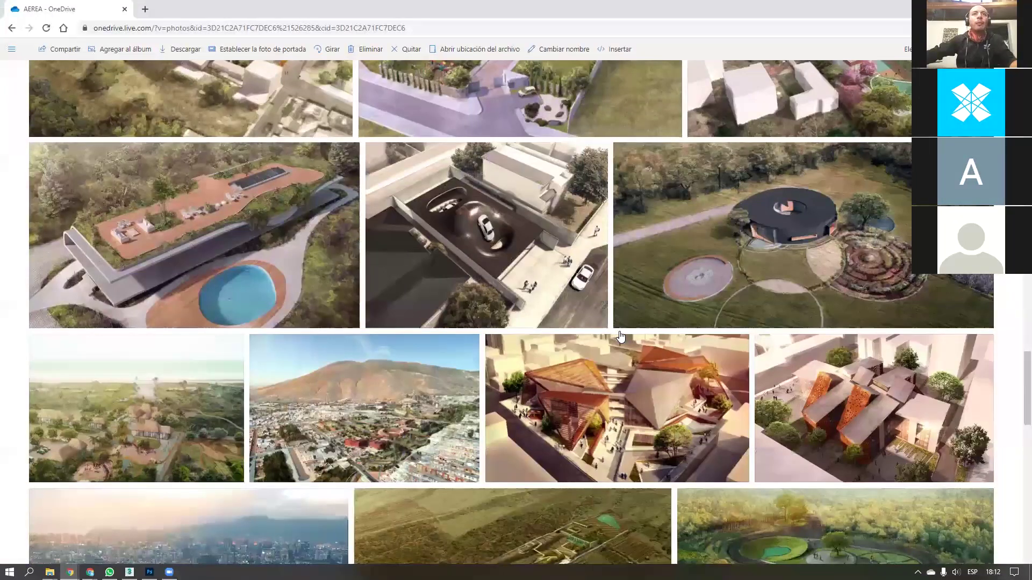
pyautogui.scroll(-15, 620, 336)
pyautogui.scroll(13, 624, 341)
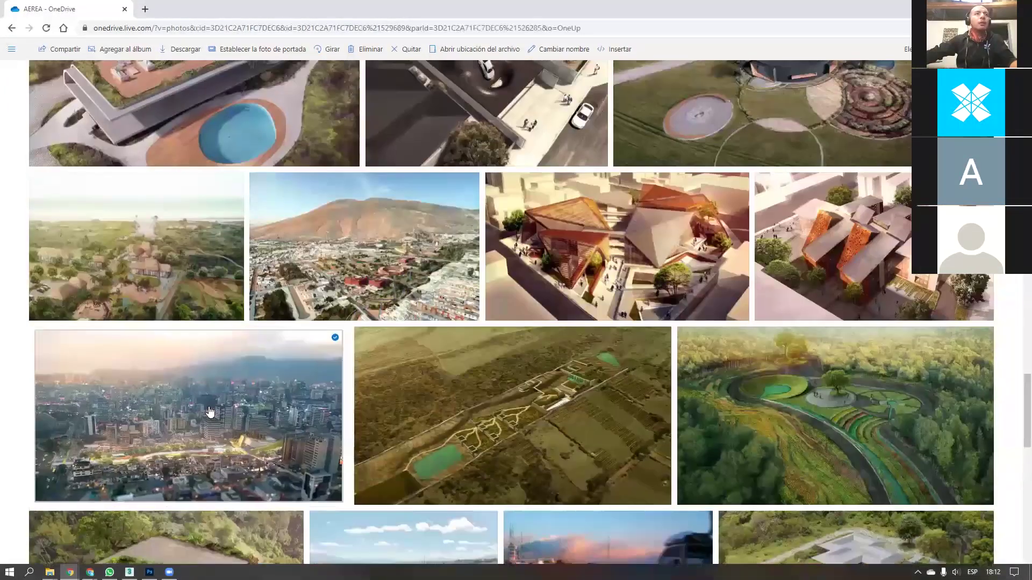
pyautogui.click(209, 406)
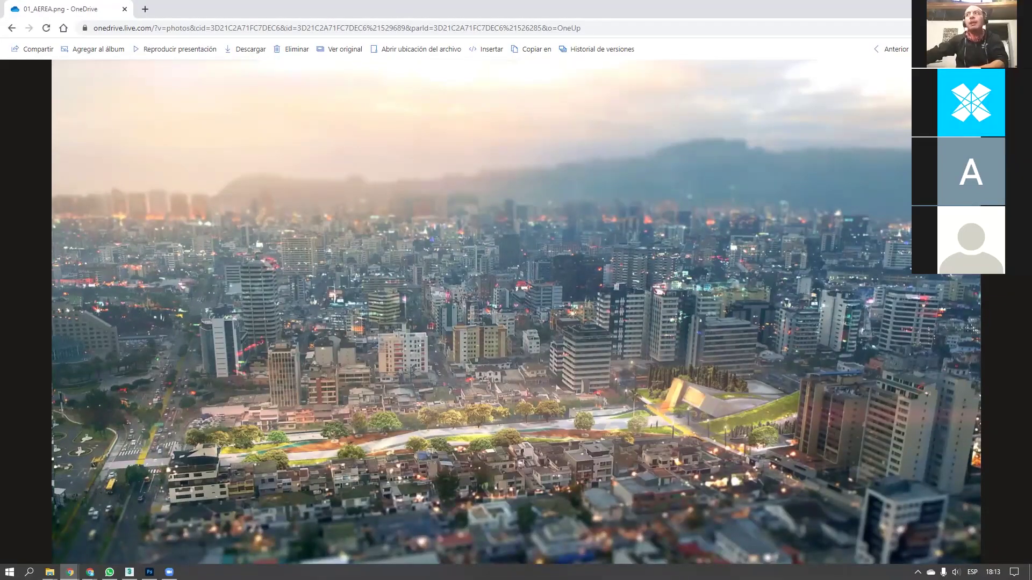
# Close the city panorama, browse to the end of the gallery, and examine 01_GUAYUSA.png, the thatched building in the forest
pyautogui.press('Escape')
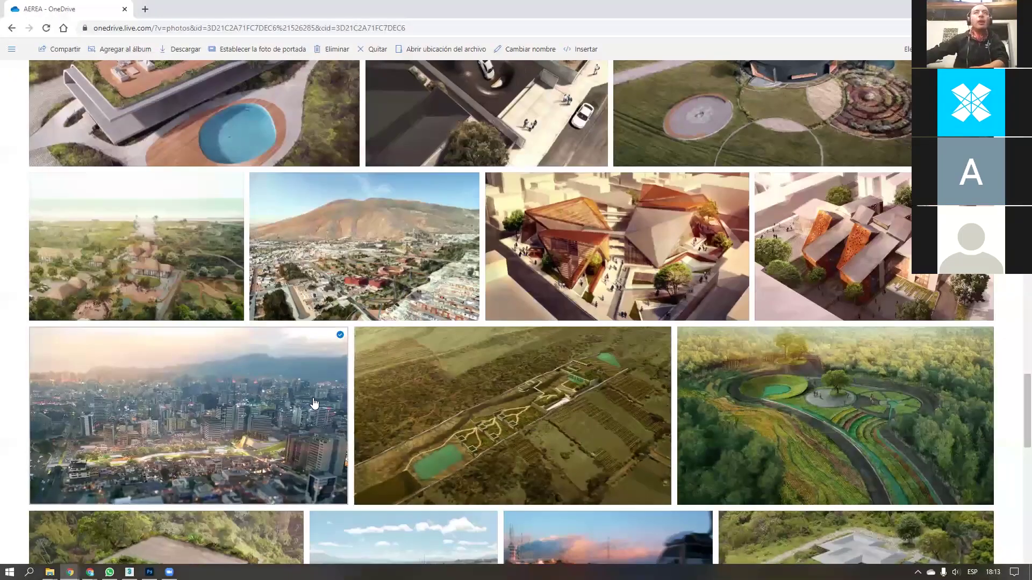
pyautogui.scroll(-5, 314, 403)
pyautogui.scroll(-3, 325, 407)
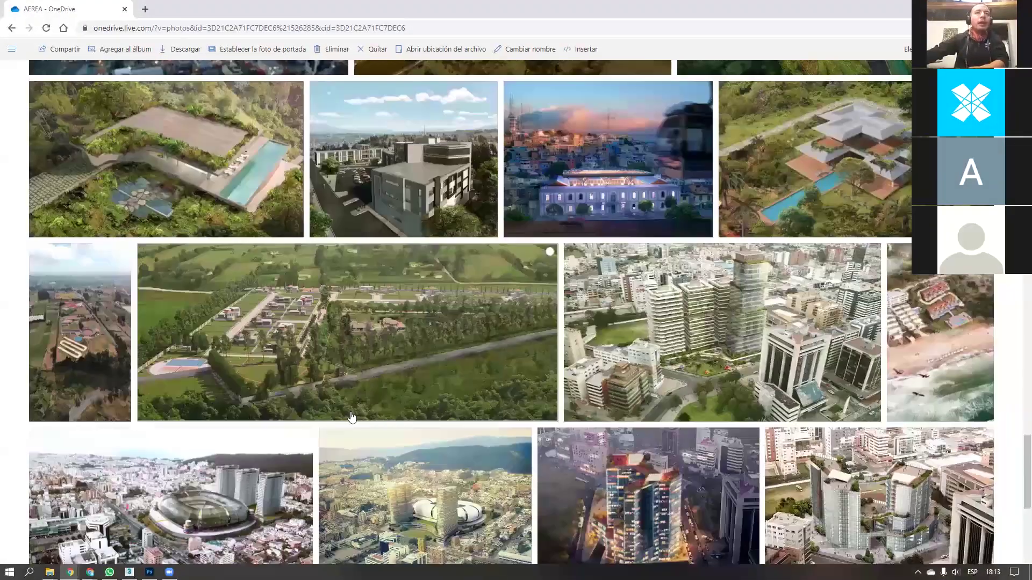
pyautogui.scroll(-3, 349, 411)
pyautogui.scroll(-4, 337, 406)
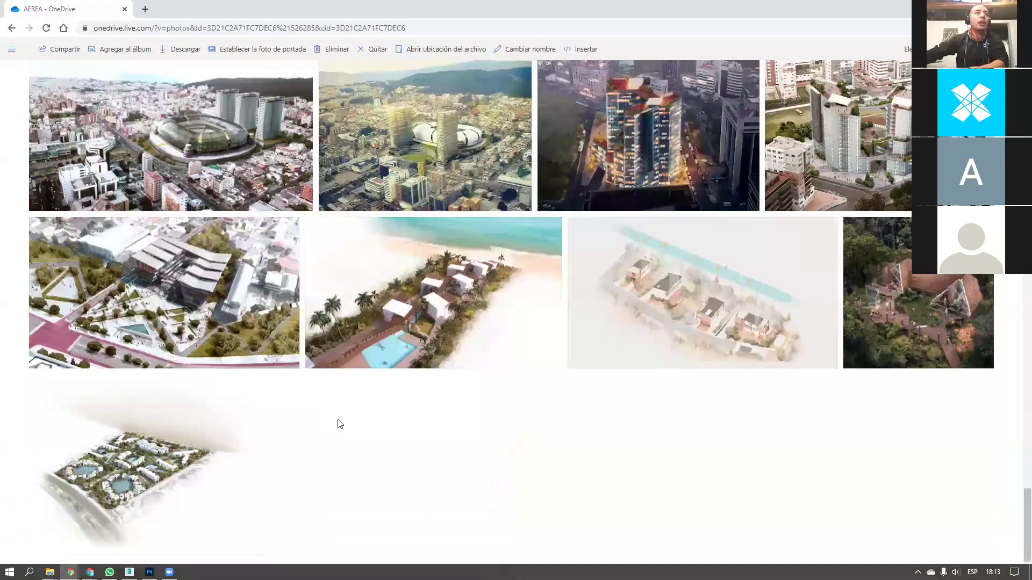
pyautogui.scroll(2, 339, 424)
pyautogui.click(931, 363)
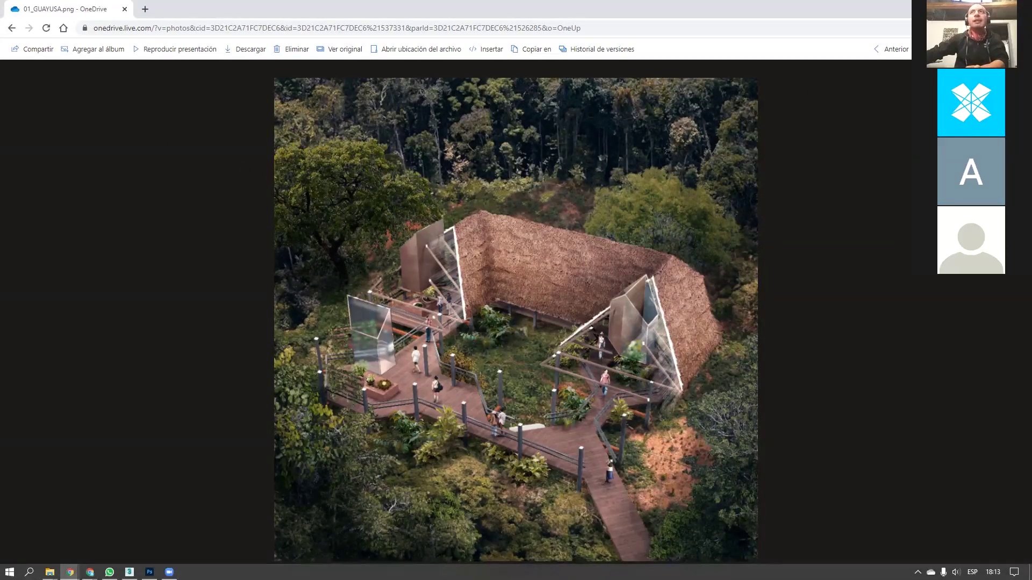
# Close 01_GUAYUSA.png, browse back up the gallery, and examine 01_AEREA_JPG.jpg, the oblique view of the green-roofed complex
pyautogui.click(1014, 49)
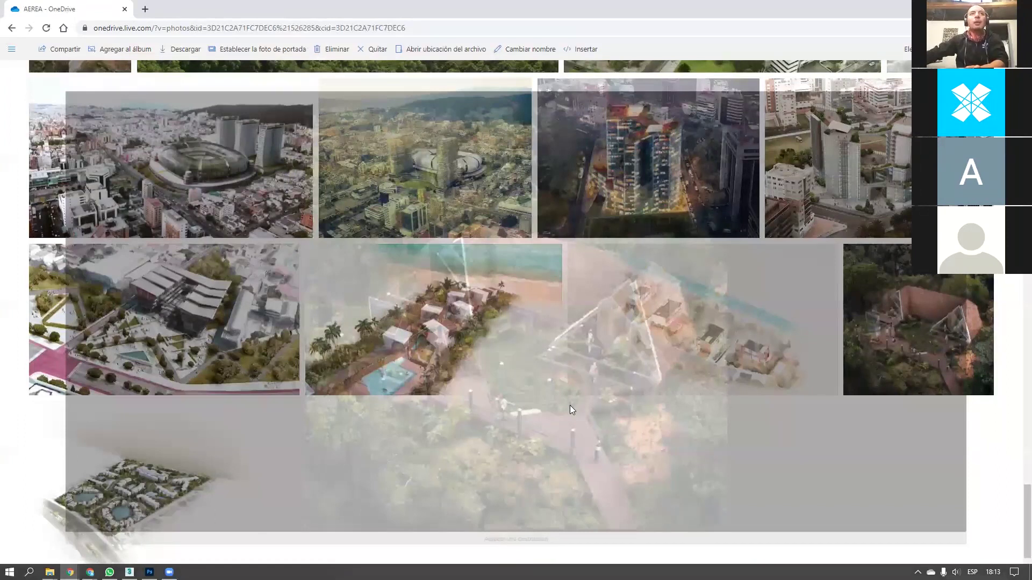
pyautogui.scroll(4, 569, 405)
pyautogui.scroll(3, 592, 382)
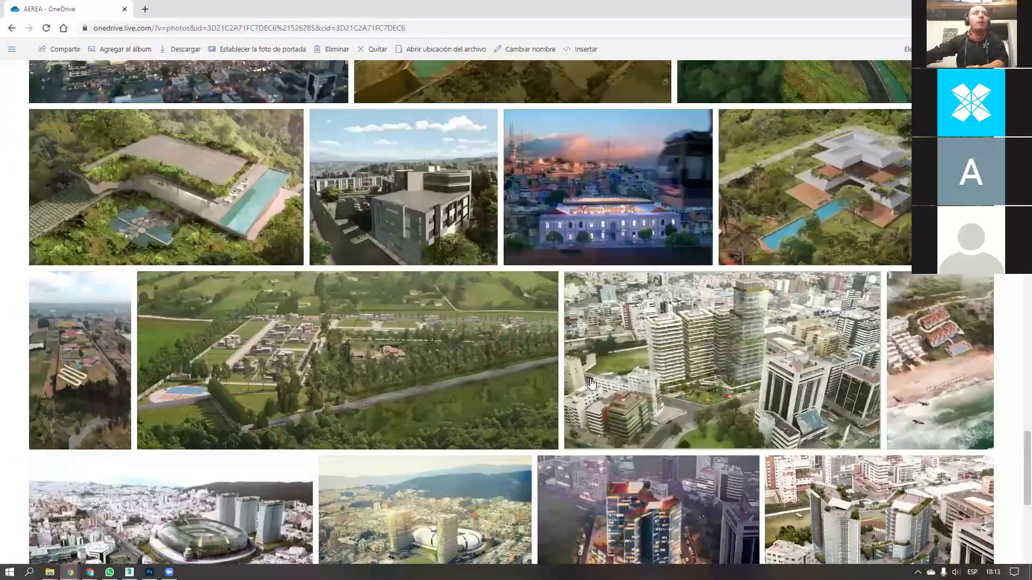
pyautogui.scroll(3, 591, 382)
pyautogui.scroll(5, 592, 382)
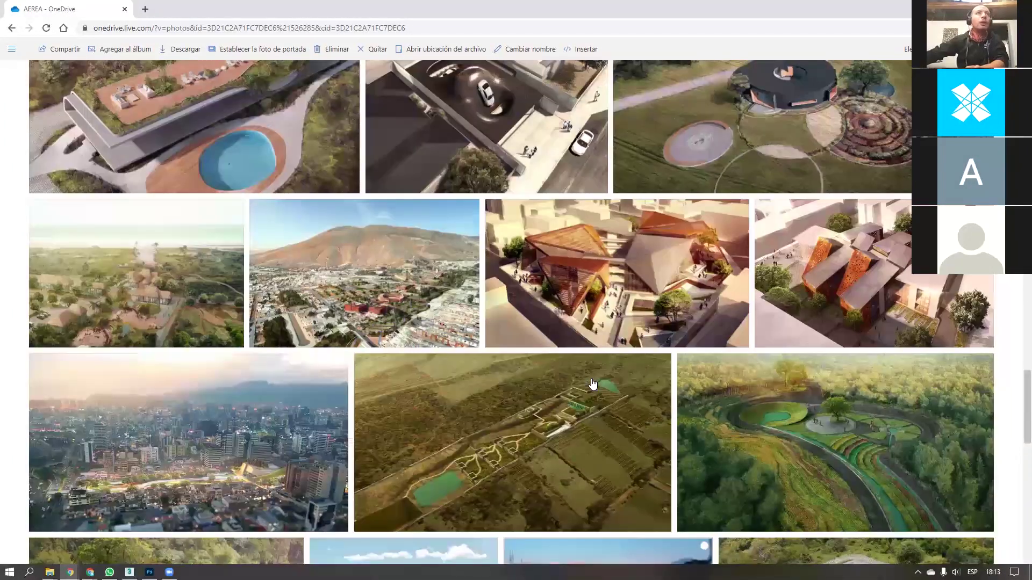
pyautogui.scroll(8, 568, 379)
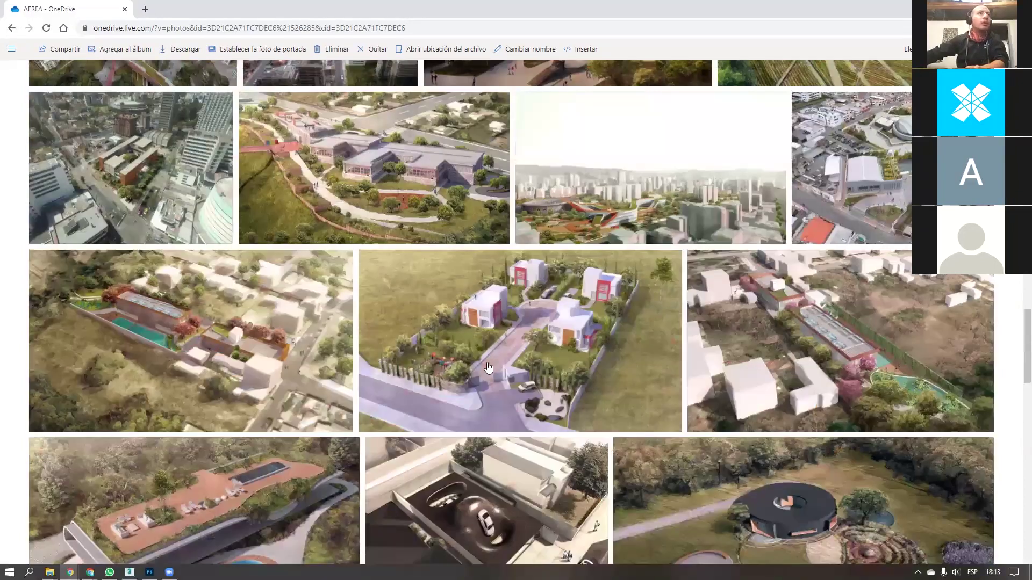
pyautogui.scroll(3, 490, 368)
pyautogui.scroll(1, 497, 367)
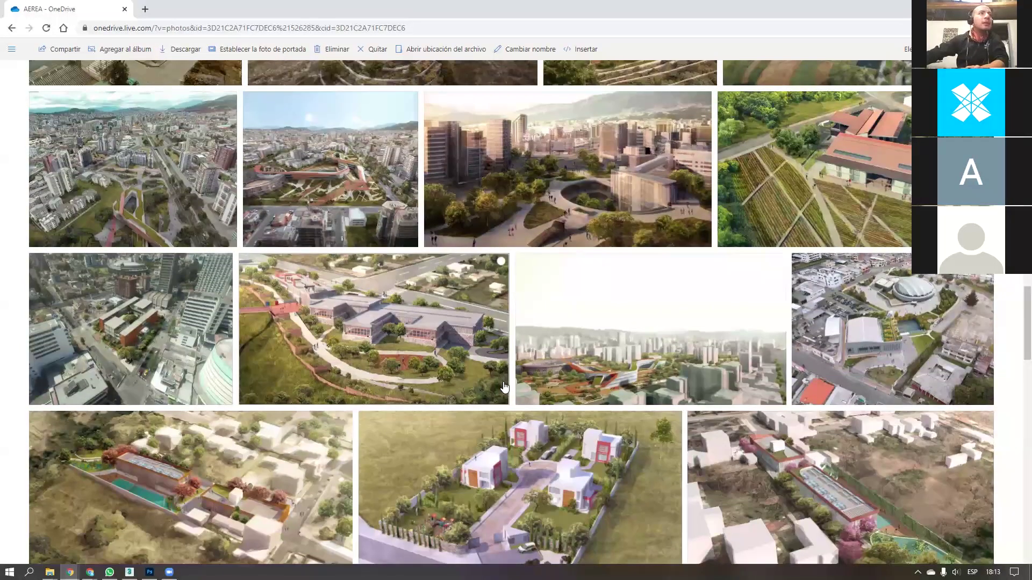
pyautogui.scroll(2, 504, 387)
pyautogui.scroll(5, 504, 386)
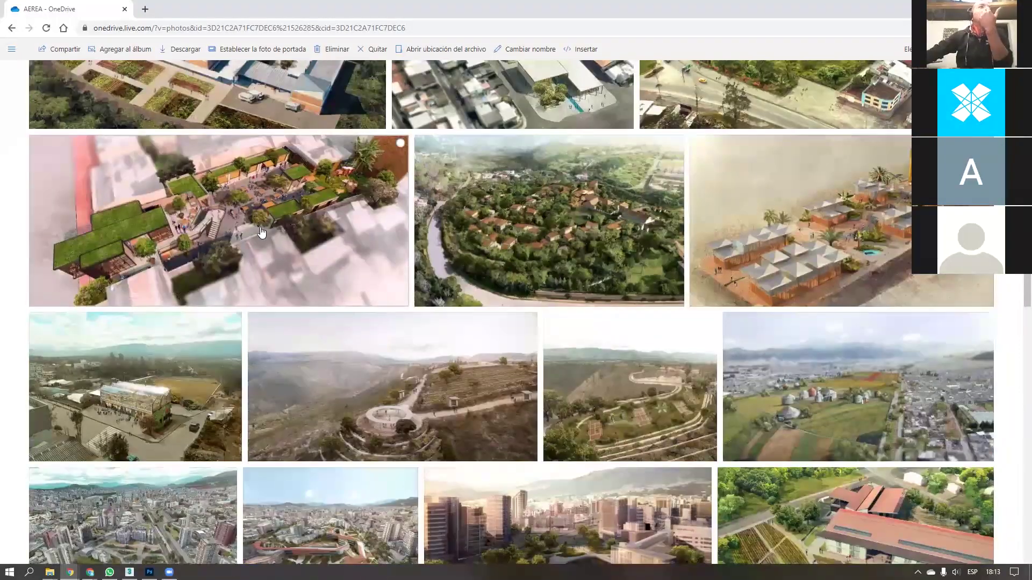
pyautogui.click(261, 231)
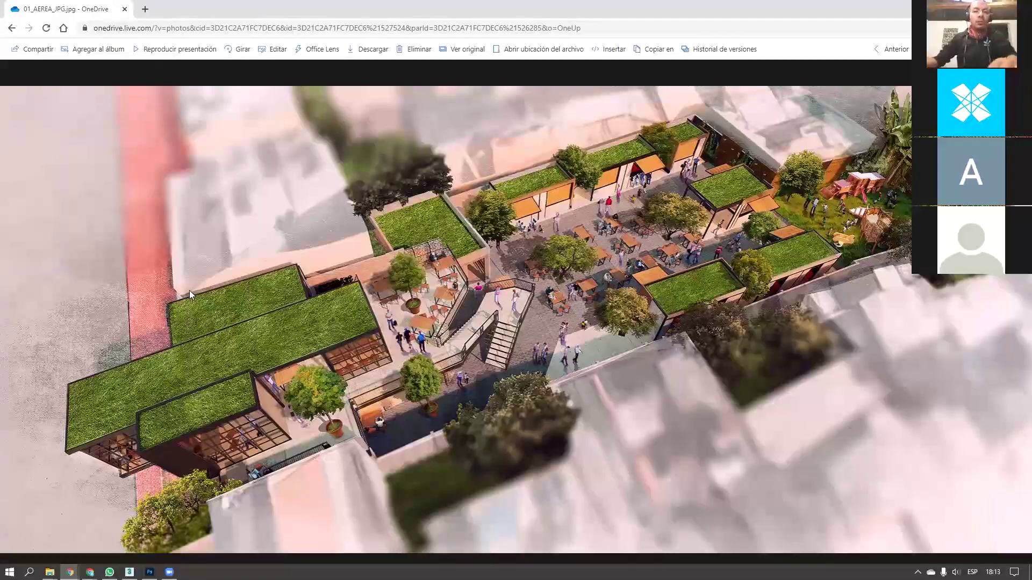
# Capture the area of 01_AEREA_JPG.jpg, draw red freehand perspective lines down across the buildings, and discard the annotated capture
pyautogui.press('Print')
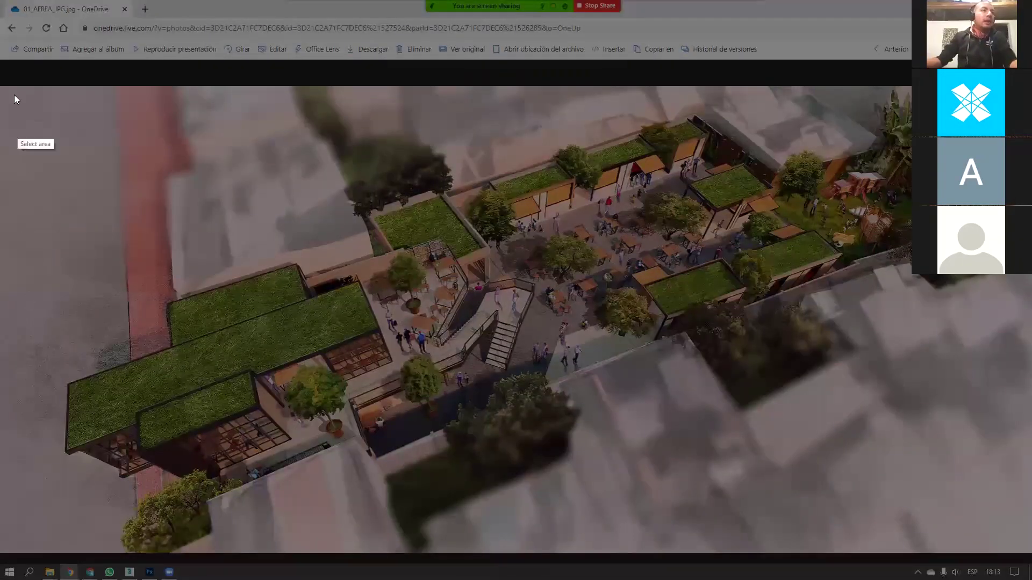
pyautogui.moveTo(1, 86); pyautogui.dragTo(1031, 549)
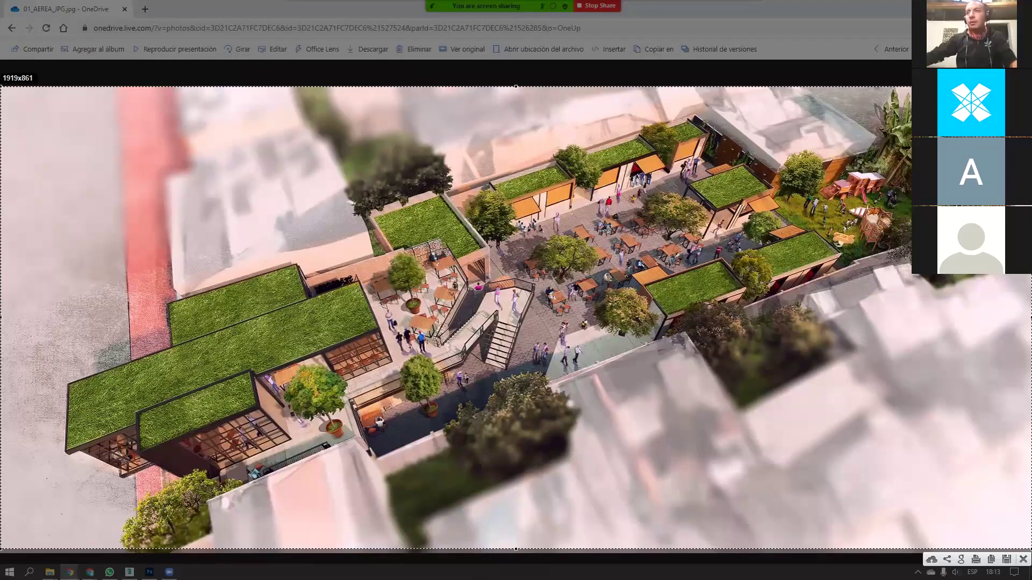
pyautogui.moveTo(33, 404); pyautogui.dragTo(331, 549)
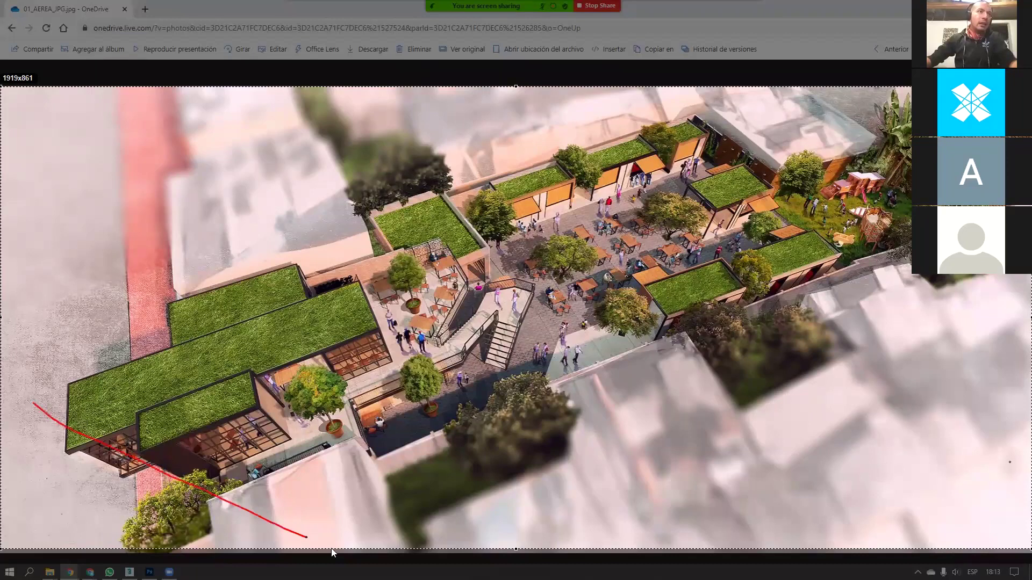
pyautogui.moveTo(30, 381); pyautogui.dragTo(371, 557)
pyautogui.moveTo(325, 191); pyautogui.dragTo(441, 467)
pyautogui.moveTo(705, 82); pyautogui.dragTo(593, 428)
pyautogui.moveTo(815, 118); pyautogui.dragTo(630, 428)
pyautogui.moveTo(924, 275); pyautogui.dragTo(593, 509)
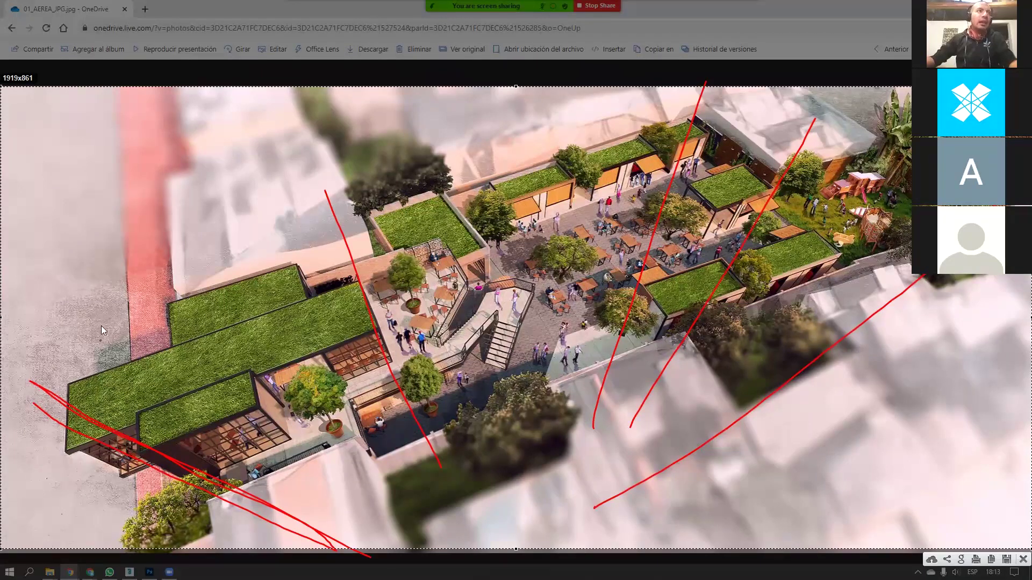
pyautogui.moveTo(500, 518); pyautogui.dragTo(469, 478)
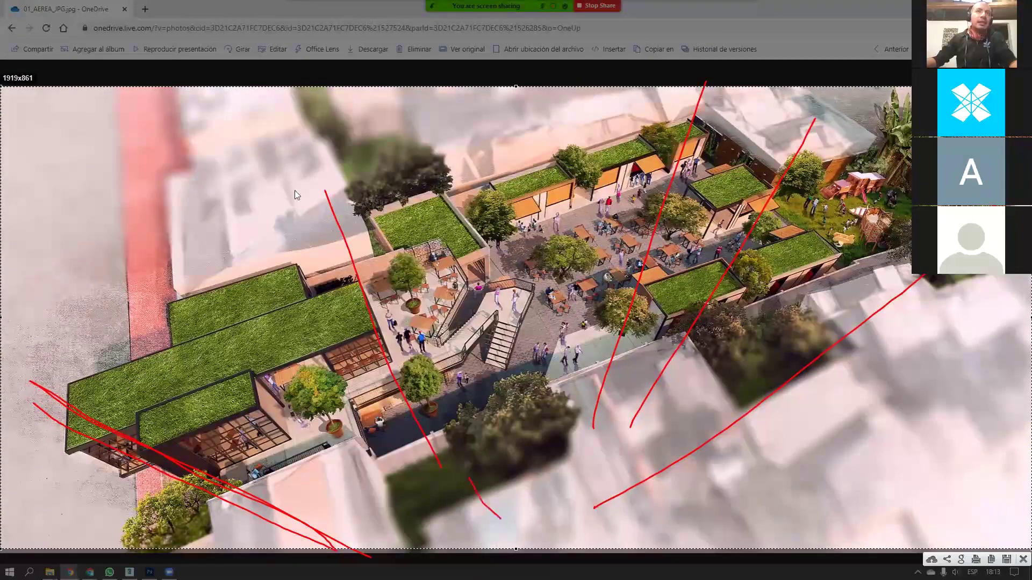
pyautogui.moveTo(495, 513); pyautogui.dragTo(480, 280)
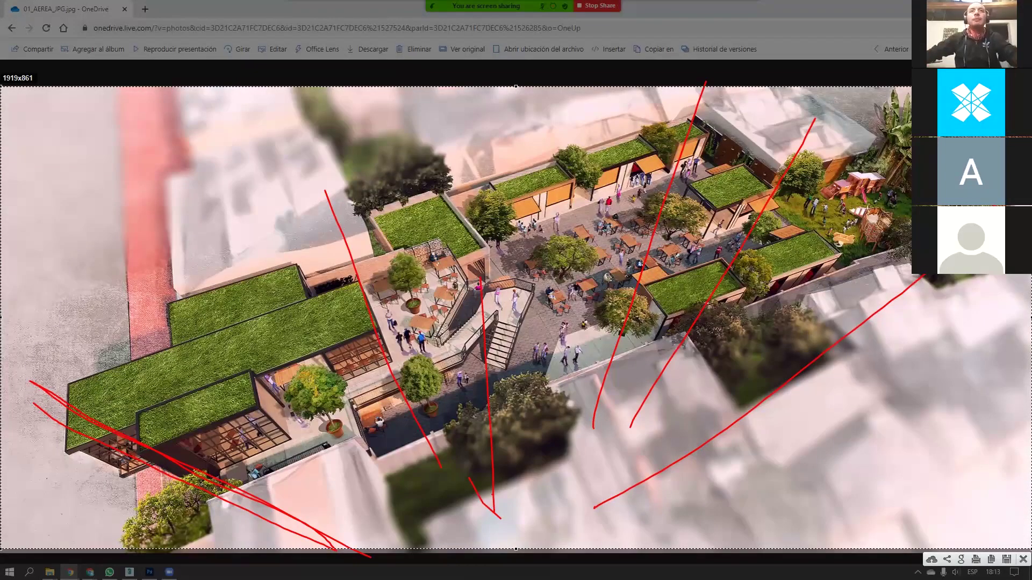
pyautogui.press('Escape')
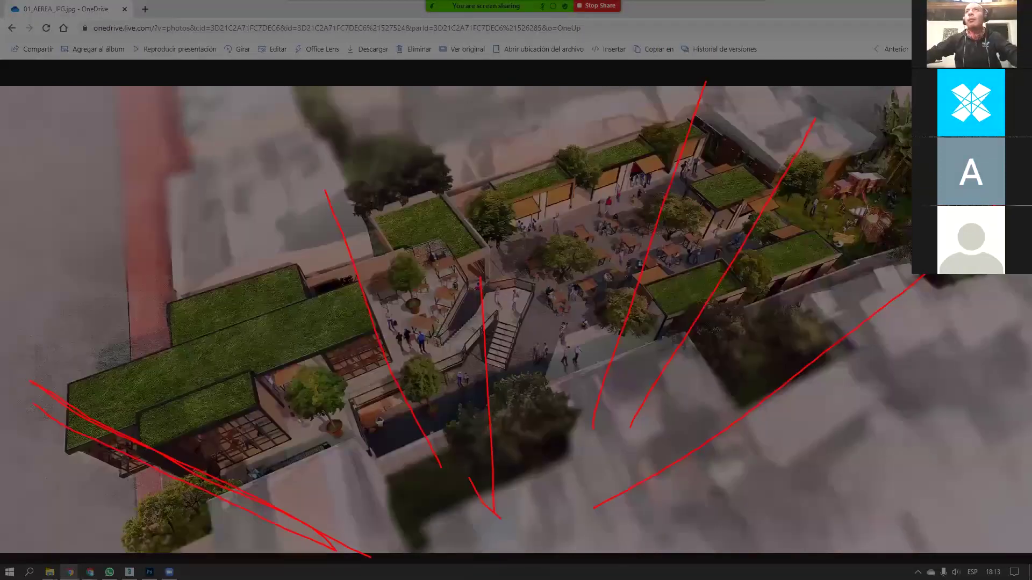
pyautogui.press('Escape')
# Close 01_AEREA_JPG.jpg, browse down the gallery, and examine 01_AEREA.jpg, the orange-walled building among city towers
pyautogui.press('Escape')
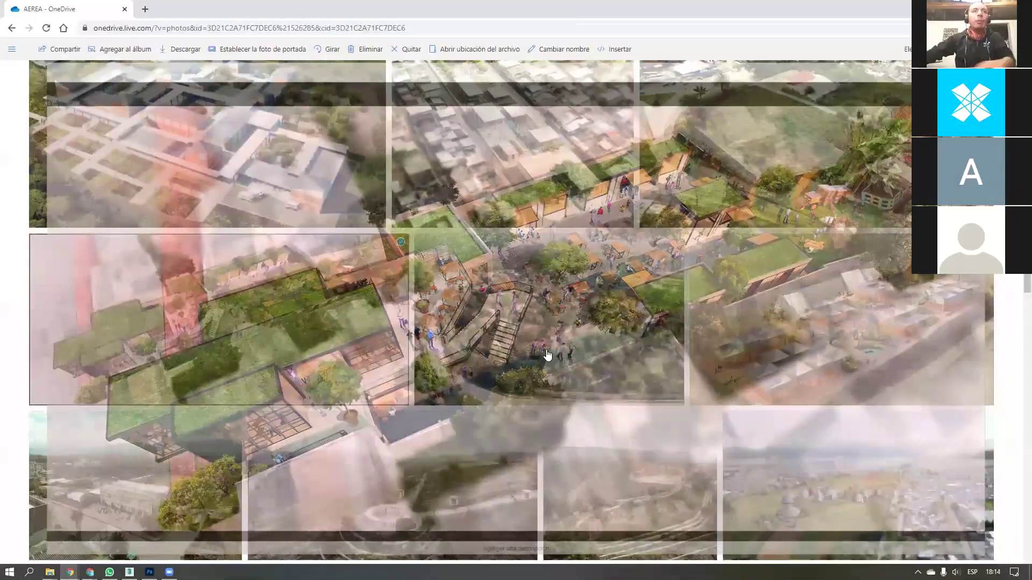
pyautogui.scroll(-3, 547, 355)
pyautogui.scroll(-3, 464, 387)
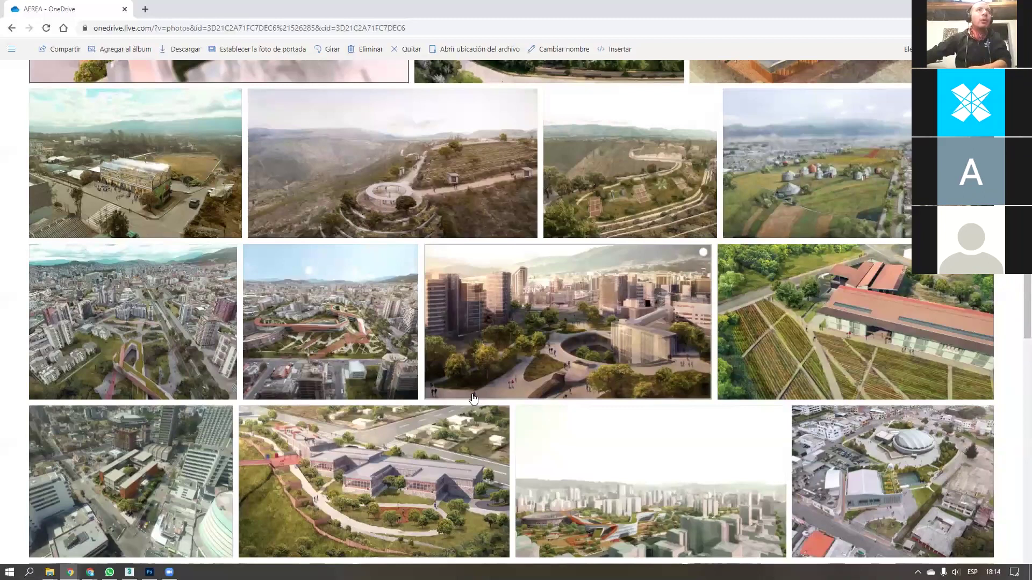
pyautogui.scroll(-3, 473, 399)
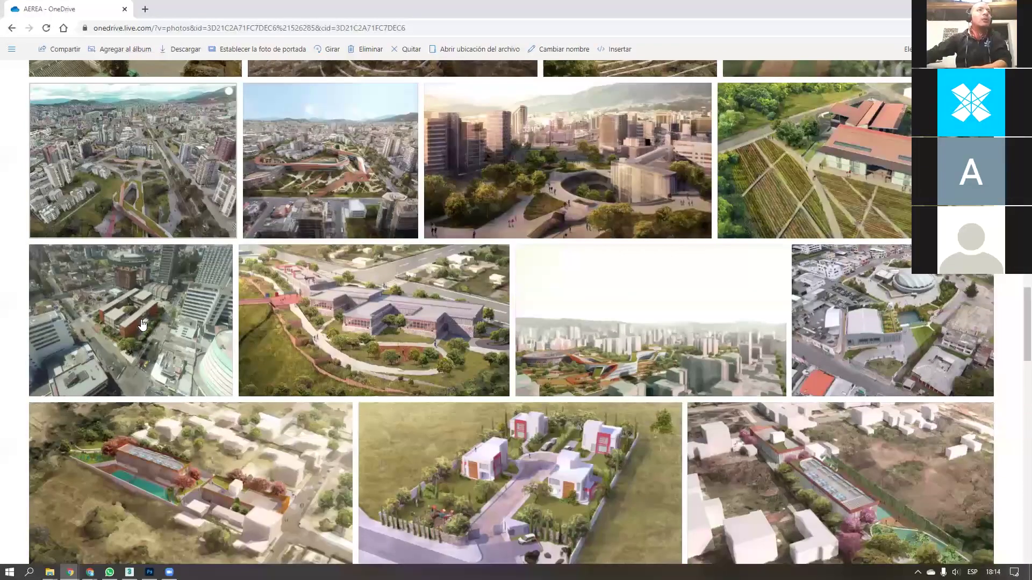
pyautogui.click(142, 324)
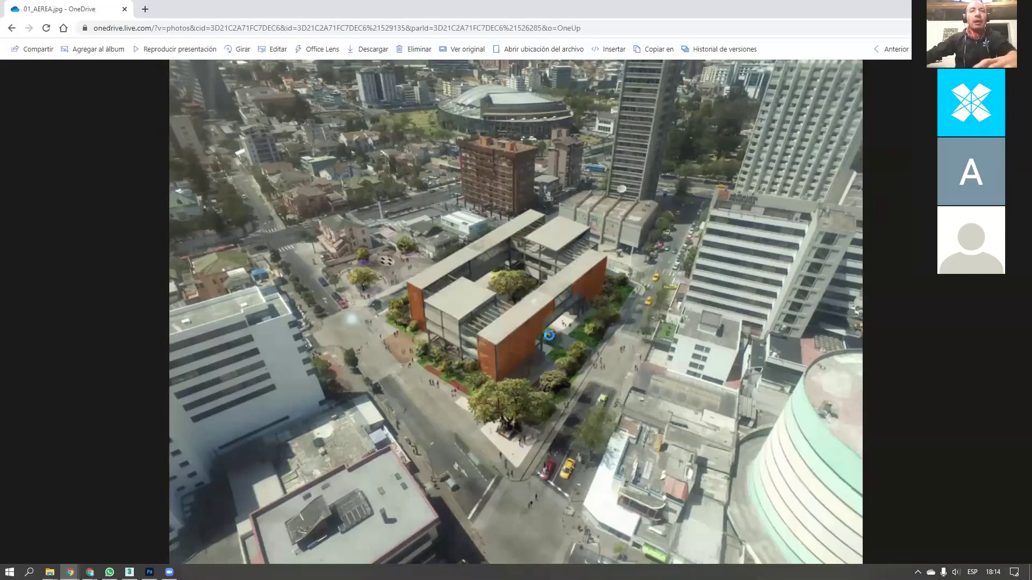
# Capture the area of 01_AEREA.jpg and draw red freehand lines down it that follow the converging verticals of the buildings
pyautogui.press('Print')
pyautogui.moveTo(167, 56); pyautogui.dragTo(586, 400)
pyautogui.moveTo(709, 465); pyautogui.dragTo(868, 564)
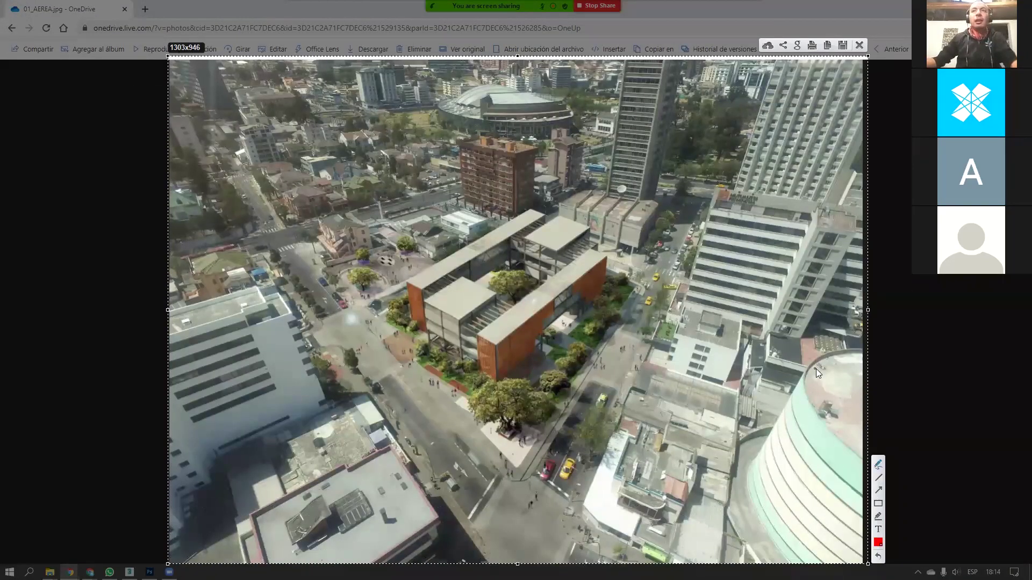
pyautogui.moveTo(840, 316); pyautogui.dragTo(688, 555)
pyautogui.moveTo(725, 160); pyautogui.dragTo(608, 486)
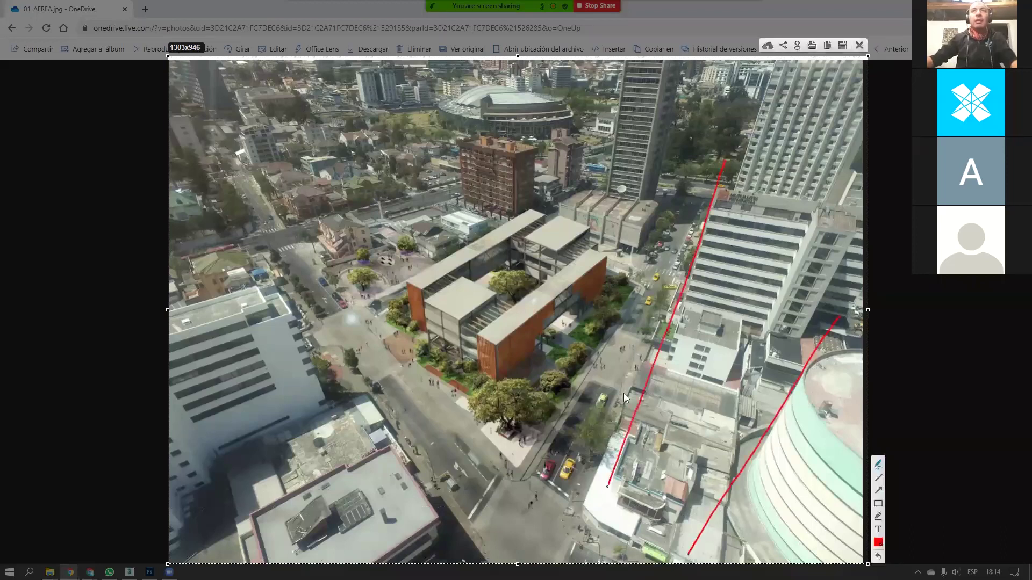
pyautogui.moveTo(656, 93); pyautogui.dragTo(591, 433)
pyautogui.moveTo(455, 85); pyautogui.dragTo(482, 384)
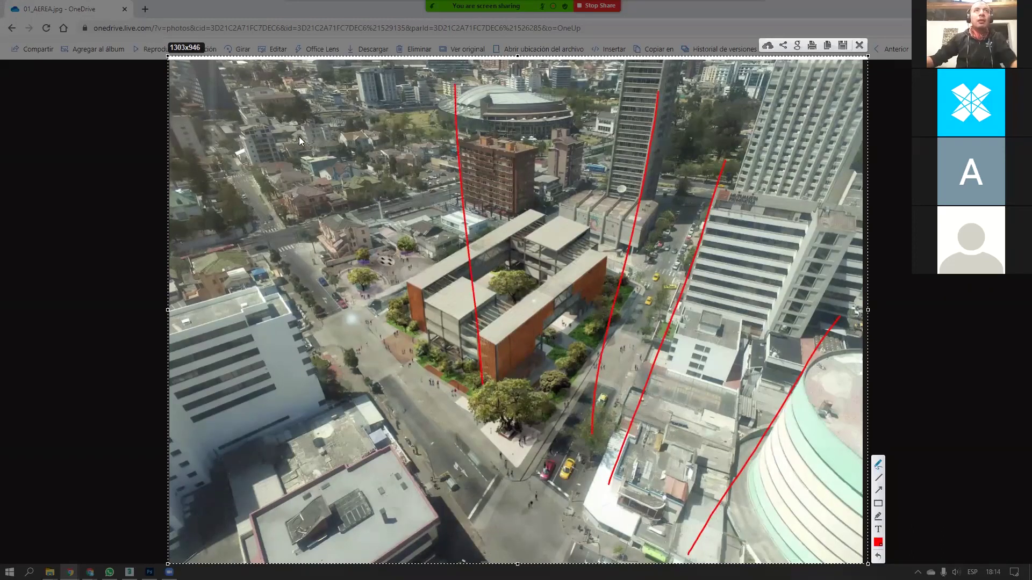
pyautogui.moveTo(270, 84); pyautogui.dragTo(350, 386)
pyautogui.moveTo(211, 125); pyautogui.dragTo(398, 518)
pyautogui.moveTo(151, 264); pyautogui.dragTo(386, 574)
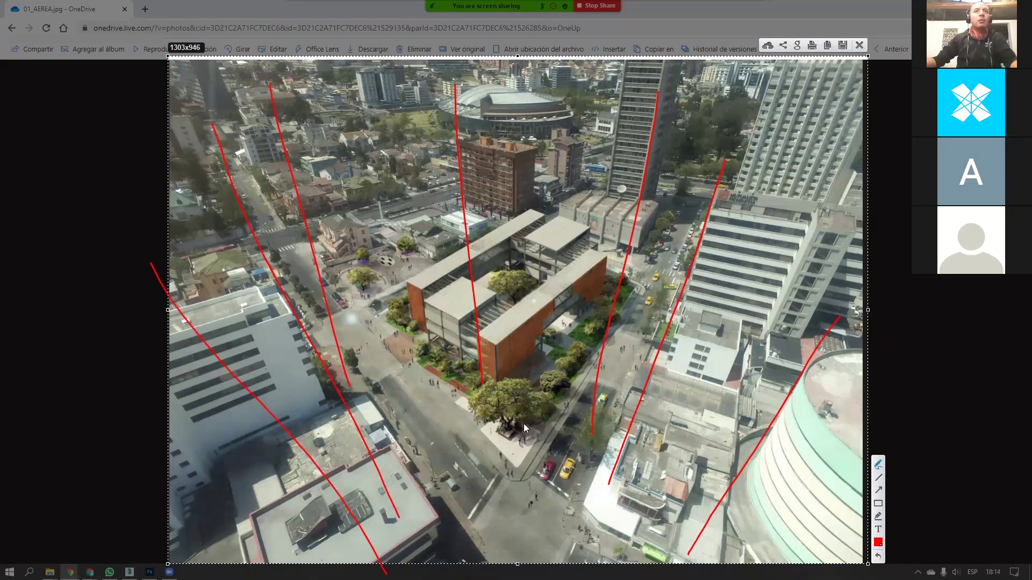
# Trace the two streets meeting at the corner, circle the orange-walled building's block, discard the annotated capture, and close 01_AEREA.jpg
pyautogui.moveTo(263, 211); pyautogui.dragTo(610, 547)
pyautogui.moveTo(694, 215); pyautogui.dragTo(480, 561)
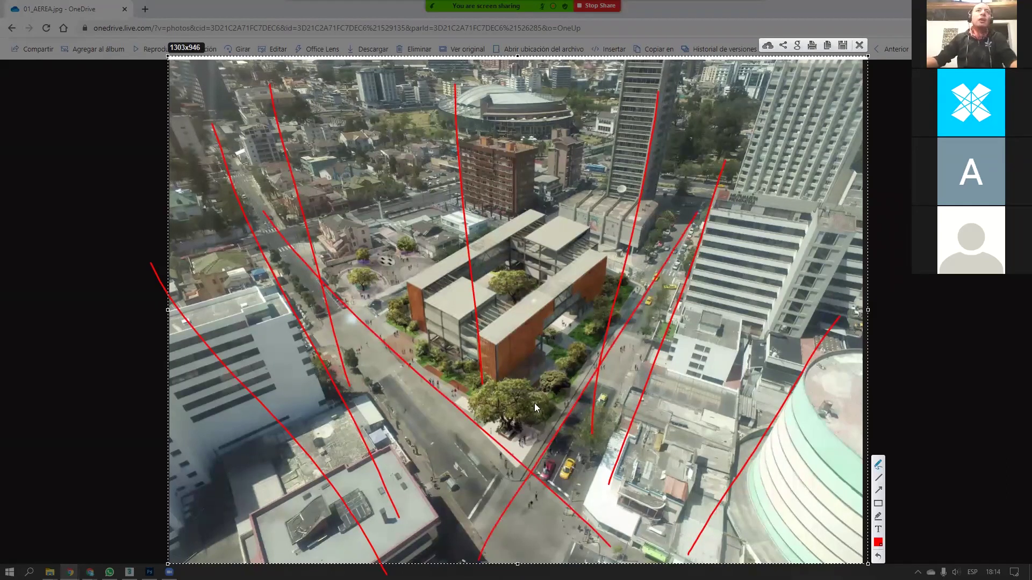
pyautogui.moveTo(549, 188)
pyautogui.mouseDown()
pyautogui.moveTo(360, 317)
pyautogui.moveTo(665, 427)
pyautogui.moveTo(637, 341)
pyautogui.mouseUp()
pyautogui.moveTo(719, 178); pyautogui.dragTo(509, 486)
pyautogui.moveTo(271, 215); pyautogui.dragTo(607, 548)
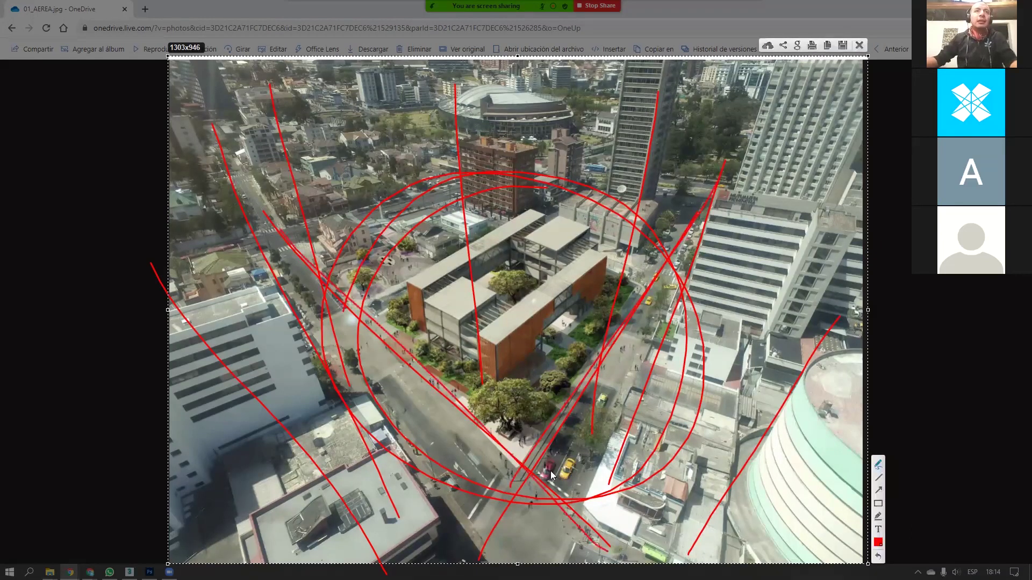
pyautogui.rightClick(525, 469)
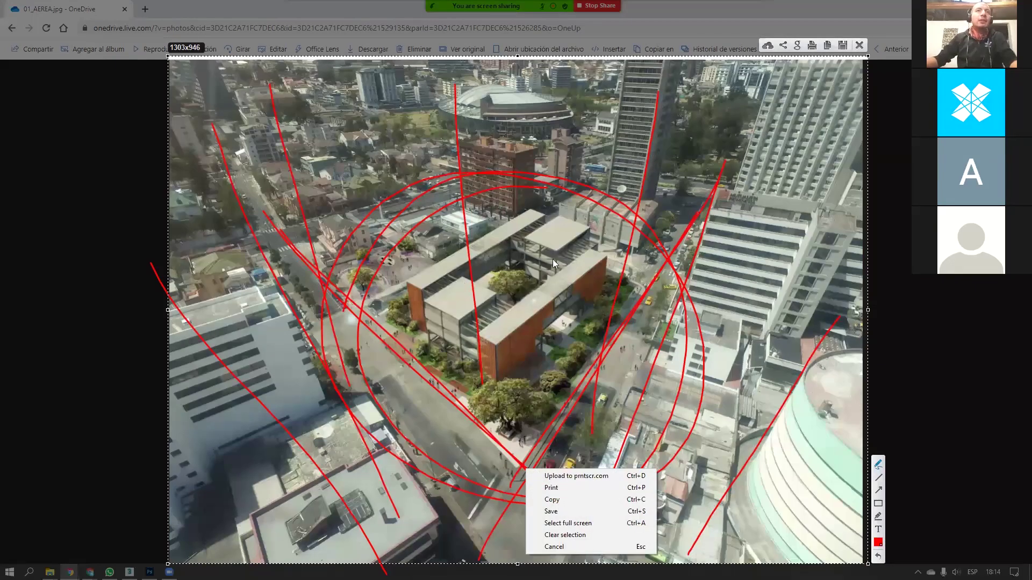
pyautogui.press('Escape')
pyautogui.press('Escape')
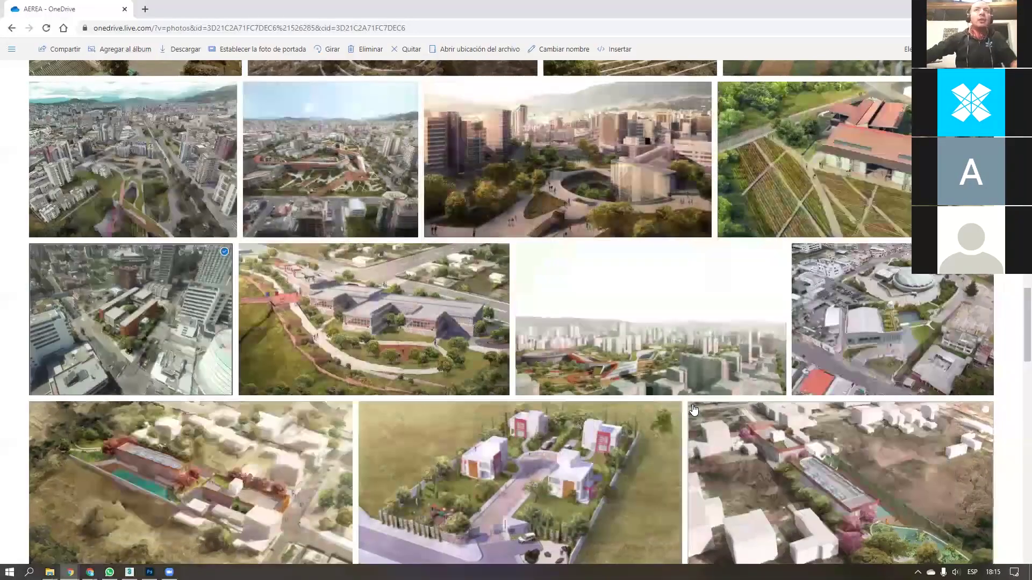
# Examine 07_AXO ARQ.jpg and the neighbouring urban aerial, browse down the gallery, and open the hazy aerial with the distant horizon
pyautogui.click(646, 348)
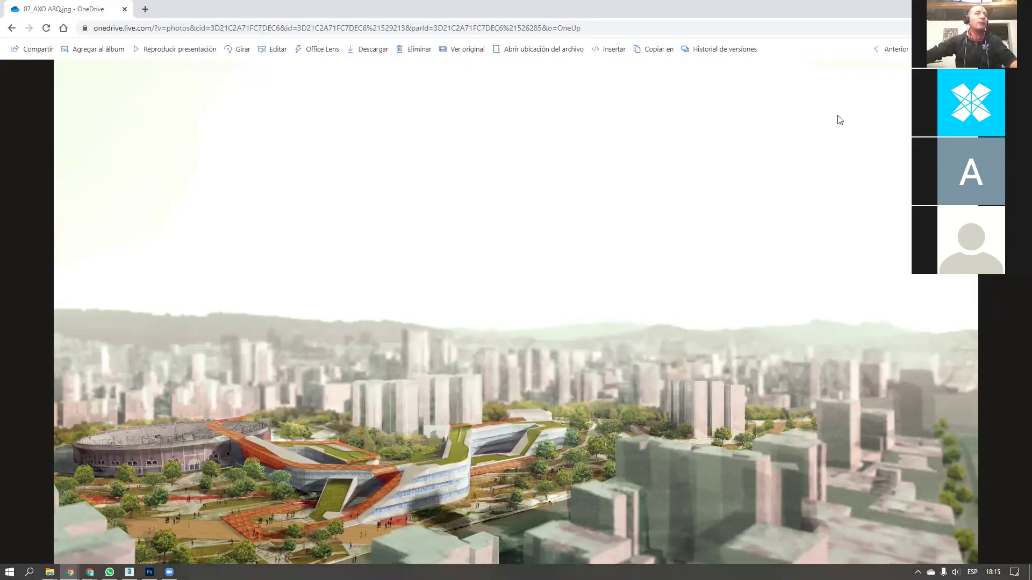
pyautogui.press('Escape')
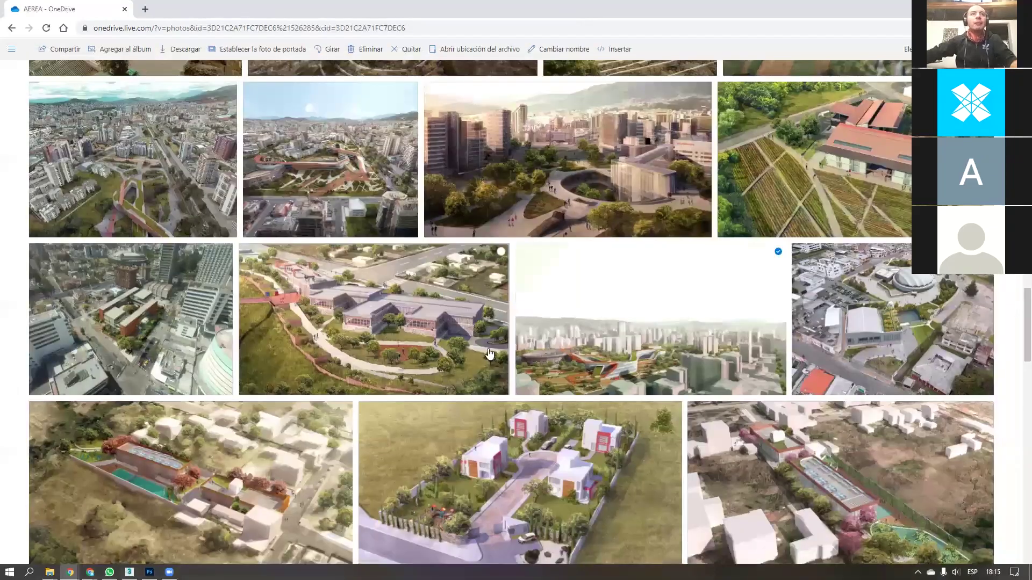
pyautogui.click(834, 277)
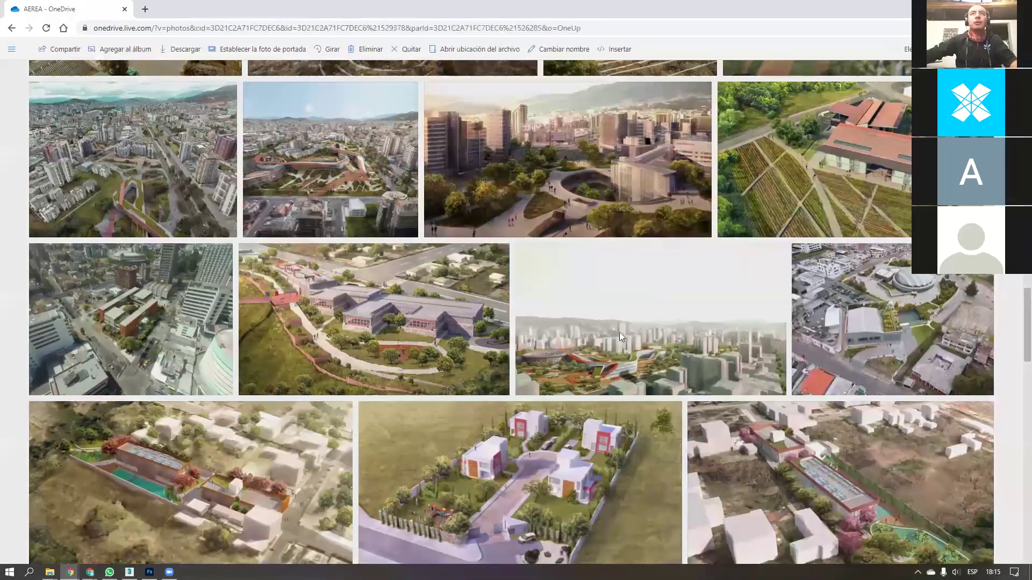
pyautogui.press('Escape')
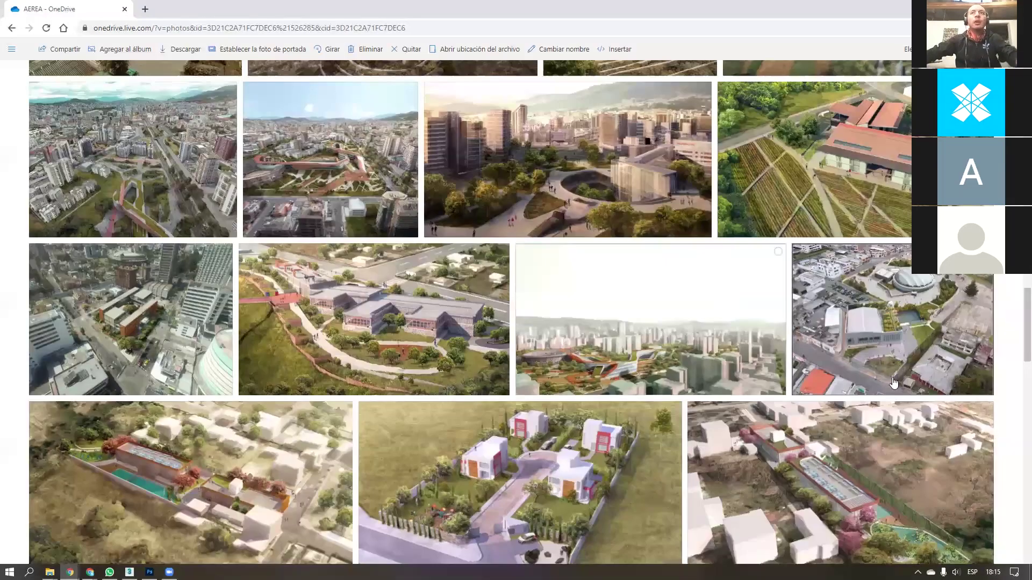
pyautogui.scroll(-5, 893, 385)
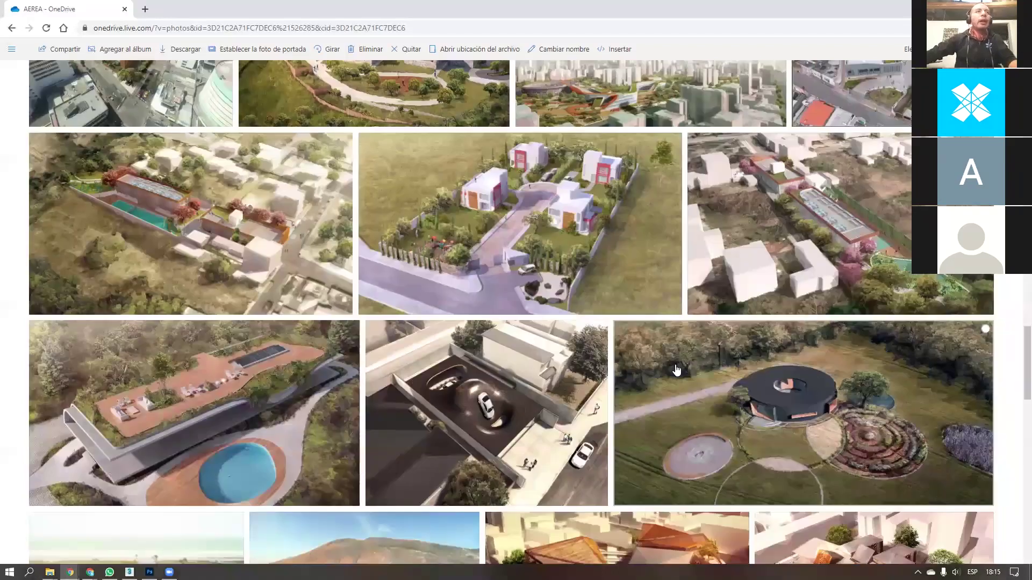
pyautogui.scroll(-5, 676, 369)
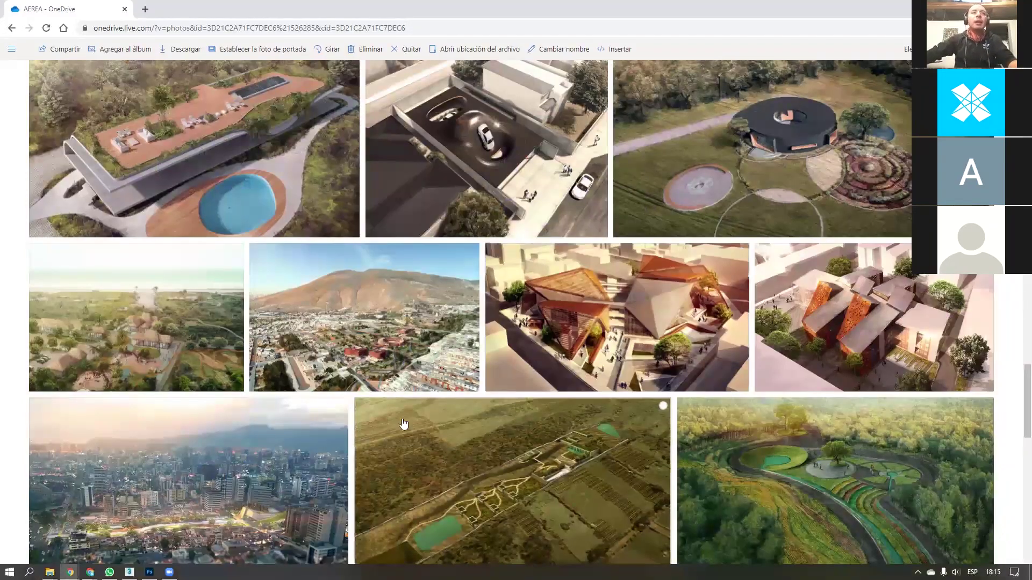
pyautogui.click(181, 338)
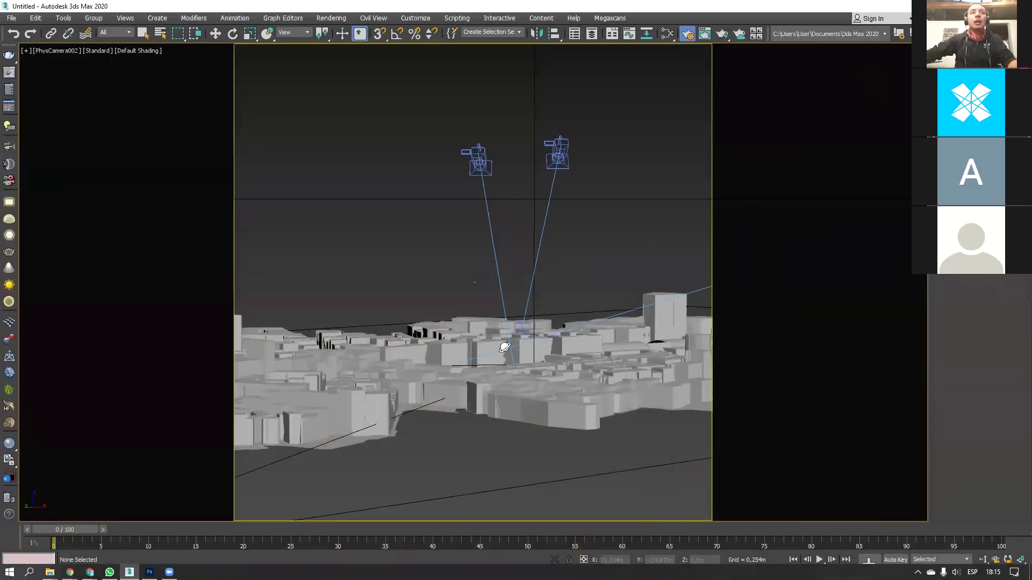
# Orbit PhysCamera002 to a steep aerial angle, switch to Chrome, and examine the ENTORNO URBANO renders from 01_AERIAL.png to 03_AERIAL.png
pyautogui.keyDown('alt'); pyautogui.moveTo(344, 462); pyautogui.dragTo(377, 500, button='middle'); pyautogui.keyUp('alt')
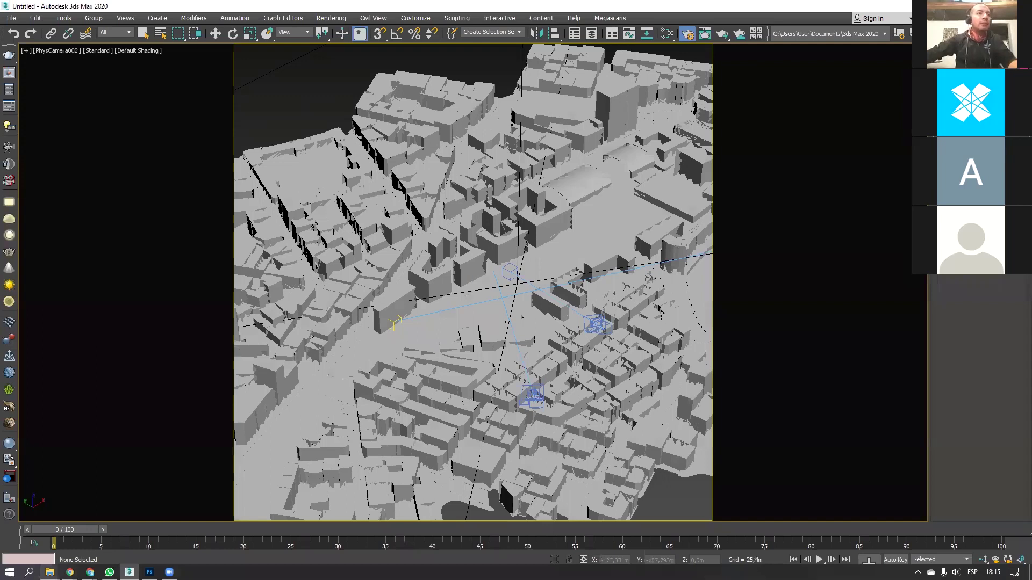
pyautogui.moveTo(50, 571)
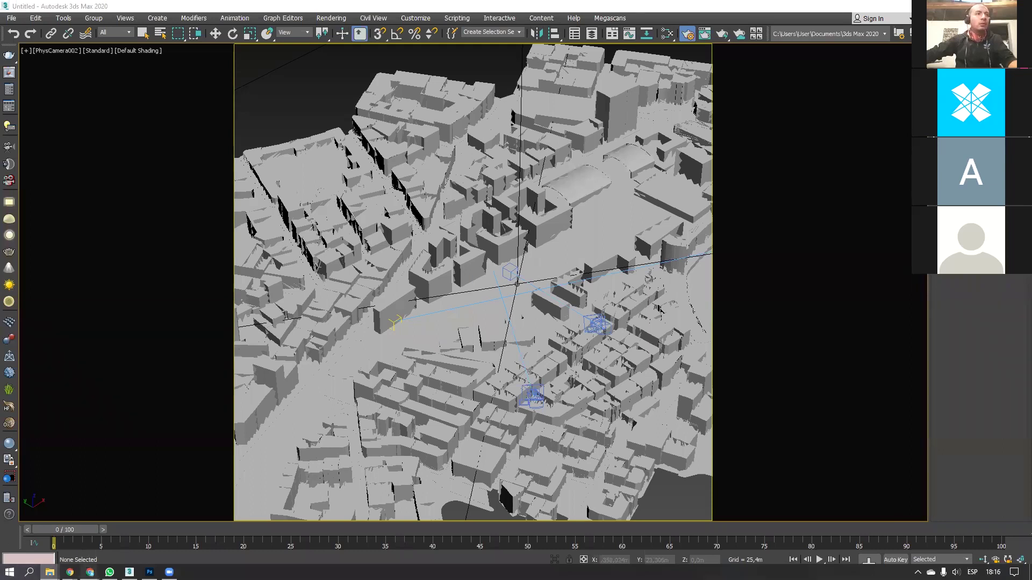
pyautogui.moveTo(90, 572)
pyautogui.click(136, 533)
pyautogui.doubleClick(222, 220)
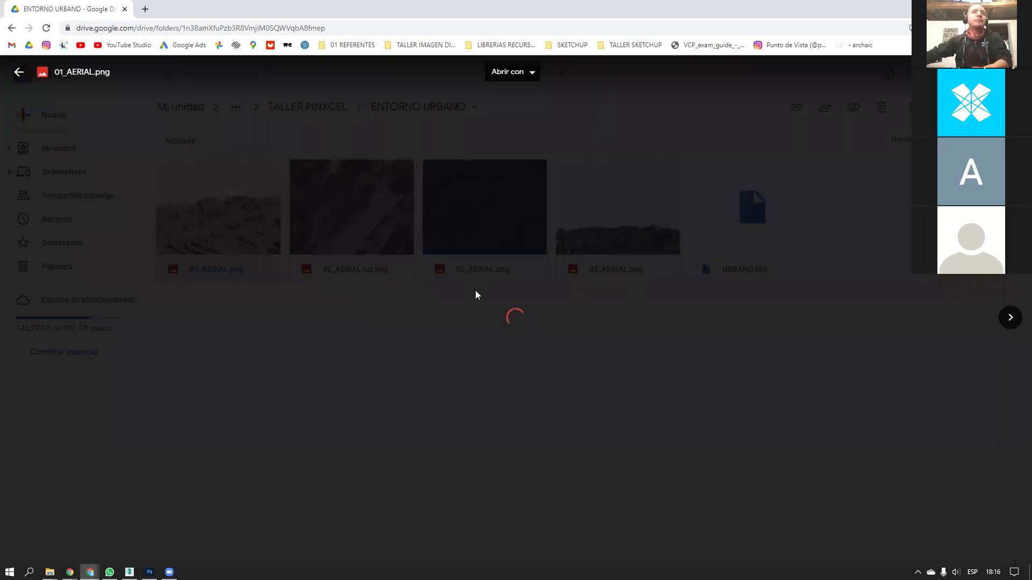
pyautogui.press('Right')
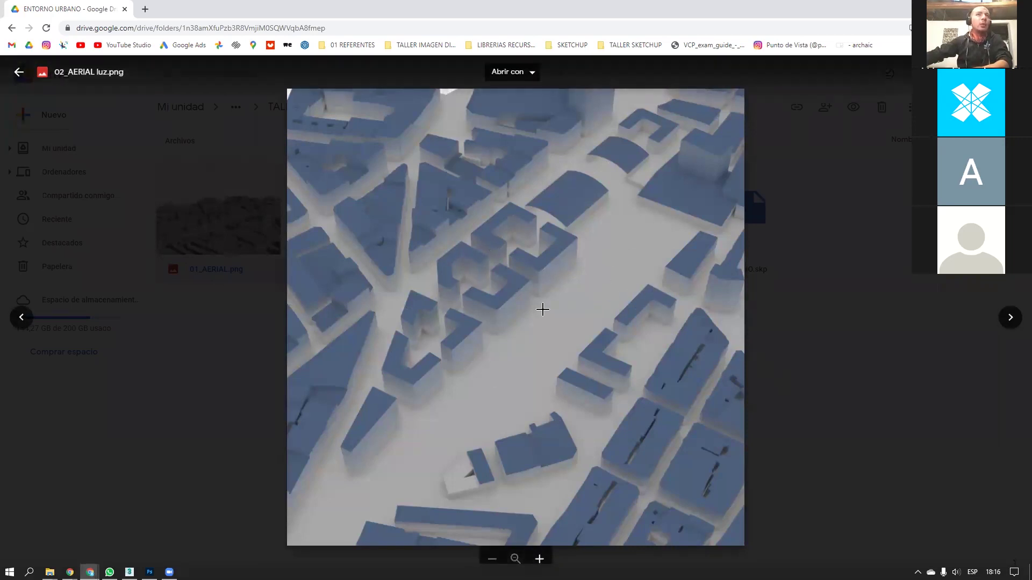
pyautogui.press('Right')
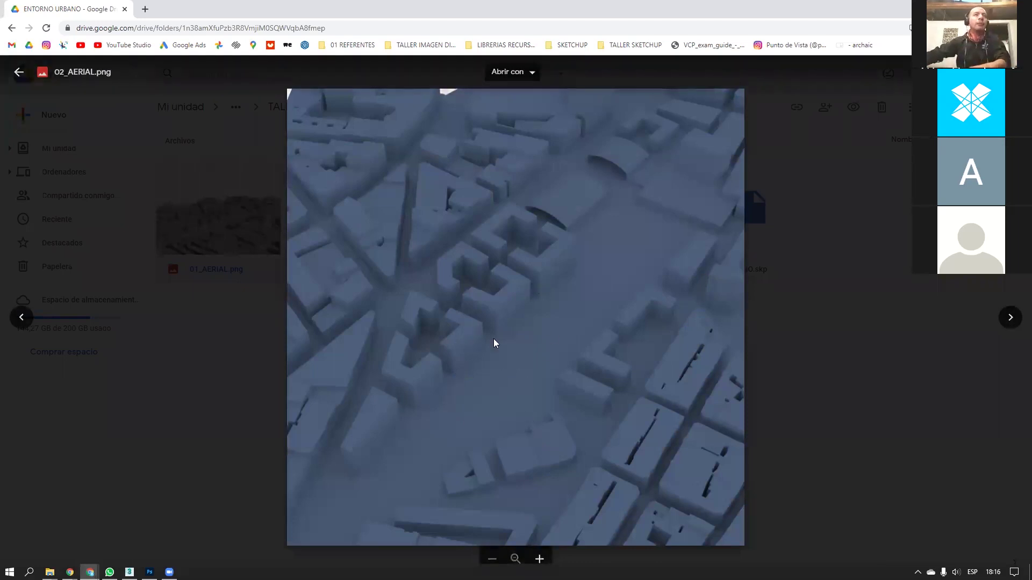
pyautogui.press('Escape')
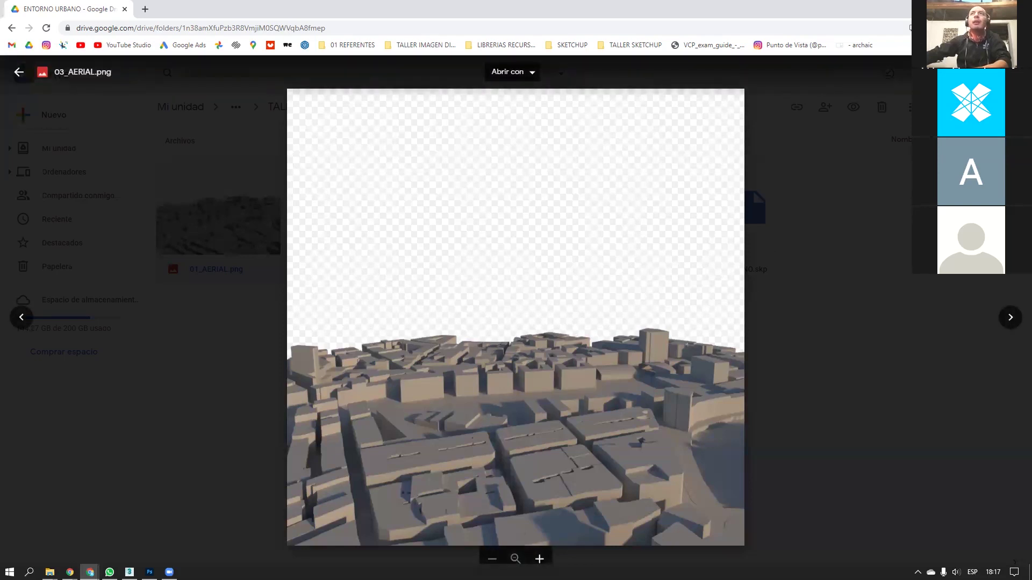
# Switch back to 3ds Max, view the city through PhysCamera003 and PhysCamera001, return to PhysCamera002, and orbit it at a low angle
pyautogui.click(129, 572)
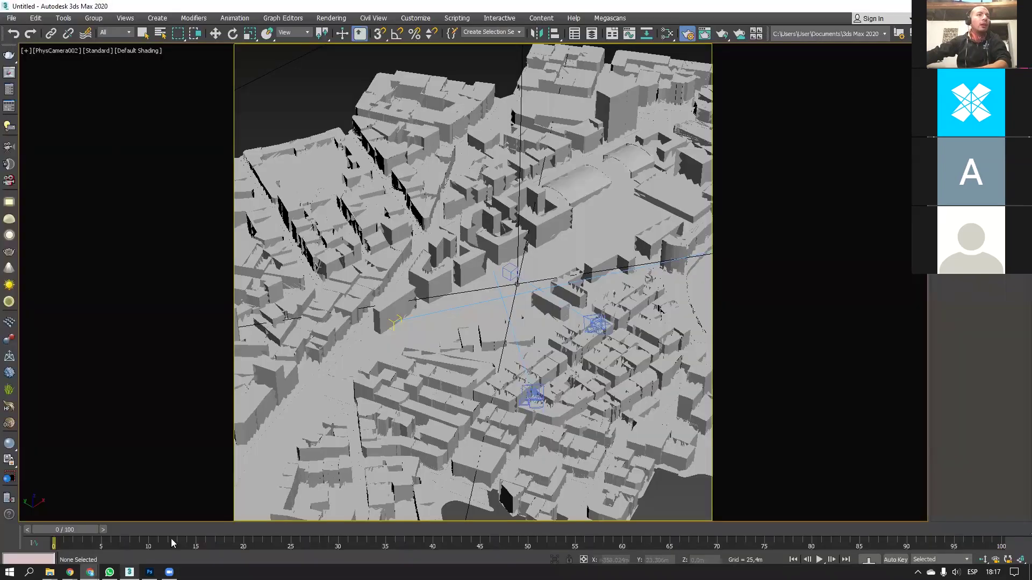
pyautogui.press('c')
pyautogui.doubleClick(507, 224)
pyautogui.press('c')
pyautogui.doubleClick(489, 233)
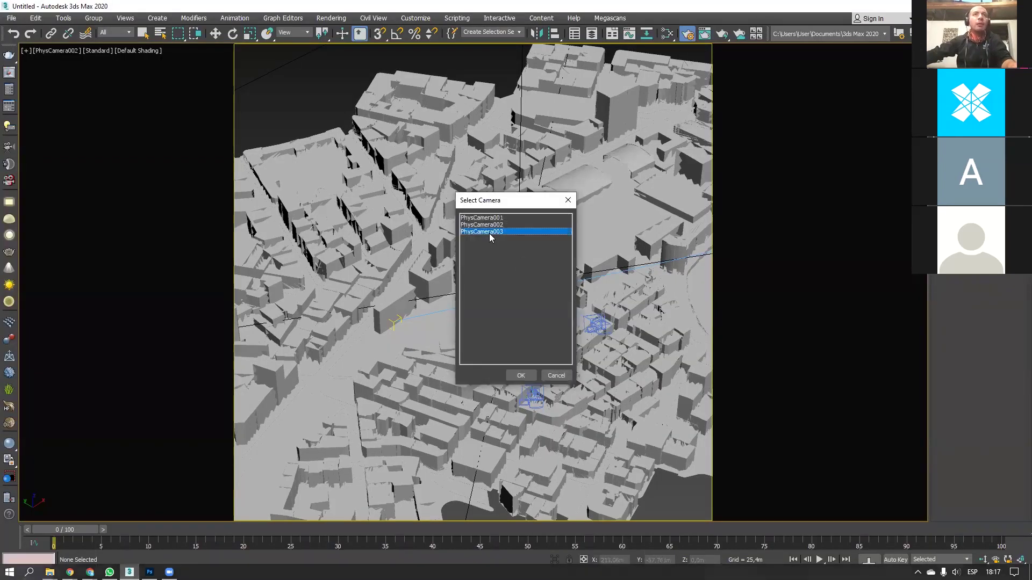
pyautogui.press('c')
pyautogui.doubleClick(492, 218)
pyautogui.press('c')
pyautogui.doubleClick(494, 226)
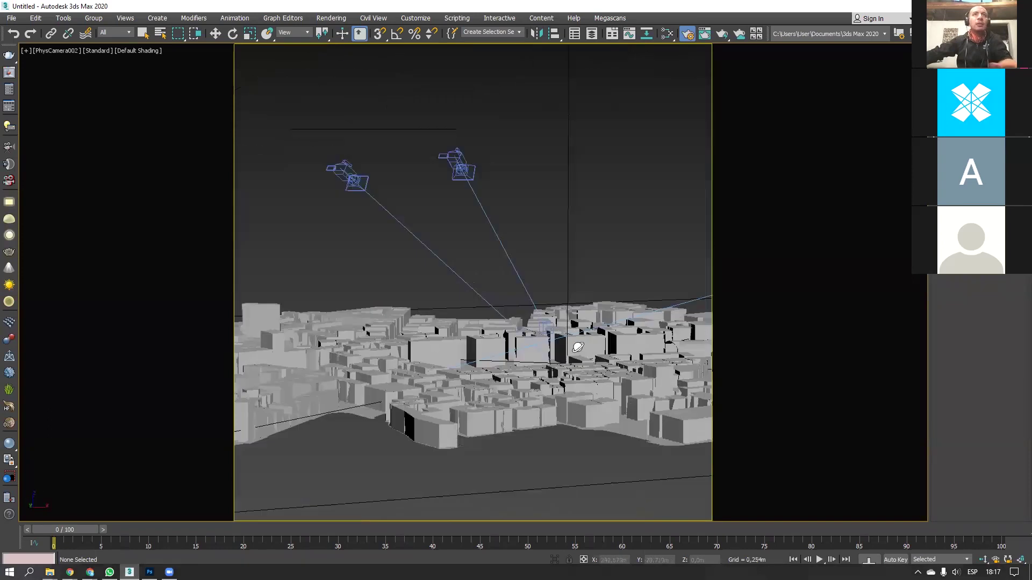
pyautogui.moveTo(570, 359); pyautogui.dragTo(805, 458, button='middle')
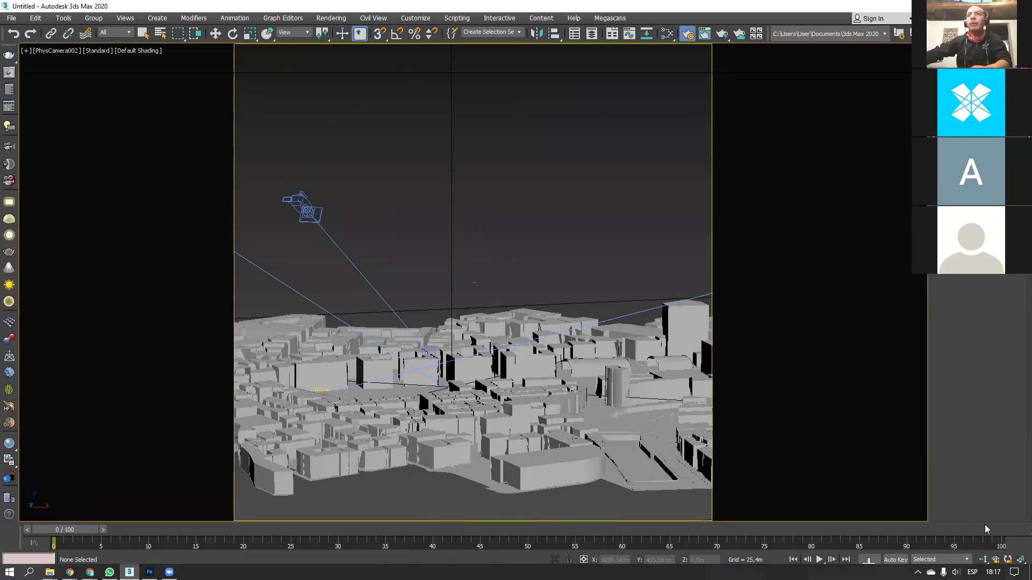
# Restore the four-viewport layout, select PhysCamera002 in the Top view, and set its focal length to 35 mm
pyautogui.press('super')
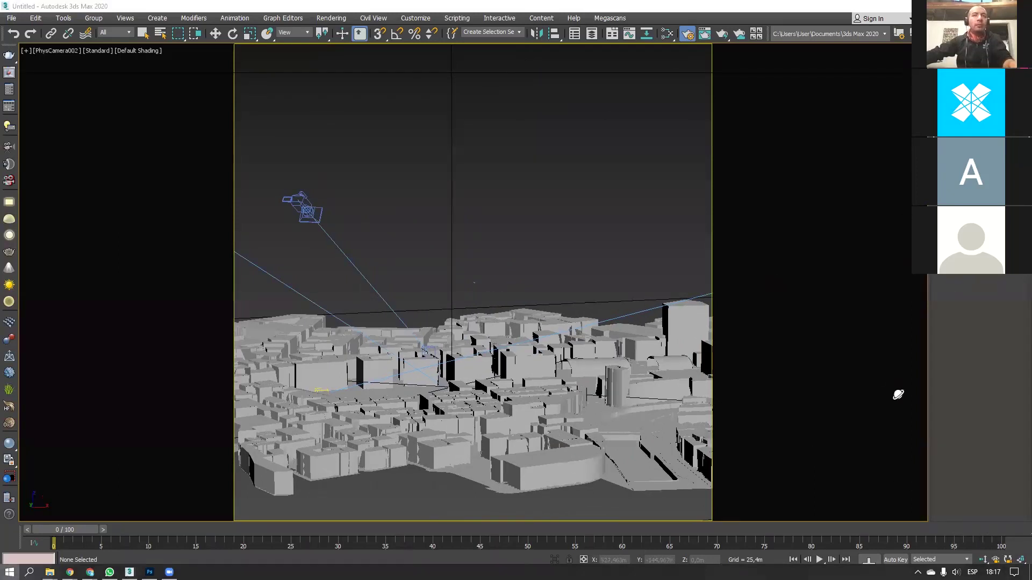
pyautogui.press('super')
pyautogui.click(1020, 571)
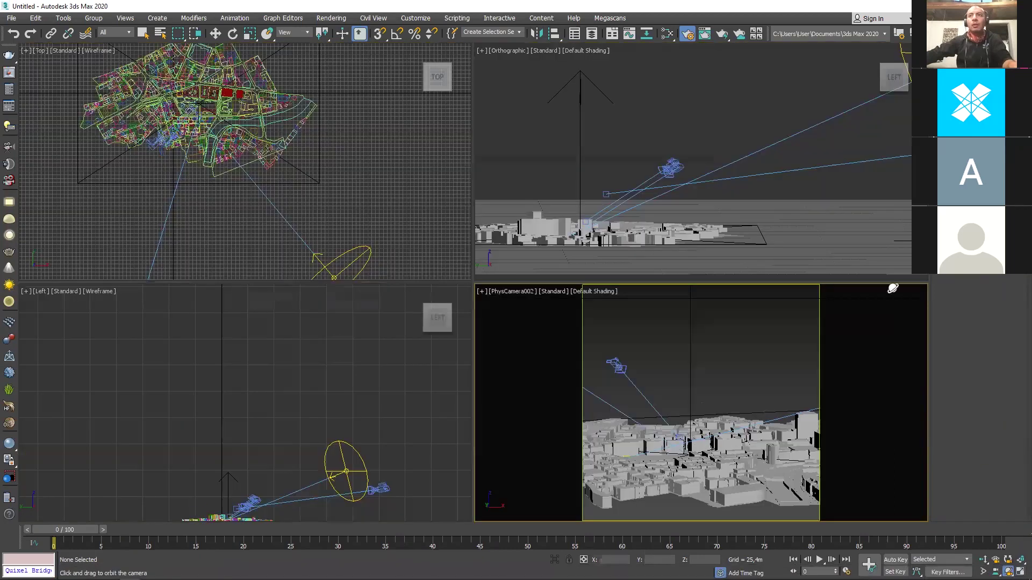
pyautogui.moveTo(364, 213); pyautogui.dragTo(427, 103, button='middle')
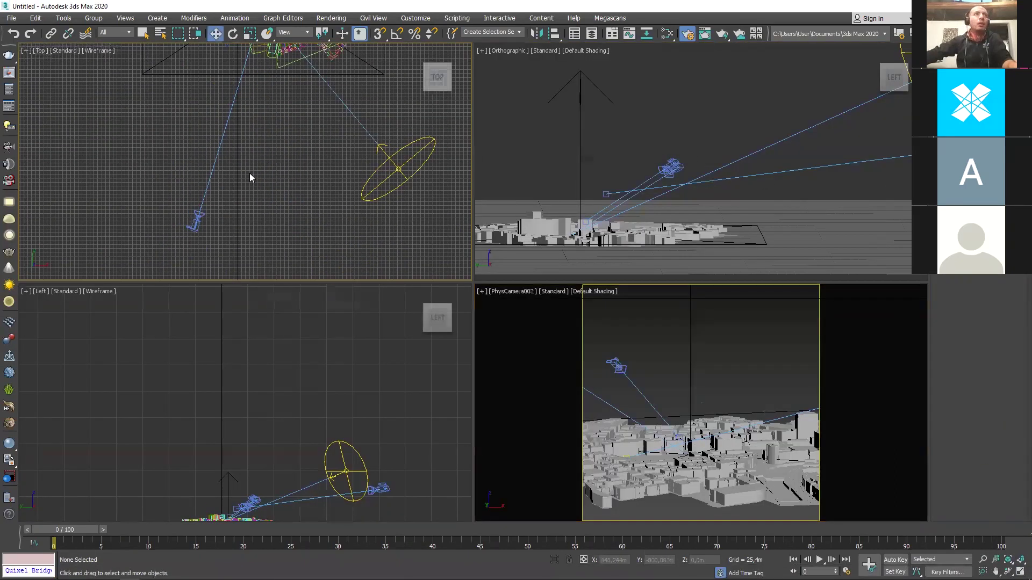
pyautogui.click(198, 223)
pyautogui.moveTo(976, 374)
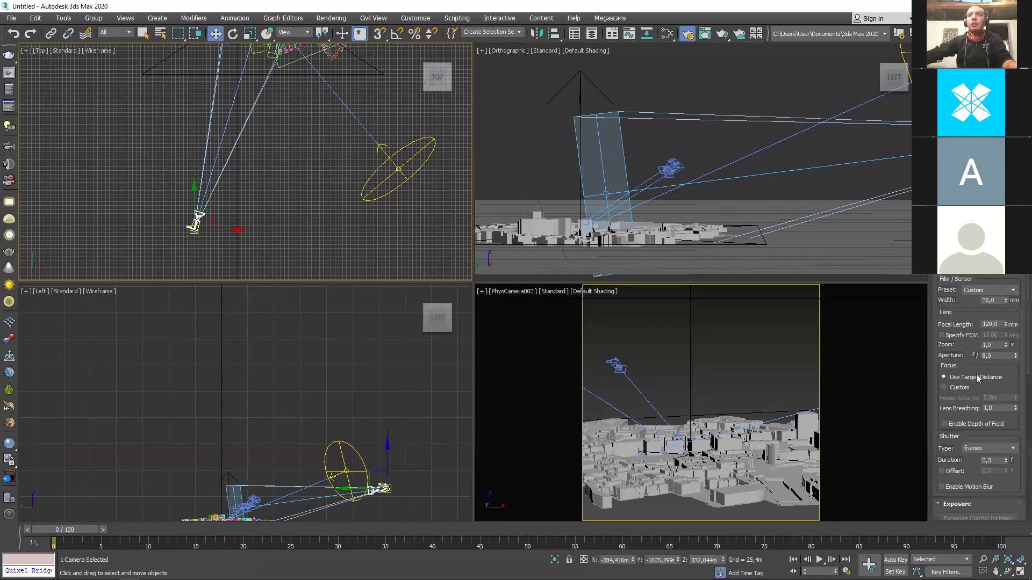
pyautogui.moveTo(1005, 325); pyautogui.dragTo(1011, 371)
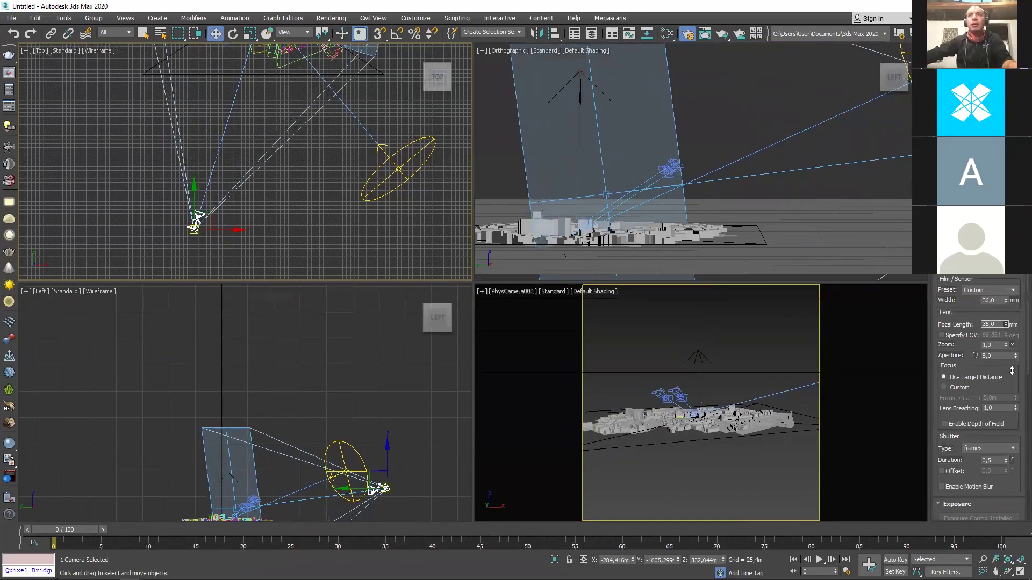
# Shift PhysCamera002 slightly and dolly it in until the city model spans the camera frame
pyautogui.rightClick(770, 424)
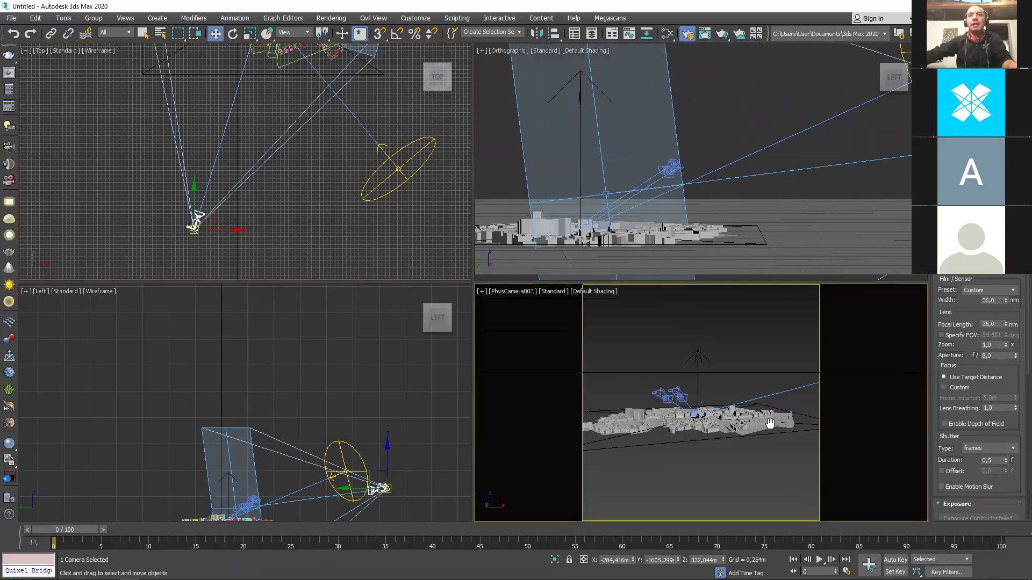
pyautogui.moveTo(822, 428); pyautogui.dragTo(714, 452, button='middle')
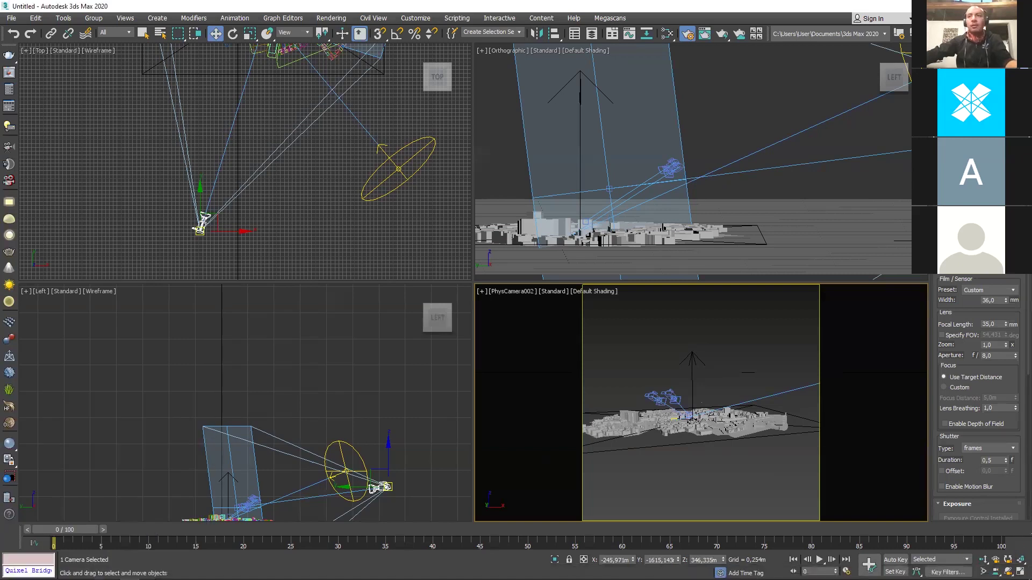
pyautogui.click(1008, 560)
pyautogui.click(984, 559)
pyautogui.moveTo(702, 451); pyautogui.dragTo(710, 424)
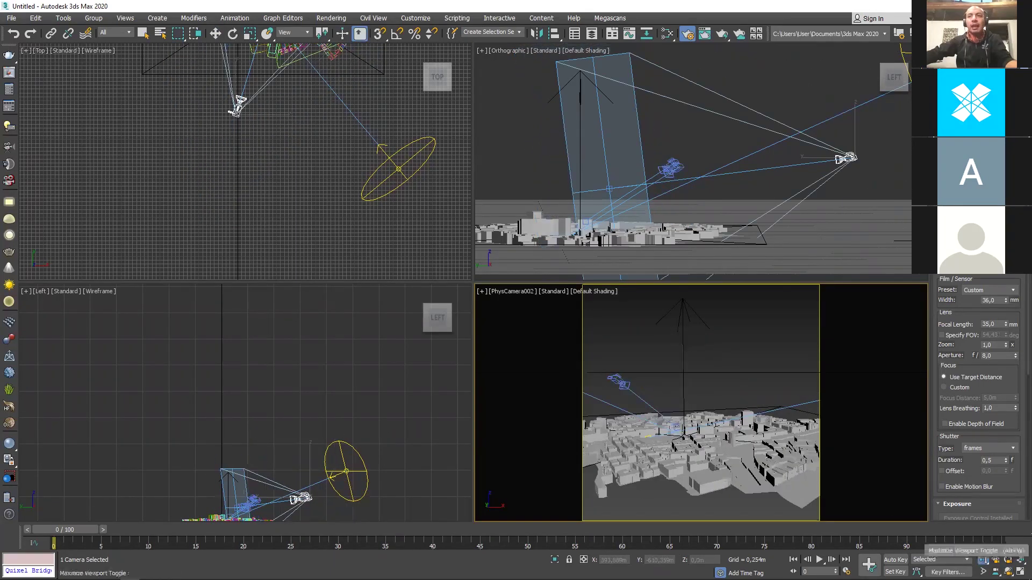
# Maximize the PhysCamera002 view and dolly the camera closer, over the central buildings
pyautogui.hotkey('alt', 'w')
pyautogui.moveTo(410, 338); pyautogui.dragTo(558, 313)
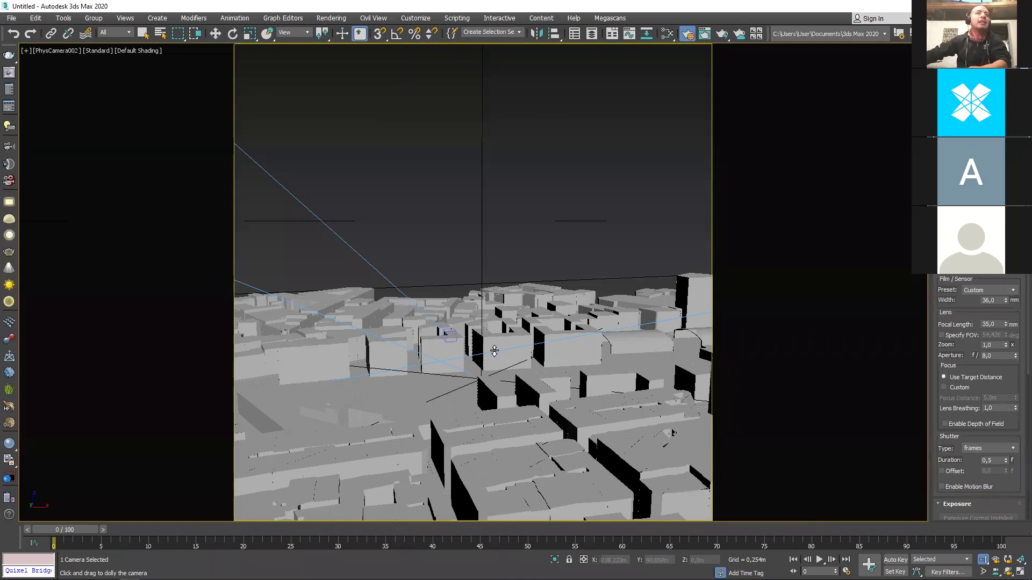
pyautogui.moveTo(524, 379); pyautogui.dragTo(524, 352)
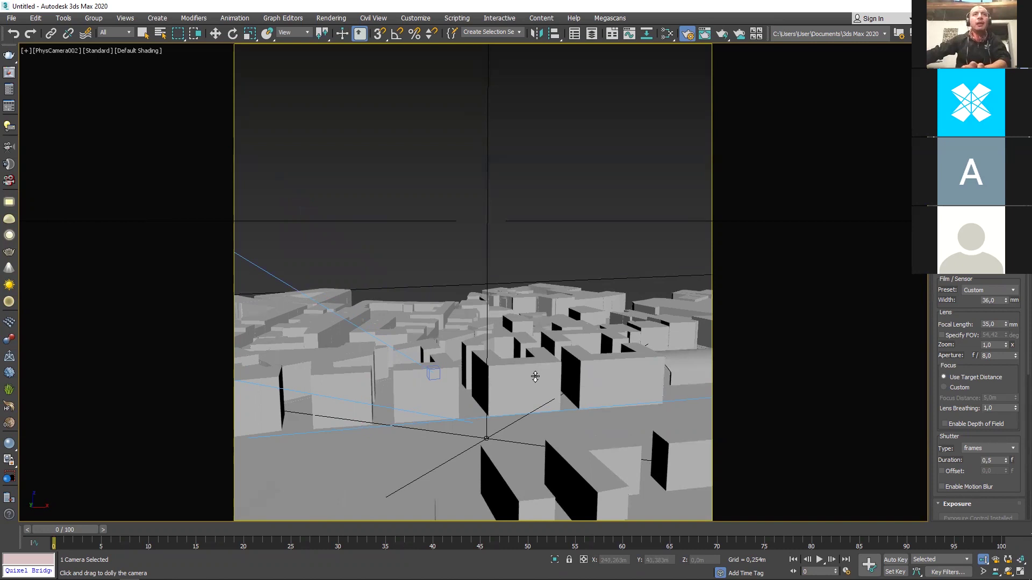
# Pan and dolly PhysCamera002 so the foreground rooftops come into the lower part of the camera frame
pyautogui.moveTo(533, 375); pyautogui.dragTo(495, 288, button='middle')
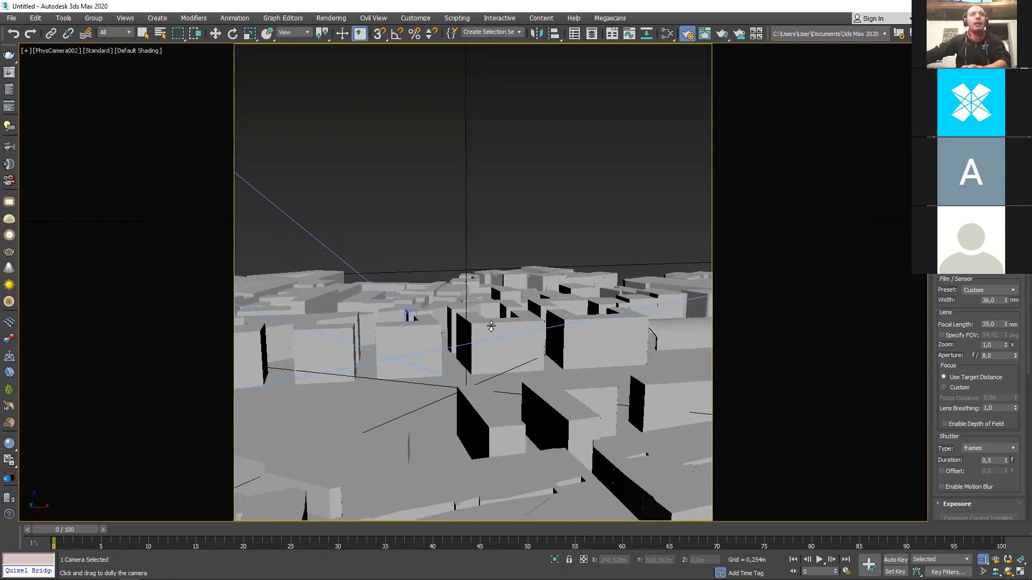
pyautogui.moveTo(491, 326); pyautogui.dragTo(475, 342)
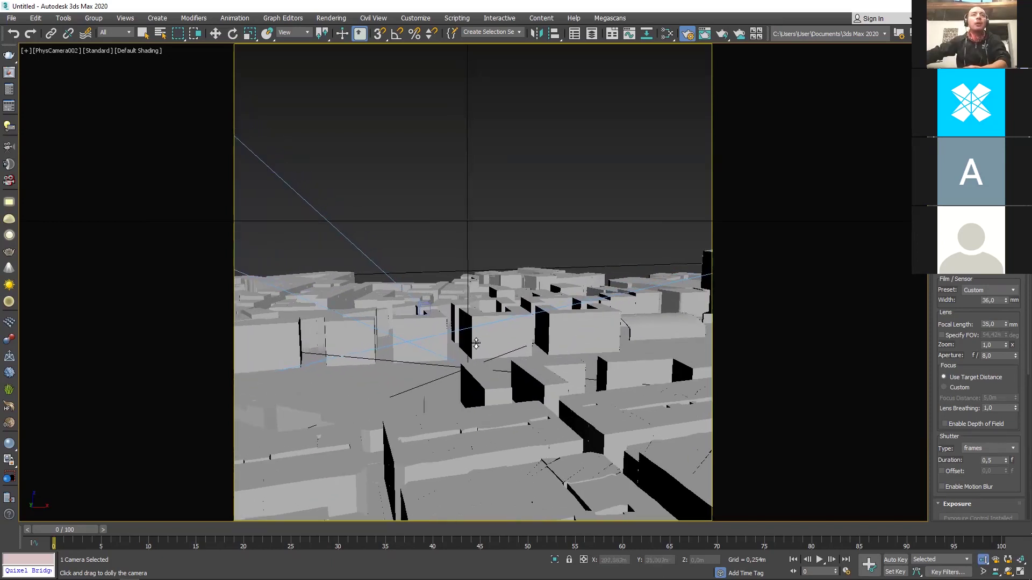
pyautogui.moveTo(482, 355); pyautogui.dragTo(521, 398, button='middle')
pyautogui.moveTo(507, 384); pyautogui.dragTo(508, 373)
pyautogui.moveTo(508, 373); pyautogui.dragTo(487, 344, button='middle')
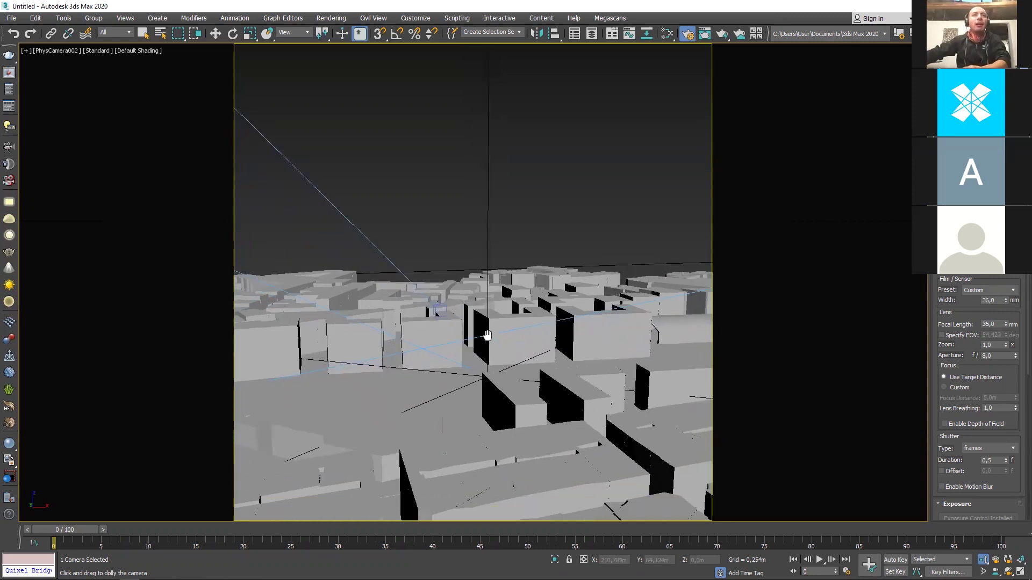
pyautogui.moveTo(500, 323); pyautogui.dragTo(503, 356)
pyautogui.moveTo(527, 307); pyautogui.dragTo(505, 328)
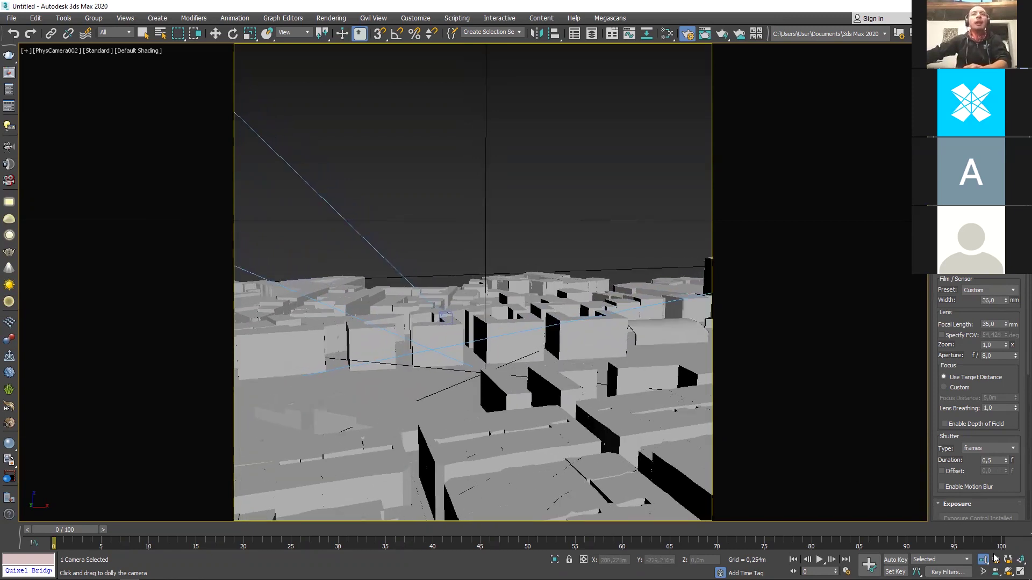
# Orbit PhysCamera002 slightly and dolly it in, filling the lower third of the frame with foreground rooftops
pyautogui.click(1008, 571)
pyautogui.moveTo(638, 368); pyautogui.dragTo(633, 357)
pyautogui.moveTo(622, 357)
pyautogui.mouseDown(button='middle')
pyautogui.moveTo(622, 381)
pyautogui.moveTo(629, 350)
pyautogui.mouseUp(button='middle')
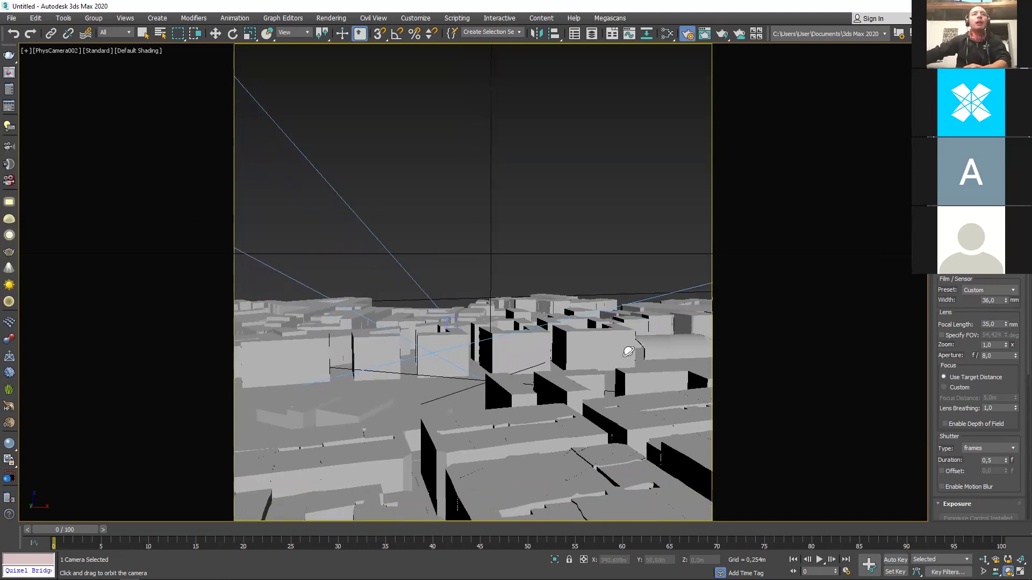
pyautogui.click(983, 560)
pyautogui.moveTo(605, 365); pyautogui.dragTo(605, 348)
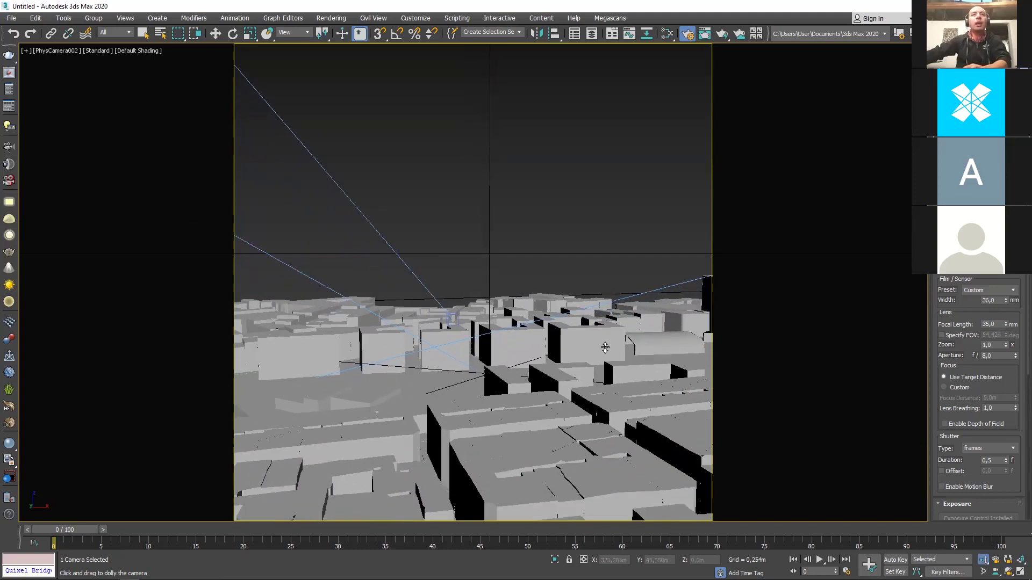
# Capture the camera frame with the screenshot tool and mark it freehand into three horizontal bands with side brackets
pyautogui.press('Print')
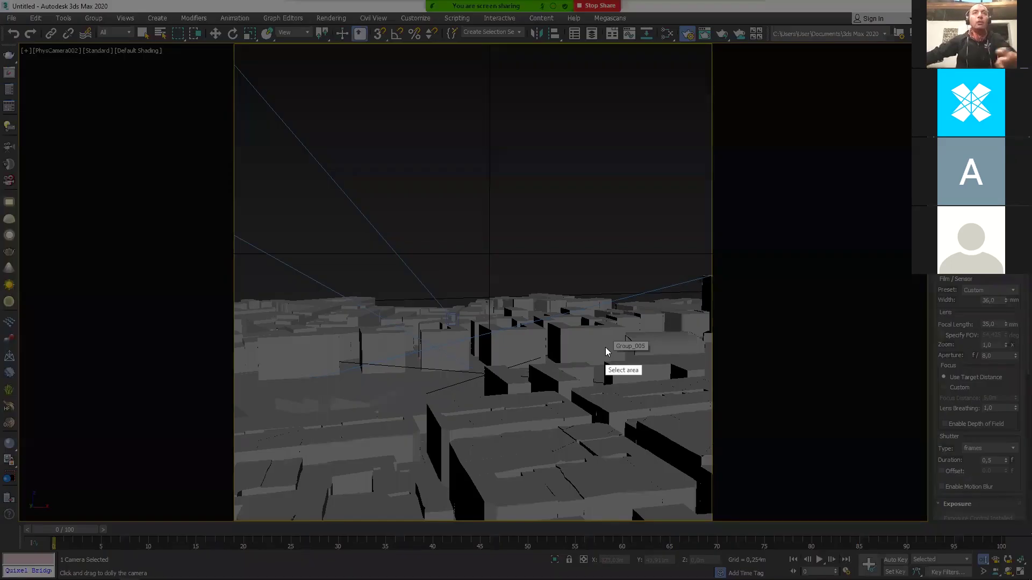
pyautogui.moveTo(234, 43)
pyautogui.mouseDown()
pyautogui.moveTo(666, 399)
pyautogui.moveTo(712, 521)
pyautogui.mouseUp()
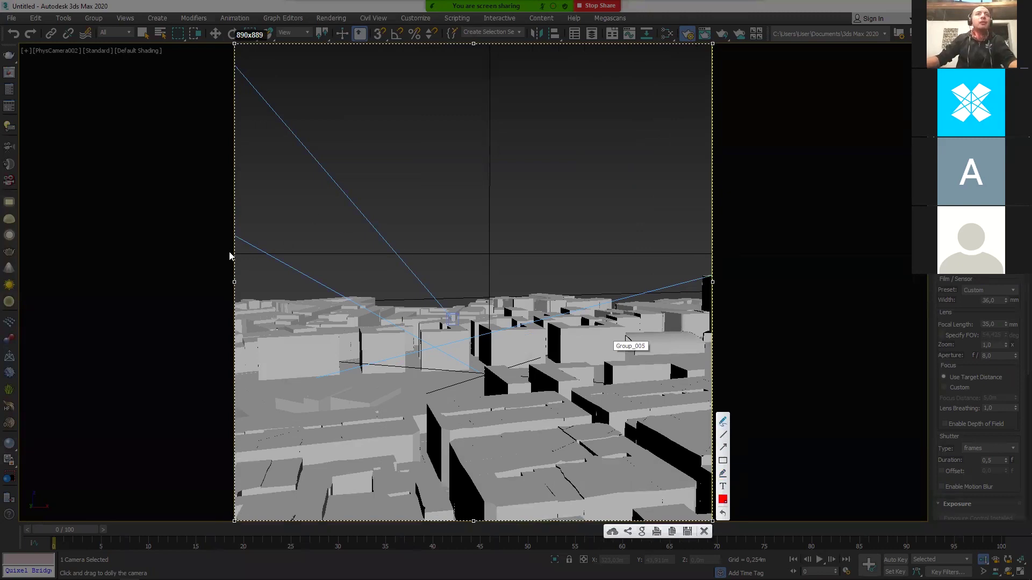
pyautogui.moveTo(208, 253); pyautogui.dragTo(712, 274)
pyautogui.hotkey('ctrl', 'z')
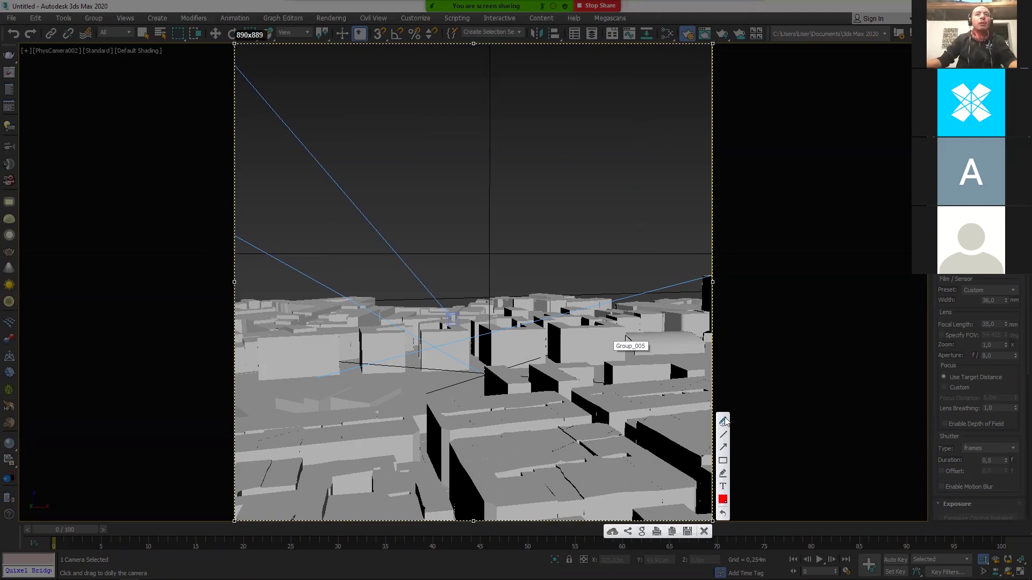
pyautogui.moveTo(216, 256); pyautogui.dragTo(731, 271)
pyautogui.moveTo(222, 418); pyautogui.dragTo(756, 403)
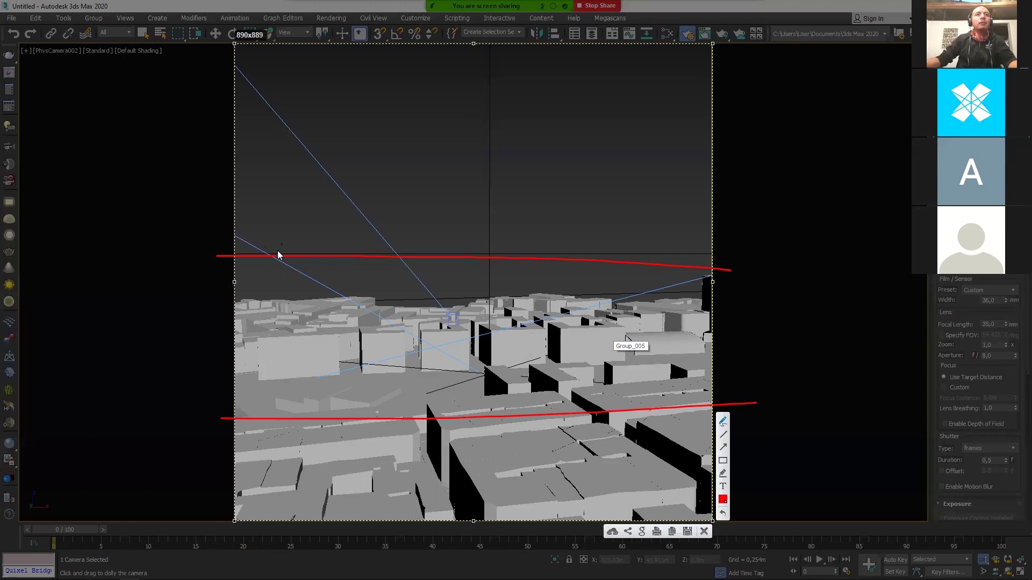
pyautogui.moveTo(219, 265); pyautogui.dragTo(217, 511)
pyautogui.moveTo(222, 232)
pyautogui.mouseDown()
pyautogui.moveTo(184, 152)
pyautogui.moveTo(225, 37)
pyautogui.mouseUp()
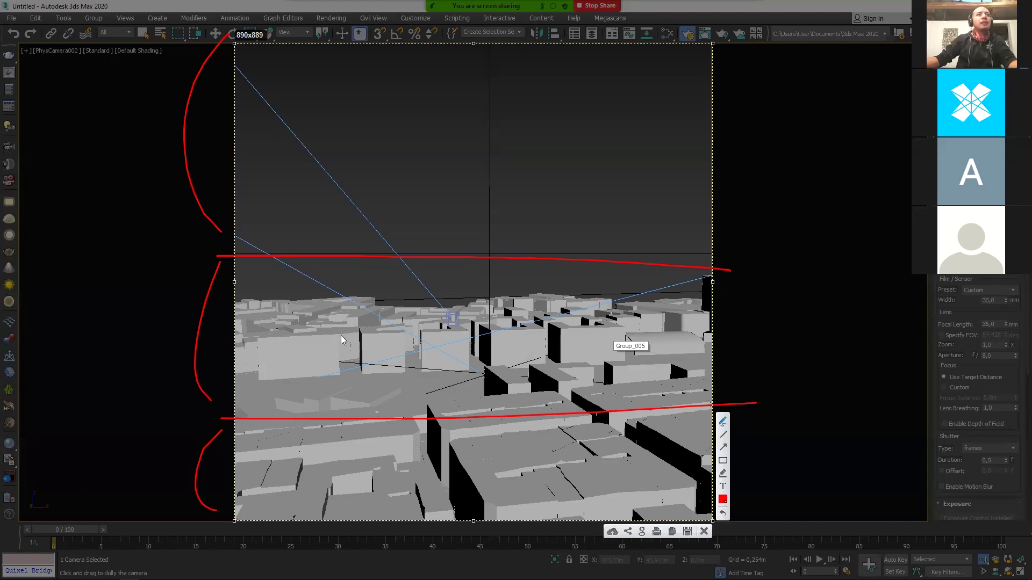
# Trace the foreground edge, the middle band and the sky area on the capture, and discard the markup
pyautogui.moveTo(223, 444)
pyautogui.mouseDown()
pyautogui.moveTo(281, 438)
pyautogui.moveTo(454, 466)
pyautogui.moveTo(629, 414)
pyautogui.moveTo(703, 432)
pyautogui.mouseUp()
pyautogui.moveTo(217, 289)
pyautogui.mouseDown()
pyautogui.moveTo(231, 403)
pyautogui.moveTo(248, 252)
pyautogui.moveTo(223, 264)
pyautogui.moveTo(751, 251)
pyautogui.mouseUp()
pyautogui.moveTo(266, 231); pyautogui.dragTo(262, 57)
pyautogui.moveTo(393, 138); pyautogui.dragTo(456, 159)
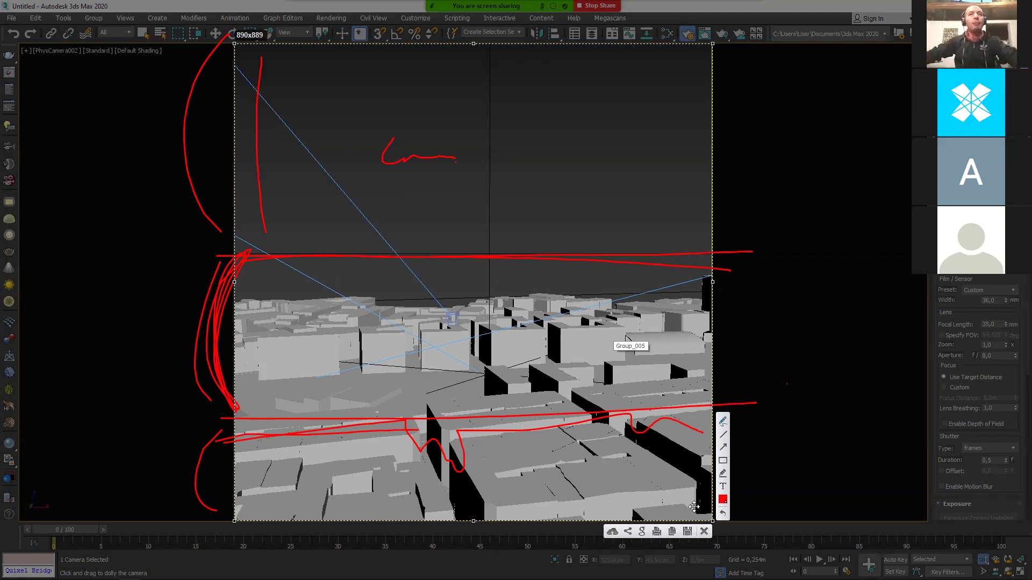
pyautogui.click(703, 531)
# Orbit PhysCamera002 to a slightly steeper downward angle and pan it sideways across the city blocks
pyautogui.click(1008, 571)
pyautogui.moveTo(643, 417); pyautogui.dragTo(585, 394)
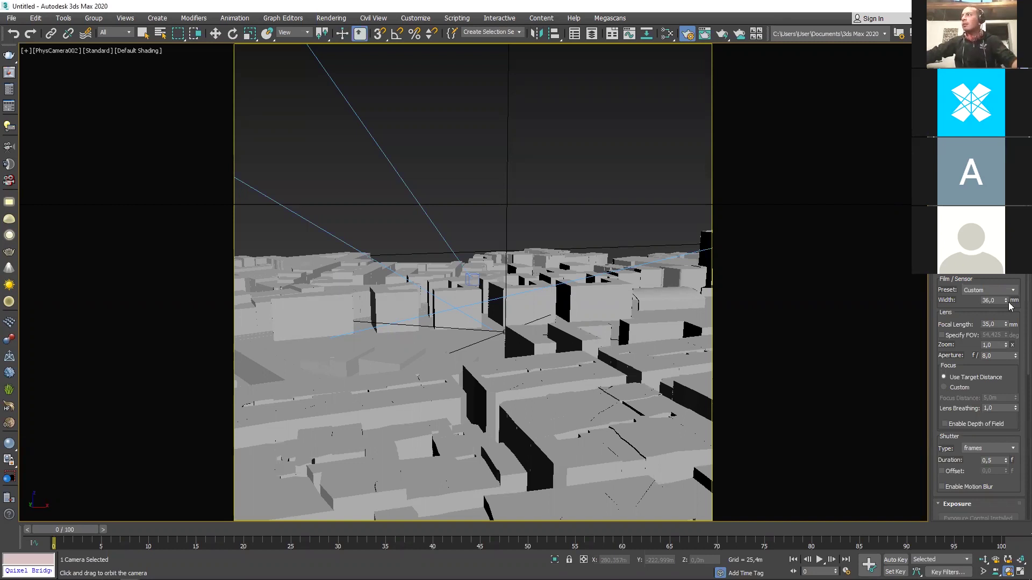
pyautogui.moveTo(559, 340); pyautogui.dragTo(476, 342, button='middle')
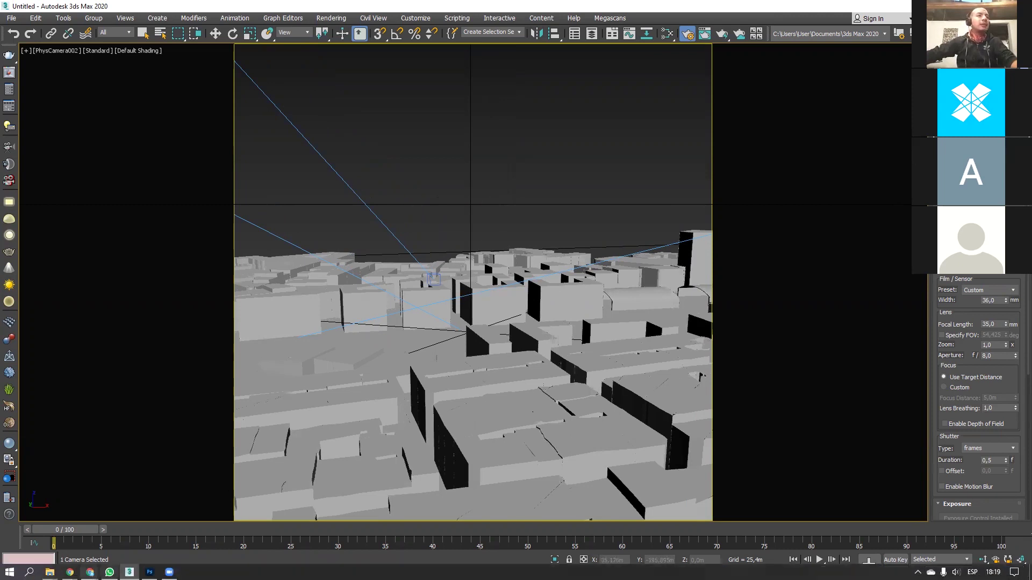
# Switch to the OneDrive AEREA album in the browser and open the mountain city aerial, 02_AEREA.png
pyautogui.moveTo(70, 572)
pyautogui.click(248, 526)
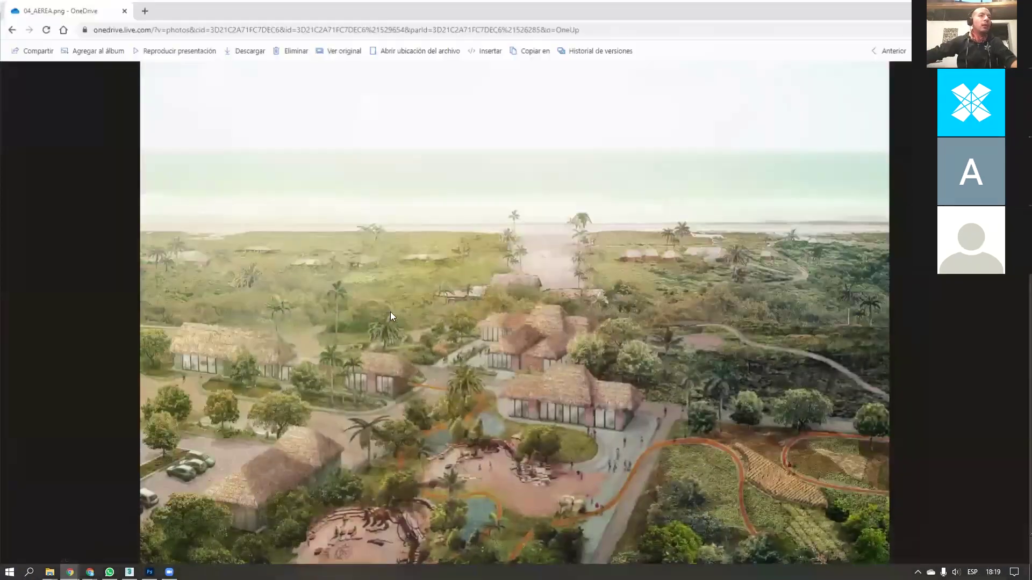
pyautogui.press('Escape')
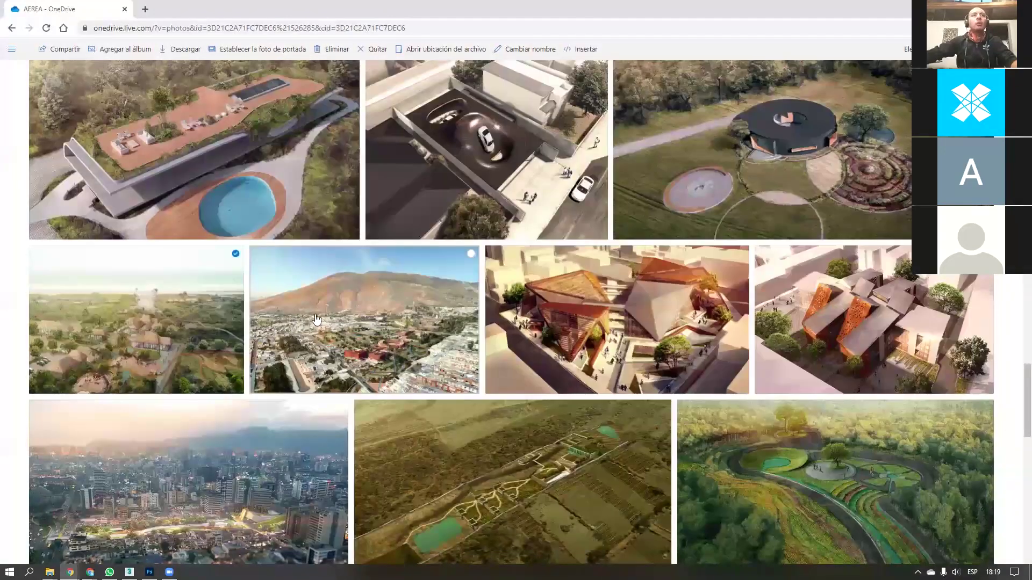
pyautogui.click(316, 319)
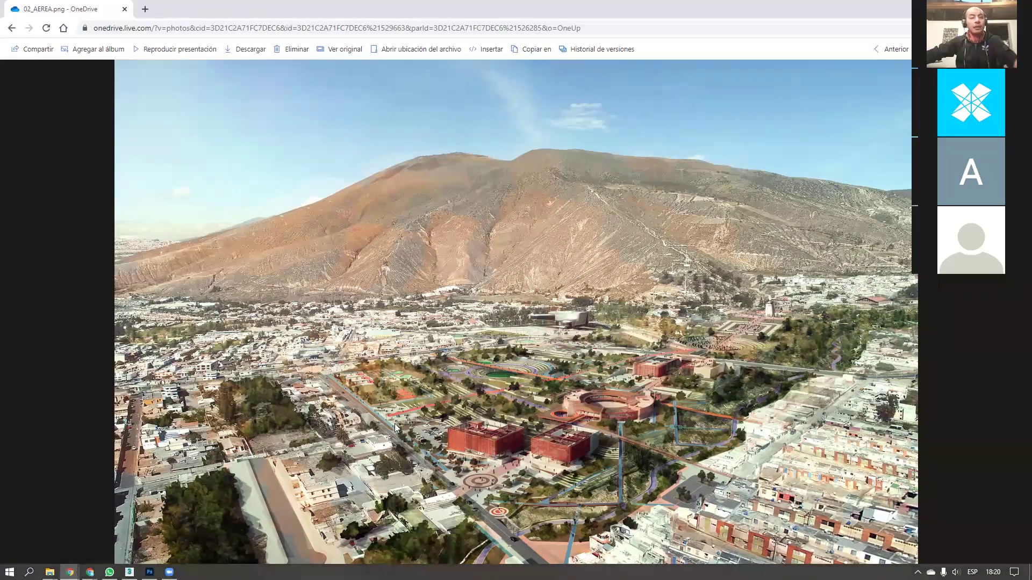
# Capture the mountain city aerial with the screenshot tool and trace its receding streets with freehand perspective lines
pyautogui.press('Print')
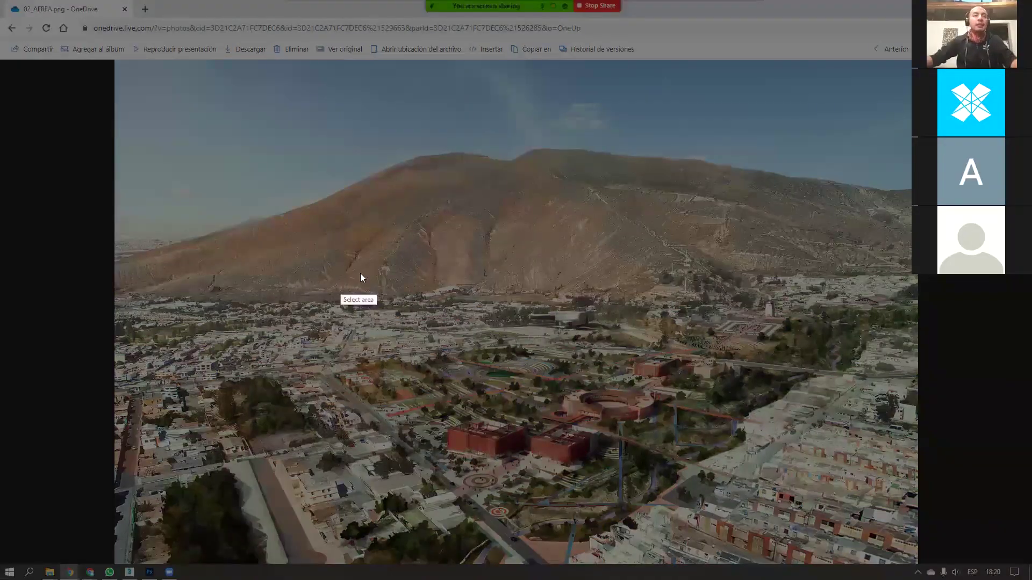
pyautogui.moveTo(116, 61); pyautogui.dragTo(919, 566)
pyautogui.click(929, 480)
pyautogui.moveTo(885, 353); pyautogui.dragTo(622, 568)
pyautogui.moveTo(239, 307); pyautogui.dragTo(572, 579)
pyautogui.moveTo(191, 290); pyautogui.dragTo(309, 549)
pyautogui.moveTo(141, 284); pyautogui.dragTo(143, 519)
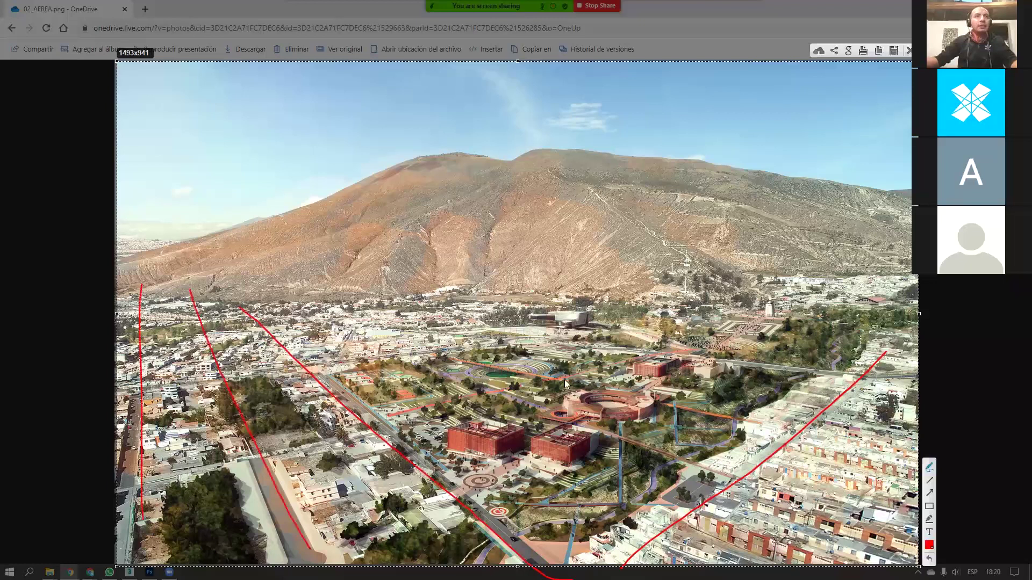
# Draw two long crossing diagonals over the city on the captured aerial, and discard the markup
pyautogui.moveTo(349, 293); pyautogui.dragTo(908, 417)
pyautogui.moveTo(870, 257); pyautogui.dragTo(172, 430)
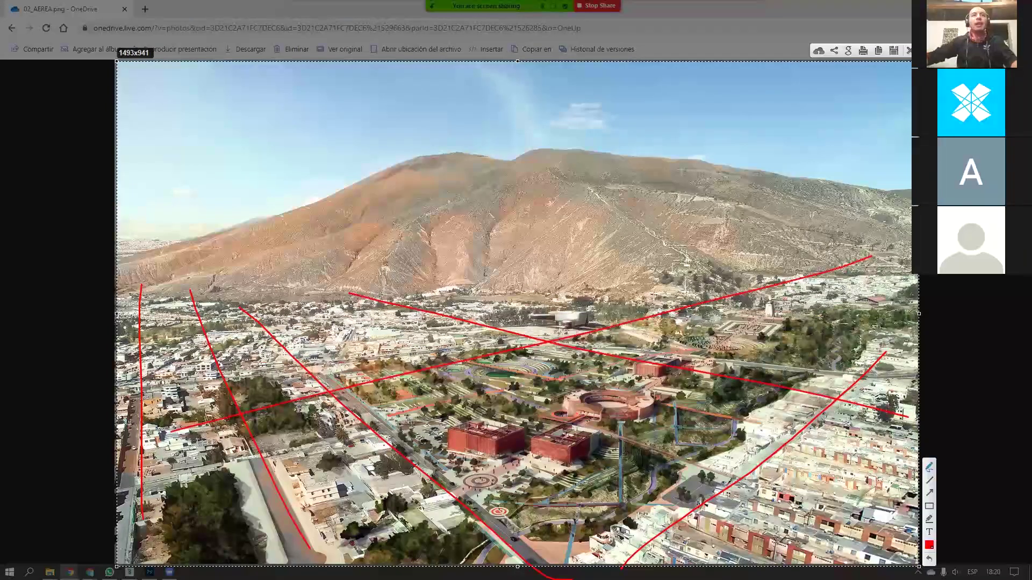
pyautogui.press('Escape')
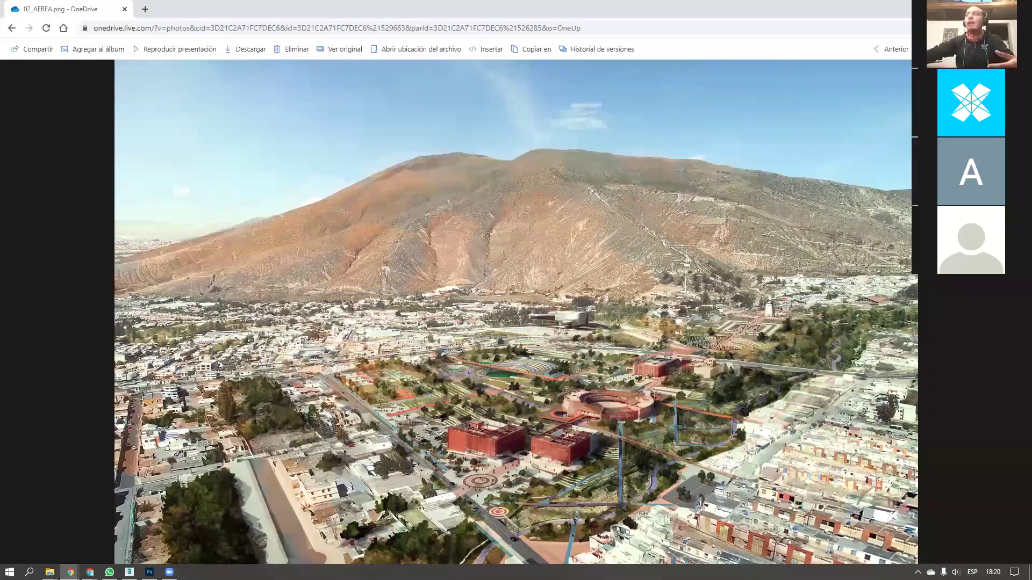
# View the close aerials of the angular-roofed complex and the building with orange perforated volumes, and return to the album
pyautogui.press('Escape')
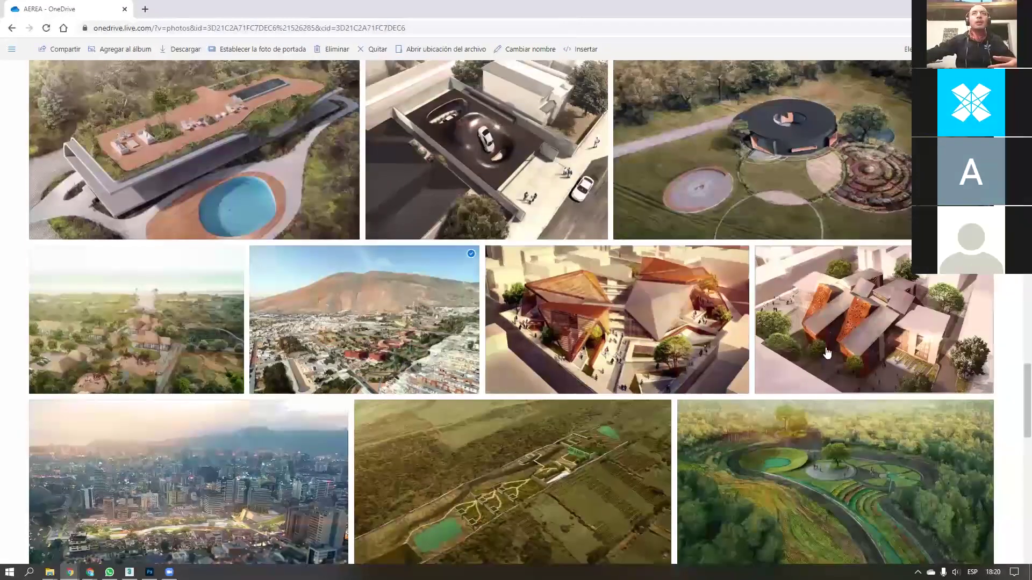
pyautogui.click(592, 299)
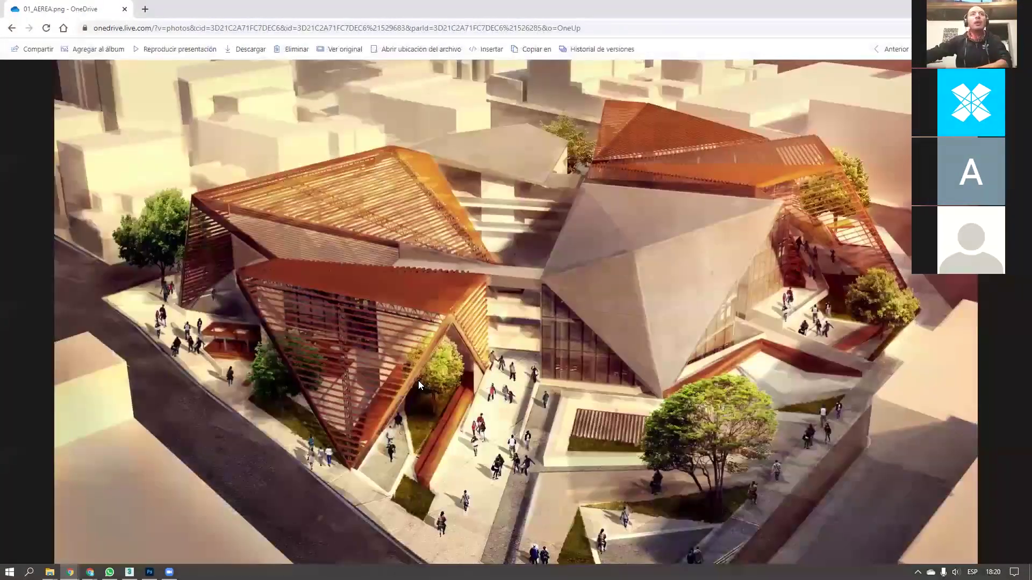
pyautogui.press('Right')
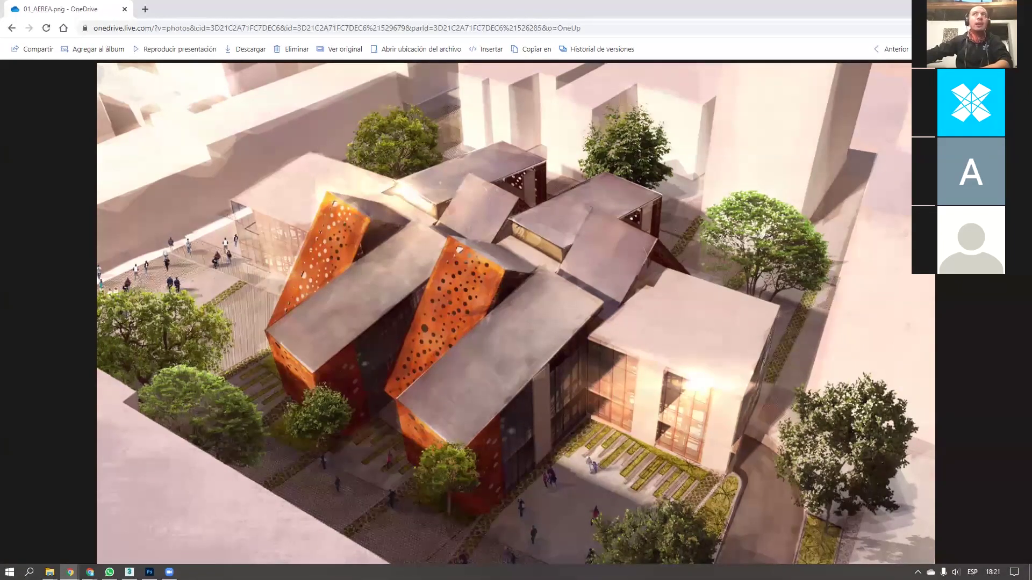
pyautogui.press('Escape')
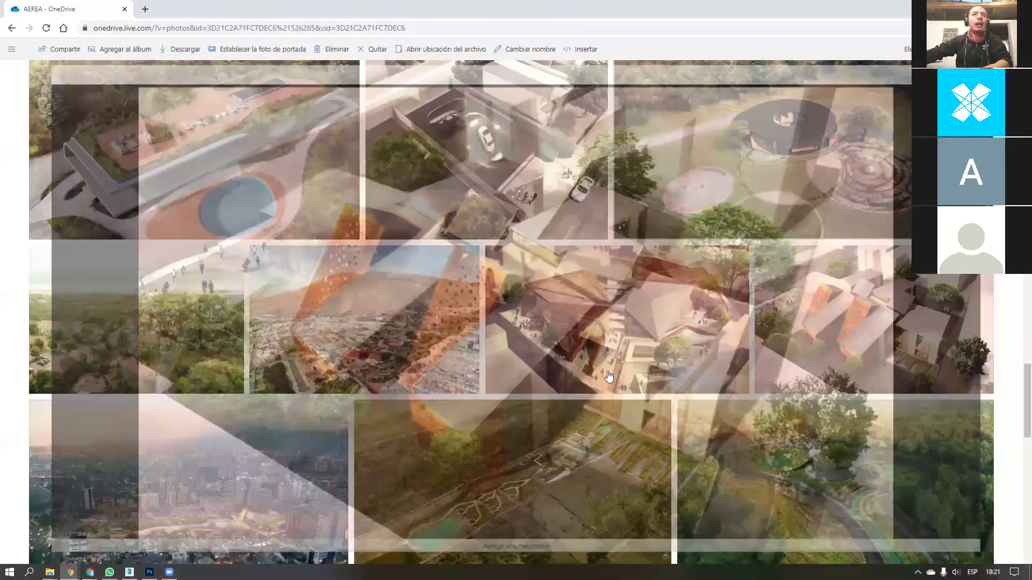
# View the farmland site aerial and the curved garden park aerial, and return to the album
pyautogui.scroll(-4, 484, 349)
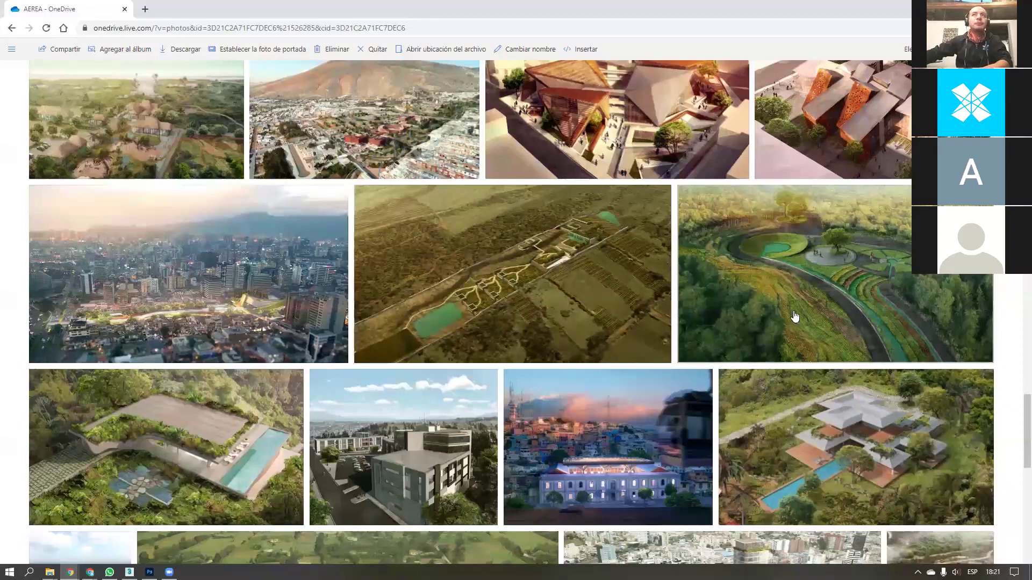
pyautogui.click(608, 294)
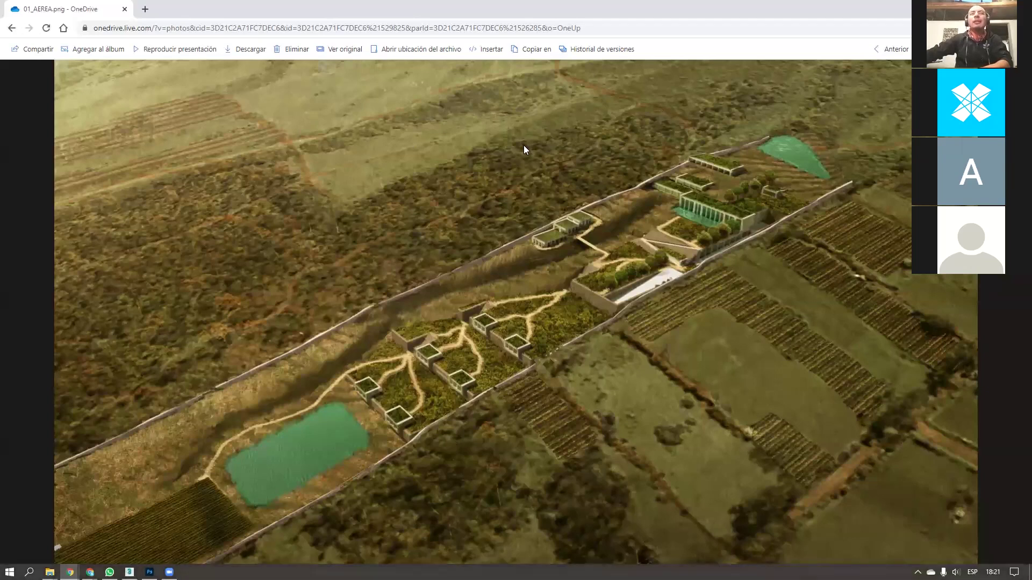
pyautogui.press('Right')
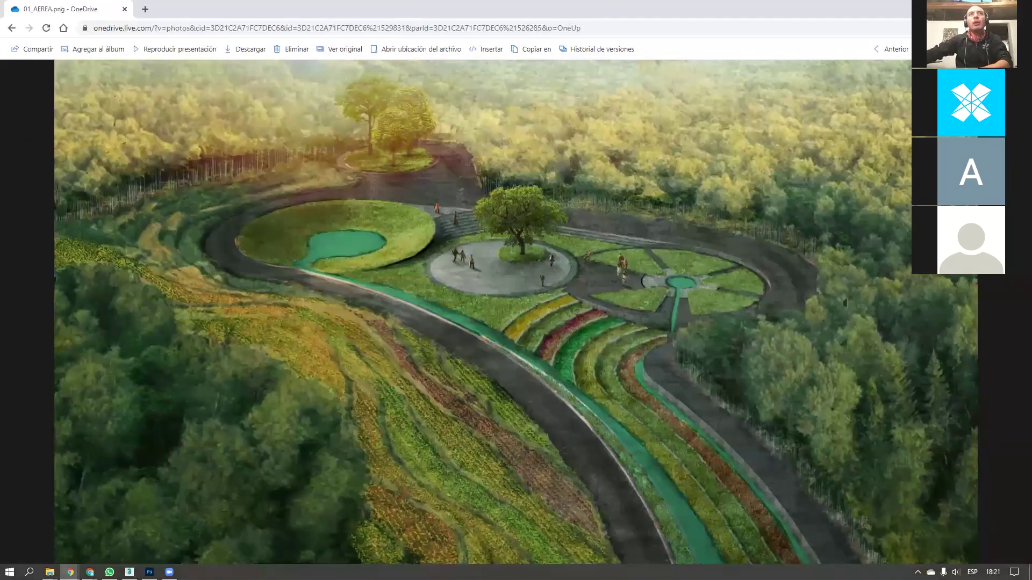
pyautogui.press('Escape')
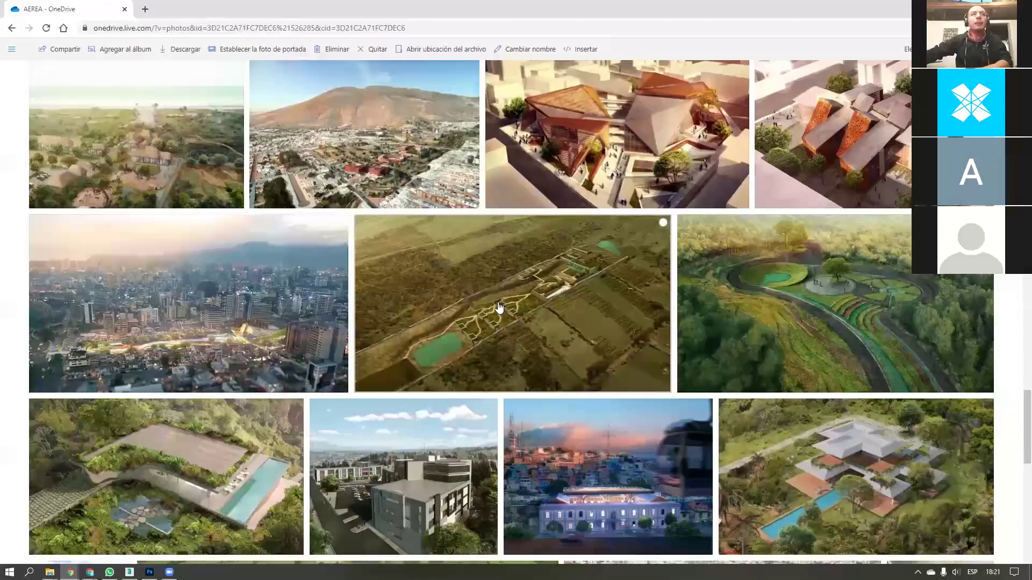
# View the tall portrait-format aerial, 01_AEREA (1).png, and return to the album
pyautogui.scroll(-5, 542, 168)
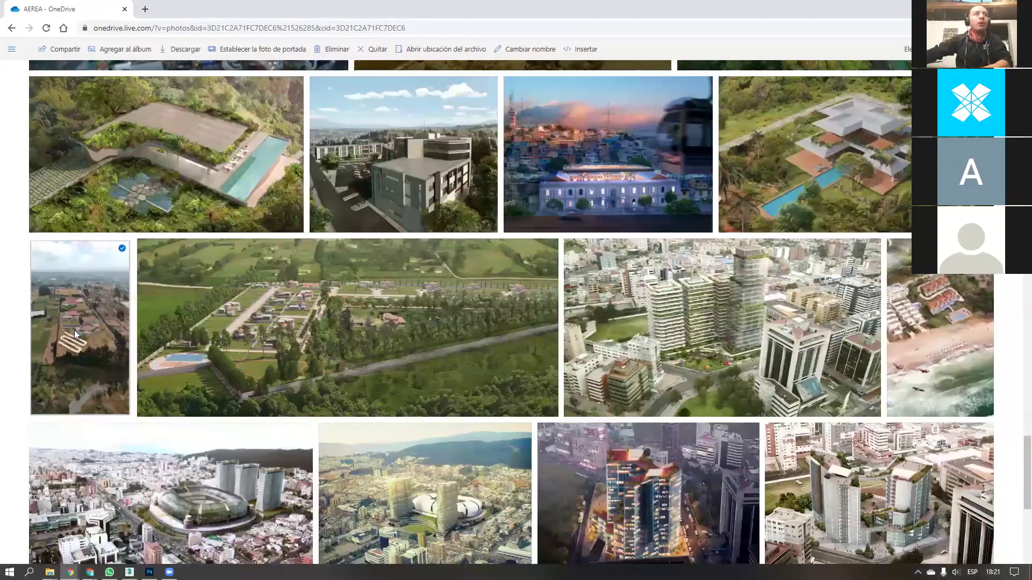
pyautogui.click(74, 330)
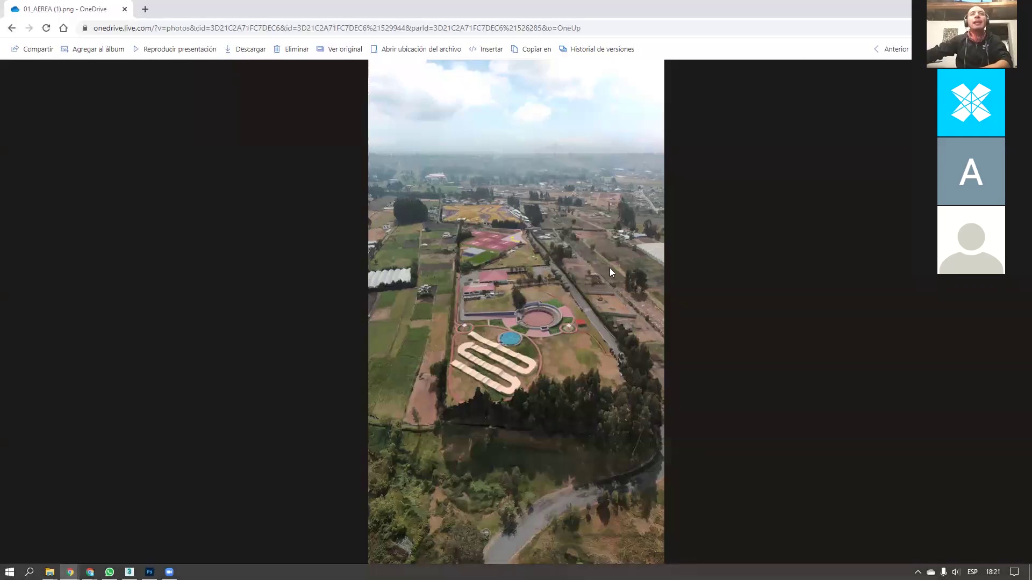
pyautogui.press('Escape')
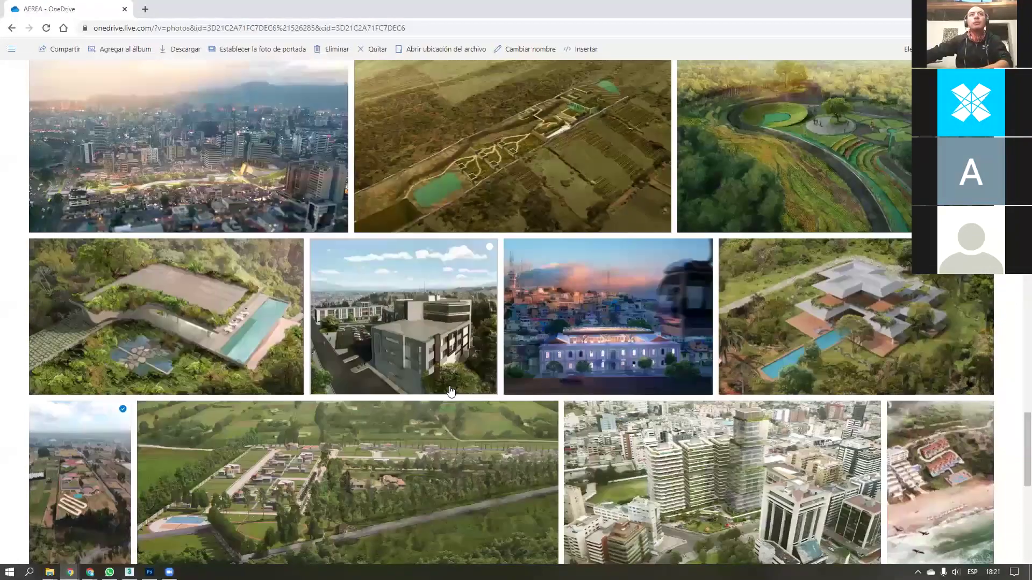
# Browse the album for another reference and reopen the farmland site aerial with the green pond
pyautogui.scroll(5, 469, 428)
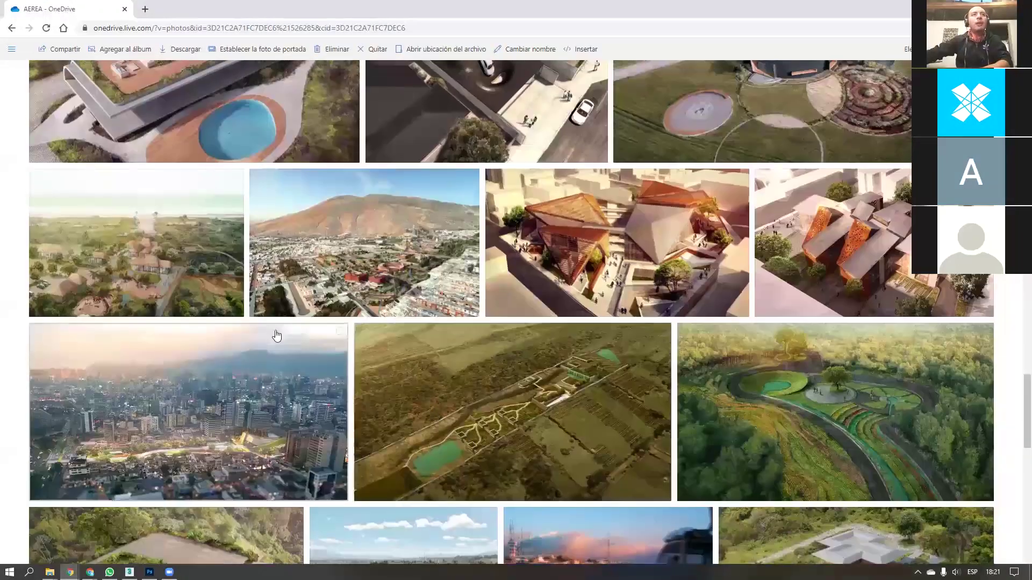
pyautogui.scroll(3, 774, 337)
pyautogui.scroll(-7, 774, 337)
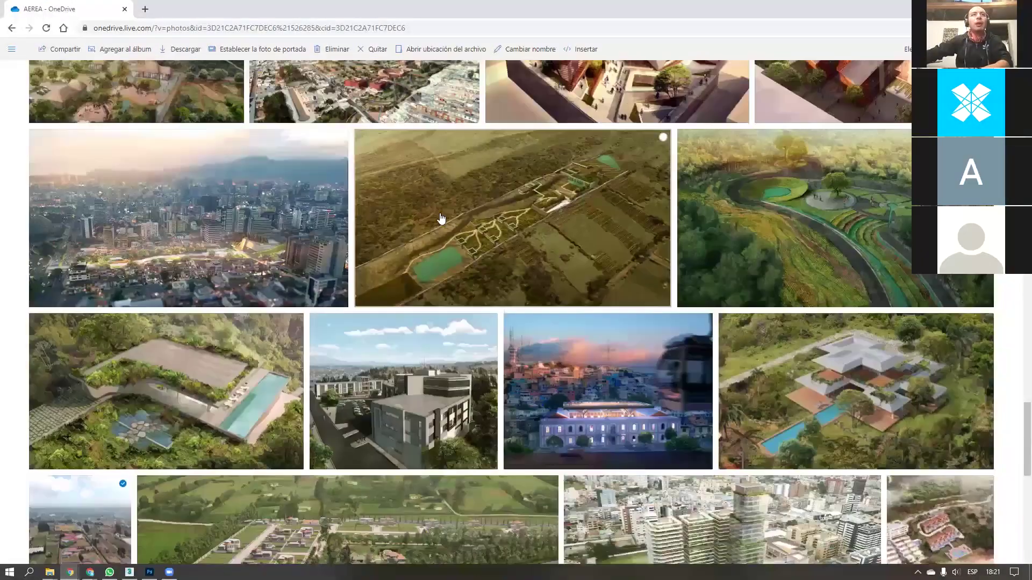
pyautogui.click(424, 207)
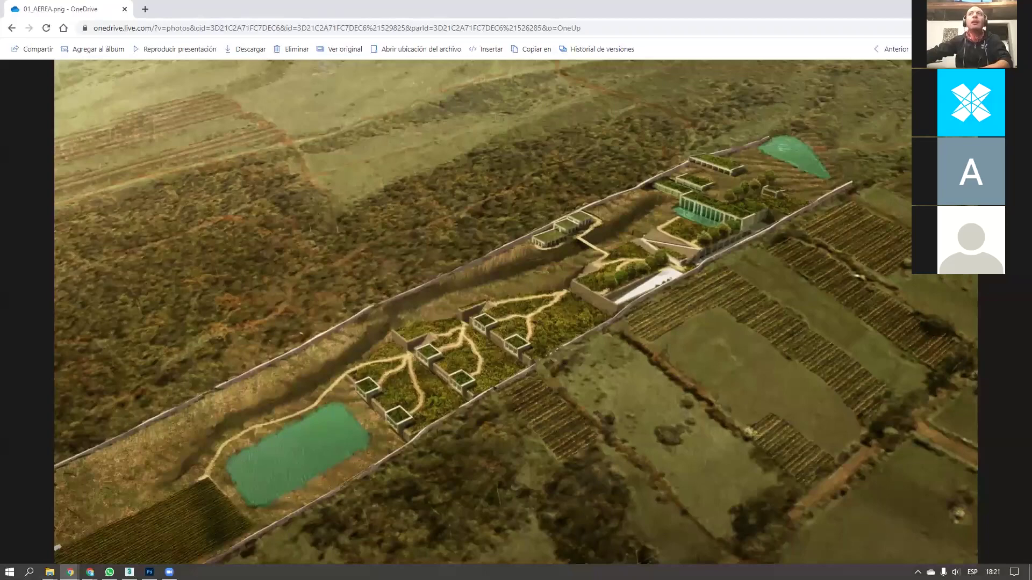
# Browse the album for the aerial of the two glass towers with planted roof terraces, view it, and return to the album
pyautogui.press('Escape')
pyautogui.scroll(-3, 721, 382)
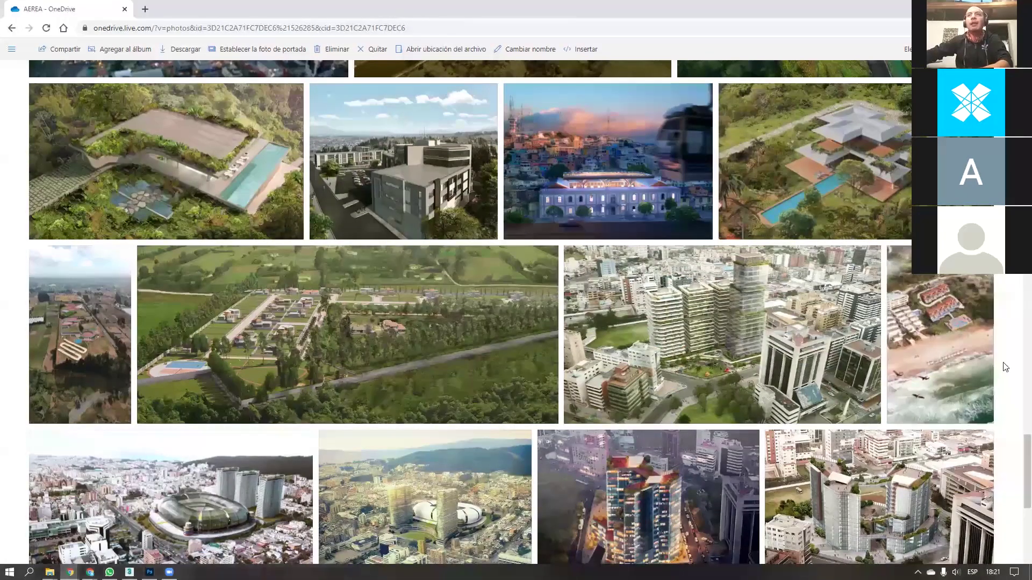
pyautogui.scroll(-3, 1004, 367)
pyautogui.scroll(-3, 1004, 367)
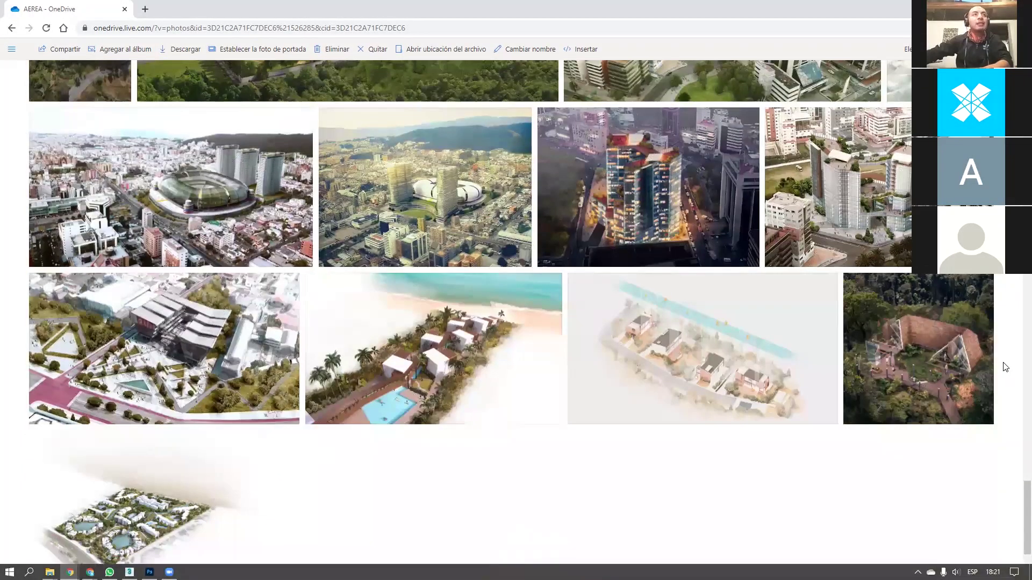
pyautogui.scroll(1, 1005, 367)
pyautogui.scroll(2, 1004, 367)
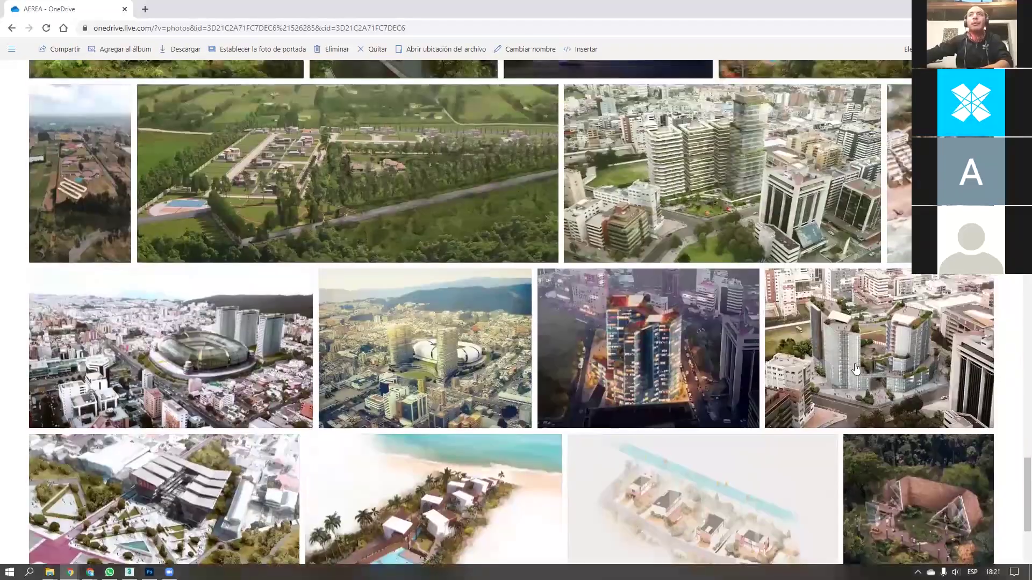
pyautogui.click(854, 363)
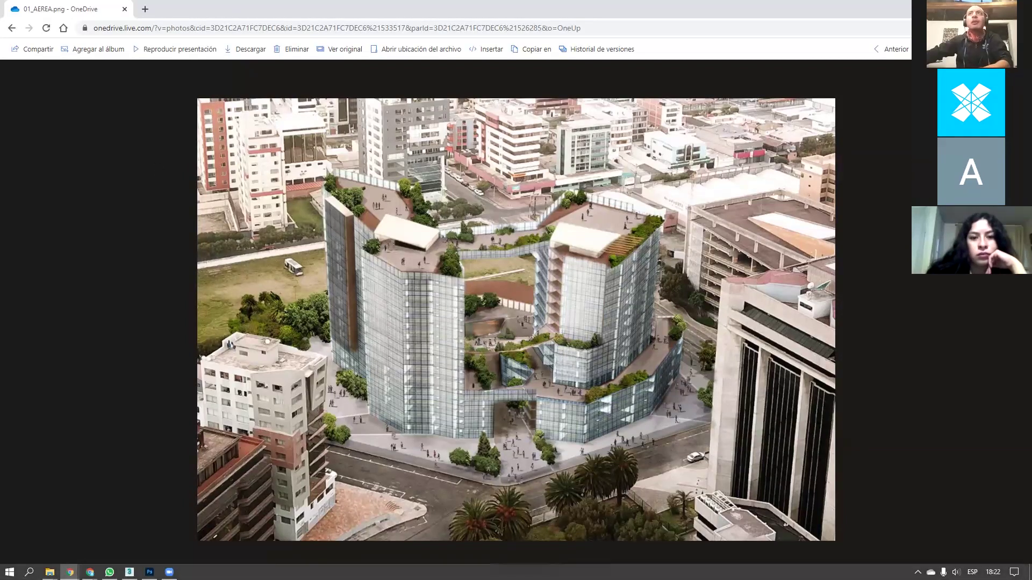
pyautogui.press('Escape')
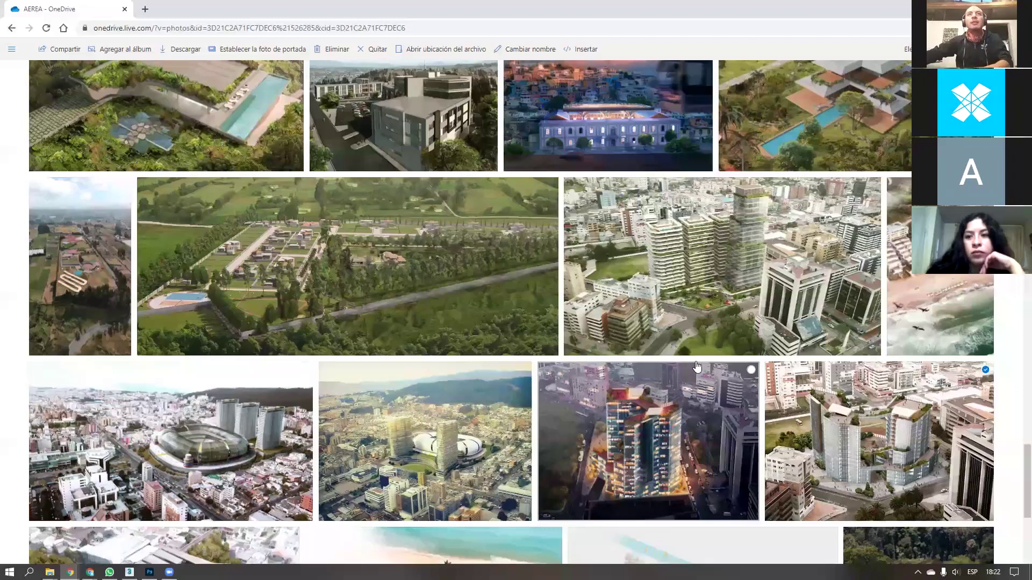
# View the dusk image with the cable car, 07_FACHADA.png, and return to the album
pyautogui.scroll(4, 696, 366)
pyautogui.click(614, 289)
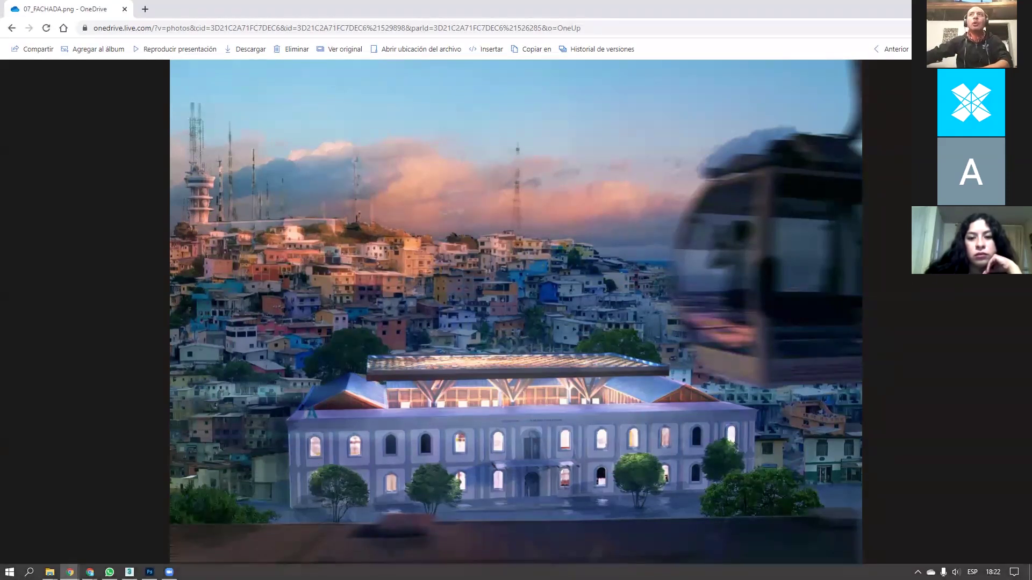
pyautogui.press('Escape')
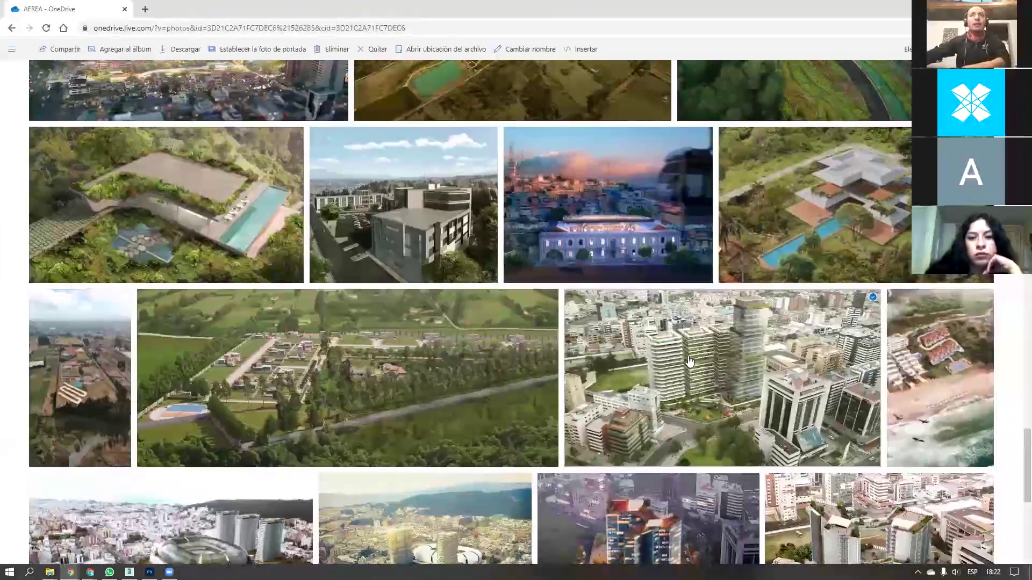
# Open the urban aerial with the terraced towers, 01_AEREAFRONTAL A_URBANA, and frame the whole image in a screen capture of about 1718x949 pixels
pyautogui.click(688, 356)
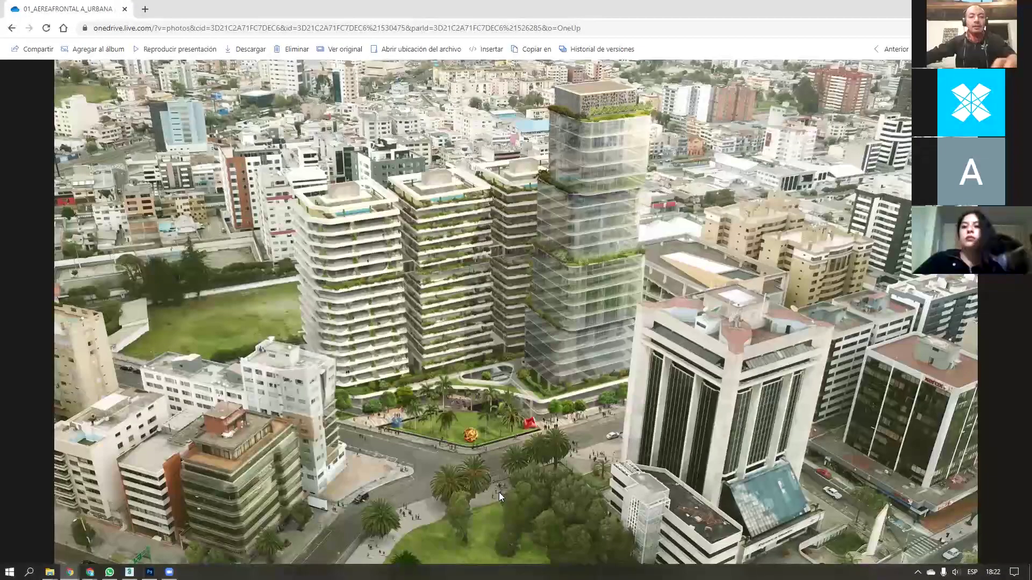
pyautogui.press('Print')
pyautogui.moveTo(49, 169); pyautogui.dragTo(137, 499)
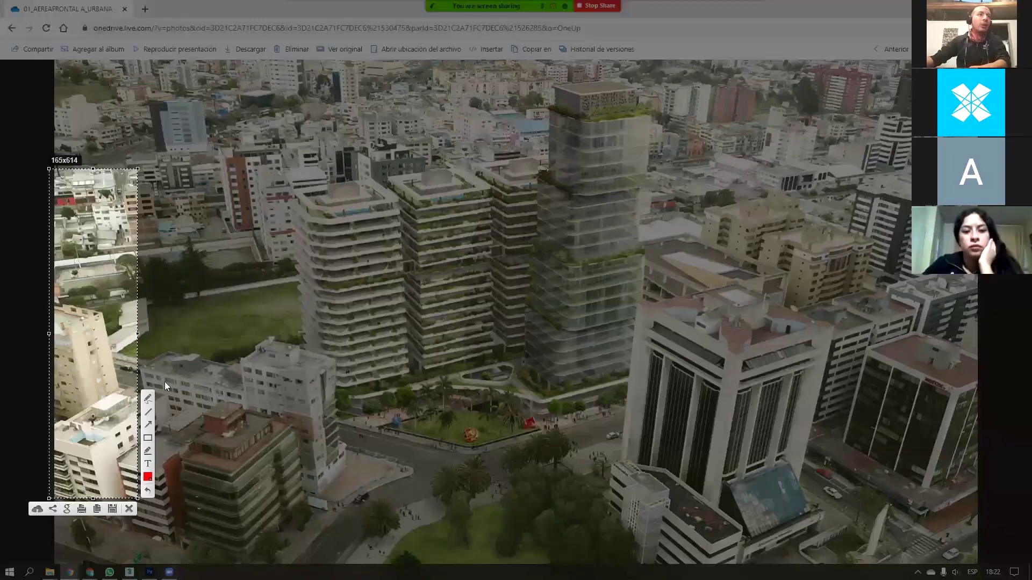
pyautogui.moveTo(137, 167); pyautogui.dragTo(972, 63)
pyautogui.moveTo(508, 500); pyautogui.dragTo(509, 574)
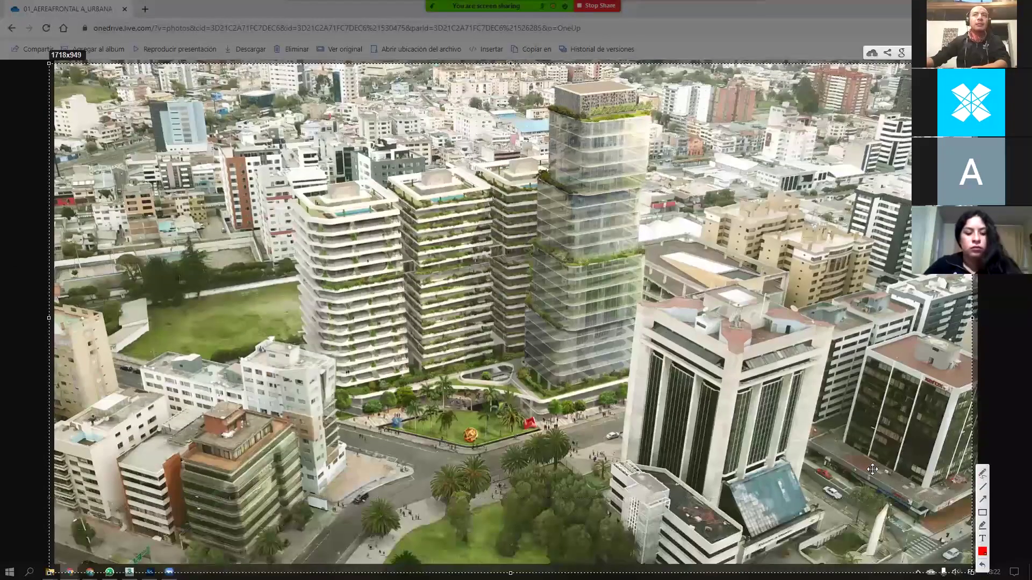
# Draw five freehand red lines on the captured aerial following the converging vertical edges of the buildings across the frame
pyautogui.moveTo(63, 247); pyautogui.dragTo(123, 538)
pyautogui.moveTo(320, 138); pyautogui.dragTo(371, 508)
pyautogui.moveTo(660, 108); pyautogui.dragTo(639, 494)
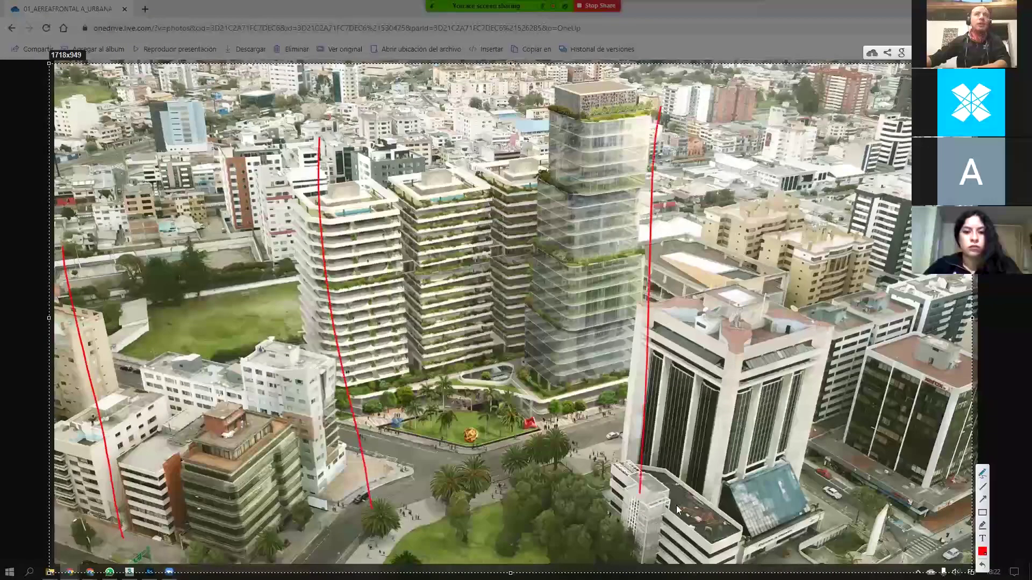
pyautogui.moveTo(881, 153); pyautogui.dragTo(799, 516)
pyautogui.moveTo(910, 236); pyautogui.dragTo(835, 515)
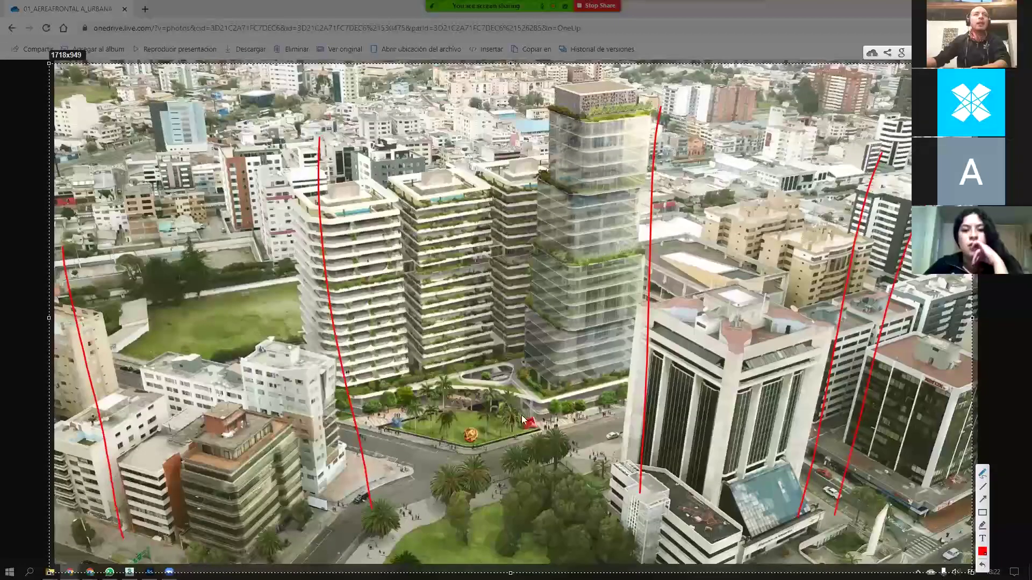
# Draw three red lines across the city following its horizontal perspective, discard the marked-up capture, and return to the album
pyautogui.moveTo(419, 500); pyautogui.dragTo(930, 342)
pyautogui.moveTo(835, 123); pyautogui.dragTo(207, 220)
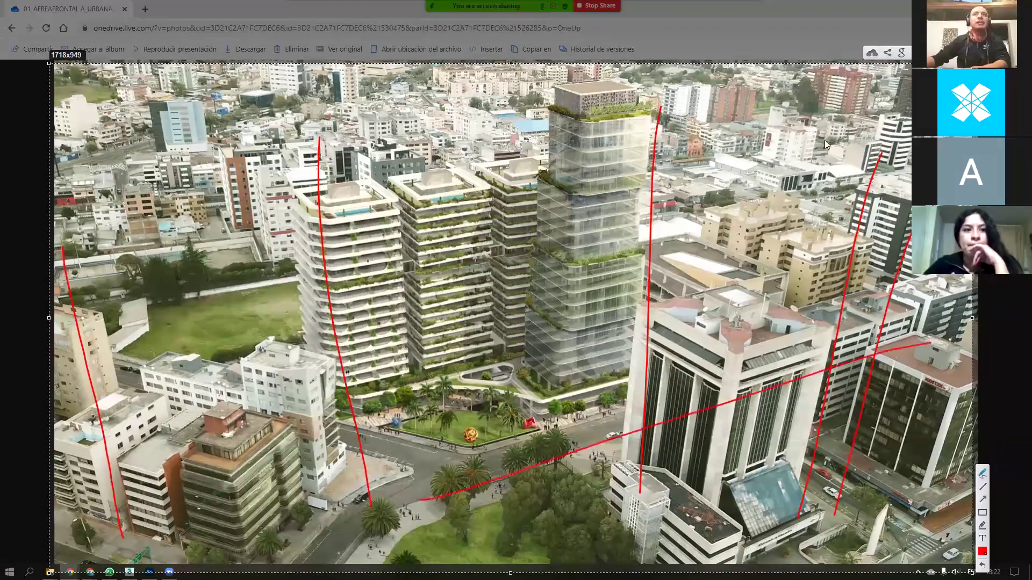
pyautogui.moveTo(100, 241); pyautogui.dragTo(62, 248)
pyautogui.moveTo(620, 73); pyautogui.dragTo(103, 101)
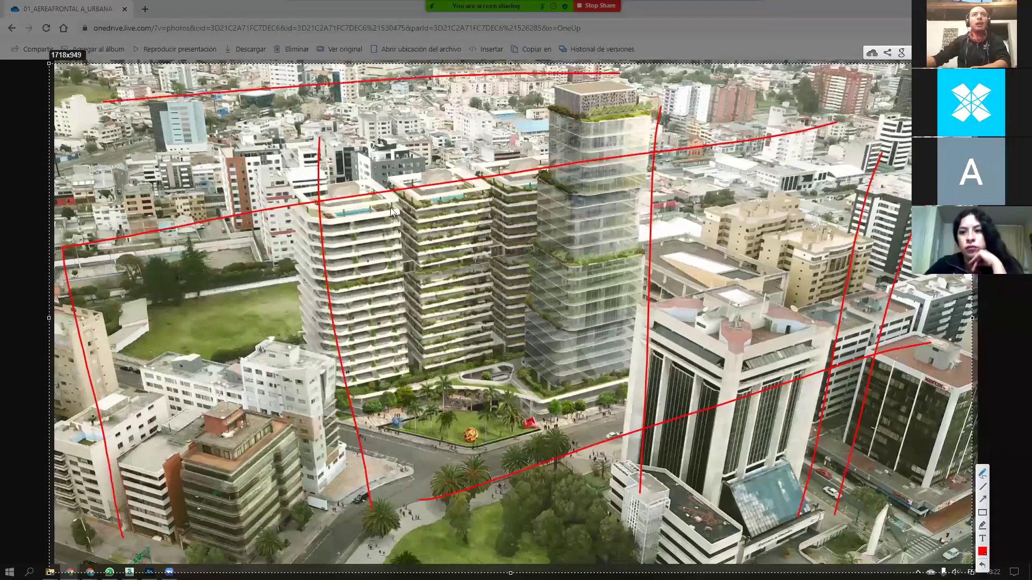
pyautogui.press('Escape')
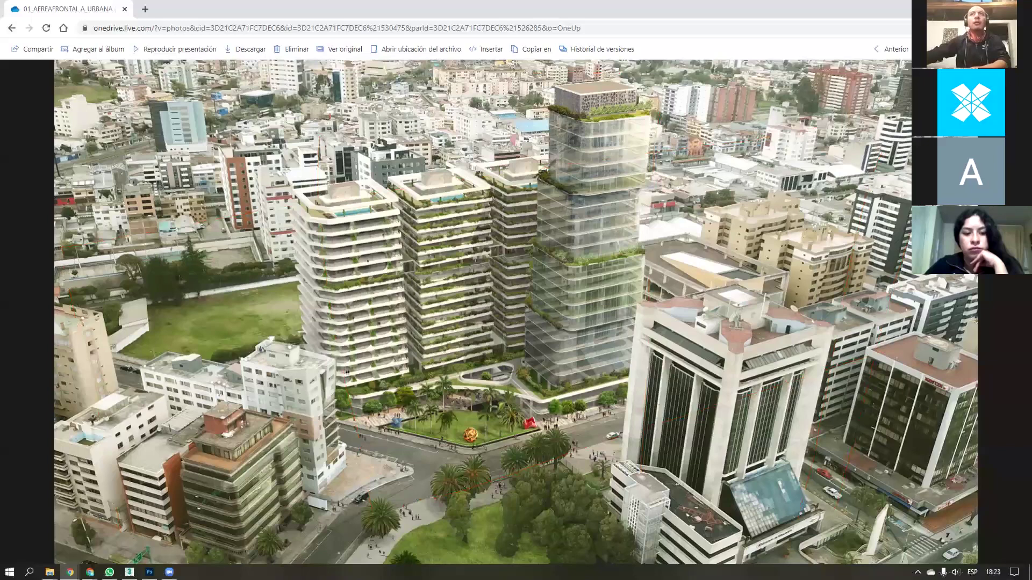
pyautogui.press('Escape')
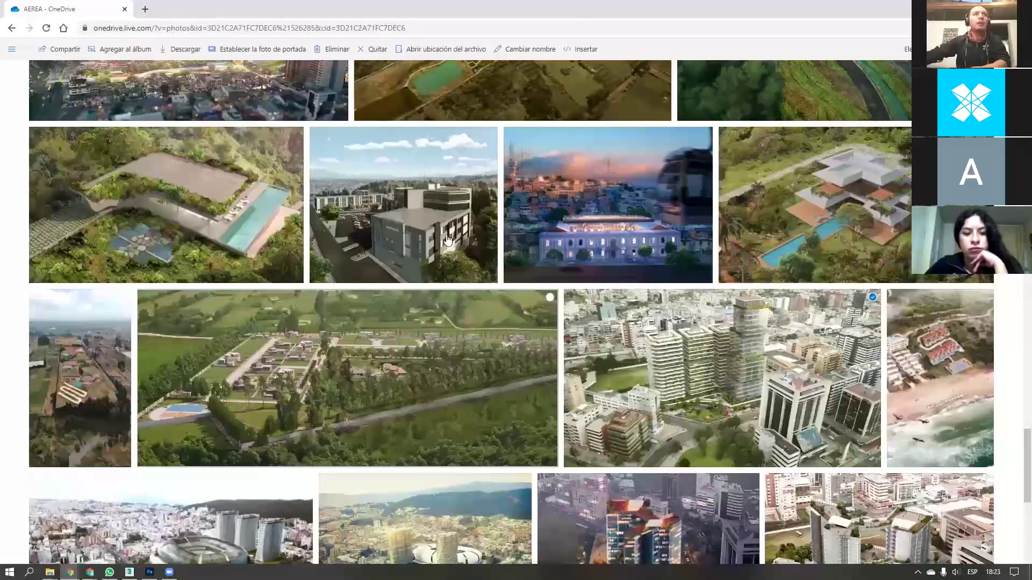
# Open the grey building aerial, 06_AEREA.png, and frame the whole image in a screen capture of about 1155x944 pixels for freehand marking
pyautogui.click(446, 241)
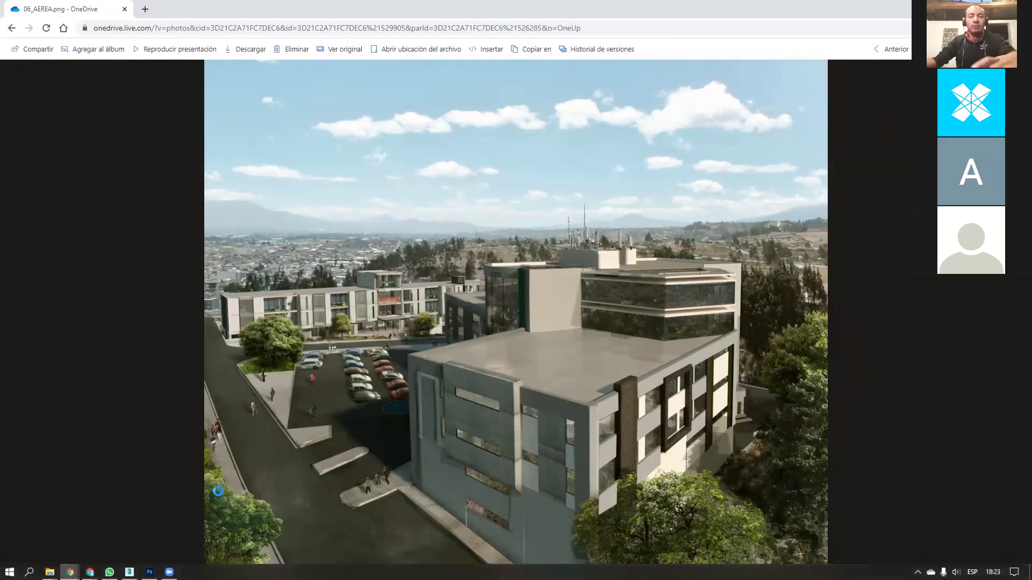
pyautogui.press('Print')
pyautogui.moveTo(206, 62); pyautogui.dragTo(826, 567)
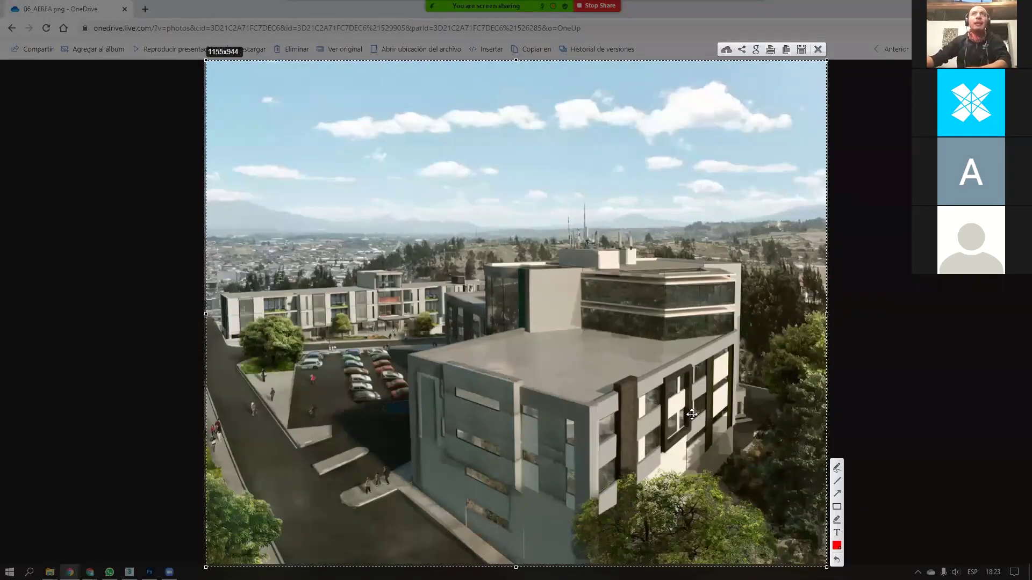
pyautogui.click(836, 469)
# Circle the area around the grey building's roof and upper volume in red and mark its centre with a cross
pyautogui.moveTo(559, 271)
pyautogui.mouseDown()
pyautogui.moveTo(517, 322)
pyautogui.moveTo(633, 355)
pyautogui.mouseUp()
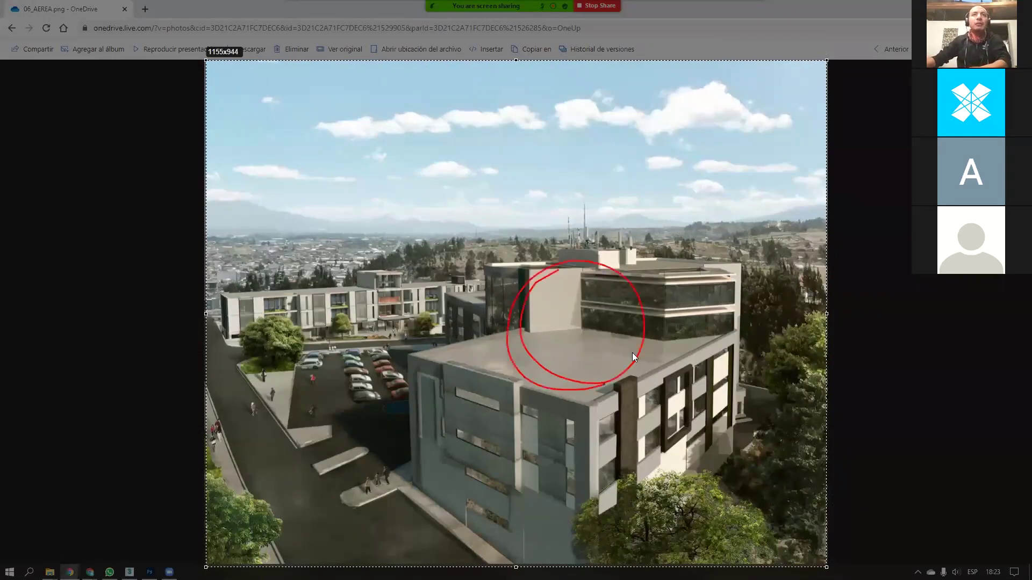
pyautogui.moveTo(554, 301); pyautogui.dragTo(617, 344)
pyautogui.moveTo(604, 294); pyautogui.dragTo(562, 343)
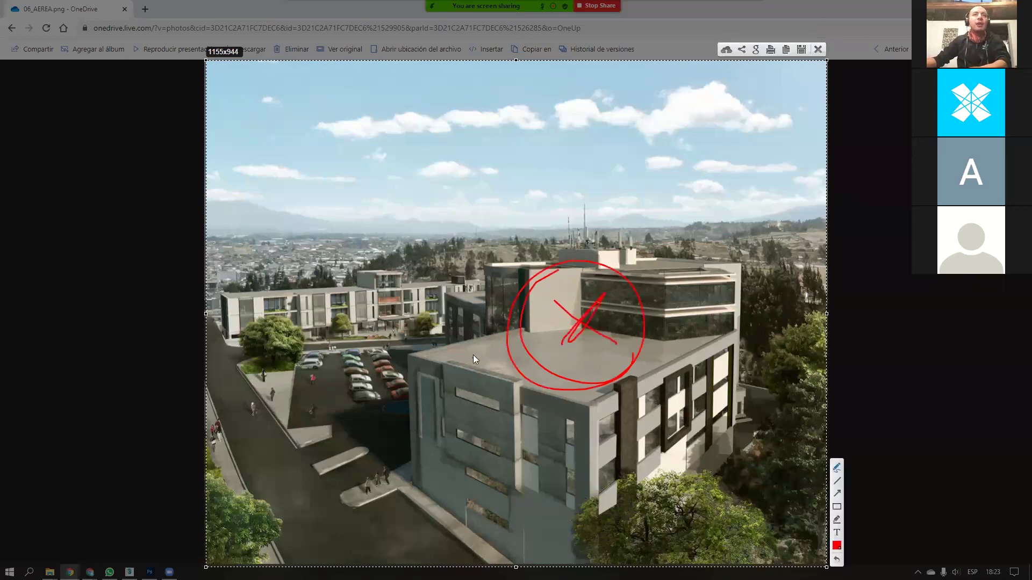
# Draw four red perspective lines converging toward the near corner of the building and one line along the horizon
pyautogui.moveTo(164, 272)
pyautogui.mouseDown()
pyautogui.moveTo(483, 561)
pyautogui.moveTo(221, 295)
pyautogui.moveTo(548, 416)
pyautogui.mouseUp()
pyautogui.moveTo(828, 259); pyautogui.dragTo(543, 445)
pyautogui.moveTo(823, 319); pyautogui.dragTo(576, 557)
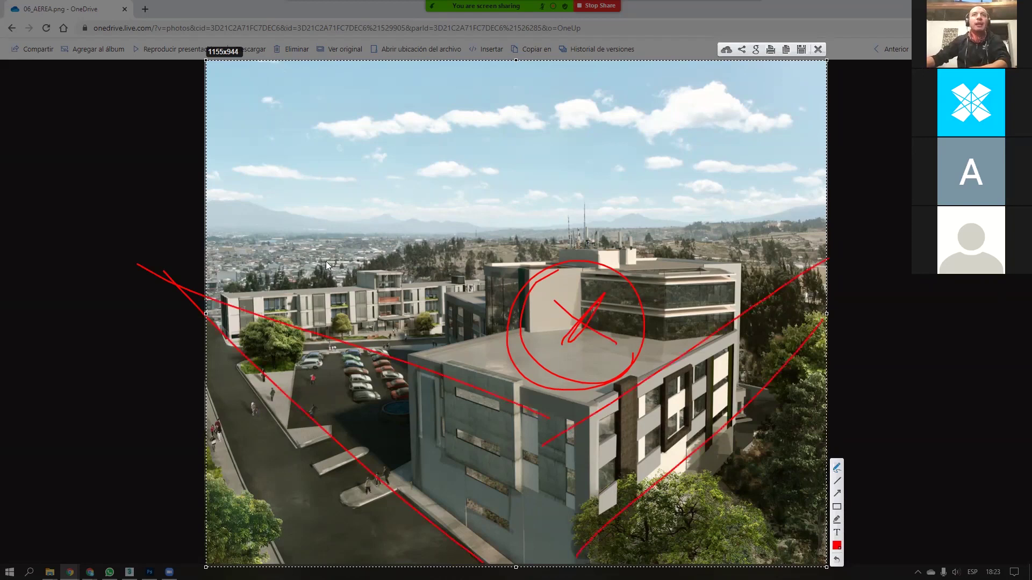
pyautogui.moveTo(174, 223); pyautogui.dragTo(911, 250)
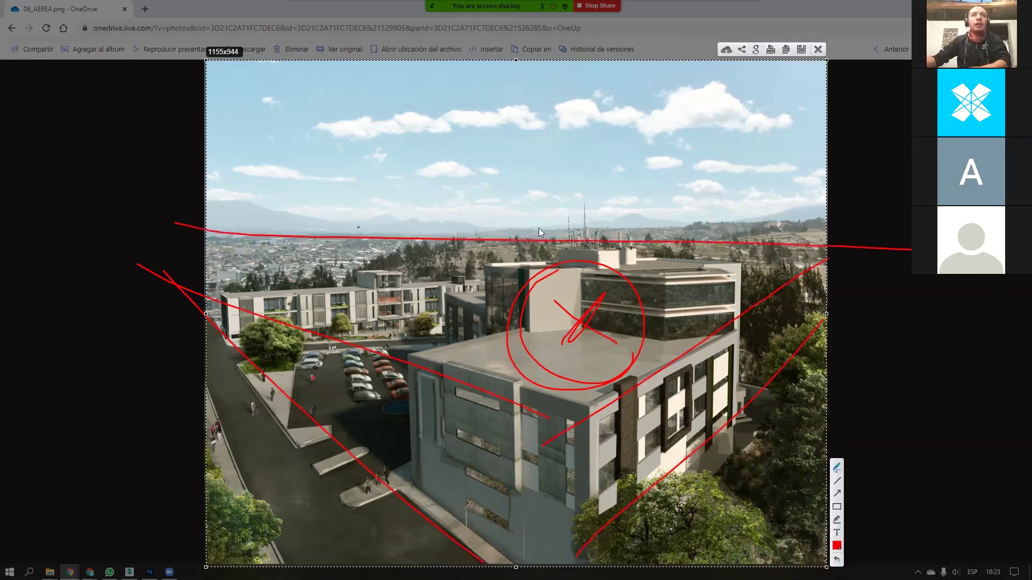
# Circle the roof area again with wider red strokes, discard the marked-up capture, and return to the album
pyautogui.moveTo(571, 294)
pyautogui.mouseDown()
pyautogui.moveTo(491, 315)
pyautogui.moveTo(488, 370)
pyautogui.moveTo(619, 389)
pyautogui.mouseUp()
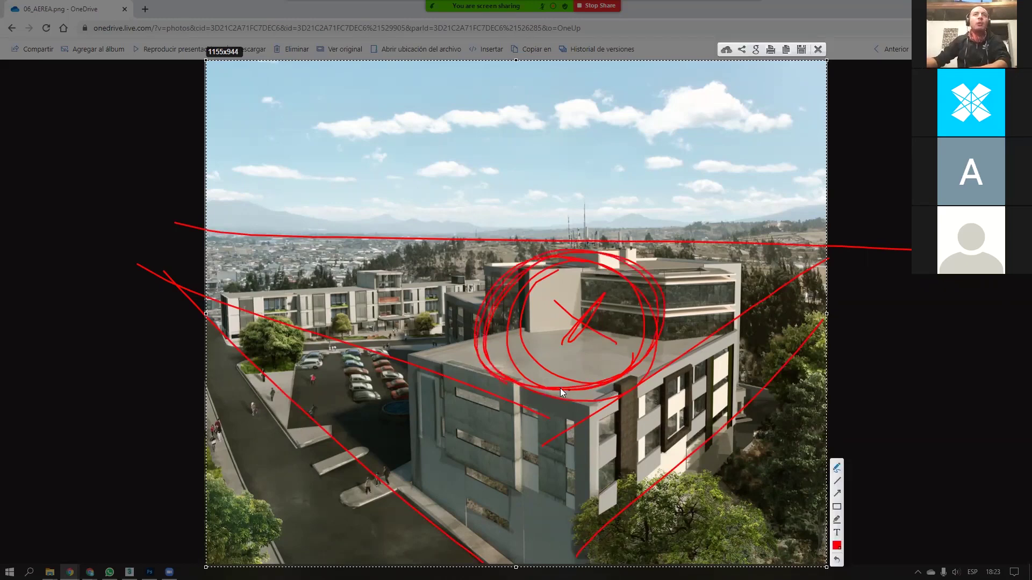
pyautogui.moveTo(442, 352)
pyautogui.mouseDown()
pyautogui.moveTo(480, 342)
pyautogui.moveTo(530, 376)
pyautogui.moveTo(704, 338)
pyautogui.mouseUp()
pyautogui.click(818, 49)
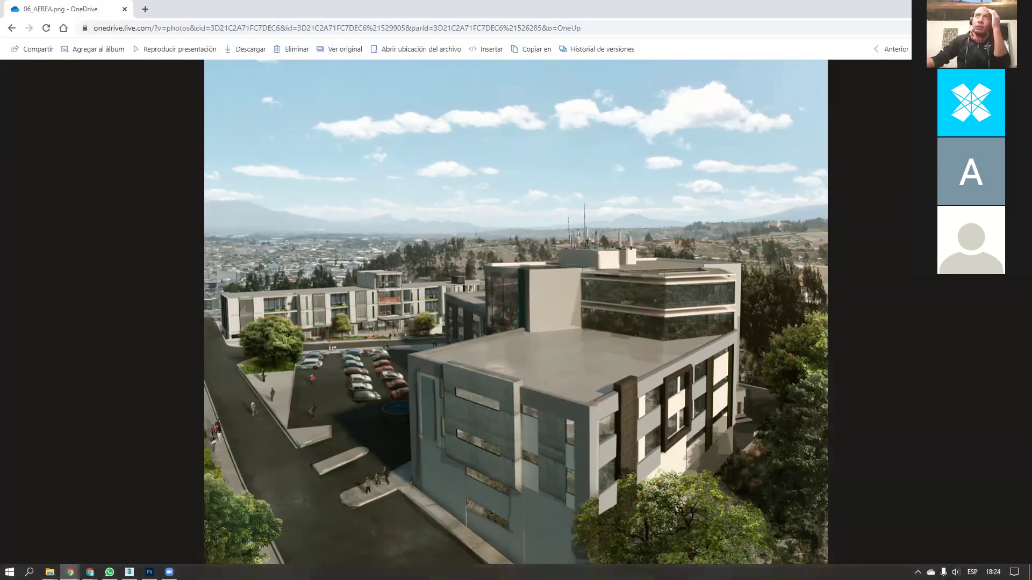
pyautogui.press('Escape')
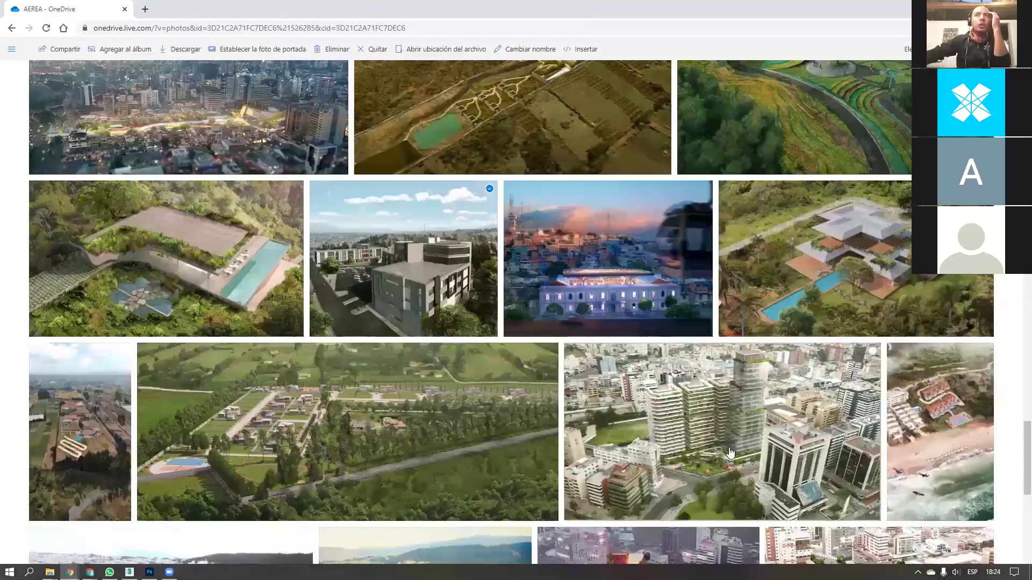
# Browse the album down to its last images and back up through the earlier aerials for another reference
pyautogui.scroll(-3, 719, 443)
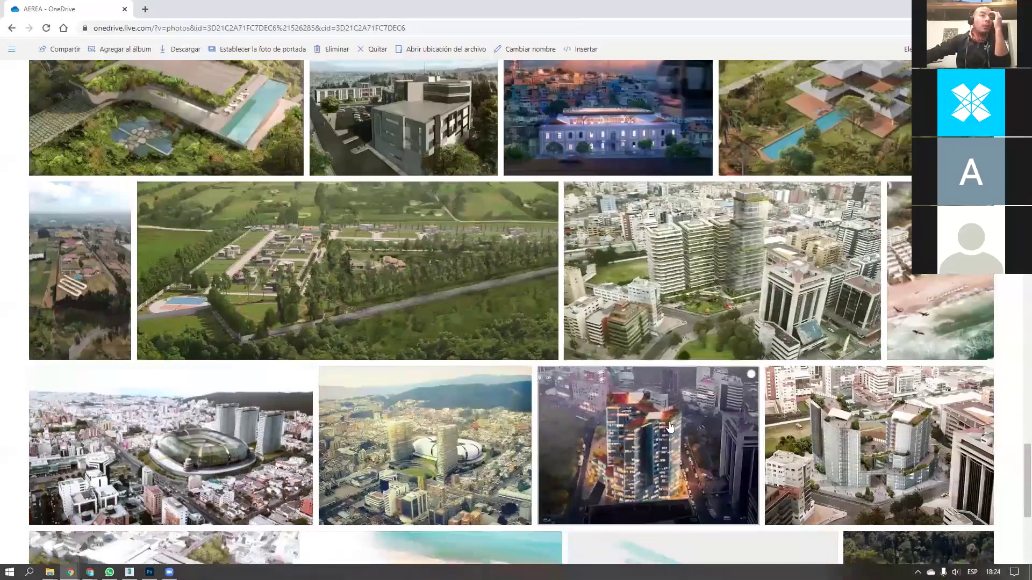
pyautogui.scroll(-4, 667, 427)
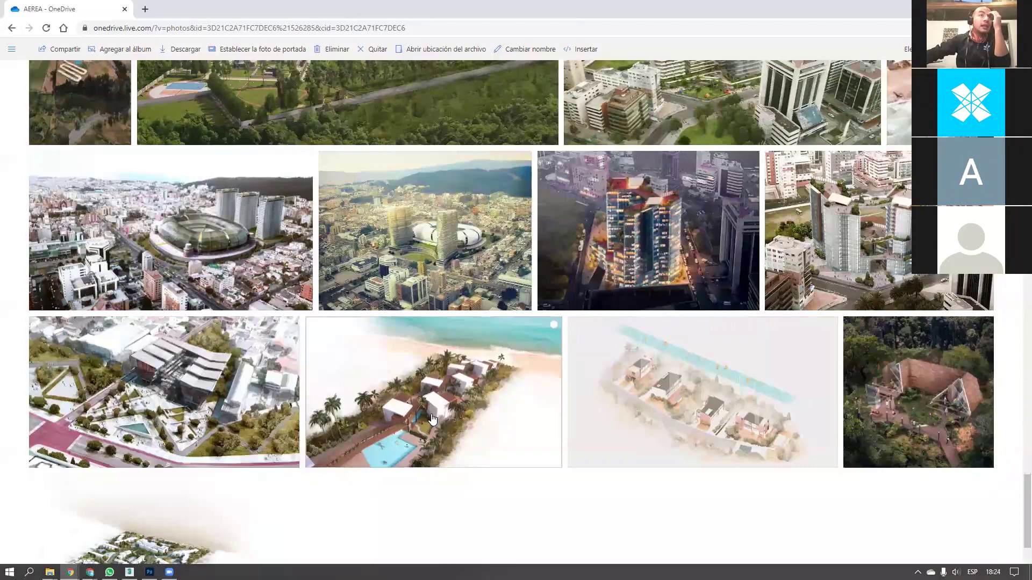
pyautogui.scroll(-3, 431, 418)
pyautogui.scroll(3, 436, 424)
pyautogui.scroll(6, 438, 430)
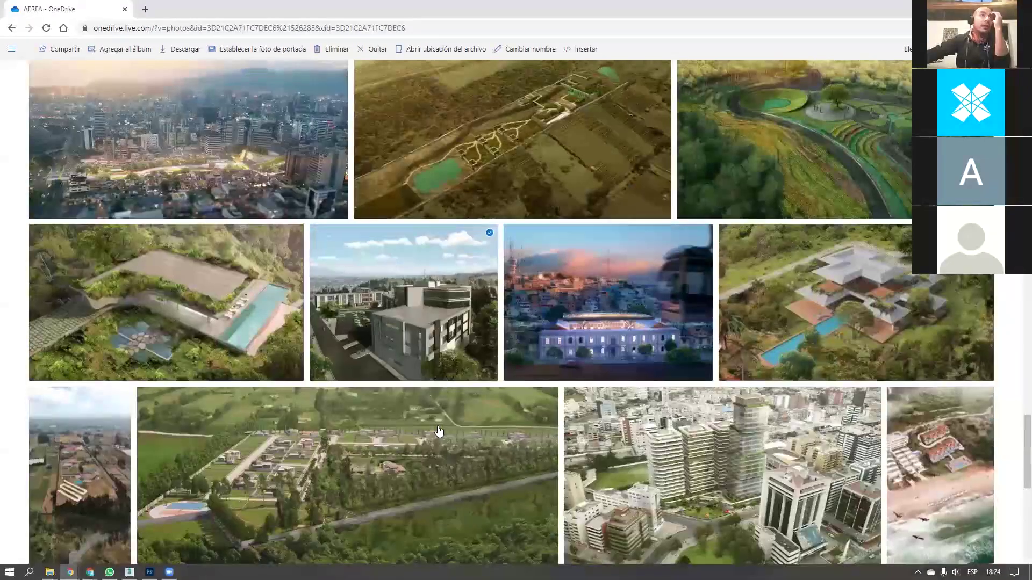
pyautogui.scroll(7, 439, 430)
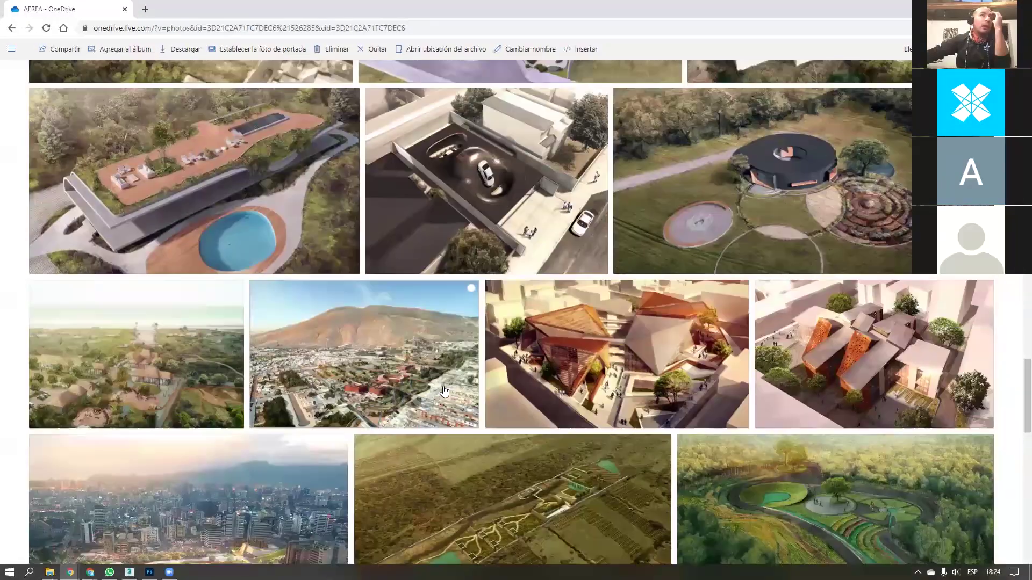
pyautogui.scroll(3, 452, 398)
pyautogui.scroll(2, 473, 410)
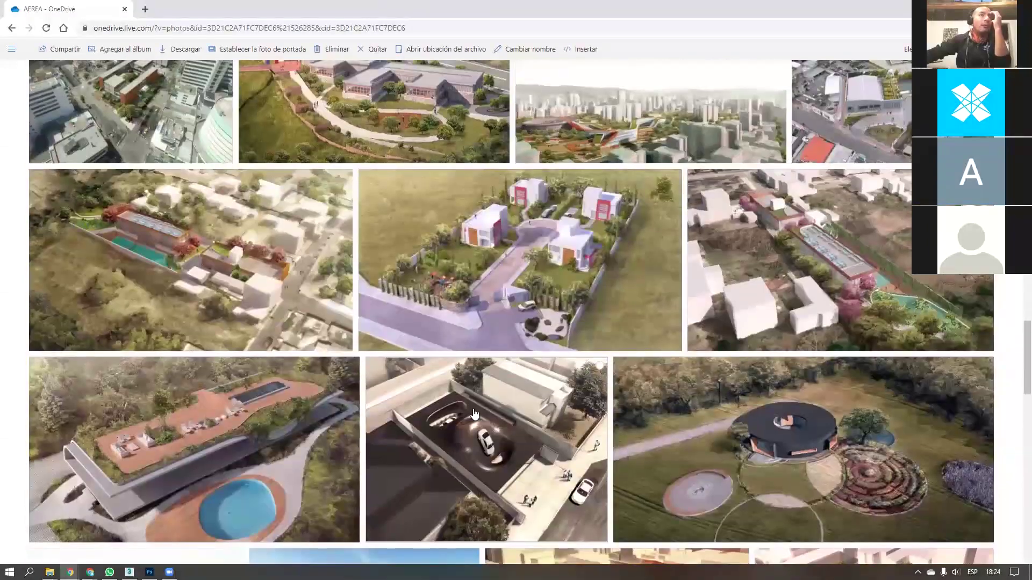
pyautogui.scroll(2, 473, 411)
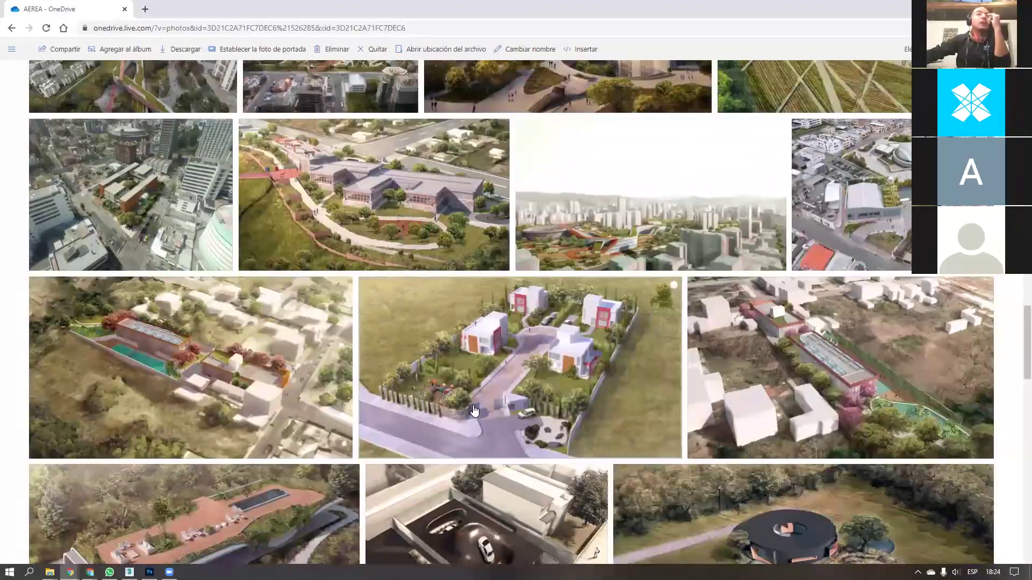
pyautogui.scroll(2, 508, 380)
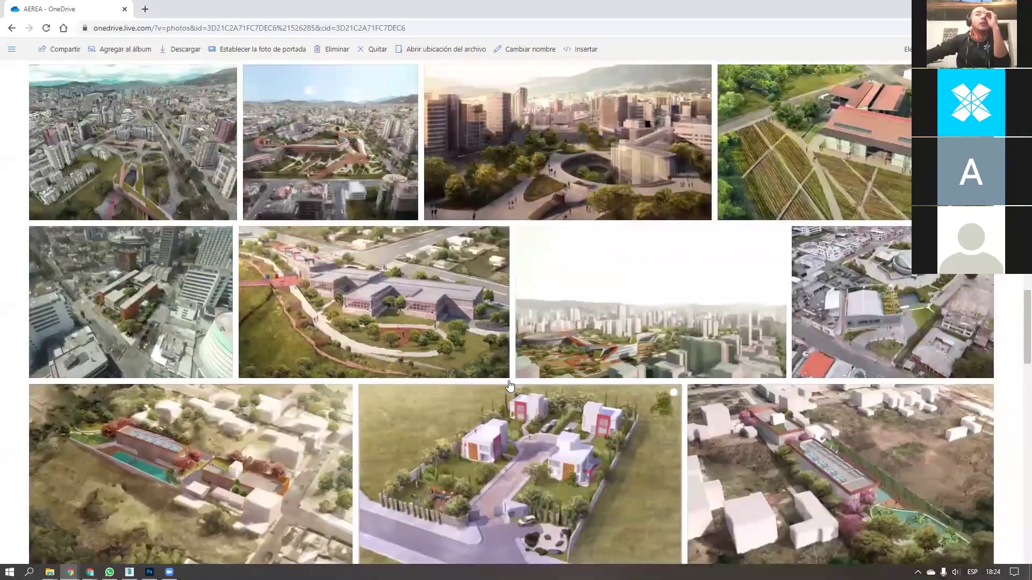
# View the aerial of the flat-roofed stone-based complex with the curved garden path, 01_AEREA.jpg, and return to the album
pyautogui.click(432, 282)
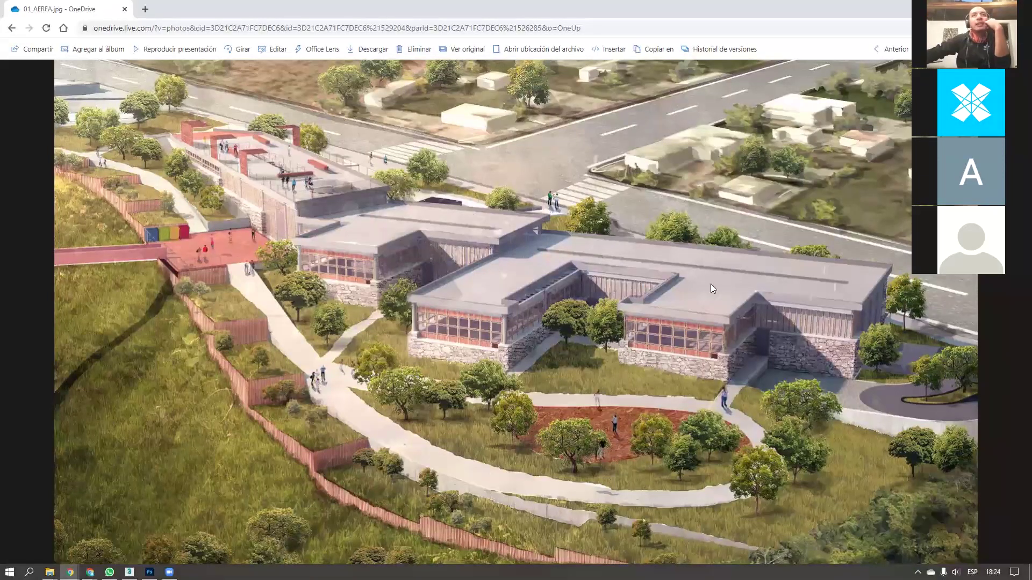
pyautogui.press('Escape')
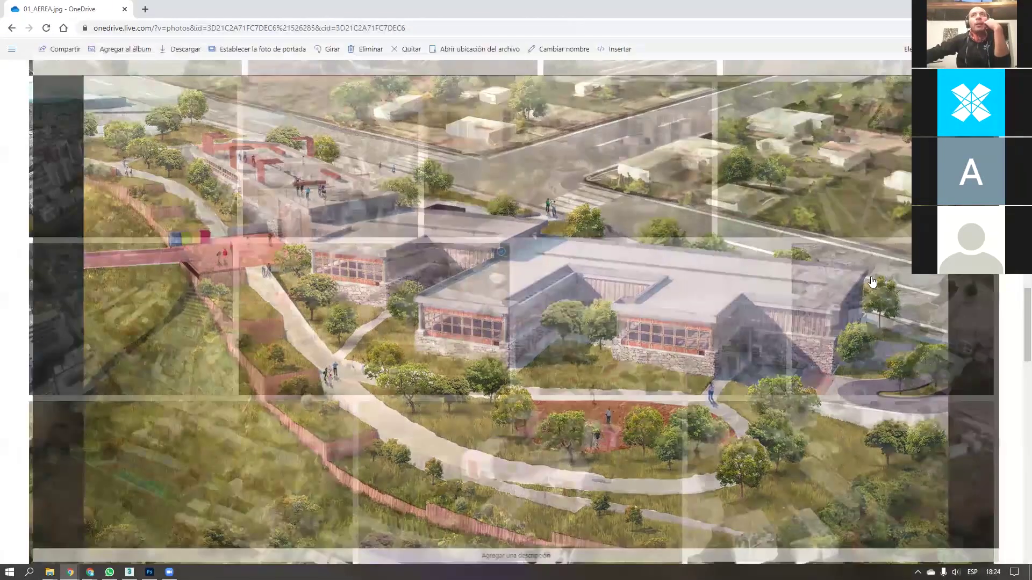
pyautogui.scroll(2, 884, 310)
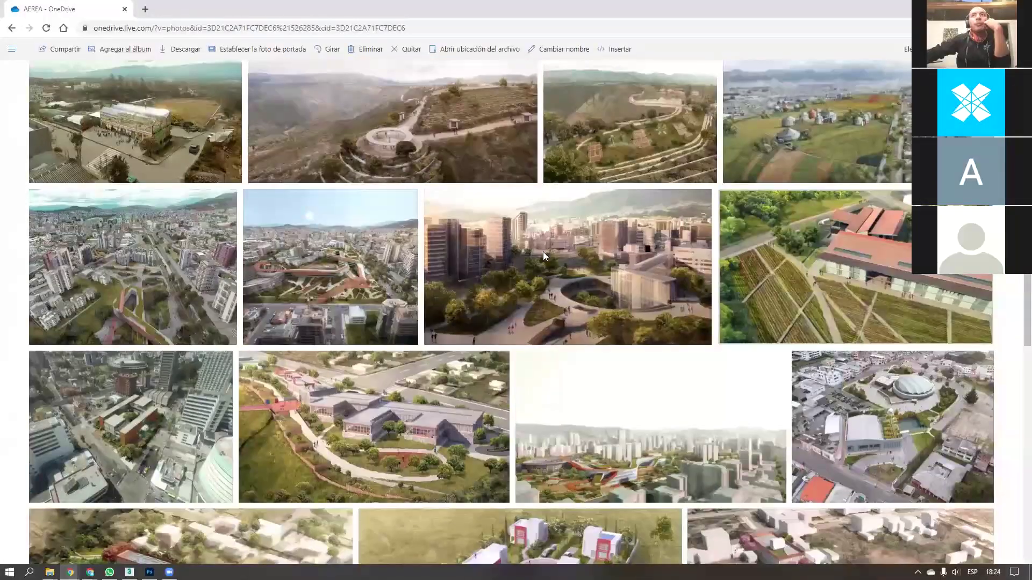
# View the aerial of the red-roofed building beside crop fields, 02_CULTIVOS.jpg, and return to the album's earlier references
pyautogui.press('Return')
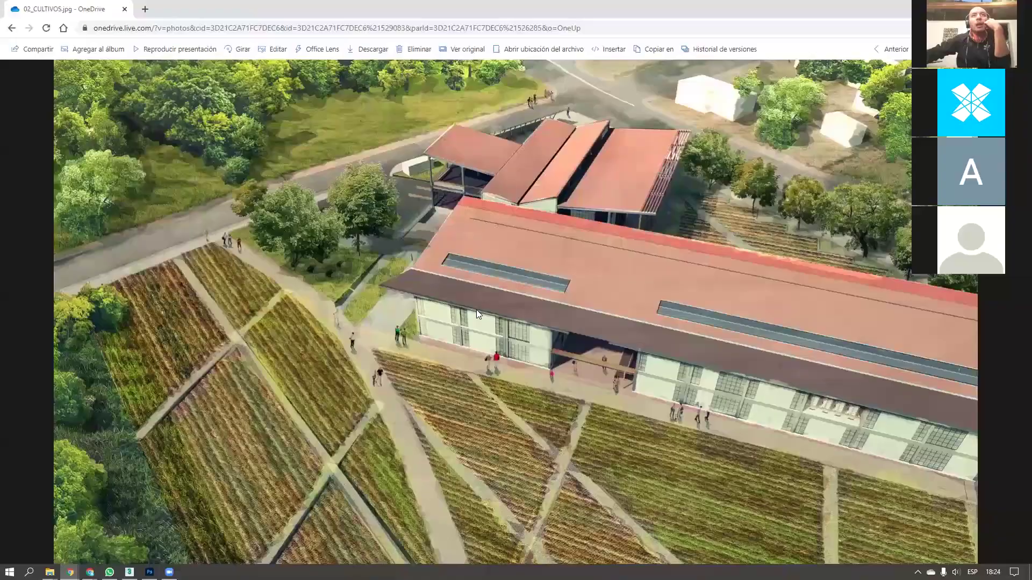
pyautogui.press('Escape')
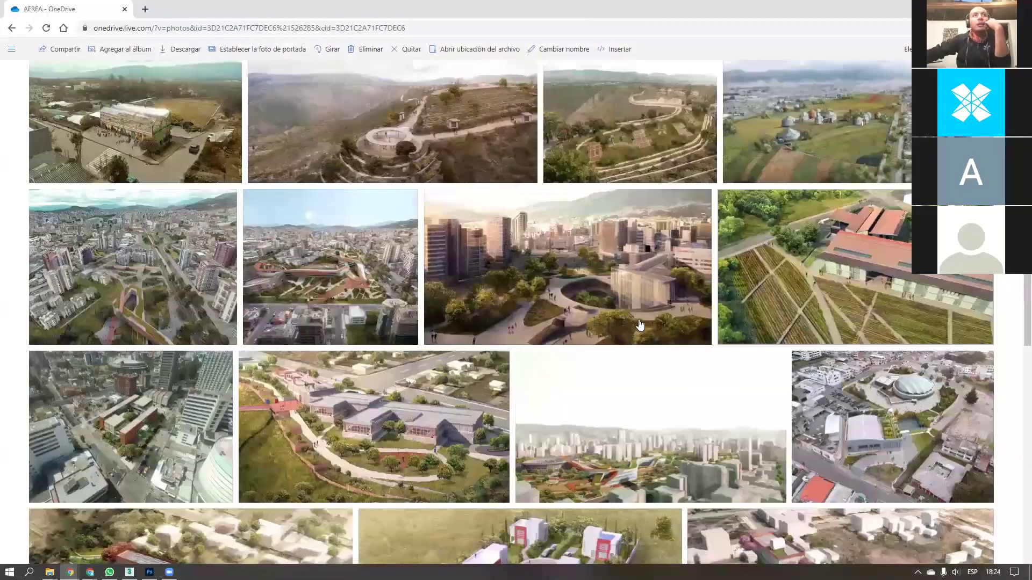
pyautogui.scroll(3, 607, 338)
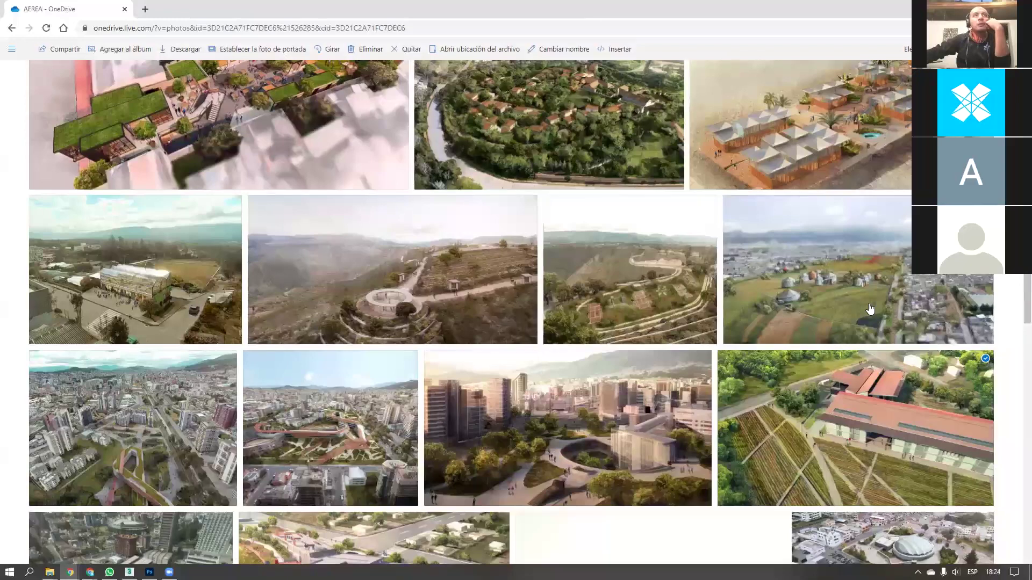
pyautogui.scroll(2, 862, 338)
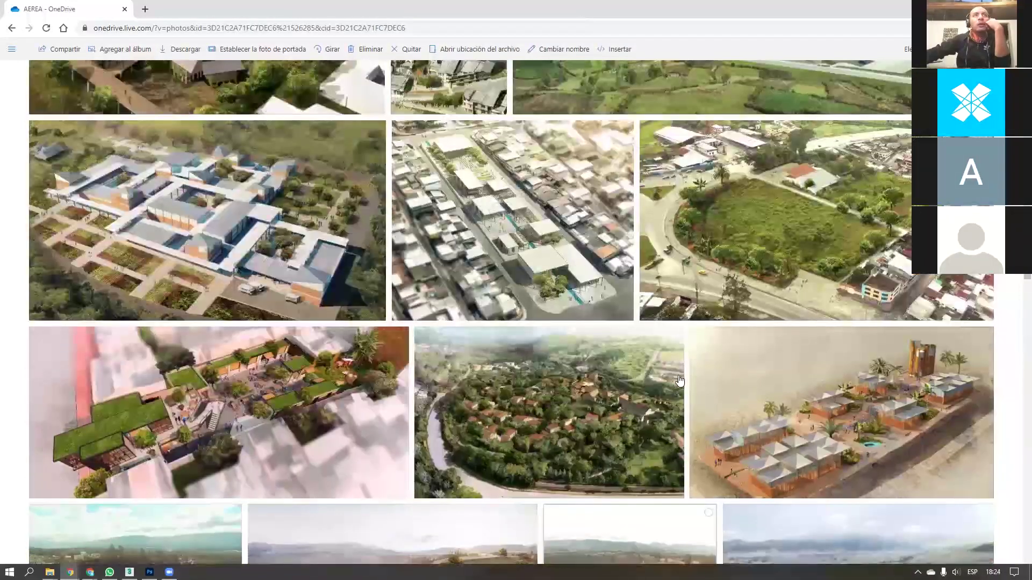
# View the grey corner building in 06_AEREA.png and the planted-roof house with a pool in 05_AEREA.png, returning to the album each time
pyautogui.scroll(-15, 676, 378)
pyautogui.scroll(-9, 696, 416)
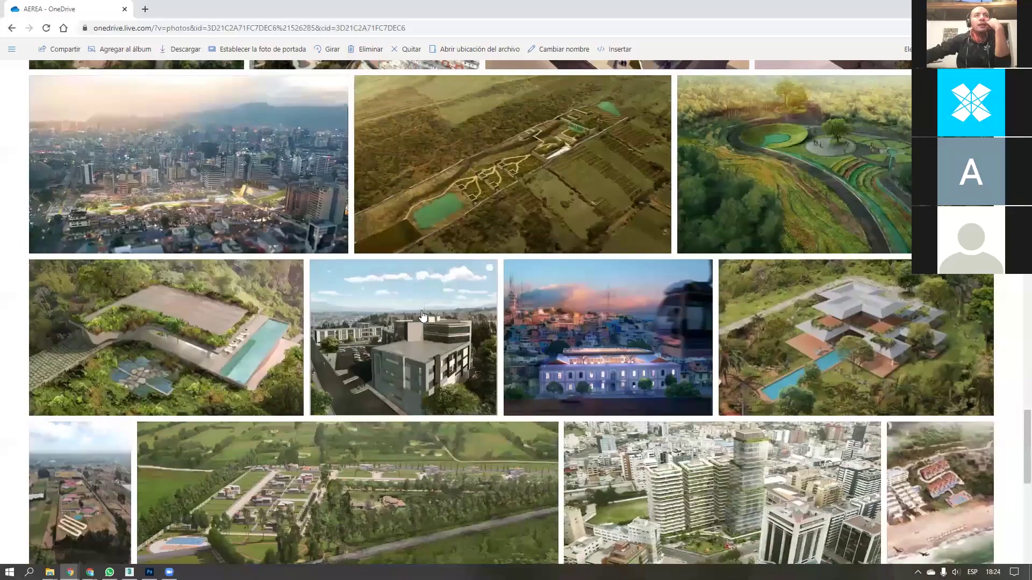
pyautogui.click(422, 313)
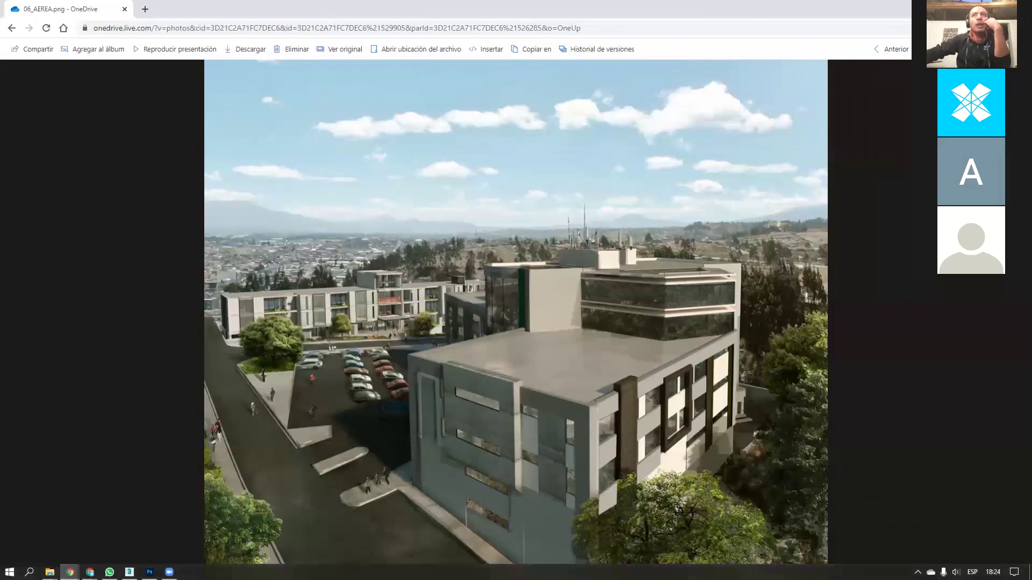
pyautogui.press('Escape')
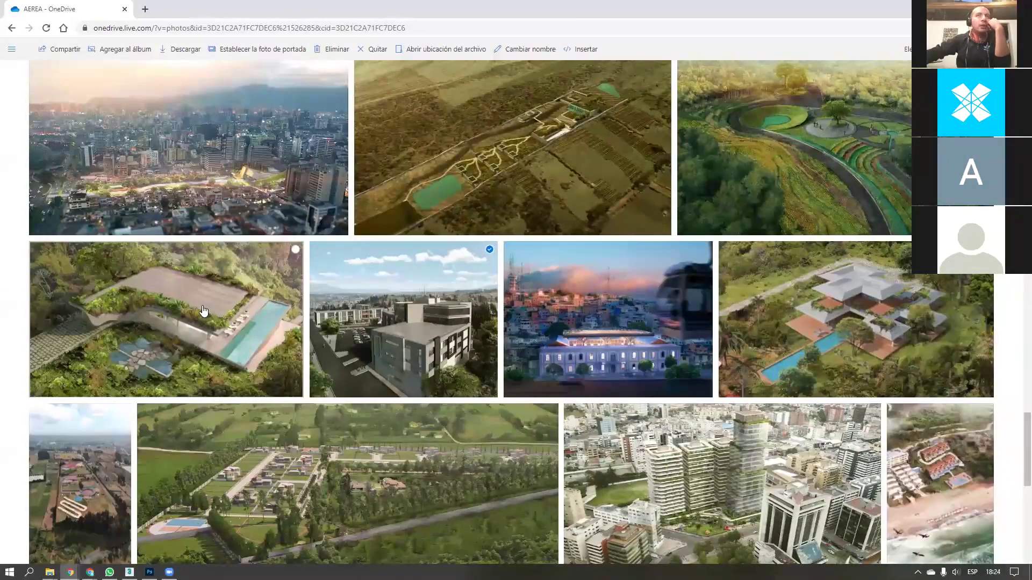
pyautogui.click(203, 310)
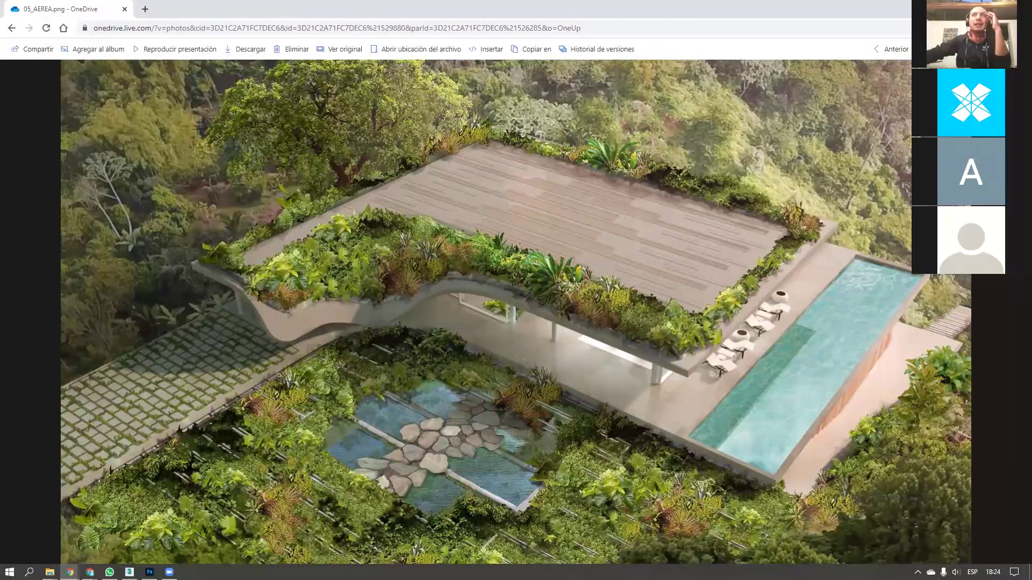
pyautogui.press('Escape')
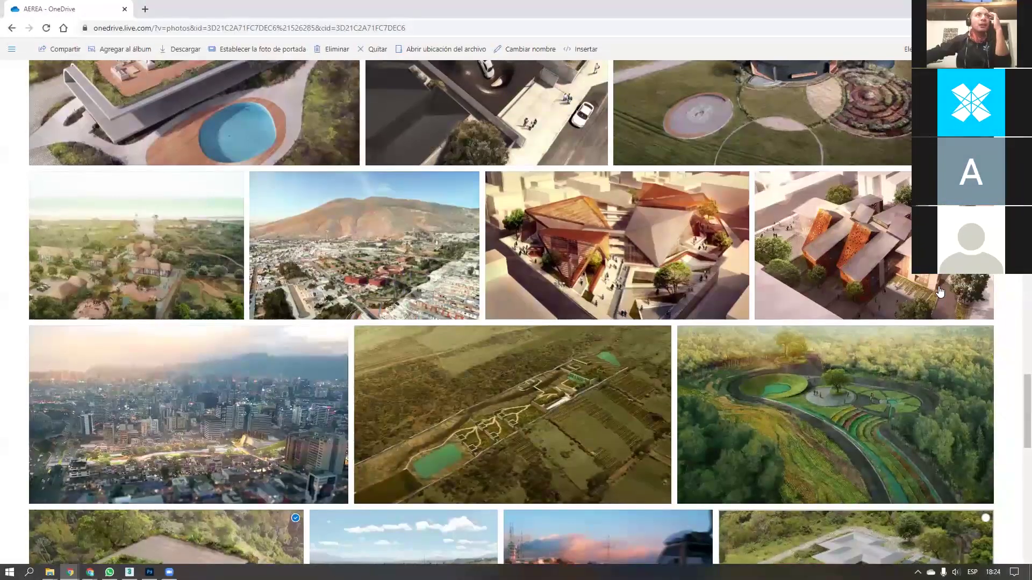
# Browse the album's middle aerials, go down to its last images, and come back up looking for another reference
pyautogui.scroll(7, 939, 292)
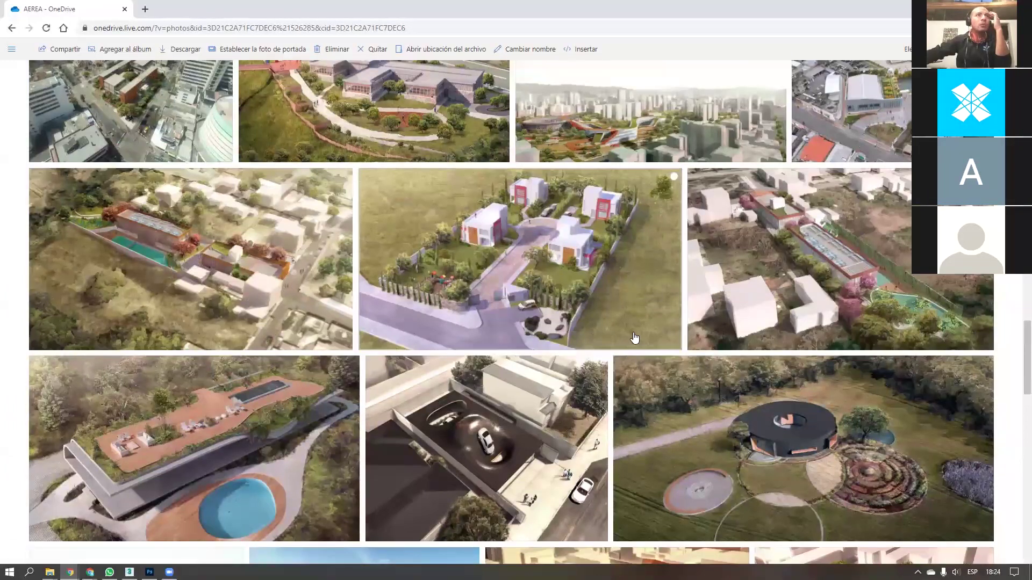
pyautogui.scroll(3, 634, 337)
pyautogui.scroll(2, 635, 359)
pyautogui.scroll(3, 634, 359)
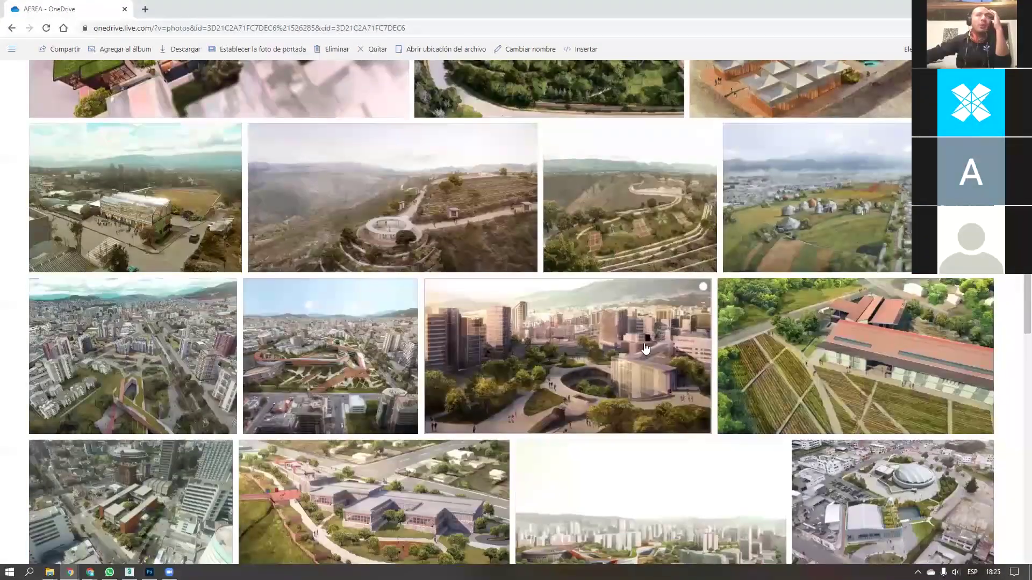
pyautogui.scroll(-15, 645, 349)
pyautogui.scroll(-11, 645, 348)
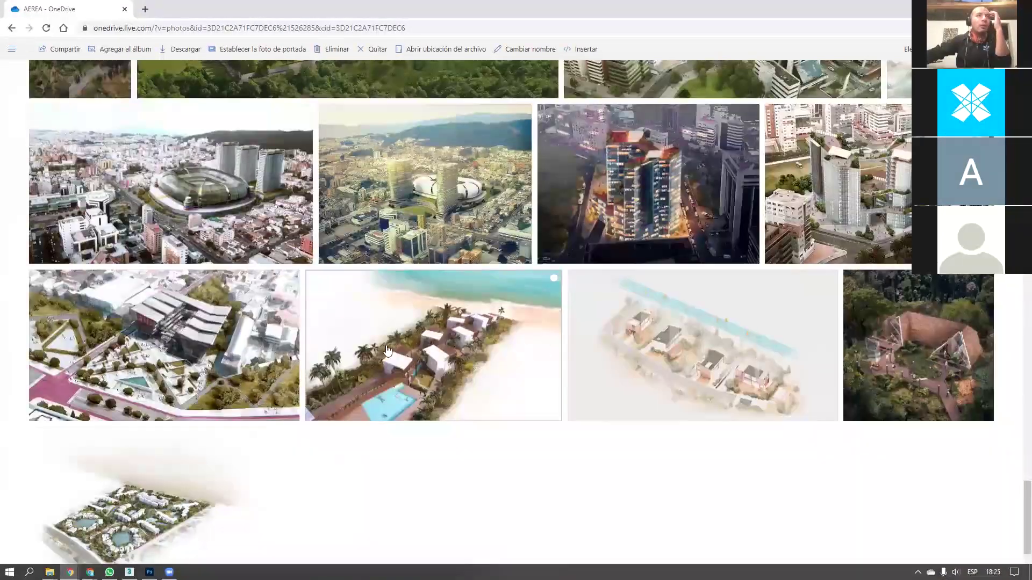
pyautogui.scroll(2, 704, 466)
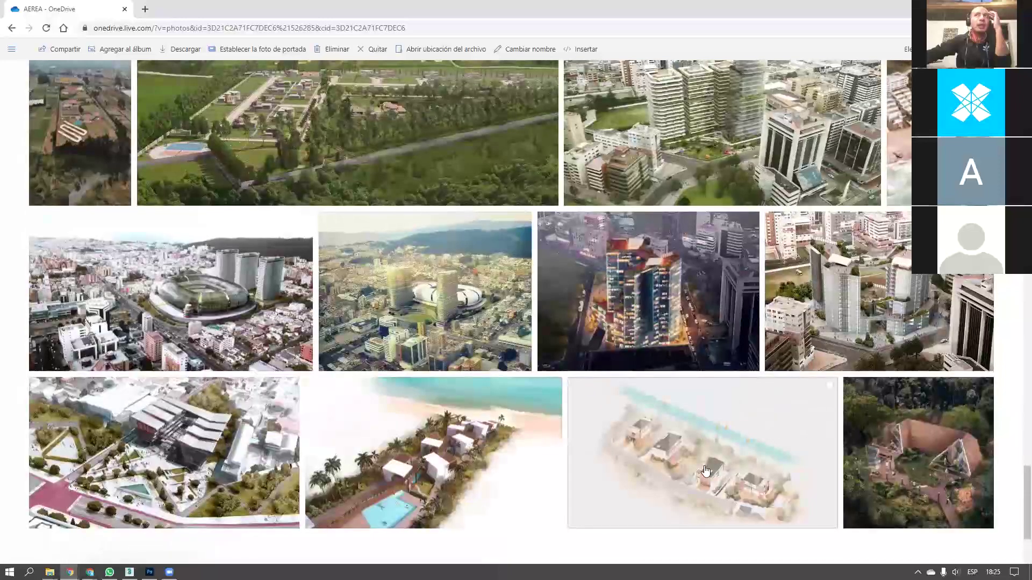
pyautogui.scroll(4, 706, 471)
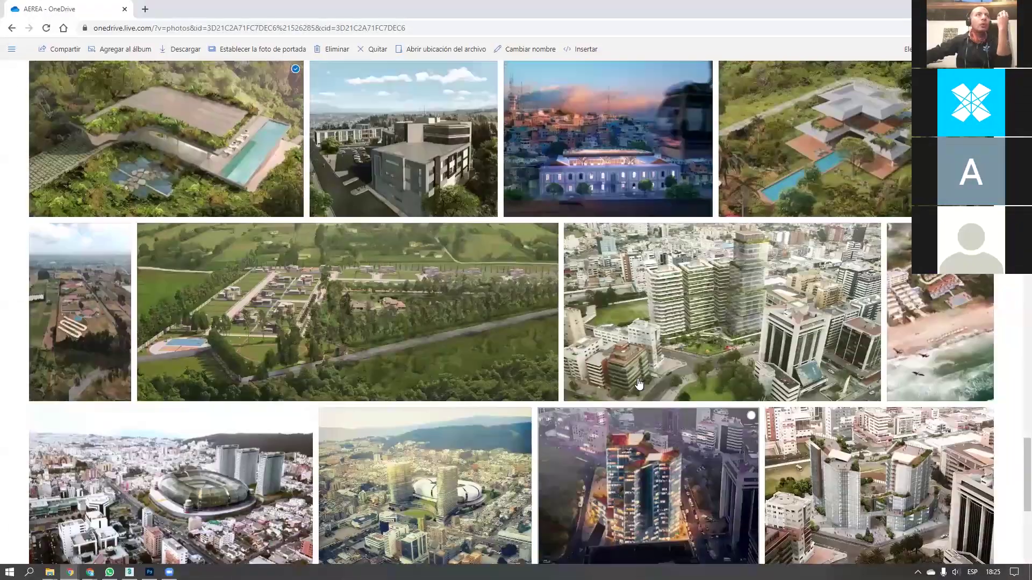
pyautogui.scroll(5, 639, 383)
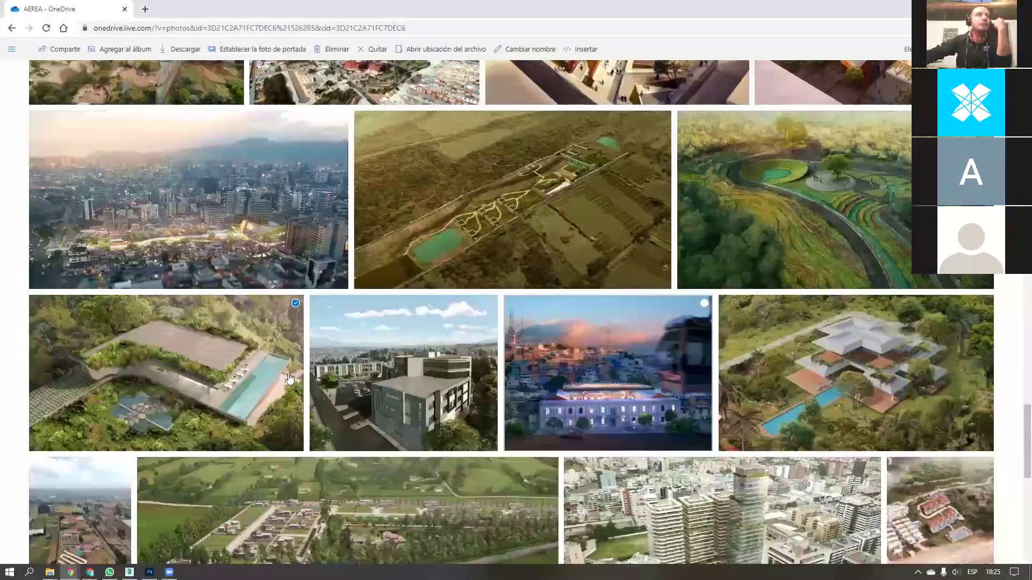
# Reopen the aerial of the planted-roof house, 05_AEREA.png, to study its framing, and return to the album
pyautogui.scroll(2, 289, 379)
pyautogui.click(487, 307)
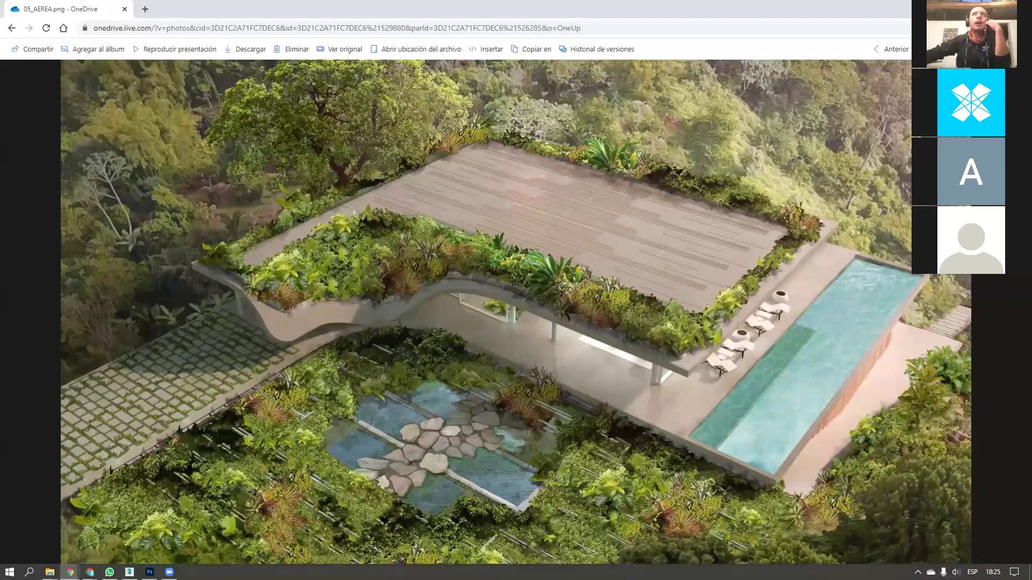
pyautogui.press('Escape')
# View the aerial of the walled complex of four white houses, 01_AEREA.png, and return to the album
pyautogui.scroll(3, 489, 322)
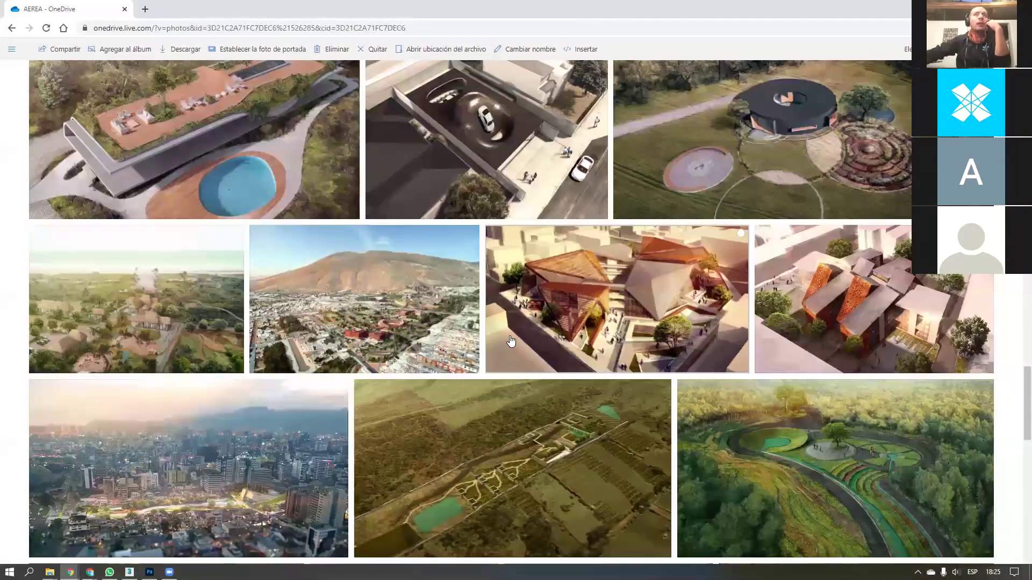
pyautogui.scroll(2, 511, 341)
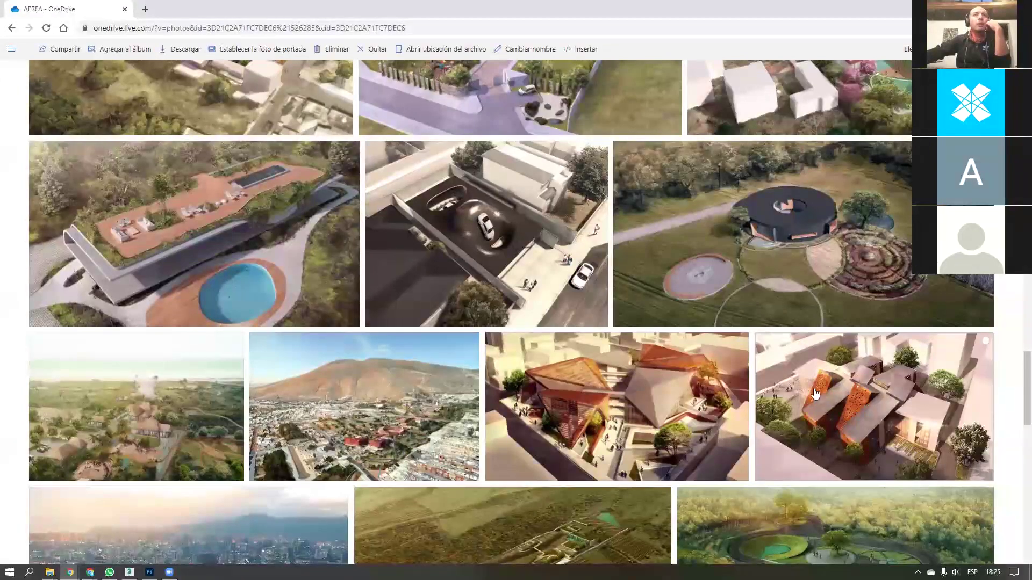
pyautogui.scroll(3, 752, 395)
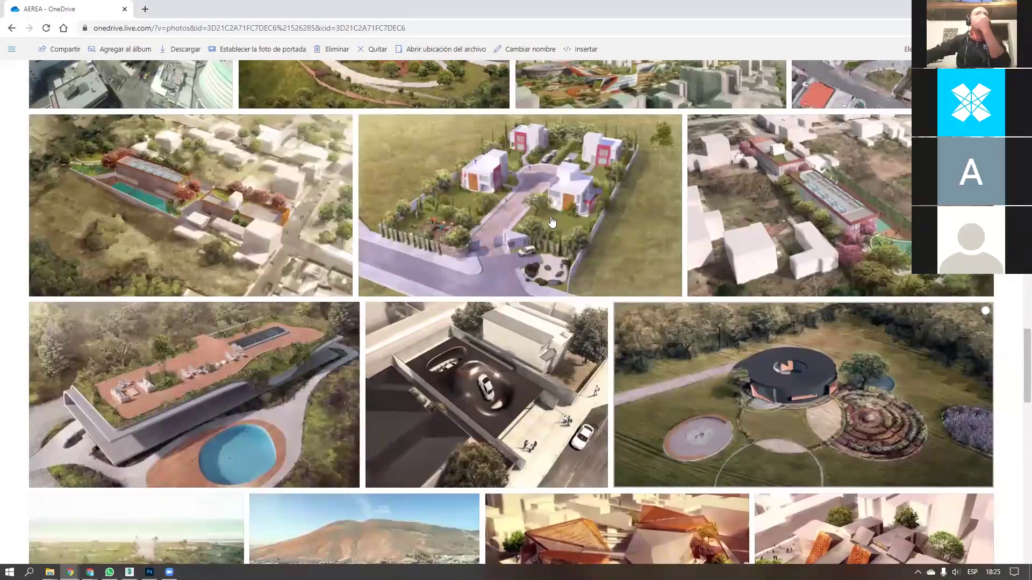
pyautogui.click(515, 199)
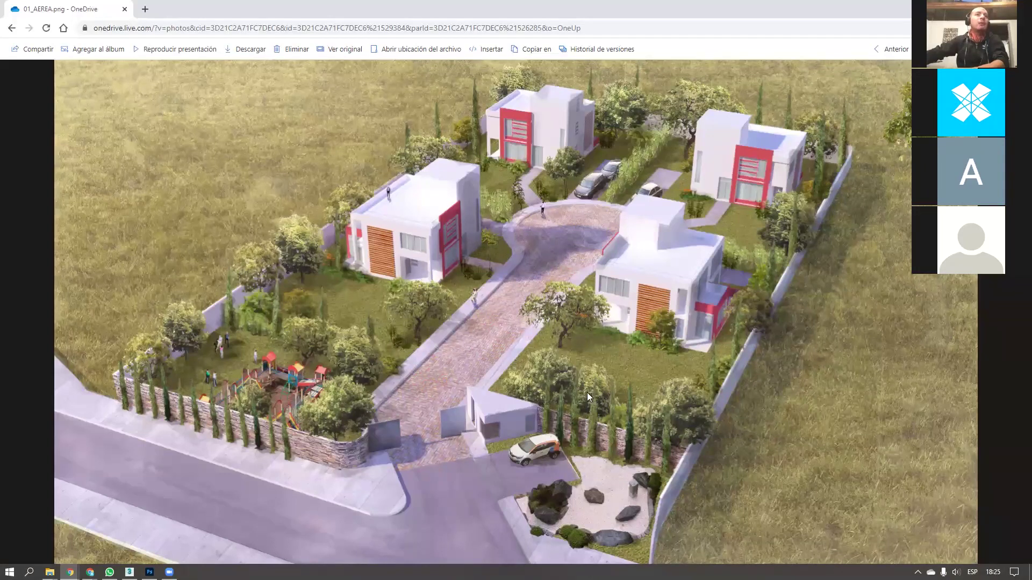
pyautogui.press('Escape')
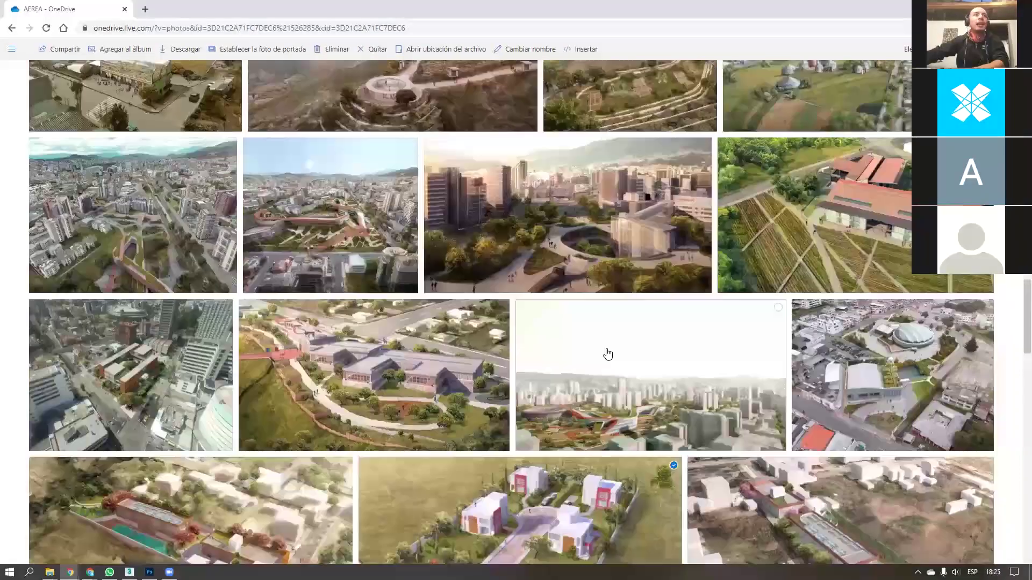
# Compare the framing of the market blocks in 03_AEREA1.jpg with the courtyard complex in 01_AEREO.jpg, and return to the album
pyautogui.scroll(2, 607, 355)
pyautogui.scroll(2, 627, 369)
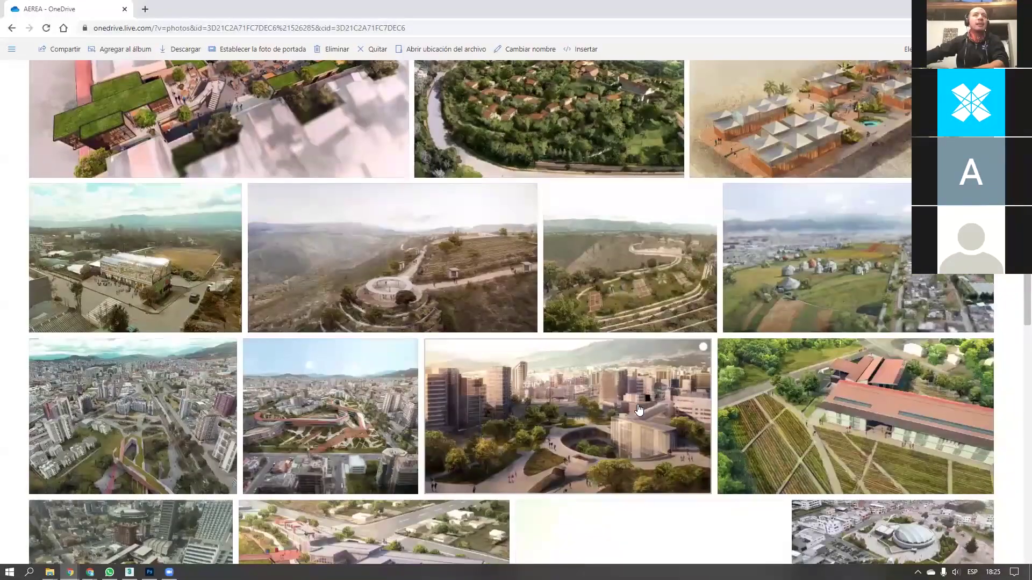
pyautogui.scroll(6, 638, 411)
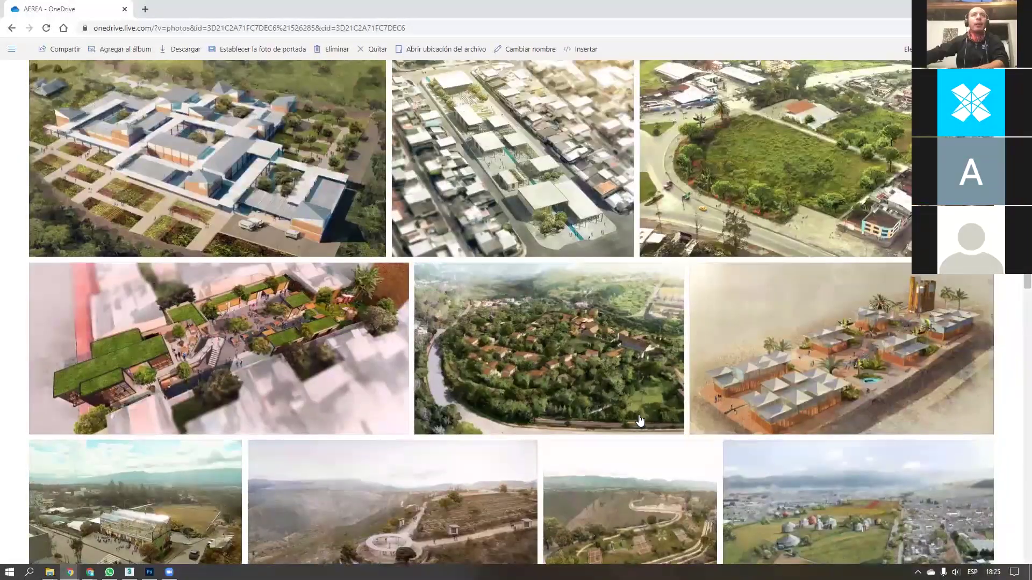
pyautogui.scroll(2, 564, 400)
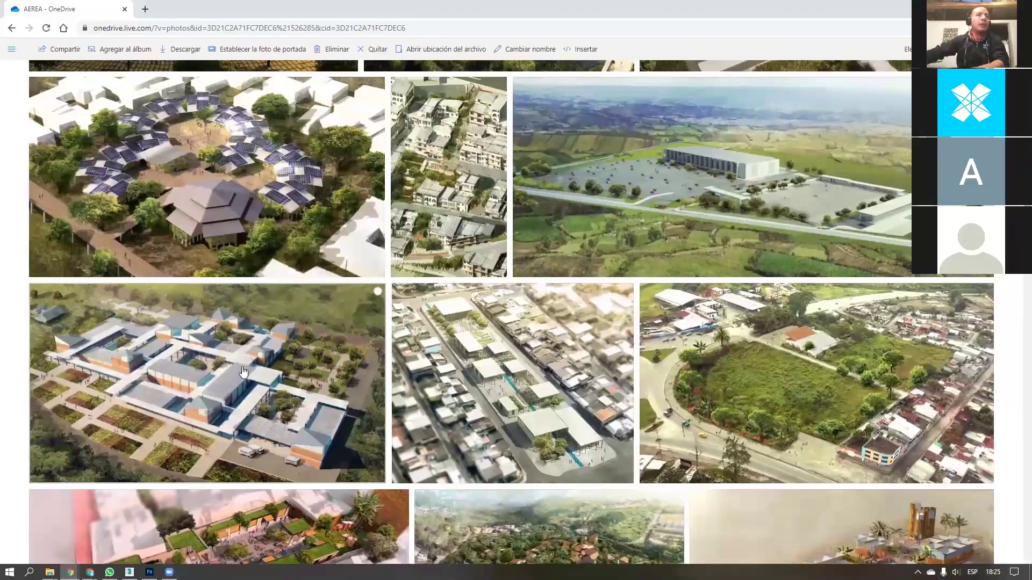
pyautogui.click(508, 375)
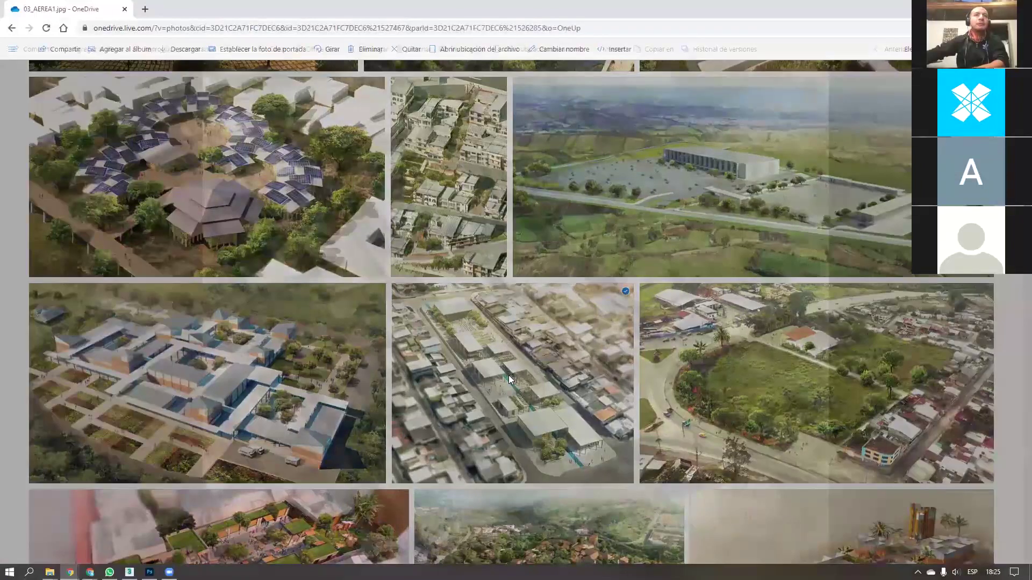
pyautogui.press('Right')
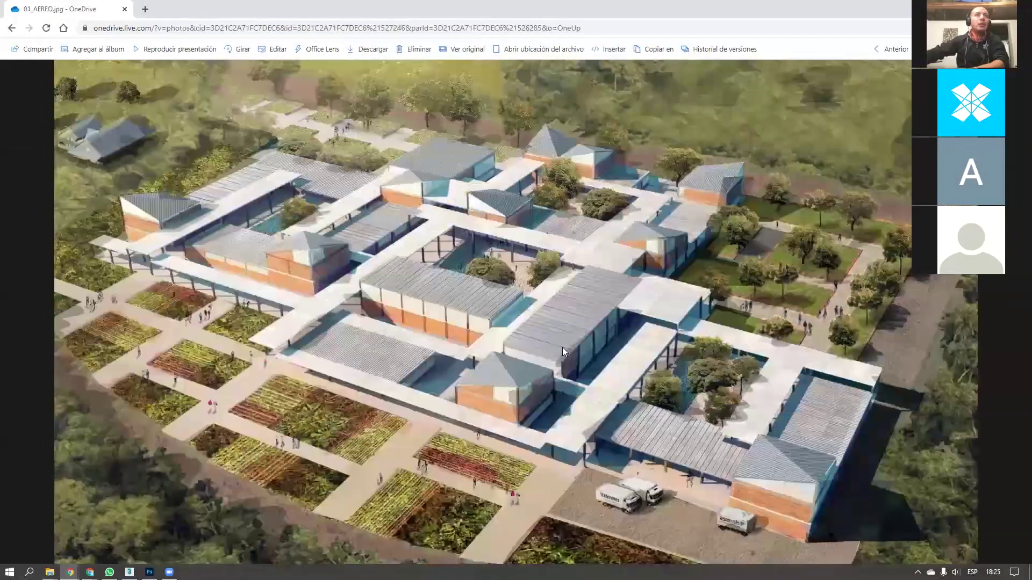
pyautogui.press('Left')
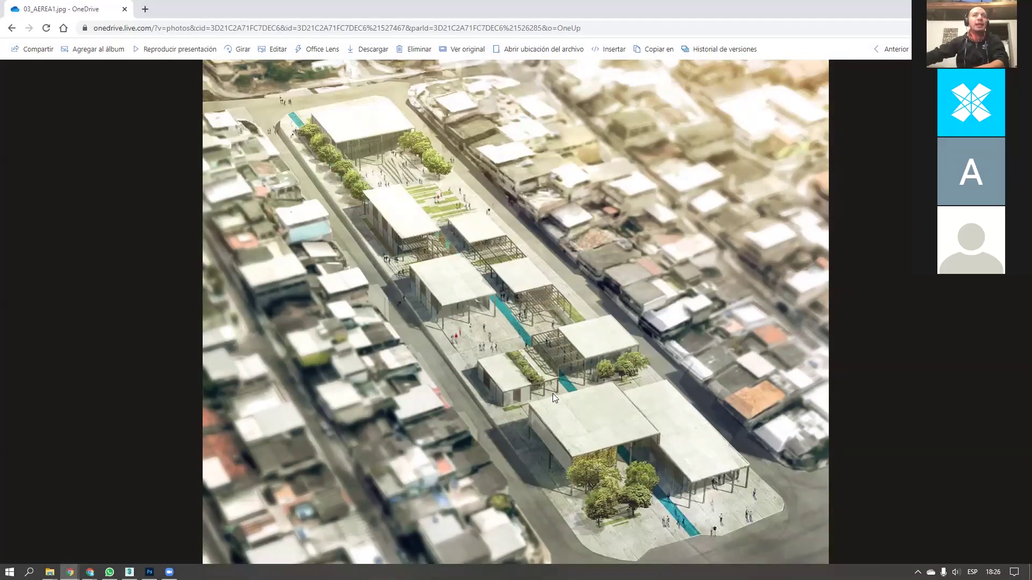
pyautogui.press('Right')
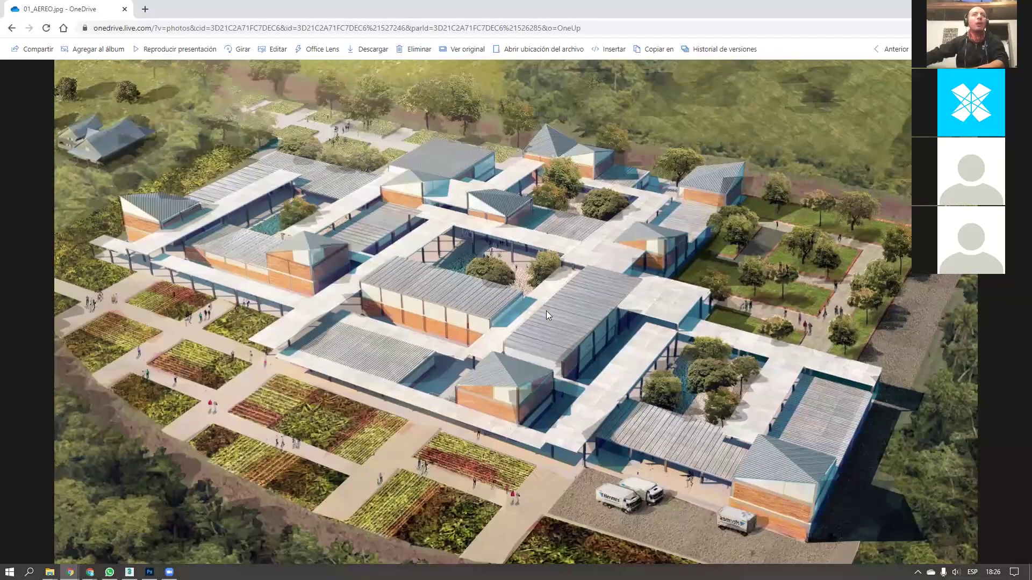
pyautogui.press('Right')
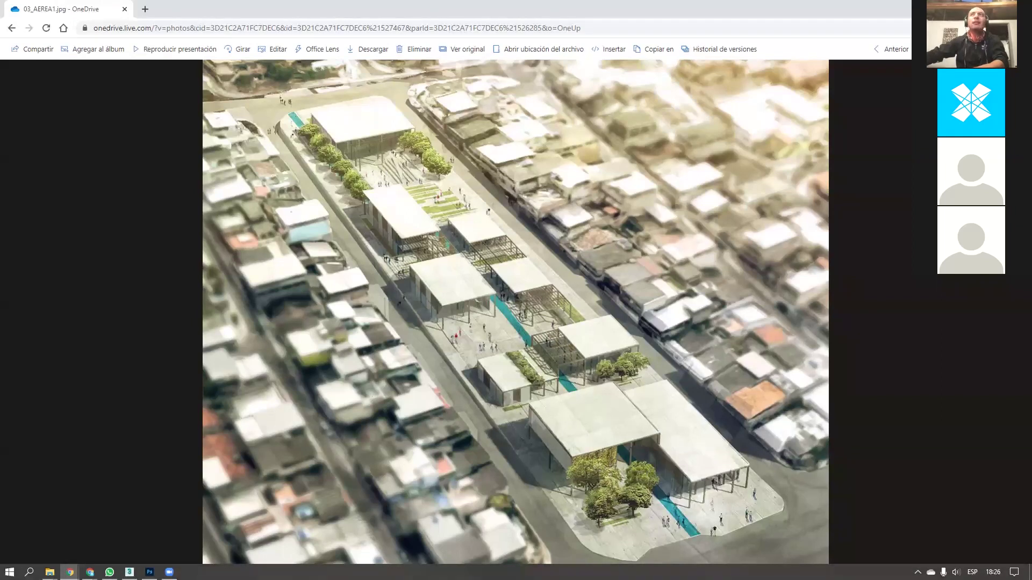
pyautogui.press('Escape')
# Look over the album's first aerials up to the AEREA cover image
pyautogui.scroll(2, 754, 355)
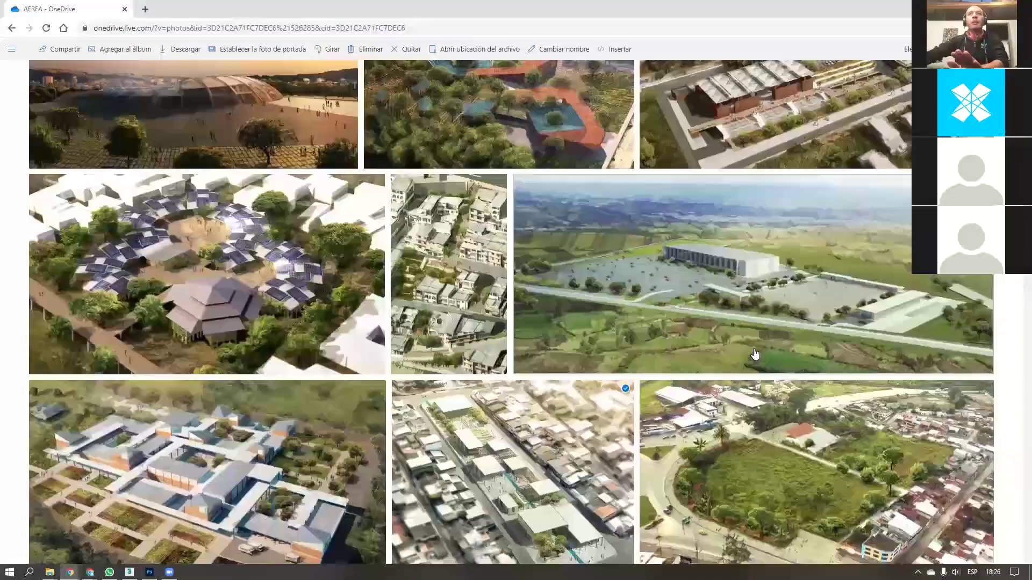
pyautogui.scroll(4, 742, 355)
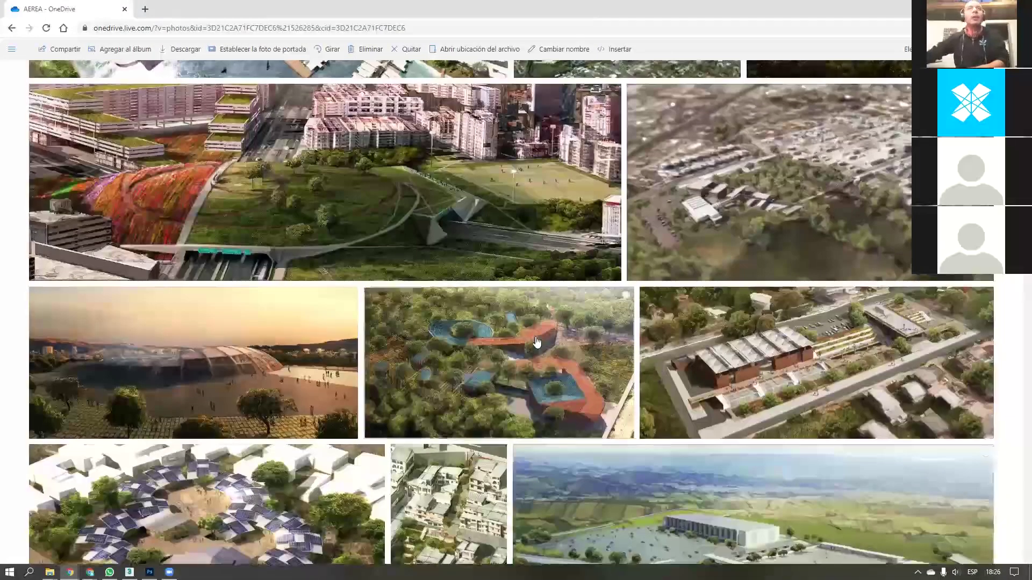
pyautogui.scroll(6, 532, 366)
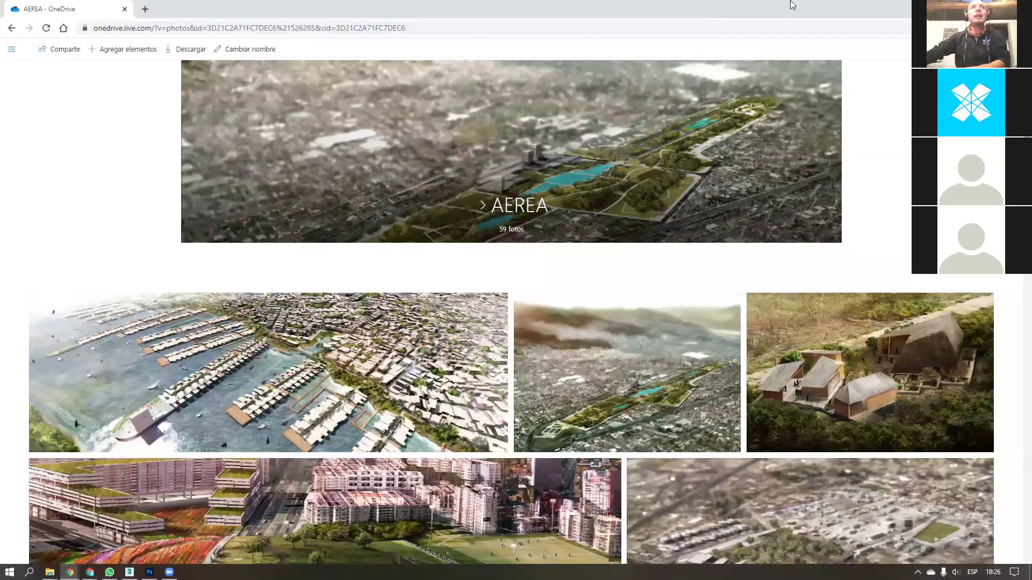
# Switch to 3ds Max and orbit PhysCamera002 to a higher oblique view looking down over the city blocks
pyautogui.hotkey('alt', 'Tab')
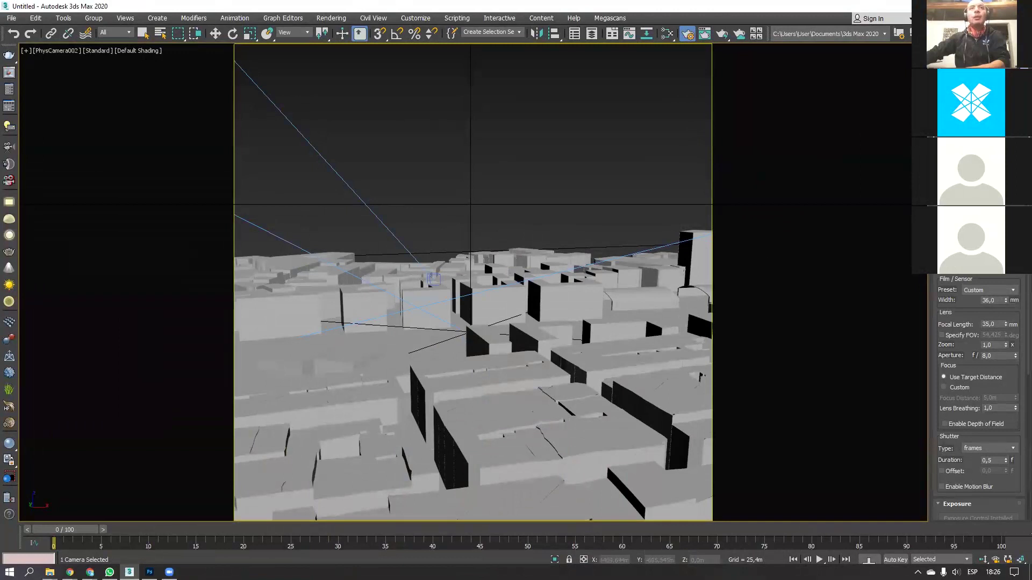
pyautogui.moveTo(513, 316); pyautogui.dragTo(539, 340)
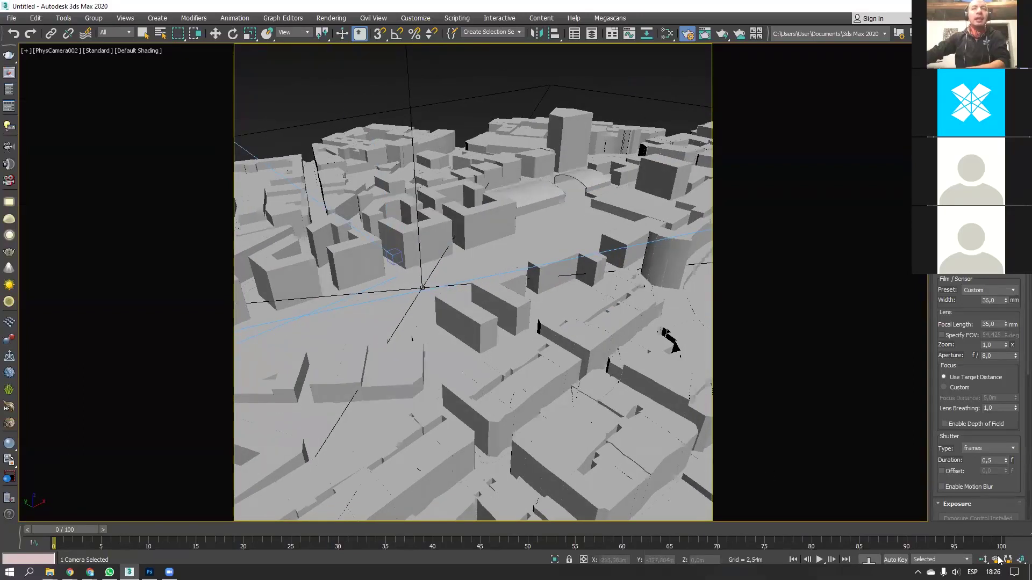
pyautogui.press('super')
pyautogui.press('super')
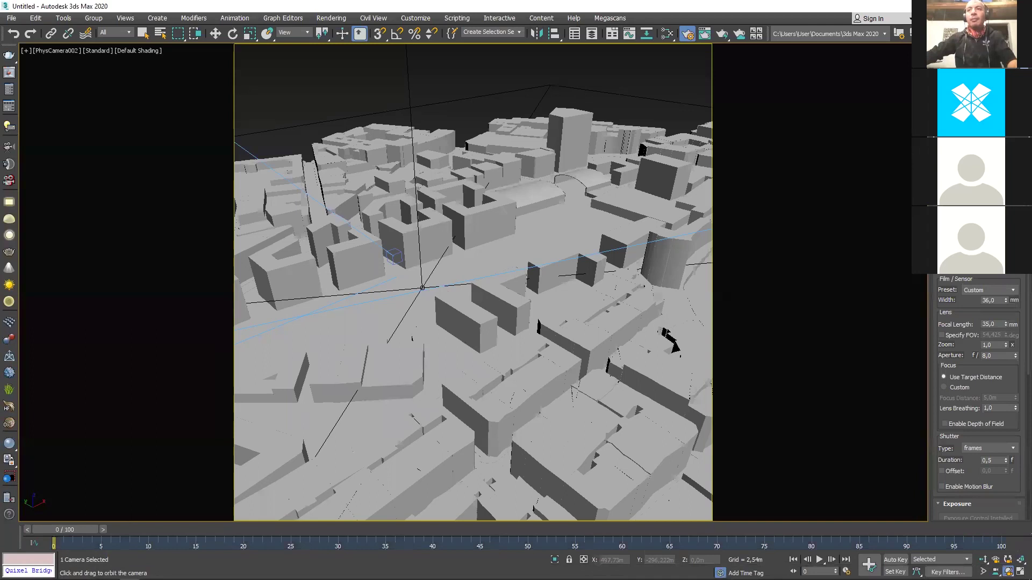
# Move the extra physical camera to the far southwest of the city in the top view and return to the full PhysCamera002 view
pyautogui.hotkey('alt', 'w')
pyautogui.moveTo(306, 94); pyautogui.dragTo(301, 159, button='middle')
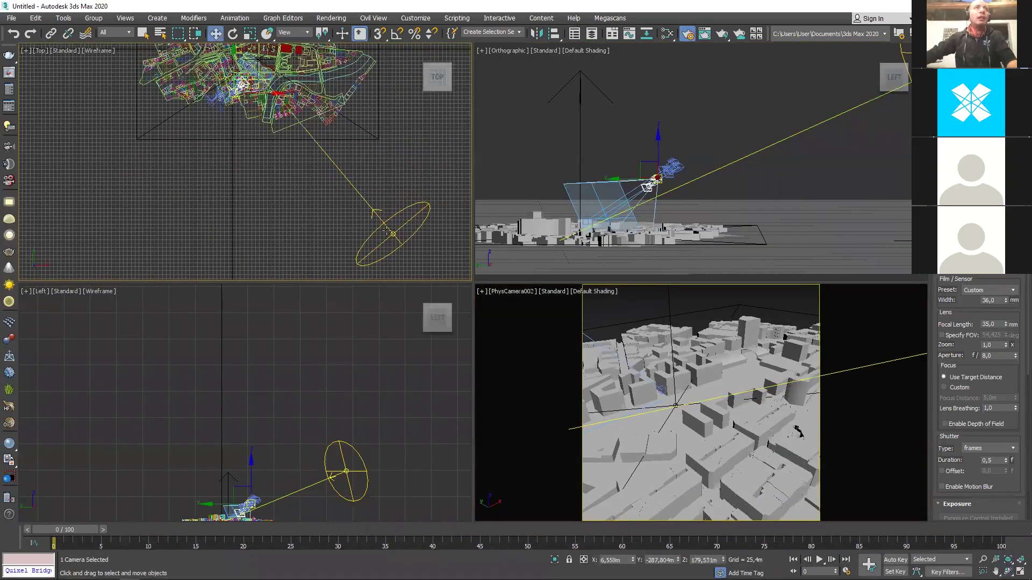
pyautogui.click(357, 195)
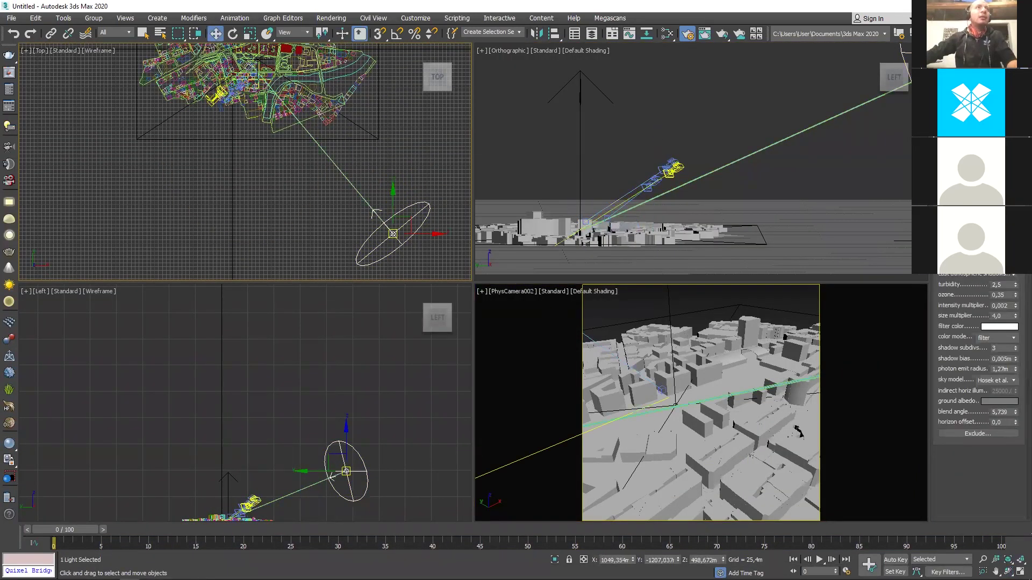
pyautogui.click(231, 92)
pyautogui.moveTo(215, 108); pyautogui.dragTo(47, 267)
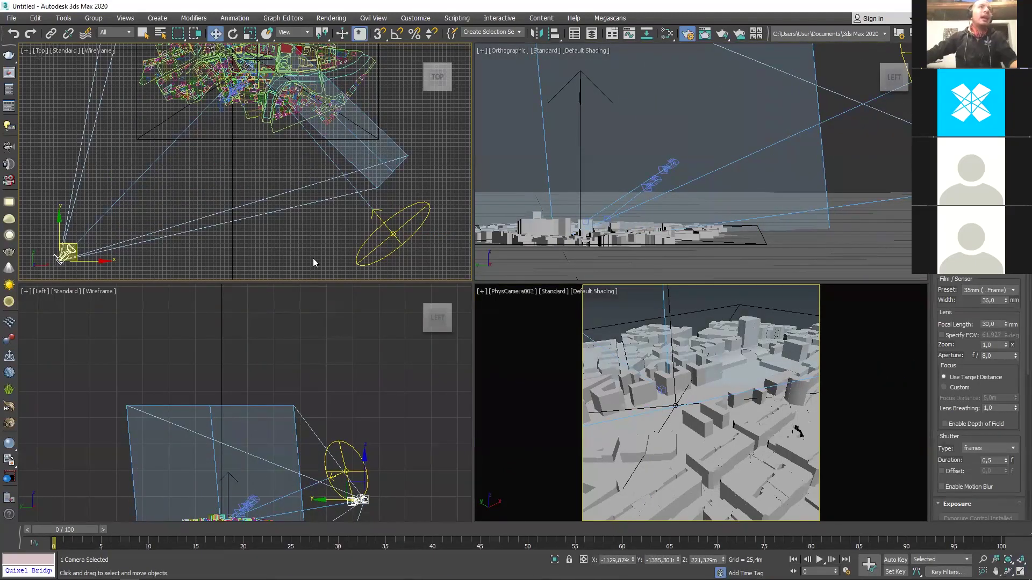
pyautogui.press('Delete')
pyautogui.moveTo(313, 202); pyautogui.dragTo(322, 235, button='middle')
pyautogui.press('z')
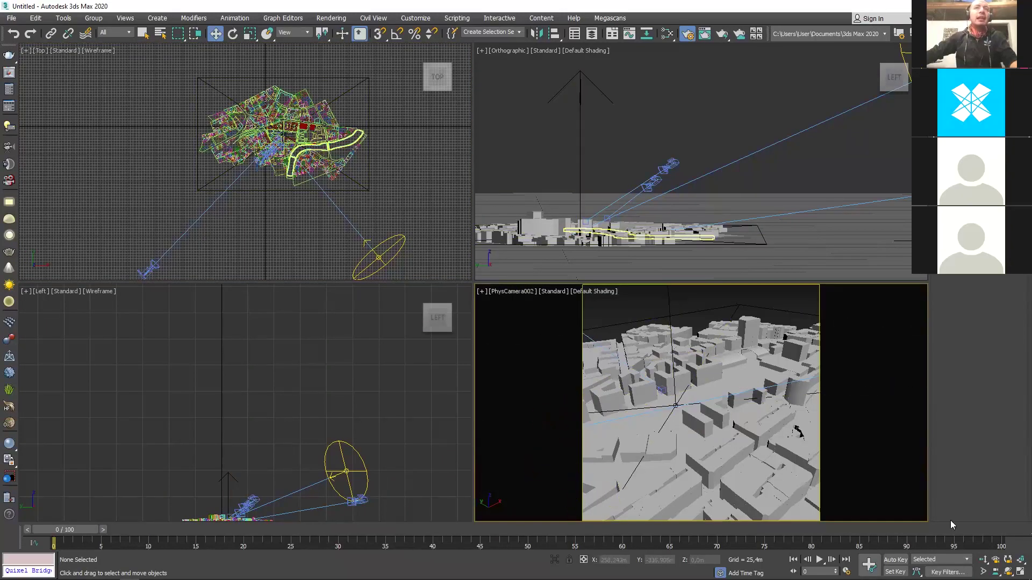
pyautogui.hotkey('alt', 'w')
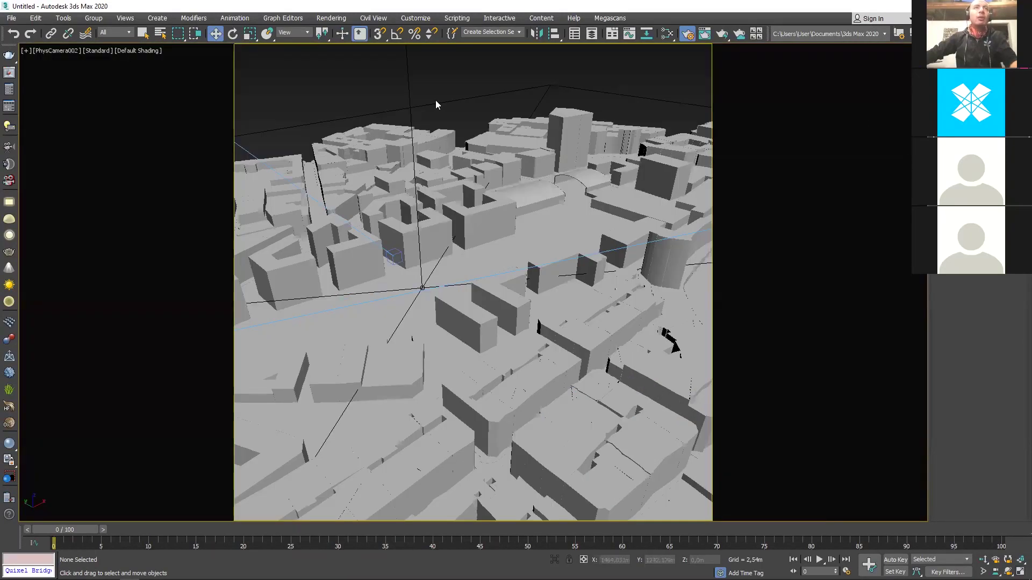
# Move the sun to the southwest side of the city, render a short lighting test from PhysCamera002 and minimize the frame buffer
pyautogui.click(476, 211)
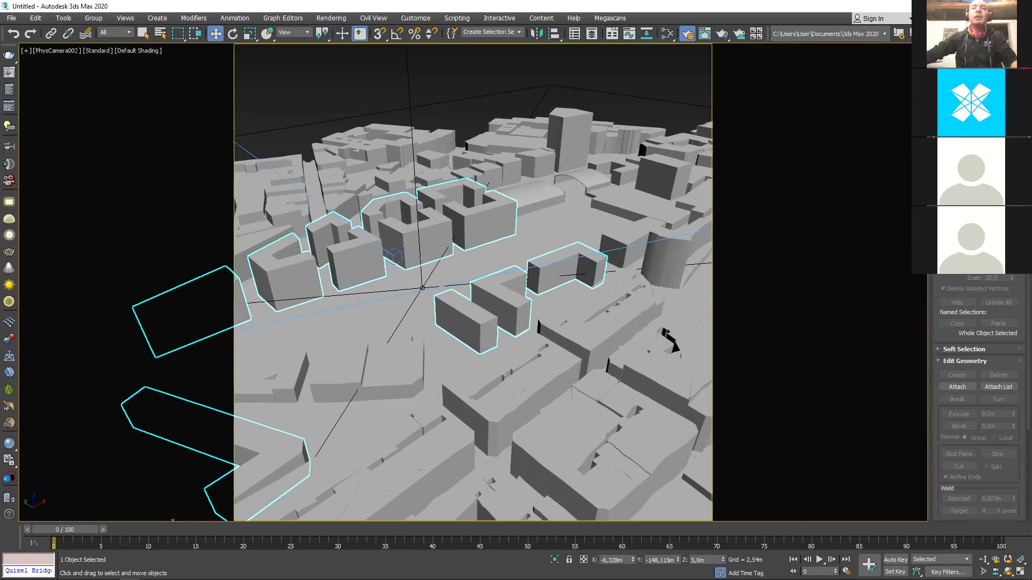
pyautogui.hotkey('alt', 'w')
pyautogui.rightClick(375, 245)
pyautogui.moveTo(373, 245); pyautogui.dragTo(129, 239)
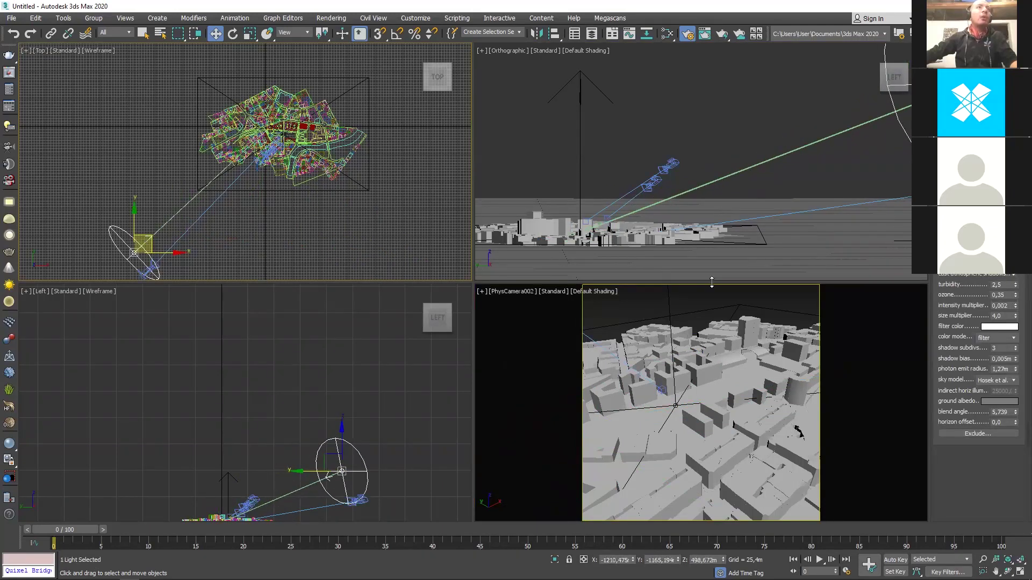
pyautogui.hotkey('shift', 'q')
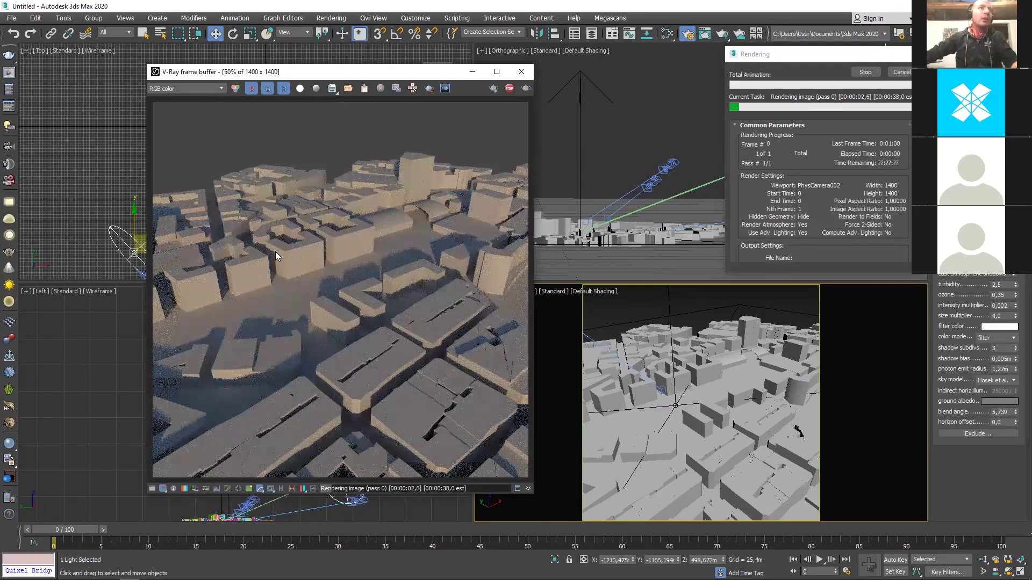
pyautogui.click(509, 89)
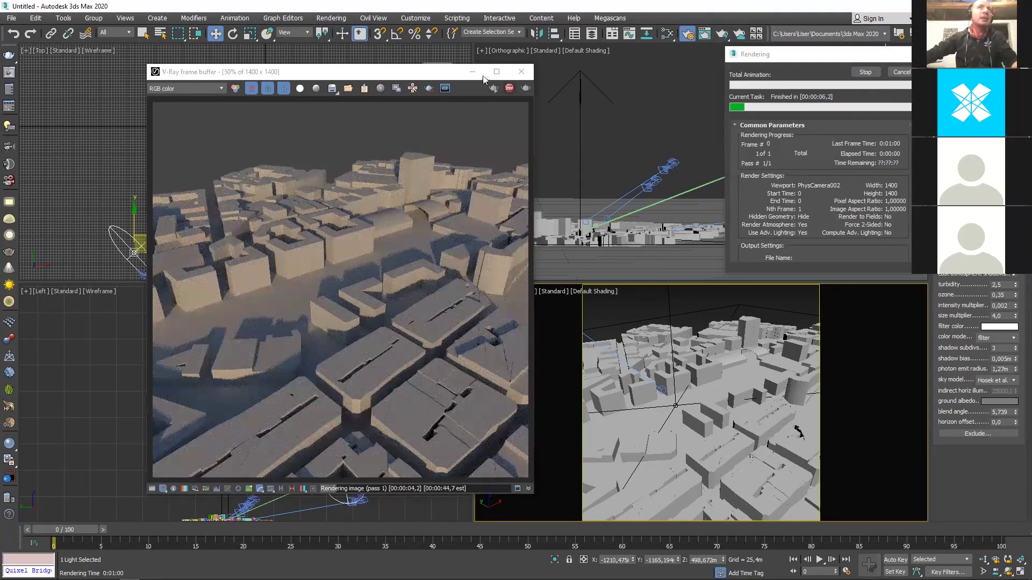
pyautogui.click(472, 72)
# Move the sun to the southeast side of the city, render another test from PhysCamera002, and close the frame buffer
pyautogui.moveTo(152, 236); pyautogui.dragTo(454, 244)
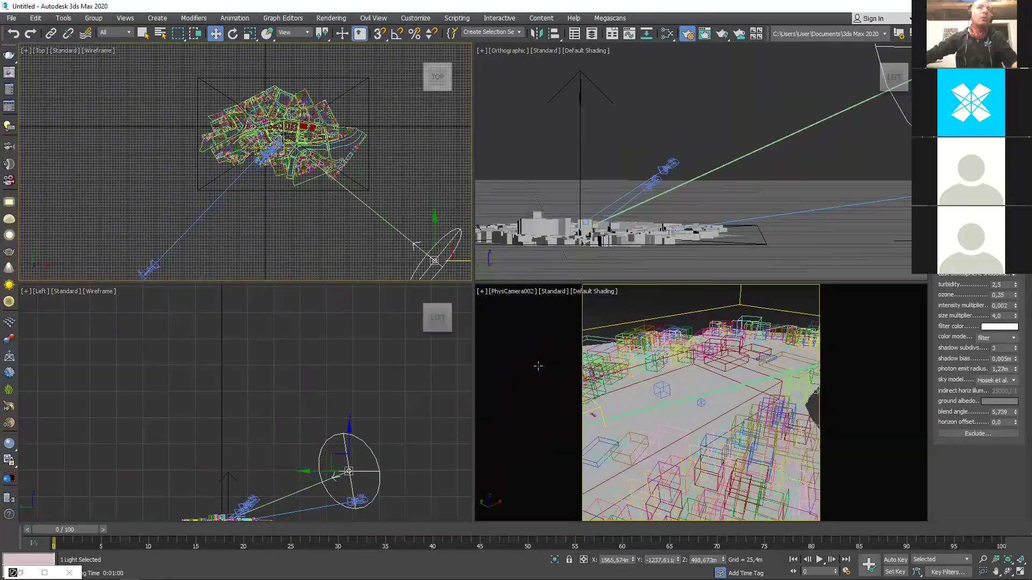
pyautogui.hotkey('shift', 'w')
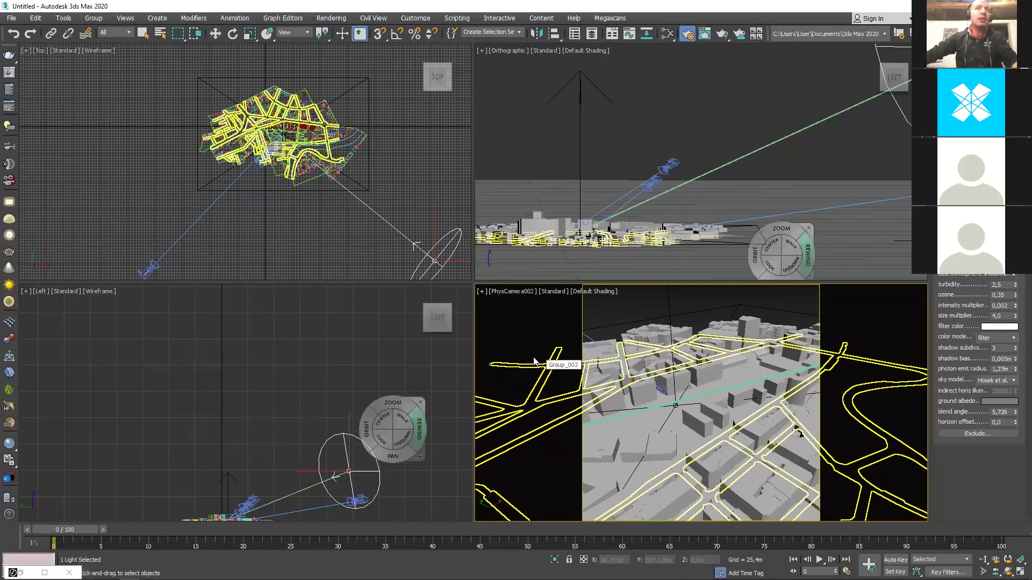
pyautogui.hotkey('shift', 'q')
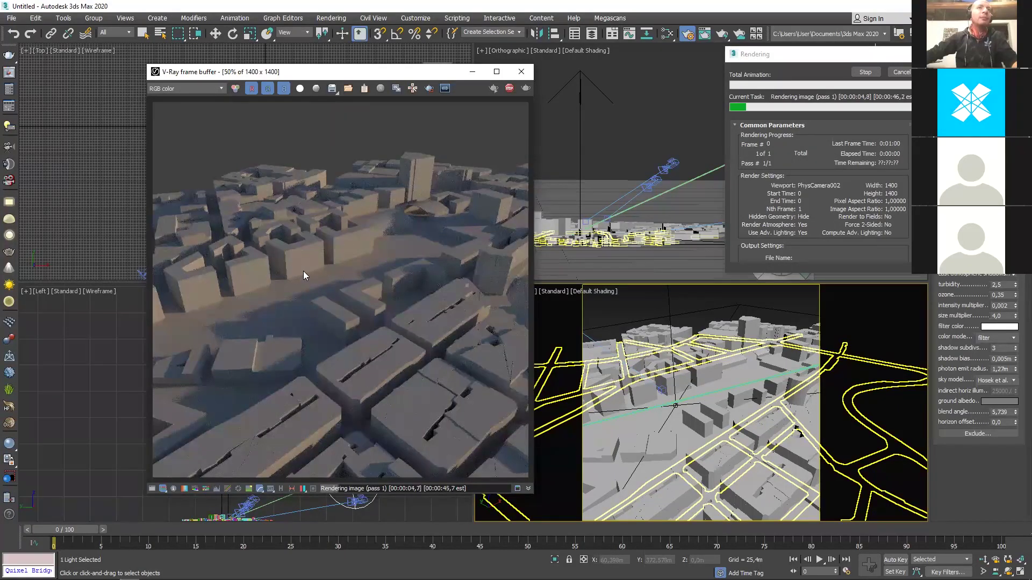
pyautogui.click(509, 88)
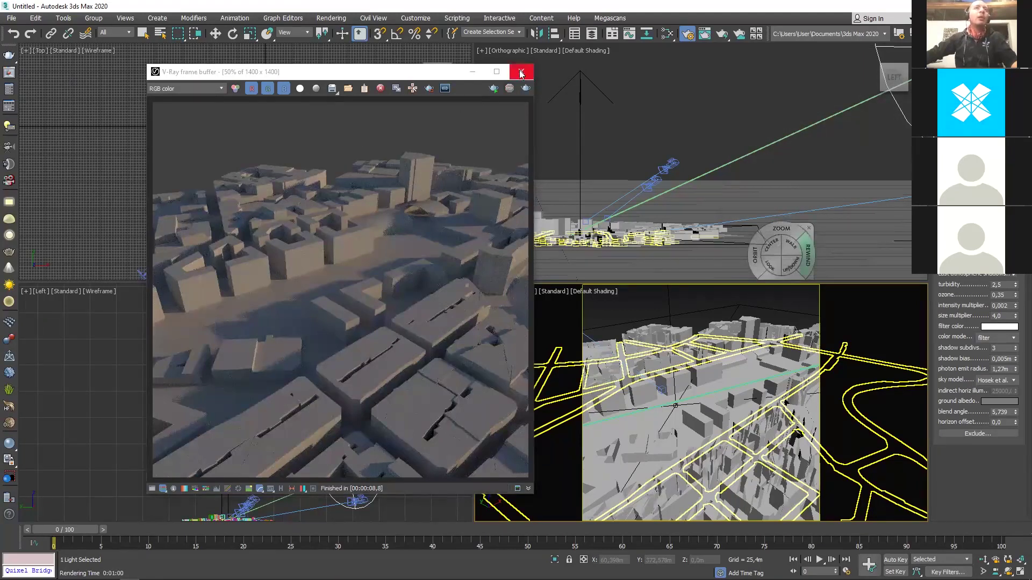
pyautogui.click(520, 73)
pyautogui.press('w')
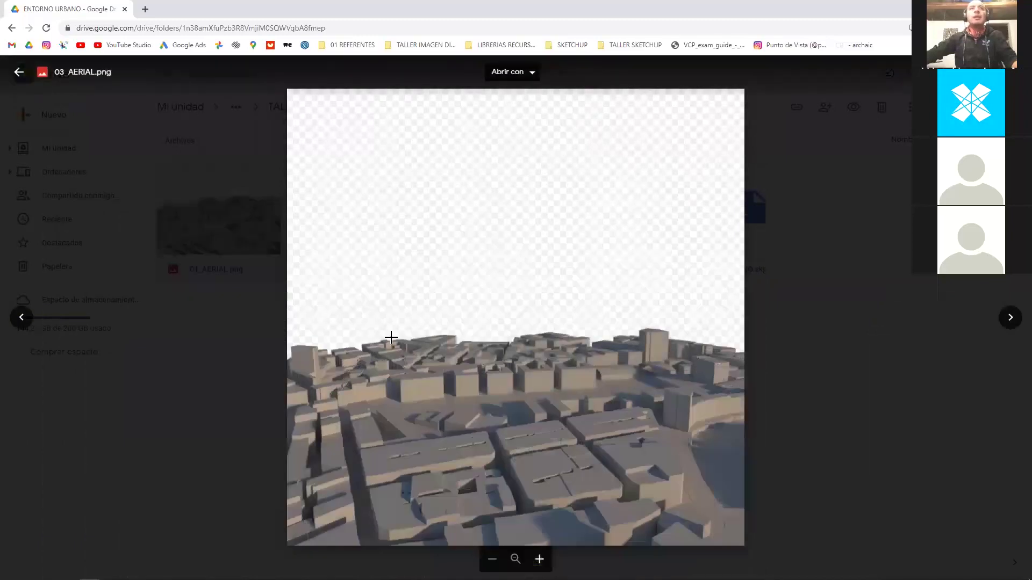
# Compare 01_AERIAL.png with 03_AERIAL.png in the Drive folder ENTORNO URBANO and return to the file list
pyautogui.click(880, 359)
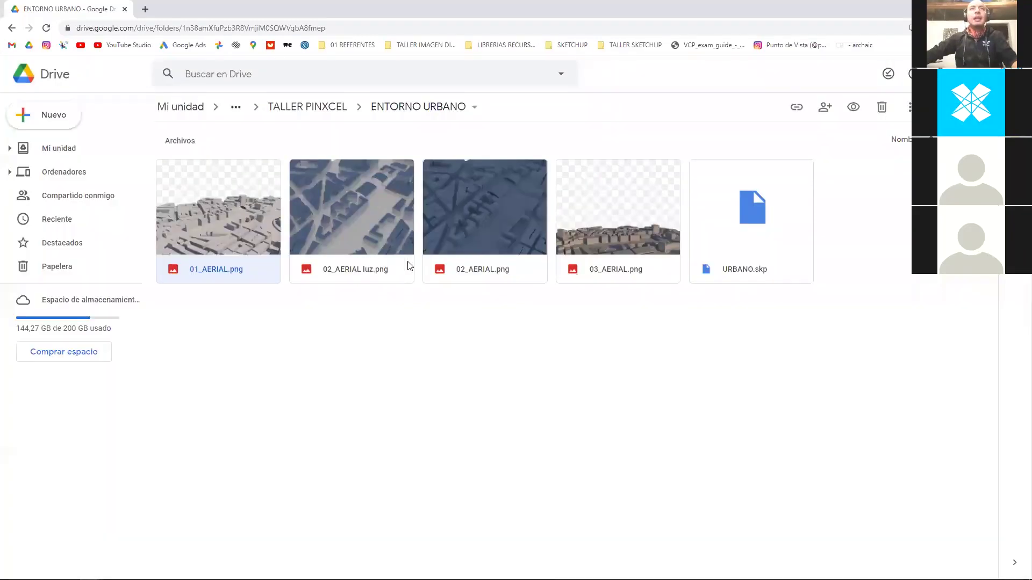
pyautogui.doubleClick(224, 213)
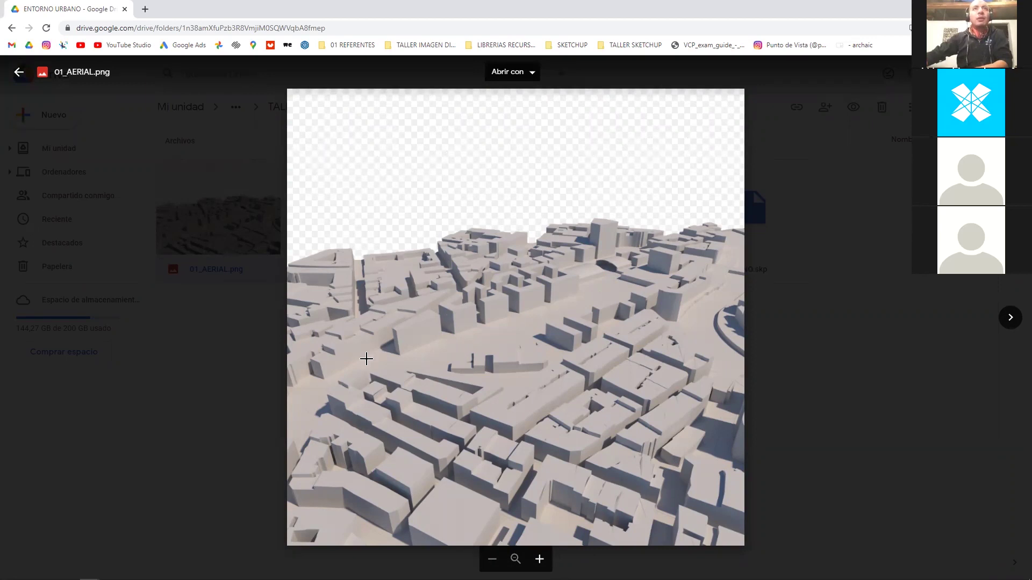
pyautogui.press('Right')
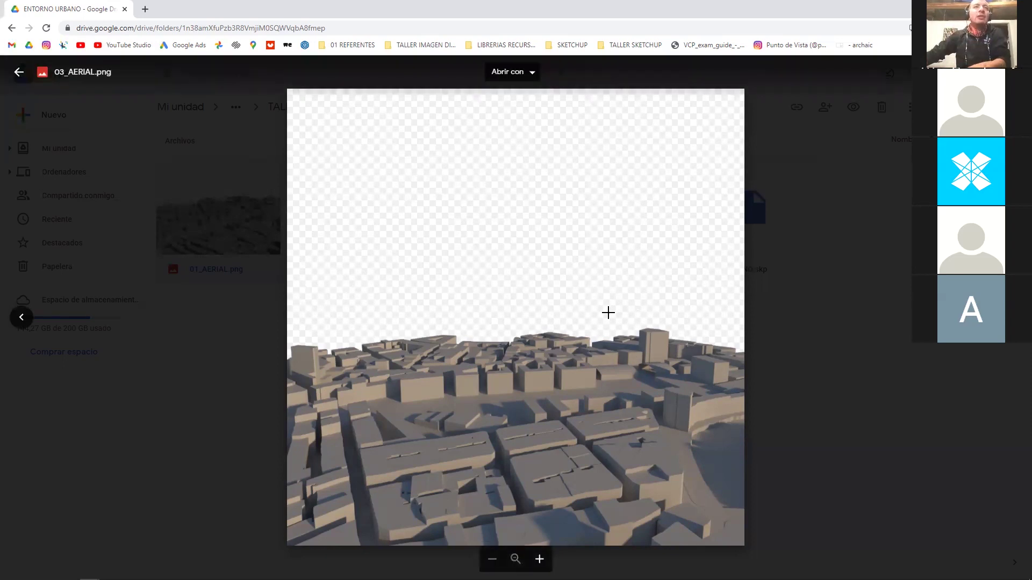
pyautogui.click(880, 408)
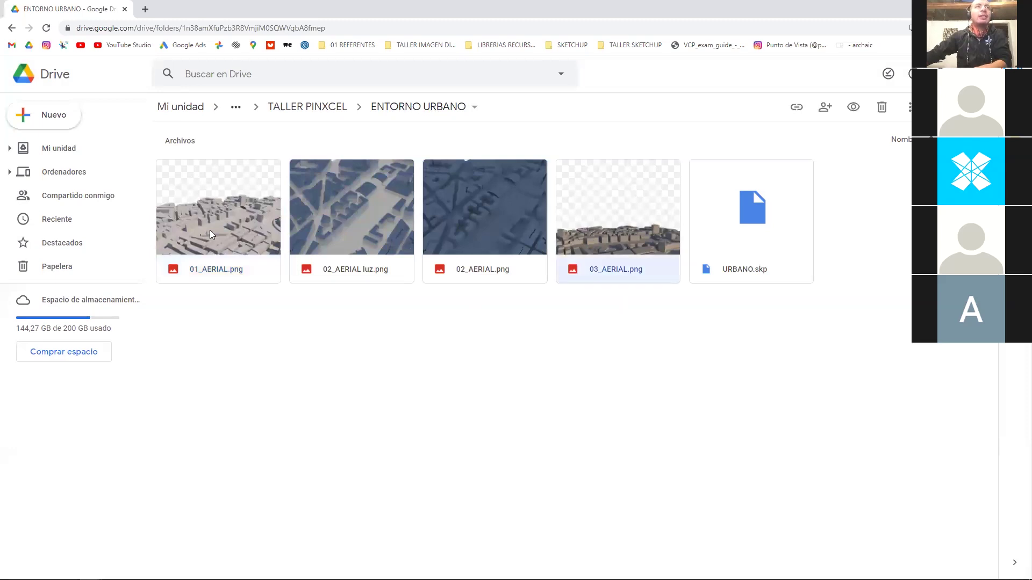
pyautogui.click(218, 215)
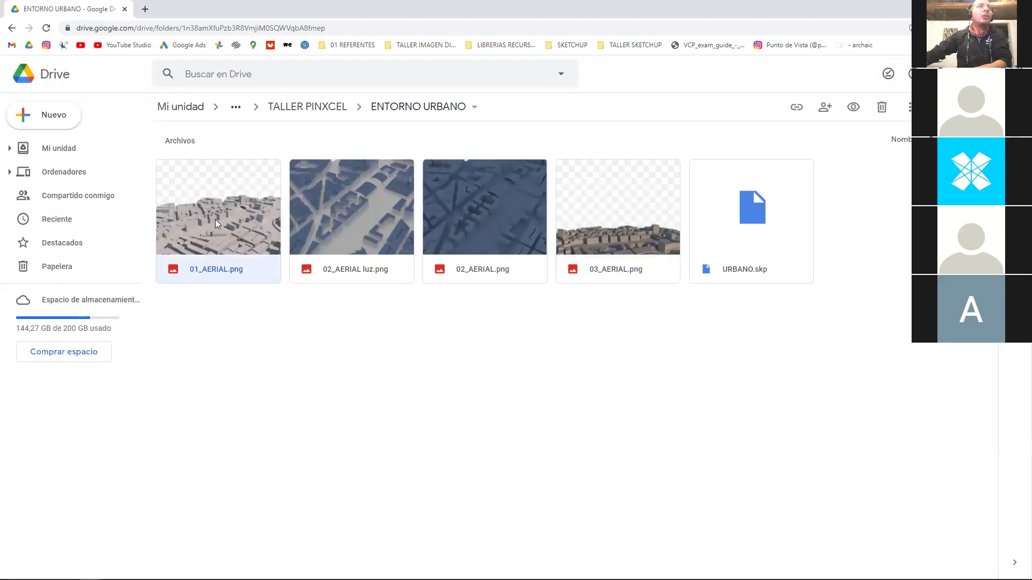
pyautogui.doubleClick(215, 220)
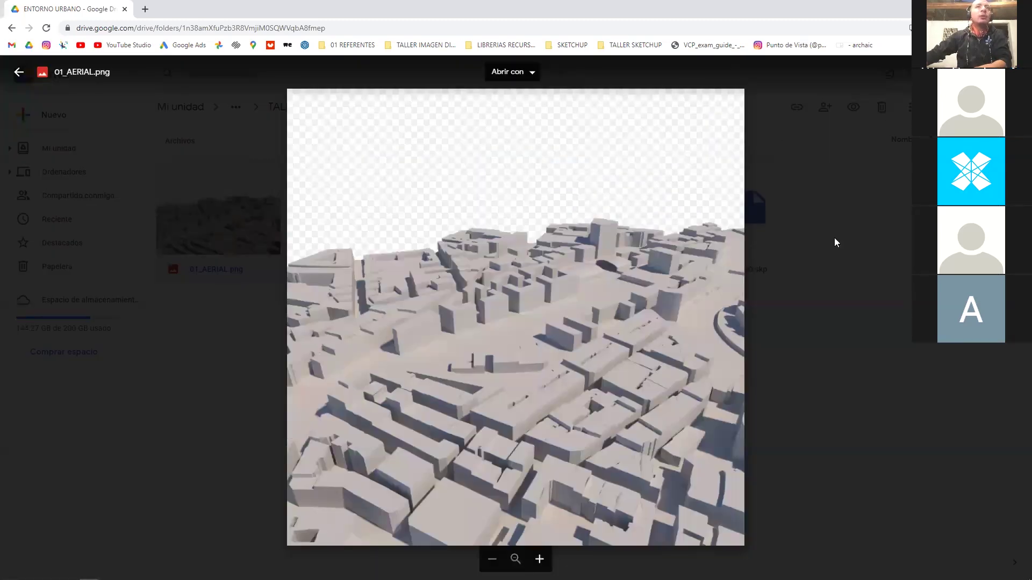
pyautogui.click(842, 265)
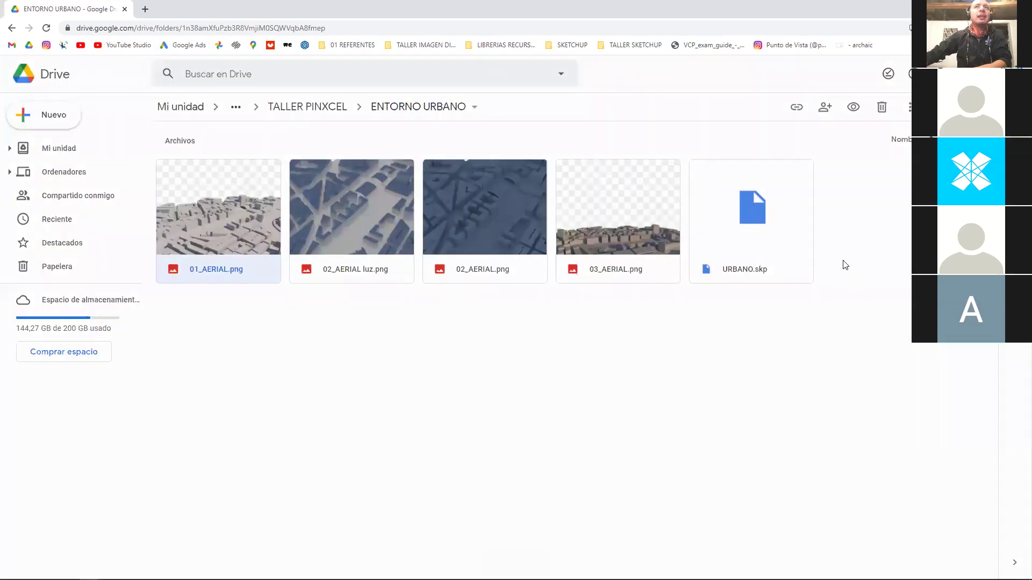
# Switch to Photoshop, place the 01_AERIAL image in the blank document and scale it to 1800 × 1800 px to fill the canvas
pyautogui.click(245, 382)
pyautogui.press('super+d')
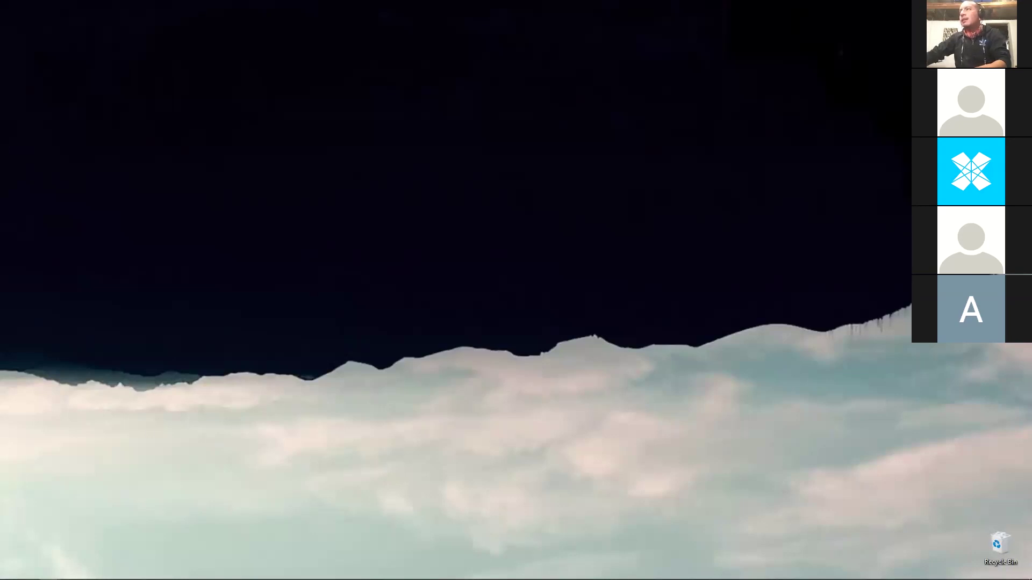
pyautogui.click(149, 572)
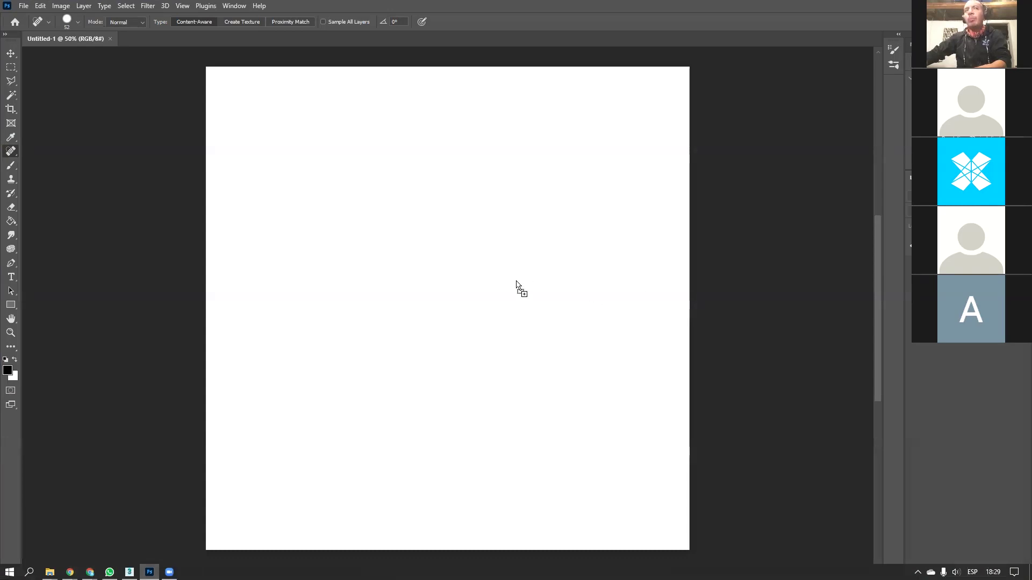
pyautogui.moveTo(513, 298); pyautogui.dragTo(460, 245)
pyautogui.moveTo(584, 443); pyautogui.dragTo(691, 550)
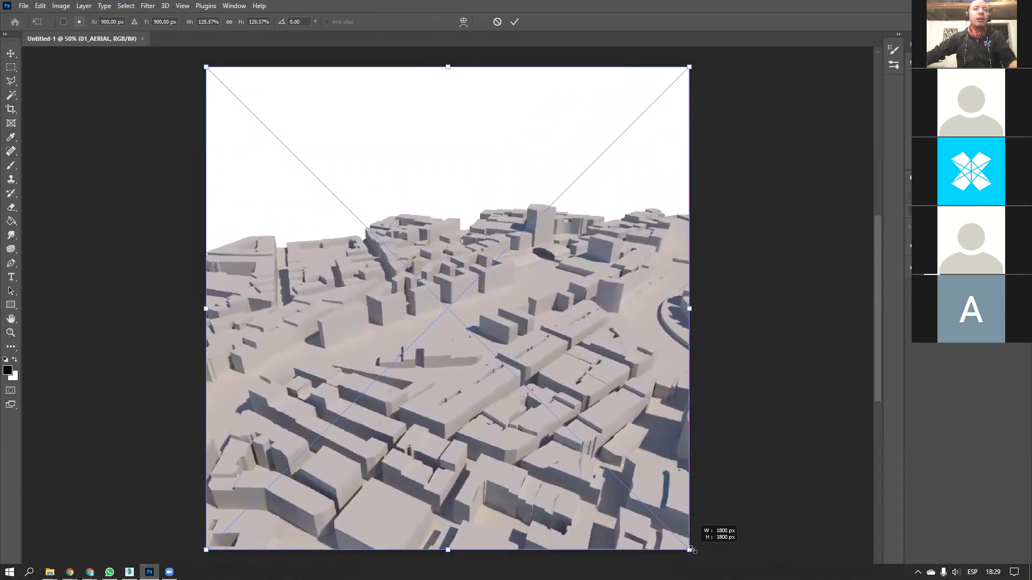
pyautogui.press('Return')
# Rasterize the placed 01_AERIAL layer
pyautogui.press('j')
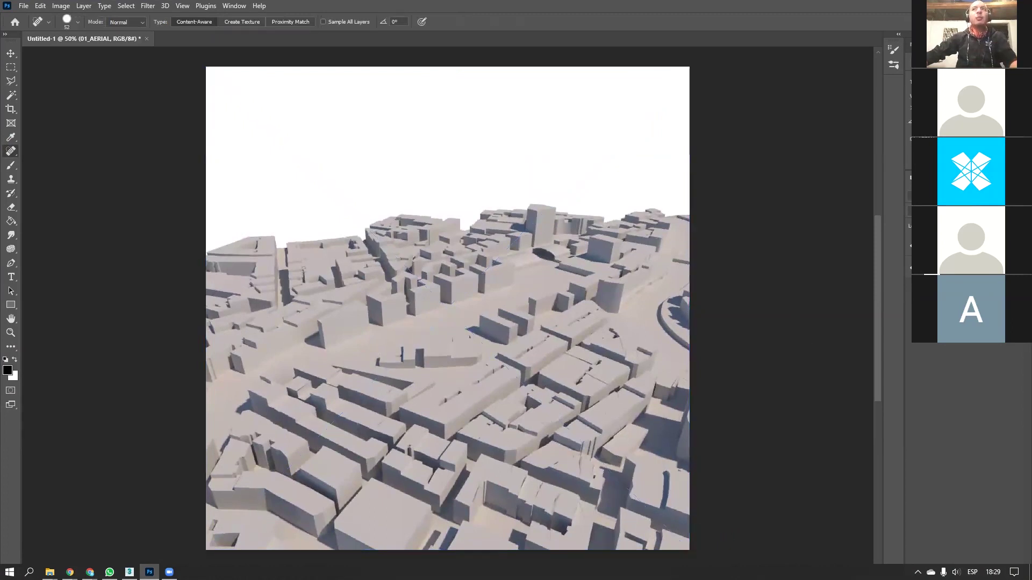
pyautogui.rightClick(970, 365)
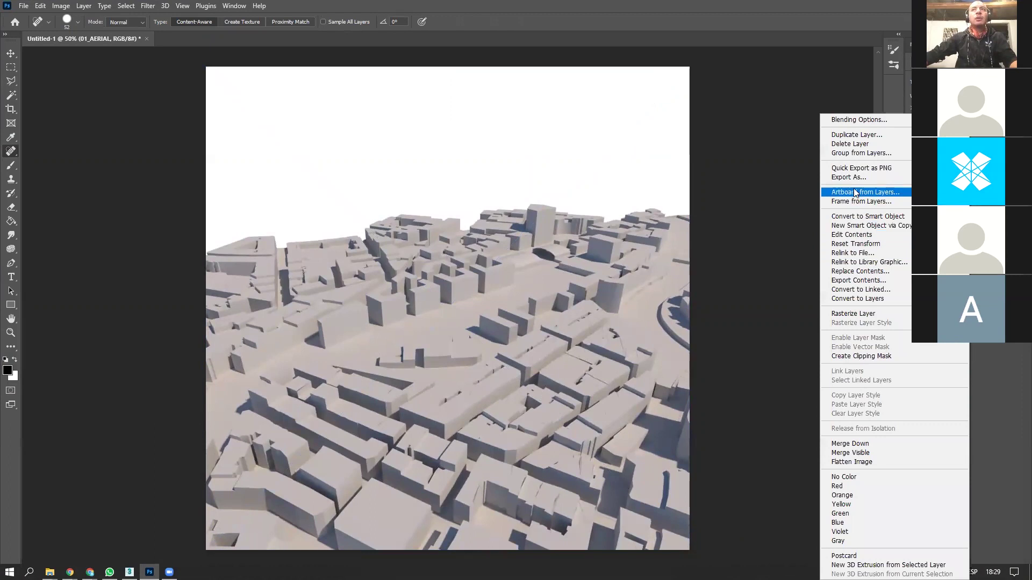
pyautogui.click(854, 313)
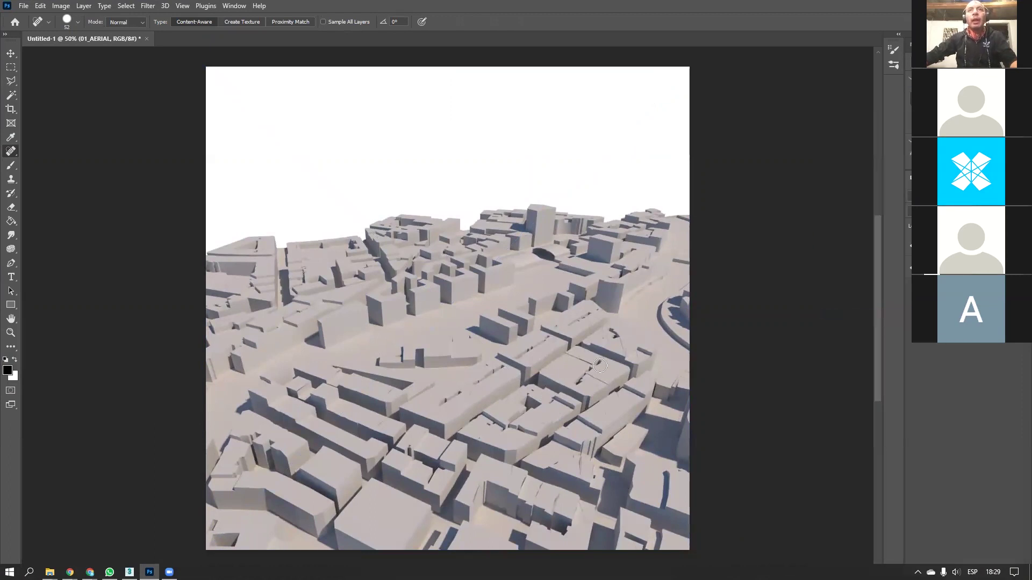
# Switch to the AEREA album in OneDrive in Chrome, look through its aerial references and open 01_LA Y.jpg
pyautogui.moveTo(70, 572)
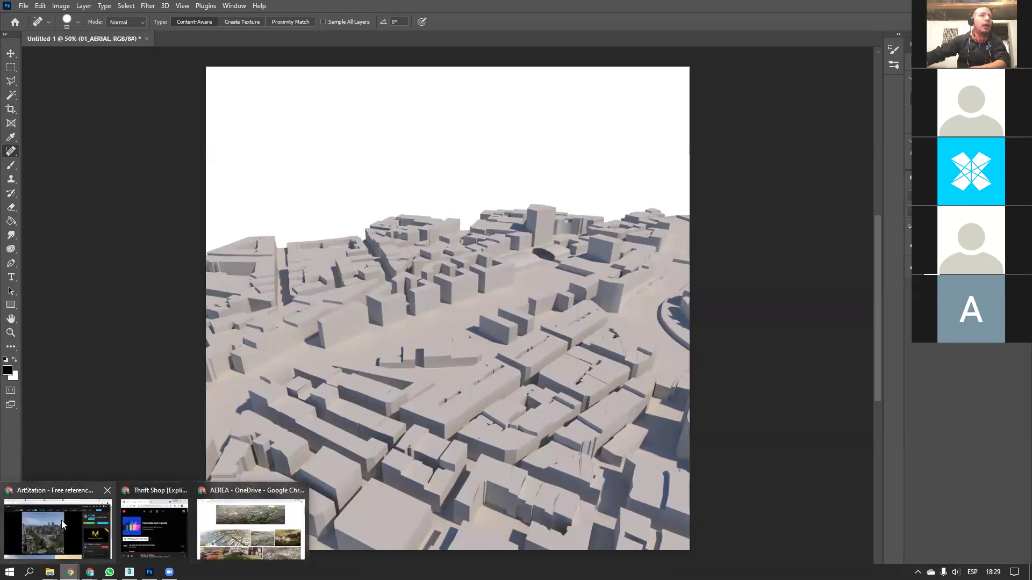
pyautogui.click(251, 527)
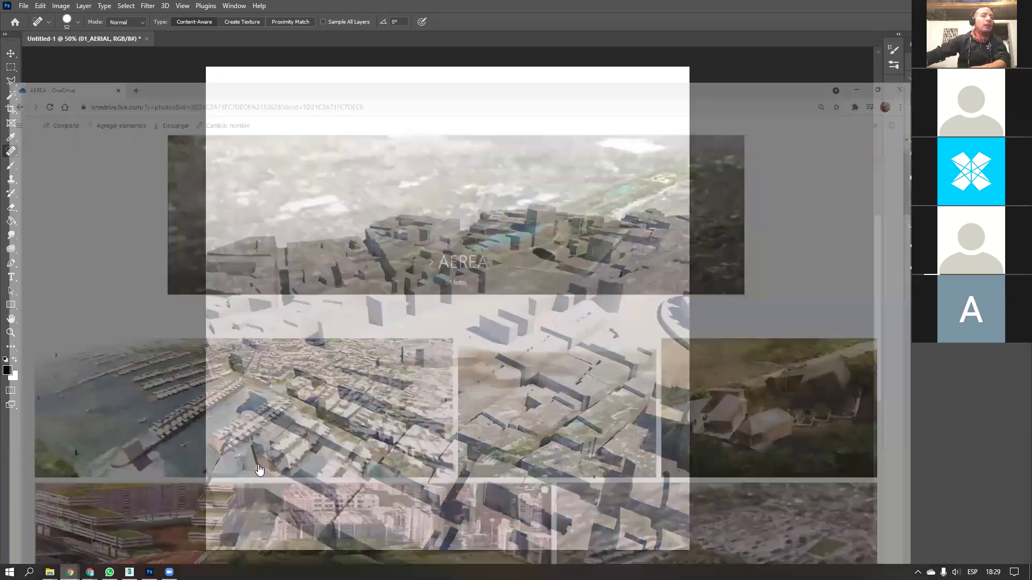
pyautogui.scroll(-6, 462, 381)
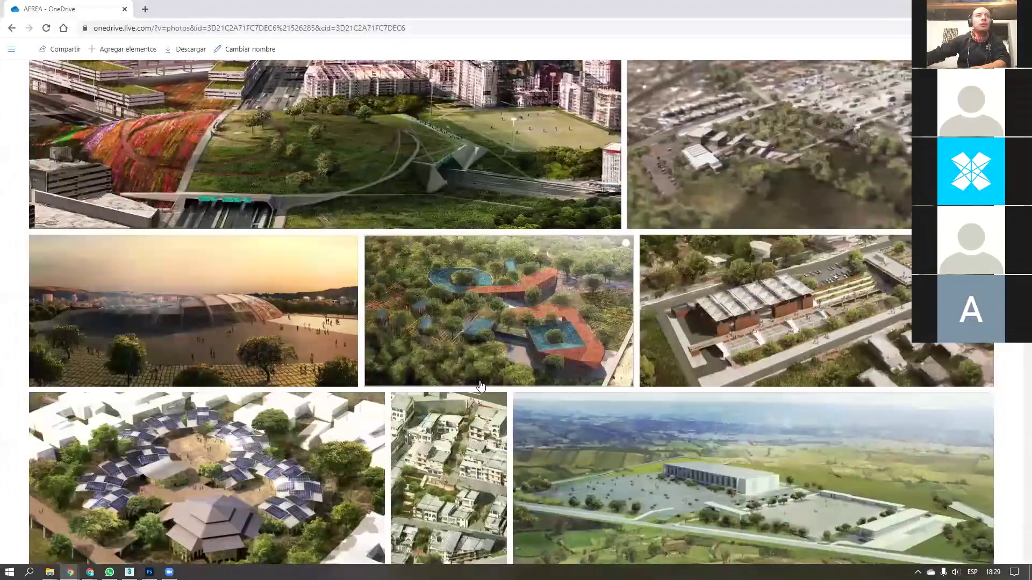
pyautogui.scroll(-6, 481, 383)
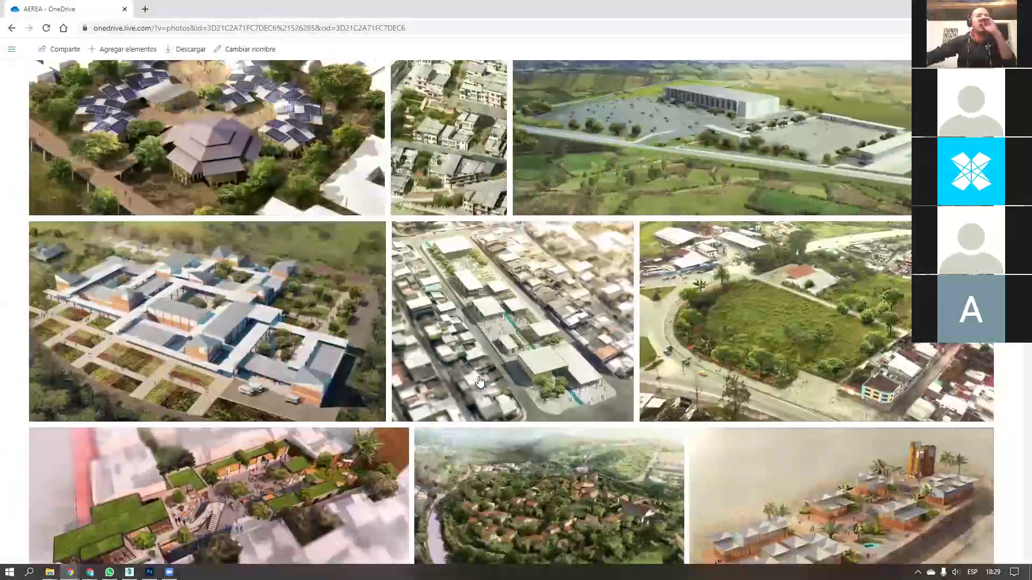
pyautogui.scroll(-10, 398, 372)
pyautogui.scroll(-3, 397, 372)
pyautogui.click(178, 218)
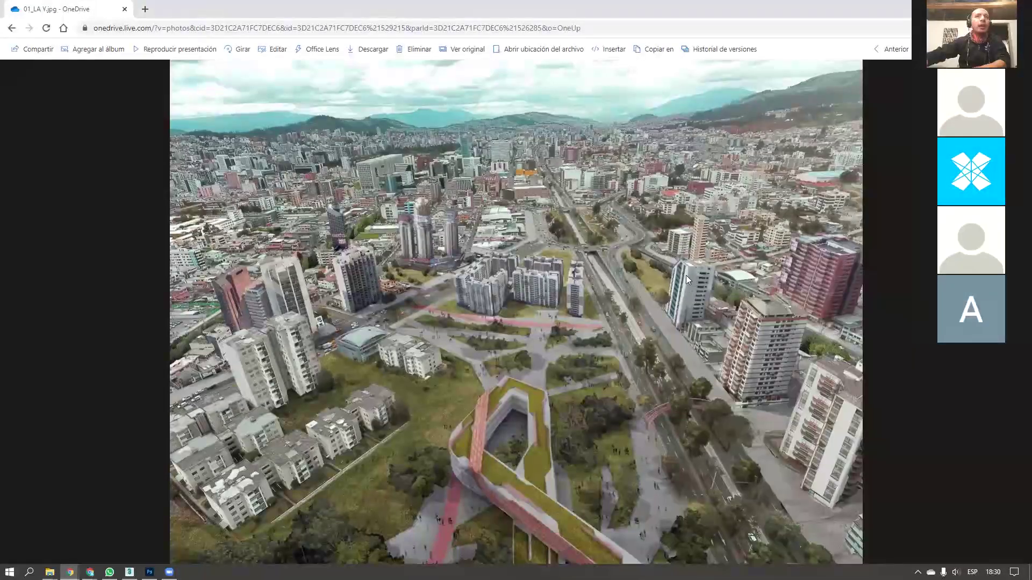
# Examine the towers, avenue and surrounding blocks of 01_LA Y.jpg up close
pyautogui.scroll(3, 692, 303)
pyautogui.moveTo(692, 303); pyautogui.dragTo(604, 334)
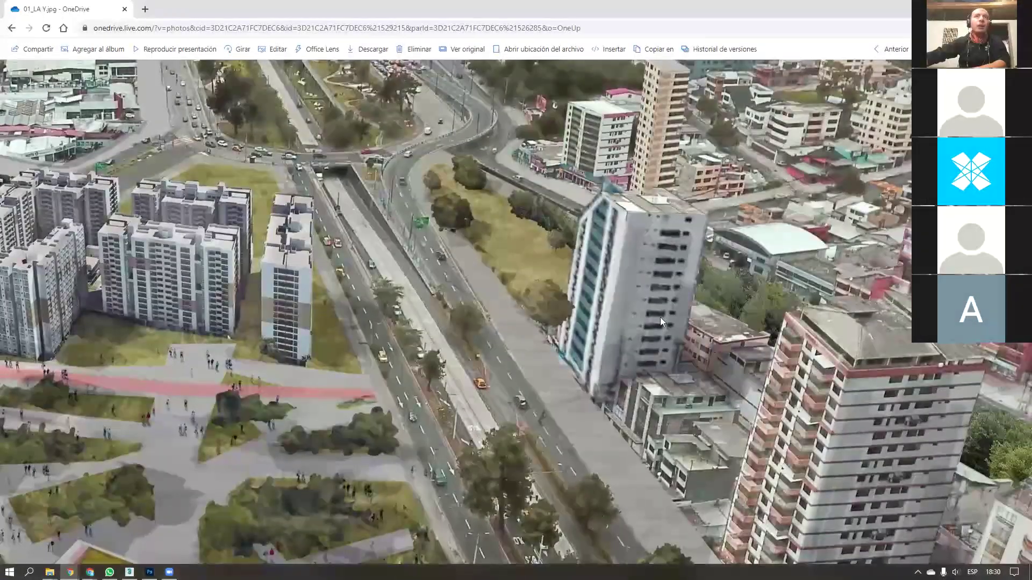
pyautogui.moveTo(710, 373); pyautogui.dragTo(606, 426)
pyautogui.moveTo(559, 152); pyautogui.dragTo(552, 208)
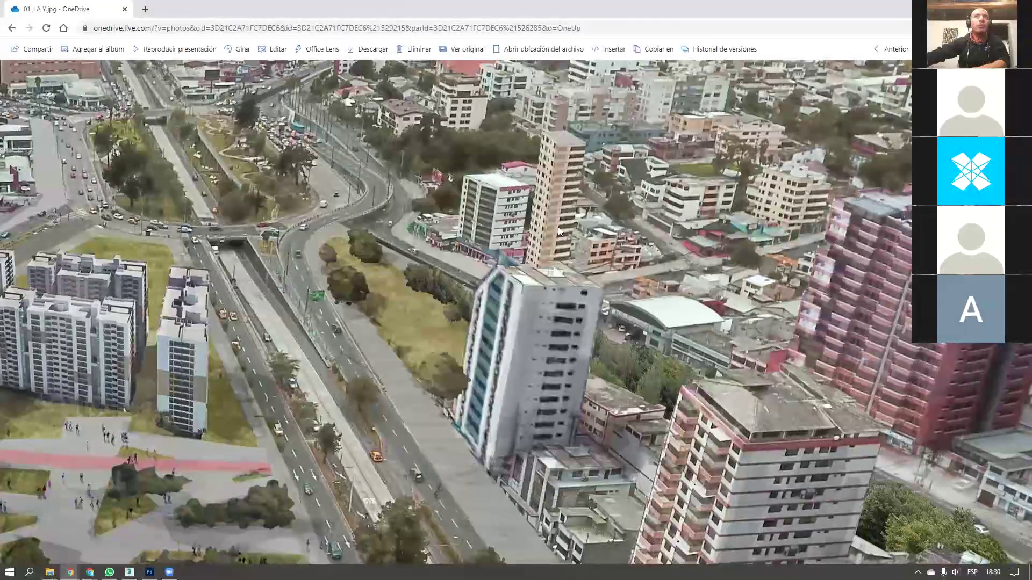
pyautogui.moveTo(720, 315); pyautogui.dragTo(468, 285)
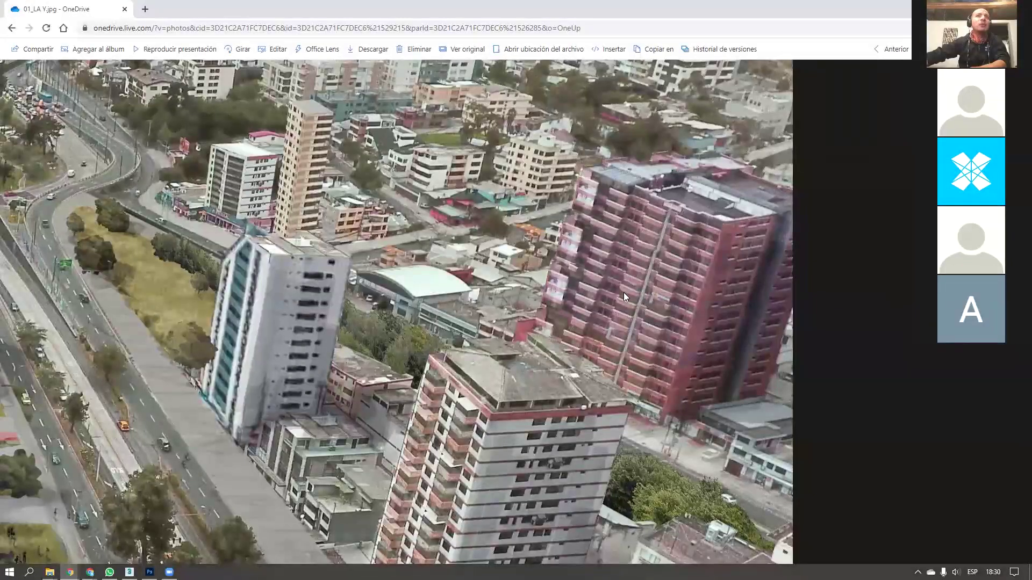
# Examine the curved footbridge, the central building and its park in 01_LA Y.jpg, and review the overall composition
pyautogui.scroll(-5, 627, 323)
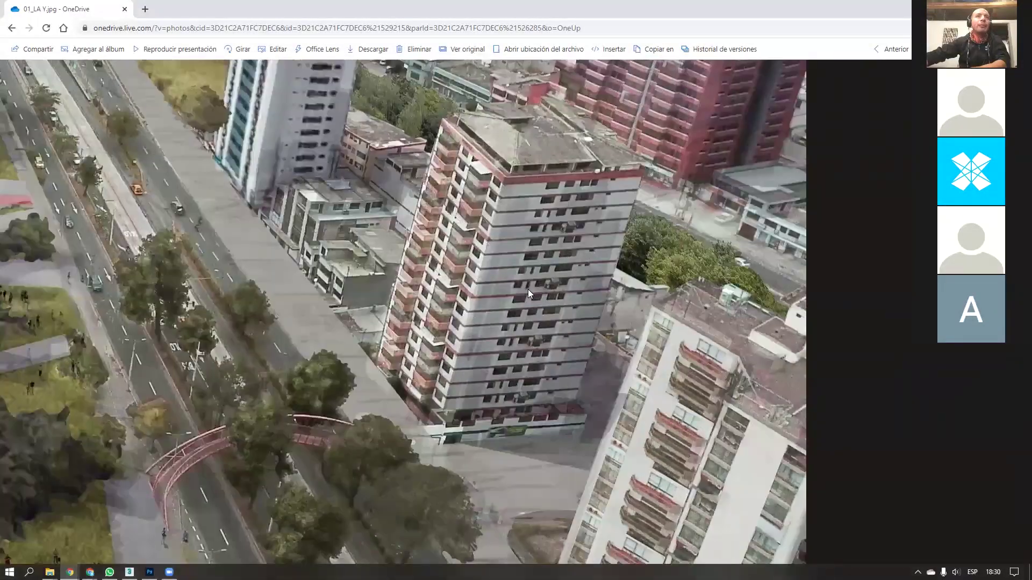
pyautogui.moveTo(484, 293); pyautogui.dragTo(448, 176)
pyautogui.moveTo(412, 470); pyautogui.dragTo(375, 338)
pyautogui.scroll(-5, 375, 338)
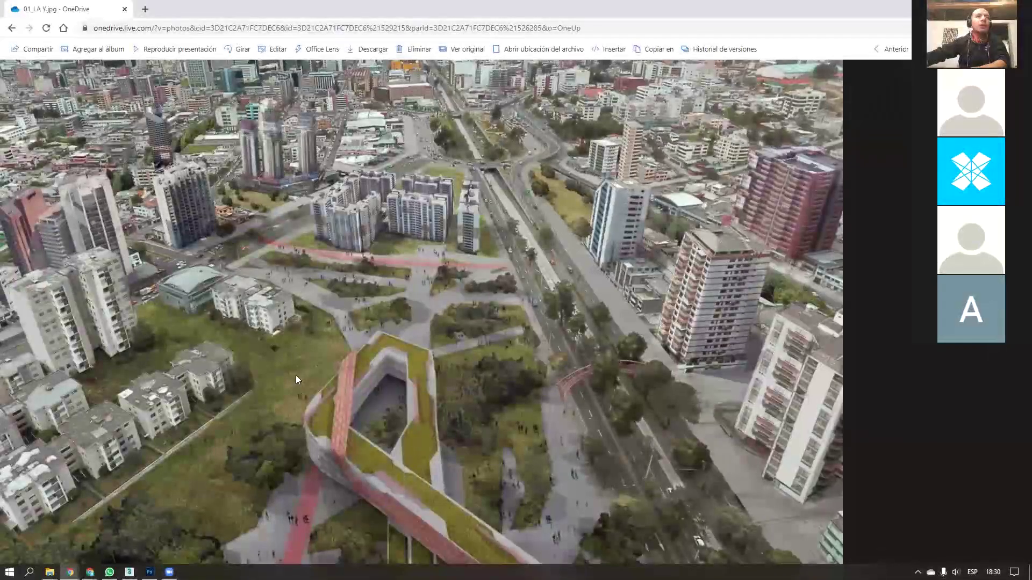
pyautogui.scroll(3, 306, 398)
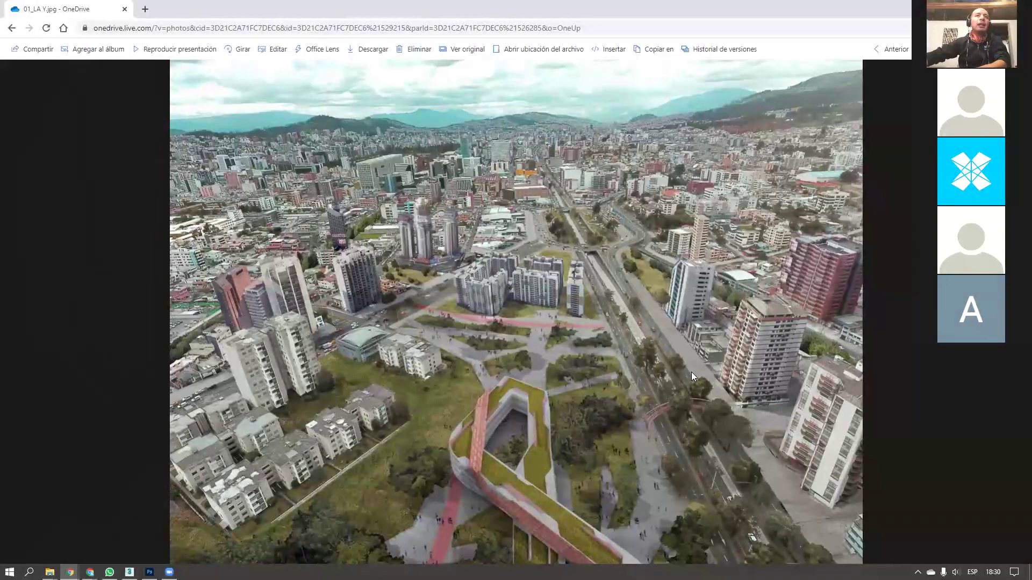
# View the next reference, 04_AEREA.jpg, examine its towers and tree-lined avenue up close, and return to the album
pyautogui.press('Right')
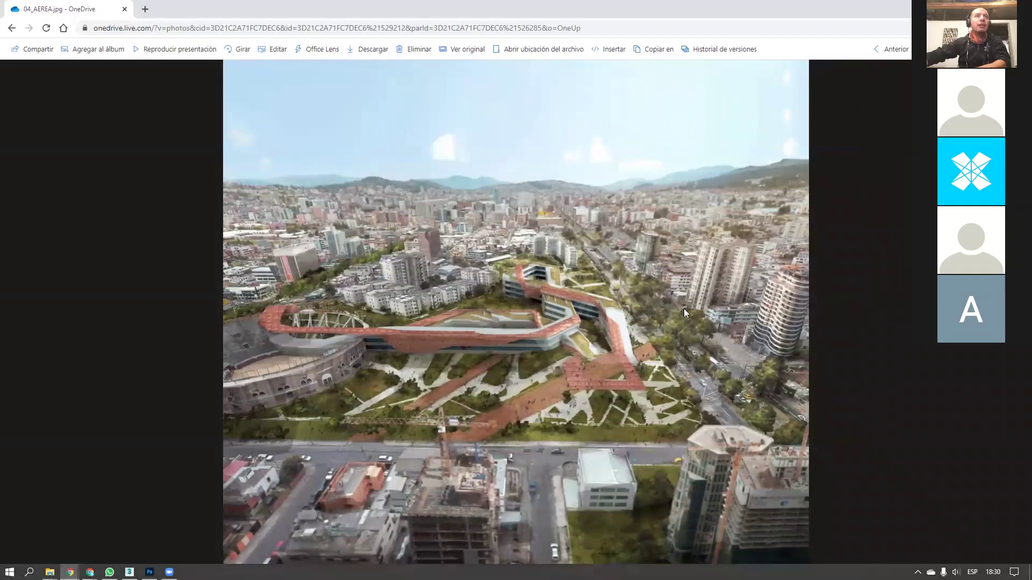
pyautogui.scroll(3, 717, 336)
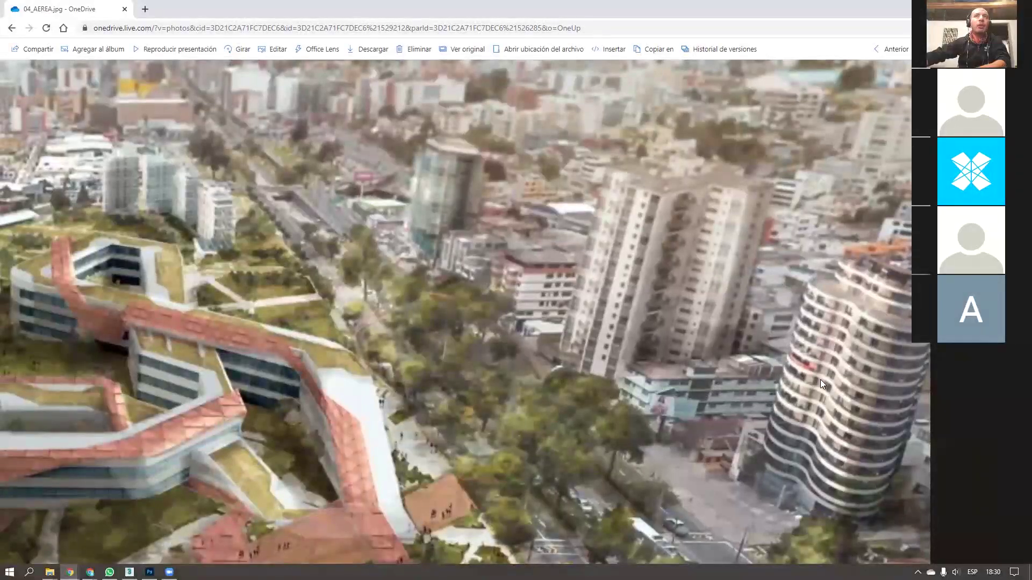
pyautogui.scroll(-2, 661, 339)
pyautogui.scroll(-5, 538, 304)
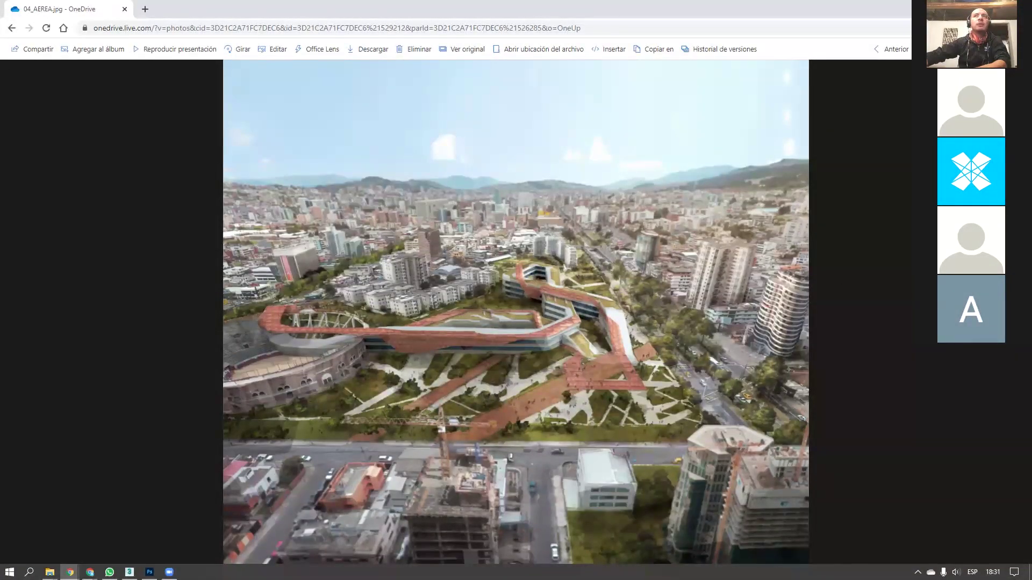
pyautogui.press('Escape')
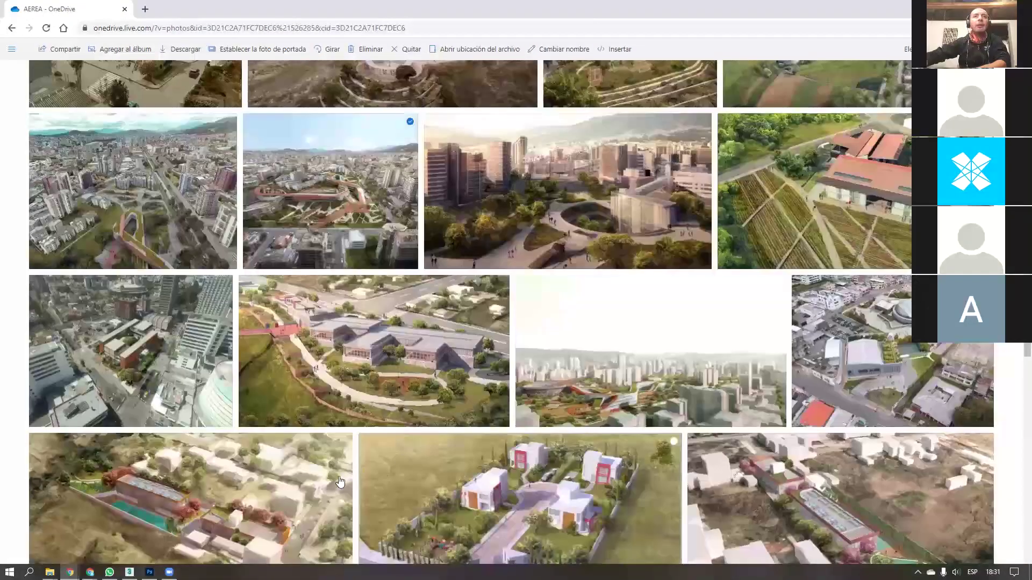
# View the 01_AEREA.jpg reference of the orange-sided building among city streets, zoomed out to full frame, and return to the album
pyautogui.click(180, 362)
pyautogui.scroll(-4, 522, 349)
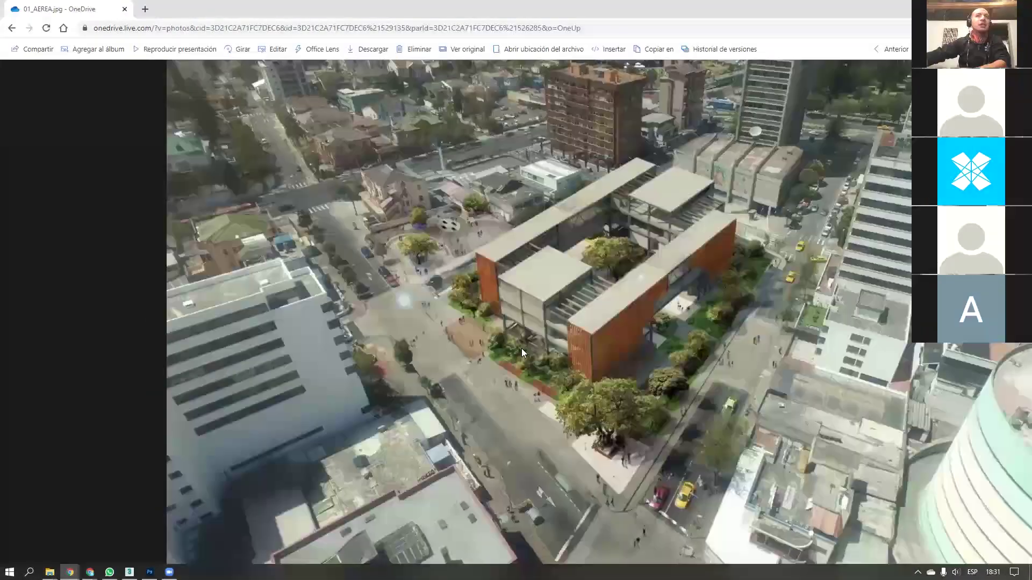
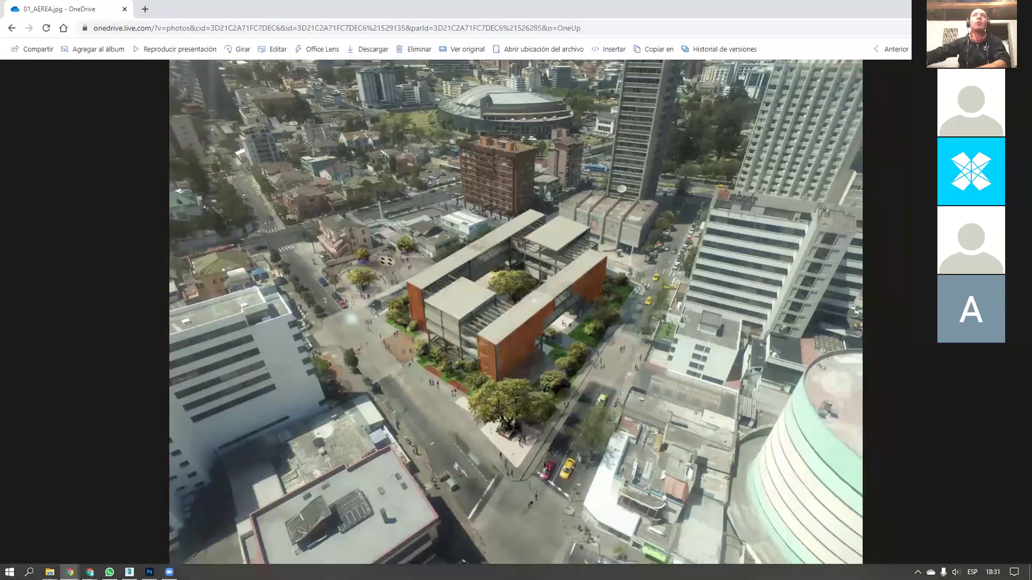
pyautogui.press('Escape')
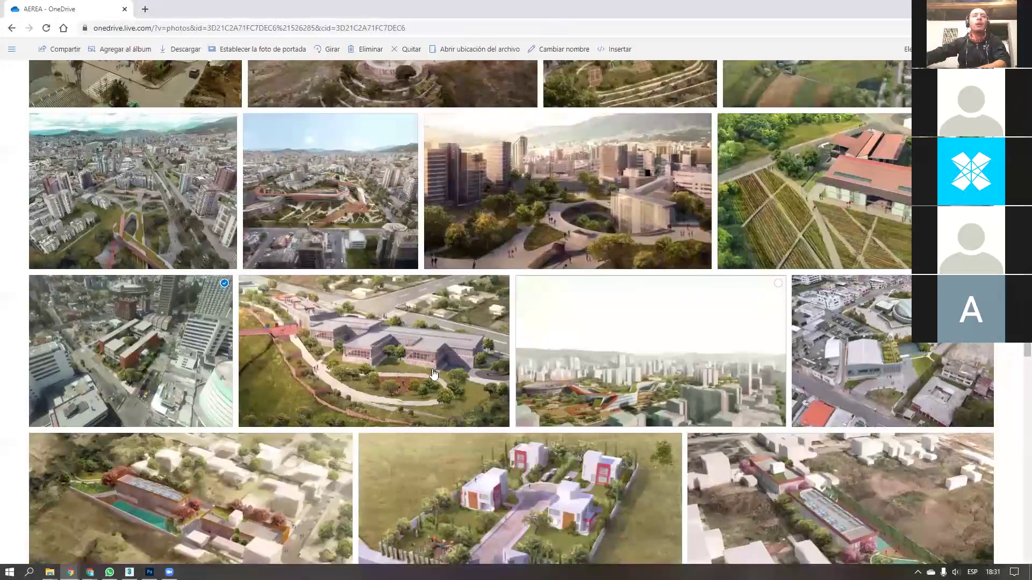
# Look through the aerial references of the AEREA album down to its last rows and back up toward the earlier ones
pyautogui.scroll(-6, 497, 389)
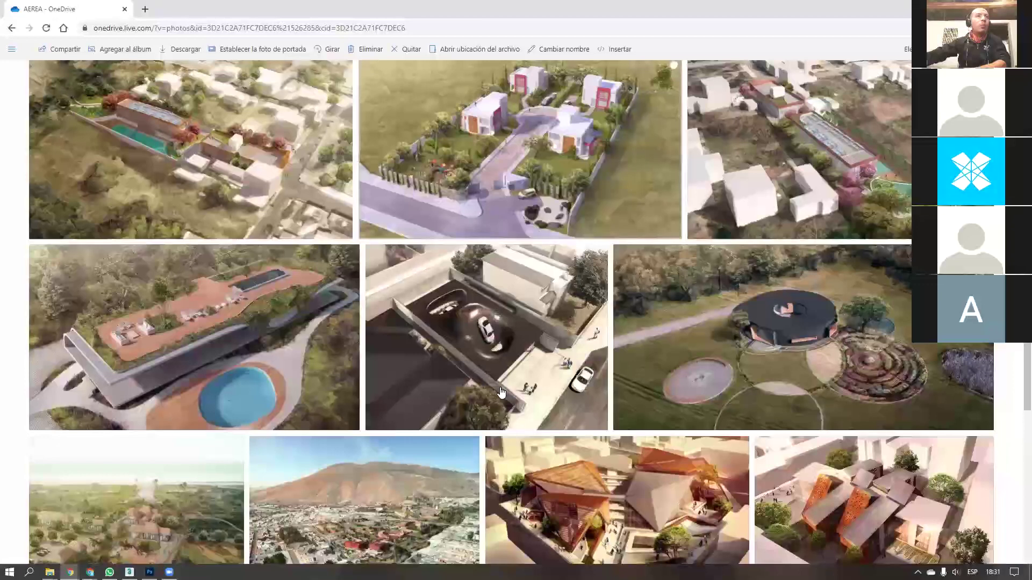
pyautogui.scroll(-4, 500, 392)
pyautogui.scroll(-2, 484, 414)
pyautogui.scroll(-3, 647, 405)
pyautogui.scroll(-3, 537, 397)
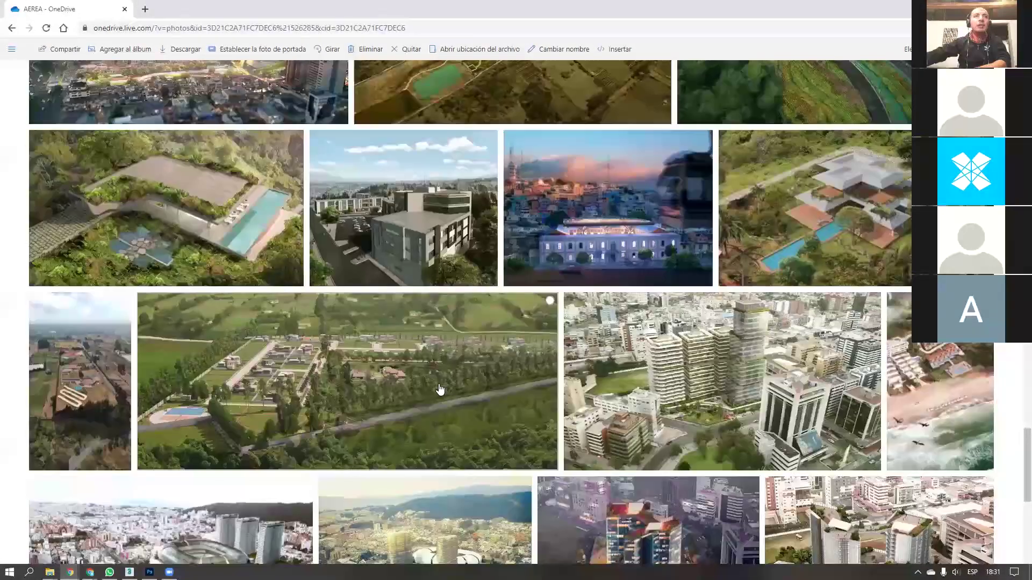
pyautogui.scroll(-5, 430, 398)
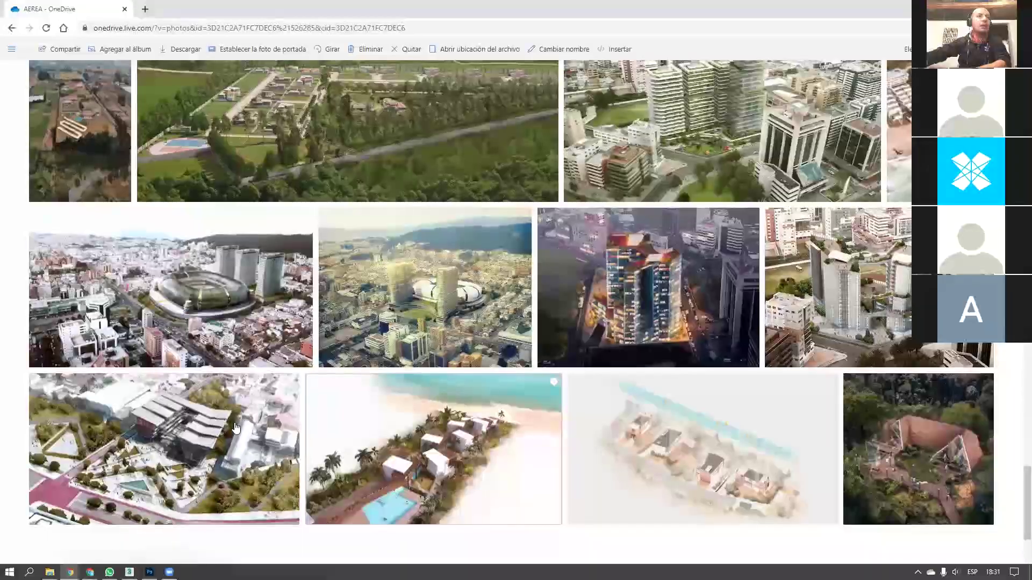
pyautogui.scroll(10, 559, 414)
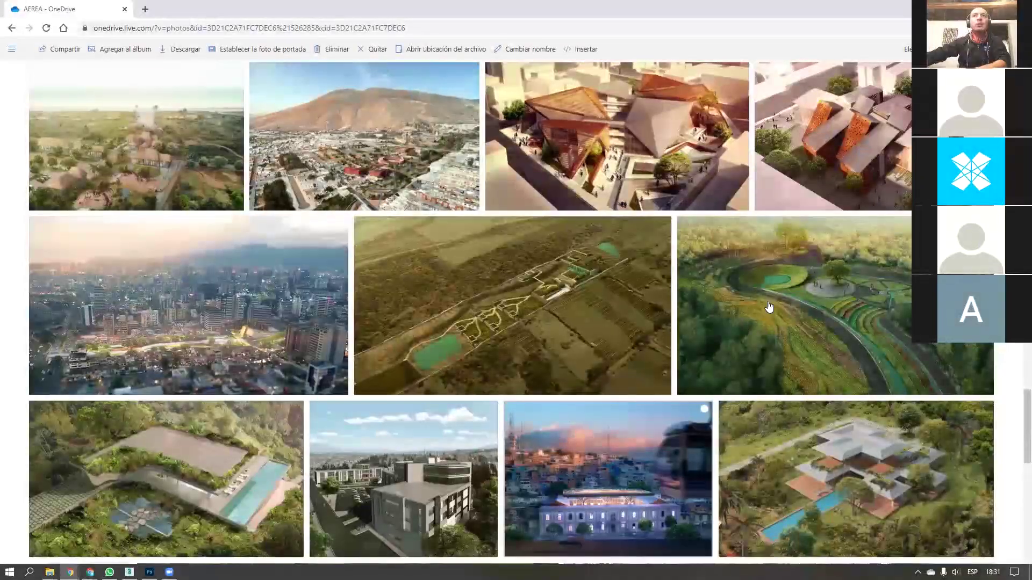
pyautogui.scroll(9, 768, 306)
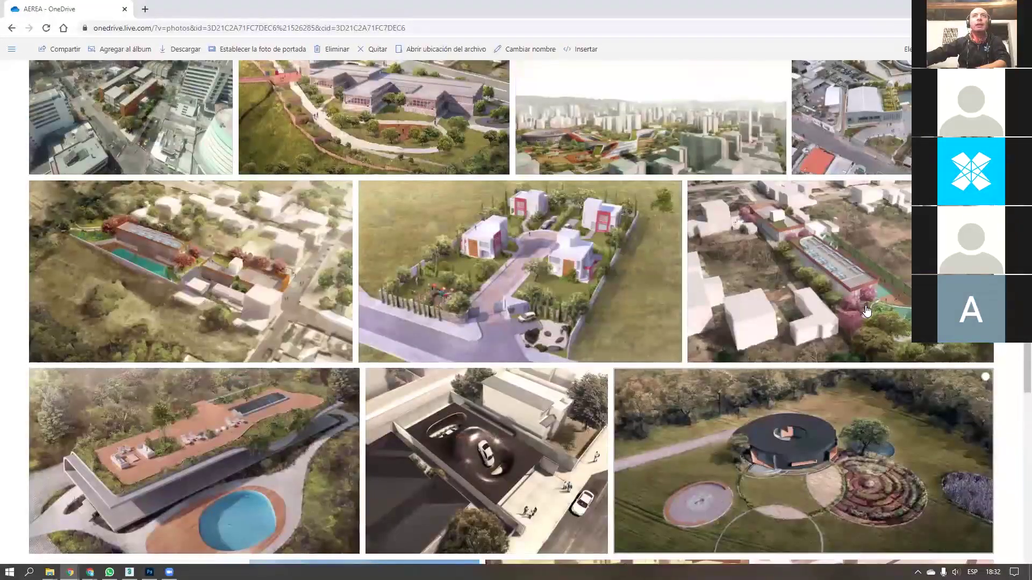
pyautogui.scroll(12, 862, 317)
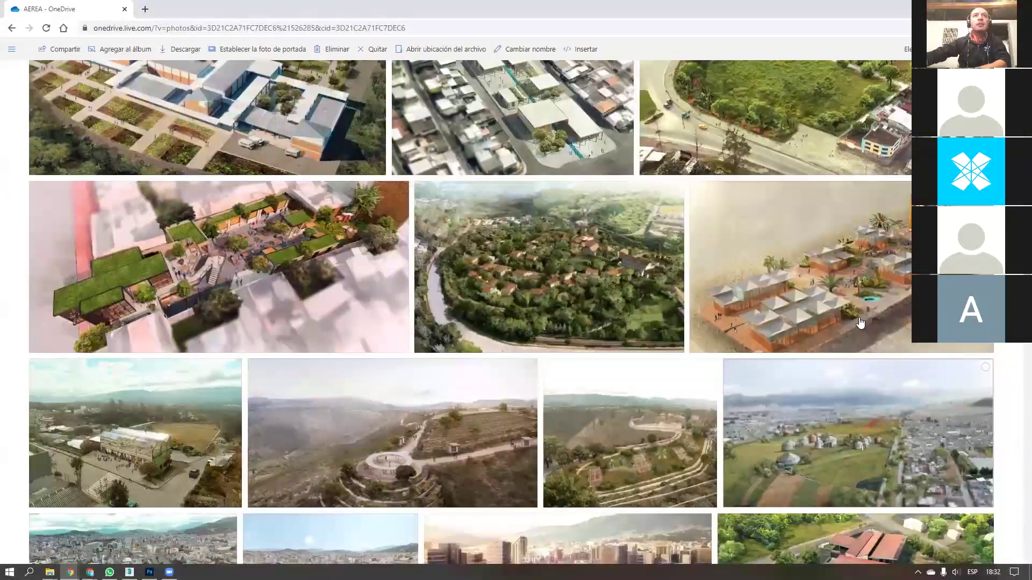
pyautogui.scroll(10, 860, 321)
pyautogui.scroll(7, 854, 333)
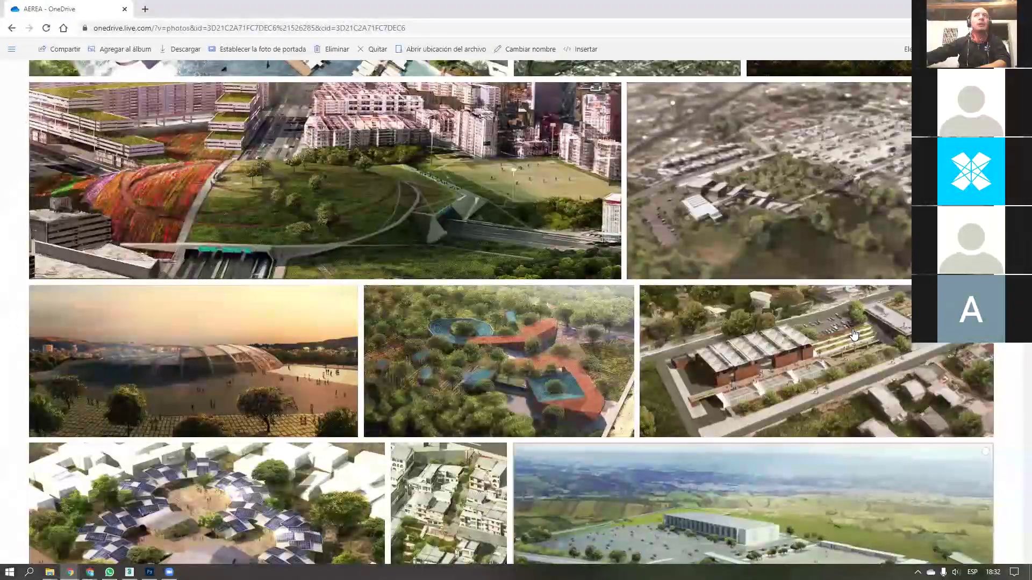
# View the 01_AEREA.jpg reference with the blurred town background and wooded campus, and return to the album
pyautogui.scroll(3, 854, 334)
pyautogui.click(766, 338)
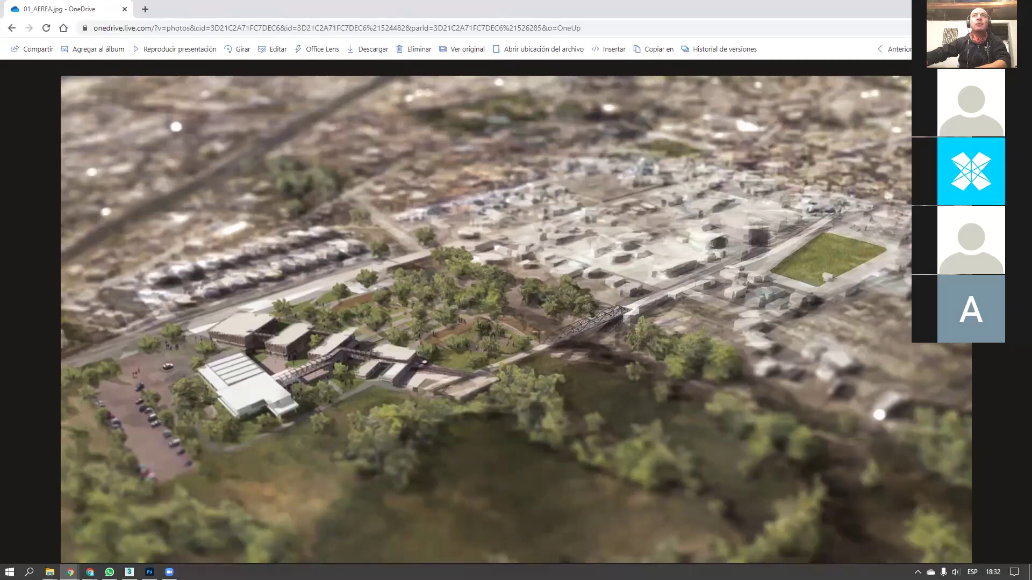
pyautogui.press('Escape')
# Find the 07_AXO ARQ.jpg reference with pale city blocks around the project, view it, and return to the album
pyautogui.scroll(-5, 870, 359)
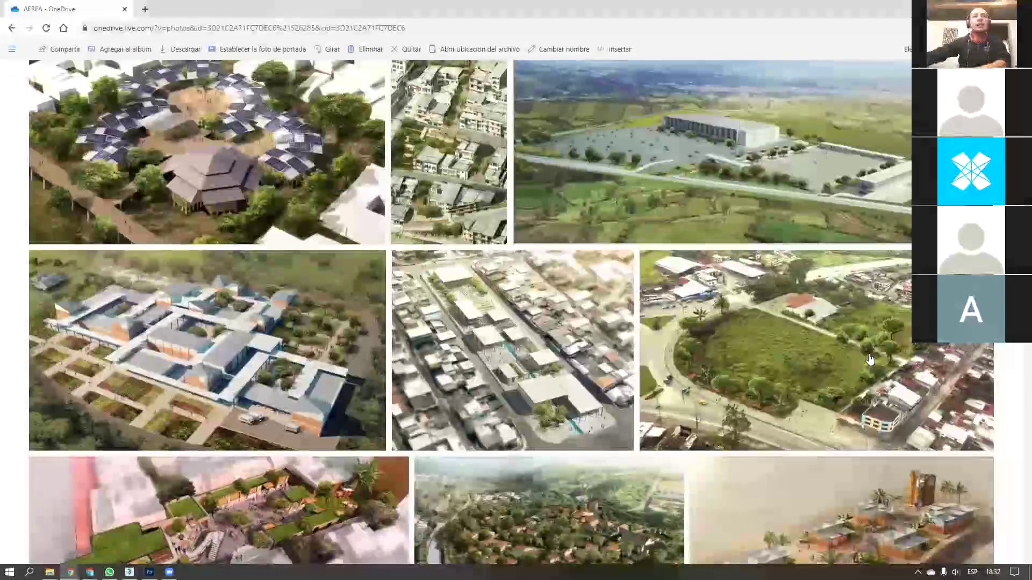
pyautogui.scroll(-4, 715, 359)
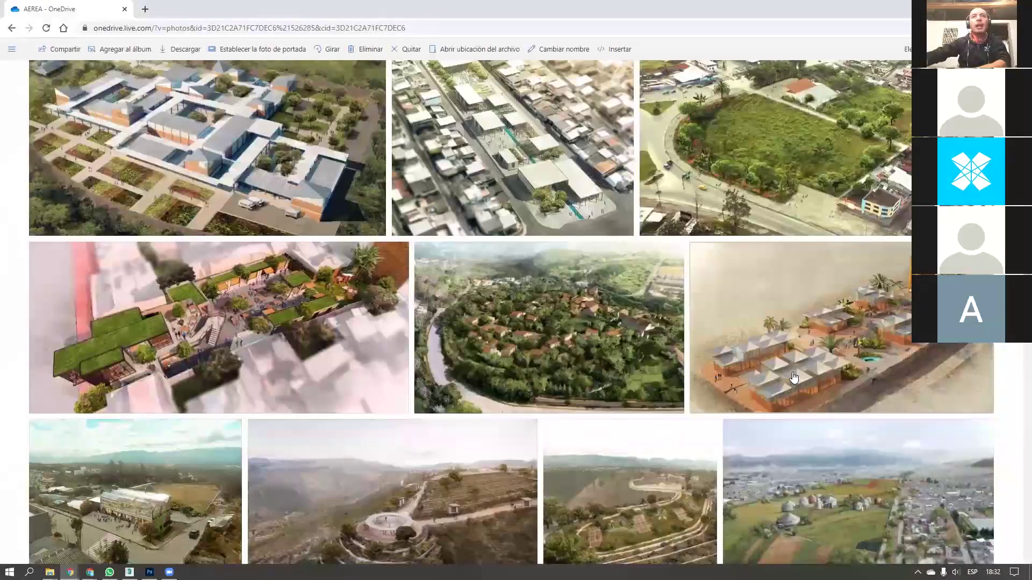
pyautogui.scroll(-4, 792, 344)
pyautogui.scroll(-1, 822, 407)
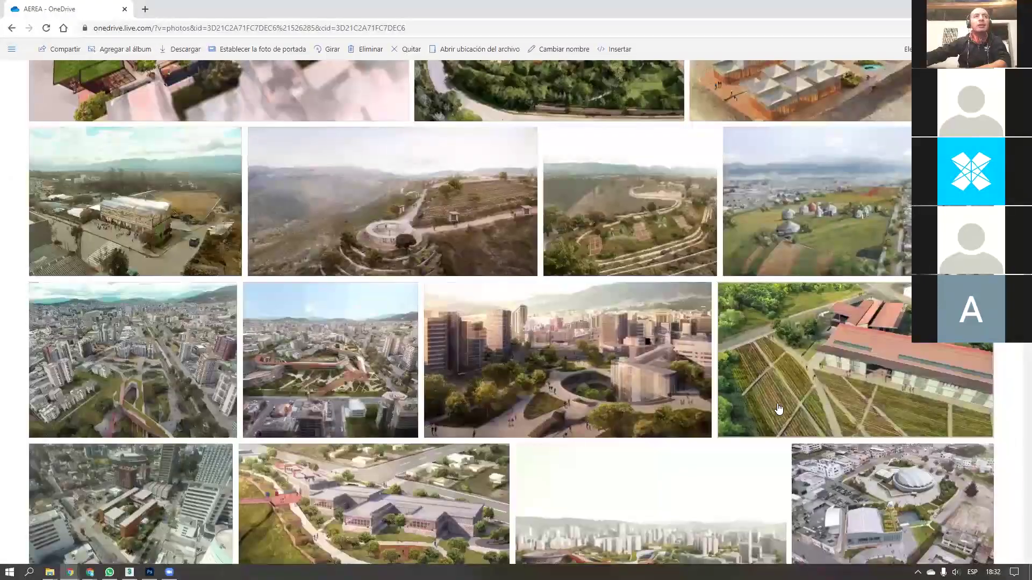
pyautogui.scroll(-3, 778, 408)
pyautogui.scroll(-2, 698, 311)
pyautogui.click(698, 309)
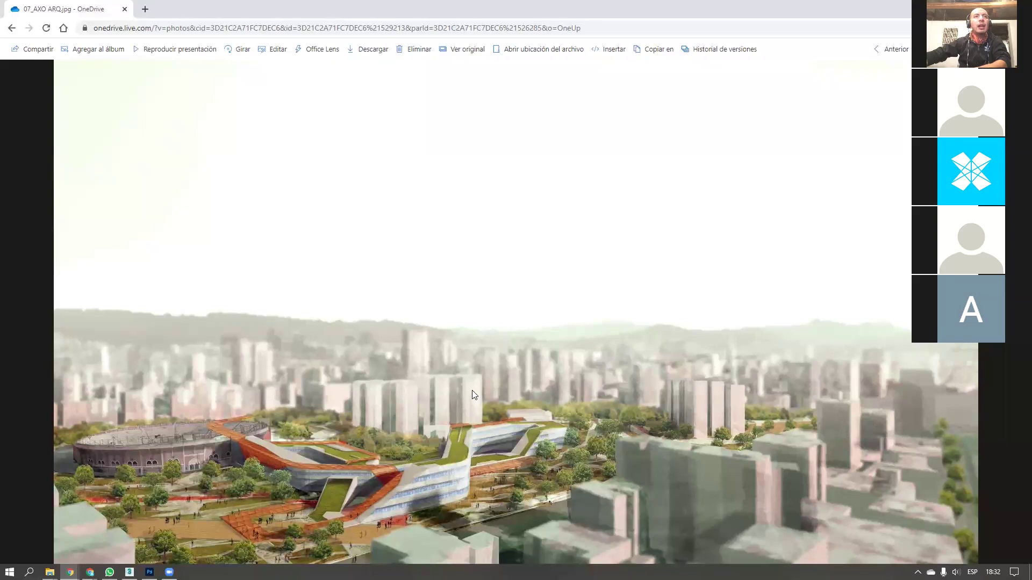
pyautogui.press('Escape')
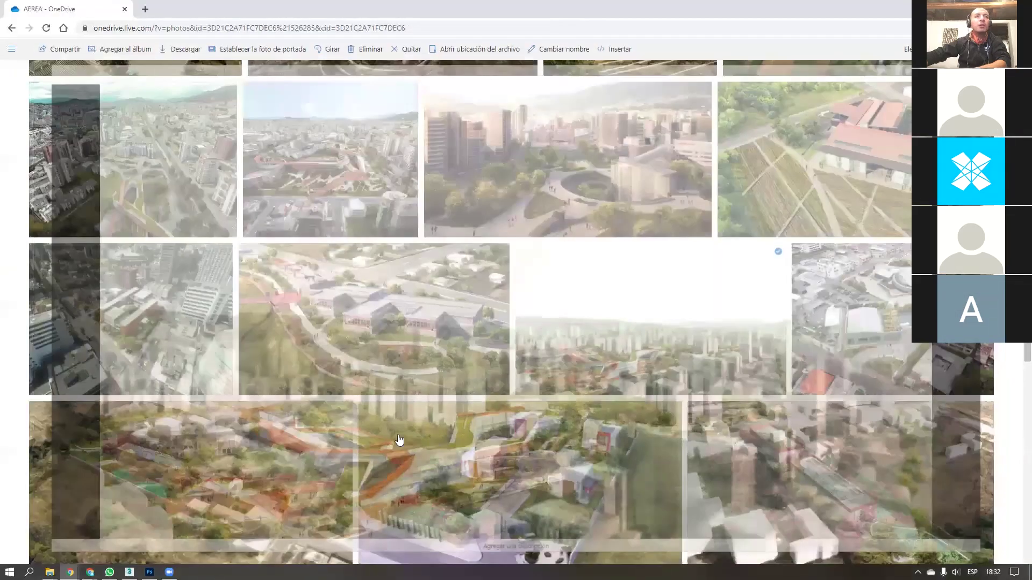
# View the two references with plain white neighbouring volumes and long pools, 01_AEREA.jpg and 02_AEREA.jpg, closing each one
pyautogui.scroll(-3, 224, 365)
pyautogui.click(224, 365)
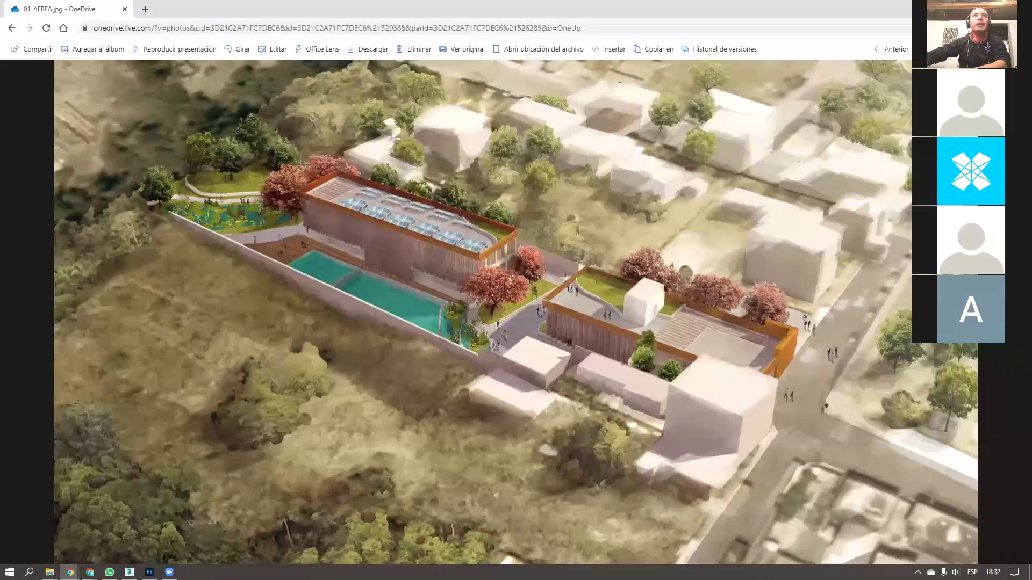
pyautogui.press('Escape')
pyautogui.scroll(-3, 795, 166)
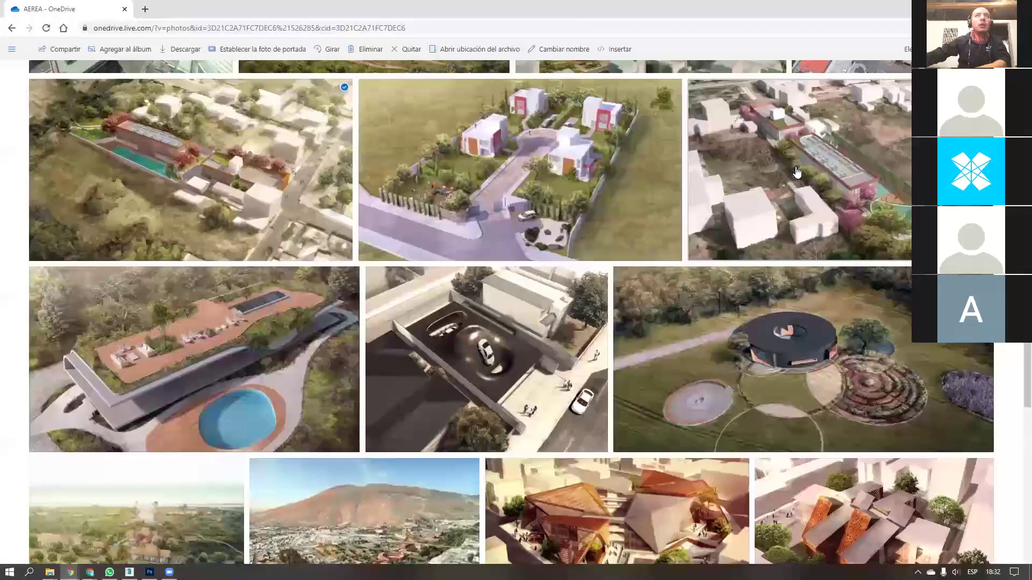
pyautogui.click(795, 166)
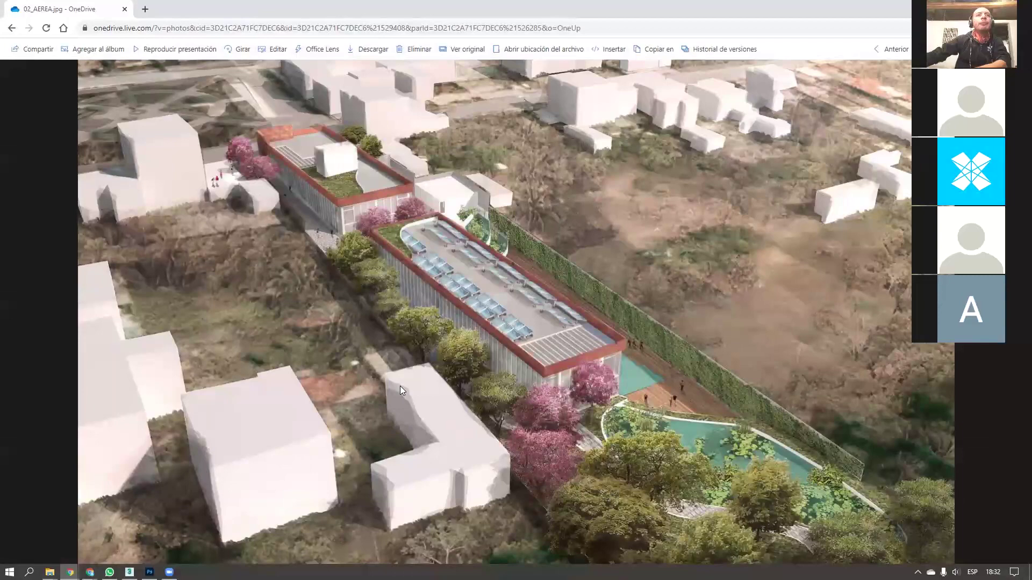
pyautogui.press('Escape')
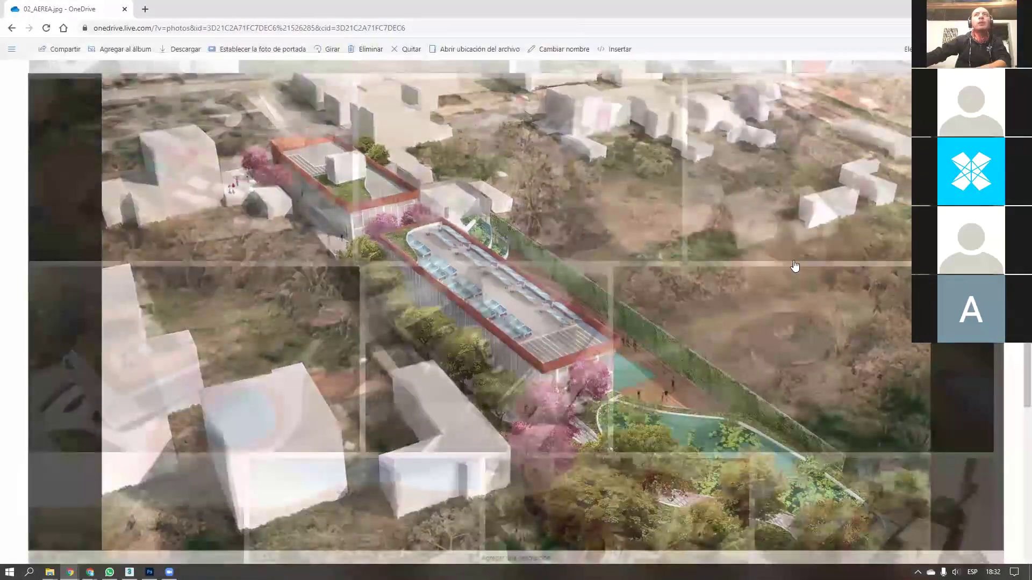
# View the 01_AEREA.png reference of the faceted buildings with orange slatted roofs, and return to the album
pyautogui.scroll(-2, 583, 370)
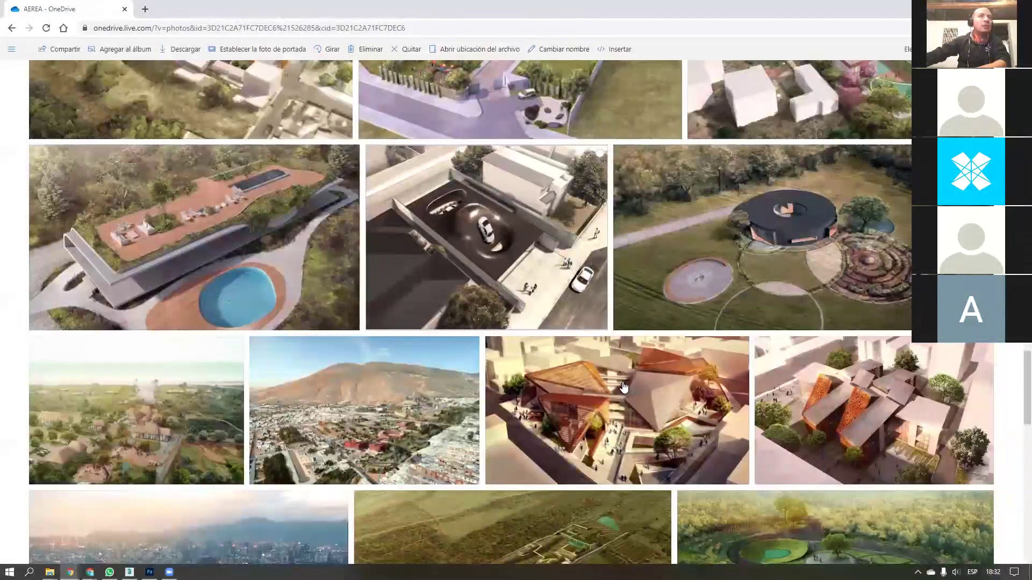
pyautogui.scroll(-1, 780, 393)
pyautogui.click(565, 360)
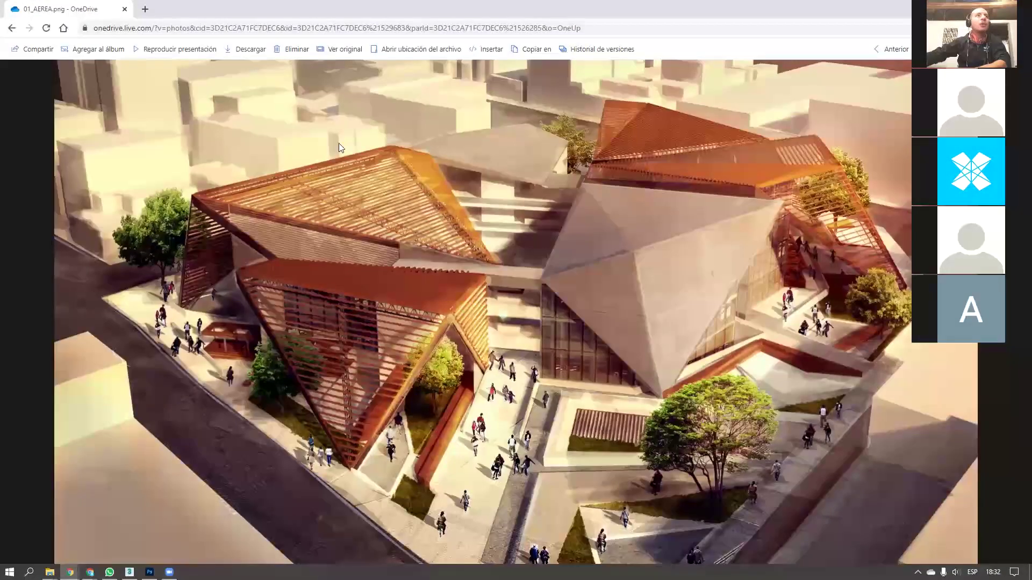
pyautogui.press('Escape')
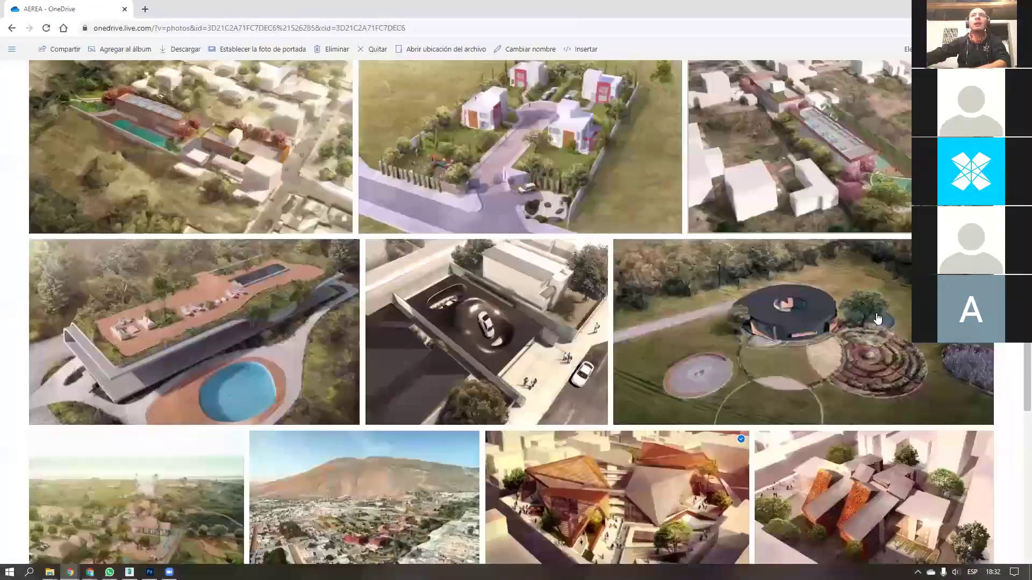
# Look through the neighbouring references and open 01_AEREA_JPG.jpg, the green-roofed project surrounded by blurred white blocks
pyautogui.scroll(-3, 884, 337)
pyautogui.scroll(-3, 884, 337)
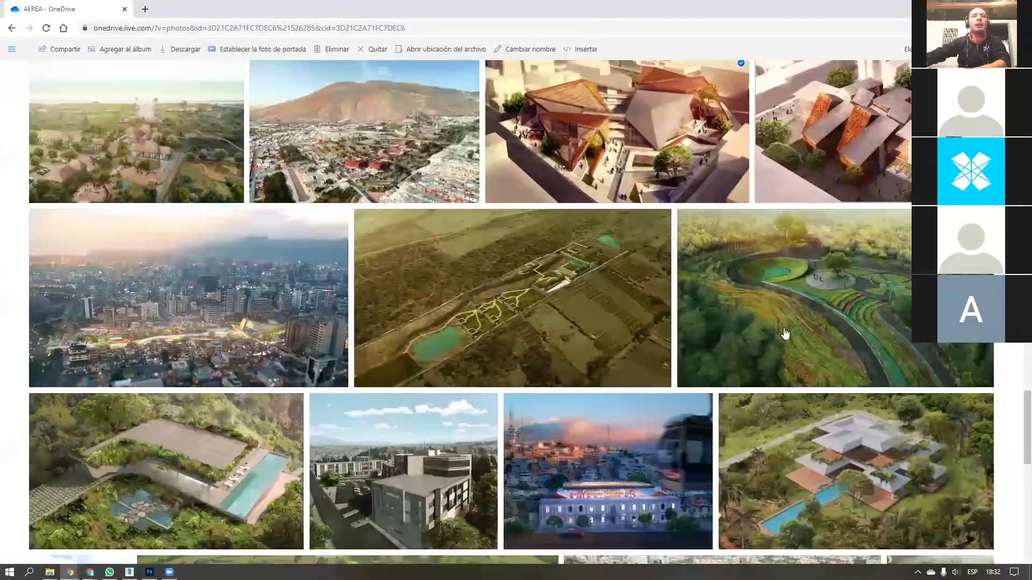
pyautogui.scroll(3, 901, 269)
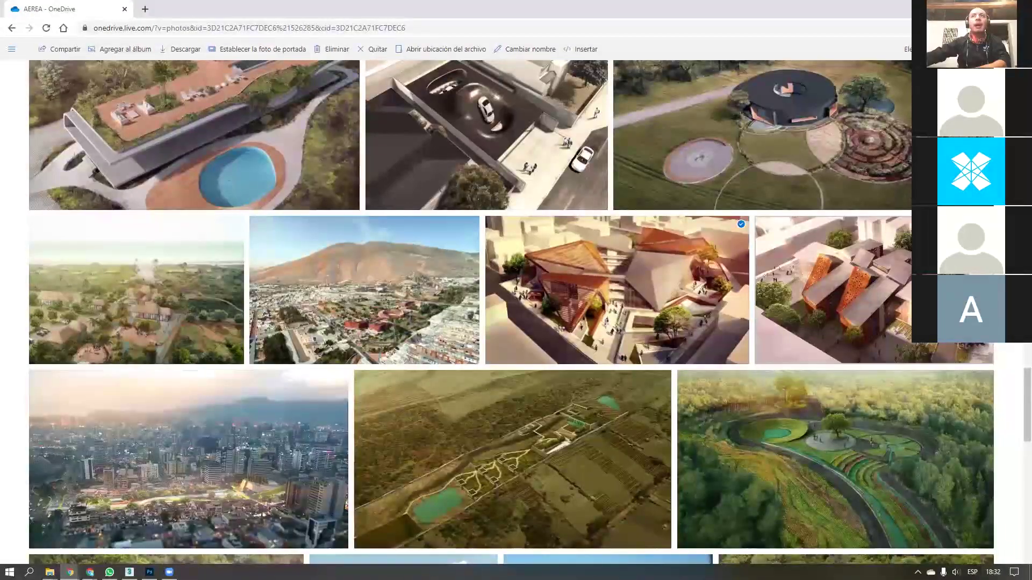
pyautogui.scroll(2, 940, 419)
pyautogui.scroll(10, 938, 418)
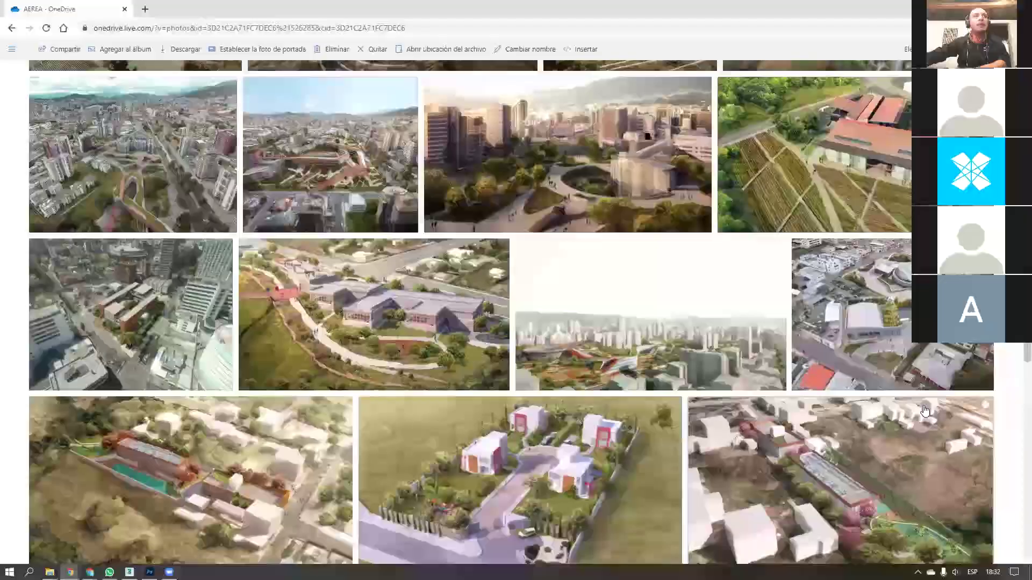
pyautogui.scroll(4, 918, 411)
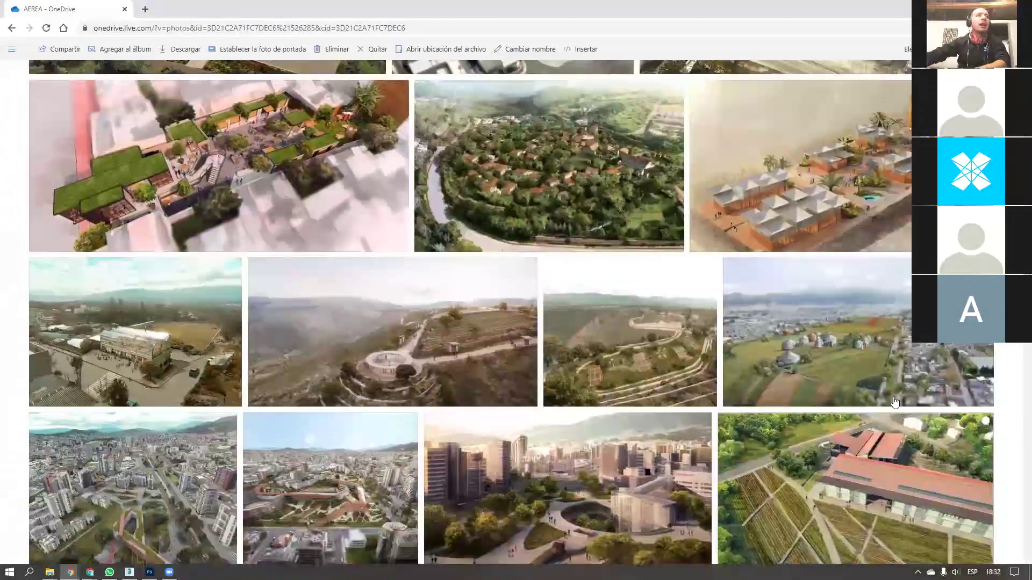
pyautogui.scroll(3, 271, 374)
pyautogui.click(271, 374)
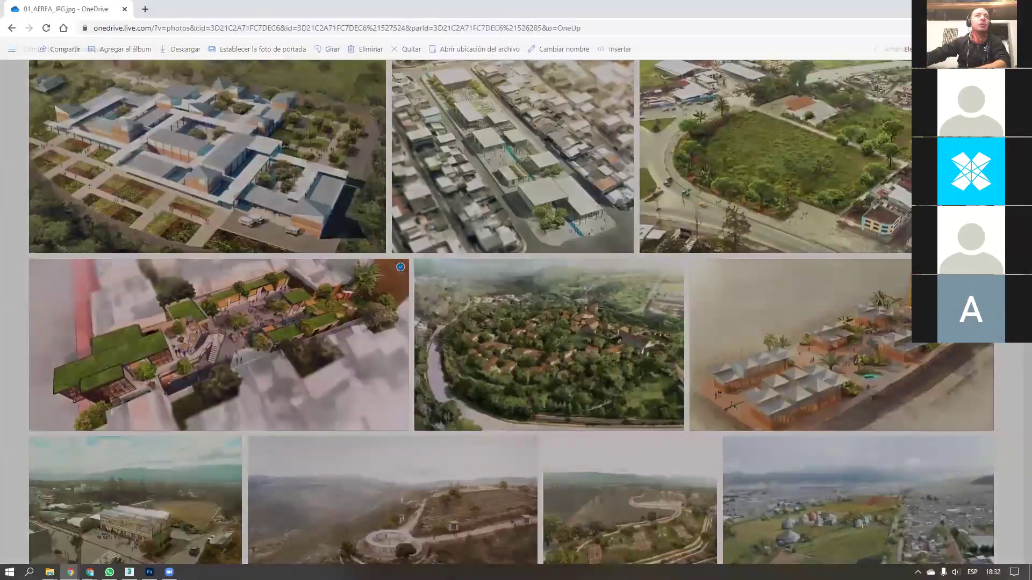
# Close the green-roofed project reference and look back through the earlier images of the AEREA album
pyautogui.press('Escape')
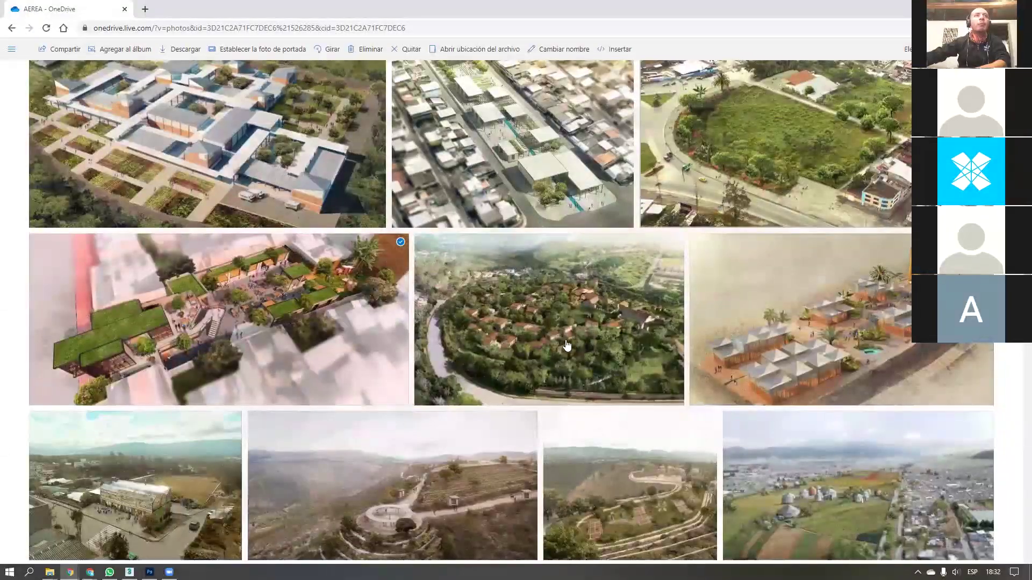
pyautogui.scroll(6, 561, 385)
pyautogui.scroll(3, 561, 413)
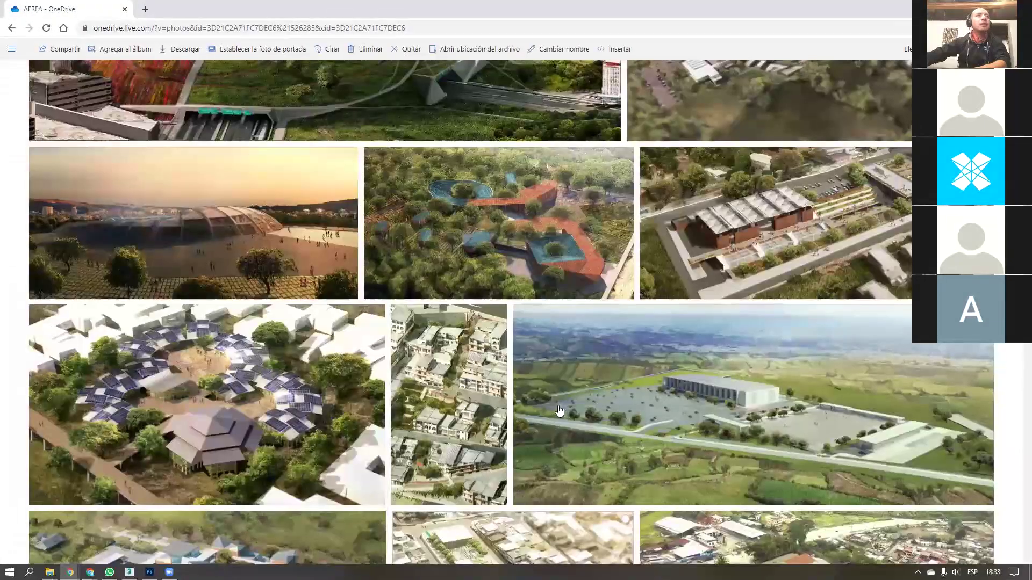
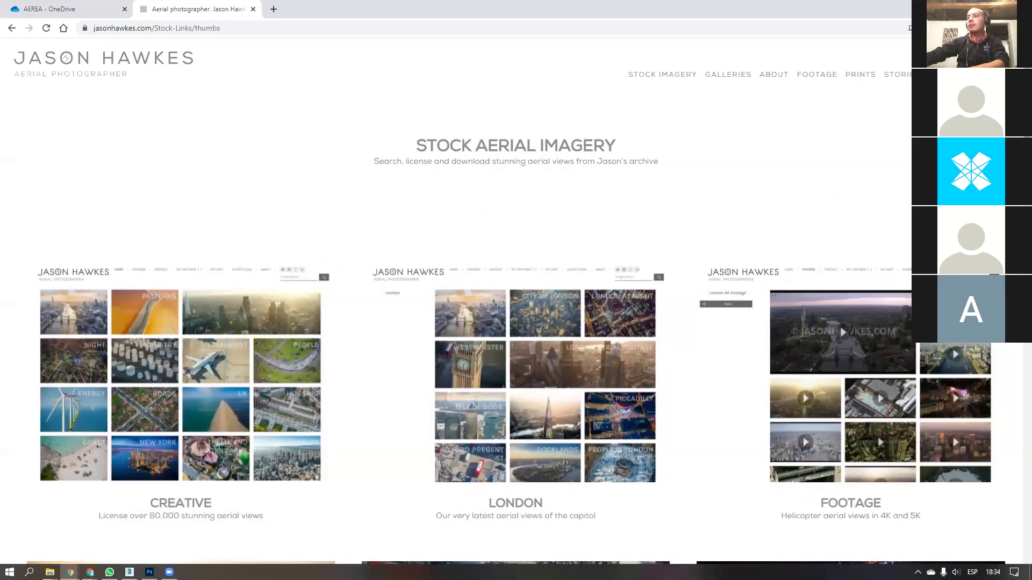
pyautogui.hotkey('alt', 'Tab')
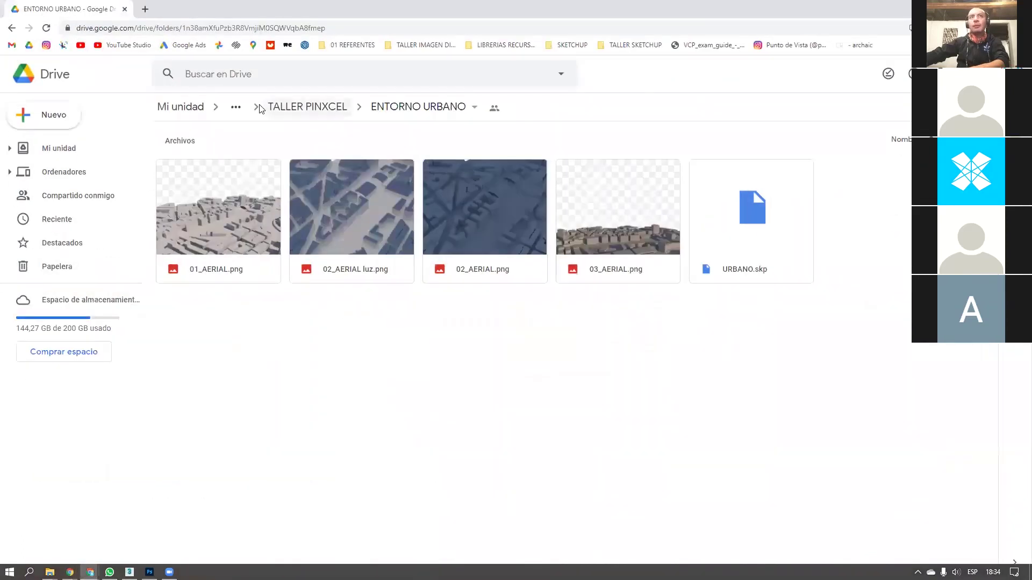
pyautogui.click(283, 107)
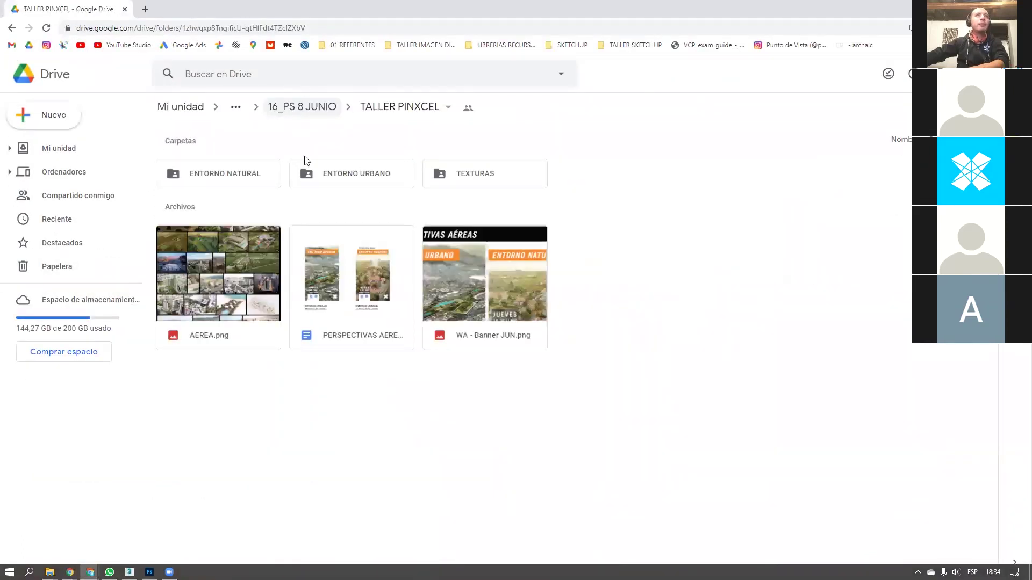
pyautogui.doubleClick(321, 263)
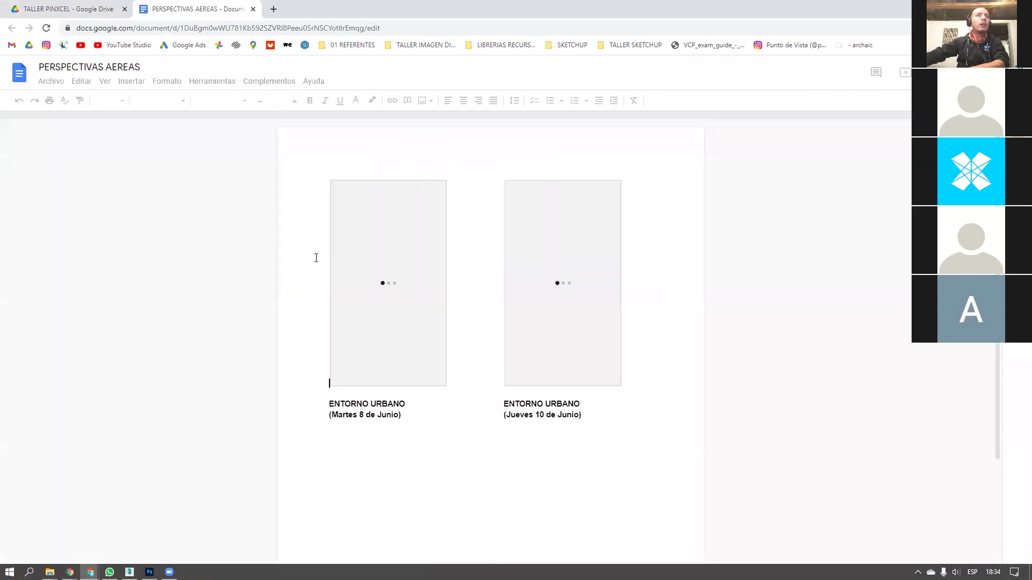
pyautogui.scroll(-3, 373, 447)
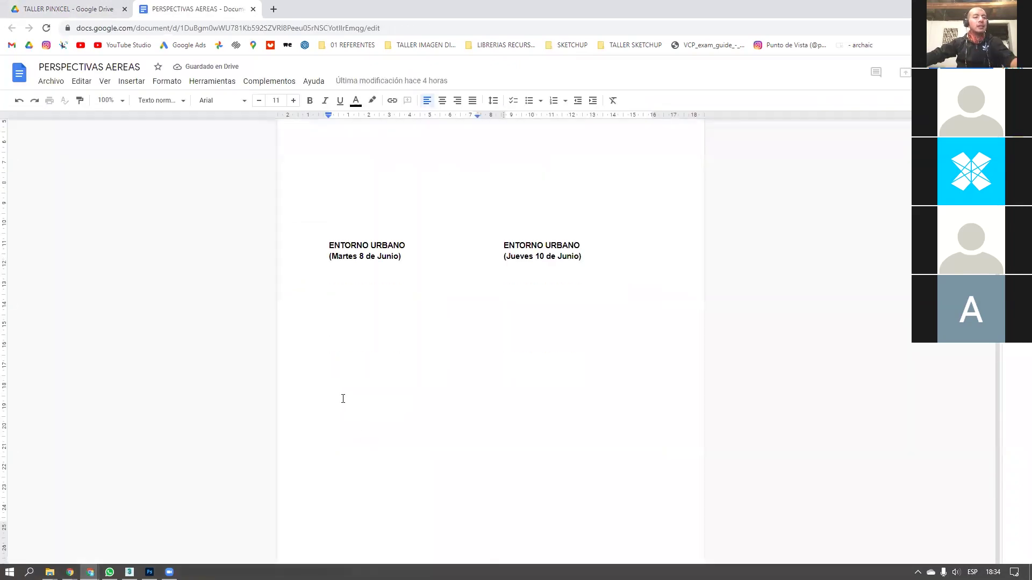
pyautogui.write('https://www.jasonhawkes.com/Stock-Links/thumbs')
pyautogui.press('Return')
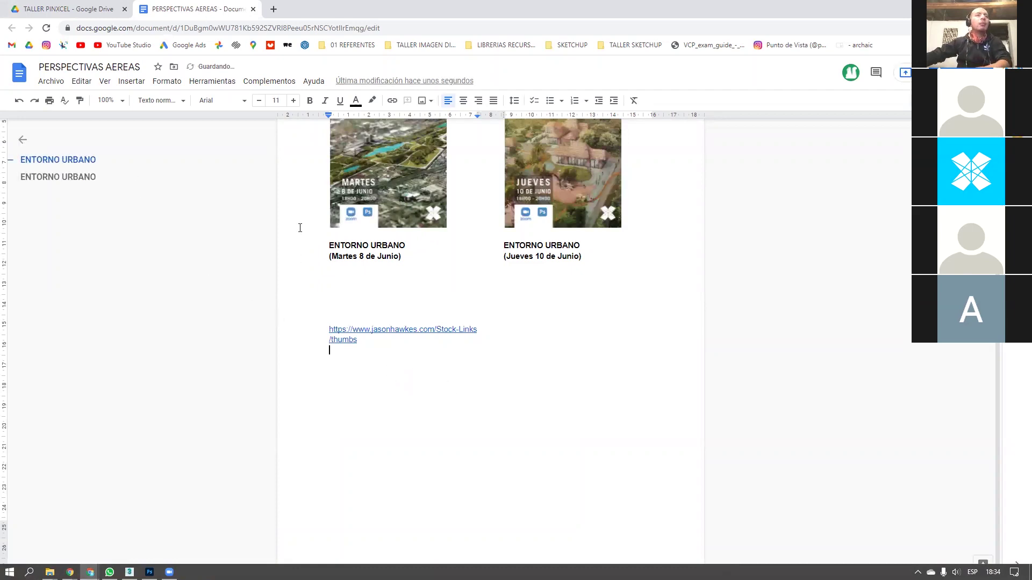
# Return to the Jason Hawkes aerial photography site and look through its stock collections and themed and location galleries
pyautogui.hotkey('alt', 'Tab')
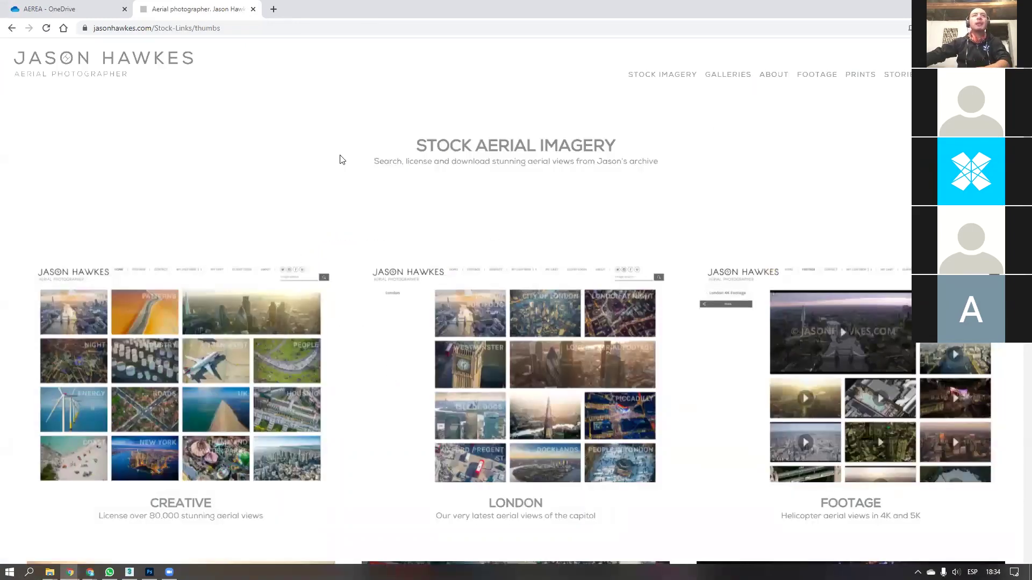
pyautogui.scroll(-2, 483, 413)
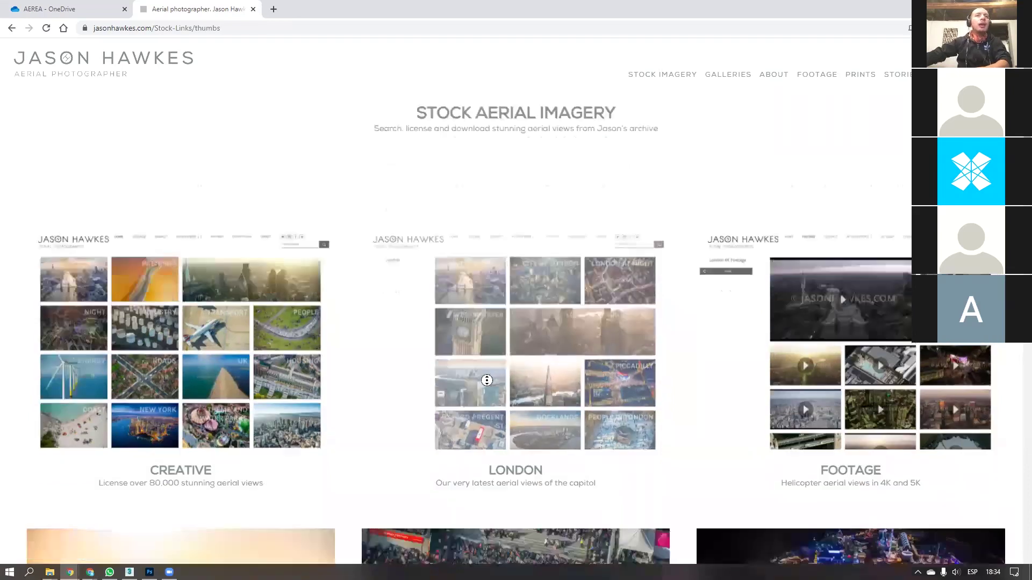
pyautogui.scroll(-3, 484, 413)
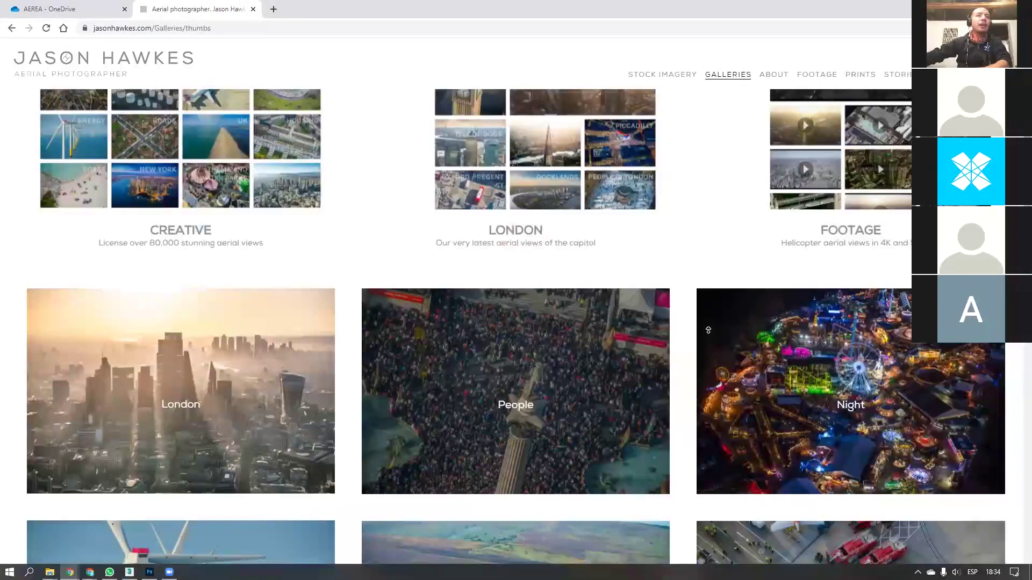
pyautogui.scroll(3, 707, 354)
pyautogui.scroll(-2, 708, 365)
pyautogui.scroll(-5, 563, 329)
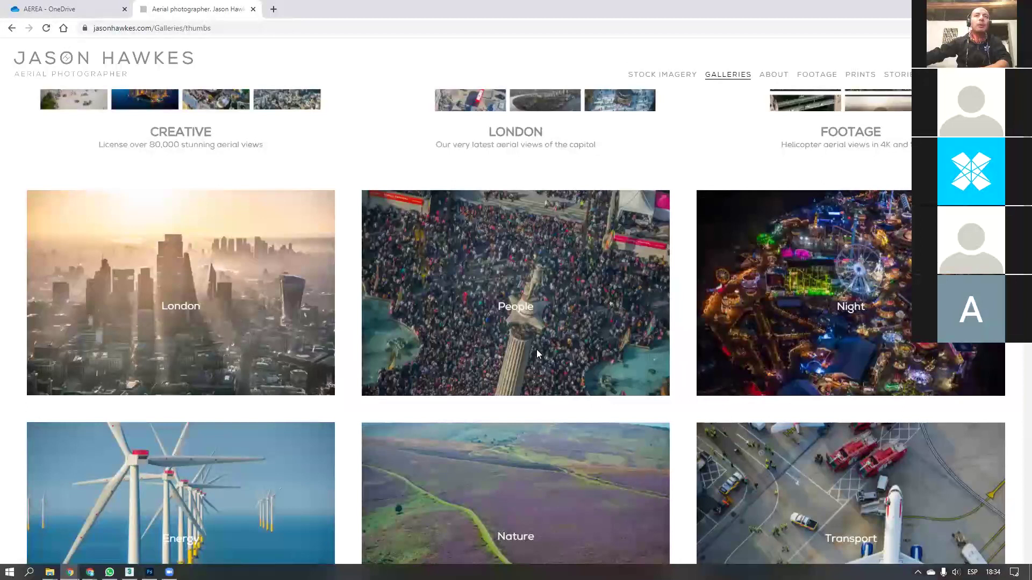
pyautogui.scroll(-2, 478, 344)
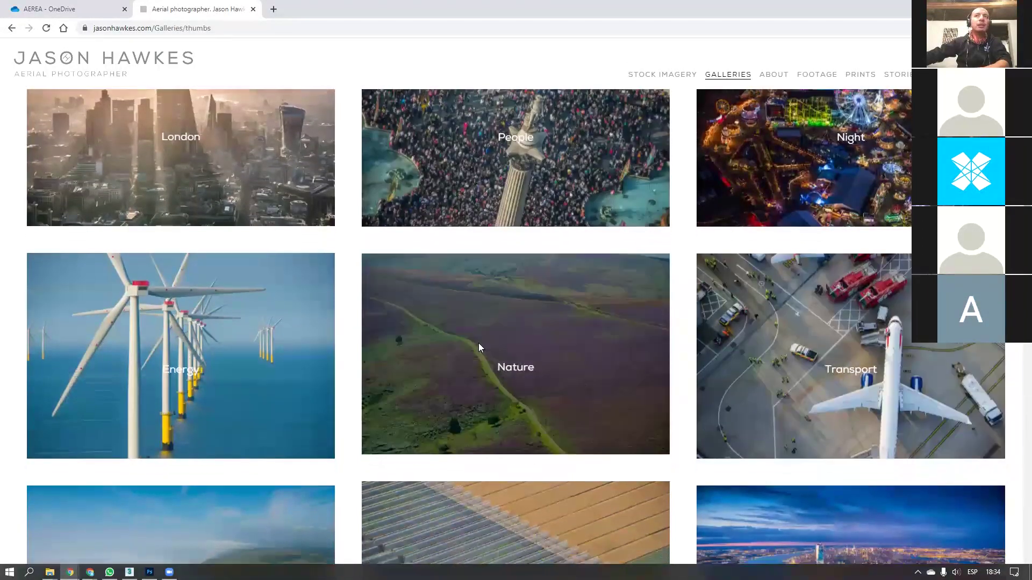
pyautogui.scroll(-4, 329, 416)
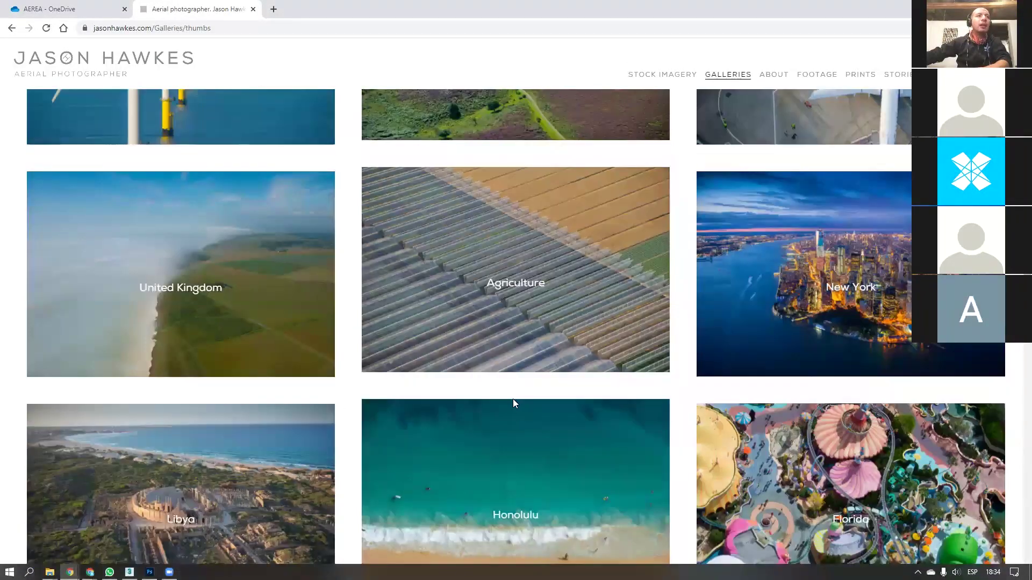
pyautogui.scroll(-2, 513, 400)
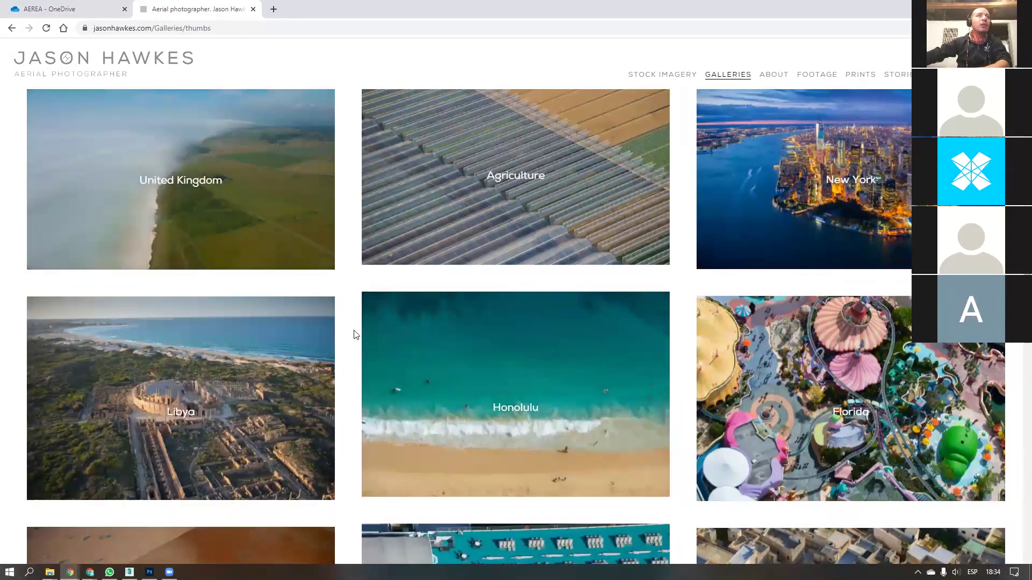
pyautogui.scroll(-7, 371, 299)
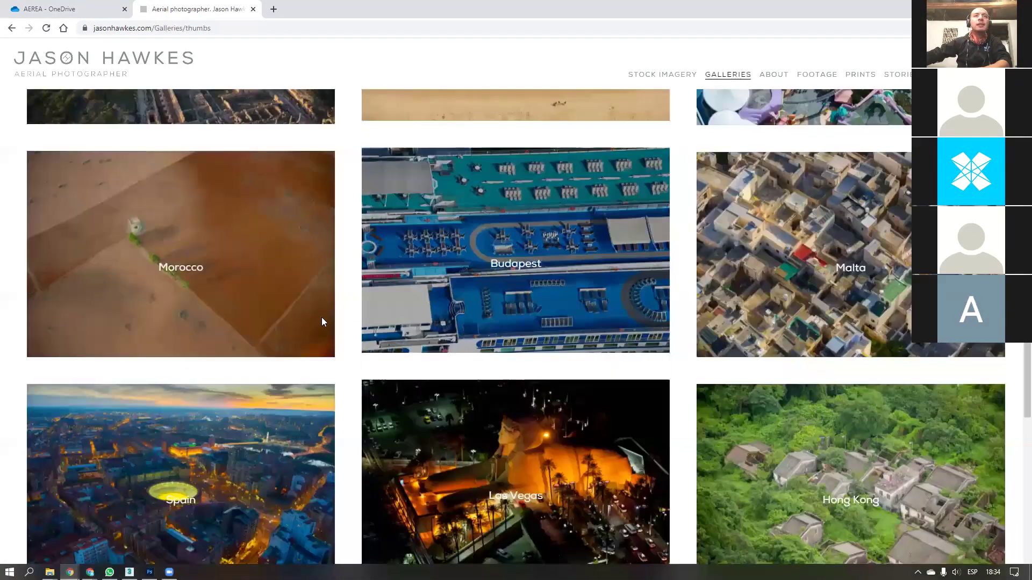
pyautogui.scroll(-1, 753, 304)
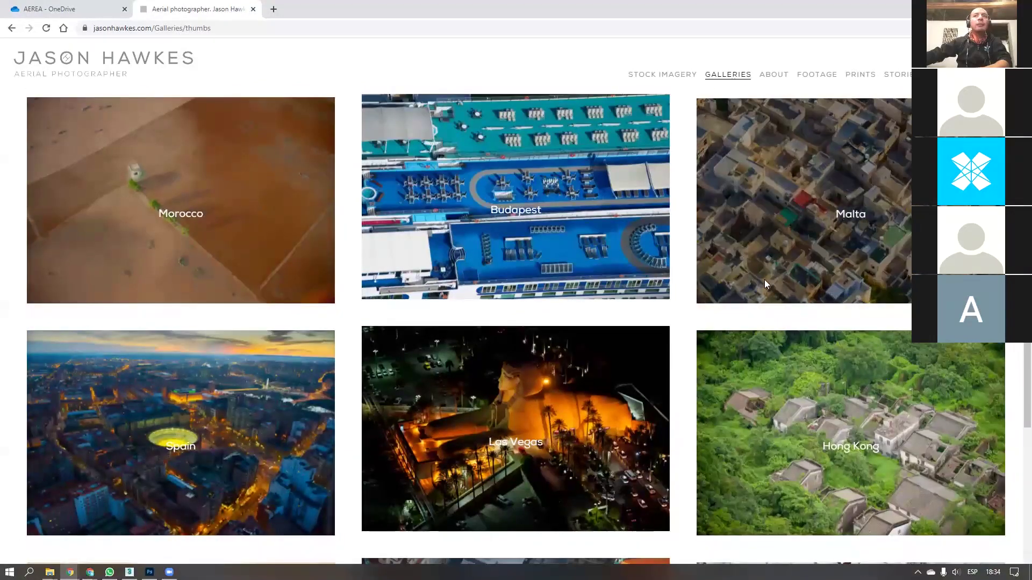
pyautogui.scroll(-4, 751, 354)
pyautogui.scroll(2, 751, 354)
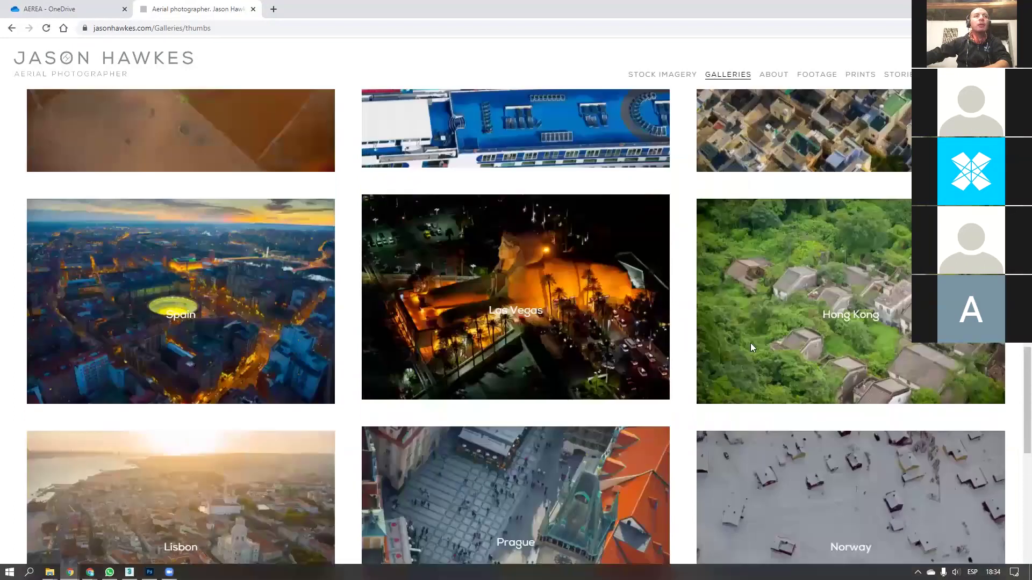
# Open the Malta gallery and view its photos from the first, a dense block of rooftops, through to the third
pyautogui.scroll(2, 757, 209)
pyautogui.click(757, 209)
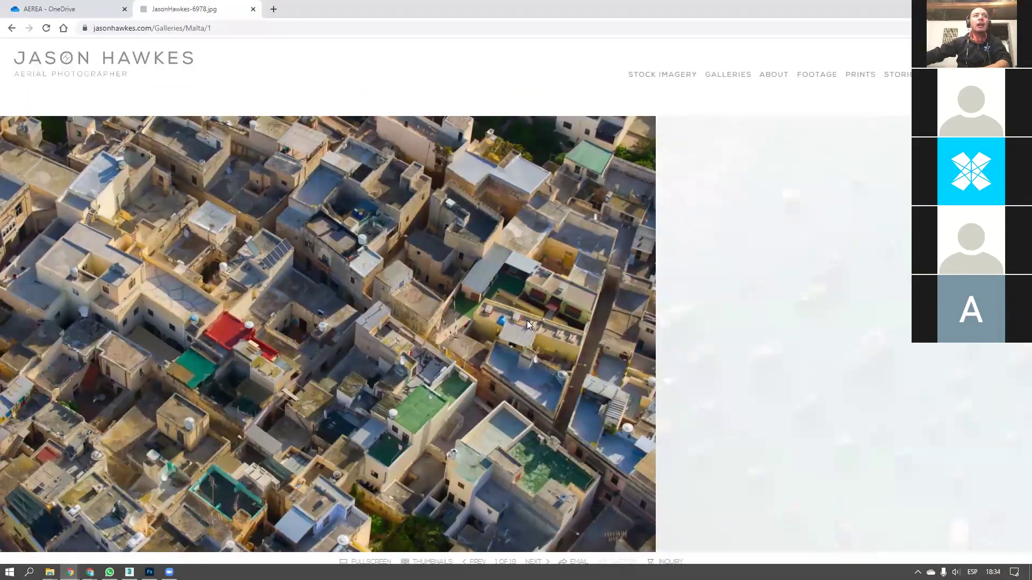
pyautogui.press('Right')
pyautogui.press('Right')
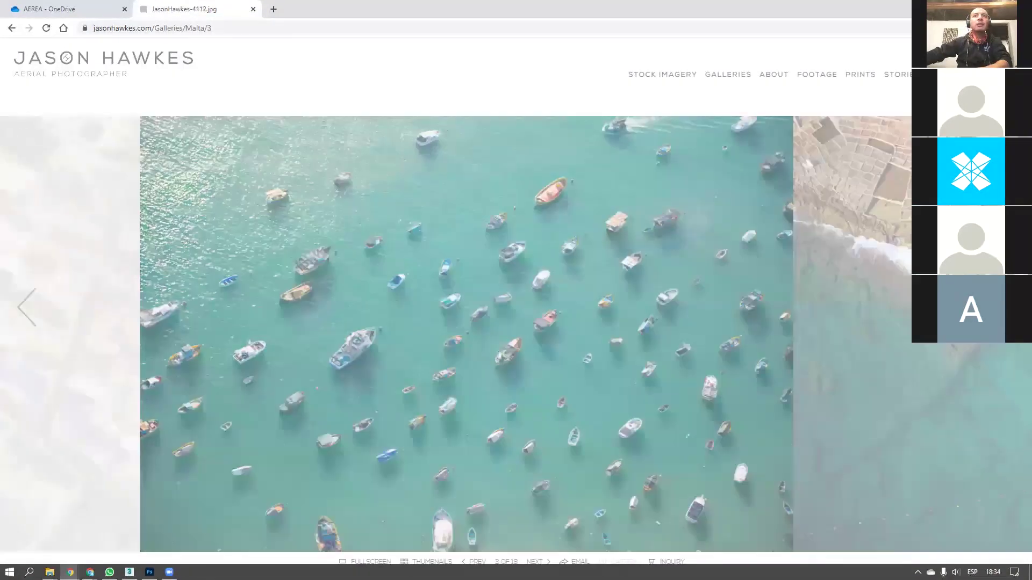
# Look through the aerial photographs in the Malta gallery up to image 7
pyautogui.press('Right')
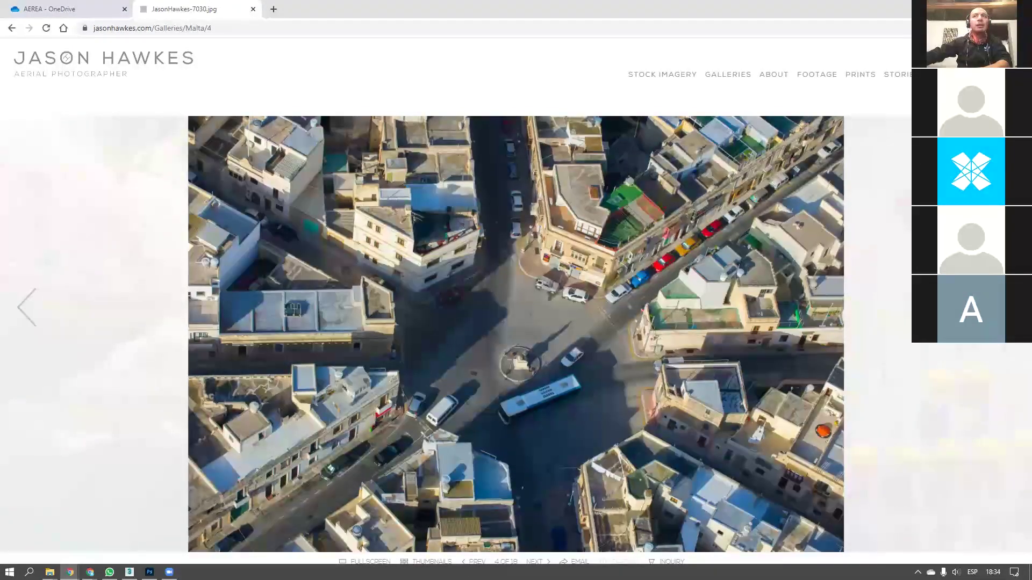
pyautogui.press('Right')
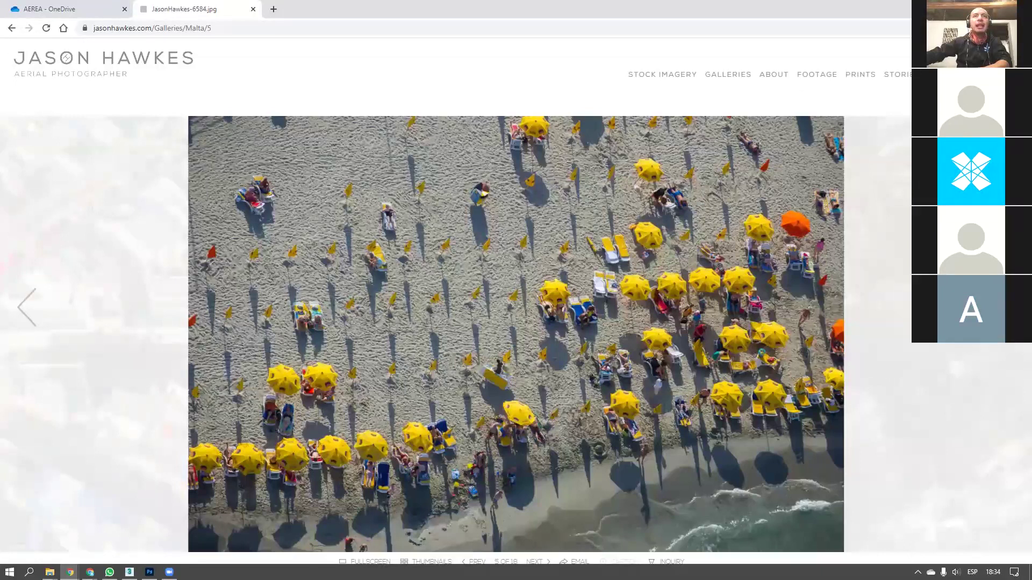
pyautogui.press('Right')
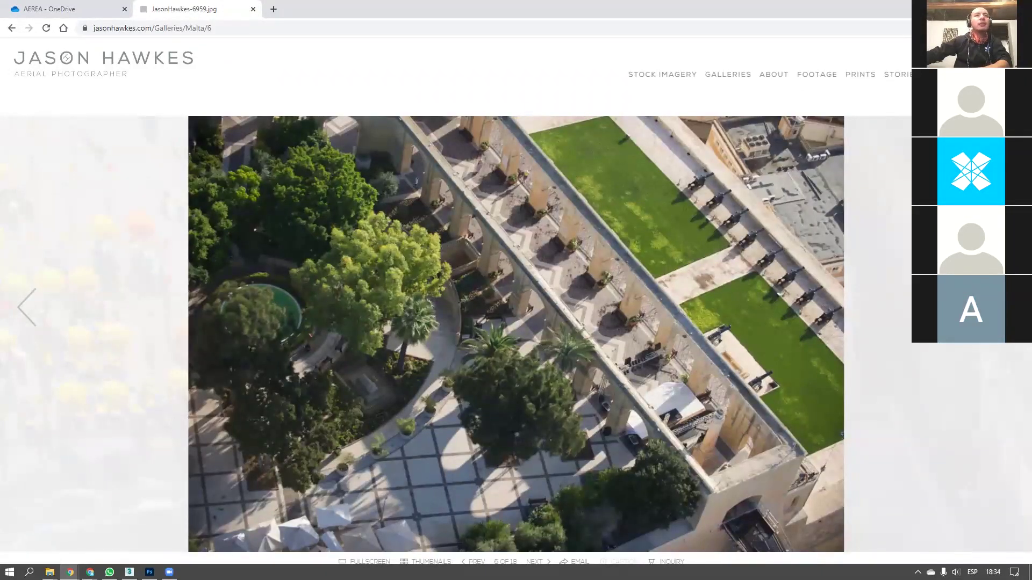
pyautogui.press('Right')
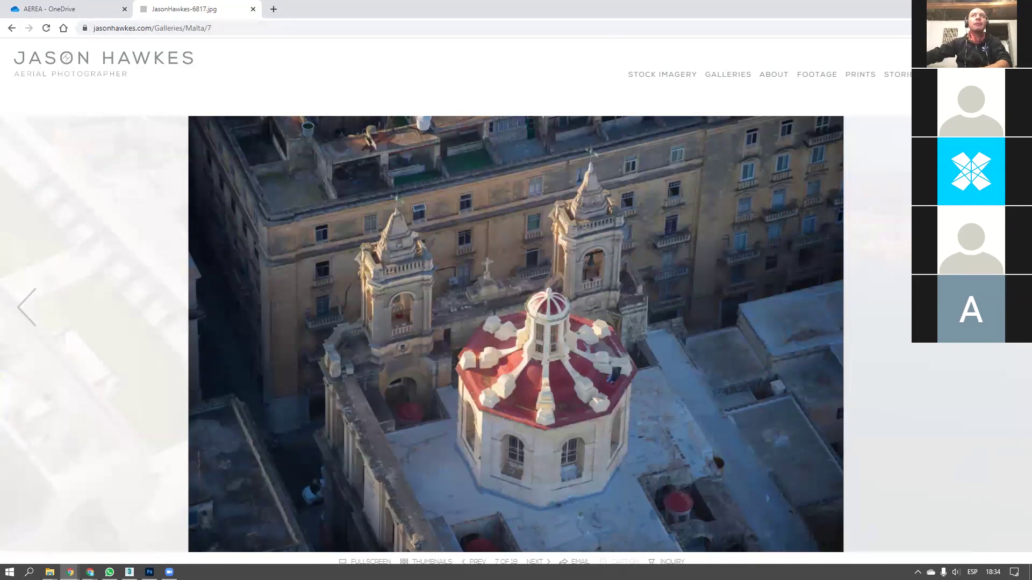
# Switch to the AEREA album in OneDrive and view the GENERAL.png and 08_AEREA.jpg renders at full size
pyautogui.hotkey('alt', 'Tab')
pyautogui.moveTo(70, 572)
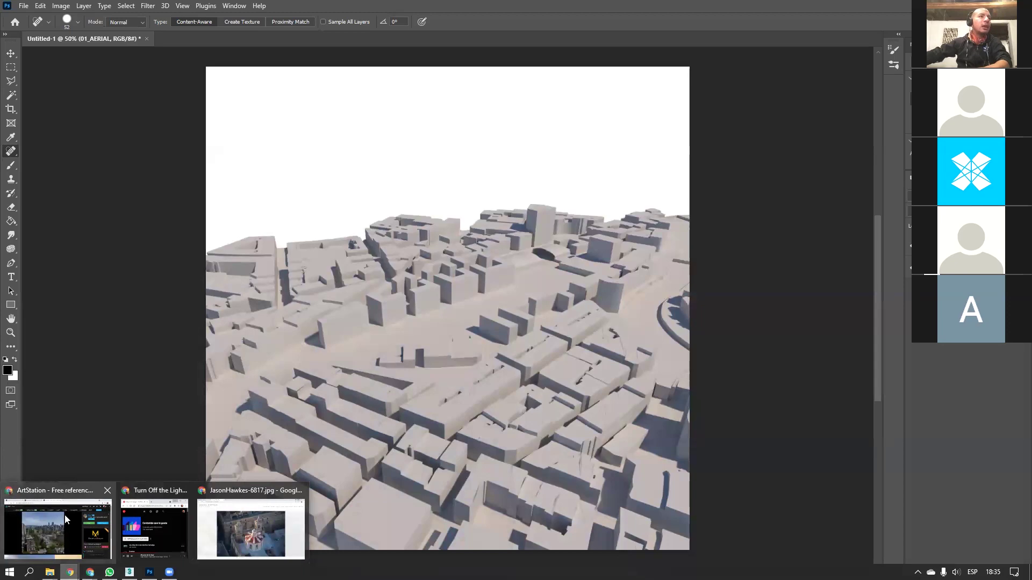
pyautogui.click(228, 520)
pyautogui.click(72, 8)
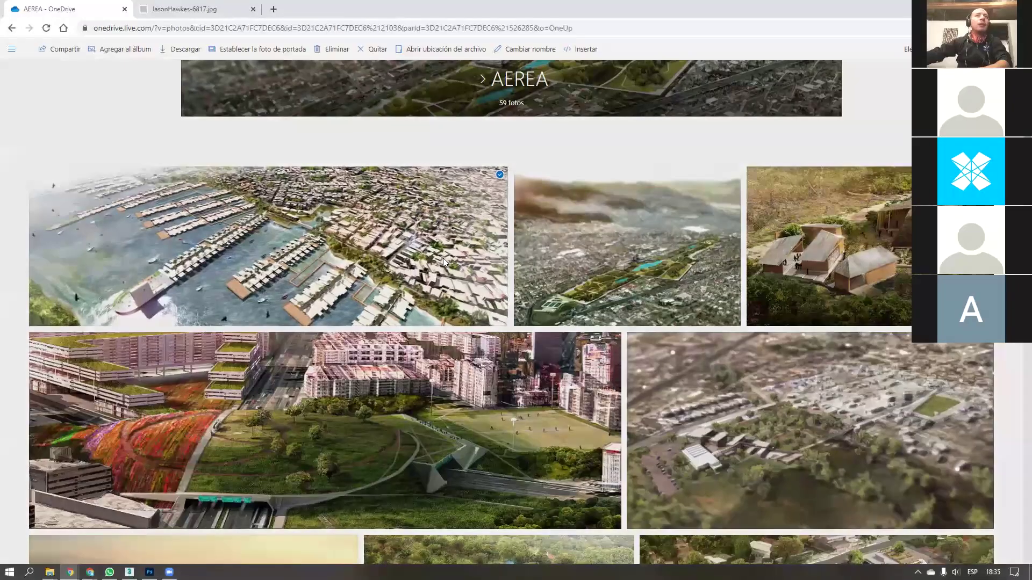
pyautogui.click(443, 263)
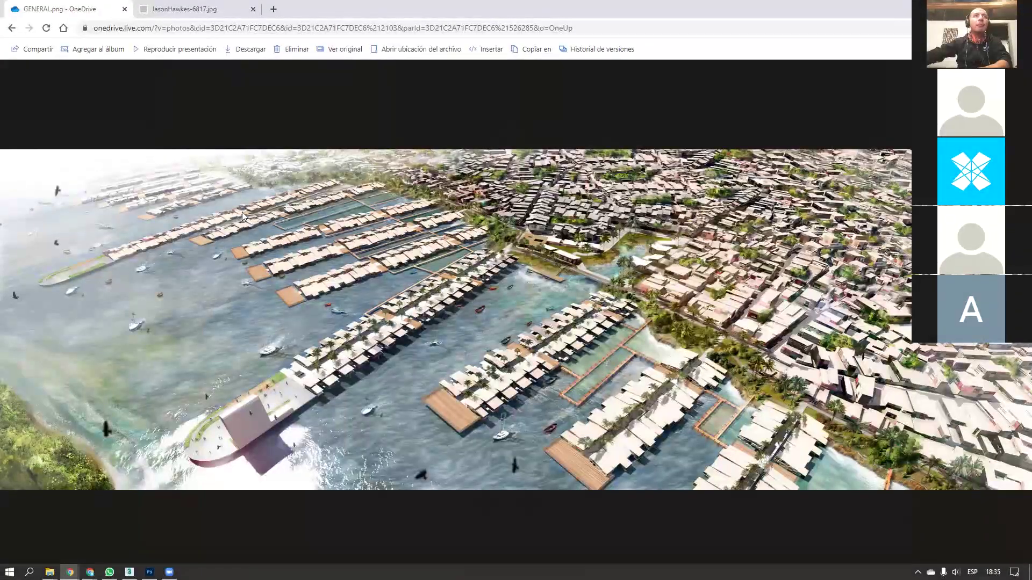
pyautogui.press('Right')
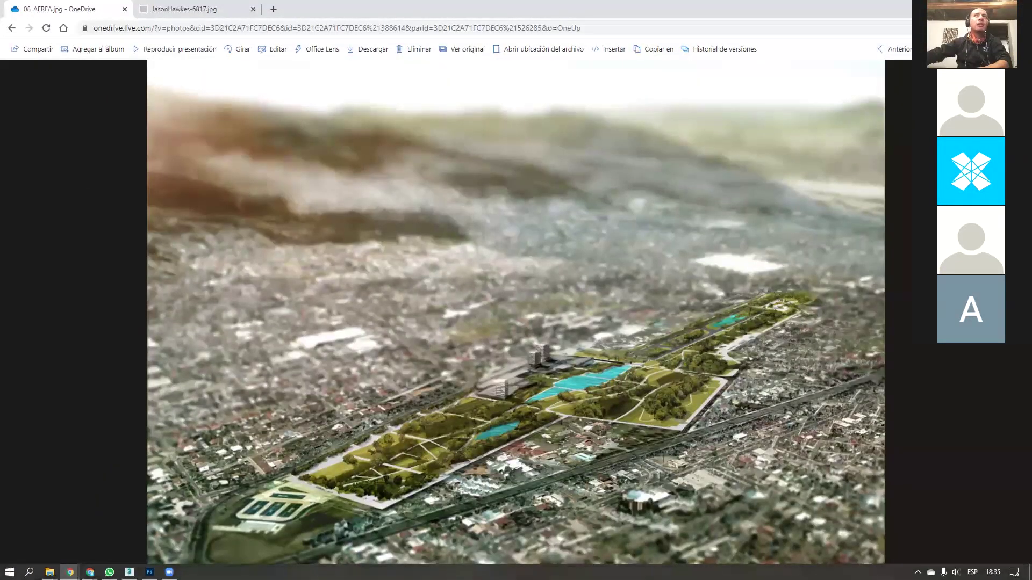
pyautogui.press('Escape')
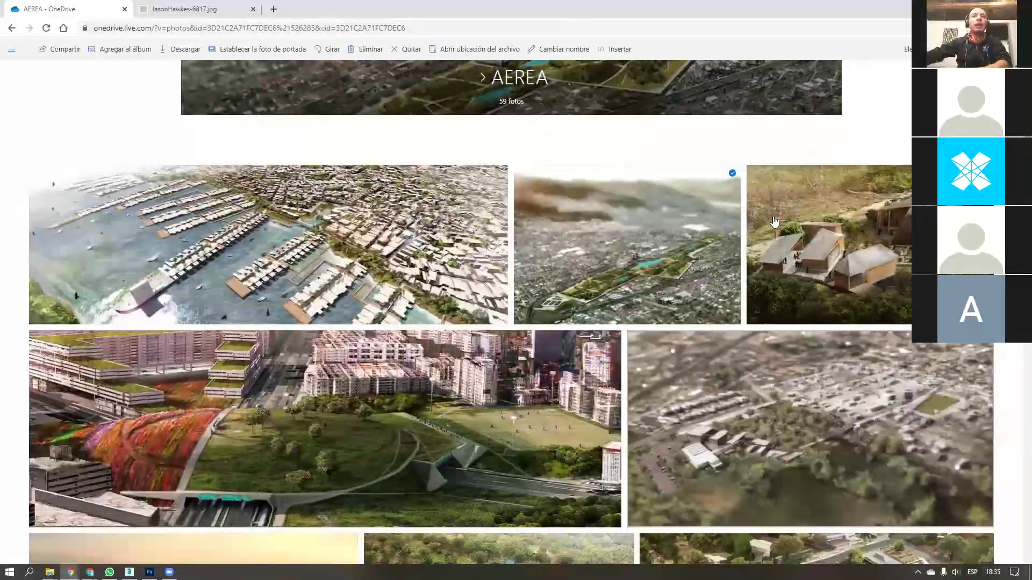
# View the 01_AEREA.jpg render at full size and return to the album
pyautogui.scroll(-4, 774, 221)
pyautogui.click(779, 301)
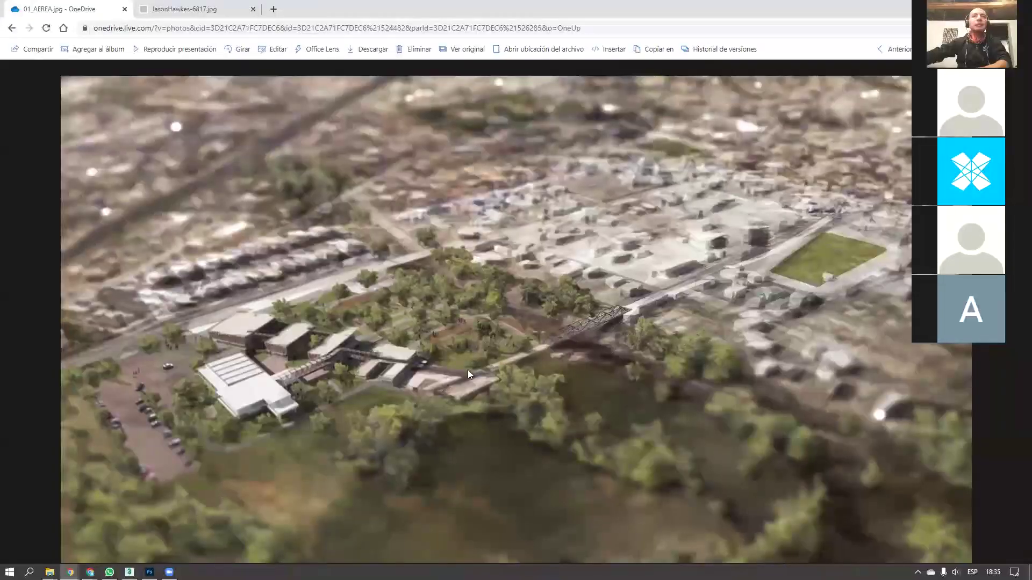
pyautogui.press('Escape')
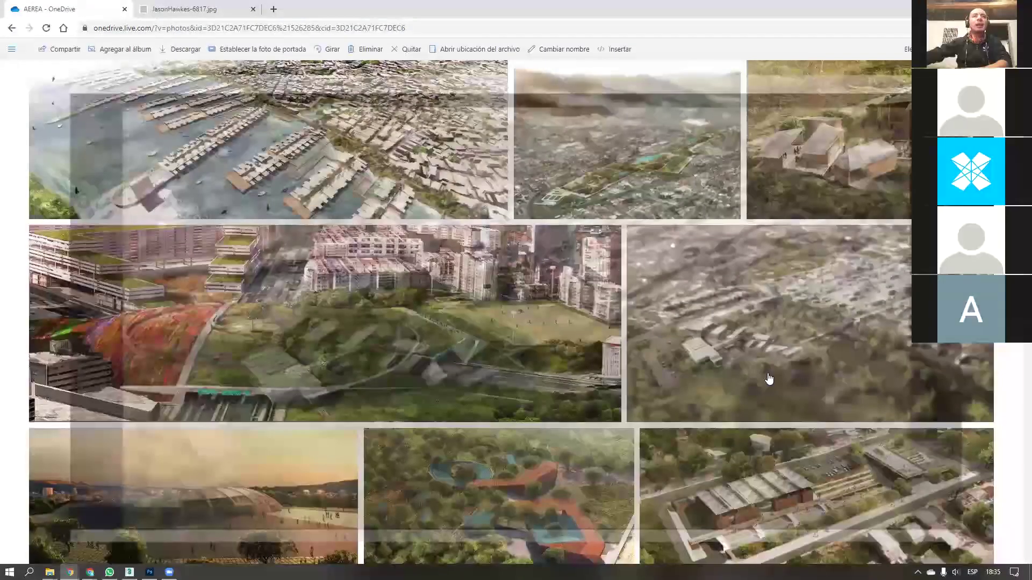
# Look further down the AEREA album and view the hillside park renders, including 03_PARQUE DEPORTIVO.JPG
pyautogui.scroll(-3, 720, 317)
pyautogui.scroll(-5, 709, 308)
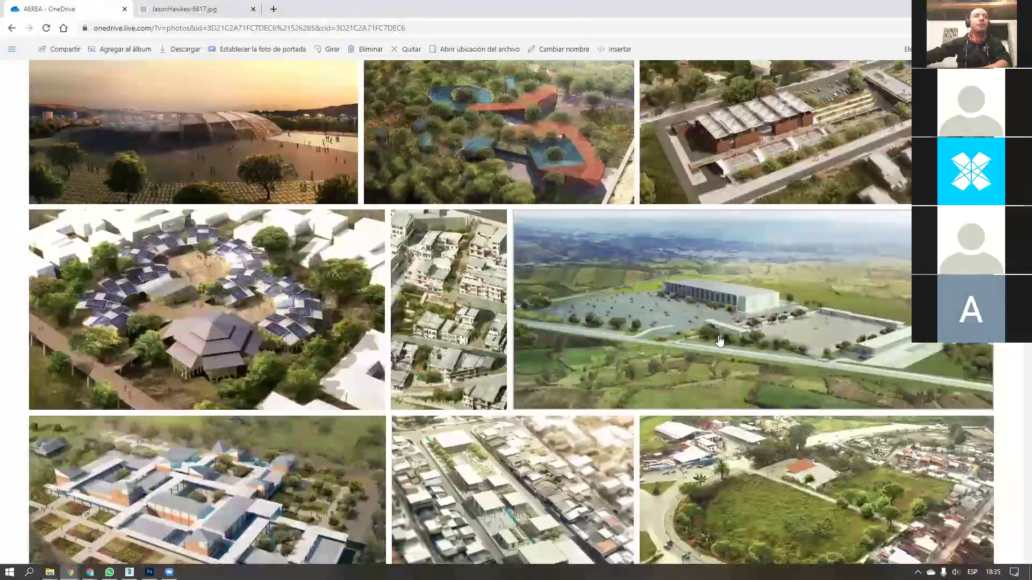
pyautogui.scroll(-2, 705, 353)
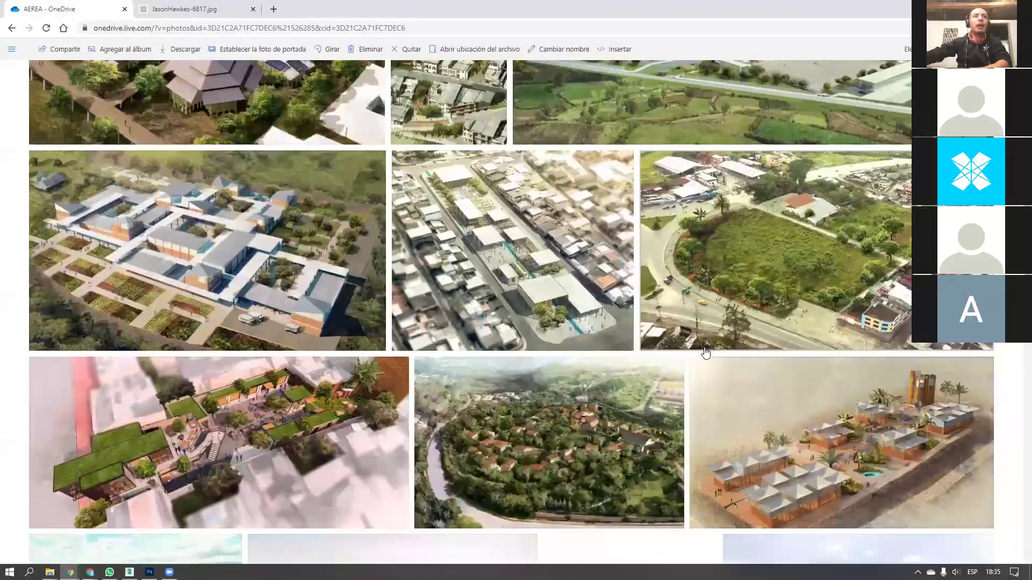
pyautogui.scroll(-3, 706, 354)
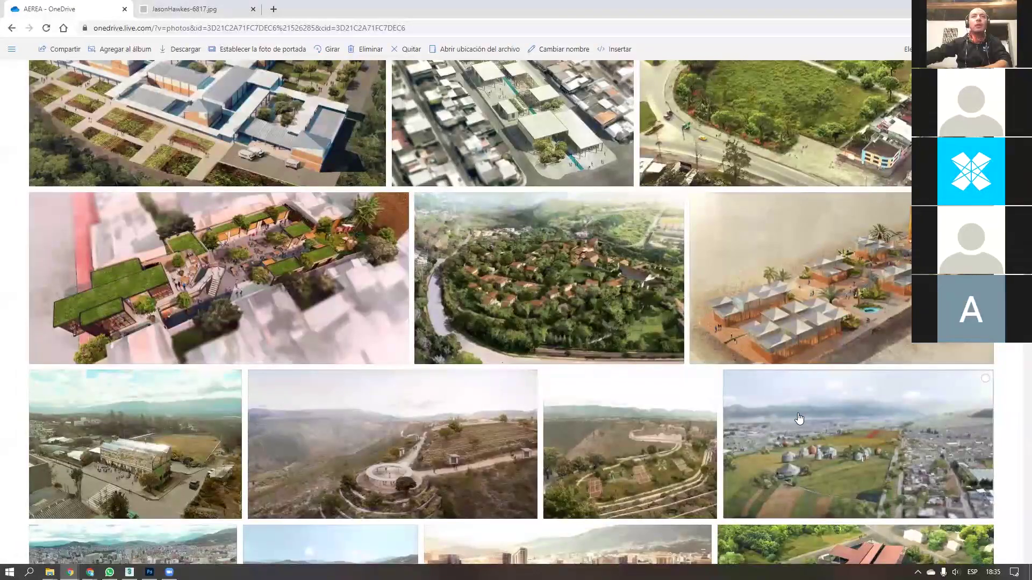
pyautogui.scroll(-1, 736, 375)
pyautogui.scroll(-1, 441, 321)
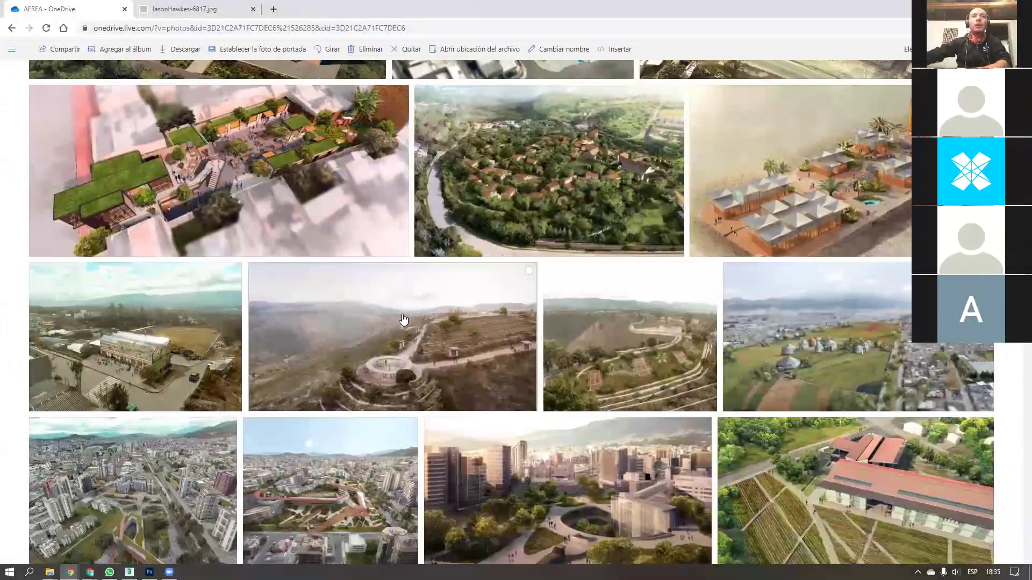
pyautogui.click(406, 317)
pyautogui.press('Left')
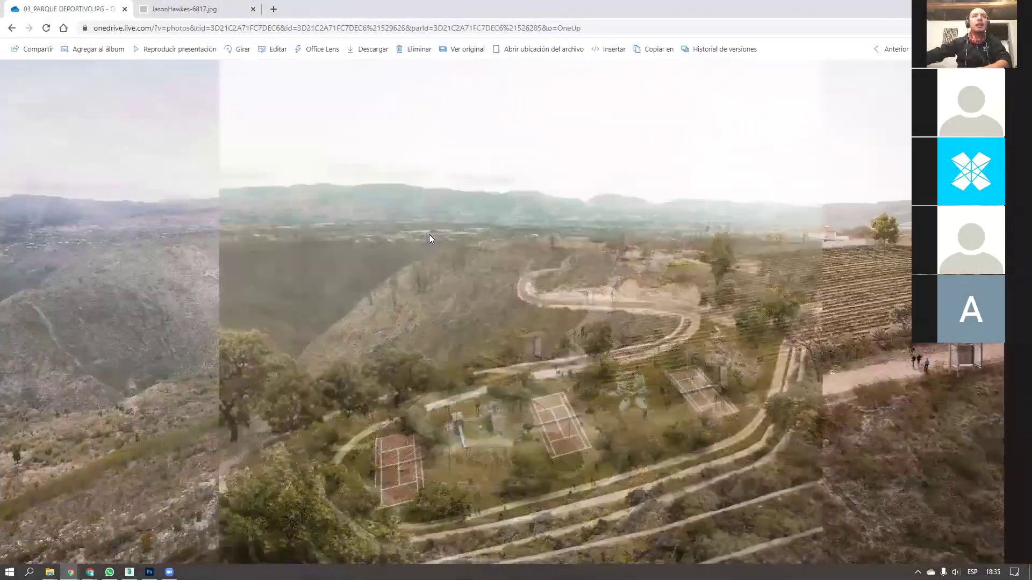
pyautogui.press('Escape')
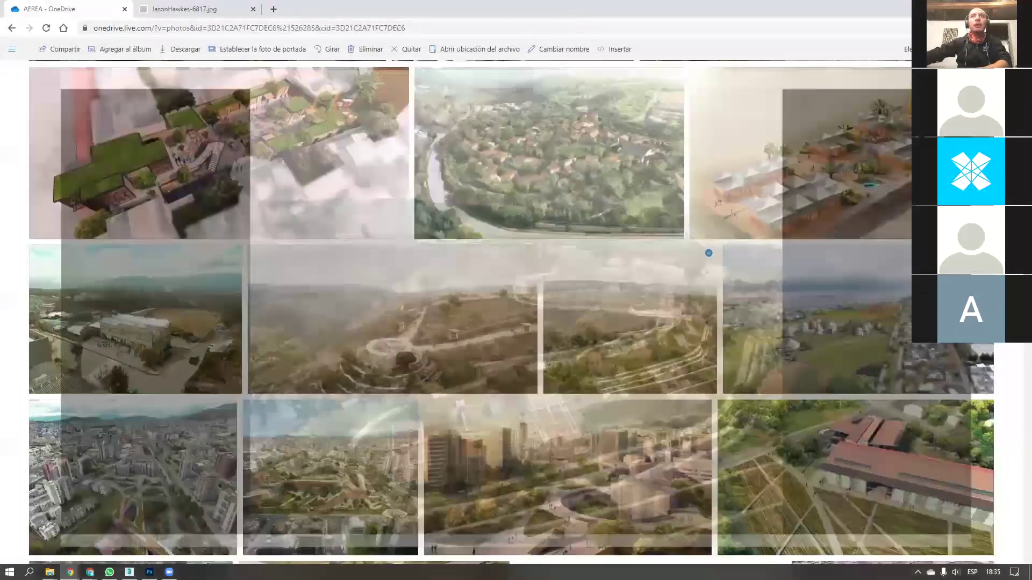
# Examine the 01_LA Y.jpg city render at full size and return to the album
pyautogui.scroll(-2, 719, 333)
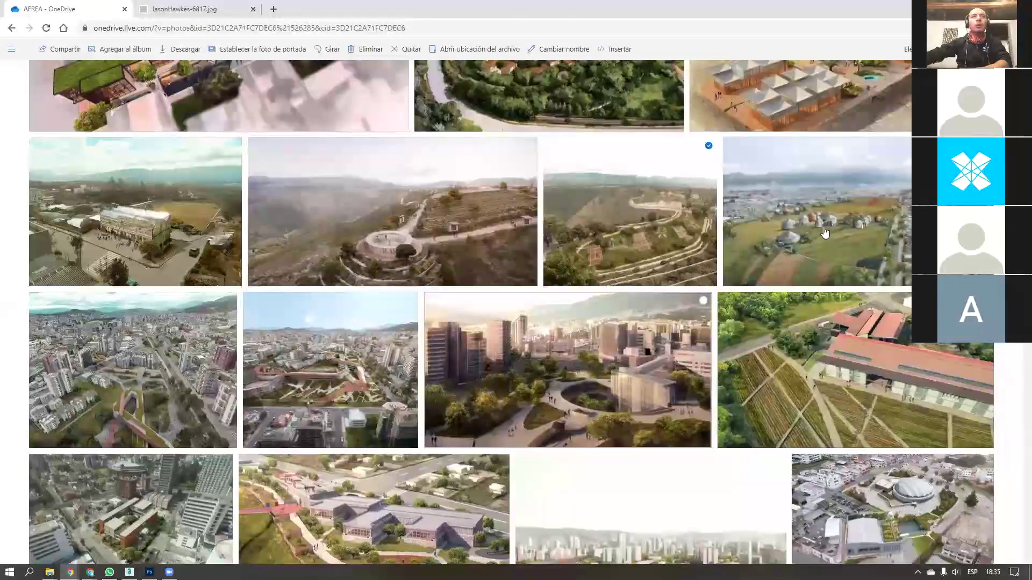
pyautogui.click(822, 231)
pyautogui.press('Right')
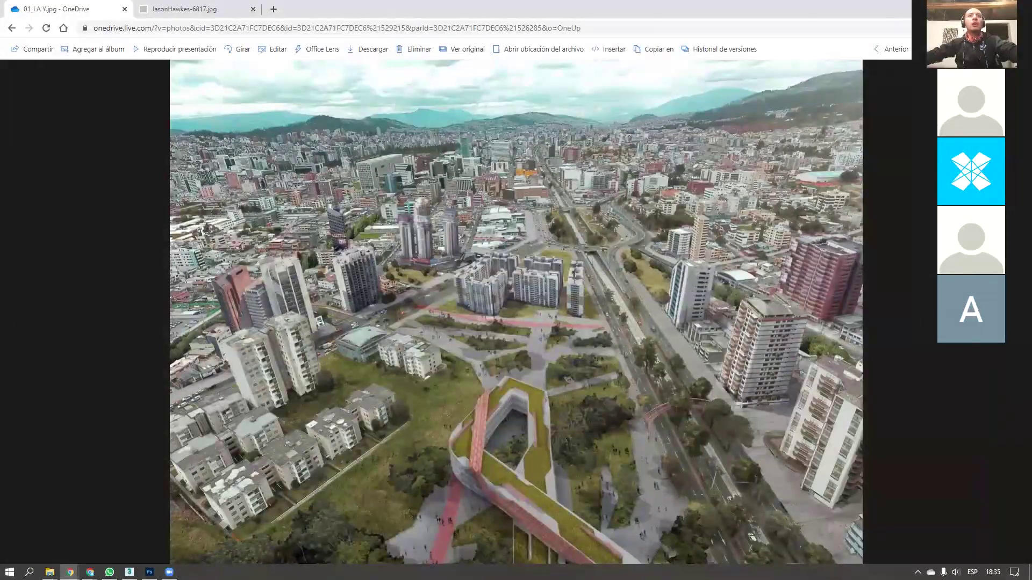
pyautogui.press('Escape')
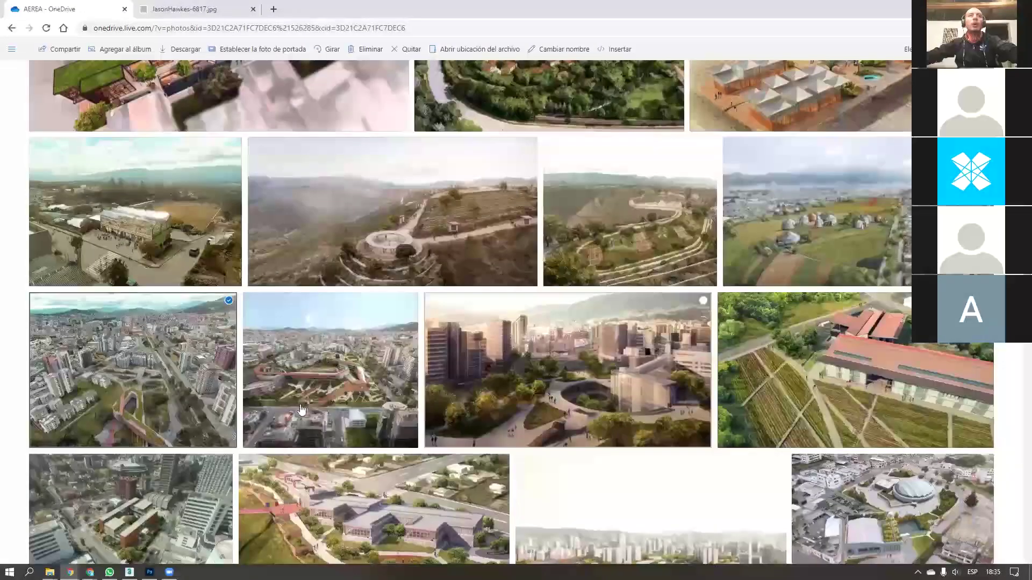
pyautogui.click(180, 404)
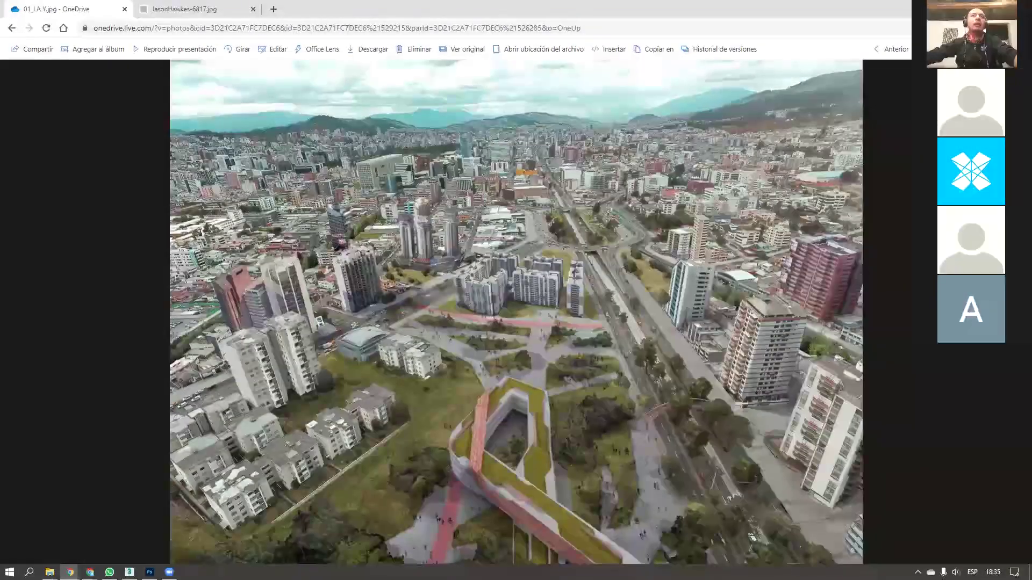
pyautogui.press('Escape')
# View the 04_OFICINA EXTERIOR.jpg aerial render at full size and close it
pyautogui.scroll(-3, 857, 193)
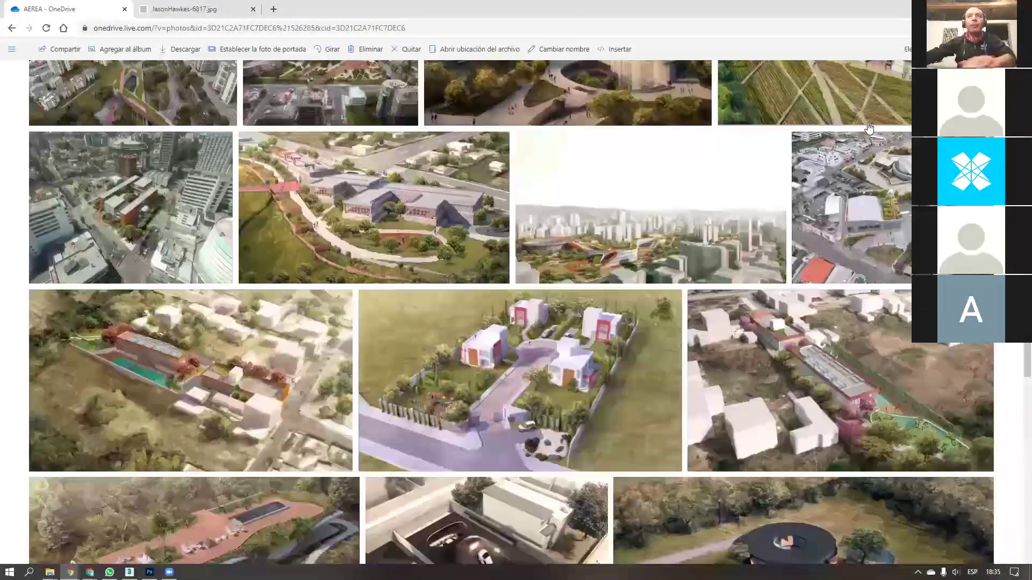
pyautogui.click(868, 177)
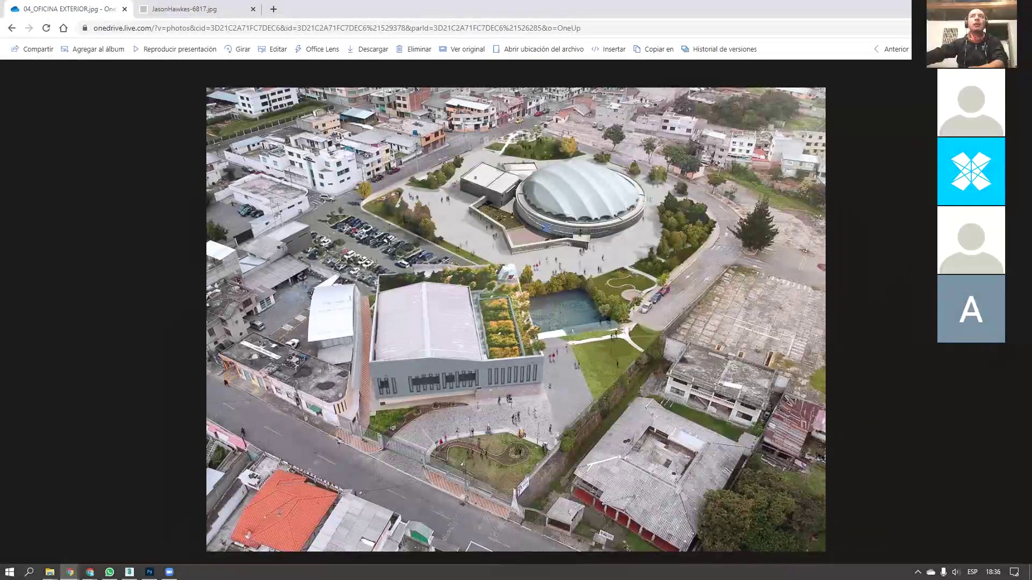
pyautogui.press('Escape')
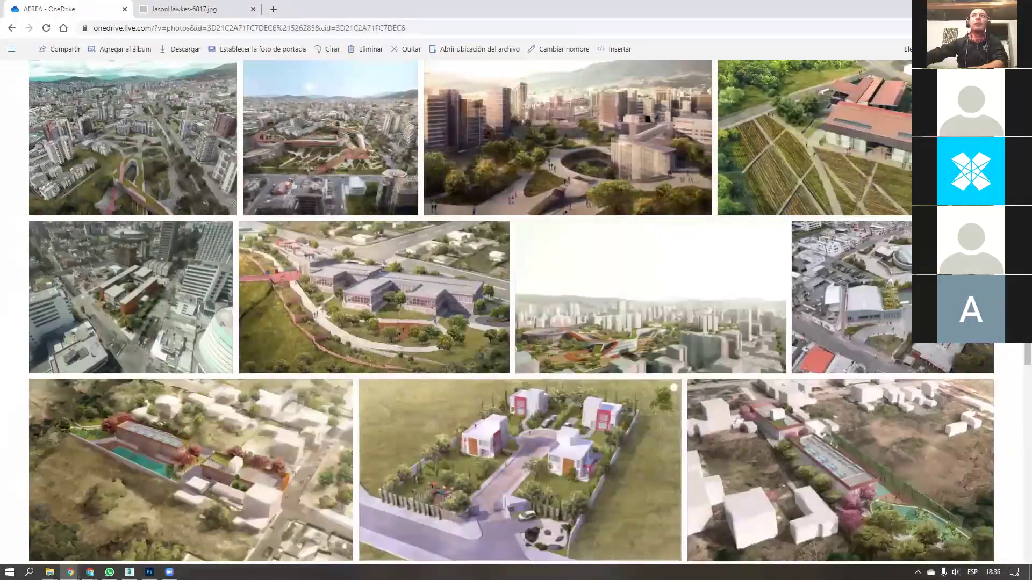
# Switch to File Explorer and open the 02 PHOTOPACKS library and the TALLER PINXCEL workshop's TEXTURAS folder in separate windows
pyautogui.hotkey('alt', 'Tab')
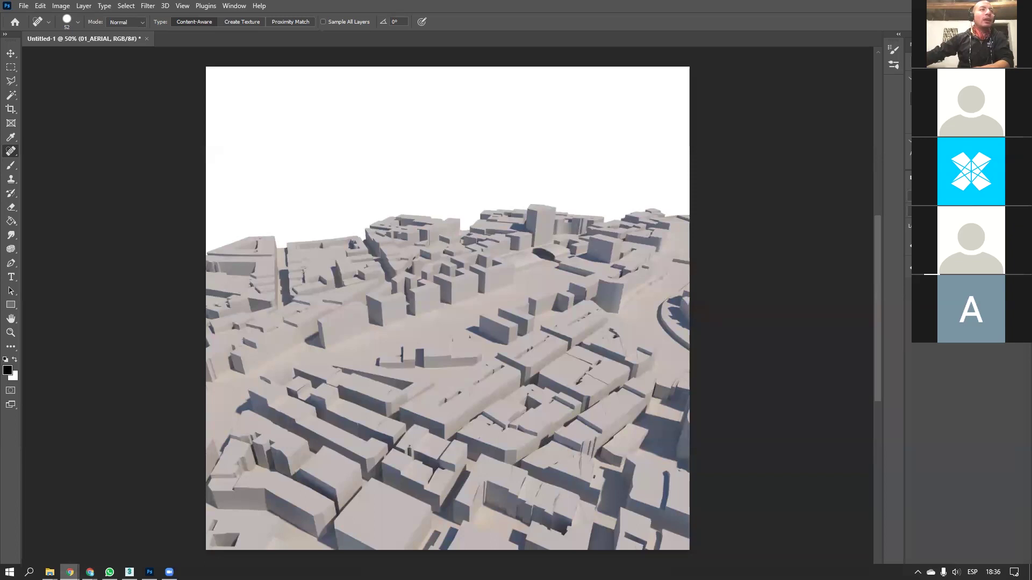
pyautogui.moveTo(70, 572)
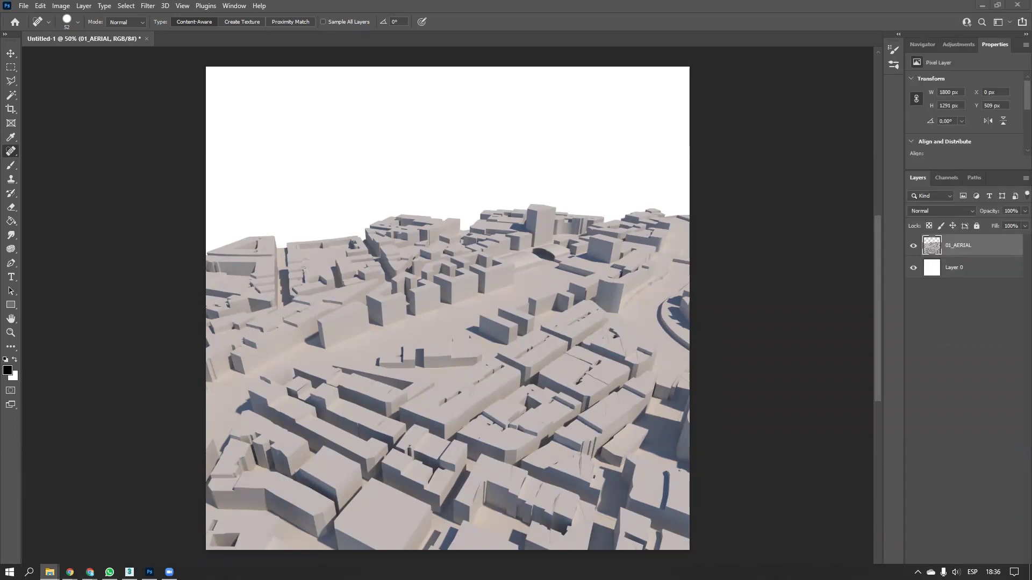
pyautogui.hotkey('alt', 'Tab')
pyautogui.moveTo(905, 217); pyautogui.dragTo(899, 146)
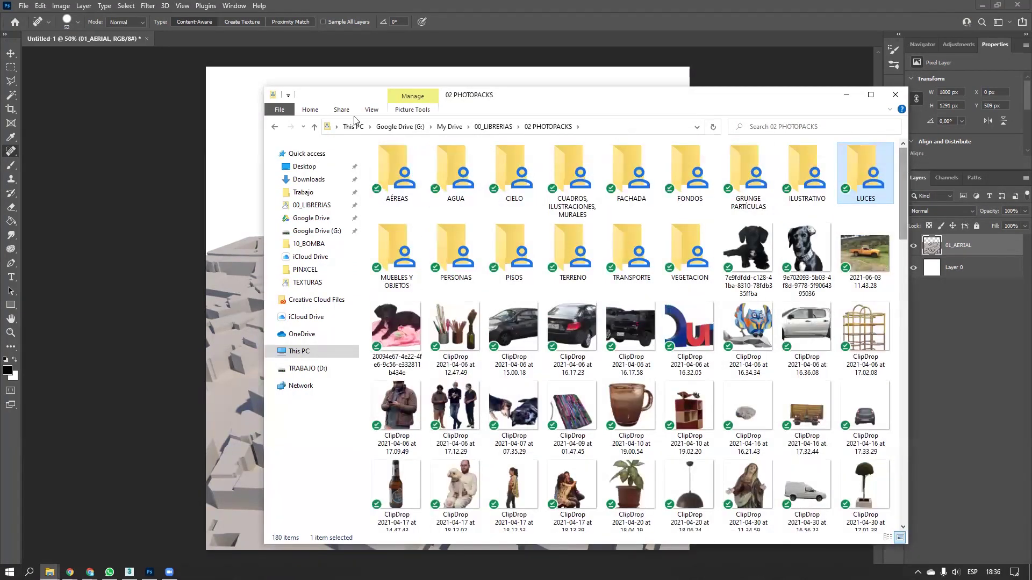
pyautogui.click(314, 127)
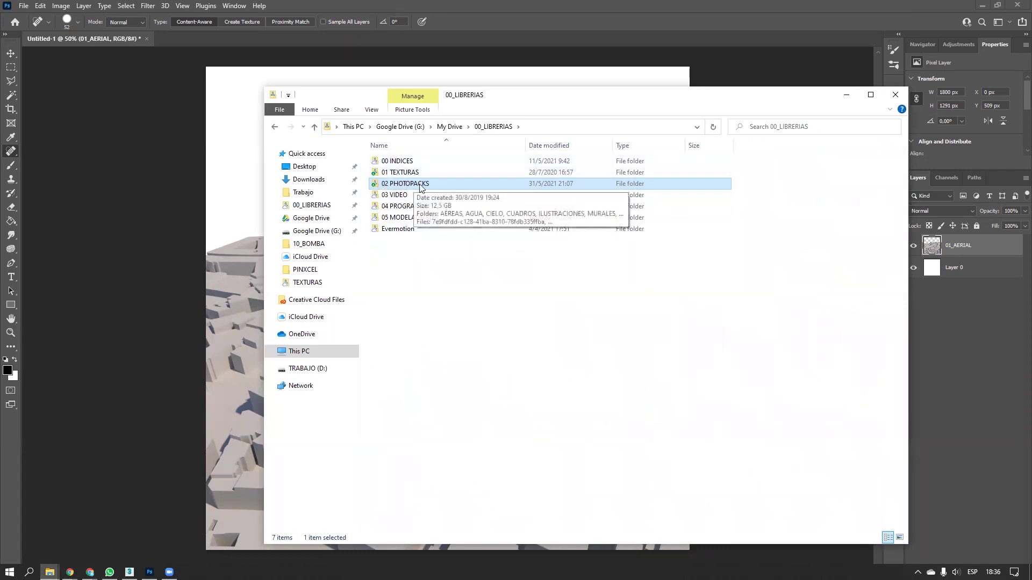
pyautogui.doubleClick(397, 186)
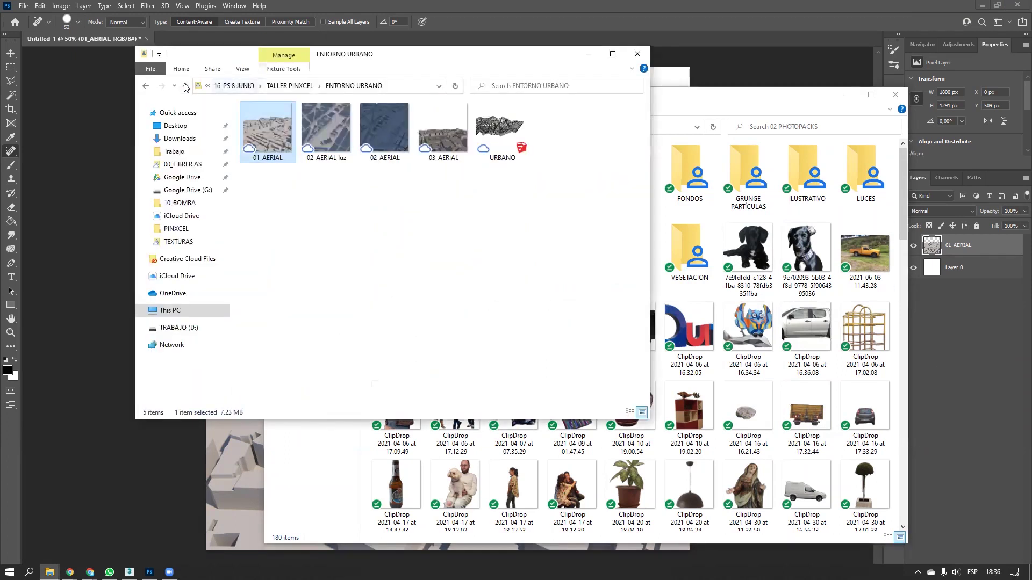
pyautogui.click(186, 86)
pyautogui.doubleClick(267, 144)
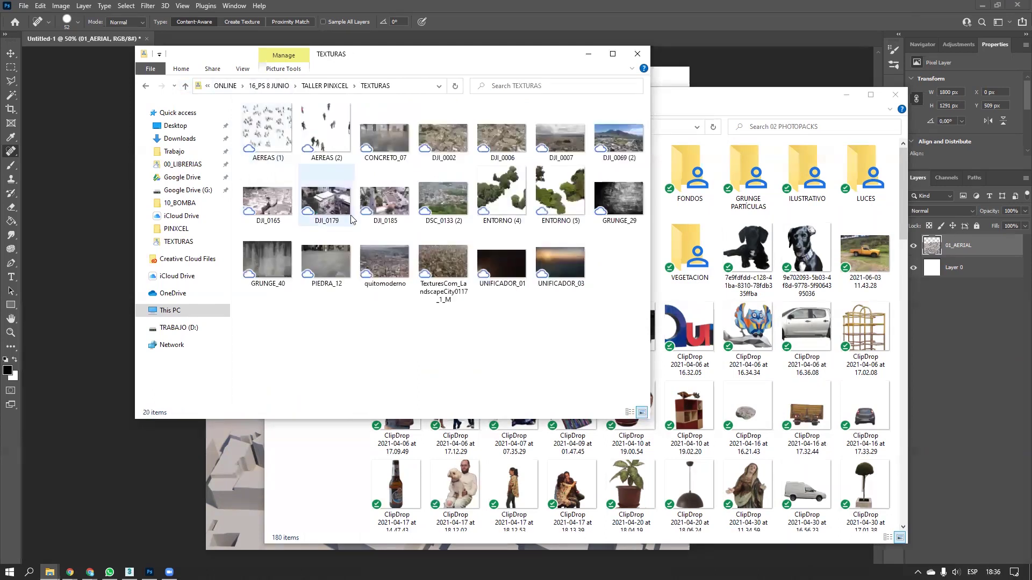
# Copy the CIUDAD_04 image from the FONDOS folder of 02 PHOTOPACKS into the workshop's TEXTURAS folder
pyautogui.click(729, 104)
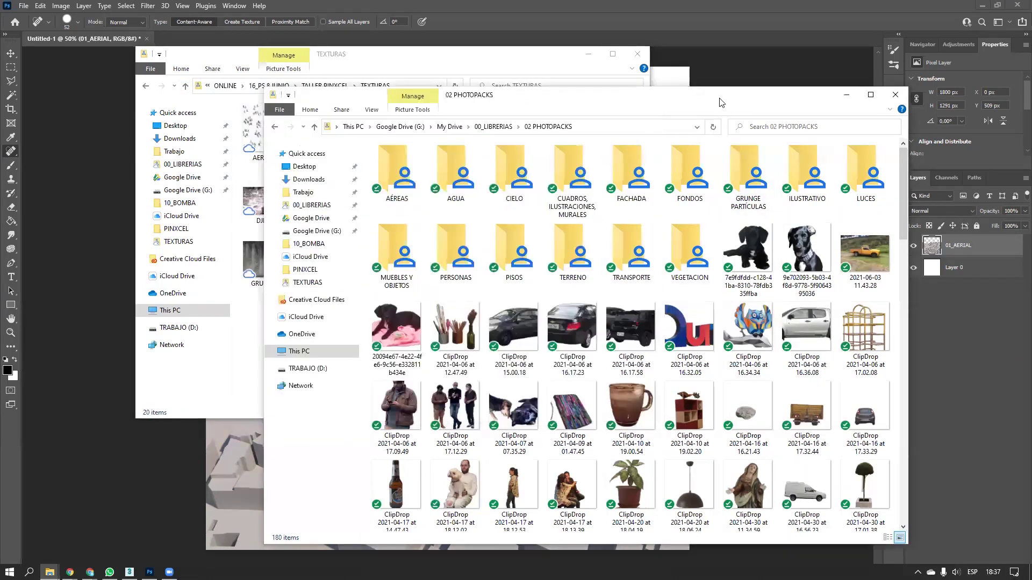
pyautogui.moveTo(721, 103); pyautogui.dragTo(665, 84)
pyautogui.doubleClick(634, 161)
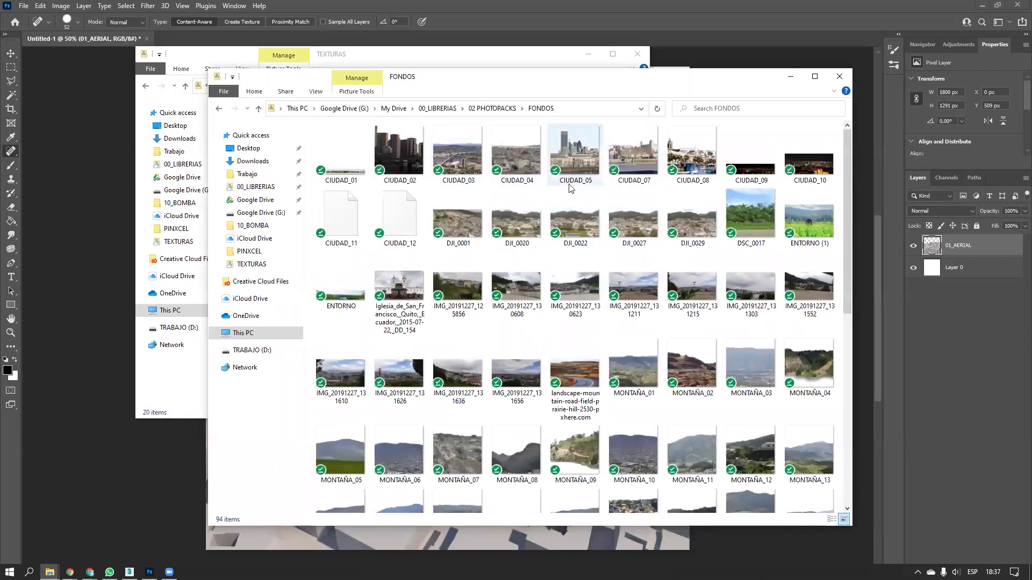
pyautogui.click(514, 151)
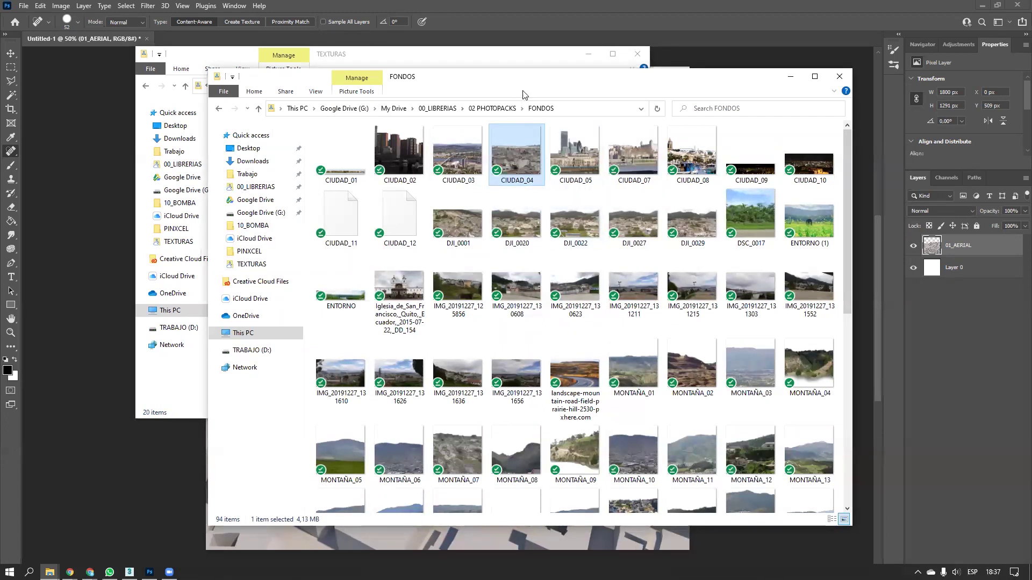
pyautogui.moveTo(515, 94); pyautogui.dragTo(691, 313)
pyautogui.click(298, 338)
pyautogui.hotkey('ctrl', 'v')
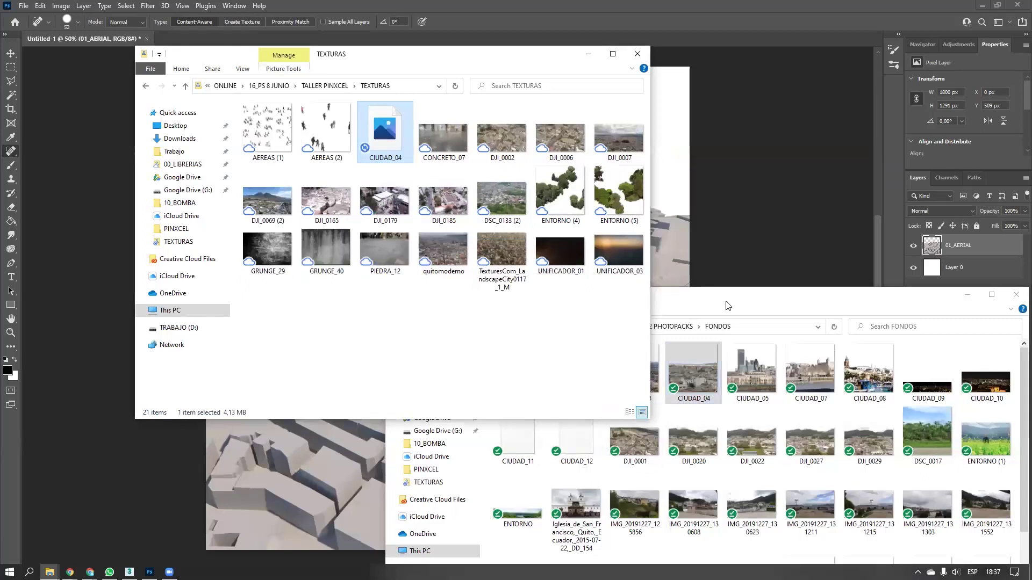
# Copy the CIUDAD_02 and CIUDAD_05 images from the FONDOS folder into the workshop's TEXTURAS folder
pyautogui.click(727, 304)
pyautogui.click(751, 376)
pyautogui.keyDown('ctrl'); pyautogui.click(801, 383); pyautogui.keyUp('ctrl')
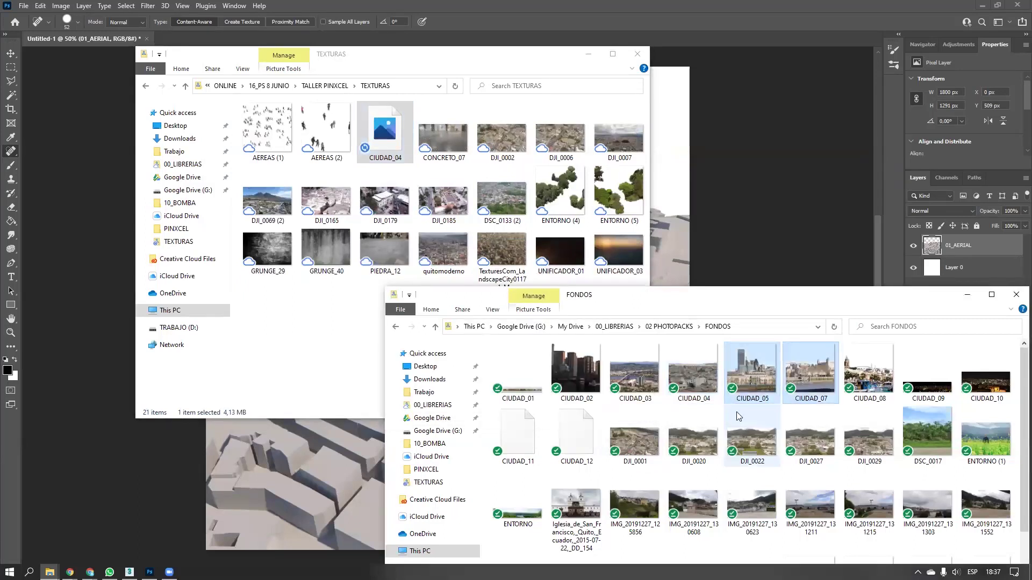
pyautogui.click(740, 368)
pyautogui.keyDown('ctrl'); pyautogui.click(578, 365); pyautogui.keyUp('ctrl')
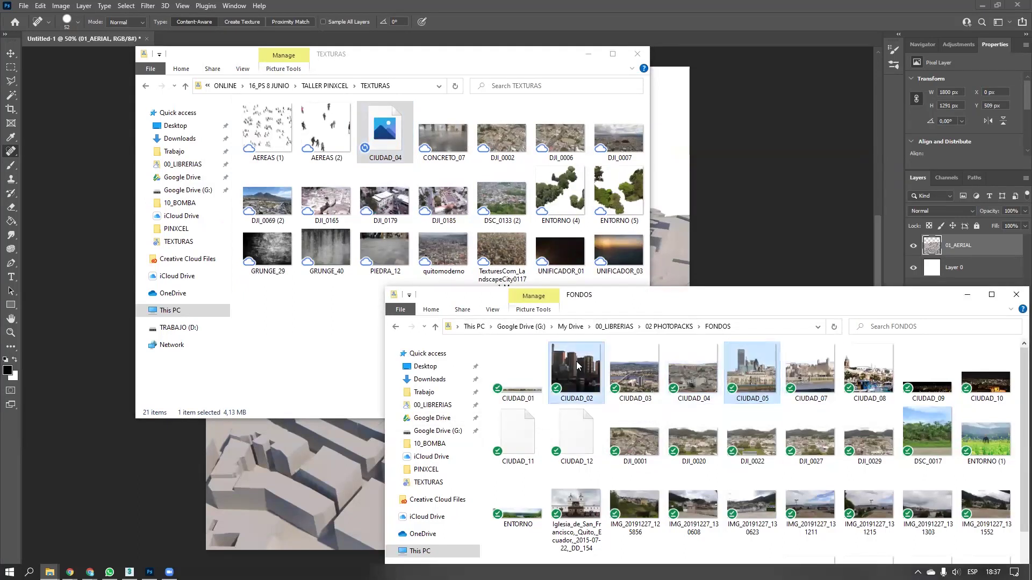
pyautogui.click(311, 354)
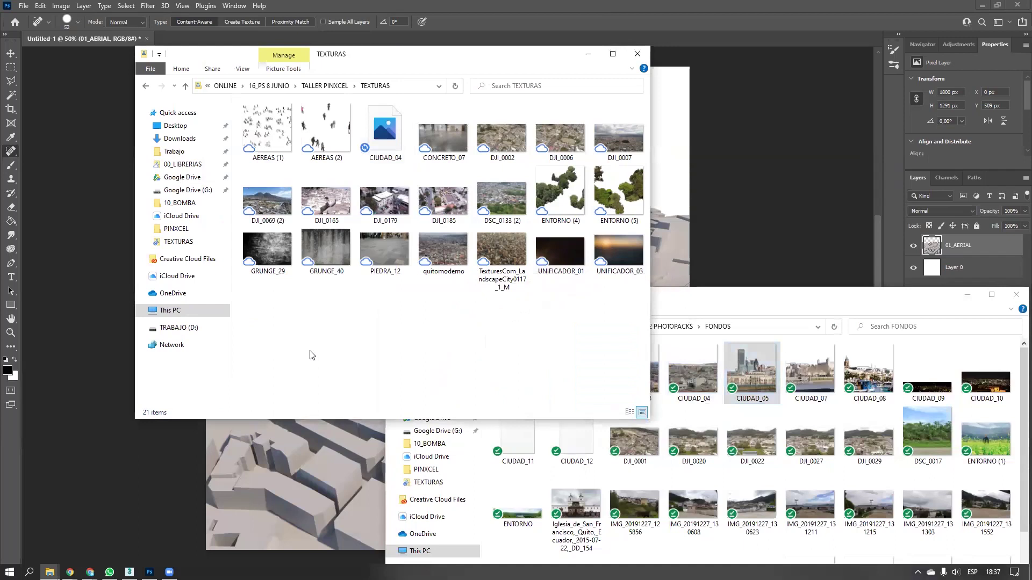
# Copy the DIA_22 sky photo from the CIELO folder of 02 PHOTOPACKS into TEXTURAS and minimize the CIELO window
pyautogui.click(688, 302)
pyautogui.click(435, 327)
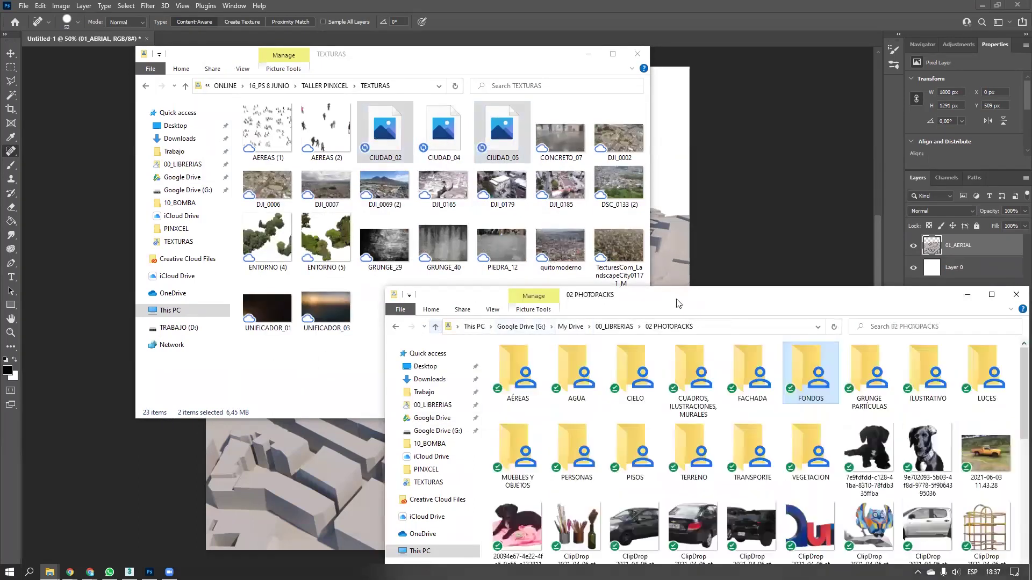
pyautogui.moveTo(672, 294); pyautogui.dragTo(556, 181)
pyautogui.doubleClick(525, 241)
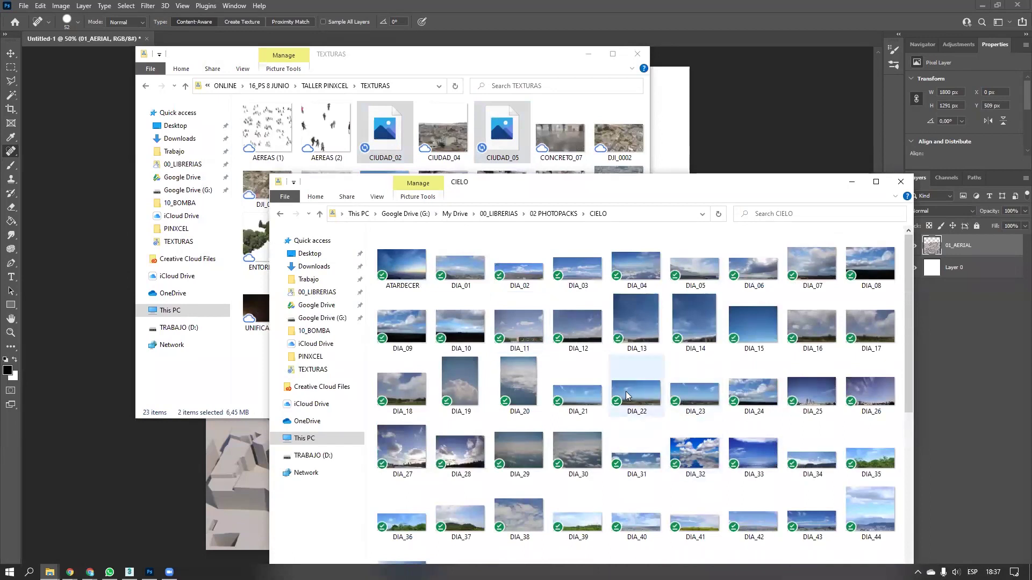
pyautogui.click(650, 396)
pyautogui.moveTo(248, 376); pyautogui.dragTo(248, 376)
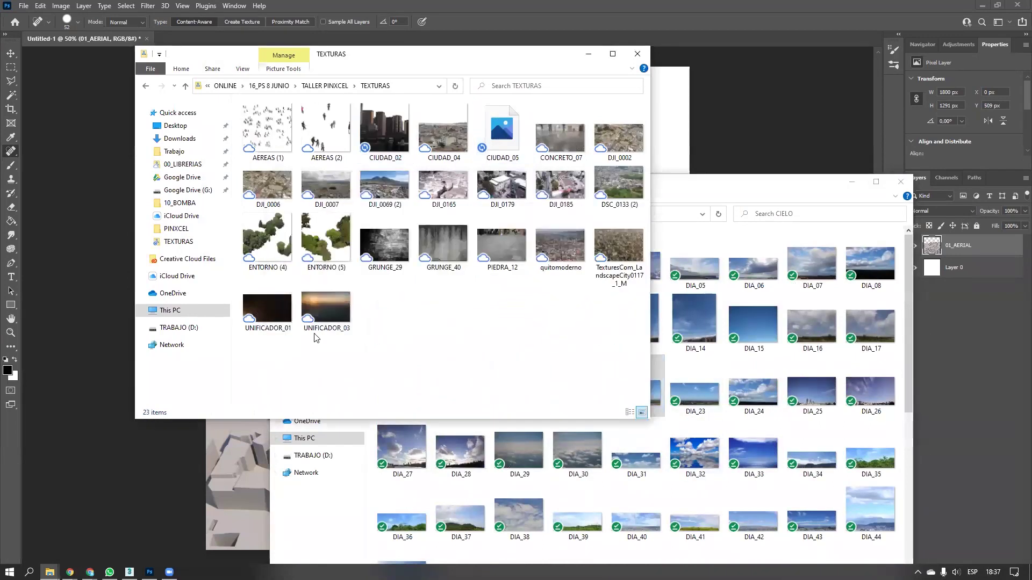
pyautogui.click(849, 181)
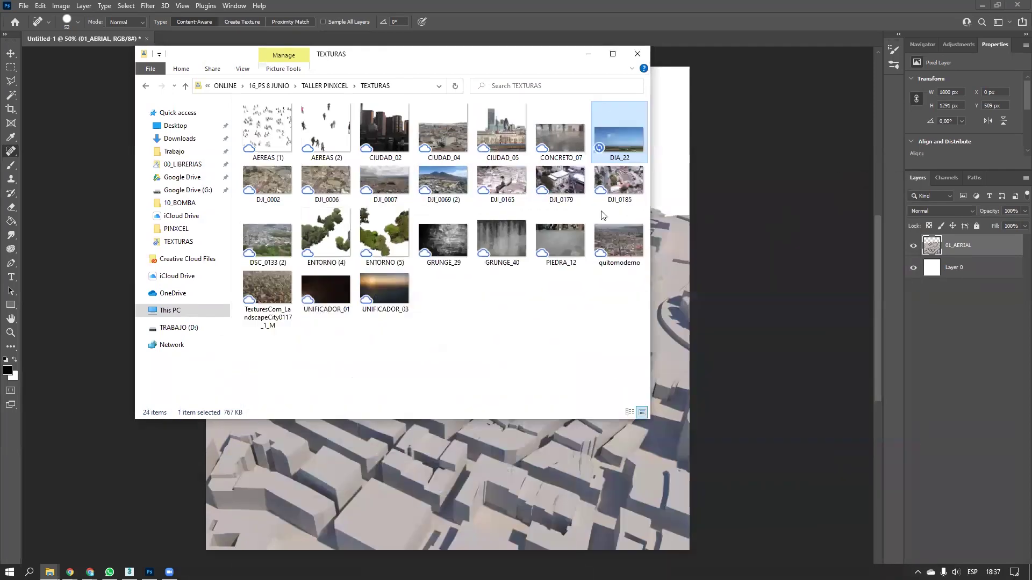
# Place the DIA_22 image from TEXTURAS into the Photoshop composition and move its layer below 01_AERIAL
pyautogui.click(736, 203)
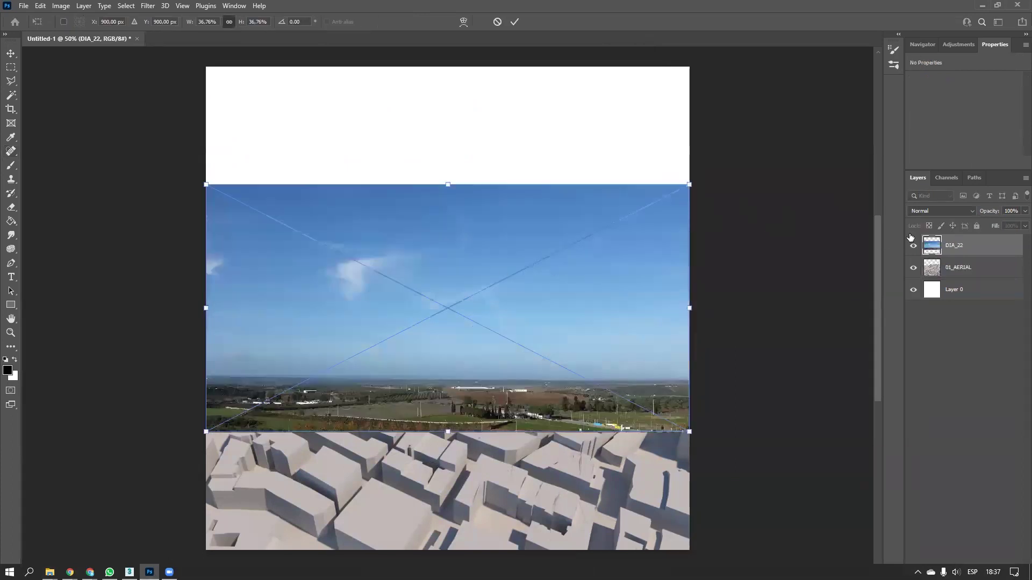
pyautogui.press('Return')
pyautogui.moveTo(956, 248); pyautogui.dragTo(957, 277)
pyautogui.press('j')
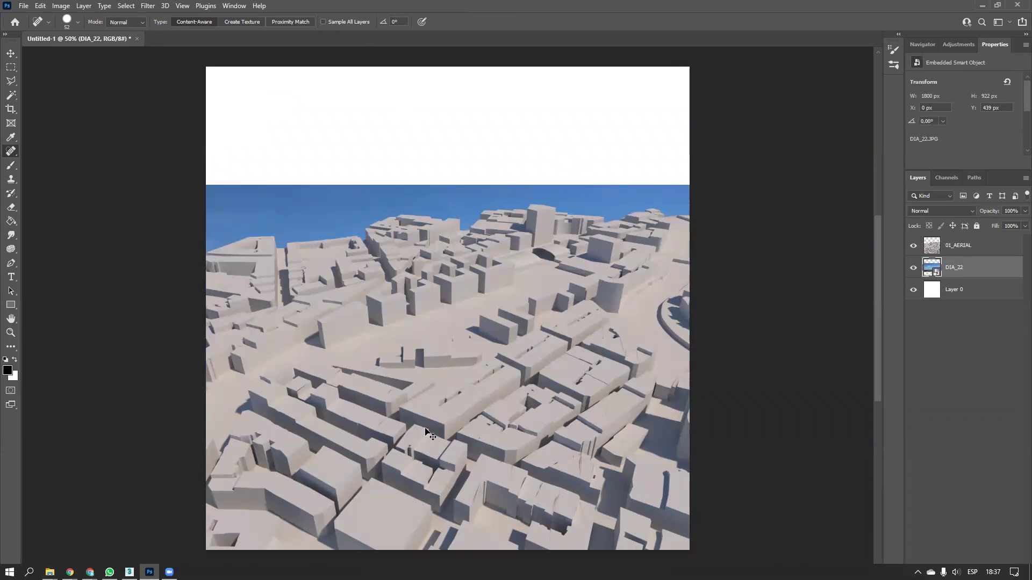
pyautogui.hotkey('ctrl', 't')
pyautogui.moveTo(422, 207); pyautogui.dragTo(429, 102)
pyautogui.moveTo(439, 179); pyautogui.dragTo(426, 365)
pyautogui.keyDown('alt'); pyautogui.scroll(-3, 428, 359); pyautogui.keyUp('alt')
pyautogui.moveTo(444, 409); pyautogui.dragTo(443, 319)
pyautogui.keyDown('alt'); pyautogui.scroll(1, 445, 364); pyautogui.keyUp('alt')
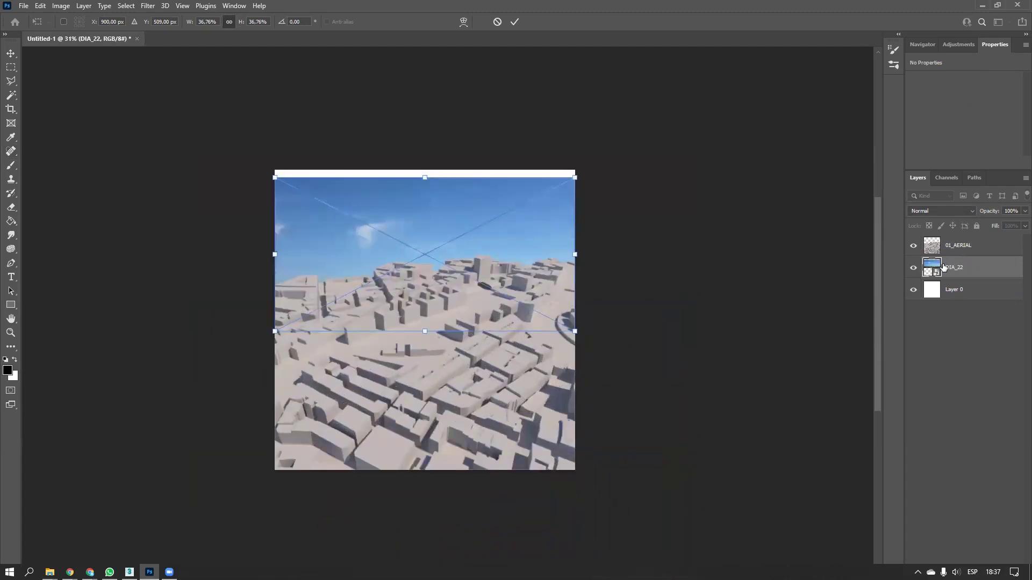
pyautogui.press('Escape')
pyautogui.press('j')
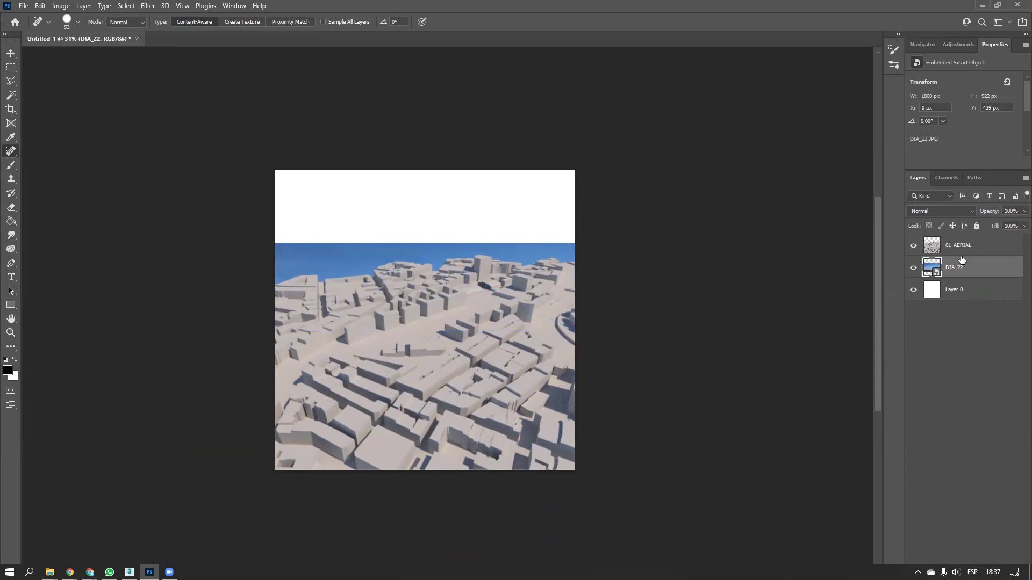
# Create a new empty layer above 01_AERIAL and set the Brush tool's foreground color to red
pyautogui.click(961, 252)
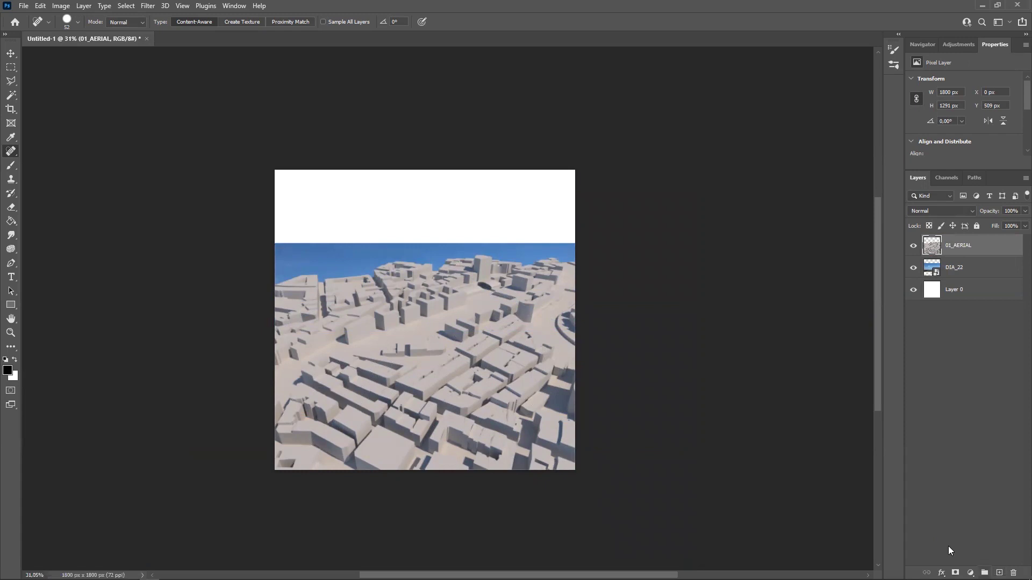
pyautogui.press('b')
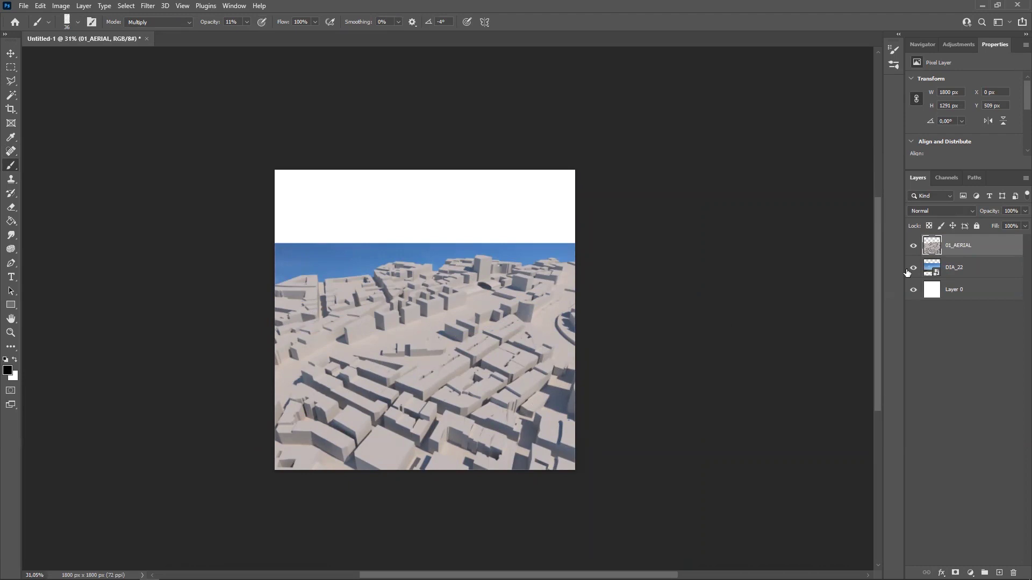
pyautogui.click(999, 573)
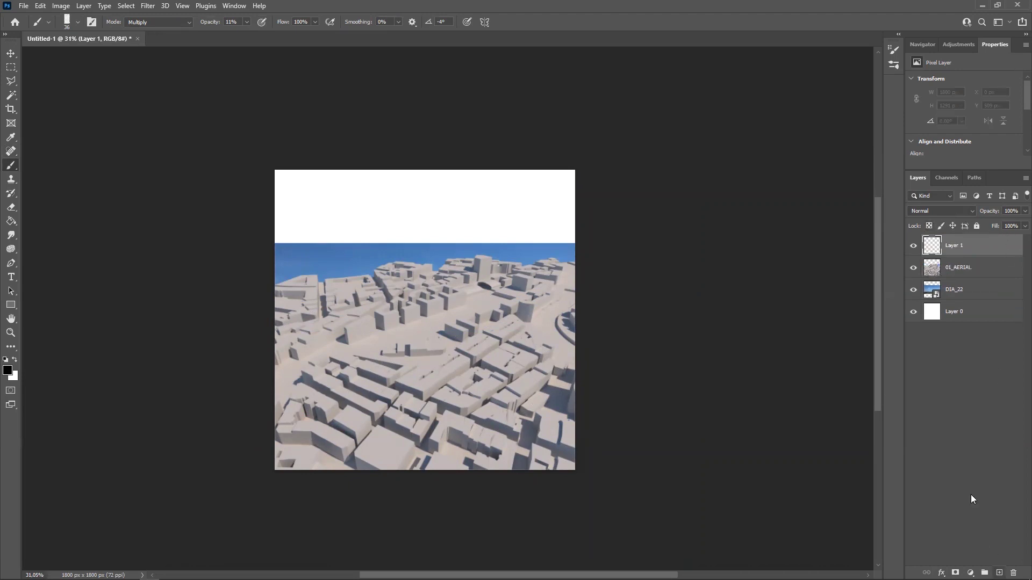
pyautogui.click(4, 371)
pyautogui.moveTo(345, 103); pyautogui.dragTo(377, 52)
pyautogui.click(453, 76)
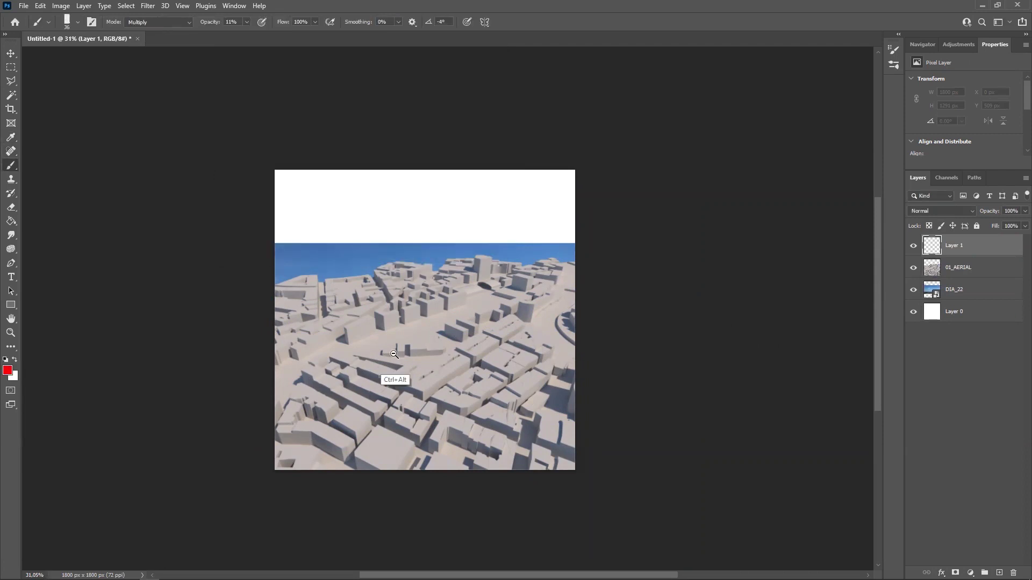
# Outline the central building block in red with the brush at 100% opacity and draw a straight horizontal line near the canvas's upper edge
pyautogui.keyDown('alt'); pyautogui.scroll(5, 394, 354); pyautogui.keyUp('alt')
pyautogui.keyDown('alt'); pyautogui.moveTo(214, 348); pyautogui.dragTo(208, 349, button='right'); pyautogui.keyUp('alt')
pyautogui.moveTo(258, 286); pyautogui.dragTo(264, 339)
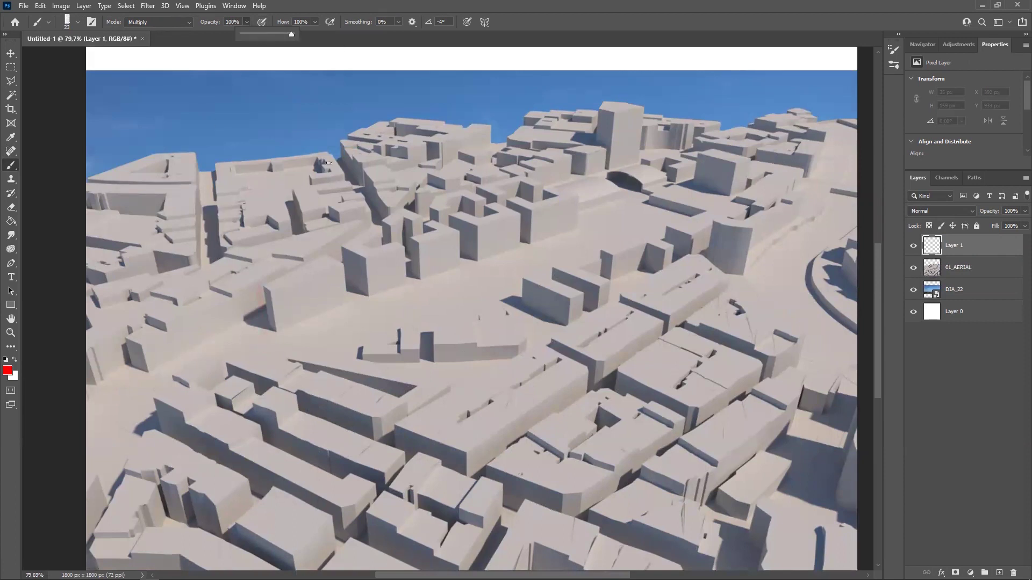
pyautogui.moveTo(258, 287)
pyautogui.mouseDown()
pyautogui.moveTo(268, 338)
pyautogui.moveTo(343, 246)
pyautogui.moveTo(406, 205)
pyautogui.moveTo(437, 211)
pyautogui.moveTo(497, 179)
pyautogui.moveTo(689, 221)
pyautogui.moveTo(358, 355)
pyautogui.moveTo(261, 342)
pyautogui.mouseUp()
pyautogui.keyDown('ctrl'); pyautogui.keyDown('alt'); pyautogui.moveTo(470, 272); pyautogui.dragTo(408, 272); pyautogui.keyUp('alt'); pyautogui.keyUp('ctrl')
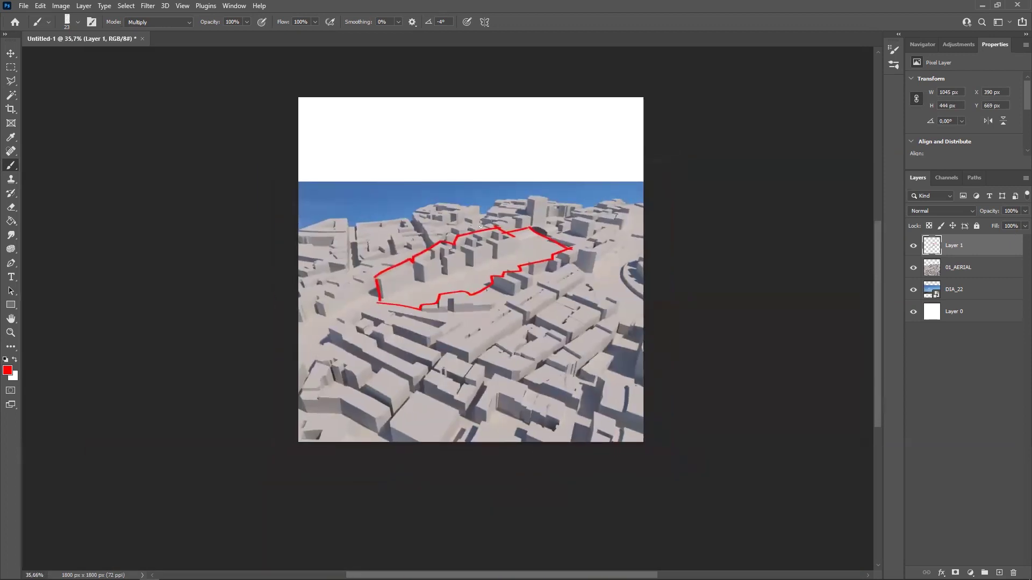
pyautogui.moveTo(499, 250); pyautogui.dragTo(473, 311)
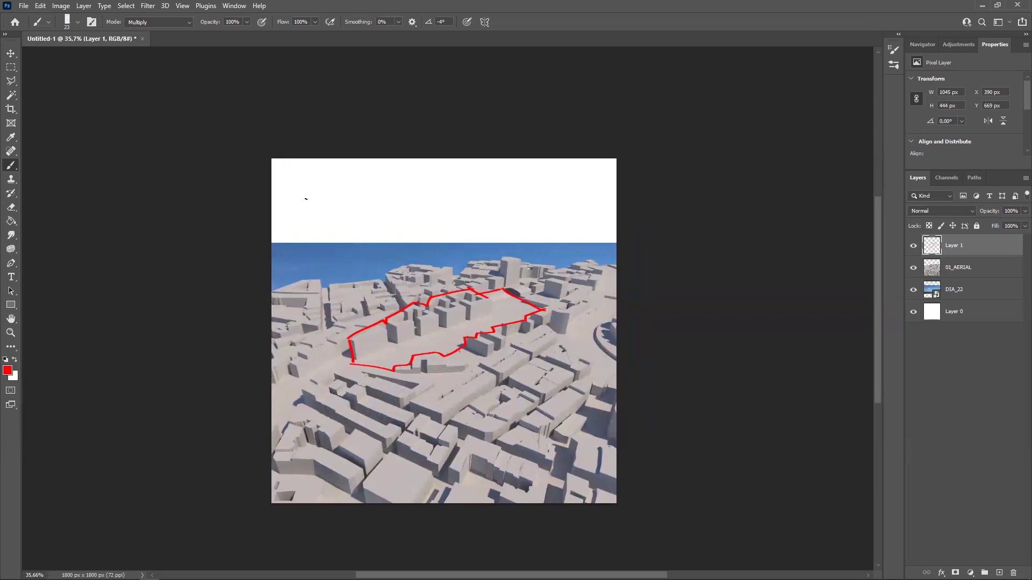
pyautogui.keyDown('shift'); pyautogui.moveTo(274, 172); pyautogui.dragTo(642, 215); pyautogui.keyUp('shift')
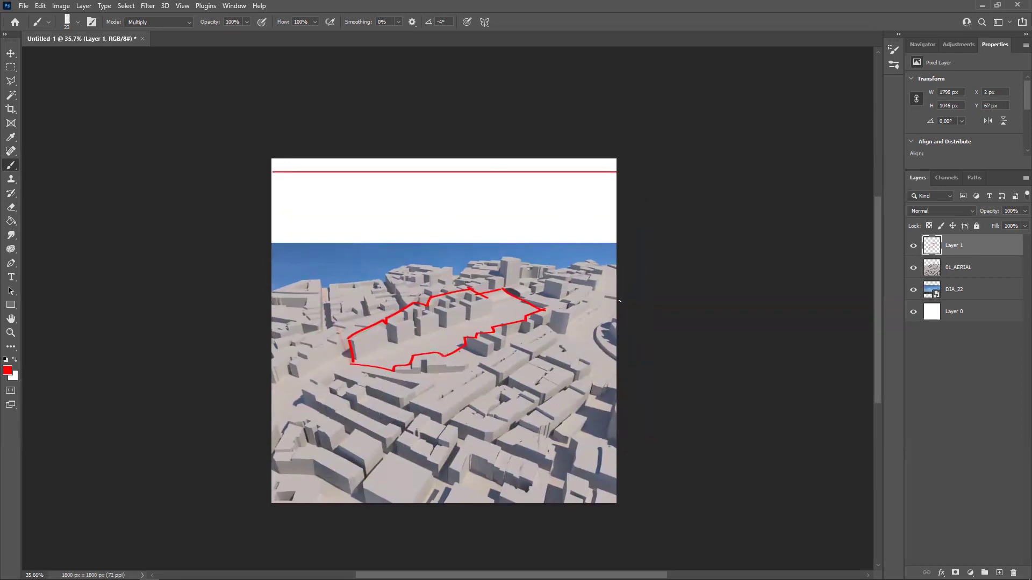
# Hide the red sketch layer and move the DIA_22 layer up to a Y position of about -626 px
pyautogui.click(913, 246)
pyautogui.click(960, 290)
pyautogui.hotkey('ctrl', 't')
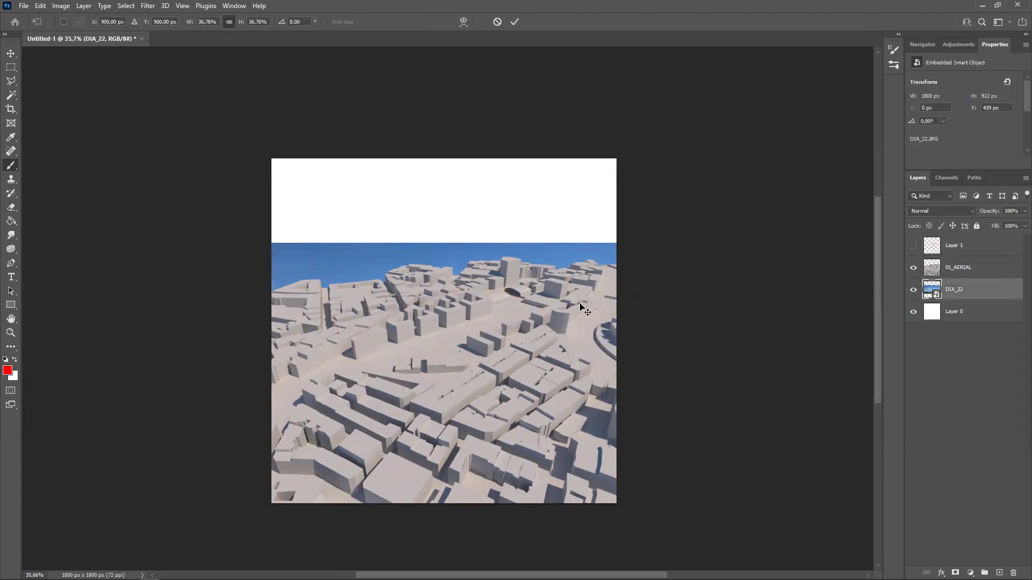
pyautogui.moveTo(517, 294); pyautogui.dragTo(524, 116)
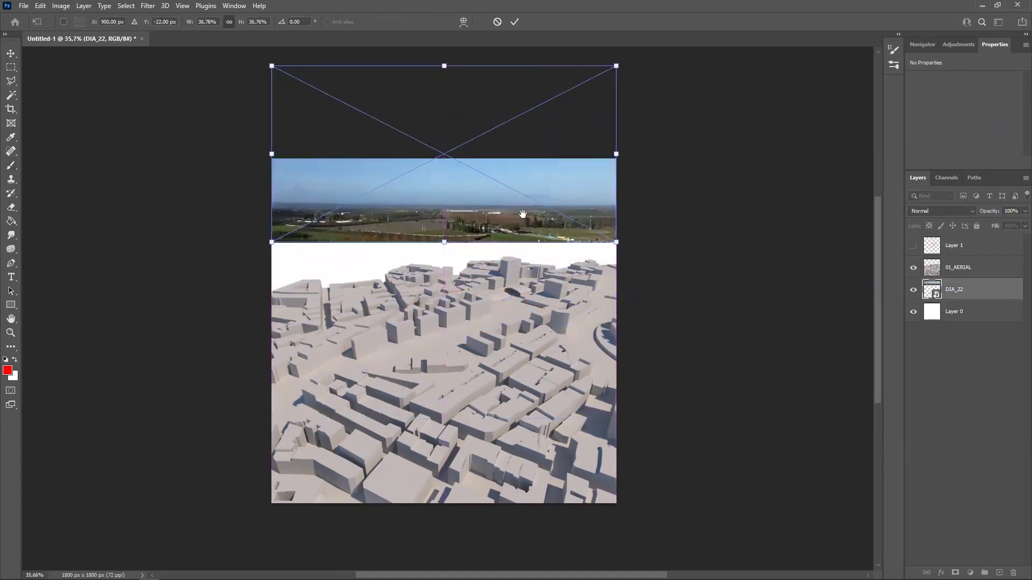
pyautogui.moveTo(522, 215); pyautogui.dragTo(501, 287)
pyautogui.keyDown('shift'); pyautogui.moveTo(520, 246); pyautogui.dragTo(525, 219); pyautogui.keyUp('shift')
pyautogui.press('Return')
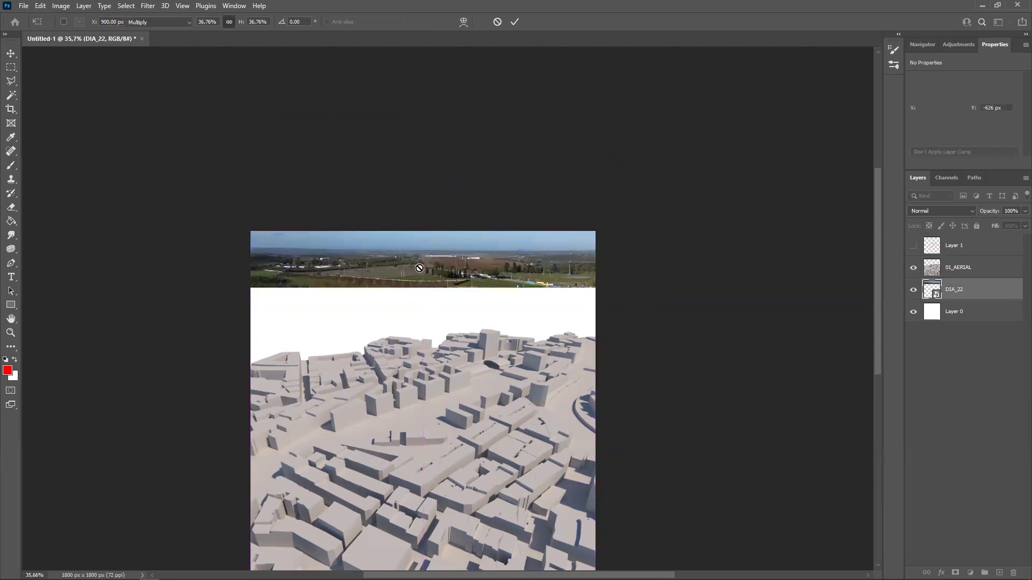
pyautogui.press('b')
# Switch to 3ds Max and orbit the maximized PhysCamera002 view to examine the city model against the horizon
pyautogui.moveTo(194, 578)
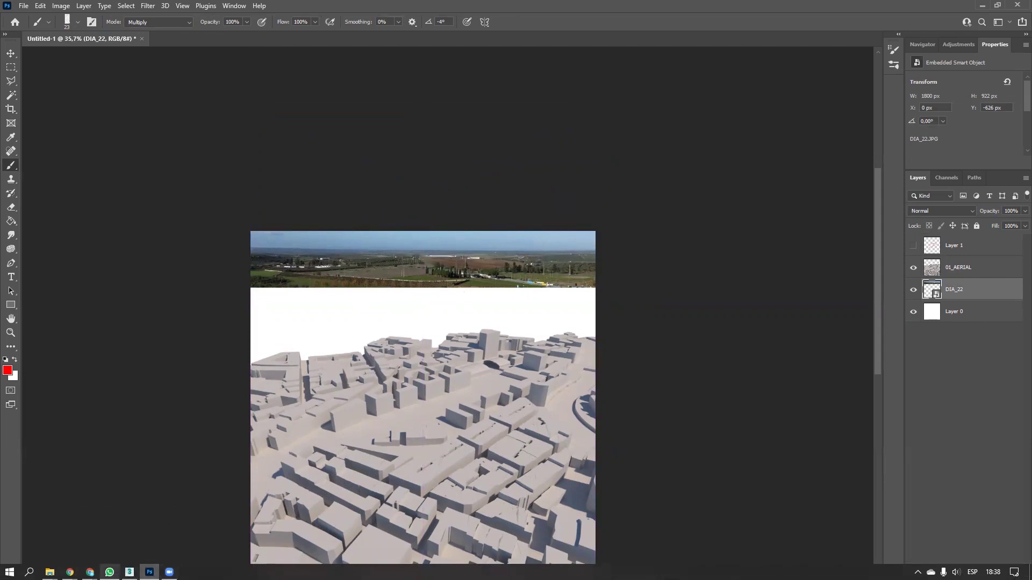
pyautogui.click(129, 572)
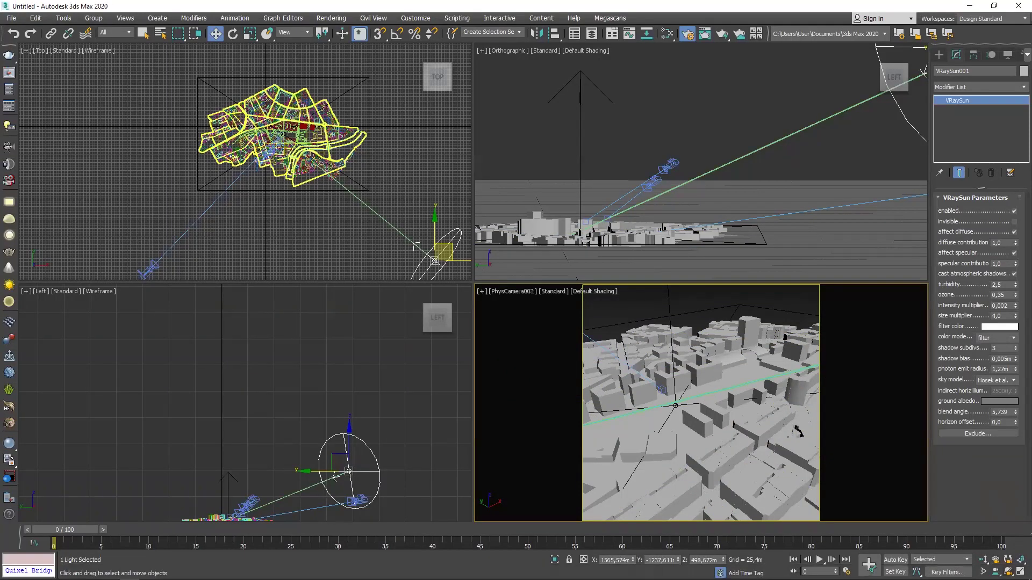
pyautogui.click(1007, 572)
pyautogui.moveTo(682, 403); pyautogui.dragTo(679, 394)
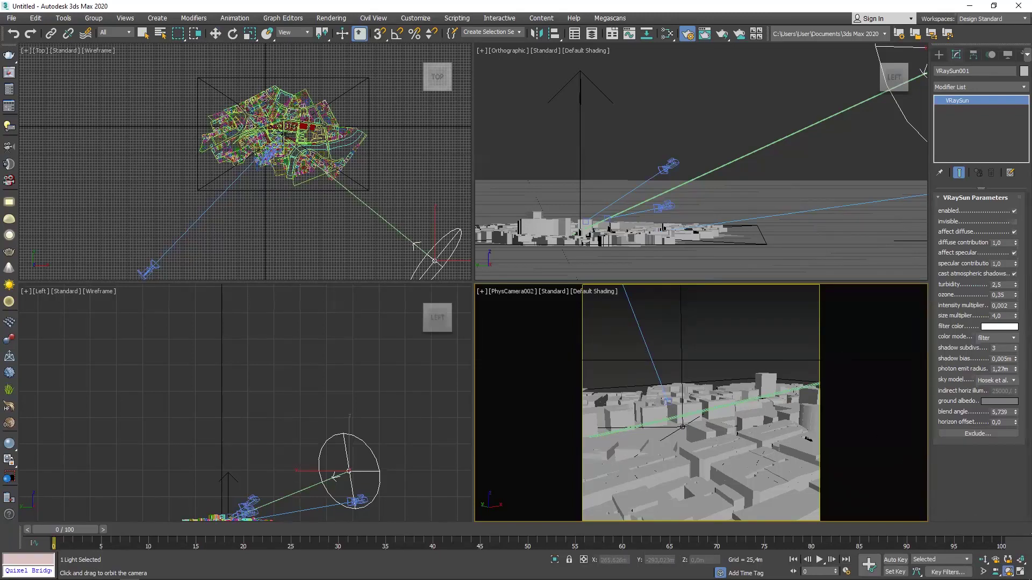
pyautogui.hotkey('alt', 'w')
pyautogui.moveTo(594, 295); pyautogui.dragTo(417, 131)
pyautogui.moveTo(471, 210)
pyautogui.mouseDown()
pyautogui.moveTo(491, 198)
pyautogui.moveTo(453, 212)
pyautogui.mouseUp()
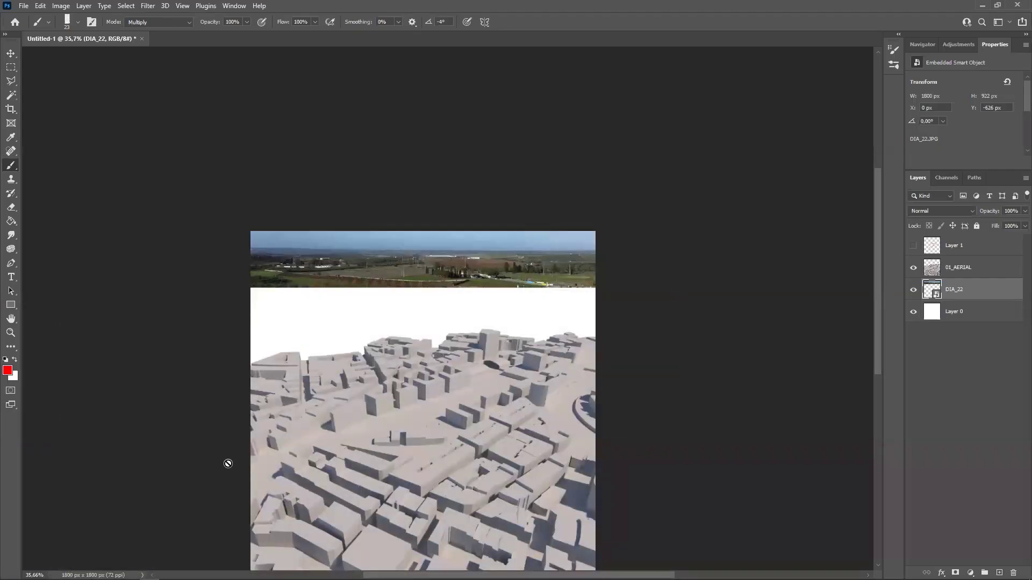
# Place the CIUDAD_04 image from the TEXTURAS folder into the Photoshop composition directly above the DIA_22 layer
pyautogui.moveTo(229, 578)
pyautogui.moveTo(49, 572)
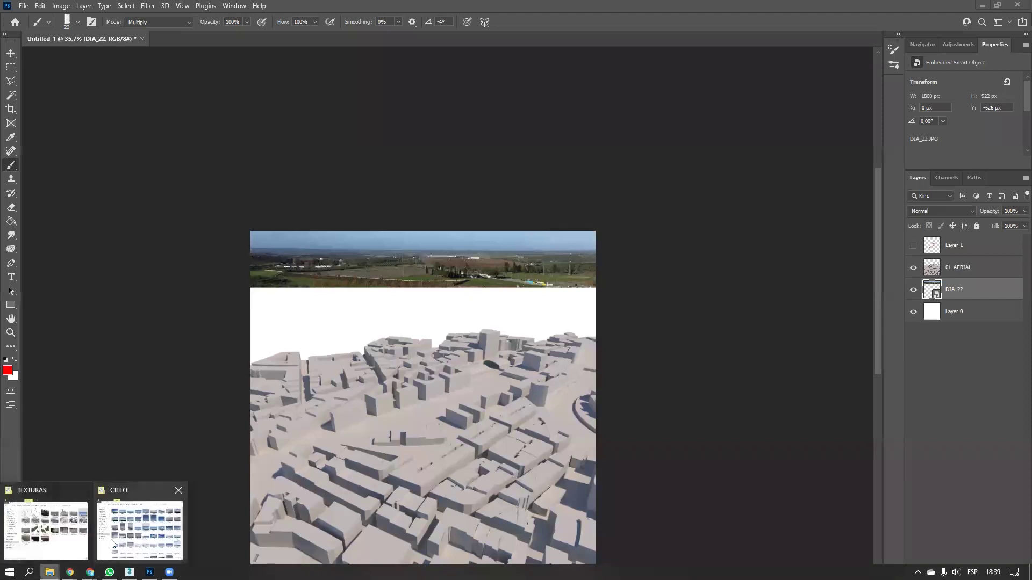
pyautogui.click(78, 530)
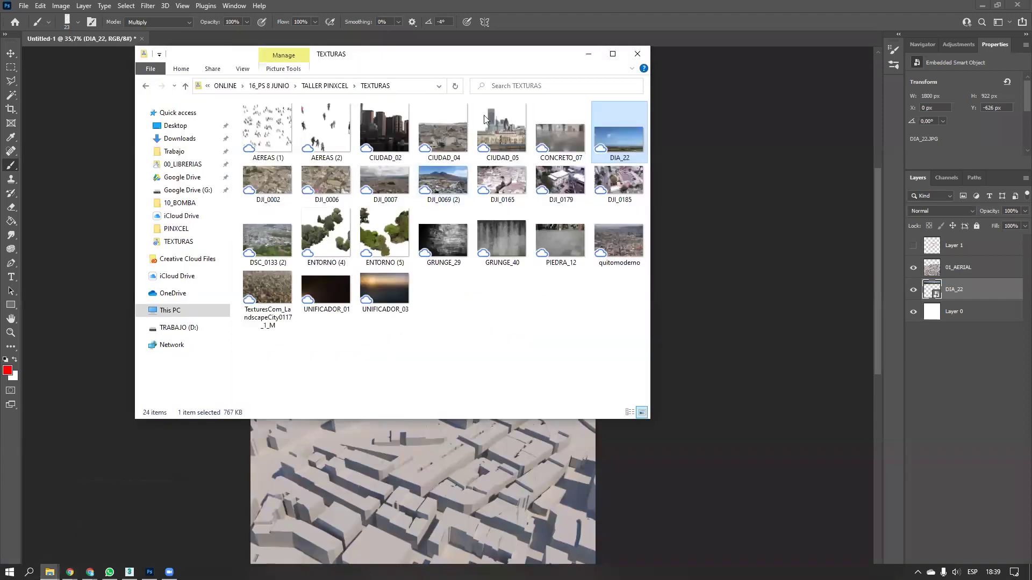
pyautogui.click(438, 133)
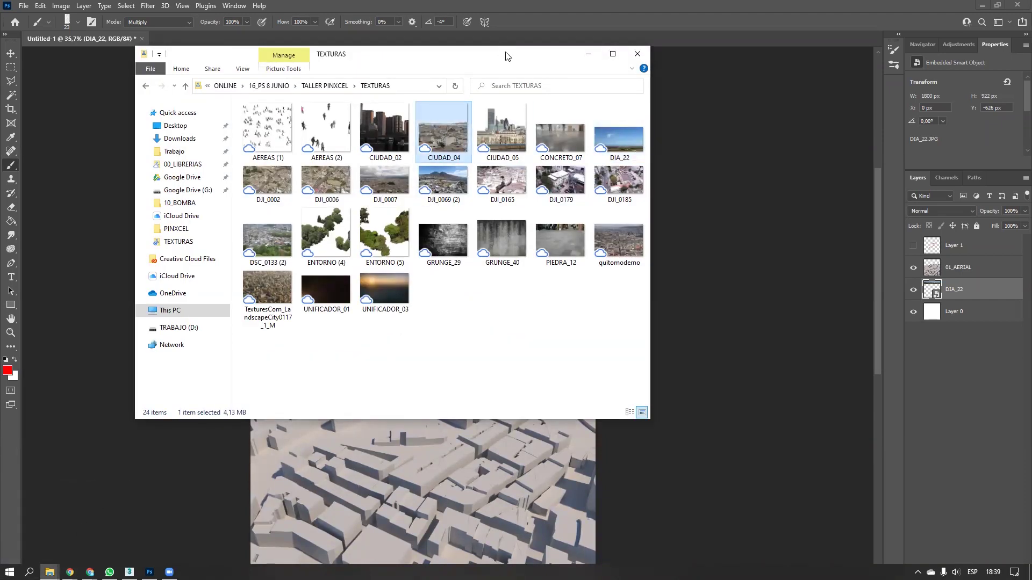
pyautogui.moveTo(506, 52); pyautogui.dragTo(820, 71)
pyautogui.moveTo(773, 134); pyautogui.dragTo(350, 298)
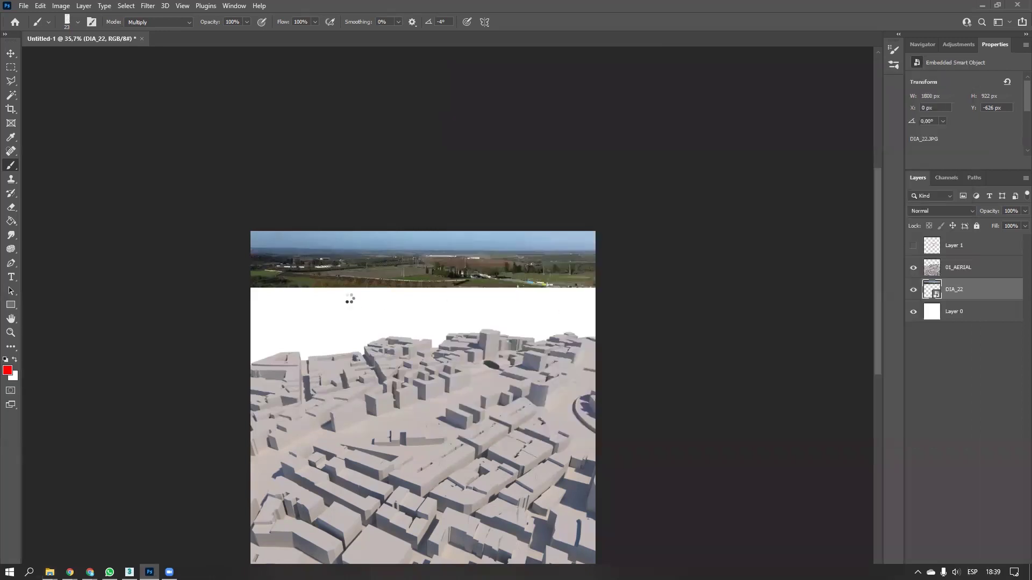
# Scale CIUDAD_04 proportionally to about 145.5% and position it behind the model's far buildings, below the horizon
pyautogui.moveTo(443, 308); pyautogui.dragTo(428, 248)
pyautogui.keyDown('alt'); pyautogui.moveTo(585, 307); pyautogui.dragTo(828, 371); pyautogui.keyUp('alt')
pyautogui.moveTo(522, 280); pyautogui.dragTo(566, 289)
pyautogui.keyDown('alt'); pyautogui.scroll(-2, 171, 392); pyautogui.keyUp('alt')
pyautogui.moveTo(100, 382); pyautogui.dragTo(16, 506)
pyautogui.moveTo(554, 354); pyautogui.dragTo(652, 326)
pyautogui.keyDown('alt'); pyautogui.scroll(3, 511, 337); pyautogui.keyUp('alt')
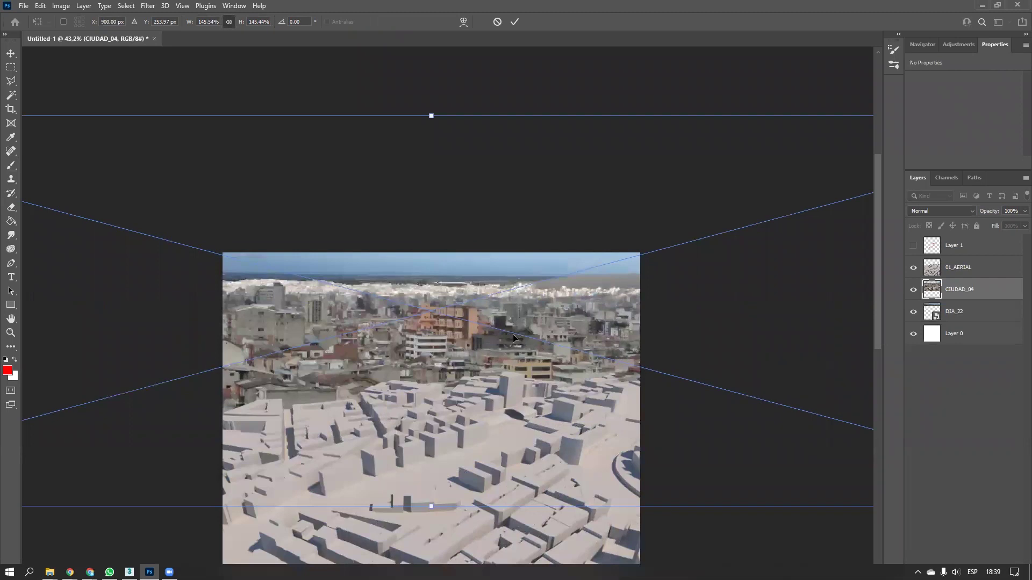
# Nudge CIUDAD_04 down to a transform Y position of about 268 px and apply the transformation
pyautogui.press('Down')
pyautogui.press('Down')
pyautogui.press('Down')
pyautogui.press('Down')
pyautogui.press('Down')
pyautogui.press('Down')
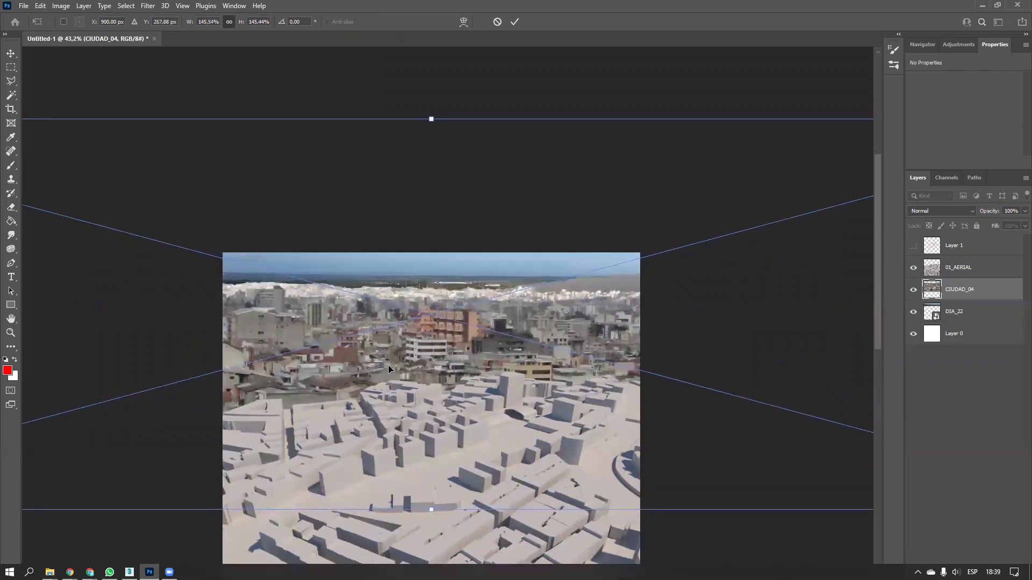
pyautogui.moveTo(517, 353)
pyautogui.mouseDown()
pyautogui.moveTo(473, 344)
pyautogui.moveTo(441, 382)
pyautogui.moveTo(424, 366)
pyautogui.moveTo(433, 352)
pyautogui.moveTo(441, 362)
pyautogui.moveTo(430, 355)
pyautogui.moveTo(516, 354)
pyautogui.mouseUp()
pyautogui.press('Return')
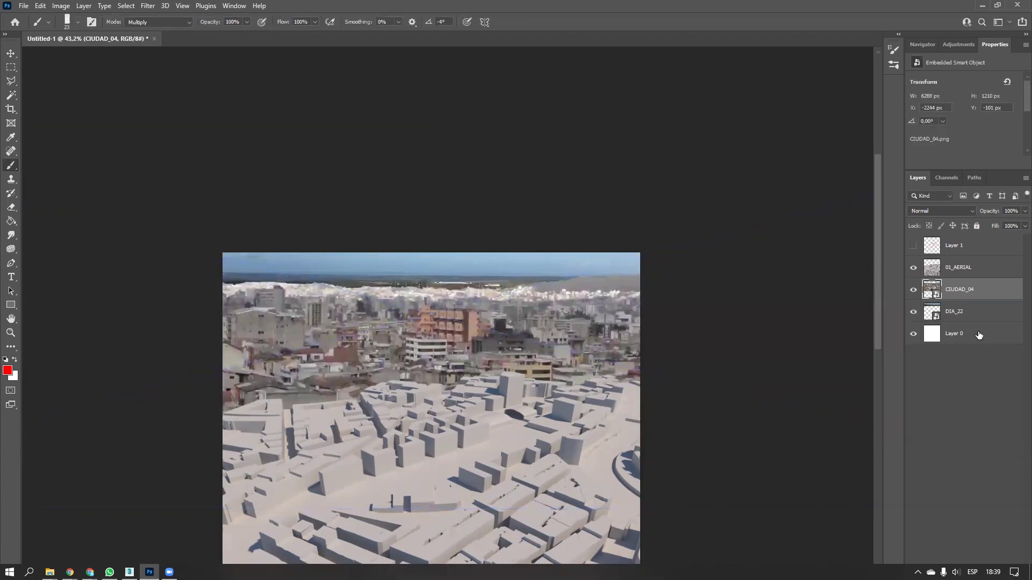
# Move the DIA_22 layer slightly down so its horizon sits behind the CIUDAD_04 skyline
pyautogui.click(954, 311)
pyautogui.hotkey('ctrl', 't')
pyautogui.moveTo(533, 280); pyautogui.dragTo(532, 291)
pyautogui.press('Return')
# Select the CIUDAD_04 and DIA_22 layers together and move both slightly up in the composition
pyautogui.keyDown('shift'); pyautogui.click(962, 291); pyautogui.keyUp('shift')
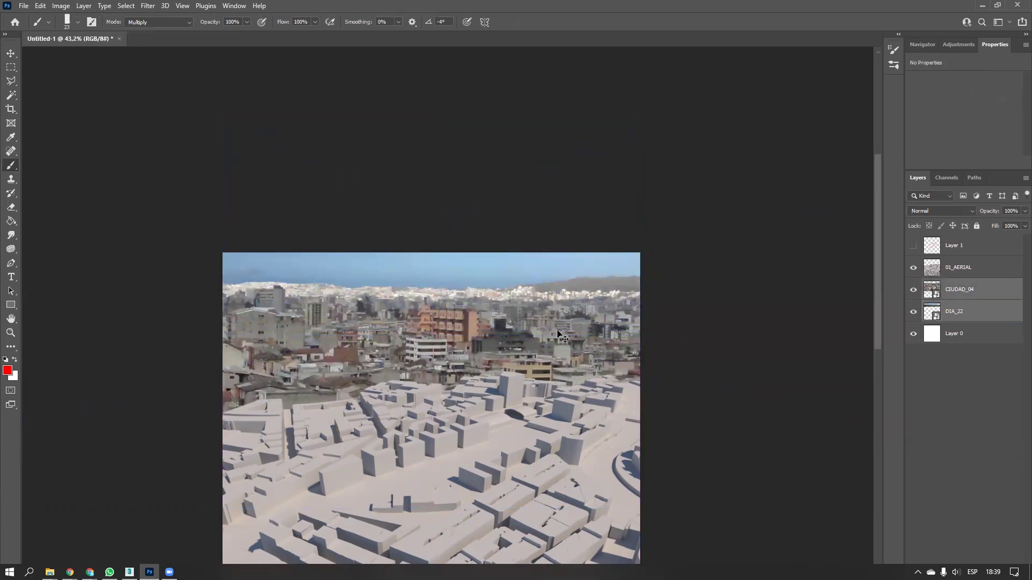
pyautogui.hotkey('ctrl', 't')
pyautogui.moveTo(452, 316); pyautogui.dragTo(452, 299)
pyautogui.press('Return')
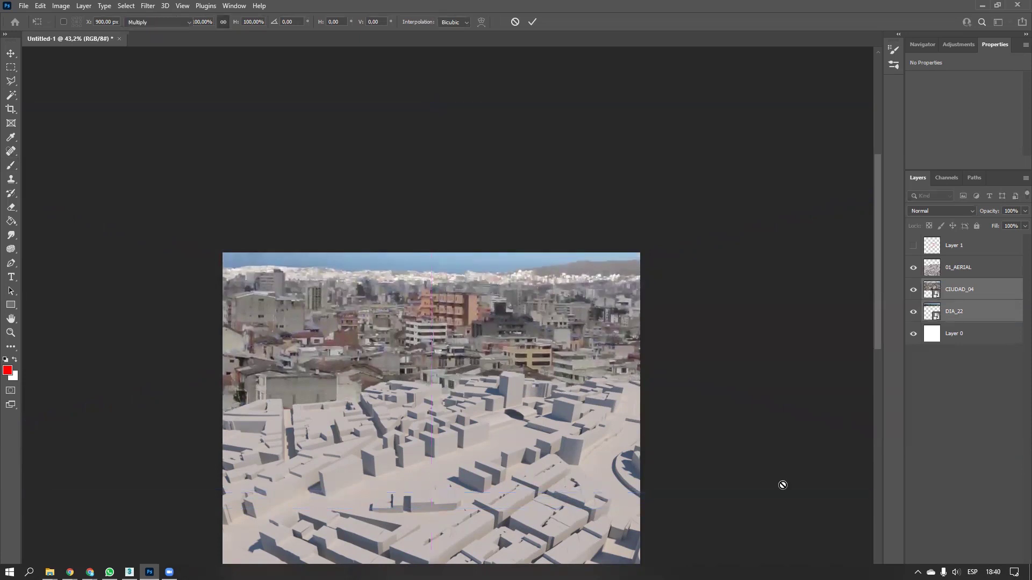
# Rasterize the DIA_22 smart object layer
pyautogui.press('b')
pyautogui.hotkey('alt', 'Tab')
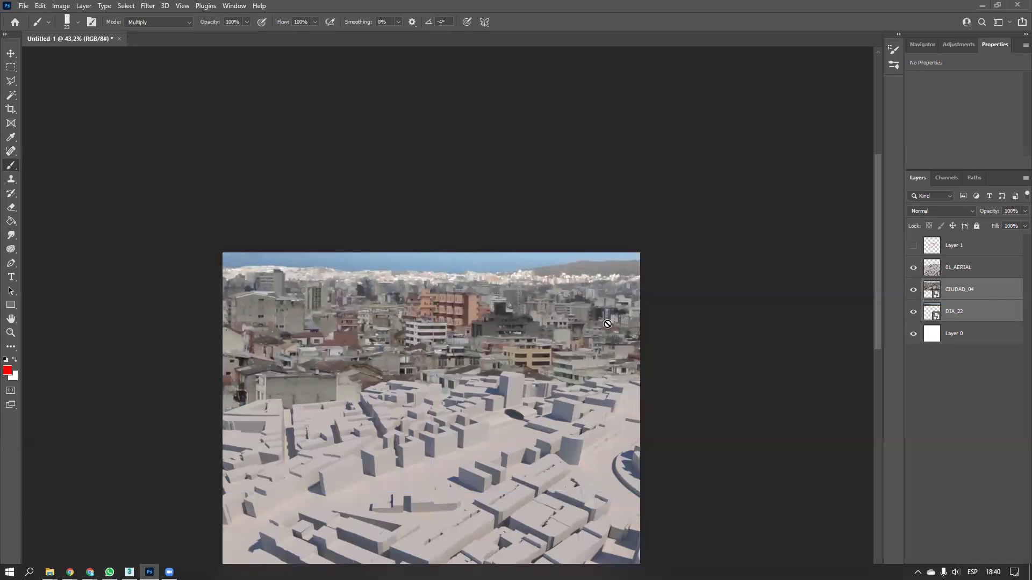
pyautogui.moveTo(531, 330); pyautogui.dragTo(525, 244)
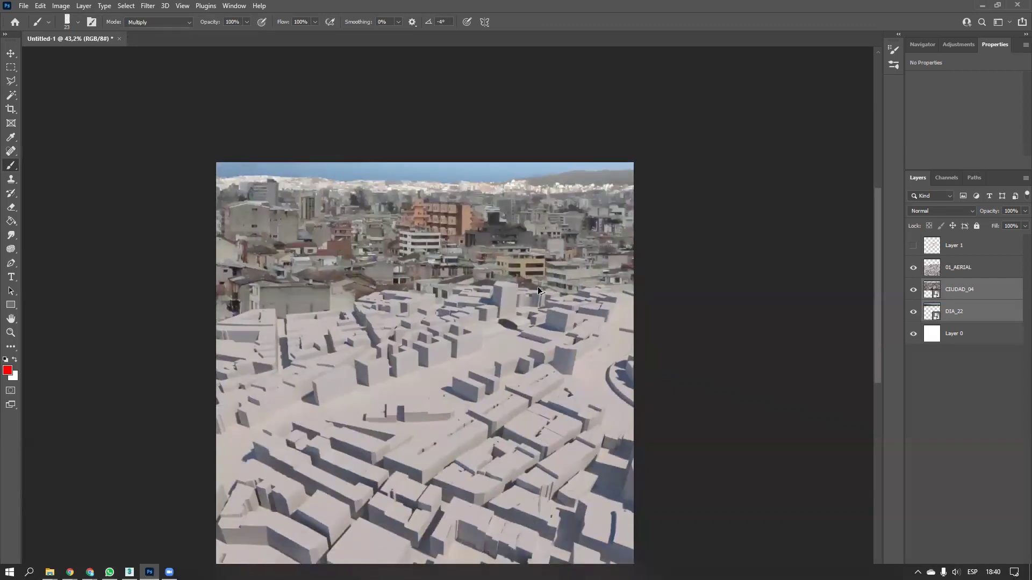
pyautogui.keyDown('alt'); pyautogui.scroll(-2, 538, 286); pyautogui.keyUp('alt')
pyautogui.keyDown('alt'); pyautogui.scroll(1, 470, 273); pyautogui.keyUp('alt')
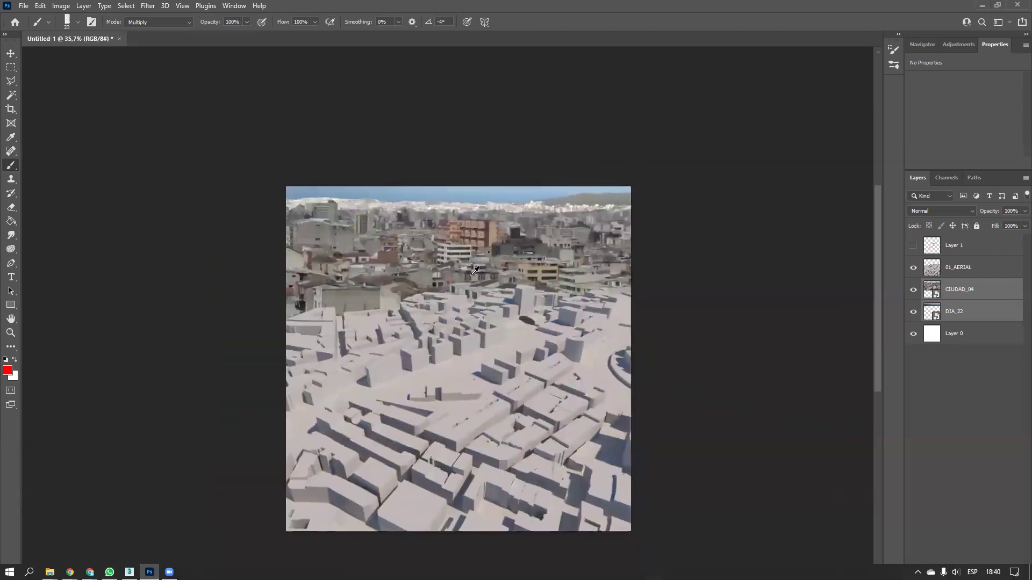
pyautogui.click(951, 316)
pyautogui.rightClick(961, 316)
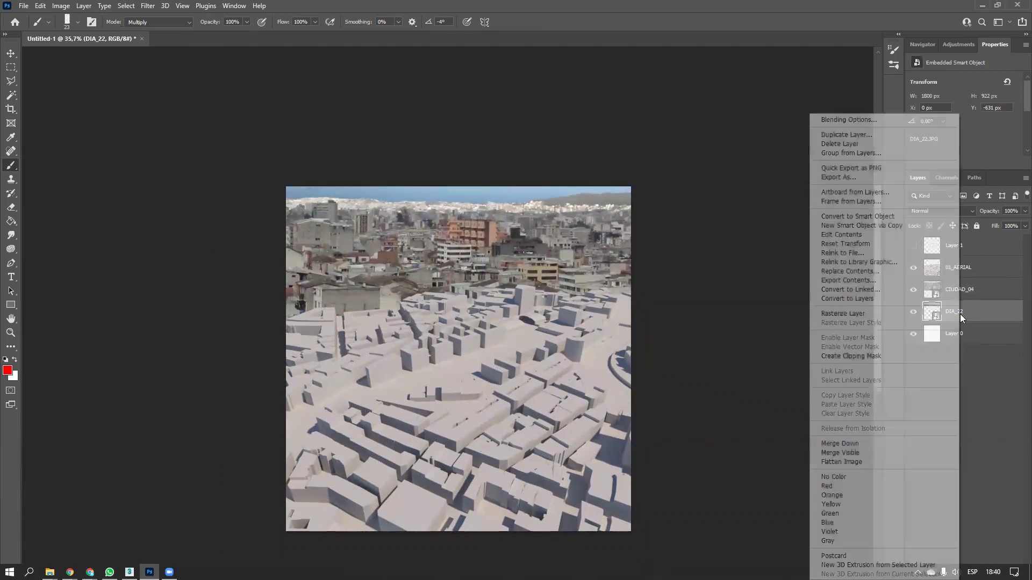
pyautogui.click(833, 313)
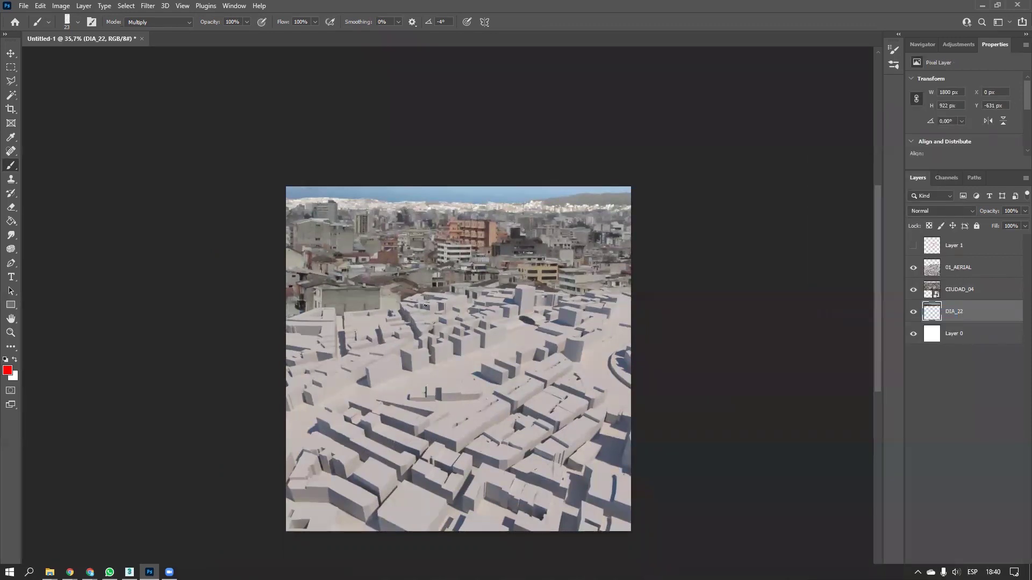
# Lighten the DIA_22 sky with Levels, setting the white input to 237 and the midtones to about 2.58
pyautogui.keyDown('alt'); pyautogui.scroll(5, 375, 216); pyautogui.keyUp('alt')
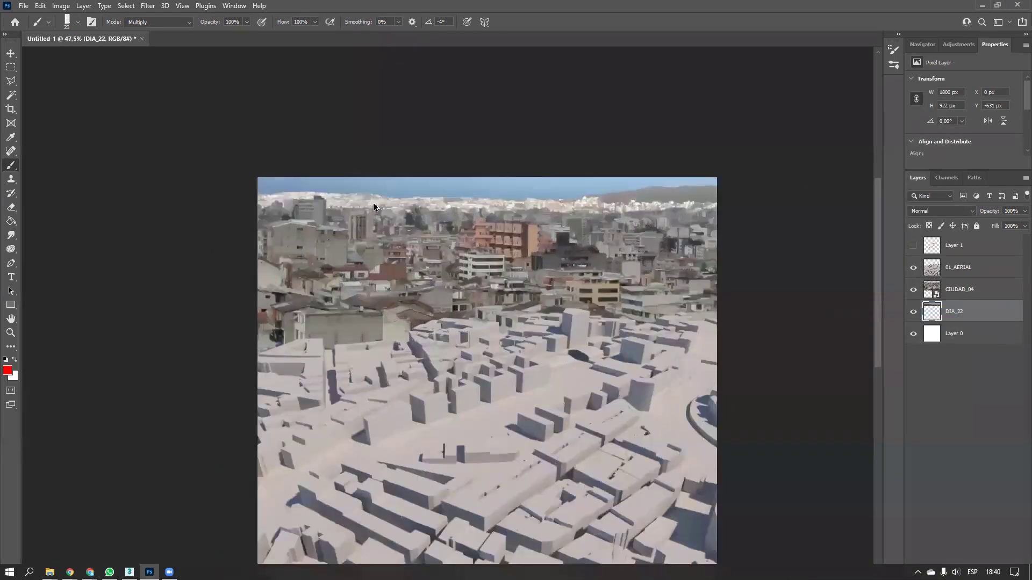
pyautogui.keyDown('alt'); pyautogui.scroll(-5, 566, 246); pyautogui.keyUp('alt')
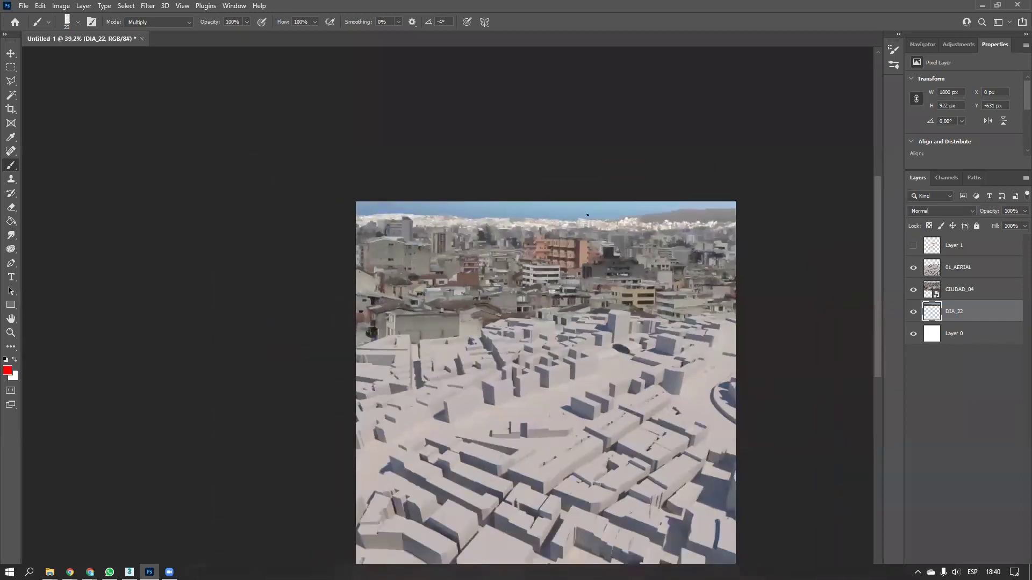
pyautogui.hotkey('ctrl', 'l')
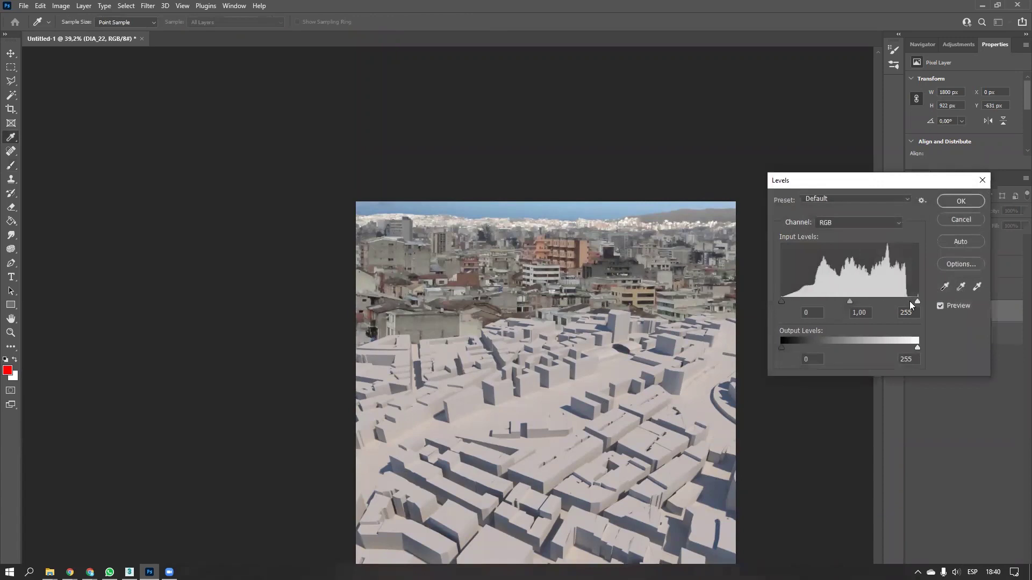
pyautogui.moveTo(917, 301)
pyautogui.mouseDown()
pyautogui.moveTo(873, 302)
pyautogui.moveTo(908, 307)
pyautogui.mouseUp()
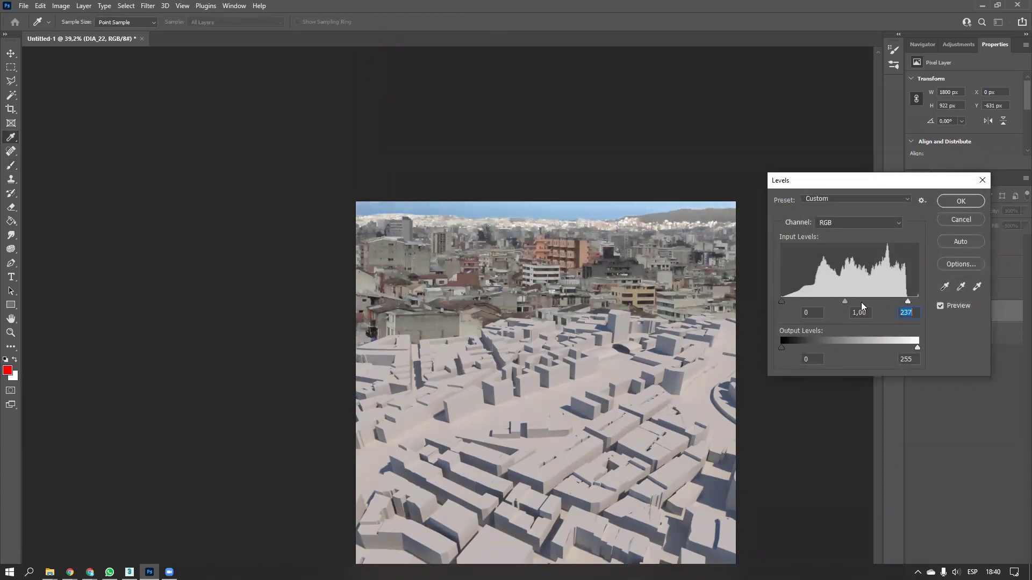
pyautogui.moveTo(844, 304); pyautogui.dragTo(807, 306)
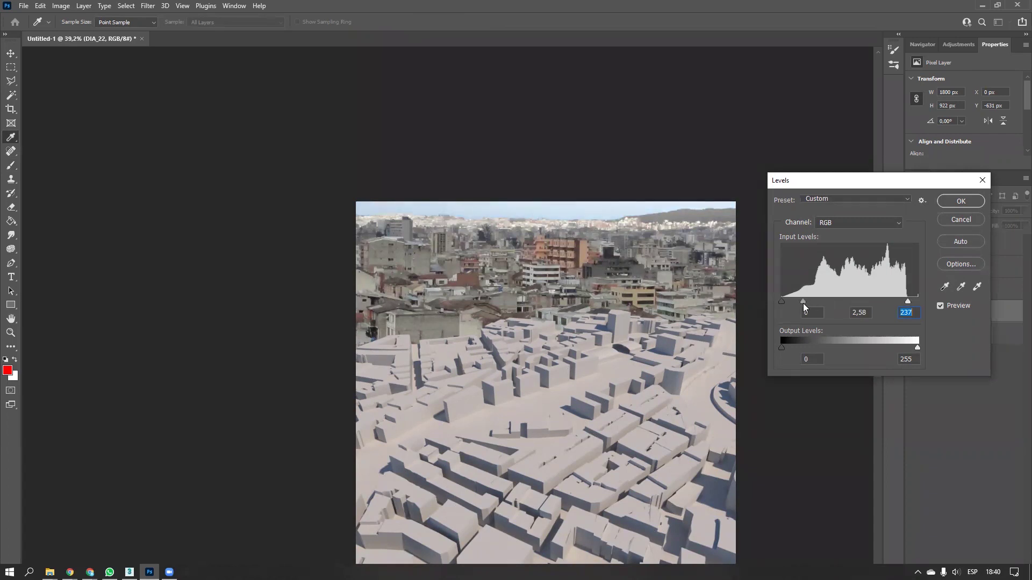
pyautogui.hotkey('shift', 'Tab')
pyautogui.click(947, 201)
# Merge the DIA_22 and CIUDAD_04 layers into a single background layer
pyautogui.moveTo(575, 312); pyautogui.dragTo(558, 306)
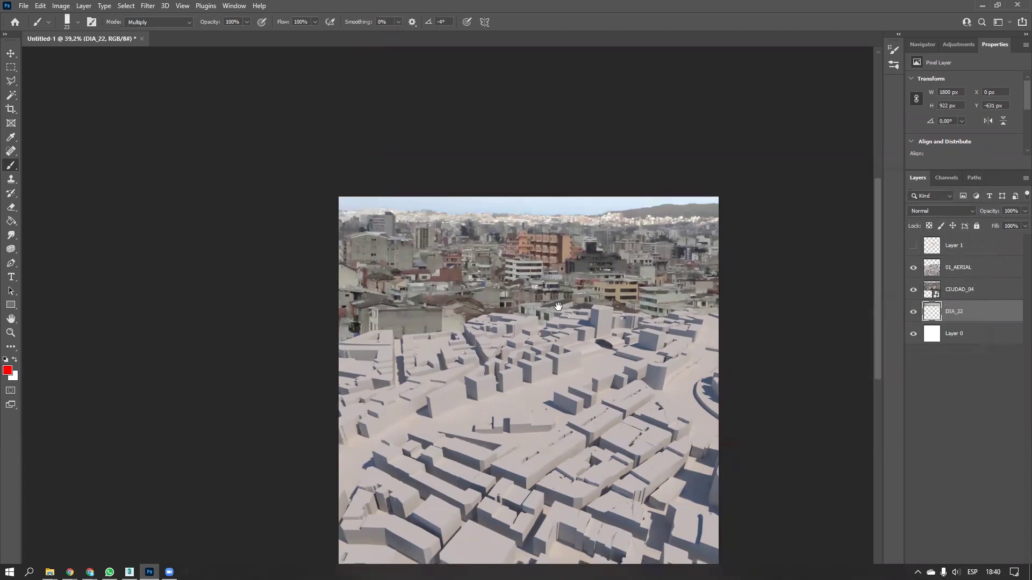
pyautogui.keyDown('shift'); pyautogui.click(971, 296); pyautogui.keyUp('shift')
pyautogui.hotkey('ctrl', 'e')
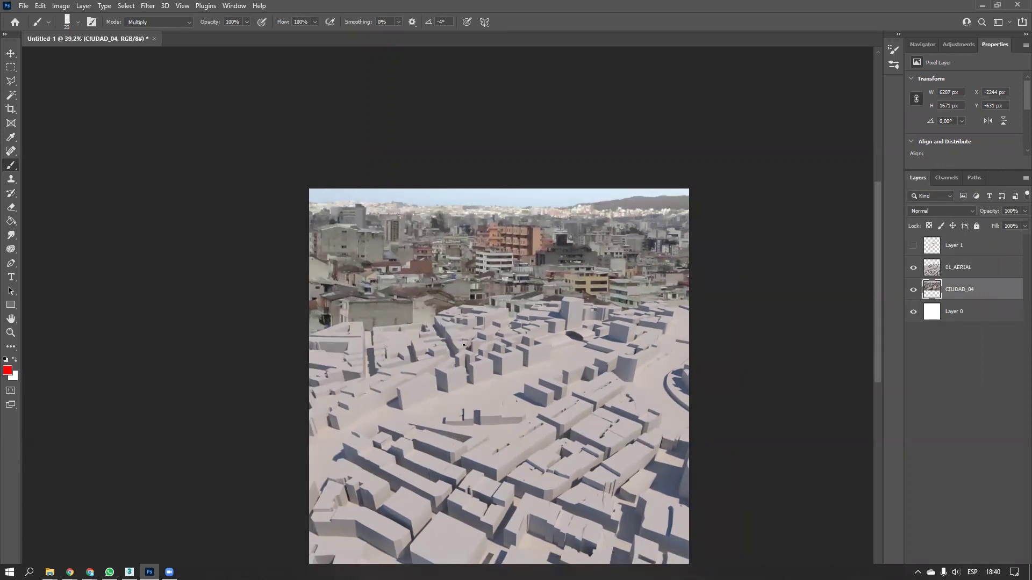
pyautogui.moveTo(554, 355); pyautogui.dragTo(505, 317)
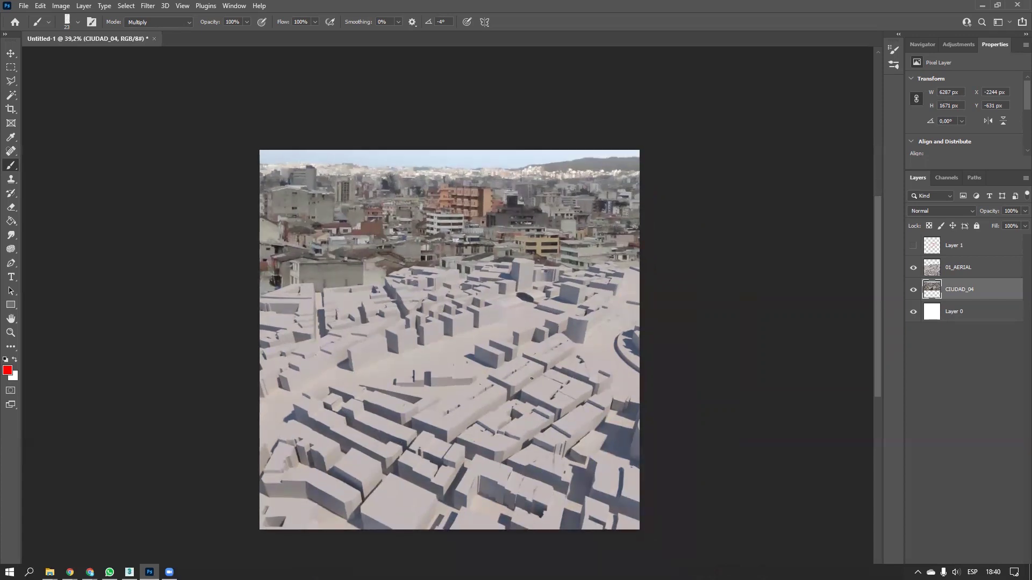
# Move the merged CIUDAD_04 layer down to a Y position of about -516 px to expose more sky
pyautogui.click(960, 275)
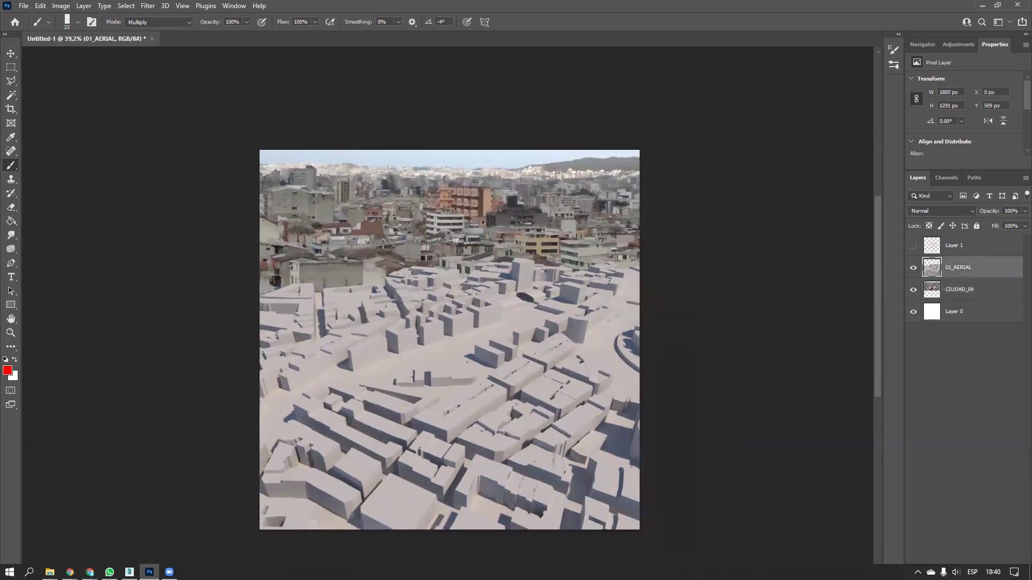
pyautogui.moveTo(540, 253); pyautogui.dragTo(534, 282)
pyautogui.keyDown('alt'); pyautogui.scroll(-2, 639, 294); pyautogui.keyUp('alt')
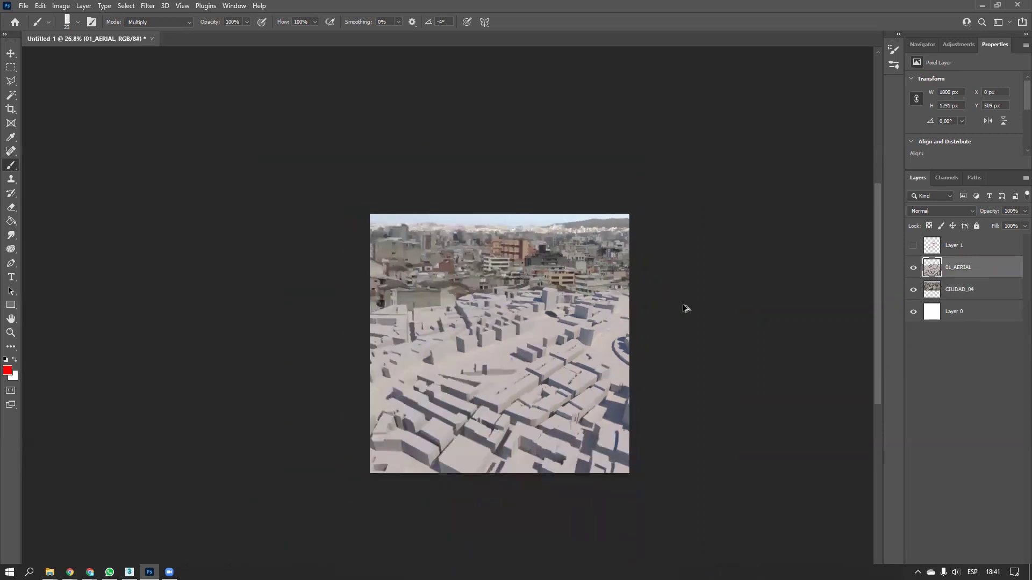
pyautogui.hotkey('ctrl', 't')
pyautogui.click(952, 298)
pyautogui.hotkey('ctrl', 't')
pyautogui.moveTo(563, 262)
pyautogui.mouseDown()
pyautogui.moveTo(571, 273)
pyautogui.moveTo(560, 278)
pyautogui.mouseUp()
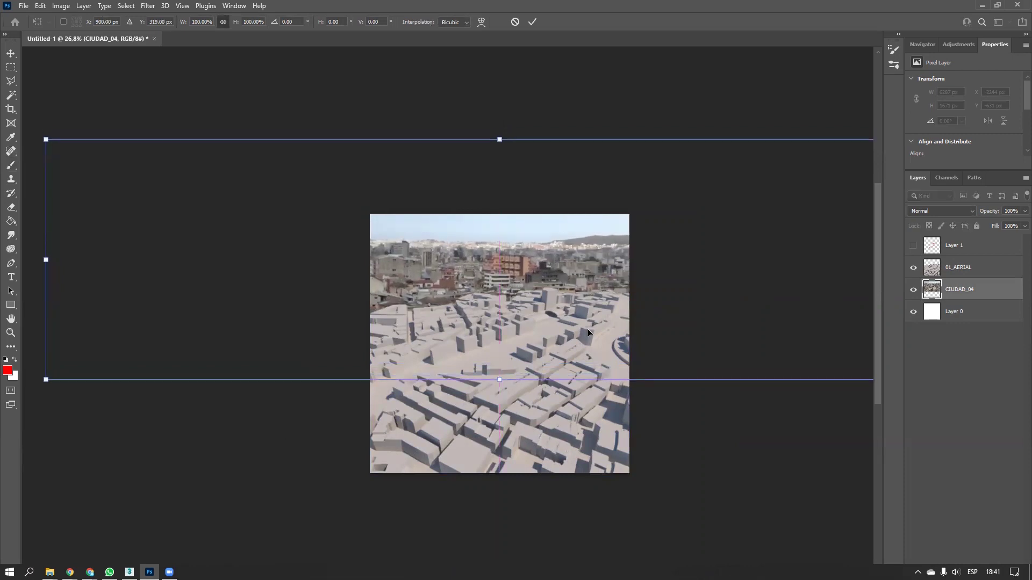
pyautogui.press('Return')
pyautogui.press('b')
pyautogui.keyDown('alt'); pyautogui.scroll(3, 508, 291); pyautogui.keyUp('alt')
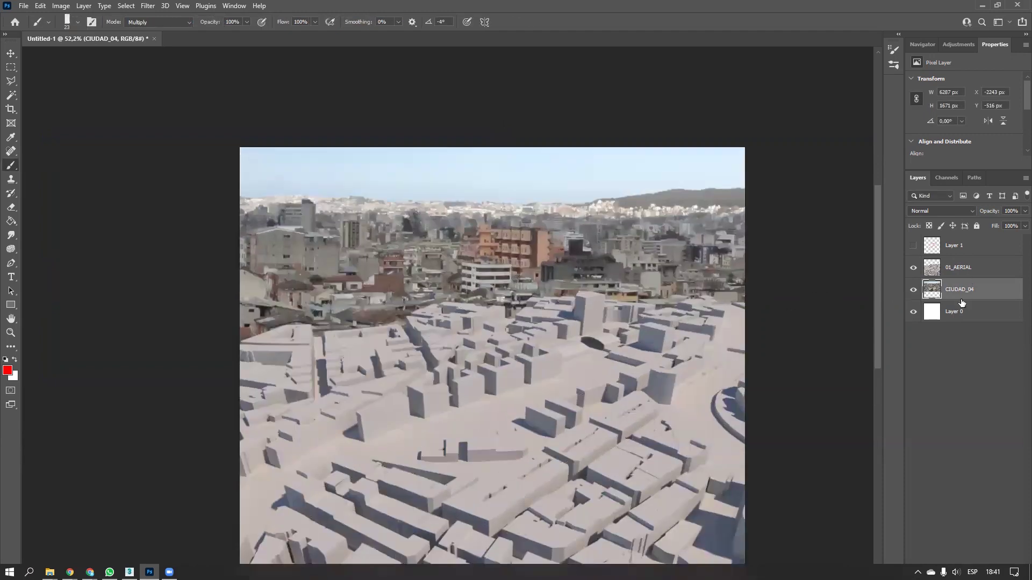
pyautogui.keyDown('alt'); pyautogui.scroll(-3, 560, 343); pyautogui.keyUp('alt')
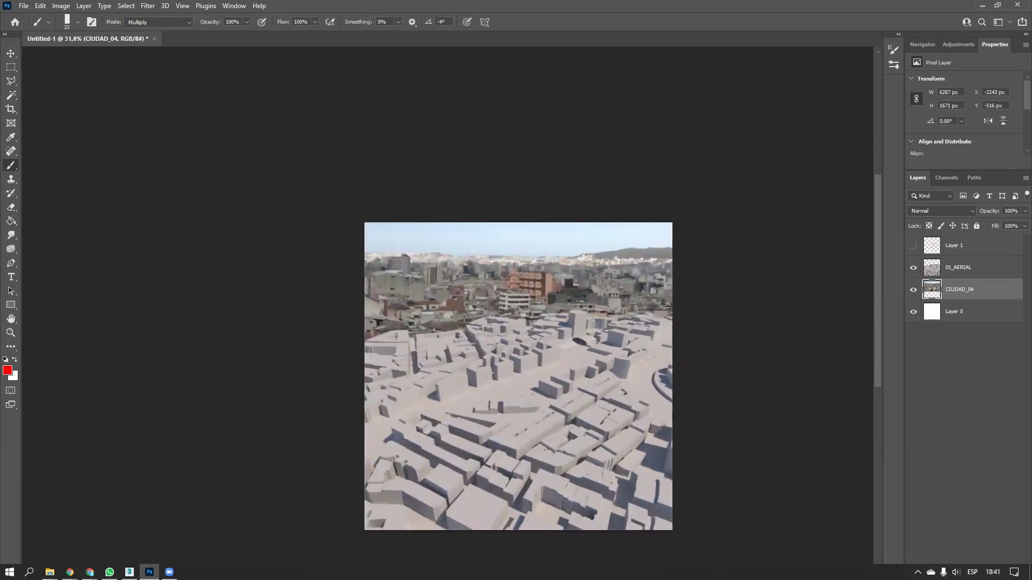
# Brighten the 01_AERIAL layer with Levels, setting the white input to 215 and the midtones to 1.02
pyautogui.click(949, 273)
pyautogui.hotkey('ctrl', 'l')
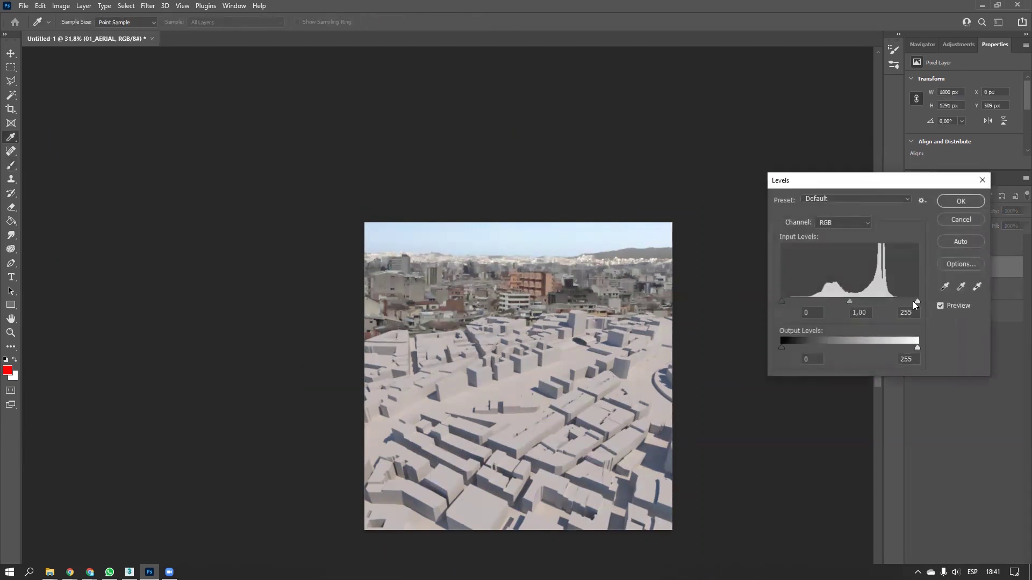
pyautogui.moveTo(917, 301); pyautogui.dragTo(838, 310)
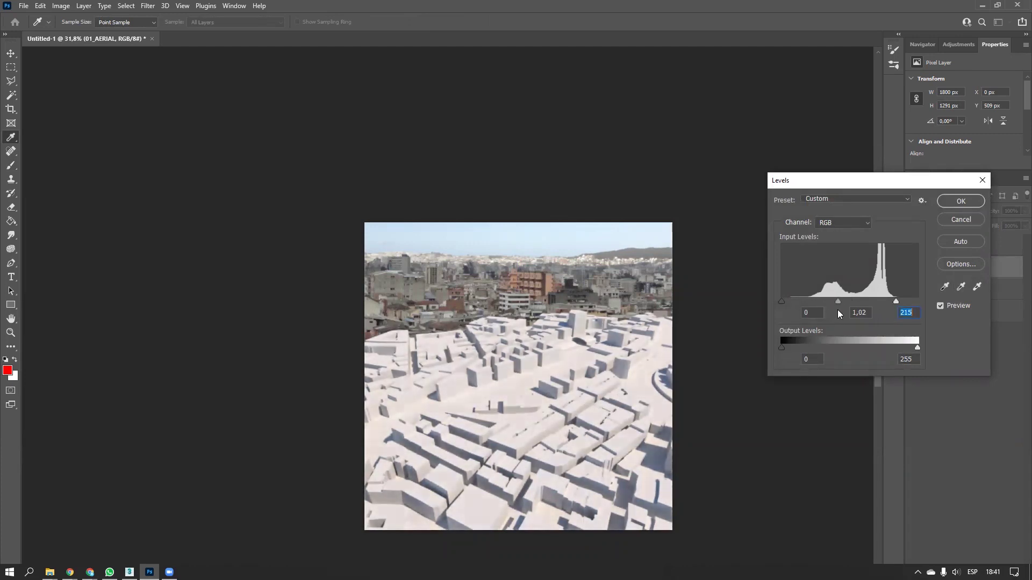
pyautogui.click(960, 201)
# Erase the pale ground at the far end of the left street on 01_AERIAL with a resized Eraser brush
pyautogui.click(959, 289)
pyautogui.keyDown('alt'); pyautogui.scroll(5, 486, 301); pyautogui.keyUp('alt')
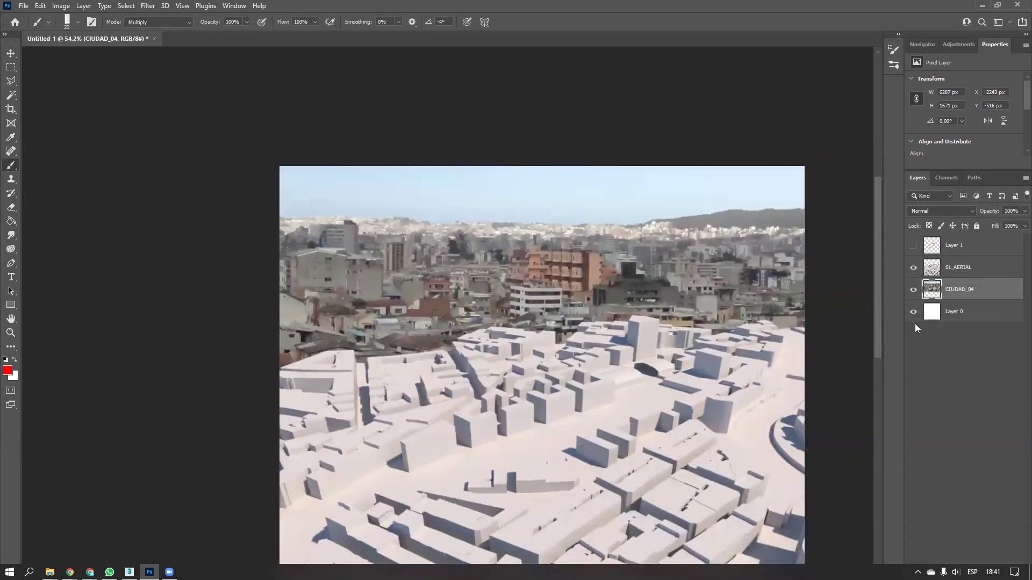
pyautogui.click(956, 274)
pyautogui.keyDown('alt'); pyautogui.scroll(4, 395, 366); pyautogui.keyUp('alt')
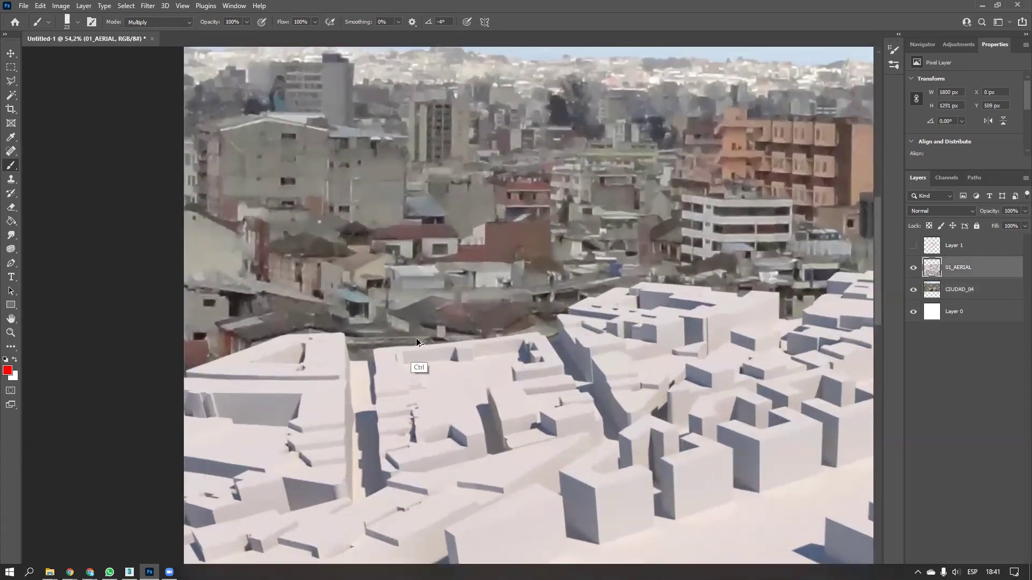
pyautogui.press('e')
pyautogui.rightClick(371, 344)
pyautogui.moveTo(365, 323)
pyautogui.keyDown('alt'); pyautogui.mouseDown(button='right')
pyautogui.moveTo(351, 325)
pyautogui.moveTo(362, 352)
pyautogui.mouseUp(button='right'); pyautogui.keyUp('alt')
pyautogui.moveTo(362, 350)
pyautogui.mouseDown()
pyautogui.moveTo(362, 418)
pyautogui.moveTo(362, 349)
pyautogui.mouseUp()
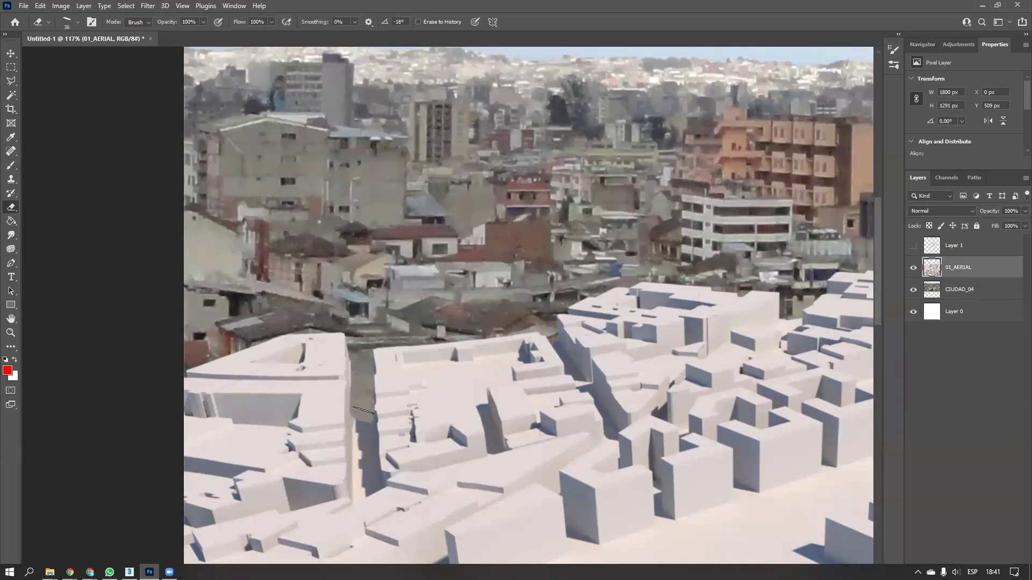
# Erase the pale ground behind the farthest buildings at the right edge of 01_AERIAL to reveal the city photo
pyautogui.moveTo(437, 385); pyautogui.dragTo(280, 432)
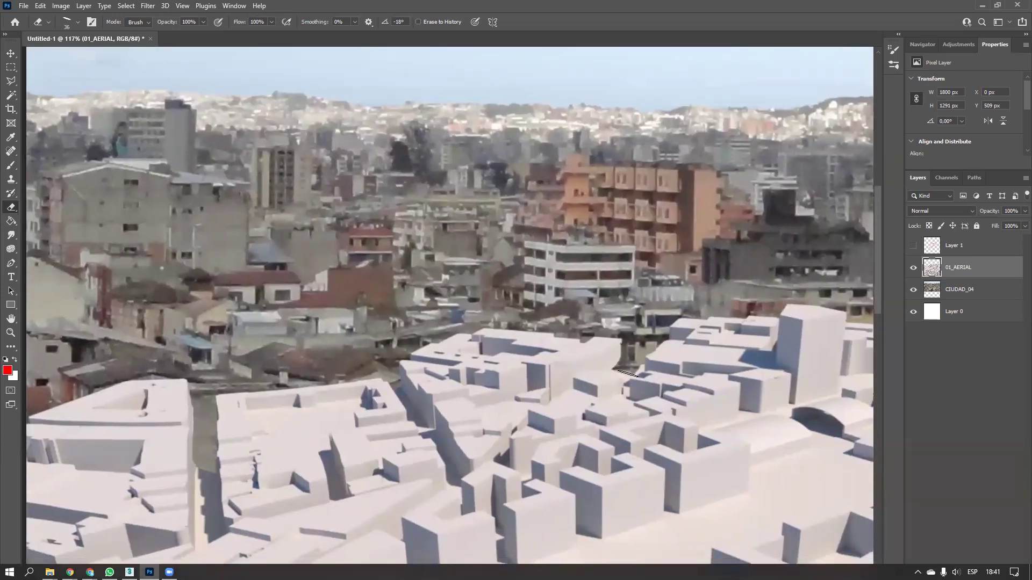
pyautogui.hscroll(6, 591, 338)
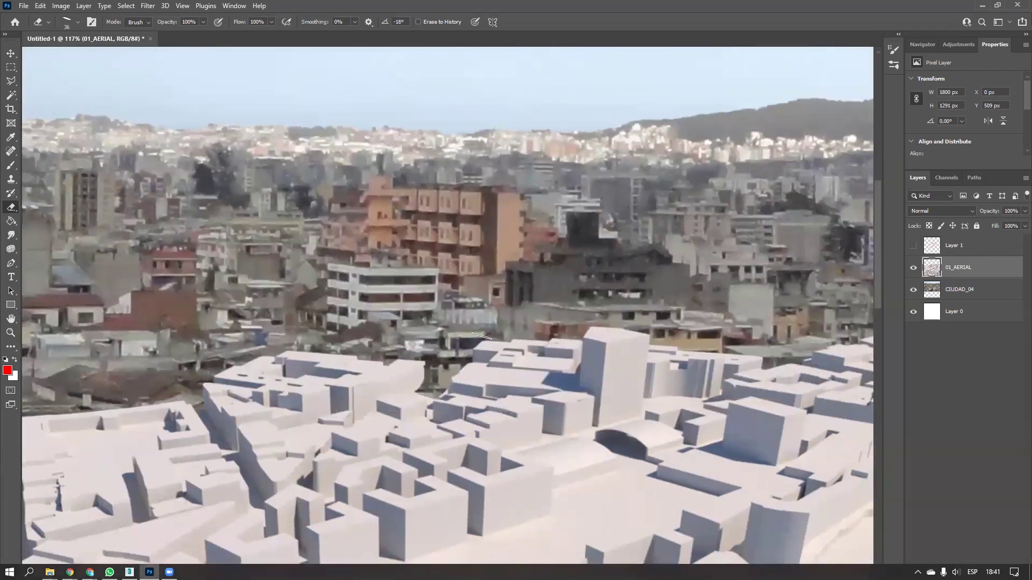
pyautogui.hscroll(4, 596, 352)
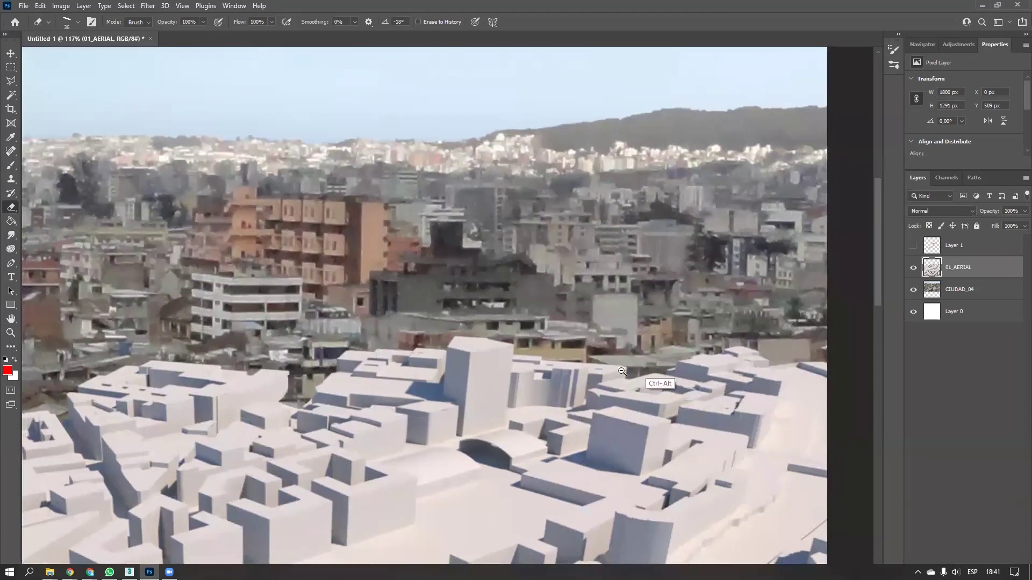
pyautogui.keyDown('alt'); pyautogui.scroll(-5, 618, 376); pyautogui.keyUp('alt')
pyautogui.hscroll(2, 685, 350)
pyautogui.keyDown('alt'); pyautogui.scroll(5, 645, 343); pyautogui.keyUp('alt')
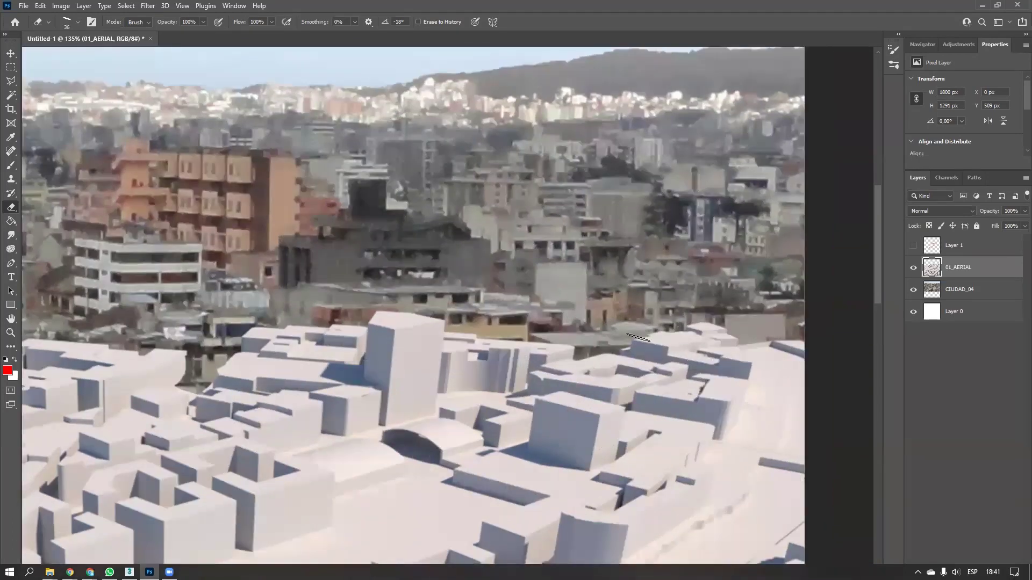
pyautogui.moveTo(752, 348)
pyautogui.mouseDown()
pyautogui.moveTo(802, 355)
pyautogui.moveTo(776, 347)
pyautogui.moveTo(756, 399)
pyautogui.moveTo(777, 405)
pyautogui.moveTo(800, 389)
pyautogui.mouseUp()
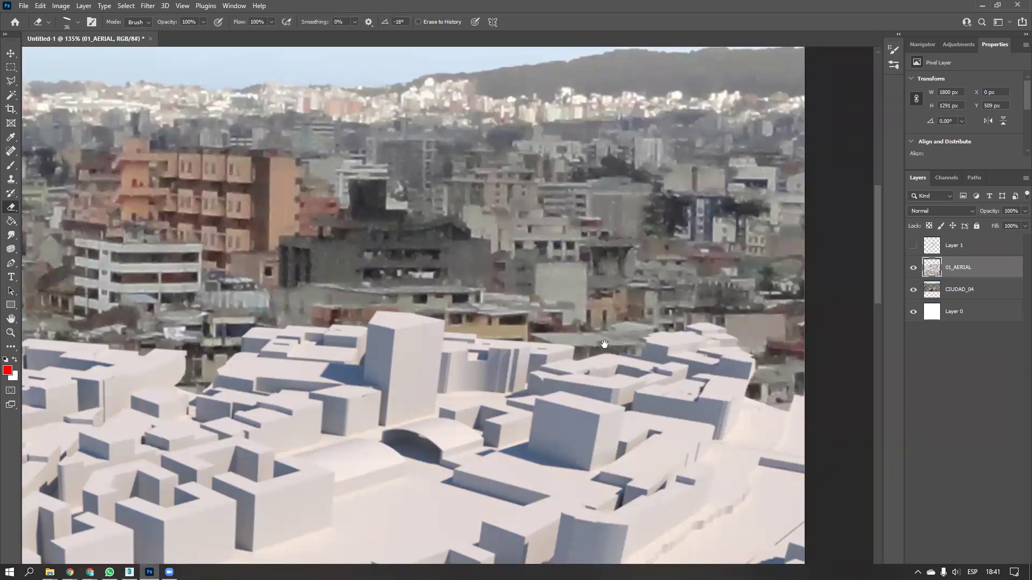
pyautogui.moveTo(616, 327); pyautogui.dragTo(747, 293)
pyautogui.keyDown('ctrl'); pyautogui.moveTo(648, 322); pyautogui.dragTo(552, 382); pyautogui.keyUp('ctrl')
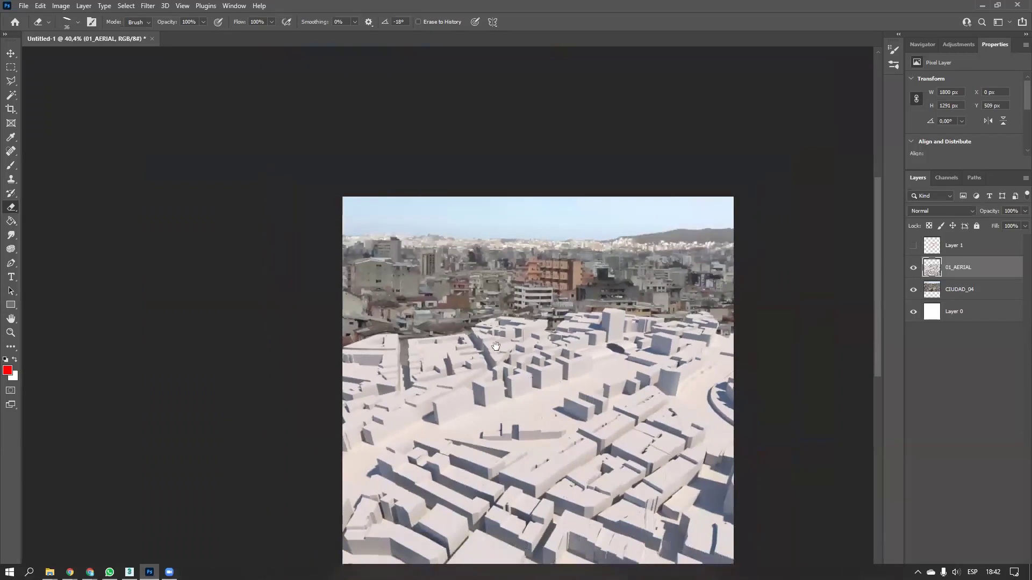
pyautogui.moveTo(495, 346); pyautogui.dragTo(457, 298)
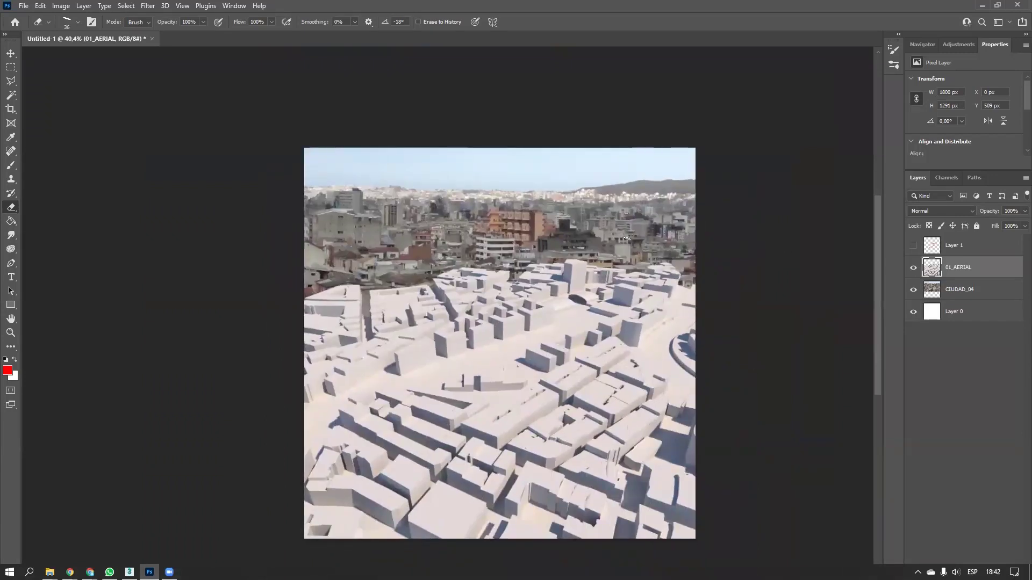
# Distort the CIUDAD_04 layer in perspective by pulling its two lower corners inward
pyautogui.click(957, 291)
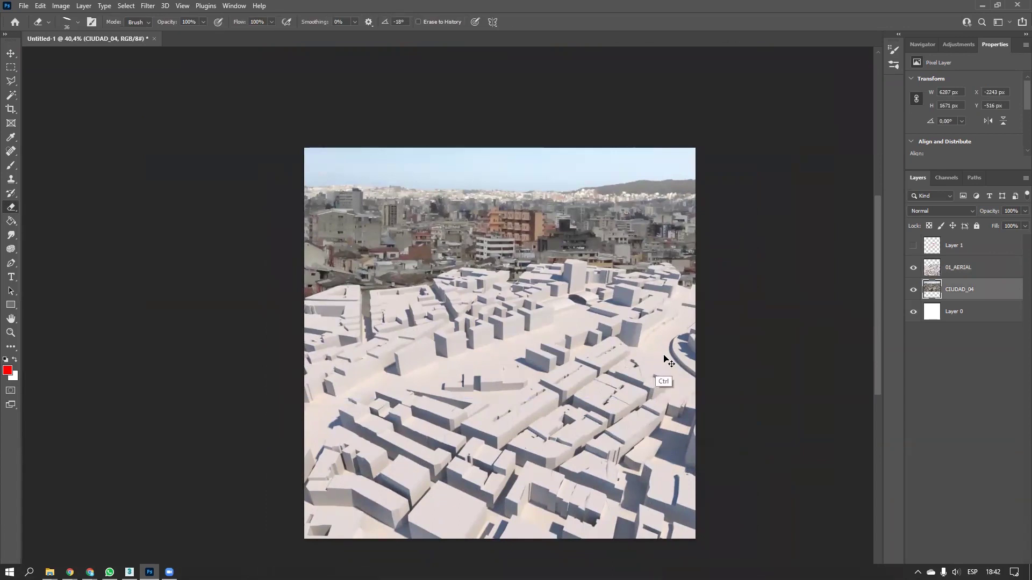
pyautogui.hotkey('ctrl', 't')
pyautogui.keyDown('alt'); pyautogui.scroll(-2, 635, 357); pyautogui.keyUp('alt')
pyautogui.keyDown('alt'); pyautogui.scroll(6, 618, 360); pyautogui.keyUp('alt')
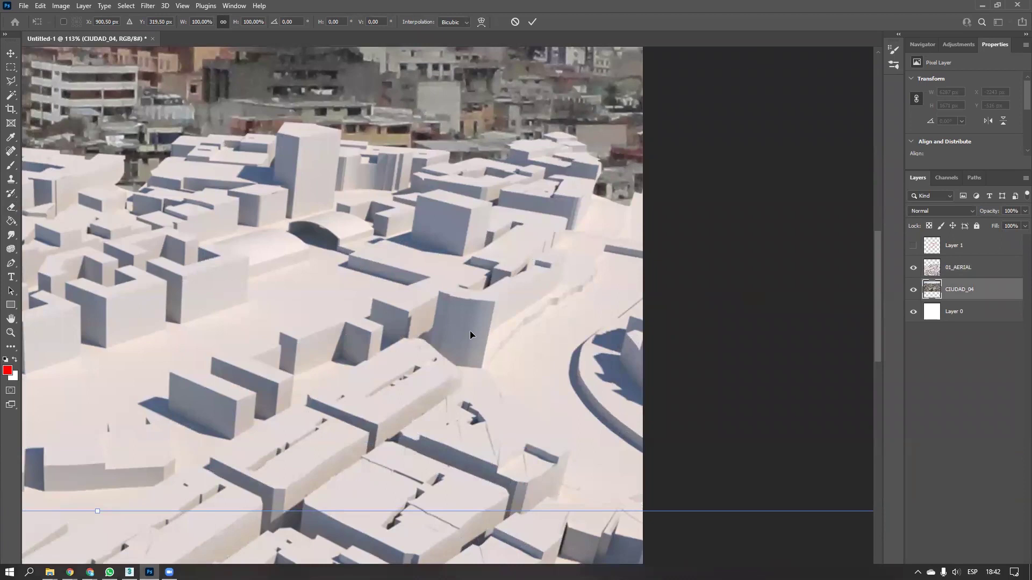
pyautogui.keyDown('alt'); pyautogui.scroll(-6, 557, 337); pyautogui.keyUp('alt')
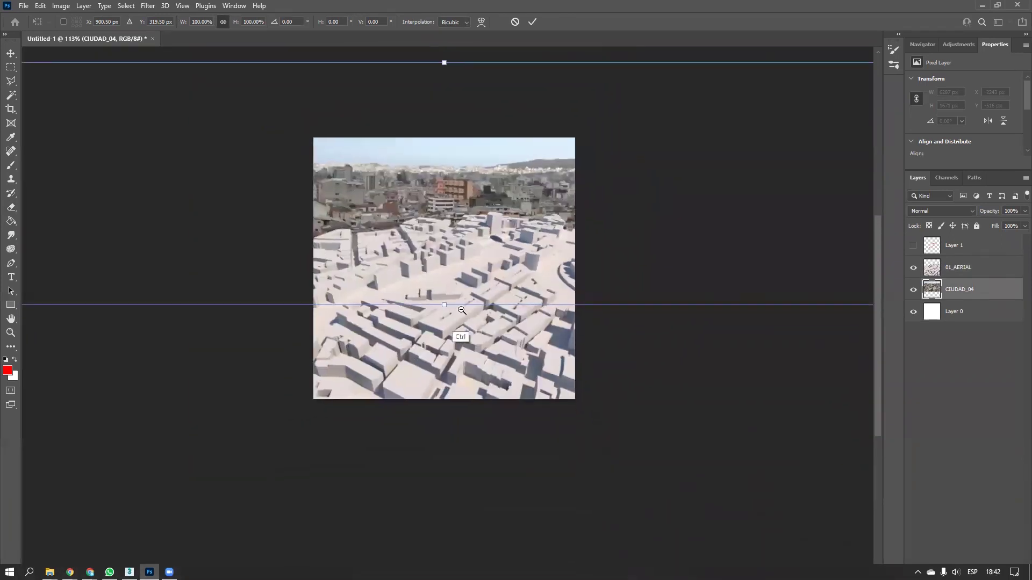
pyautogui.keyDown('alt'); pyautogui.scroll(-1, 557, 337); pyautogui.keyUp('alt')
pyautogui.keyDown('ctrl'); pyautogui.keyDown('shift'); pyautogui.moveTo(774, 344); pyautogui.dragTo(733, 355); pyautogui.keyUp('shift'); pyautogui.keyUp('ctrl')
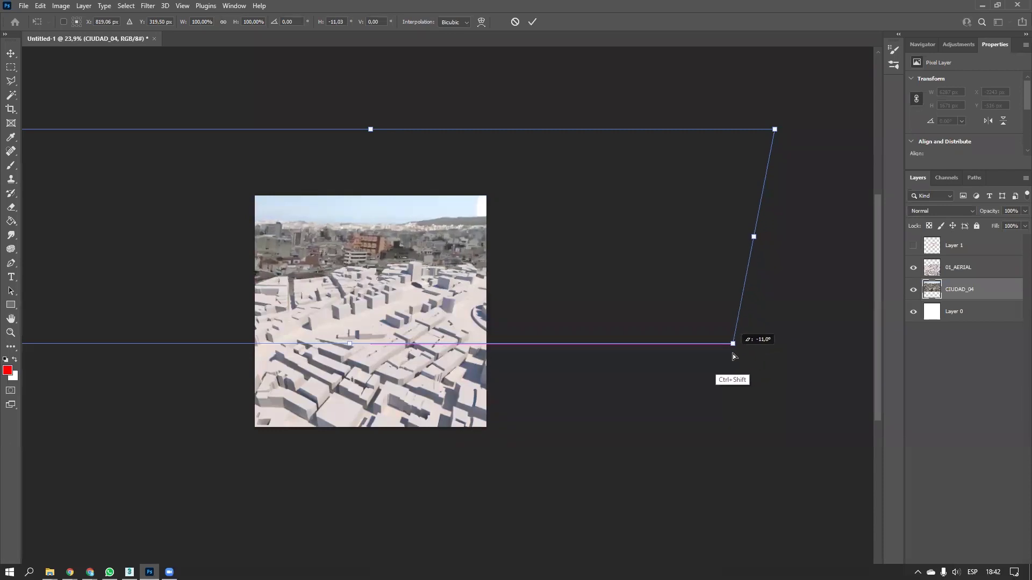
pyautogui.moveTo(137, 330); pyautogui.dragTo(360, 302)
pyautogui.keyDown('ctrl'); pyautogui.moveTo(188, 316); pyautogui.dragTo(216, 317); pyautogui.keyUp('ctrl')
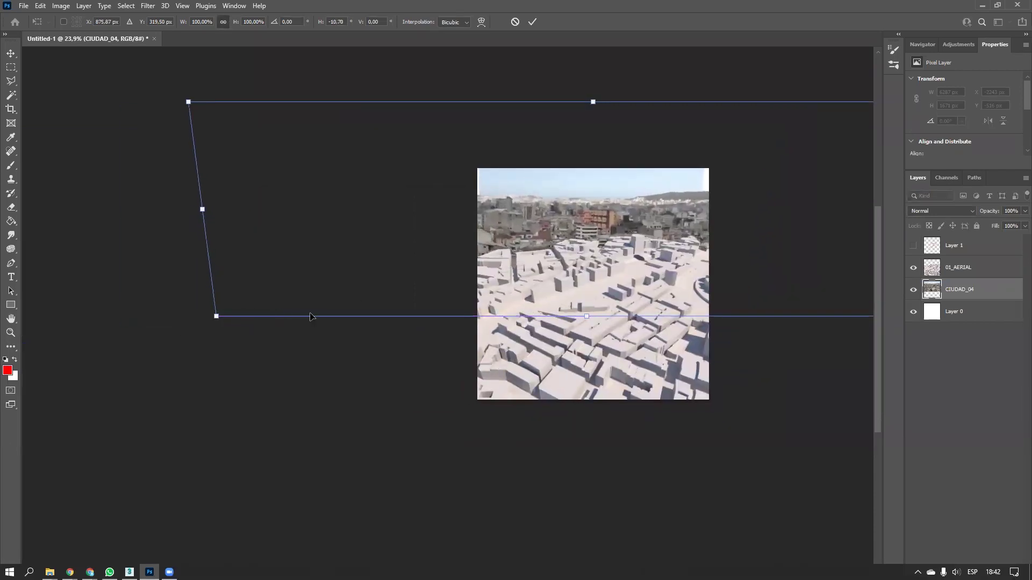
pyautogui.press('Return')
# Select the upper part of CIUDAD_04 with a rectangular marquee spanning the full canvas width, 1800 by 1524 px
pyautogui.press('m')
pyautogui.moveTo(347, 218); pyautogui.dragTo(577, 369)
pyautogui.moveTo(668, 410); pyautogui.dragTo(668, 412)
pyautogui.keyDown('ctrl'); pyautogui.moveTo(528, 244); pyautogui.dragTo(587, 232); pyautogui.keyUp('ctrl')
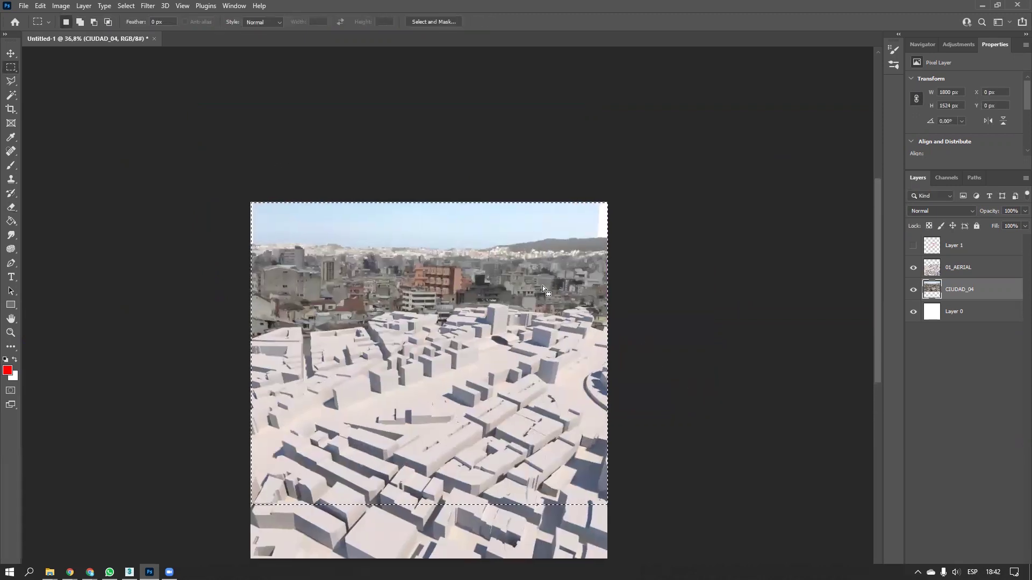
# Enlarge the selected CIUDAD_04 area to about 117% width and distort it to cover the white gaps at the canvas edges
pyautogui.hotkey('ctrl', 't')
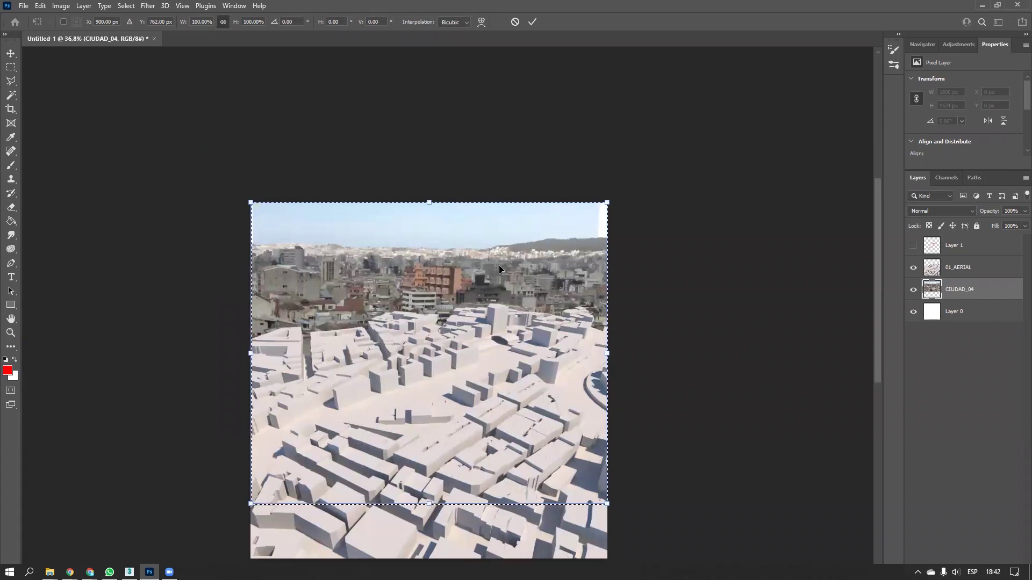
pyautogui.moveTo(609, 202); pyautogui.dragTo(625, 188)
pyautogui.keyDown('ctrl'); pyautogui.moveTo(622, 504); pyautogui.dragTo(572, 445); pyautogui.keyUp('ctrl')
pyautogui.hotkey('ctrl', 'z')
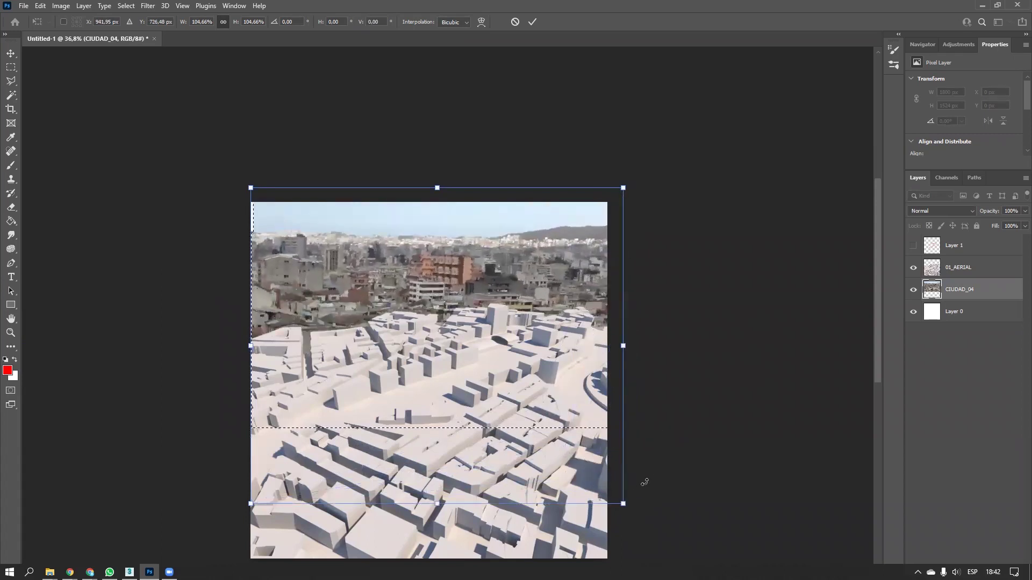
pyautogui.keyDown('ctrl'); pyautogui.moveTo(623, 504); pyautogui.dragTo(609, 499); pyautogui.keyUp('ctrl')
pyautogui.keyDown('ctrl'); pyautogui.moveTo(247, 498); pyautogui.dragTo(270, 495); pyautogui.keyUp('ctrl')
pyautogui.hotkey('ctrl', 'z')
pyautogui.moveTo(408, 285); pyautogui.dragTo(373, 299)
pyautogui.moveTo(586, 202); pyautogui.dragTo(648, 190)
pyautogui.moveTo(550, 248)
pyautogui.mouseDown()
pyautogui.moveTo(556, 271)
pyautogui.moveTo(561, 260)
pyautogui.mouseUp()
pyautogui.press('Return')
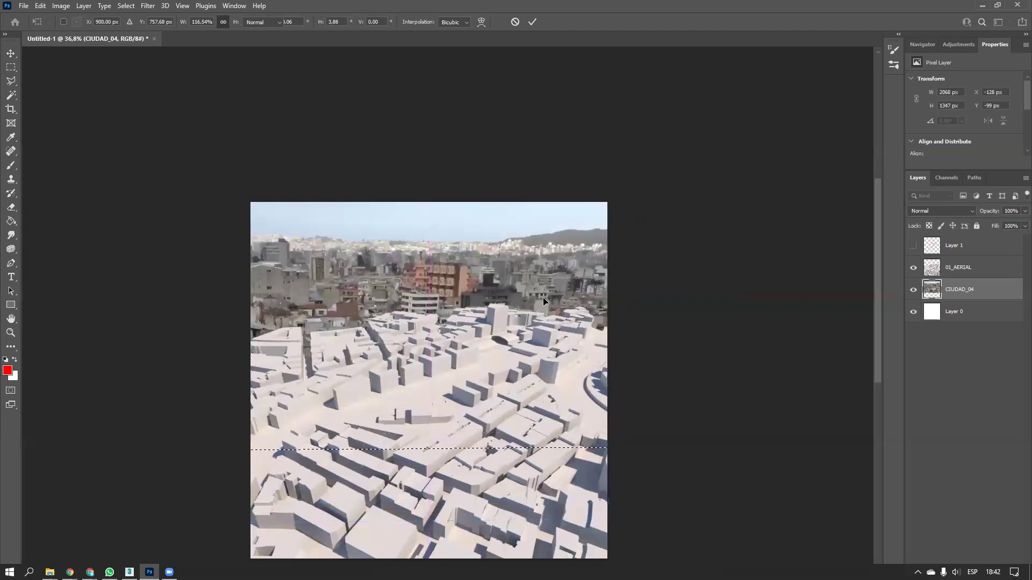
# Outline the distant building blocks on 01_AERIAL with a polygonal lasso, following the near edge of the blocks across the whole canvas width
pyautogui.press('m')
pyautogui.keyDown('alt'); pyautogui.scroll(-3, 419, 363); pyautogui.keyUp('alt')
pyautogui.keyDown('alt'); pyautogui.scroll(4, 420, 364); pyautogui.keyUp('alt')
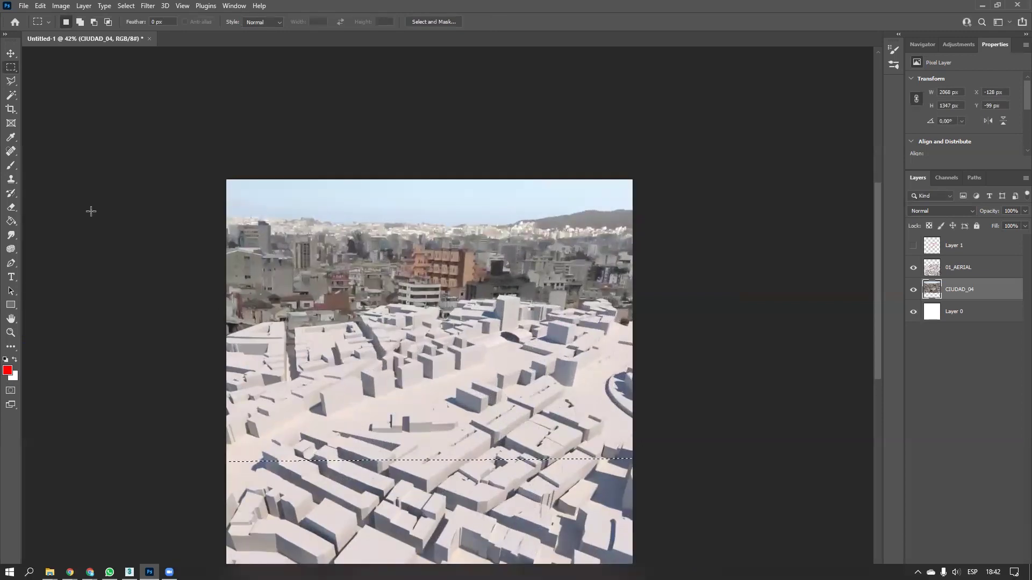
pyautogui.click(9, 83)
pyautogui.keyDown('alt'); pyautogui.scroll(2, 276, 375); pyautogui.keyUp('alt')
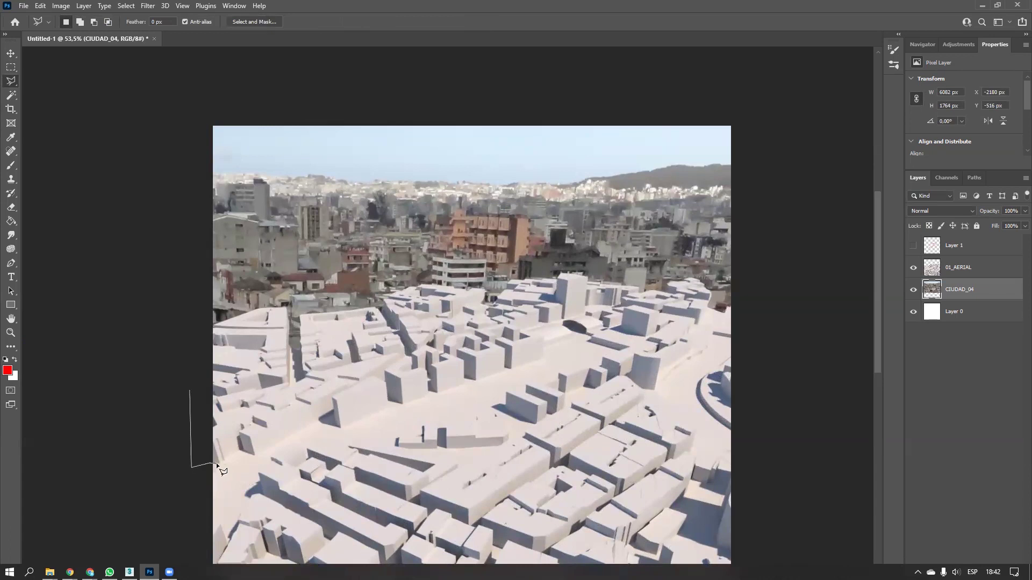
pyautogui.press('Escape')
pyautogui.click(169, 273)
pyautogui.press('Escape')
pyautogui.click(955, 270)
pyautogui.click(154, 308)
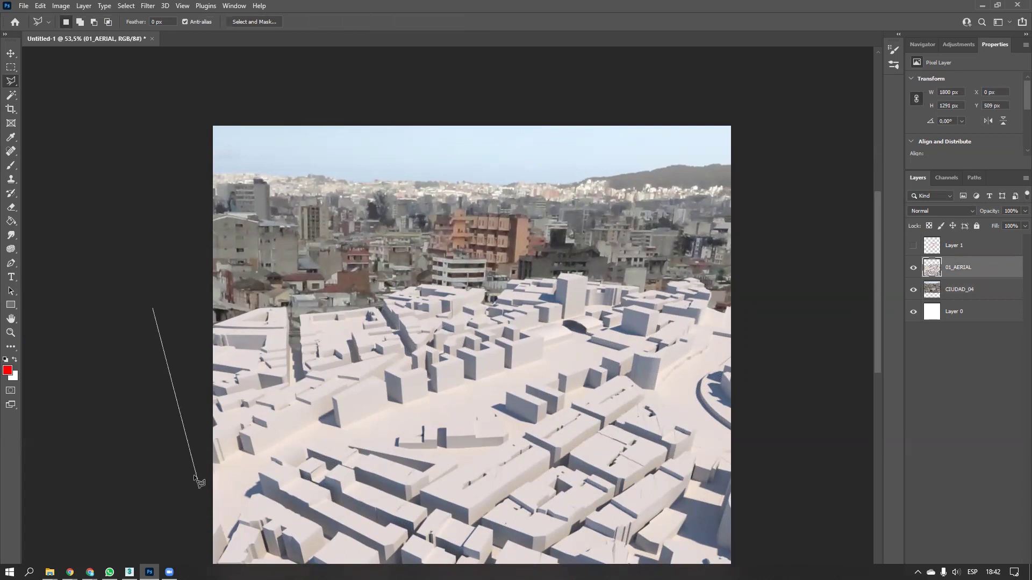
pyautogui.click(254, 455)
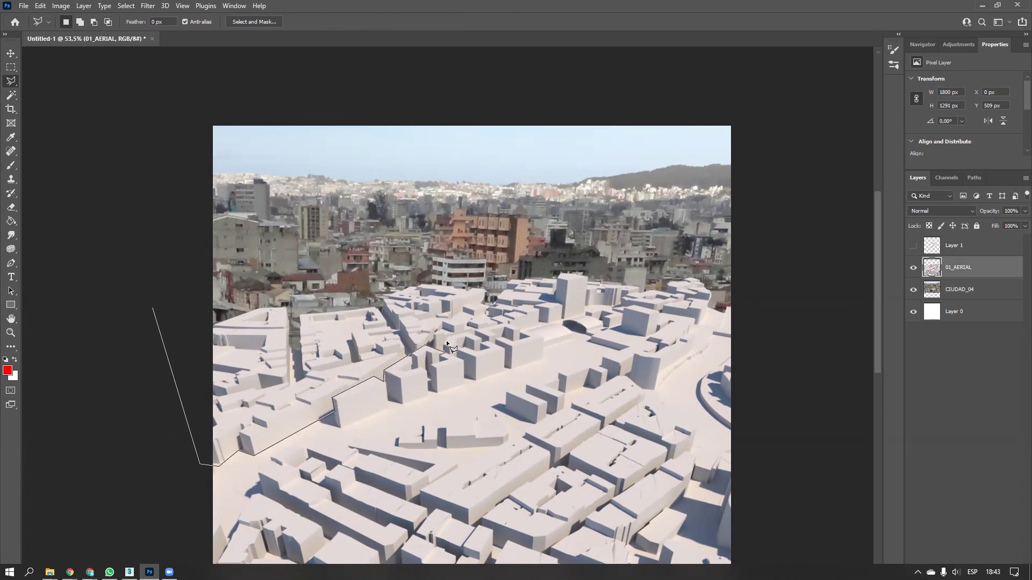
pyautogui.click(476, 332)
pyautogui.click(521, 331)
pyautogui.click(563, 323)
pyautogui.click(587, 313)
pyautogui.click(649, 336)
pyautogui.click(753, 355)
pyautogui.click(781, 200)
pyautogui.click(144, 165)
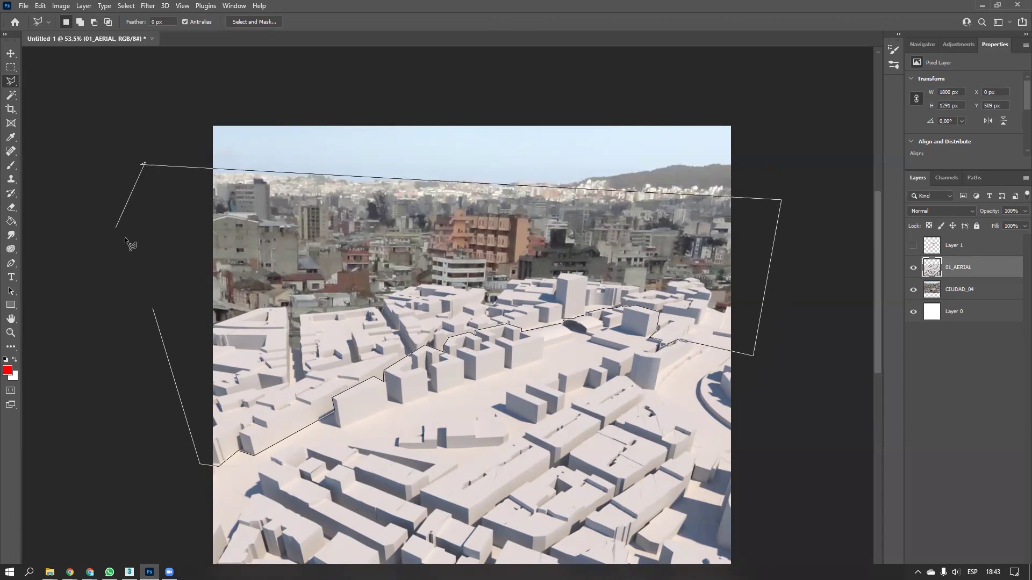
pyautogui.click(153, 310)
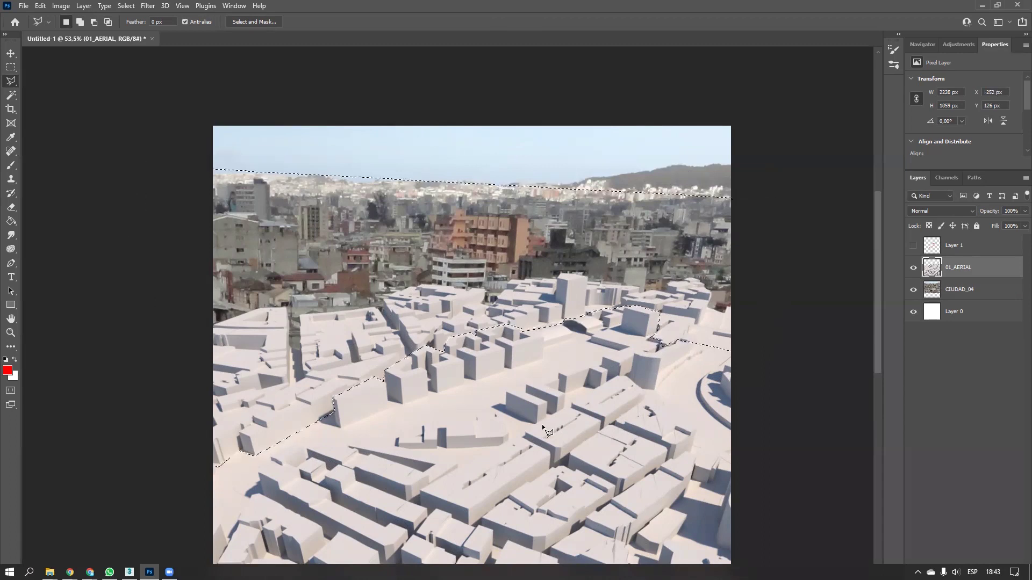
# Darken the selected distant blocks with Levels, setting the output white to 229, and deselect them
pyautogui.hotkey('ctrl', 'l')
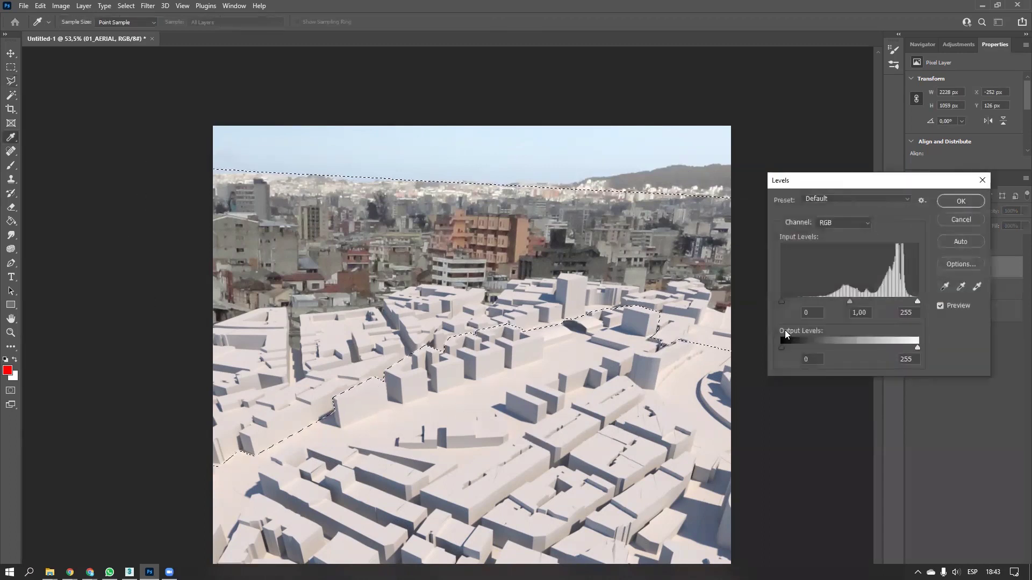
pyautogui.moveTo(917, 348)
pyautogui.mouseDown()
pyautogui.moveTo(883, 354)
pyautogui.moveTo(903, 353)
pyautogui.mouseUp()
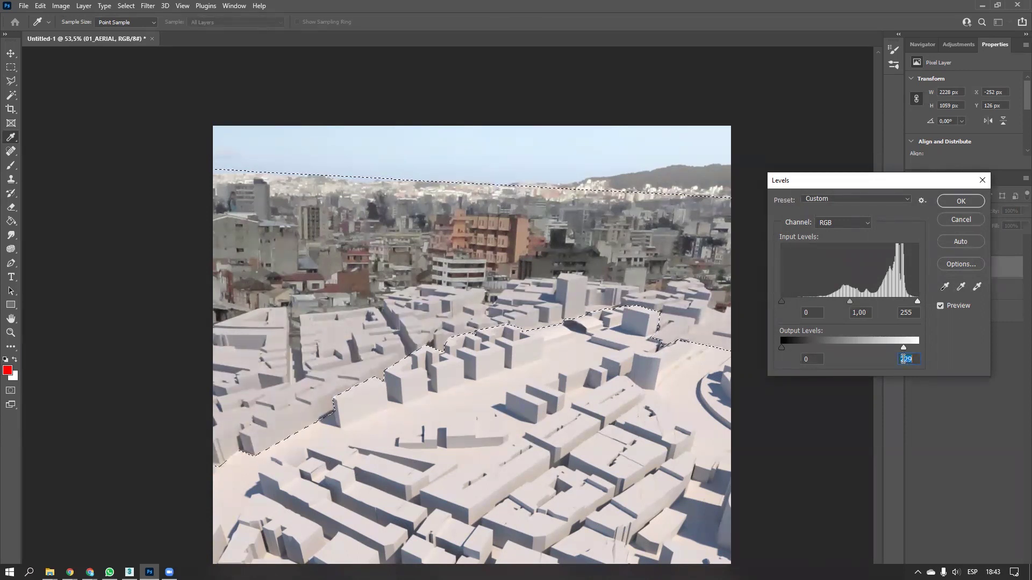
pyautogui.click(946, 220)
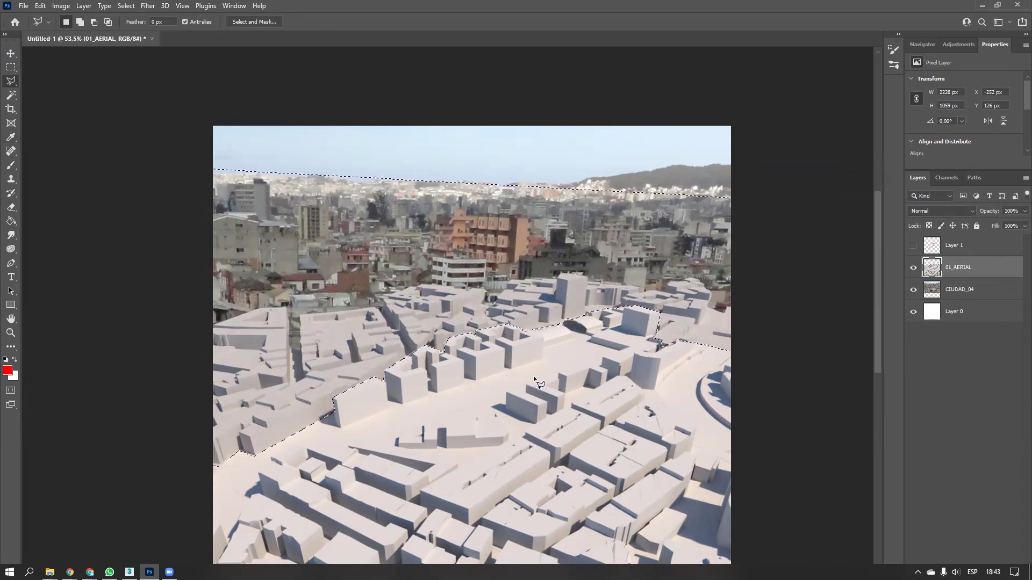
pyautogui.hotkey('ctrl', 'd')
pyautogui.keyDown('alt'); pyautogui.scroll(-4, 390, 306); pyautogui.keyUp('alt')
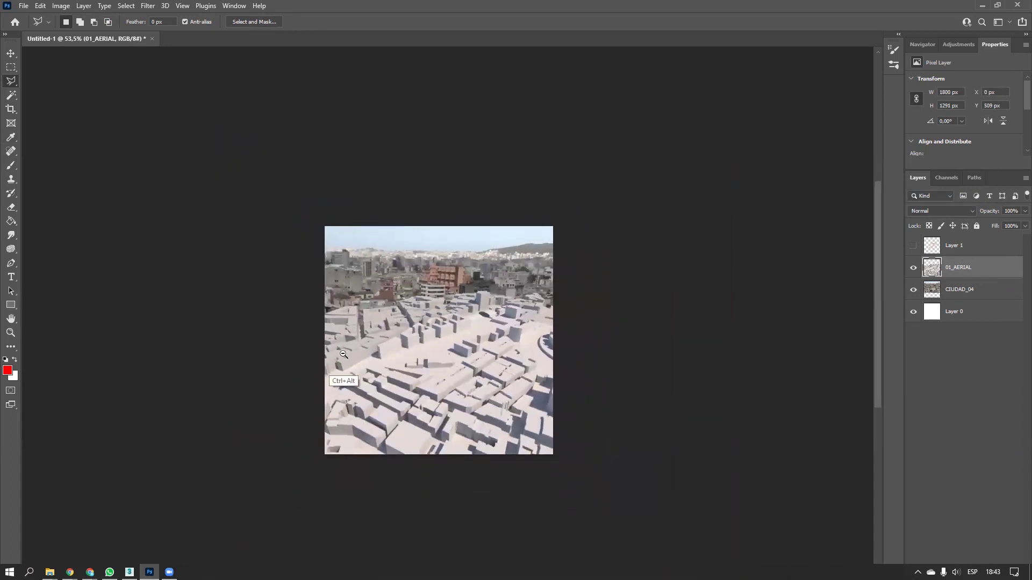
pyautogui.keyDown('alt'); pyautogui.scroll(2, 390, 305); pyautogui.keyUp('alt')
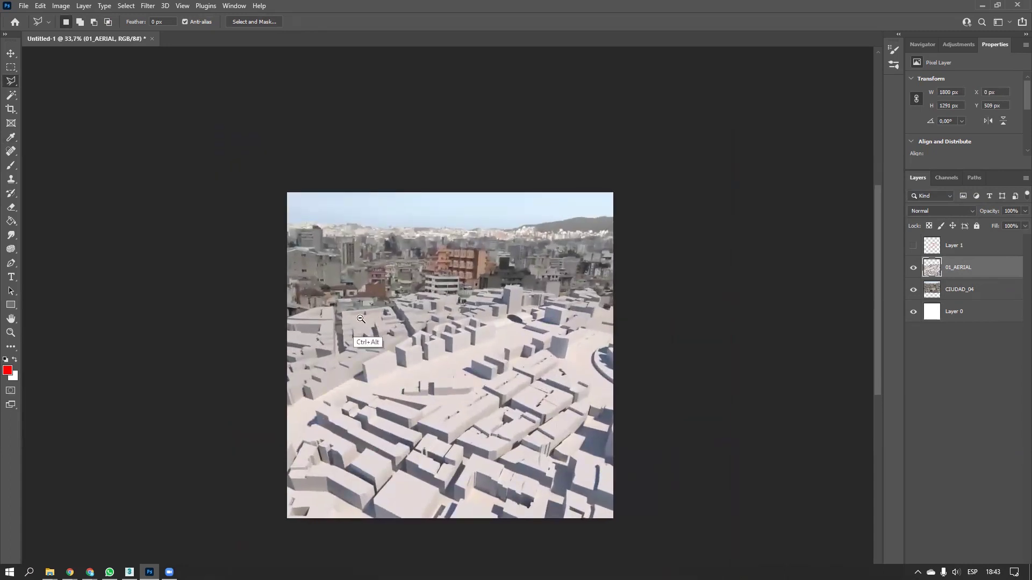
pyautogui.keyDown('alt'); pyautogui.scroll(6, 376, 311); pyautogui.keyUp('alt')
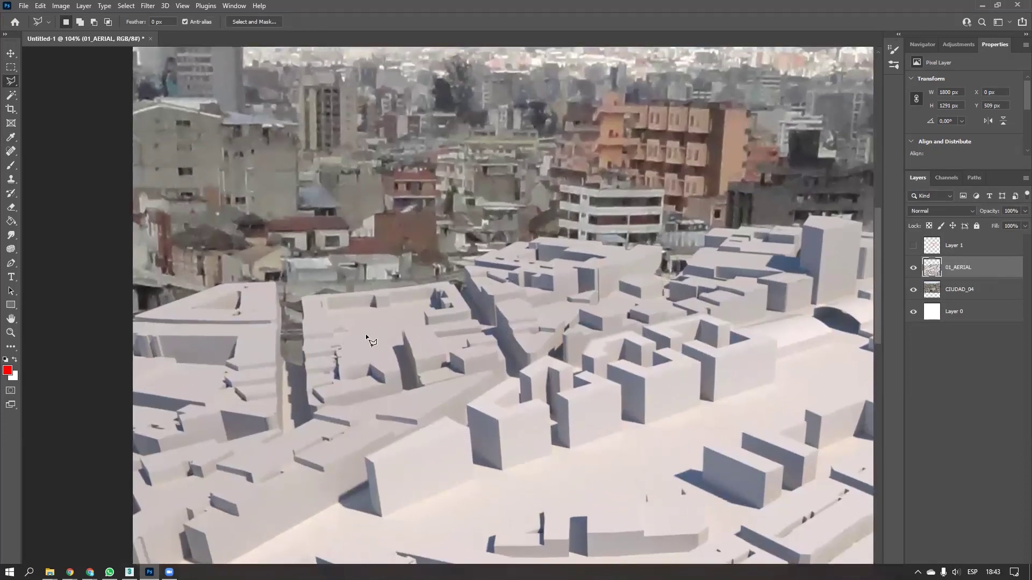
pyautogui.press('e')
pyautogui.keyDown('alt'); pyautogui.scroll(-4, 371, 317); pyautogui.keyUp('alt')
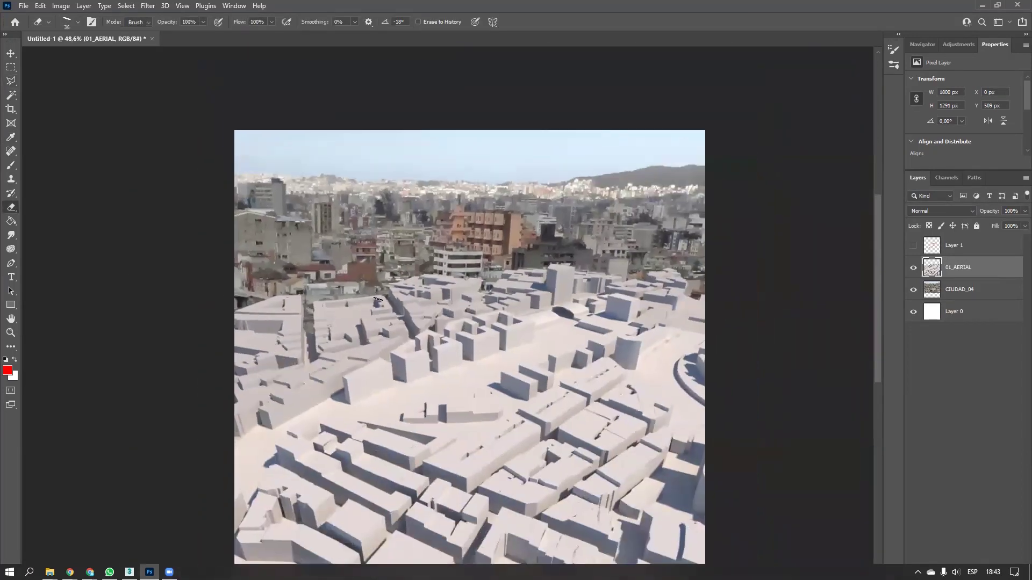
pyautogui.moveTo(469, 301); pyautogui.dragTo(417, 338)
pyautogui.keyDown('alt'); pyautogui.scroll(-2, 490, 337); pyautogui.keyUp('alt')
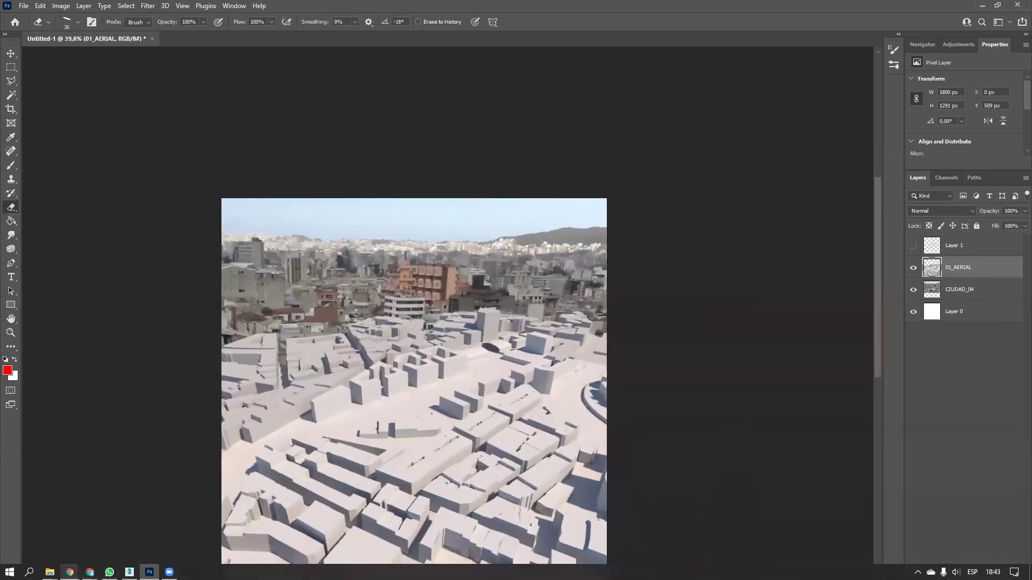
pyautogui.moveTo(70, 572)
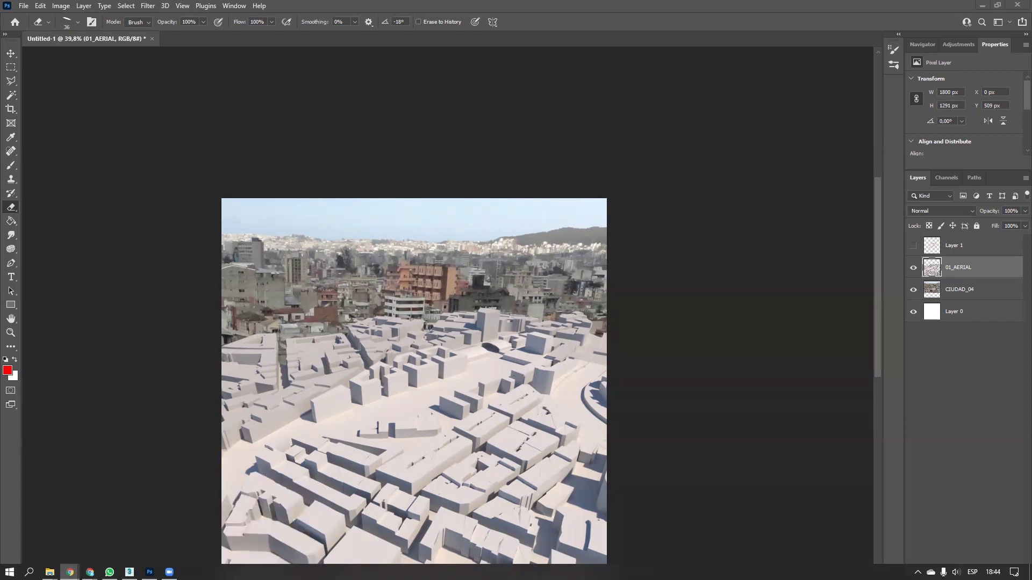
# Switch to the TEXTURAS folder in File Explorer and preview the DJI aerial photos, starting from DJI_0002
pyautogui.hotkey('alt', 'Tab')
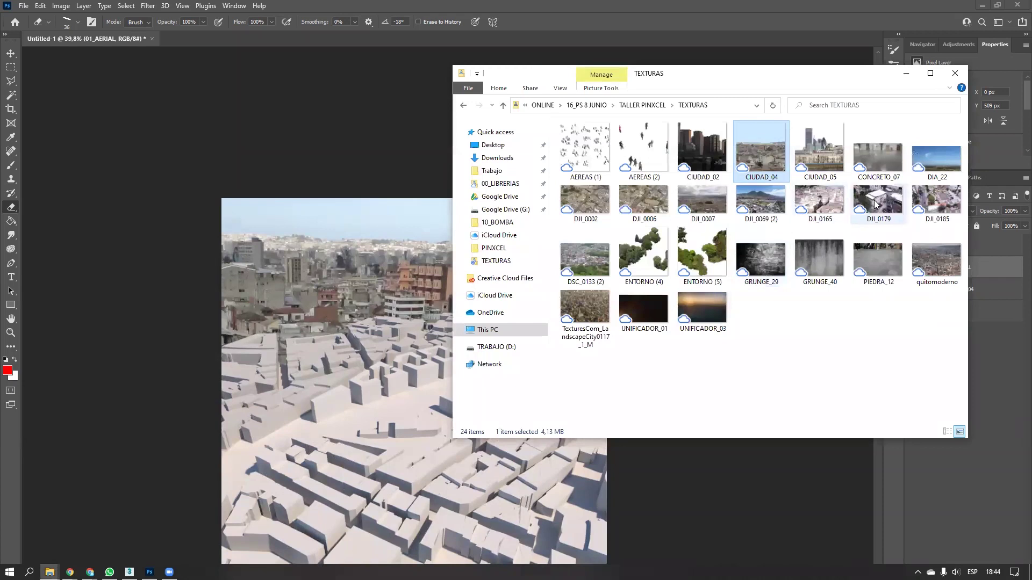
pyautogui.doubleClick(585, 200)
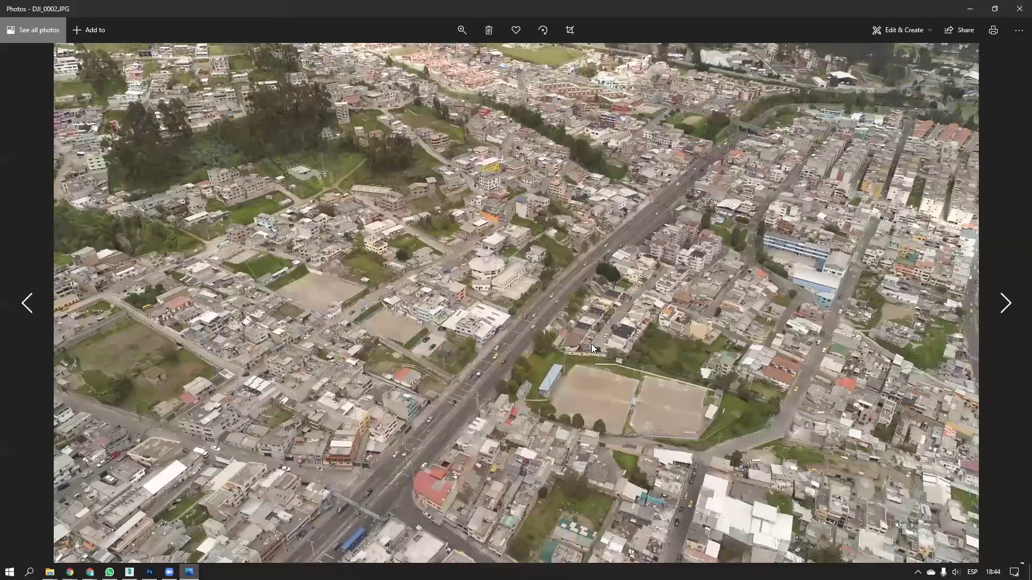
pyautogui.press('Right')
pyautogui.press('Right')
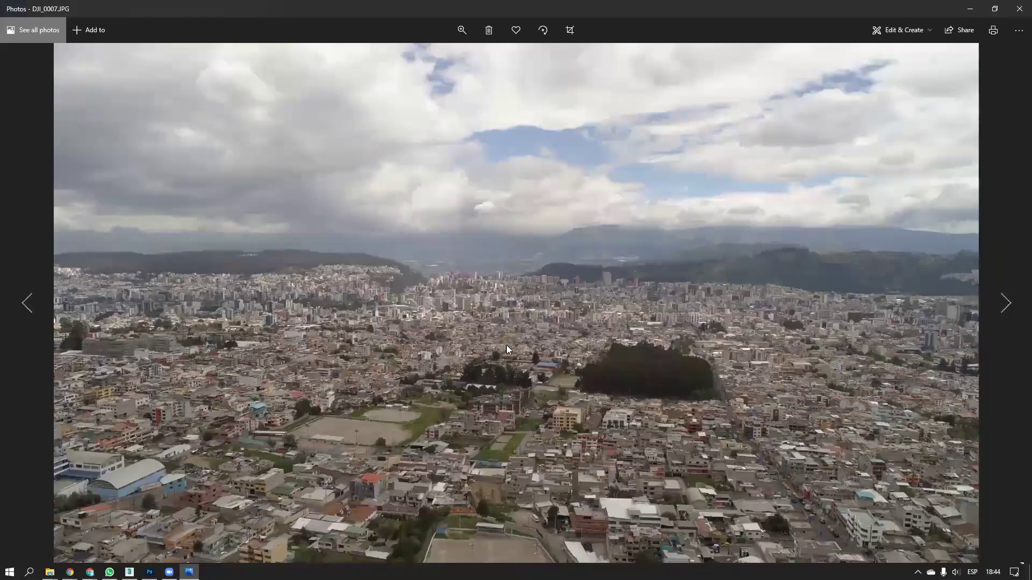
pyautogui.press('Right')
pyautogui.press('Right')
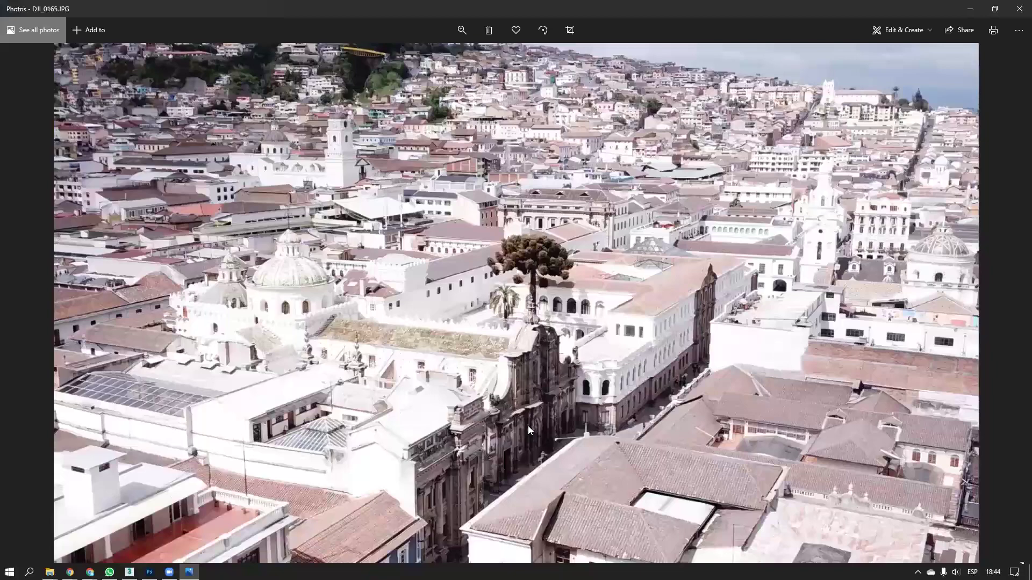
pyautogui.press('Right')
pyautogui.press('Right')
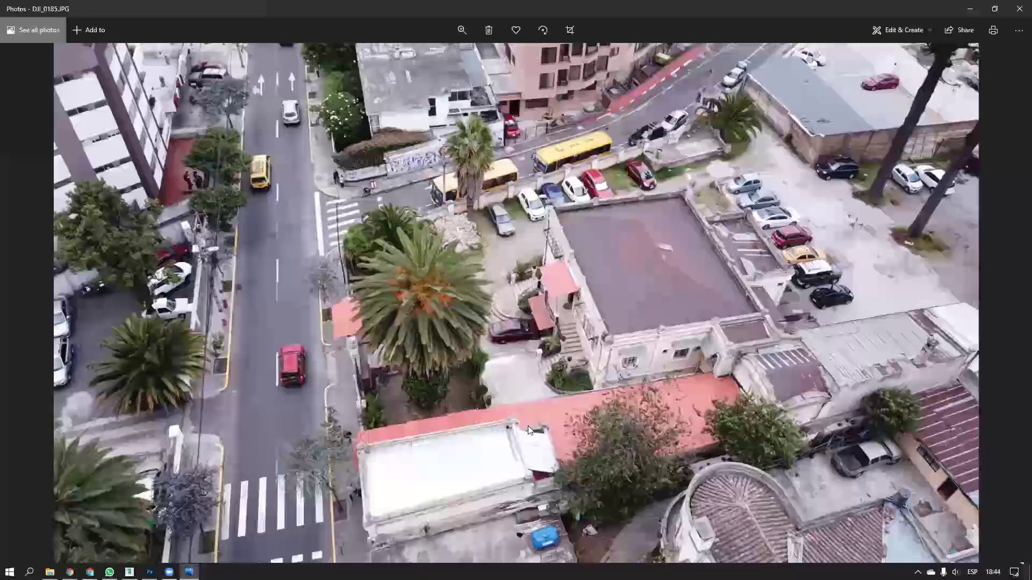
pyautogui.press('Right')
pyautogui.press('Right')
pyautogui.press('Right')
pyautogui.press('Right')
pyautogui.press('Right')
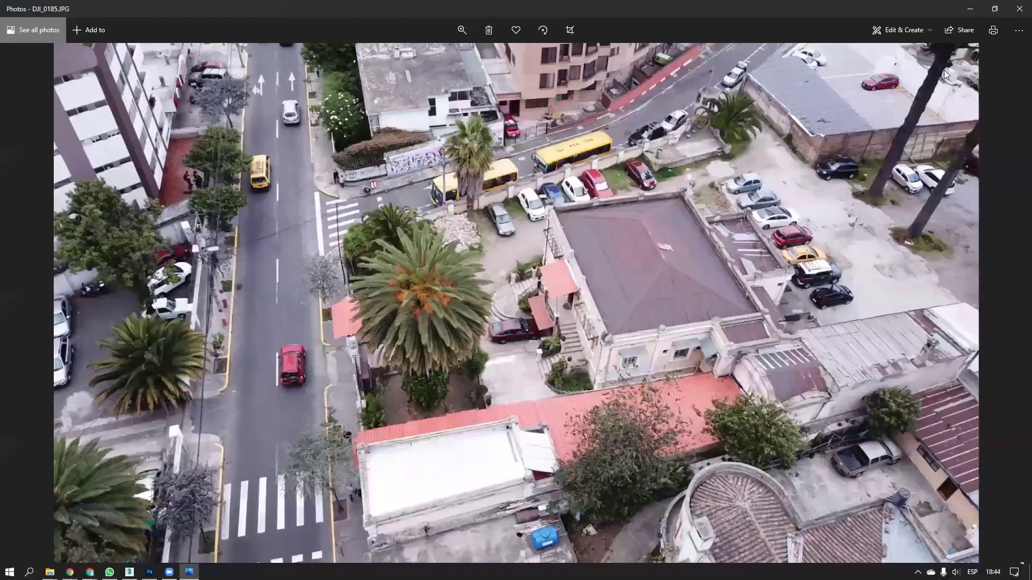
pyautogui.click(1020, 8)
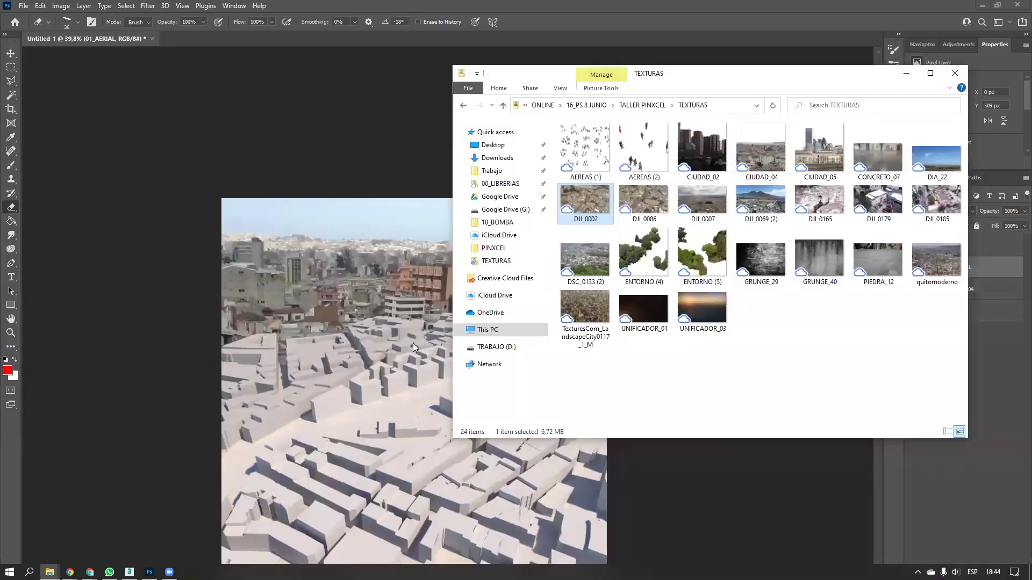
# Place DJI_0002 above 01_AERIAL, scaled to about 78%, with its lower-right corner aligned to the canvas corner
pyautogui.moveTo(591, 199); pyautogui.dragTo(412, 350)
pyautogui.keyDown('alt'); pyautogui.scroll(-3, 531, 350); pyautogui.keyUp('alt')
pyautogui.moveTo(580, 307); pyautogui.dragTo(786, 184)
pyautogui.moveTo(605, 326); pyautogui.dragTo(411, 388)
pyautogui.moveTo(591, 247); pyautogui.dragTo(748, 156)
pyautogui.moveTo(617, 357); pyautogui.dragTo(451, 358)
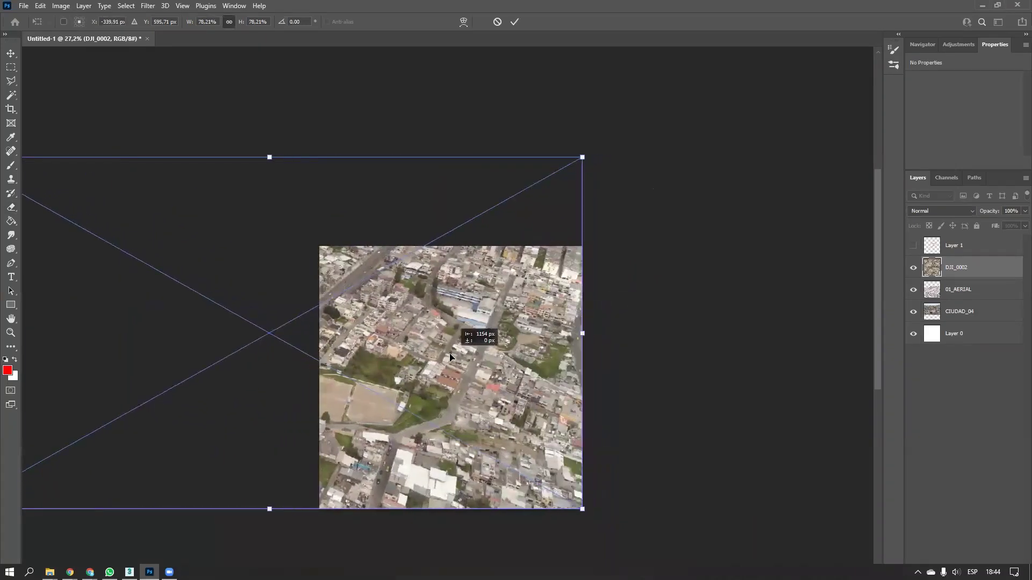
pyautogui.press('Return')
# Rasterize the DJI_0002 layer
pyautogui.press('e')
pyautogui.keyDown('alt'); pyautogui.scroll(2, 489, 475); pyautogui.keyUp('alt')
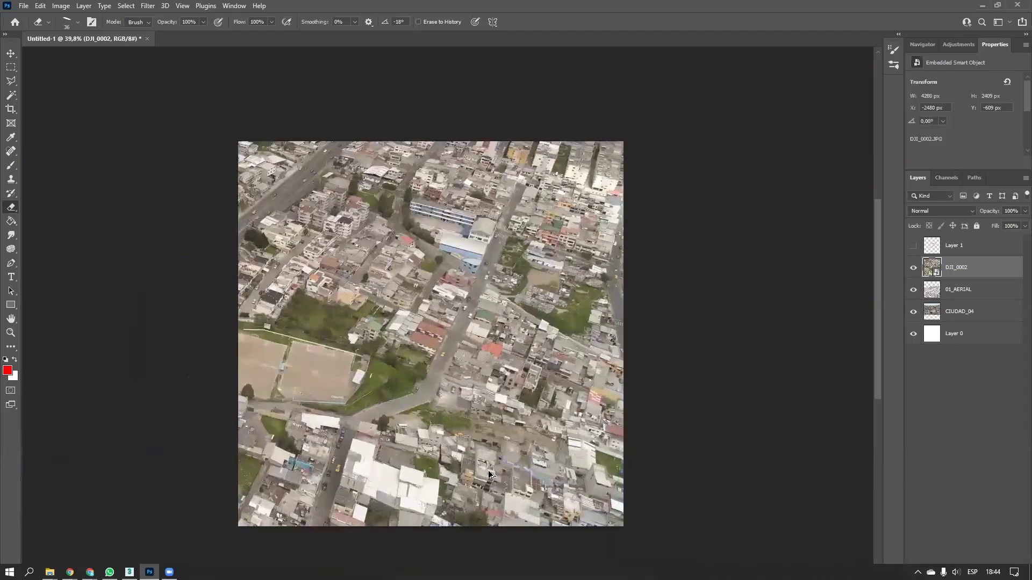
pyautogui.keyDown('alt'); pyautogui.scroll(2, 489, 474); pyautogui.keyUp('alt')
pyautogui.rightClick(965, 273)
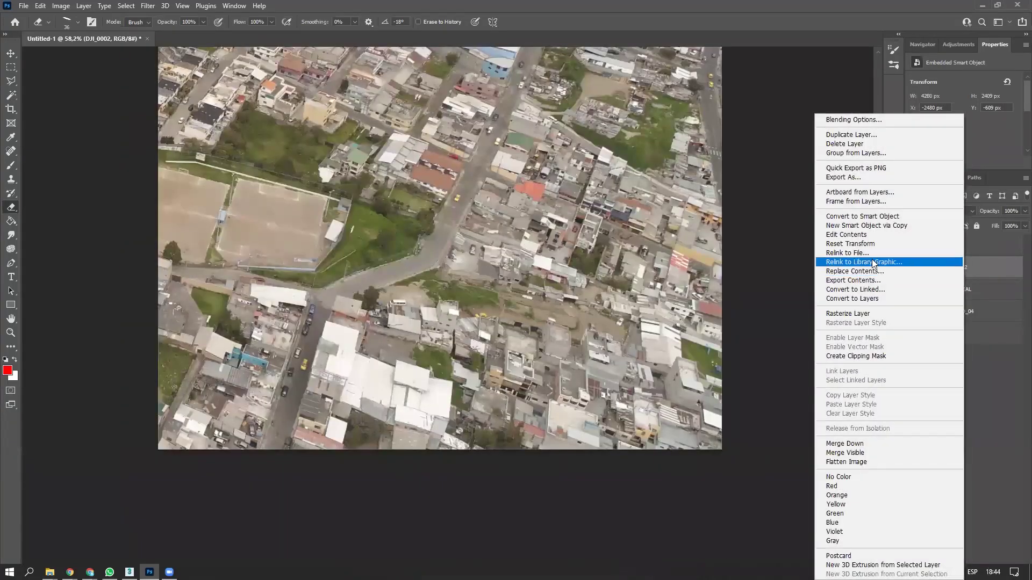
pyautogui.click(843, 312)
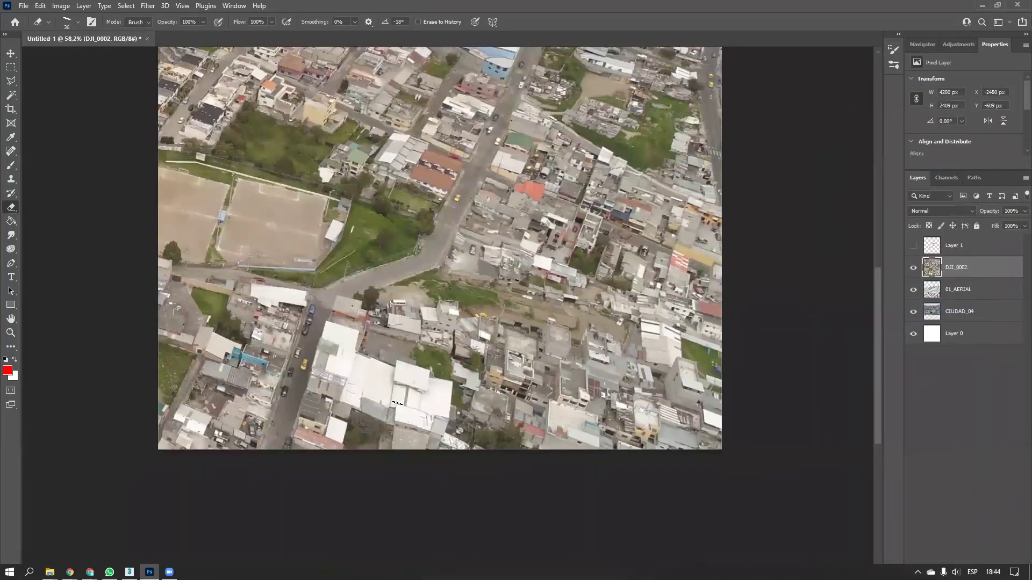
# Outline DJI_0002's lower-right building blocks with the Polygonal Lasso and copy them to a new layer beneath the hidden DJI_0002
pyautogui.press('l')
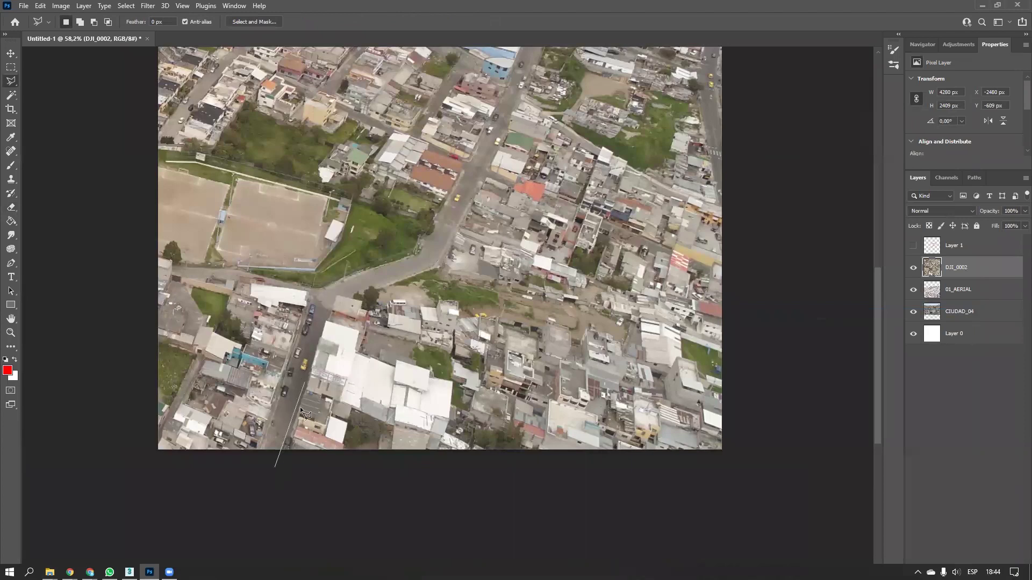
pyautogui.click(296, 416)
pyautogui.keyDown('alt'); pyautogui.moveTo(363, 302); pyautogui.dragTo(387, 306); pyautogui.keyUp('alt')
pyautogui.click(572, 346)
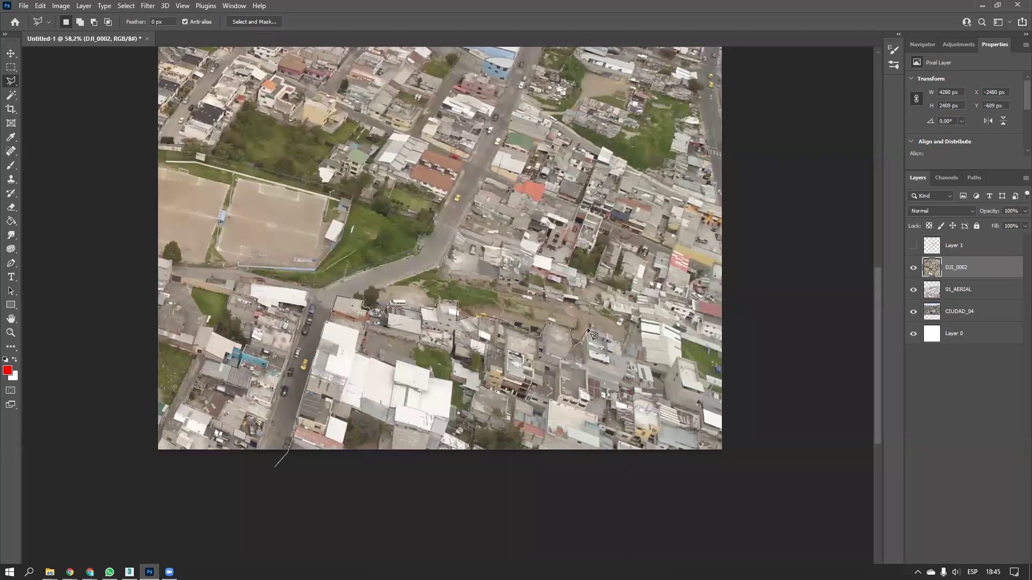
pyautogui.moveTo(613, 337)
pyautogui.keyDown('alt'); pyautogui.mouseDown()
pyautogui.moveTo(626, 359)
pyautogui.moveTo(701, 382)
pyautogui.moveTo(751, 447)
pyautogui.mouseUp(); pyautogui.keyUp('alt')
pyautogui.doubleClick(598, 502)
pyautogui.hotkey('ctrl', 'j')
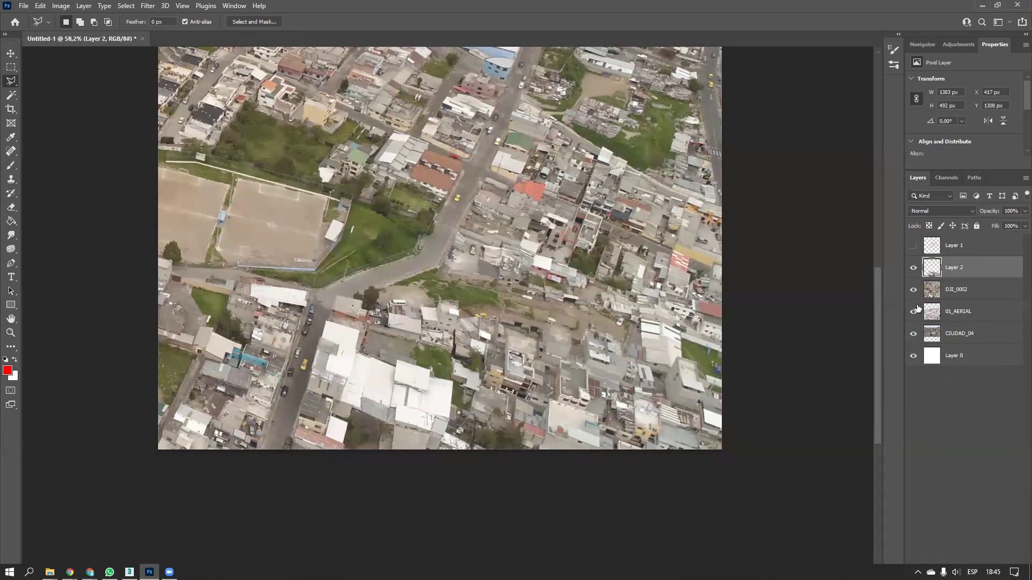
pyautogui.moveTo(965, 273); pyautogui.dragTo(965, 298)
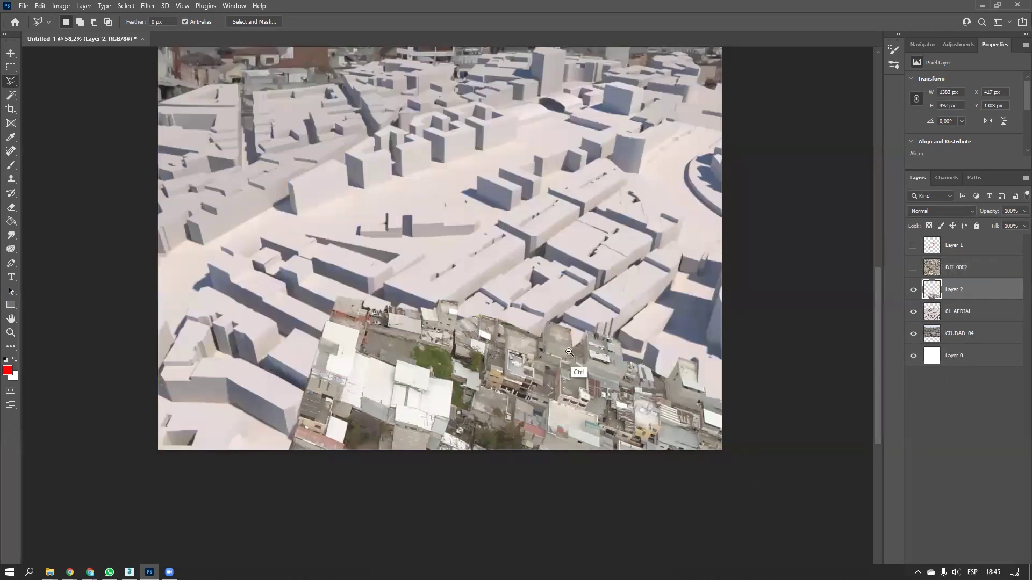
pyautogui.keyDown('alt'); pyautogui.scroll(-4, 592, 336); pyautogui.keyUp('alt')
pyautogui.hotkey('ctrl', 't')
pyautogui.rightClick(532, 357)
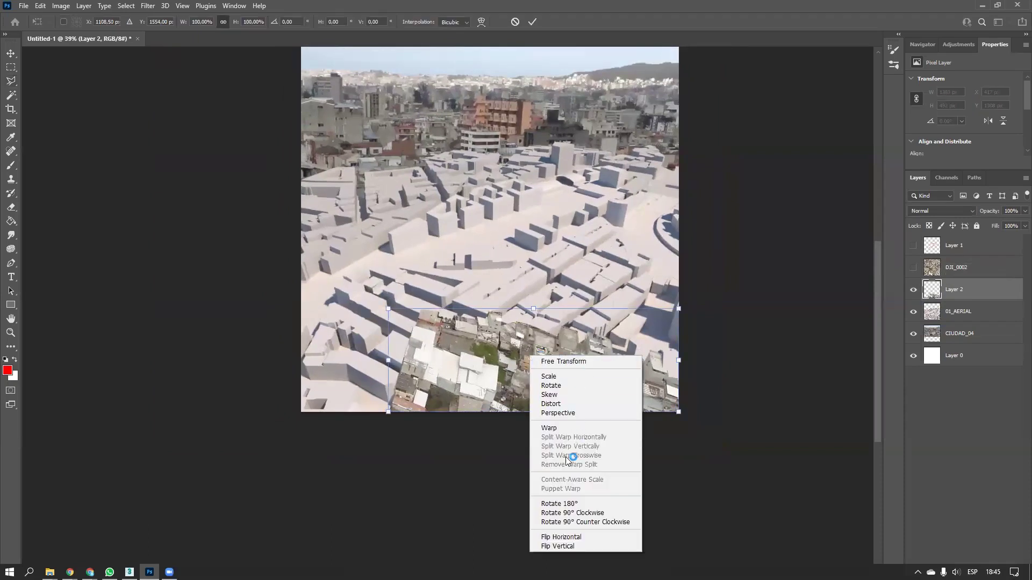
pyautogui.press('Escape')
pyautogui.press('Escape')
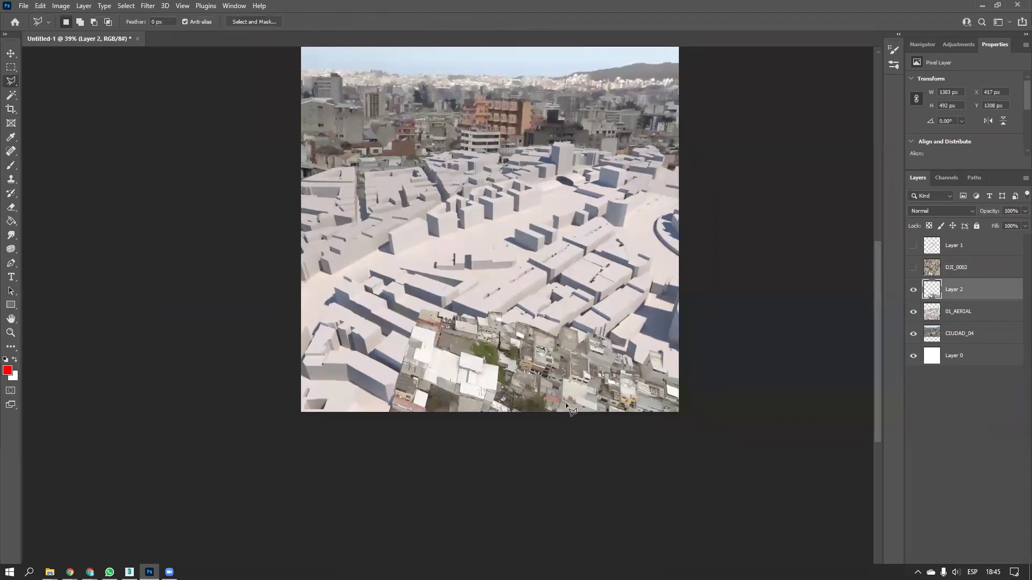
# Flip Layer 2 horizontally, scale it to about 155% and rotate it over the render's lower-left corner
pyautogui.hotkey('ctrl', 't')
pyautogui.rightClick(538, 355)
pyautogui.click(571, 533)
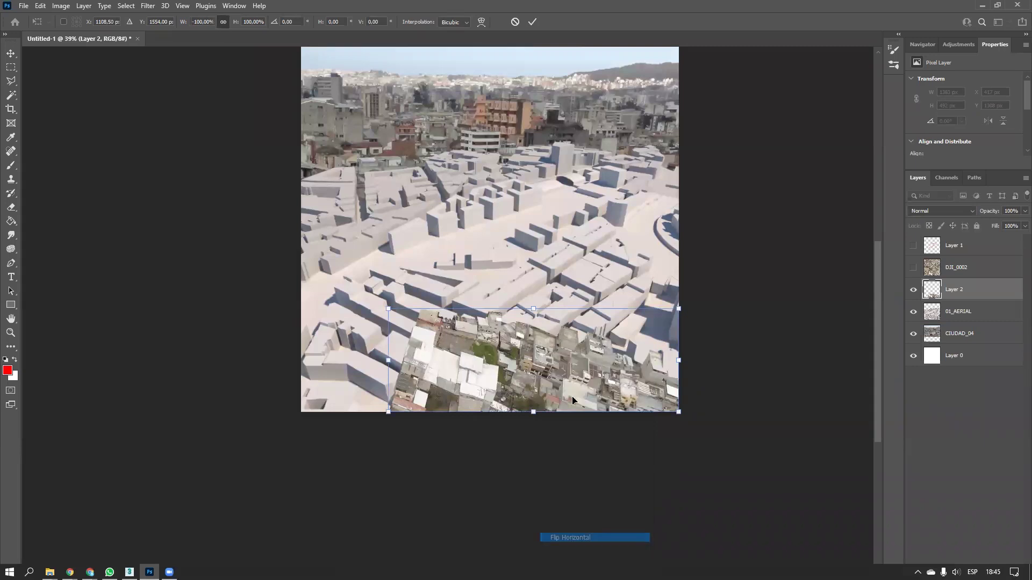
pyautogui.moveTo(681, 410); pyautogui.dragTo(640, 483)
pyautogui.moveTo(594, 350); pyautogui.dragTo(519, 384)
pyautogui.moveTo(589, 392); pyautogui.dragTo(787, 325)
pyautogui.moveTo(561, 370); pyautogui.dragTo(514, 414)
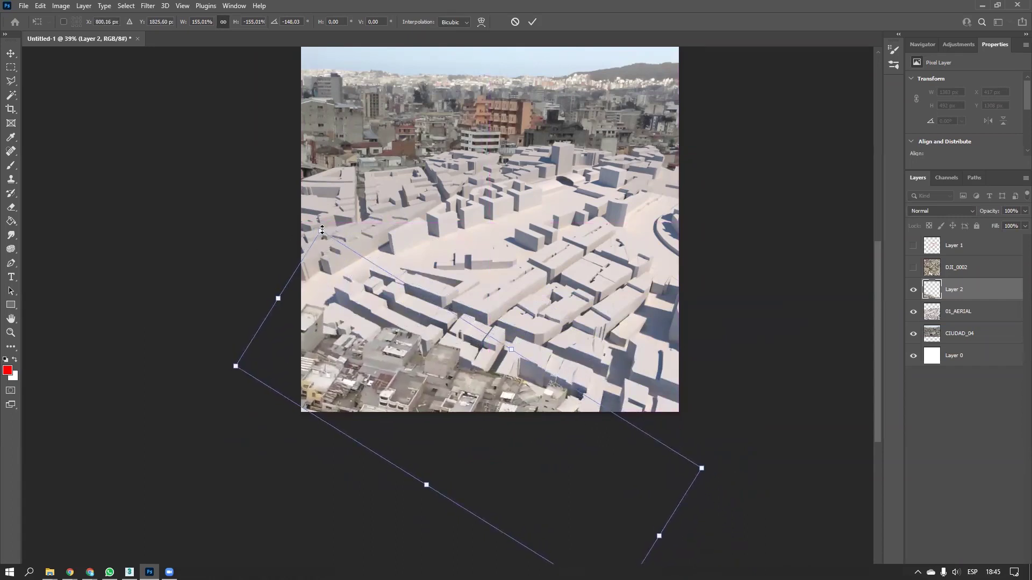
# Reduce and skew the Layer 2 cutout to follow the perspective of the lower-left blocks, and apply the transform
pyautogui.moveTo(321, 230); pyautogui.dragTo(343, 259)
pyautogui.keyDown('ctrl'); pyautogui.moveTo(304, 322); pyautogui.dragTo(323, 291); pyautogui.keyUp('ctrl')
pyautogui.moveTo(323, 292); pyautogui.dragTo(290, 234, button='middle')
pyautogui.keyDown('ctrl'); pyautogui.moveTo(629, 484); pyautogui.dragTo(585, 494); pyautogui.keyUp('ctrl')
pyautogui.moveTo(410, 432)
pyautogui.keyDown('ctrl'); pyautogui.mouseDown()
pyautogui.moveTo(347, 433)
pyautogui.moveTo(345, 442)
pyautogui.moveTo(370, 426)
pyautogui.moveTo(402, 425)
pyautogui.moveTo(395, 434)
pyautogui.mouseUp(); pyautogui.keyUp('ctrl')
pyautogui.keyDown('ctrl'); pyautogui.moveTo(292, 237); pyautogui.dragTo(247, 265); pyautogui.keyUp('ctrl')
pyautogui.moveTo(350, 318); pyautogui.dragTo(372, 291)
pyautogui.keyDown('ctrl'); pyautogui.moveTo(615, 469); pyautogui.dragTo(576, 484); pyautogui.keyUp('ctrl')
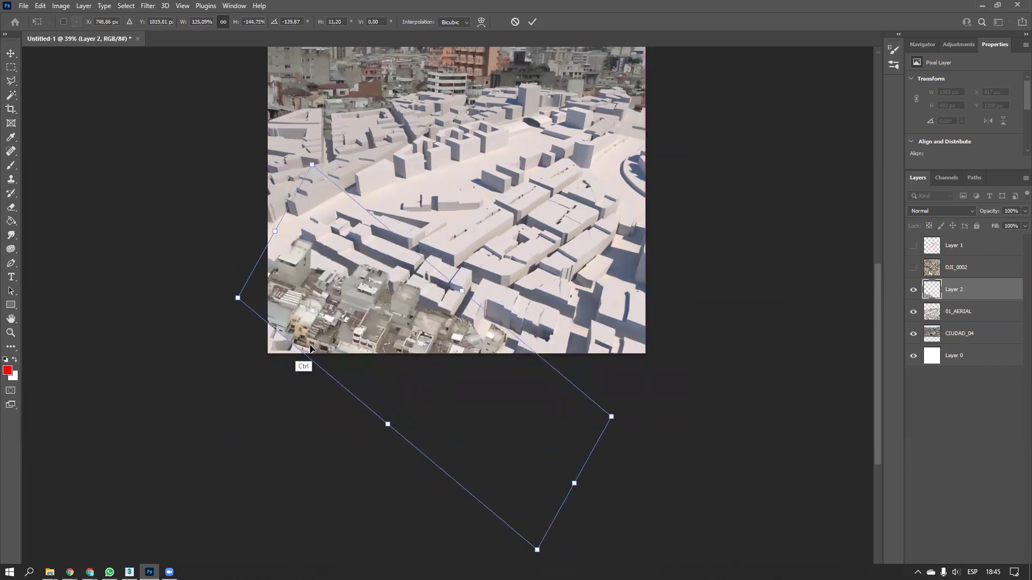
pyautogui.keyDown('ctrl'); pyautogui.moveTo(276, 231); pyautogui.dragTo(286, 214); pyautogui.keyUp('ctrl')
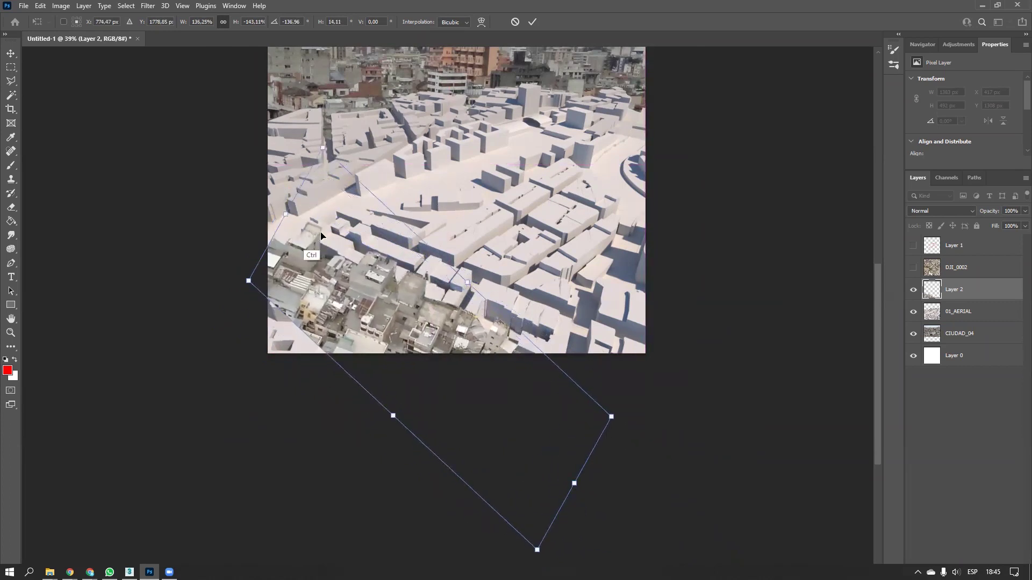
pyautogui.keyDown('ctrl'); pyautogui.moveTo(471, 284); pyautogui.dragTo(471, 309); pyautogui.keyUp('ctrl')
pyautogui.moveTo(404, 283); pyautogui.dragTo(396, 386)
pyautogui.press('Return')
# Try the Darken, Multiply and Screen group blend modes on Layer 2
pyautogui.keyDown('ctrl'); pyautogui.moveTo(361, 429); pyautogui.dragTo(410, 381); pyautogui.keyUp('ctrl')
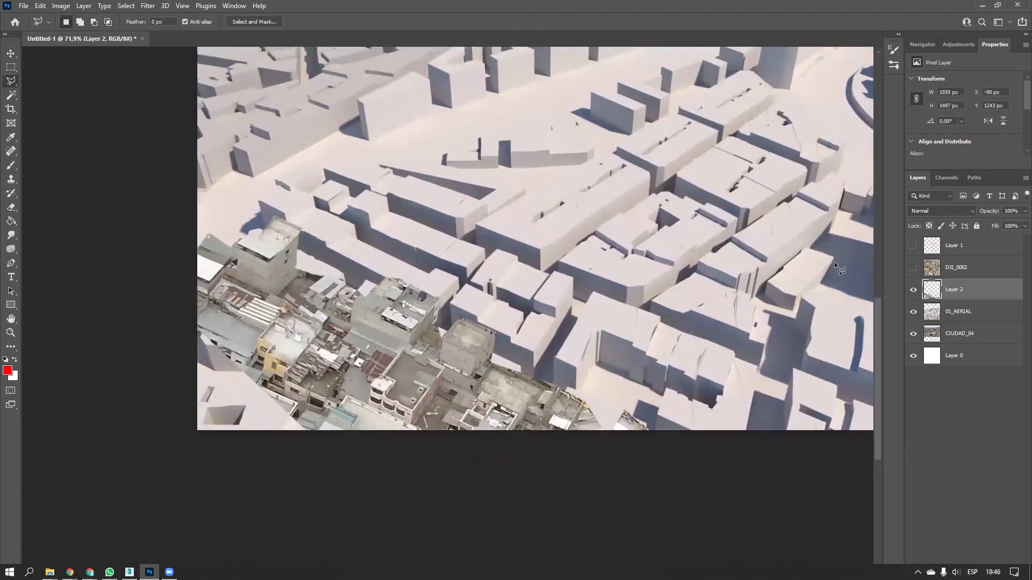
pyautogui.click(941, 211)
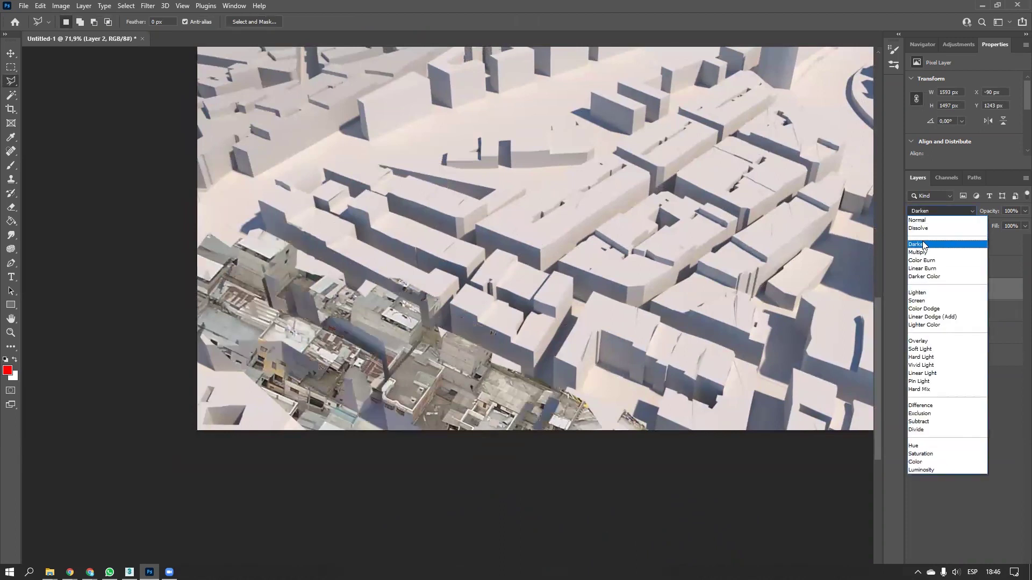
pyautogui.click(921, 247)
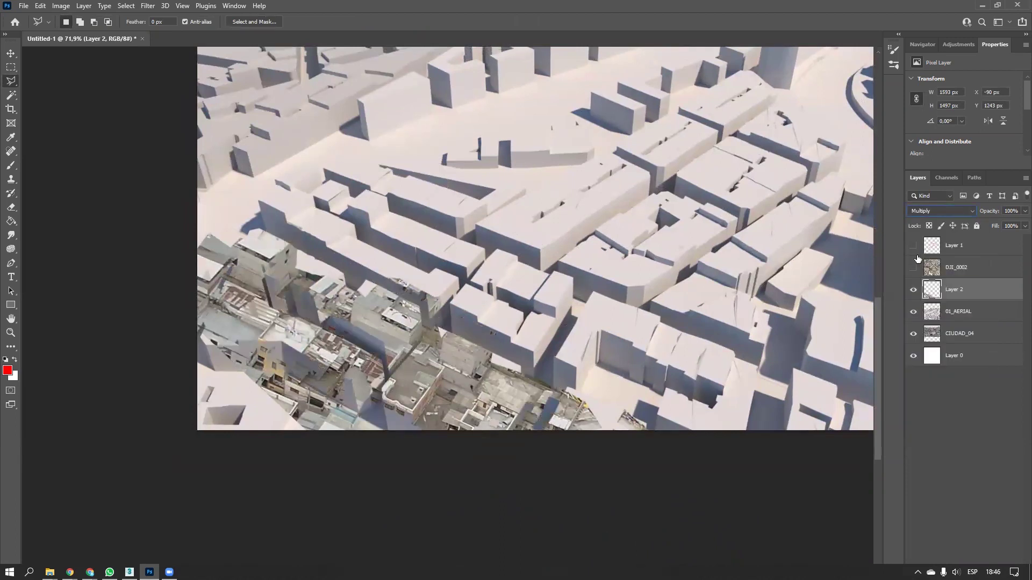
pyautogui.hotkey('shift', '+')
pyautogui.hotkey('shift', '+')
pyautogui.hotkey('shift', '+')
pyautogui.hotkey('shift', '+')
pyautogui.hotkey('shift', '+')
pyautogui.hotkey('shift', '+')
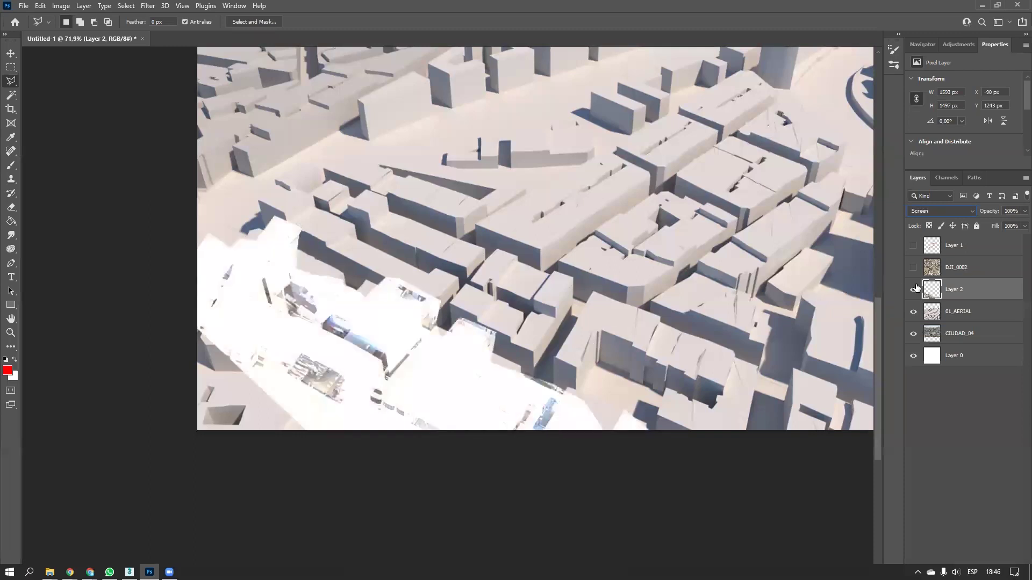
pyautogui.hotkey('shift', '-')
# Reset Layer 2 to Normal and try the blend modes from the Darken group through the Lighten group
pyautogui.click(925, 213)
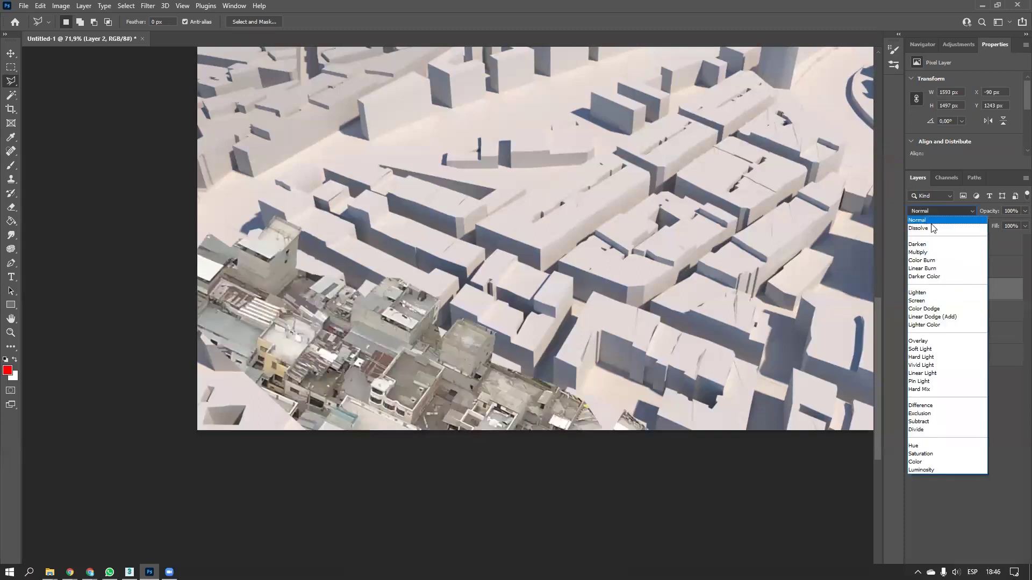
pyautogui.click(926, 221)
pyautogui.click(926, 211)
pyautogui.click(925, 218)
pyautogui.press('Down')
pyautogui.press('Down')
pyautogui.press('Down')
pyautogui.press('Down')
pyautogui.press('Down')
pyautogui.press('Down')
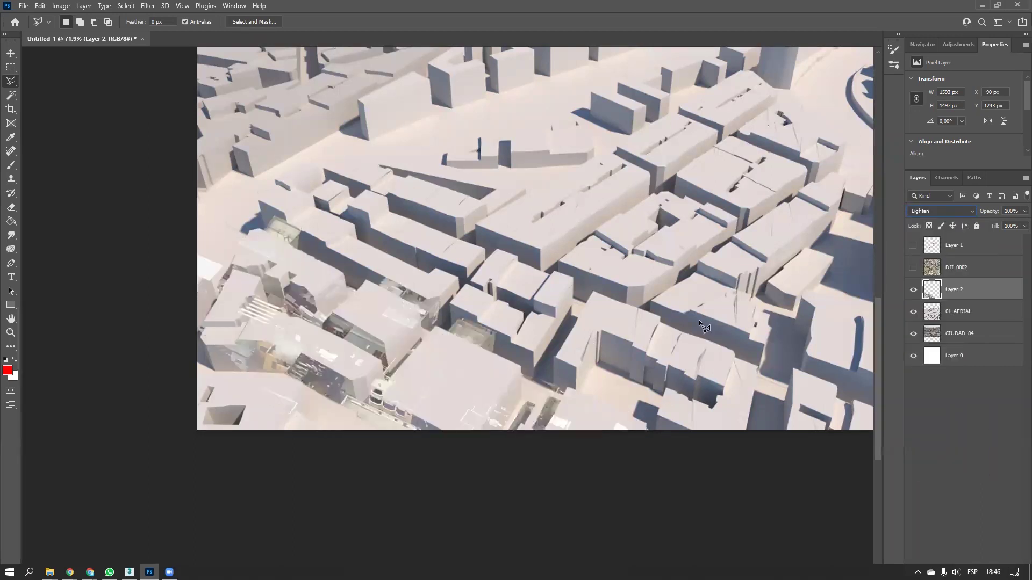
pyautogui.press('Down')
pyautogui.press('Down')
pyautogui.press('Down')
pyautogui.press('Down')
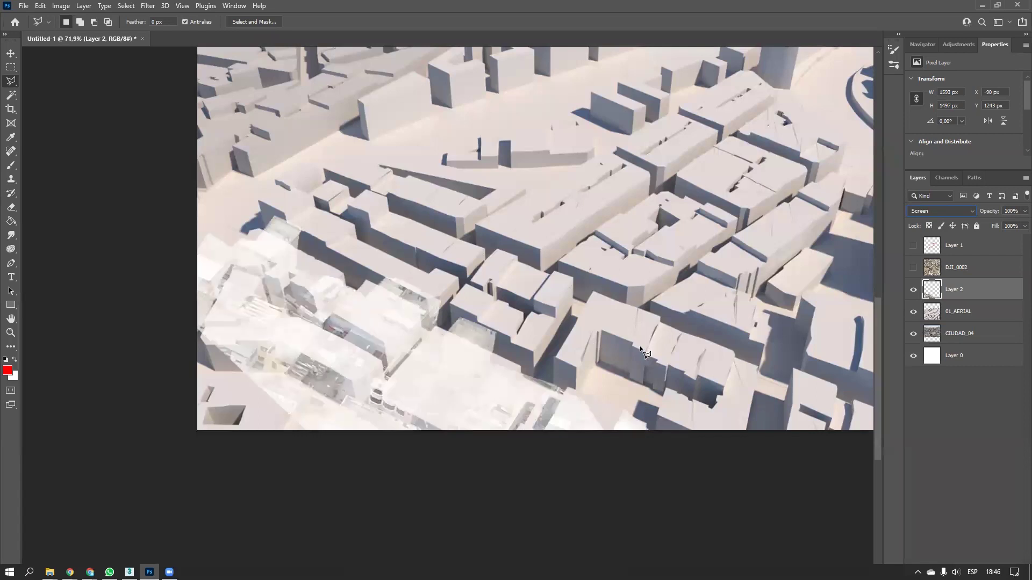
# Hide Layer 2 to examine the render without the roof overlay, and show it again
pyautogui.click(913, 291)
pyautogui.keyDown('alt'); pyautogui.scroll(-5, 546, 315); pyautogui.keyUp('alt')
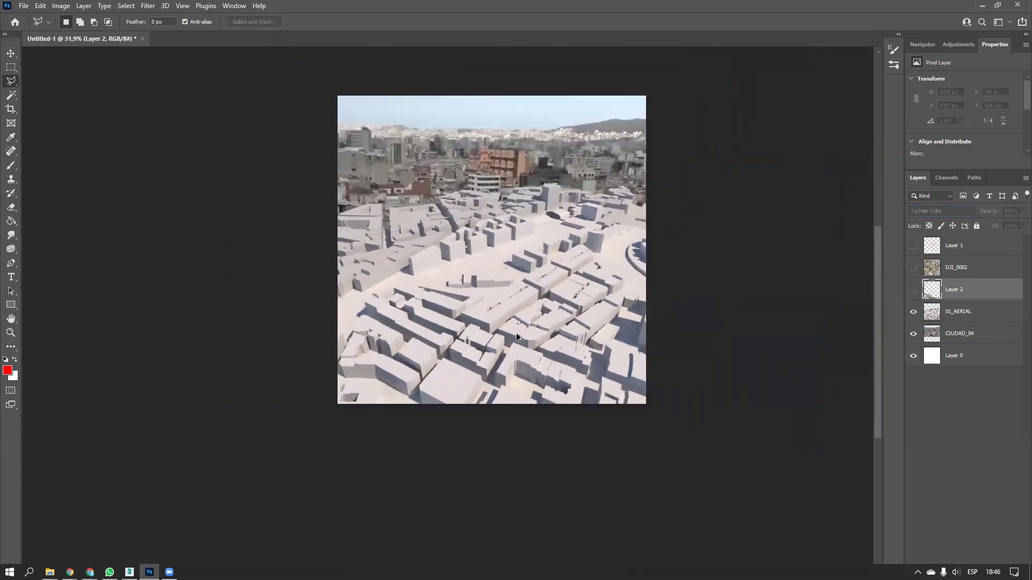
pyautogui.keyDown('alt'); pyautogui.scroll(4, 480, 353); pyautogui.keyUp('alt')
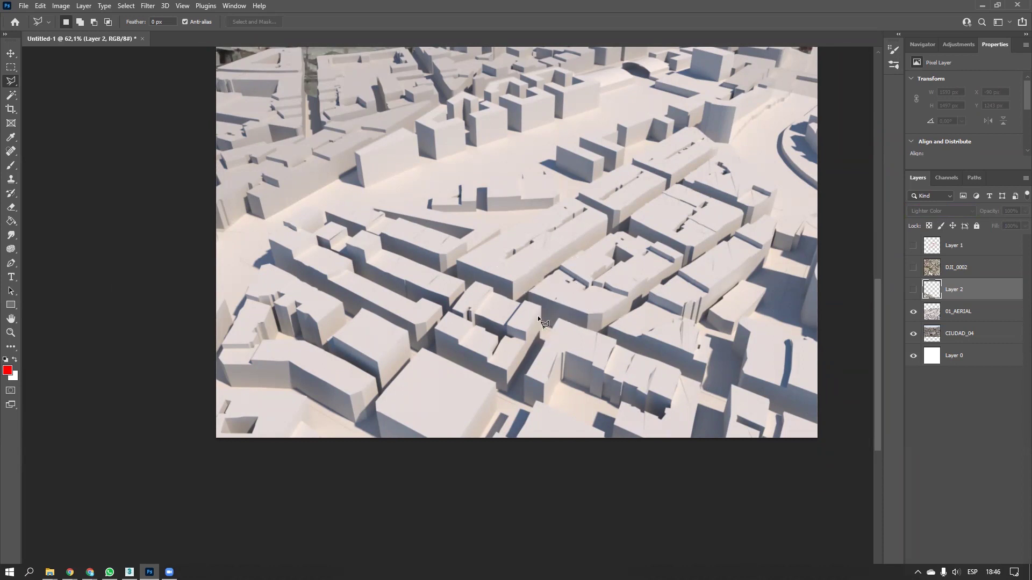
pyautogui.click(913, 292)
# Compare the blend modes on Layer 2 from Normal onward and set it to Hard Light
pyautogui.click(937, 214)
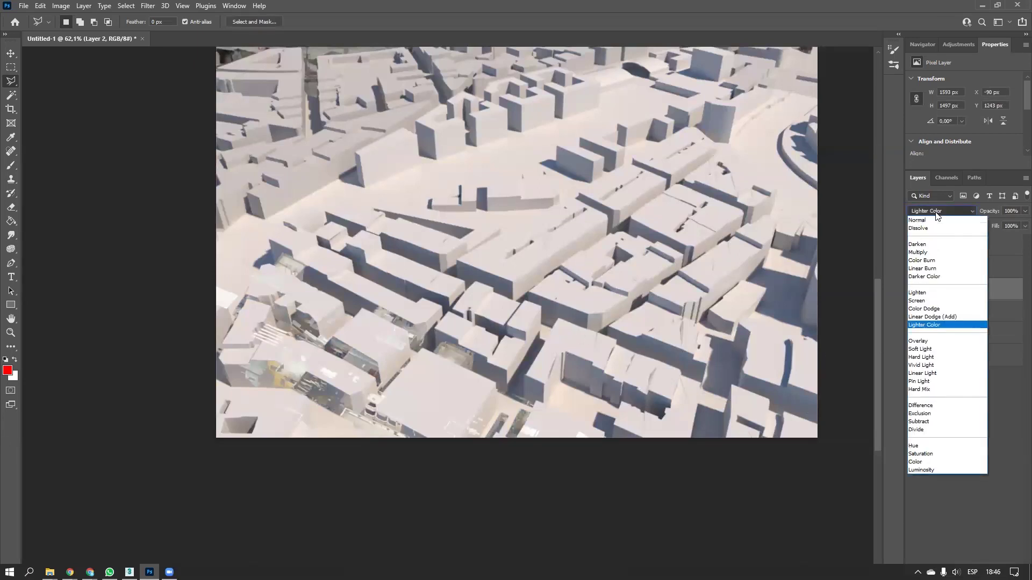
pyautogui.click(930, 218)
pyautogui.press('Down')
pyautogui.press('Down')
pyautogui.press('Down')
pyautogui.press('Down')
pyautogui.press('Down')
pyautogui.press('Down')
pyautogui.press('Down')
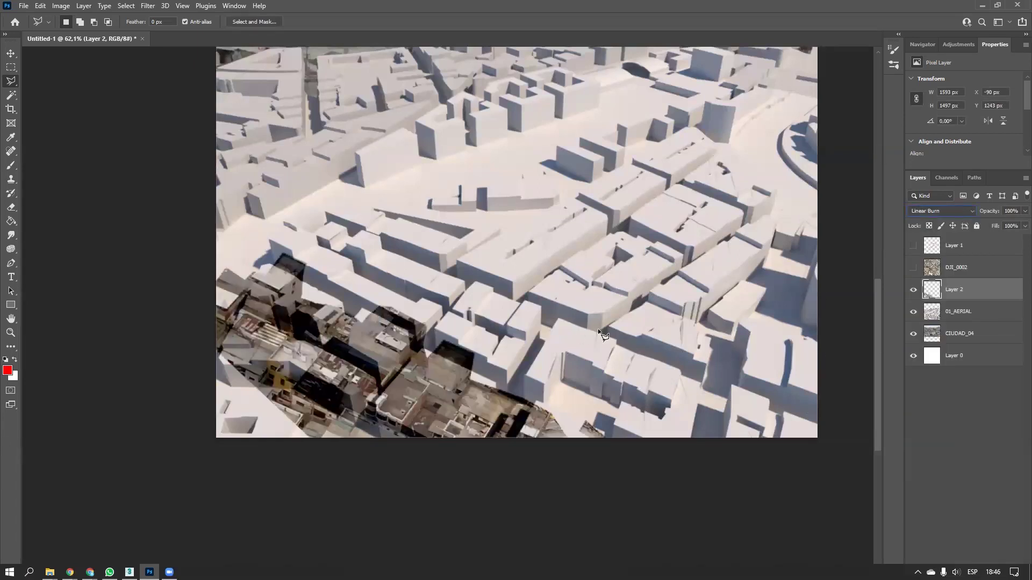
pyautogui.press('Up')
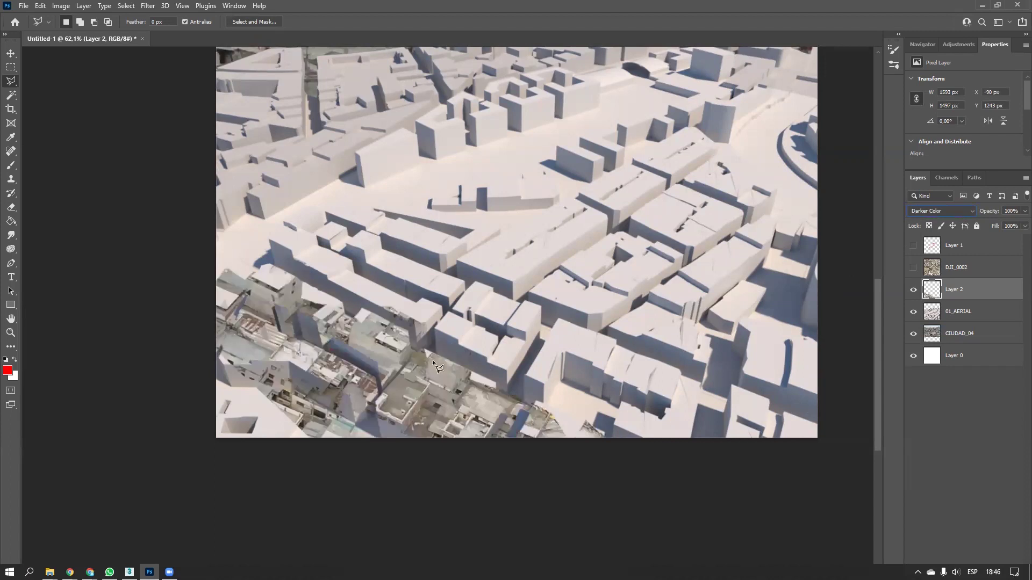
pyautogui.press('Down')
pyautogui.press('Down')
pyautogui.press('Down')
pyautogui.press('Down')
pyautogui.press('Down')
pyautogui.press('Down')
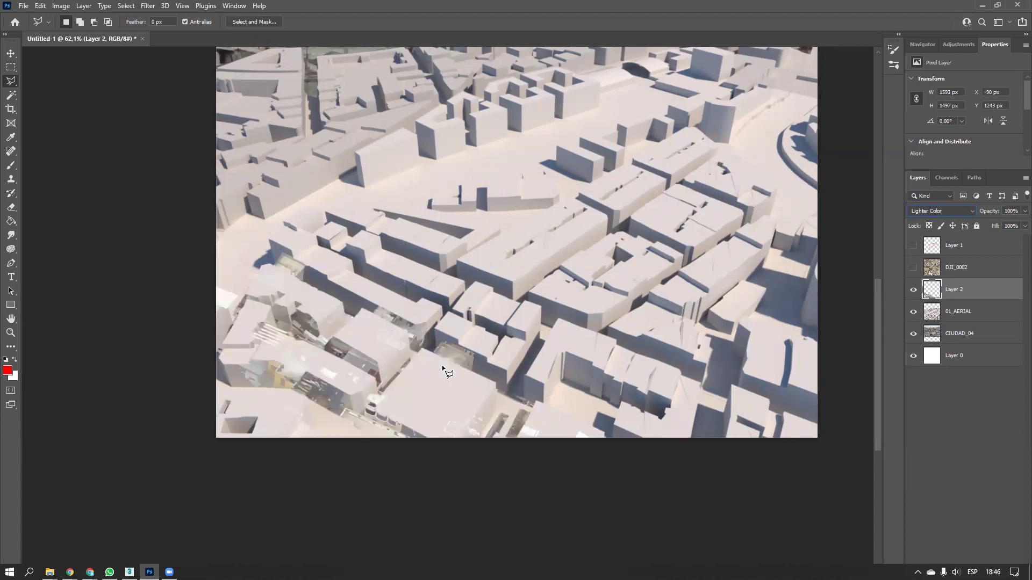
pyautogui.press('Down')
pyautogui.press('Down')
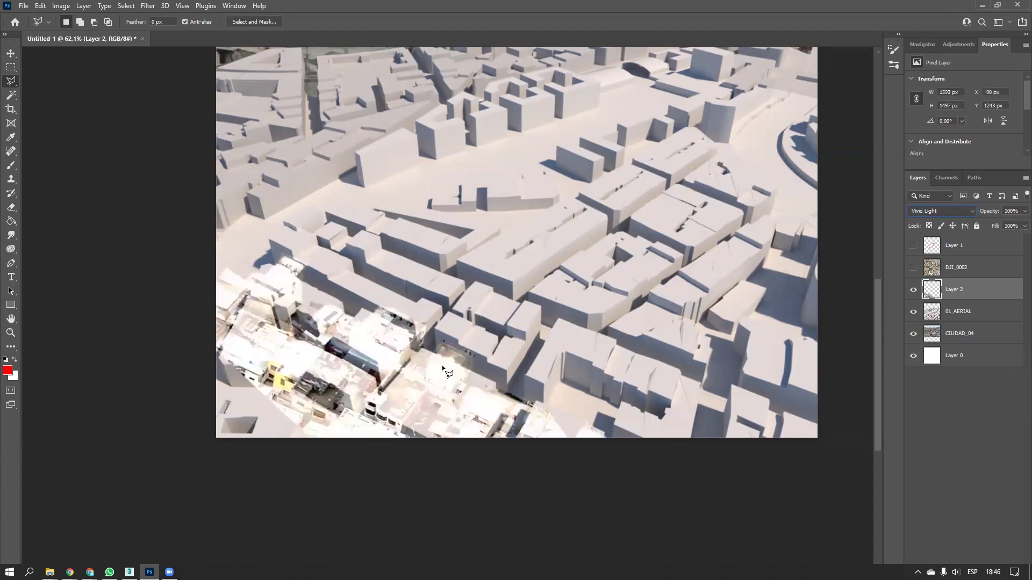
pyautogui.keyDown('ctrl'); pyautogui.scroll(-2, 442, 366); pyautogui.keyUp('ctrl')
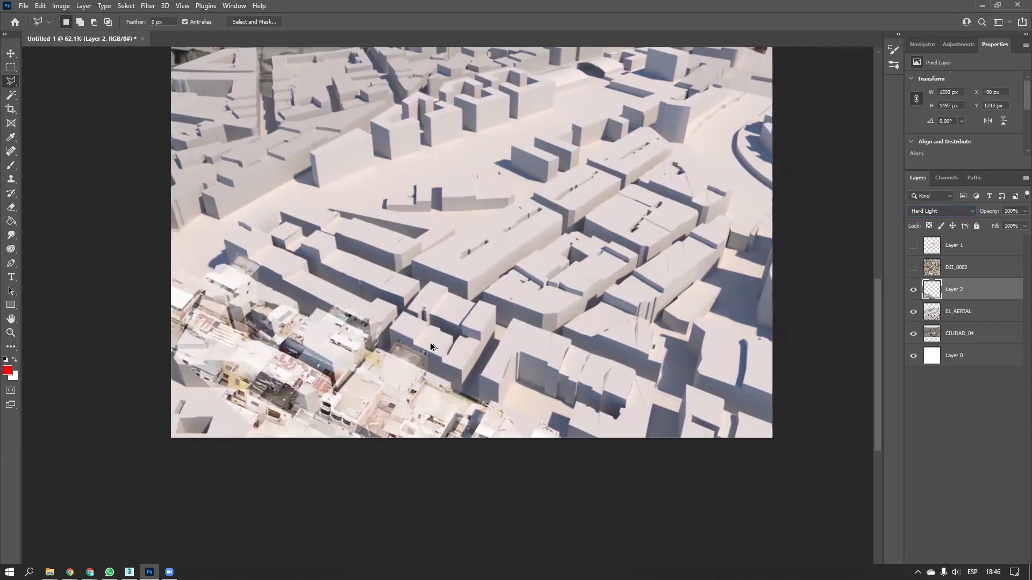
# Scale Layer 2 to about 117% and reposition it so the roofs cover the render's lower-left corner
pyautogui.keyDown('alt'); pyautogui.scroll(-4, 444, 365); pyautogui.keyUp('alt')
pyautogui.keyDown('alt'); pyautogui.scroll(5, 403, 367); pyautogui.keyUp('alt')
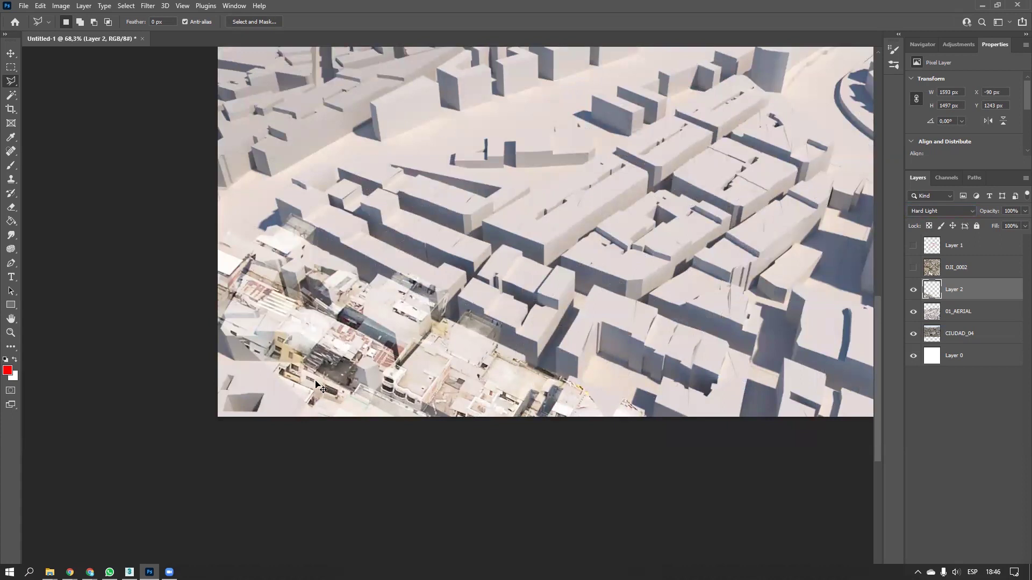
pyautogui.hotkey('ctrl', 't')
pyautogui.keyDown('alt'); pyautogui.scroll(-5, 274, 382); pyautogui.keyUp('alt')
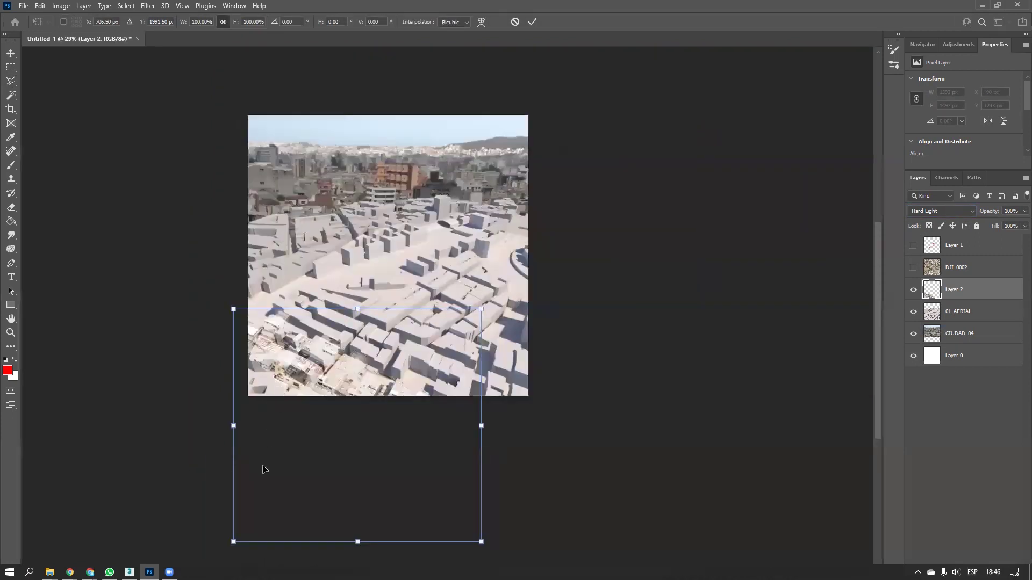
pyautogui.moveTo(235, 543); pyautogui.dragTo(193, 561)
pyautogui.moveTo(430, 397); pyautogui.dragTo(460, 397)
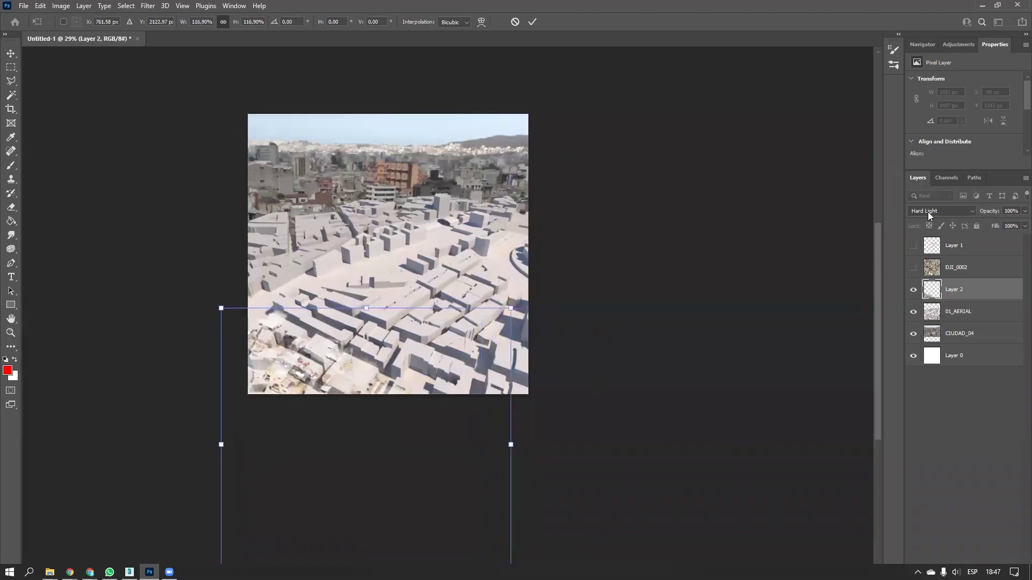
pyautogui.keyDown('alt'); pyautogui.scroll(4, 305, 389); pyautogui.keyUp('alt')
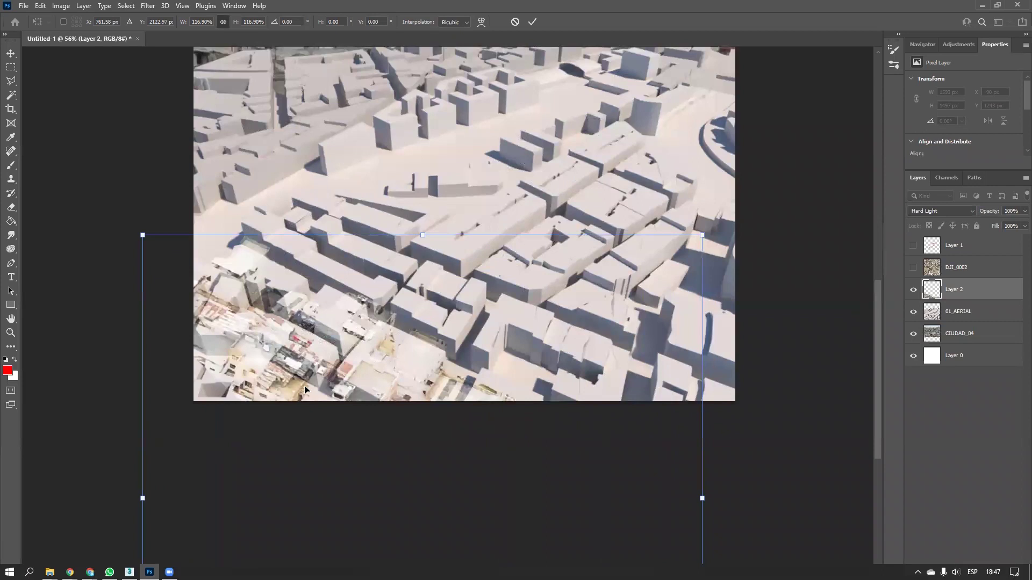
pyautogui.press('Return')
# Place TexturesCom_LandscapeCity0117_1_M from the TEXTURAS folder above Layer 2, scaled to about 1834 px wide to span the canvas below the skyline
pyautogui.press('l')
pyautogui.moveTo(387, 299); pyautogui.dragTo(373, 357)
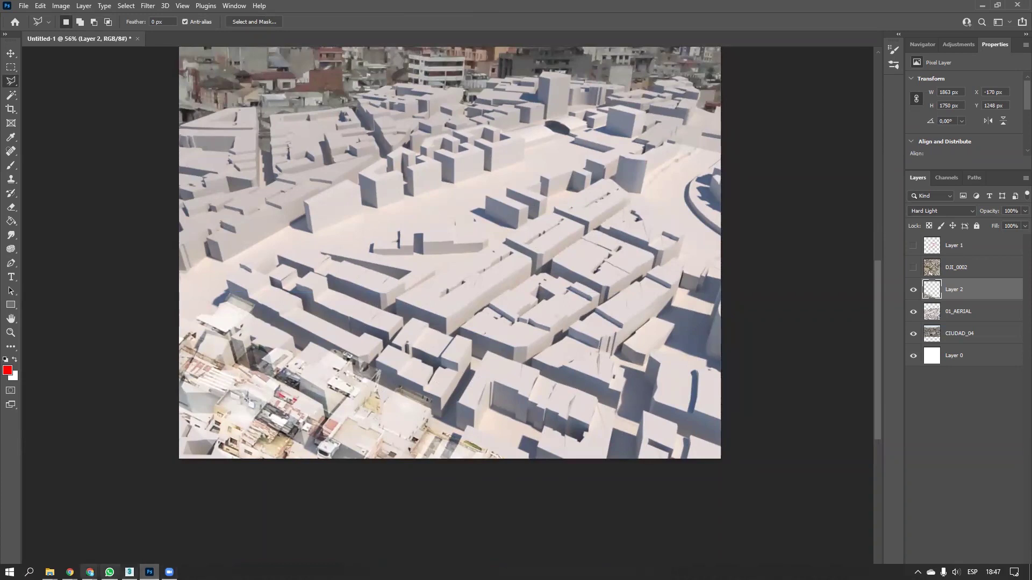
pyautogui.moveTo(49, 571)
pyautogui.click(76, 547)
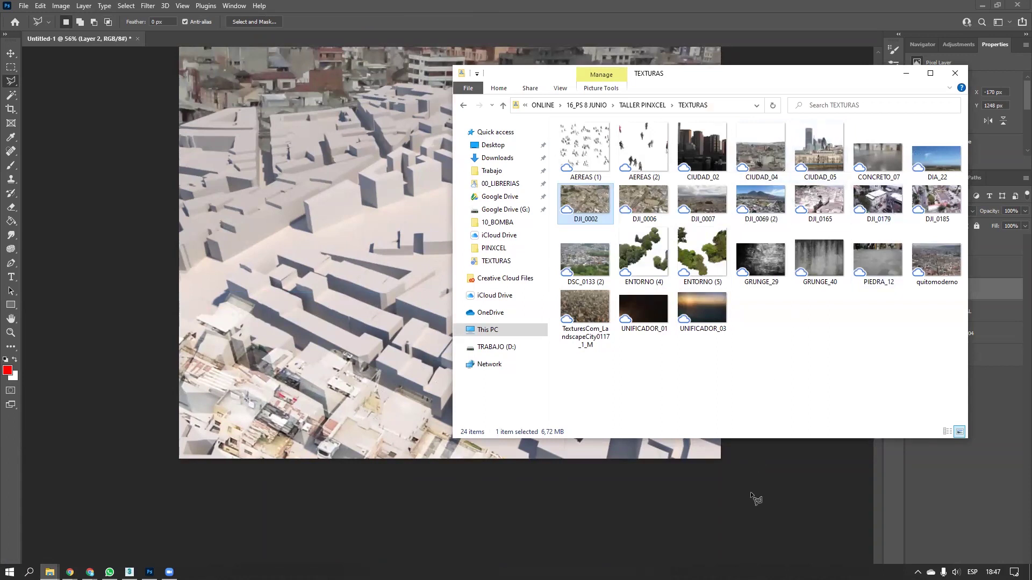
pyautogui.moveTo(589, 311); pyautogui.dragTo(407, 289)
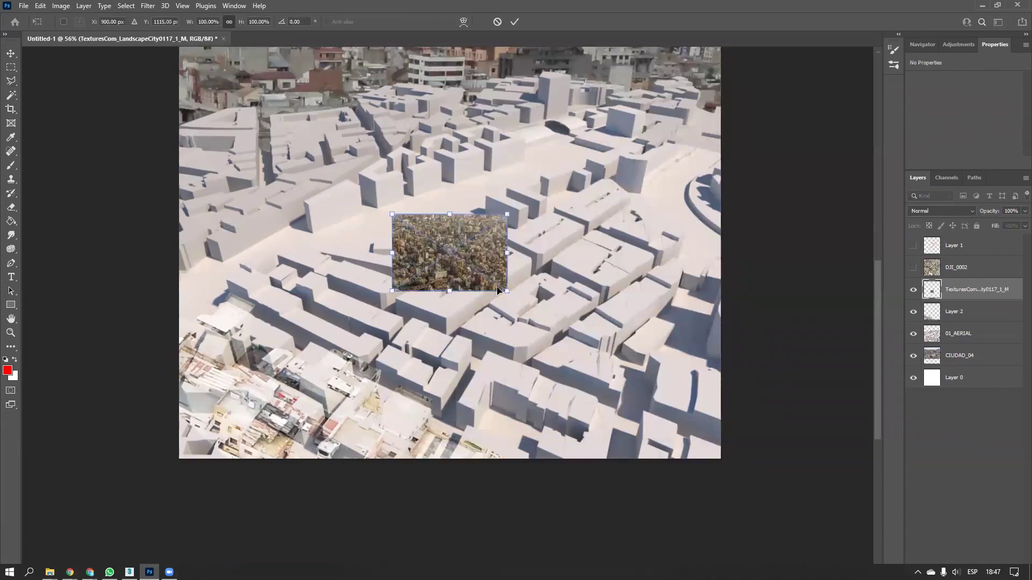
pyautogui.moveTo(504, 290); pyautogui.dragTo(692, 420)
pyautogui.moveTo(609, 303); pyautogui.dragTo(378, 226)
pyautogui.keyDown('alt'); pyautogui.scroll(-2, 457, 303); pyautogui.keyUp('alt')
pyautogui.moveTo(476, 330)
pyautogui.mouseDown()
pyautogui.moveTo(617, 408)
pyautogui.moveTo(669, 454)
pyautogui.mouseUp()
pyautogui.press('Return')
pyautogui.press('l')
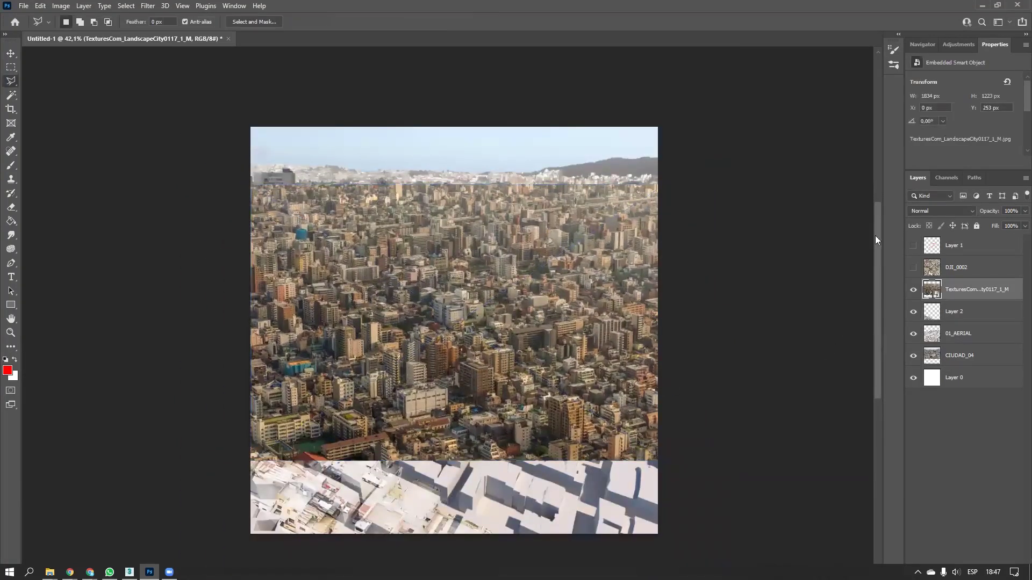
# Set the TexturesCom_LandscapeCity0117_1_M layer to Multiply and move it to the bottom of the layer stack
pyautogui.click(920, 211)
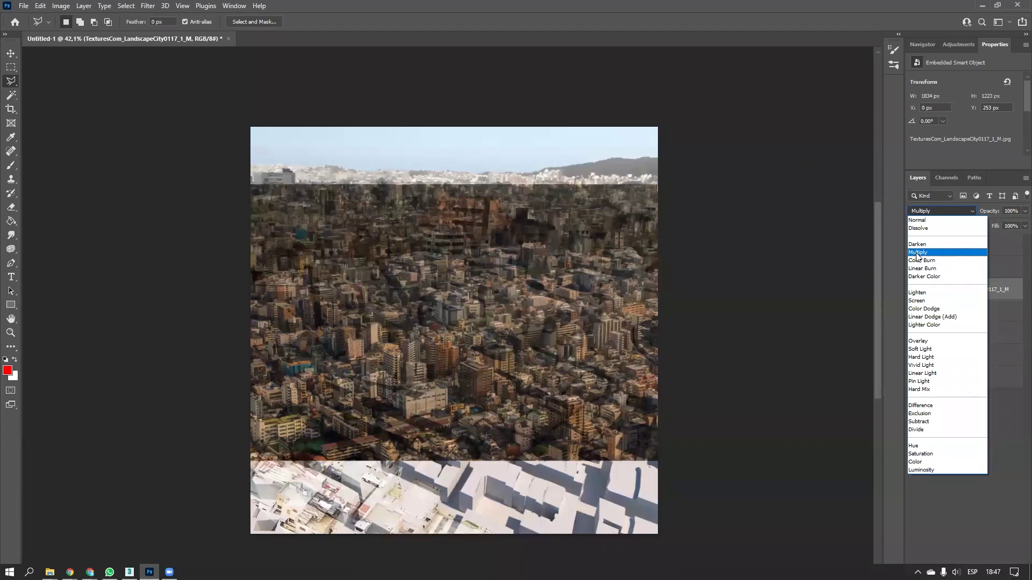
pyautogui.click(917, 253)
pyautogui.moveTo(950, 293); pyautogui.dragTo(970, 537)
# Duplicate the TexturesCom_LandscapeCity0117_1_M layer, placing the copy above Layer 2 in Normal blend mode
pyautogui.moveTo(920, 374); pyautogui.dragTo(999, 573)
pyautogui.moveTo(951, 375); pyautogui.dragTo(948, 279)
pyautogui.click(935, 211)
pyautogui.click(927, 221)
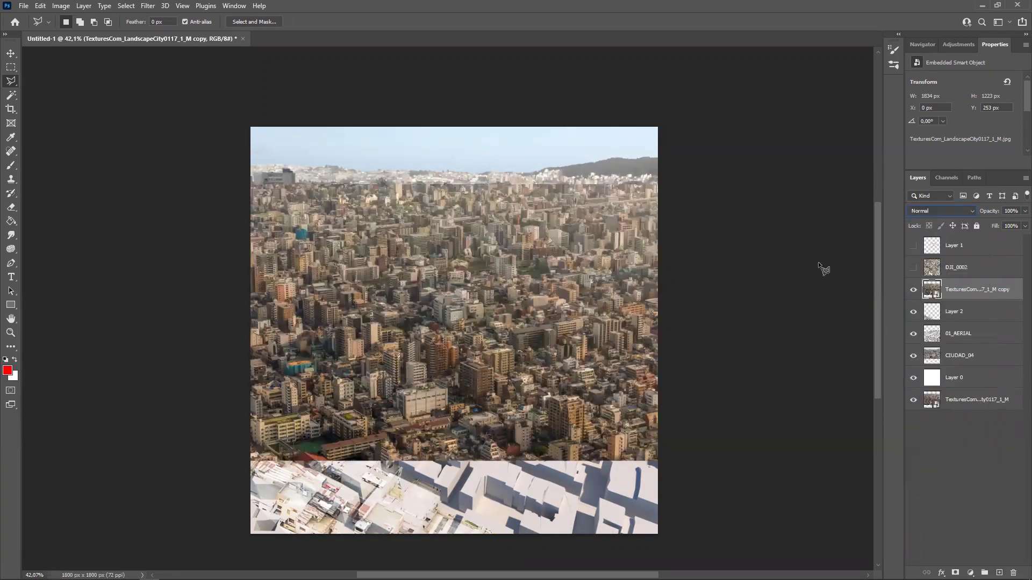
# Rasterize the TexturesCom_LandscapeCity0117_1_M copy layer and brighten it with Levels, using input values 35, 1.99 and 118
pyautogui.rightClick(952, 295)
pyautogui.click(834, 314)
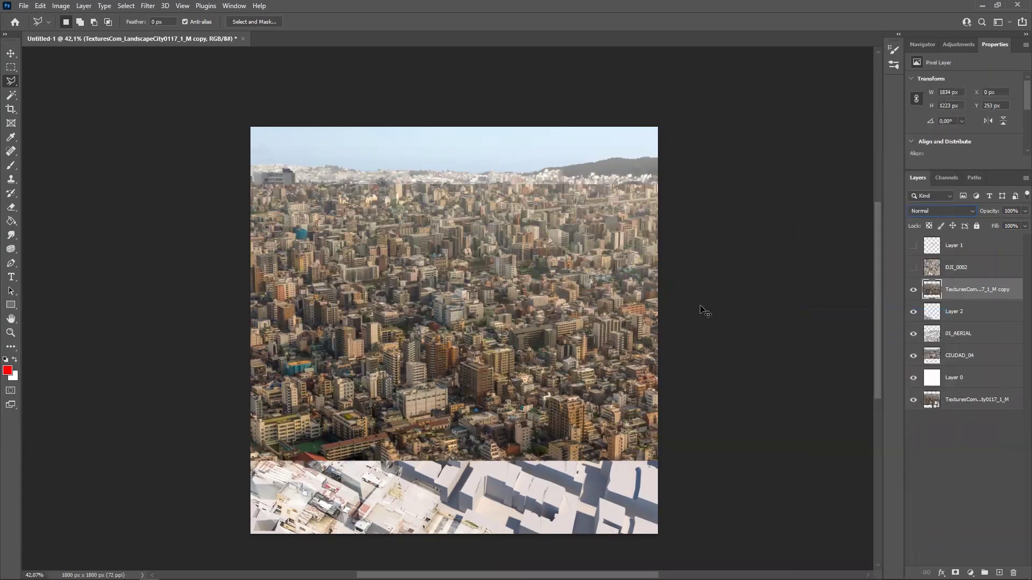
pyautogui.hotkey('ctrl', 'l')
pyautogui.moveTo(916, 301); pyautogui.dragTo(799, 301)
pyautogui.click(844, 302)
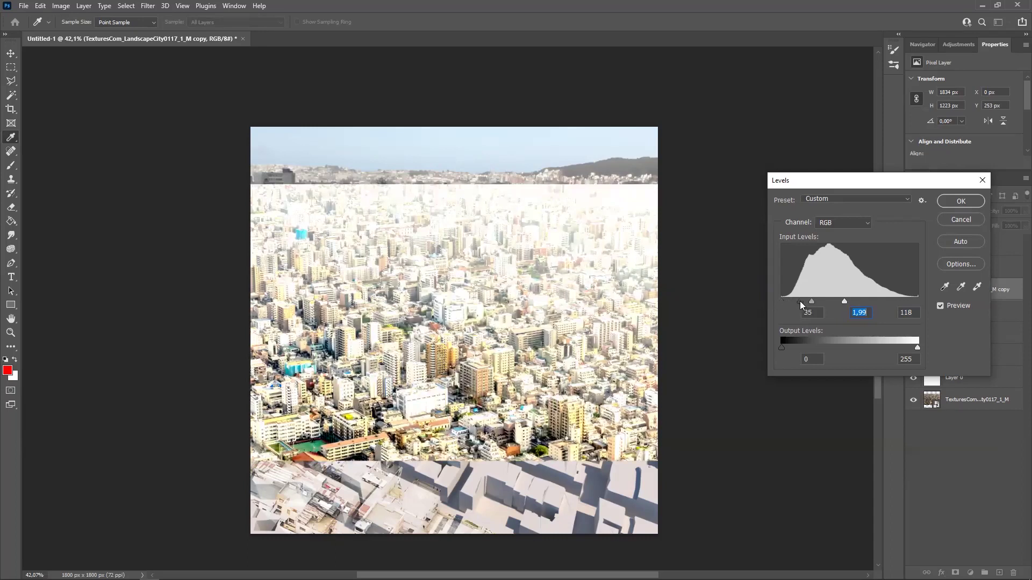
pyautogui.click(962, 202)
# Set the brightened TexturesCom_LandscapeCity0117_1_M copy layer's blend mode to Multiply
pyautogui.press('l')
pyautogui.keyDown('alt'); pyautogui.scroll(3, 565, 432); pyautogui.keyUp('alt')
pyautogui.keyDown('alt'); pyautogui.scroll(3, 564, 432); pyautogui.keyUp('alt')
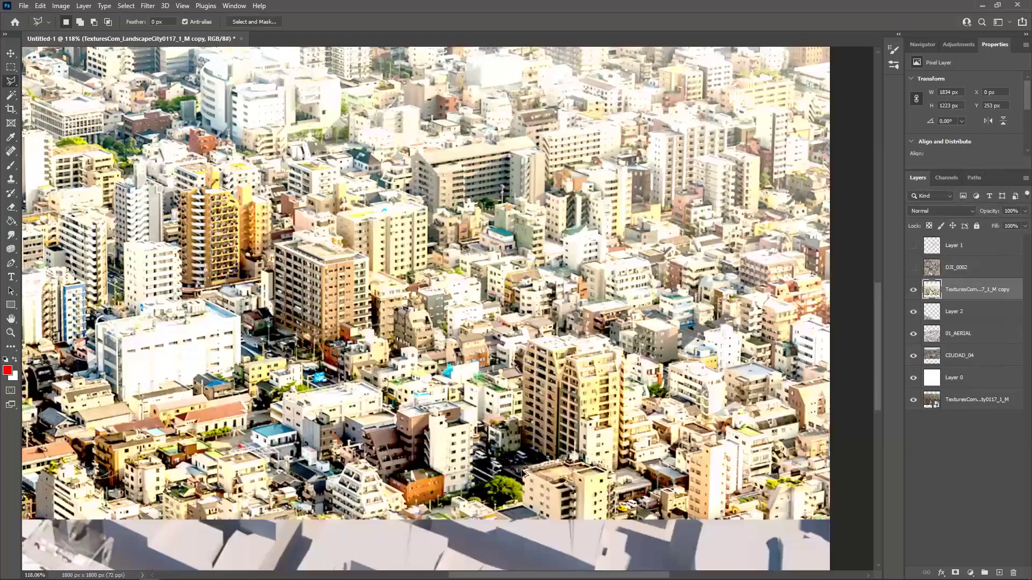
pyautogui.keyDown('alt'); pyautogui.scroll(3, 554, 348); pyautogui.keyUp('alt')
pyautogui.keyDown('alt'); pyautogui.scroll(-2, 553, 348); pyautogui.keyUp('alt')
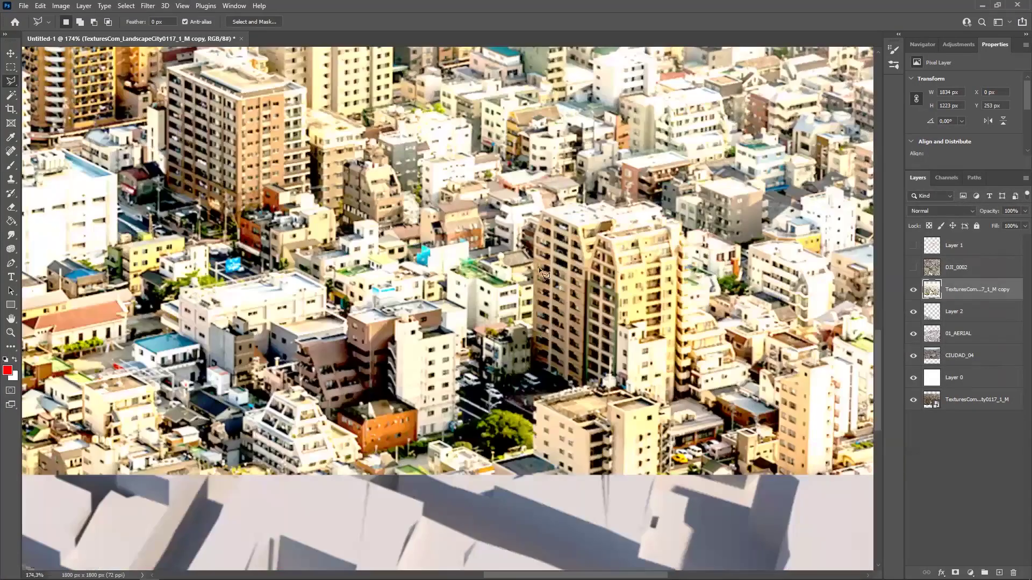
pyautogui.keyDown('alt'); pyautogui.scroll(-3, 539, 267); pyautogui.keyUp('alt')
pyautogui.click(924, 210)
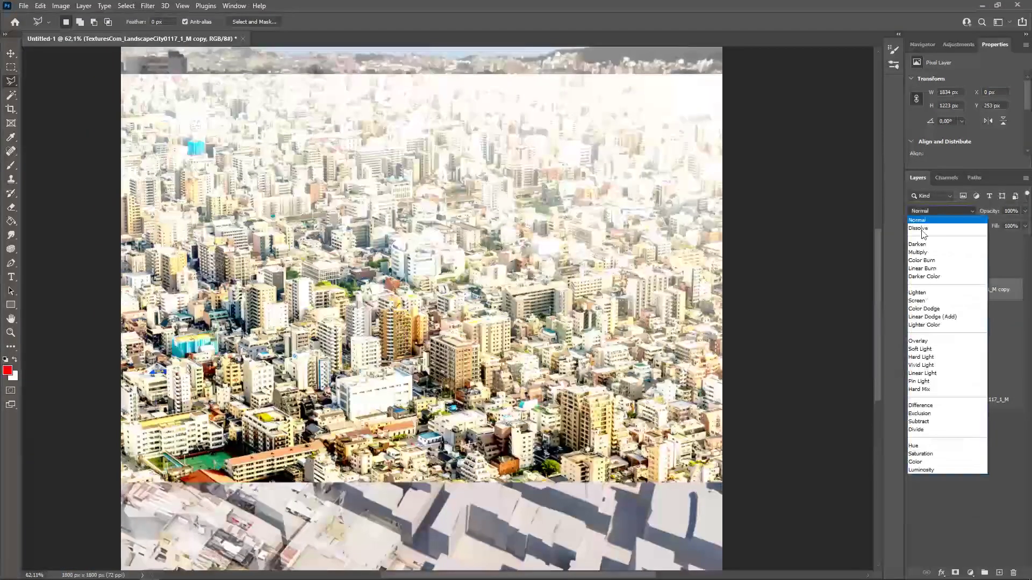
pyautogui.click(919, 253)
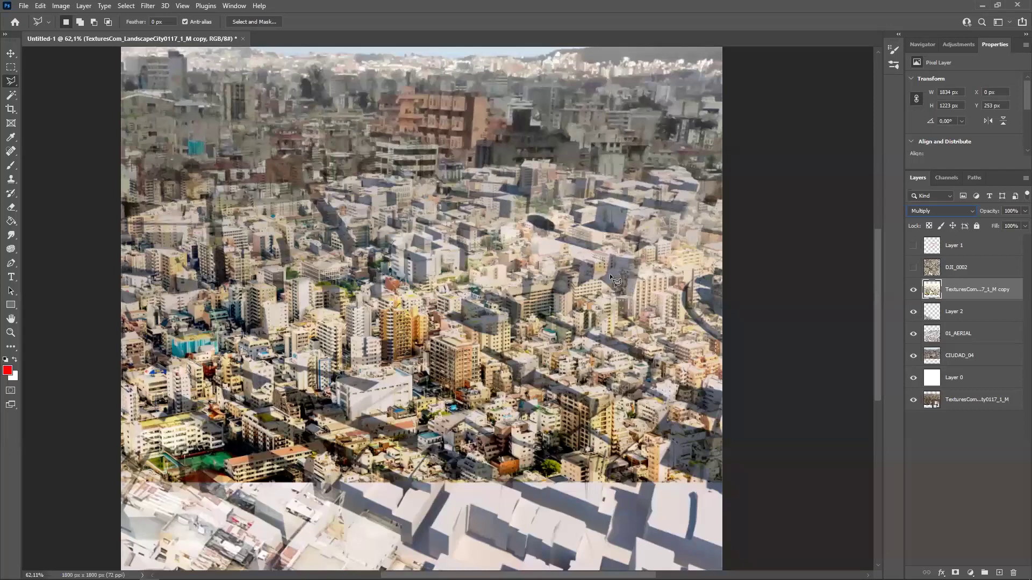
# Try to reposition the TexturesCom_LandscapeCity0117_1_M copy layer over the render's buildings with Free Transform
pyautogui.moveTo(536, 253); pyautogui.dragTo(566, 286)
pyautogui.keyDown('alt'); pyautogui.scroll(-1, 570, 292); pyautogui.keyUp('alt')
pyautogui.hotkey('ctrl', 't')
pyautogui.moveTo(567, 330); pyautogui.dragTo(482, 412)
pyautogui.keyDown('alt'); pyautogui.scroll(1, 571, 255); pyautogui.keyUp('alt')
pyautogui.keyDown('alt'); pyautogui.scroll(3, 622, 262); pyautogui.keyUp('alt')
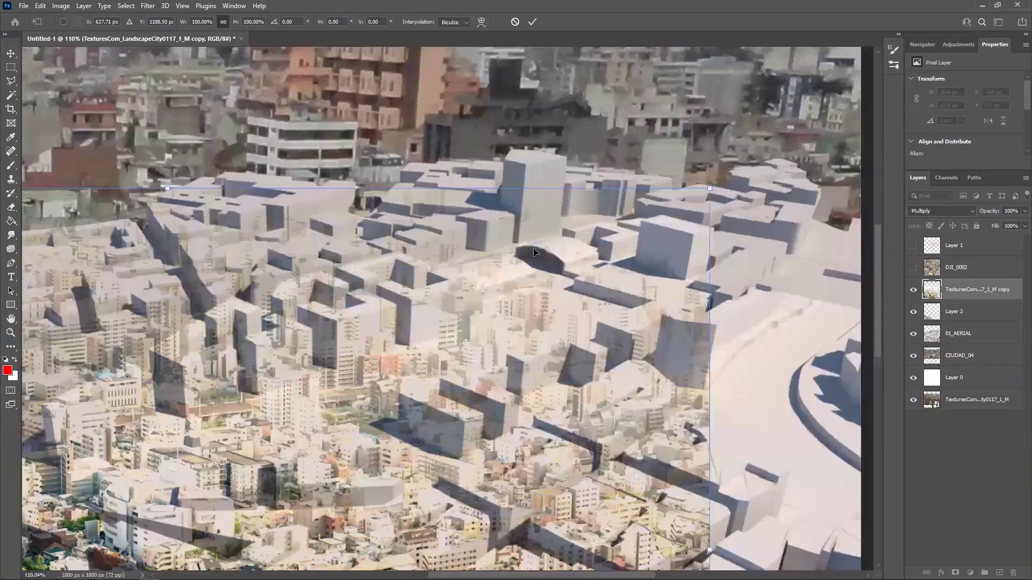
pyautogui.moveTo(606, 280); pyautogui.dragTo(582, 265)
pyautogui.keyDown('alt'); pyautogui.scroll(-4, 530, 365); pyautogui.keyUp('alt')
pyautogui.moveTo(531, 365)
pyautogui.mouseDown()
pyautogui.moveTo(487, 366)
pyautogui.moveTo(559, 344)
pyautogui.moveTo(568, 355)
pyautogui.moveTo(568, 330)
pyautogui.moveTo(562, 360)
pyautogui.moveTo(550, 358)
pyautogui.moveTo(563, 379)
pyautogui.mouseUp()
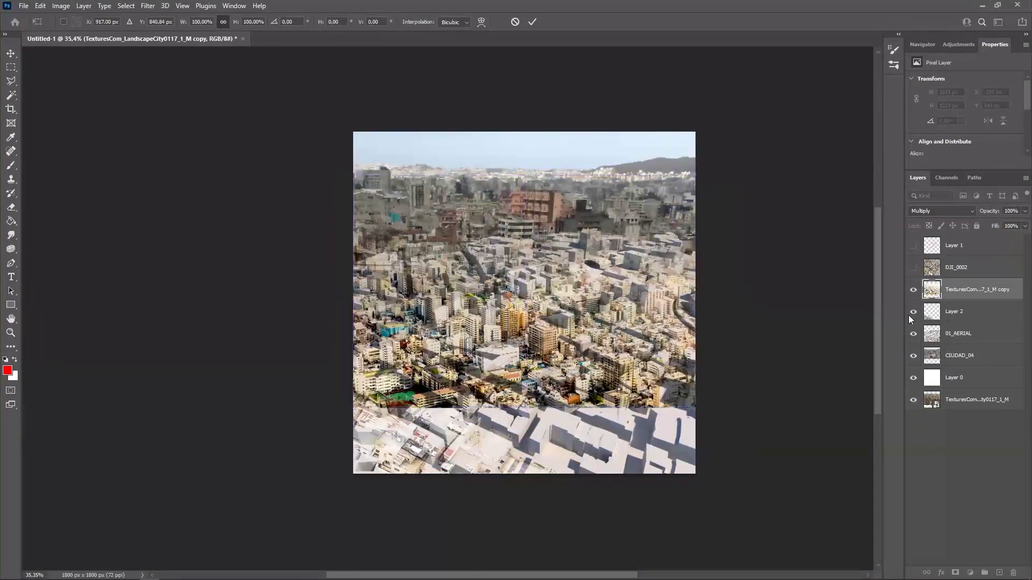
pyautogui.press('Return')
# Delete the TexturesCom_LandscapeCity0117_1_M copy layer and set Layer 2's blend mode to Hard Light
pyautogui.moveTo(960, 296); pyautogui.dragTo(994, 559)
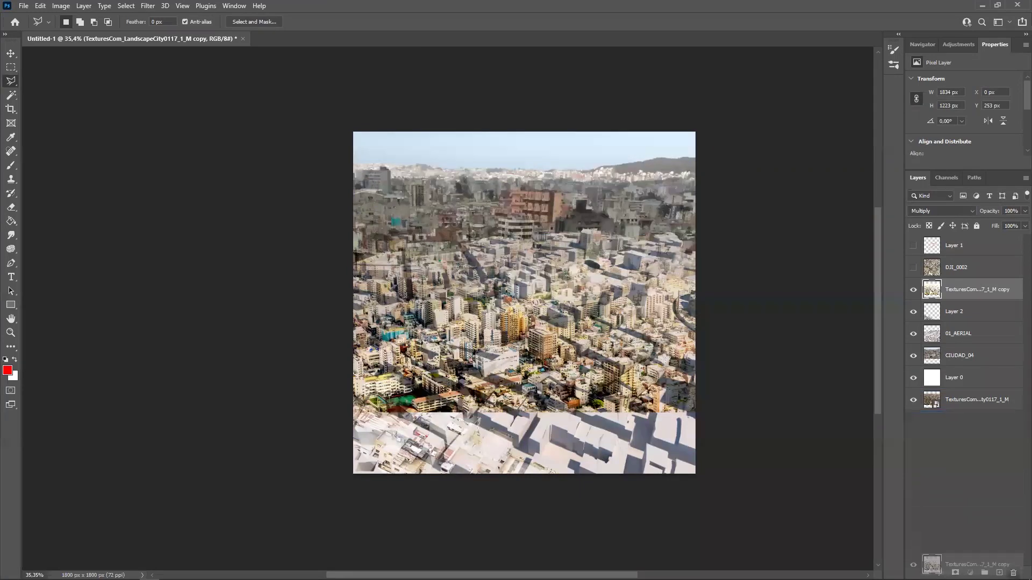
pyautogui.click(957, 289)
pyautogui.click(935, 212)
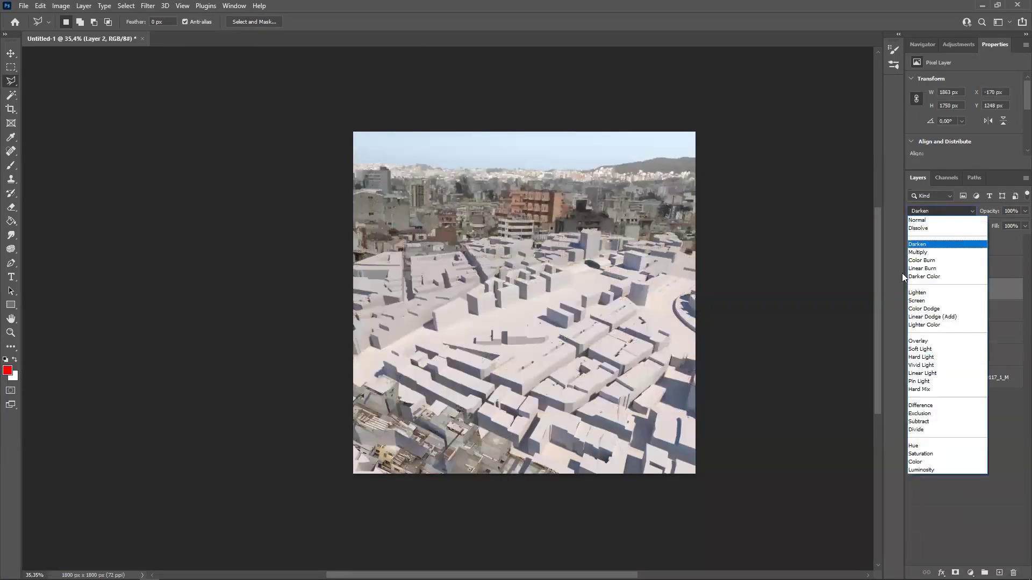
pyautogui.click(820, 321)
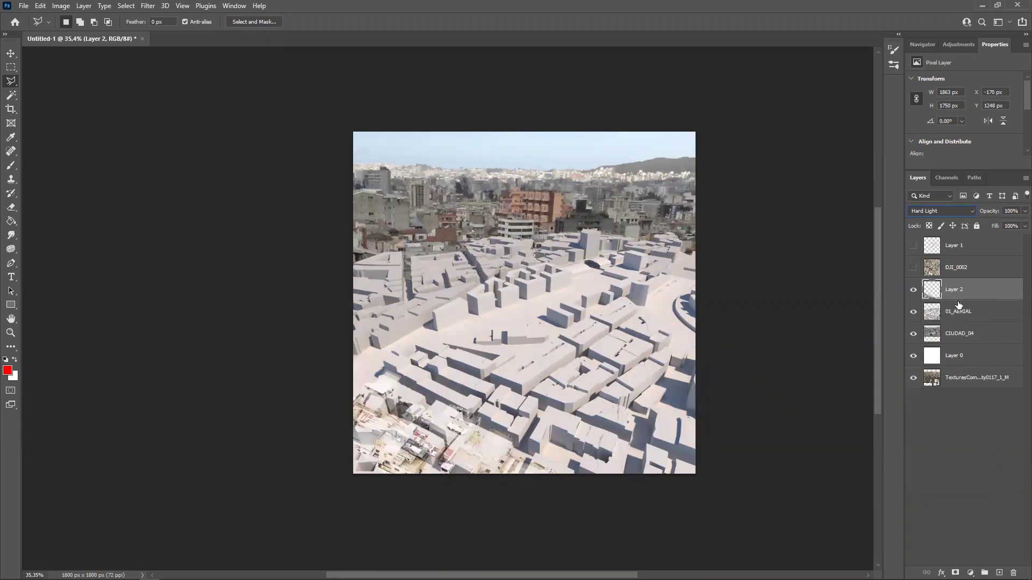
# Place UNIFICADOR_01 from the TEXTURAS folder at canvas width and move its layer above Layer 2
pyautogui.click(958, 381)
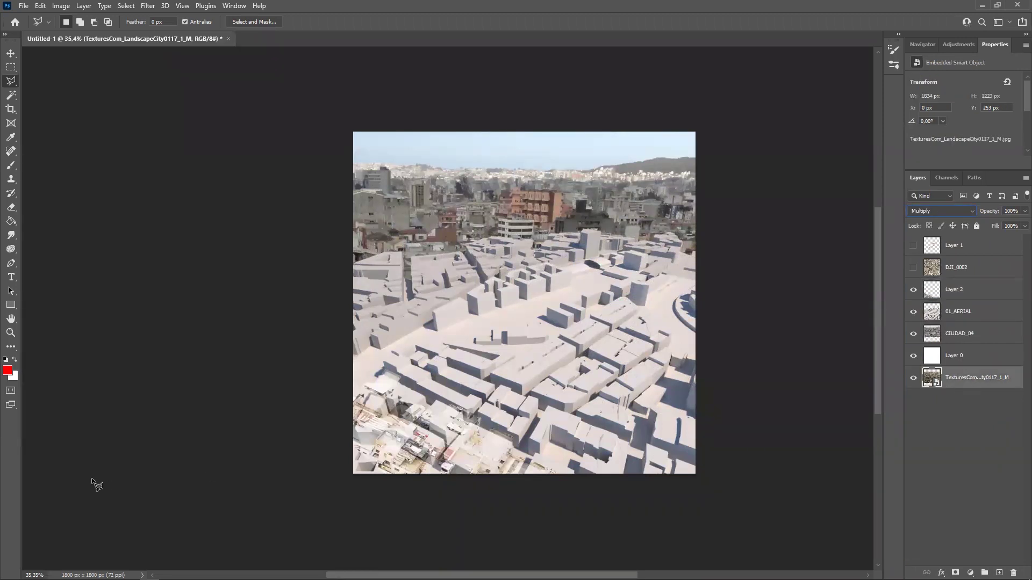
pyautogui.moveTo(91, 579)
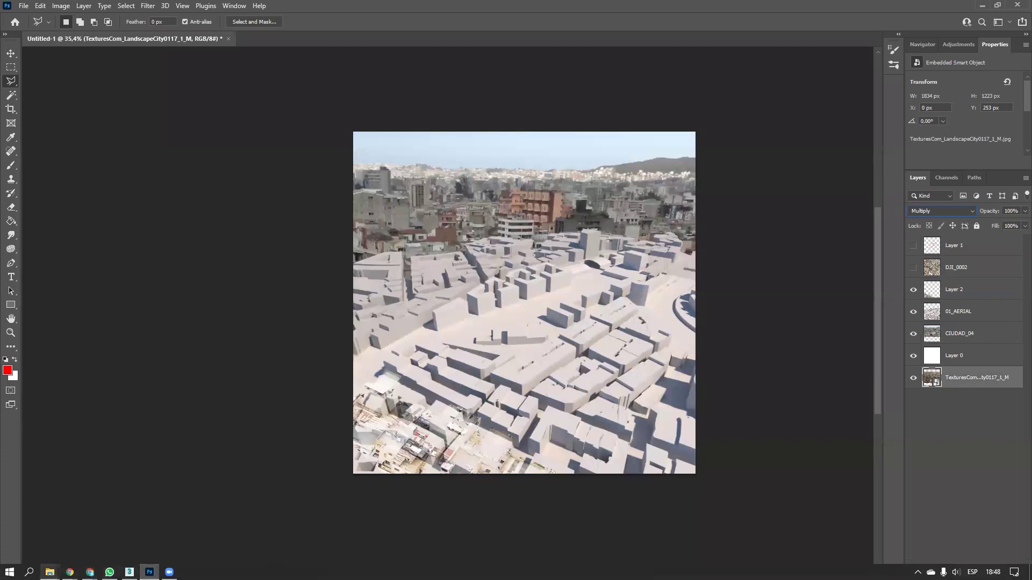
pyautogui.moveTo(49, 572)
pyautogui.click(77, 518)
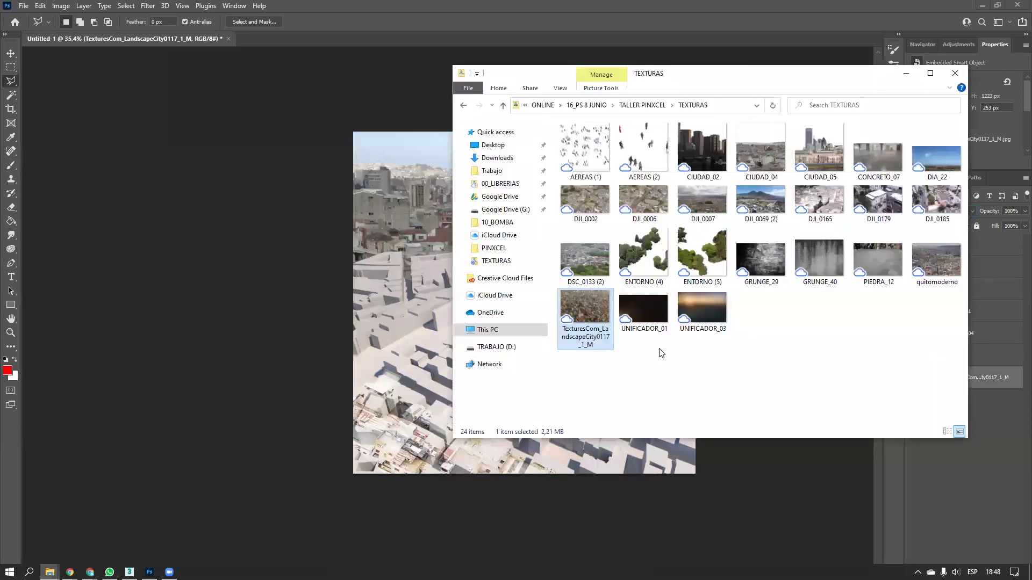
pyautogui.moveTo(636, 307); pyautogui.dragTo(378, 308)
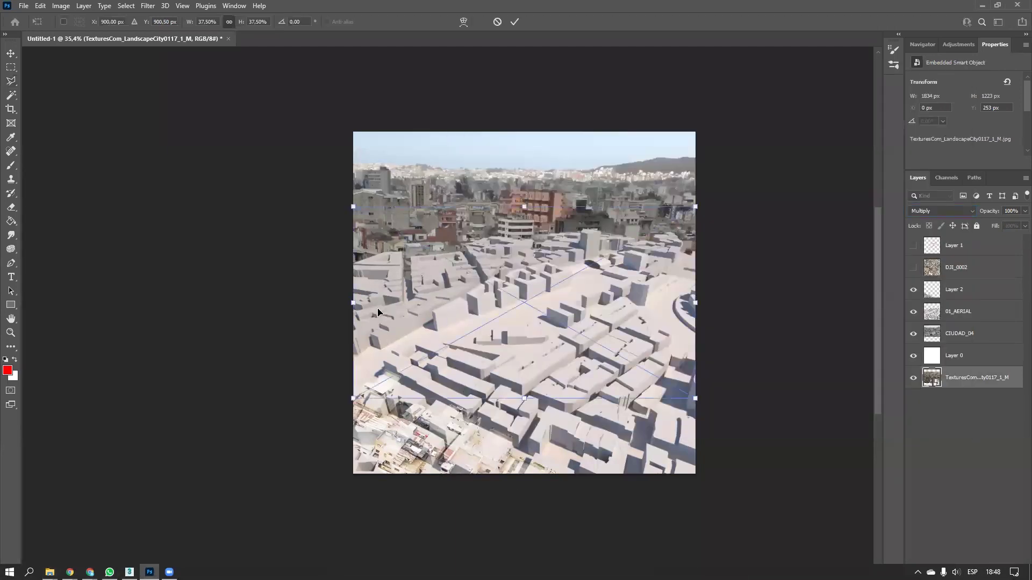
pyautogui.press('Return')
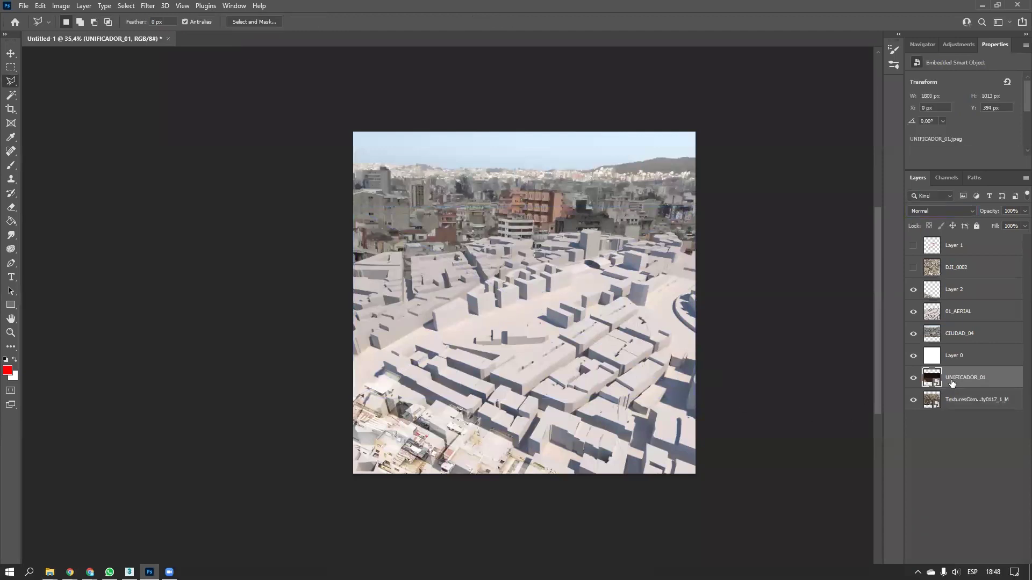
pyautogui.moveTo(960, 331); pyautogui.dragTo(960, 291)
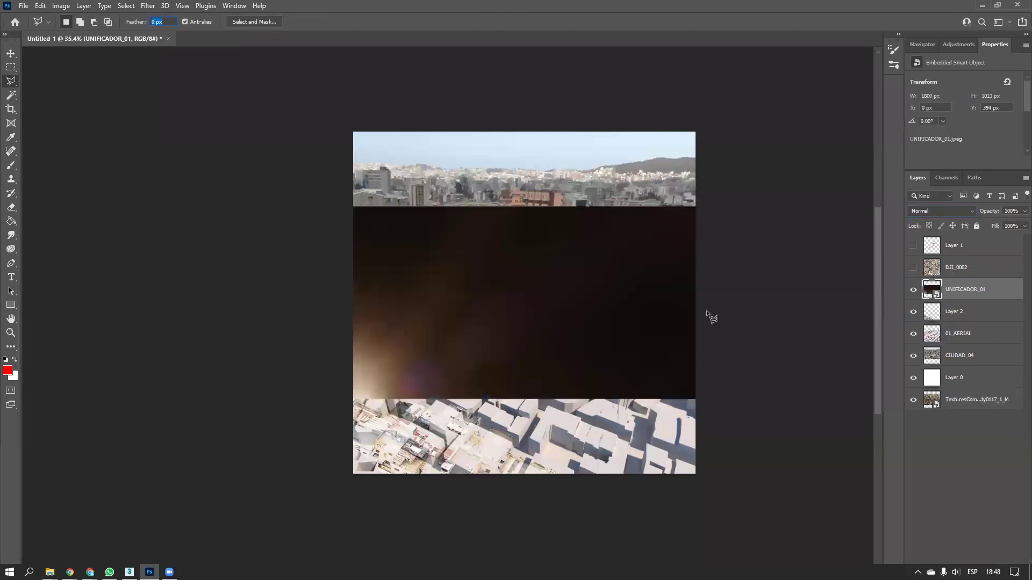
# Flip the UNIFICADOR_01 layer vertically so its glow sits at its upper left, and set it to Linear Dodge (Add)
pyautogui.hotkey('ctrl', 't')
pyautogui.moveTo(710, 445); pyautogui.dragTo(380, 190)
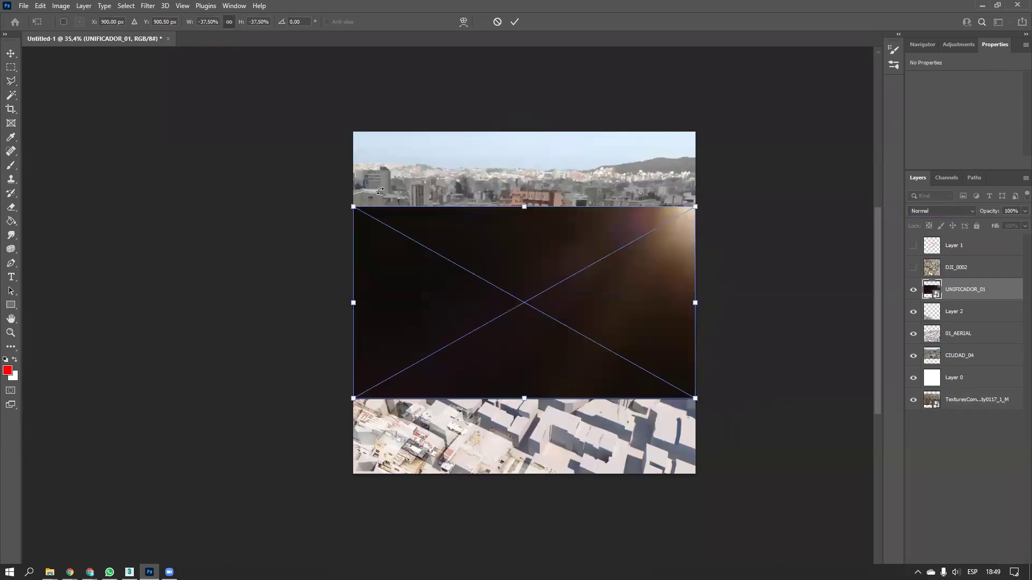
pyautogui.rightClick(603, 292)
pyautogui.click(643, 458)
pyautogui.press('Return')
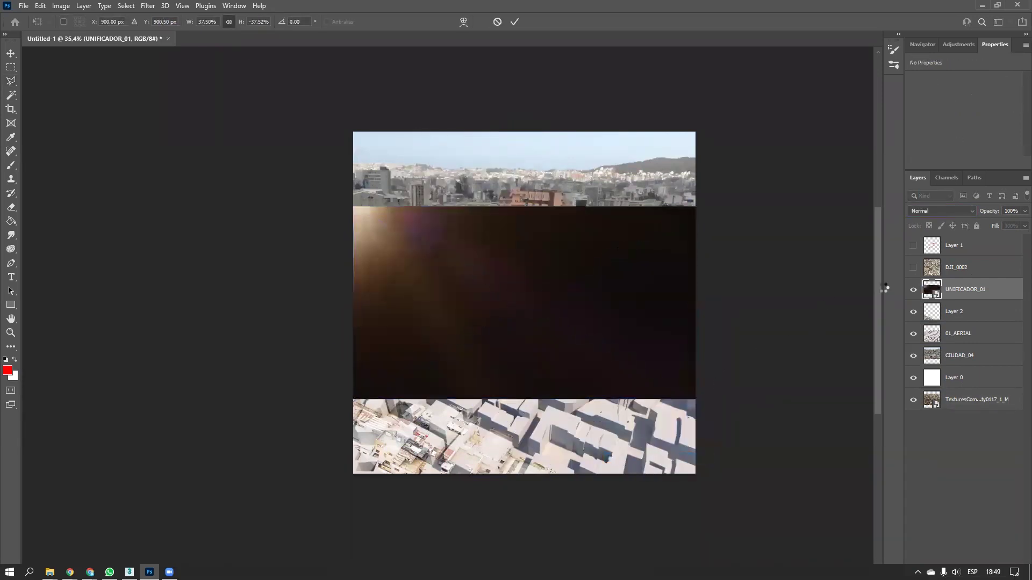
pyautogui.click(933, 213)
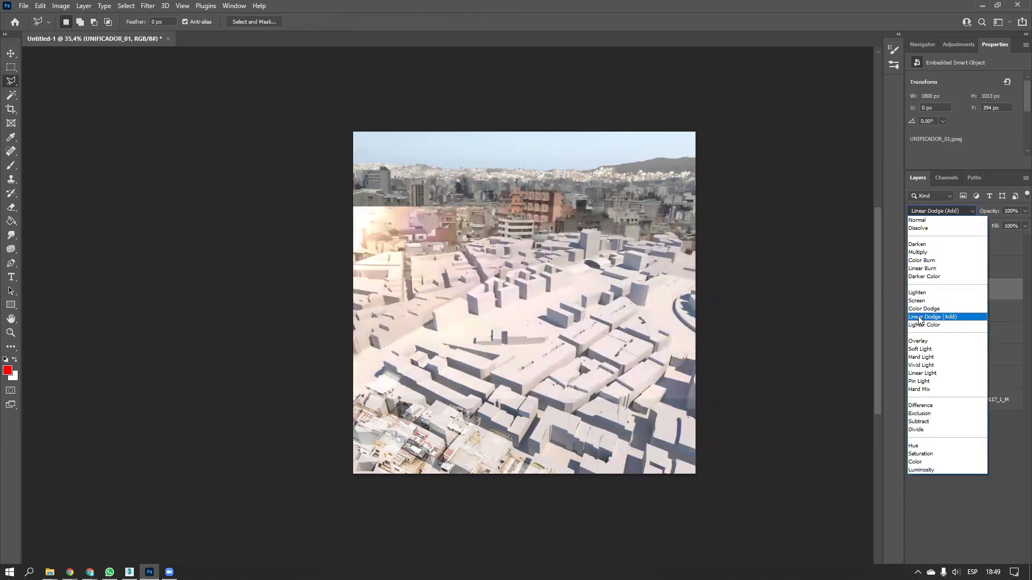
pyautogui.click(920, 317)
# Try to stretch the UNIFICADOR_01 glow over the full canvas height and widen it past the canvas's right edge
pyautogui.hotkey('ctrl', 't')
pyautogui.moveTo(584, 317); pyautogui.dragTo(584, 242)
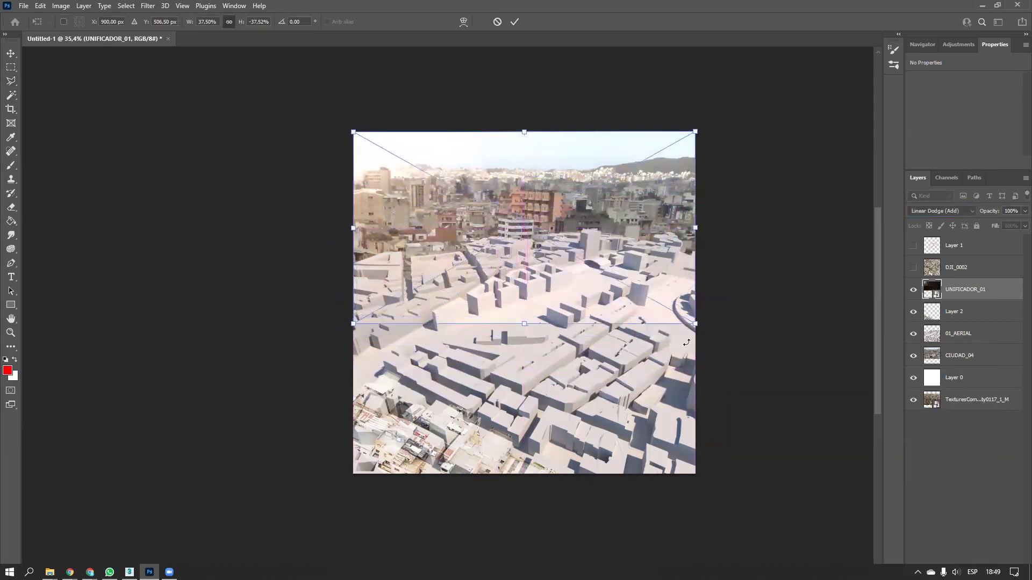
pyautogui.moveTo(699, 327); pyautogui.dragTo(81, 478)
pyautogui.moveTo(94, 388); pyautogui.dragTo(599, 409)
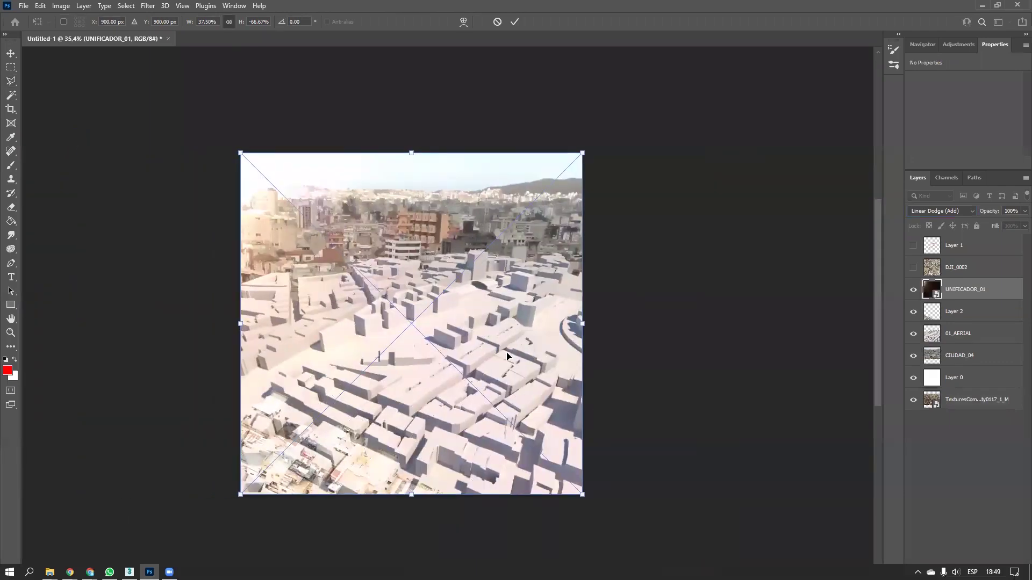
pyautogui.moveTo(234, 323); pyautogui.dragTo(128, 323)
pyautogui.moveTo(352, 317); pyautogui.dragTo(466, 317)
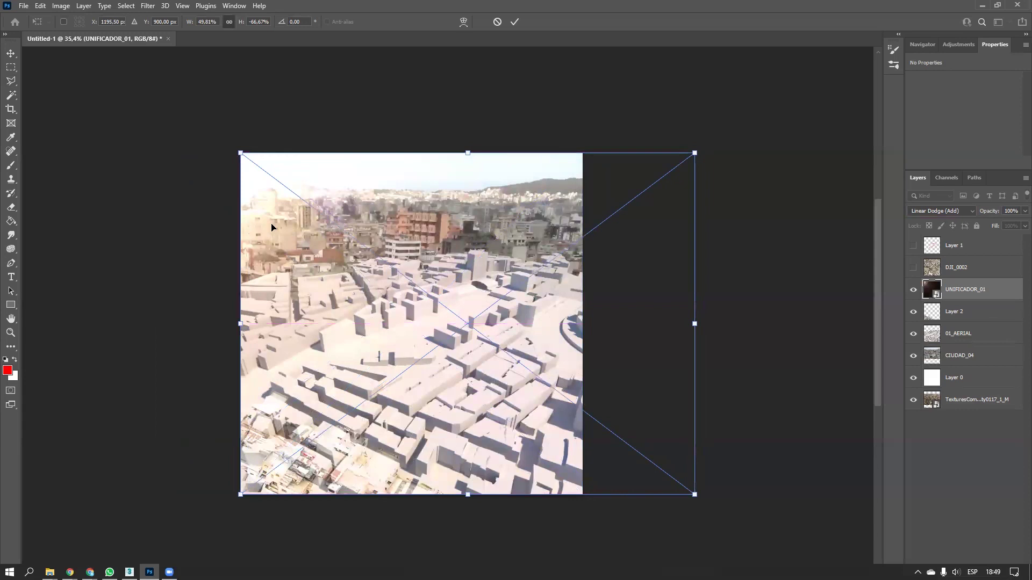
pyautogui.press('Escape')
# Move the UNIFICADOR_01 layer to the bottom of the layer stack and compare the image with Layer 2 hidden and shown
pyautogui.moveTo(958, 293); pyautogui.dragTo(970, 440)
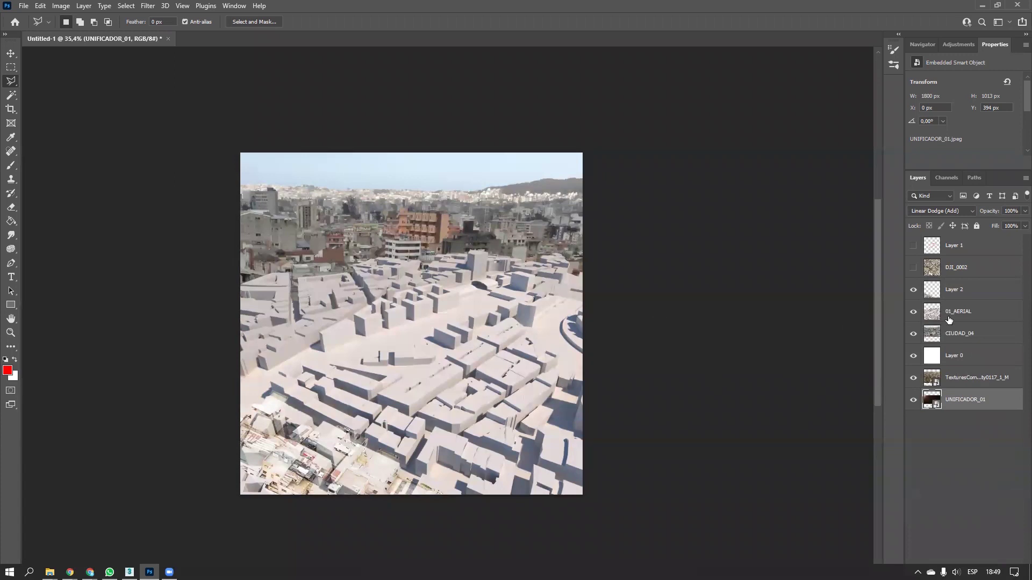
pyautogui.click(920, 311)
pyautogui.click(913, 290)
pyautogui.click(913, 290)
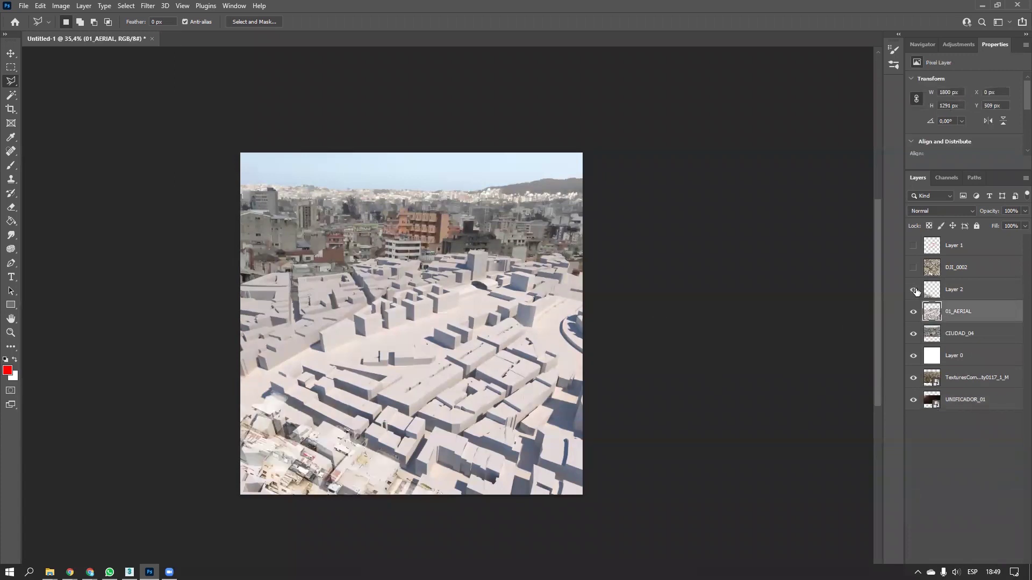
# Preview other blend modes on Layer 2 and keep Hard Light
pyautogui.click(941, 290)
pyautogui.click(937, 212)
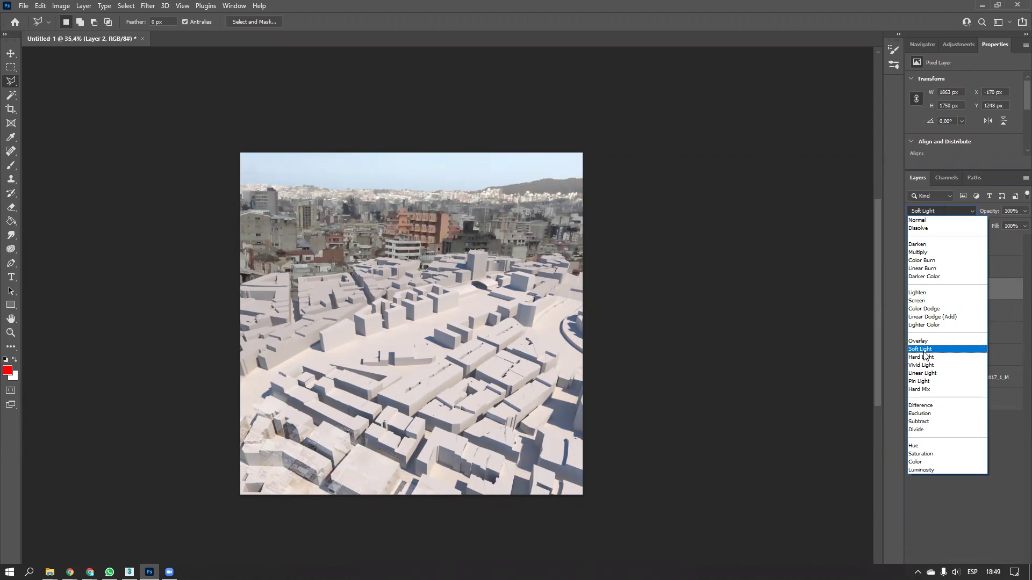
pyautogui.click(924, 357)
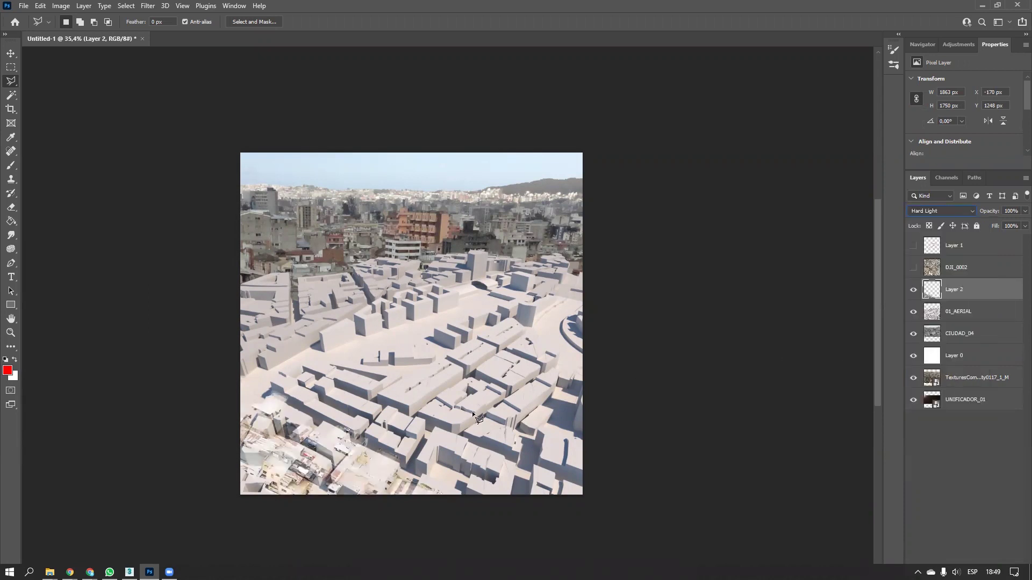
pyautogui.click(11, 70)
pyautogui.moveTo(150, 327); pyautogui.dragTo(196, 381)
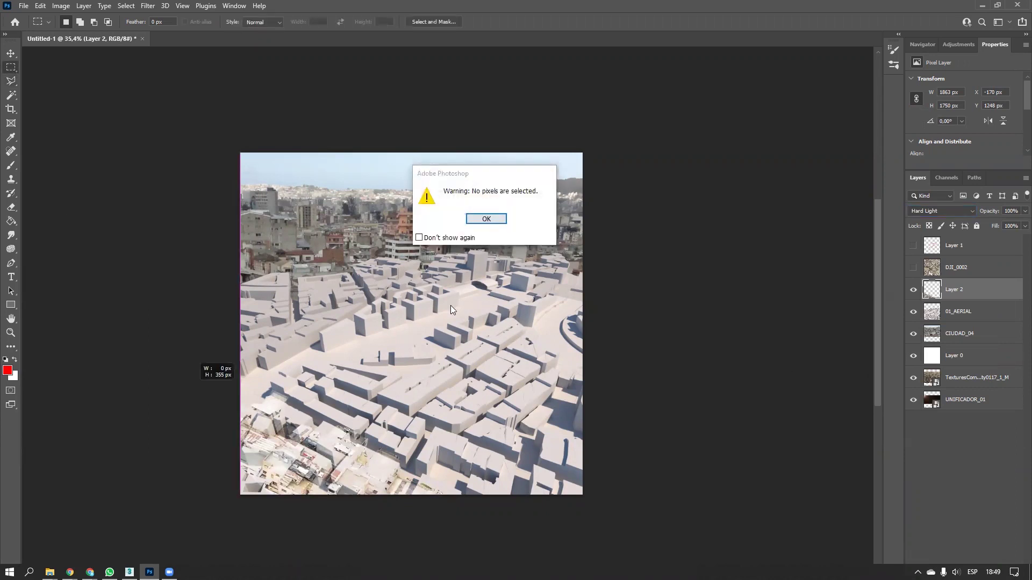
pyautogui.press('Return')
# Examine how Layer 2's roofs and the background city blend with the white render buildings
pyautogui.keyDown('alt'); pyautogui.scroll(6, 334, 372); pyautogui.keyUp('alt')
pyautogui.moveTo(349, 447); pyautogui.dragTo(380, 343)
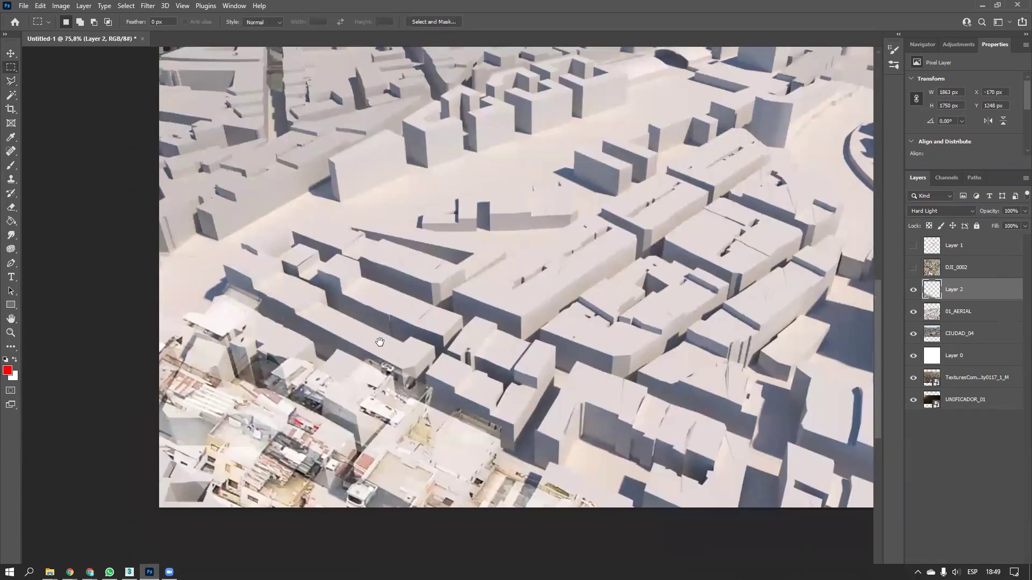
pyautogui.keyDown('alt'); pyautogui.scroll(-3, 408, 317); pyautogui.keyUp('alt')
pyautogui.moveTo(410, 282); pyautogui.dragTo(392, 474)
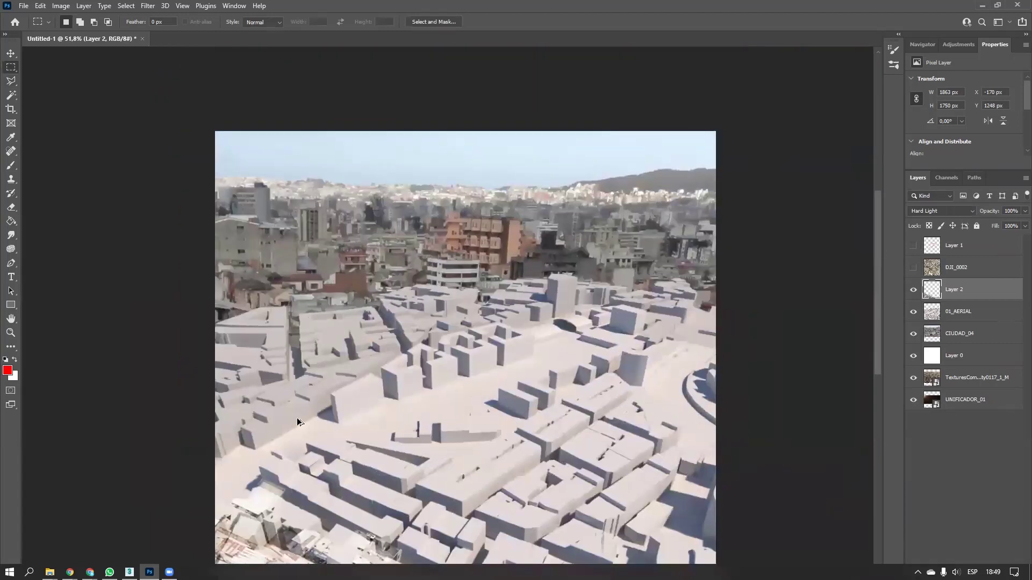
pyautogui.keyDown('alt'); pyautogui.scroll(4, 301, 420); pyautogui.keyUp('alt')
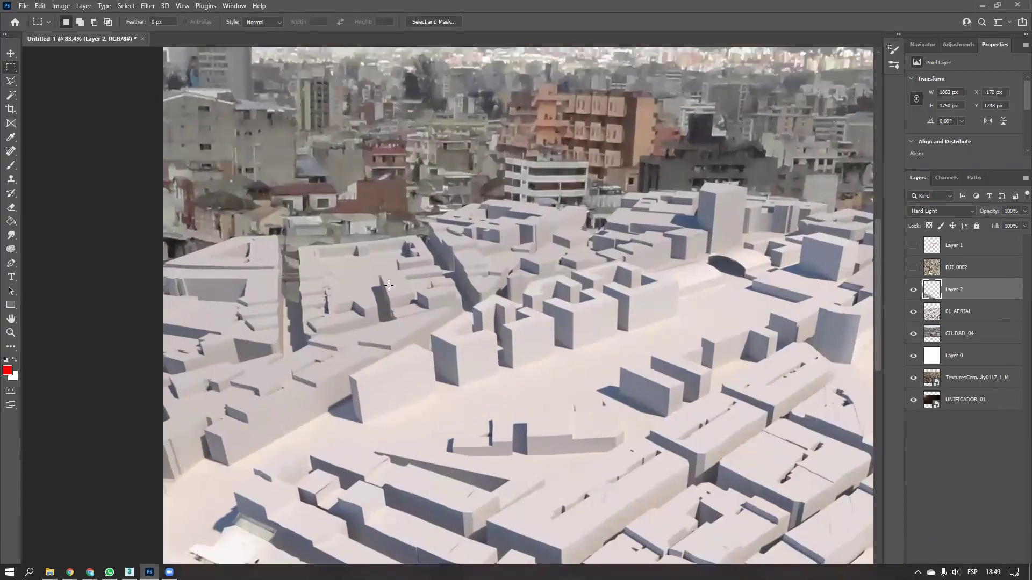
pyautogui.keyDown('alt'); pyautogui.scroll(-3, 467, 269); pyautogui.keyUp('alt')
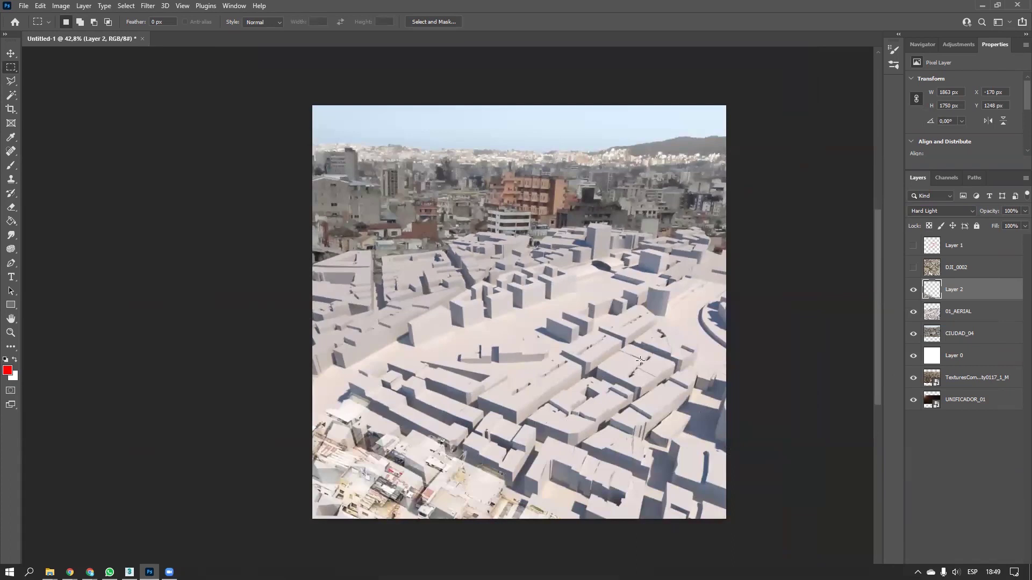
pyautogui.moveTo(394, 418); pyautogui.dragTo(372, 385)
pyautogui.keyDown('alt'); pyautogui.scroll(3, 414, 464); pyautogui.keyUp('alt')
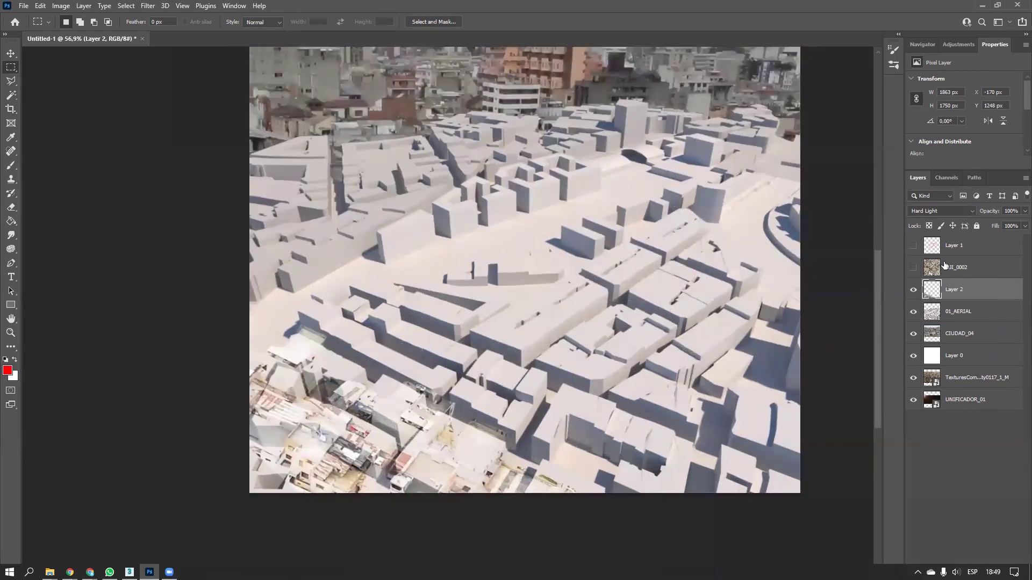
# Darken the roof texture on Layer 2 with Levels by lowering the output white level to 204
pyautogui.hotkey('ctrl', 'l')
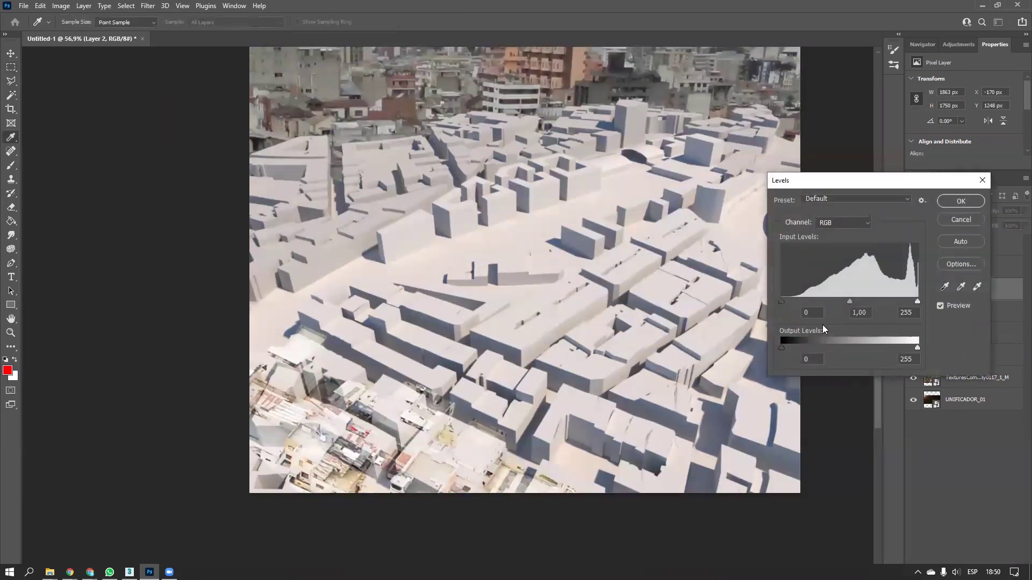
pyautogui.moveTo(917, 347); pyautogui.dragTo(888, 351)
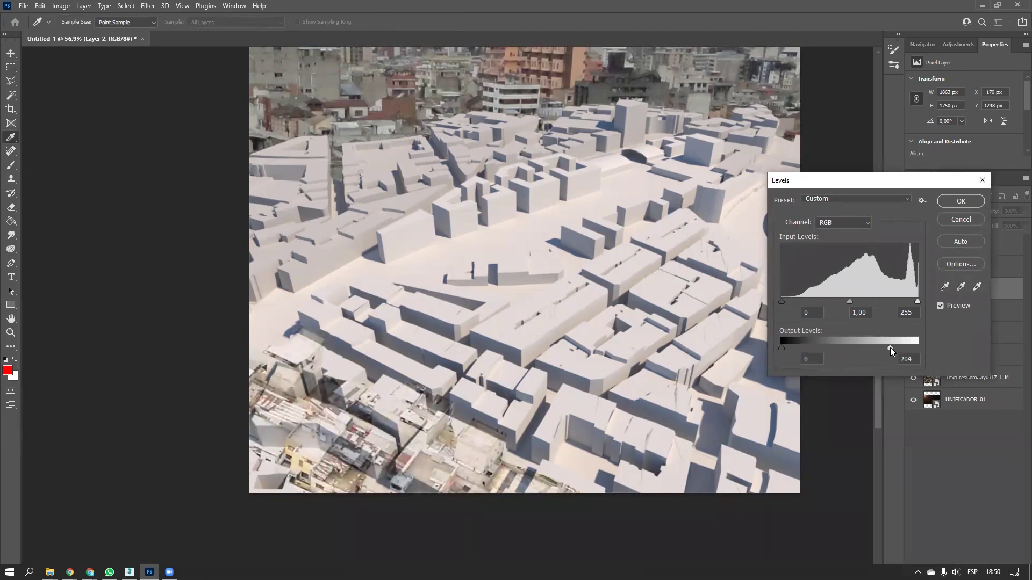
pyautogui.click(949, 216)
# Inspect the blend of the roof texture with the render, and merge Layer 2 with the 01_AERIAL layer
pyautogui.press('m')
pyautogui.moveTo(490, 405); pyautogui.dragTo(430, 382)
pyautogui.keyDown('alt'); pyautogui.scroll(-4, 415, 394); pyautogui.keyUp('alt')
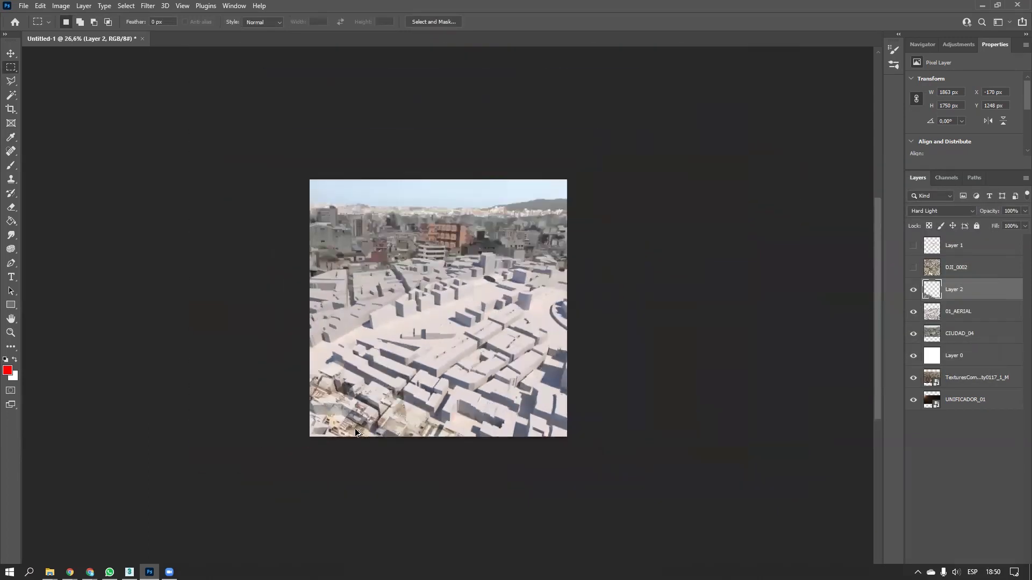
pyautogui.keyDown('alt'); pyautogui.scroll(4, 356, 433); pyautogui.keyUp('alt')
pyautogui.keyDown('alt'); pyautogui.scroll(3, 349, 424); pyautogui.keyUp('alt')
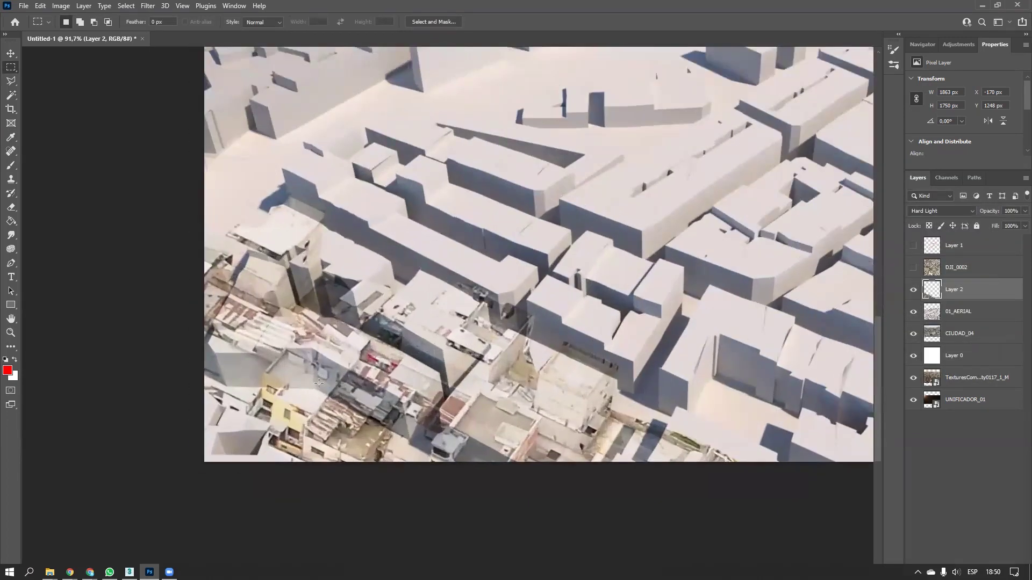
pyautogui.keyDown('alt'); pyautogui.scroll(-3, 309, 379); pyautogui.keyUp('alt')
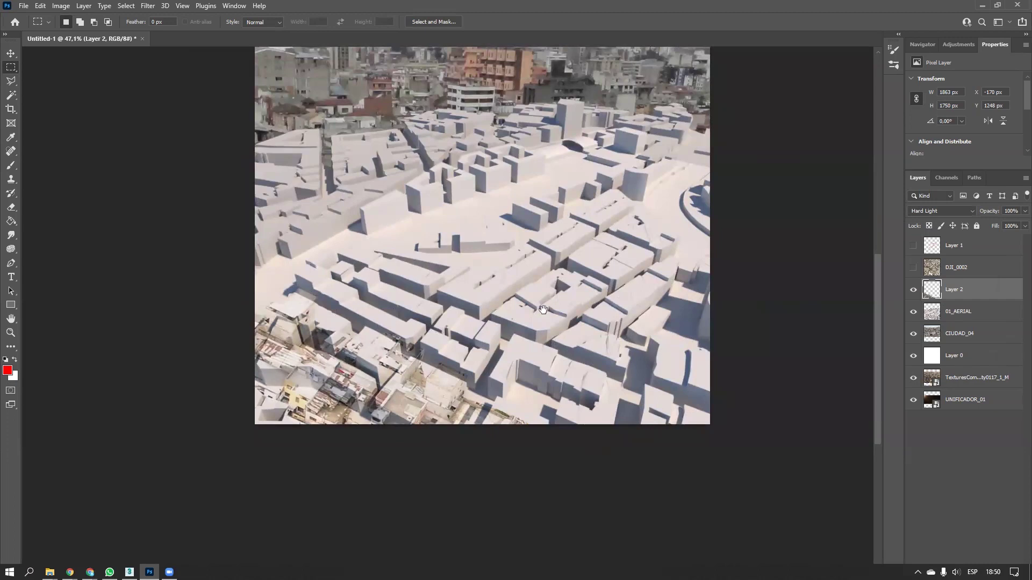
pyautogui.moveTo(543, 309); pyautogui.dragTo(533, 360)
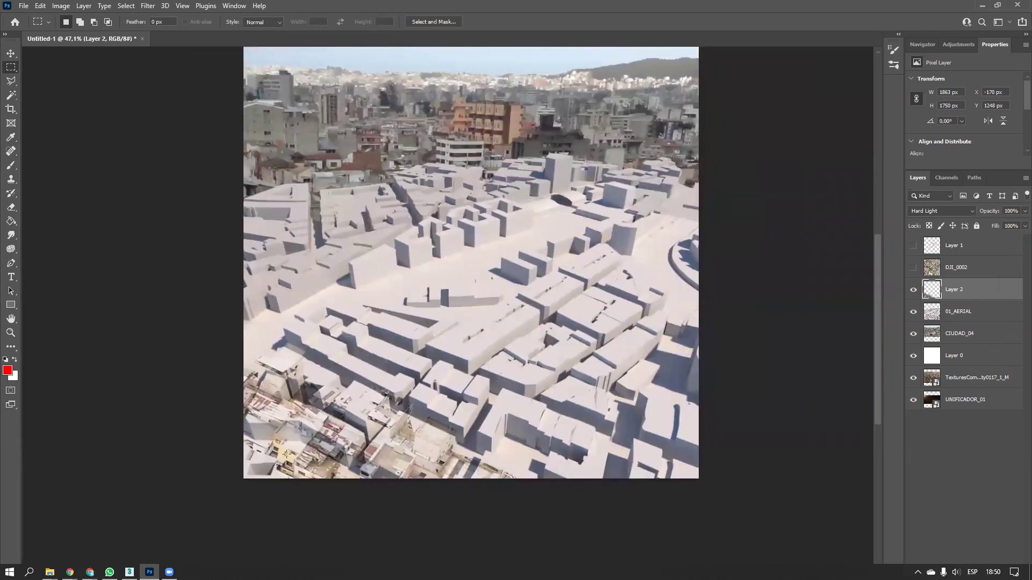
pyautogui.keyDown('shift'); pyautogui.click(954, 312); pyautogui.keyUp('shift')
pyautogui.hotkey('ctrl', 'e')
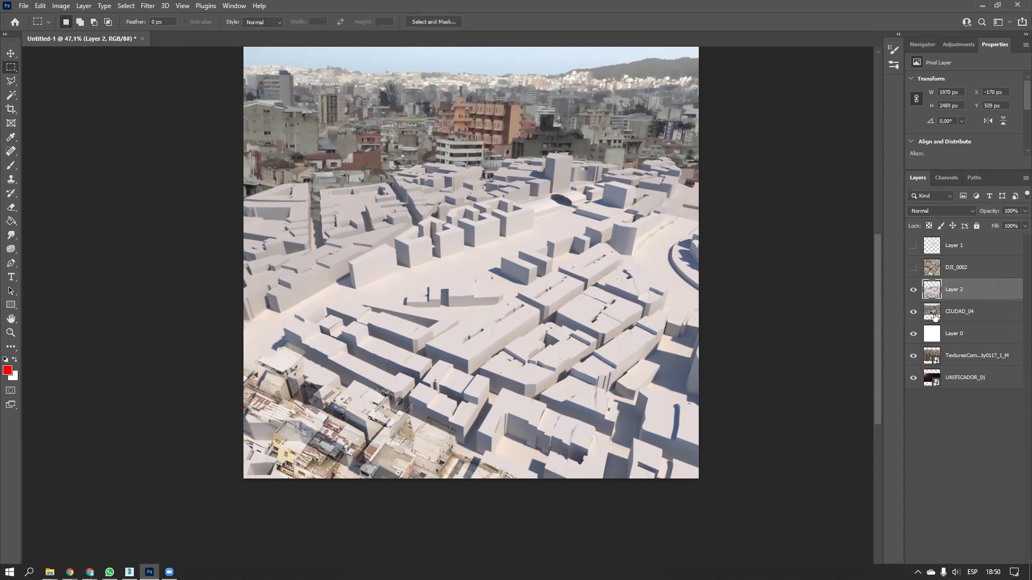
# Switch to Google Earth in the browser and turn the globe to the northeastern coast of the United States
pyautogui.scroll(-2, 554, 383)
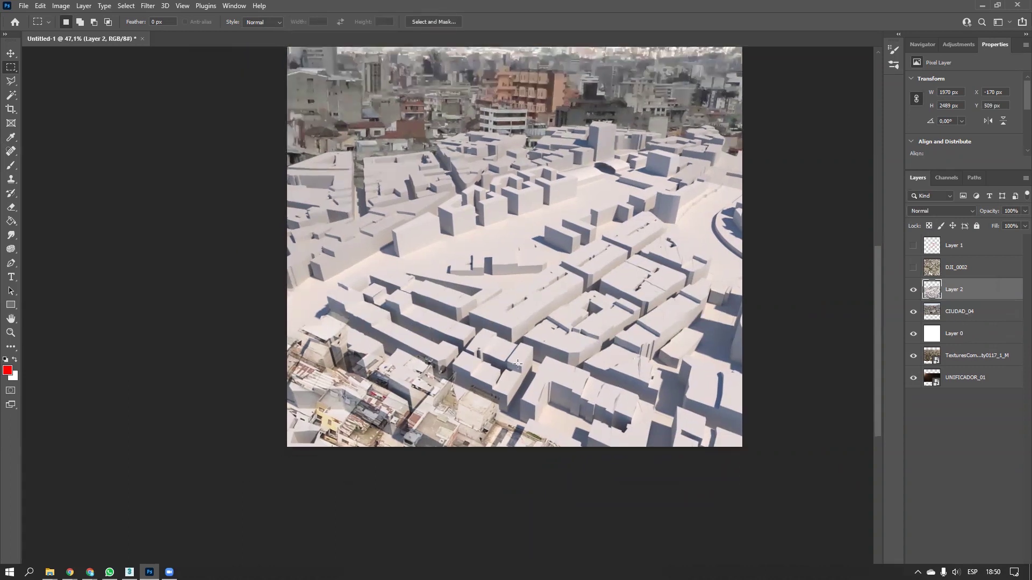
pyautogui.moveTo(562, 287); pyautogui.dragTo(515, 334)
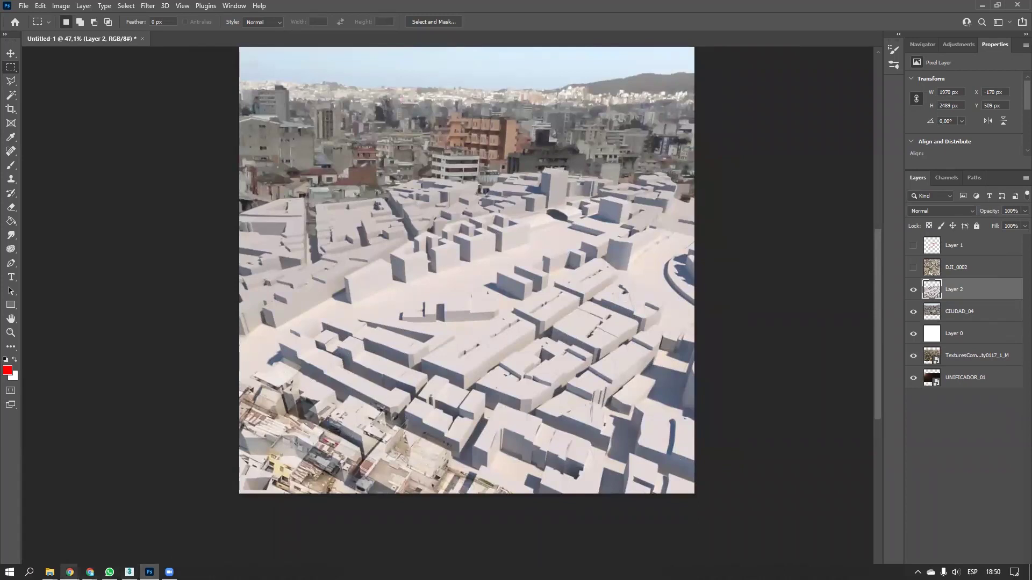
pyautogui.moveTo(70, 572)
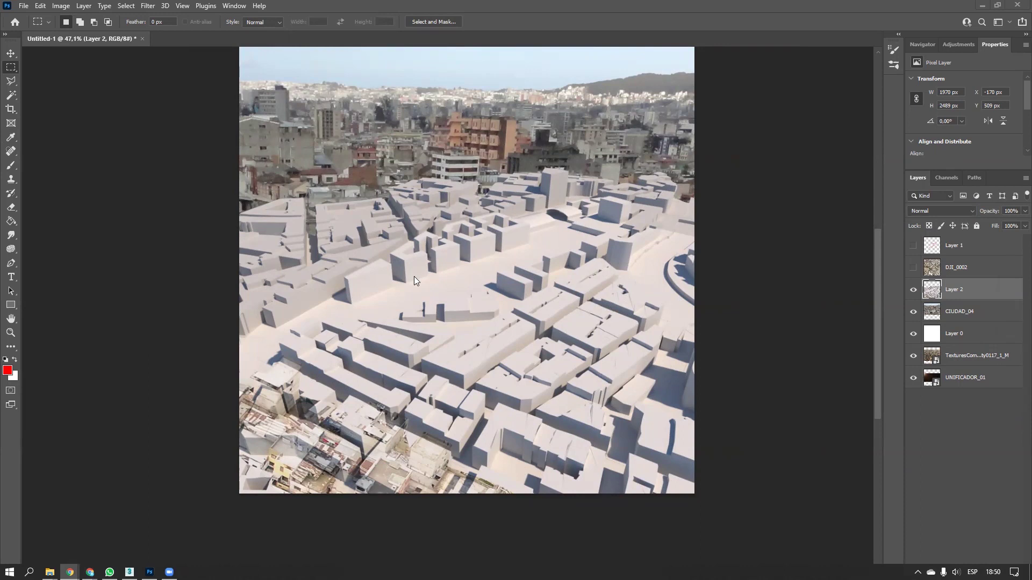
pyautogui.click(440, 228)
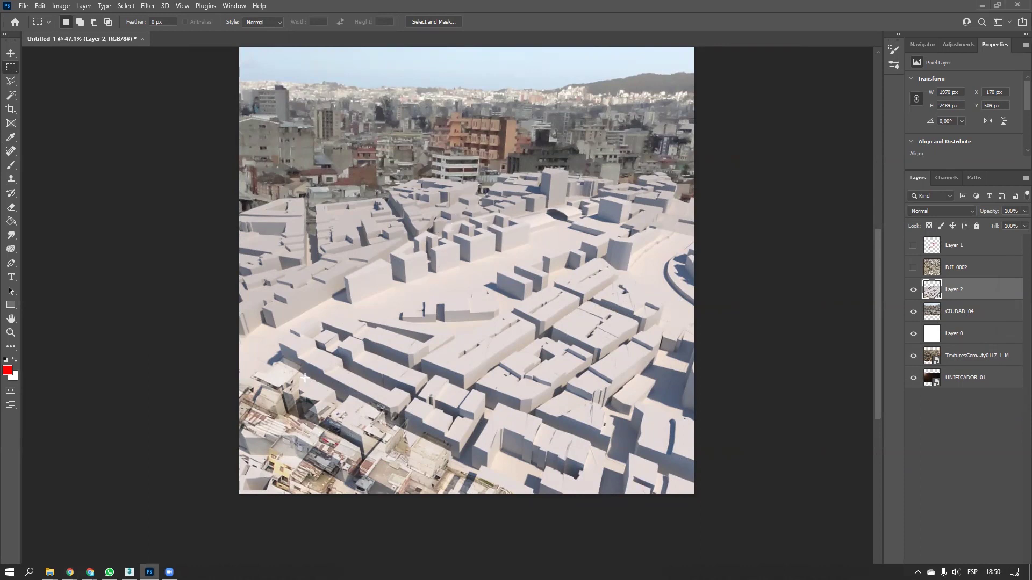
pyautogui.hotkey('alt', 'Tab')
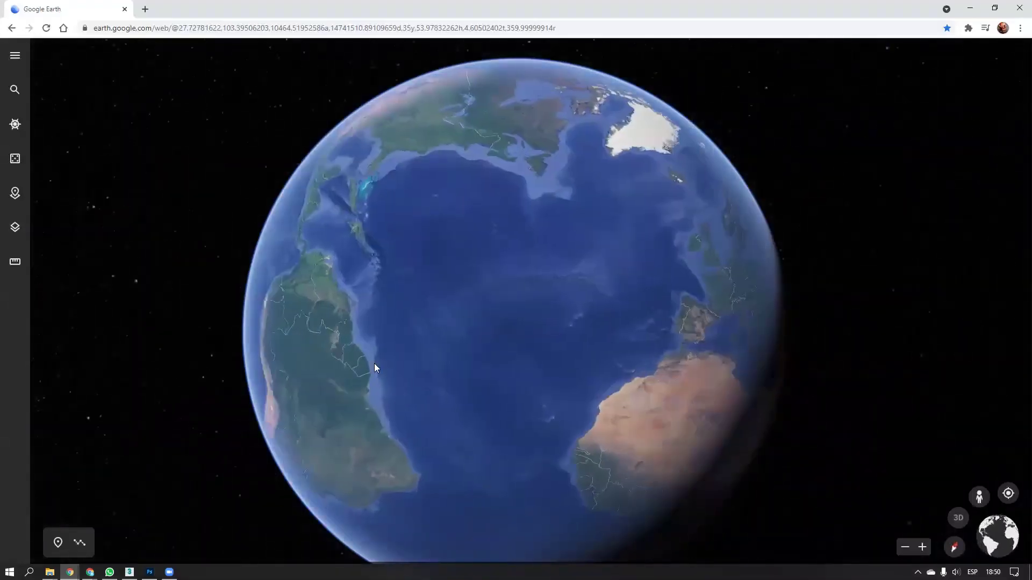
pyautogui.moveTo(375, 366); pyautogui.dragTo(500, 488)
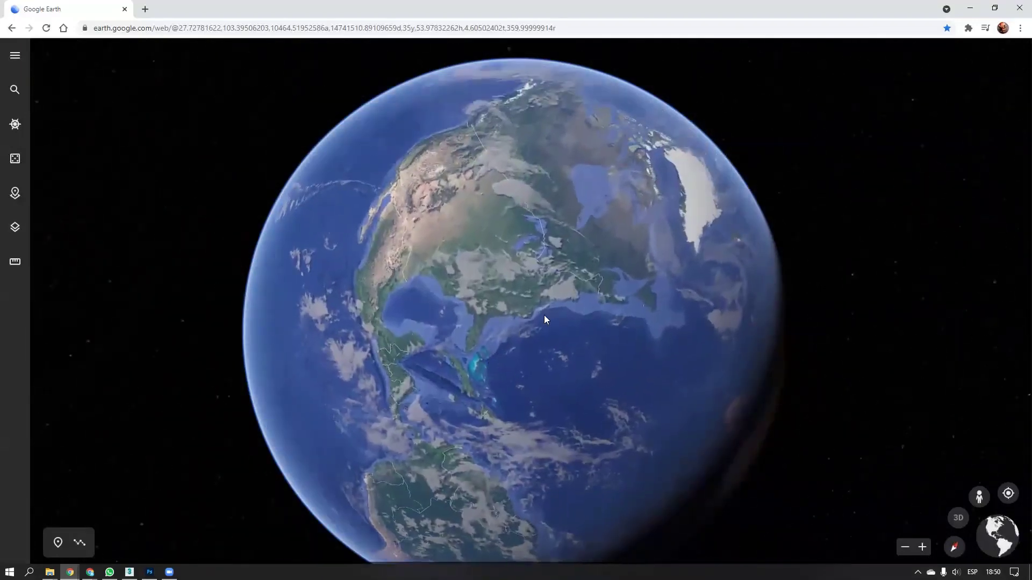
pyautogui.scroll(6, 618, 272)
pyautogui.scroll(5, 626, 263)
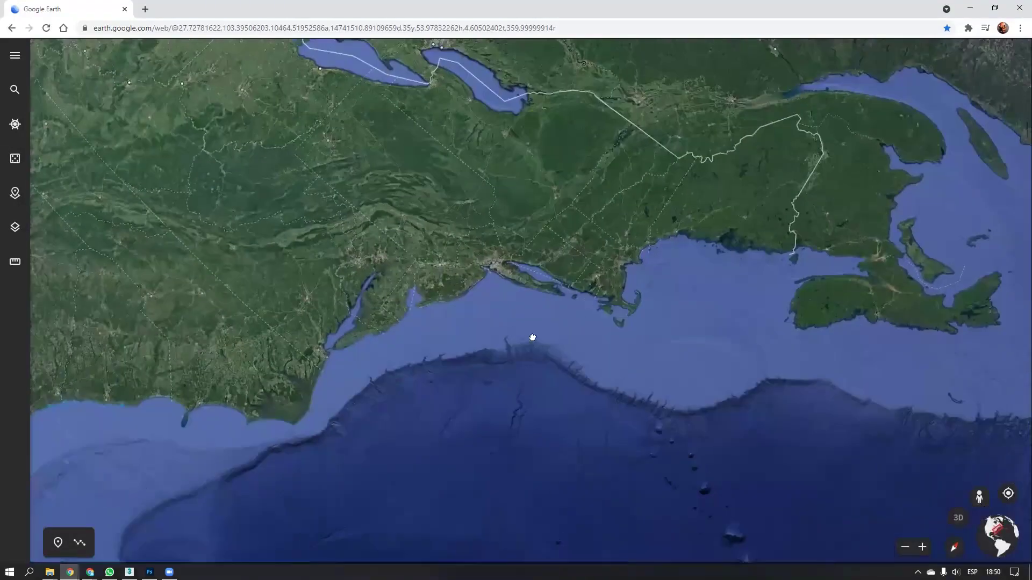
pyautogui.scroll(5, 524, 359)
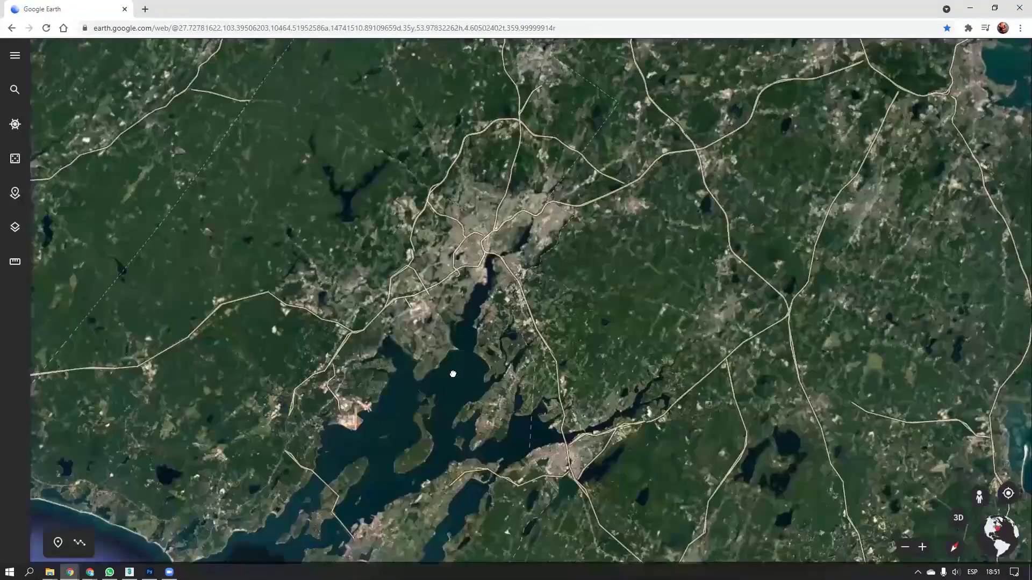
# Find New York along the coast in Google Earth and close in on Manhattan
pyautogui.moveTo(453, 374); pyautogui.dragTo(450, 342)
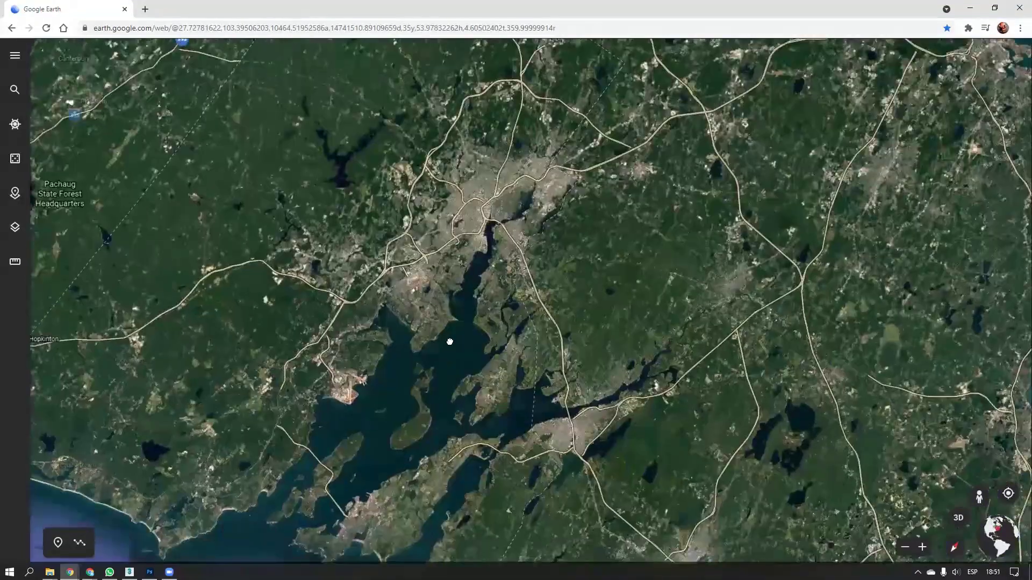
pyautogui.scroll(-5, 451, 344)
pyautogui.scroll(-3, 451, 345)
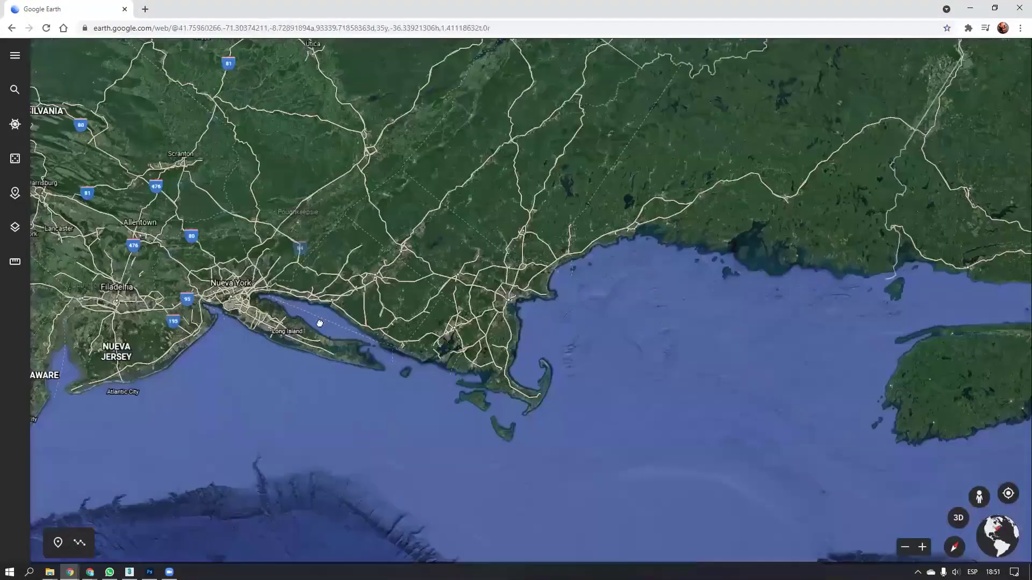
pyautogui.scroll(2, 267, 313)
pyautogui.moveTo(317, 322); pyautogui.dragTo(515, 328)
pyautogui.scroll(4, 441, 318)
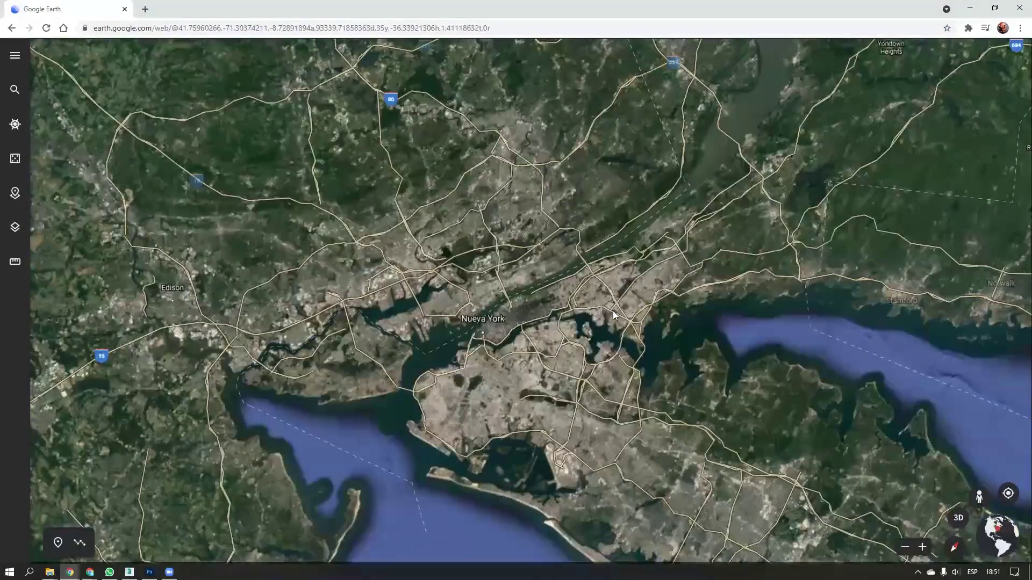
pyautogui.scroll(5, 613, 310)
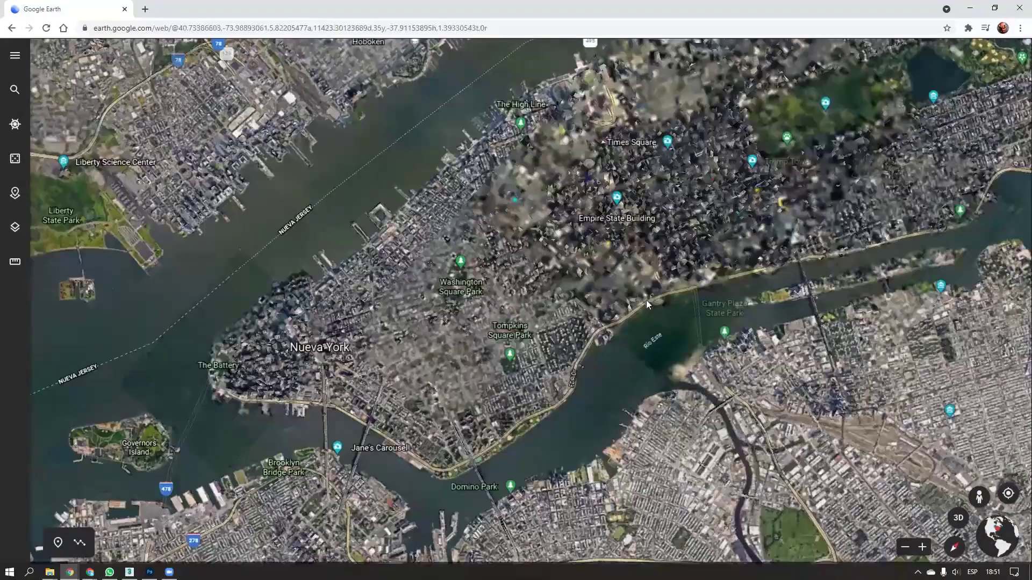
# Tilt the Manhattan map into an oblique 3D view and close in on the Upper East Side blocks around Webster Library
pyautogui.moveTo(646, 300); pyautogui.dragTo(690, 210, button='middle')
pyautogui.moveTo(629, 301); pyautogui.dragTo(616, 277, button='middle')
pyautogui.moveTo(616, 277); pyautogui.dragTo(584, 326)
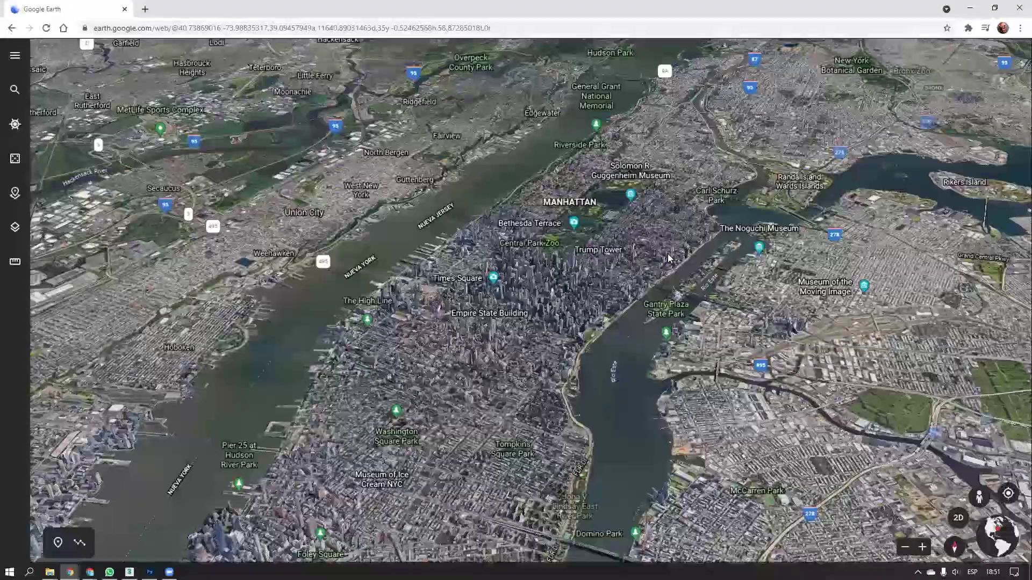
pyautogui.scroll(5, 669, 259)
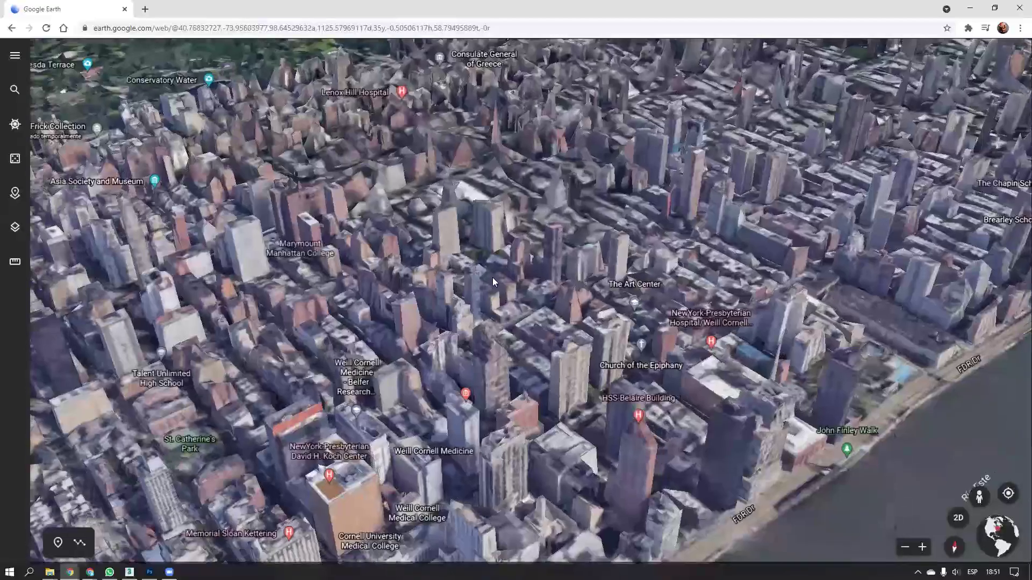
pyautogui.moveTo(410, 278); pyautogui.dragTo(359, 276, button='middle')
pyautogui.scroll(3, 647, 298)
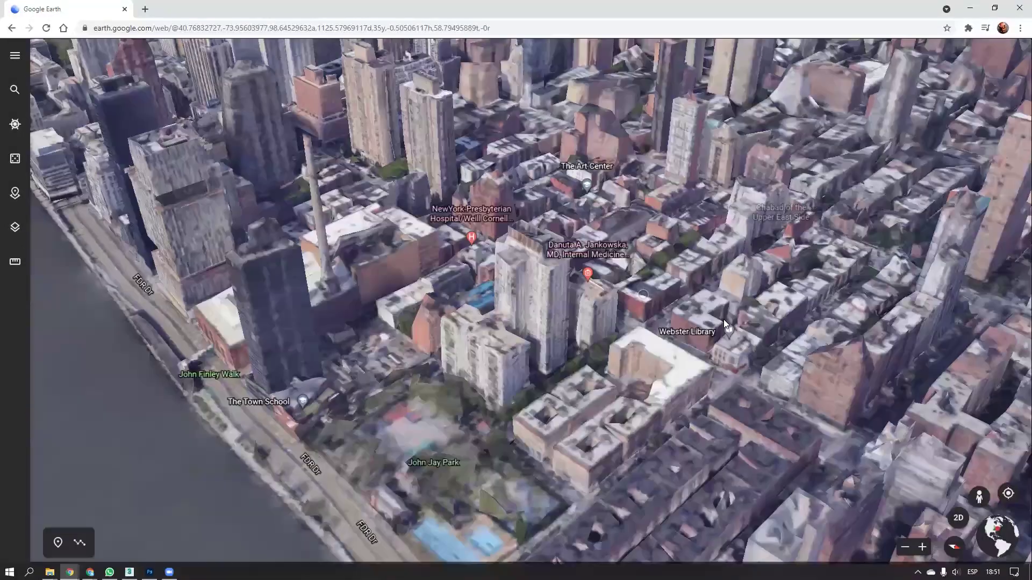
pyautogui.scroll(4, 723, 319)
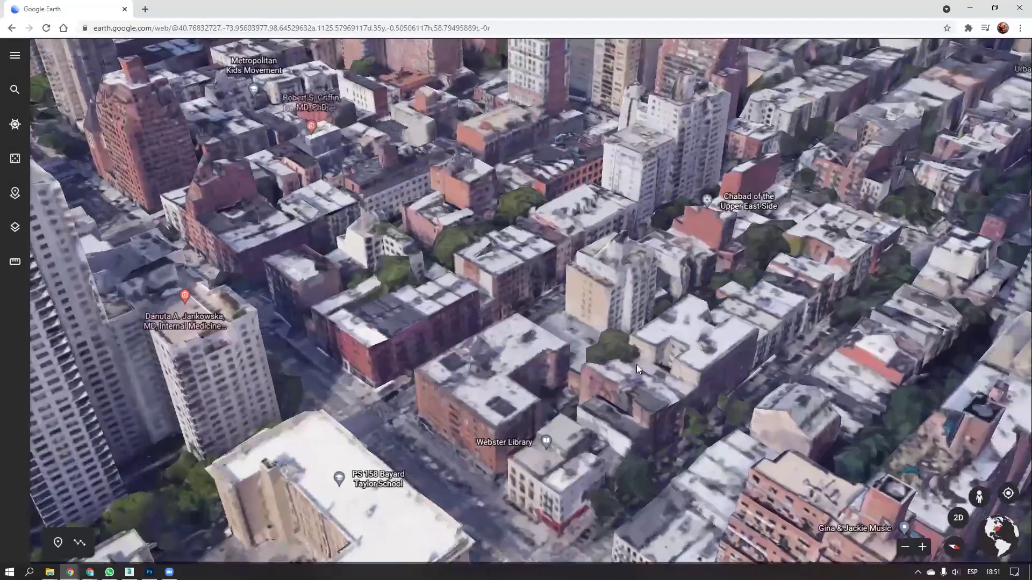
# Examine the rooftops and streets around Webster Library from several aerial angles and distances
pyautogui.moveTo(636, 365); pyautogui.dragTo(581, 358, button='middle')
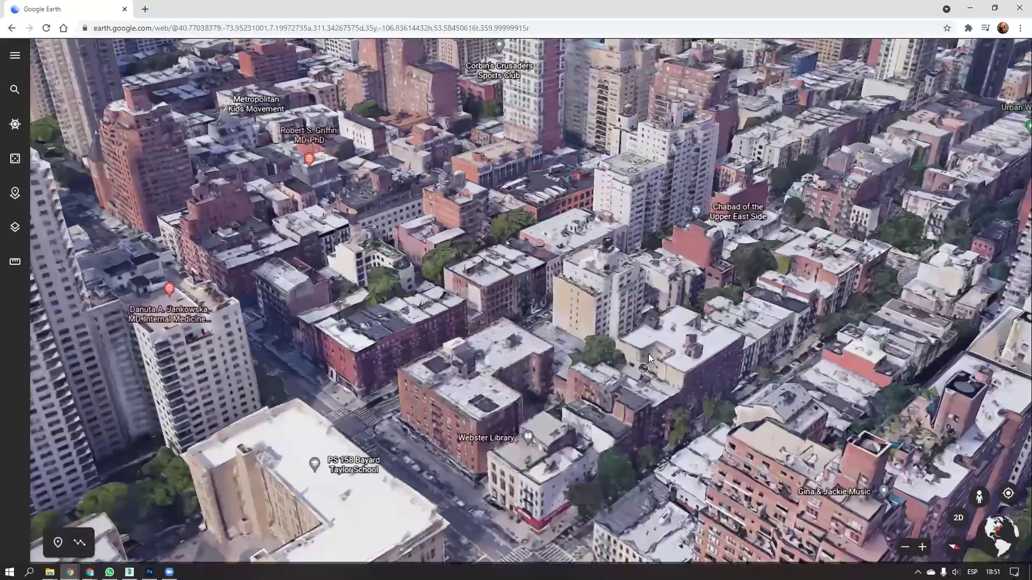
pyautogui.keyDown('shift'); pyautogui.moveTo(651, 354); pyautogui.dragTo(492, 367); pyautogui.keyUp('shift')
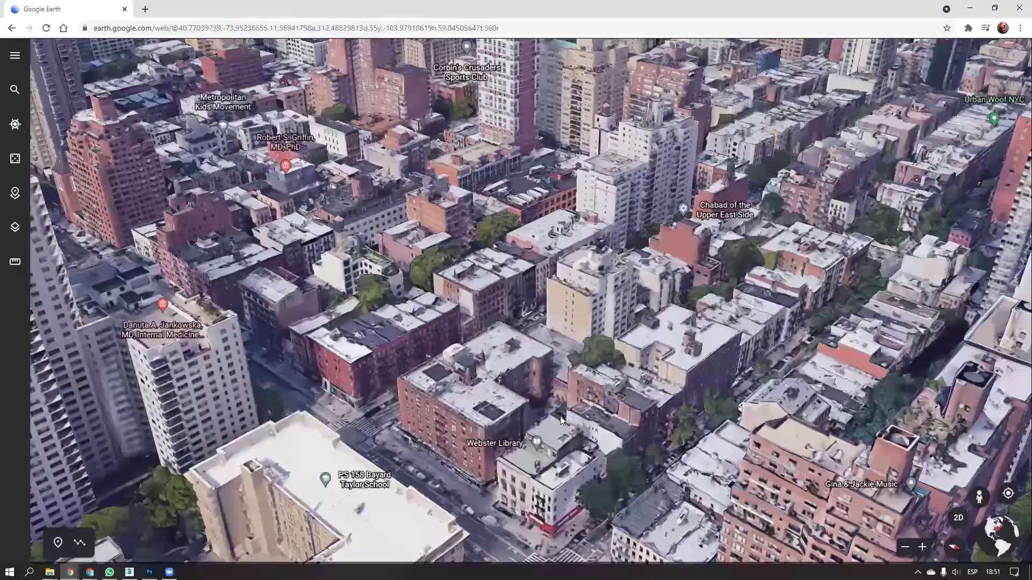
pyautogui.scroll(2, 560, 416)
pyautogui.scroll(3, 587, 363)
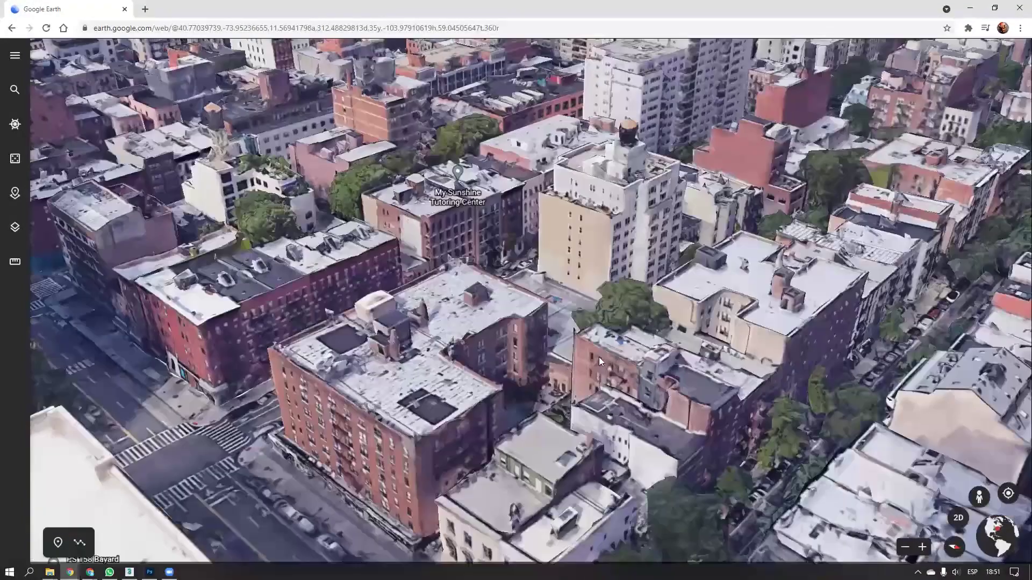
pyautogui.keyDown('shift'); pyautogui.moveTo(547, 398); pyautogui.dragTo(569, 418); pyautogui.keyUp('shift')
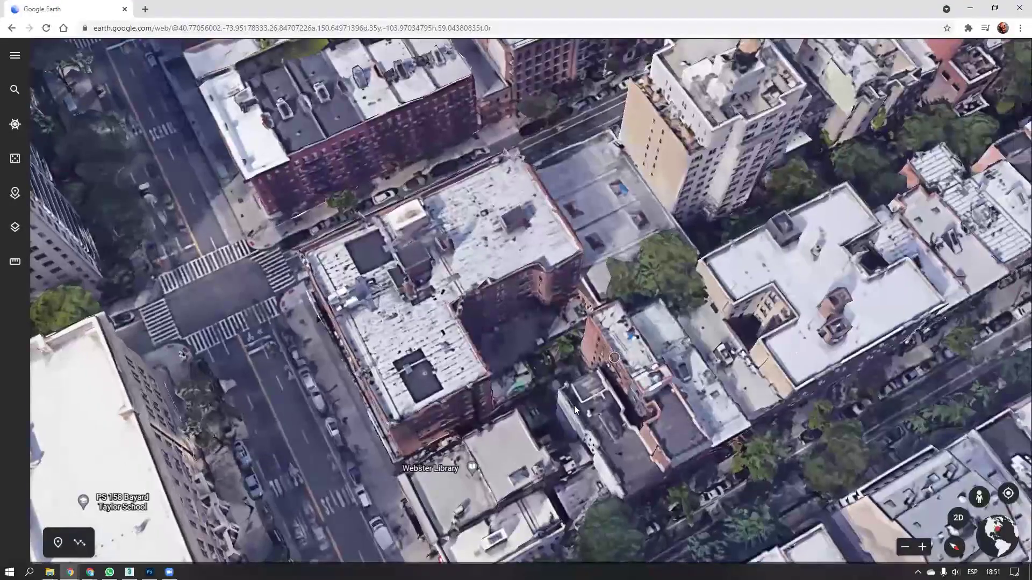
pyautogui.scroll(-2, 574, 404)
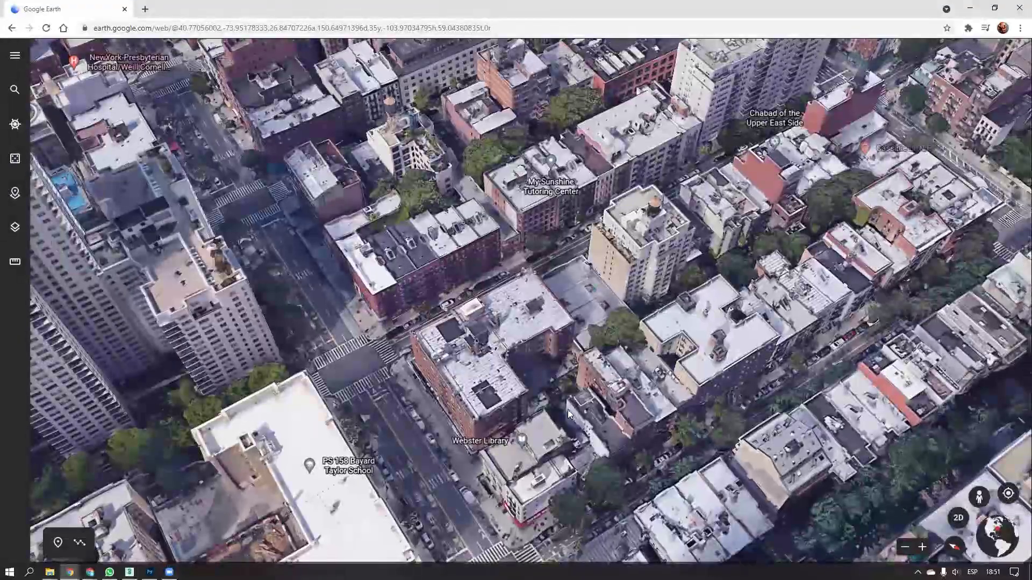
pyautogui.scroll(-3, 568, 408)
pyautogui.moveTo(612, 395); pyautogui.dragTo(878, 387, button='middle')
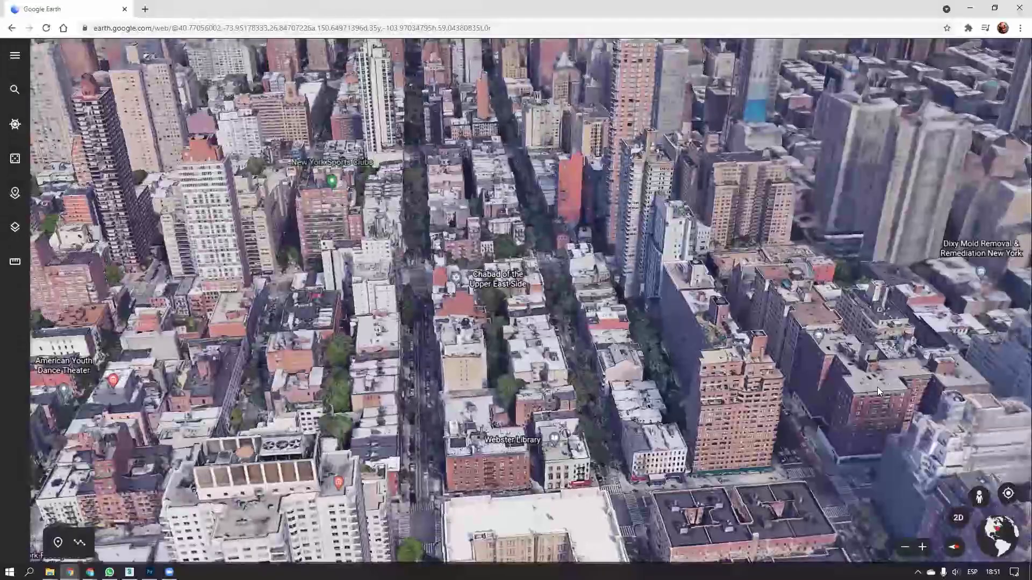
pyautogui.scroll(-4, 616, 383)
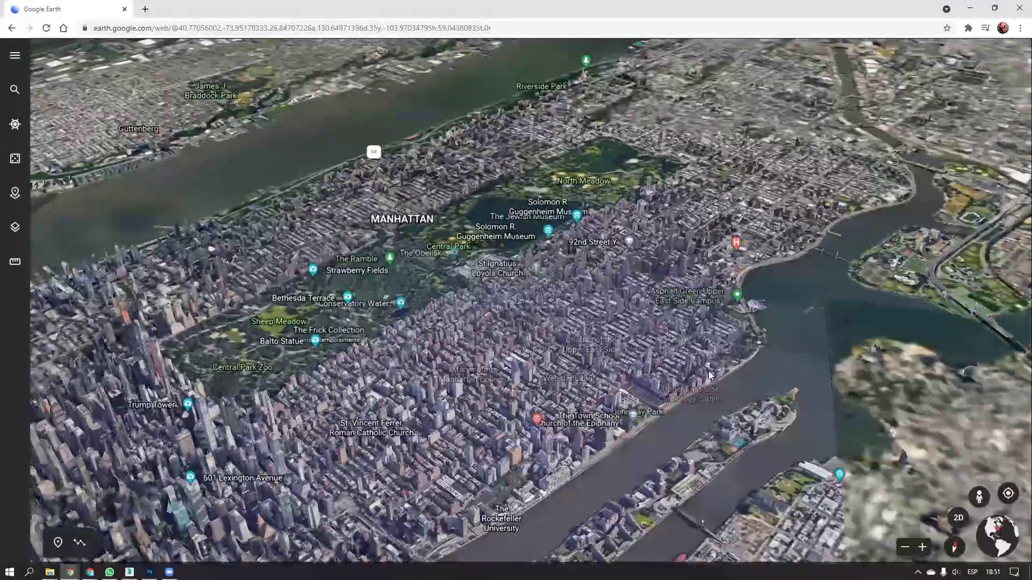
# Pull back from Manhattan and turn the globe to the southeastern coast of Brazil
pyautogui.keyDown('shift'); pyautogui.moveTo(717, 354); pyautogui.dragTo(679, 352); pyautogui.keyUp('shift')
pyautogui.scroll(-8, 656, 358)
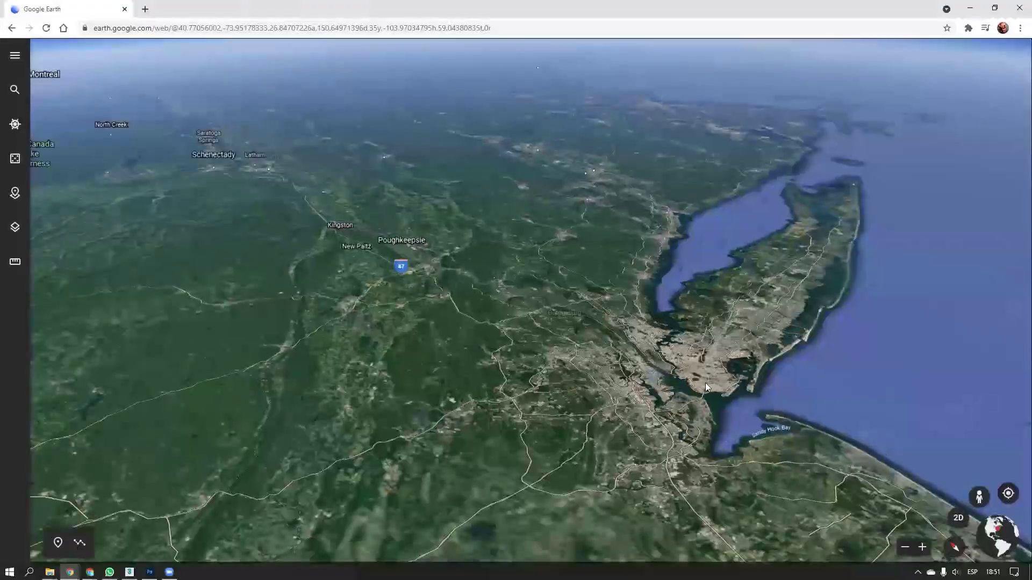
pyautogui.moveTo(739, 393); pyautogui.dragTo(473, 222)
pyautogui.scroll(-3, 583, 389)
pyautogui.moveTo(582, 389); pyautogui.dragTo(532, 357)
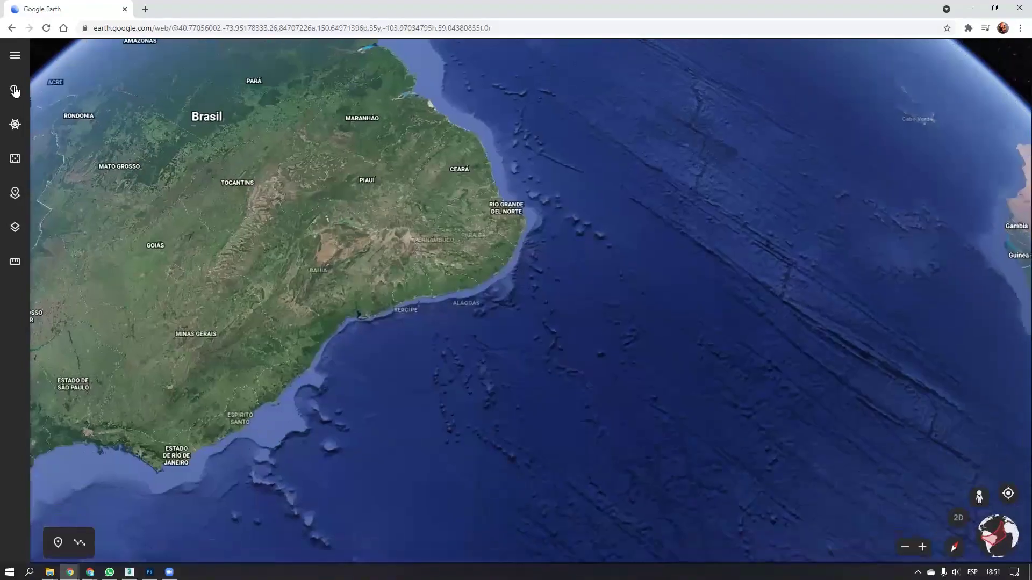
pyautogui.moveTo(378, 324); pyautogui.dragTo(382, 290)
pyautogui.scroll(1, 361, 296)
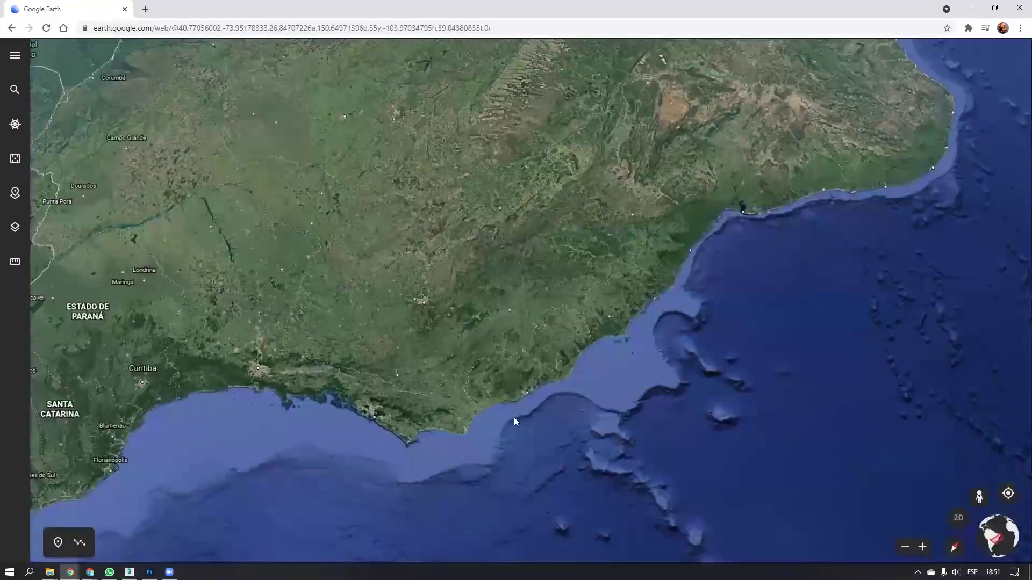
pyautogui.moveTo(644, 334); pyautogui.dragTo(715, 299)
# Close in on São Paulo and view the tiled roofs of the Mooca district at an oblique angle
pyautogui.scroll(6, 452, 312)
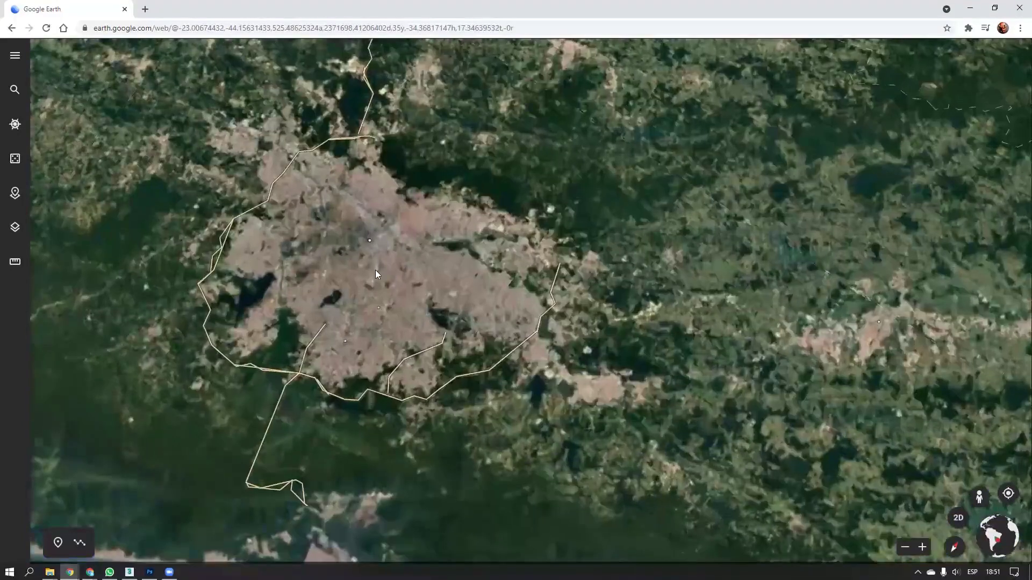
pyautogui.scroll(3, 379, 263)
pyautogui.moveTo(529, 285); pyautogui.dragTo(486, 305)
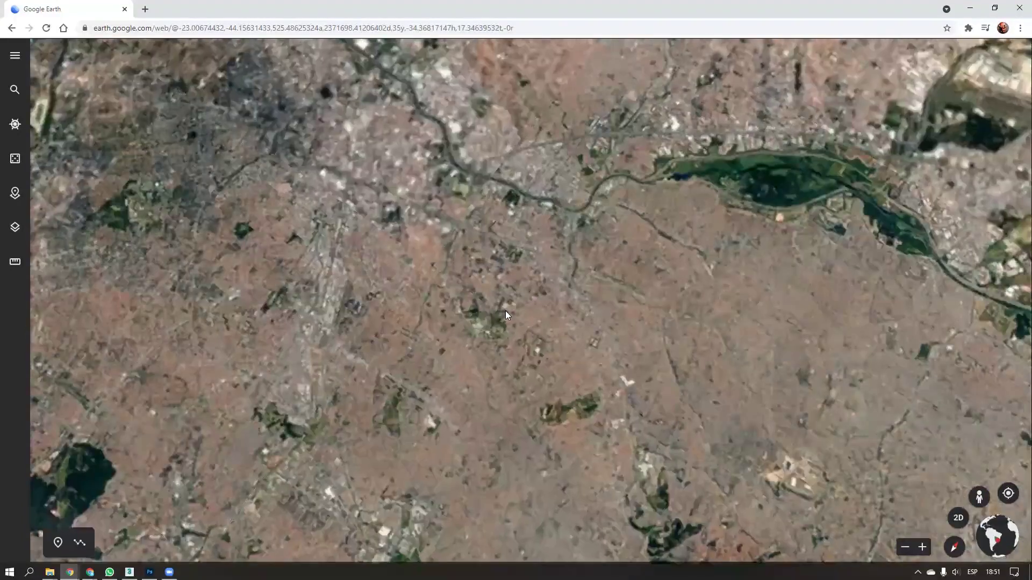
pyautogui.scroll(5, 513, 317)
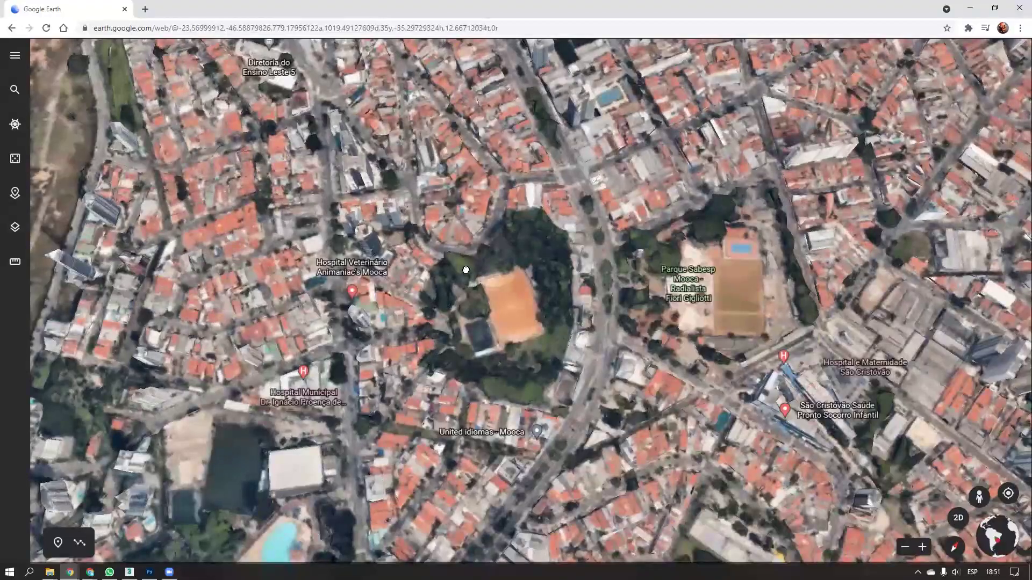
pyautogui.moveTo(465, 269); pyautogui.dragTo(619, 283, button='middle')
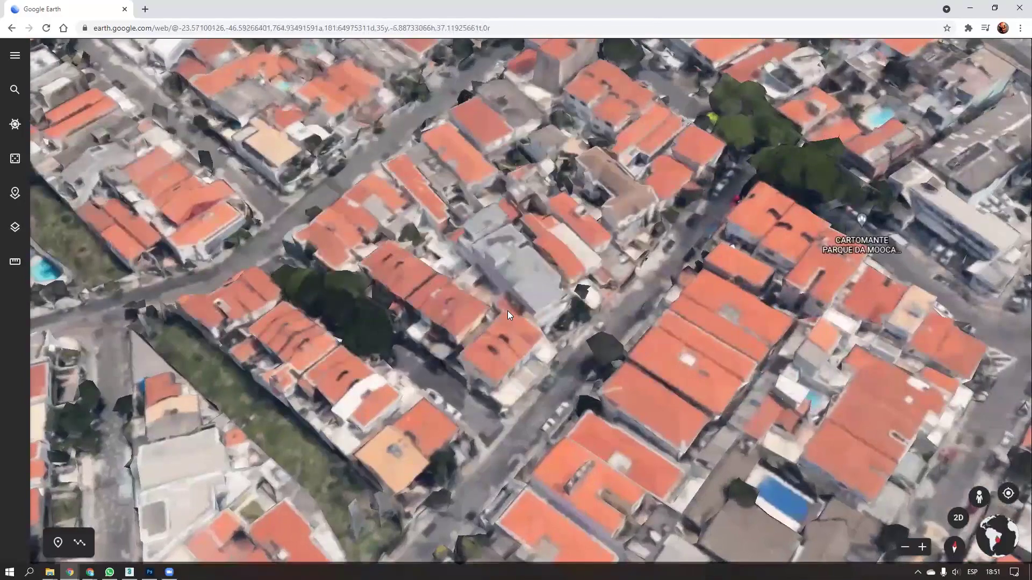
# Examine São Paulo's rooftops and streets from Mooca to the Riacho Ipiranga canal at several distances and angles
pyautogui.scroll(-5, 374, 362)
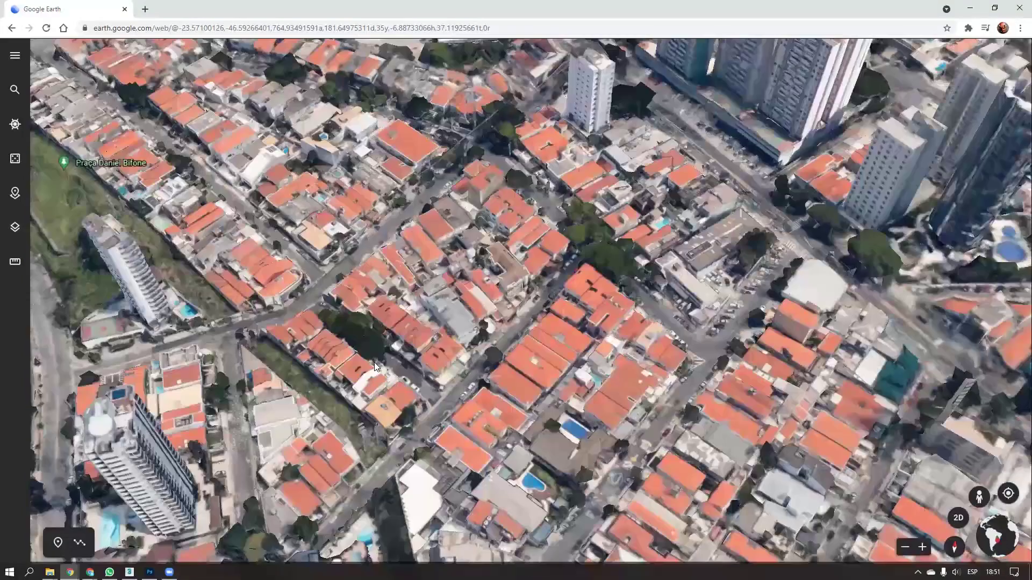
pyautogui.scroll(-5, 376, 382)
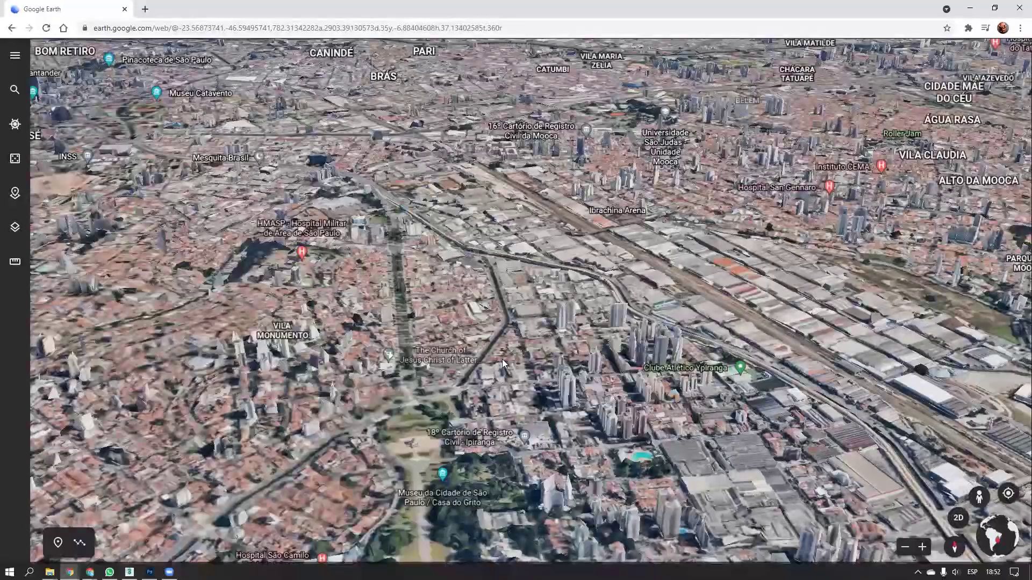
pyautogui.scroll(5, 502, 358)
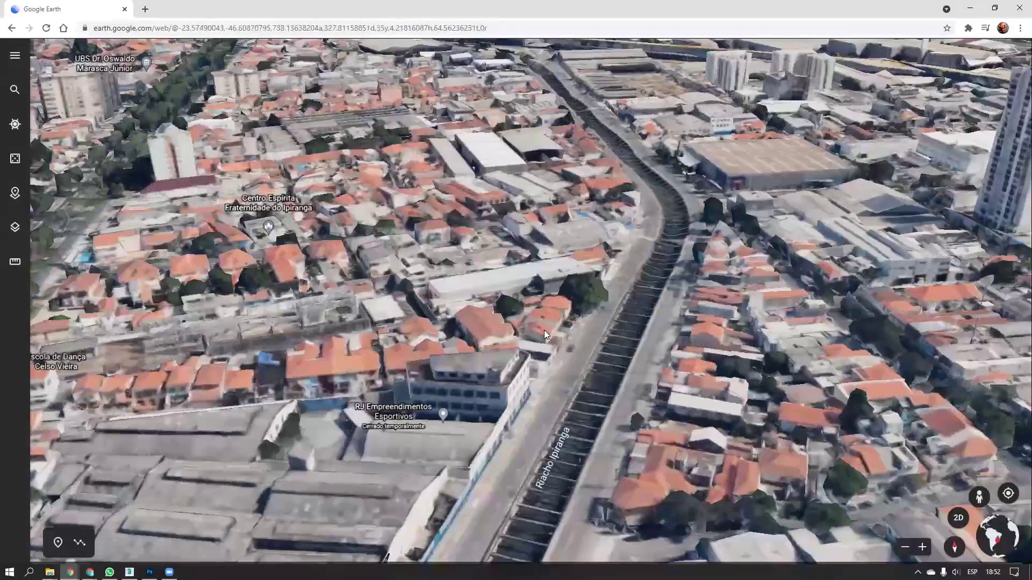
pyautogui.keyDown('shift'); pyautogui.moveTo(545, 328); pyautogui.dragTo(449, 362); pyautogui.keyUp('shift')
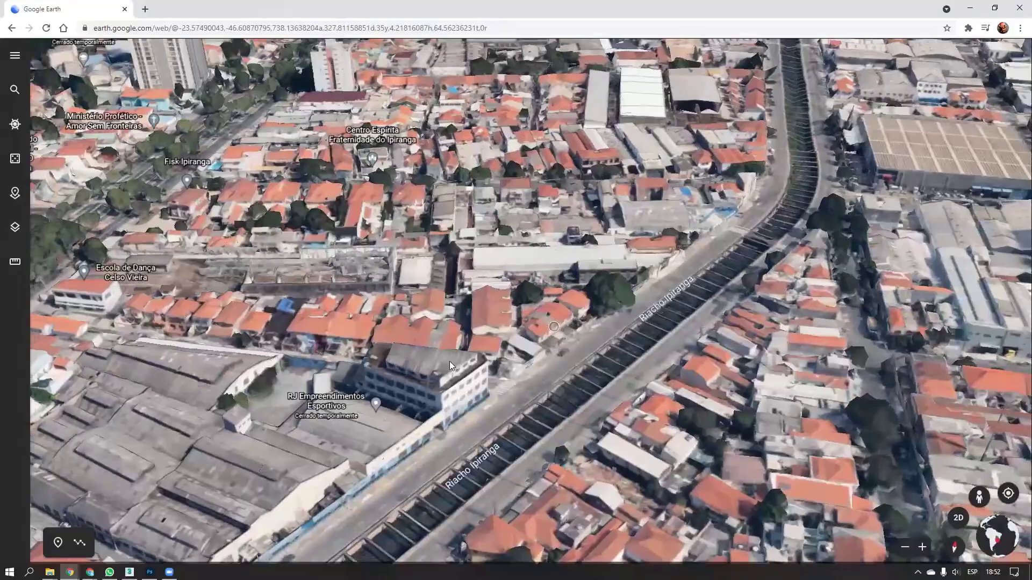
pyautogui.moveTo(536, 333); pyautogui.dragTo(496, 449)
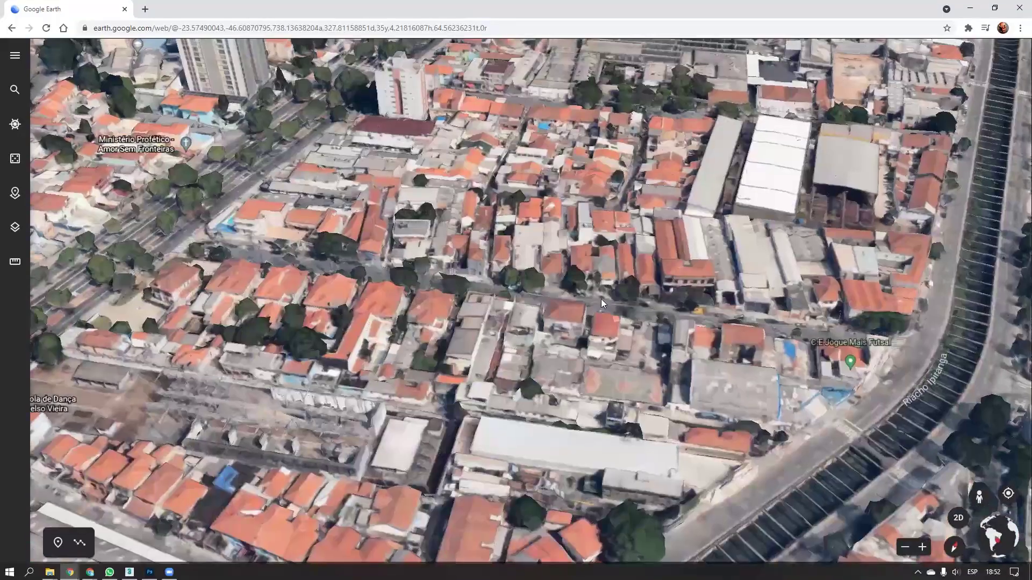
pyautogui.scroll(3, 601, 300)
pyautogui.keyDown('shift'); pyautogui.moveTo(648, 311); pyautogui.dragTo(543, 309); pyautogui.keyUp('shift')
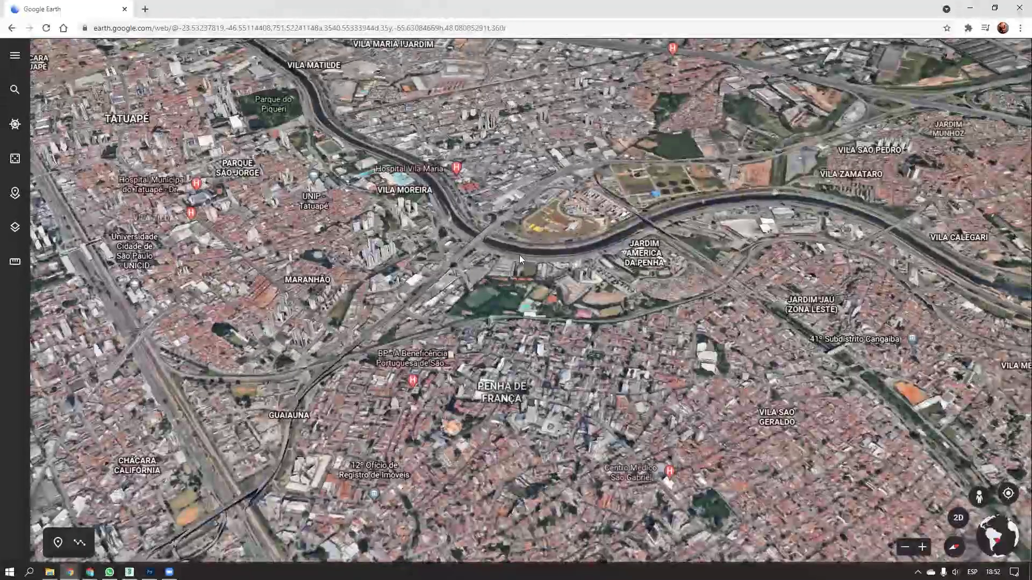
# Move across the river to Vila Maria and rotate the oblique 3D view around its dense roof blocks
pyautogui.moveTo(520, 204); pyautogui.dragTo(493, 403)
pyautogui.moveTo(436, 80); pyautogui.dragTo(554, 310)
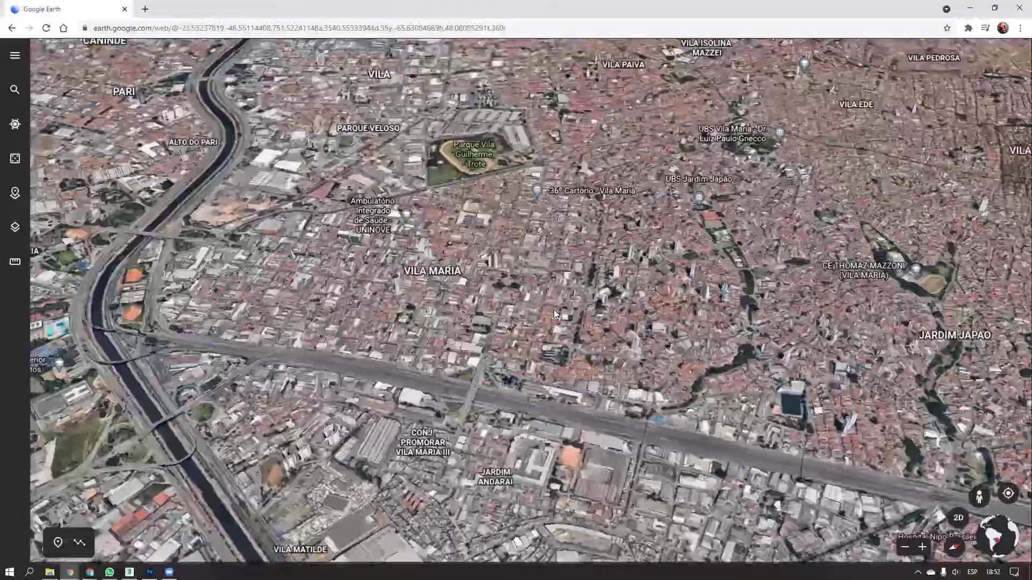
pyautogui.scroll(5, 371, 313)
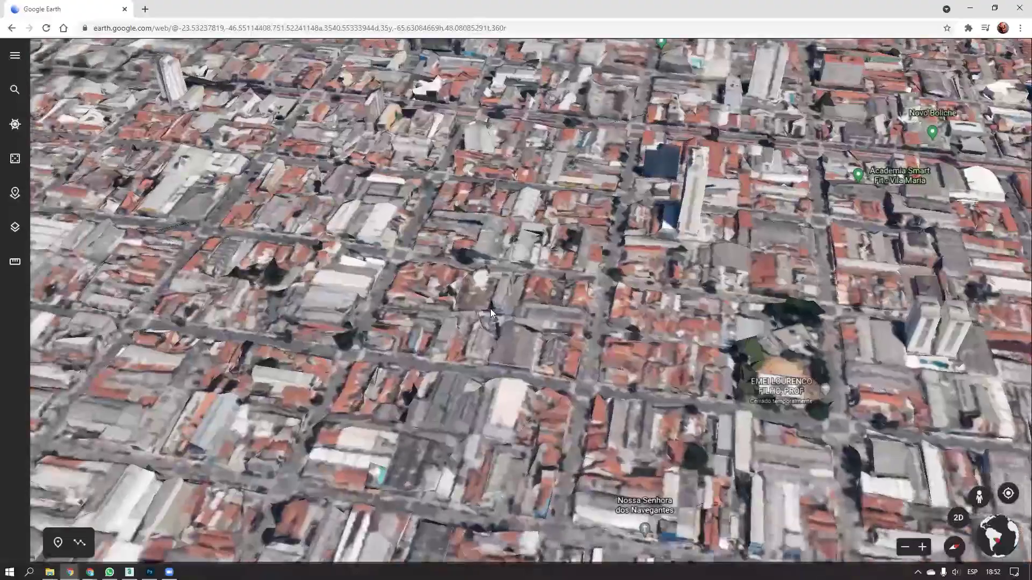
pyautogui.scroll(2, 490, 309)
pyautogui.scroll(2, 504, 342)
pyautogui.moveTo(504, 342); pyautogui.dragTo(721, 283, button='middle')
pyautogui.keyDown('shift'); pyautogui.moveTo(790, 283); pyautogui.dragTo(684, 338); pyautogui.keyUp('shift')
pyautogui.keyDown('shift'); pyautogui.moveTo(472, 320); pyautogui.dragTo(301, 333); pyautogui.keyUp('shift')
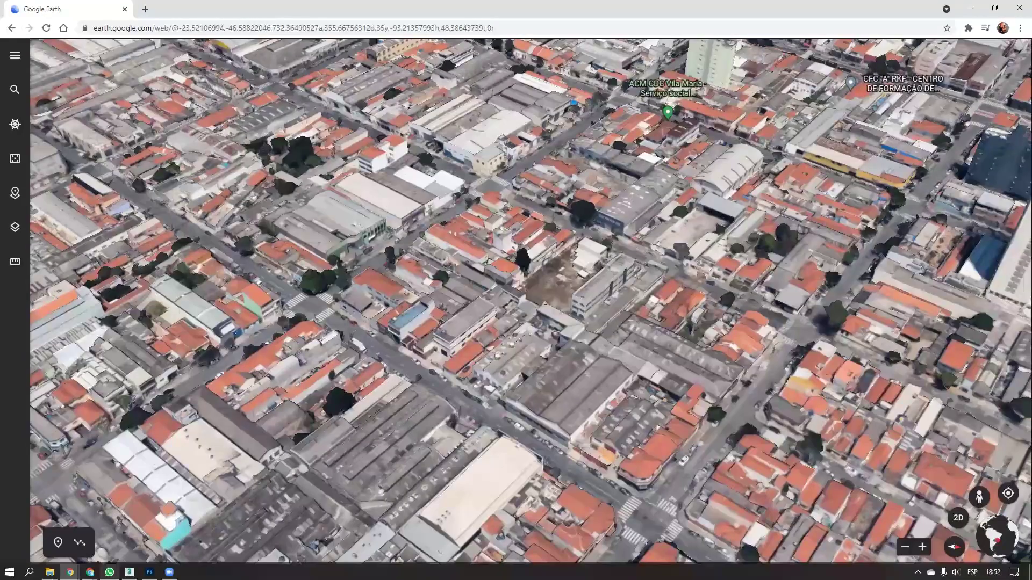
# Compare with the composition in Photoshop, then return to Google Earth and reframe the Vila Maria rooftops near Comunidade Fonte da Vida to match its angle
pyautogui.click(150, 572)
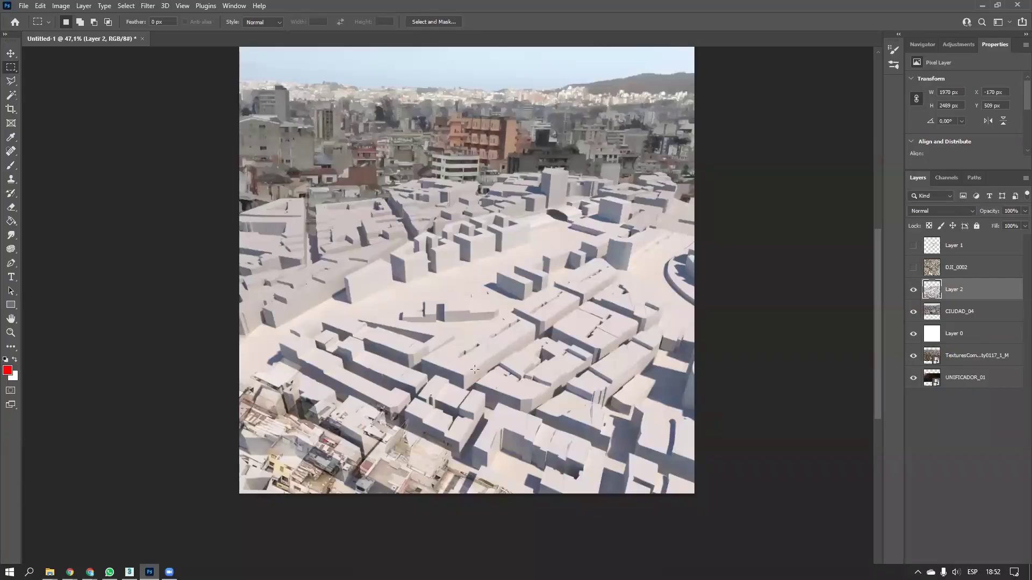
pyautogui.click(983, 6)
pyautogui.keyDown('shift'); pyautogui.moveTo(542, 372); pyautogui.dragTo(543, 418); pyautogui.keyUp('shift')
pyautogui.scroll(3, 575, 312)
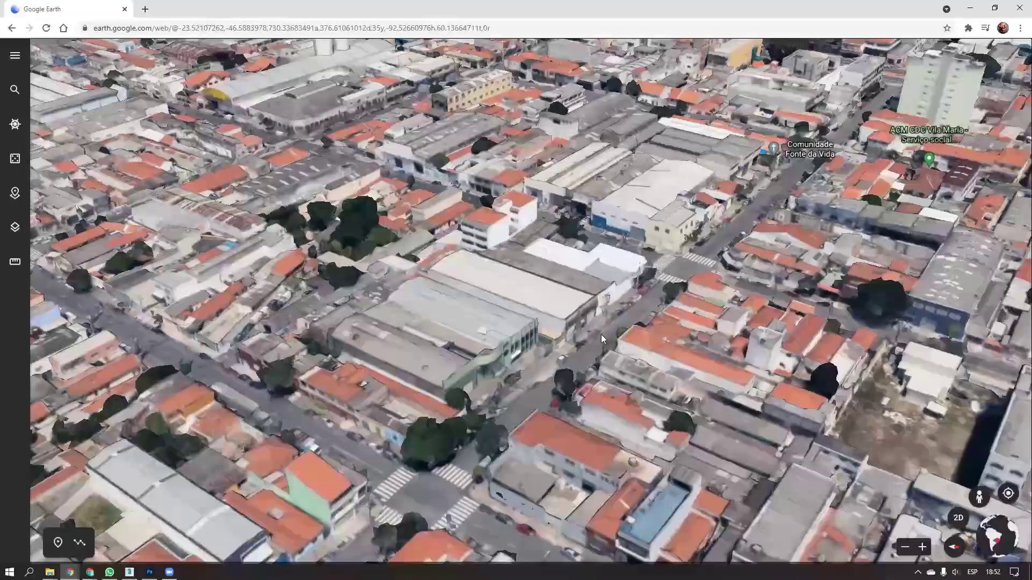
pyautogui.scroll(2, 601, 334)
pyautogui.moveTo(597, 337); pyautogui.dragTo(543, 285)
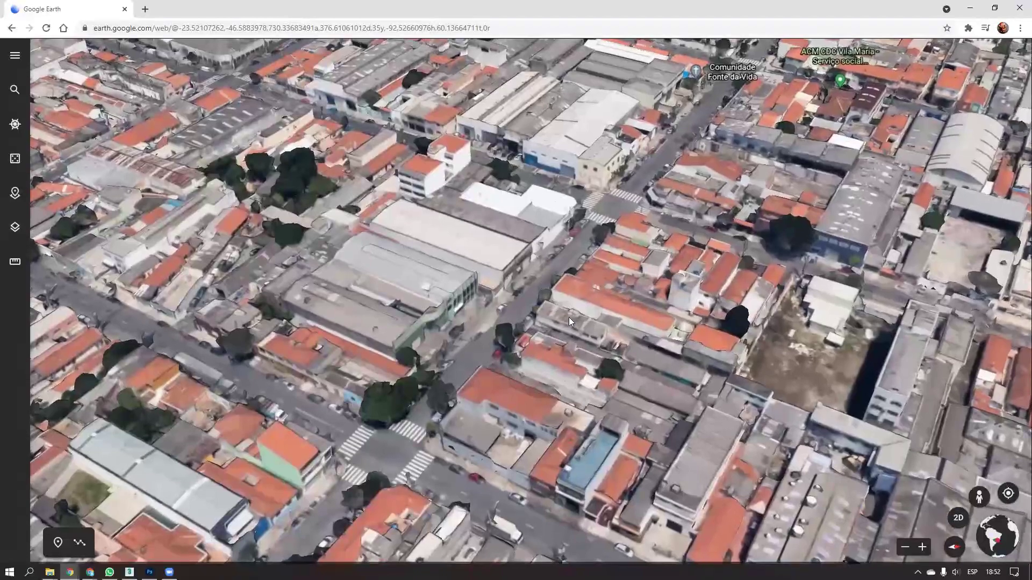
# Capture nearly the whole Vila Maria map view to the clipboard and paste it into the Photoshop composition
pyautogui.press('Print')
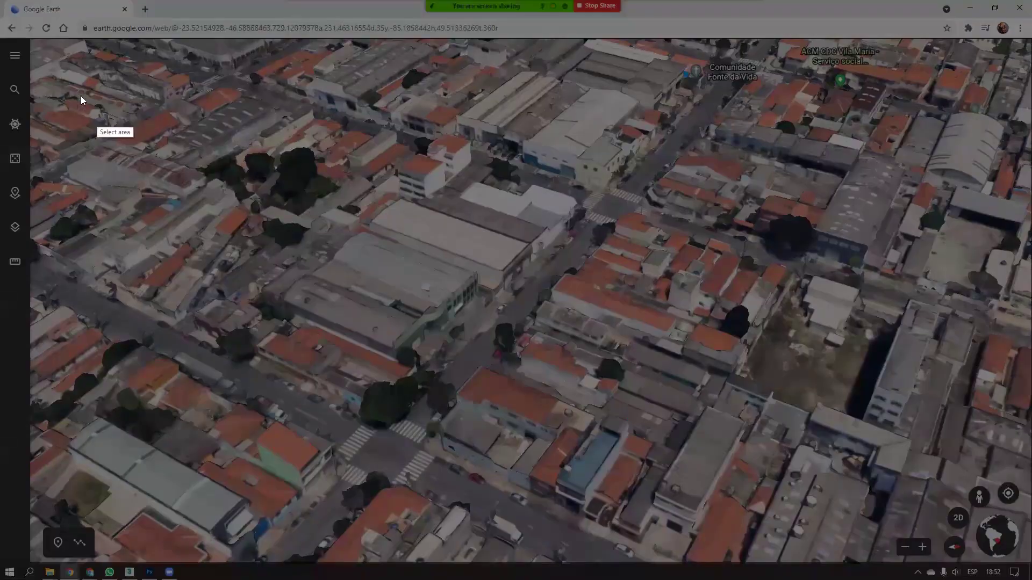
pyautogui.moveTo(43, 49); pyautogui.dragTo(1009, 554)
pyautogui.hotkey('ctrl', 'c')
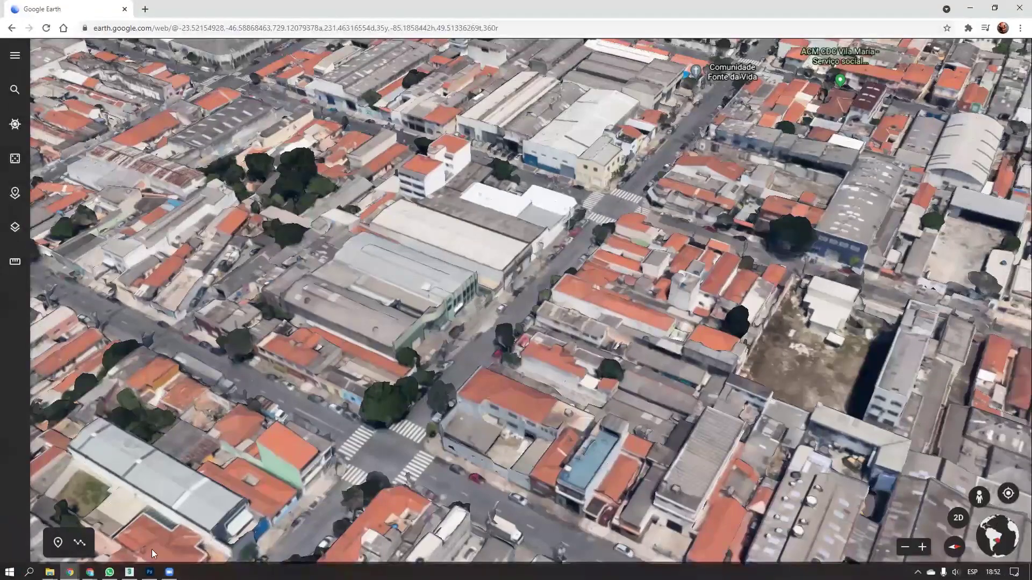
pyautogui.click(150, 571)
pyautogui.hotkey('ctrl', 'v')
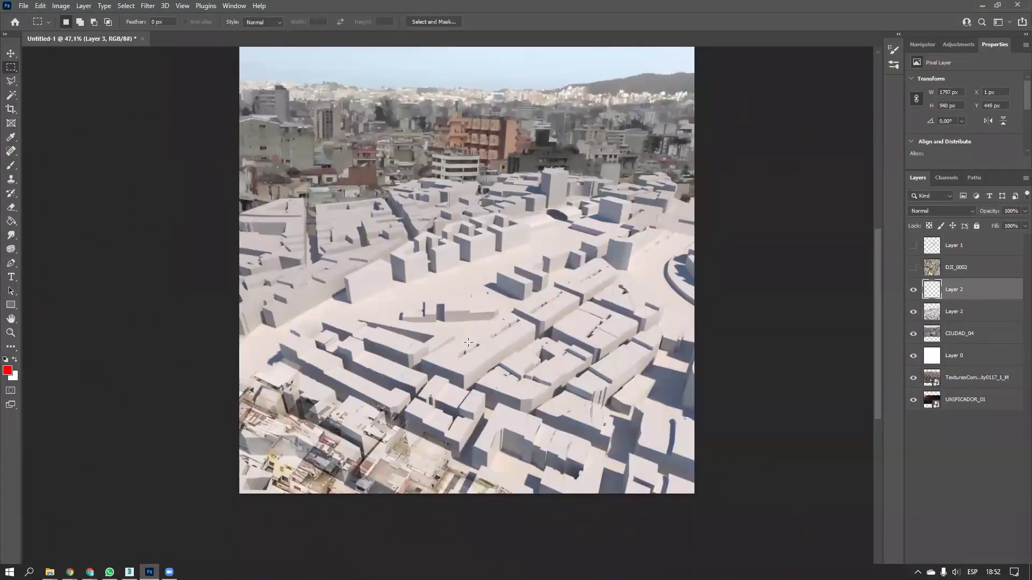
# Move the pasted rooftop capture down over the foreground of the white city model
pyautogui.keyDown('alt'); pyautogui.scroll(1, 525, 324); pyautogui.keyUp('alt')
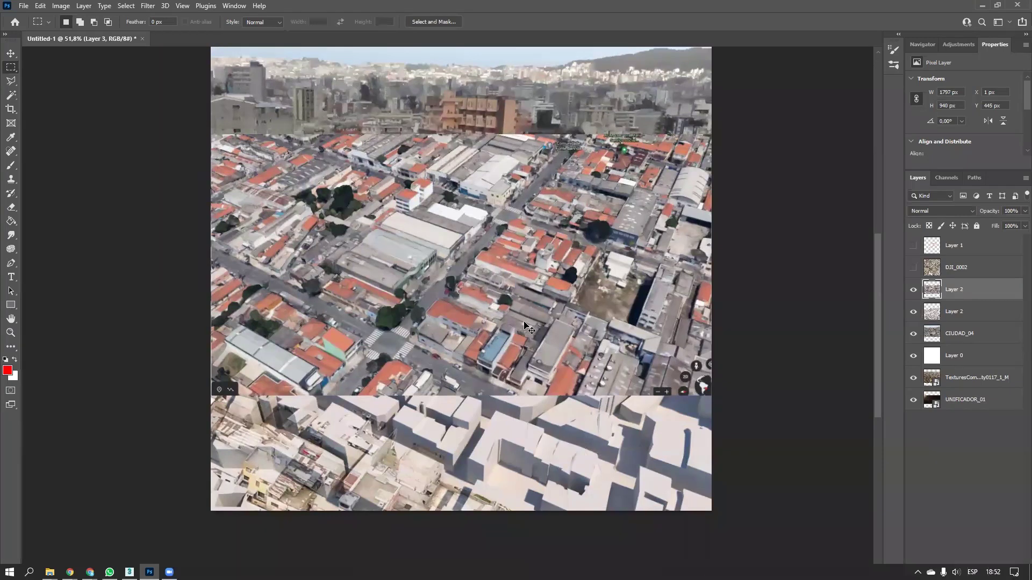
pyautogui.hotkey('ctrl', 't')
pyautogui.moveTo(526, 326); pyautogui.dragTo(548, 414)
pyautogui.press('Return')
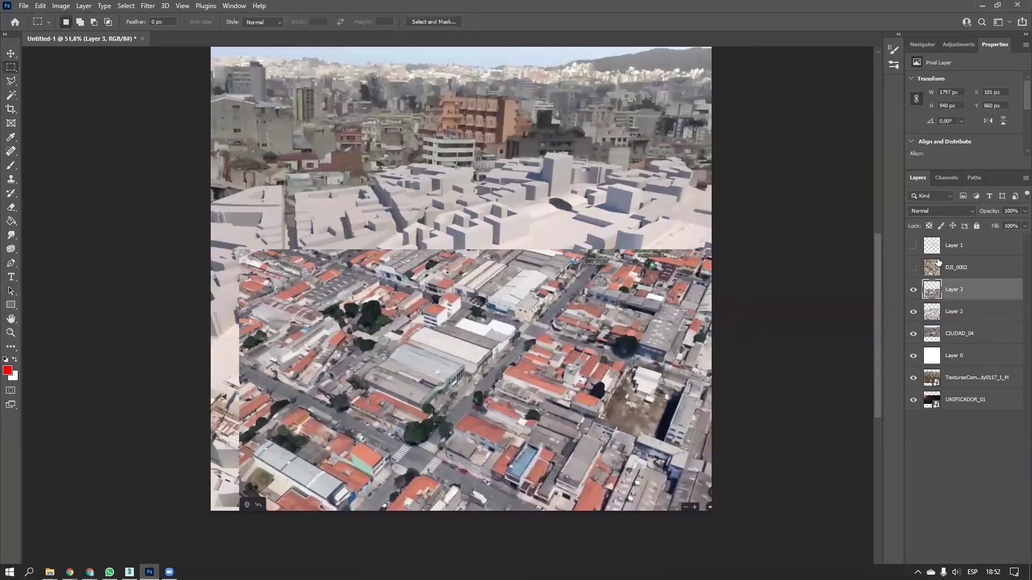
# Set the rooftop capture's blend mode to Multiply after previewing other modes such as Color Burn
pyautogui.click(940, 211)
pyautogui.click(927, 254)
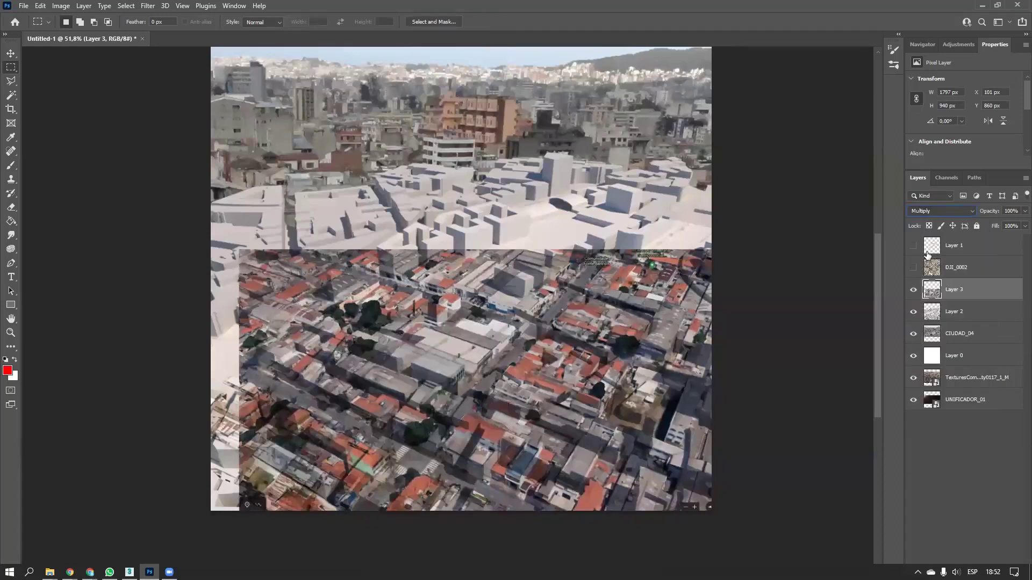
pyautogui.click(940, 211)
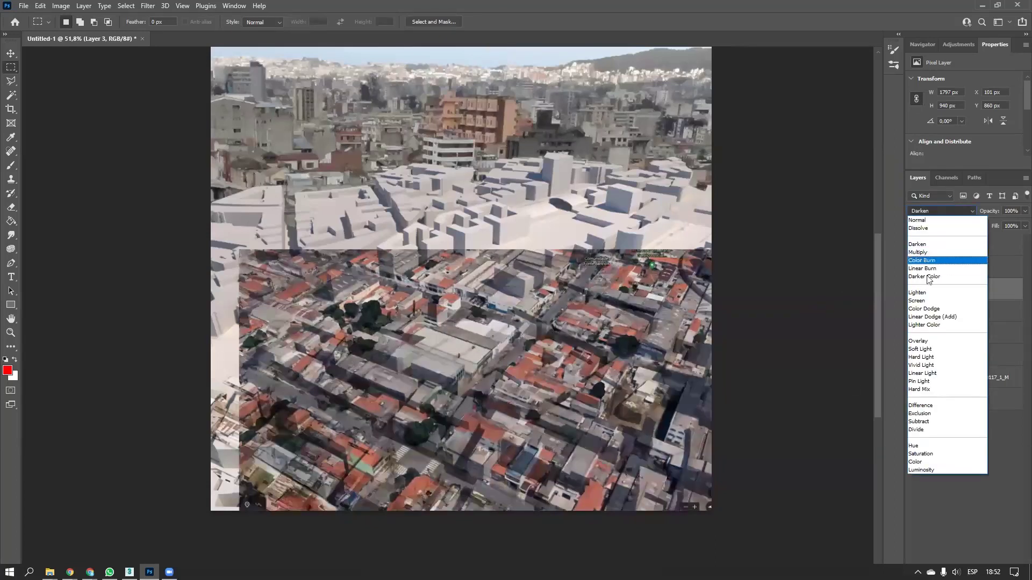
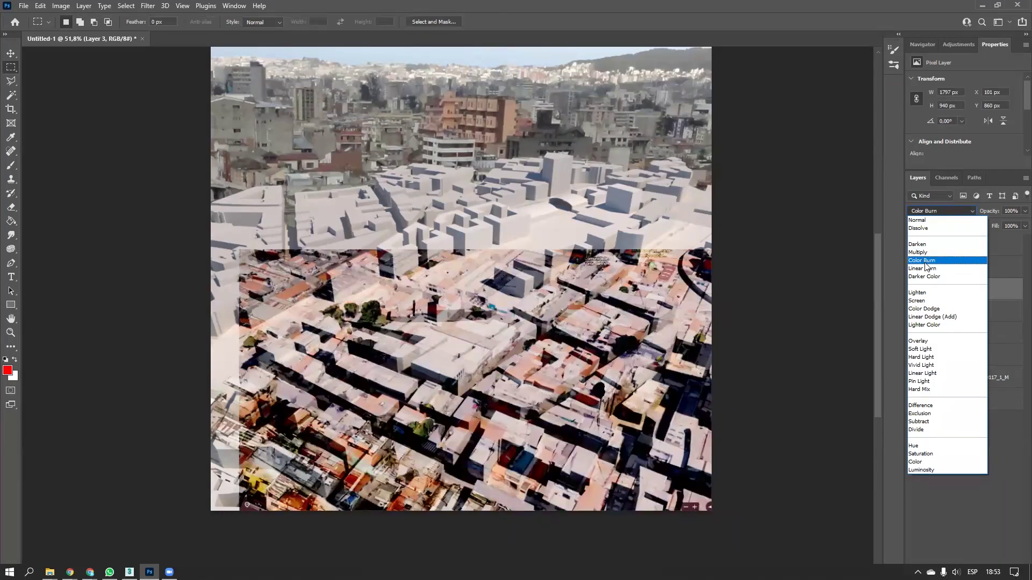
pyautogui.click(925, 255)
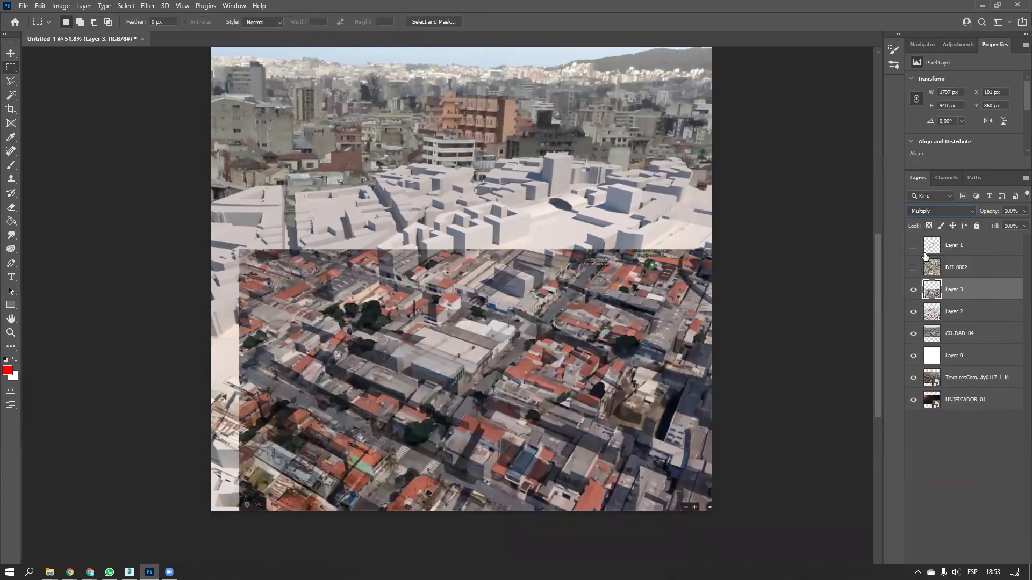
# Brighten the rooftop layer with Levels, raising the midtones and lowering the white input level to about 233
pyautogui.hotkey('ctrl', 'l')
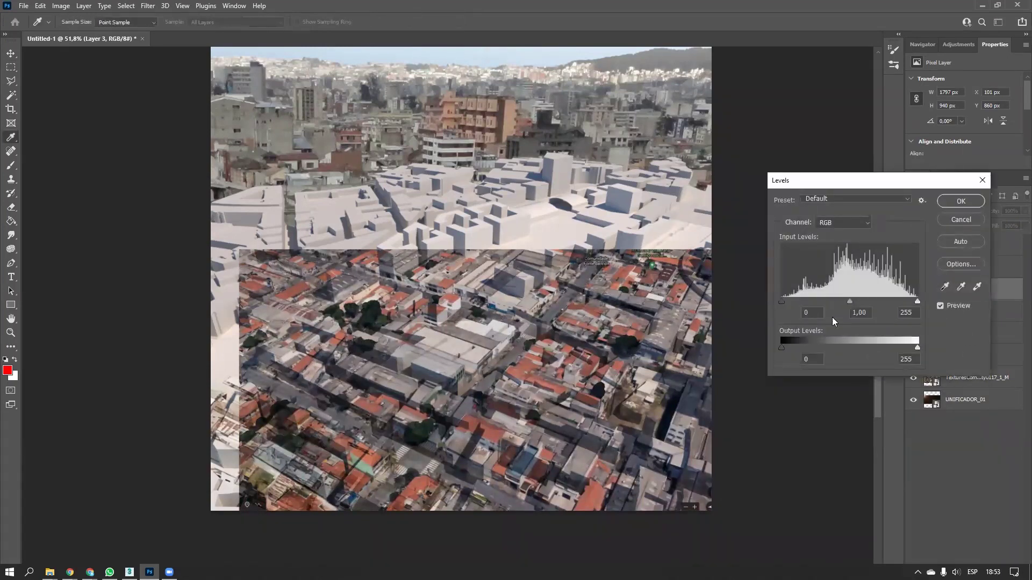
pyautogui.moveTo(849, 302); pyautogui.dragTo(812, 302)
pyautogui.moveTo(917, 302); pyautogui.dragTo(905, 302)
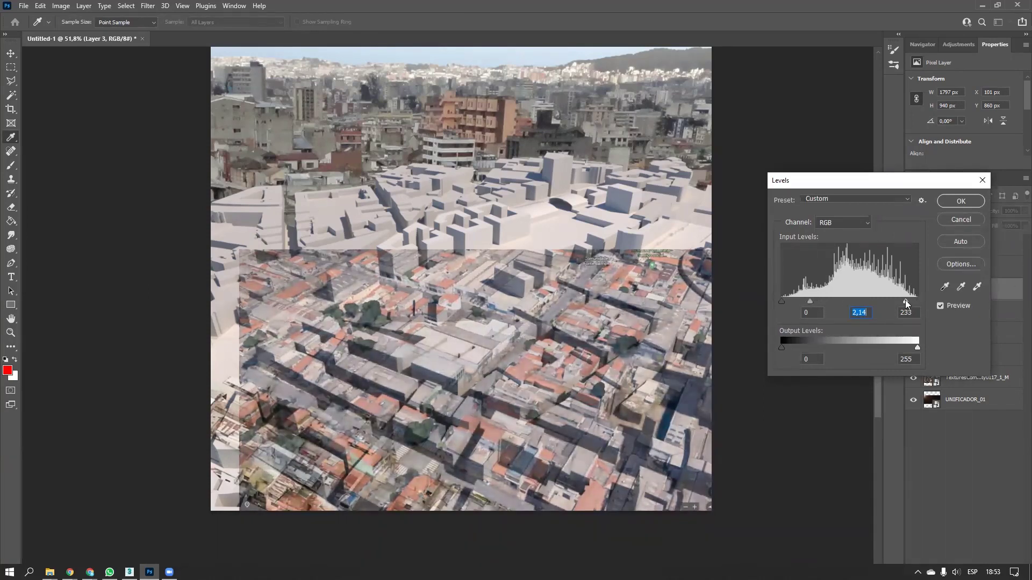
pyautogui.moveTo(813, 304); pyautogui.dragTo(815, 302)
pyautogui.click(960, 201)
# Distort the rooftop layer's corners and sides and rotate it slightly to follow the perspective of the white city blocks
pyautogui.hotkey('ctrl', 't')
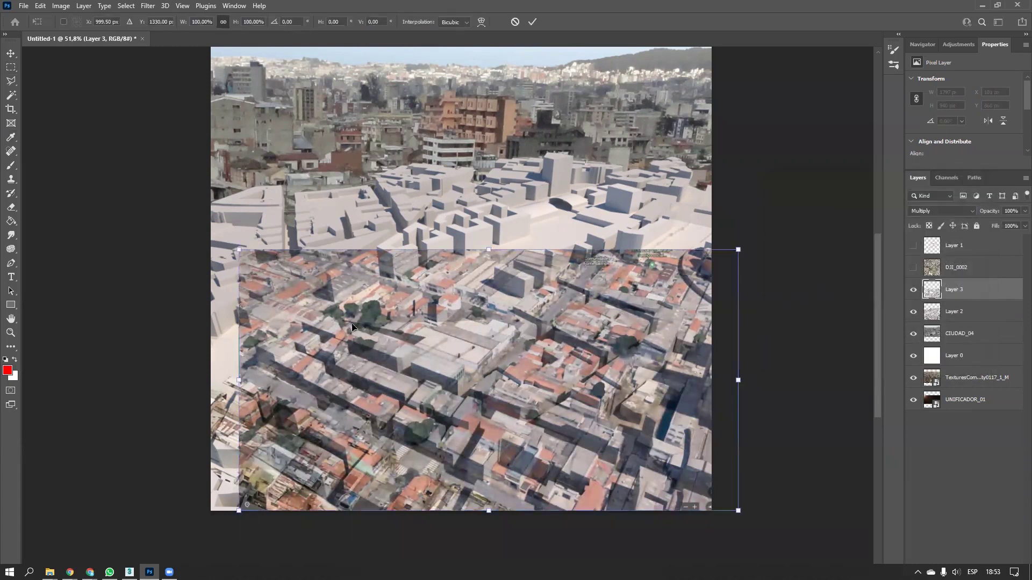
pyautogui.moveTo(238, 380)
pyautogui.keyDown('ctrl'); pyautogui.mouseDown()
pyautogui.moveTo(271, 366)
pyautogui.moveTo(246, 384)
pyautogui.mouseUp(); pyautogui.keyUp('ctrl')
pyautogui.moveTo(738, 380)
pyautogui.keyDown('ctrl'); pyautogui.mouseDown()
pyautogui.moveTo(717, 397)
pyautogui.moveTo(741, 365)
pyautogui.moveTo(751, 375)
pyautogui.moveTo(731, 382)
pyautogui.mouseUp(); pyautogui.keyUp('ctrl')
pyautogui.keyDown('ctrl'); pyautogui.moveTo(727, 251); pyautogui.dragTo(763, 275); pyautogui.keyUp('ctrl')
pyautogui.keyDown('ctrl'); pyautogui.moveTo(246, 254); pyautogui.dragTo(227, 238); pyautogui.keyUp('ctrl')
pyautogui.moveTo(501, 254)
pyautogui.keyDown('ctrl'); pyautogui.mouseDown()
pyautogui.moveTo(508, 263)
pyautogui.moveTo(494, 259)
pyautogui.mouseUp(); pyautogui.keyUp('ctrl')
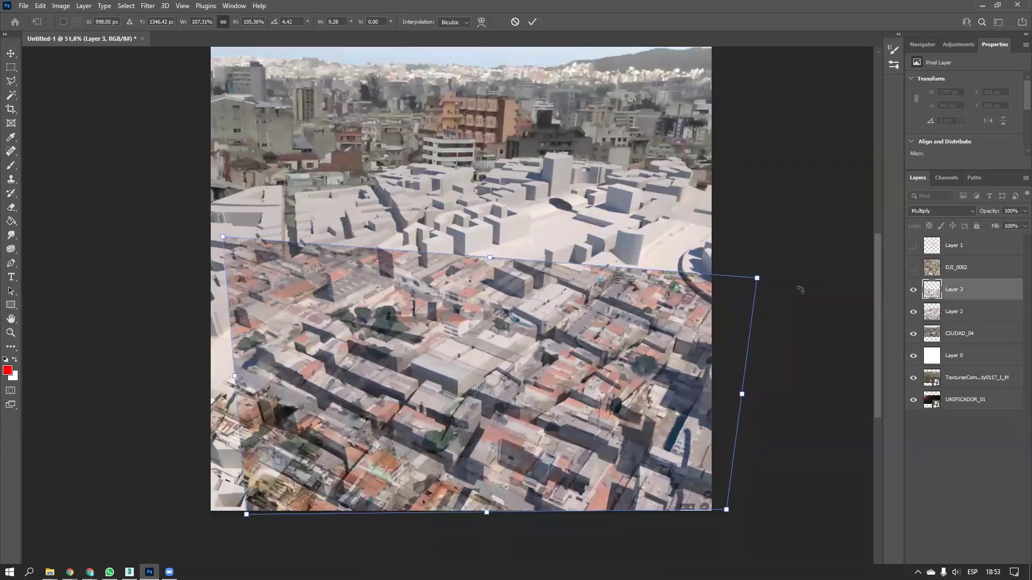
pyautogui.moveTo(763, 281); pyautogui.dragTo(765, 286)
pyautogui.moveTo(699, 333); pyautogui.dragTo(700, 341)
pyautogui.moveTo(224, 247); pyautogui.dragTo(231, 243)
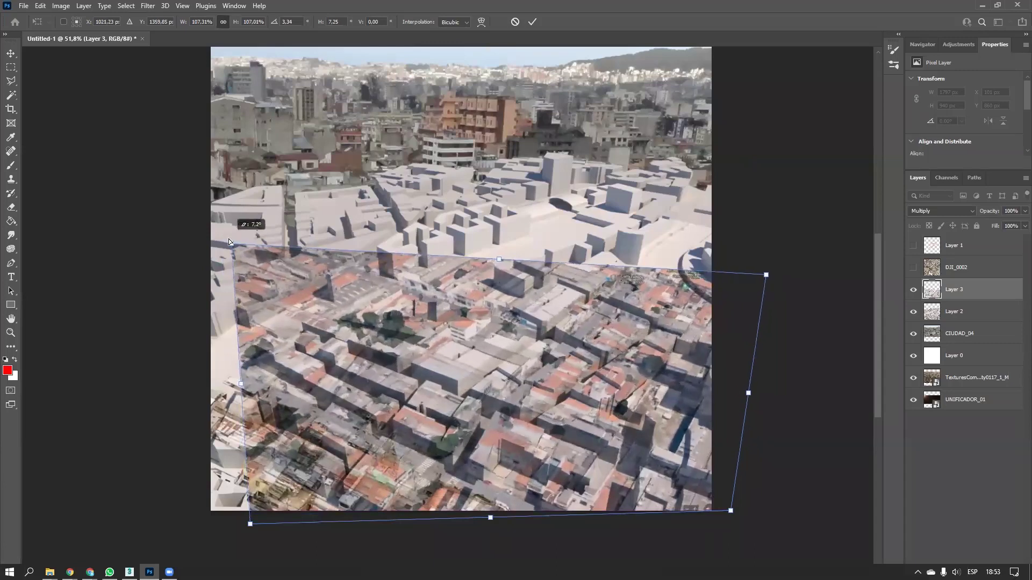
# Flip the rooftop layer horizontally within the transform and inspect how its roofs fit the model blocks
pyautogui.rightClick(510, 409)
pyautogui.click(549, 405)
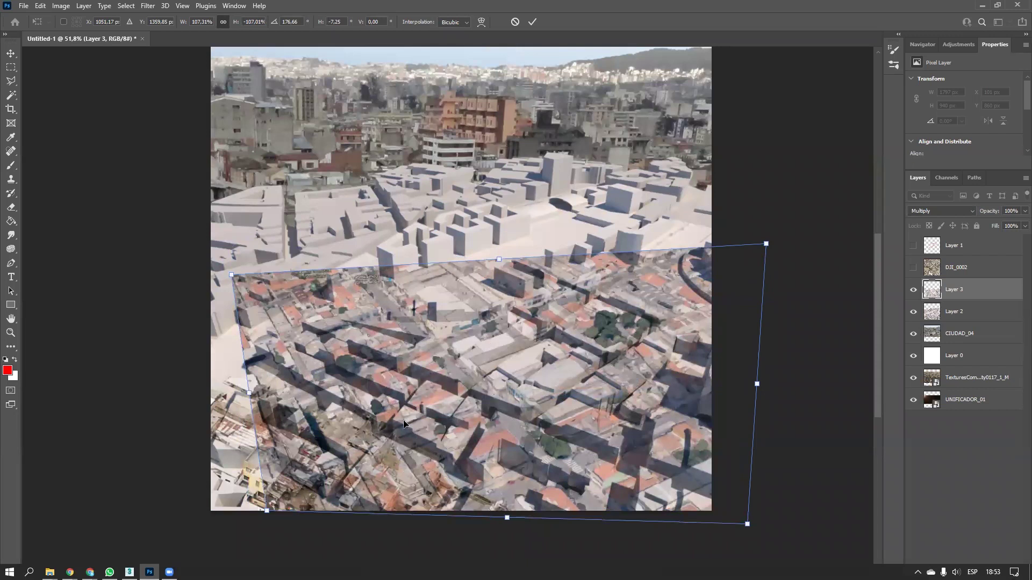
pyautogui.keyDown('alt'); pyautogui.scroll(5, 420, 438); pyautogui.keyUp('alt')
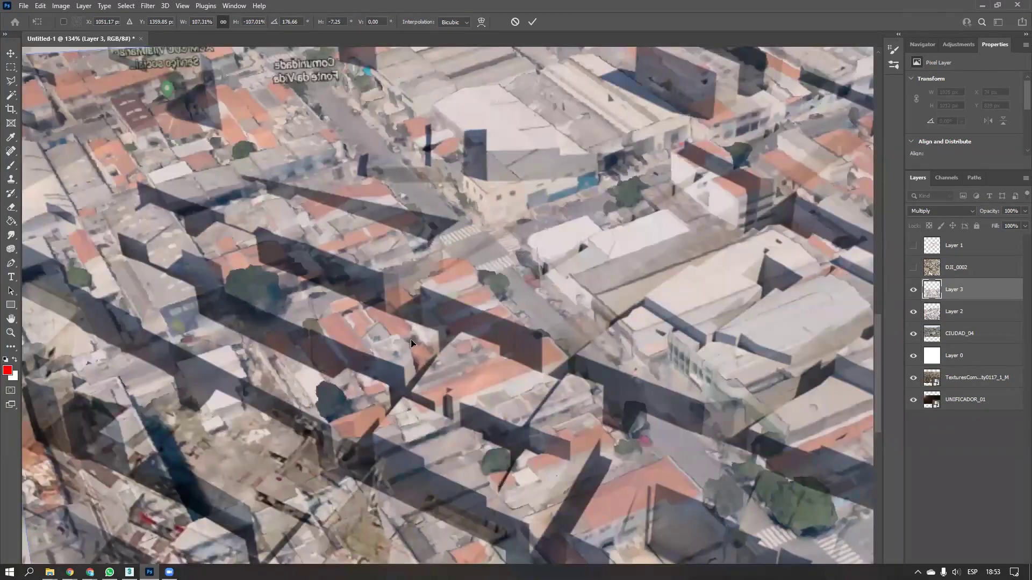
# Flip the rooftop layer horizontally again and distort its far right corner slightly upward to match the block perspective
pyautogui.keyDown('alt'); pyautogui.scroll(-4, 513, 371); pyautogui.keyUp('alt')
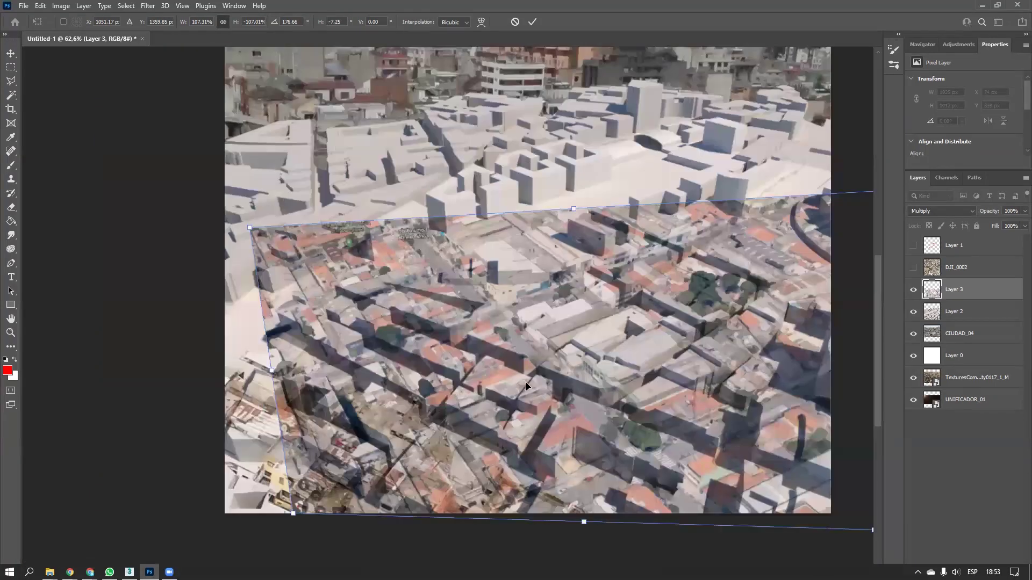
pyautogui.rightClick(573, 381)
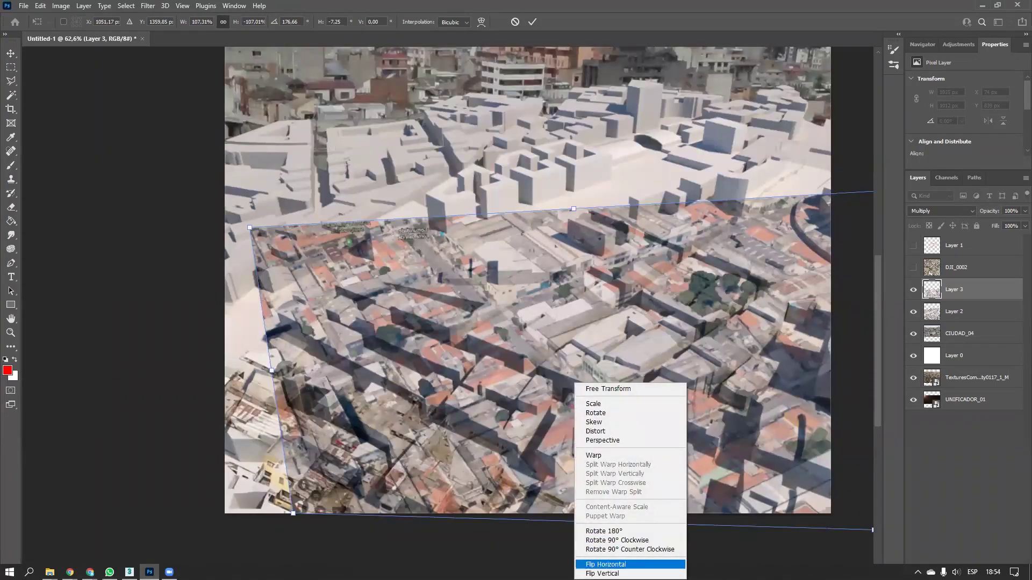
pyautogui.click(596, 565)
pyautogui.moveTo(581, 380); pyautogui.dragTo(513, 375)
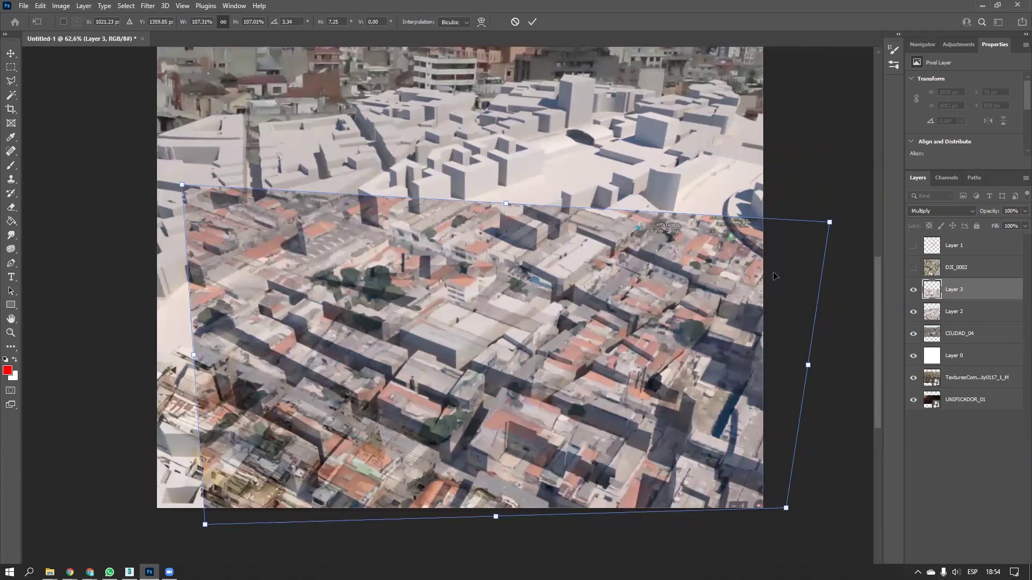
pyautogui.keyDown('ctrl'); pyautogui.moveTo(829, 222); pyautogui.dragTo(825, 219); pyautogui.keyUp('ctrl')
pyautogui.moveTo(816, 207); pyautogui.dragTo(830, 215)
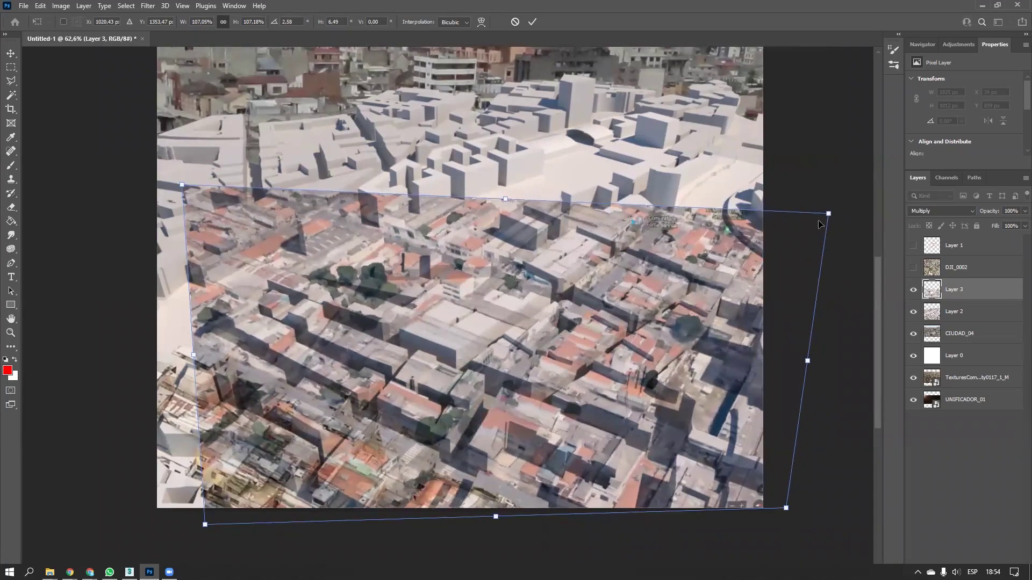
# Nudge the transformed rooftop layer slightly upward over the white blocks and apply the transform
pyautogui.press('Up')
pyautogui.press('Up')
pyautogui.press('Up')
pyautogui.press('Up')
pyautogui.press('Up')
pyautogui.press('Up')
pyautogui.press('Up')
pyautogui.press('Up')
pyautogui.press('Up')
pyautogui.press('Up')
pyautogui.press('Up')
pyautogui.press('Up')
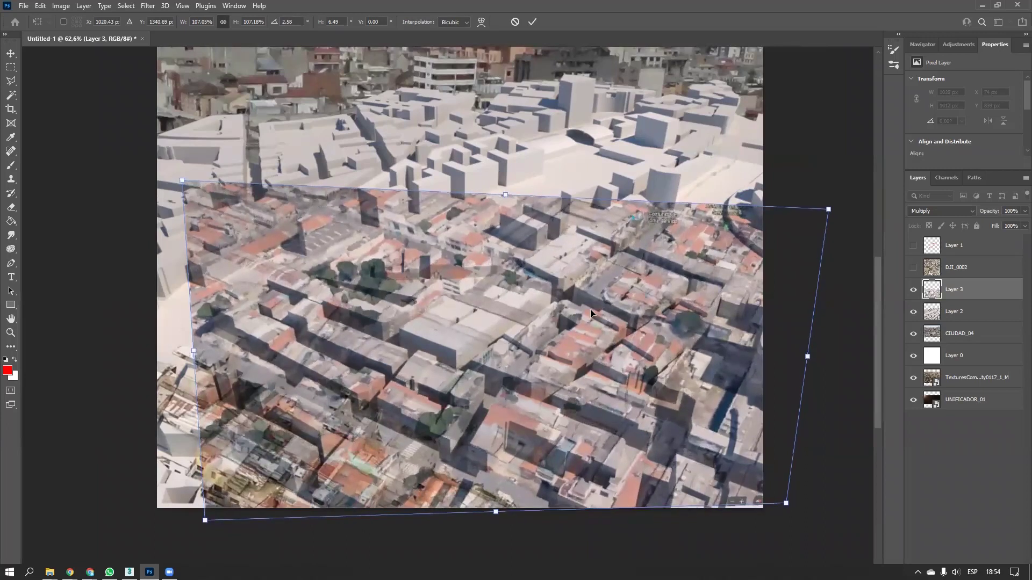
pyautogui.press('Return')
# Lasso the rooftop layer's near left area along the edge of the foreground building photo and delete it
pyautogui.press('m')
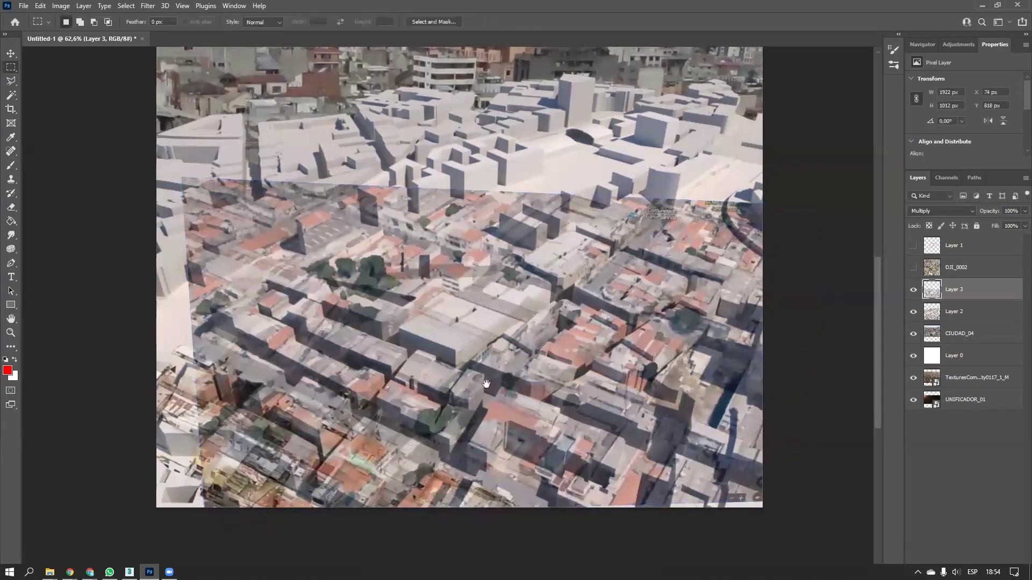
pyautogui.press('l')
pyautogui.click(124, 488)
pyautogui.click(126, 309)
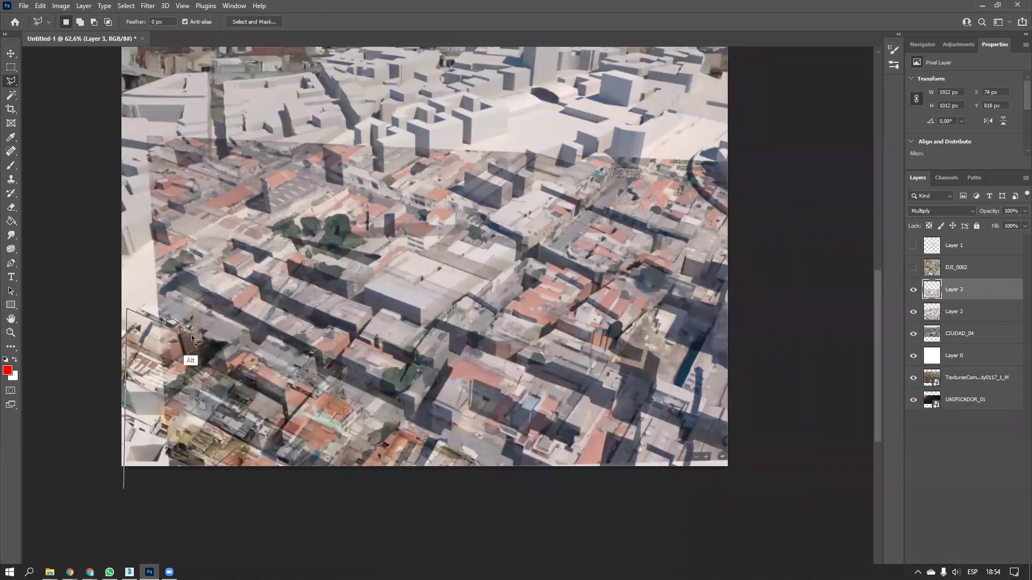
pyautogui.keyDown('alt'); pyautogui.moveTo(203, 343); pyautogui.dragTo(263, 359); pyautogui.keyUp('alt')
pyautogui.keyDown('alt'); pyautogui.moveTo(309, 383); pyautogui.dragTo(344, 387); pyautogui.keyUp('alt')
pyautogui.moveTo(434, 438)
pyautogui.keyDown('alt'); pyautogui.mouseDown()
pyautogui.moveTo(445, 425)
pyautogui.moveTo(519, 467)
pyautogui.mouseUp(); pyautogui.keyUp('alt')
pyautogui.click(494, 520)
pyautogui.doubleClick(166, 516)
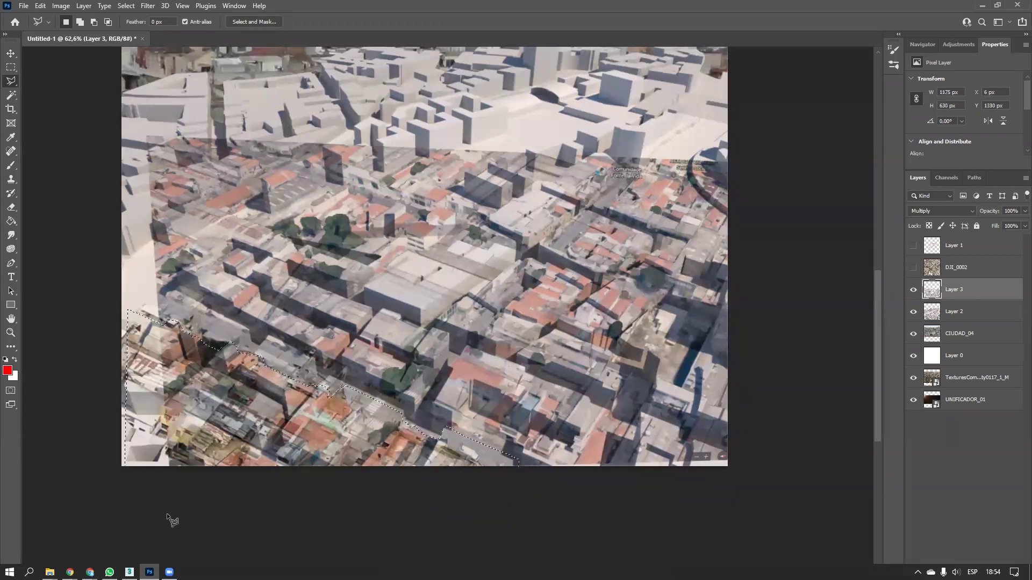
pyautogui.press('Delete')
# Hide the rooftop layer, lasso everything beyond the foreground blocks along the plaza edge, and delete that rooftop area
pyautogui.moveTo(286, 405); pyautogui.dragTo(264, 445)
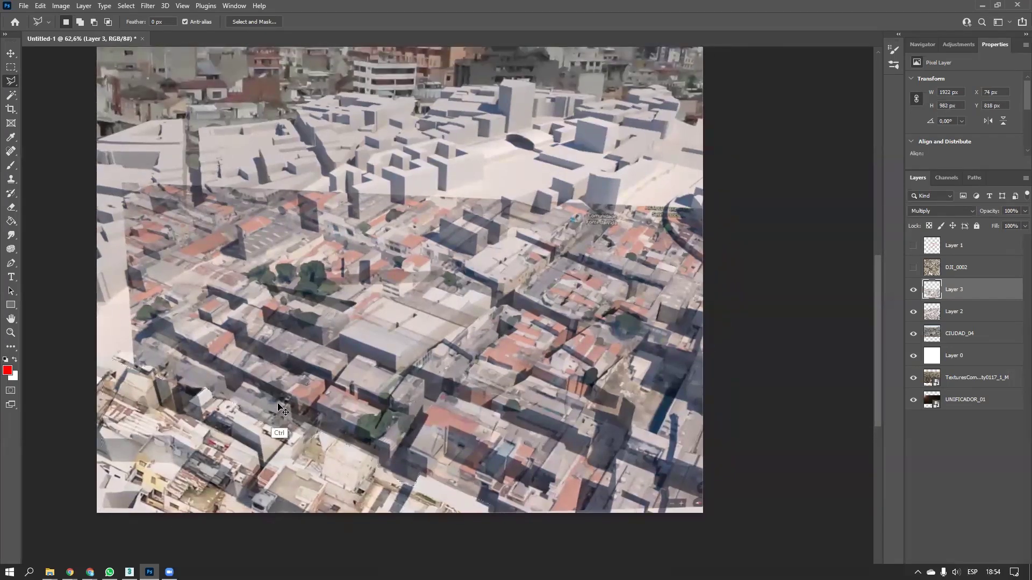
pyautogui.click(97, 184)
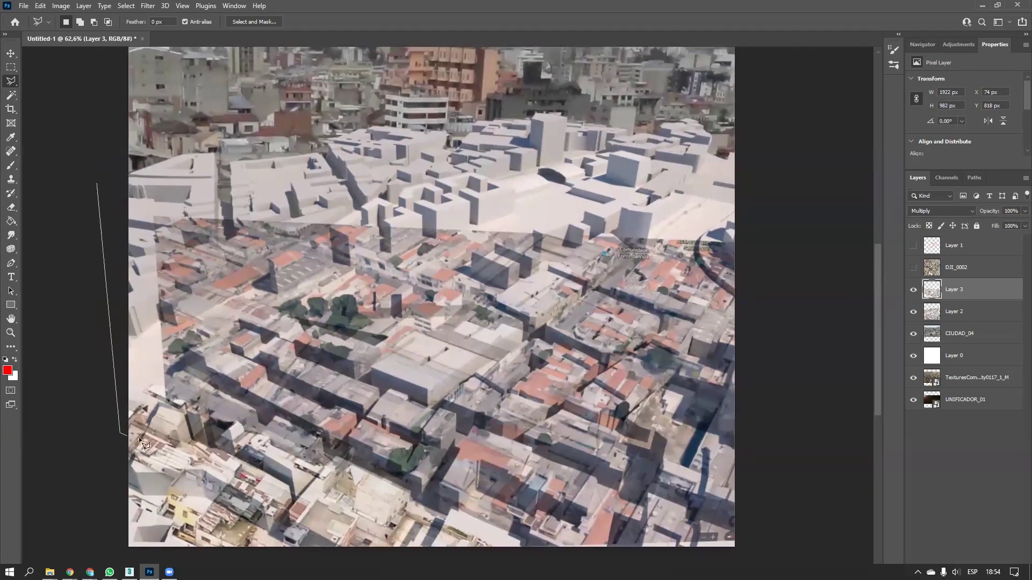
pyautogui.press('Escape')
pyautogui.click(914, 290)
pyautogui.click(82, 212)
pyautogui.moveTo(104, 414)
pyautogui.keyDown('alt'); pyautogui.mouseDown()
pyautogui.moveTo(173, 376)
pyautogui.moveTo(217, 311)
pyautogui.moveTo(279, 296)
pyautogui.moveTo(438, 320)
pyautogui.mouseUp(); pyautogui.keyUp('alt')
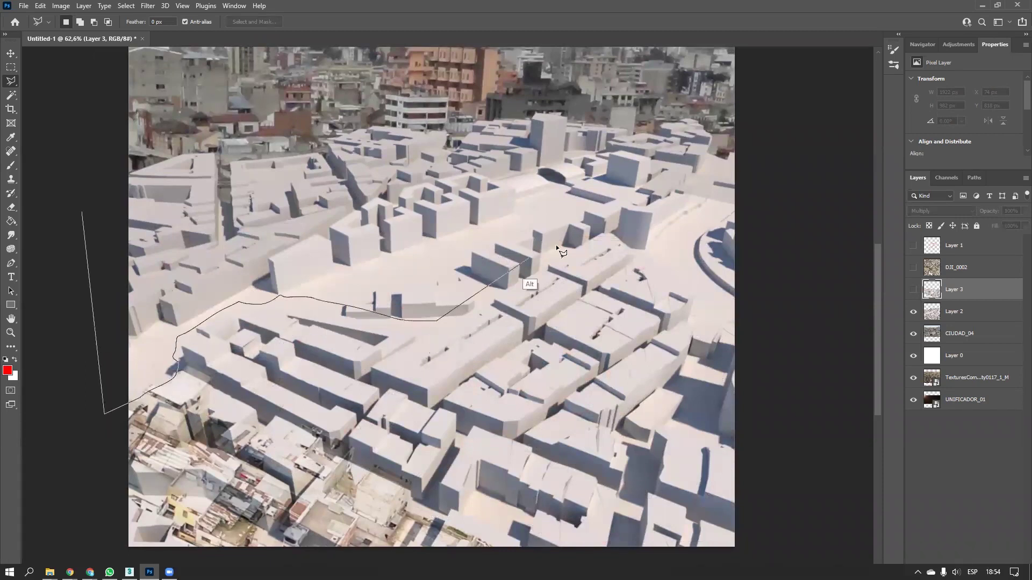
pyautogui.keyDown('alt'); pyautogui.moveTo(606, 222); pyautogui.dragTo(734, 322); pyautogui.keyUp('alt')
pyautogui.click(822, 104)
pyautogui.doubleClick(214, 114)
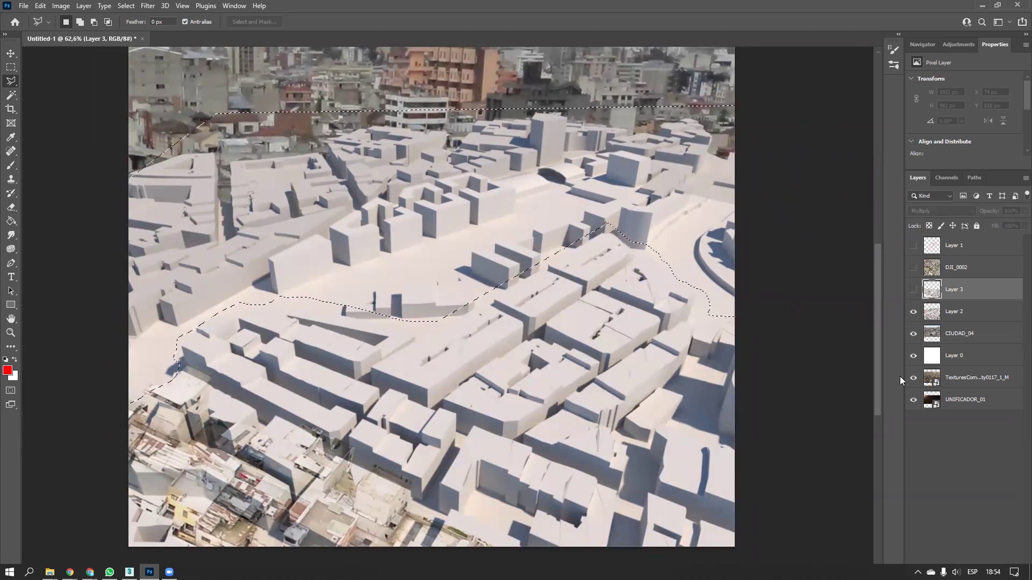
pyautogui.click(913, 289)
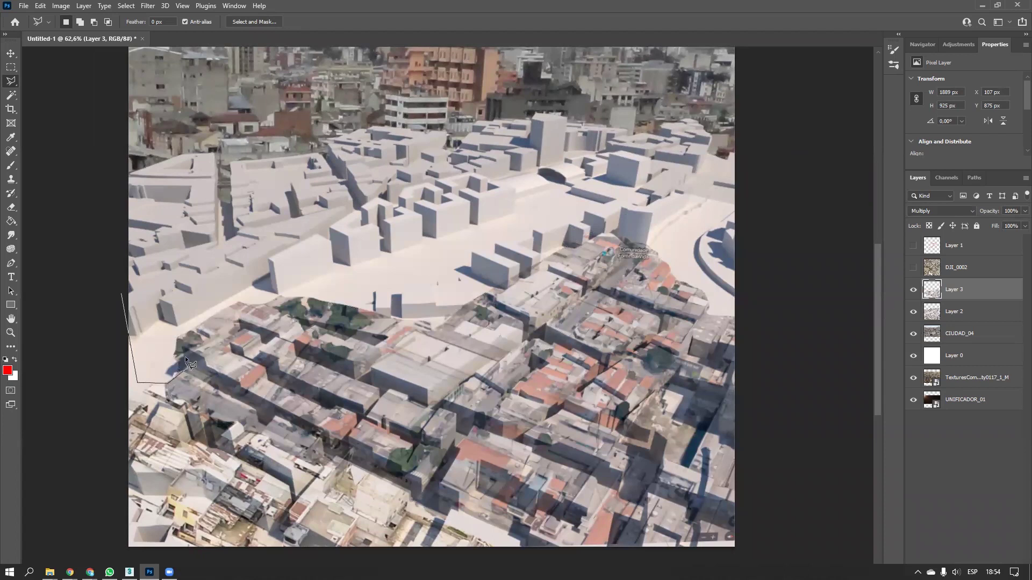
# Trim the leftover rooftop edges along the plaza with a tighter lasso selection, then deselect
pyautogui.moveTo(223, 321)
pyautogui.keyDown('alt'); pyautogui.mouseDown()
pyautogui.moveTo(247, 304)
pyautogui.moveTo(456, 320)
pyautogui.moveTo(597, 239)
pyautogui.moveTo(688, 292)
pyautogui.moveTo(733, 340)
pyautogui.mouseUp(); pyautogui.keyUp('alt')
pyautogui.keyDown('alt'); pyautogui.click(816, 284); pyautogui.keyUp('alt')
pyautogui.keyDown('alt'); pyautogui.click(788, 138); pyautogui.keyUp('alt')
pyautogui.keyDown('alt'); pyautogui.click(583, 125); pyautogui.keyUp('alt')
pyautogui.click(186, 175)
pyautogui.doubleClick(155, 202)
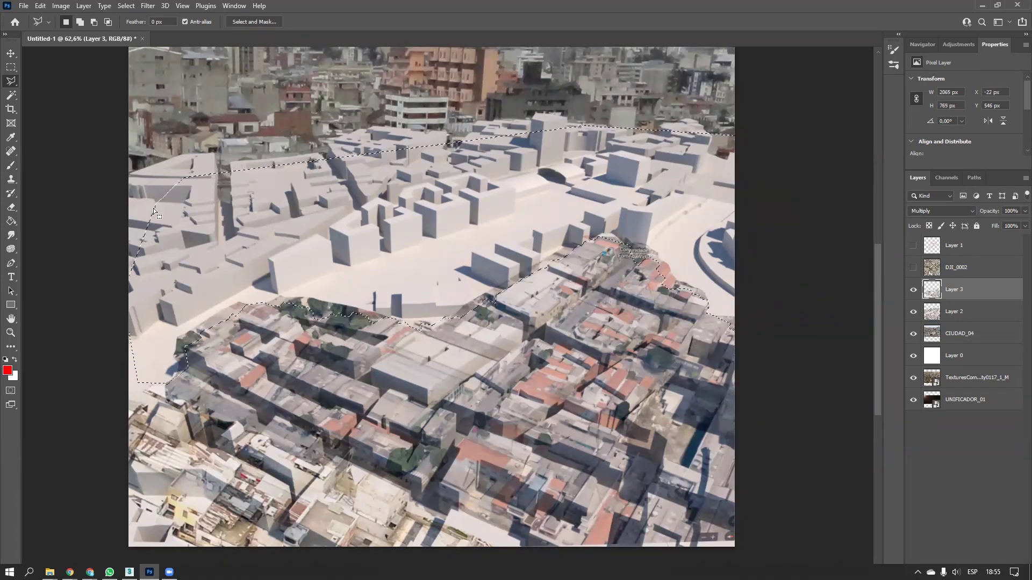
pyautogui.hotkey('ctrl', 'd')
# Erase the rooftop layer's left edge with the Eraser where it meets the foreground building photo
pyautogui.keyDown('alt'); pyautogui.scroll(-3, 398, 283); pyautogui.keyUp('alt')
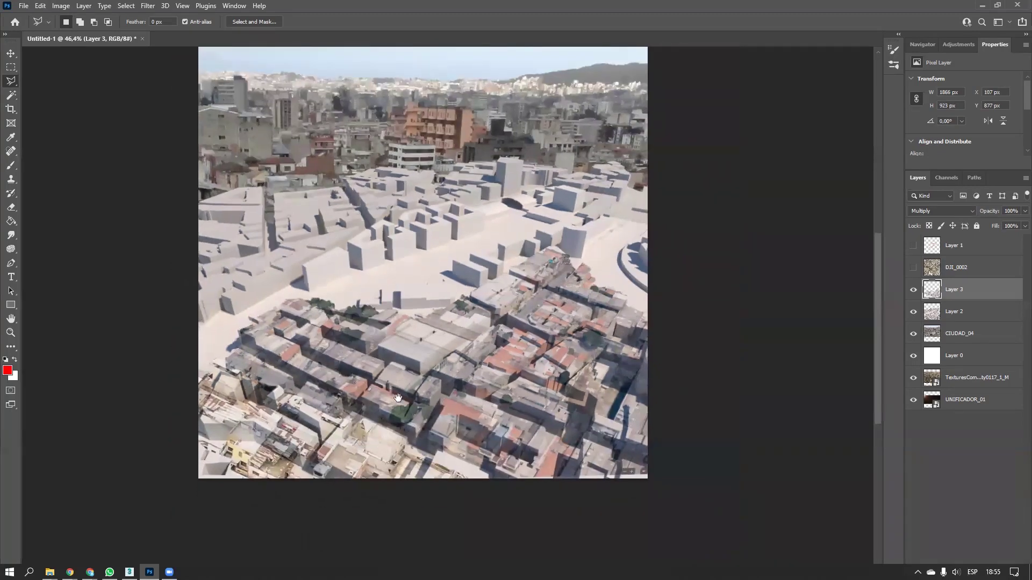
pyautogui.moveTo(382, 408); pyautogui.dragTo(420, 389)
pyautogui.press('e')
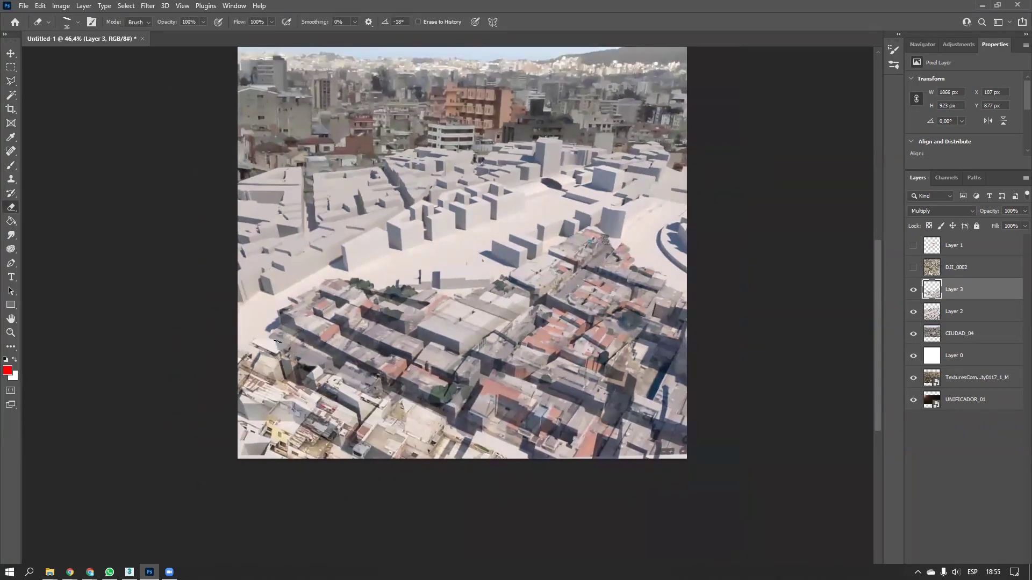
pyautogui.moveTo(280, 338); pyautogui.dragTo(287, 352)
pyautogui.keyDown('alt'); pyautogui.moveTo(305, 376); pyautogui.dragTo(319, 376, button='right'); pyautogui.keyUp('alt')
pyautogui.moveTo(347, 383)
pyautogui.mouseDown()
pyautogui.moveTo(366, 386)
pyautogui.moveTo(365, 377)
pyautogui.moveTo(343, 383)
pyautogui.moveTo(282, 339)
pyautogui.mouseUp()
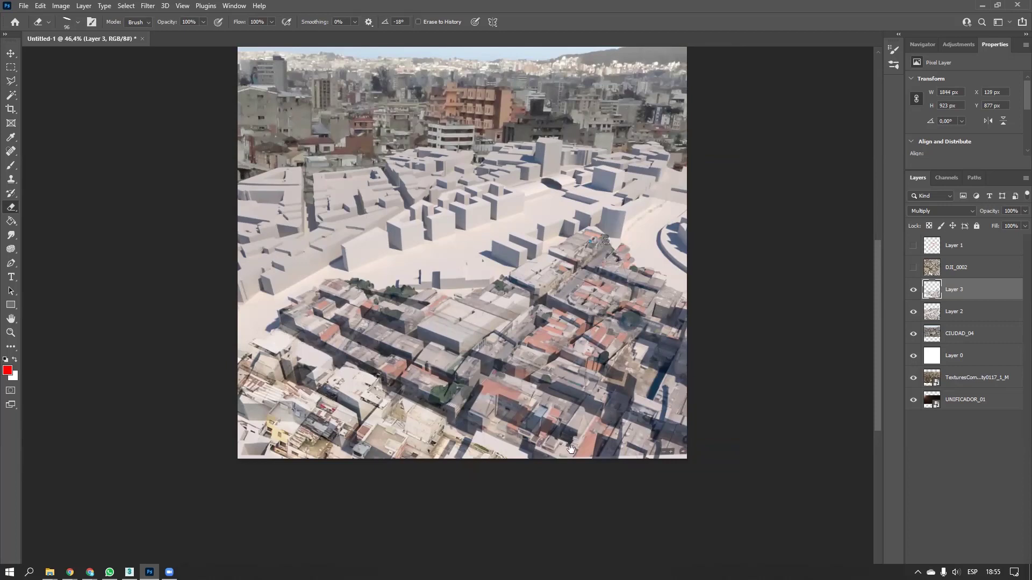
# Brighten the rooftop layer with Levels, setting the midtones to 1.13 and the white input level to 240
pyautogui.moveTo(570, 448); pyautogui.dragTo(460, 427)
pyautogui.keyDown('ctrl'); pyautogui.moveTo(547, 403); pyautogui.dragTo(502, 431); pyautogui.keyUp('ctrl')
pyautogui.moveTo(504, 376); pyautogui.dragTo(506, 439)
pyautogui.keyDown('ctrl'); pyautogui.moveTo(468, 388); pyautogui.dragTo(442, 396); pyautogui.keyUp('ctrl')
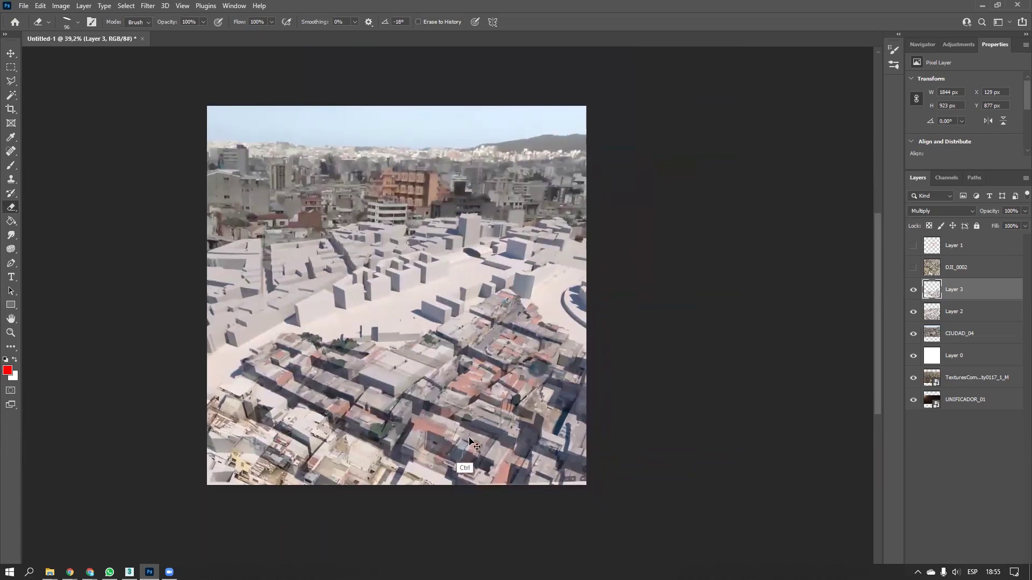
pyautogui.hotkey('ctrl', 'l')
pyautogui.moveTo(916, 301); pyautogui.dragTo(842, 307)
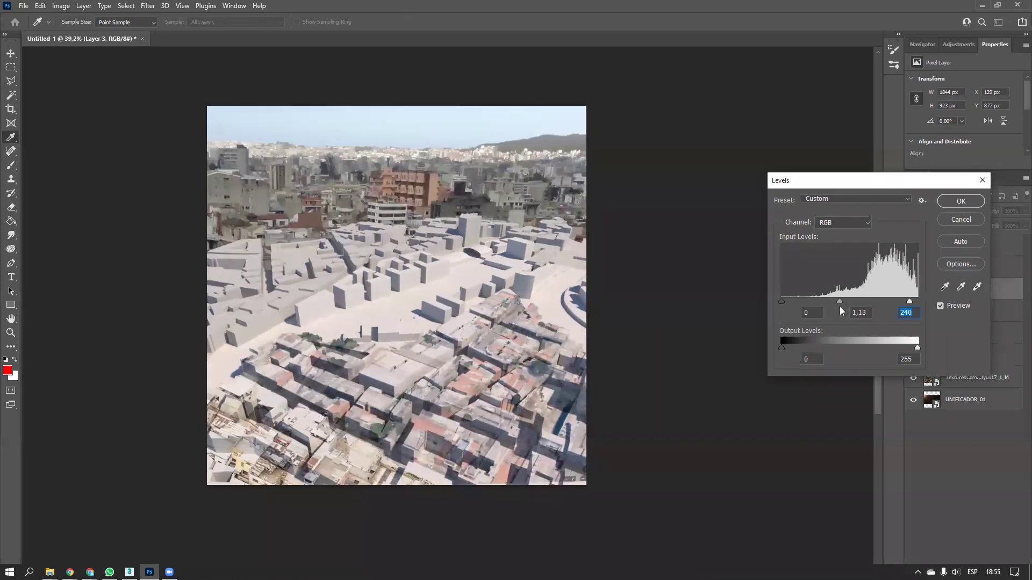
pyautogui.click(952, 202)
pyautogui.press('e')
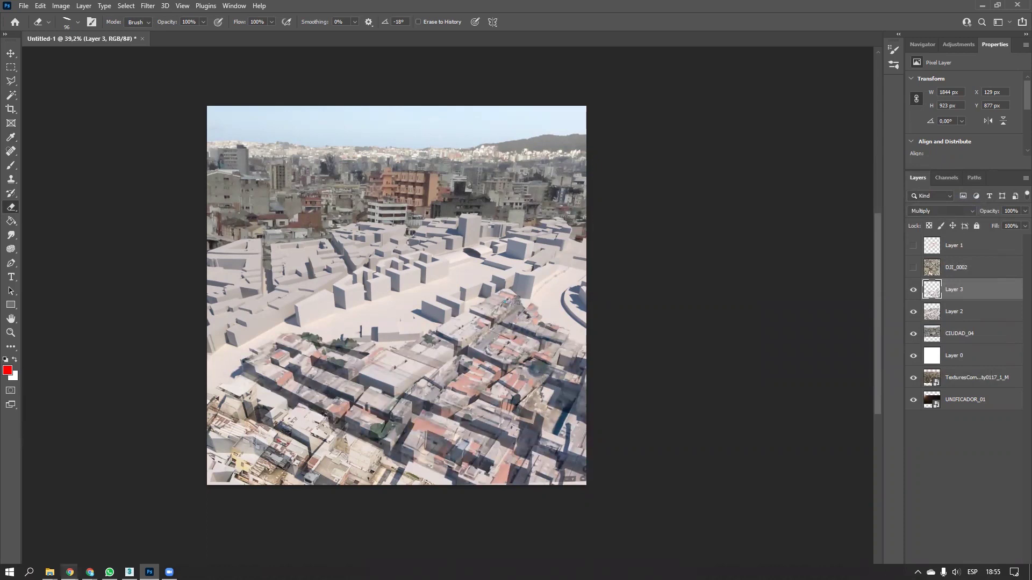
# Switch to Chrome and open the first crowd photo in the People gallery of the aerial photography site
pyautogui.moveTo(69, 572)
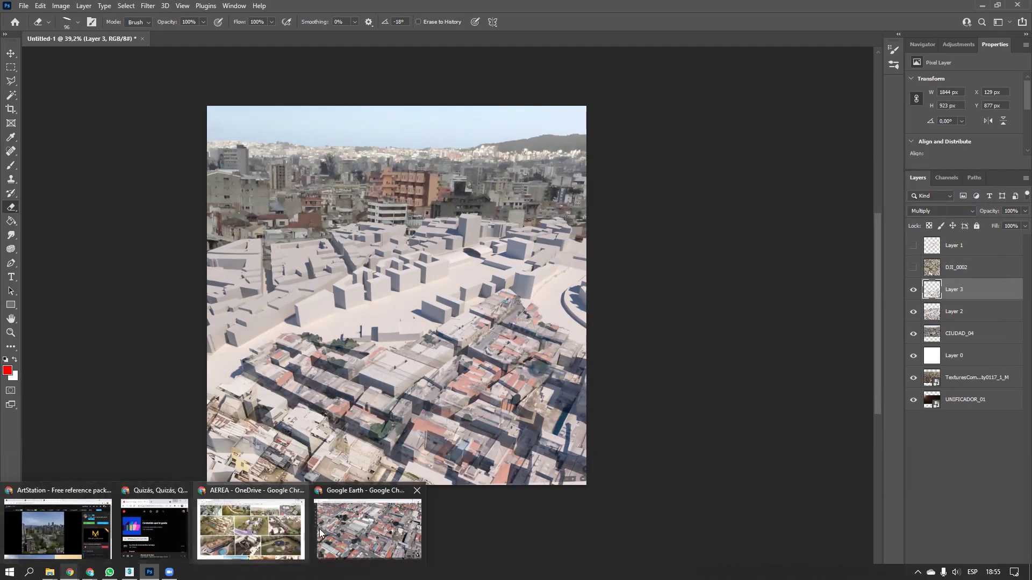
pyautogui.click(261, 520)
pyautogui.click(177, 4)
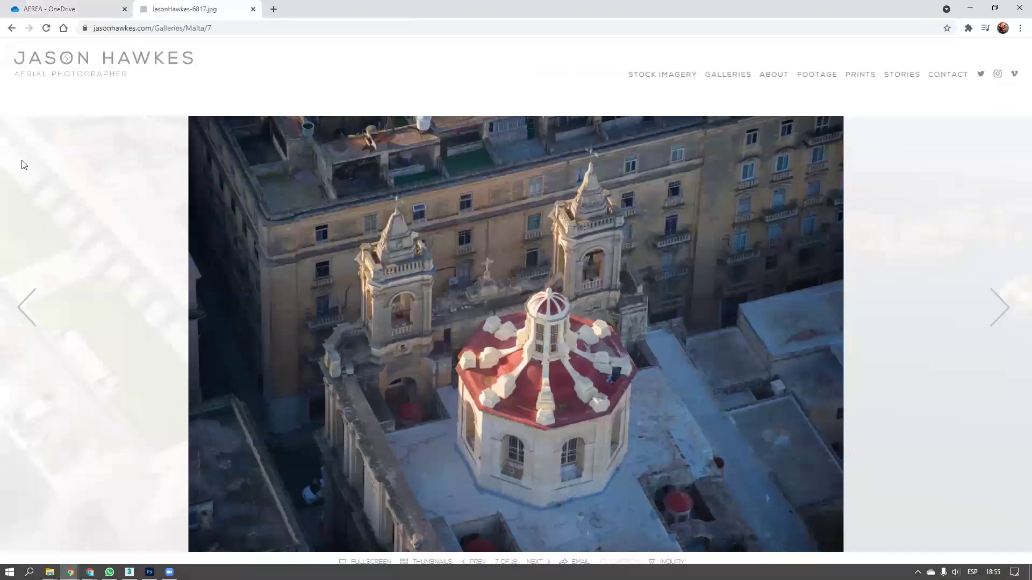
pyautogui.click(11, 30)
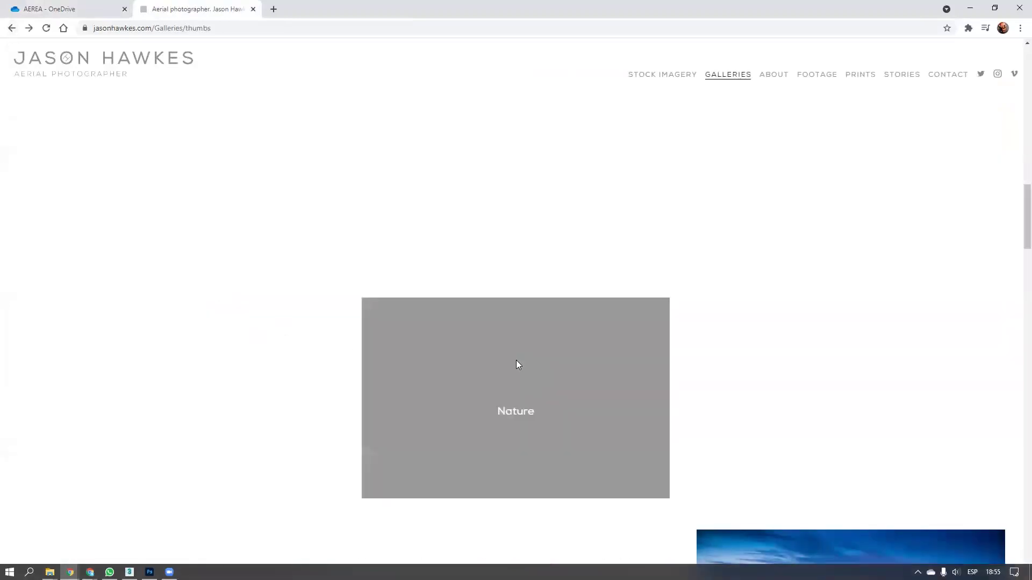
pyautogui.click(455, 200)
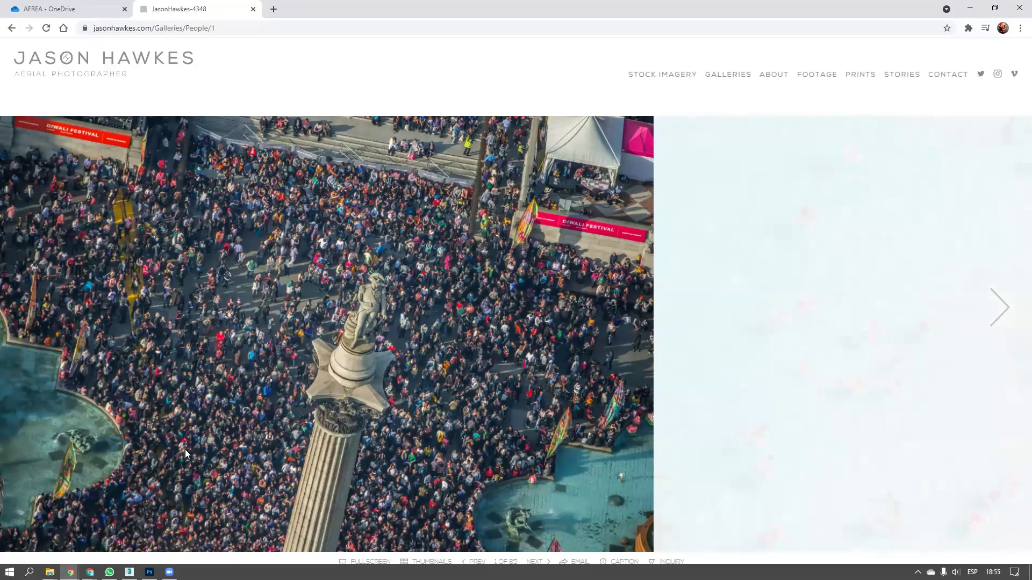
# Capture a tall area of the crowd photo and paste it as a new layer in the Photoshop composition
pyautogui.press('Print')
pyautogui.moveTo(118, 209); pyautogui.dragTo(294, 491)
pyautogui.click(254, 502)
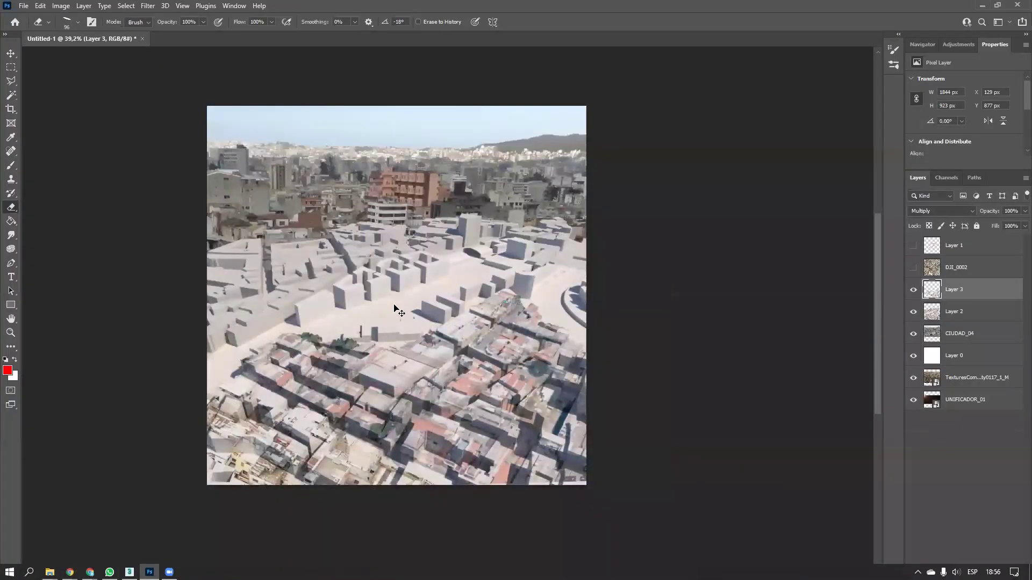
pyautogui.hotkey('ctrl', 'v')
pyautogui.keyDown('alt'); pyautogui.scroll(5, 397, 301); pyautogui.keyUp('alt')
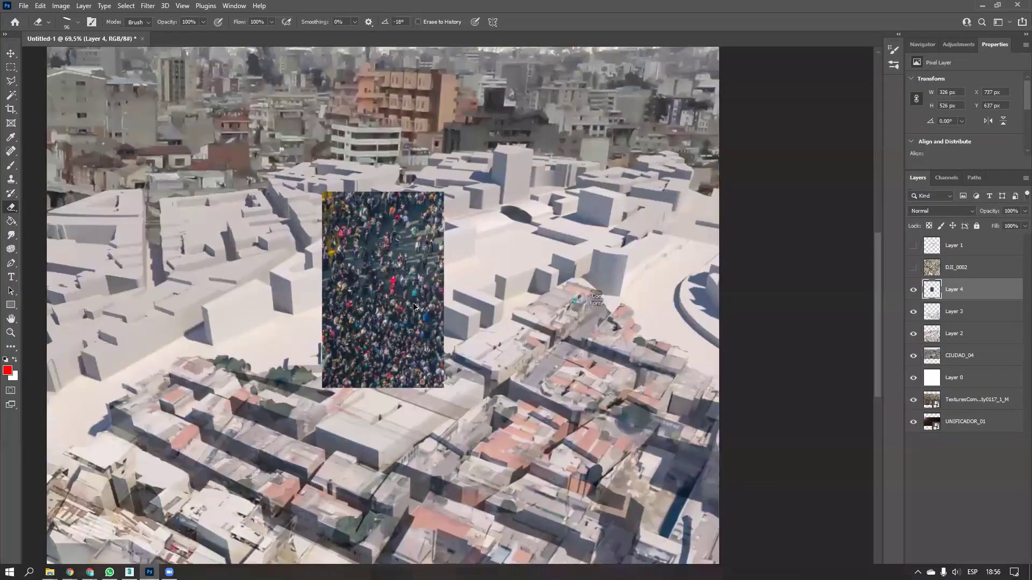
# Scale the crowd capture down to about 214 × 346 px and position it over the open plaza
pyautogui.hotkey('ctrl', 't')
pyautogui.moveTo(465, 136); pyautogui.dragTo(404, 230)
pyautogui.moveTo(372, 313)
pyautogui.mouseDown()
pyautogui.moveTo(411, 265)
pyautogui.moveTo(408, 215)
pyautogui.moveTo(402, 265)
pyautogui.mouseUp()
pyautogui.press('Return')
pyautogui.press('e')
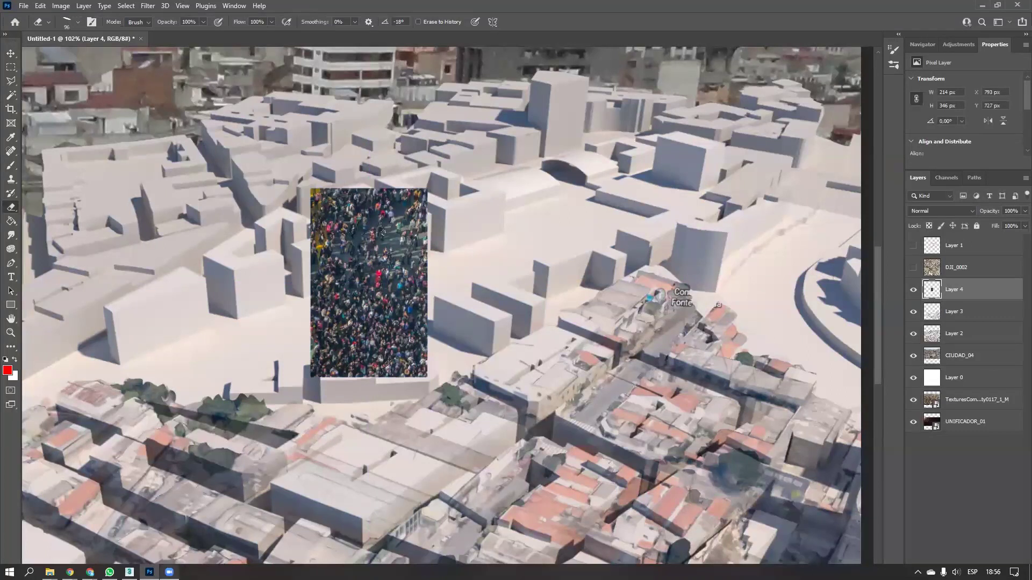
# Place AEREAS (2) from the TEXTURAS folder, scale it to about 30%, and position its figures over the crowd capture
pyautogui.moveTo(49, 571)
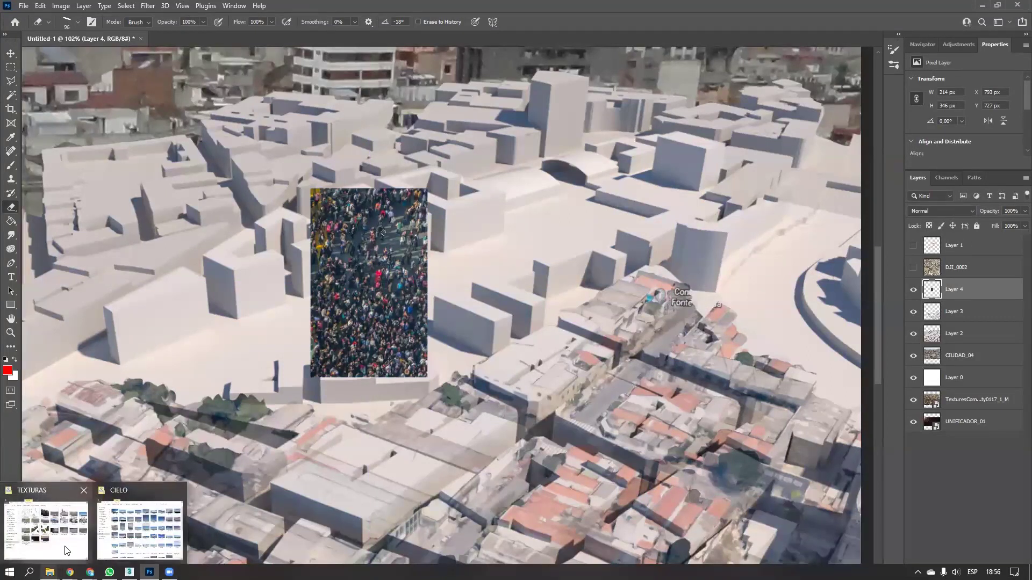
pyautogui.click(45, 529)
pyautogui.moveTo(644, 151); pyautogui.dragTo(384, 290)
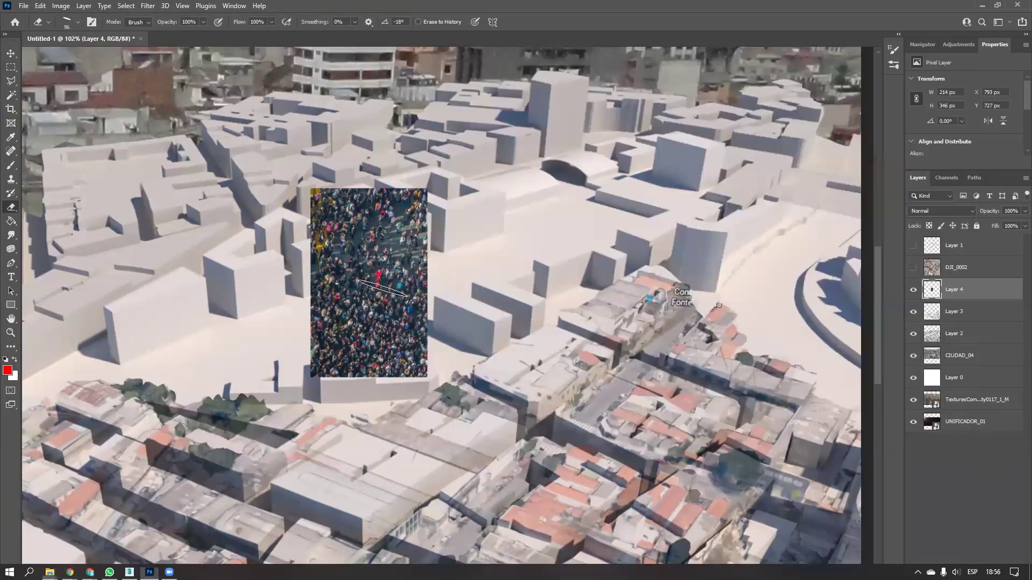
pyautogui.keyDown('alt'); pyautogui.scroll(-4, 444, 296); pyautogui.keyUp('alt')
pyautogui.keyDown('alt'); pyautogui.moveTo(568, 200); pyautogui.dragTo(480, 271); pyautogui.keyUp('alt')
pyautogui.keyDown('alt'); pyautogui.scroll(2, 448, 298); pyautogui.keyUp('alt')
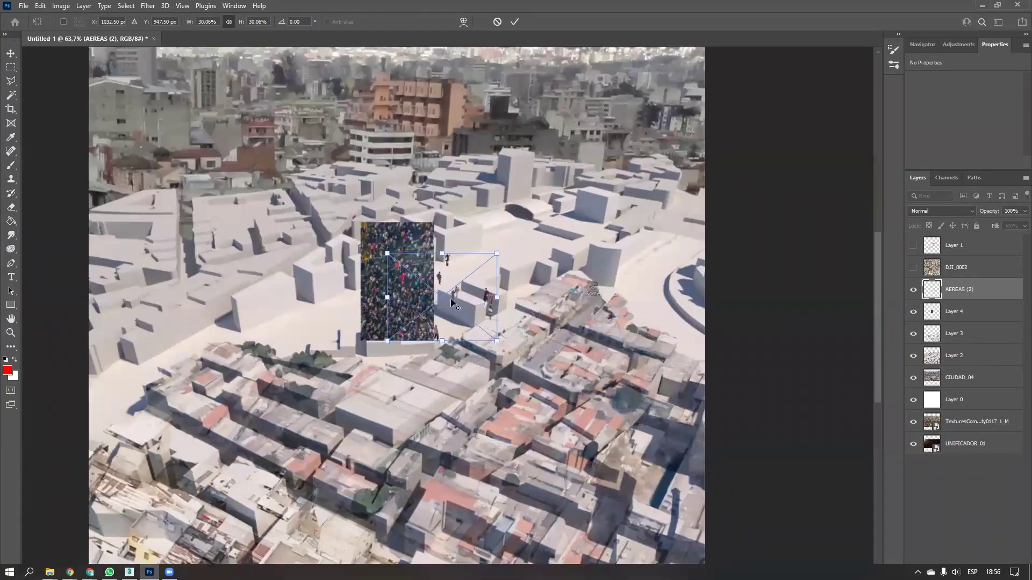
pyautogui.keyDown('alt'); pyautogui.scroll(4, 451, 298); pyautogui.keyUp('alt')
pyautogui.moveTo(592, 348); pyautogui.dragTo(524, 327)
pyautogui.press('Return')
pyautogui.press('e')
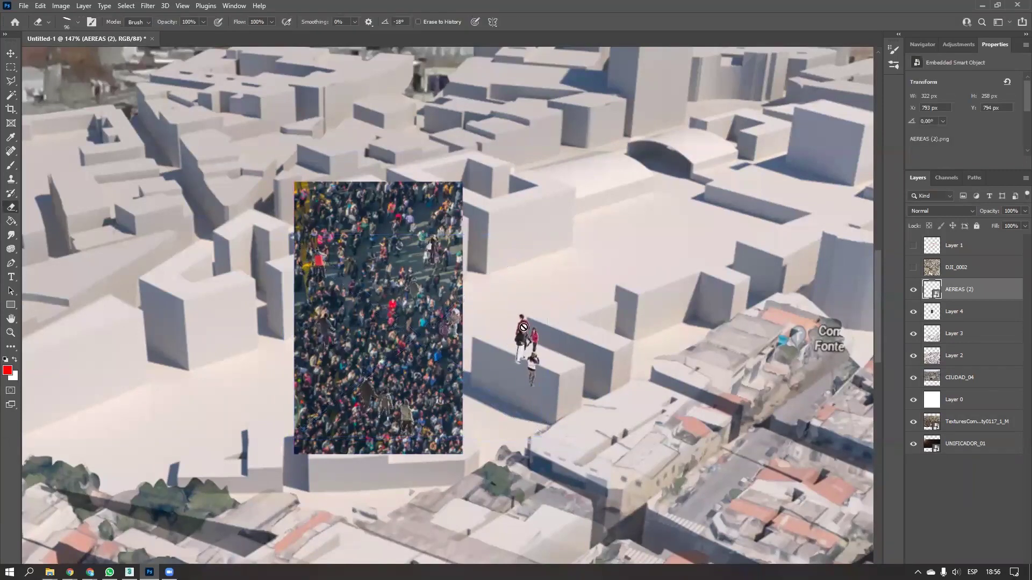
# Rasterize the AEREAS (2) layer, select the group of figures beside the crowd capture, and move it onto the crowd
pyautogui.press('m')
pyautogui.rightClick(937, 297)
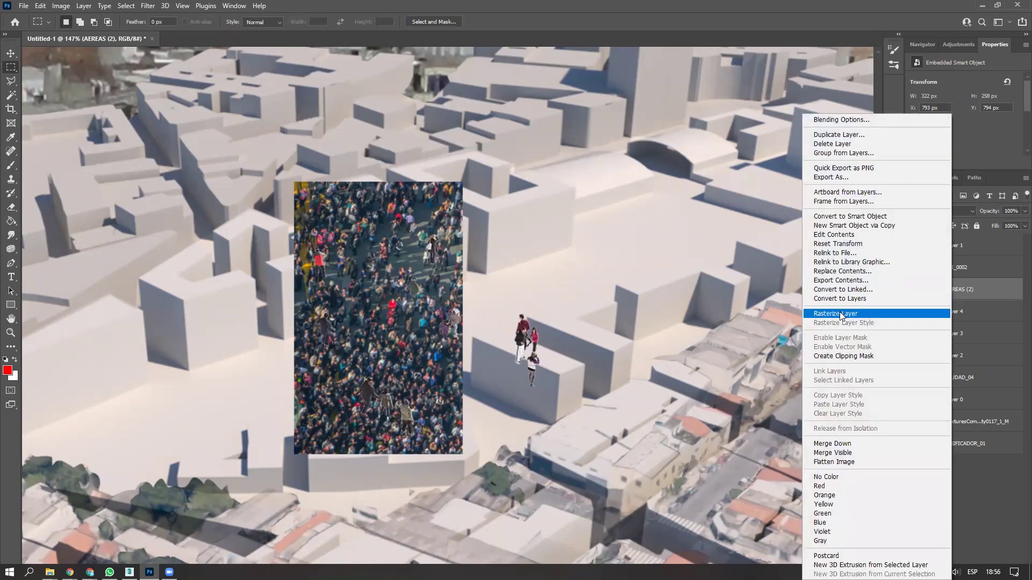
pyautogui.click(841, 315)
pyautogui.moveTo(577, 199); pyautogui.dragTo(487, 421)
pyautogui.press('v')
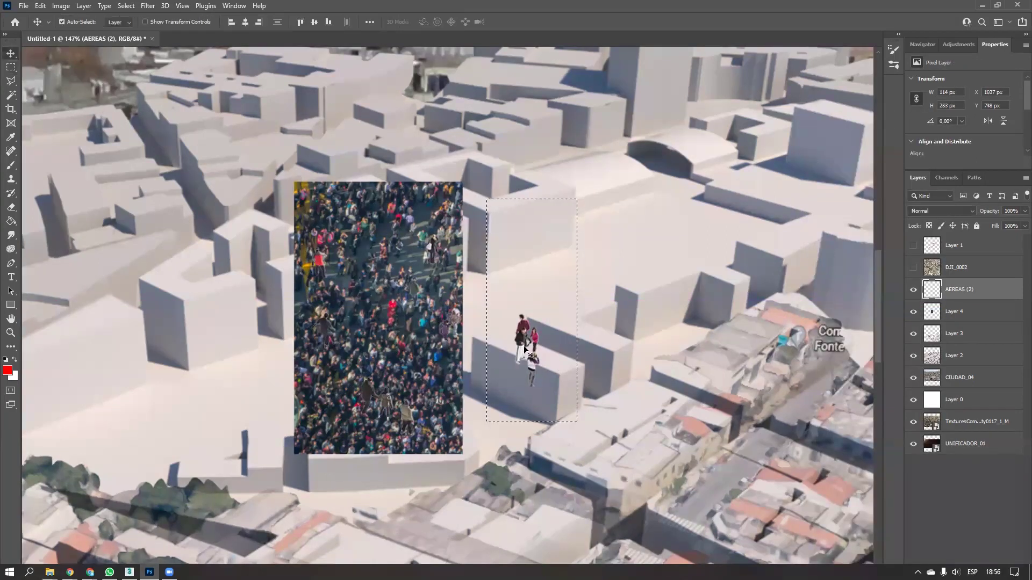
pyautogui.moveTo(407, 278); pyautogui.dragTo(414, 318)
pyautogui.hotkey('ctrl', 'd')
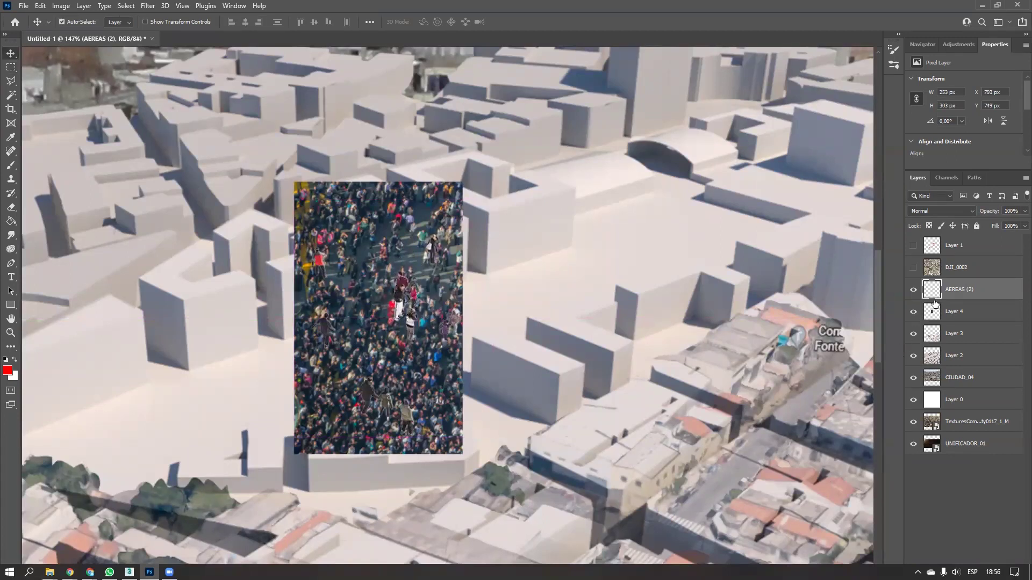
# Load the AEREAS (2) figure outlines as a selection, hide that layer, and delete everything outside the outlines from crowd Layer 4
pyautogui.keyDown('ctrl'); pyautogui.click(931, 298); pyautogui.keyUp('ctrl')
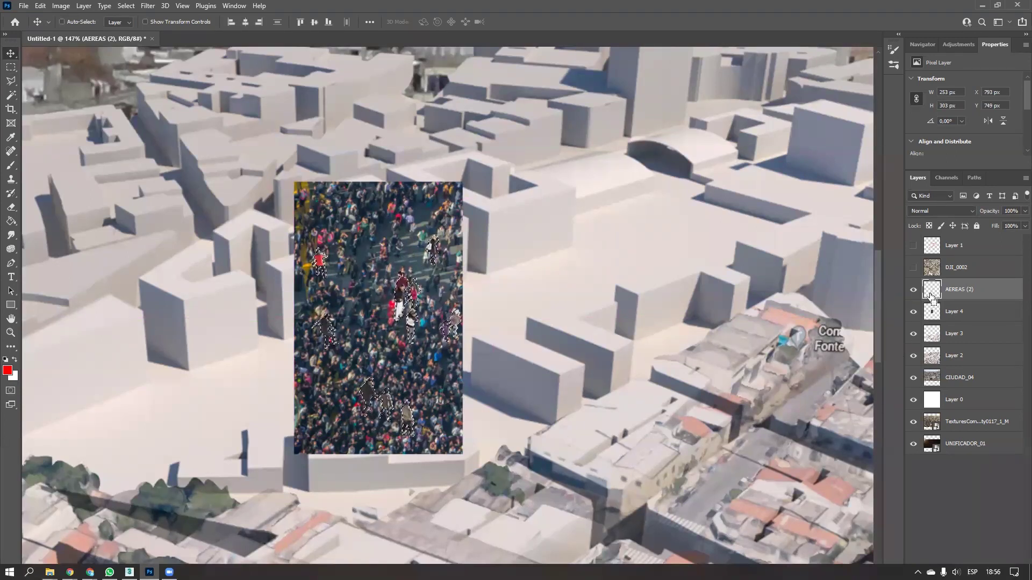
pyautogui.click(914, 289)
pyautogui.click(962, 317)
pyautogui.hotkey('ctrl', 'shift', 'i')
pyautogui.press('Delete')
pyautogui.hotkey('ctrl', 'd')
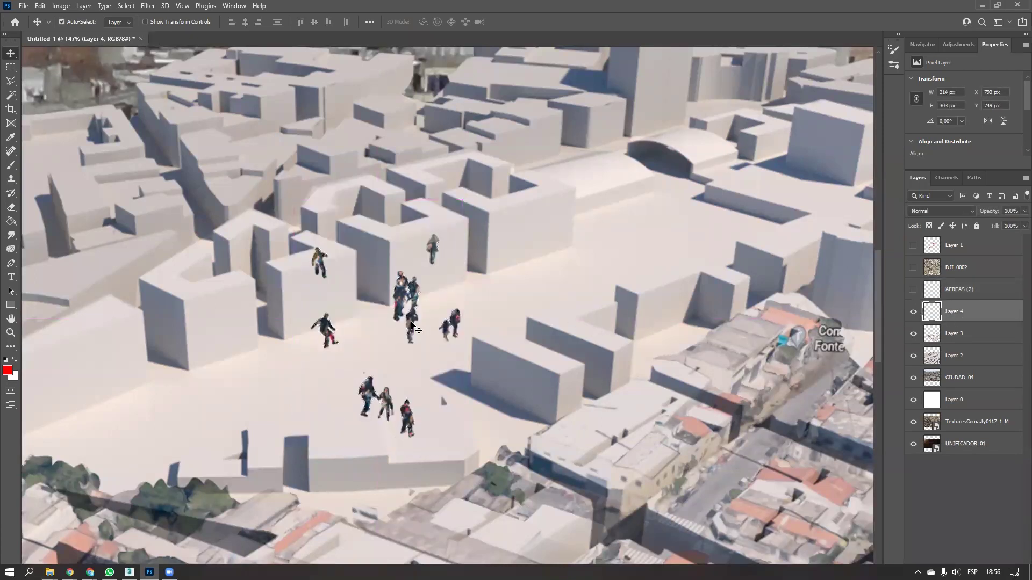
pyautogui.keyDown('alt'); pyautogui.scroll(5, 378, 424); pyautogui.keyUp('alt')
pyautogui.keyDown('alt'); pyautogui.scroll(2, 407, 401); pyautogui.keyUp('alt')
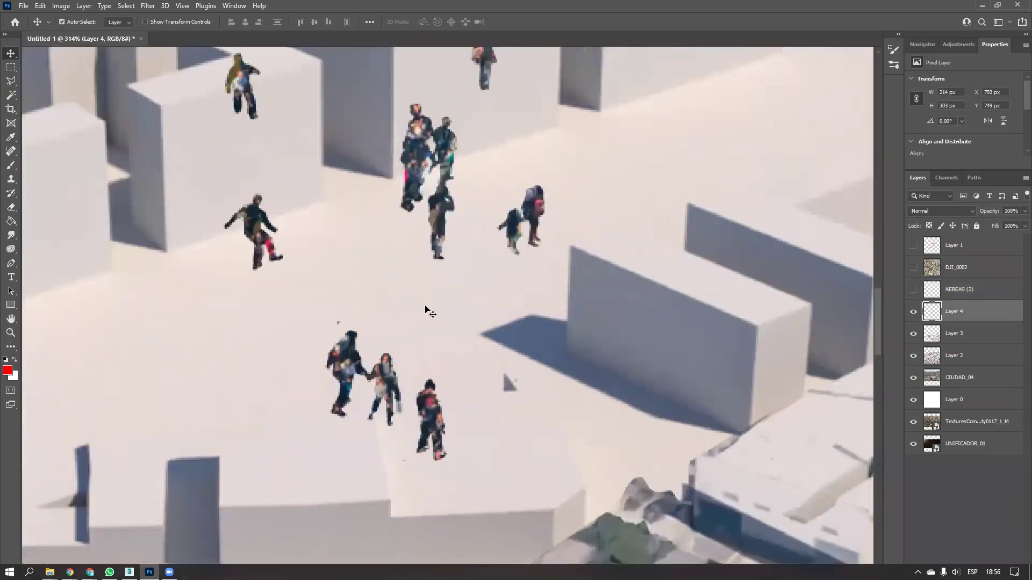
pyautogui.keyDown('alt'); pyautogui.scroll(-3, 444, 274); pyautogui.keyUp('alt')
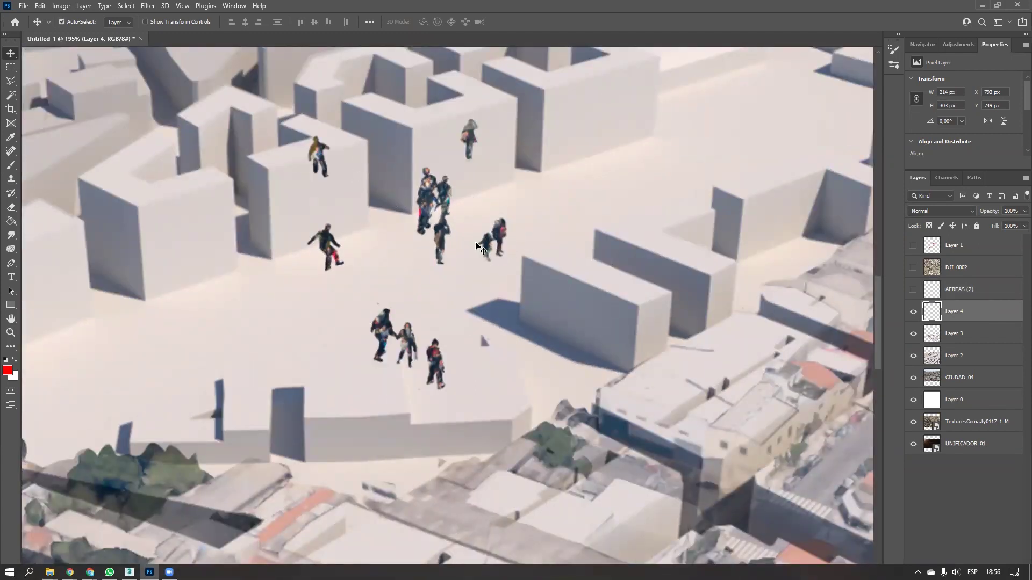
pyautogui.keyDown('alt'); pyautogui.scroll(-2, 453, 294); pyautogui.keyUp('alt')
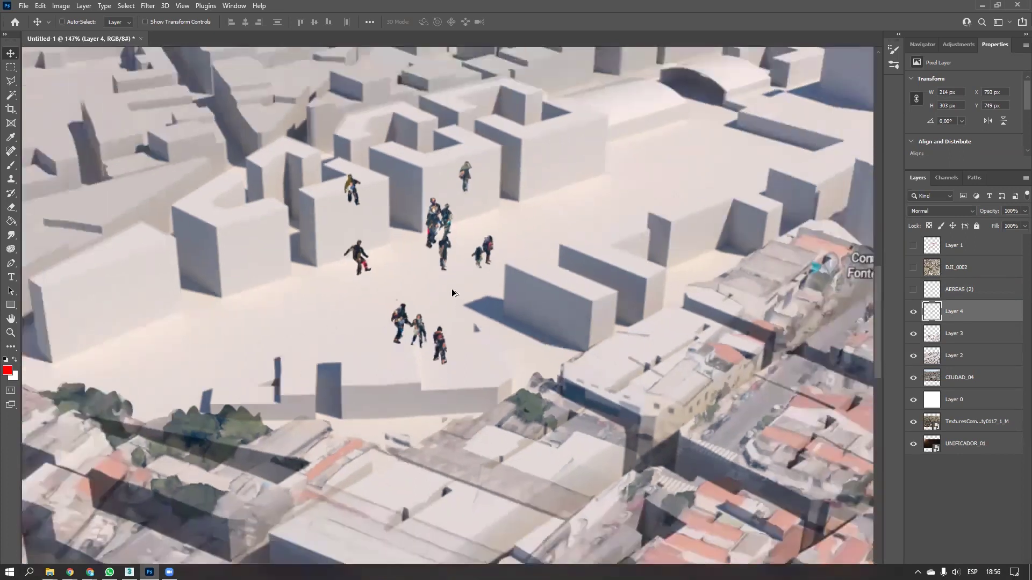
# Duplicate the lower trio of figures and the yellow-jacketed figure within the open plaza
pyautogui.press('m')
pyautogui.moveTo(461, 376); pyautogui.dragTo(360, 277)
pyautogui.press('m')
pyautogui.moveTo(334, 172); pyautogui.dragTo(396, 241)
pyautogui.press('v')
pyautogui.keyDown('alt'); pyautogui.moveTo(361, 200); pyautogui.dragTo(467, 267); pyautogui.keyUp('alt')
# Move the lone upper figure and the original yellow-jacketed figure down among the plaza group, and clear the selection
pyautogui.press('m')
pyautogui.moveTo(491, 144); pyautogui.dragTo(406, 286)
pyautogui.press('v')
pyautogui.press('m')
pyautogui.moveTo(324, 173); pyautogui.dragTo(392, 228)
pyautogui.press('v')
pyautogui.moveTo(349, 199); pyautogui.dragTo(442, 336)
pyautogui.keyDown('ctrl'); pyautogui.click(483, 319); pyautogui.keyUp('ctrl')
pyautogui.hotkey('ctrl', 'd')
pyautogui.keyDown('alt'); pyautogui.scroll(-5, 453, 295); pyautogui.keyUp('alt')
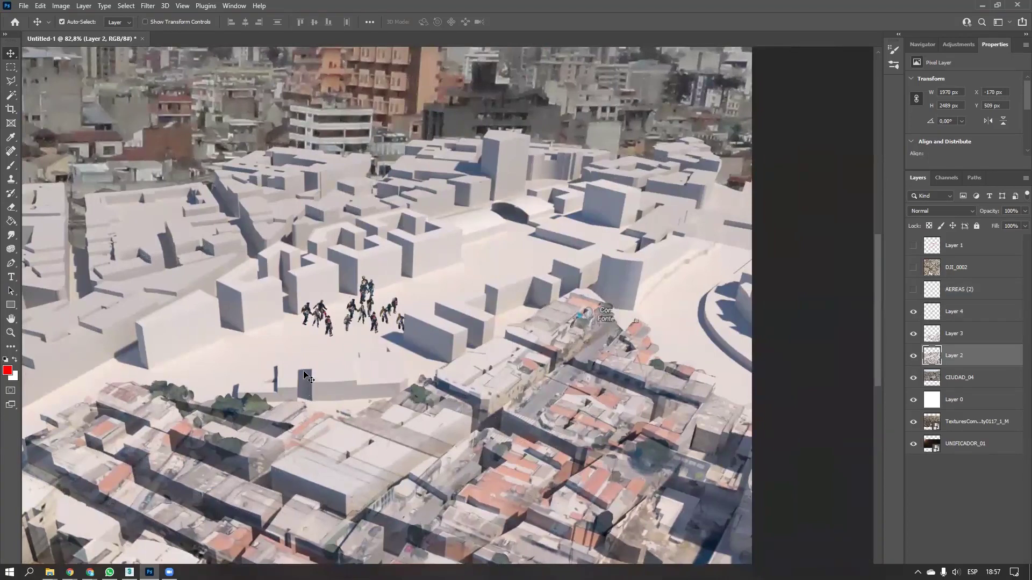
pyautogui.keyDown('alt'); pyautogui.scroll(6, 376, 328); pyautogui.keyUp('alt')
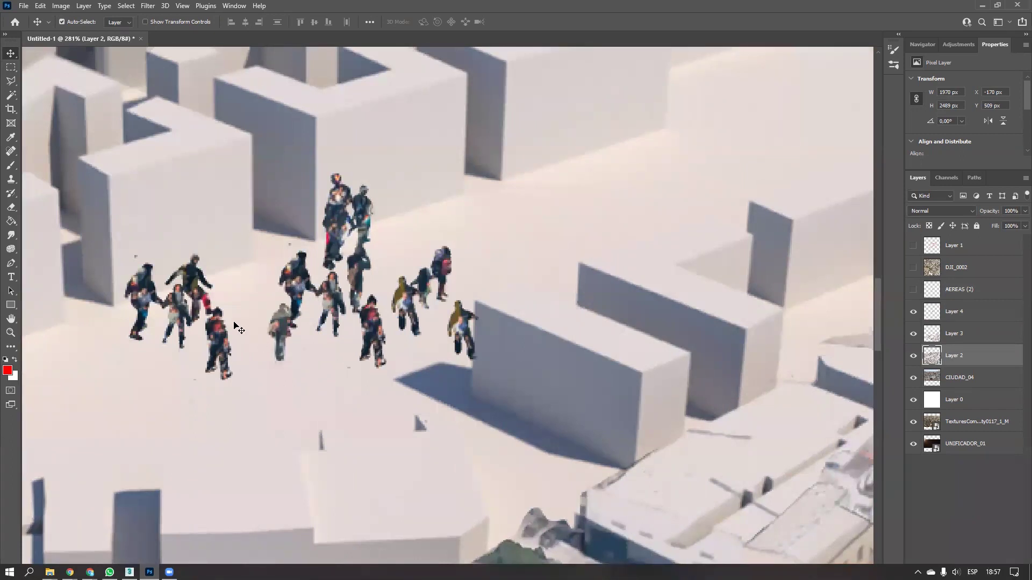
pyautogui.keyDown('alt'); pyautogui.scroll(-4, 236, 325); pyautogui.keyUp('alt')
pyautogui.keyDown('alt'); pyautogui.scroll(-4, 355, 313); pyautogui.keyUp('alt')
pyautogui.moveTo(318, 311); pyautogui.dragTo(402, 291)
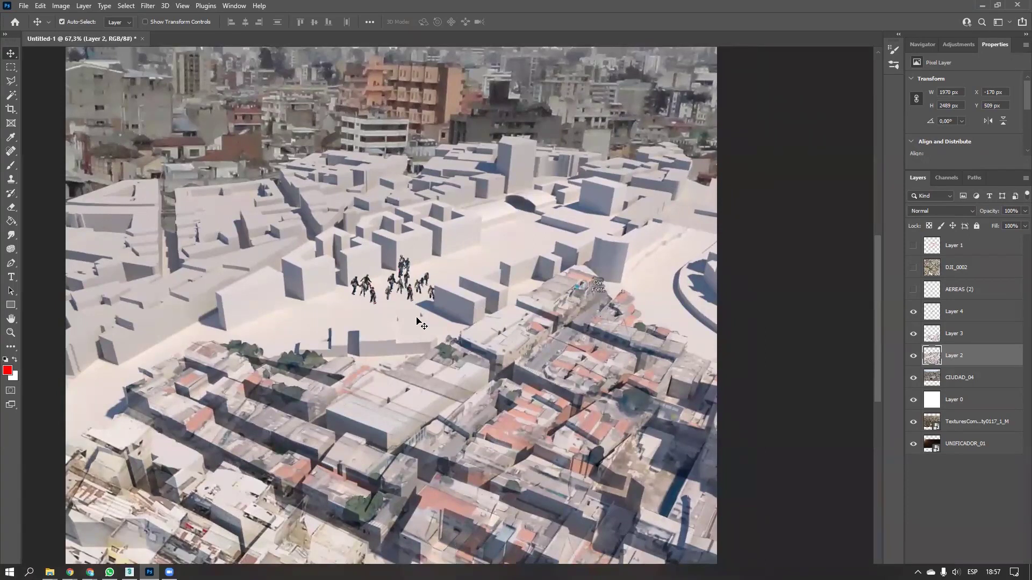
# Hide the crowd figures on Layer 4 and delete that layer
pyautogui.click(948, 314)
pyautogui.click(913, 311)
pyautogui.moveTo(954, 315); pyautogui.dragTo(1016, 560)
pyautogui.moveTo(1013, 532); pyautogui.dragTo(1013, 529)
pyautogui.press('super')
pyautogui.press('super')
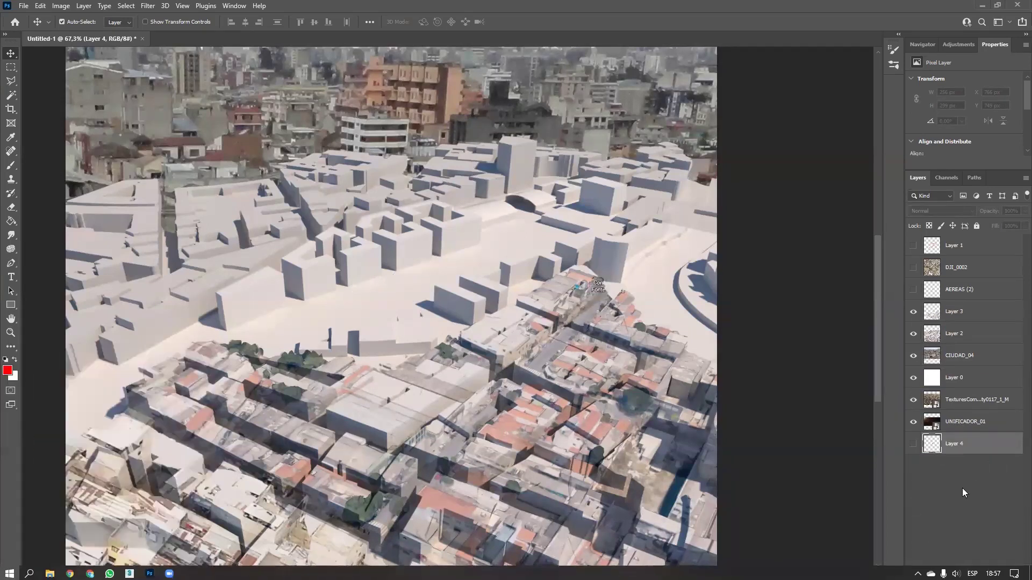
pyautogui.moveTo(962, 450); pyautogui.dragTo(1013, 572)
# Examine how the rooftop images blend together, up close and across the whole composition
pyautogui.moveTo(593, 342); pyautogui.dragTo(550, 269)
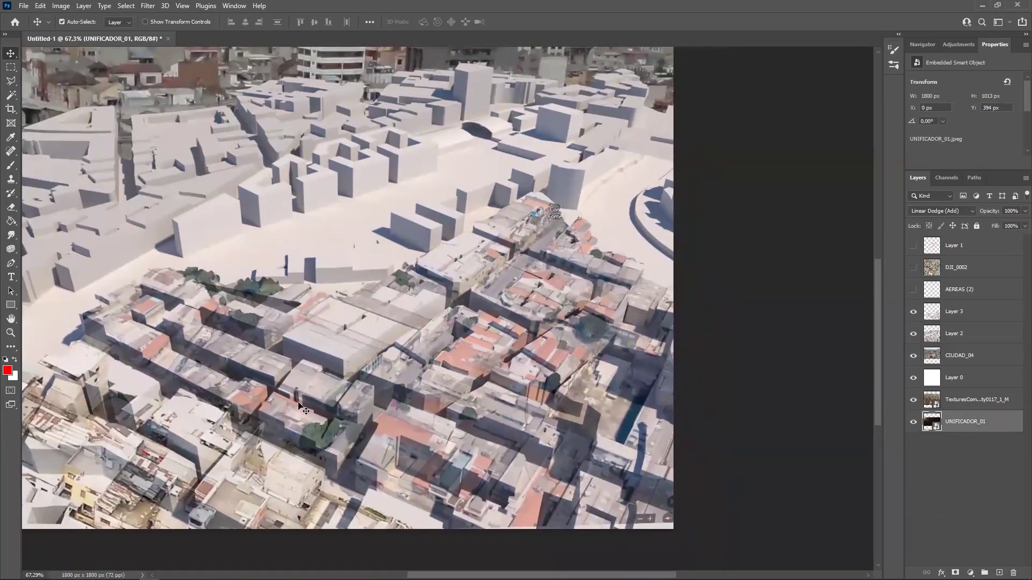
pyautogui.keyDown('alt'); pyautogui.scroll(-5, 283, 396); pyautogui.keyUp('alt')
pyautogui.keyDown('alt'); pyautogui.scroll(8, 347, 449); pyautogui.keyUp('alt')
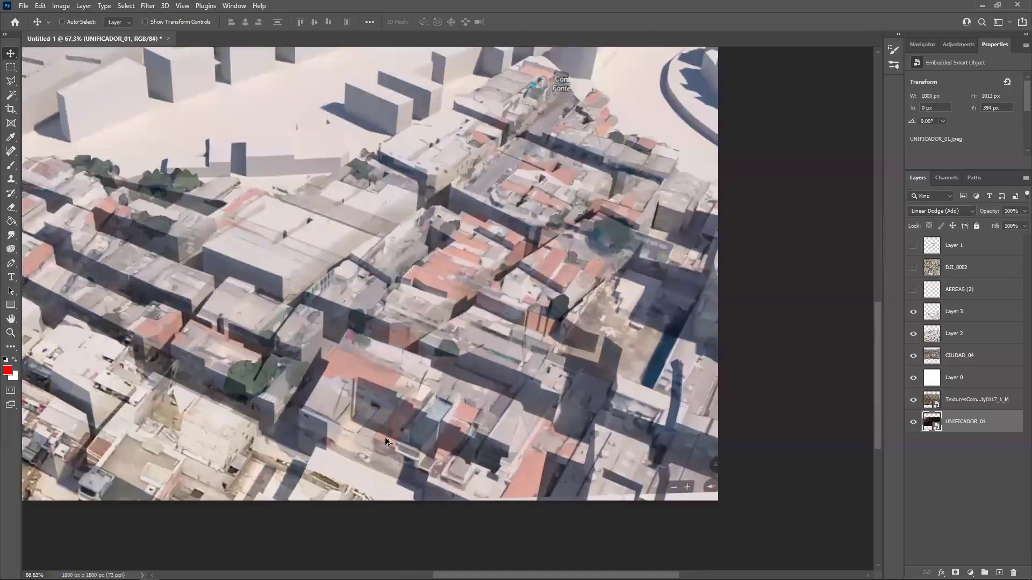
pyautogui.keyDown('alt'); pyautogui.scroll(3, 385, 438); pyautogui.keyUp('alt')
pyautogui.keyDown('alt'); pyautogui.scroll(2, 408, 432); pyautogui.keyUp('alt')
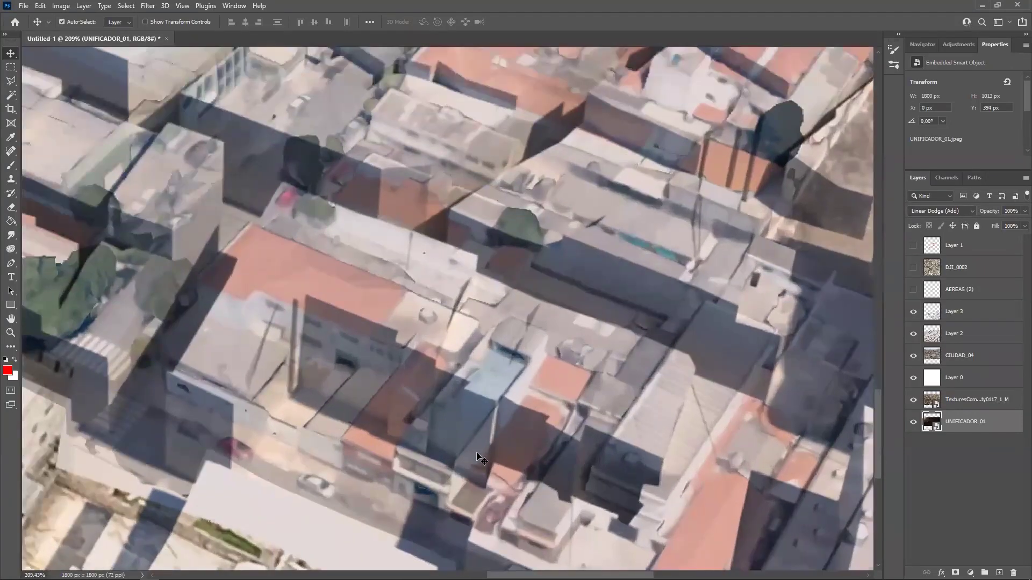
pyautogui.keyDown('alt'); pyautogui.scroll(-6, 618, 439); pyautogui.keyUp('alt')
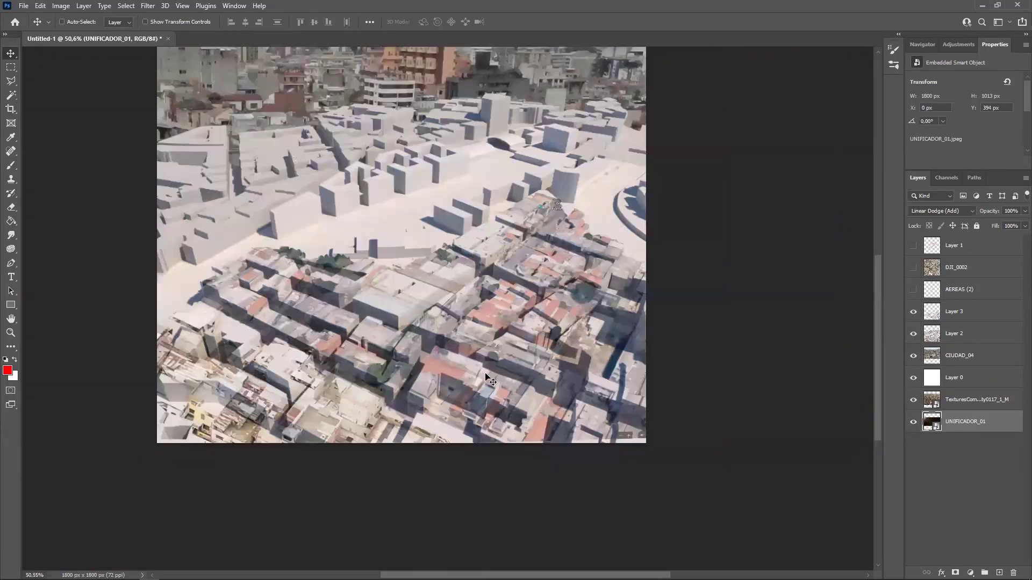
pyautogui.keyDown('alt'); pyautogui.scroll(-2, 493, 422); pyautogui.keyUp('alt')
pyautogui.keyDown('alt'); pyautogui.scroll(1, 483, 360); pyautogui.keyUp('alt')
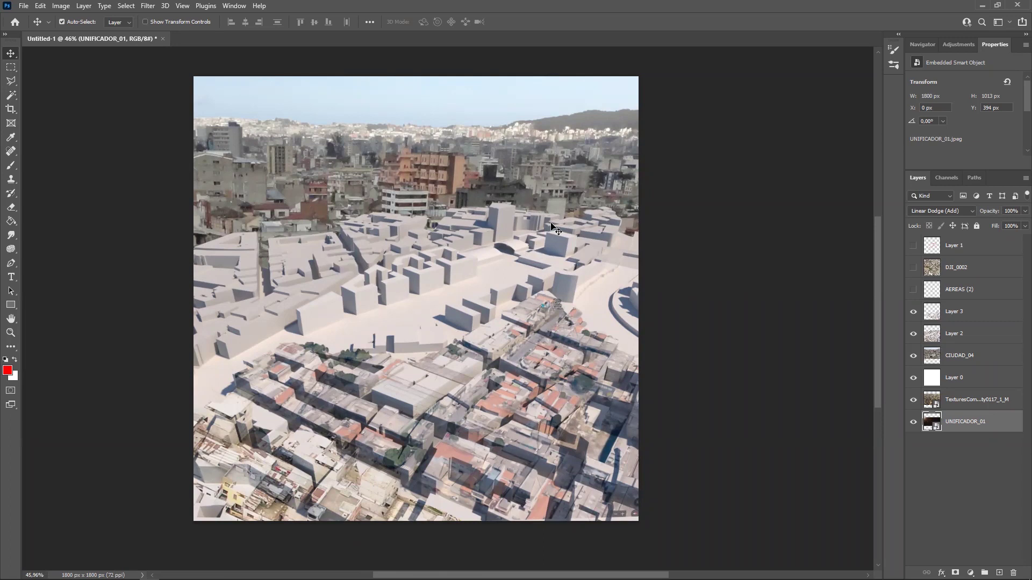
pyautogui.press('l')
pyautogui.moveTo(166, 203)
pyautogui.keyDown('alt'); pyautogui.mouseDown()
pyautogui.moveTo(215, 355)
pyautogui.moveTo(462, 233)
pyautogui.moveTo(525, 235)
pyautogui.mouseUp(); pyautogui.keyUp('alt')
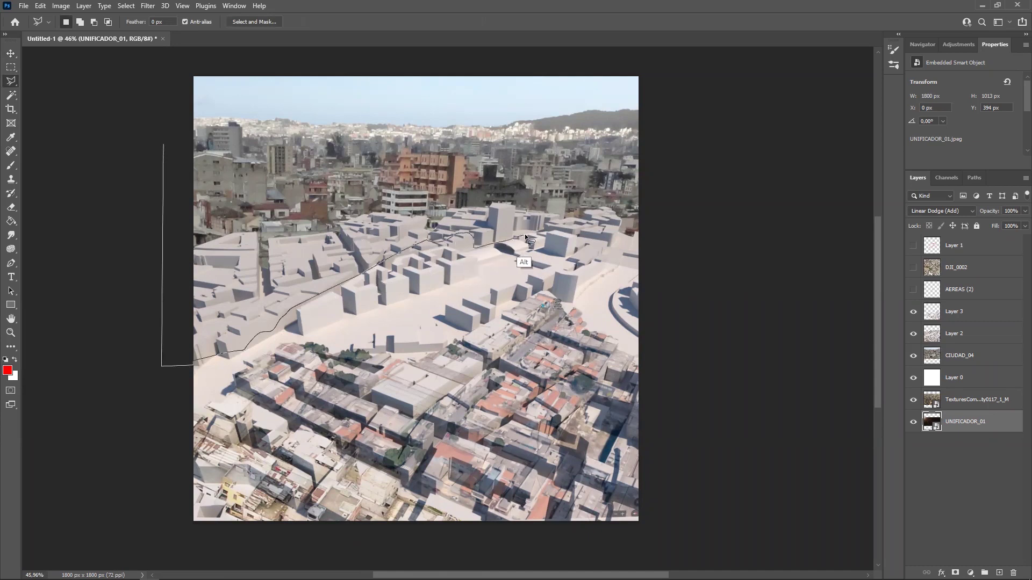
pyautogui.press('Escape')
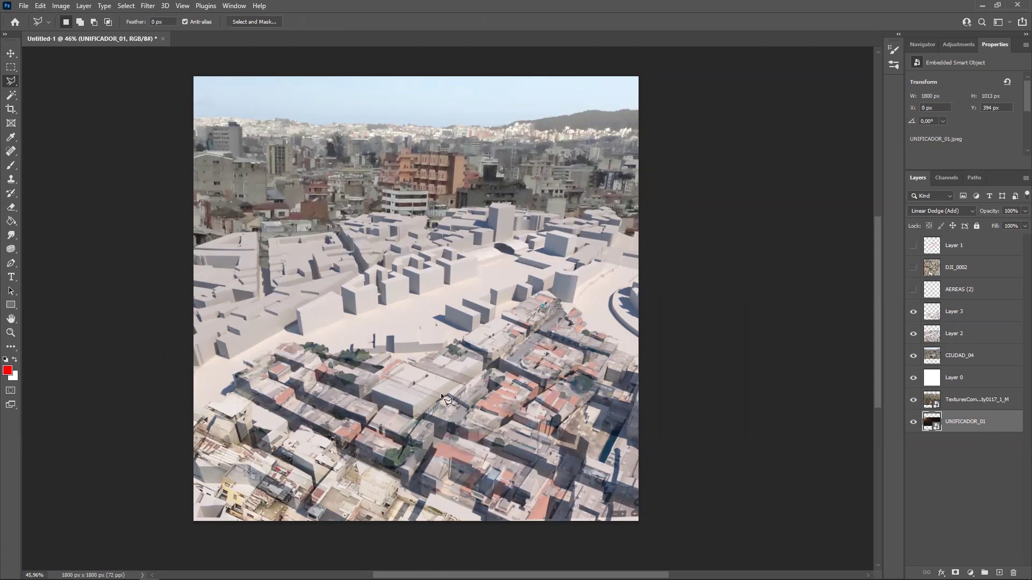
# Merge CIUDAD_04, Layer 2 and Layer 3 into a single layer
pyautogui.moveTo(440, 427)
pyautogui.mouseDown()
pyautogui.moveTo(424, 404)
pyautogui.moveTo(430, 431)
pyautogui.mouseUp()
pyautogui.keyDown('ctrl'); pyautogui.keyDown('alt'); pyautogui.moveTo(274, 250); pyautogui.dragTo(332, 236); pyautogui.keyUp('alt'); pyautogui.keyUp('ctrl')
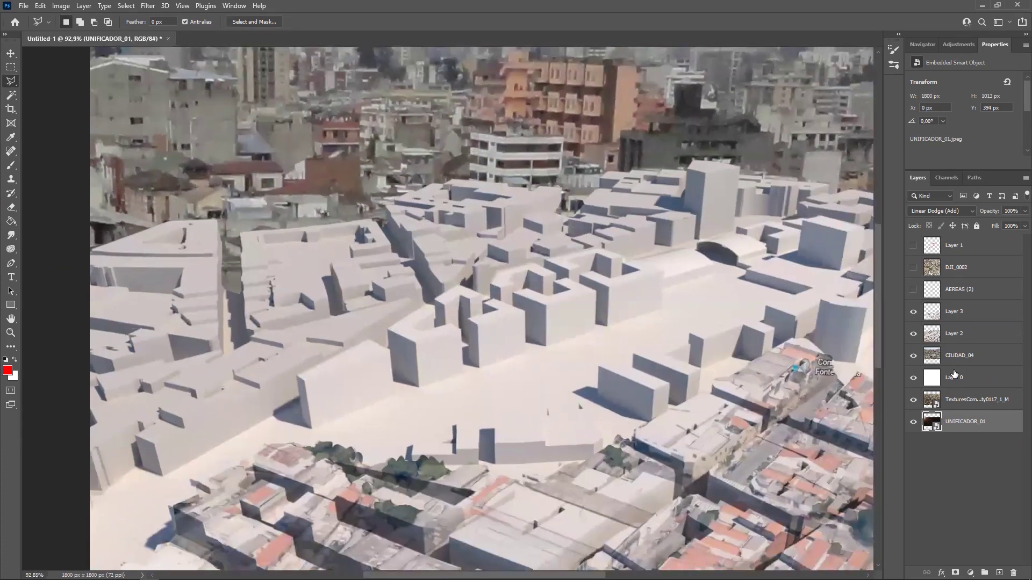
pyautogui.click(953, 357)
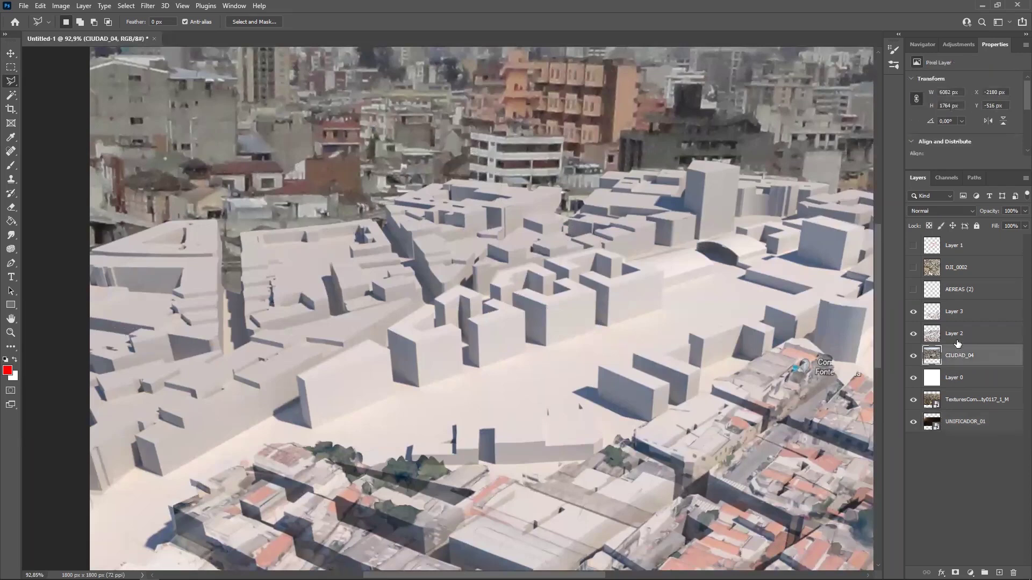
pyautogui.click(958, 335)
pyautogui.click(953, 355)
pyautogui.keyDown('ctrl'); pyautogui.click(953, 335); pyautogui.keyUp('ctrl')
pyautogui.keyDown('ctrl'); pyautogui.click(954, 314); pyautogui.keyUp('ctrl')
pyautogui.hotkey('ctrl', 'e')
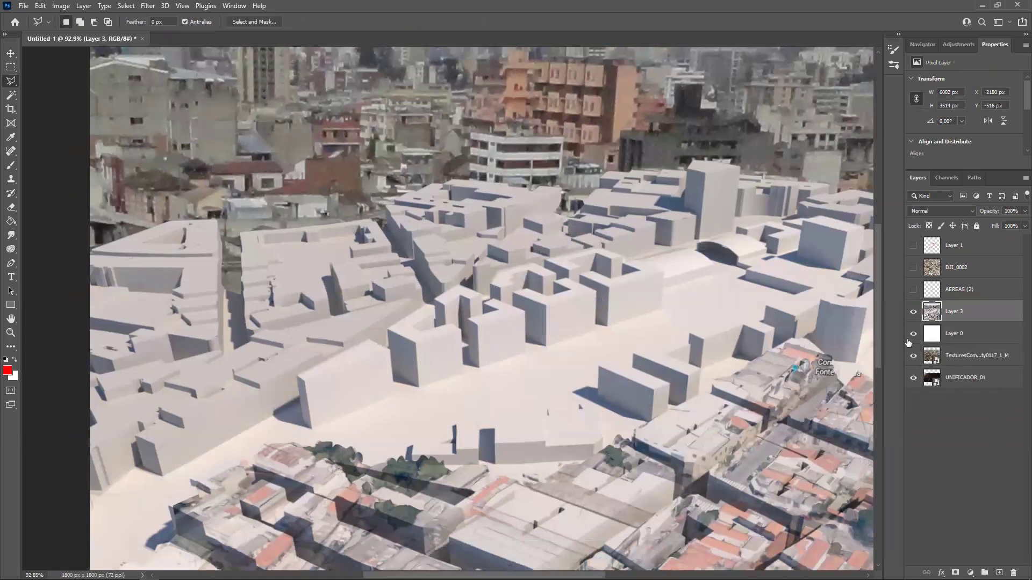
# Delete the white Layer 0
pyautogui.click(949, 337)
pyautogui.moveTo(960, 337); pyautogui.dragTo(1012, 572)
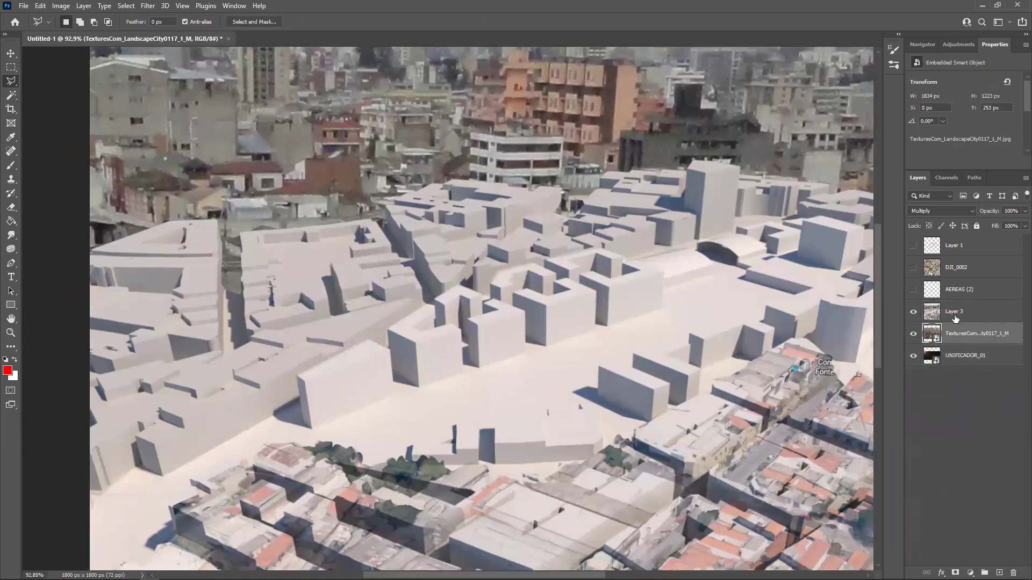
pyautogui.keyDown('ctrl'); pyautogui.click(956, 355); pyautogui.keyUp('ctrl')
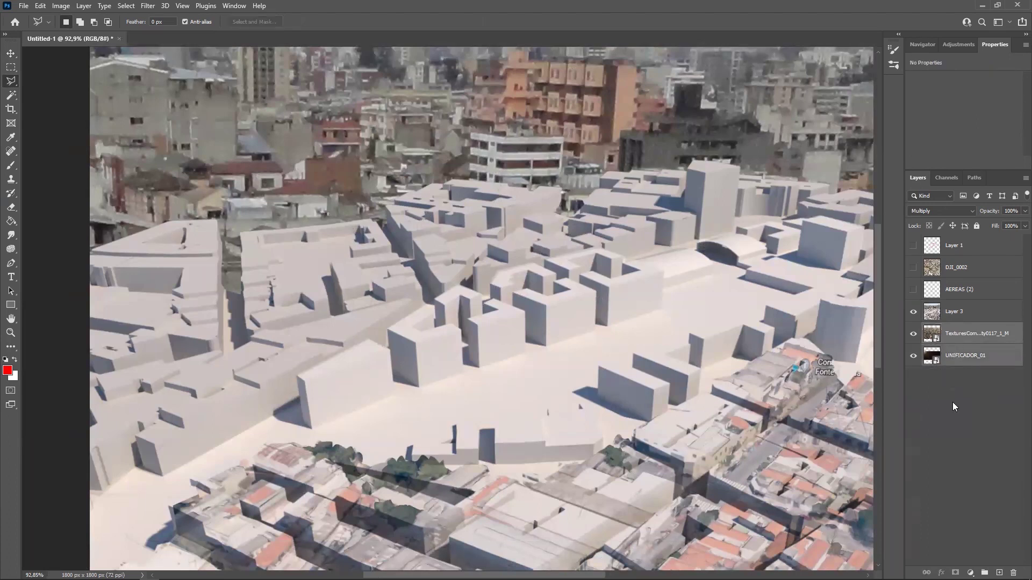
# Make the merged Layer 3 active and activate the Content-Aware Spot Healing Brush
pyautogui.click(953, 311)
pyautogui.keyDown('ctrl'); pyautogui.keyDown('alt'); pyautogui.scroll(-4, 544, 366); pyautogui.keyUp('alt'); pyautogui.keyUp('ctrl')
pyautogui.keyDown('ctrl'); pyautogui.keyDown('alt'); pyautogui.moveTo(544, 366); pyautogui.dragTo(570, 352); pyautogui.keyUp('alt'); pyautogui.keyUp('ctrl')
pyautogui.click(11, 151)
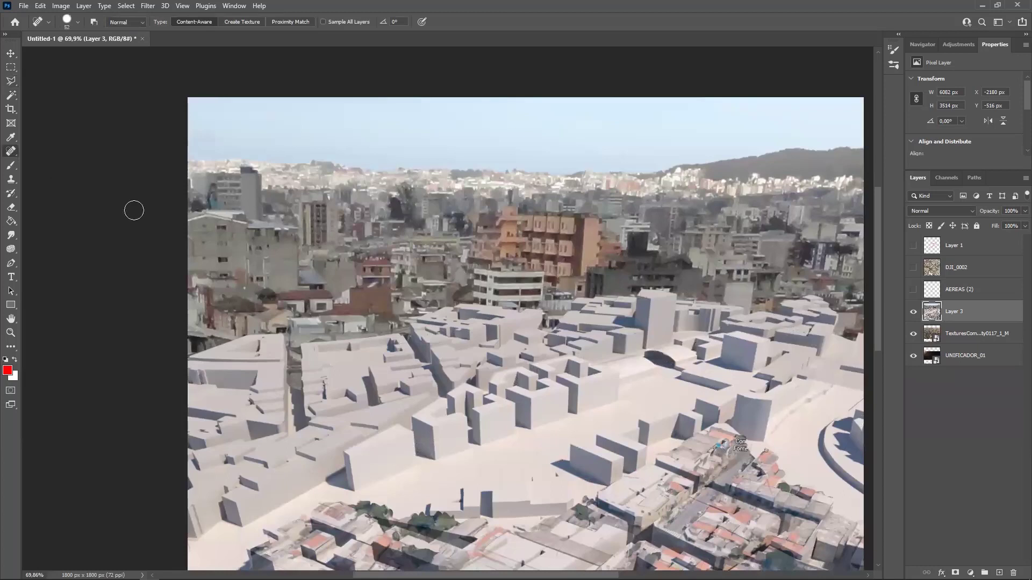
pyautogui.moveTo(544, 460)
pyautogui.mouseDown()
pyautogui.moveTo(505, 458)
pyautogui.moveTo(431, 364)
pyautogui.mouseUp()
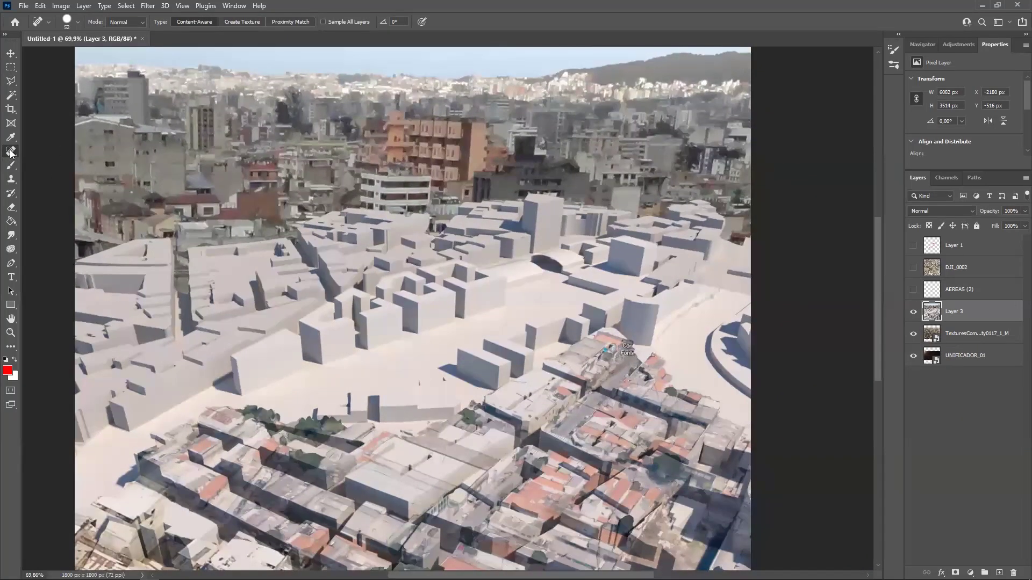
pyautogui.click(11, 166)
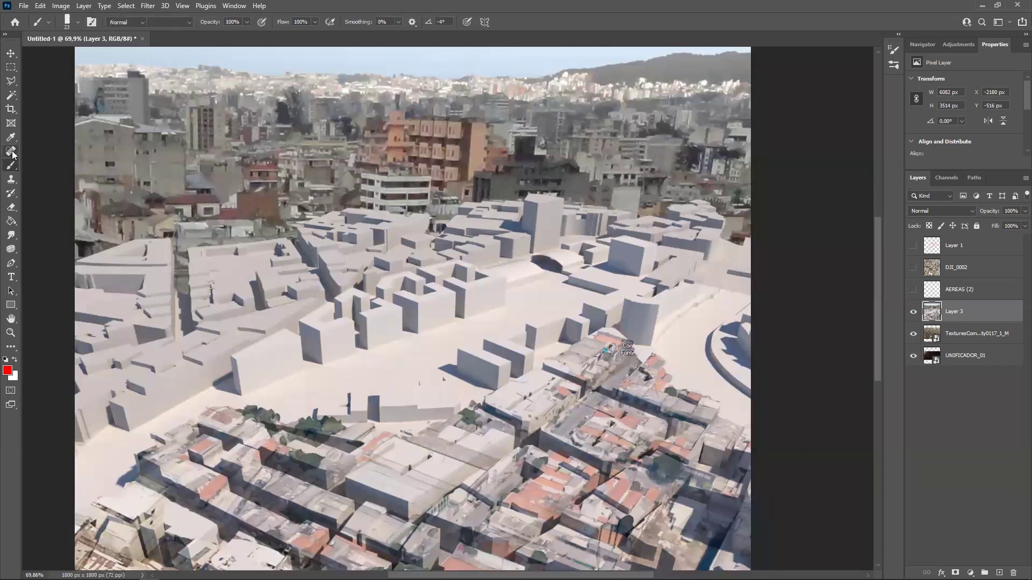
pyautogui.click(11, 152)
pyautogui.press('b')
pyautogui.click(11, 154)
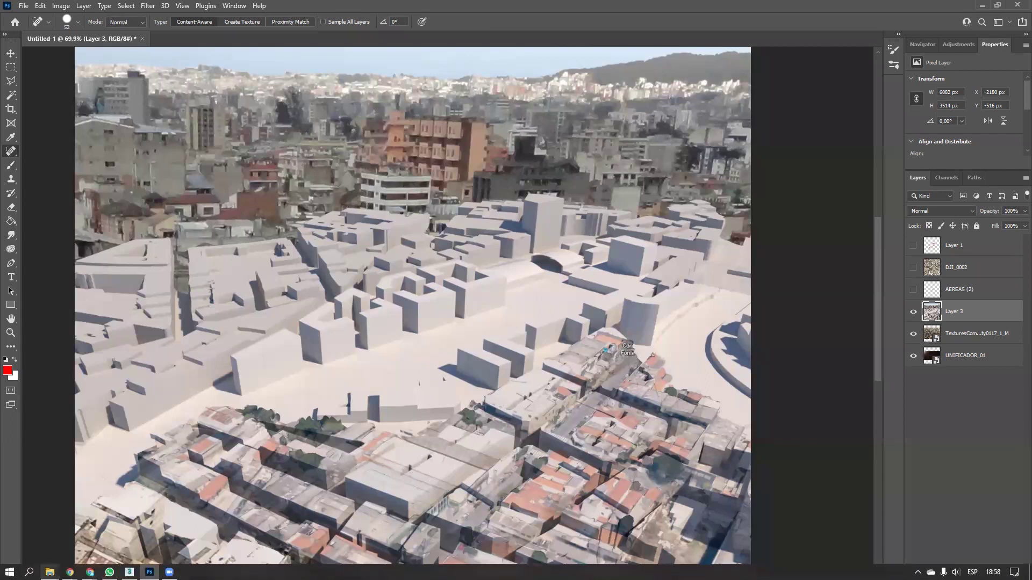
# Place CIUDAD_05 from the TEXTURAS folder into the composition and bring it to the top of the layer stack
pyautogui.moveTo(70, 572)
pyautogui.click(258, 528)
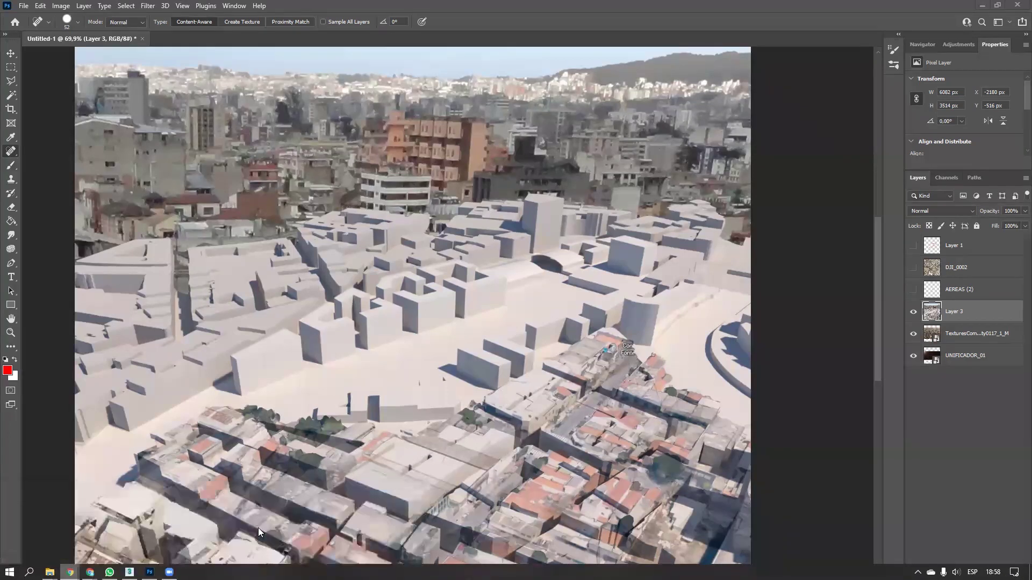
pyautogui.moveTo(49, 572)
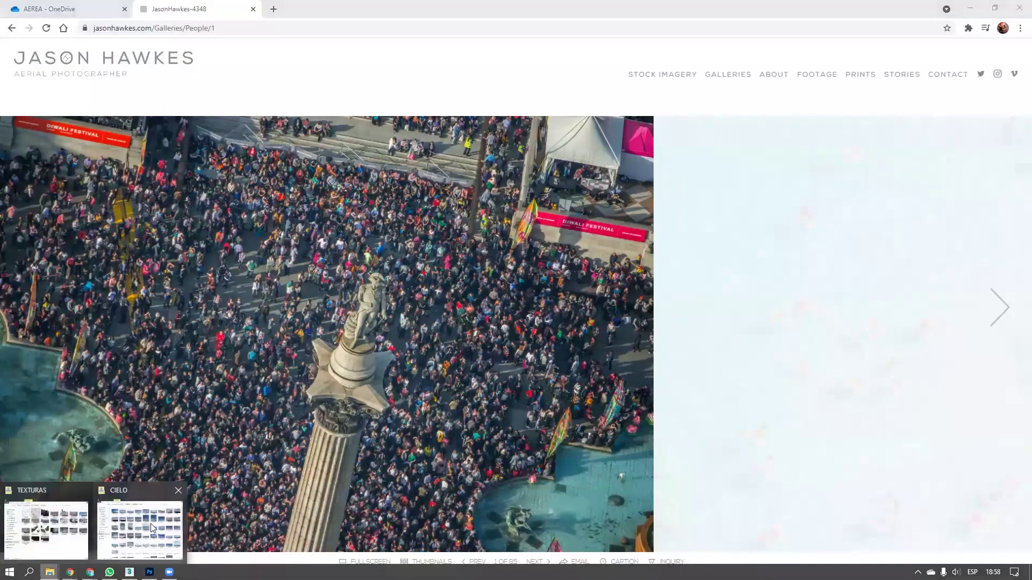
pyautogui.click(58, 514)
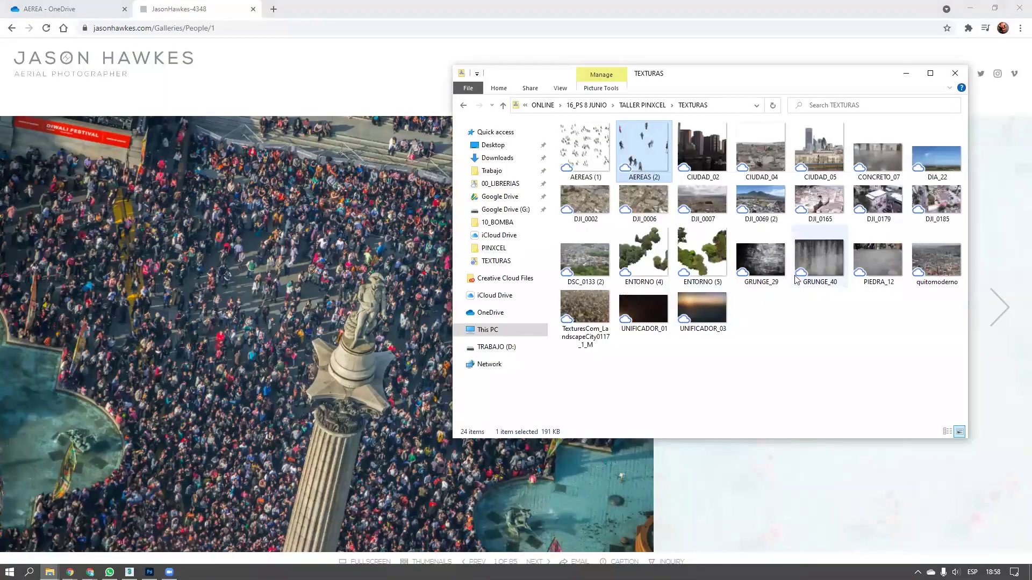
pyautogui.moveTo(825, 154); pyautogui.dragTo(311, 353)
pyautogui.press('Return')
pyautogui.hotkey('ctrl', ']')
pyautogui.hotkey('ctrl', ']')
pyautogui.hotkey('ctrl', ']')
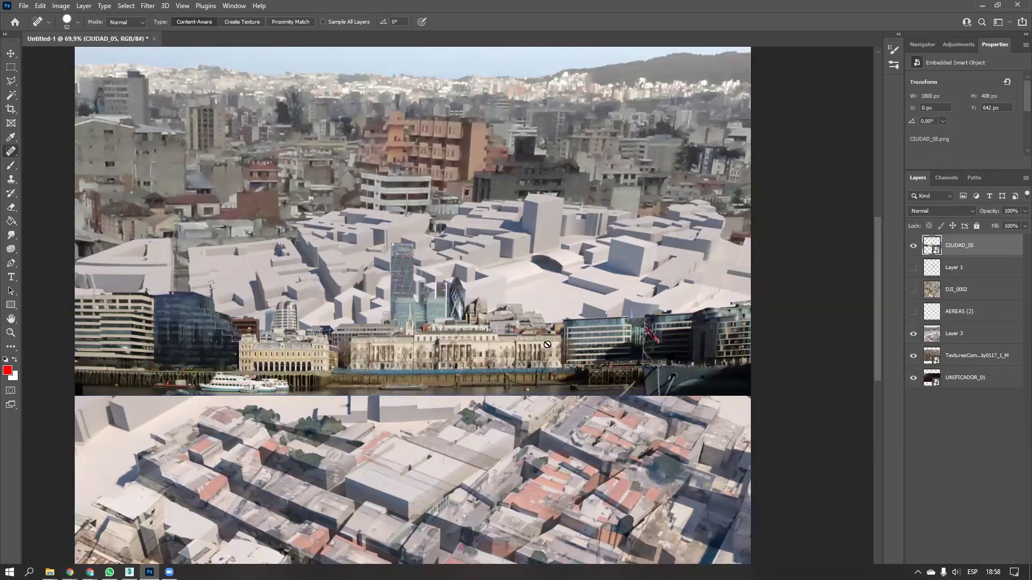
# Rasterize the CIUDAD_05 layer and heal away dormer windows on the grey roof of the yellow building using a smaller brush
pyautogui.keyDown('alt'); pyautogui.scroll(8, 260, 331); pyautogui.keyUp('alt')
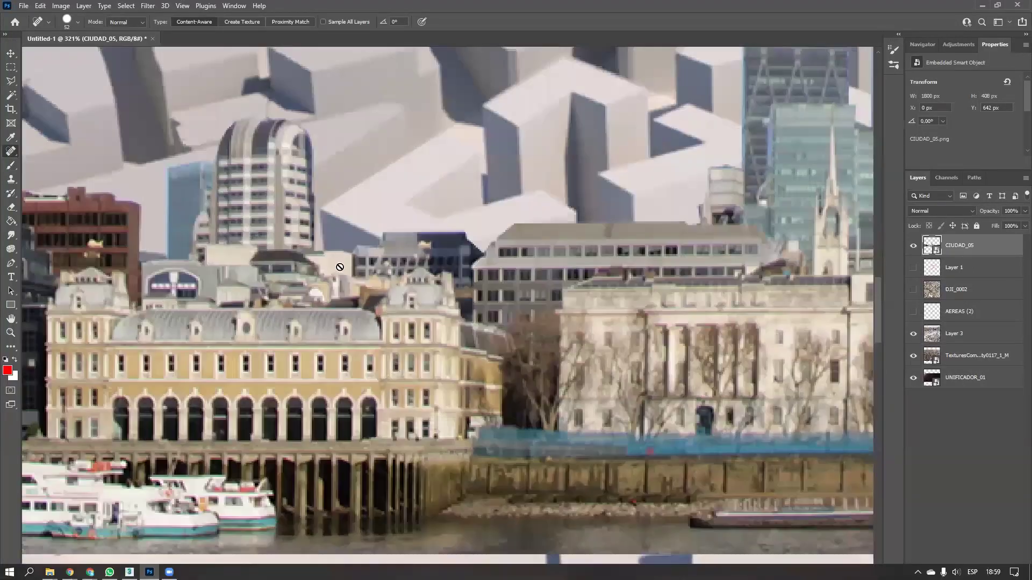
pyautogui.rightClick(969, 251)
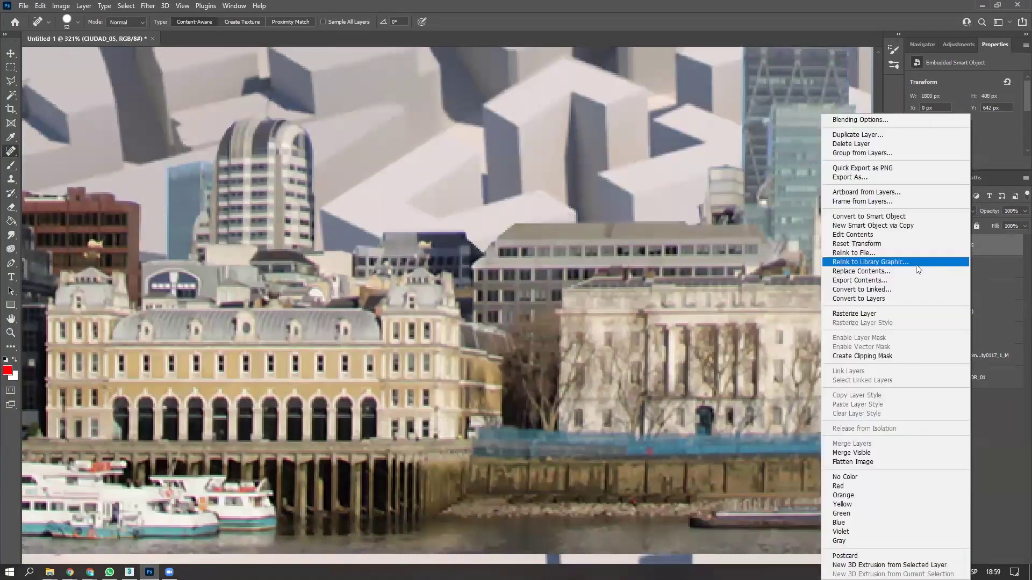
pyautogui.click(854, 313)
pyautogui.keyDown('alt'); pyautogui.moveTo(304, 323); pyautogui.dragTo(289, 334, button='right'); pyautogui.keyUp('alt')
pyautogui.click(289, 335)
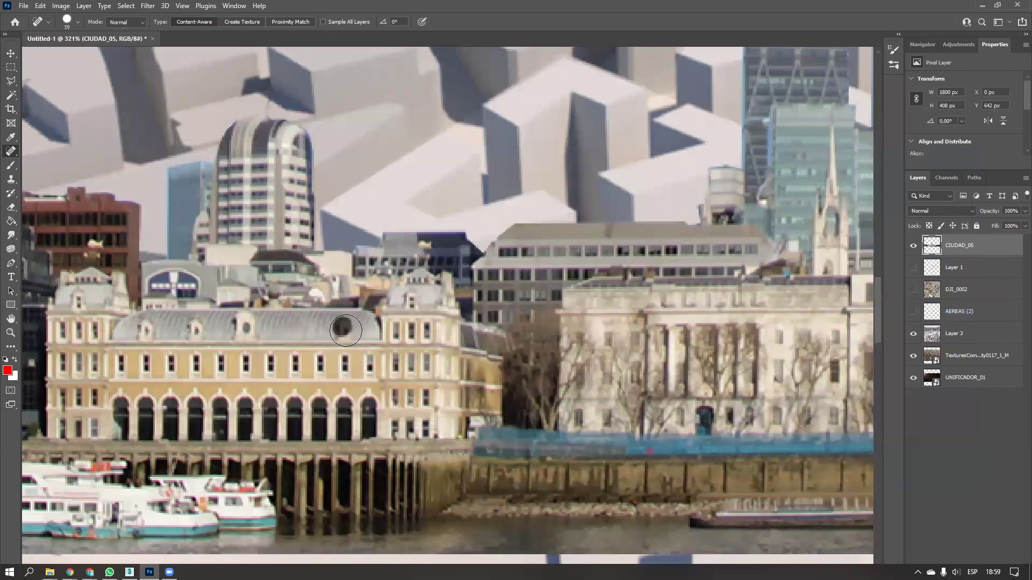
pyautogui.click(204, 329)
pyautogui.click(149, 331)
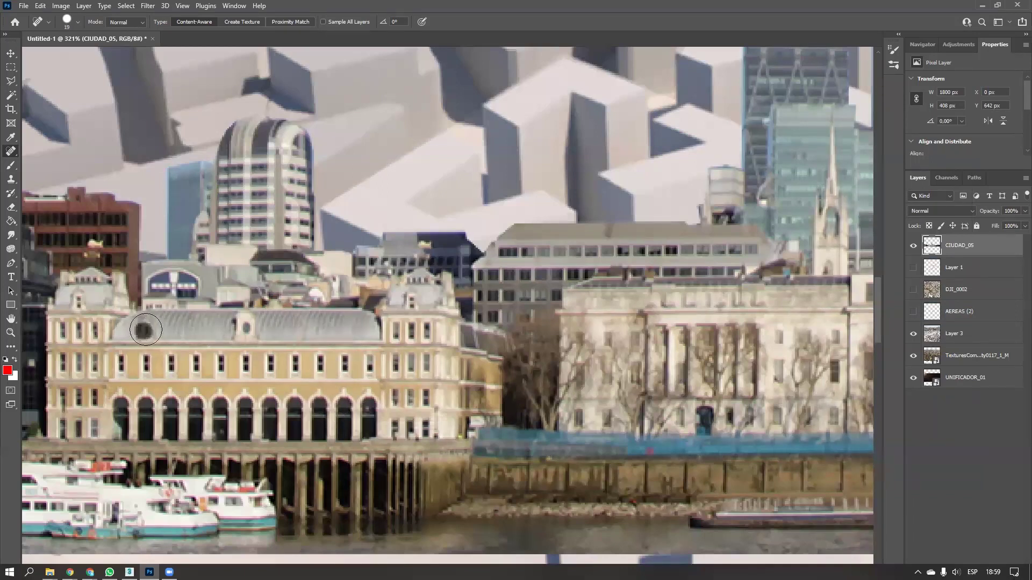
# Spot-heal the dark round details on the roof and facade of the yellow riverside building on the CIUDAD_05 layer
pyautogui.moveTo(193, 347); pyautogui.dragTo(331, 354)
pyautogui.moveTo(214, 309); pyautogui.dragTo(218, 308)
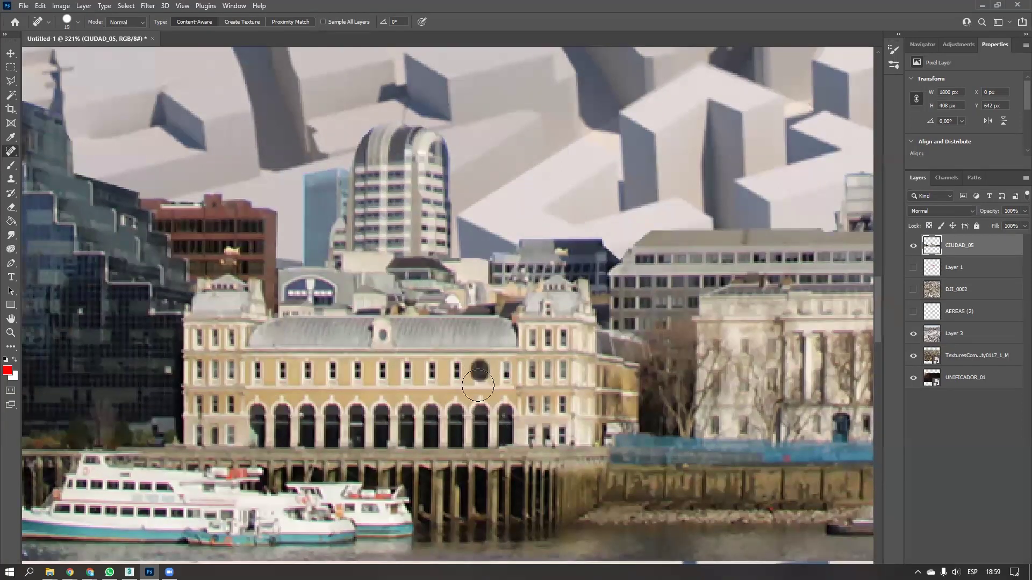
pyautogui.moveTo(562, 363)
pyautogui.mouseDown()
pyautogui.moveTo(416, 377)
pyautogui.moveTo(385, 361)
pyautogui.moveTo(421, 350)
pyautogui.mouseUp()
pyautogui.keyDown('alt'); pyautogui.moveTo(388, 354); pyautogui.dragTo(375, 355, button='right'); pyautogui.keyUp('alt')
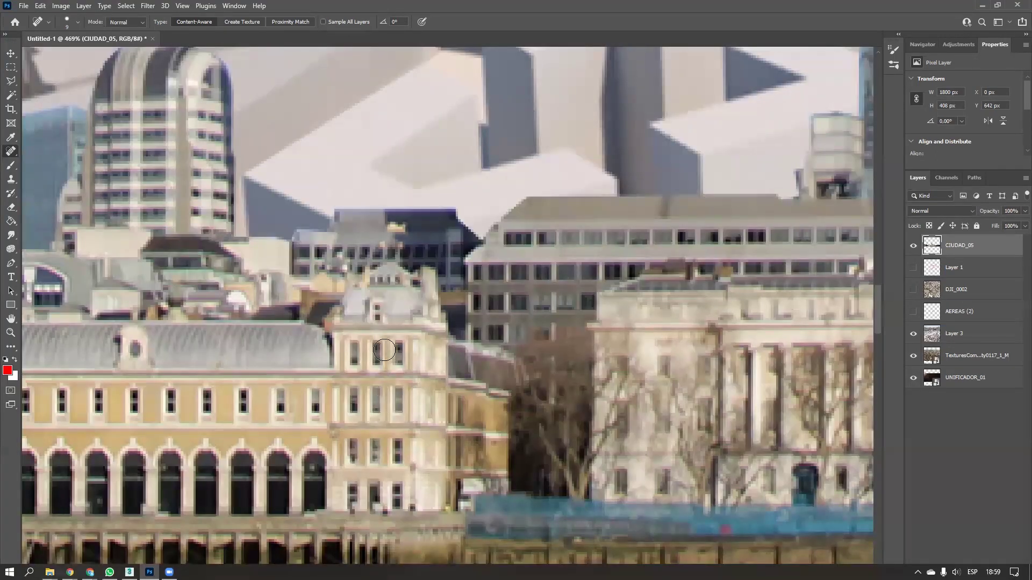
pyautogui.keyDown('alt'); pyautogui.scroll(-8, 375, 395); pyautogui.keyUp('alt')
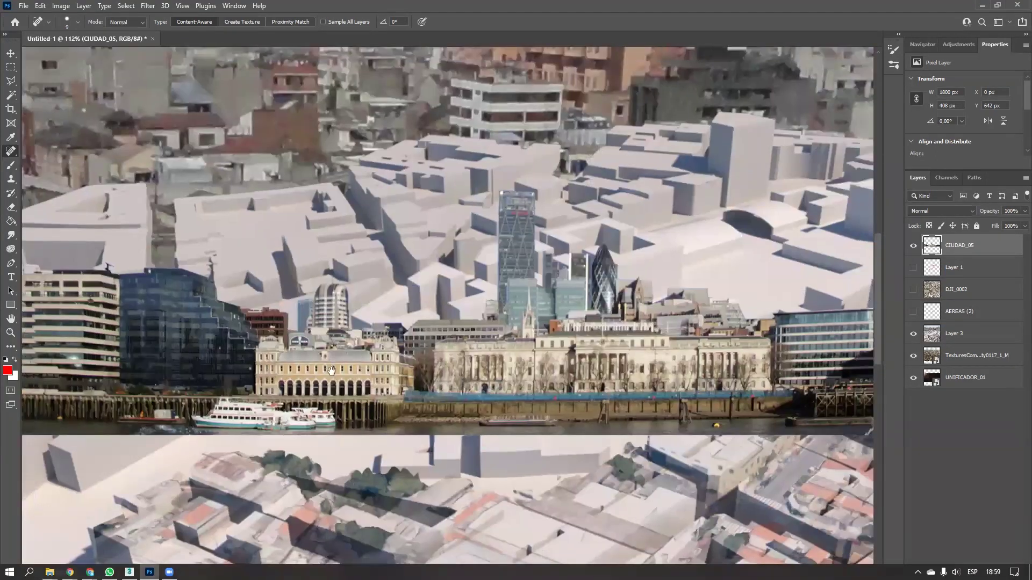
pyautogui.keyDown('alt'); pyautogui.scroll(4, 356, 376); pyautogui.keyUp('alt')
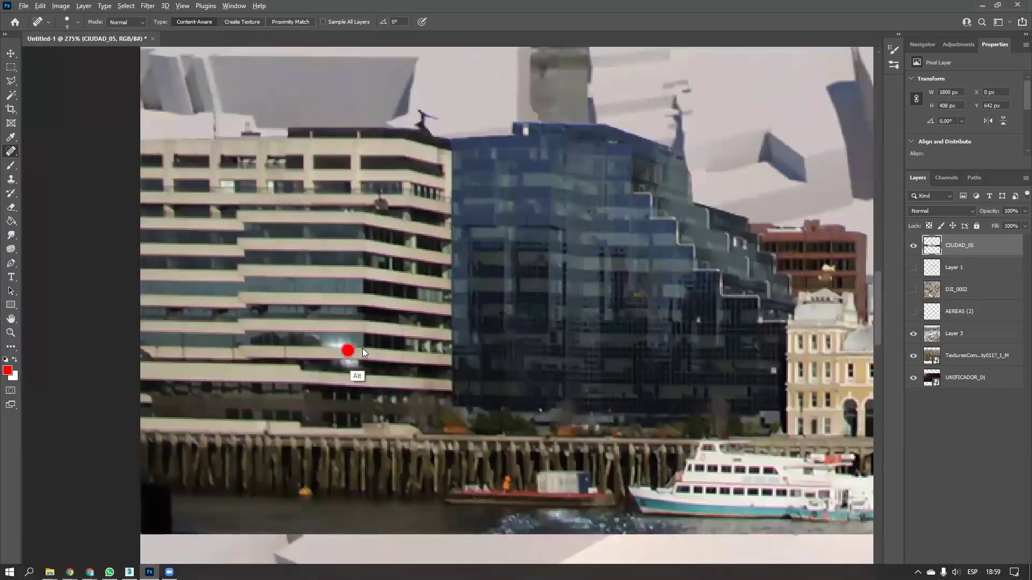
# Spot-heal the bright glare on the striped office facade and other marks on the neighbouring riverside buildings
pyautogui.click(338, 348)
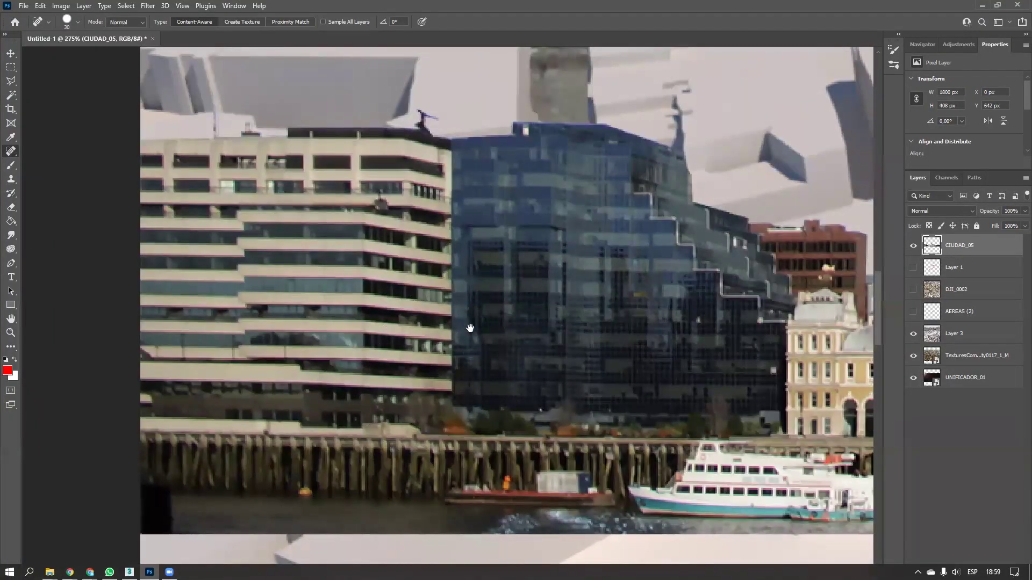
pyautogui.keyDown('ctrl'); pyautogui.moveTo(471, 328); pyautogui.dragTo(386, 391); pyautogui.keyUp('ctrl')
pyautogui.moveTo(564, 381); pyautogui.dragTo(386, 388)
pyautogui.click(327, 416)
pyautogui.moveTo(516, 396); pyautogui.dragTo(265, 395)
pyautogui.moveTo(539, 388); pyautogui.dragTo(457, 408)
pyautogui.moveTo(373, 399); pyautogui.dragTo(383, 349)
pyautogui.moveTo(658, 344); pyautogui.dragTo(688, 425)
pyautogui.click(787, 434)
# Remove the flag, flagpole, rigging and anchor chains around the warship's bow with the Spot Healing Brush
pyautogui.keyDown('alt'); pyautogui.scroll(-5, 483, 408); pyautogui.keyUp('alt')
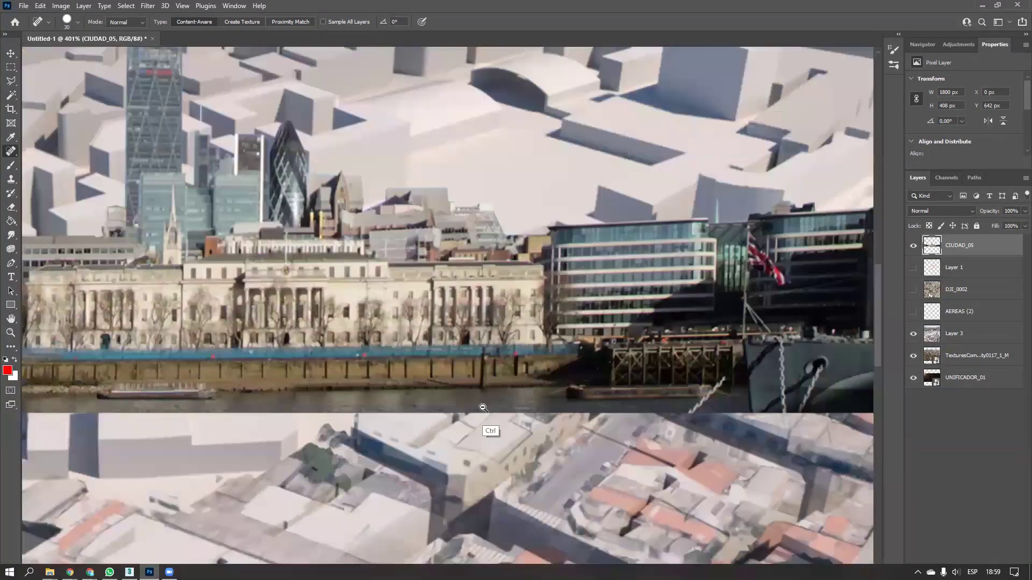
pyautogui.keyDown('ctrl'); pyautogui.moveTo(483, 408); pyautogui.dragTo(472, 408); pyautogui.keyUp('ctrl')
pyautogui.moveTo(472, 408); pyautogui.dragTo(396, 407)
pyautogui.keyDown('ctrl'); pyautogui.moveTo(442, 312); pyautogui.dragTo(483, 304); pyautogui.keyUp('ctrl')
pyautogui.moveTo(388, 269); pyautogui.dragTo(438, 332)
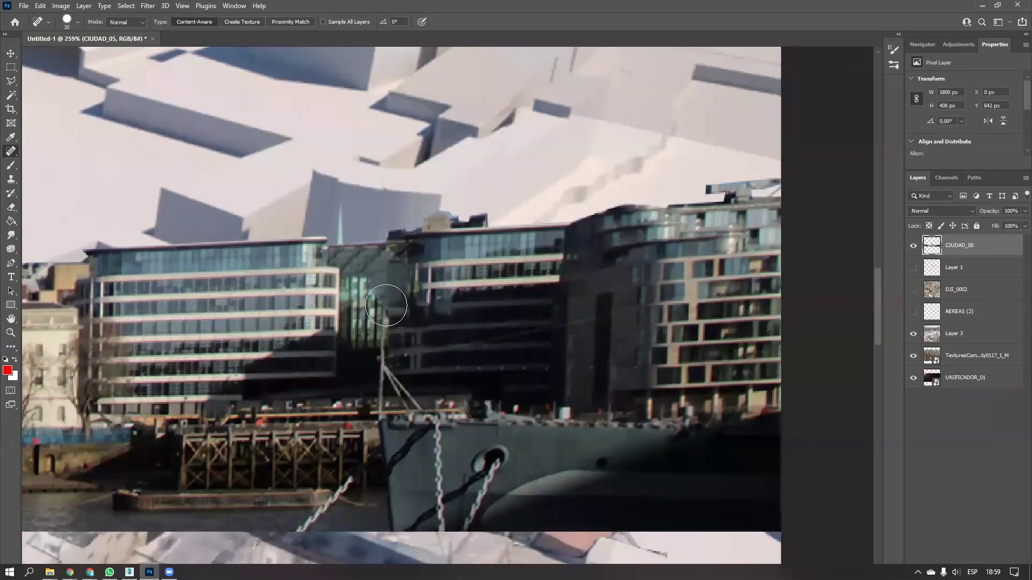
pyautogui.moveTo(386, 305); pyautogui.dragTo(383, 411)
pyautogui.moveTo(383, 358)
pyautogui.mouseDown()
pyautogui.moveTo(424, 414)
pyautogui.moveTo(438, 530)
pyautogui.mouseUp()
pyautogui.moveTo(492, 460)
pyautogui.mouseDown()
pyautogui.moveTo(479, 511)
pyautogui.moveTo(484, 460)
pyautogui.moveTo(443, 489)
pyautogui.mouseUp()
pyautogui.click(602, 463)
pyautogui.moveTo(348, 475); pyautogui.dragTo(308, 517)
pyautogui.moveTo(426, 387); pyautogui.dragTo(506, 404)
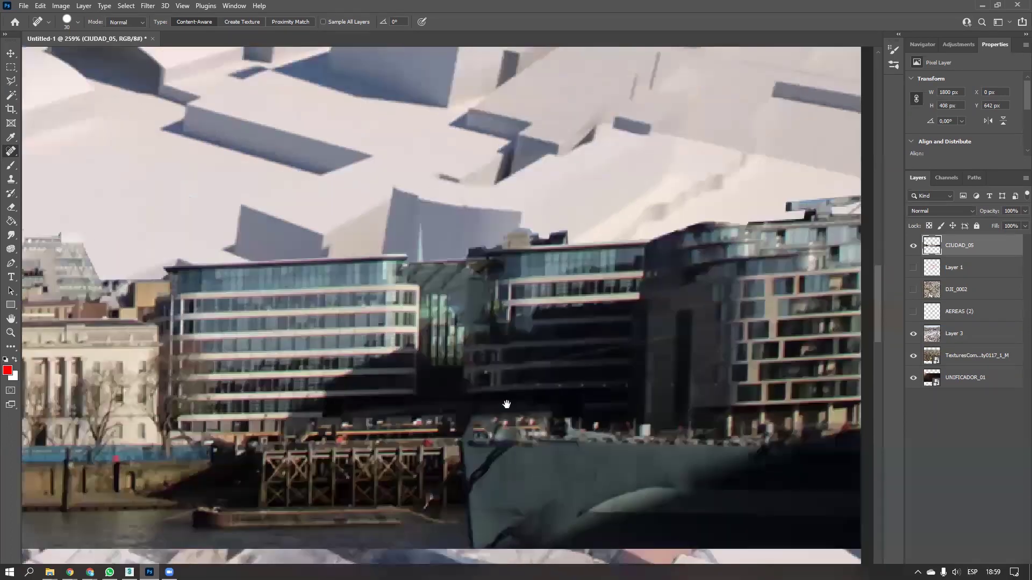
# Delete the CIUDAD_05 layer and make Layer 3 the active layer
pyautogui.keyDown('alt'); pyautogui.scroll(-8, 506, 404); pyautogui.keyUp('alt')
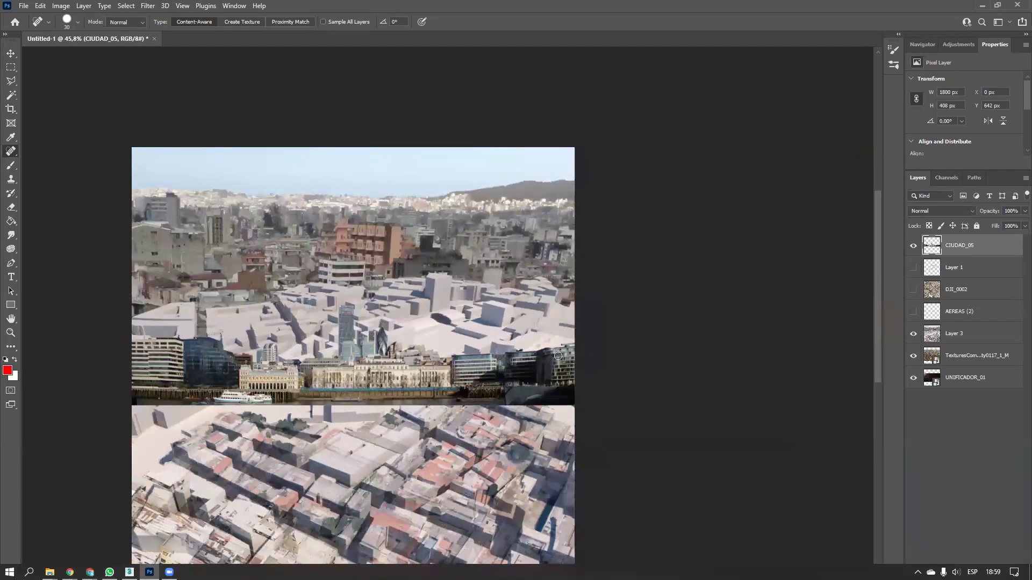
pyautogui.moveTo(954, 250); pyautogui.dragTo(977, 249)
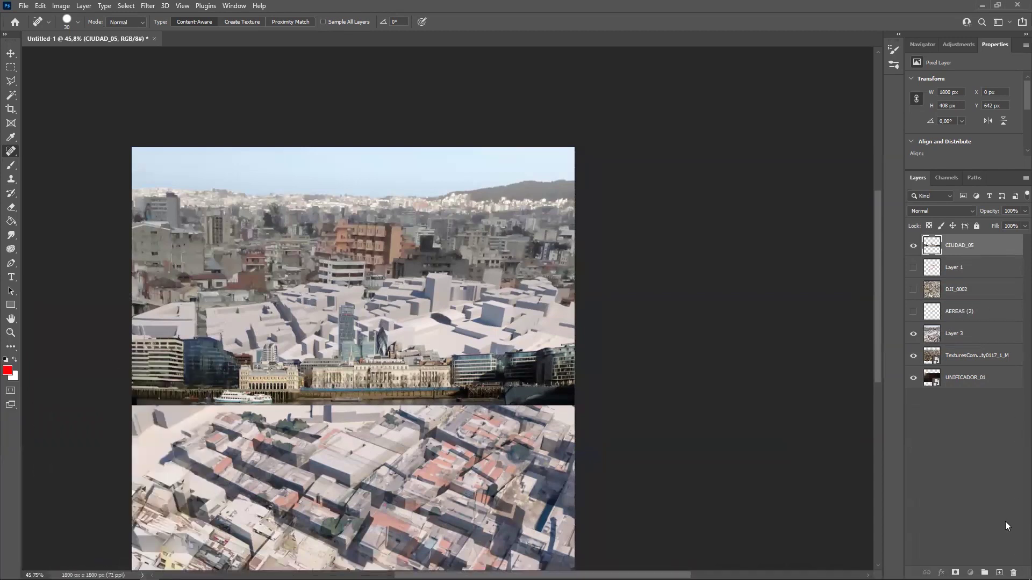
pyautogui.moveTo(969, 251); pyautogui.dragTo(1013, 573)
pyautogui.click(960, 313)
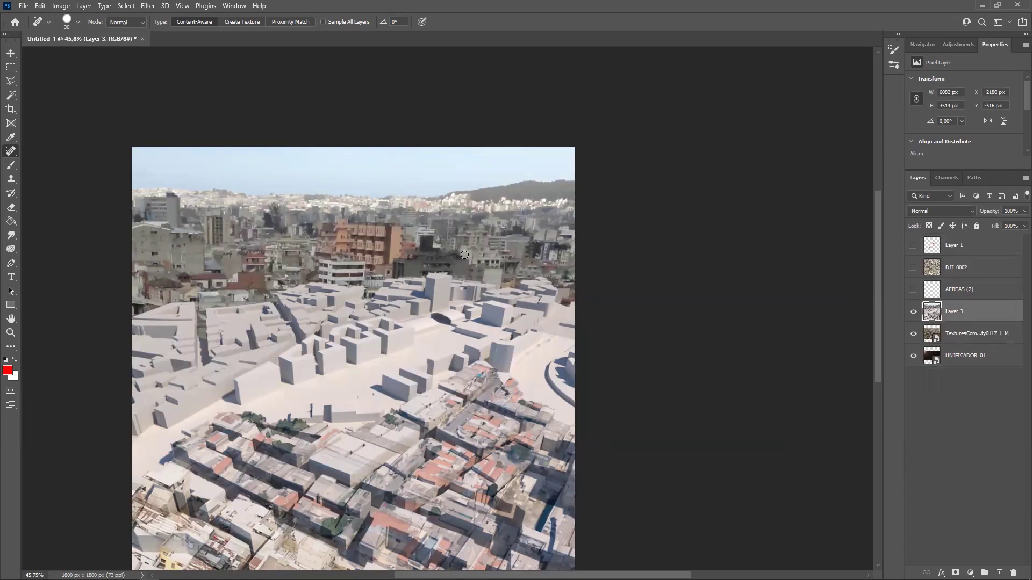
# Enlarge the Spot Healing Brush to 74 px and heal the seam between the photographed city and the white blocks on Layer 3
pyautogui.keyDown('ctrl'); pyautogui.moveTo(156, 295); pyautogui.dragTo(194, 325); pyautogui.keyUp('ctrl')
pyautogui.keyDown('alt'); pyautogui.scroll(3, 352, 302); pyautogui.keyUp('alt')
pyautogui.keyDown('alt'); pyautogui.scroll(-2, 392, 316); pyautogui.keyUp('alt')
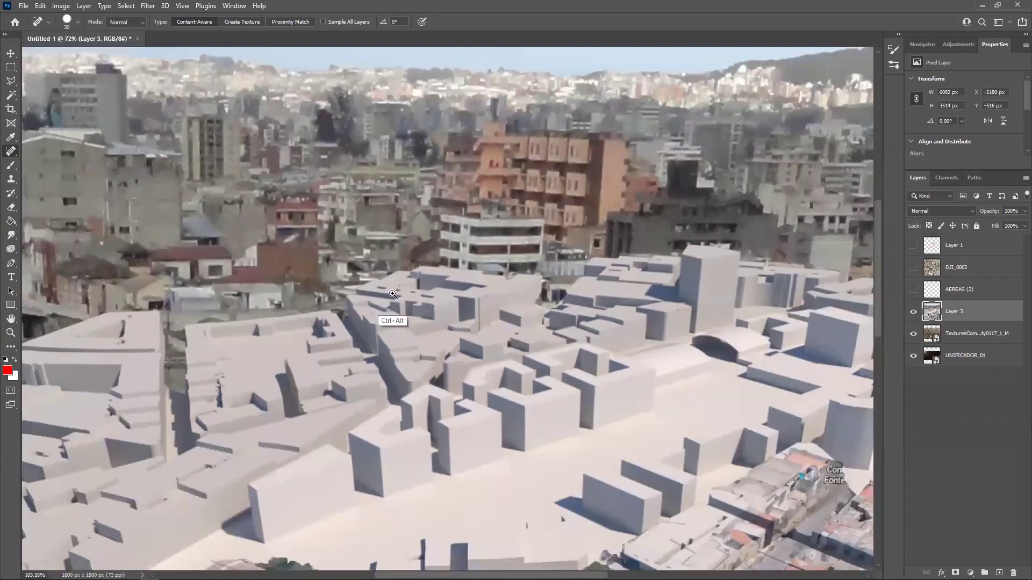
pyautogui.keyDown('alt'); pyautogui.scroll(1, 473, 262); pyautogui.keyUp('alt')
pyautogui.moveTo(519, 284); pyautogui.dragTo(360, 303)
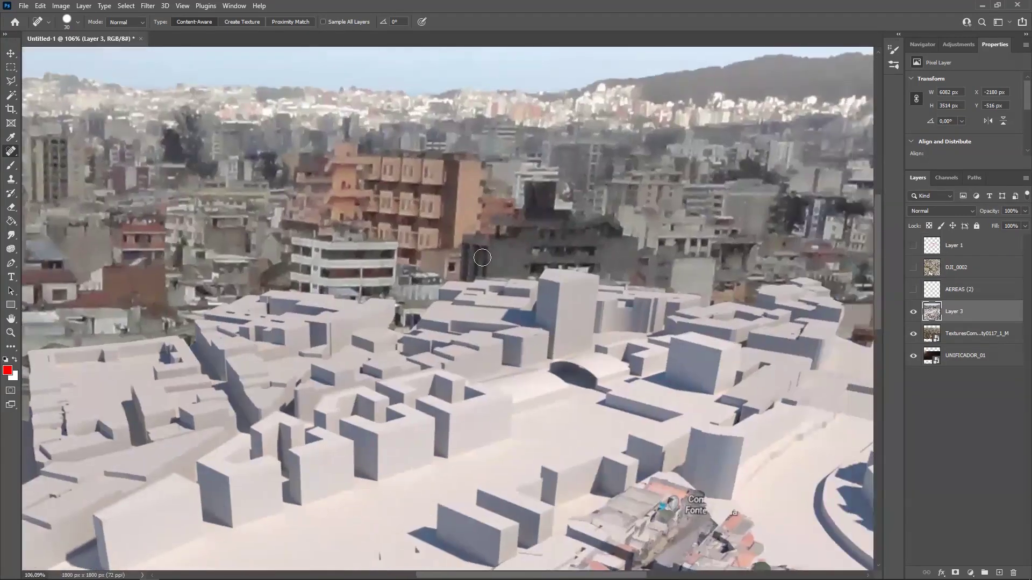
pyautogui.moveTo(698, 273); pyautogui.dragTo(559, 324)
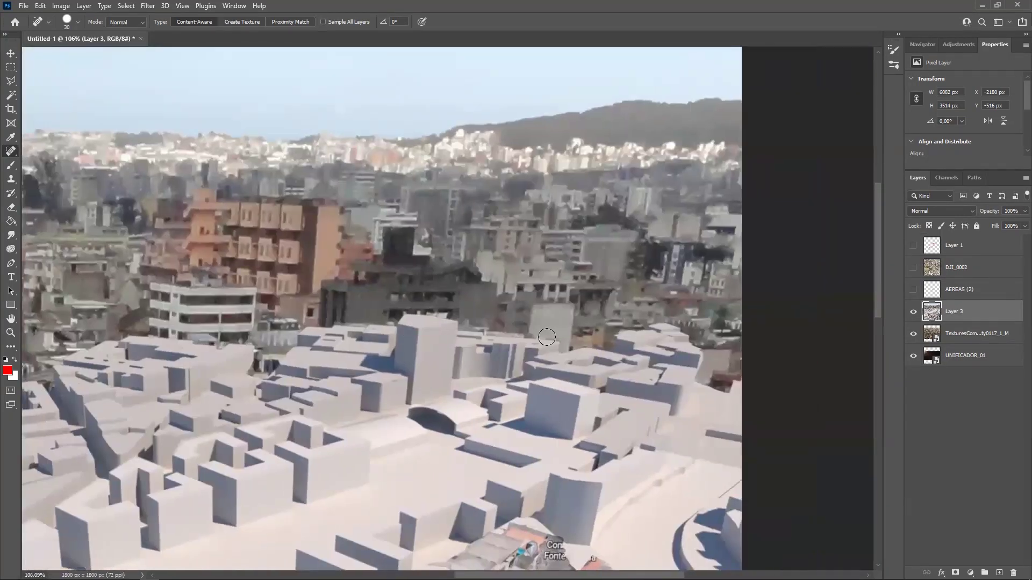
pyautogui.moveTo(312, 321)
pyautogui.mouseDown()
pyautogui.moveTo(250, 333)
pyautogui.moveTo(431, 337)
pyautogui.mouseUp()
pyautogui.keyDown('alt'); pyautogui.moveTo(254, 324); pyautogui.dragTo(267, 327, button='right'); pyautogui.keyUp('alt')
pyautogui.moveTo(284, 320)
pyautogui.mouseDown()
pyautogui.moveTo(301, 278)
pyautogui.moveTo(279, 336)
pyautogui.moveTo(195, 347)
pyautogui.moveTo(489, 347)
pyautogui.mouseUp()
pyautogui.moveTo(270, 380)
pyautogui.mouseDown()
pyautogui.moveTo(395, 358)
pyautogui.moveTo(225, 342)
pyautogui.moveTo(338, 338)
pyautogui.mouseUp()
pyautogui.moveTo(322, 285)
pyautogui.mouseDown()
pyautogui.moveTo(490, 353)
pyautogui.moveTo(541, 353)
pyautogui.mouseUp()
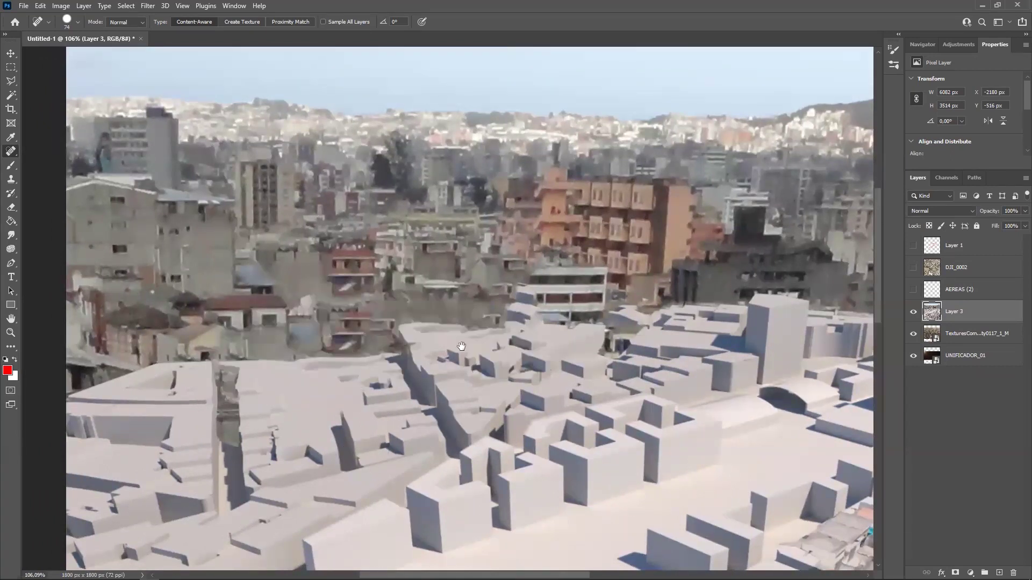
# Heal the transition between the photographed buildings and the white blocks around the dark street at the city's left side
pyautogui.moveTo(461, 345); pyautogui.dragTo(581, 354)
pyautogui.moveTo(220, 376)
pyautogui.mouseDown()
pyautogui.moveTo(299, 346)
pyautogui.moveTo(276, 346)
pyautogui.moveTo(322, 376)
pyautogui.mouseUp()
pyautogui.moveTo(219, 323)
pyautogui.mouseDown()
pyautogui.moveTo(268, 355)
pyautogui.moveTo(281, 397)
pyautogui.moveTo(277, 377)
pyautogui.mouseUp()
pyautogui.click(313, 279)
pyautogui.moveTo(436, 357)
pyautogui.keyDown('ctrl'); pyautogui.mouseDown()
pyautogui.moveTo(369, 408)
pyautogui.moveTo(377, 391)
pyautogui.mouseUp(); pyautogui.keyUp('ctrl')
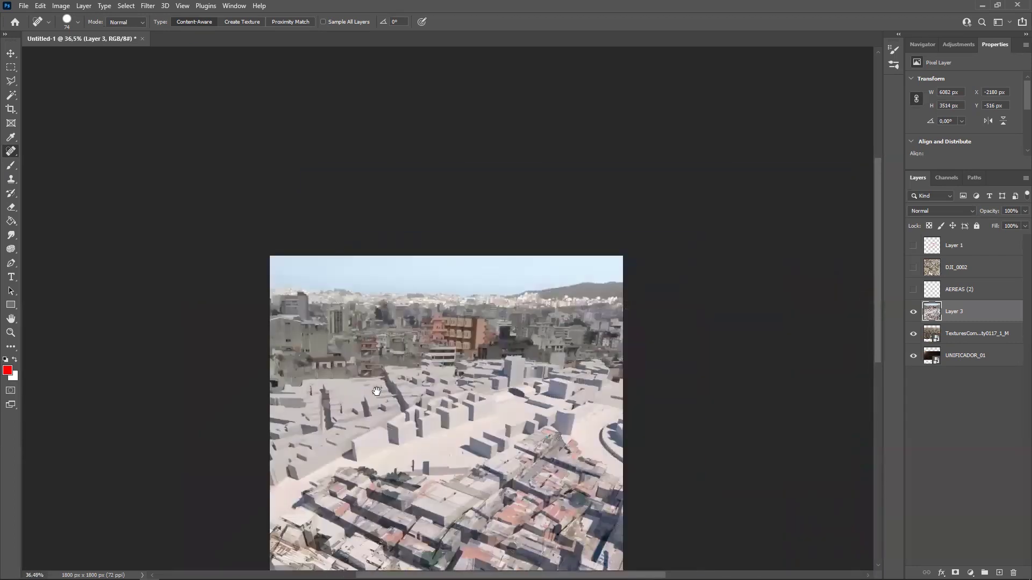
# Heal away the white apartment building below the orange block and continue blending the seam with the white blocks
pyautogui.keyDown('alt'); pyautogui.scroll(4, 376, 392); pyautogui.keyUp('alt')
pyautogui.moveTo(579, 329)
pyautogui.mouseDown()
pyautogui.moveTo(575, 369)
pyautogui.moveTo(719, 337)
pyautogui.moveTo(670, 294)
pyautogui.mouseUp()
pyautogui.moveTo(708, 386); pyautogui.dragTo(726, 312)
pyautogui.moveTo(412, 367)
pyautogui.mouseDown()
pyautogui.moveTo(402, 342)
pyautogui.moveTo(315, 336)
pyautogui.moveTo(380, 327)
pyautogui.mouseUp()
pyautogui.moveTo(328, 347)
pyautogui.mouseDown()
pyautogui.moveTo(412, 347)
pyautogui.moveTo(374, 355)
pyautogui.moveTo(444, 364)
pyautogui.moveTo(472, 352)
pyautogui.mouseUp()
pyautogui.keyDown('ctrl'); pyautogui.moveTo(403, 355); pyautogui.dragTo(353, 355); pyautogui.keyUp('ctrl')
pyautogui.moveTo(395, 406); pyautogui.dragTo(369, 351)
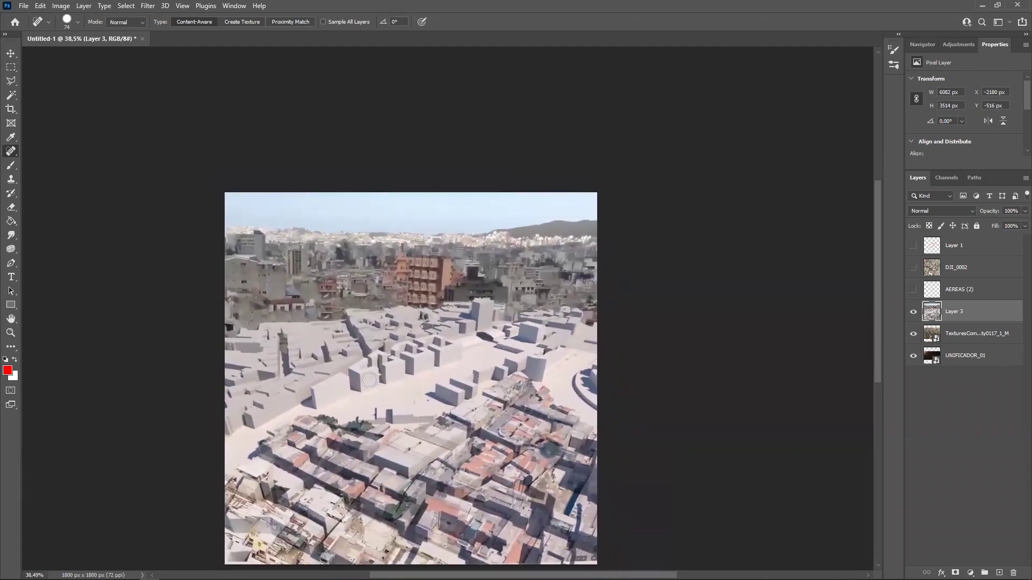
pyautogui.moveTo(292, 353); pyautogui.dragTo(390, 302)
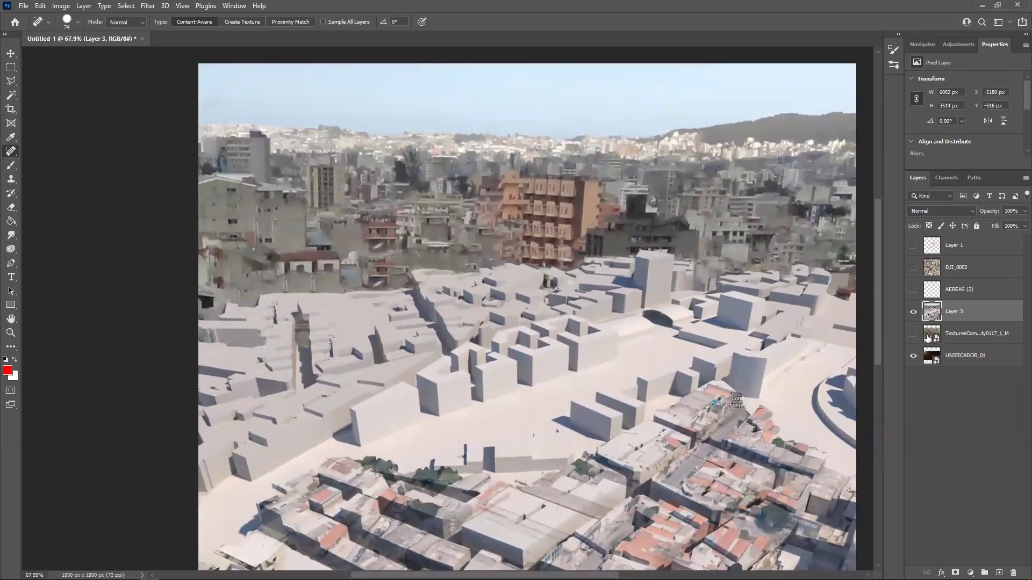
# Move the TexturesCom city photo layer above Layer 3 and set its blend mode to Normal
pyautogui.moveTo(958, 336); pyautogui.dragTo(966, 304)
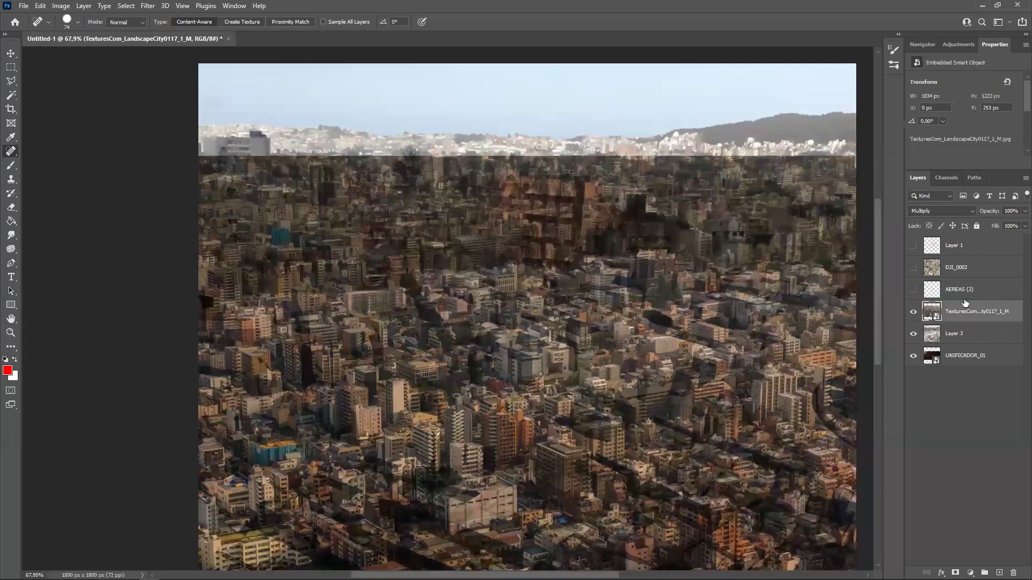
pyautogui.click(930, 211)
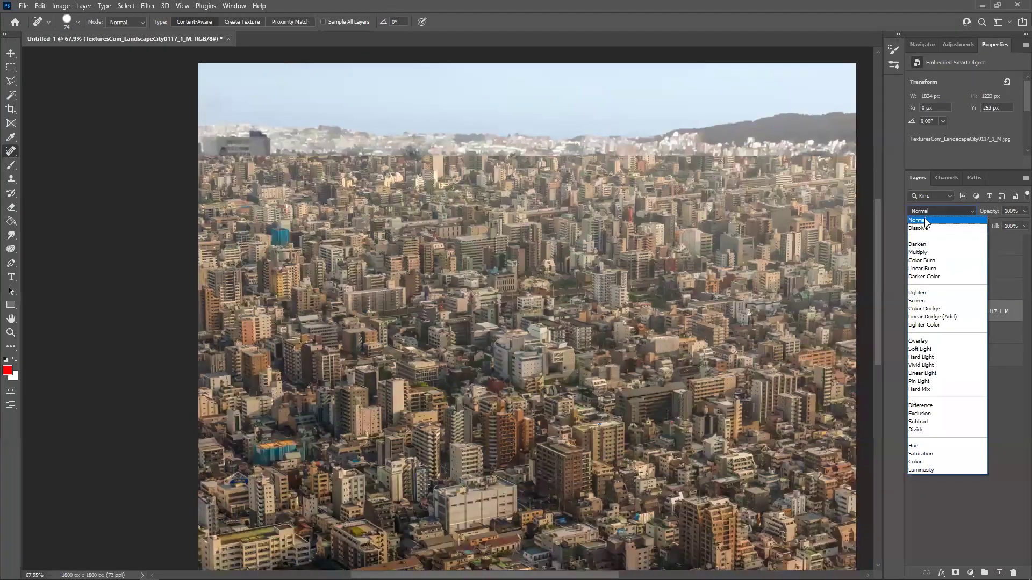
pyautogui.click(930, 221)
# Enlarge the city photo layer, shift it over the white blocks and rotate it about 1.2° to follow the horizon
pyautogui.moveTo(707, 367); pyautogui.dragTo(575, 392)
pyautogui.keyDown('alt'); pyautogui.scroll(-3, 617, 356); pyautogui.keyUp('alt')
pyautogui.hotkey('ctrl', 't')
pyautogui.moveTo(711, 233); pyautogui.dragTo(768, 197)
pyautogui.moveTo(695, 293); pyautogui.dragTo(682, 315)
pyautogui.moveTo(797, 169); pyautogui.dragTo(802, 173)
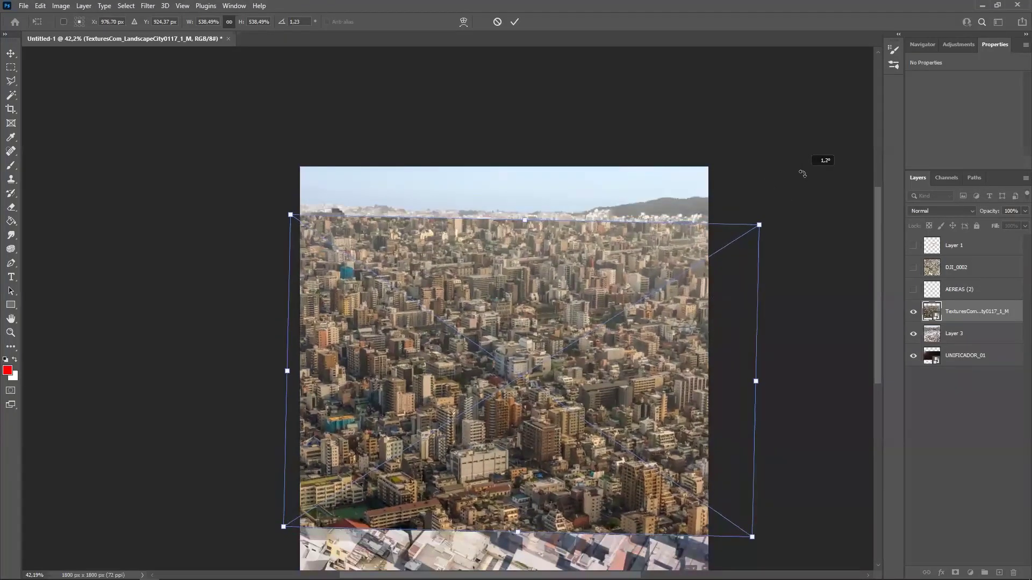
pyautogui.press('Return')
# Hide the city photo layer and lasso the area above the front edge of the white blocks, enclosing the background and sky
pyautogui.press('j')
pyautogui.click(913, 311)
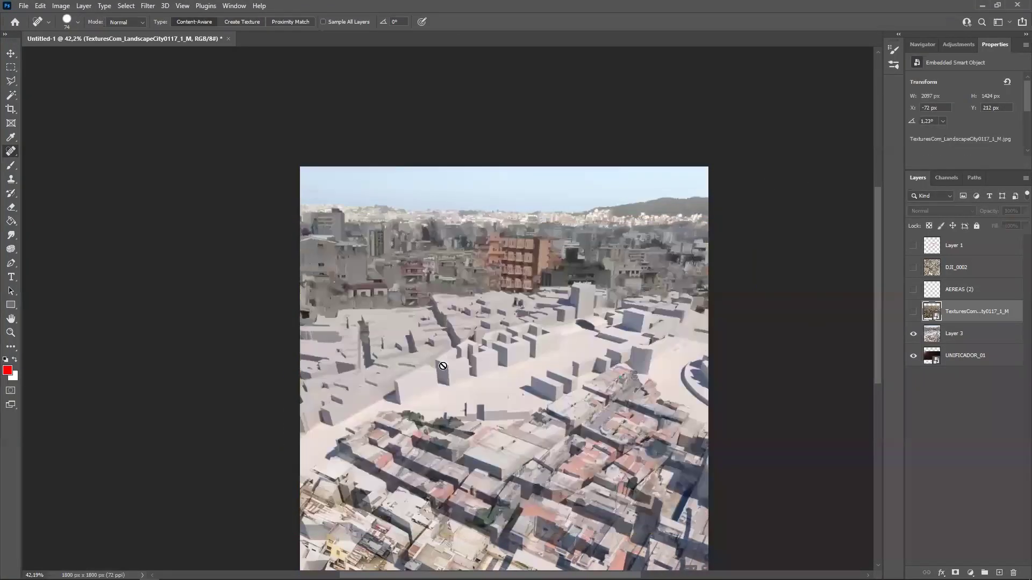
pyautogui.keyDown('alt'); pyautogui.scroll(3, 387, 397); pyautogui.keyUp('alt')
pyautogui.press('l')
pyautogui.click(215, 338)
pyautogui.click(250, 455)
pyautogui.click(314, 435)
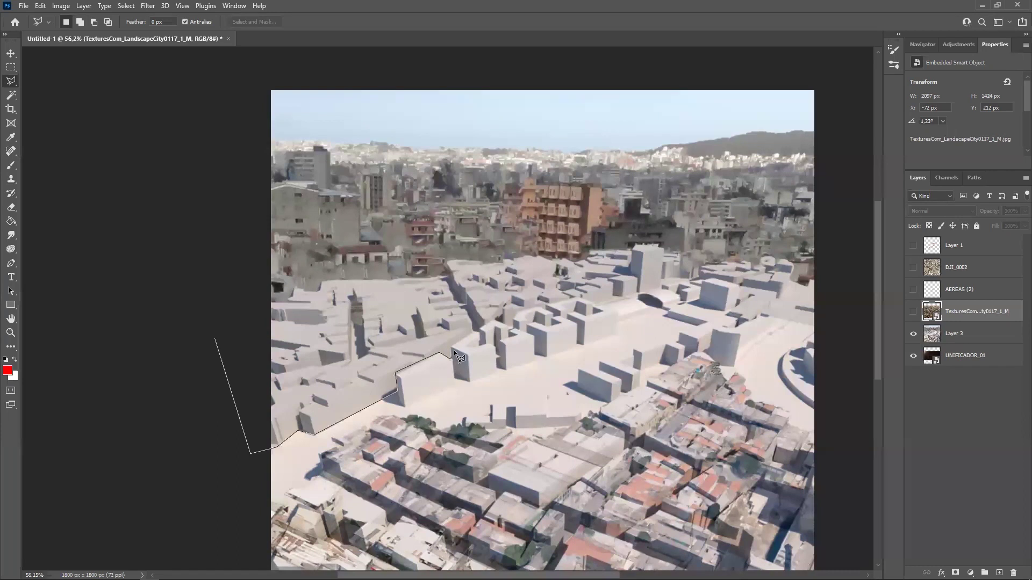
pyautogui.click(514, 326)
pyautogui.click(516, 314)
pyautogui.click(578, 297)
pyautogui.moveTo(692, 299)
pyautogui.keyDown('alt'); pyautogui.mouseDown()
pyautogui.moveTo(769, 318)
pyautogui.moveTo(648, 316)
pyautogui.mouseUp(); pyautogui.keyUp('alt')
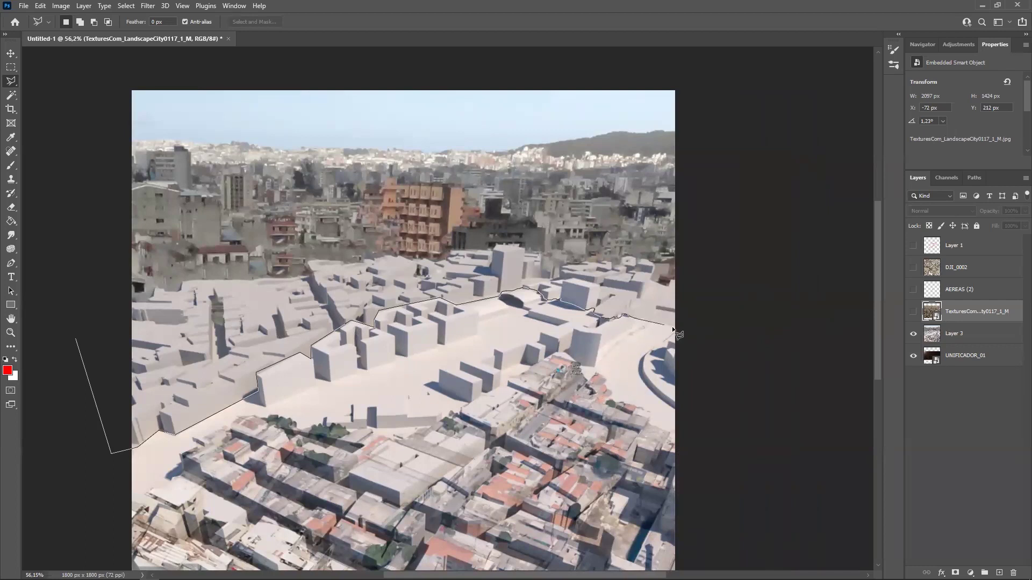
pyautogui.moveTo(675, 334)
pyautogui.keyDown('alt'); pyautogui.mouseDown()
pyautogui.moveTo(665, 369)
pyautogui.moveTo(675, 396)
pyautogui.mouseUp(); pyautogui.keyUp('alt')
pyautogui.click(775, 333)
pyautogui.click(762, 79)
pyautogui.click(104, 73)
# Show and rasterize the city photo layer, delete its part below the traced edge, and deselect
pyautogui.click(913, 312)
pyautogui.rightClick(950, 317)
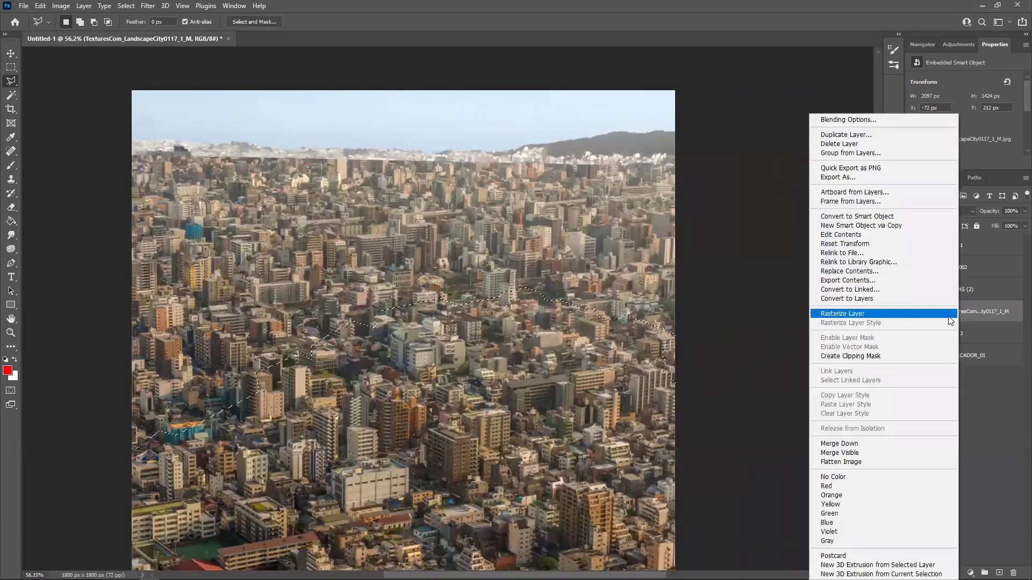
pyautogui.click(844, 313)
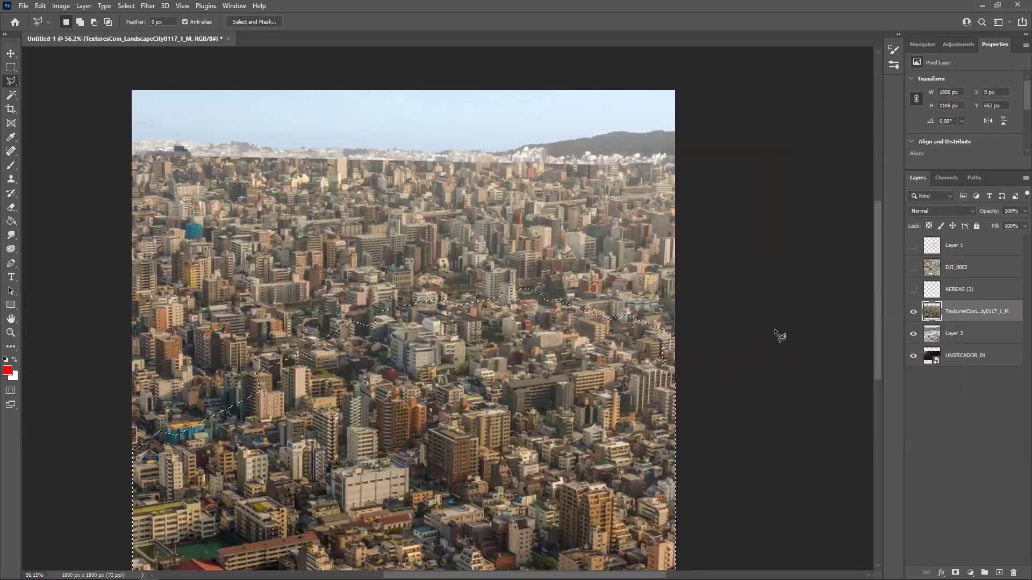
pyautogui.press('Delete')
pyautogui.hotkey('ctrl', 'd')
# Lasso the strip along the upper edge of the city photo with an irregular skyline contour and delete it
pyautogui.moveTo(363, 315); pyautogui.dragTo(479, 369)
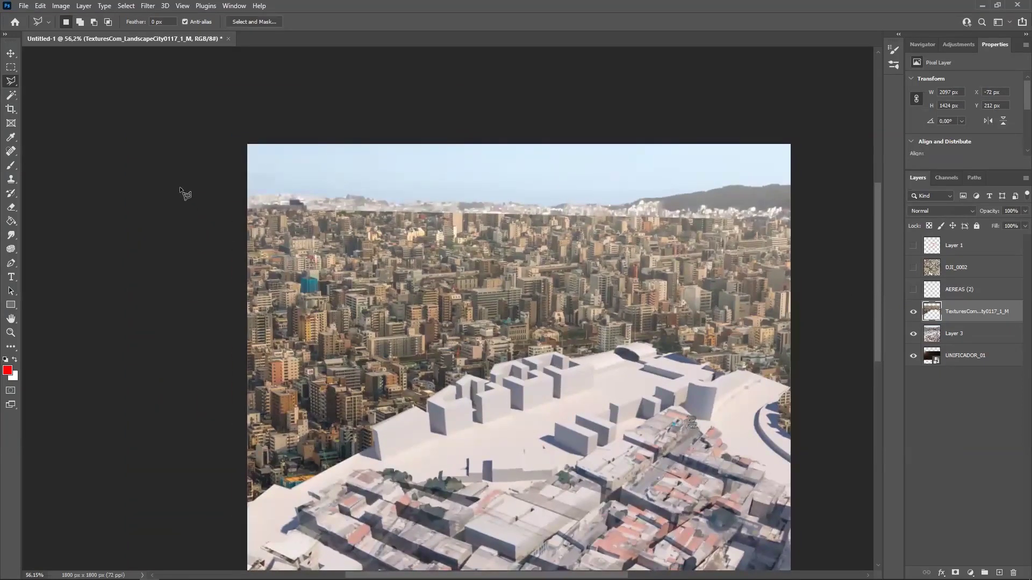
pyautogui.click(226, 270)
pyautogui.moveTo(318, 277)
pyautogui.keyDown('alt'); pyautogui.mouseDown()
pyautogui.moveTo(446, 271)
pyautogui.moveTo(453, 257)
pyautogui.moveTo(487, 261)
pyautogui.moveTo(524, 247)
pyautogui.moveTo(634, 257)
pyautogui.moveTo(790, 238)
pyautogui.mouseUp(); pyautogui.keyUp('alt')
pyautogui.click(822, 105)
pyautogui.click(206, 185)
pyautogui.press('Delete')
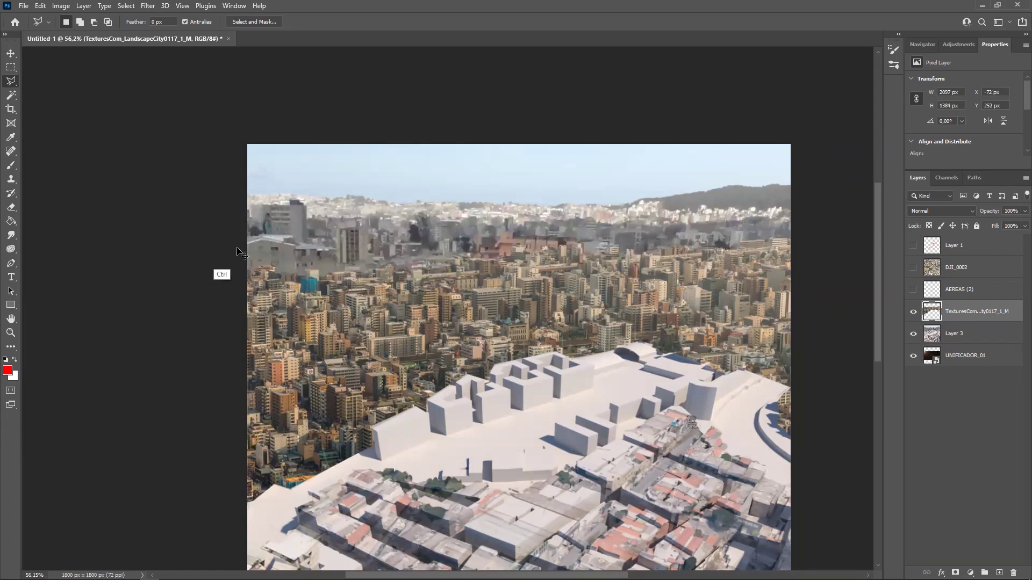
# Reduce the city photo layer's saturation with a Hue/Saturation adjustment
pyautogui.moveTo(524, 278)
pyautogui.keyDown('ctrl'); pyautogui.mouseDown()
pyautogui.moveTo(452, 339)
pyautogui.moveTo(466, 352)
pyautogui.mouseUp(); pyautogui.keyUp('ctrl')
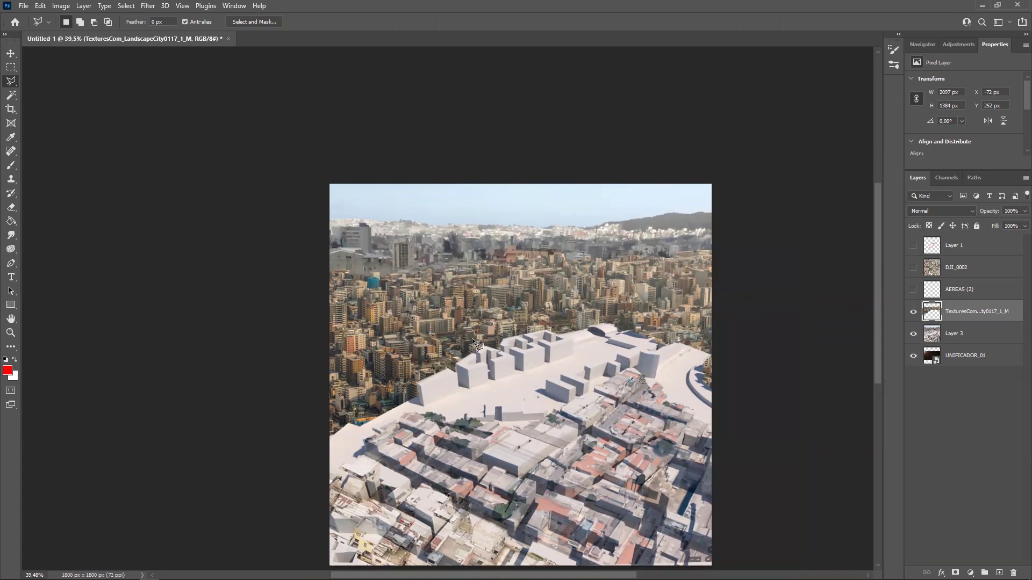
pyautogui.moveTo(521, 359); pyautogui.dragTo(503, 325)
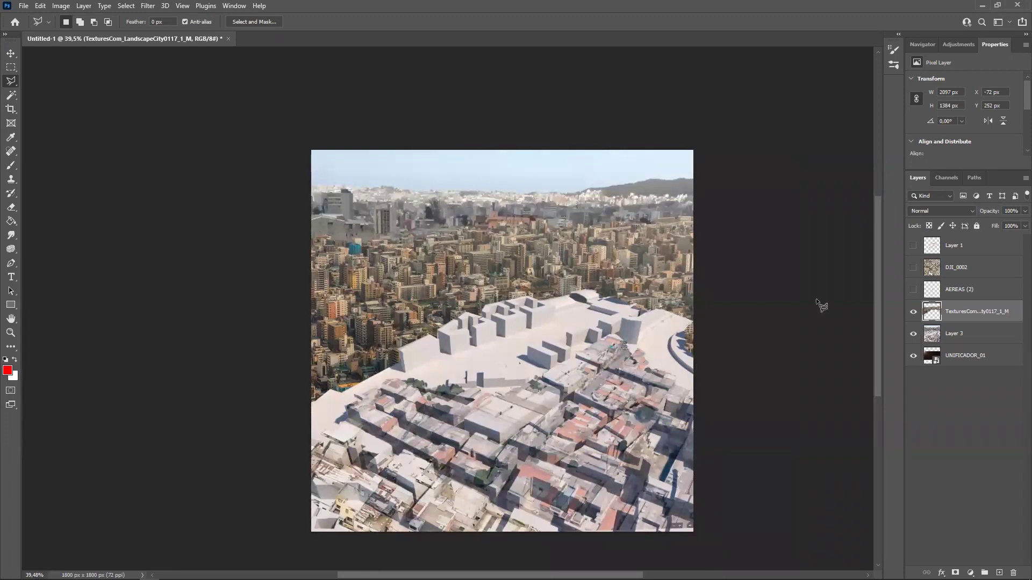
pyautogui.hotkey('ctrl', 'u')
pyautogui.moveTo(788, 199); pyautogui.dragTo(765, 219)
pyautogui.click(896, 118)
# Compare blend modes on the city photo layer and set it to Hard Light
pyautogui.click(939, 211)
pyautogui.click(925, 226)
pyautogui.press('Down')
pyautogui.press('Down')
pyautogui.press('Down')
pyautogui.press('Down')
pyautogui.press('Down')
pyautogui.press('Down')
pyautogui.press('Down')
pyautogui.press('Down')
pyautogui.press('Down')
pyautogui.press('Down')
pyautogui.press('Down')
pyautogui.press('Down')
pyautogui.press('Down')
pyautogui.press('Up')
pyautogui.keyDown('ctrl'); pyautogui.keyDown('alt'); pyautogui.moveTo(523, 284); pyautogui.dragTo(501, 302); pyautogui.keyUp('alt'); pyautogui.keyUp('ctrl')
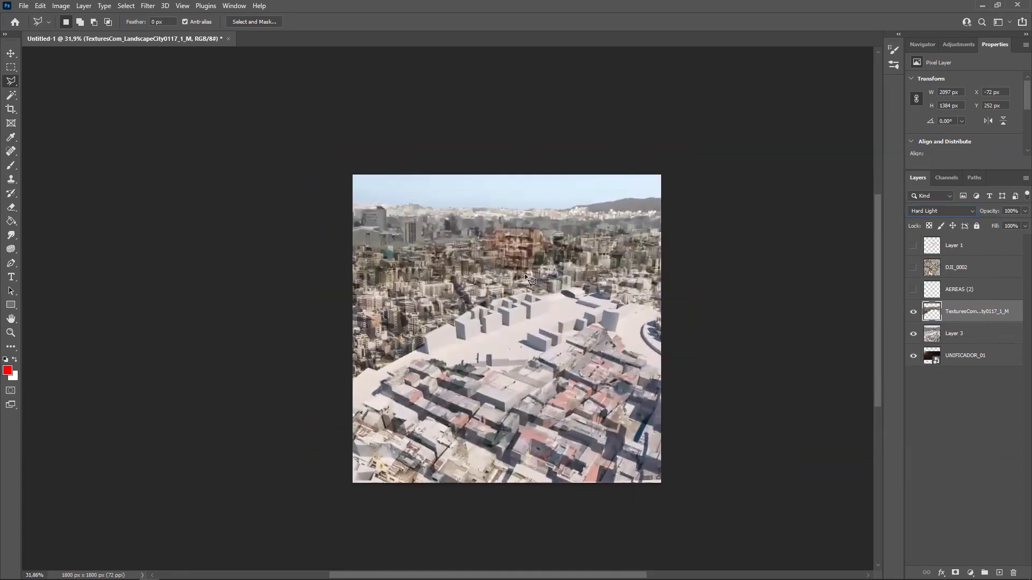
pyautogui.moveTo(547, 270)
pyautogui.keyDown('ctrl'); pyautogui.mouseDown()
pyautogui.moveTo(585, 246)
pyautogui.moveTo(540, 254)
pyautogui.moveTo(570, 253)
pyautogui.mouseUp(); pyautogui.keyUp('ctrl')
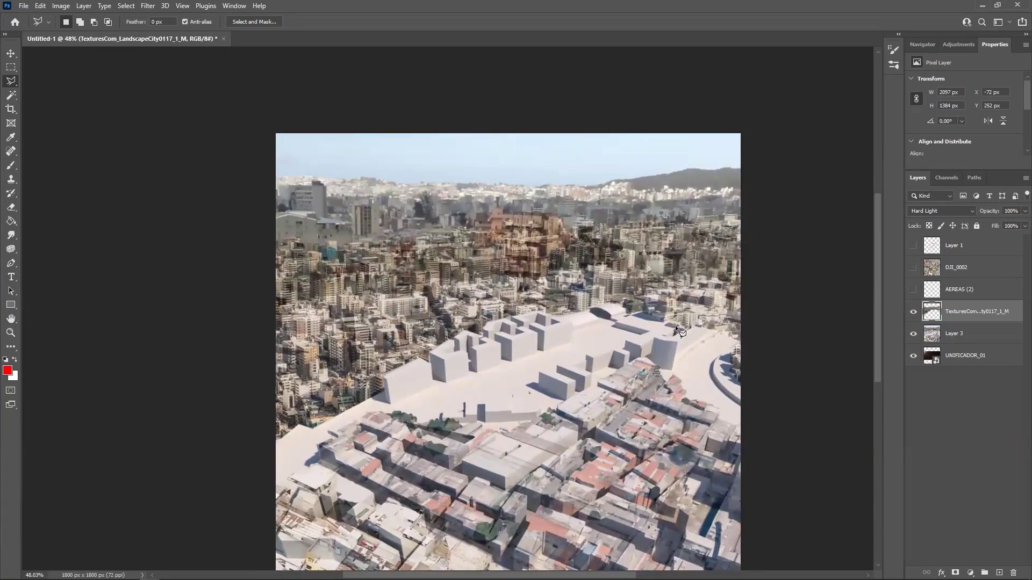
pyautogui.press('e')
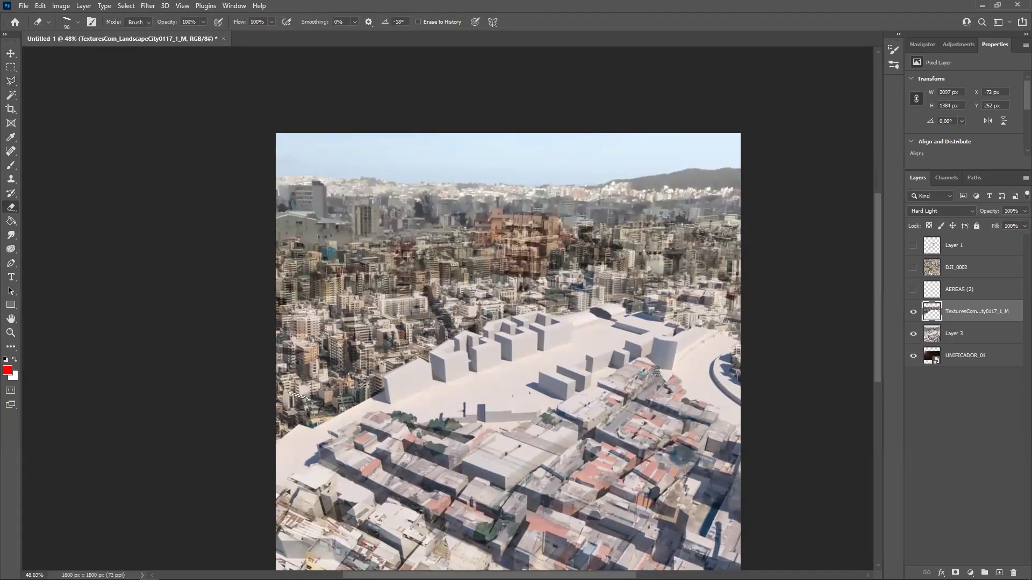
pyautogui.keyDown('alt'); pyautogui.moveTo(326, 415); pyautogui.dragTo(320, 415, button='right'); pyautogui.keyUp('alt')
pyautogui.moveTo(325, 414); pyautogui.dragTo(385, 387)
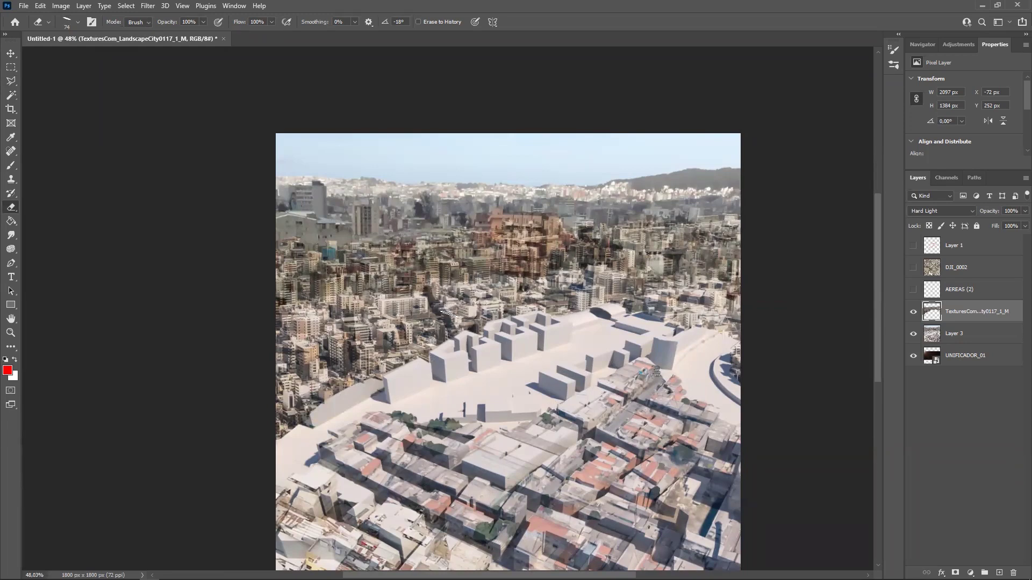
pyautogui.moveTo(279, 420); pyautogui.dragTo(302, 433)
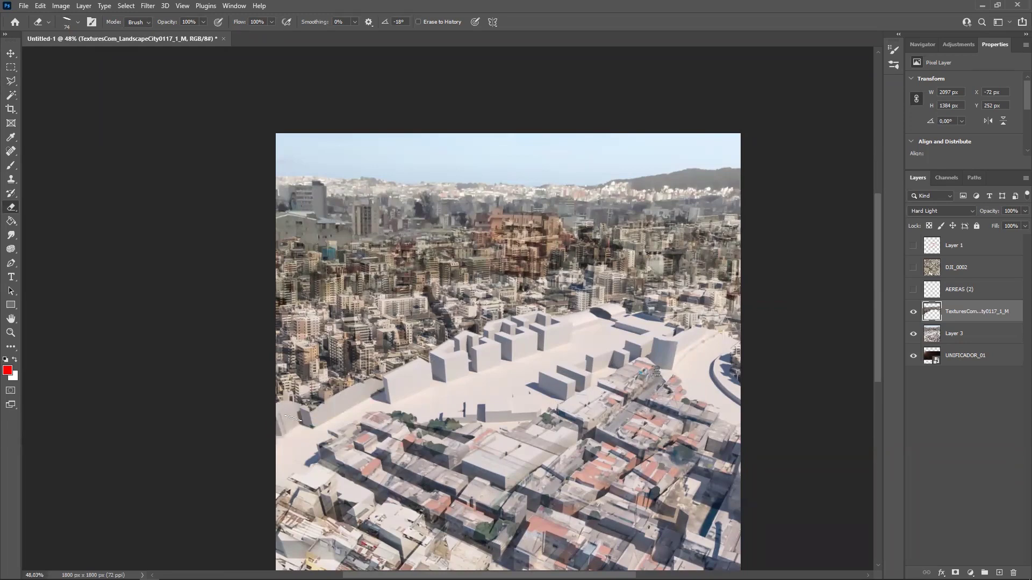
pyautogui.hotkey('ctrl', 'z')
pyautogui.hotkey('ctrl', 'z')
# Erase the city photo's lower edge along the row of white massing blocks with a smaller Eraser brush of about 56 px
pyautogui.keyDown('alt'); pyautogui.moveTo(302, 422); pyautogui.dragTo(293, 438, button='right'); pyautogui.keyUp('alt')
pyautogui.moveTo(282, 431)
pyautogui.mouseDown()
pyautogui.moveTo(357, 376)
pyautogui.moveTo(312, 387)
pyautogui.moveTo(274, 378)
pyautogui.moveTo(298, 394)
pyautogui.moveTo(305, 378)
pyautogui.moveTo(371, 375)
pyautogui.moveTo(430, 353)
pyautogui.moveTo(333, 377)
pyautogui.mouseUp()
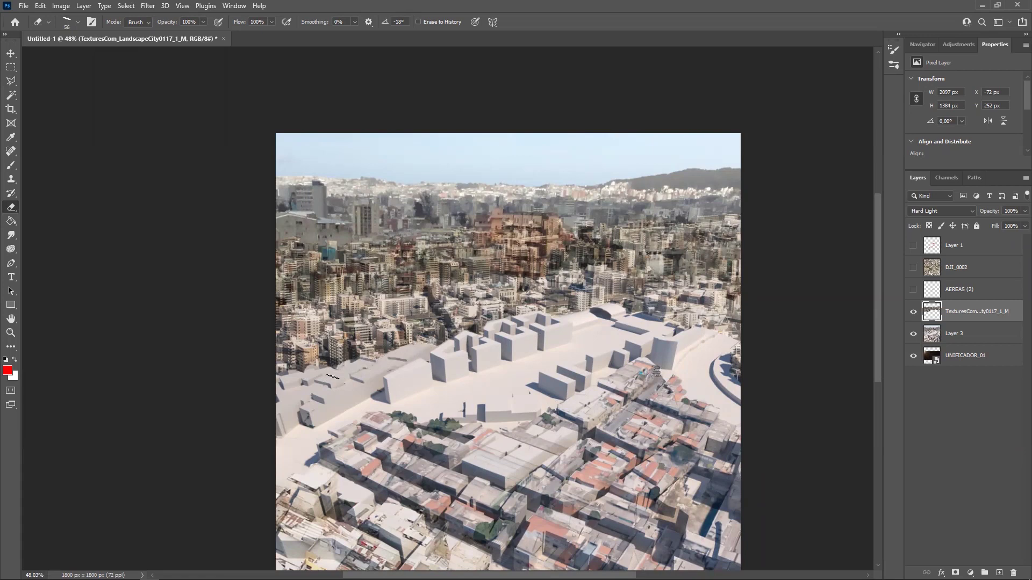
pyautogui.moveTo(430, 348)
pyautogui.mouseDown()
pyautogui.moveTo(460, 346)
pyautogui.moveTo(507, 319)
pyautogui.mouseUp()
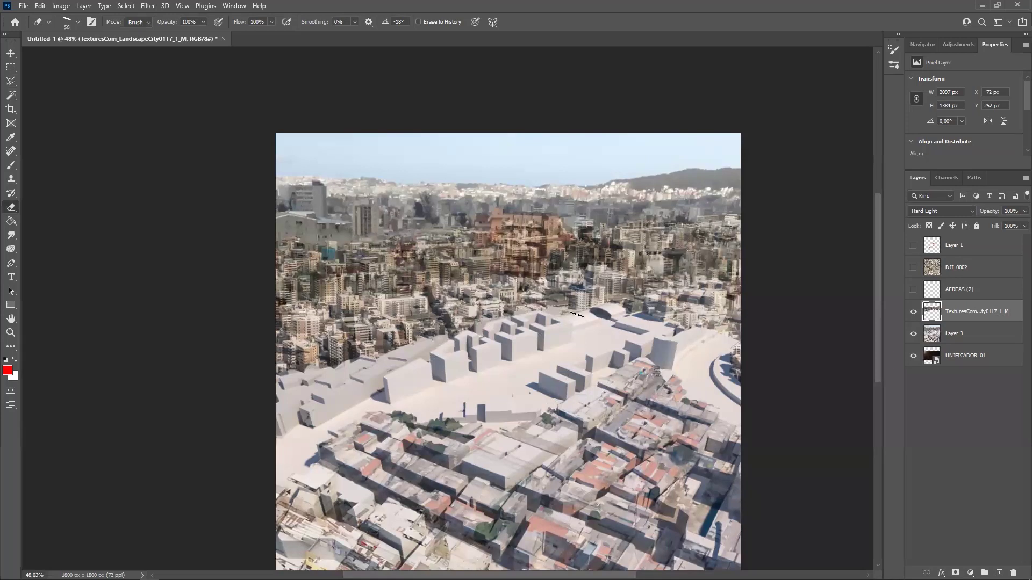
pyautogui.moveTo(617, 308); pyautogui.dragTo(655, 319)
pyautogui.moveTo(717, 333); pyautogui.dragTo(738, 331)
pyautogui.moveTo(651, 338); pyautogui.dragTo(524, 336)
pyautogui.keyDown('ctrl'); pyautogui.moveTo(385, 227); pyautogui.dragTo(419, 228); pyautogui.keyUp('ctrl')
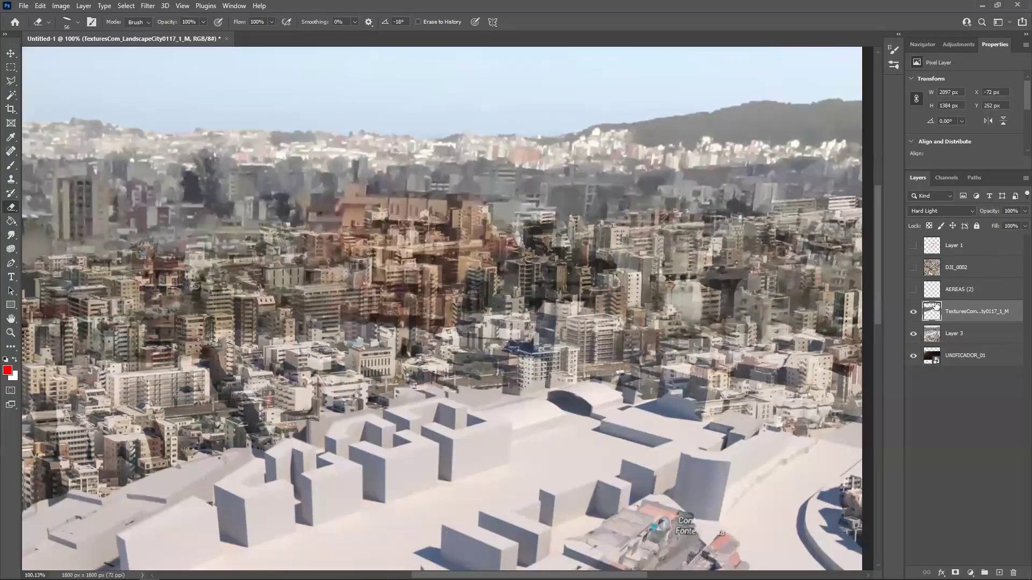
# Merge the city photo layer with Layer 3
pyautogui.keyDown('shift'); pyautogui.click(954, 334); pyautogui.keyUp('shift')
pyautogui.keyDown('alt'); pyautogui.scroll(-5, 591, 422); pyautogui.keyUp('alt')
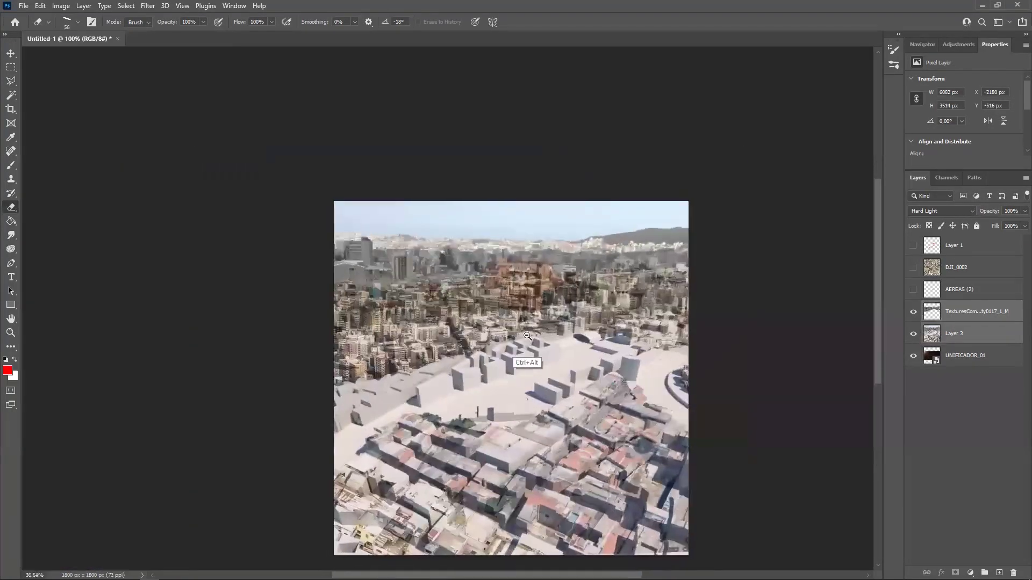
pyautogui.hotkey('ctrl', 'e')
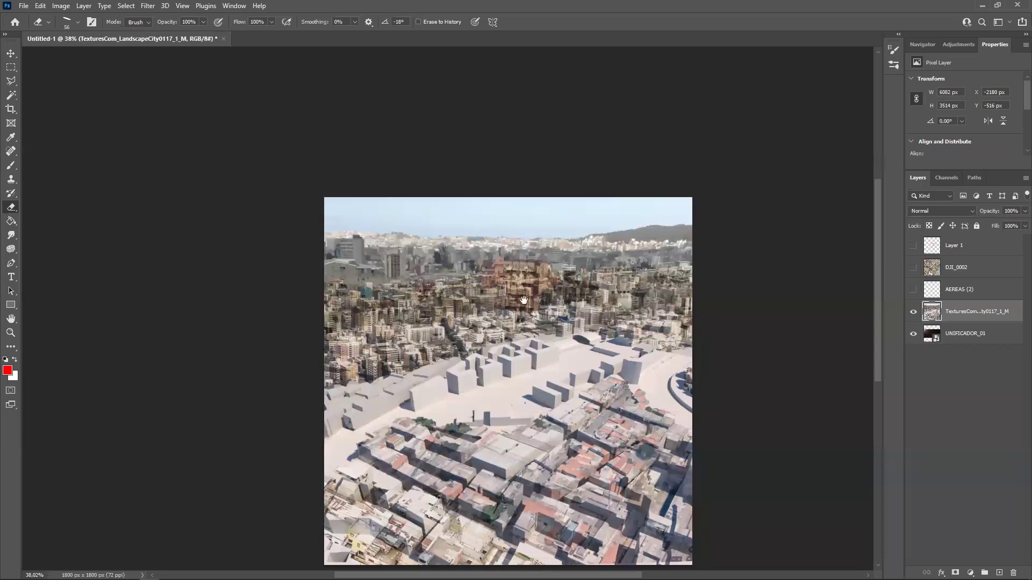
# Retouch the ghosted buildings in the middle of the skyline, just behind the white blocks, with the Spot Healing Brush
pyautogui.keyDown('alt'); pyautogui.scroll(5, 532, 304); pyautogui.keyUp('alt')
pyautogui.click(13, 151)
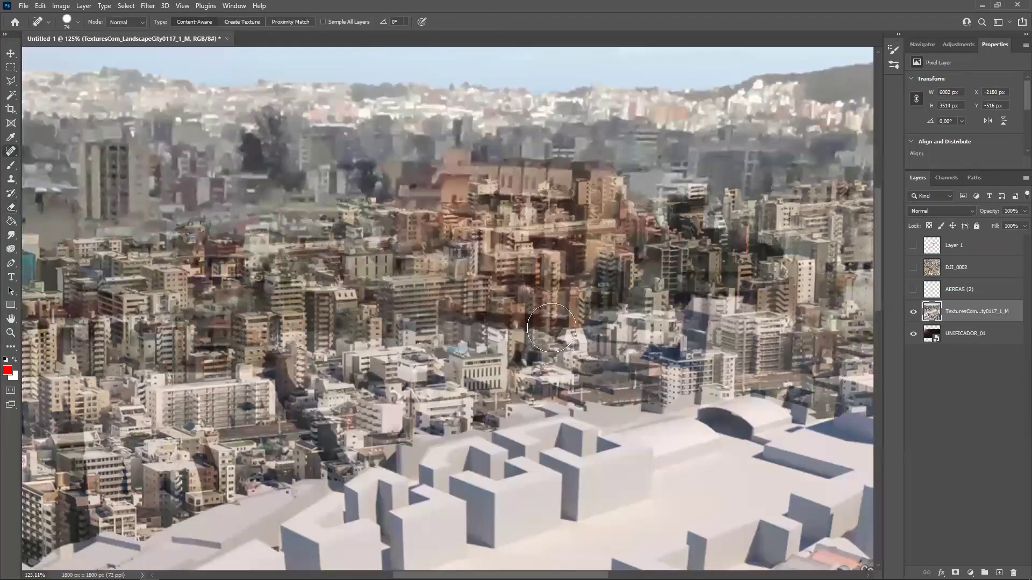
pyautogui.moveTo(478, 318); pyautogui.dragTo(590, 323)
pyautogui.moveTo(489, 280); pyautogui.dragTo(543, 279)
pyautogui.click(538, 245)
pyautogui.moveTo(530, 319)
pyautogui.mouseDown()
pyautogui.moveTo(565, 318)
pyautogui.moveTo(581, 342)
pyautogui.mouseUp()
pyautogui.click(584, 254)
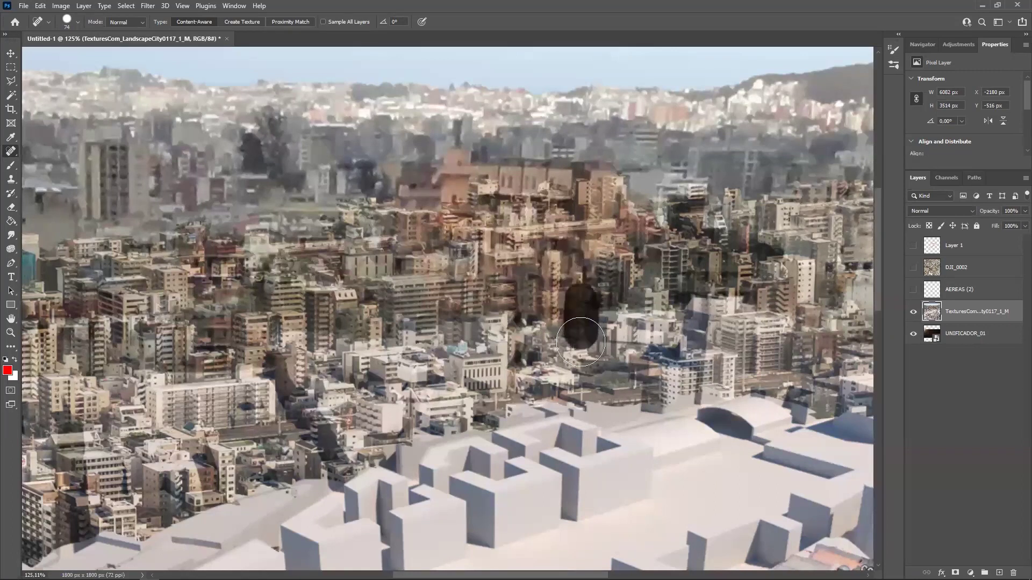
# Heal the overlapping patches around the reddish building complex and the towers to its right
pyautogui.moveTo(538, 193); pyautogui.dragTo(547, 233)
pyautogui.moveTo(574, 189); pyautogui.dragTo(569, 205)
pyautogui.moveTo(647, 206)
pyautogui.mouseDown()
pyautogui.moveTo(642, 222)
pyautogui.moveTo(697, 218)
pyautogui.moveTo(740, 239)
pyautogui.mouseUp()
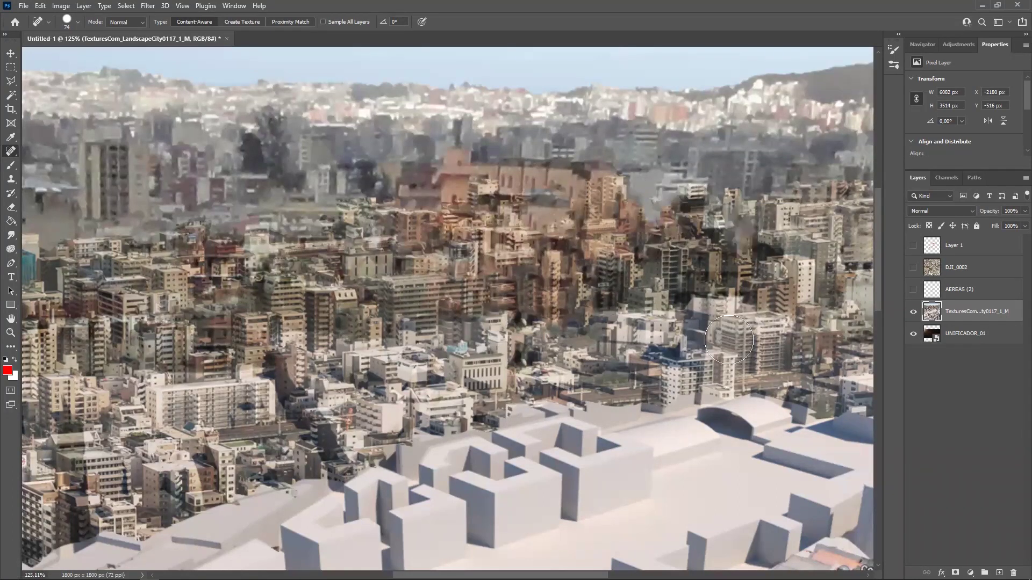
pyautogui.moveTo(612, 279); pyautogui.dragTo(609, 317)
pyautogui.moveTo(706, 271)
pyautogui.mouseDown()
pyautogui.moveTo(698, 308)
pyautogui.moveTo(731, 283)
pyautogui.mouseUp()
pyautogui.moveTo(510, 289); pyautogui.dragTo(508, 319)
# Heal further strips across the top and sides of the reddish building complex in the distant skyline
pyautogui.moveTo(570, 288)
pyautogui.keyDown('ctrl'); pyautogui.keyDown('alt'); pyautogui.mouseDown()
pyautogui.moveTo(482, 323)
pyautogui.moveTo(516, 314)
pyautogui.mouseUp(); pyautogui.keyUp('alt'); pyautogui.keyUp('ctrl')
pyautogui.moveTo(560, 270); pyautogui.dragTo(579, 273)
pyautogui.moveTo(525, 240)
pyautogui.mouseDown()
pyautogui.moveTo(517, 236)
pyautogui.moveTo(556, 250)
pyautogui.moveTo(577, 242)
pyautogui.mouseUp()
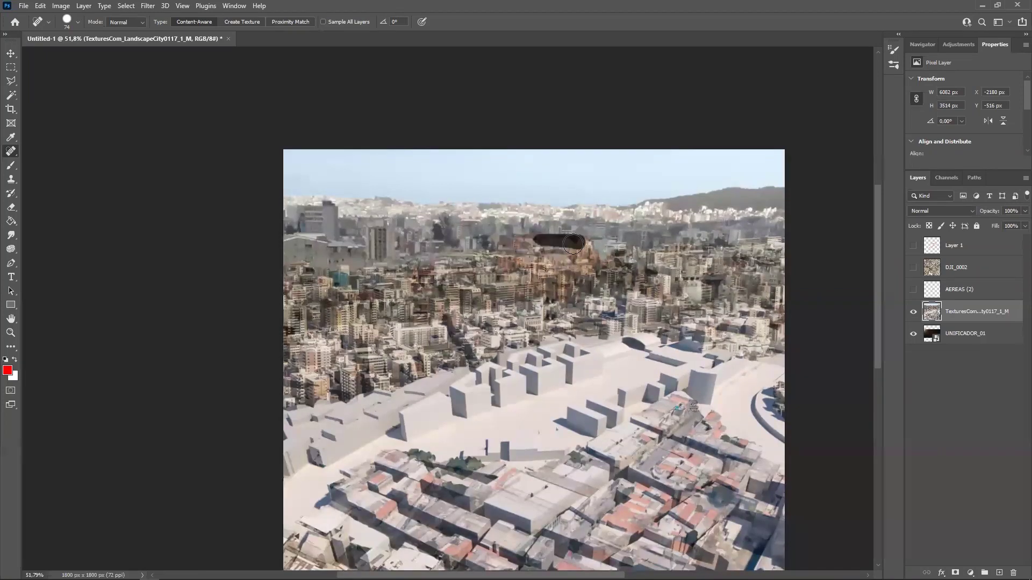
pyautogui.moveTo(514, 241); pyautogui.dragTo(514, 254)
pyautogui.moveTo(579, 239); pyautogui.dragTo(577, 262)
pyautogui.moveTo(571, 347)
pyautogui.mouseDown()
pyautogui.moveTo(488, 312)
pyautogui.moveTo(436, 349)
pyautogui.moveTo(480, 329)
pyautogui.mouseUp()
pyautogui.keyDown('ctrl'); pyautogui.moveTo(429, 298); pyautogui.dragTo(467, 286); pyautogui.keyUp('ctrl')
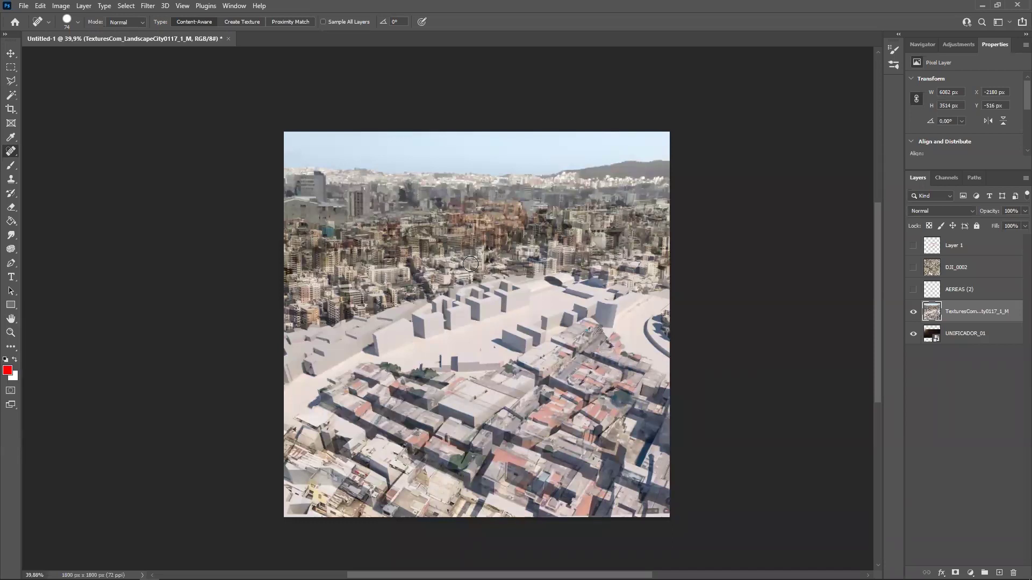
pyautogui.keyDown('ctrl'); pyautogui.moveTo(364, 220); pyautogui.dragTo(393, 232); pyautogui.keyUp('ctrl')
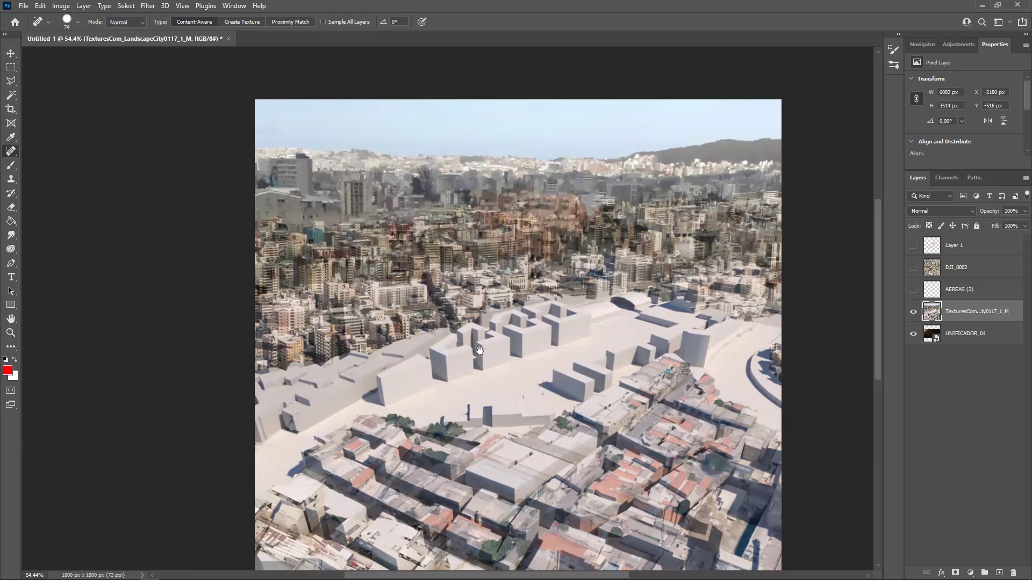
pyautogui.moveTo(479, 350); pyautogui.dragTo(414, 304)
pyautogui.keyDown('ctrl'); pyautogui.moveTo(511, 291); pyautogui.dragTo(463, 341); pyautogui.keyUp('ctrl')
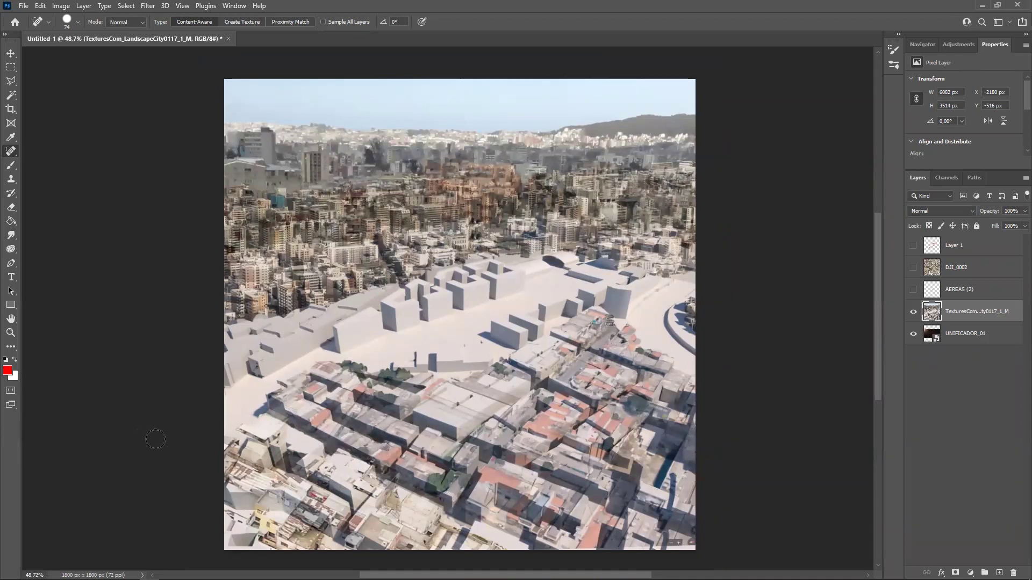
# Switch to Google Earth and frame an oblique aerial view of the industrial warehouses beside the multi-lane highway
pyautogui.moveTo(90, 572)
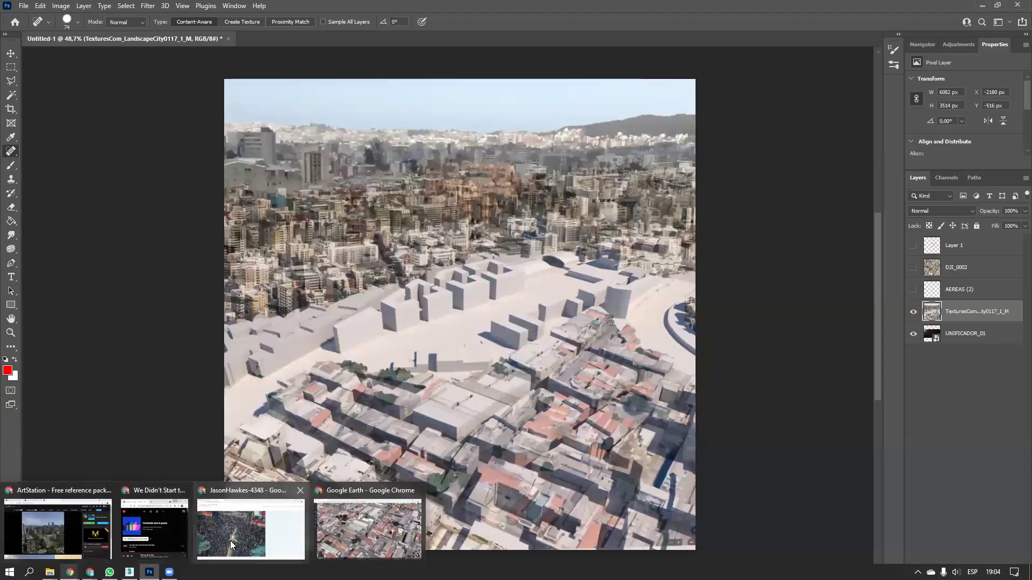
pyautogui.click(342, 527)
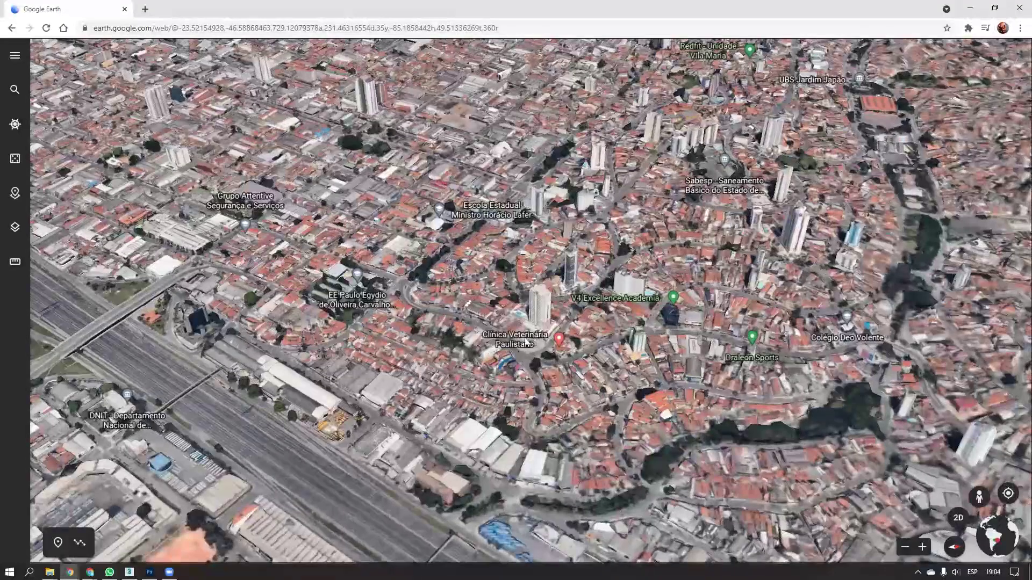
pyautogui.moveTo(360, 348); pyautogui.dragTo(458, 367)
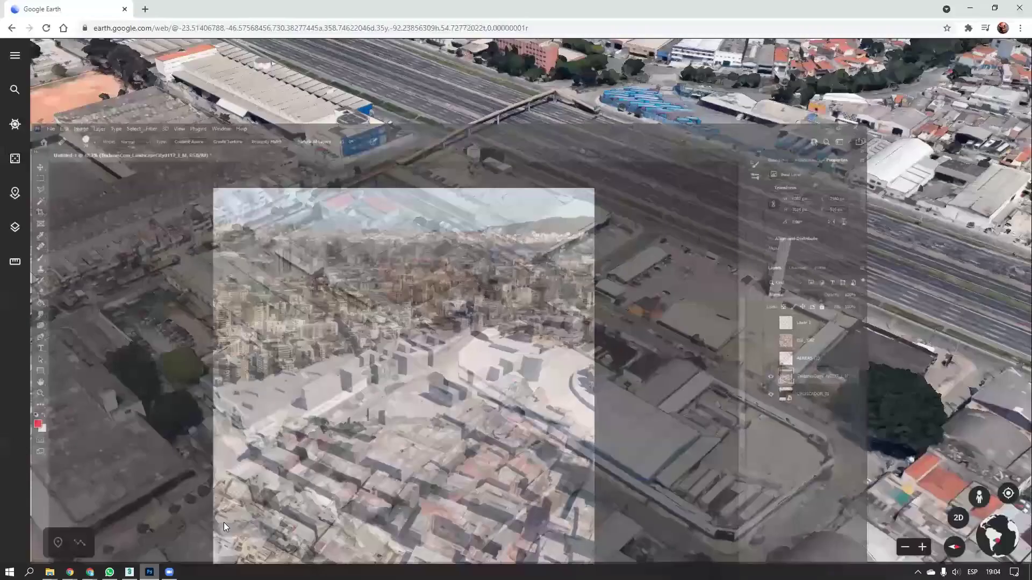
pyautogui.scroll(3, 421, 378)
pyautogui.scroll(-1, 413, 370)
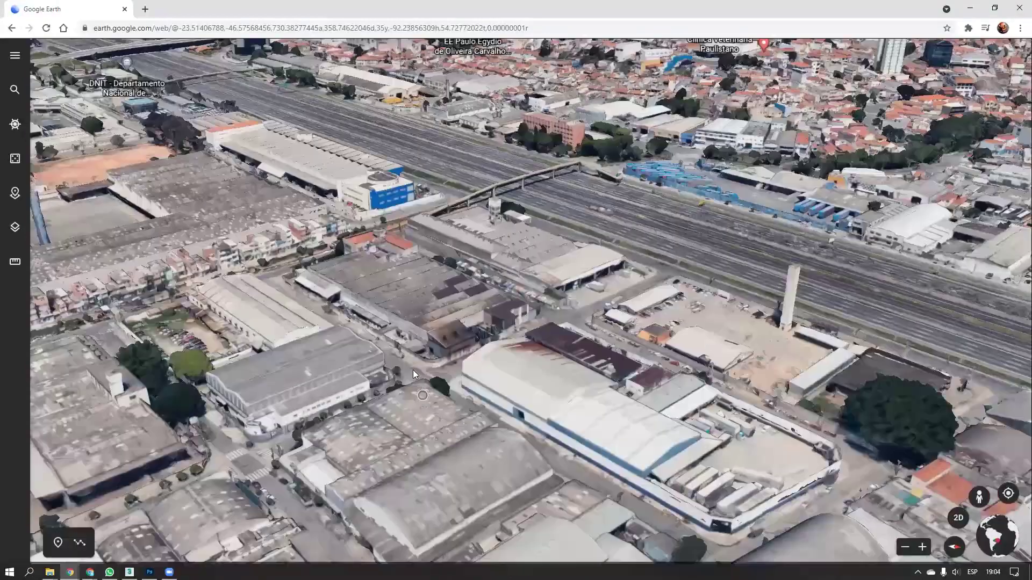
pyautogui.scroll(-1, 433, 372)
pyautogui.moveTo(345, 437); pyautogui.dragTo(552, 322)
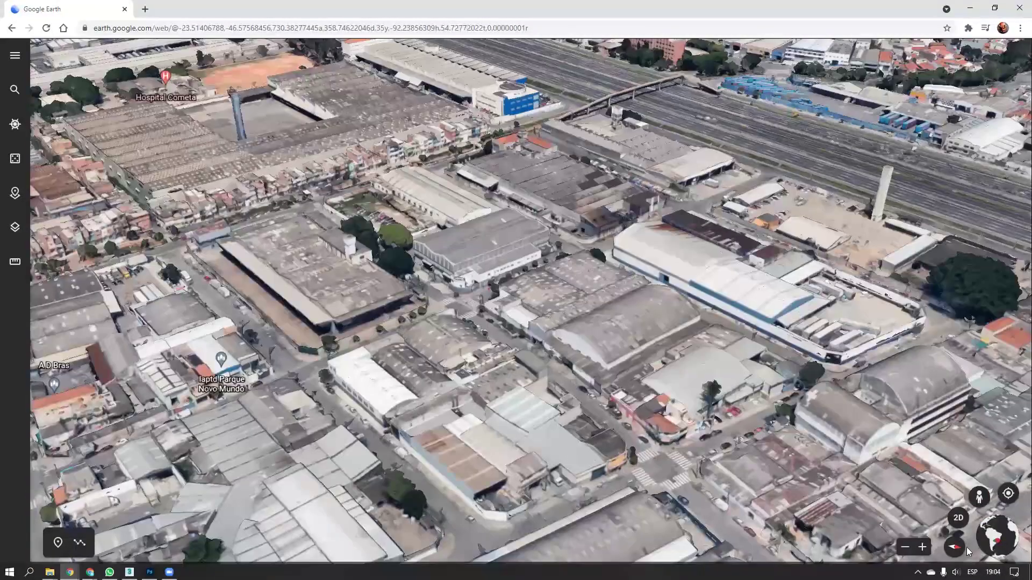
pyautogui.hotkey('alt', 'Tab')
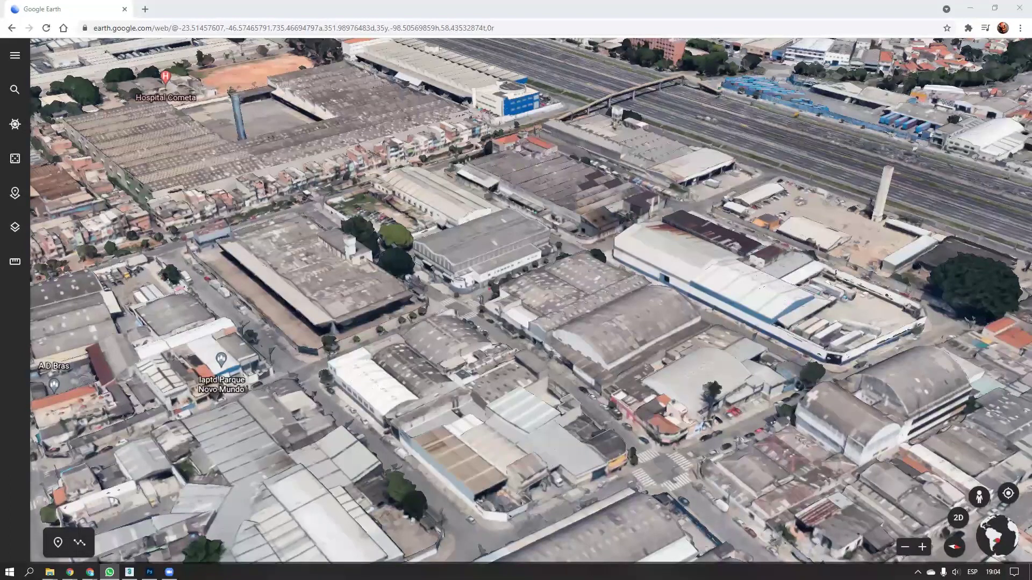
pyautogui.click(594, 412)
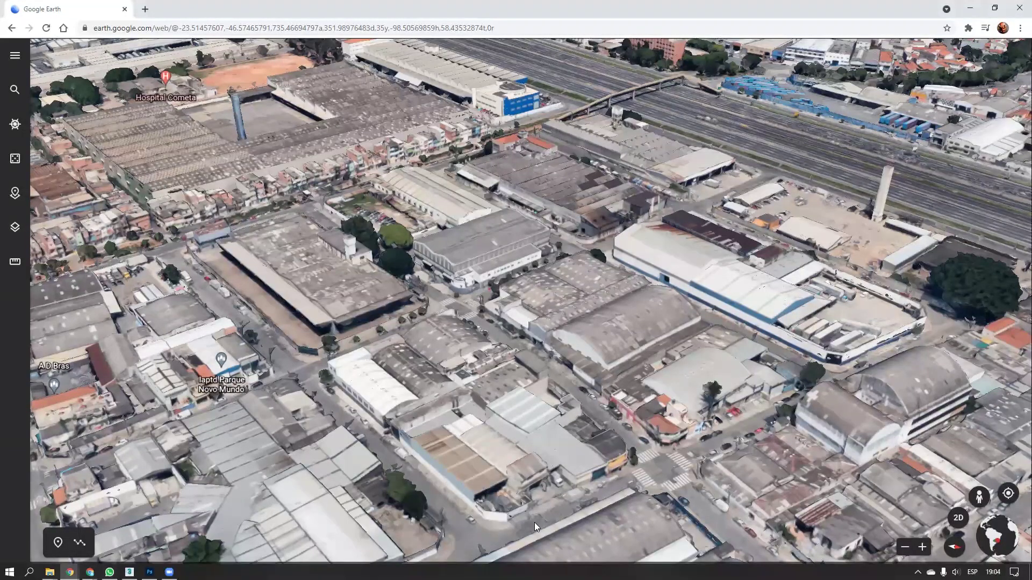
pyautogui.press('Print')
pyautogui.moveTo(45, 49)
pyautogui.mouseDown()
pyautogui.moveTo(938, 456)
pyautogui.moveTo(1015, 515)
pyautogui.moveTo(1016, 538)
pyautogui.mouseUp()
pyautogui.click(976, 549)
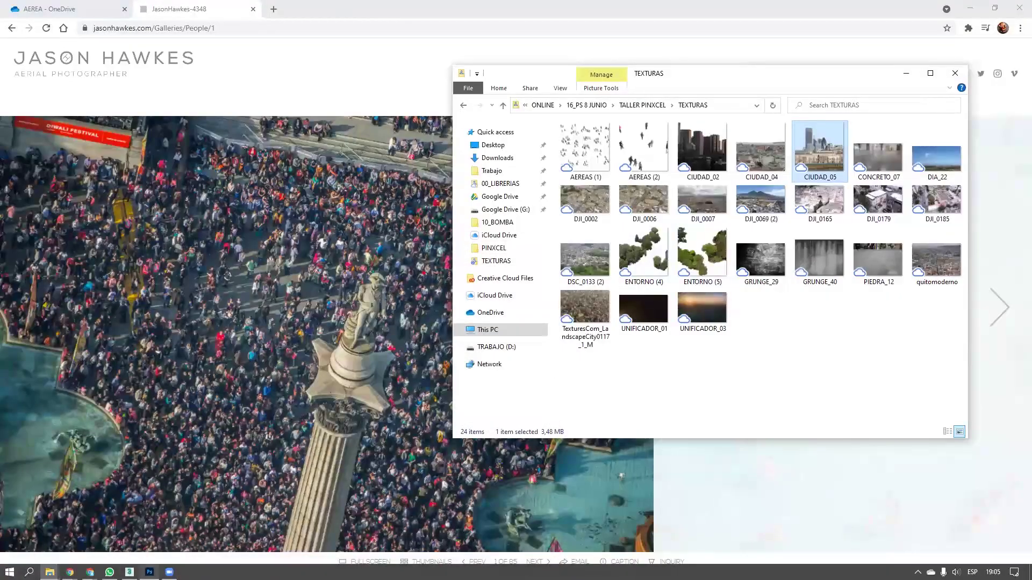
pyautogui.click(150, 572)
pyautogui.hotkey('ctrl', 'v')
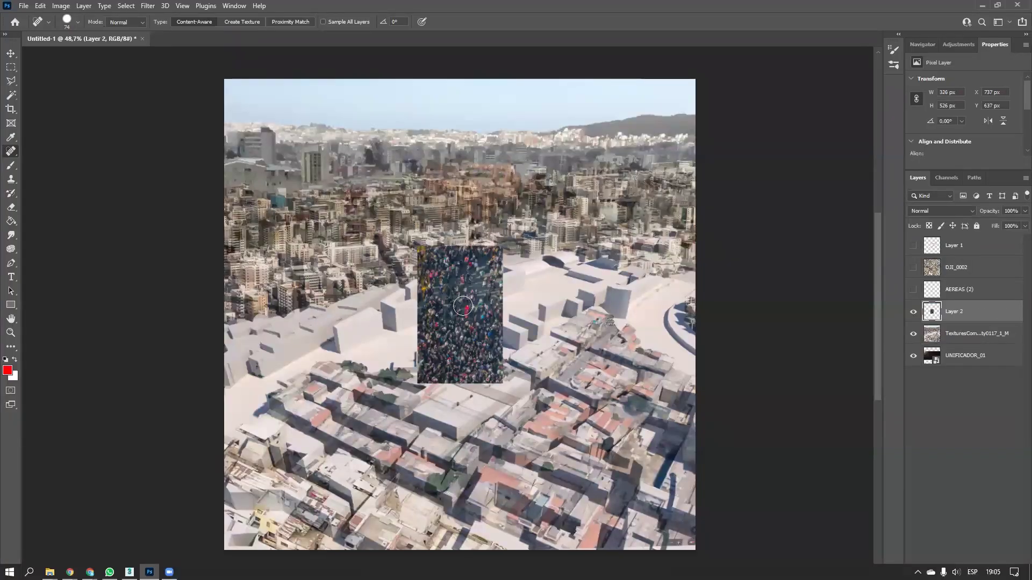
pyautogui.hotkey('ctrl', 'z')
# Capture the Google Earth warehouse view as a screenshot and paste it into the Photoshop montage as a new layer
pyautogui.moveTo(90, 572)
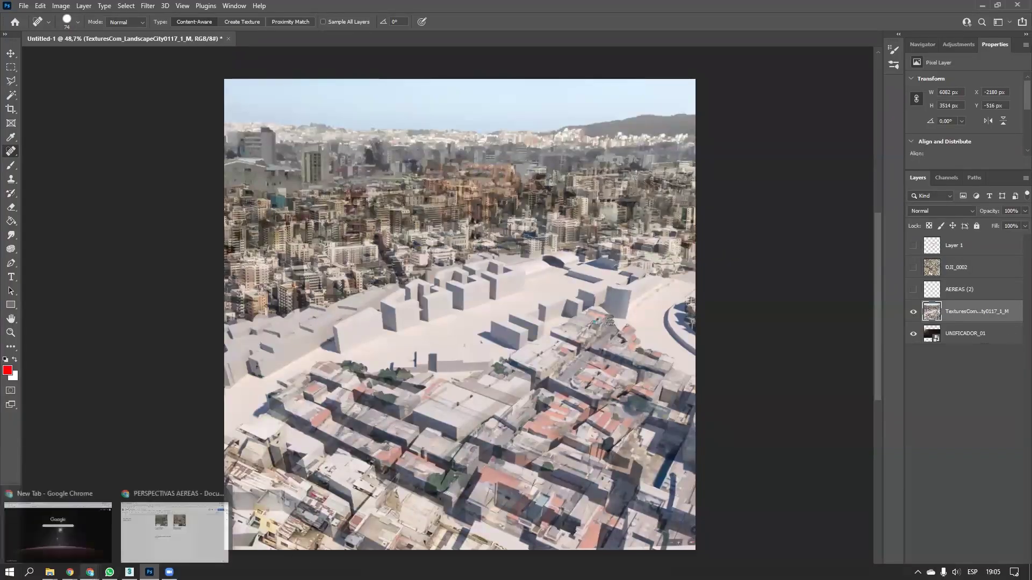
pyautogui.click(332, 550)
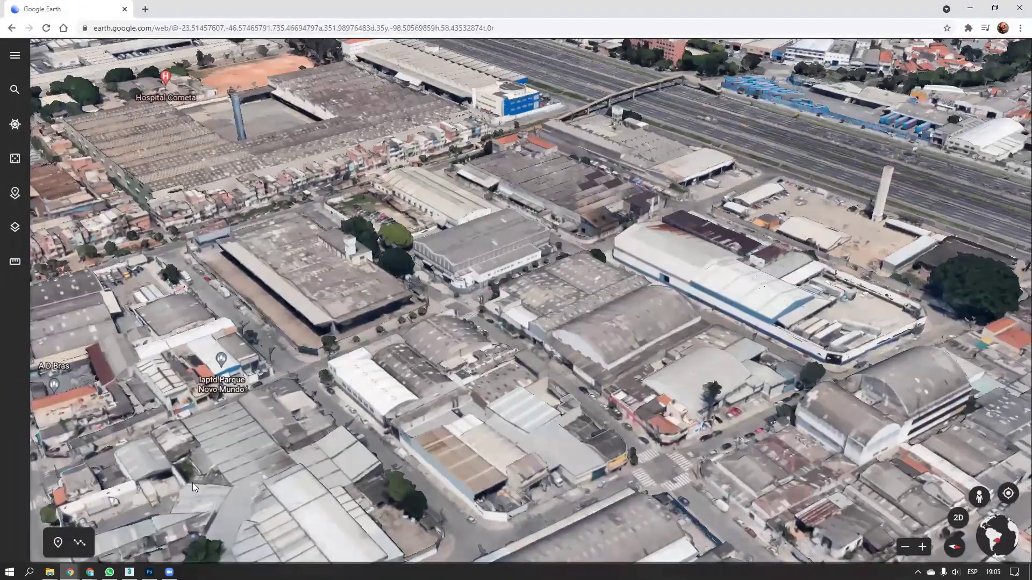
pyautogui.press('Print')
pyautogui.moveTo(44, 47); pyautogui.dragTo(1011, 541)
pyautogui.click(971, 554)
pyautogui.click(149, 572)
pyautogui.hotkey('ctrl', 'v')
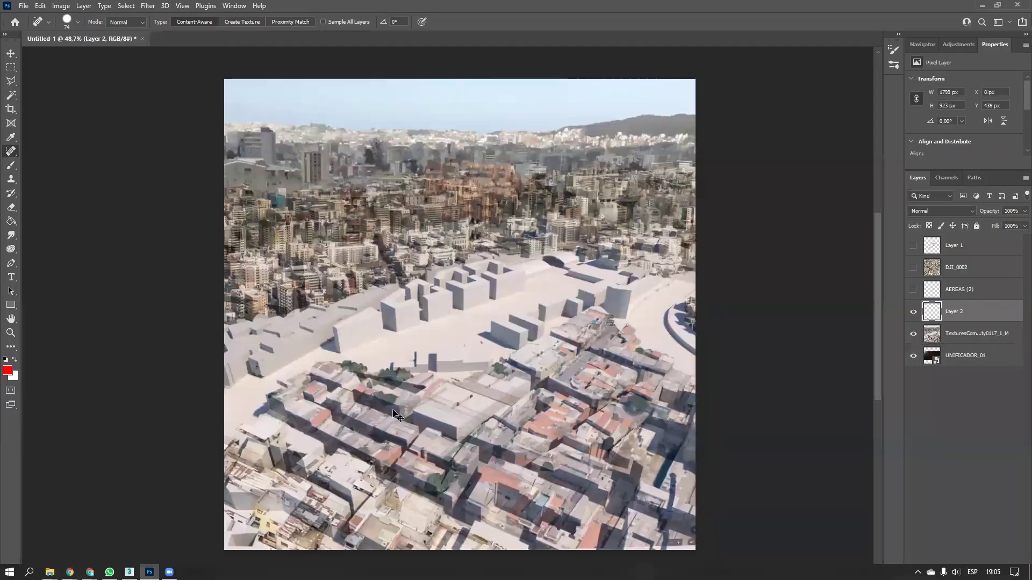
# Remove the Hospital Cometa pin and label from the pasted aerial with a Spot Healing Brush of about 20 px
pyautogui.keyDown('alt'); pyautogui.scroll(3, 367, 327); pyautogui.keyUp('alt')
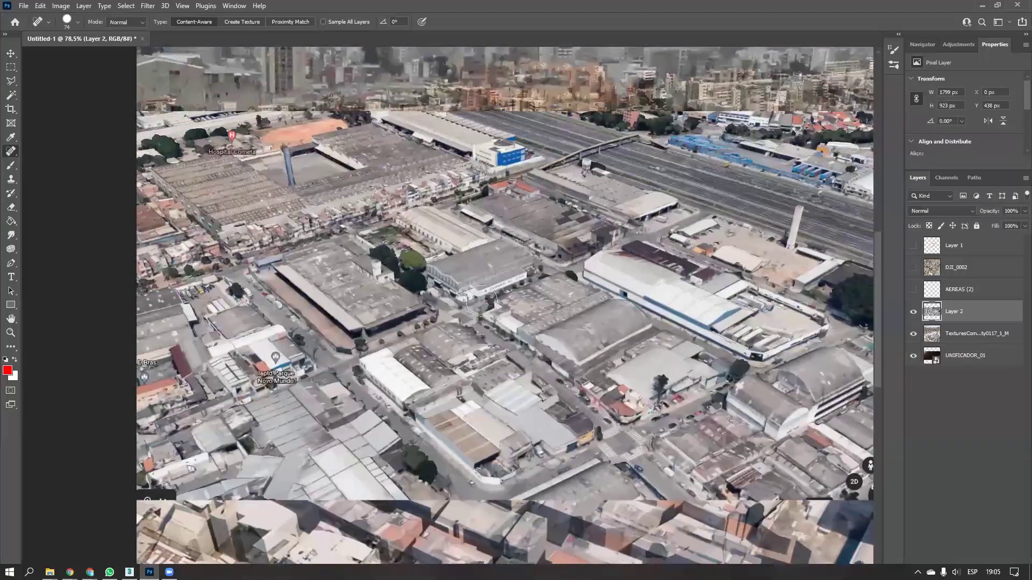
pyautogui.keyDown('alt'); pyautogui.scroll(5, 307, 196); pyautogui.keyUp('alt')
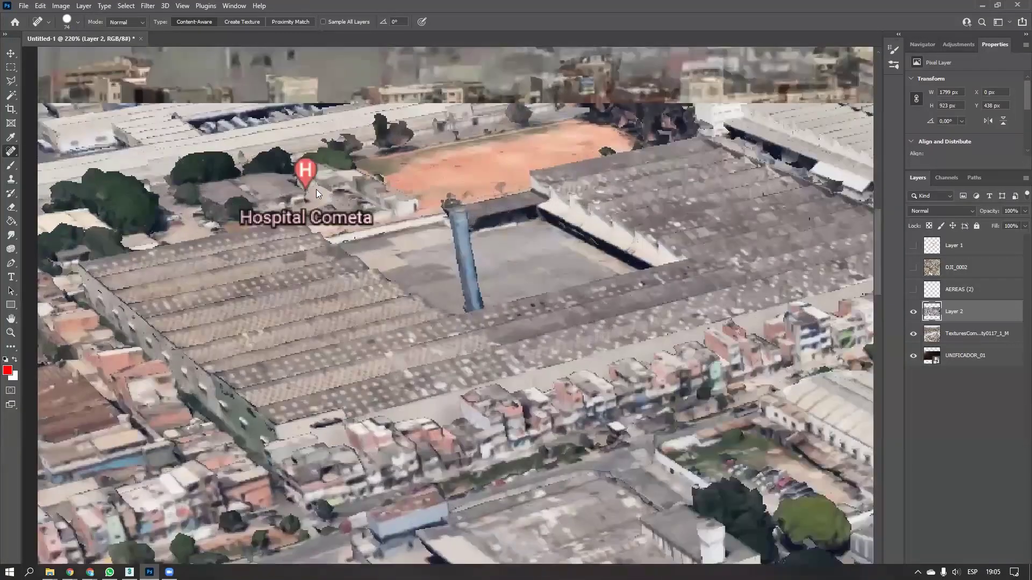
pyautogui.keyDown('alt'); pyautogui.moveTo(316, 190); pyautogui.dragTo(280, 196, button='right'); pyautogui.keyUp('alt')
pyautogui.moveTo(297, 198)
pyautogui.mouseDown()
pyautogui.moveTo(302, 157)
pyautogui.moveTo(310, 172)
pyautogui.mouseUp()
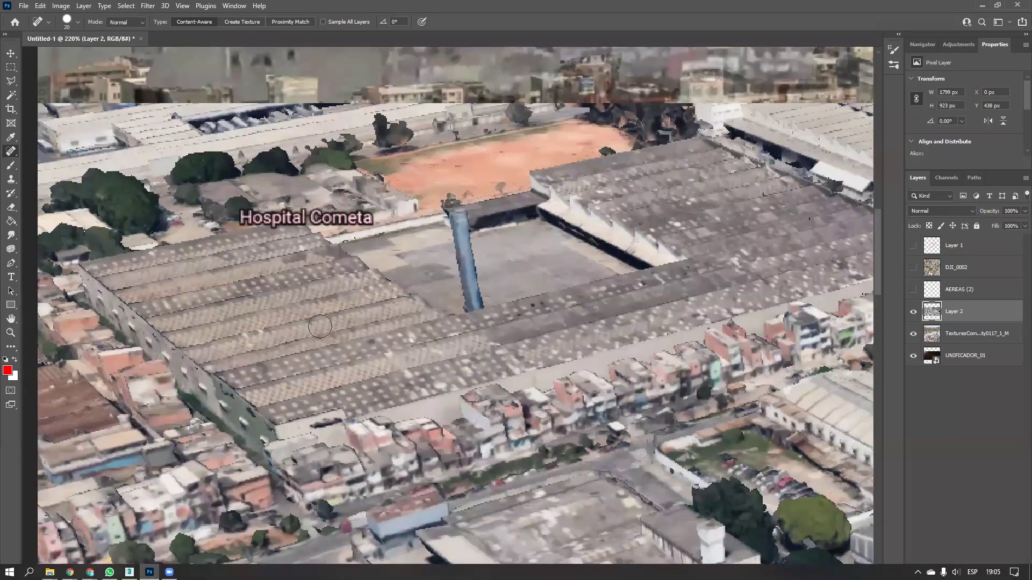
pyautogui.moveTo(242, 218)
pyautogui.mouseDown()
pyautogui.moveTo(380, 220)
pyautogui.moveTo(232, 220)
pyautogui.mouseUp()
# Heal out the remaining place labels and pins in the left part of the pasted aerial
pyautogui.moveTo(372, 247)
pyautogui.keyDown('ctrl'); pyautogui.mouseDown()
pyautogui.moveTo(283, 315)
pyautogui.moveTo(258, 317)
pyautogui.mouseUp(); pyautogui.keyUp('ctrl')
pyautogui.moveTo(407, 451)
pyautogui.mouseDown()
pyautogui.moveTo(391, 382)
pyautogui.moveTo(436, 398)
pyautogui.mouseUp()
pyautogui.moveTo(384, 371)
pyautogui.keyDown('ctrl'); pyautogui.mouseDown()
pyautogui.moveTo(366, 376)
pyautogui.moveTo(411, 407)
pyautogui.moveTo(359, 426)
pyautogui.mouseUp(); pyautogui.keyUp('ctrl')
pyautogui.moveTo(142, 420)
pyautogui.mouseDown()
pyautogui.moveTo(135, 409)
pyautogui.moveTo(155, 385)
pyautogui.mouseUp()
# Paint over the map navigation icons at the lower-right corner of the pasted aerial with the Spot Healing Brush
pyautogui.keyDown('ctrl'); pyautogui.keyDown('alt'); pyautogui.moveTo(425, 370); pyautogui.dragTo(352, 418); pyautogui.keyUp('alt'); pyautogui.keyUp('ctrl')
pyautogui.moveTo(753, 326); pyautogui.dragTo(554, 333)
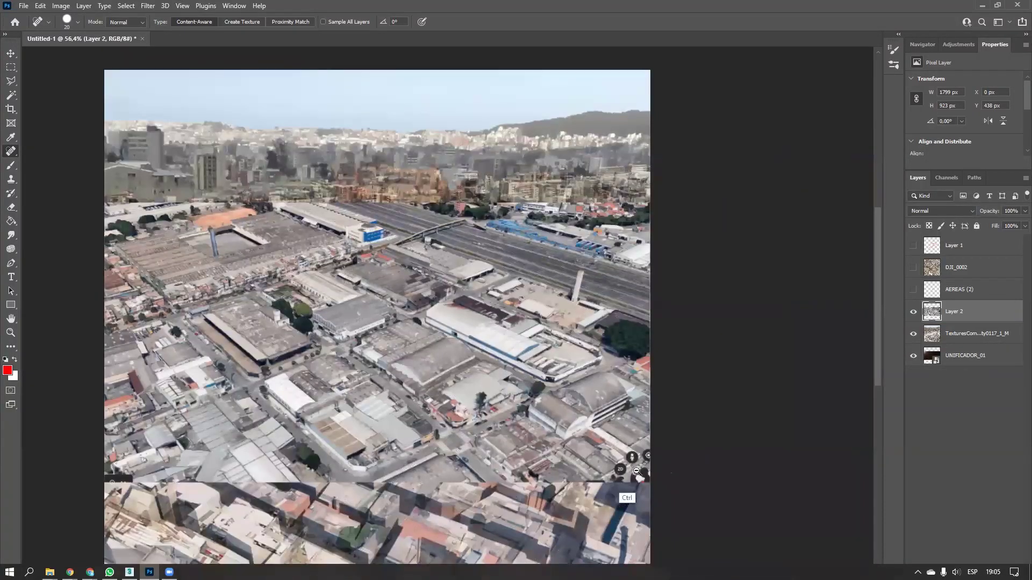
pyautogui.keyDown('alt'); pyautogui.scroll(4, 618, 462); pyautogui.keyUp('alt')
pyautogui.click(616, 459)
pyautogui.moveTo(657, 422); pyautogui.dragTo(659, 433)
pyautogui.moveTo(702, 415); pyautogui.dragTo(704, 428)
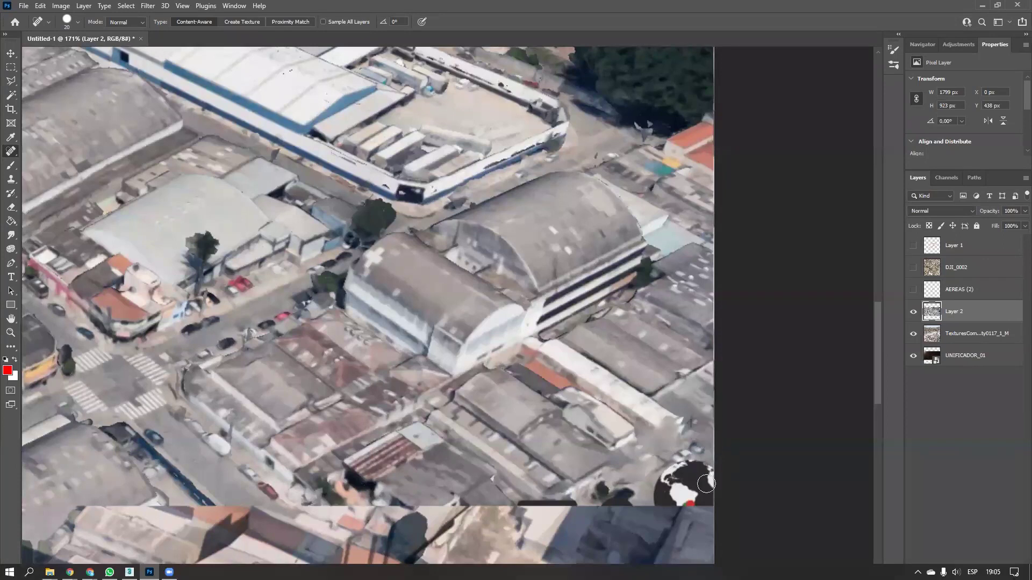
# Scale the pasted aerial to about 1374 × 705 px, position it over the left part of the white massing, and hide its layer
pyautogui.hotkey('ctrl', '0')
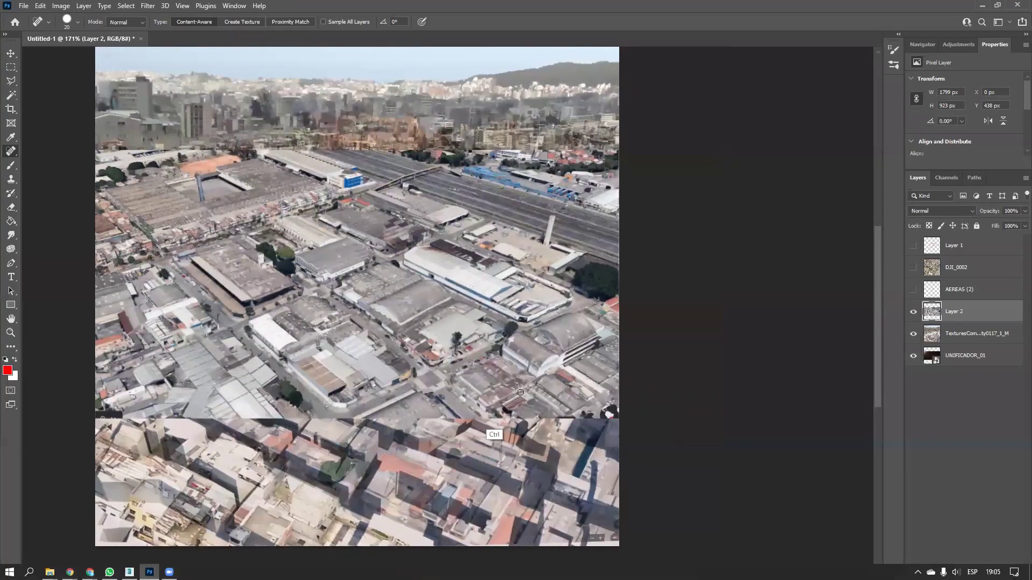
pyautogui.hotkey('ctrl', 't')
pyautogui.moveTo(607, 160); pyautogui.dragTo(402, 266)
pyautogui.moveTo(354, 304); pyautogui.dragTo(345, 273)
pyautogui.moveTo(409, 378); pyautogui.dragTo(516, 432)
pyautogui.moveTo(416, 351); pyautogui.dragTo(382, 348)
pyautogui.press('Return')
pyautogui.press('j')
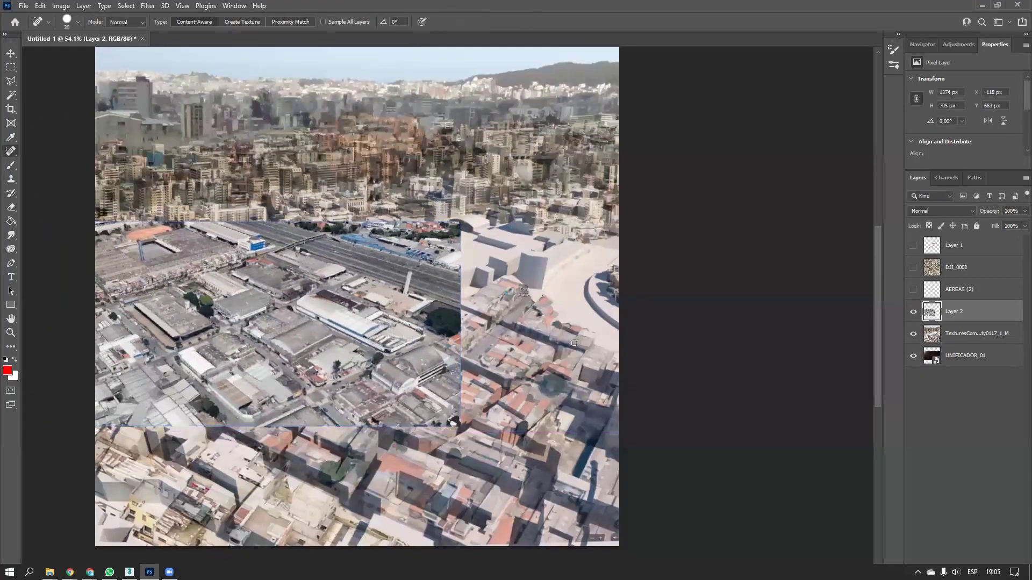
pyautogui.click(913, 311)
pyautogui.keyDown('alt'); pyautogui.scroll(3, 362, 367); pyautogui.keyUp('alt')
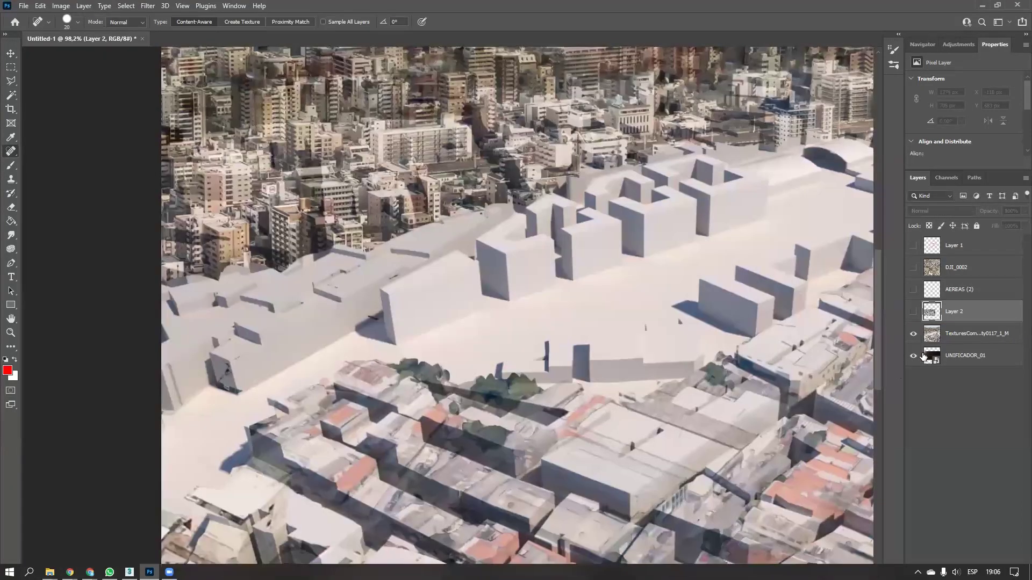
# Show the pasted aerial layer and cut away its lower foreground area along a polygonal outline, uncovering the rooftops and the plaza
pyautogui.click(913, 312)
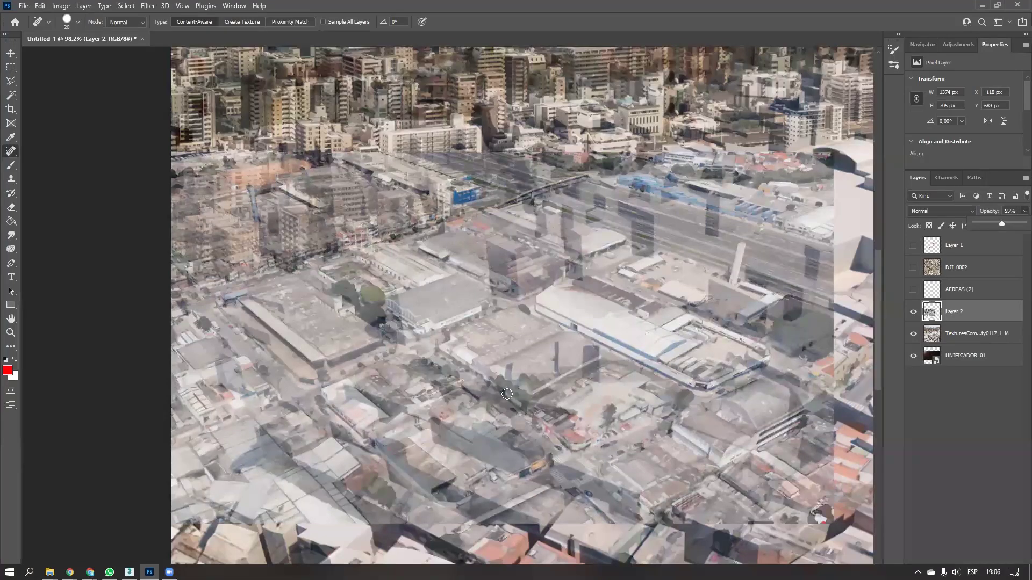
pyautogui.press('l')
pyautogui.scroll(-4, 457, 367)
pyautogui.click(475, 521)
pyautogui.click(158, 525)
pyautogui.click(132, 451)
pyautogui.click(159, 398)
pyautogui.click(550, 236)
pyautogui.click(859, 243)
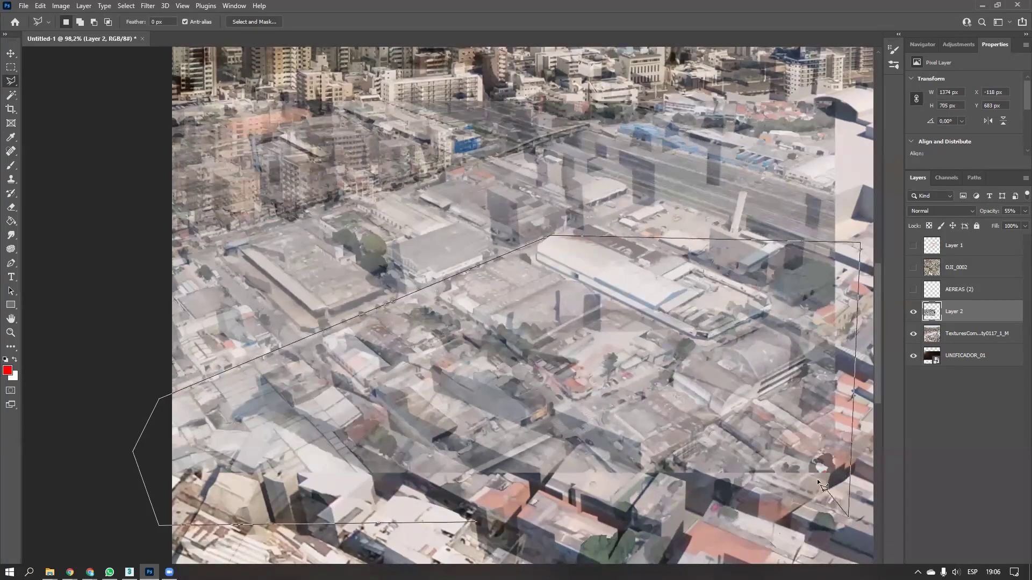
pyautogui.doubleClick(783, 527)
pyautogui.press('Delete')
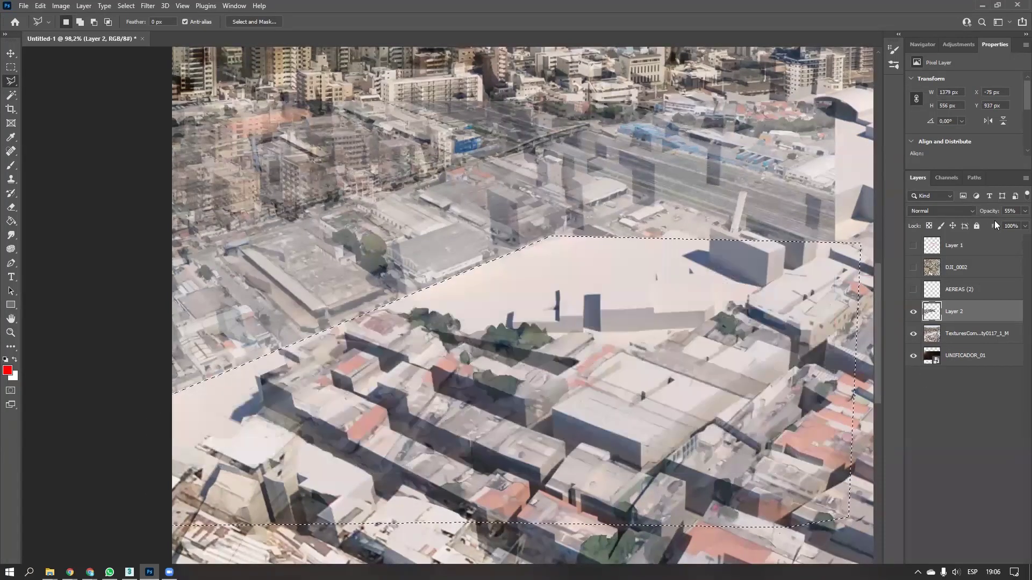
# Set the aerial layer's opacity to 100%, rotate it about -2.9° and position it over the left part of the white massing
pyautogui.click(1010, 211)
pyautogui.write('100')
pyautogui.moveTo(539, 261); pyautogui.dragTo(507, 333)
pyautogui.hotkey('ctrl', 't')
pyautogui.moveTo(506, 269); pyautogui.dragTo(446, 279)
pyautogui.moveTo(781, 392); pyautogui.dragTo(809, 362)
pyautogui.moveTo(574, 263)
pyautogui.mouseDown()
pyautogui.moveTo(548, 183)
pyautogui.moveTo(565, 237)
pyautogui.moveTo(586, 241)
pyautogui.mouseUp()
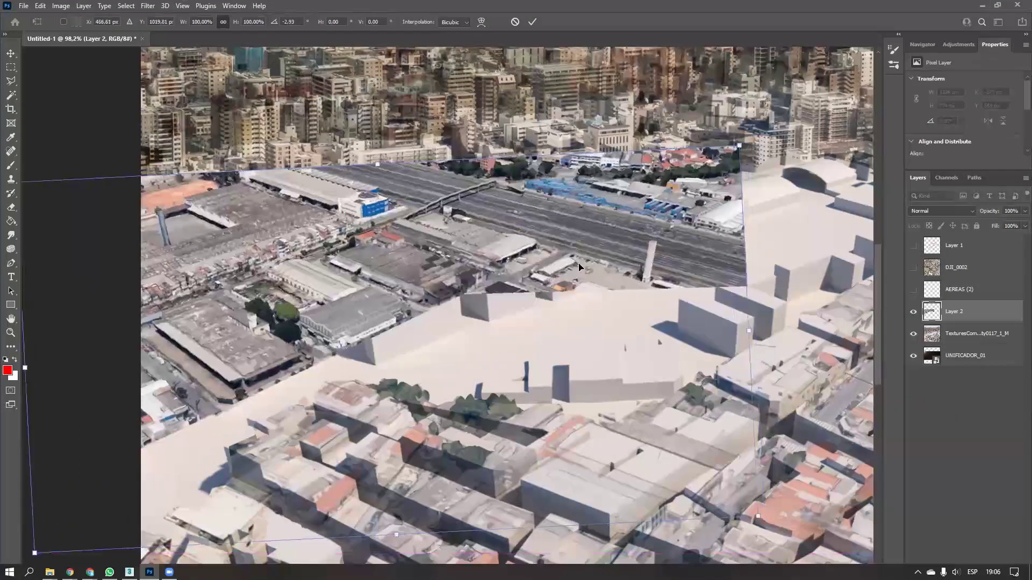
pyautogui.press('Return')
# Outline the row of white courtyard blocks with the aerial layer hidden, show it again, cut that area out and deselect
pyautogui.press('l')
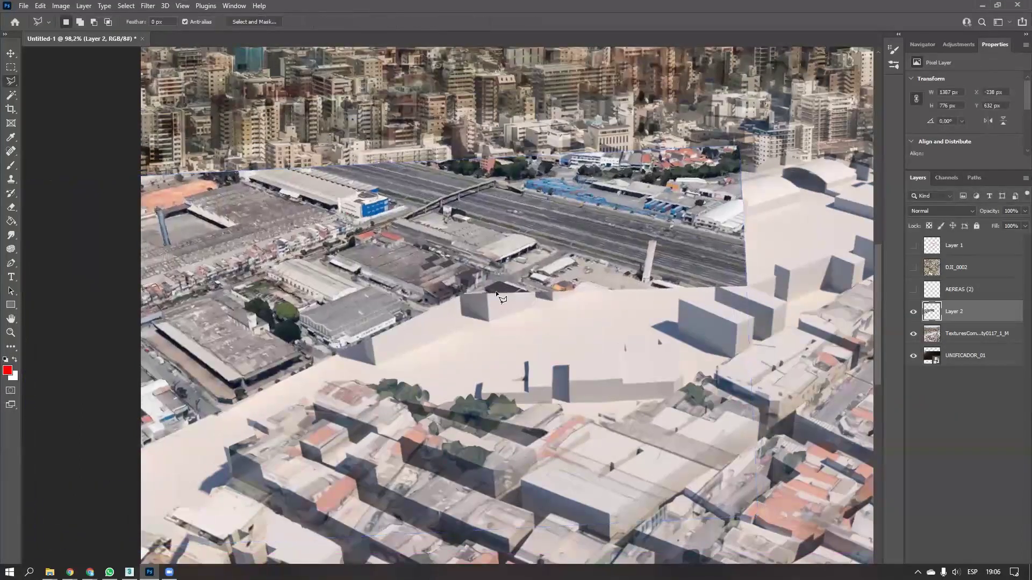
pyautogui.click(914, 313)
pyautogui.click(541, 341)
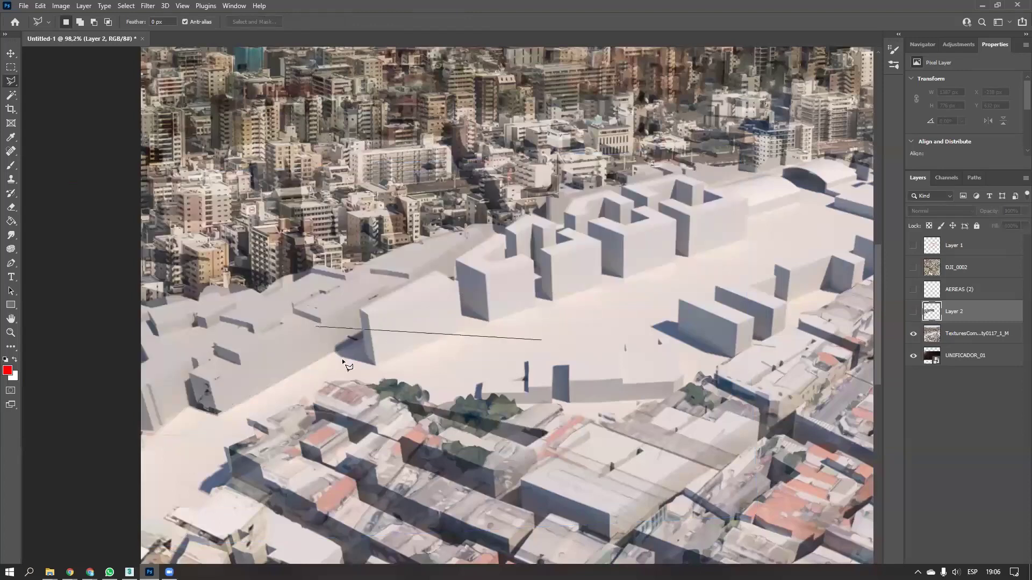
pyautogui.click(360, 309)
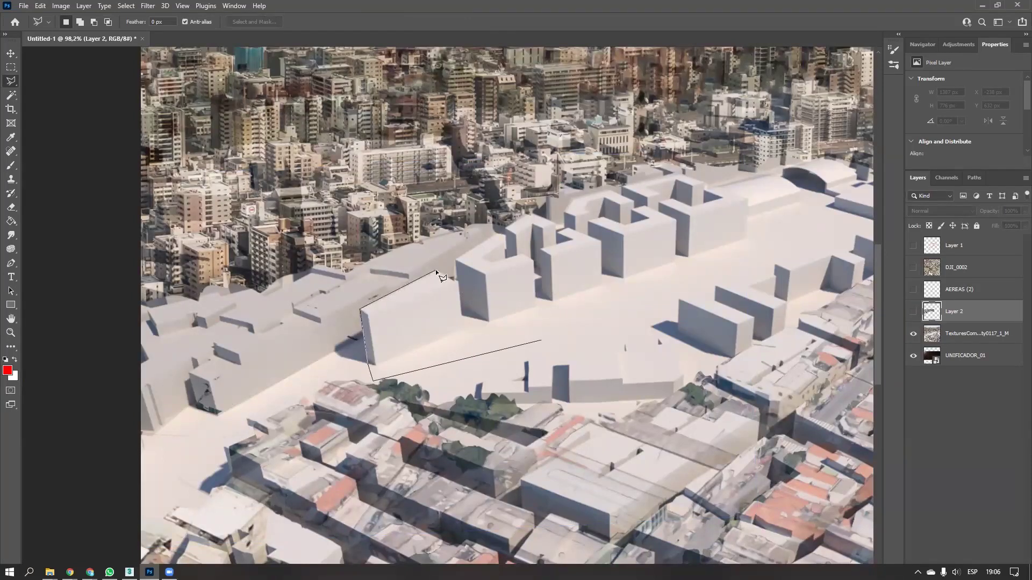
pyautogui.click(457, 281)
pyautogui.click(456, 258)
pyautogui.click(530, 213)
pyautogui.click(609, 190)
pyautogui.click(623, 187)
pyautogui.click(722, 173)
pyautogui.doubleClick(752, 321)
pyautogui.click(913, 312)
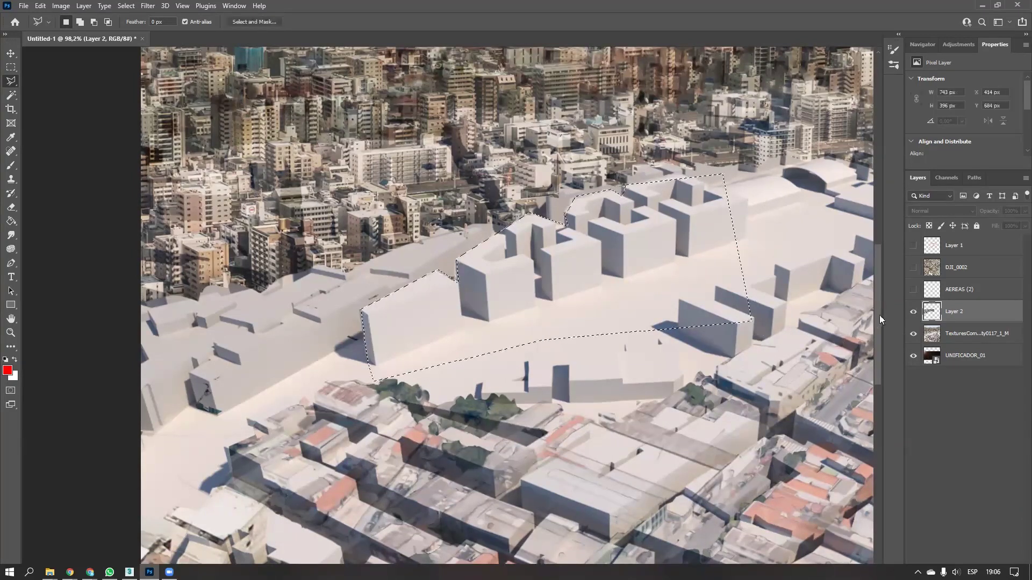
pyautogui.press('Delete')
pyautogui.hotkey('ctrl', 'd')
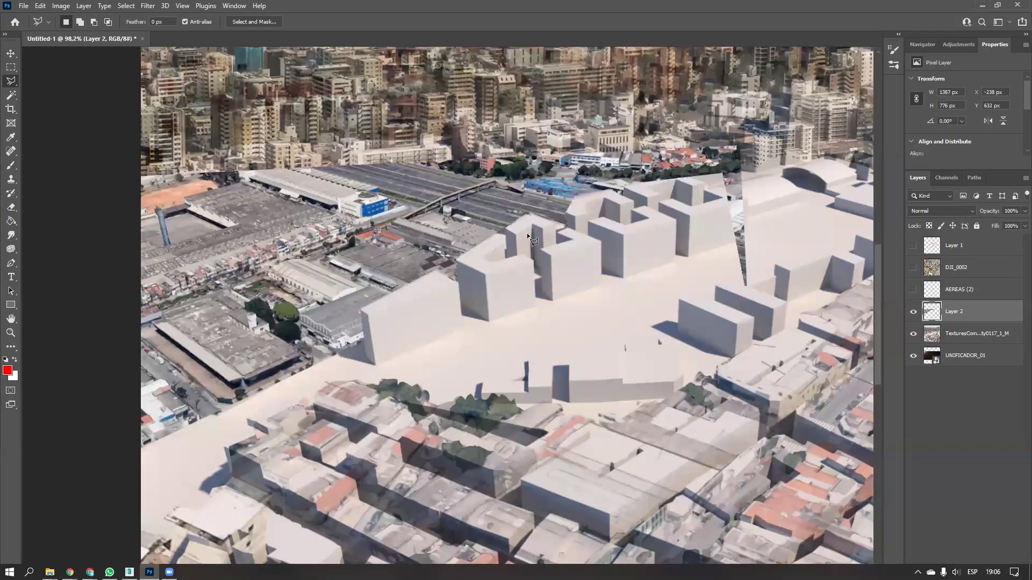
# Erase the upper and right edges of the aerial with a 126 px textured eraser to blend it into the skyline
pyautogui.press('e')
pyautogui.keyDown('alt'); pyautogui.moveTo(230, 183); pyautogui.dragTo(226, 219, button='right'); pyautogui.keyUp('alt')
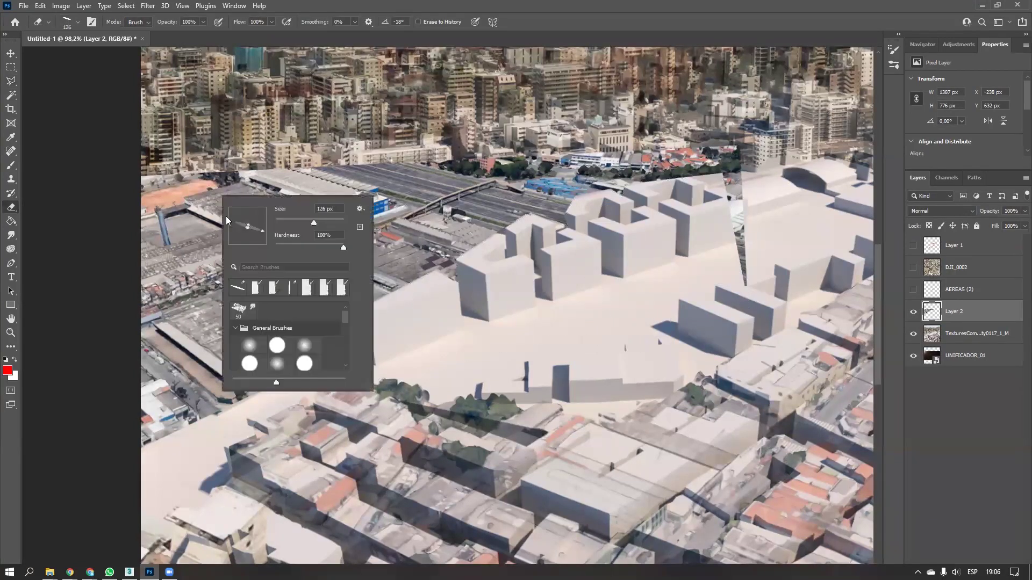
pyautogui.moveTo(257, 235); pyautogui.dragTo(253, 239)
pyautogui.moveTo(136, 221)
pyautogui.mouseDown()
pyautogui.moveTo(161, 220)
pyautogui.moveTo(142, 252)
pyautogui.moveTo(322, 205)
pyautogui.moveTo(185, 160)
pyautogui.mouseUp()
pyautogui.moveTo(339, 175)
pyautogui.mouseDown()
pyautogui.moveTo(462, 191)
pyautogui.moveTo(537, 183)
pyautogui.moveTo(520, 174)
pyautogui.moveTo(723, 209)
pyautogui.moveTo(757, 290)
pyautogui.mouseUp()
# Rotate and distort the remaining aerial to about 1250 × 758 px so it follows the perspective of the surrounding city
pyautogui.keyDown('ctrl'); pyautogui.moveTo(590, 300); pyautogui.dragTo(533, 327); pyautogui.keyUp('ctrl')
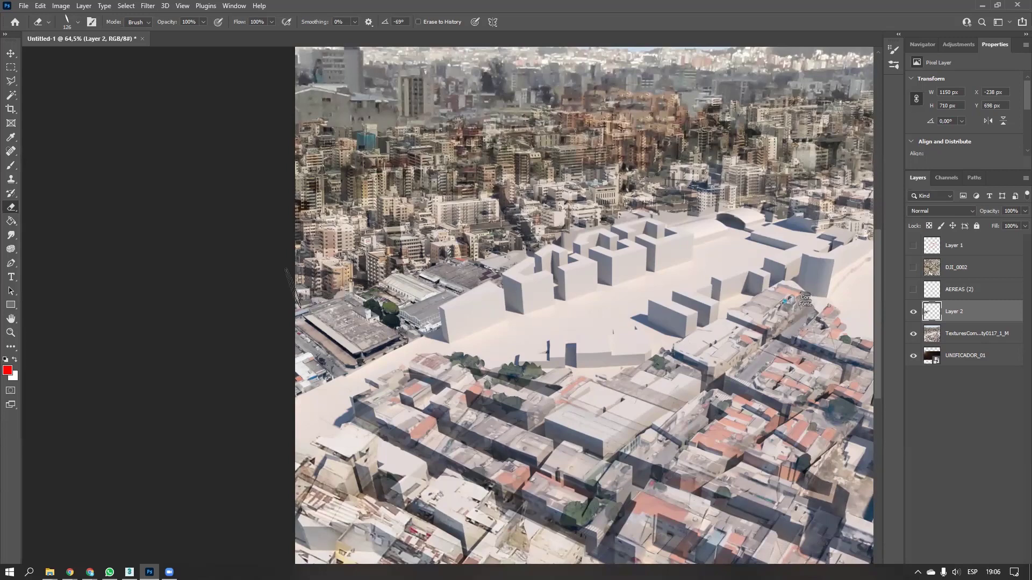
pyautogui.keyDown('ctrl'); pyautogui.moveTo(475, 302); pyautogui.dragTo(421, 346); pyautogui.keyUp('ctrl')
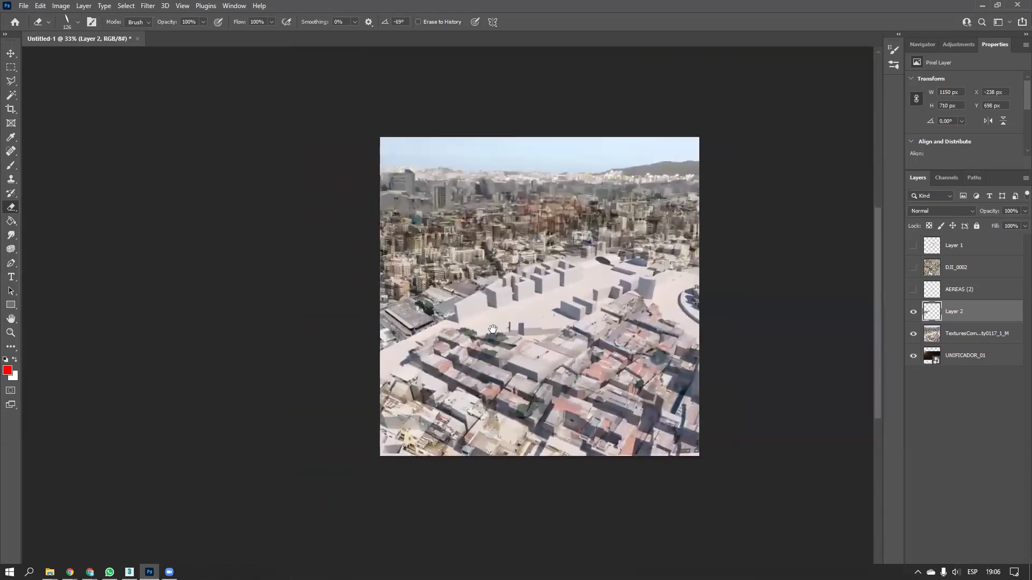
pyautogui.moveTo(489, 326); pyautogui.dragTo(416, 333)
pyautogui.hotkey('ctrl', 't')
pyautogui.hotkey('ctrl', 't')
pyautogui.moveTo(487, 248); pyautogui.dragTo(496, 275)
pyautogui.press('Down')
pyautogui.press('Down')
pyautogui.press('Down')
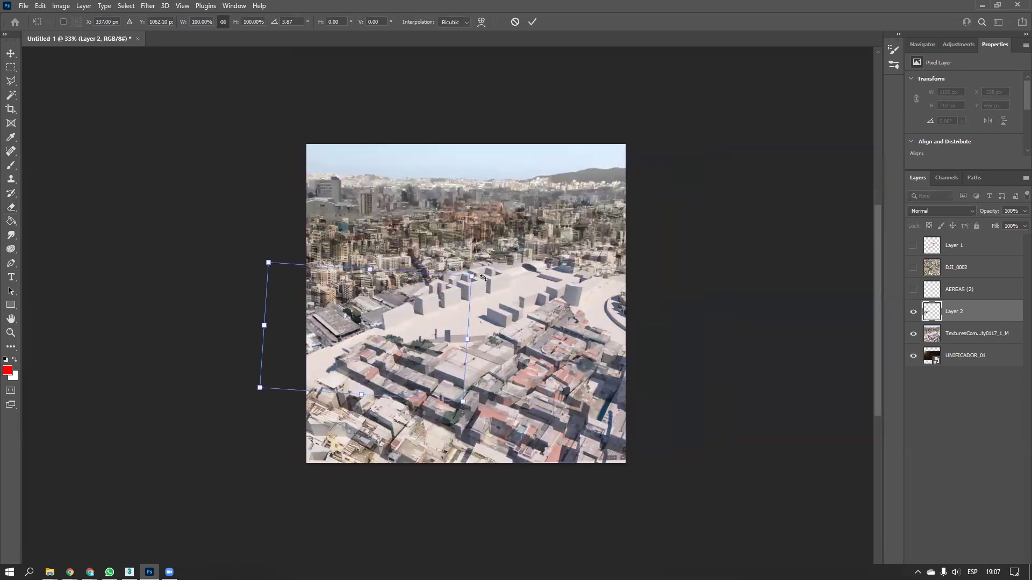
pyautogui.keyDown('ctrl'); pyautogui.moveTo(469, 340); pyautogui.dragTo(459, 331); pyautogui.keyUp('ctrl')
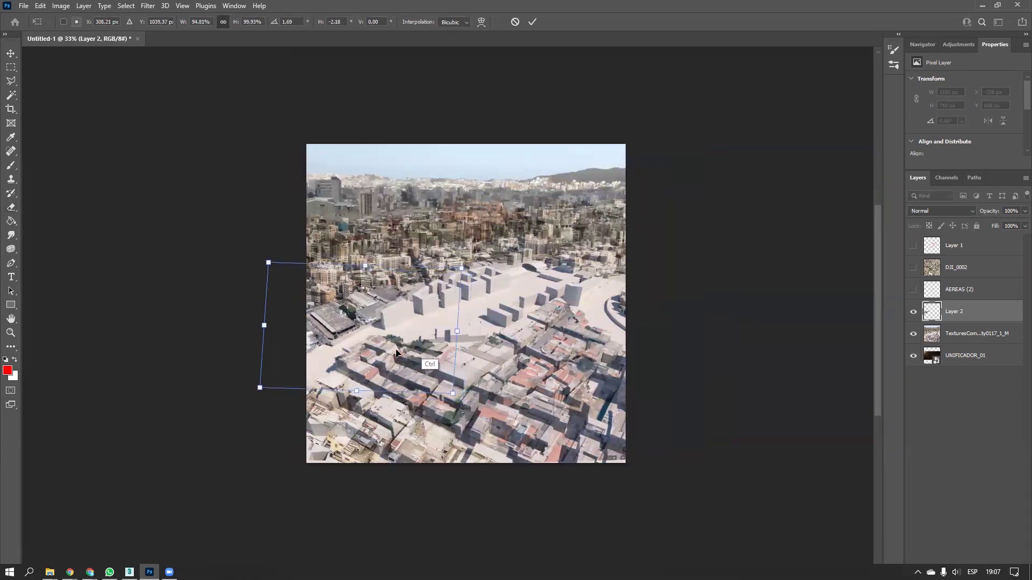
pyautogui.keyDown('ctrl'); pyautogui.moveTo(263, 324); pyautogui.dragTo(279, 329); pyautogui.keyUp('ctrl')
pyautogui.keyDown('ctrl'); pyautogui.moveTo(282, 266); pyautogui.dragTo(253, 266); pyautogui.keyUp('ctrl')
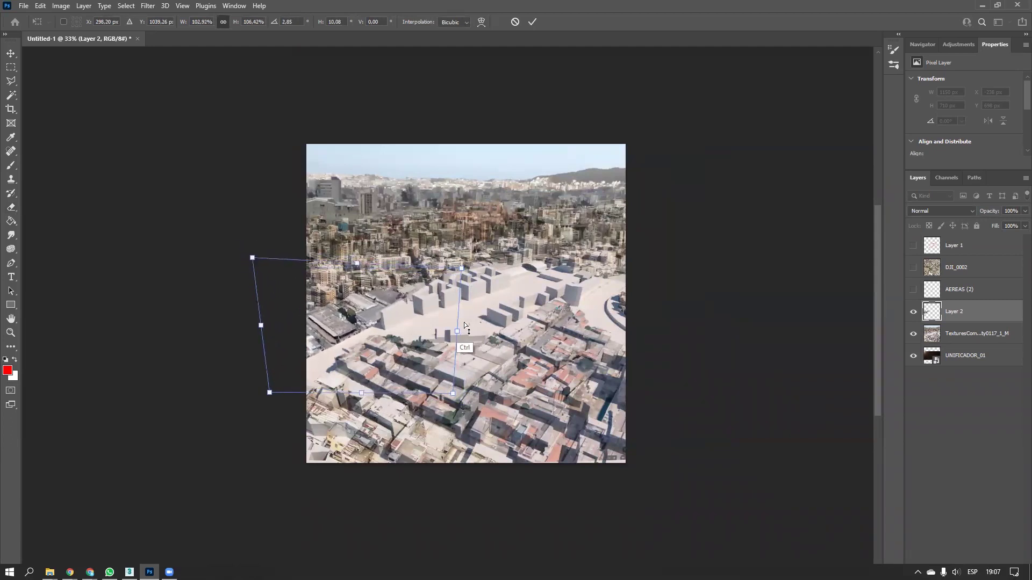
pyautogui.keyDown('ctrl'); pyautogui.moveTo(468, 337); pyautogui.dragTo(466, 342); pyautogui.keyUp('ctrl')
pyautogui.press('Return')
# Outline the leftmost white block with the aerial hidden, show the layer, remove the texture covering the block and deselect
pyautogui.keyDown('ctrl'); pyautogui.moveTo(397, 325); pyautogui.dragTo(457, 339); pyautogui.keyUp('ctrl')
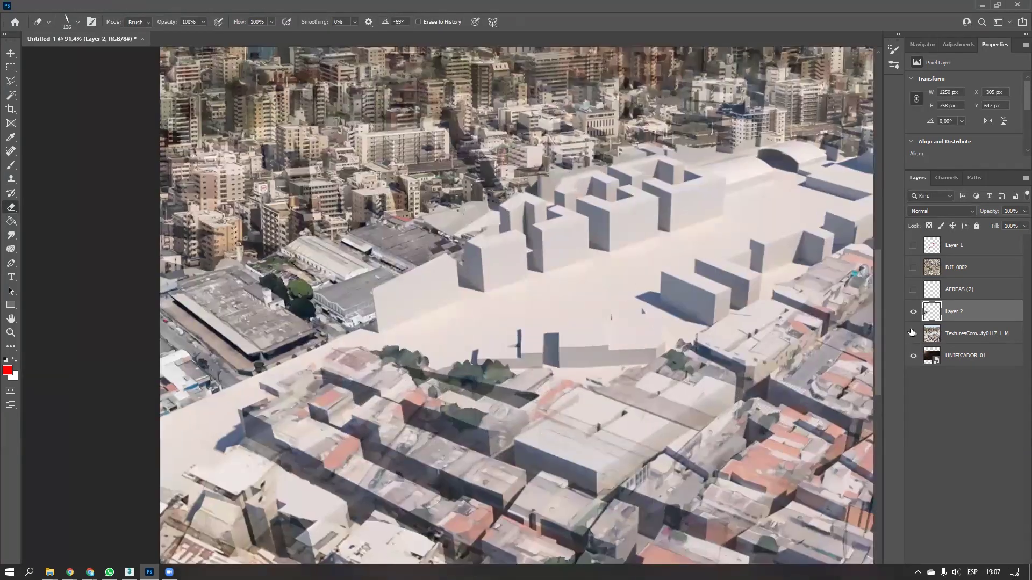
pyautogui.click(913, 312)
pyautogui.press('l')
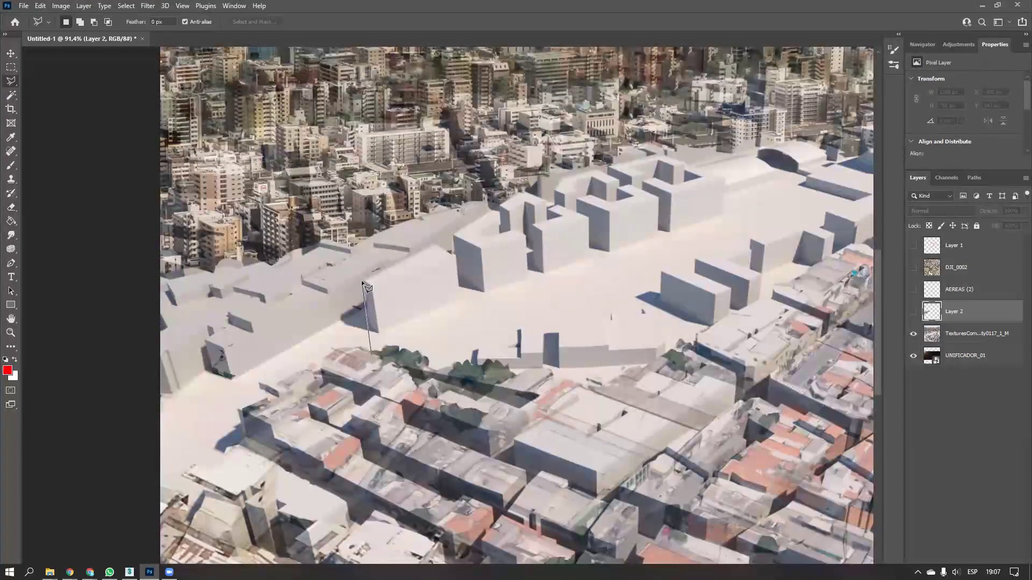
pyautogui.click(363, 281)
pyautogui.click(435, 244)
pyautogui.doubleClick(493, 395)
pyautogui.click(913, 312)
pyautogui.press('Escape')
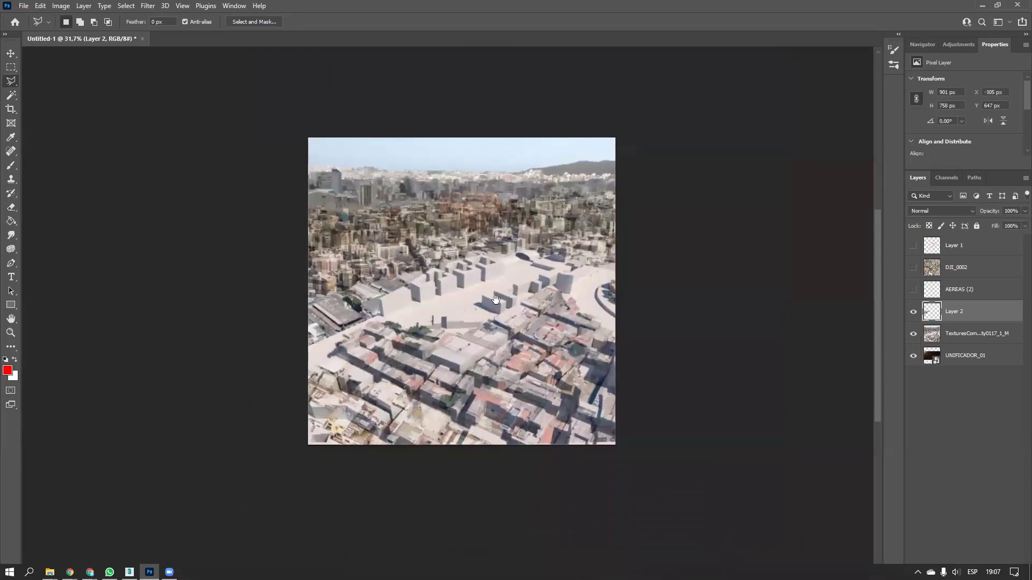
pyautogui.moveTo(495, 300); pyautogui.dragTo(438, 338)
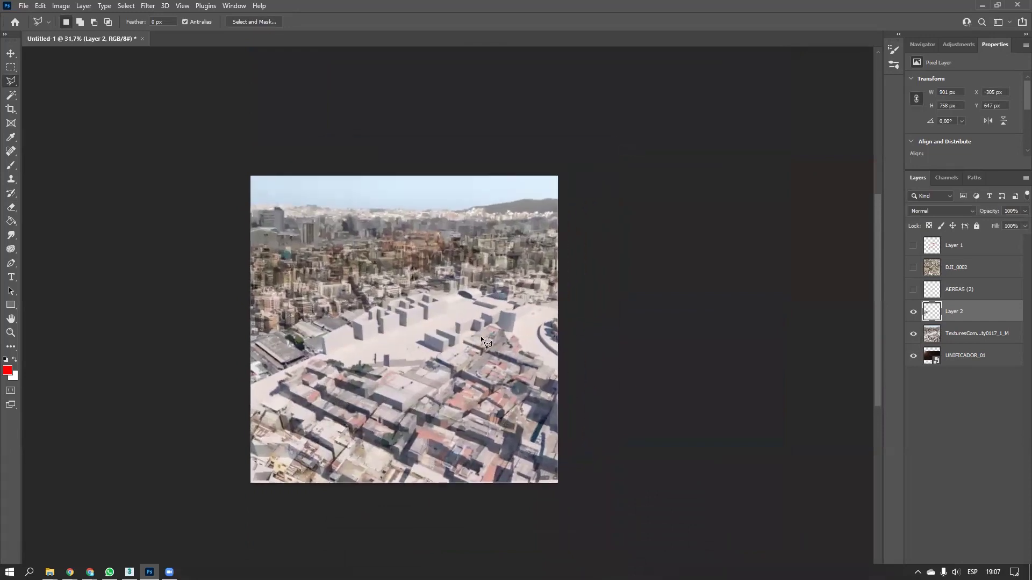
pyautogui.keyDown('ctrl'); pyautogui.moveTo(559, 329); pyautogui.dragTo(626, 301); pyautogui.keyUp('ctrl')
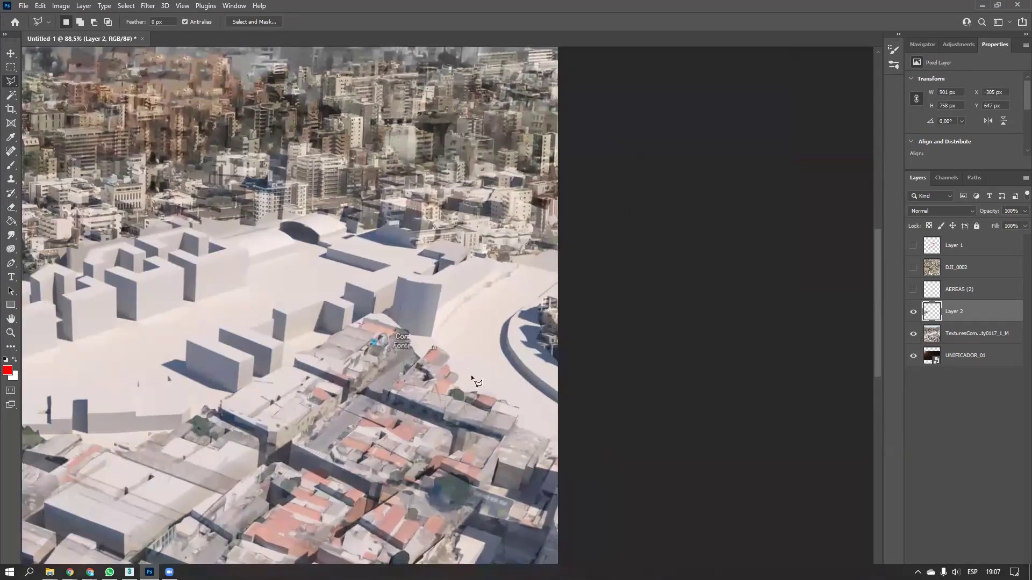
pyautogui.keyDown('ctrl'); pyautogui.moveTo(378, 290); pyautogui.dragTo(345, 343); pyautogui.keyUp('ctrl')
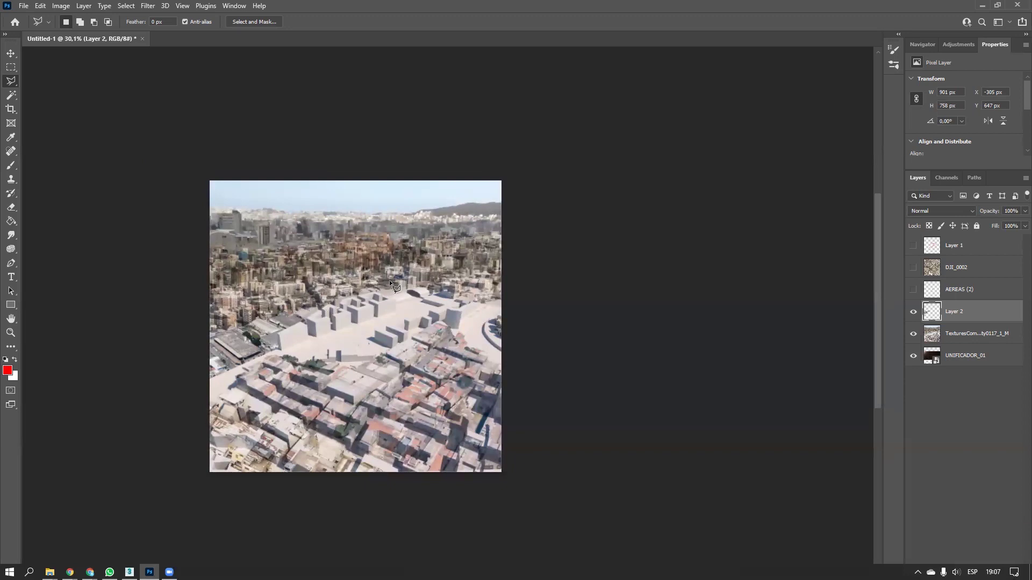
pyautogui.keyDown('ctrl'); pyautogui.moveTo(306, 340); pyautogui.dragTo(327, 345); pyautogui.keyUp('ctrl')
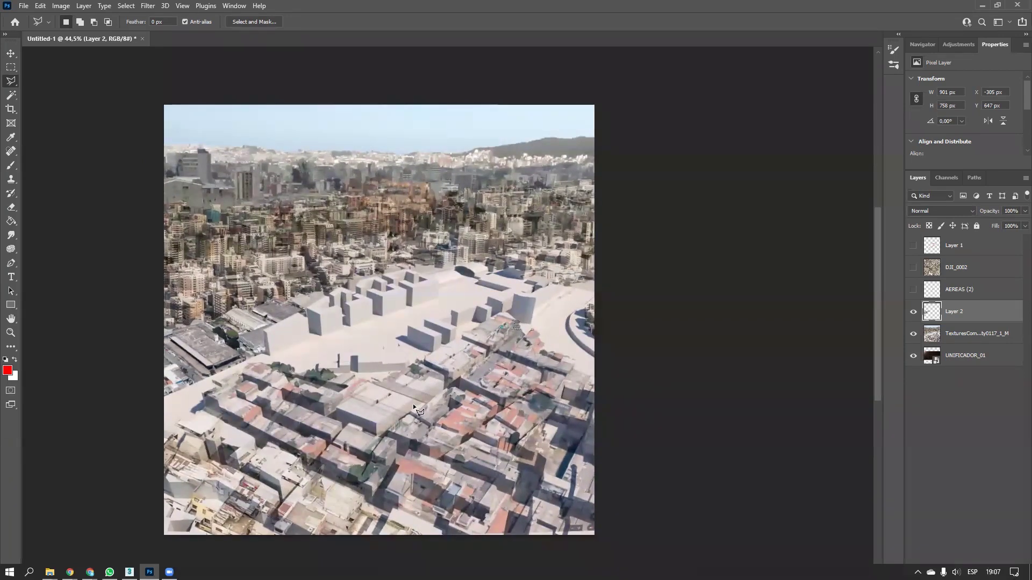
# Merge the aerial layer with the TexturesCom city texture layer below it
pyautogui.hotkey('ctrl', 'u')
pyautogui.press('Escape')
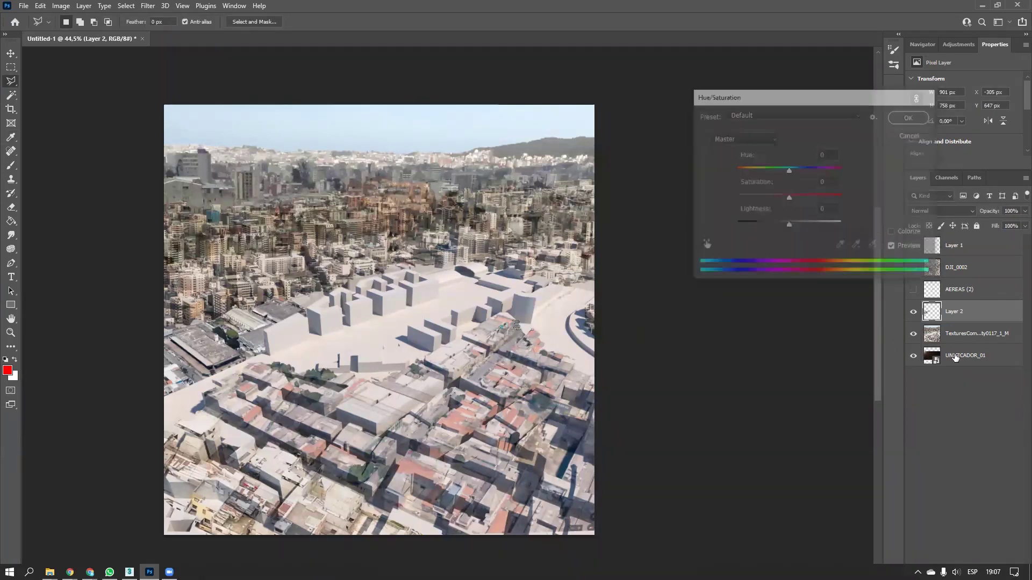
pyautogui.keyDown('ctrl'); pyautogui.click(953, 339); pyautogui.keyUp('ctrl')
pyautogui.hotkey('ctrl', 'e')
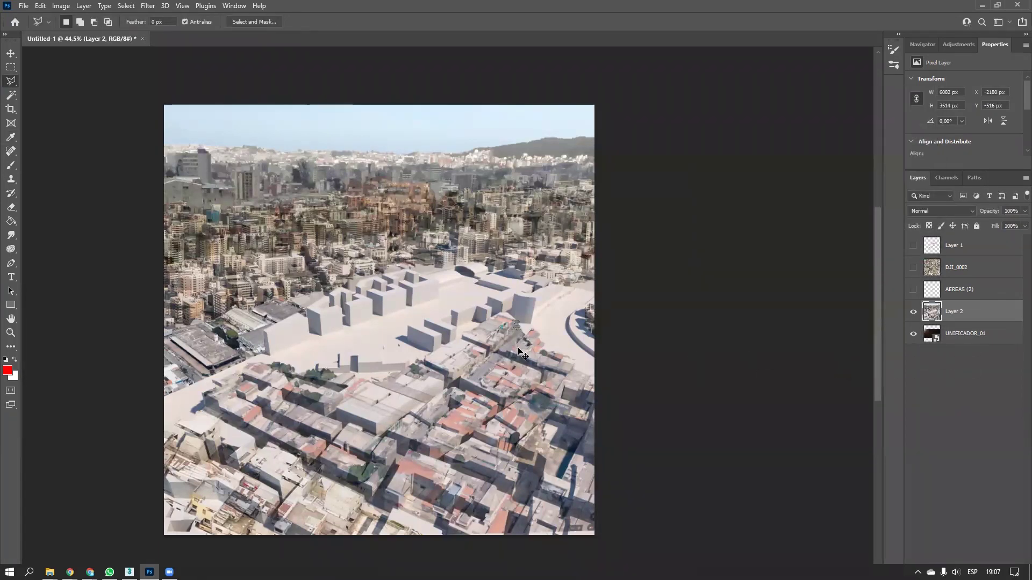
pyautogui.hotkey('ctrl', 'u')
pyautogui.press('Escape')
# Brighten the merged city layer with Levels, setting the midtone input to 1.18 and the white input to 251
pyautogui.hotkey('ctrl', 'l')
pyautogui.moveTo(852, 299)
pyautogui.mouseDown()
pyautogui.moveTo(833, 309)
pyautogui.moveTo(844, 309)
pyautogui.mouseUp()
pyautogui.moveTo(917, 302); pyautogui.dragTo(915, 312)
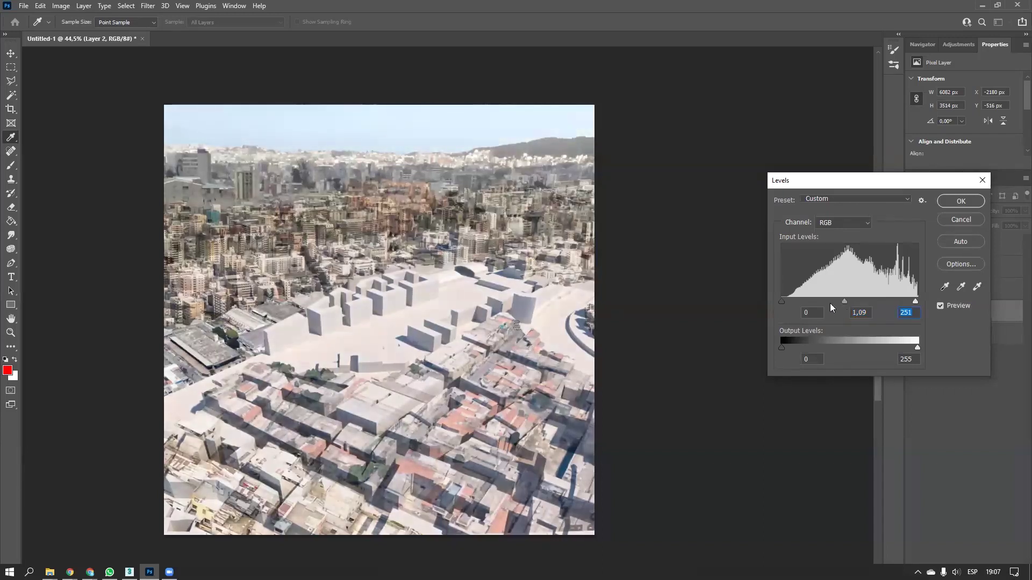
pyautogui.moveTo(844, 302); pyautogui.dragTo(841, 305)
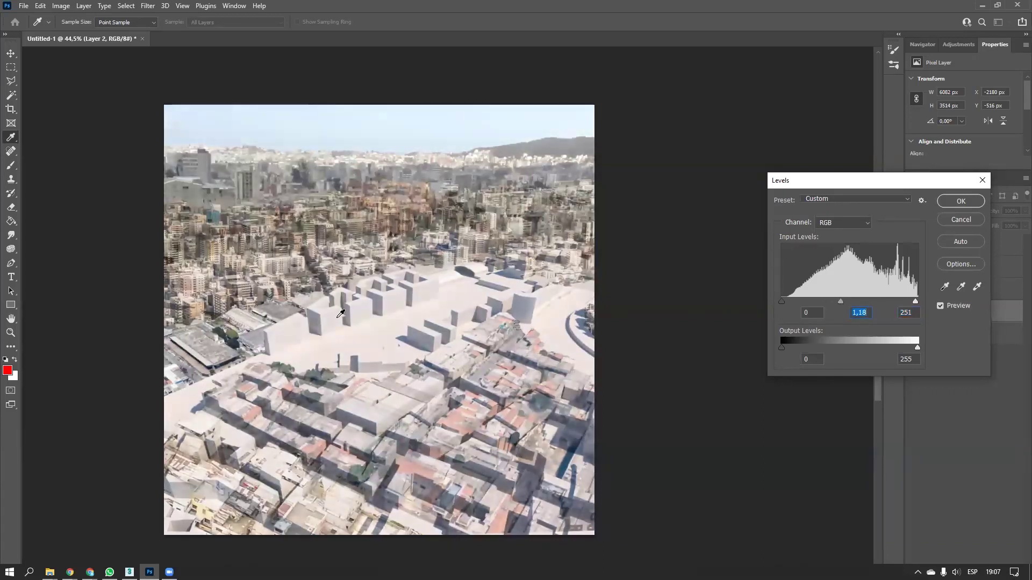
pyautogui.moveTo(781, 302)
pyautogui.mouseDown()
pyautogui.moveTo(804, 302)
pyautogui.moveTo(780, 303)
pyautogui.mouseUp()
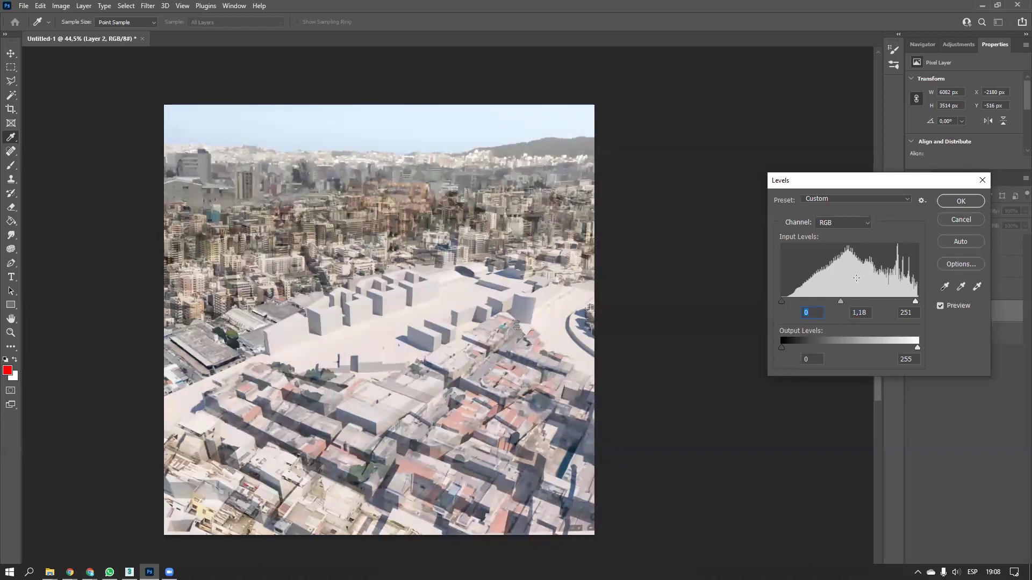
pyautogui.click(956, 202)
pyautogui.press('l')
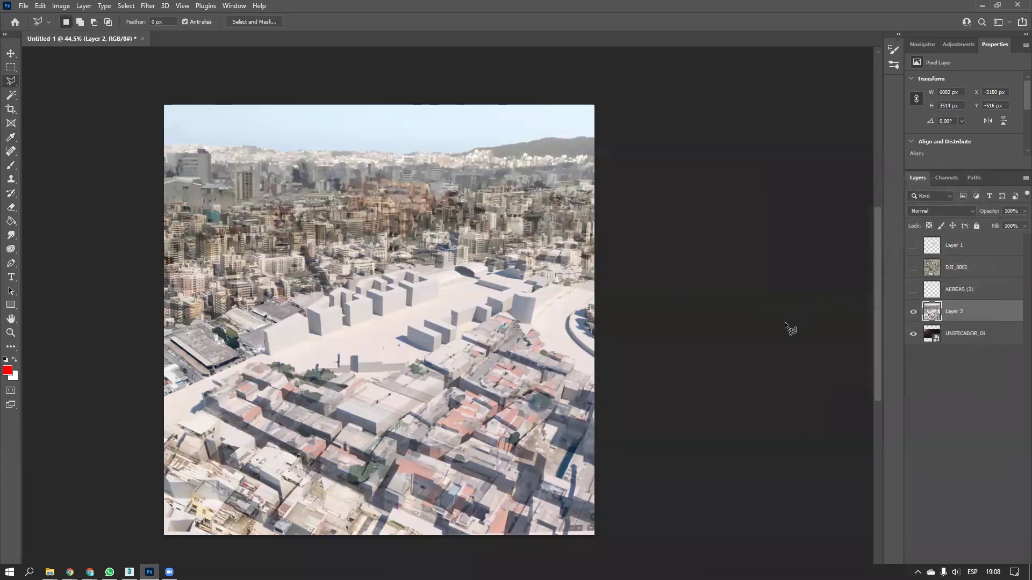
# Mute the colours of the merged city layer slightly with a Hue/Saturation adjustment
pyautogui.hotkey('ctrl', 'u')
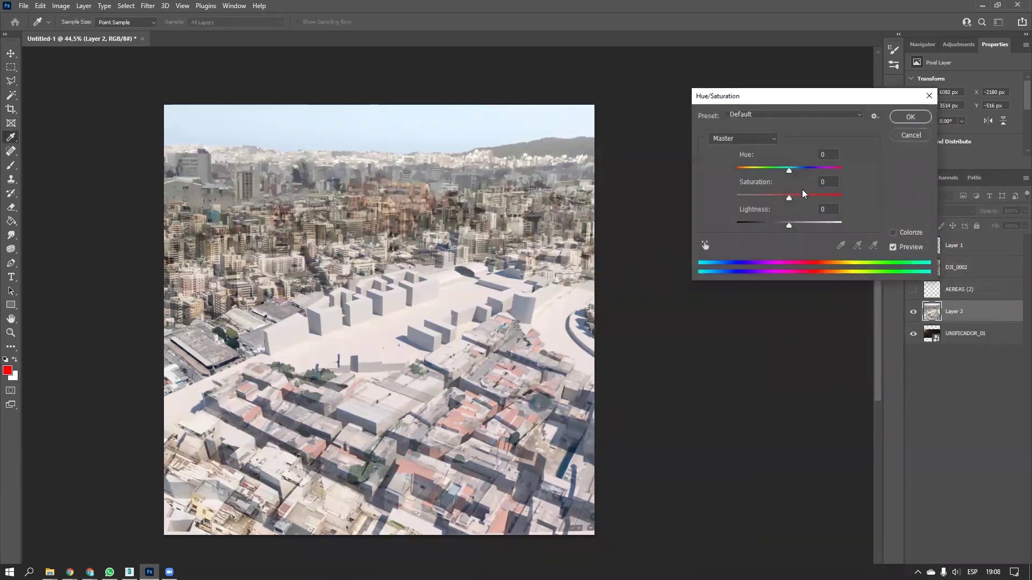
pyautogui.moveTo(785, 170); pyautogui.dragTo(777, 210)
pyautogui.press('Return')
# Apply Color Balance to the merged city layer with midtones -3, 0, +1, adjusted shadows, and highlights -1, -3, -7
pyautogui.hotkey('ctrl', 'b')
pyautogui.moveTo(795, 156); pyautogui.dragTo(796, 192)
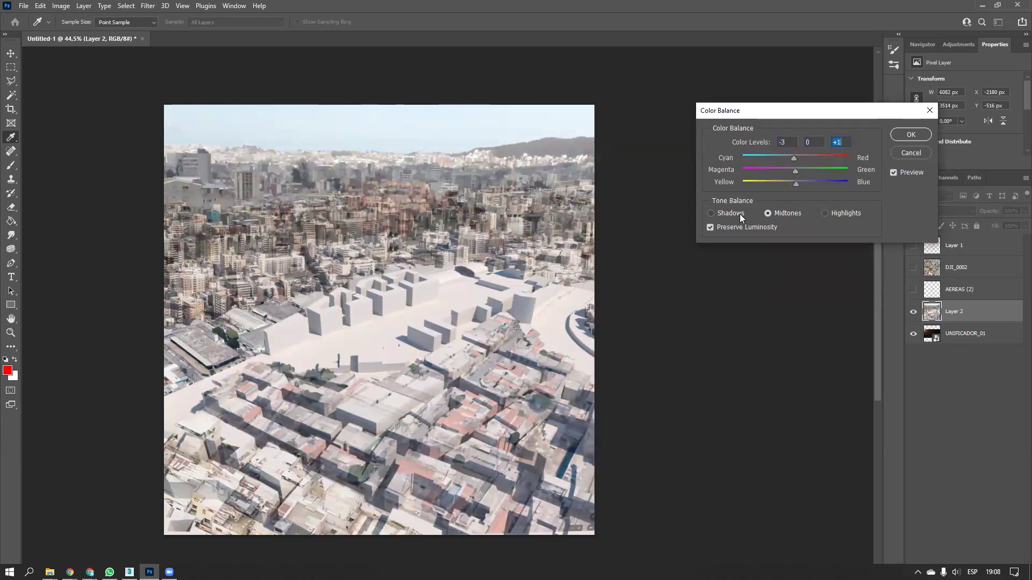
pyautogui.click(806, 157)
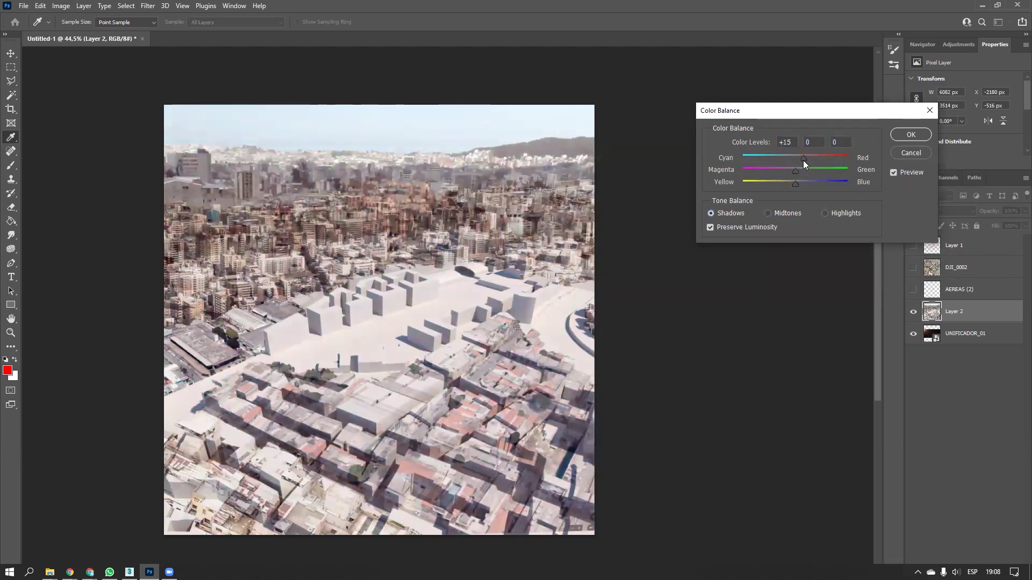
pyautogui.moveTo(800, 161)
pyautogui.mouseDown()
pyautogui.moveTo(807, 185)
pyautogui.moveTo(797, 188)
pyautogui.moveTo(800, 161)
pyautogui.moveTo(791, 196)
pyautogui.mouseUp()
pyautogui.click(795, 175)
pyautogui.click(833, 214)
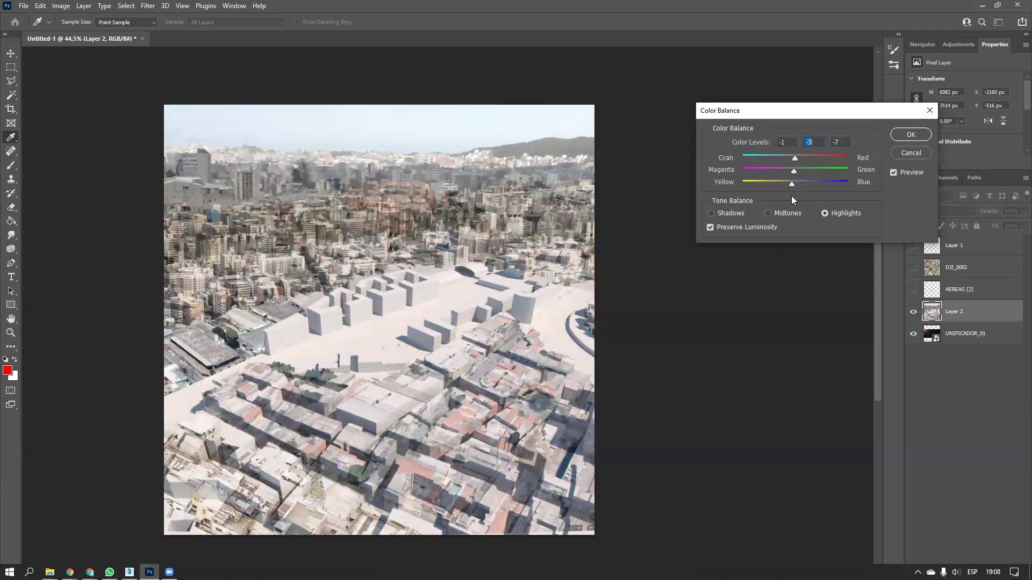
pyautogui.click(911, 135)
pyautogui.press('l')
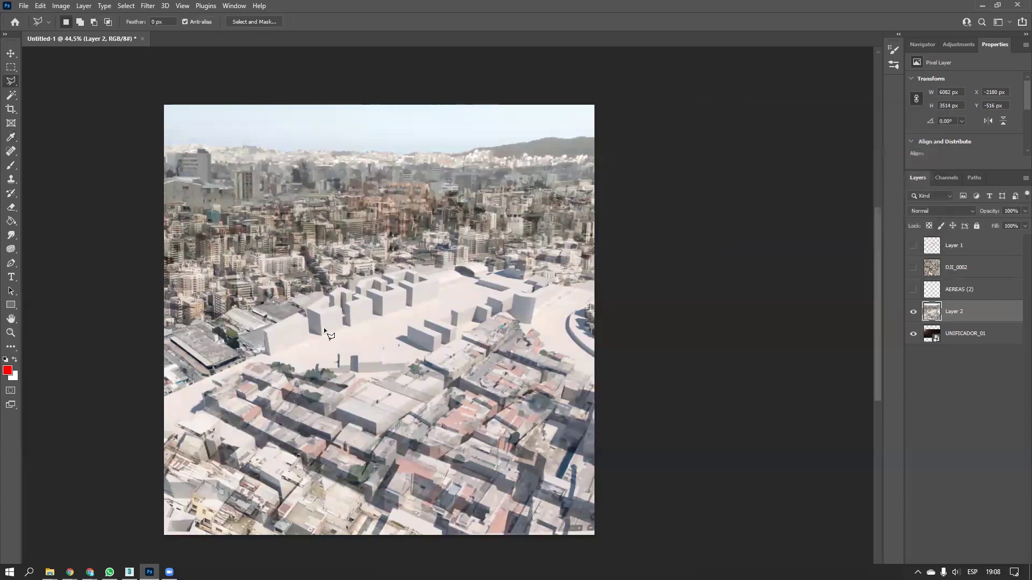
pyautogui.keyDown('alt'); pyautogui.scroll(5, 205, 379); pyautogui.keyUp('alt')
pyautogui.keyDown('alt'); pyautogui.scroll(-6, 301, 383); pyautogui.keyUp('alt')
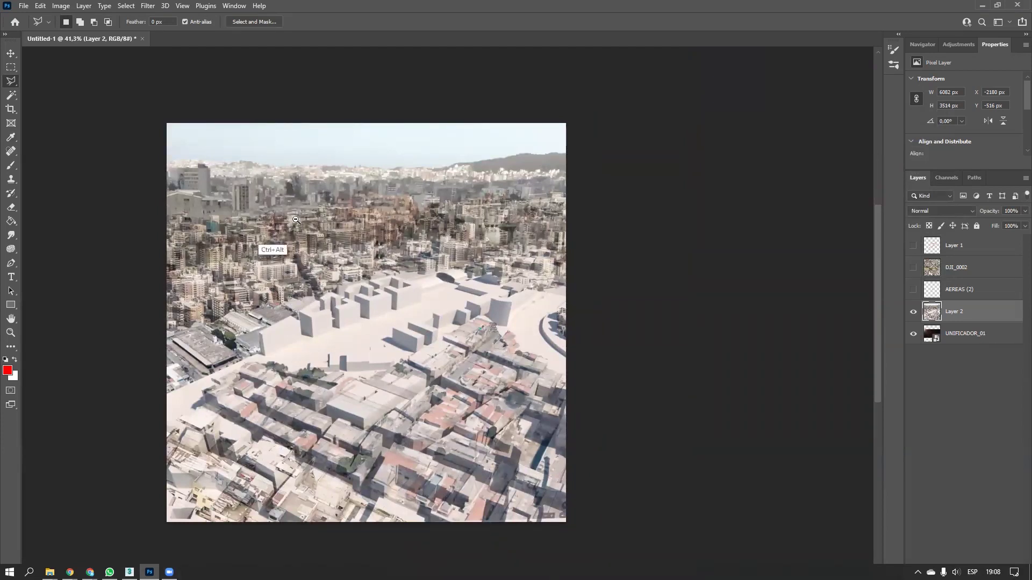
pyautogui.keyDown('alt'); pyautogui.scroll(3, 254, 230); pyautogui.keyUp('alt')
pyautogui.press('b')
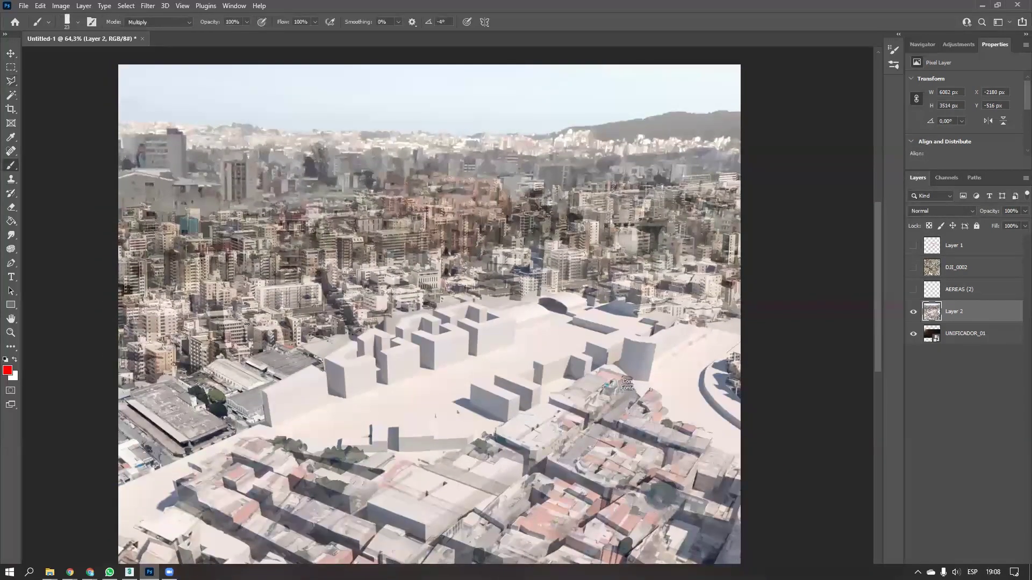
# Flip the whole canvas horizontally
pyautogui.keyDown('ctrl'); pyautogui.moveTo(344, 264); pyautogui.dragTo(302, 301); pyautogui.keyUp('ctrl')
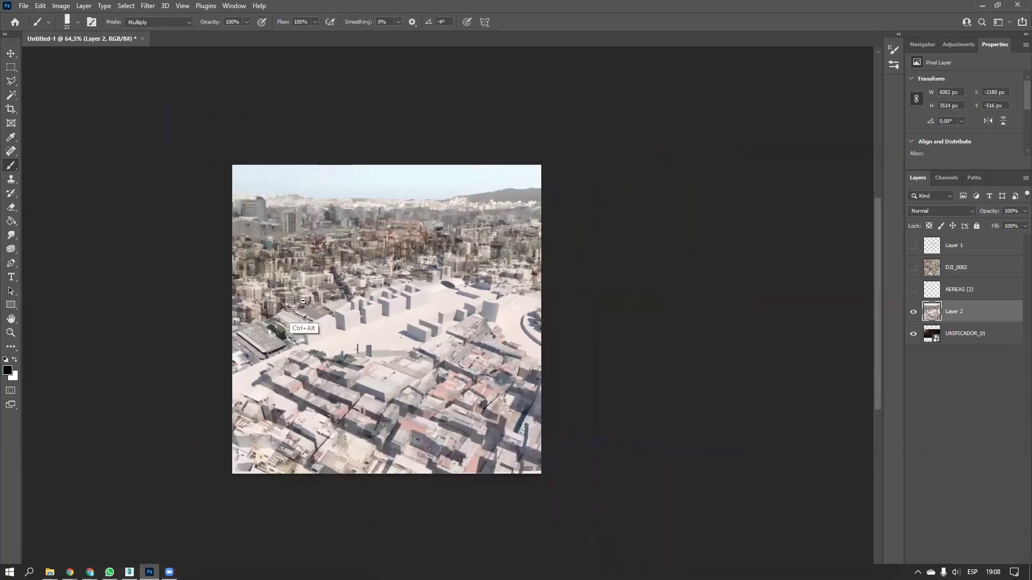
pyautogui.hotkey('ctrl', 'shift', 'h')
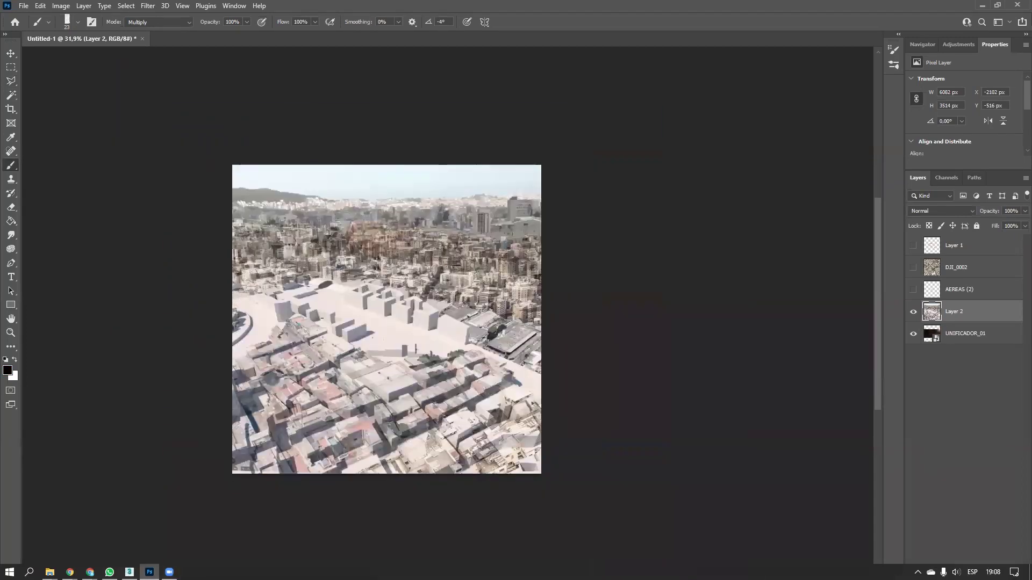
pyautogui.keyDown('alt'); pyautogui.scroll(3, 317, 365); pyautogui.keyUp('alt')
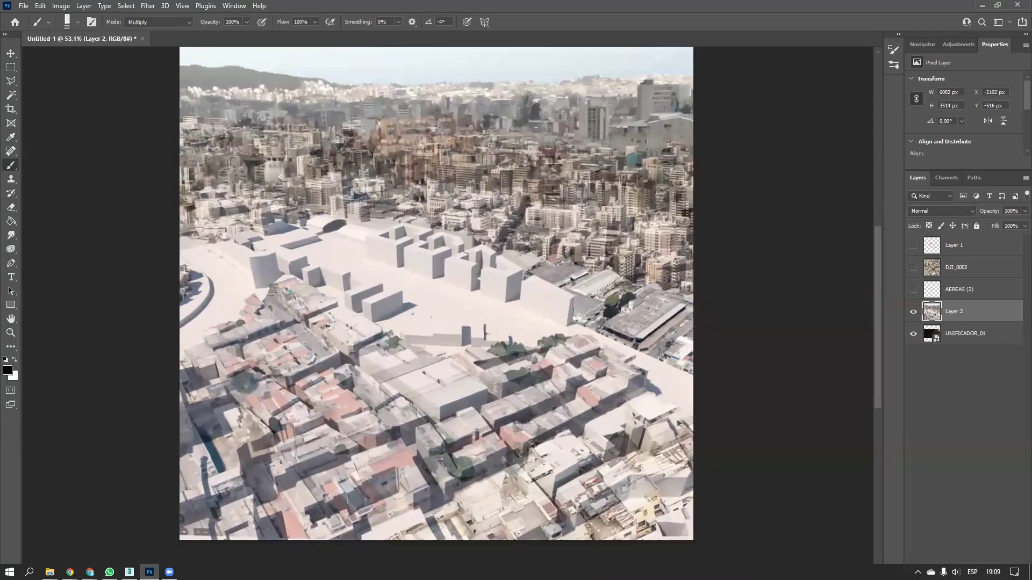
# Choose the hard round brush from General Brushes, flatten its tip into a thin line and enlarge it
pyautogui.rightClick(325, 340)
pyautogui.click(381, 488)
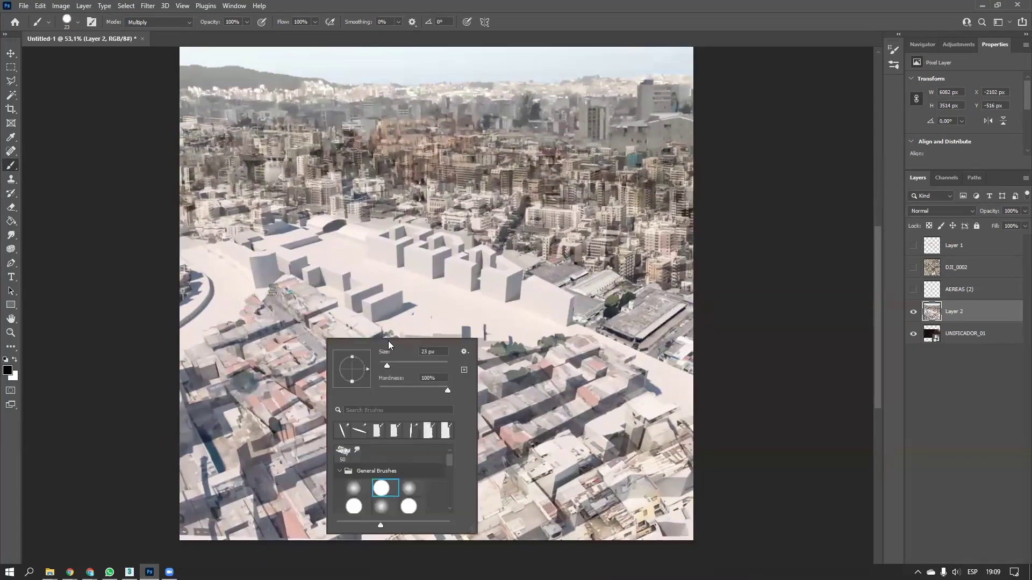
pyautogui.rightClick(387, 297)
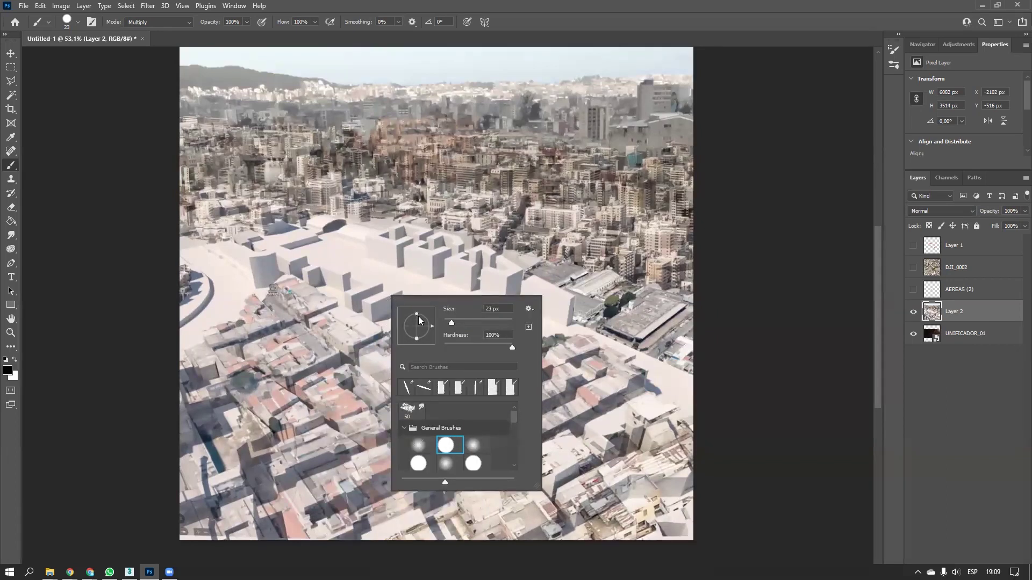
pyautogui.moveTo(418, 314); pyautogui.dragTo(416, 326)
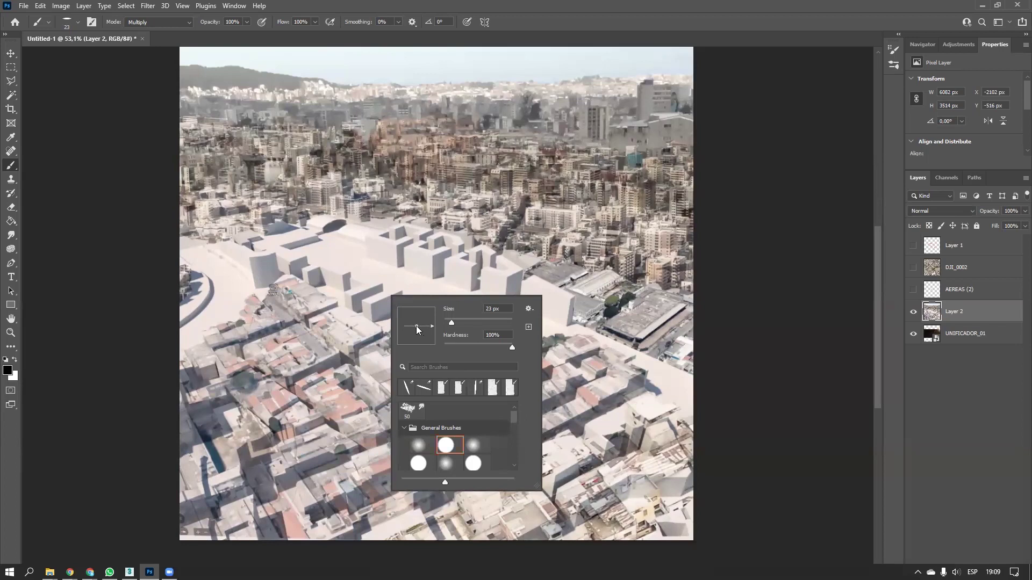
pyautogui.keyDown('alt'); pyautogui.moveTo(388, 278); pyautogui.dragTo(407, 271, button='right'); pyautogui.keyUp('alt')
# Try strokes across the white blocks with the flattened brush, tilting its tip to -26°
pyautogui.moveTo(349, 277)
pyautogui.mouseDown()
pyautogui.moveTo(490, 279)
pyautogui.moveTo(317, 273)
pyautogui.moveTo(446, 276)
pyautogui.moveTo(420, 321)
pyautogui.moveTo(411, 370)
pyautogui.moveTo(438, 337)
pyautogui.moveTo(434, 317)
pyautogui.moveTo(450, 383)
pyautogui.moveTo(454, 261)
pyautogui.moveTo(596, 266)
pyautogui.mouseUp()
pyautogui.hotkey('ctrl', 'z')
pyautogui.hotkey('ctrl', 'z')
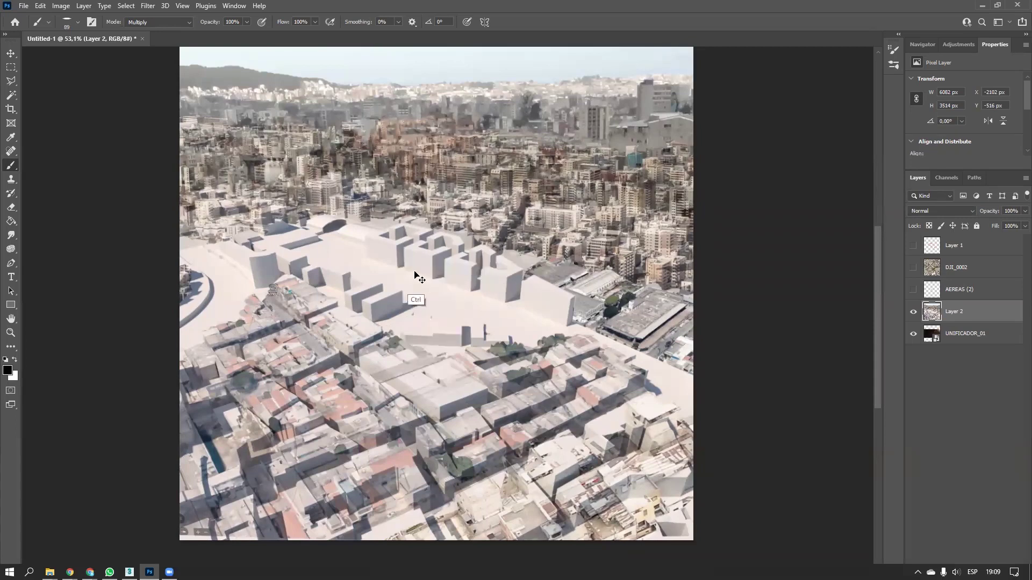
pyautogui.rightClick(418, 276)
pyautogui.moveTo(461, 301)
pyautogui.mouseDown()
pyautogui.moveTo(466, 321)
pyautogui.moveTo(419, 304)
pyautogui.moveTo(467, 312)
pyautogui.mouseUp()
pyautogui.moveTo(367, 262)
pyautogui.mouseDown()
pyautogui.moveTo(365, 327)
pyautogui.moveTo(404, 326)
pyautogui.mouseUp()
pyautogui.hotkey('ctrl', 'z')
# Paint the shaded face and ground shadow of the frontmost white block black with the 37 px brush
pyautogui.keyDown('alt'); pyautogui.scroll(8, 446, 290); pyautogui.keyUp('alt')
pyautogui.keyDown('alt'); pyautogui.moveTo(450, 285); pyautogui.dragTo(411, 295, button='right'); pyautogui.keyUp('alt')
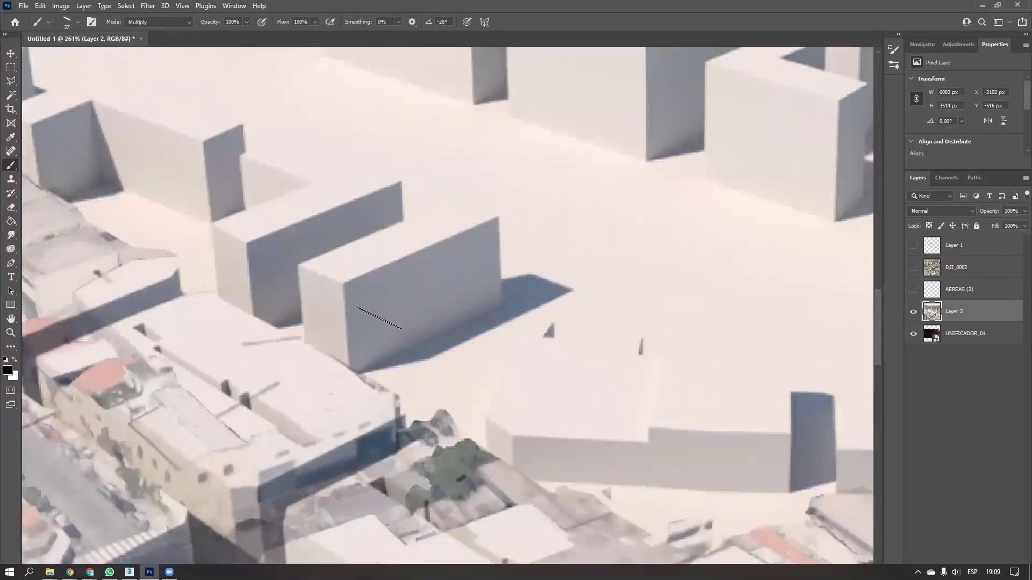
pyautogui.moveTo(367, 294)
pyautogui.mouseDown()
pyautogui.moveTo(373, 352)
pyautogui.moveTo(541, 278)
pyautogui.mouseUp()
pyautogui.moveTo(461, 309)
pyautogui.mouseDown()
pyautogui.moveTo(487, 253)
pyautogui.moveTo(376, 301)
pyautogui.moveTo(473, 255)
pyautogui.moveTo(475, 238)
pyautogui.moveTo(473, 252)
pyautogui.moveTo(383, 274)
pyautogui.moveTo(372, 322)
pyautogui.moveTo(414, 350)
pyautogui.moveTo(376, 362)
pyautogui.moveTo(372, 283)
pyautogui.mouseUp()
# Set the brush tip angle to 23° and paint the shaded faces of the two small blocks behind it black
pyautogui.rightClick(512, 286)
pyautogui.click(514, 284)
pyautogui.keyDown('alt'); pyautogui.moveTo(277, 253); pyautogui.dragTo(265, 262, button='right'); pyautogui.keyUp('alt')
pyautogui.moveTo(253, 239)
pyautogui.mouseDown()
pyautogui.moveTo(285, 240)
pyautogui.moveTo(271, 322)
pyautogui.moveTo(280, 252)
pyautogui.moveTo(400, 209)
pyautogui.moveTo(344, 218)
pyautogui.moveTo(404, 208)
pyautogui.moveTo(384, 194)
pyautogui.moveTo(323, 240)
pyautogui.mouseUp()
pyautogui.moveTo(221, 136); pyautogui.dragTo(224, 211)
# Paint the narrow shaded face of a tall block in the rear row black, reducing the brush to 14 px
pyautogui.keyDown('ctrl'); pyautogui.moveTo(366, 209); pyautogui.dragTo(279, 237); pyautogui.keyUp('ctrl')
pyautogui.moveTo(476, 217); pyautogui.dragTo(372, 293)
pyautogui.scroll(4, 553, 230)
pyautogui.moveTo(476, 196); pyautogui.dragTo(458, 325)
pyautogui.keyDown('alt'); pyautogui.moveTo(465, 184); pyautogui.dragTo(447, 185, button='right'); pyautogui.keyUp('alt')
pyautogui.moveTo(426, 154); pyautogui.dragTo(429, 171)
pyautogui.moveTo(387, 105)
pyautogui.mouseDown()
pyautogui.moveTo(402, 128)
pyautogui.moveTo(391, 138)
pyautogui.mouseUp()
pyautogui.keyDown('ctrl'); pyautogui.moveTo(446, 206); pyautogui.dragTo(335, 271); pyautogui.keyUp('ctrl')
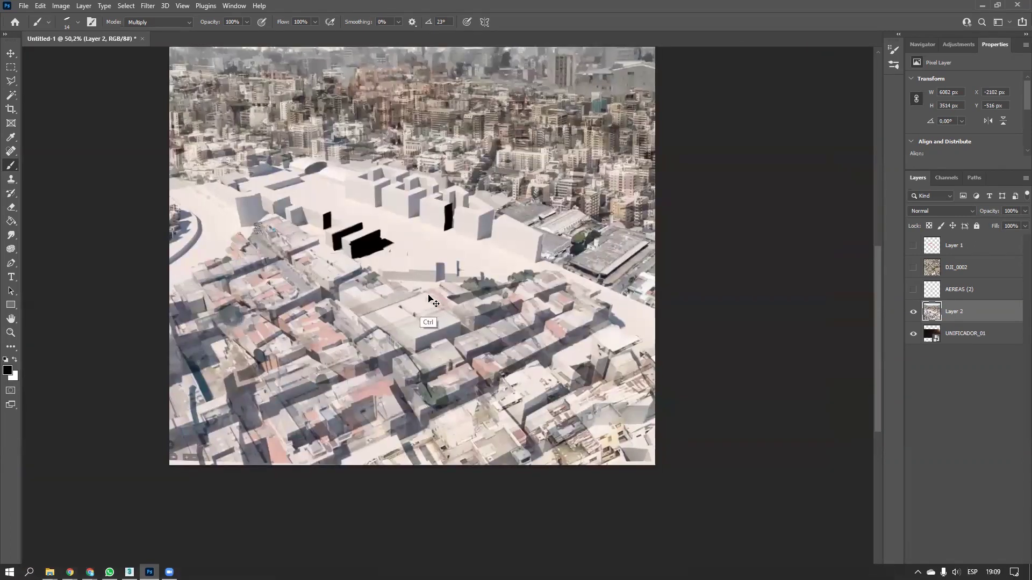
# Undo the black strokes painted on the white blocks
pyautogui.hotkey('ctrl', 'z')
pyautogui.hotkey('ctrl', 'z')
pyautogui.hotkey('ctrl', 'z')
pyautogui.hotkey('ctrl', 'z')
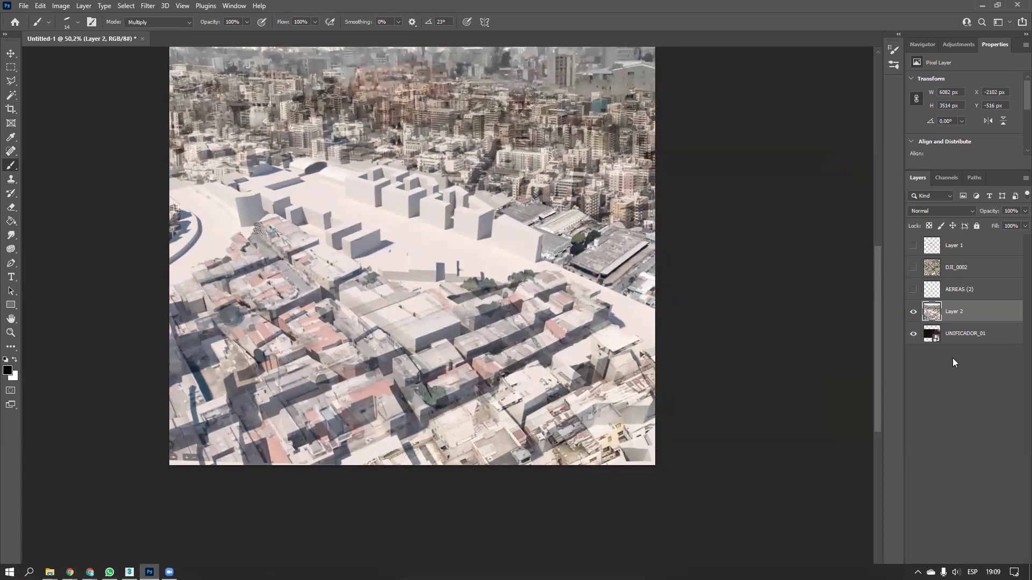
# Create a new layer directly above the merged city layer and set its blend mode to Multiply
pyautogui.click(960, 405)
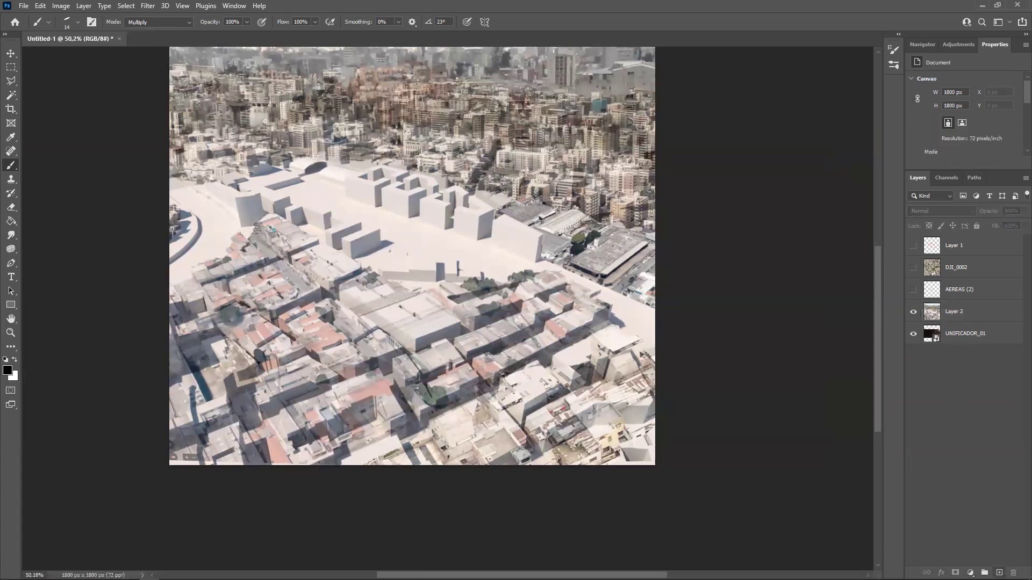
pyautogui.click(999, 573)
pyautogui.moveTo(959, 251); pyautogui.dragTo(948, 328)
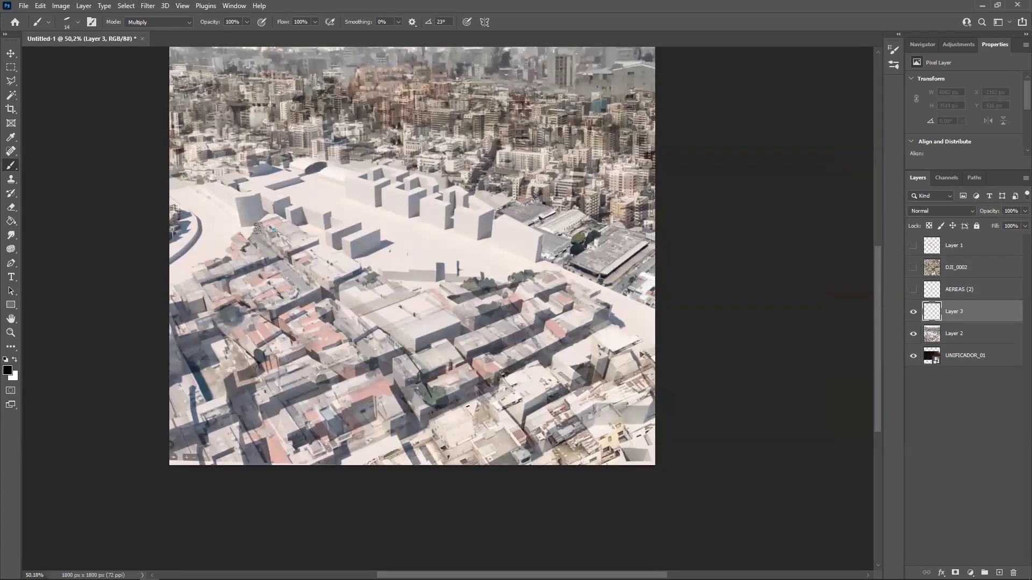
pyautogui.keyDown('ctrl'); pyautogui.moveTo(466, 392); pyautogui.dragTo(529, 395); pyautogui.keyUp('ctrl')
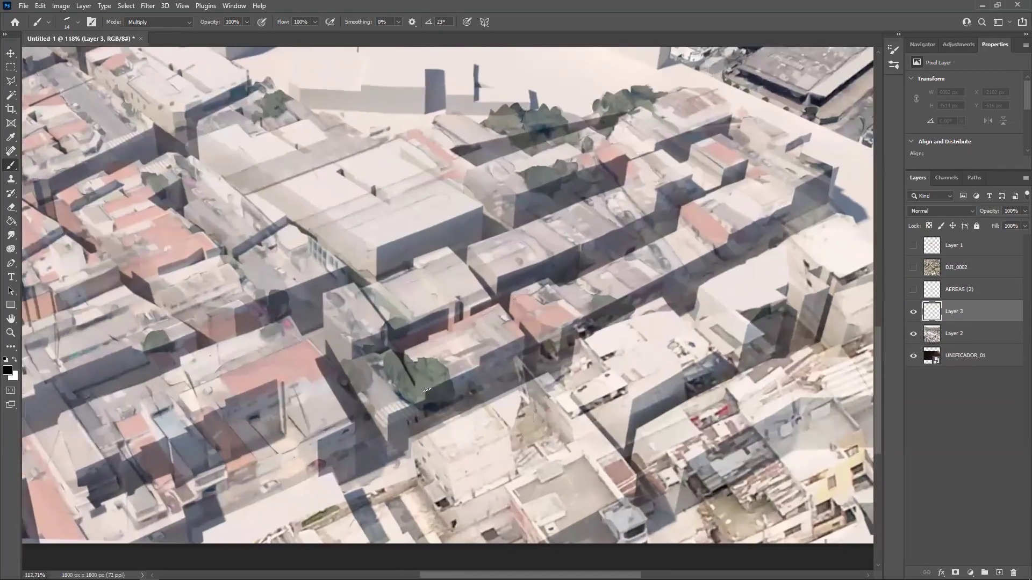
pyautogui.keyDown('alt'); pyautogui.moveTo(412, 406); pyautogui.dragTo(424, 407, button='right'); pyautogui.keyUp('alt')
pyautogui.keyDown('alt'); pyautogui.scroll(-6, 425, 409); pyautogui.keyUp('alt')
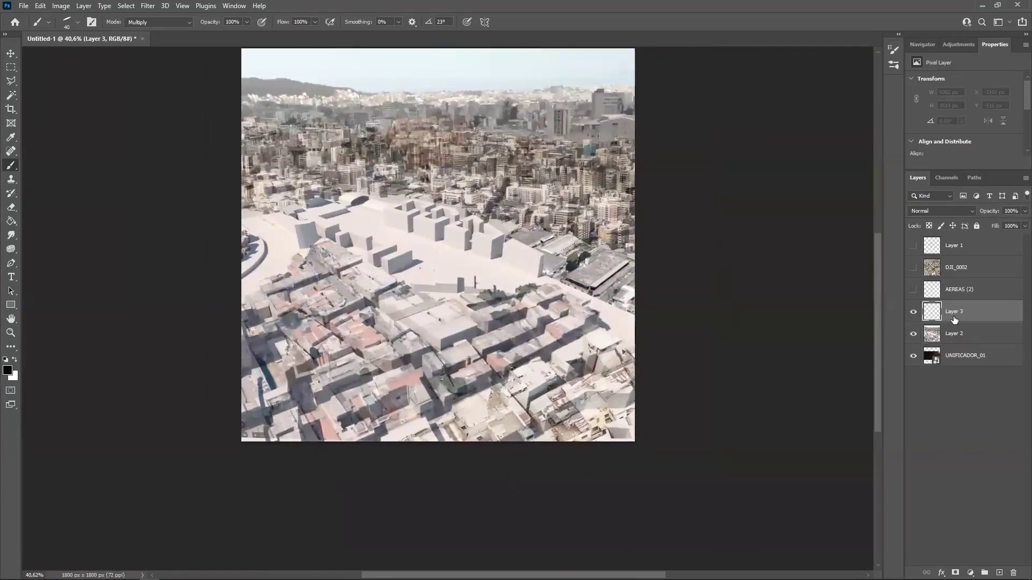
pyautogui.click(941, 211)
pyautogui.click(940, 252)
# Sample a building shadow colour from the city image and darken the foreground colour to #383b48
pyautogui.keyDown('ctrl'); pyautogui.scroll(1, 495, 370); pyautogui.keyUp('ctrl')
pyautogui.keyDown('ctrl'); pyautogui.scroll(2, 519, 363); pyautogui.keyUp('ctrl')
pyautogui.press('i')
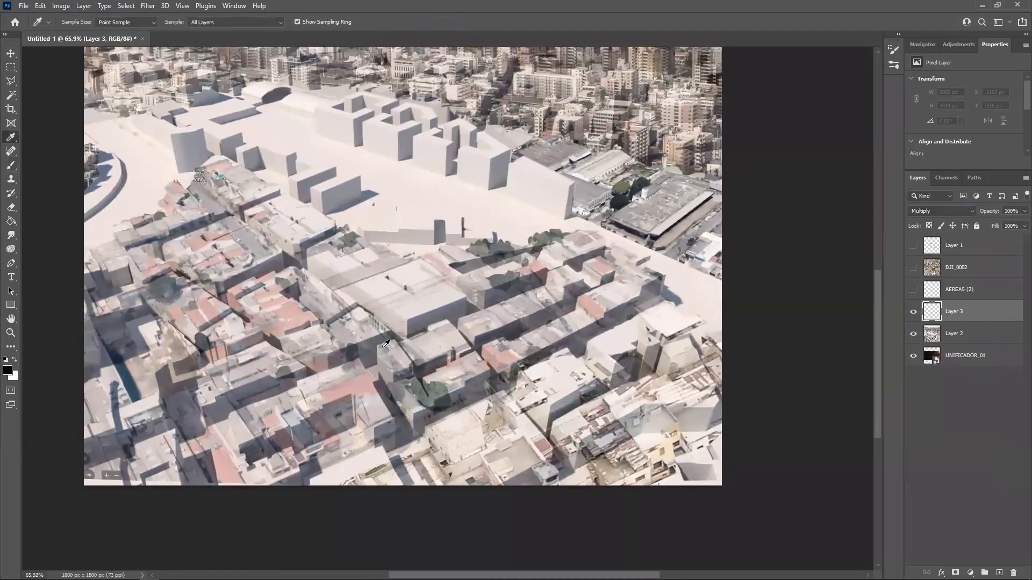
pyautogui.click(507, 331)
pyautogui.click(8, 371)
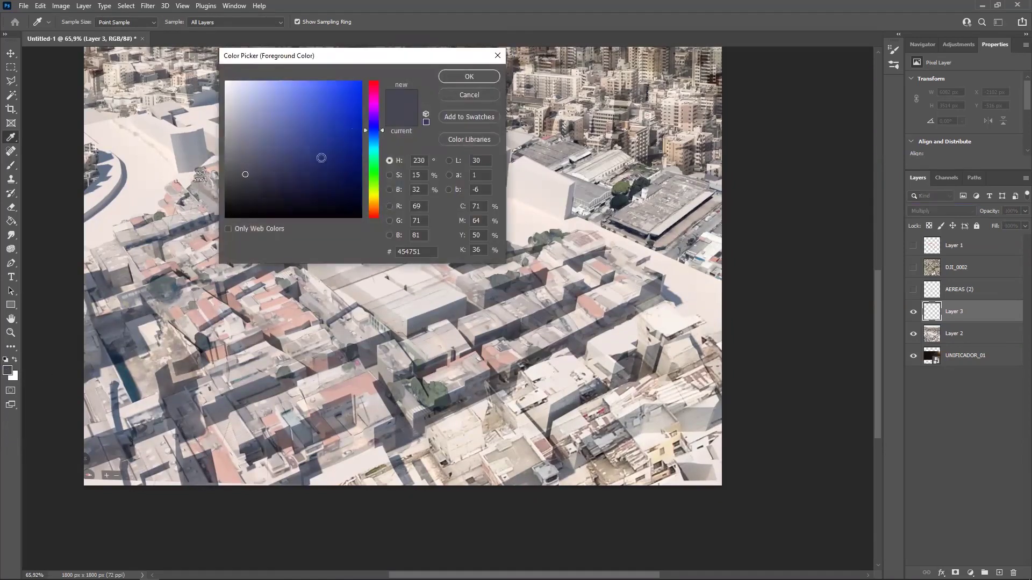
pyautogui.moveTo(260, 180); pyautogui.dragTo(251, 178)
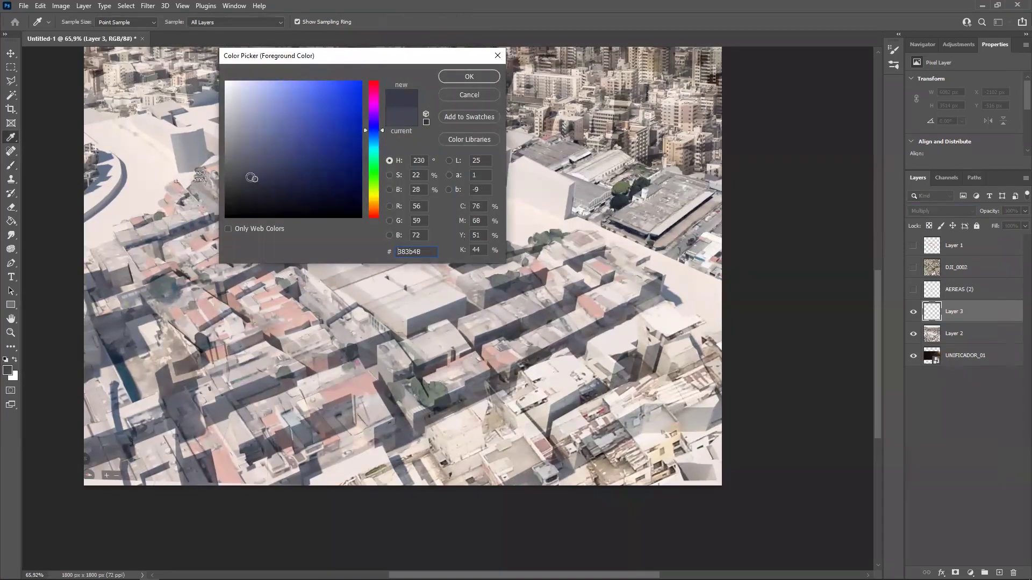
pyautogui.click(469, 77)
pyautogui.keyDown('alt'); pyautogui.scroll(-4, 413, 302); pyautogui.keyUp('alt')
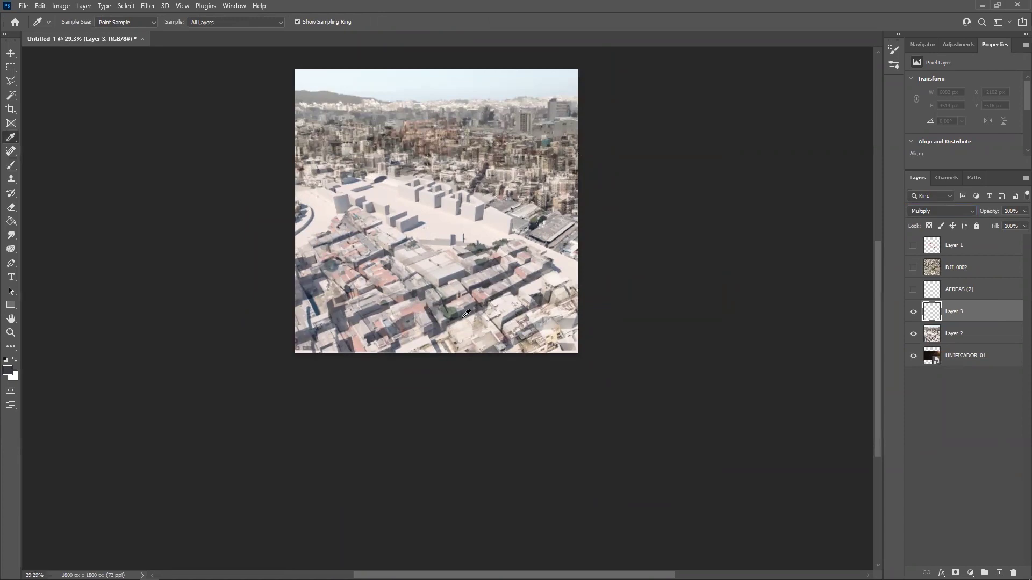
# Remove the Google Earth compass, 2D and zoom controls from the image's lower-left corner on the city layer with the healing brush
pyautogui.moveTo(484, 278); pyautogui.dragTo(496, 339)
pyautogui.keyDown('ctrl'); pyautogui.moveTo(436, 351); pyautogui.dragTo(481, 330); pyautogui.keyUp('ctrl')
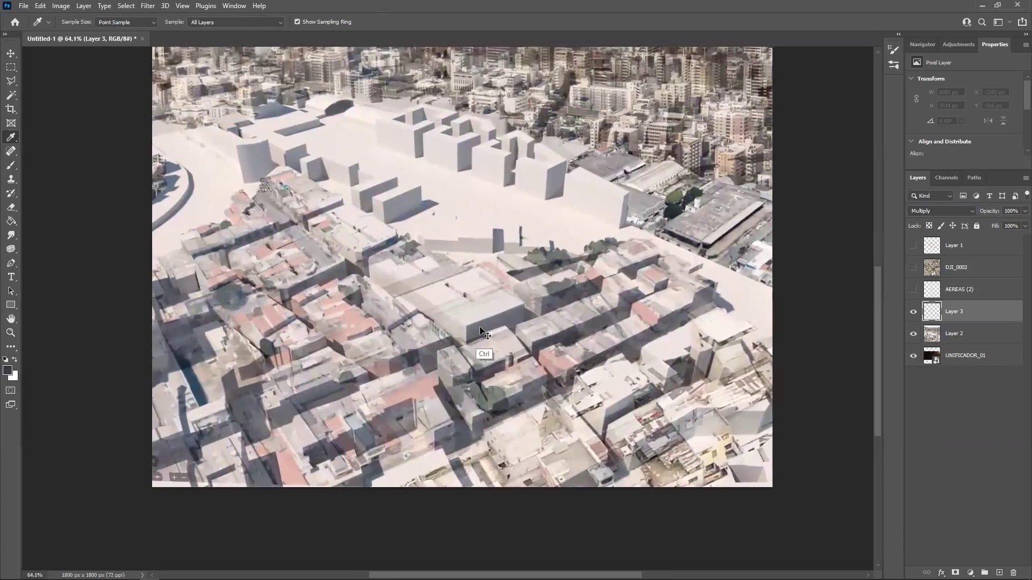
pyautogui.moveTo(328, 336); pyautogui.dragTo(374, 368)
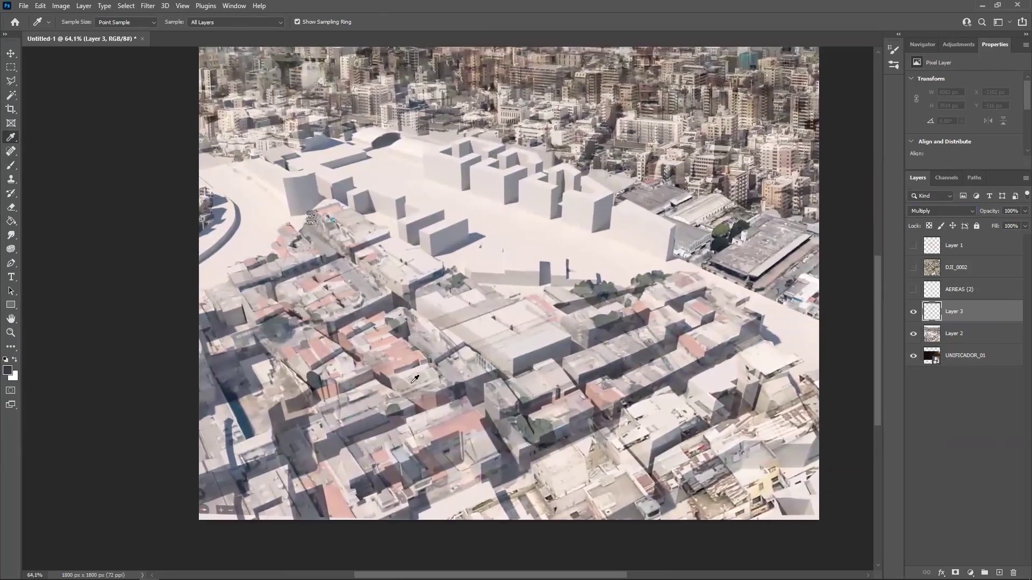
pyautogui.press('b')
pyautogui.moveTo(325, 391); pyautogui.dragTo(319, 320)
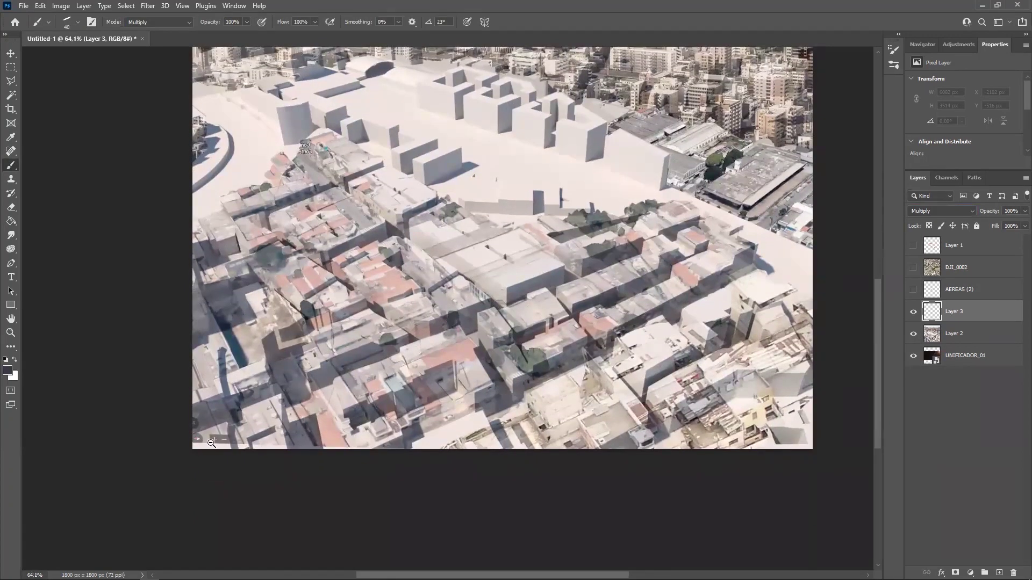
pyautogui.keyDown('alt'); pyautogui.scroll(6, 213, 441); pyautogui.keyUp('alt')
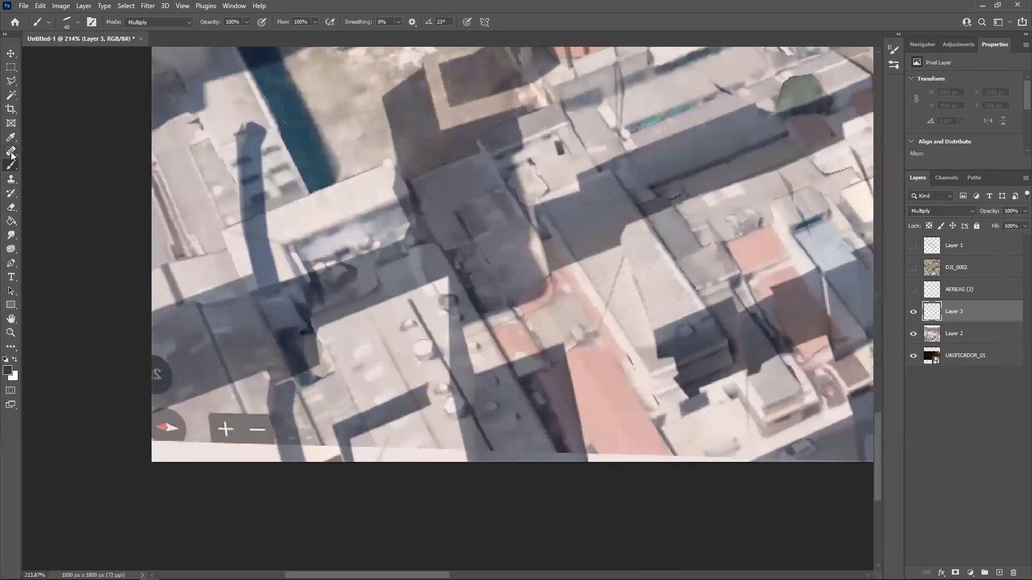
pyautogui.click(11, 151)
pyautogui.moveTo(184, 432)
pyautogui.mouseDown()
pyautogui.moveTo(169, 419)
pyautogui.moveTo(153, 424)
pyautogui.mouseUp()
pyautogui.moveTo(154, 373); pyautogui.dragTo(171, 380)
pyautogui.moveTo(156, 421); pyautogui.dragTo(182, 433)
pyautogui.moveTo(163, 374); pyautogui.dragTo(145, 382)
pyautogui.moveTo(155, 432); pyautogui.dragTo(196, 450)
pyautogui.moveTo(223, 423)
pyautogui.mouseDown()
pyautogui.moveTo(220, 434)
pyautogui.moveTo(272, 447)
pyautogui.mouseUp()
pyautogui.moveTo(396, 384)
pyautogui.keyDown('ctrl'); pyautogui.keyDown('alt'); pyautogui.mouseDown()
pyautogui.moveTo(287, 436)
pyautogui.moveTo(366, 407)
pyautogui.mouseUp(); pyautogui.keyUp('alt'); pyautogui.keyUp('ctrl')
# Shade the street gap around the foreground trees on the Multiply layer with a 52 px brush at 22% opacity
pyautogui.press('b')
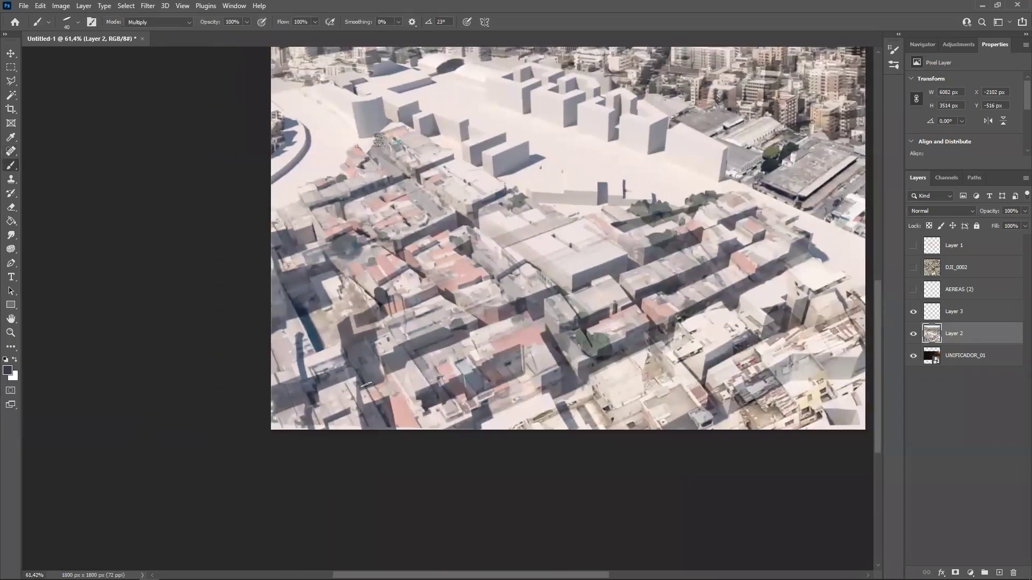
pyautogui.click(967, 312)
pyautogui.keyDown('alt'); pyautogui.scroll(2, 316, 381); pyautogui.keyUp('alt')
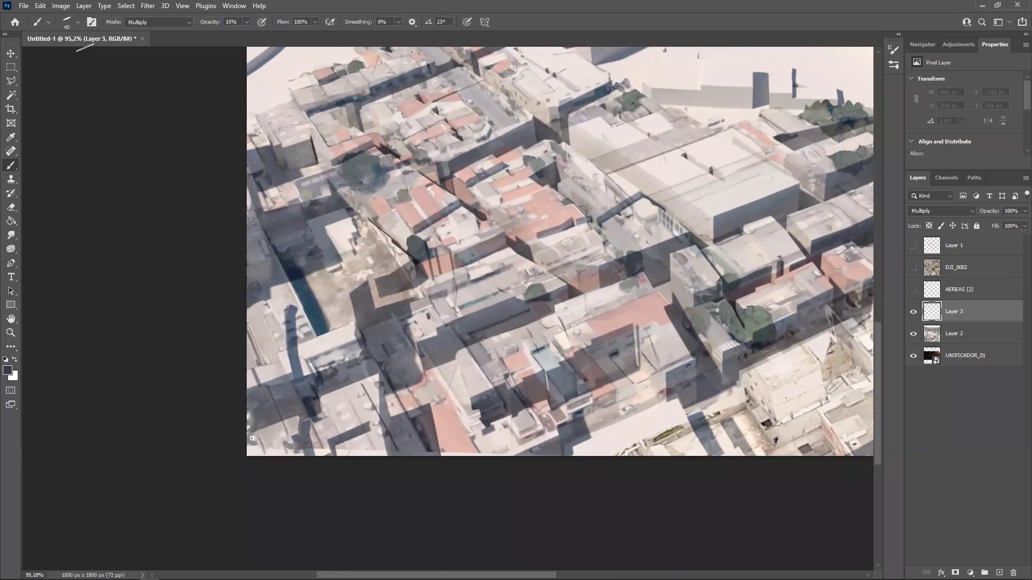
pyautogui.keyDown('alt'); pyautogui.moveTo(431, 334); pyautogui.dragTo(377, 368); pyautogui.keyUp('alt')
pyautogui.moveTo(514, 260)
pyautogui.mouseDown()
pyautogui.moveTo(442, 311)
pyautogui.moveTo(465, 308)
pyautogui.mouseUp()
pyautogui.moveTo(433, 271)
pyautogui.keyDown('alt'); pyautogui.mouseDown(button='right')
pyautogui.moveTo(452, 265)
pyautogui.moveTo(439, 267)
pyautogui.mouseUp(button='right'); pyautogui.keyUp('alt')
pyautogui.keyDown('ctrl'); pyautogui.moveTo(604, 375); pyautogui.dragTo(634, 359); pyautogui.keyUp('ctrl')
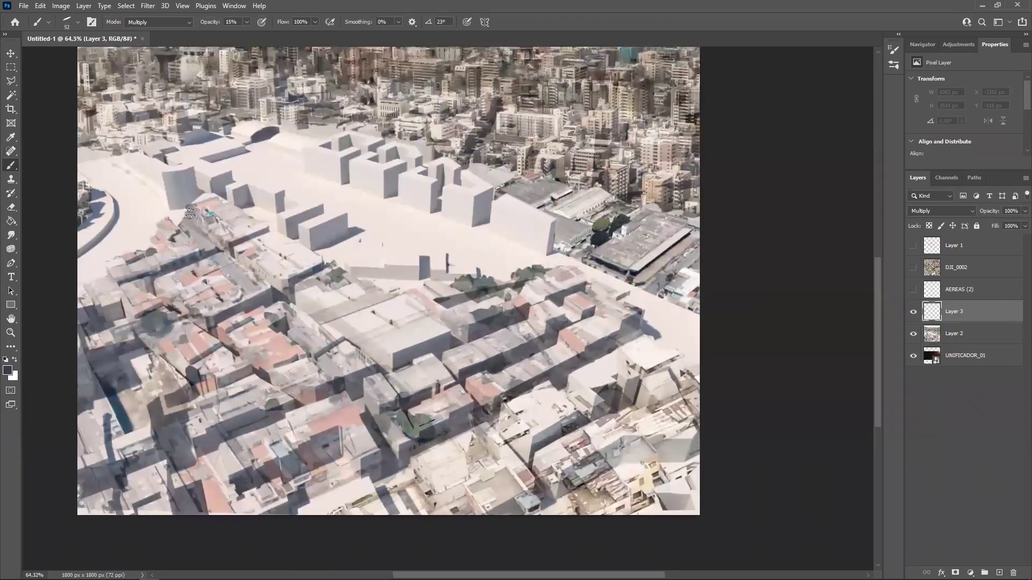
pyautogui.moveTo(426, 431); pyautogui.dragTo(415, 424)
pyautogui.moveTo(428, 434)
pyautogui.mouseDown()
pyautogui.moveTo(497, 402)
pyautogui.moveTo(465, 417)
pyautogui.mouseUp()
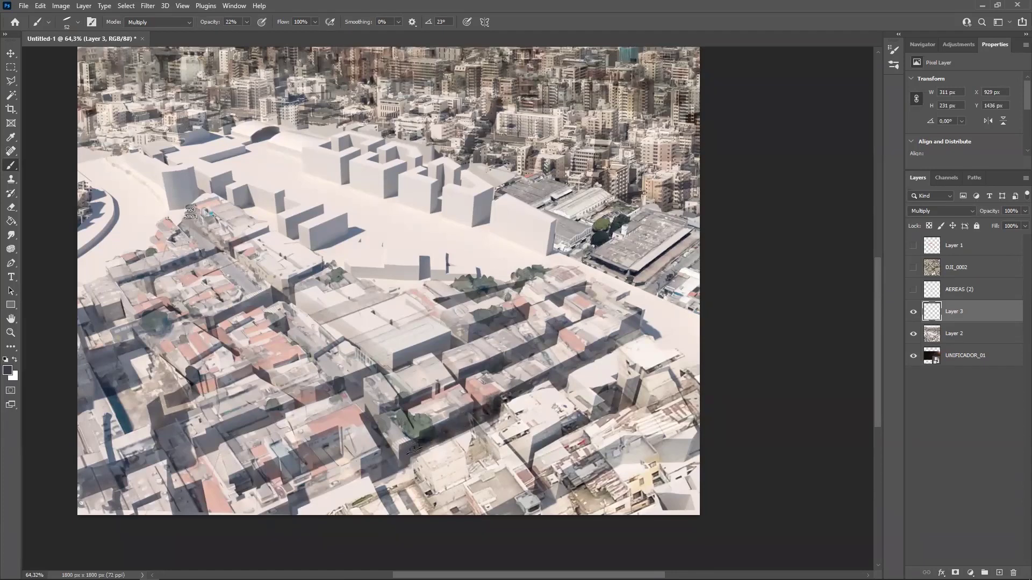
pyautogui.moveTo(389, 401); pyautogui.dragTo(386, 399)
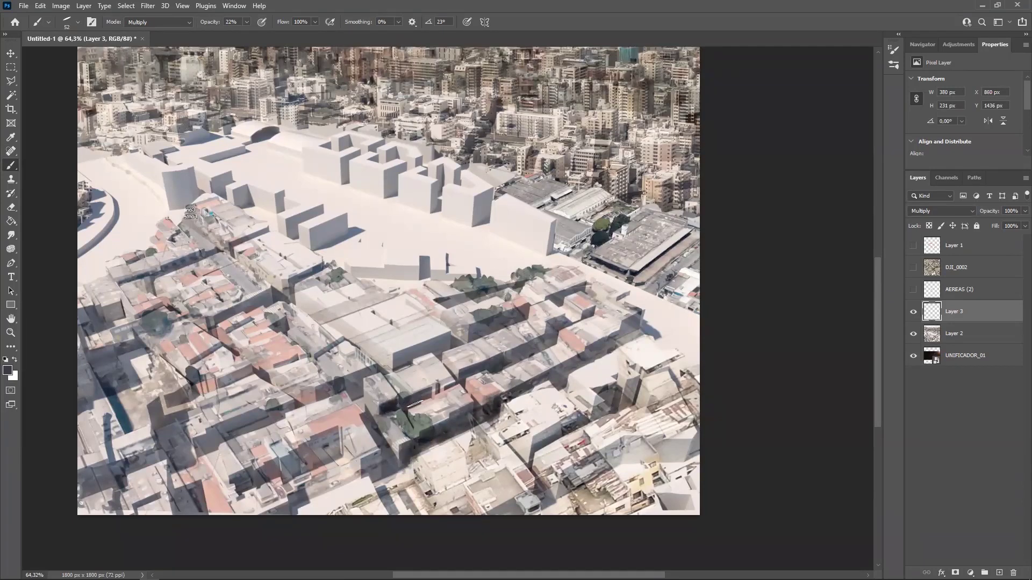
# Extend the street shading along the gaps between the building rows towards the right side of the neighbourhood
pyautogui.moveTo(465, 376); pyautogui.dragTo(466, 383)
pyautogui.moveTo(507, 354); pyautogui.dragTo(524, 362)
pyautogui.moveTo(558, 321); pyautogui.dragTo(556, 349)
# Set the brush to 33% opacity with a -39° tip angle and paint dark shading on the central foreground roofs
pyautogui.keyDown('alt'); pyautogui.moveTo(465, 329); pyautogui.dragTo(443, 338, button='right'); pyautogui.keyUp('alt')
pyautogui.press('3')
pyautogui.press('3')
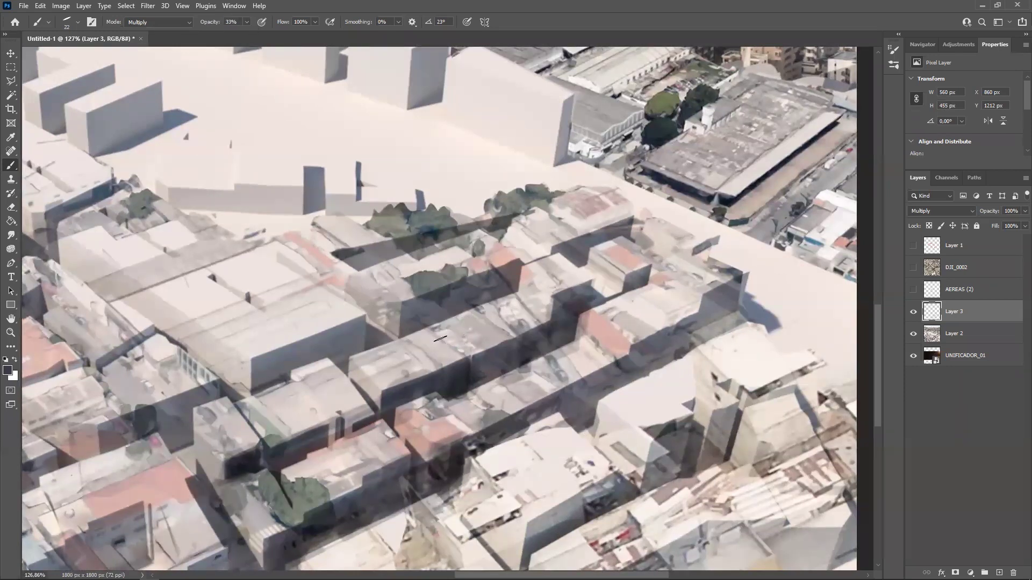
pyautogui.rightClick(411, 363)
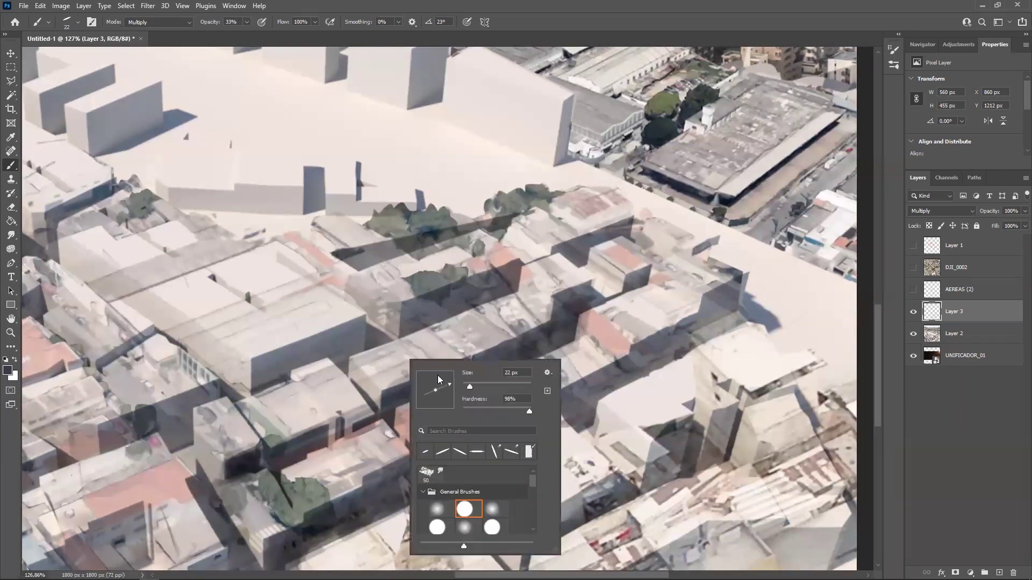
pyautogui.keyDown('alt'); pyautogui.moveTo(398, 368); pyautogui.dragTo(387, 371, button='right'); pyautogui.keyUp('alt')
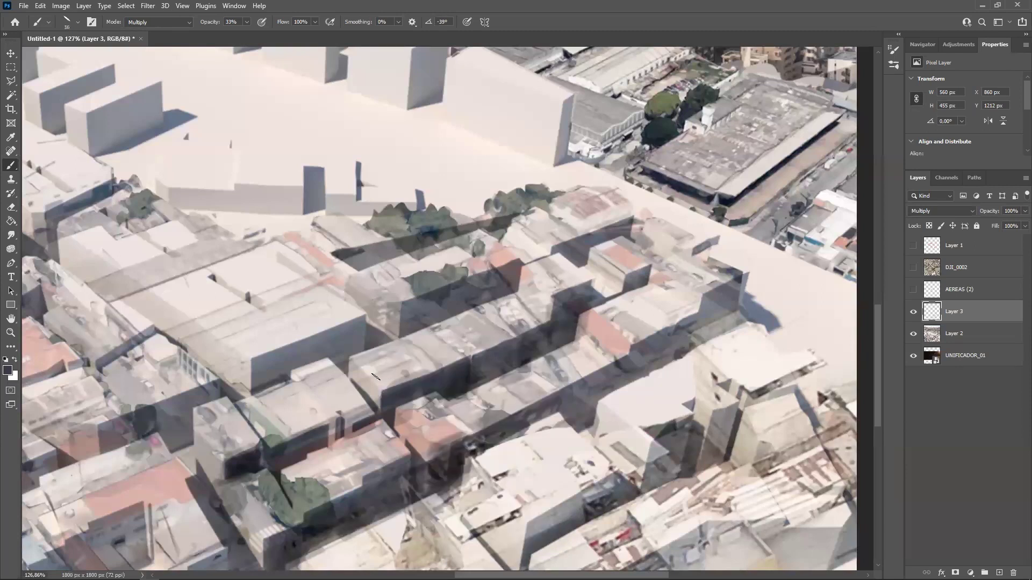
pyautogui.moveTo(374, 375)
pyautogui.mouseDown()
pyautogui.moveTo(424, 359)
pyautogui.moveTo(409, 364)
pyautogui.mouseUp()
pyautogui.moveTo(352, 388); pyautogui.dragTo(329, 395)
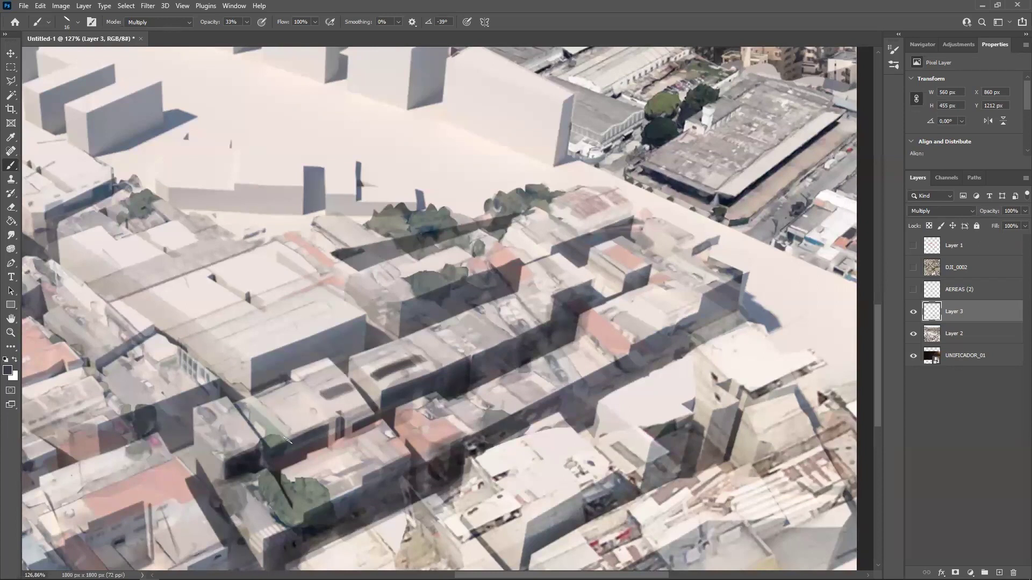
# Shade the small building beside the foreground trees with a 13 px brush, and undo the last strokes on the farther roofs
pyautogui.keyDown('alt'); pyautogui.moveTo(318, 440); pyautogui.dragTo(314, 439, button='right'); pyautogui.keyUp('alt')
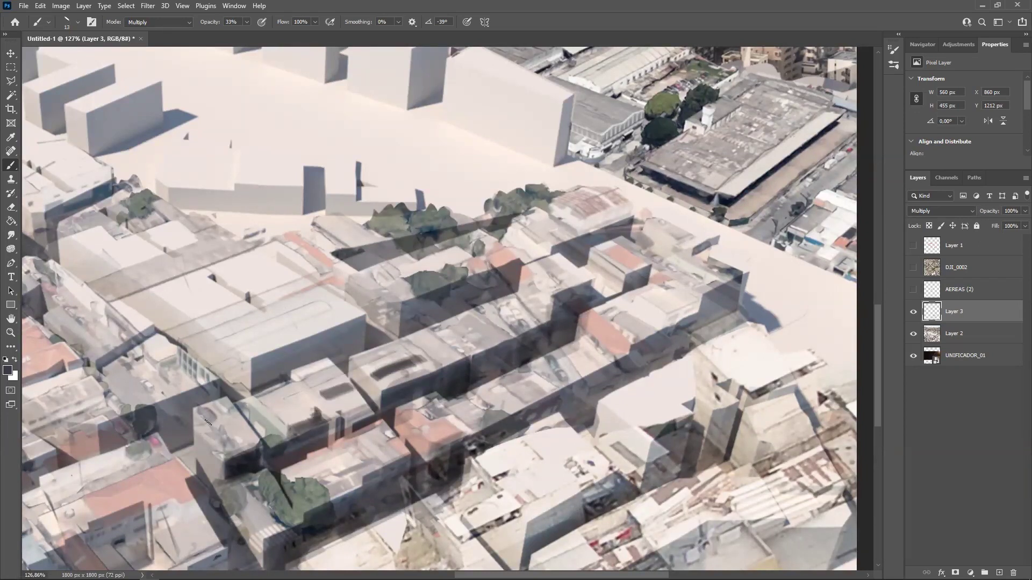
pyautogui.moveTo(232, 464); pyautogui.dragTo(257, 451)
pyautogui.moveTo(598, 332)
pyautogui.mouseDown()
pyautogui.moveTo(493, 368)
pyautogui.moveTo(554, 393)
pyautogui.moveTo(524, 409)
pyautogui.moveTo(576, 350)
pyautogui.moveTo(590, 350)
pyautogui.moveTo(604, 371)
pyautogui.moveTo(623, 325)
pyautogui.moveTo(634, 354)
pyautogui.moveTo(623, 388)
pyautogui.moveTo(628, 350)
pyautogui.moveTo(622, 344)
pyautogui.moveTo(616, 382)
pyautogui.moveTo(618, 344)
pyautogui.moveTo(637, 328)
pyautogui.moveTo(605, 360)
pyautogui.moveTo(636, 322)
pyautogui.mouseUp()
pyautogui.hotkey('ctrl', 'z')
pyautogui.hotkey('ctrl', 'z')
# Paint small shadows on the roofs at the far right end of the neighbourhood, near the white open ground
pyautogui.moveTo(524, 315); pyautogui.dragTo(543, 302)
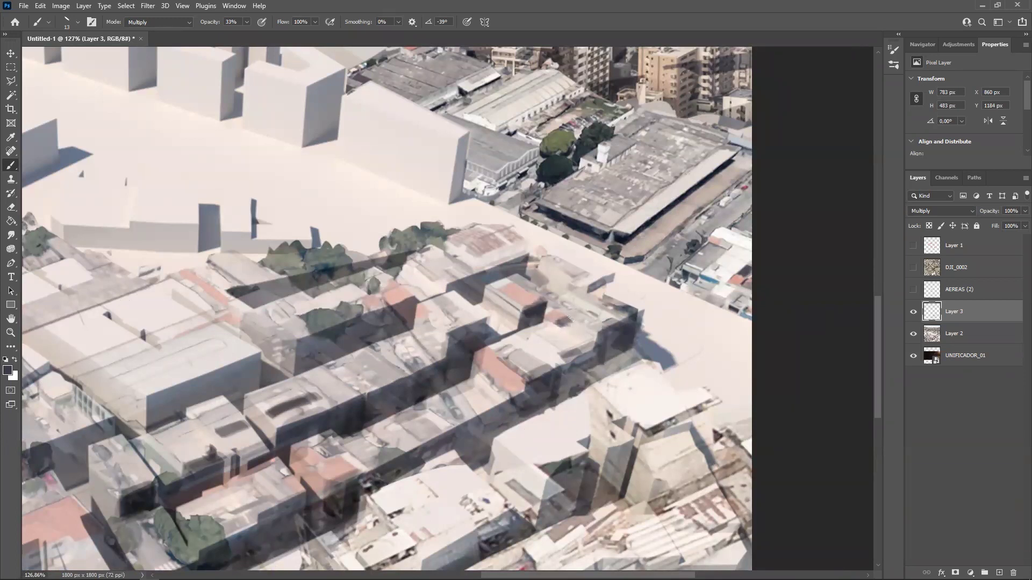
pyautogui.moveTo(572, 284); pyautogui.dragTo(575, 281)
pyautogui.moveTo(480, 274)
pyautogui.mouseDown()
pyautogui.moveTo(519, 266)
pyautogui.moveTo(494, 250)
pyautogui.moveTo(484, 256)
pyautogui.moveTo(500, 242)
pyautogui.mouseUp()
pyautogui.moveTo(449, 276)
pyautogui.mouseDown()
pyautogui.moveTo(458, 269)
pyautogui.moveTo(391, 307)
pyautogui.mouseUp()
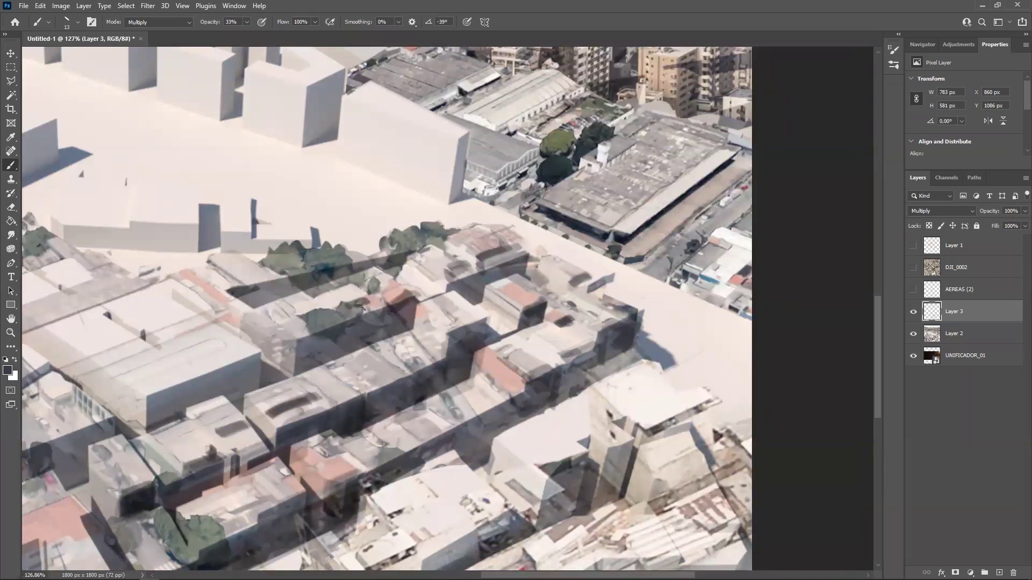
pyautogui.keyDown('ctrl'); pyautogui.keyDown('alt'); pyautogui.moveTo(423, 308); pyautogui.dragTo(338, 379); pyautogui.keyUp('alt'); pyautogui.keyUp('ctrl')
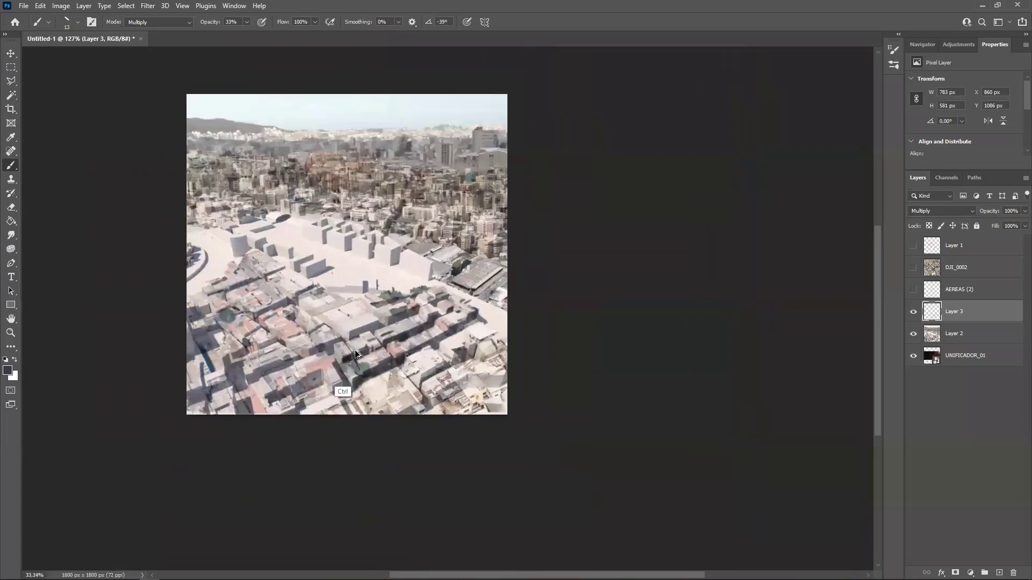
# Paint dark shading along the gap beside the front building rows and on the walls near the white-roofed houses in the right foreground
pyautogui.keyDown('ctrl'); pyautogui.keyDown('alt'); pyautogui.moveTo(403, 378); pyautogui.dragTo(469, 346); pyautogui.keyUp('alt'); pyautogui.keyUp('ctrl')
pyautogui.keyDown('alt'); pyautogui.scroll(1, 483, 317); pyautogui.keyUp('alt')
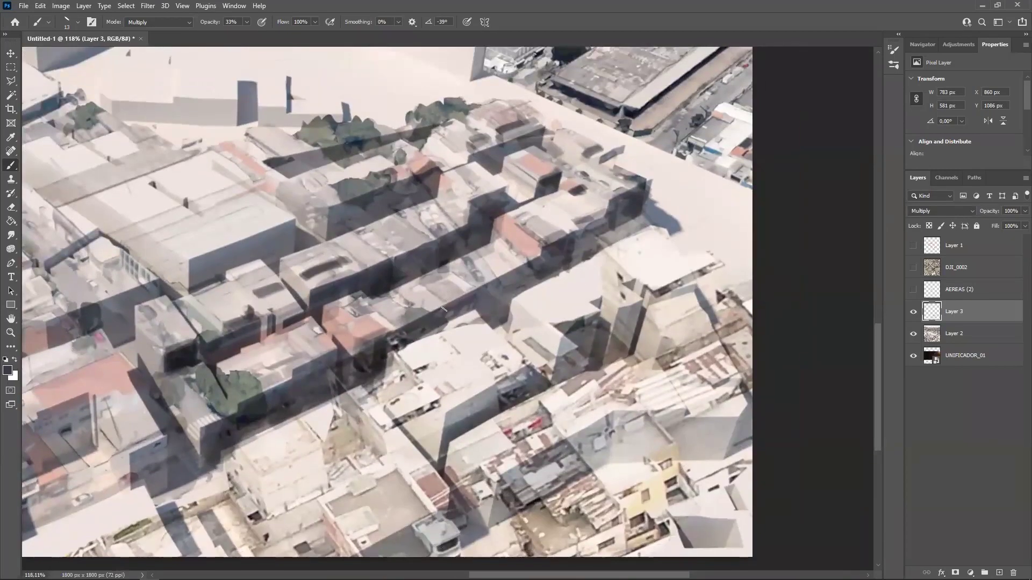
pyautogui.moveTo(444, 301)
pyautogui.mouseDown()
pyautogui.moveTo(524, 266)
pyautogui.moveTo(515, 244)
pyautogui.mouseUp()
pyautogui.moveTo(492, 279); pyautogui.dragTo(485, 270)
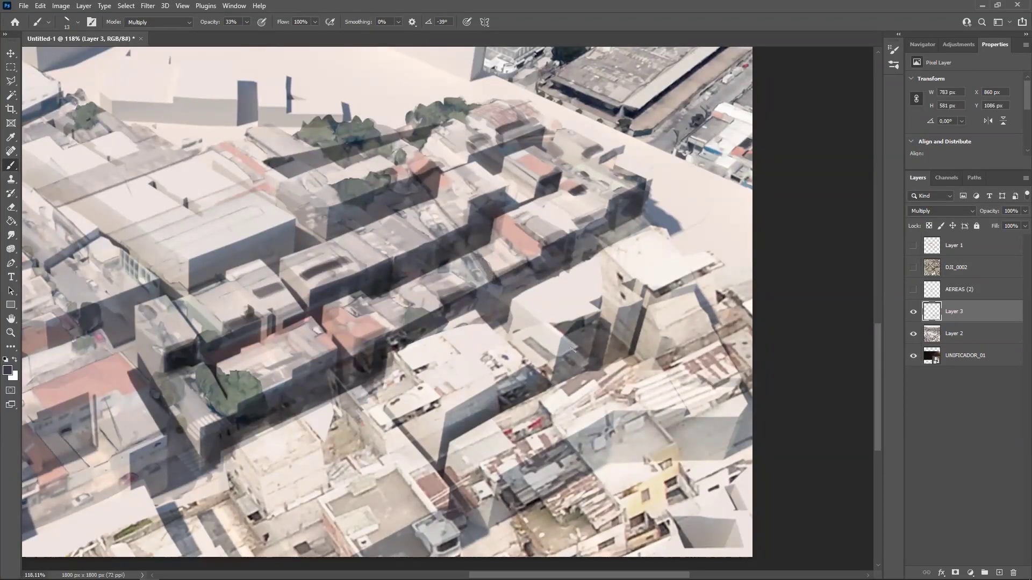
pyautogui.moveTo(564, 340); pyautogui.dragTo(561, 363)
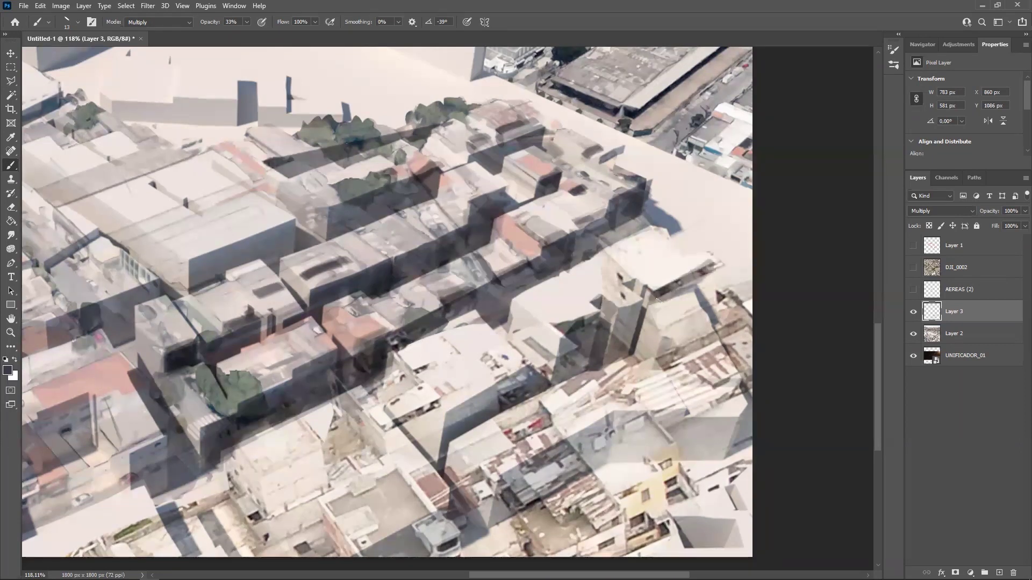
pyautogui.moveTo(699, 321); pyautogui.dragTo(517, 338)
pyautogui.moveTo(517, 414)
pyautogui.mouseDown()
pyautogui.moveTo(553, 401)
pyautogui.moveTo(524, 424)
pyautogui.moveTo(550, 397)
pyautogui.mouseUp()
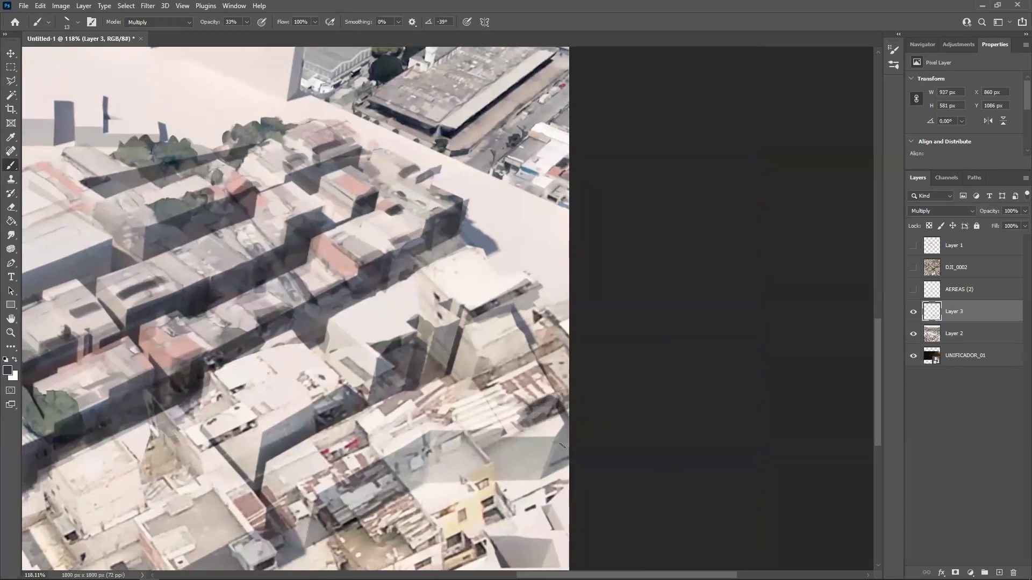
# Set the brush to 30 px with a 12° tip angle and shade the corrugated roofs beside the yellow building, undoing one stroke
pyautogui.moveTo(559, 441)
pyautogui.mouseDown()
pyautogui.moveTo(548, 467)
pyautogui.moveTo(573, 450)
pyautogui.mouseUp()
pyautogui.moveTo(417, 418); pyautogui.dragTo(459, 352)
pyautogui.rightClick(392, 414)
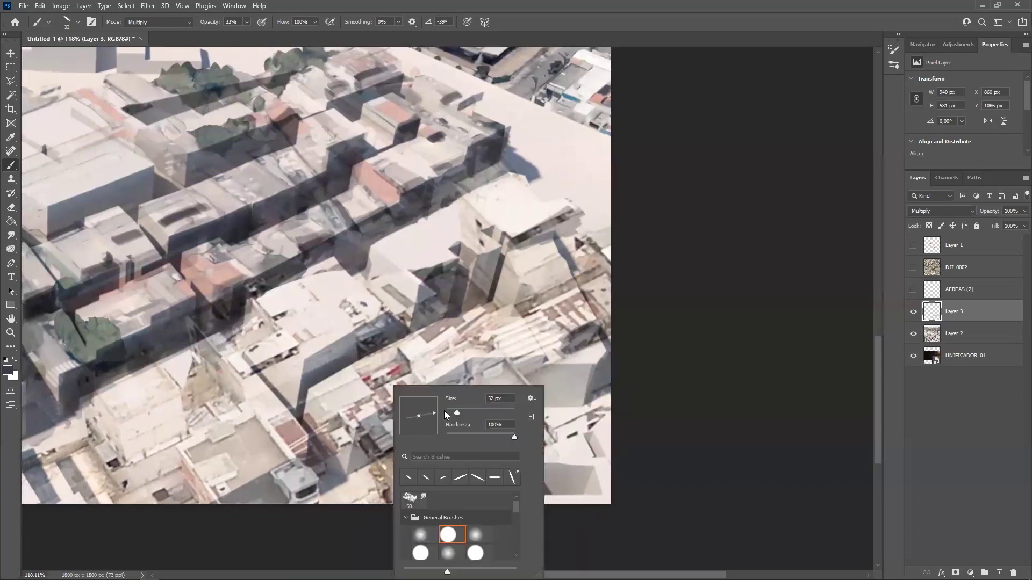
pyautogui.keyDown('alt'); pyautogui.moveTo(379, 392); pyautogui.dragTo(375, 392, button='right'); pyautogui.keyUp('alt')
pyautogui.moveTo(371, 401); pyautogui.dragTo(328, 415)
pyautogui.moveTo(331, 415); pyautogui.dragTo(380, 398)
pyautogui.hotkey('ctrl', 'z')
pyautogui.moveTo(429, 360)
pyautogui.mouseDown()
pyautogui.moveTo(417, 366)
pyautogui.moveTo(424, 355)
pyautogui.moveTo(419, 364)
pyautogui.moveTo(446, 398)
pyautogui.moveTo(370, 440)
pyautogui.moveTo(440, 409)
pyautogui.moveTo(459, 373)
pyautogui.moveTo(455, 411)
pyautogui.moveTo(445, 407)
pyautogui.mouseUp()
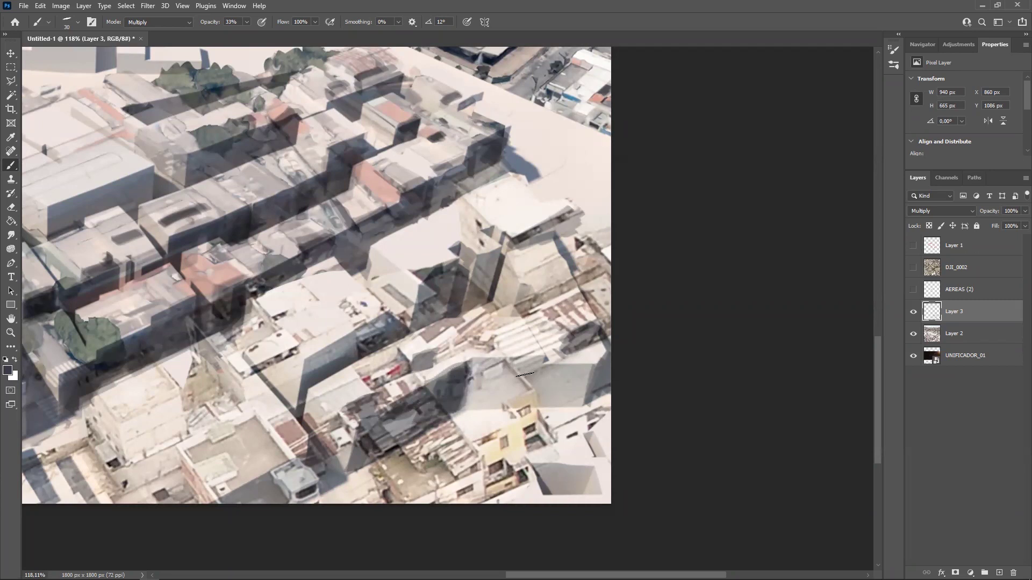
# Turn the brush tip to -94° and paint a dark shadow band along the low wall above the yellow building
pyautogui.rightClick(525, 375)
pyautogui.moveTo(475, 370); pyautogui.dragTo(596, 372)
pyautogui.moveTo(461, 371); pyautogui.dragTo(599, 373)
pyautogui.moveTo(472, 371)
pyautogui.mouseDown()
pyautogui.moveTo(582, 369)
pyautogui.moveTo(580, 337)
pyautogui.mouseUp()
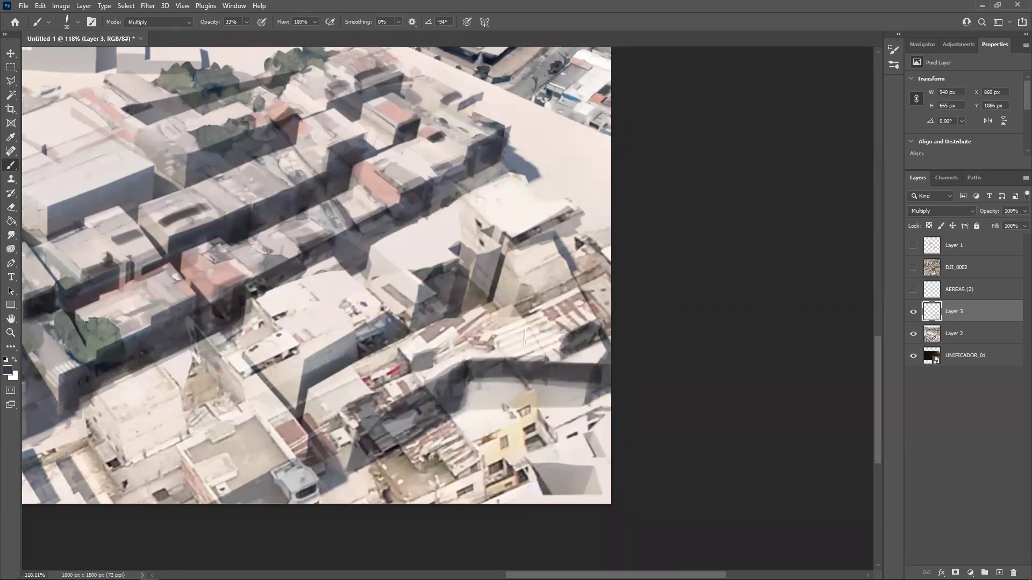
pyautogui.moveTo(421, 310); pyautogui.dragTo(413, 318)
pyautogui.moveTo(441, 306)
pyautogui.mouseDown()
pyautogui.moveTo(418, 322)
pyautogui.moveTo(509, 302)
pyautogui.mouseUp()
pyautogui.moveTo(457, 325); pyautogui.dragTo(486, 303)
# Set the tip angle to -87° and shade the beige foreground building's facade, undoing the unwanted strokes
pyautogui.moveTo(332, 397); pyautogui.dragTo(422, 319)
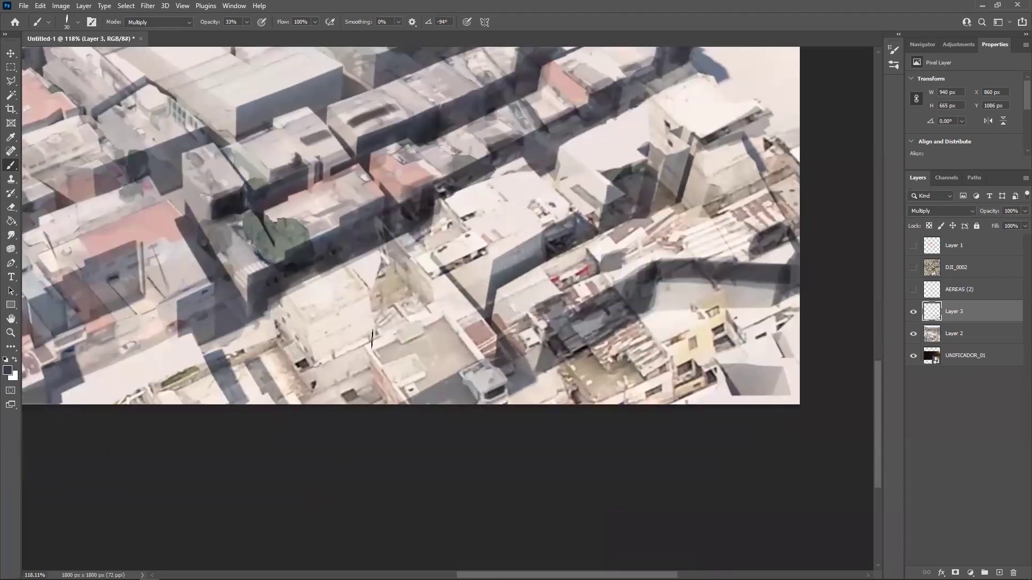
pyautogui.rightClick(334, 340)
pyautogui.moveTo(373, 394); pyautogui.dragTo(367, 397)
pyautogui.moveTo(314, 334)
pyautogui.mouseDown()
pyautogui.moveTo(367, 312)
pyautogui.moveTo(338, 350)
pyautogui.moveTo(370, 303)
pyautogui.moveTo(314, 341)
pyautogui.moveTo(376, 322)
pyautogui.moveTo(378, 337)
pyautogui.moveTo(398, 342)
pyautogui.moveTo(468, 310)
pyautogui.moveTo(445, 316)
pyautogui.mouseUp()
pyautogui.press('[')
pyautogui.press('[')
pyautogui.hotkey('ctrl', 'z')
pyautogui.moveTo(386, 345)
pyautogui.mouseDown()
pyautogui.moveTo(400, 339)
pyautogui.moveTo(403, 350)
pyautogui.moveTo(439, 322)
pyautogui.mouseUp()
pyautogui.hotkey('ctrl', 'z')
pyautogui.hotkey('ctrl', 'z')
pyautogui.hotkey('ctrl', 'z')
# Shade the walls along the image's lower edge around the grey-roofed house with a 45 px brush
pyautogui.moveTo(492, 348)
pyautogui.mouseDown()
pyautogui.moveTo(505, 344)
pyautogui.moveTo(478, 401)
pyautogui.moveTo(503, 387)
pyautogui.mouseUp()
pyautogui.moveTo(611, 398)
pyautogui.mouseDown()
pyautogui.moveTo(671, 383)
pyautogui.moveTo(608, 423)
pyautogui.moveTo(672, 399)
pyautogui.mouseUp()
pyautogui.moveTo(632, 356)
pyautogui.keyDown('ctrl'); pyautogui.keyDown('alt'); pyautogui.mouseDown()
pyautogui.moveTo(516, 396)
pyautogui.moveTo(729, 336)
pyautogui.mouseUp(); pyautogui.keyUp('alt'); pyautogui.keyUp('ctrl')
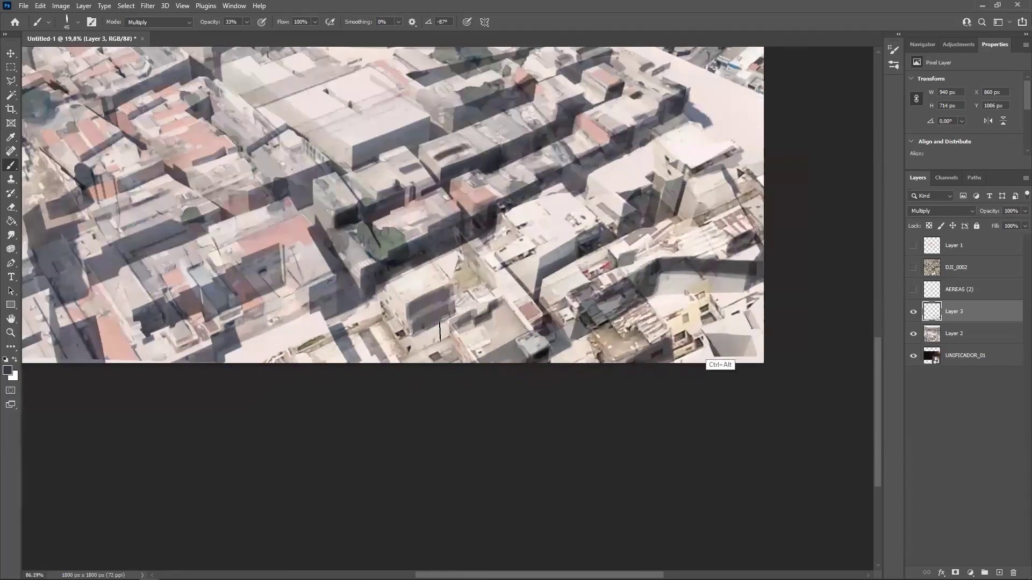
pyautogui.moveTo(410, 330)
pyautogui.mouseDown()
pyautogui.moveTo(443, 305)
pyautogui.moveTo(414, 304)
pyautogui.mouseUp()
pyautogui.moveTo(321, 304); pyautogui.dragTo(308, 299)
pyautogui.keyDown('ctrl'); pyautogui.moveTo(428, 268); pyautogui.dragTo(296, 328); pyautogui.keyUp('ctrl')
pyautogui.moveTo(328, 195)
pyautogui.mouseDown()
pyautogui.moveTo(311, 296)
pyautogui.moveTo(384, 371)
pyautogui.moveTo(300, 376)
pyautogui.moveTo(306, 360)
pyautogui.moveTo(476, 367)
pyautogui.mouseUp()
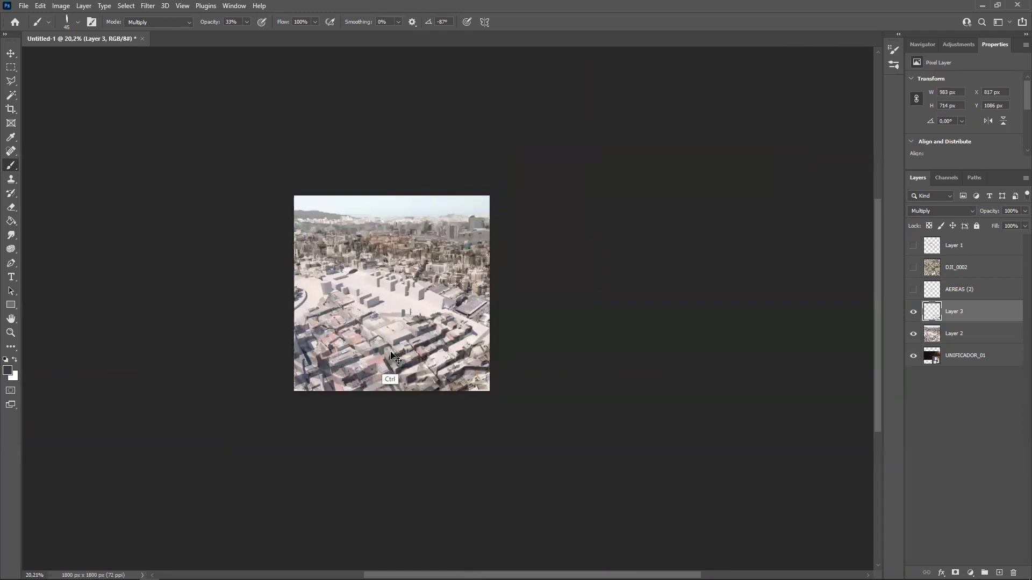
# Darken the facades of the lower-left foreground buildings, adjusting the brush size down to 31 px
pyautogui.keyDown('alt'); pyautogui.scroll(5, 384, 376); pyautogui.keyUp('alt')
pyautogui.moveTo(413, 333)
pyautogui.mouseDown()
pyautogui.moveTo(361, 307)
pyautogui.moveTo(383, 288)
pyautogui.moveTo(355, 323)
pyautogui.moveTo(385, 290)
pyautogui.moveTo(382, 311)
pyautogui.mouseUp()
pyautogui.keyDown('alt'); pyautogui.moveTo(340, 269); pyautogui.dragTo(322, 277, button='right'); pyautogui.keyUp('alt')
pyautogui.keyDown('ctrl'); pyautogui.keyDown('alt'); pyautogui.moveTo(166, 376); pyautogui.dragTo(223, 359); pyautogui.keyUp('alt'); pyautogui.keyUp('ctrl')
pyautogui.keyDown('alt'); pyautogui.moveTo(140, 376); pyautogui.dragTo(160, 376, button='right'); pyautogui.keyUp('alt')
pyautogui.moveTo(163, 367); pyautogui.dragTo(107, 402)
pyautogui.moveTo(107, 402)
pyautogui.mouseDown()
pyautogui.moveTo(150, 375)
pyautogui.moveTo(220, 360)
pyautogui.moveTo(249, 371)
pyautogui.moveTo(241, 393)
pyautogui.mouseUp()
pyautogui.keyDown('alt'); pyautogui.moveTo(358, 349); pyautogui.dragTo(345, 355, button='right'); pyautogui.keyUp('alt')
pyautogui.moveTo(345, 356)
pyautogui.mouseDown()
pyautogui.moveTo(376, 308)
pyautogui.moveTo(375, 334)
pyautogui.moveTo(376, 326)
pyautogui.mouseUp()
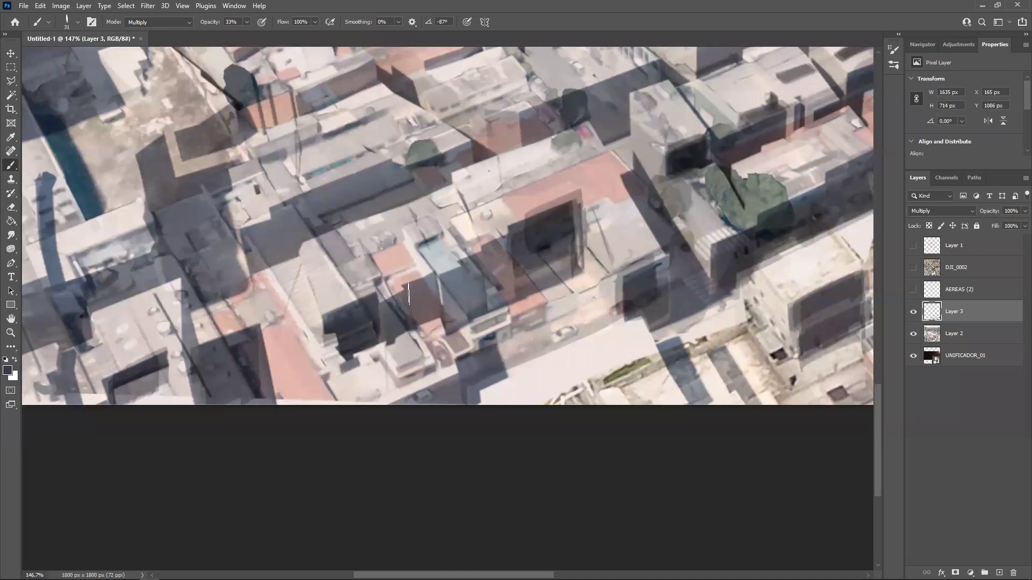
# Paint small shadows around the blue-roofed building and the street in front of it, reducing the brush to 15 px
pyautogui.moveTo(413, 292); pyautogui.dragTo(434, 289)
pyautogui.keyDown('alt'); pyautogui.moveTo(395, 273); pyautogui.dragTo(380, 281, button='right'); pyautogui.keyUp('alt')
pyautogui.moveTo(381, 280)
pyautogui.mouseDown()
pyautogui.moveTo(368, 286)
pyautogui.moveTo(400, 269)
pyautogui.mouseUp()
pyautogui.keyDown('alt'); pyautogui.moveTo(400, 271); pyautogui.dragTo(396, 272, button='right'); pyautogui.keyUp('alt')
pyautogui.moveTo(400, 271)
pyautogui.mouseDown()
pyautogui.moveTo(381, 284)
pyautogui.moveTo(442, 237)
pyautogui.mouseUp()
pyautogui.moveTo(441, 237)
pyautogui.mouseDown()
pyautogui.moveTo(417, 250)
pyautogui.moveTo(502, 237)
pyautogui.moveTo(571, 296)
pyautogui.mouseUp()
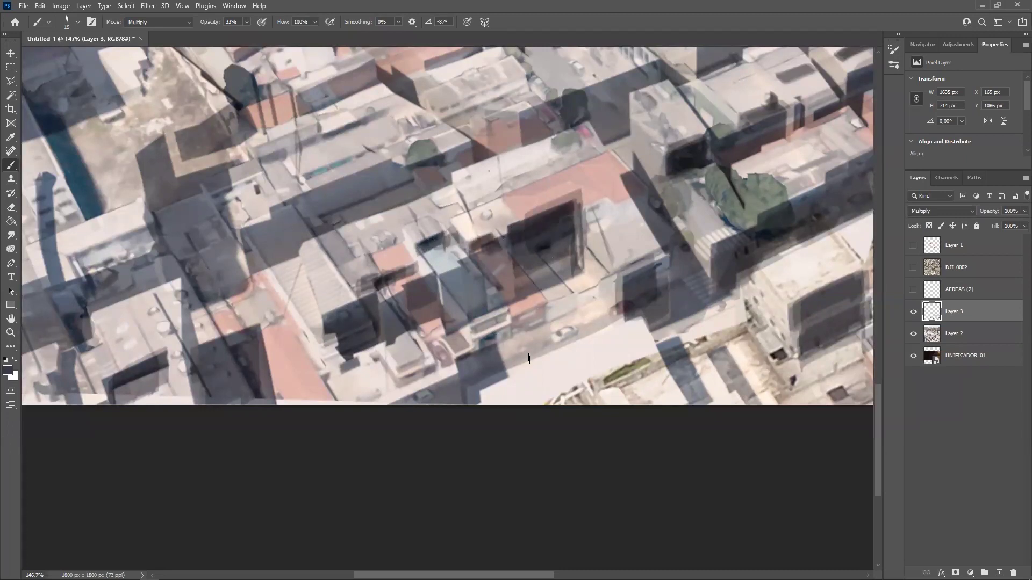
pyautogui.moveTo(465, 383)
pyautogui.mouseDown()
pyautogui.moveTo(503, 368)
pyautogui.moveTo(470, 352)
pyautogui.moveTo(497, 338)
pyautogui.mouseUp()
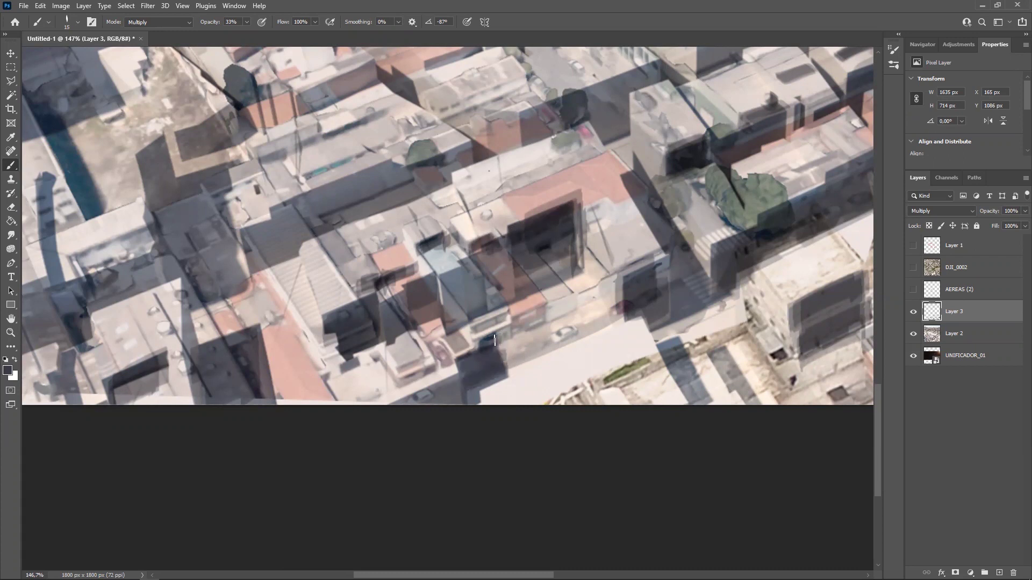
pyautogui.moveTo(402, 380)
pyautogui.mouseDown()
pyautogui.moveTo(424, 377)
pyautogui.moveTo(408, 365)
pyautogui.moveTo(417, 357)
pyautogui.moveTo(433, 400)
pyautogui.moveTo(360, 369)
pyautogui.moveTo(338, 385)
pyautogui.moveTo(371, 376)
pyautogui.moveTo(378, 394)
pyautogui.mouseUp()
# Shade the long building's facade and the street gap by the red-roofed block, finishing with a 20 px brush
pyautogui.keyDown('alt'); pyautogui.moveTo(271, 240); pyautogui.dragTo(287, 240, button='right'); pyautogui.keyUp('alt')
pyautogui.moveTo(272, 241); pyautogui.dragTo(417, 175)
pyautogui.keyDown('alt'); pyautogui.moveTo(409, 191); pyautogui.dragTo(390, 190, button='right'); pyautogui.keyUp('alt')
pyautogui.moveTo(410, 191); pyautogui.dragTo(473, 156)
pyautogui.moveTo(460, 171); pyautogui.dragTo(379, 286)
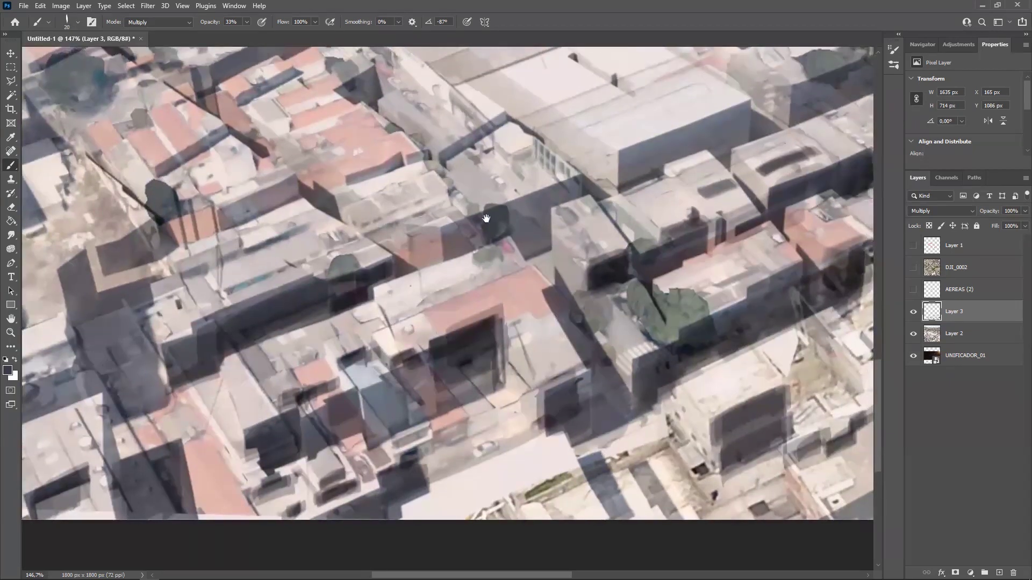
pyautogui.moveTo(493, 185); pyautogui.dragTo(477, 275)
pyautogui.moveTo(425, 249)
pyautogui.mouseDown()
pyautogui.moveTo(490, 208)
pyautogui.moveTo(505, 244)
pyautogui.moveTo(515, 241)
pyautogui.mouseUp()
pyautogui.moveTo(559, 289)
pyautogui.mouseDown()
pyautogui.moveTo(500, 290)
pyautogui.moveTo(532, 345)
pyautogui.mouseUp()
pyautogui.moveTo(551, 387)
pyautogui.mouseDown()
pyautogui.moveTo(537, 383)
pyautogui.moveTo(562, 414)
pyautogui.moveTo(541, 397)
pyautogui.moveTo(544, 382)
pyautogui.mouseUp()
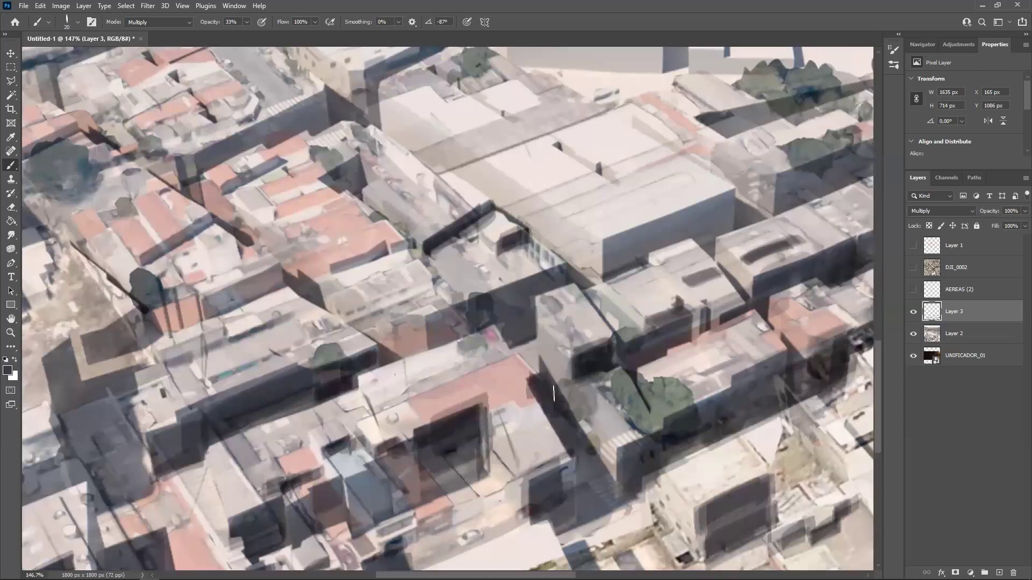
# Paint thin shadows between the red-tiled roofs in the middle of the left neighbourhood with a brush of about 10 px
pyautogui.moveTo(383, 348)
pyautogui.mouseDown()
pyautogui.moveTo(462, 331)
pyautogui.moveTo(388, 317)
pyautogui.mouseUp()
pyautogui.moveTo(296, 284); pyautogui.dragTo(345, 290)
pyautogui.keyDown('alt'); pyautogui.moveTo(344, 264); pyautogui.dragTo(340, 267, button='right'); pyautogui.keyUp('alt')
pyautogui.moveTo(340, 267); pyautogui.dragTo(376, 256)
pyautogui.moveTo(336, 274); pyautogui.dragTo(388, 256)
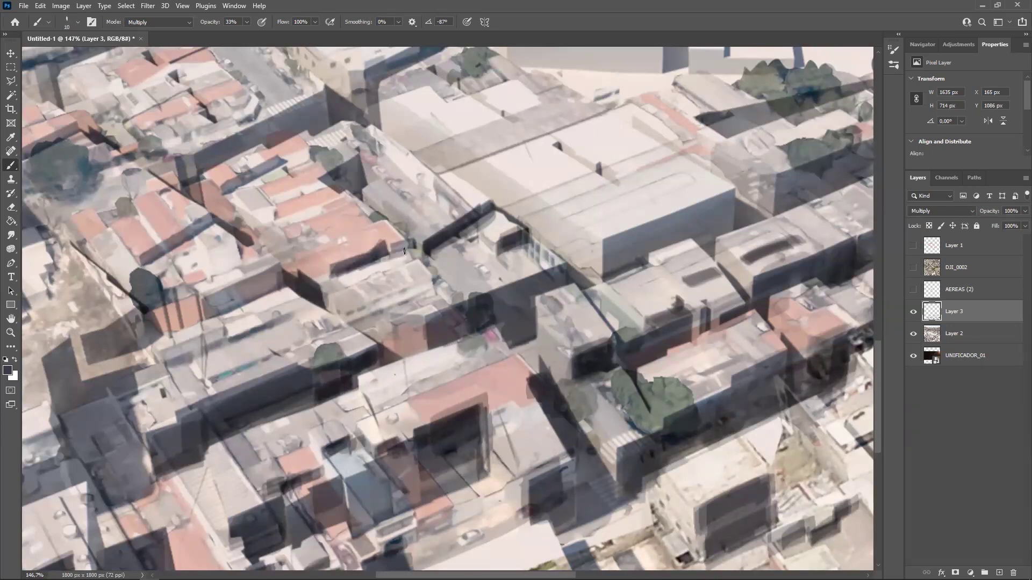
pyautogui.moveTo(317, 271); pyautogui.dragTo(420, 320)
pyautogui.keyDown('alt'); pyautogui.moveTo(349, 235); pyautogui.dragTo(347, 235, button='right'); pyautogui.keyUp('alt')
pyautogui.moveTo(332, 238)
pyautogui.mouseDown()
pyautogui.moveTo(387, 211)
pyautogui.moveTo(352, 225)
pyautogui.moveTo(391, 256)
pyautogui.moveTo(361, 271)
pyautogui.moveTo(481, 251)
pyautogui.mouseUp()
# Deepen the shadows on the long building rows below the red-tiled roofs with a 22 px brush
pyautogui.moveTo(474, 324); pyautogui.dragTo(428, 342)
pyautogui.moveTo(314, 379); pyautogui.dragTo(378, 345)
pyautogui.moveTo(330, 369)
pyautogui.mouseDown()
pyautogui.moveTo(378, 348)
pyautogui.moveTo(388, 367)
pyautogui.mouseUp()
pyautogui.moveTo(274, 397)
pyautogui.mouseDown()
pyautogui.moveTo(293, 418)
pyautogui.moveTo(348, 416)
pyautogui.moveTo(352, 402)
pyautogui.mouseUp()
pyautogui.keyDown('ctrl'); pyautogui.moveTo(416, 363); pyautogui.dragTo(326, 429); pyautogui.keyUp('ctrl')
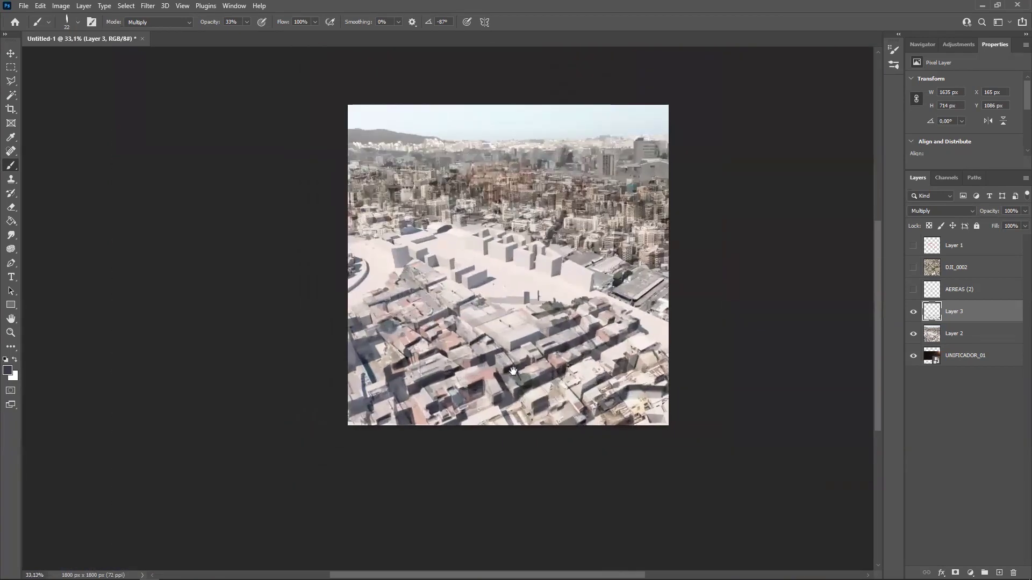
pyautogui.moveTo(476, 405); pyautogui.dragTo(421, 458)
# Reduce the brush to 15 px and add shadow strokes along the edges of the long grey roofs
pyautogui.keyDown('ctrl'); pyautogui.moveTo(358, 434); pyautogui.dragTo(433, 397); pyautogui.keyUp('ctrl')
pyautogui.keyDown('alt'); pyautogui.moveTo(407, 401); pyautogui.dragTo(403, 401, button='right'); pyautogui.keyUp('alt')
pyautogui.moveTo(388, 405)
pyautogui.keyDown('ctrl'); pyautogui.mouseDown()
pyautogui.moveTo(404, 399)
pyautogui.moveTo(344, 392)
pyautogui.moveTo(400, 370)
pyautogui.mouseUp(); pyautogui.keyUp('ctrl')
pyautogui.rightClick(365, 384)
pyautogui.moveTo(346, 394)
pyautogui.mouseDown()
pyautogui.moveTo(392, 378)
pyautogui.moveTo(447, 393)
pyautogui.moveTo(378, 422)
pyautogui.moveTo(393, 445)
pyautogui.mouseUp()
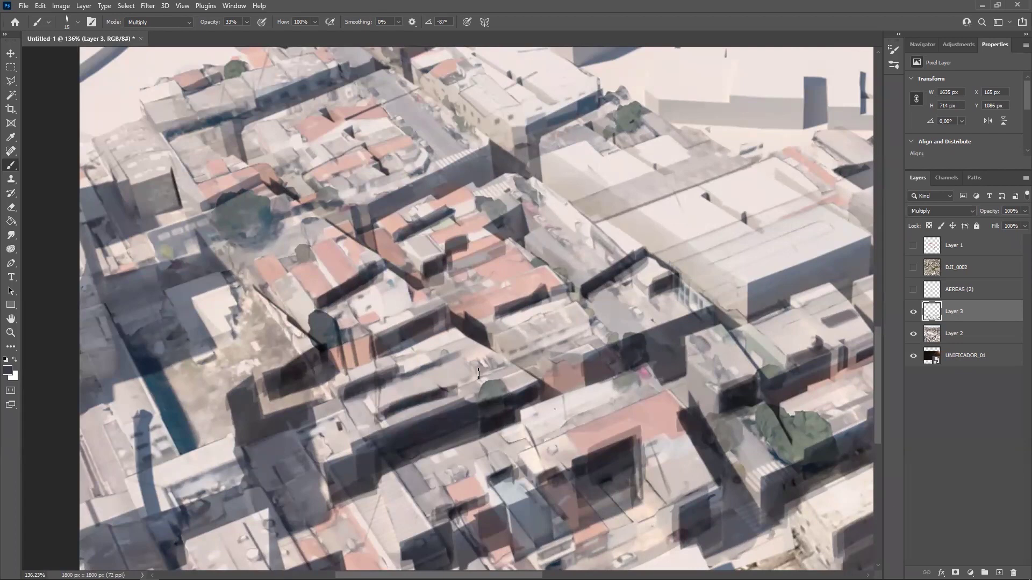
pyautogui.moveTo(499, 367)
pyautogui.mouseDown()
pyautogui.moveTo(481, 375)
pyautogui.moveTo(547, 341)
pyautogui.mouseUp()
pyautogui.moveTo(507, 359); pyautogui.dragTo(558, 337)
# Paint shadows on the roofs and walls at the image's left edge, around the empty lot and the large tree
pyautogui.moveTo(279, 276); pyautogui.dragTo(378, 317)
pyautogui.moveTo(339, 283); pyautogui.dragTo(383, 269)
pyautogui.moveTo(230, 320)
pyautogui.mouseDown()
pyautogui.moveTo(279, 307)
pyautogui.moveTo(228, 332)
pyautogui.moveTo(292, 305)
pyautogui.mouseUp()
pyautogui.moveTo(234, 252); pyautogui.dragTo(281, 236)
pyautogui.moveTo(237, 238); pyautogui.dragTo(269, 221)
pyautogui.moveTo(231, 229); pyautogui.dragTo(257, 220)
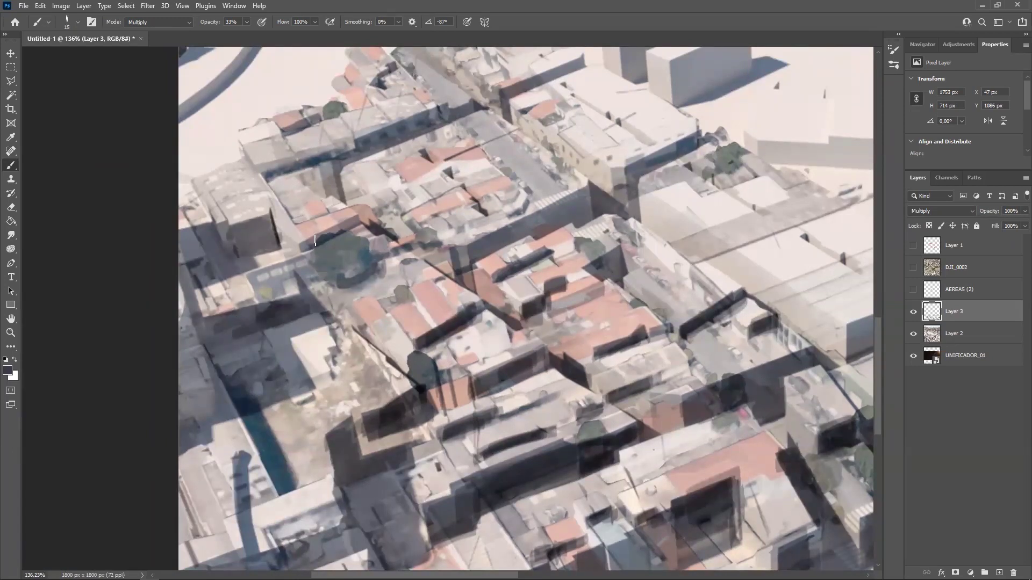
pyautogui.moveTo(298, 248); pyautogui.dragTo(345, 225)
pyautogui.moveTo(304, 250); pyautogui.dragTo(356, 220)
pyautogui.moveTo(404, 191)
pyautogui.mouseDown()
pyautogui.moveTo(434, 175)
pyautogui.moveTo(497, 178)
pyautogui.moveTo(469, 274)
pyautogui.mouseUp()
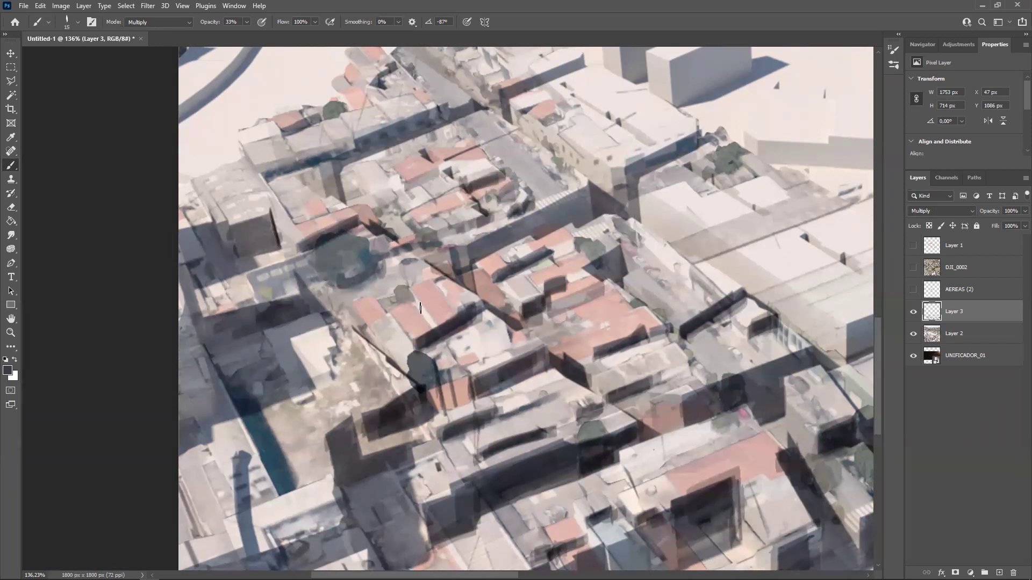
pyautogui.moveTo(331, 365); pyautogui.dragTo(375, 340)
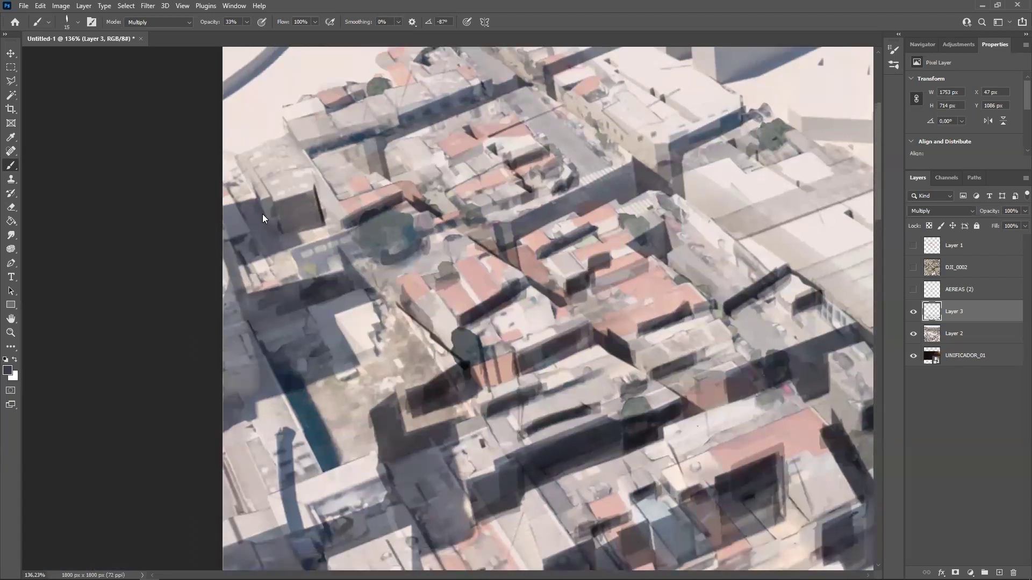
# Save the document with its layers as Untitled-1 in Photoshop format in the TULCAN folder
pyautogui.click(23, 6)
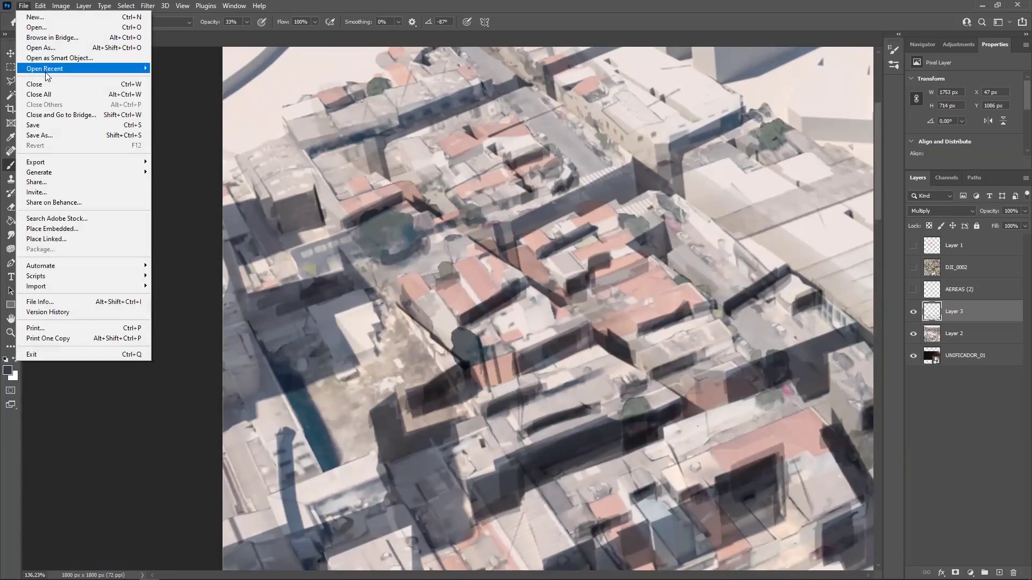
pyautogui.click(68, 128)
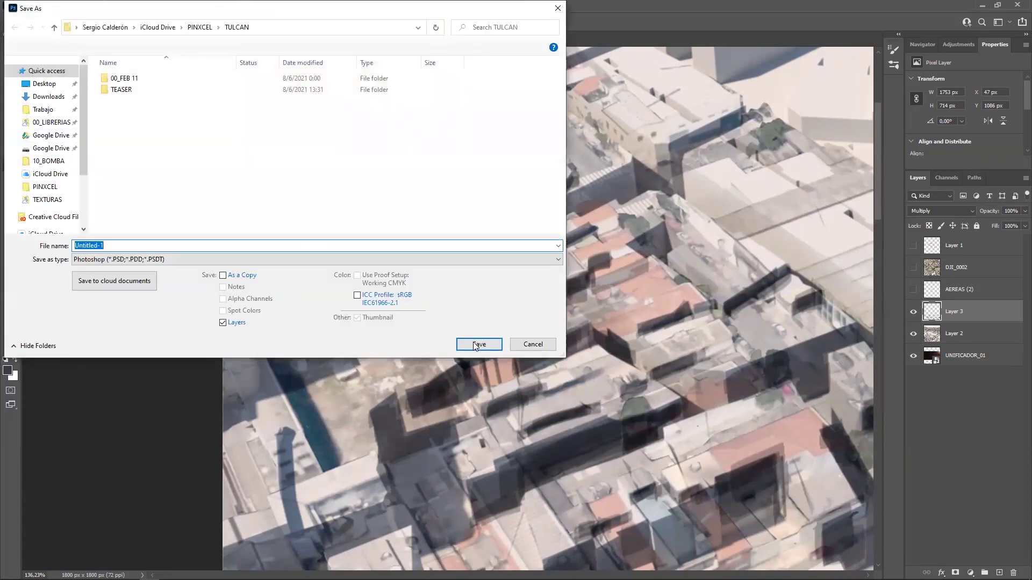
pyautogui.click(475, 344)
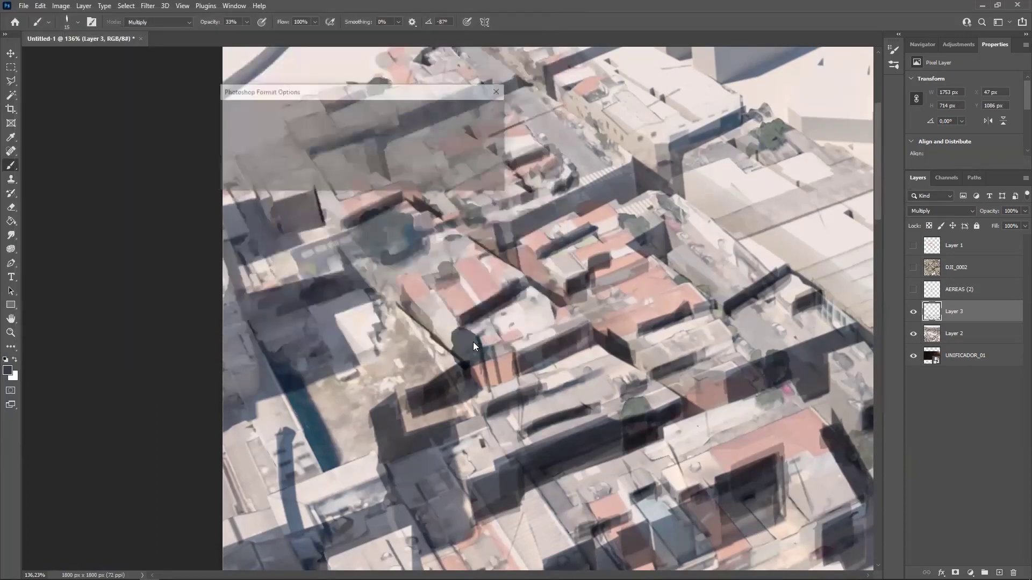
pyautogui.click(486, 111)
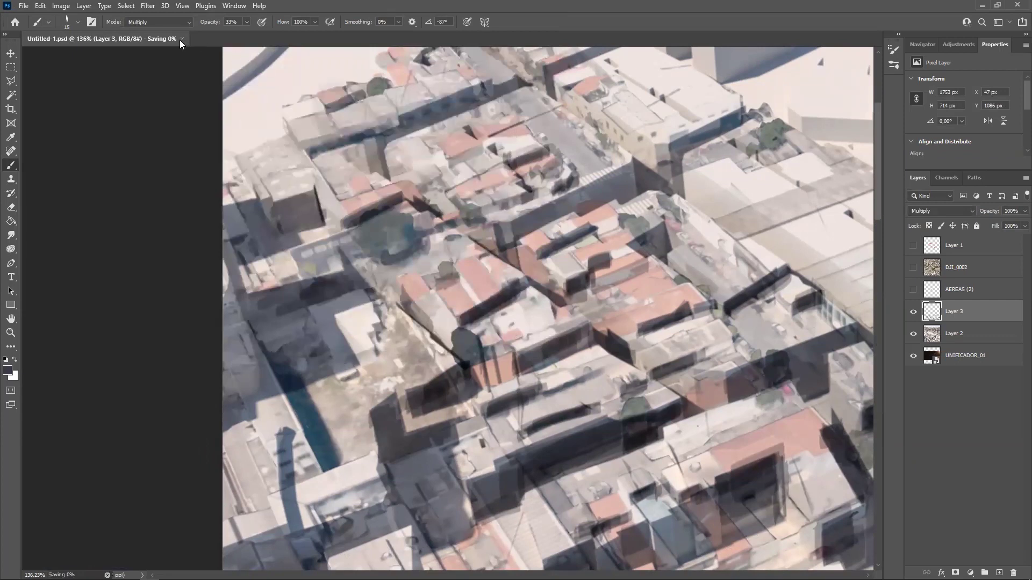
pyautogui.click(147, 39)
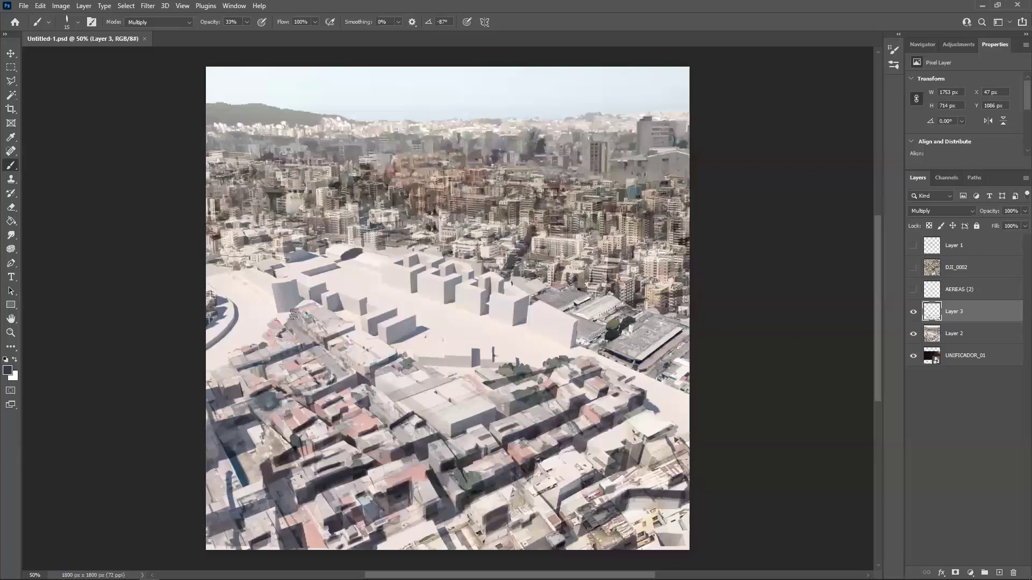
# Shade the facades and roof edges of the buildings at the neighbourhood's far tip, beside the white massing blocks
pyautogui.keyDown('ctrl'); pyautogui.moveTo(358, 336); pyautogui.dragTo(409, 339); pyautogui.keyUp('ctrl')
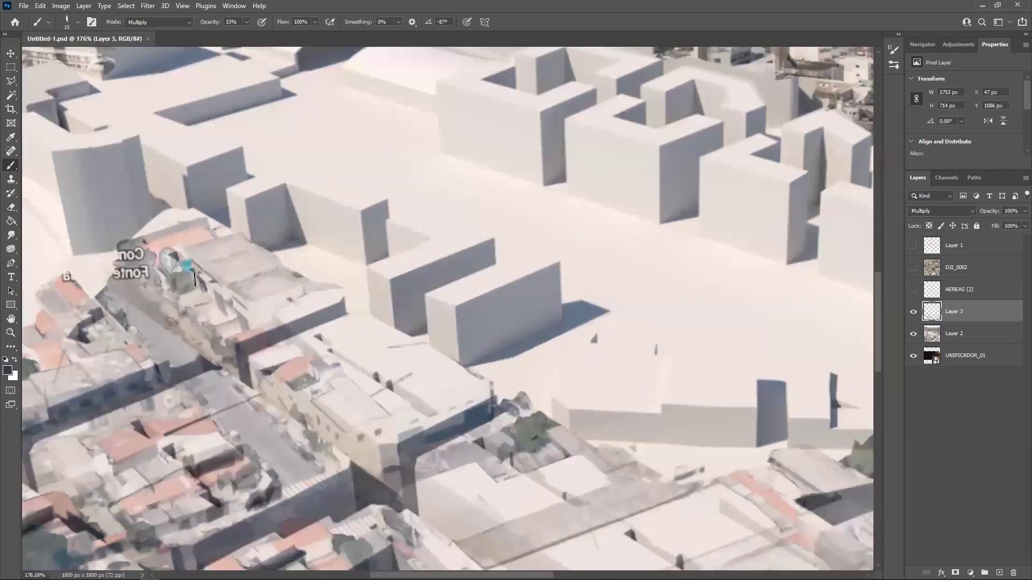
pyautogui.moveTo(195, 280)
pyautogui.mouseDown()
pyautogui.moveTo(212, 310)
pyautogui.moveTo(242, 331)
pyautogui.moveTo(226, 333)
pyautogui.moveTo(290, 334)
pyautogui.mouseUp()
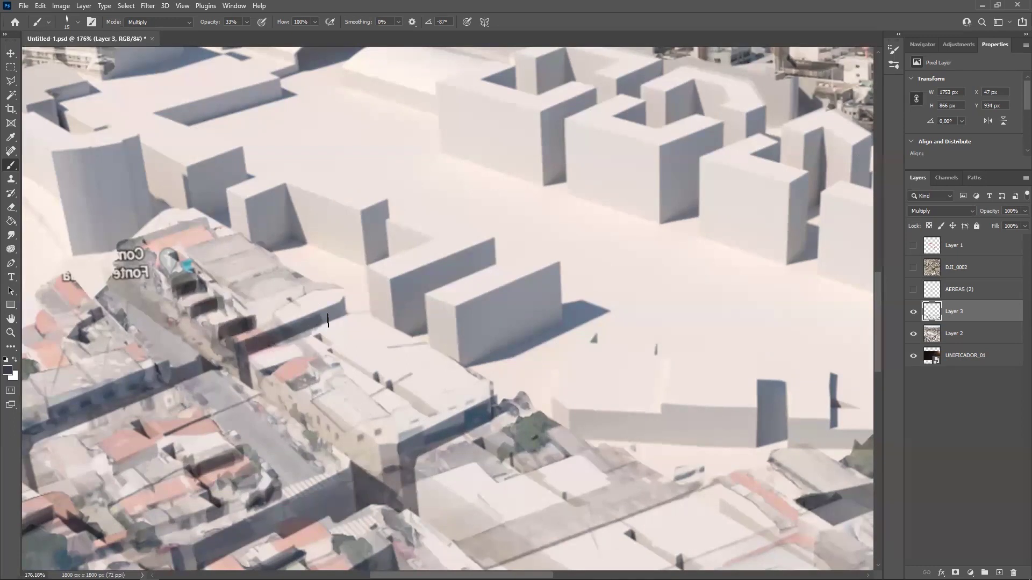
pyautogui.moveTo(305, 372); pyautogui.dragTo(312, 376)
pyautogui.moveTo(390, 429)
pyautogui.mouseDown()
pyautogui.moveTo(358, 430)
pyautogui.moveTo(384, 423)
pyautogui.moveTo(382, 457)
pyautogui.moveTo(472, 413)
pyautogui.moveTo(451, 416)
pyautogui.mouseUp()
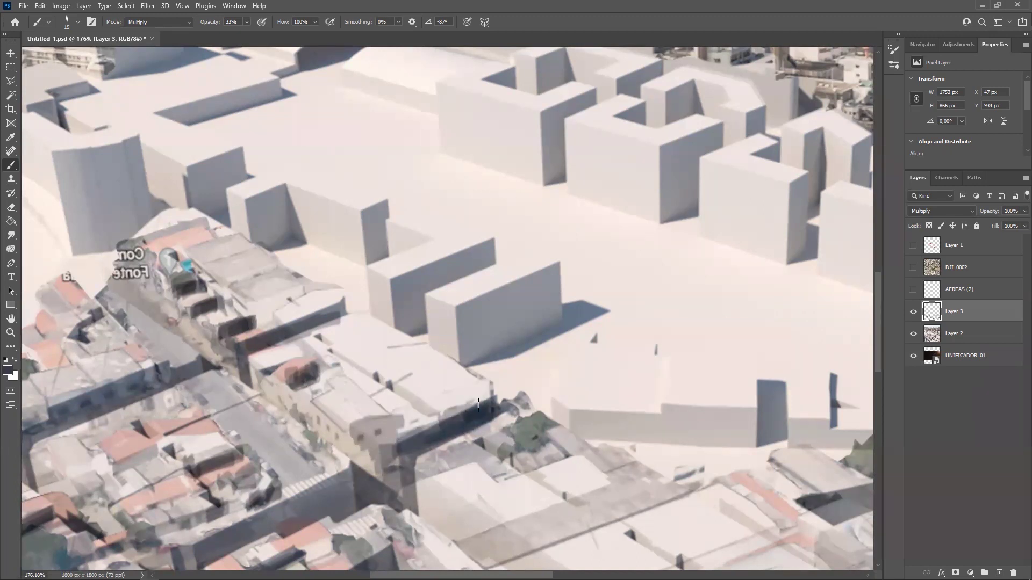
pyautogui.moveTo(568, 458)
pyautogui.mouseDown()
pyautogui.moveTo(525, 462)
pyautogui.moveTo(544, 446)
pyautogui.moveTo(472, 445)
pyautogui.moveTo(548, 456)
pyautogui.mouseUp()
pyautogui.moveTo(442, 415)
pyautogui.mouseDown()
pyautogui.moveTo(376, 375)
pyautogui.moveTo(303, 390)
pyautogui.moveTo(337, 402)
pyautogui.moveTo(333, 452)
pyautogui.mouseUp()
pyautogui.keyDown('ctrl'); pyautogui.keyDown('alt'); pyautogui.scroll(-6, 300, 414); pyautogui.keyUp('alt'); pyautogui.keyUp('ctrl')
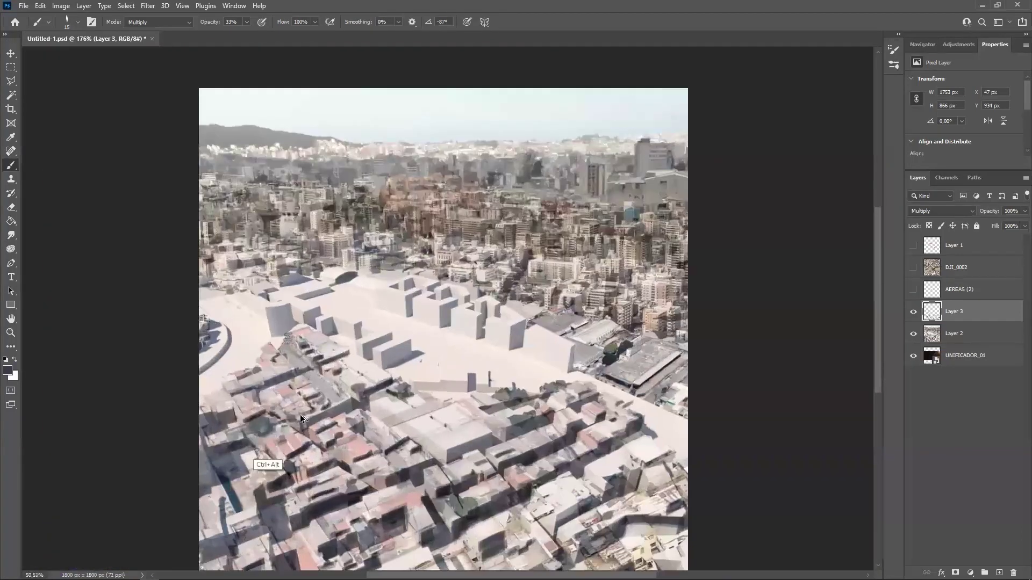
# Set the brush to 40 px and paint broader shadows over the central foreground houses and the gap behind them
pyautogui.keyDown('ctrl'); pyautogui.keyDown('alt'); pyautogui.moveTo(300, 415); pyautogui.dragTo(323, 409); pyautogui.keyUp('alt'); pyautogui.keyUp('ctrl')
pyautogui.moveTo(450, 371); pyautogui.dragTo(559, 320)
pyautogui.keyDown('ctrl'); pyautogui.moveTo(333, 445); pyautogui.dragTo(374, 336); pyautogui.keyUp('ctrl')
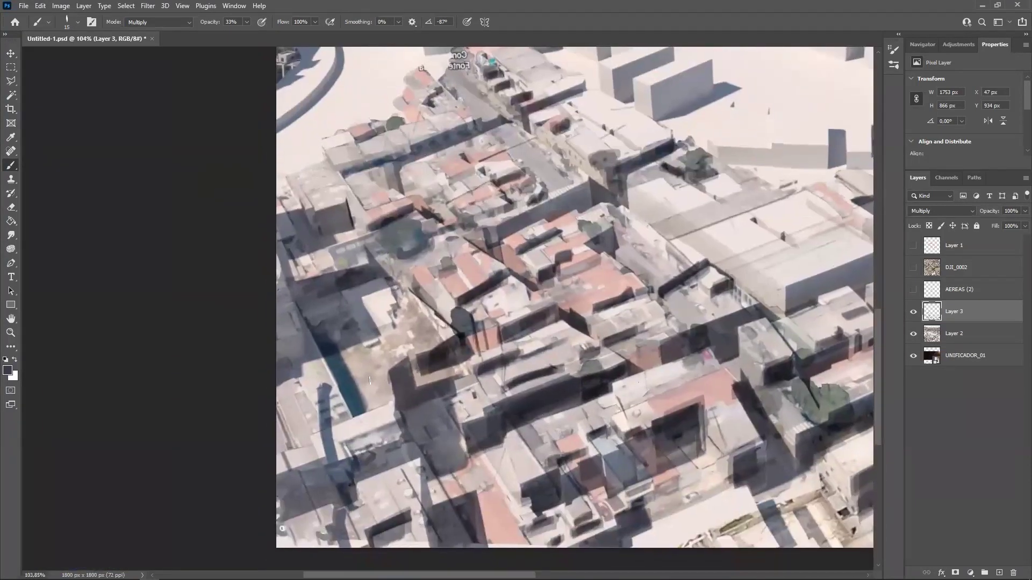
pyautogui.keyDown('ctrl'); pyautogui.keyDown('alt'); pyautogui.scroll(-7, 334, 446); pyautogui.keyUp('alt'); pyautogui.keyUp('ctrl')
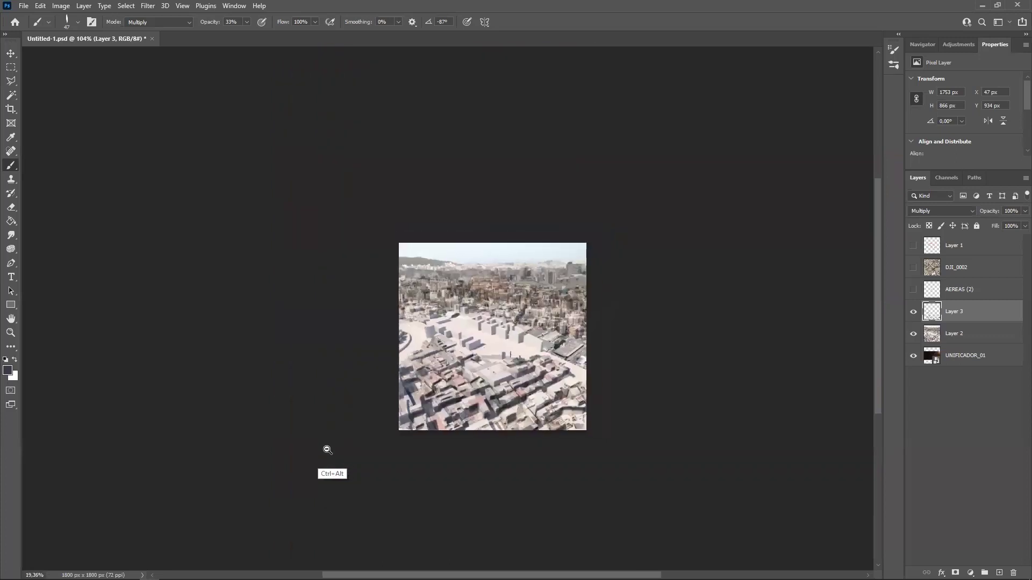
pyautogui.keyDown('ctrl'); pyautogui.keyDown('alt'); pyautogui.scroll(4, 467, 442); pyautogui.keyUp('alt'); pyautogui.keyUp('ctrl')
pyautogui.keyDown('ctrl'); pyautogui.keyDown('alt'); pyautogui.scroll(-1, 477, 398); pyautogui.keyUp('alt'); pyautogui.keyUp('ctrl')
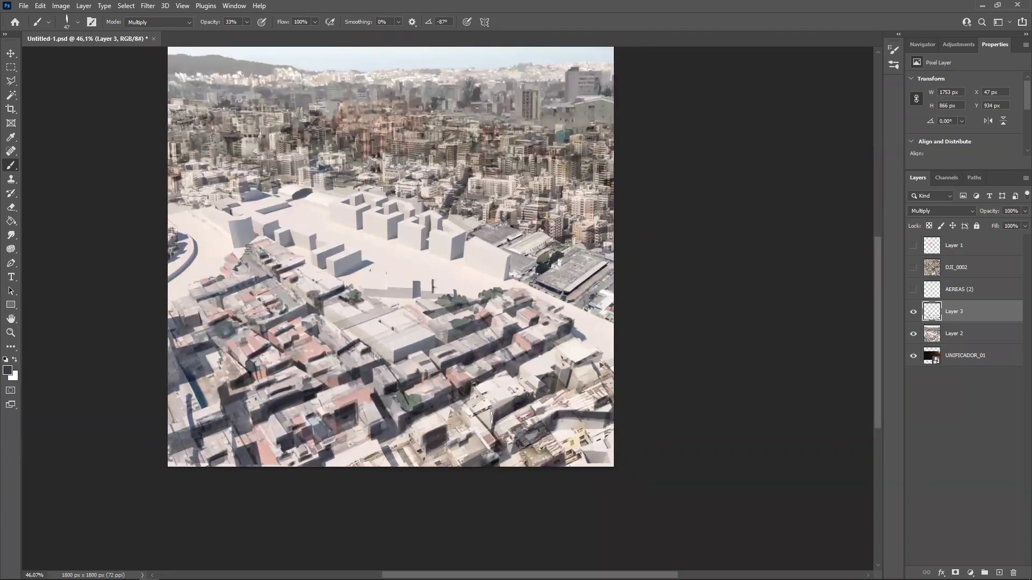
pyautogui.keyDown('ctrl'); pyautogui.keyDown('alt'); pyautogui.scroll(7, 481, 411); pyautogui.keyUp('alt'); pyautogui.keyUp('ctrl')
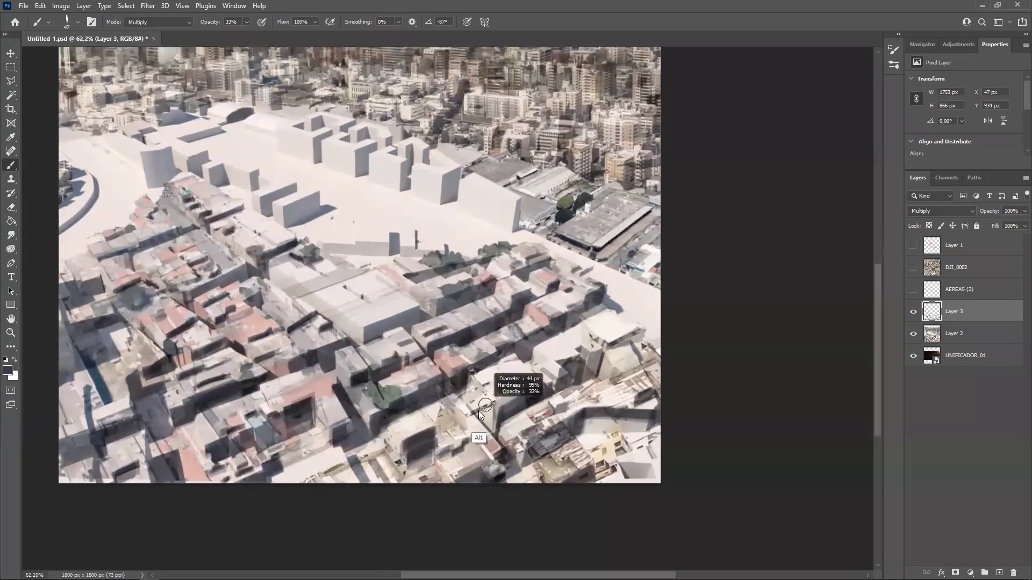
pyautogui.moveTo(478, 420); pyautogui.dragTo(516, 406)
pyautogui.moveTo(523, 355); pyautogui.dragTo(549, 331)
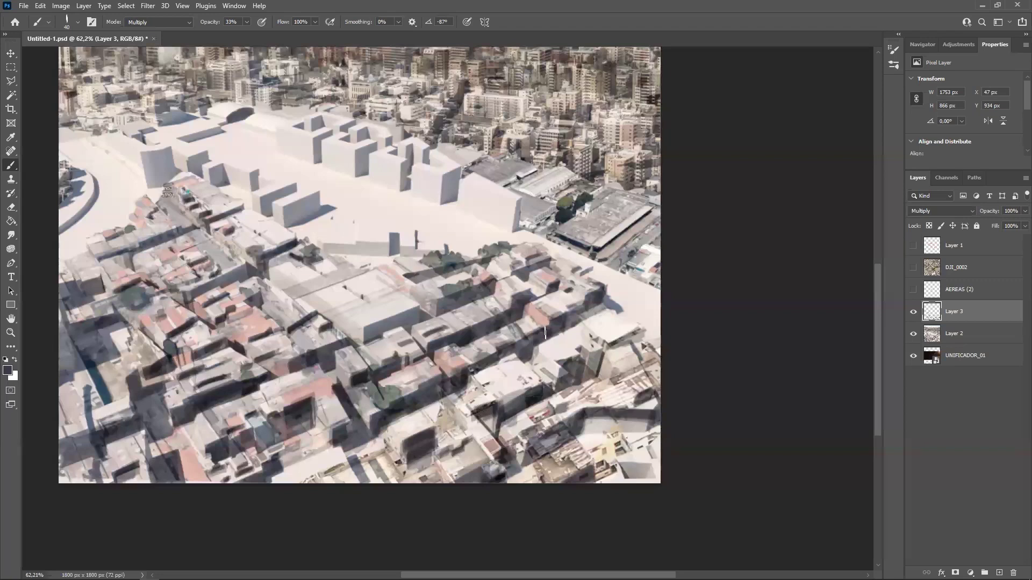
# Set the brush to 32 px and paint shadows on the central foreground houses around the large white-roofed building
pyautogui.moveTo(513, 299)
pyautogui.mouseDown()
pyautogui.moveTo(529, 290)
pyautogui.moveTo(462, 293)
pyautogui.moveTo(363, 337)
pyautogui.mouseUp()
pyautogui.keyDown('alt'); pyautogui.moveTo(377, 294); pyautogui.dragTo(373, 294, button='right'); pyautogui.keyUp('alt')
pyautogui.moveTo(375, 298); pyautogui.dragTo(404, 285)
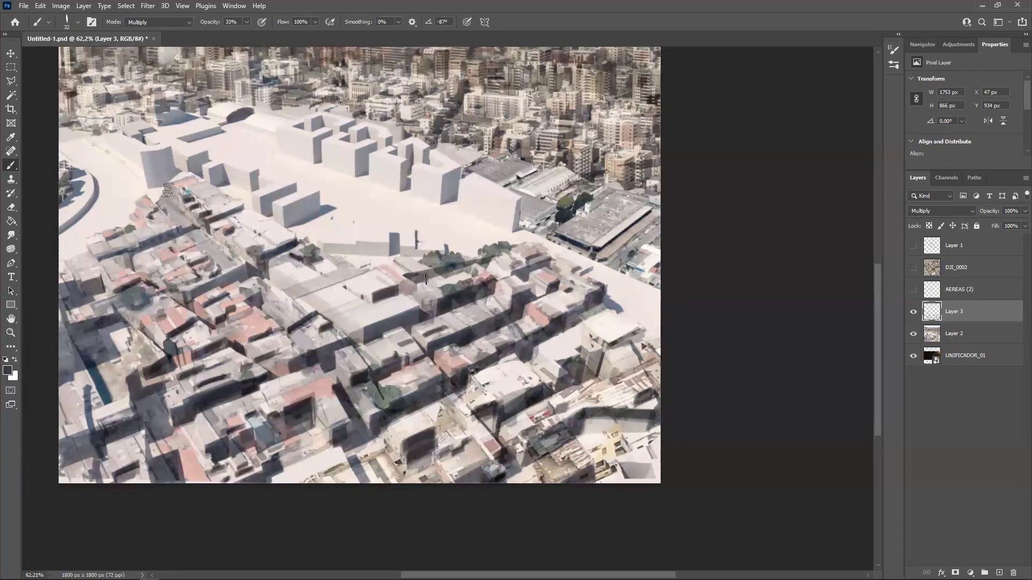
pyautogui.moveTo(311, 291); pyautogui.dragTo(305, 273)
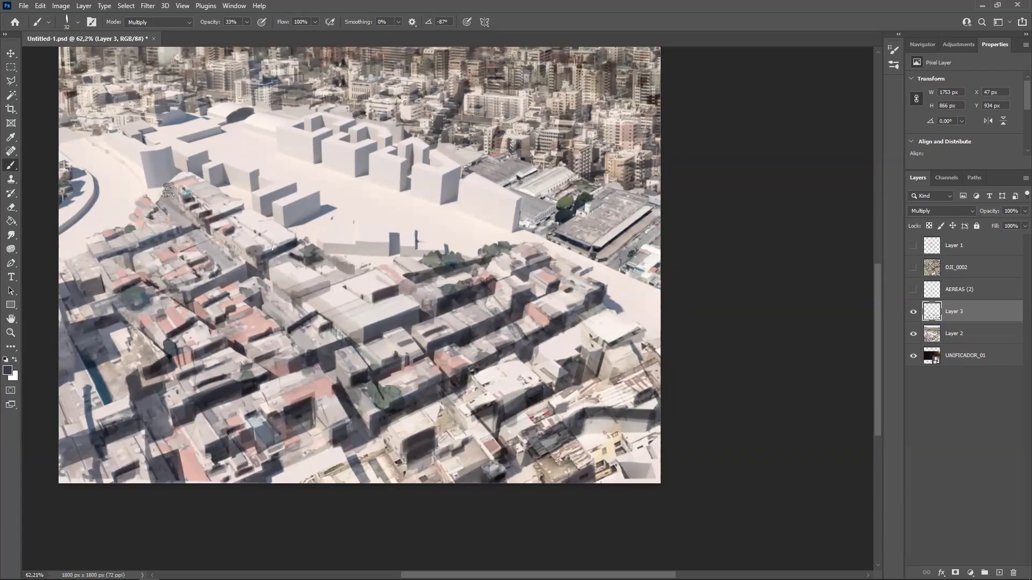
pyautogui.keyDown('ctrl'); pyautogui.moveTo(328, 310); pyautogui.dragTo(410, 390); pyautogui.keyUp('ctrl')
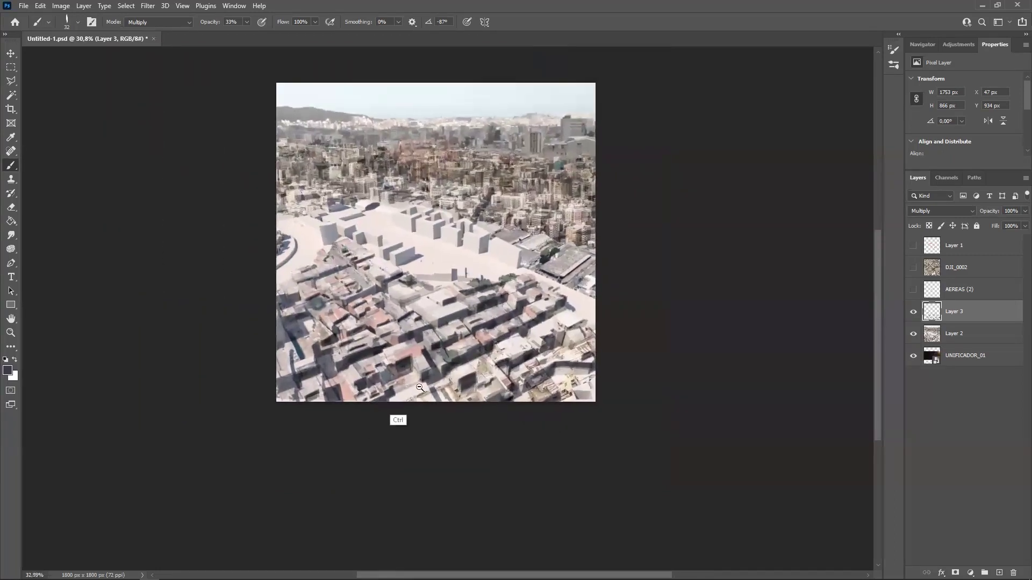
pyautogui.keyDown('ctrl'); pyautogui.scroll(2, 410, 389); pyautogui.keyUp('ctrl')
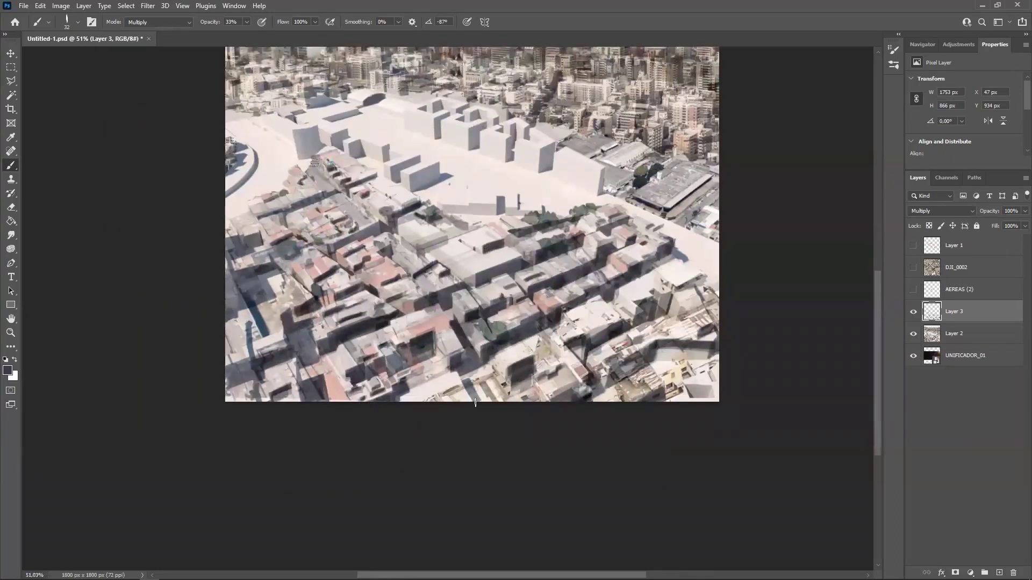
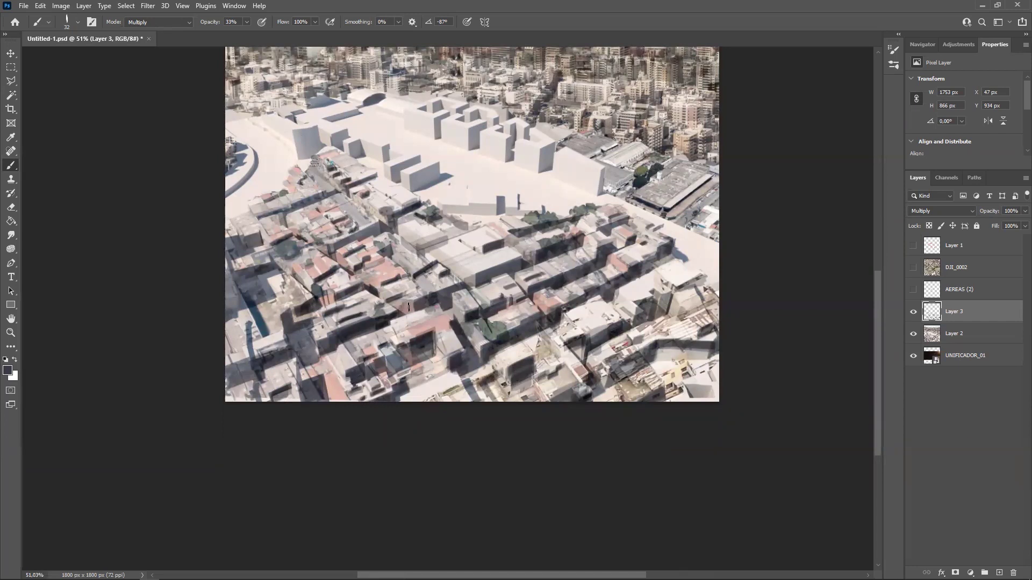
pyautogui.keyDown('ctrl'); pyautogui.scroll(-2, 446, 297); pyautogui.keyUp('ctrl')
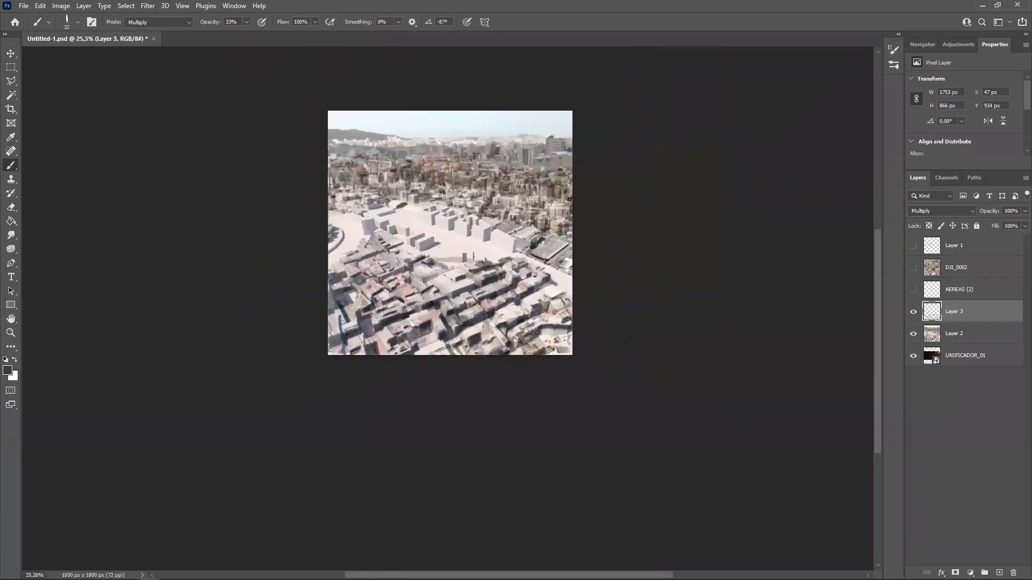
# With a 34 px brush tip angled at -30°, shade the last massing block's end face and the warehouses beside it
pyautogui.keyDown('alt'); pyautogui.scroll(5, 475, 260); pyautogui.keyUp('alt')
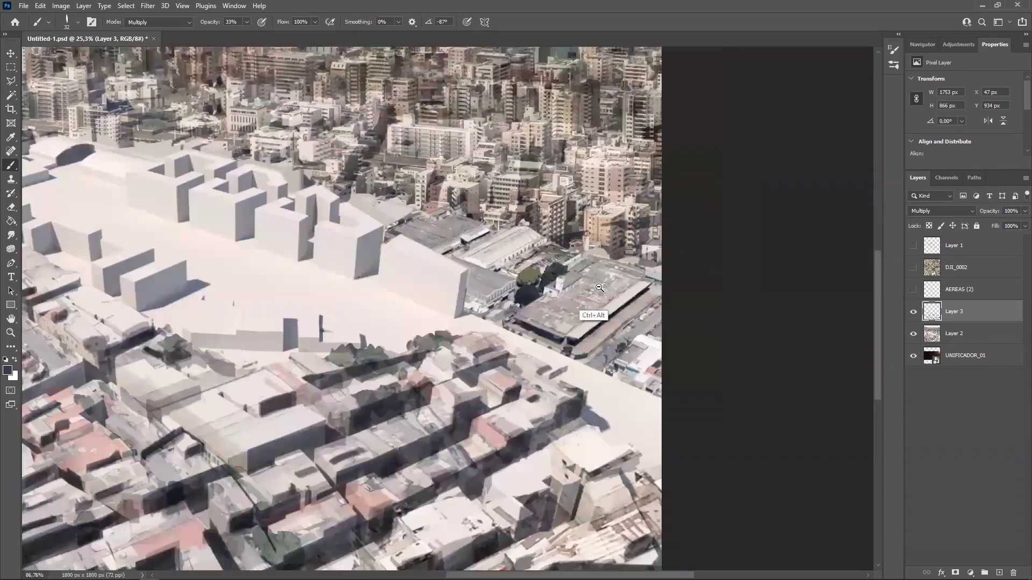
pyautogui.moveTo(486, 279)
pyautogui.keyDown('alt'); pyautogui.mouseDown(button='right')
pyautogui.moveTo(494, 294)
pyautogui.moveTo(456, 270)
pyautogui.mouseUp(button='right'); pyautogui.keyUp('alt')
pyautogui.rightClick(494, 293)
pyautogui.moveTo(461, 263)
pyautogui.mouseDown()
pyautogui.moveTo(456, 316)
pyautogui.moveTo(514, 281)
pyautogui.moveTo(499, 311)
pyautogui.mouseUp()
pyautogui.moveTo(583, 367)
pyautogui.mouseDown()
pyautogui.moveTo(681, 289)
pyautogui.moveTo(586, 355)
pyautogui.moveTo(699, 288)
pyautogui.moveTo(676, 299)
pyautogui.mouseUp()
pyautogui.moveTo(665, 242); pyautogui.dragTo(589, 322)
pyautogui.moveTo(564, 281); pyautogui.dragTo(561, 320)
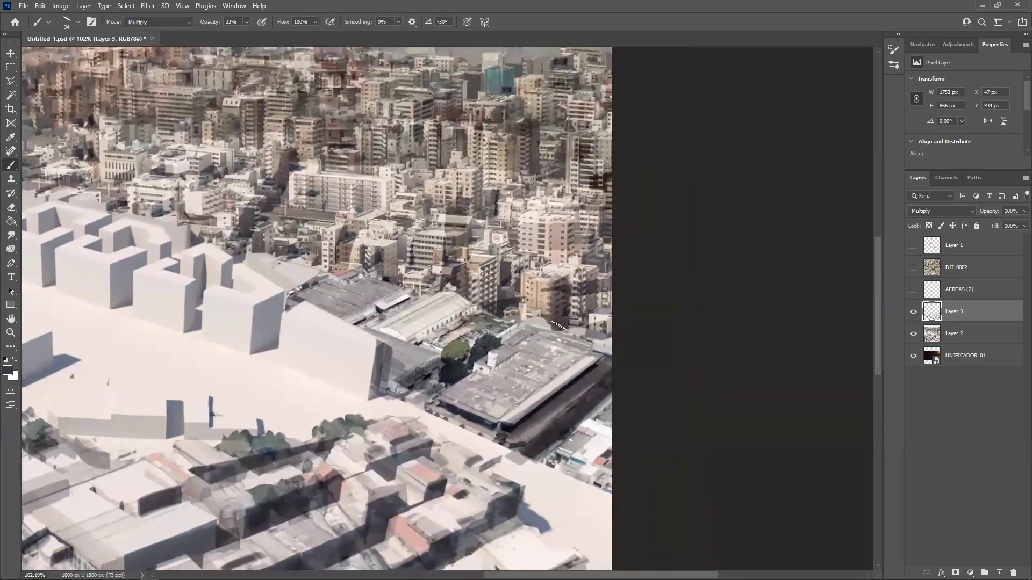
# Switch to the brush tip angled at 29° and paint shadowed sides on the towers behind the warehouses at the image's right edge
pyautogui.rightClick(586, 289)
pyautogui.moveTo(589, 273); pyautogui.dragTo(591, 316)
pyautogui.moveTo(592, 271); pyautogui.dragTo(593, 321)
pyautogui.moveTo(492, 264); pyautogui.dragTo(490, 304)
pyautogui.moveTo(490, 310)
pyautogui.mouseDown()
pyautogui.moveTo(493, 260)
pyautogui.moveTo(494, 314)
pyautogui.mouseUp()
pyautogui.moveTo(571, 211); pyautogui.dragTo(580, 274)
pyautogui.moveTo(537, 137)
pyautogui.mouseDown()
pyautogui.moveTo(543, 180)
pyautogui.moveTo(540, 115)
pyautogui.mouseUp()
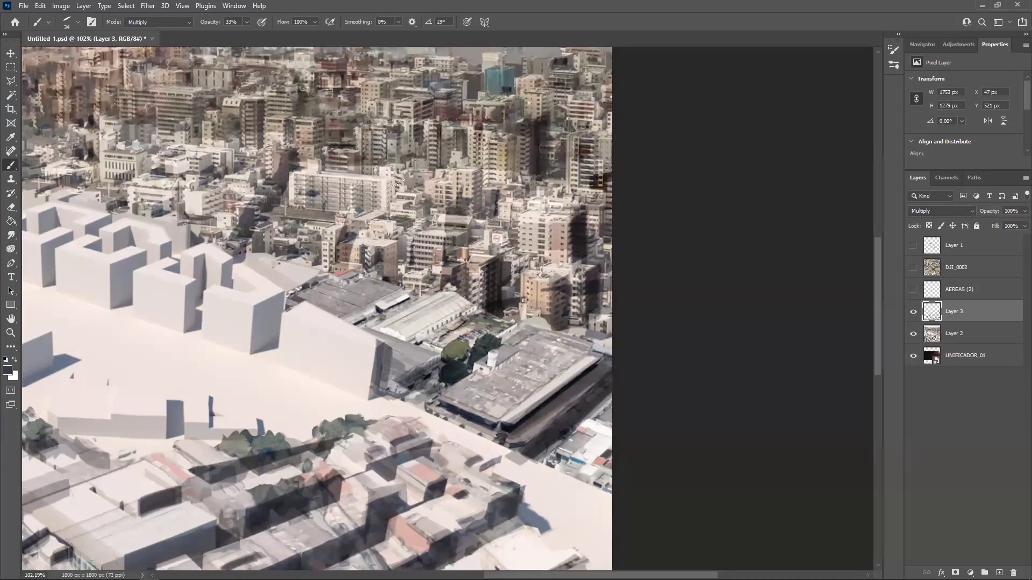
# Set the brush to 25 px and shade the sides of the apartment buildings directly behind the row of massing blocks
pyautogui.keyDown('alt'); pyautogui.moveTo(393, 203); pyautogui.dragTo(418, 188, button='right'); pyautogui.keyUp('alt')
pyautogui.moveTo(478, 164)
pyautogui.mouseDown()
pyautogui.moveTo(478, 213)
pyautogui.moveTo(466, 234)
pyautogui.mouseUp()
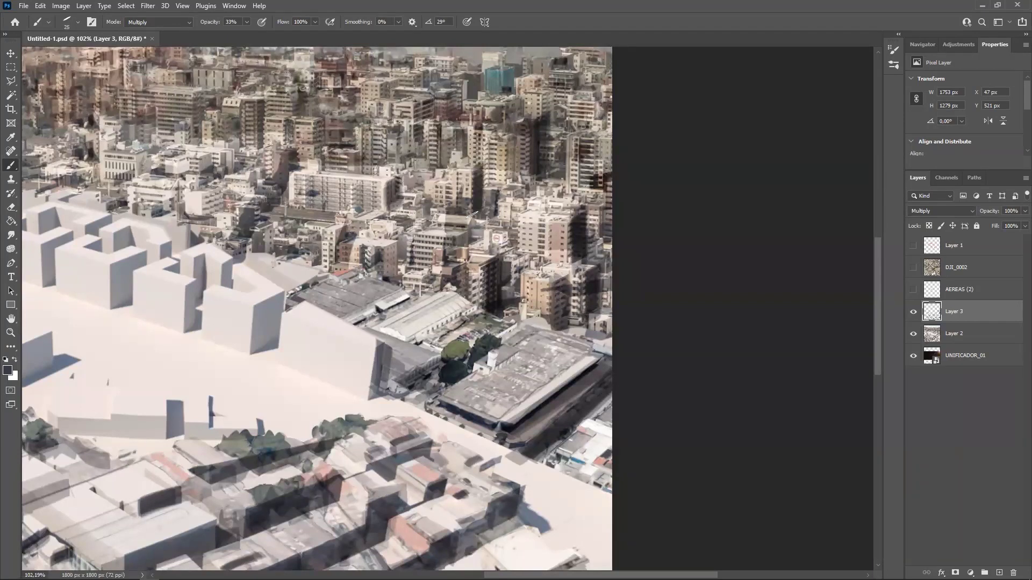
pyautogui.moveTo(387, 245); pyautogui.dragTo(390, 275)
pyautogui.moveTo(391, 248); pyautogui.dragTo(393, 279)
pyautogui.moveTo(338, 230); pyautogui.dragTo(339, 252)
pyautogui.moveTo(339, 232); pyautogui.dragTo(341, 253)
pyautogui.moveTo(264, 190); pyautogui.dragTo(307, 258)
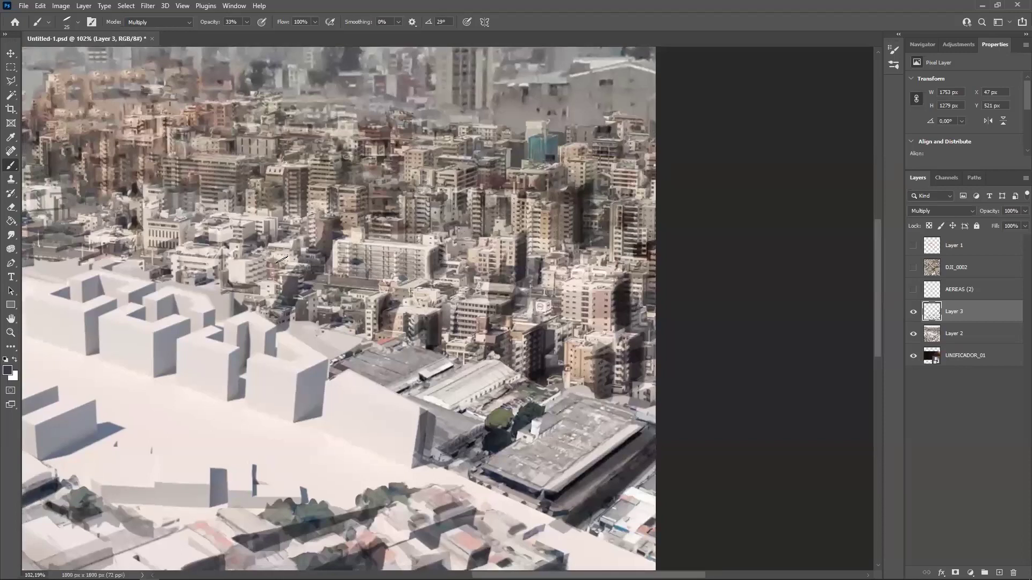
# Paint shadowed sides on the mid-distance towers across the right half of the city, out to the teal-glass building
pyautogui.moveTo(217, 252); pyautogui.dragTo(223, 276)
pyautogui.moveTo(305, 174); pyautogui.dragTo(309, 215)
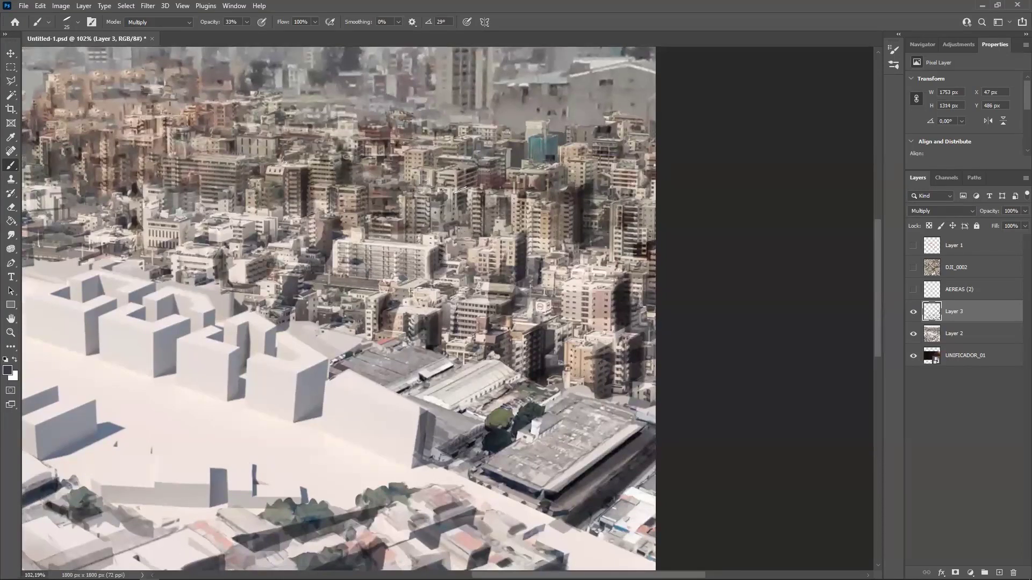
pyautogui.moveTo(469, 194); pyautogui.dragTo(466, 221)
pyautogui.moveTo(471, 164); pyautogui.dragTo(464, 238)
pyautogui.moveTo(551, 136); pyautogui.dragTo(552, 167)
pyautogui.moveTo(555, 134)
pyautogui.mouseDown()
pyautogui.moveTo(552, 169)
pyautogui.moveTo(588, 183)
pyautogui.mouseUp()
pyautogui.moveTo(590, 153); pyautogui.dragTo(590, 191)
pyautogui.moveTo(621, 136); pyautogui.dragTo(616, 182)
# Set the brush to 33 px and paint broader shadows between the mid-distance towers and the lower buildings in front of them
pyautogui.keyDown('alt'); pyautogui.moveTo(540, 238); pyautogui.dragTo(562, 238, button='right'); pyautogui.keyUp('alt')
pyautogui.moveTo(527, 236); pyautogui.dragTo(524, 283)
pyautogui.moveTo(446, 239); pyautogui.dragTo(436, 274)
pyautogui.moveTo(403, 218)
pyautogui.keyDown('alt'); pyautogui.mouseDown(button='right')
pyautogui.moveTo(393, 226)
pyautogui.moveTo(402, 222)
pyautogui.mouseUp(button='right'); pyautogui.keyUp('alt')
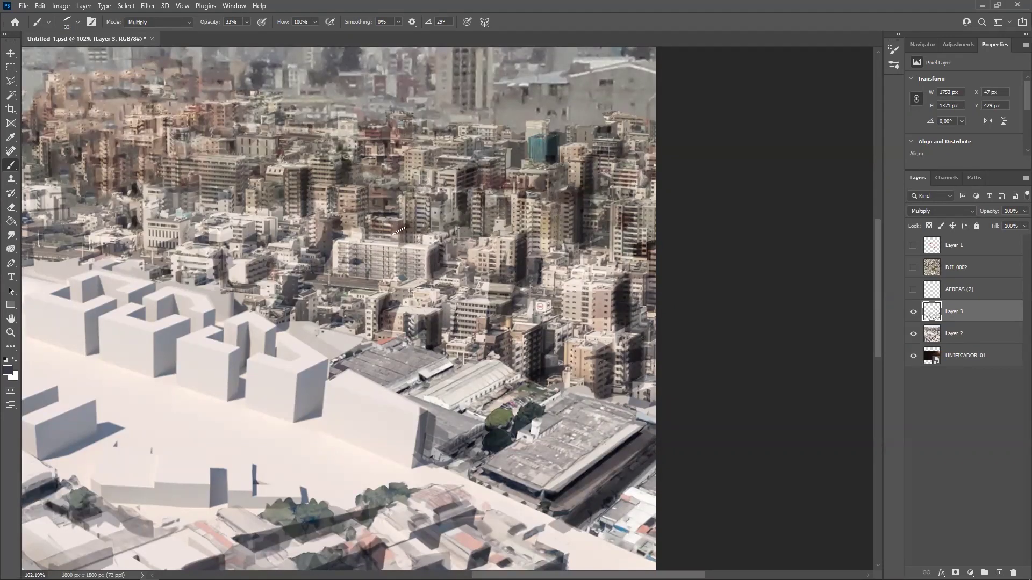
pyautogui.moveTo(371, 188); pyautogui.dragTo(368, 223)
pyautogui.moveTo(279, 190); pyautogui.dragTo(491, 235)
pyautogui.moveTo(451, 206)
pyautogui.mouseDown()
pyautogui.moveTo(454, 246)
pyautogui.moveTo(459, 207)
pyautogui.moveTo(486, 209)
pyautogui.moveTo(442, 198)
pyautogui.moveTo(390, 248)
pyautogui.moveTo(375, 245)
pyautogui.moveTo(401, 286)
pyautogui.moveTo(401, 270)
pyautogui.moveTo(442, 287)
pyautogui.mouseUp()
pyautogui.moveTo(465, 270); pyautogui.dragTo(468, 344)
pyautogui.moveTo(432, 293); pyautogui.dragTo(434, 324)
pyautogui.keyDown('alt'); pyautogui.moveTo(470, 248); pyautogui.dragTo(389, 295); pyautogui.keyUp('alt')
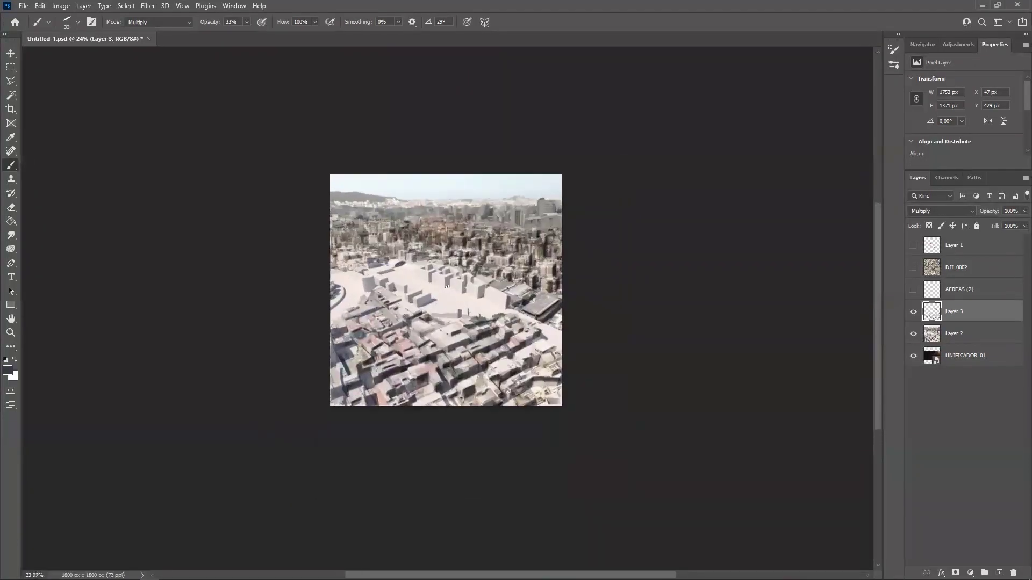
# Darken the side faces of the white massing blocks in the courtyard-shaped row
pyautogui.keyDown('alt'); pyautogui.scroll(2, 532, 243); pyautogui.keyUp('alt')
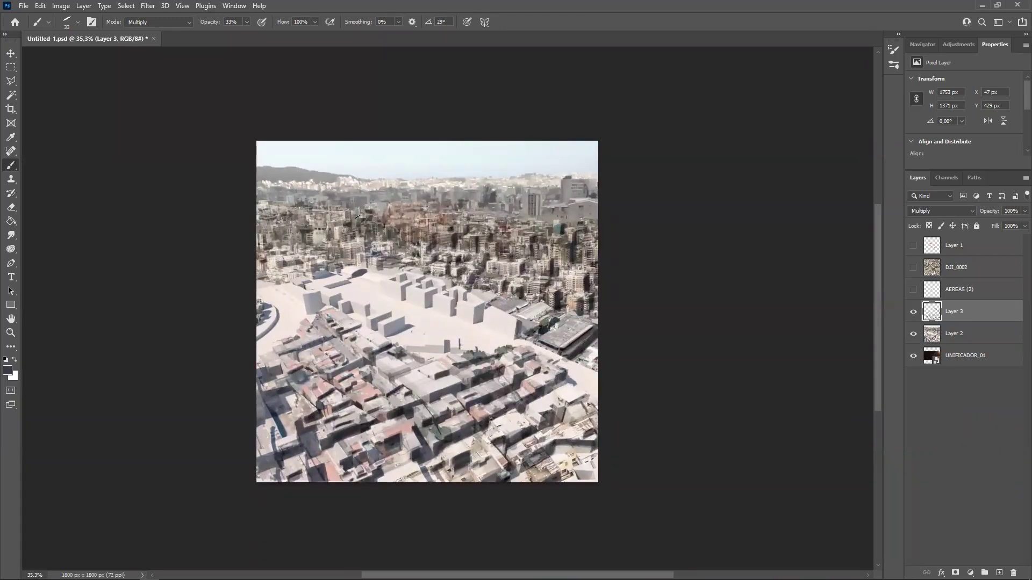
pyautogui.keyDown('alt'); pyautogui.scroll(3, 546, 281); pyautogui.keyUp('alt')
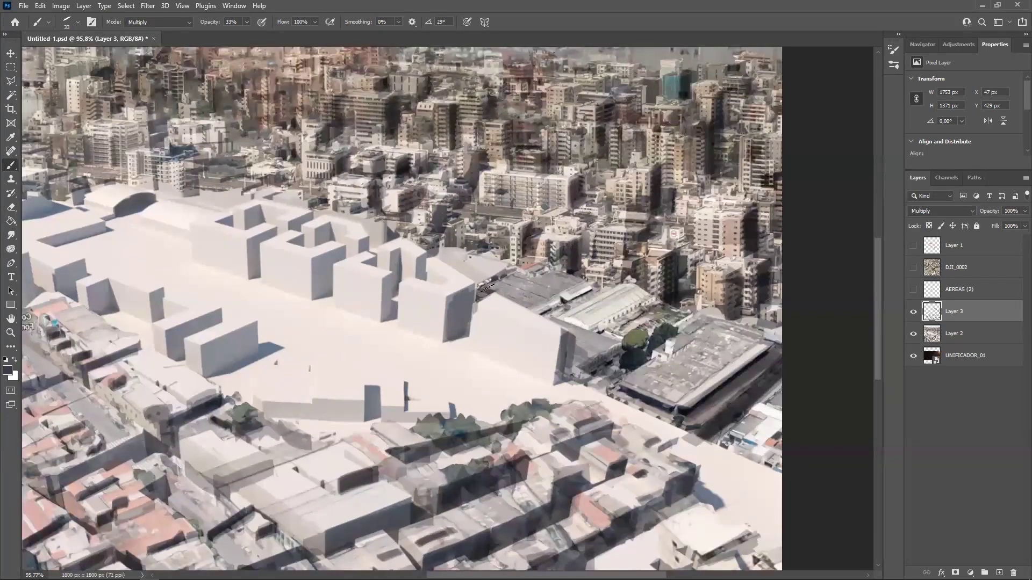
pyautogui.moveTo(386, 285); pyautogui.dragTo(387, 318)
pyautogui.moveTo(396, 260)
pyautogui.mouseDown()
pyautogui.moveTo(403, 286)
pyautogui.moveTo(423, 286)
pyautogui.mouseUp()
pyautogui.moveTo(321, 255); pyautogui.dragTo(317, 297)
pyautogui.moveTo(330, 272); pyautogui.dragTo(343, 251)
pyautogui.moveTo(383, 217)
pyautogui.mouseDown()
pyautogui.moveTo(380, 250)
pyautogui.moveTo(413, 199)
pyautogui.mouseUp()
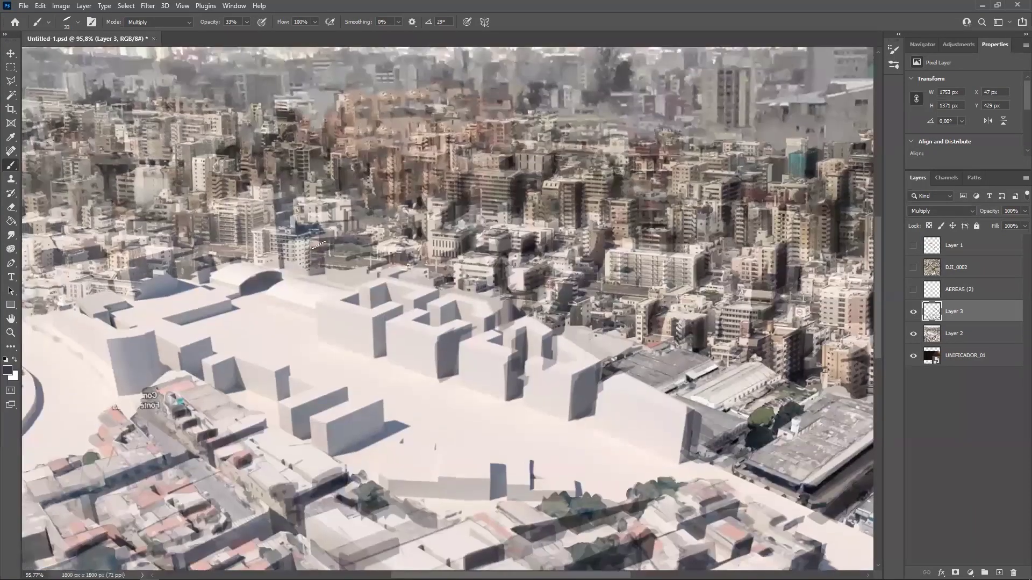
# Shade the sides of the towers and low buildings behind the vaulted massing volume and the far end of the site
pyautogui.moveTo(318, 237); pyautogui.dragTo(316, 272)
pyautogui.moveTo(316, 239); pyautogui.dragTo(318, 272)
pyautogui.moveTo(348, 206); pyautogui.dragTo(350, 233)
pyautogui.moveTo(351, 202); pyautogui.dragTo(352, 243)
pyautogui.moveTo(333, 161)
pyautogui.mouseDown()
pyautogui.moveTo(332, 200)
pyautogui.moveTo(279, 228)
pyautogui.mouseUp()
pyautogui.moveTo(277, 182)
pyautogui.mouseDown()
pyautogui.moveTo(279, 232)
pyautogui.moveTo(207, 226)
pyautogui.moveTo(162, 293)
pyautogui.mouseUp()
pyautogui.moveTo(153, 293); pyautogui.dragTo(138, 269)
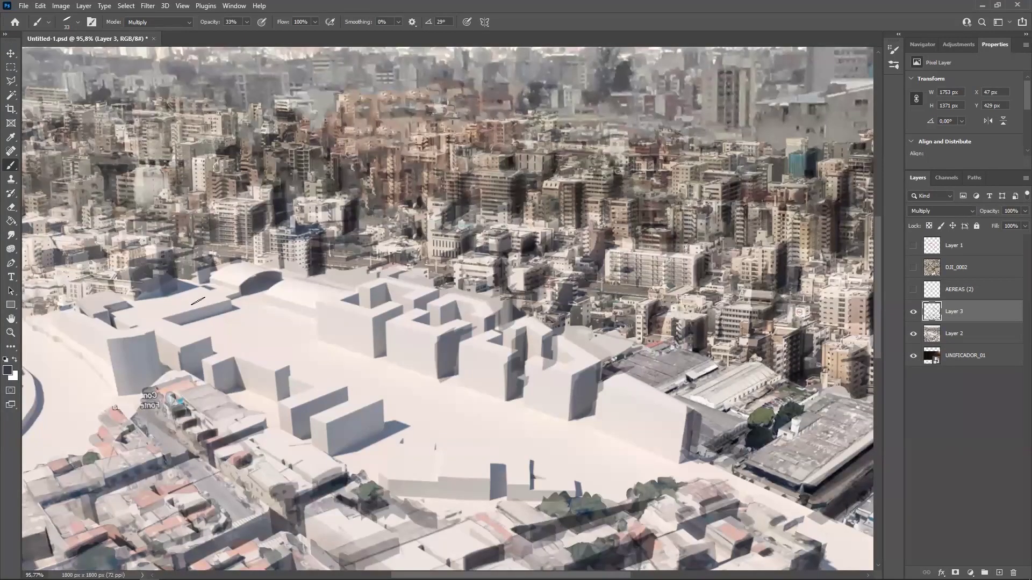
# Change the brush tip angle and shade the recessed roof and the curved and adjoining white blocks at the site's far end
pyautogui.rightClick(214, 299)
pyautogui.moveTo(189, 322); pyautogui.dragTo(282, 275)
pyautogui.rightClick(160, 342)
pyautogui.moveTo(151, 344); pyautogui.dragTo(155, 387)
pyautogui.moveTo(201, 369); pyautogui.dragTo(205, 346)
# Using the brush tip angled at -2°, paint shadows on the background towers in the left part of the city
pyautogui.moveTo(81, 253)
pyautogui.mouseDown()
pyautogui.moveTo(256, 280)
pyautogui.moveTo(217, 303)
pyautogui.mouseUp()
pyautogui.moveTo(223, 264); pyautogui.dragTo(226, 312)
pyautogui.moveTo(183, 204)
pyautogui.mouseDown()
pyautogui.moveTo(185, 243)
pyautogui.moveTo(229, 243)
pyautogui.moveTo(270, 223)
pyautogui.moveTo(250, 179)
pyautogui.mouseUp()
pyautogui.moveTo(330, 180)
pyautogui.mouseDown()
pyautogui.moveTo(339, 151)
pyautogui.moveTo(355, 145)
pyautogui.moveTo(408, 167)
pyautogui.moveTo(405, 178)
pyautogui.mouseUp()
pyautogui.moveTo(344, 200)
pyautogui.mouseDown()
pyautogui.moveTo(349, 220)
pyautogui.moveTo(359, 193)
pyautogui.mouseUp()
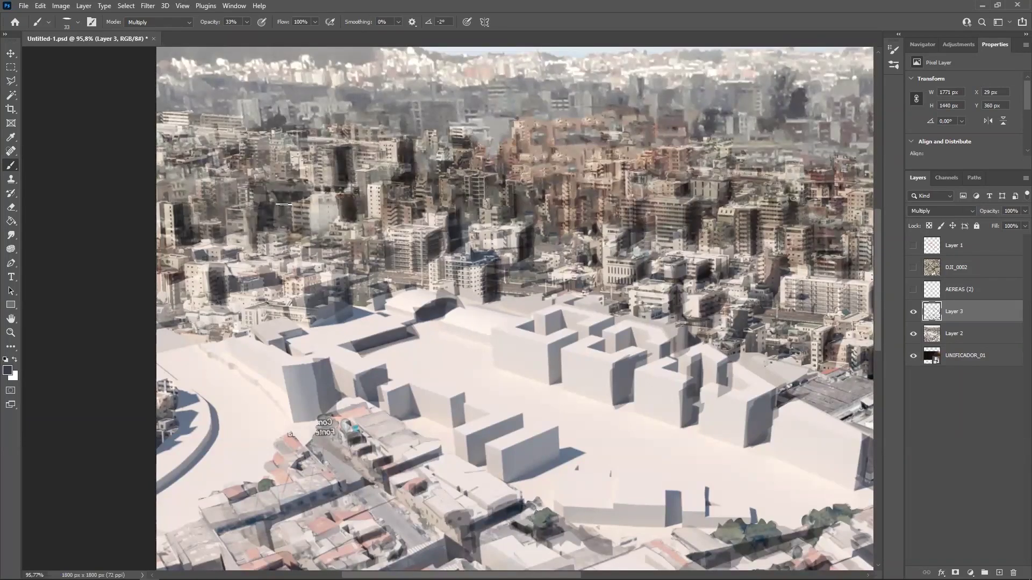
pyautogui.moveTo(233, 206)
pyautogui.mouseDown()
pyautogui.moveTo(207, 161)
pyautogui.moveTo(218, 153)
pyautogui.moveTo(184, 182)
pyautogui.moveTo(185, 200)
pyautogui.mouseUp()
# Shade the brownish buildings in the central background, reducing the brush to 23 px
pyautogui.scroll(3, 219, 191)
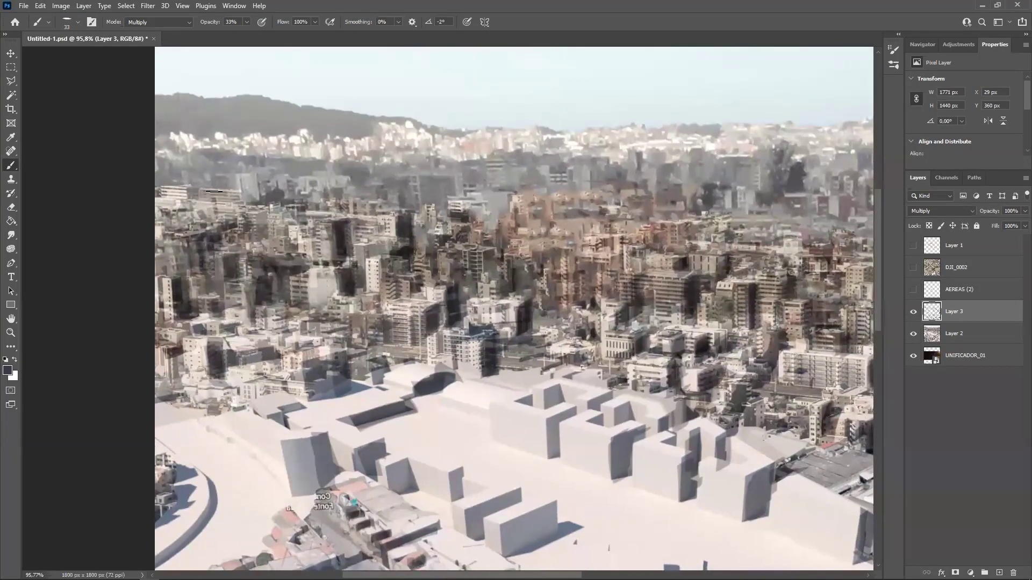
pyautogui.hscroll(3, 391, 266)
pyautogui.scroll(1, 381, 291)
pyautogui.moveTo(408, 290)
pyautogui.mouseDown()
pyautogui.moveTo(410, 331)
pyautogui.moveTo(409, 322)
pyautogui.moveTo(384, 325)
pyautogui.mouseUp()
pyautogui.moveTo(379, 306); pyautogui.dragTo(384, 325)
pyautogui.keyDown('alt'); pyautogui.moveTo(412, 269); pyautogui.dragTo(404, 272, button='right'); pyautogui.keyUp('alt')
pyautogui.moveTo(424, 272); pyautogui.dragTo(426, 267)
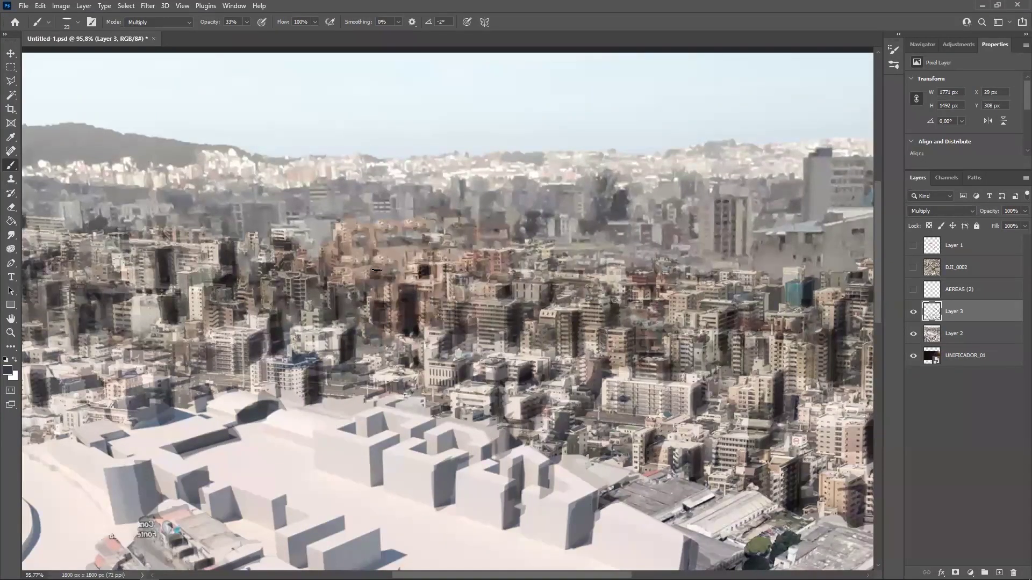
pyautogui.moveTo(467, 257)
pyautogui.mouseDown()
pyautogui.moveTo(586, 263)
pyautogui.moveTo(572, 231)
pyautogui.moveTo(586, 196)
pyautogui.moveTo(618, 231)
pyautogui.mouseUp()
pyautogui.moveTo(519, 260); pyautogui.dragTo(373, 280)
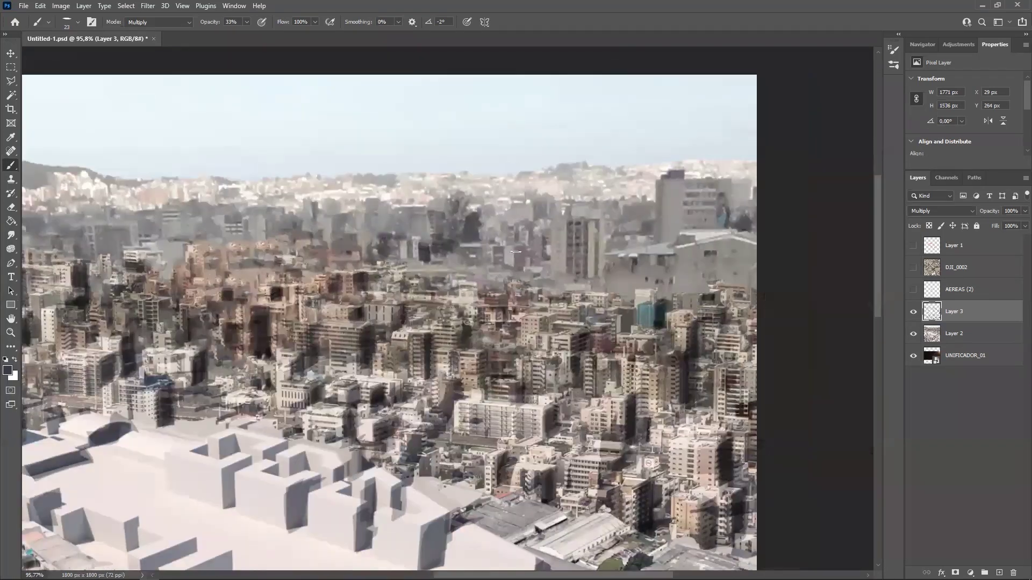
# Paint small shadows on the distant grey buildings and large towers below the horizon, from the right edge toward the centre
pyautogui.moveTo(601, 217)
pyautogui.mouseDown()
pyautogui.moveTo(610, 273)
pyautogui.moveTo(615, 250)
pyautogui.mouseUp()
pyautogui.moveTo(693, 178)
pyautogui.mouseDown()
pyautogui.moveTo(690, 218)
pyautogui.moveTo(706, 226)
pyautogui.mouseUp()
pyautogui.moveTo(631, 216); pyautogui.dragTo(626, 225)
pyautogui.moveTo(494, 251); pyautogui.dragTo(498, 280)
pyautogui.moveTo(527, 225); pyautogui.dragTo(531, 239)
pyautogui.moveTo(376, 234); pyautogui.dragTo(380, 212)
pyautogui.moveTo(316, 219); pyautogui.dragTo(315, 204)
pyautogui.moveTo(286, 237); pyautogui.dragTo(287, 209)
pyautogui.moveTo(203, 241); pyautogui.dragTo(331, 249)
pyautogui.moveTo(286, 216)
pyautogui.mouseDown()
pyautogui.moveTo(284, 245)
pyautogui.moveTo(260, 256)
pyautogui.mouseUp()
pyautogui.moveTo(379, 252)
pyautogui.keyDown('ctrl'); pyautogui.mouseDown()
pyautogui.moveTo(267, 299)
pyautogui.moveTo(285, 303)
pyautogui.mouseUp(); pyautogui.keyUp('ctrl')
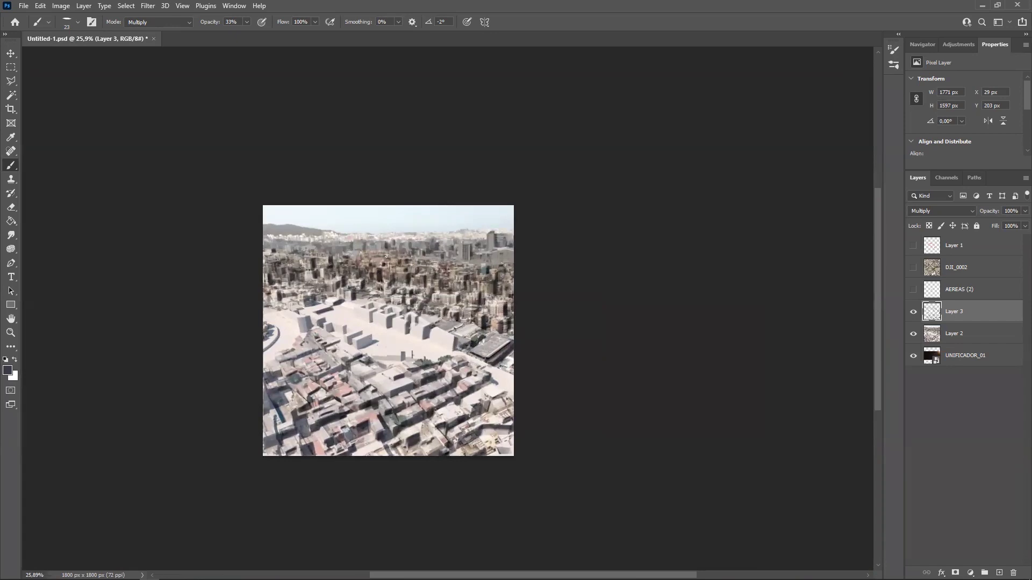
# Add further shadows to the left-hand mid-distance towers and the low buildings behind the site, out to the image's left edge
pyautogui.keyDown('alt'); pyautogui.scroll(3, 373, 292); pyautogui.keyUp('alt')
pyautogui.keyDown('alt'); pyautogui.scroll(-1, 414, 287); pyautogui.keyUp('alt')
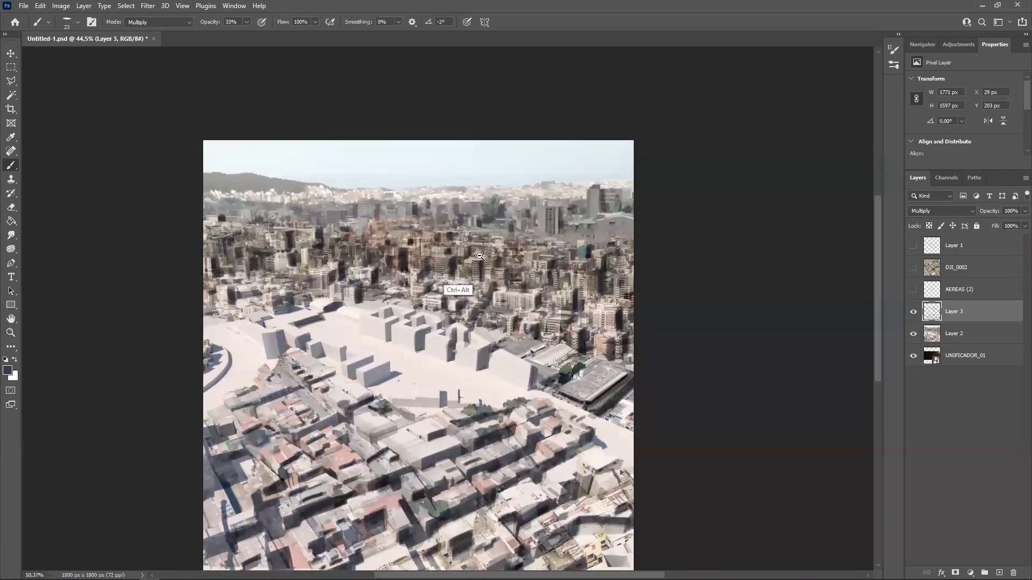
pyautogui.keyDown('alt'); pyautogui.scroll(3, 454, 285); pyautogui.keyUp('alt')
pyautogui.moveTo(428, 239); pyautogui.dragTo(428, 273)
pyautogui.moveTo(436, 205); pyautogui.dragTo(435, 250)
pyautogui.moveTo(303, 228)
pyautogui.mouseDown()
pyautogui.moveTo(335, 276)
pyautogui.moveTo(308, 272)
pyautogui.moveTo(270, 289)
pyautogui.mouseUp()
pyautogui.moveTo(258, 277)
pyautogui.mouseDown()
pyautogui.moveTo(259, 301)
pyautogui.moveTo(306, 298)
pyautogui.mouseUp()
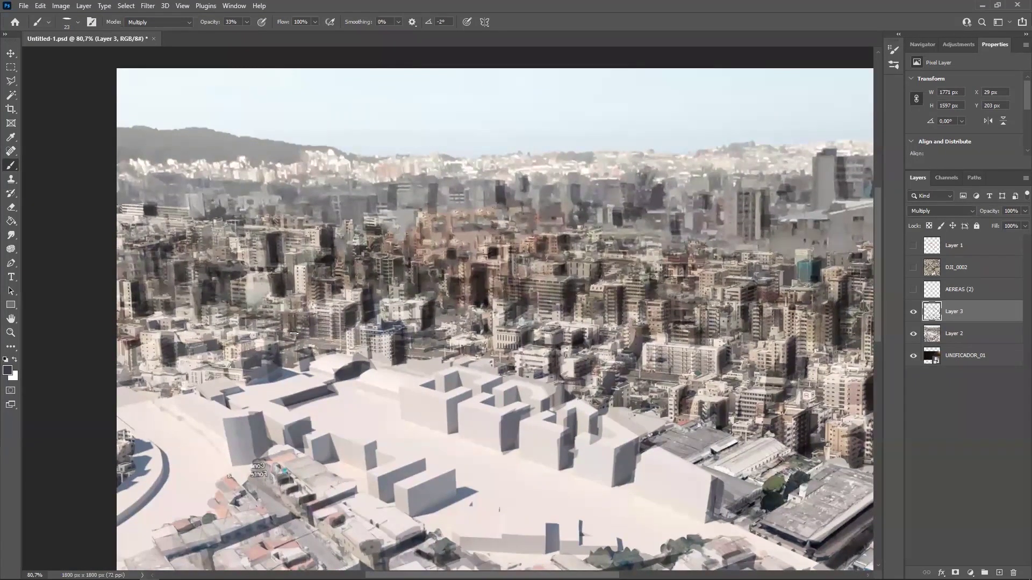
pyautogui.moveTo(363, 333); pyautogui.dragTo(366, 351)
pyautogui.moveTo(276, 349)
pyautogui.mouseDown()
pyautogui.moveTo(276, 369)
pyautogui.moveTo(260, 379)
pyautogui.moveTo(235, 319)
pyautogui.moveTo(219, 322)
pyautogui.mouseUp()
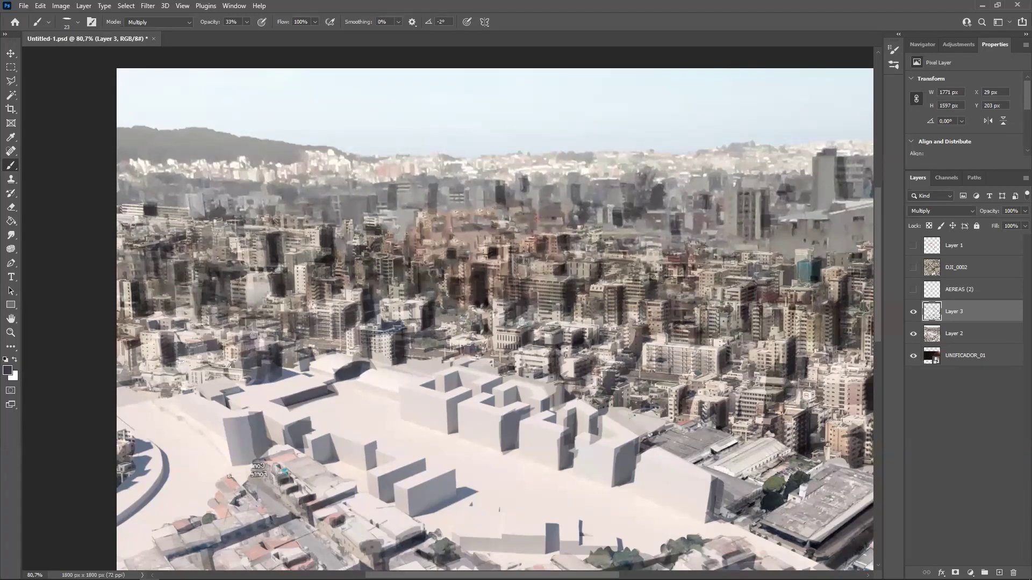
pyautogui.moveTo(129, 344); pyautogui.dragTo(132, 375)
pyautogui.keyDown('alt'); pyautogui.scroll(-4, 217, 277); pyautogui.keyUp('alt')
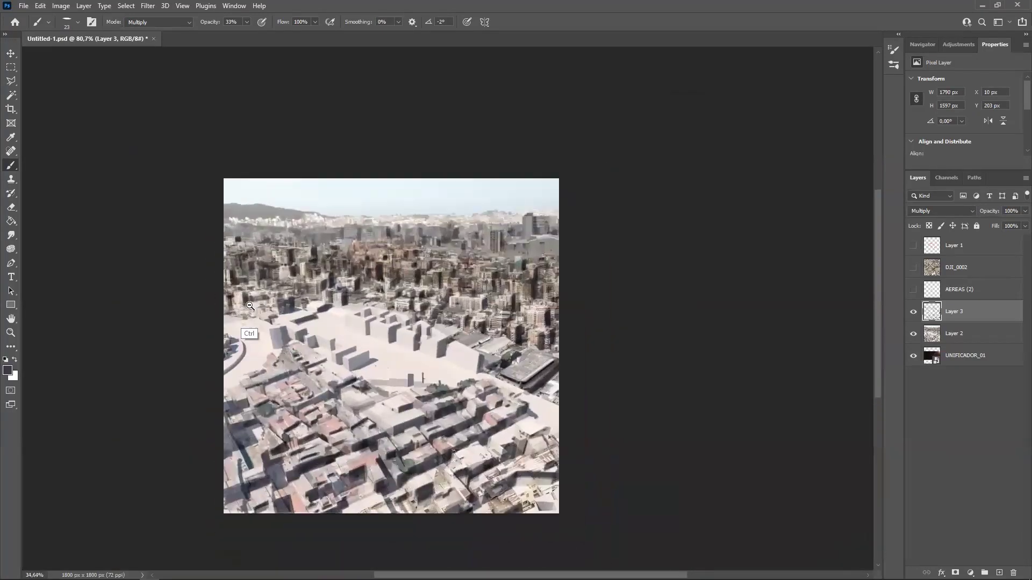
pyautogui.keyDown('alt'); pyautogui.scroll(1, 371, 355); pyautogui.keyUp('alt')
pyautogui.rightClick(395, 359)
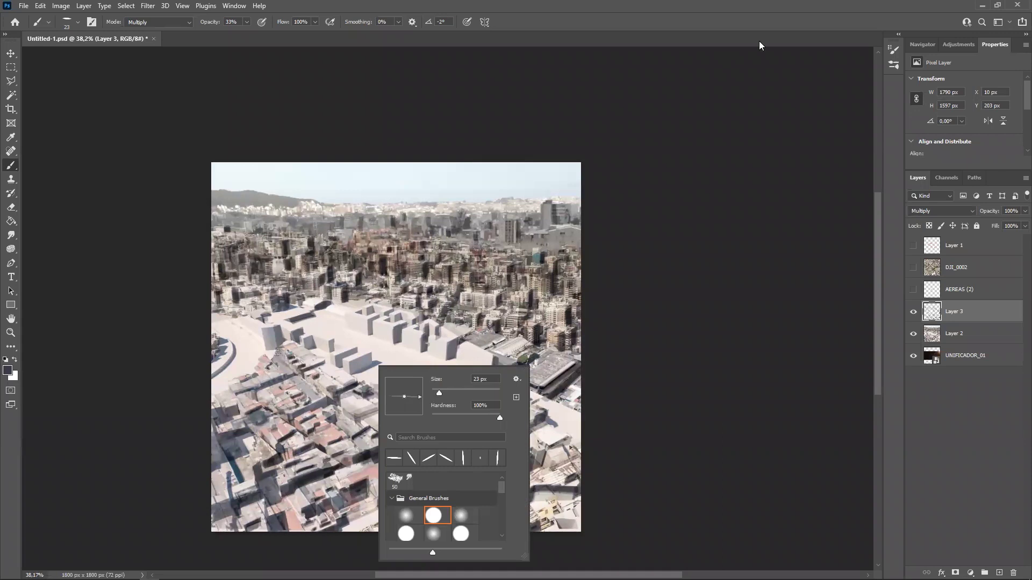
pyautogui.click(615, 194)
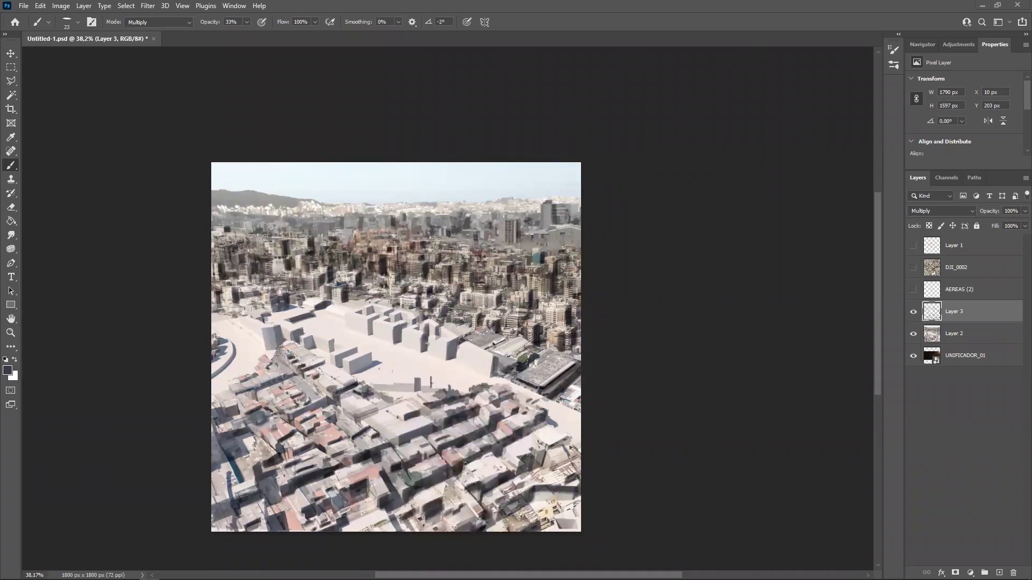
pyautogui.keyDown('alt'); pyautogui.scroll(3, 446, 340); pyautogui.keyUp('alt')
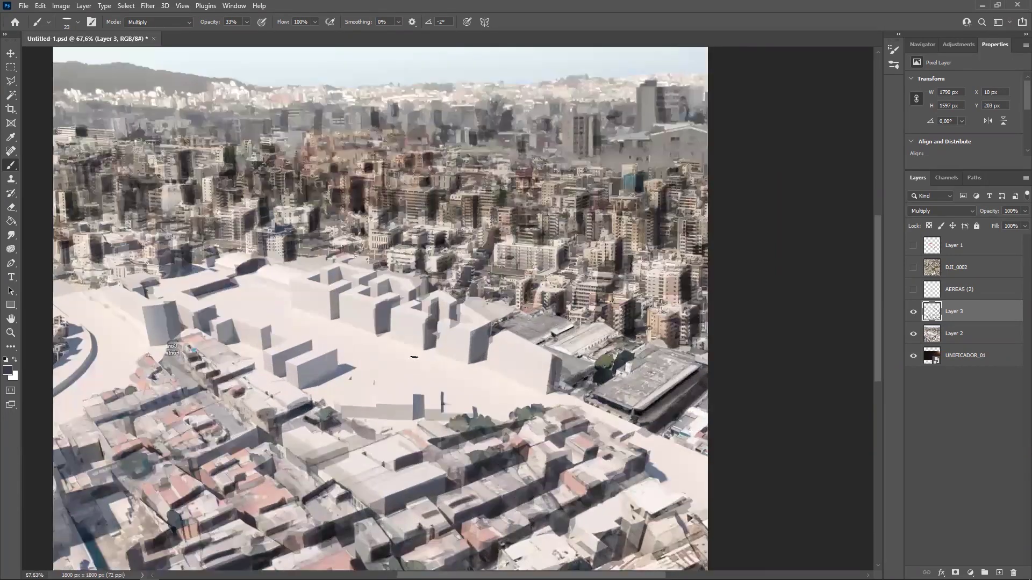
pyautogui.moveTo(352, 354); pyautogui.dragTo(437, 300)
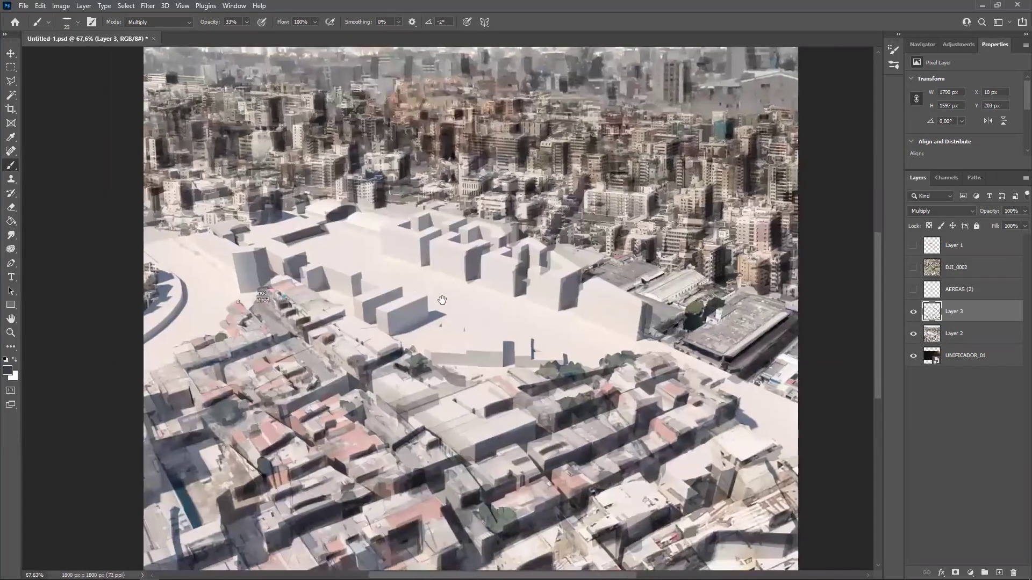
pyautogui.keyDown('alt'); pyautogui.scroll(-3, 438, 299); pyautogui.keyUp('alt')
pyautogui.keyDown('alt'); pyautogui.scroll(1, 456, 296); pyautogui.keyUp('alt')
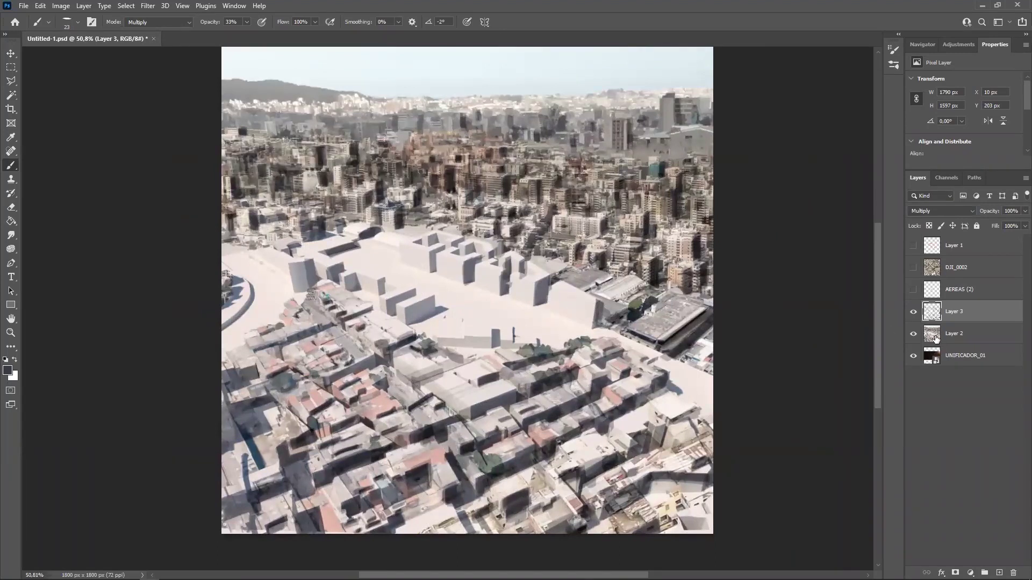
pyautogui.moveTo(49, 572)
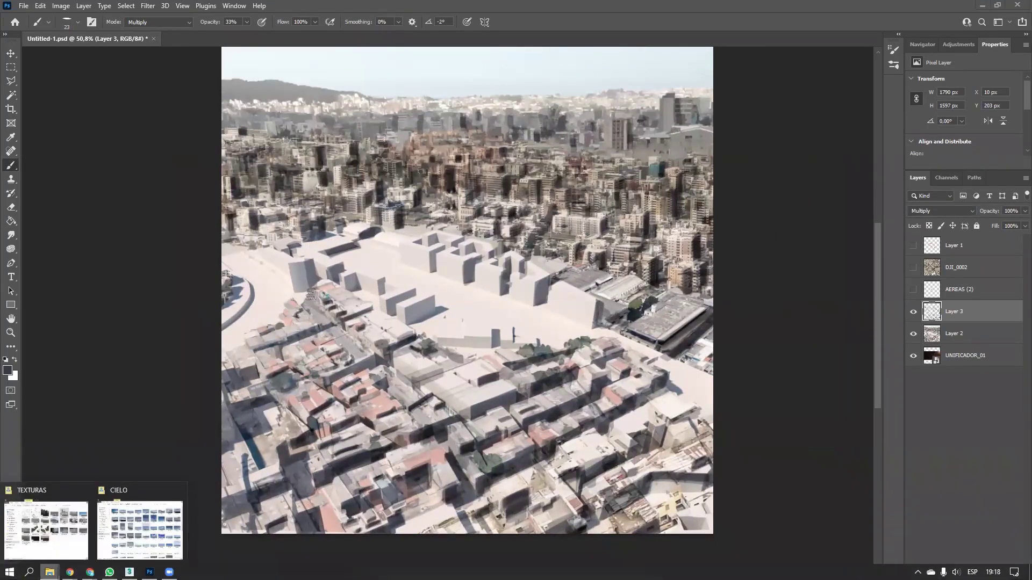
pyautogui.click(62, 546)
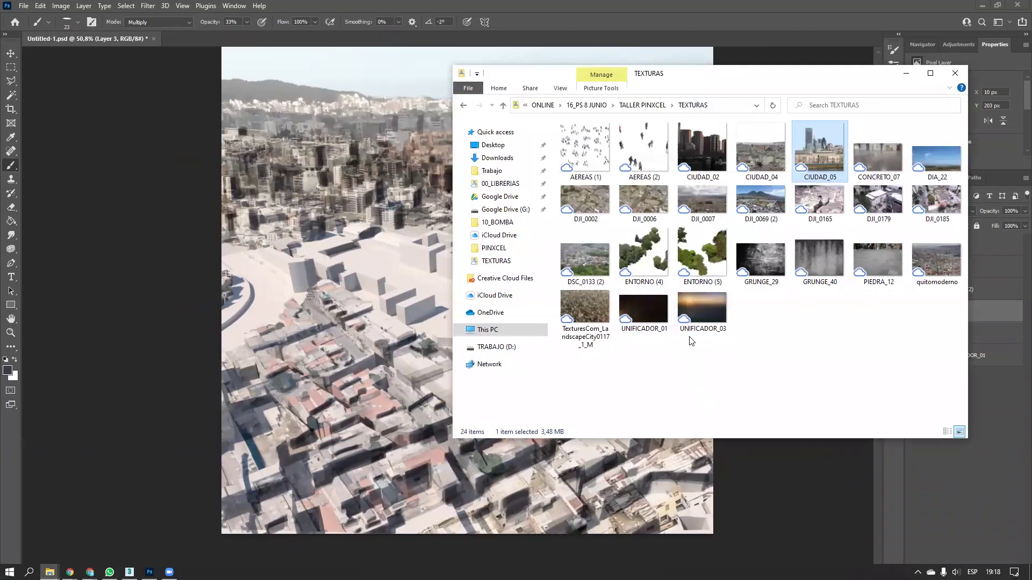
pyautogui.moveTo(711, 261); pyautogui.dragTo(380, 236)
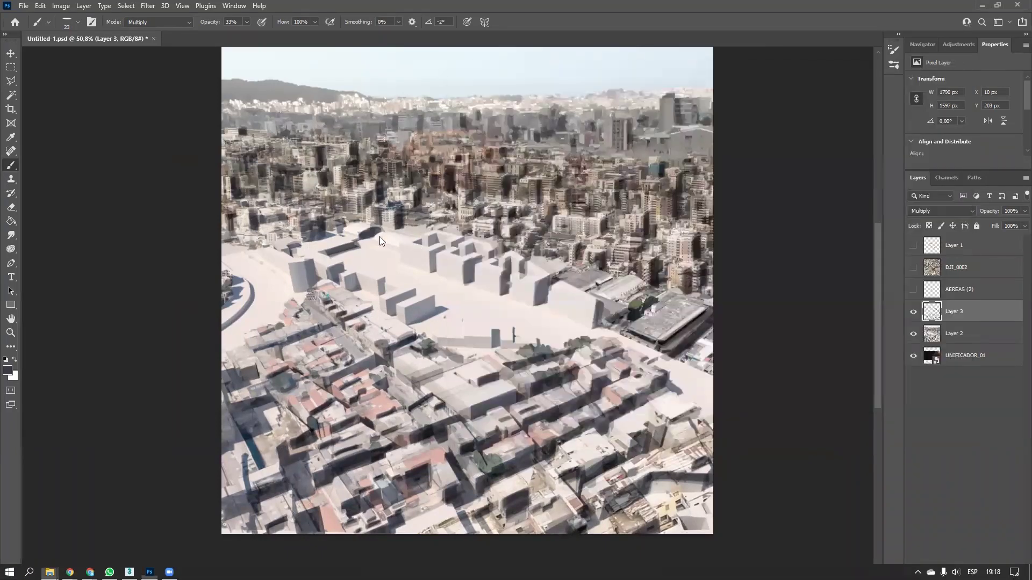
pyautogui.press('Escape')
# Switch to Google Earth, frame the warehouse complex beside the red-roofed housing, and copy an 885x534 screen capture of it
pyautogui.moveTo(70, 571)
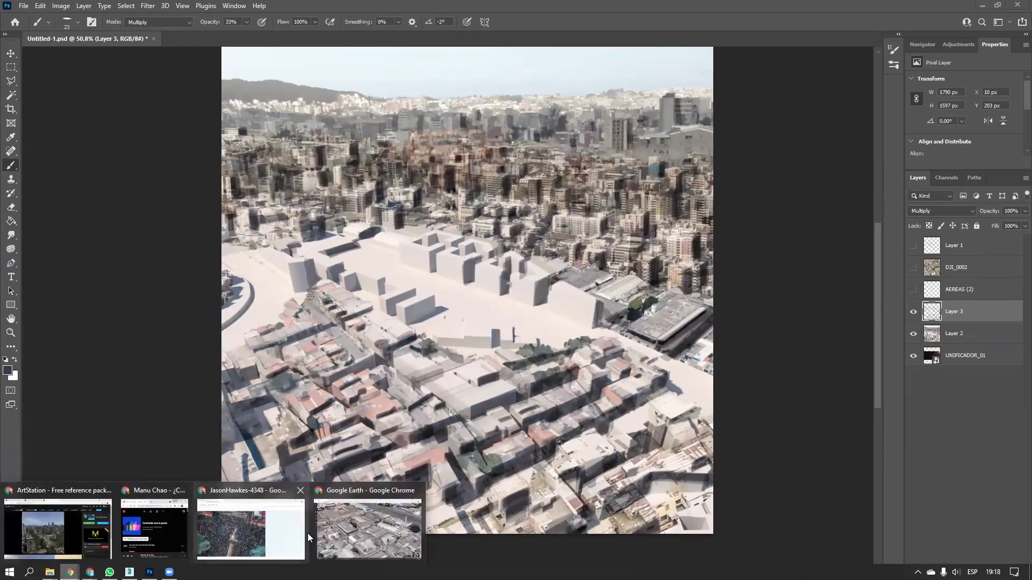
pyautogui.click(389, 532)
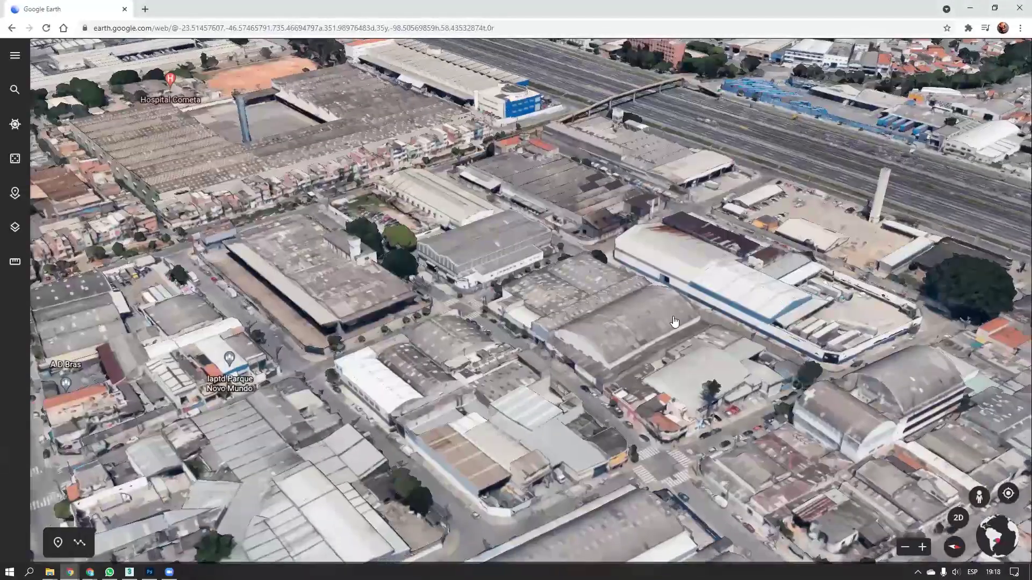
pyautogui.scroll(-3, 674, 322)
pyautogui.scroll(2, 289, 362)
pyautogui.moveTo(289, 362); pyautogui.dragTo(501, 361)
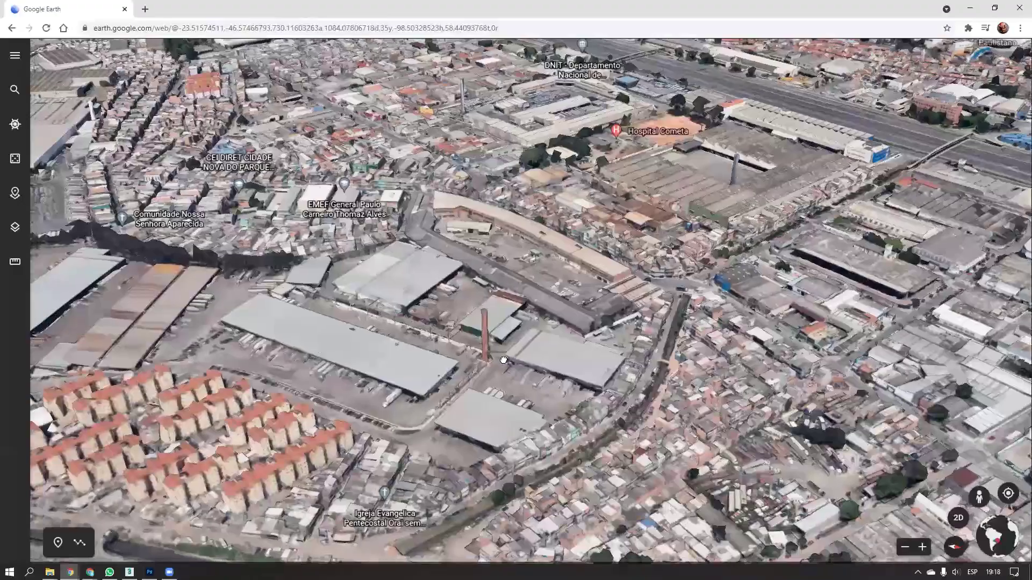
pyautogui.scroll(2, 531, 346)
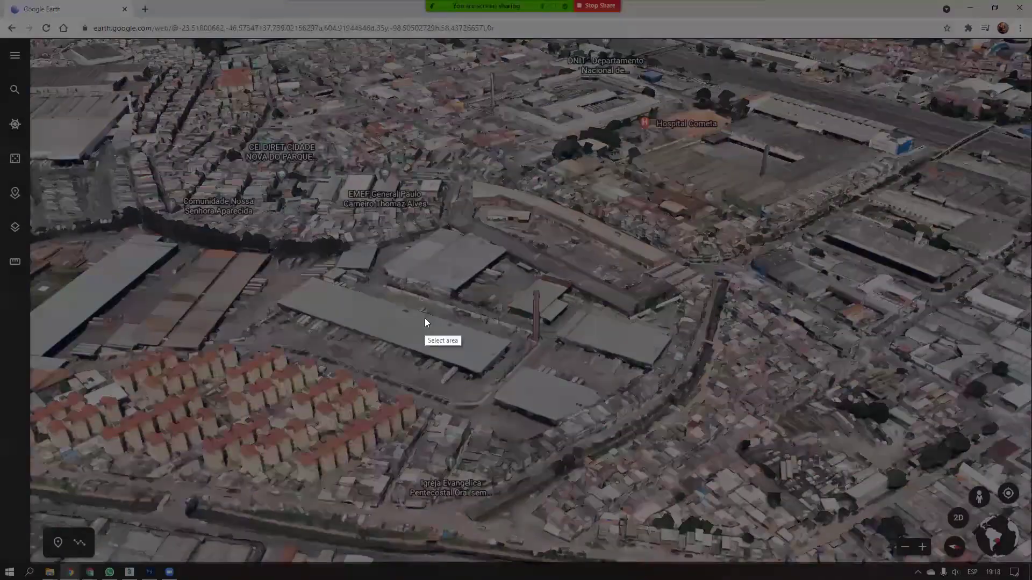
pyautogui.moveTo(230, 187)
pyautogui.mouseDown()
pyautogui.moveTo(479, 373)
pyautogui.moveTo(705, 473)
pyautogui.mouseUp()
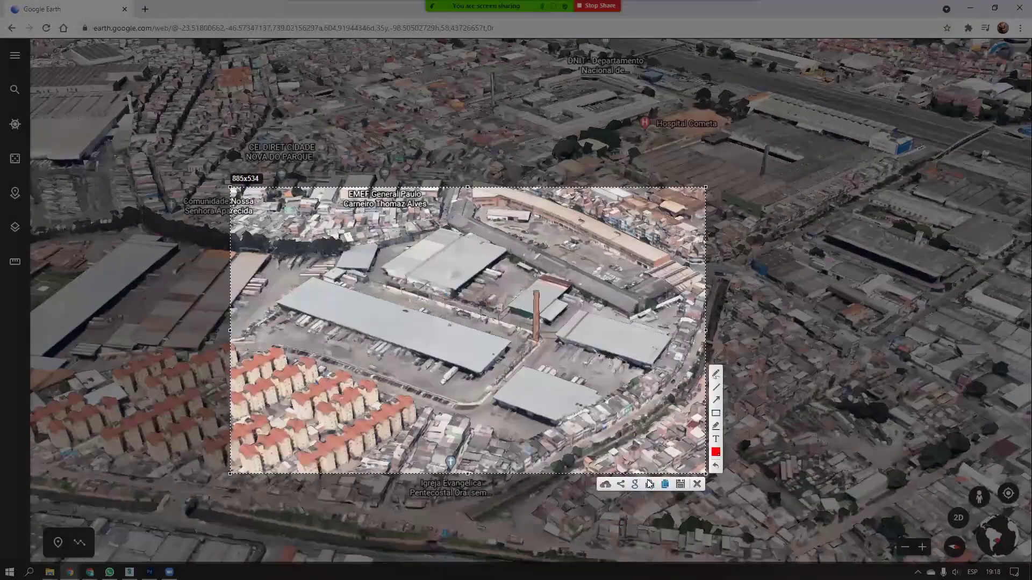
pyautogui.click(664, 483)
# Switch back to Photoshop and paste the captured warehouse view as a new layer over the site
pyautogui.click(129, 572)
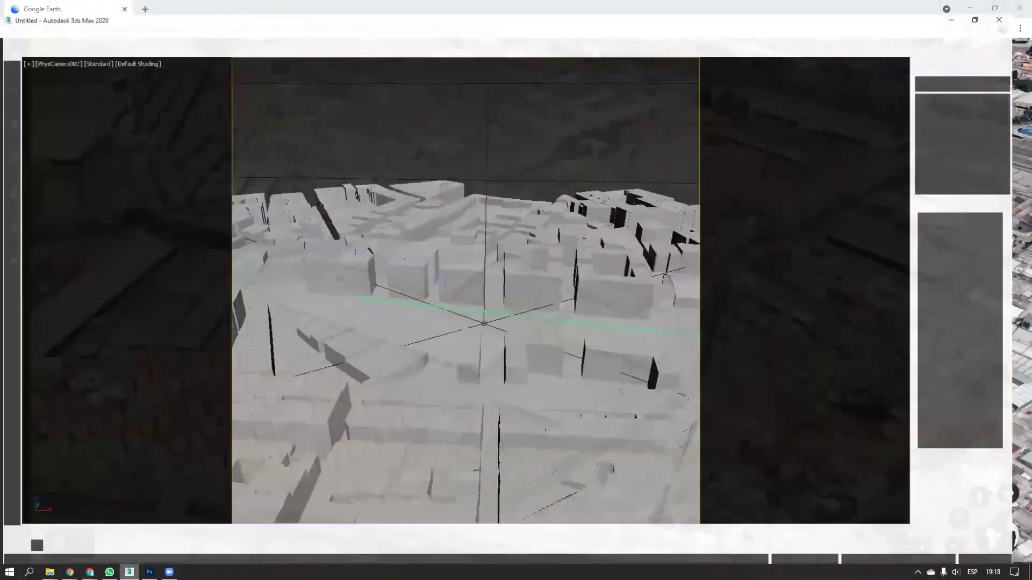
pyautogui.click(149, 571)
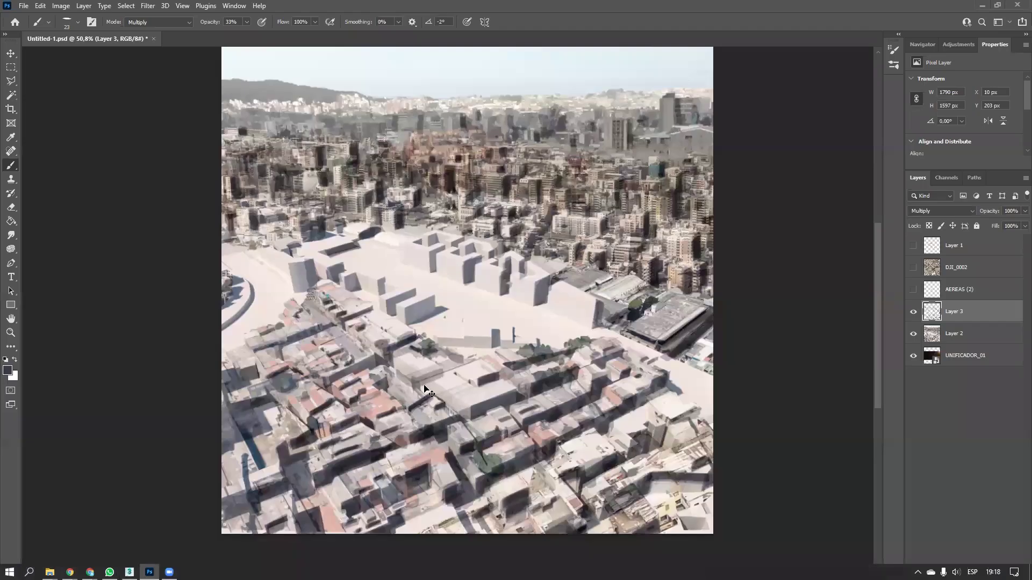
pyautogui.hotkey('ctrl', 'v')
pyautogui.keyDown('alt'); pyautogui.scroll(5, 511, 293); pyautogui.keyUp('alt')
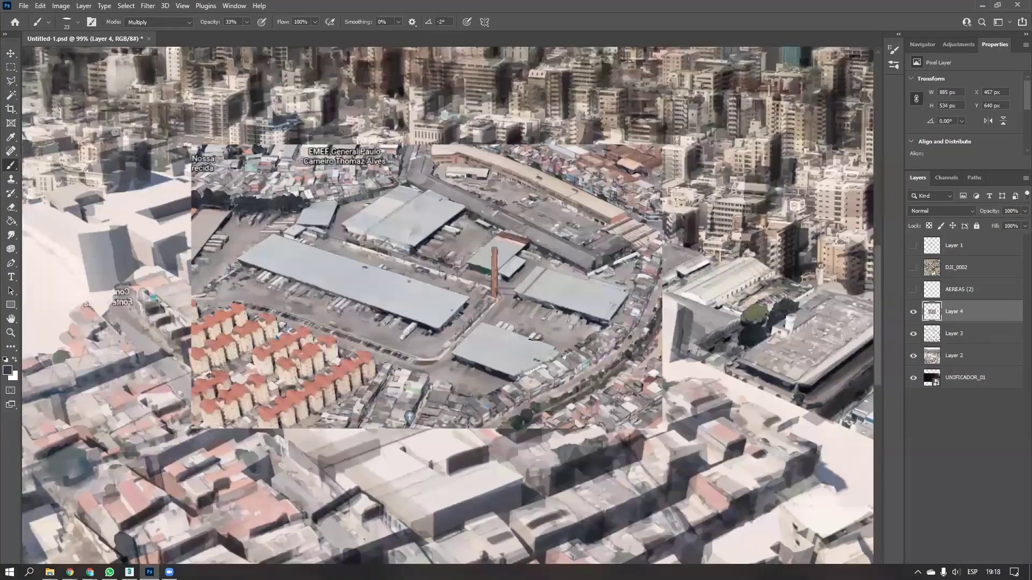
# Outline the warehouse complex with the Polygonal Lasso and delete everything outside the selection
pyautogui.press('l')
pyautogui.click(218, 272)
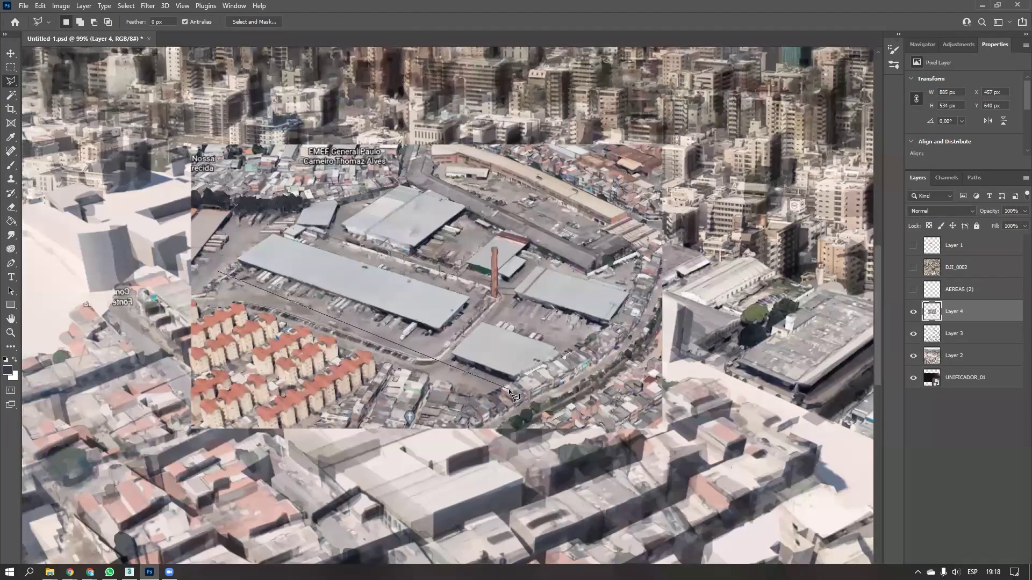
pyautogui.click(634, 292)
pyautogui.click(539, 263)
pyautogui.click(542, 248)
pyautogui.click(406, 178)
pyautogui.click(302, 198)
pyautogui.click(291, 224)
pyautogui.click(214, 273)
pyautogui.hotkey('ctrl', 'shift', 'i')
pyautogui.press('Delete')
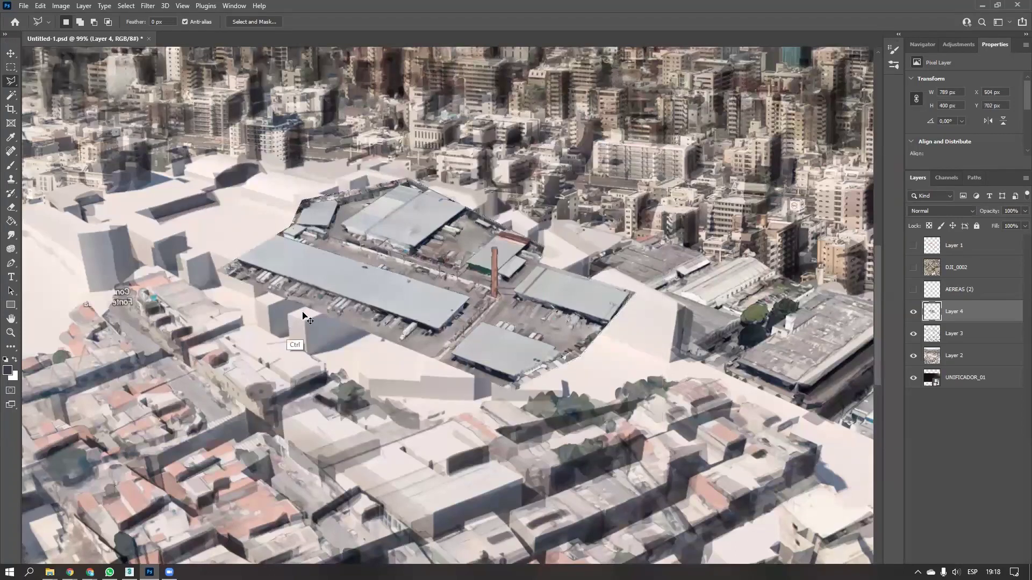
# Deselect, then scale the warehouse cutout down to 599 x 318 px and move it onto the empty white site
pyautogui.hotkey('ctrl', 'd')
pyautogui.hotkey('ctrl', 't')
pyautogui.moveTo(636, 181); pyautogui.dragTo(523, 295)
pyautogui.moveTo(594, 263); pyautogui.dragTo(597, 278)
pyautogui.moveTo(473, 301); pyautogui.dragTo(417, 321)
pyautogui.moveTo(502, 285); pyautogui.dragTo(565, 305)
pyautogui.press('Return')
pyautogui.press('l')
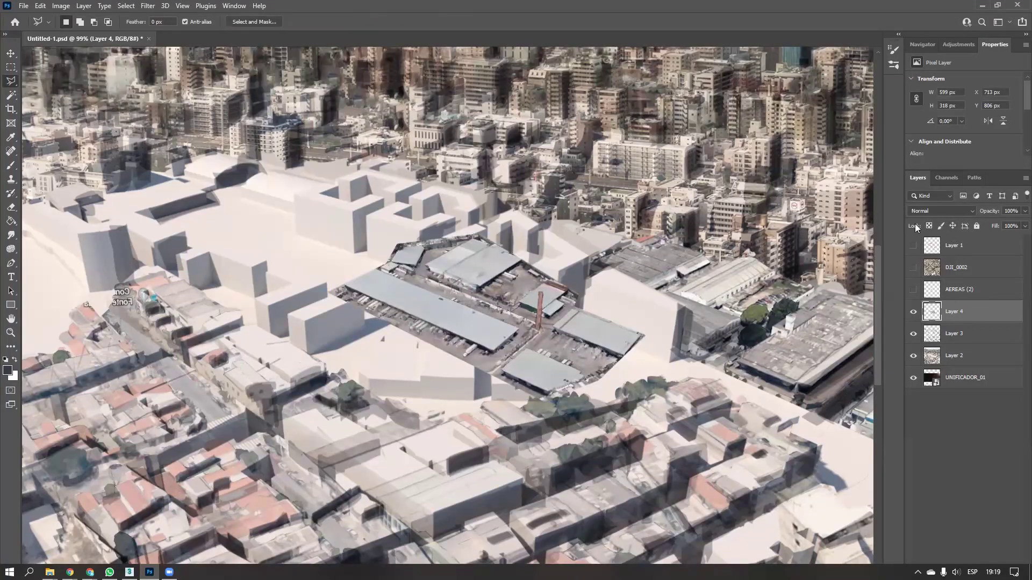
# Set the warehouse layer to Multiply and move it to the far left part of the white site, between the block rows
pyautogui.click(920, 211)
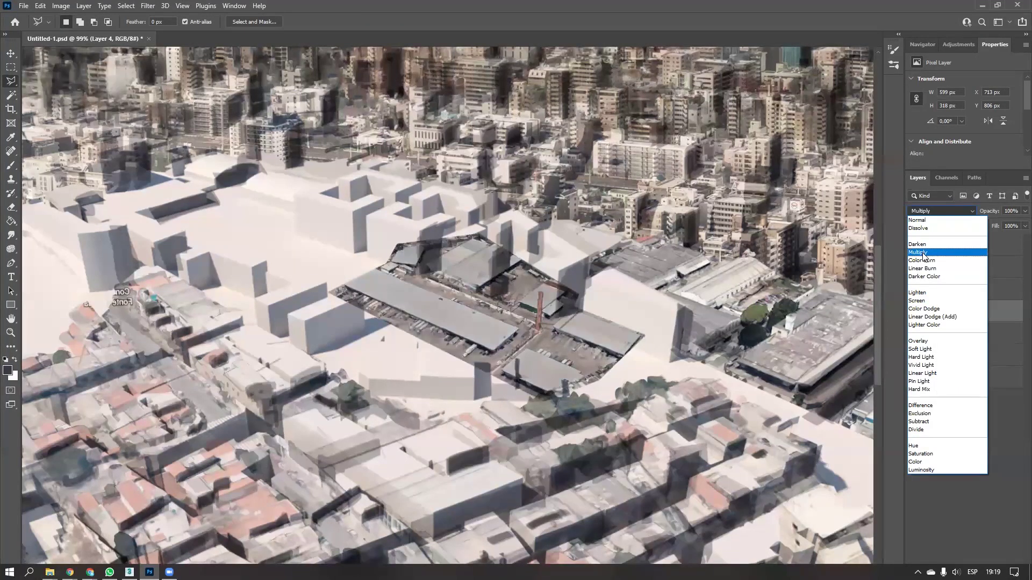
pyautogui.click(922, 253)
pyautogui.hotkey('ctrl', 't')
pyautogui.moveTo(531, 270); pyautogui.dragTo(331, 235)
pyautogui.moveTo(338, 272); pyautogui.dragTo(428, 339)
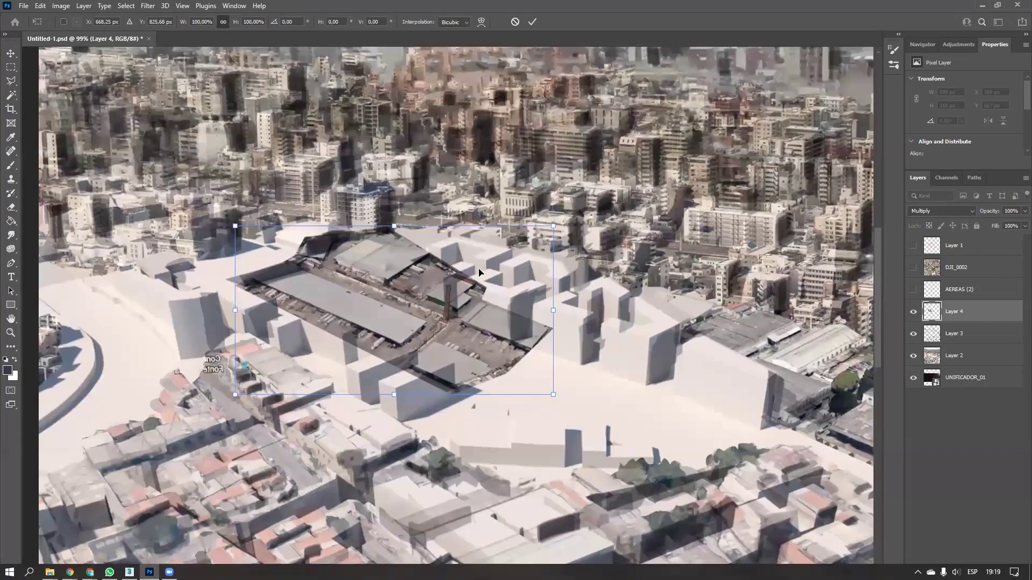
pyautogui.press('Return')
pyautogui.press('l')
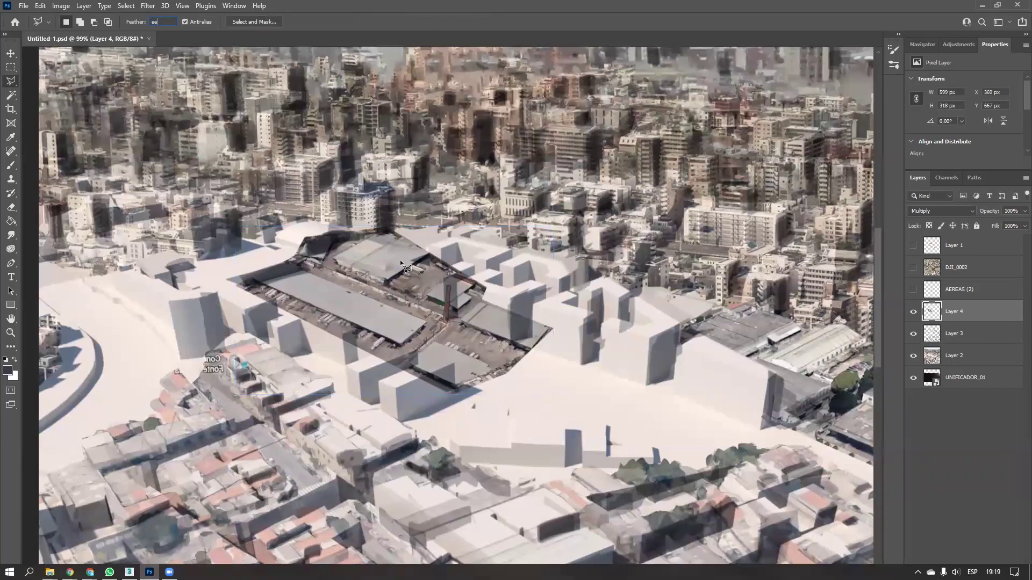
pyautogui.press('alt')
pyautogui.hotkey('ctrl', 'j')
pyautogui.press('Return')
# Place the PIEDRA_12 paving image from the TEXTURAS folder, hide Layer 4, and rasterize the placed image
pyautogui.moveTo(49, 572)
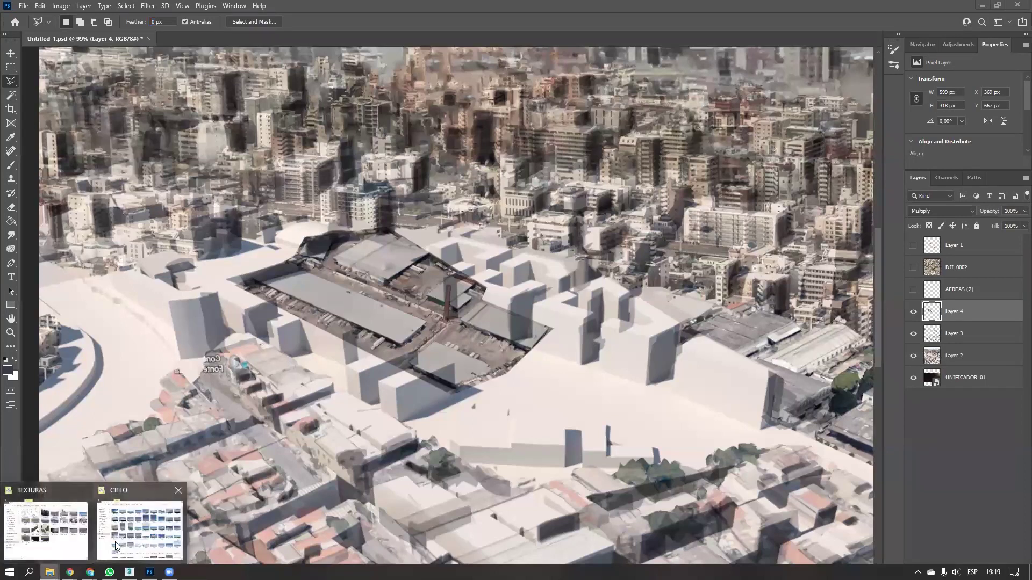
pyautogui.click(115, 542)
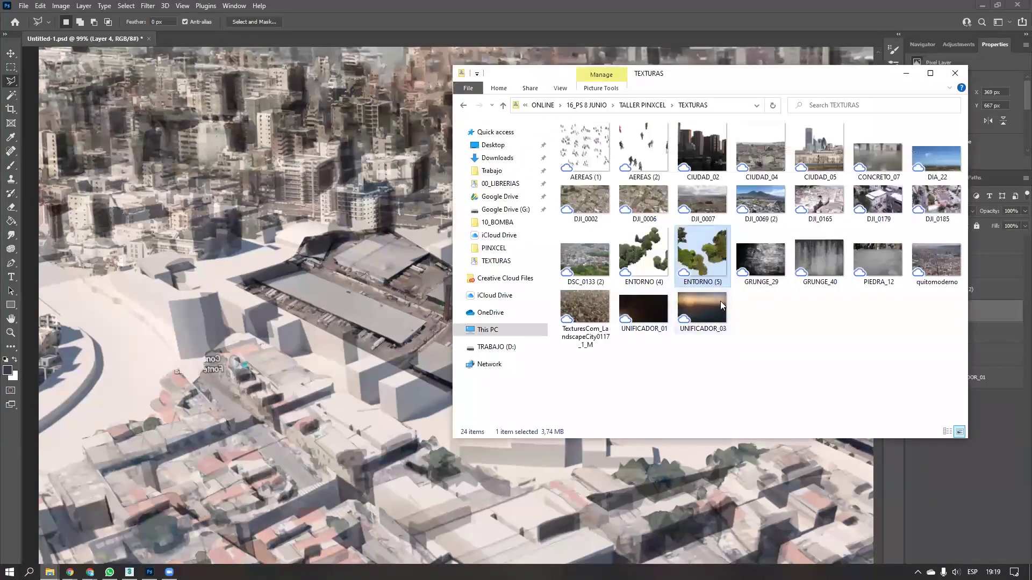
pyautogui.moveTo(874, 265); pyautogui.dragTo(367, 367)
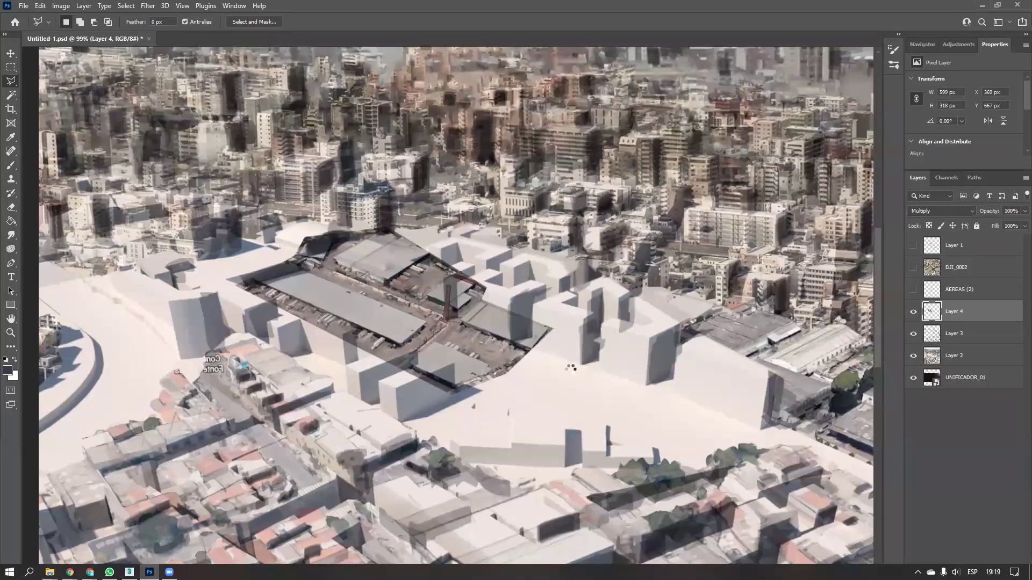
pyautogui.press('Return')
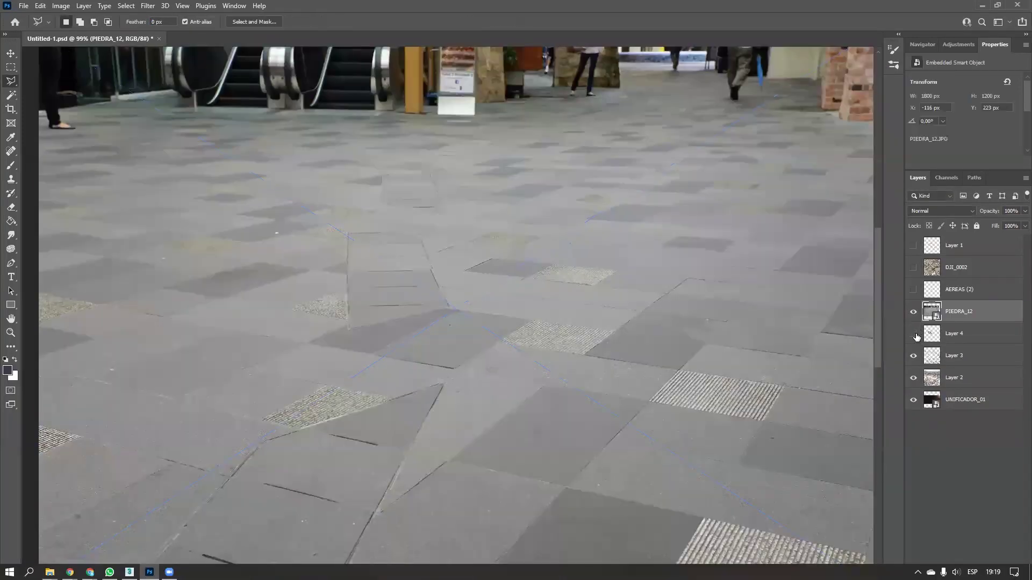
pyautogui.rightClick(955, 314)
pyautogui.click(871, 316)
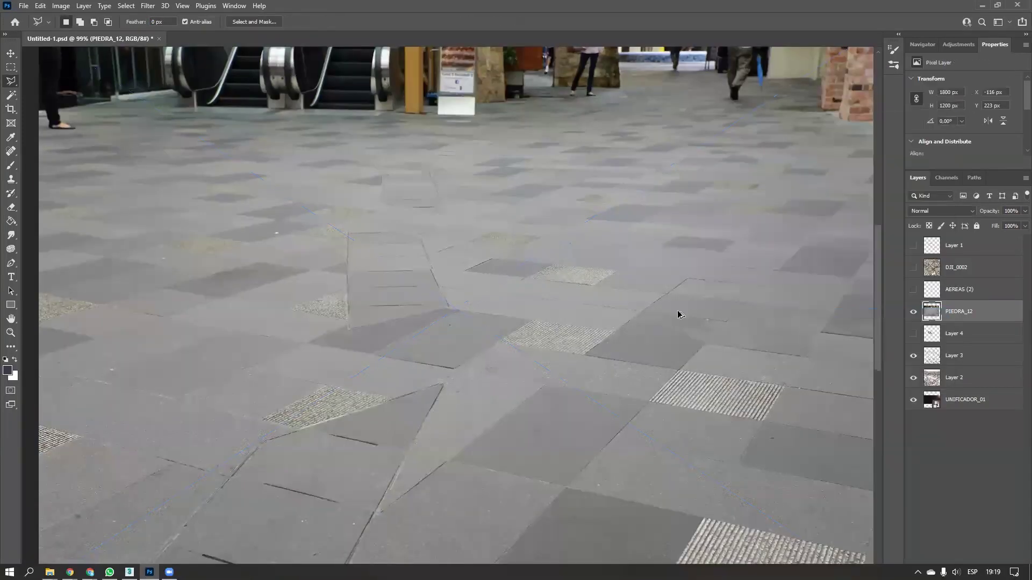
# Set the PIEDRA_12 layer to Multiply and scale it to 1070 x 713 px over the white site
pyautogui.hotkey('ctrl', '0')
pyautogui.click(920, 211)
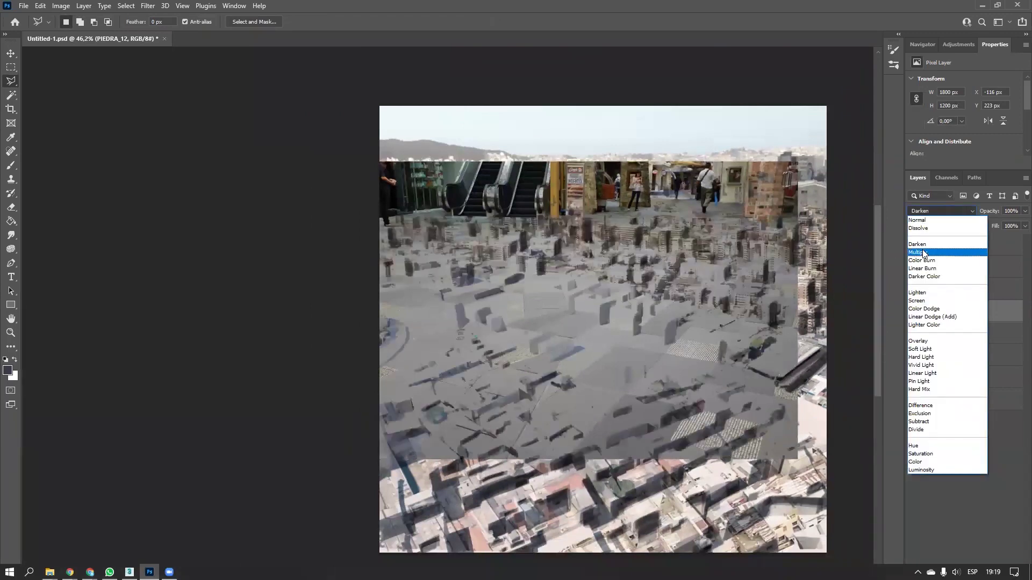
pyautogui.click(921, 252)
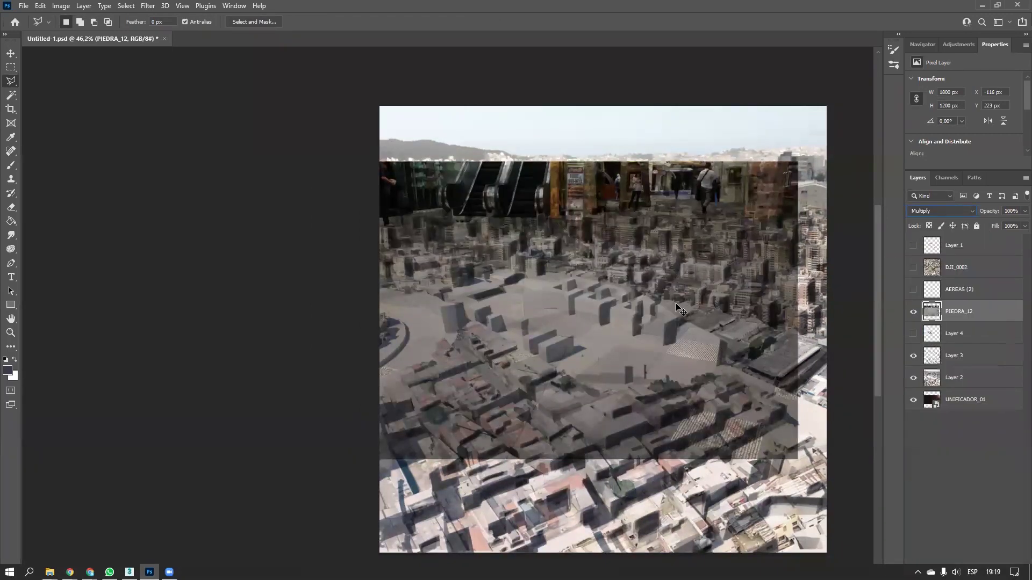
pyautogui.hotkey('ctrl', 't')
pyautogui.moveTo(796, 162); pyautogui.dragTo(595, 296)
pyautogui.moveTo(539, 367); pyautogui.dragTo(688, 289)
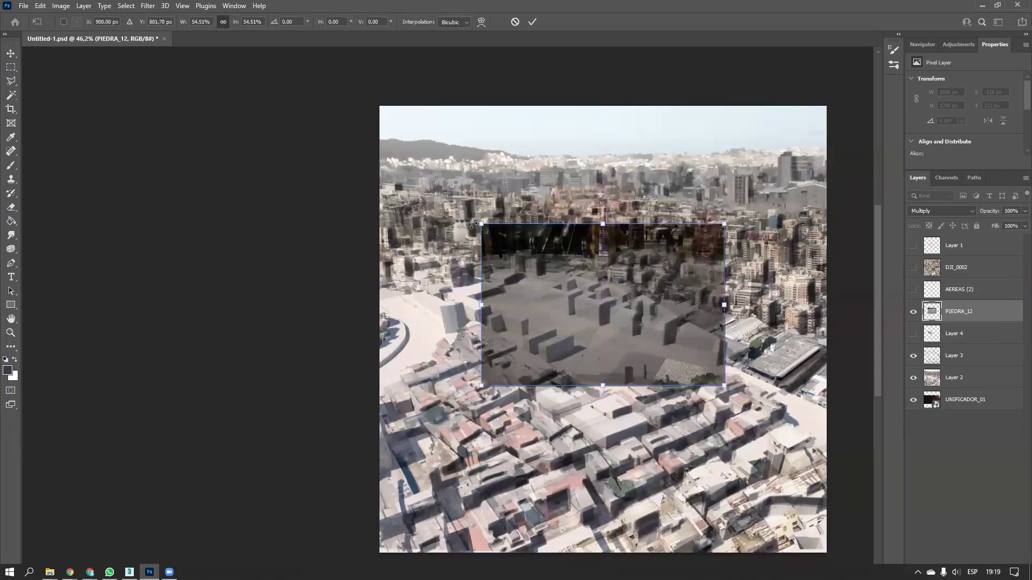
pyautogui.moveTo(480, 223); pyautogui.dragTo(461, 207)
pyautogui.press('Return')
pyautogui.press('l')
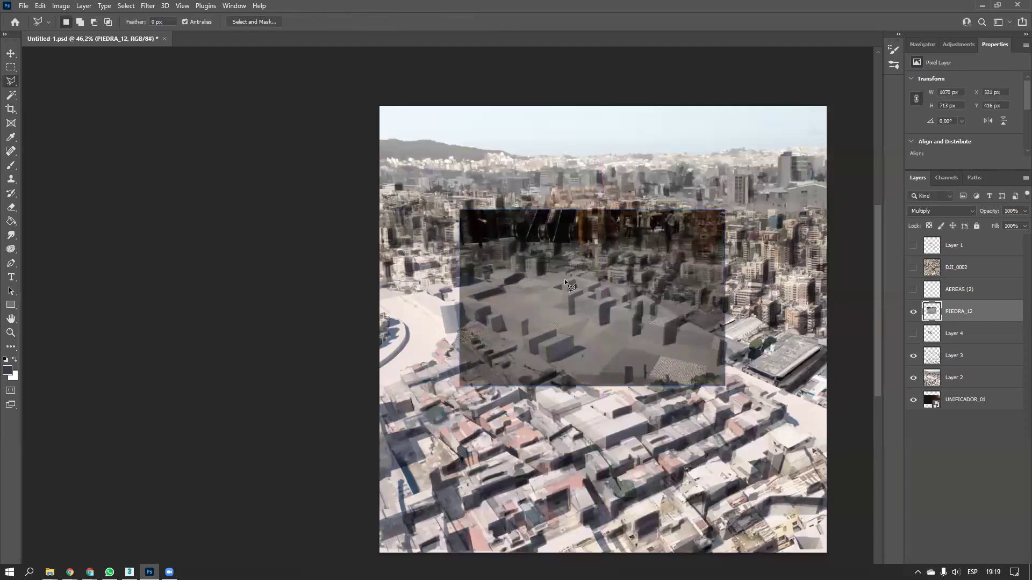
# Trace the open ground between the white blocks with the Polygonal Lasso, delete the paving texture outside it, and deselect
pyautogui.keyDown('alt'); pyautogui.scroll(3, 580, 317); pyautogui.keyUp('alt')
pyautogui.keyDown('alt'); pyautogui.scroll(2, 581, 317); pyautogui.keyUp('alt')
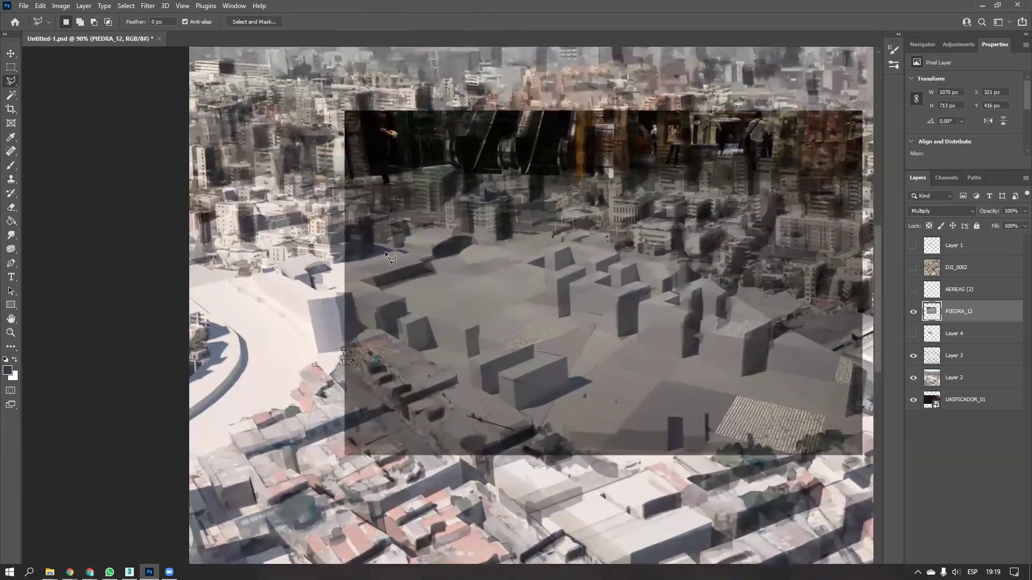
pyautogui.click(554, 243)
pyautogui.click(500, 264)
pyautogui.click(501, 303)
pyautogui.click(743, 374)
pyautogui.click(758, 372)
pyautogui.click(853, 414)
pyautogui.moveTo(852, 442)
pyautogui.keyDown('alt'); pyautogui.mouseDown()
pyautogui.moveTo(786, 455)
pyautogui.moveTo(719, 433)
pyautogui.moveTo(706, 413)
pyautogui.mouseUp(); pyautogui.keyUp('alt')
pyautogui.click(619, 412)
pyautogui.click(514, 407)
pyautogui.click(565, 387)
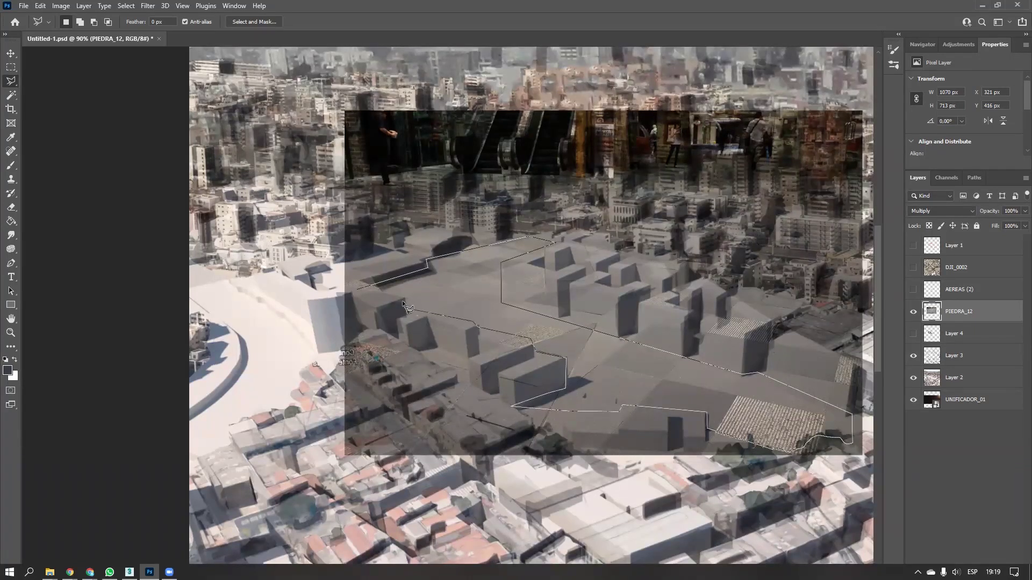
pyautogui.click(357, 286)
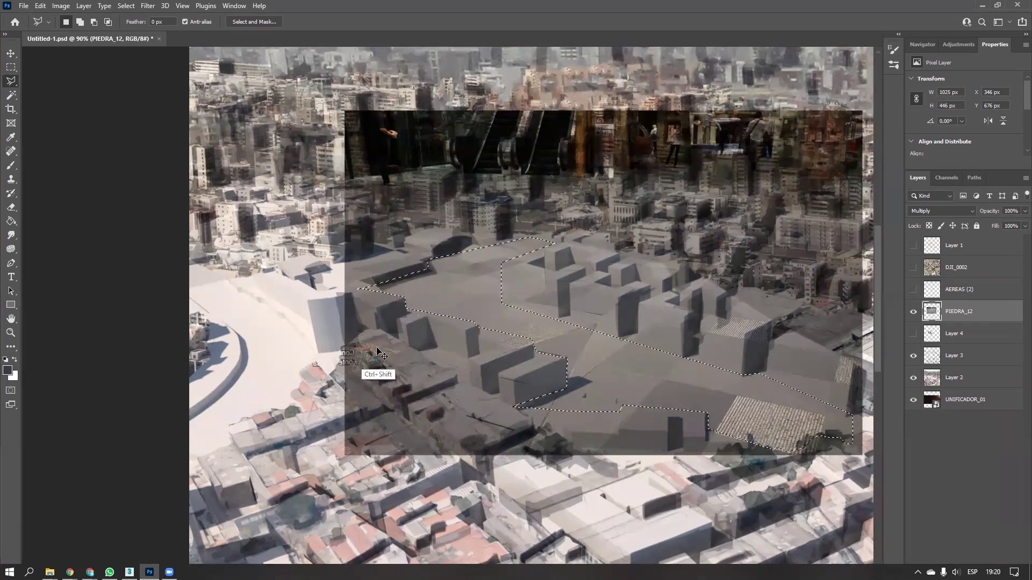
pyautogui.press('End')
pyautogui.press('Delete')
pyautogui.moveTo(430, 238); pyautogui.dragTo(508, 363)
pyautogui.hotkey('ctrl', 'd')
# Lighten the paving texture on the plaza with a Levels adjustment
pyautogui.moveTo(499, 288); pyautogui.dragTo(514, 348)
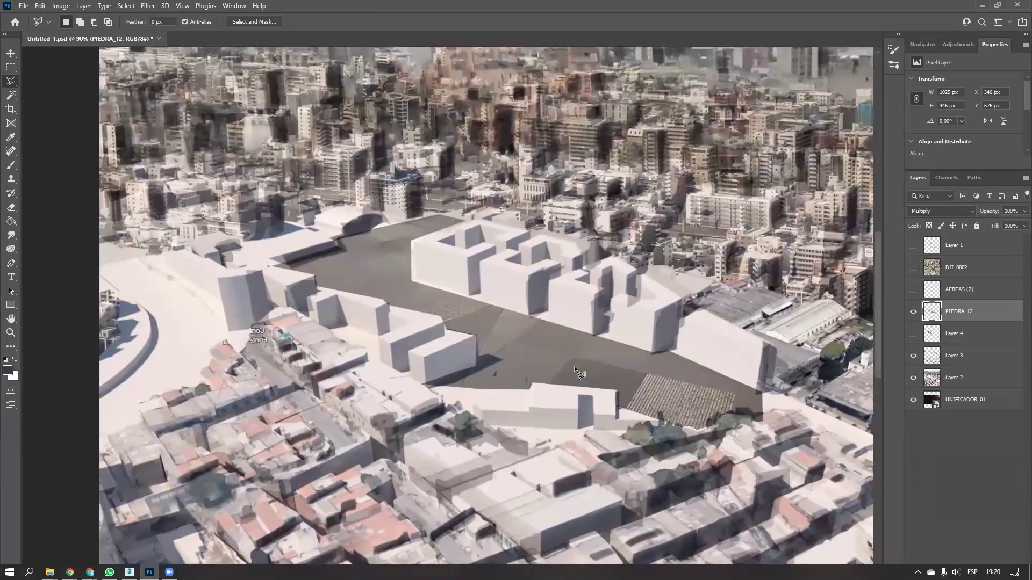
pyautogui.keyDown('alt'); pyautogui.scroll(-4, 645, 344); pyautogui.keyUp('alt')
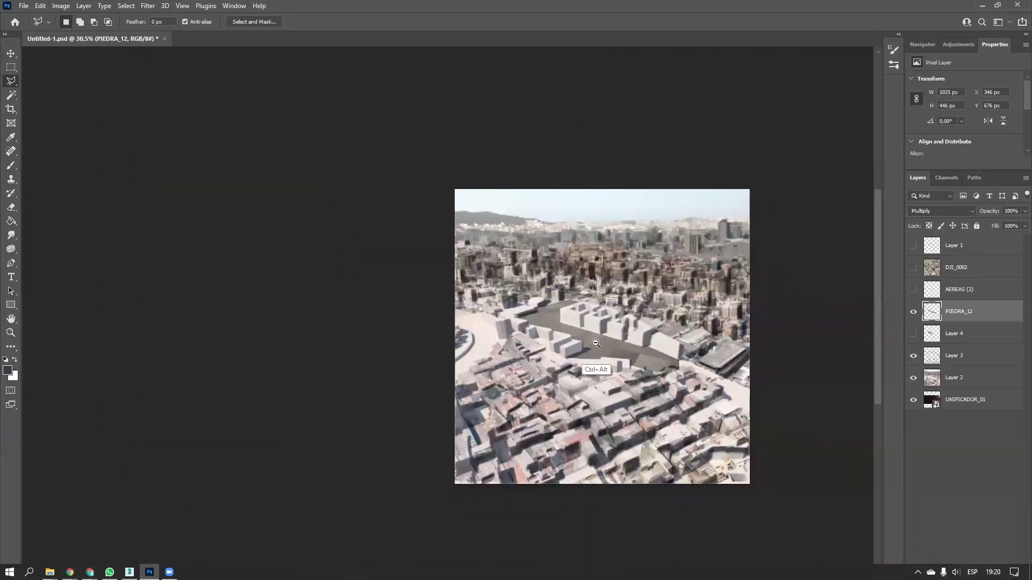
pyautogui.keyDown('alt'); pyautogui.scroll(2, 553, 302); pyautogui.keyUp('alt')
pyautogui.keyDown('alt'); pyautogui.scroll(4, 553, 302); pyautogui.keyUp('alt')
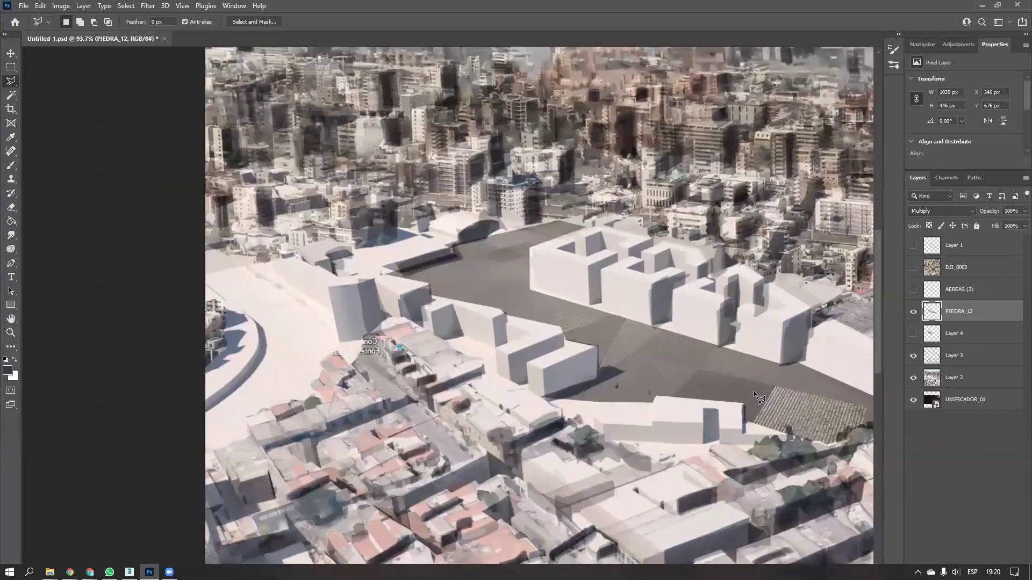
pyautogui.moveTo(515, 352); pyautogui.dragTo(468, 348)
pyautogui.keyDown('alt'); pyautogui.scroll(-1, 473, 361); pyautogui.keyUp('alt')
pyautogui.hotkey('ctrl', 'l')
pyautogui.moveTo(917, 301); pyautogui.dragTo(825, 308)
pyautogui.click(950, 201)
pyautogui.keyDown('ctrl'); pyautogui.moveTo(473, 325); pyautogui.dragTo(517, 317); pyautogui.keyUp('ctrl')
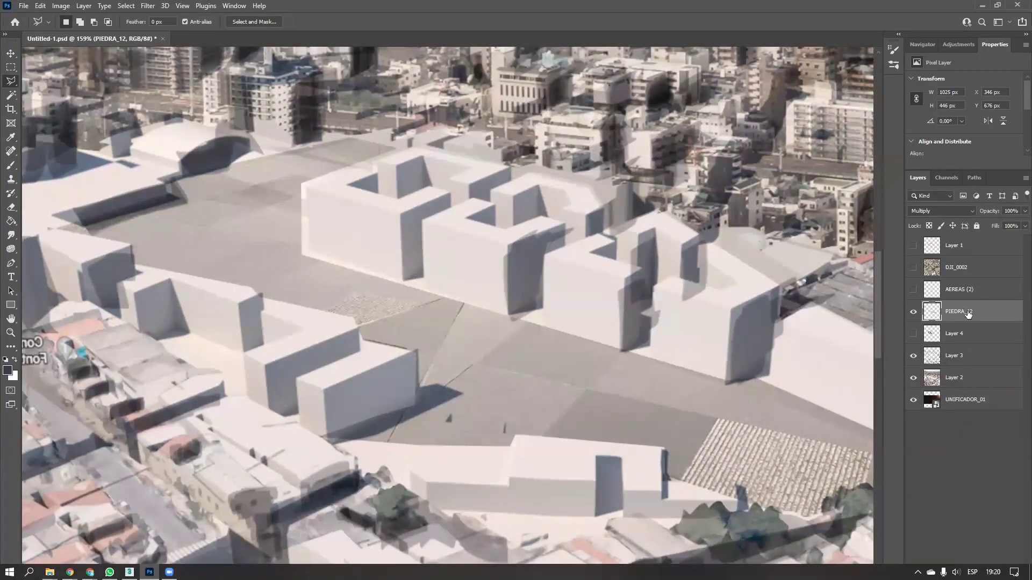
# Move the PIEDRA_12 layer directly below Layer 4 in the layer stack
pyautogui.moveTo(967, 314); pyautogui.dragTo(955, 348)
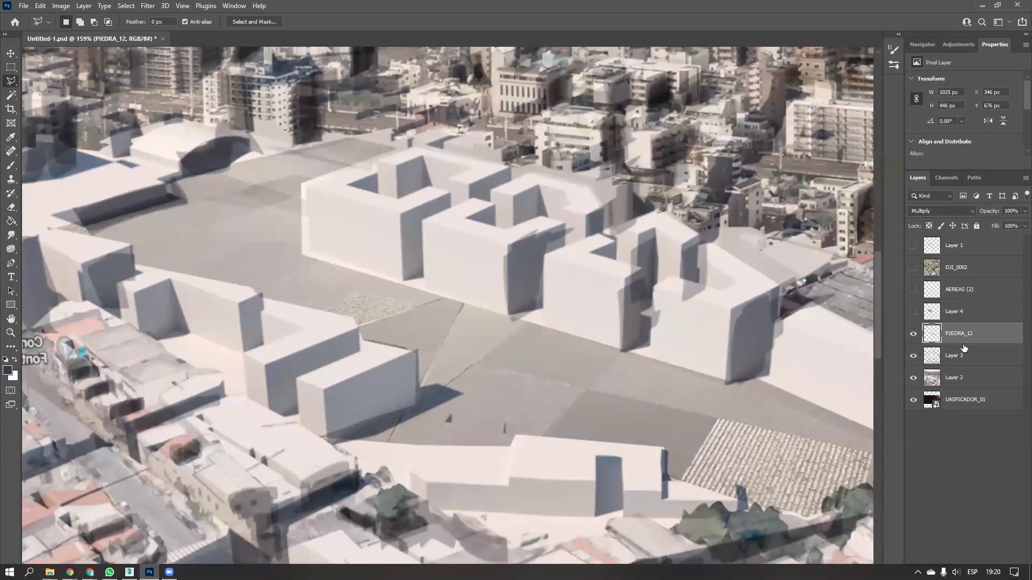
pyautogui.keyDown('ctrl'); pyautogui.moveTo(393, 369); pyautogui.dragTo(350, 369); pyautogui.keyUp('ctrl')
pyautogui.moveTo(49, 572)
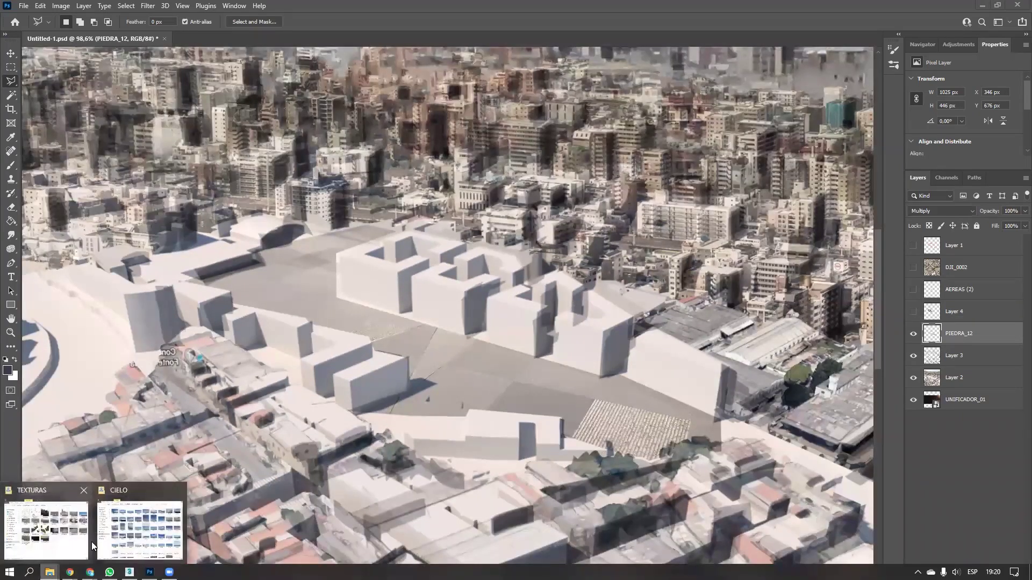
# Place ENTORNO (4) from the TEXTURAS folder and scale the trees to 375 x 171 px on the plaza between the white blocks
pyautogui.click(59, 540)
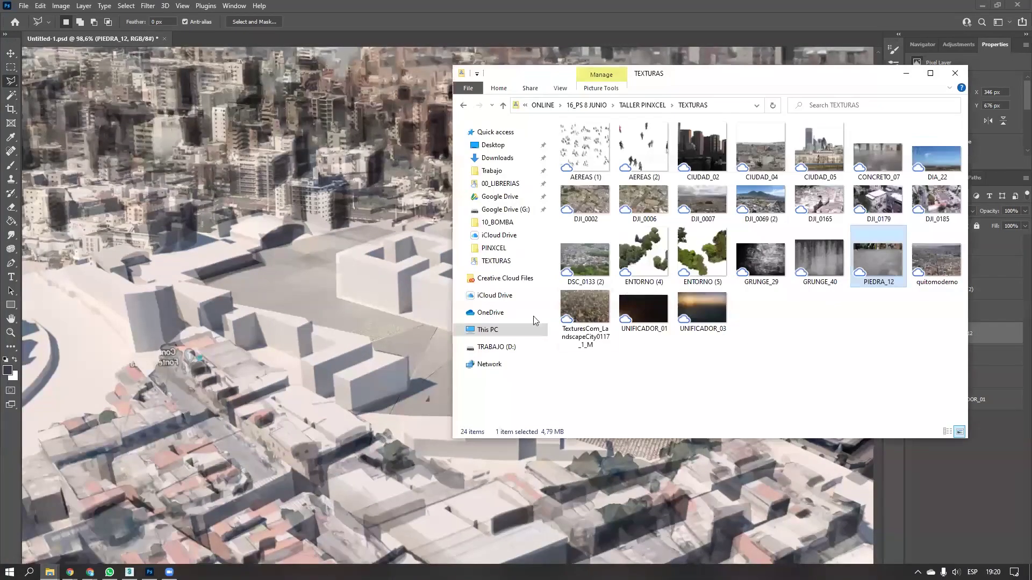
pyautogui.moveTo(663, 259); pyautogui.dragTo(344, 358)
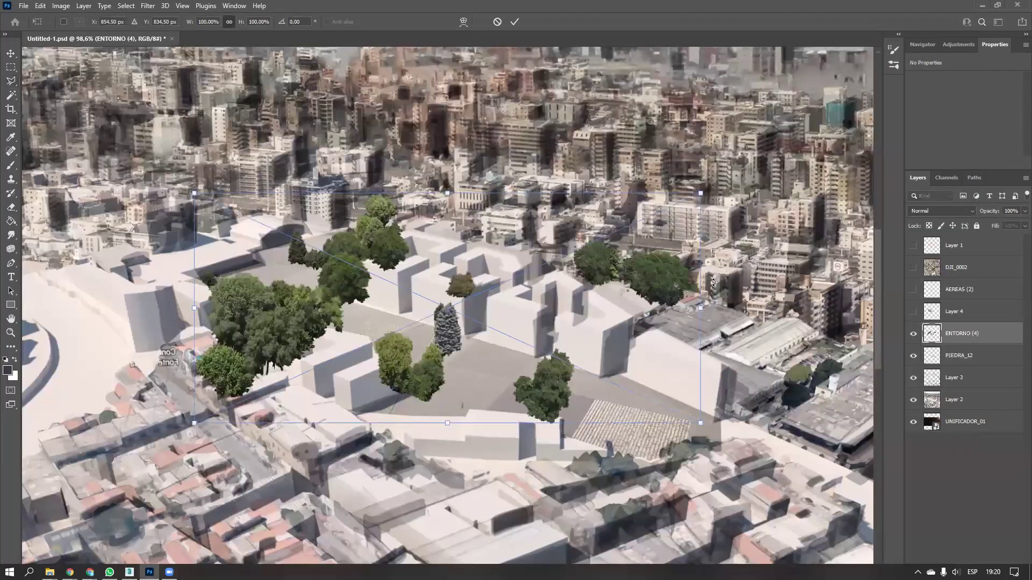
pyautogui.moveTo(701, 193); pyautogui.dragTo(398, 331)
pyautogui.moveTo(325, 363); pyautogui.dragTo(501, 366)
pyautogui.moveTo(574, 330); pyautogui.dragTo(570, 356)
pyautogui.press('Return')
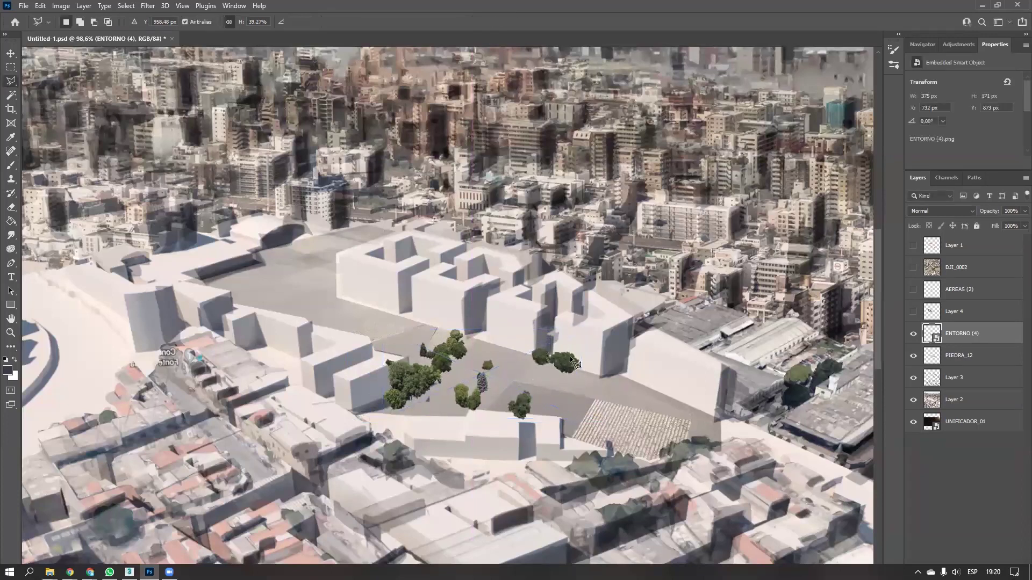
# Move the ENTORNO (4) layer to the very end of the layer stack, beneath UNIFICADOR_01
pyautogui.keyDown('alt'); pyautogui.scroll(5, 520, 366); pyautogui.keyUp('alt')
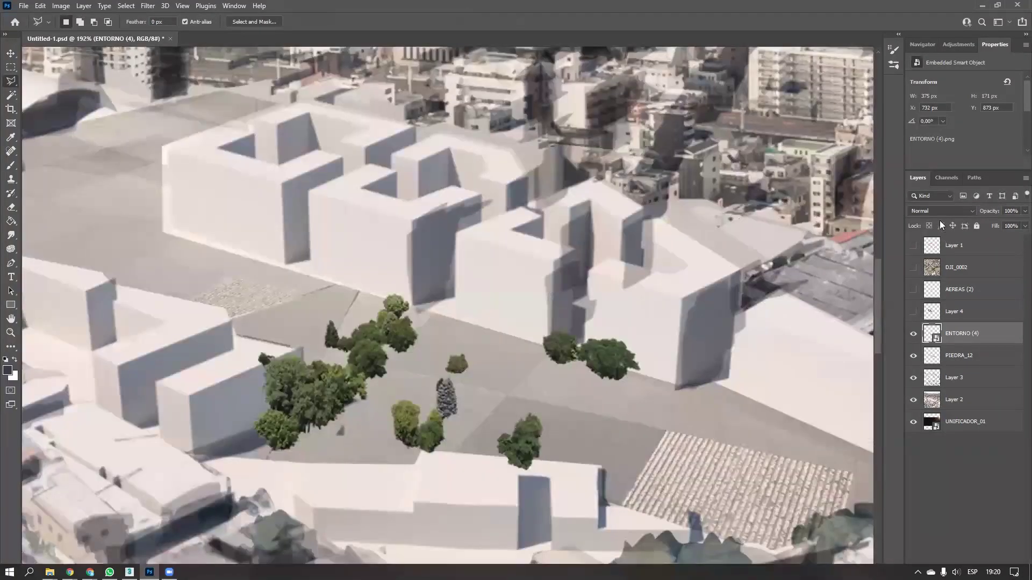
pyautogui.moveTo(958, 344); pyautogui.dragTo(981, 370)
pyautogui.moveTo(971, 440); pyautogui.dragTo(971, 441)
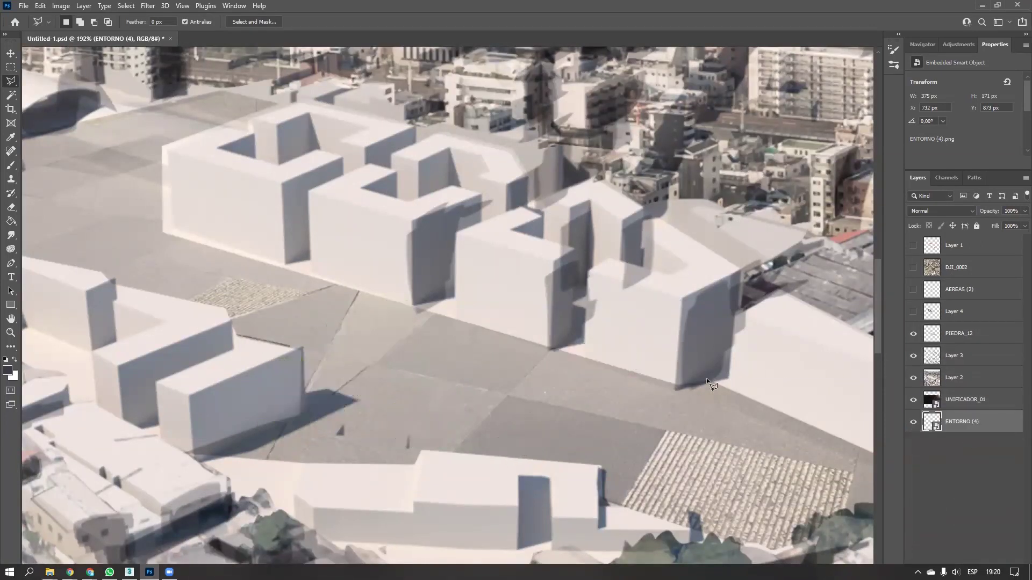
# Browse the 00_LIBRERIAS library and open the FACHADA folder inside 02 PHOTOPACKS
pyautogui.keyDown('alt'); pyautogui.scroll(-5, 465, 386); pyautogui.keyUp('alt')
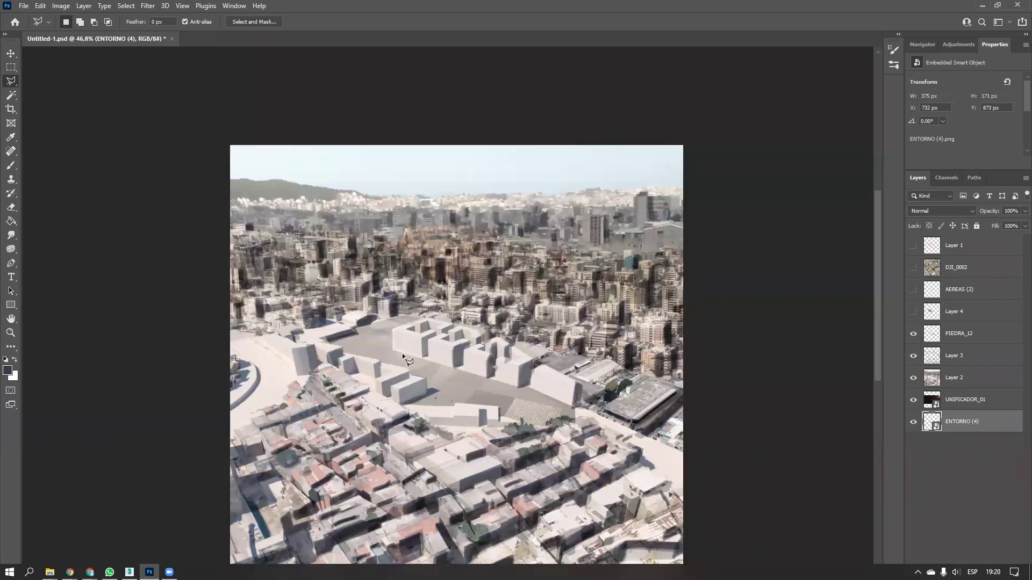
pyautogui.moveTo(49, 572)
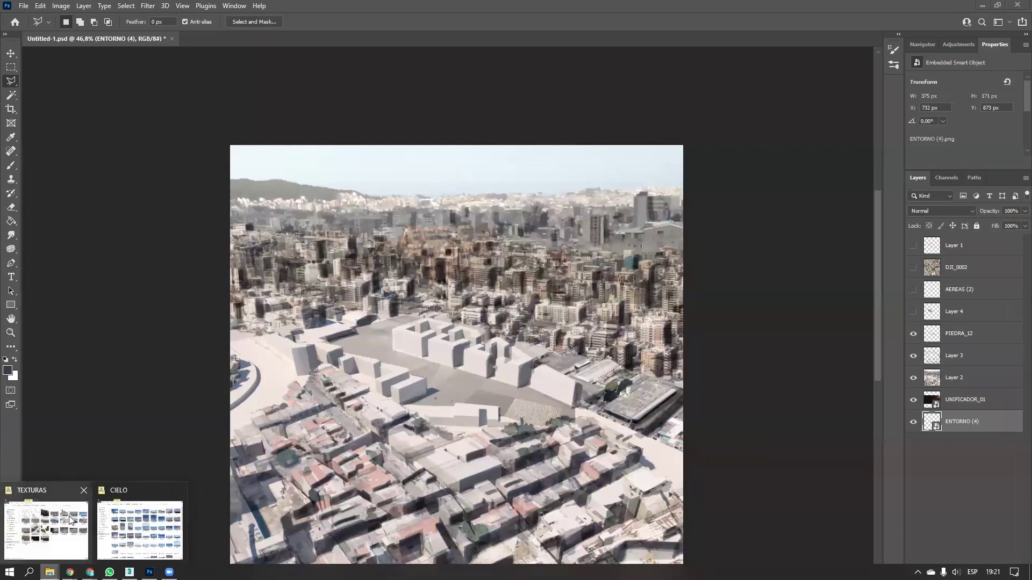
pyautogui.click(70, 520)
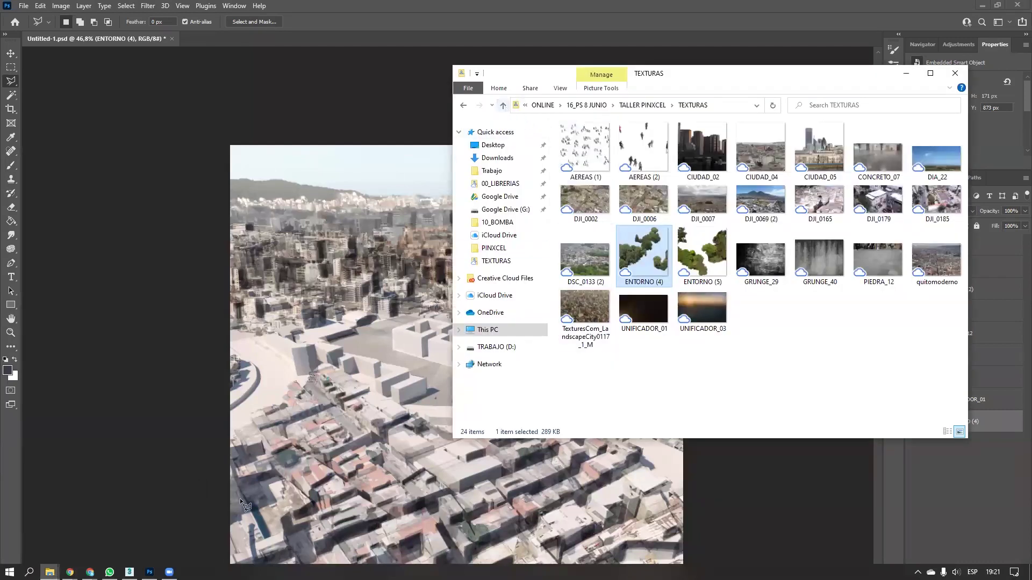
pyautogui.moveTo(50, 572)
pyautogui.click(141, 527)
pyautogui.click(321, 214)
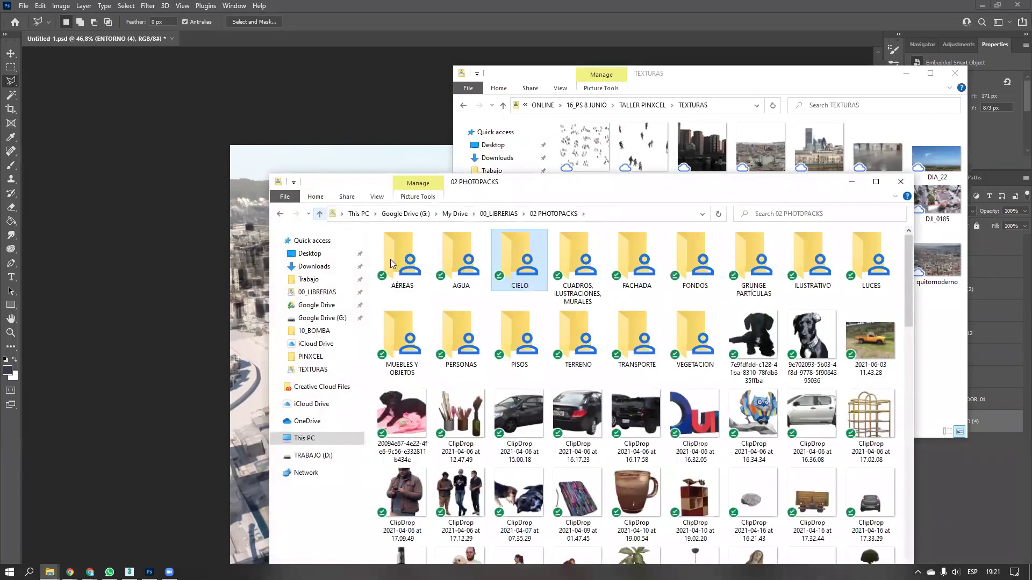
pyautogui.click(320, 214)
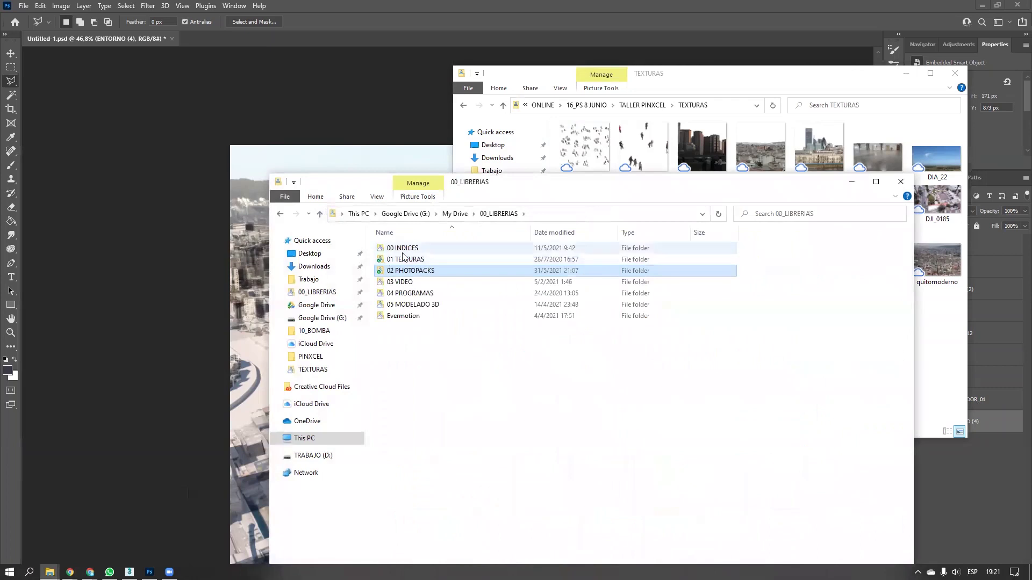
pyautogui.doubleClick(403, 251)
pyautogui.click(319, 213)
pyautogui.doubleClick(387, 261)
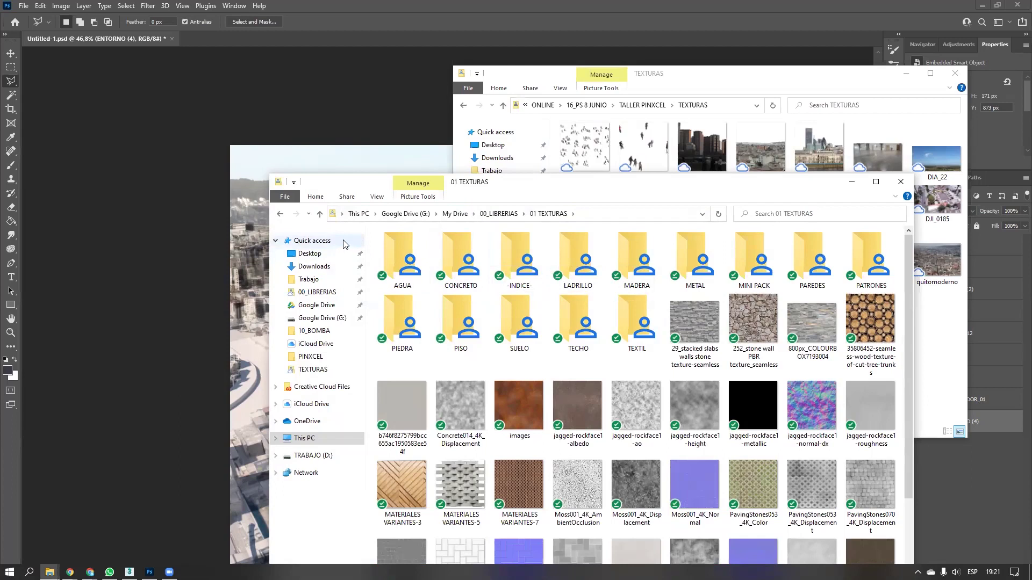
pyautogui.click(319, 214)
pyautogui.doubleClick(428, 275)
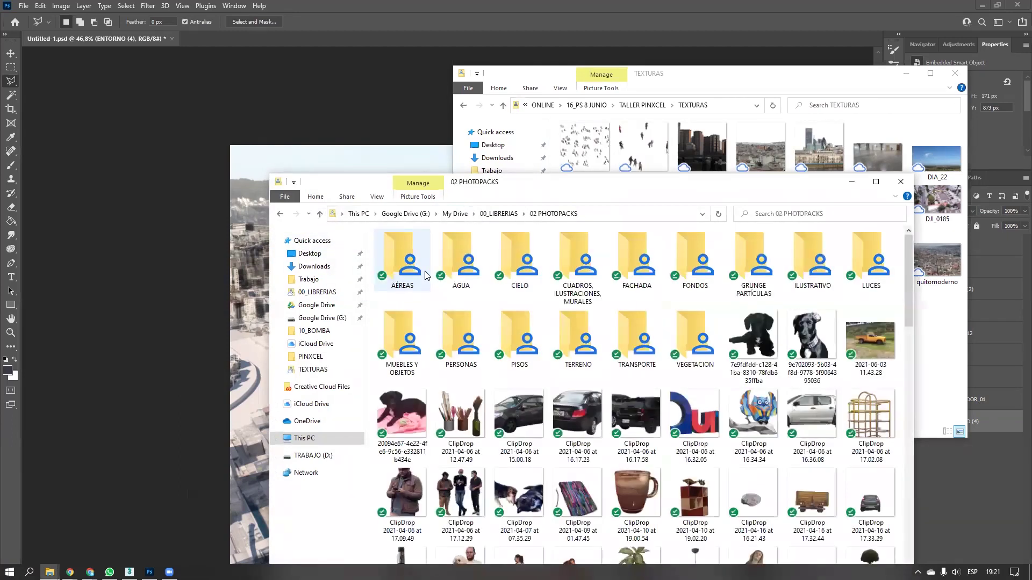
pyautogui.doubleClick(617, 261)
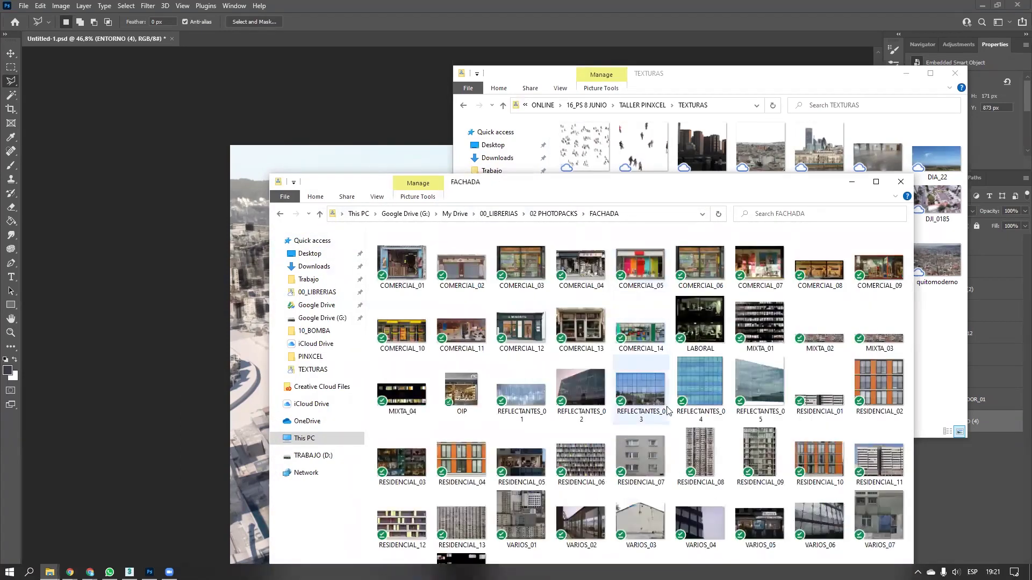
# Place the RESIDENCIAL_08 facade image in the composition and move its layer directly above Layer 2
pyautogui.moveTo(703, 448); pyautogui.dragTo(285, 326)
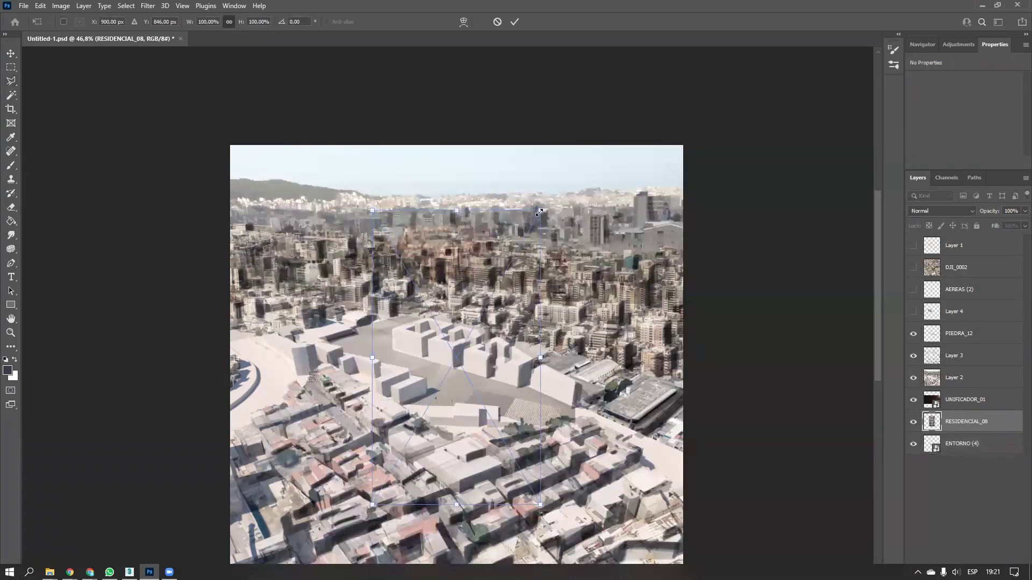
pyautogui.press('Return')
pyautogui.moveTo(962, 422)
pyautogui.mouseDown()
pyautogui.moveTo(967, 329)
pyautogui.moveTo(966, 366)
pyautogui.mouseUp()
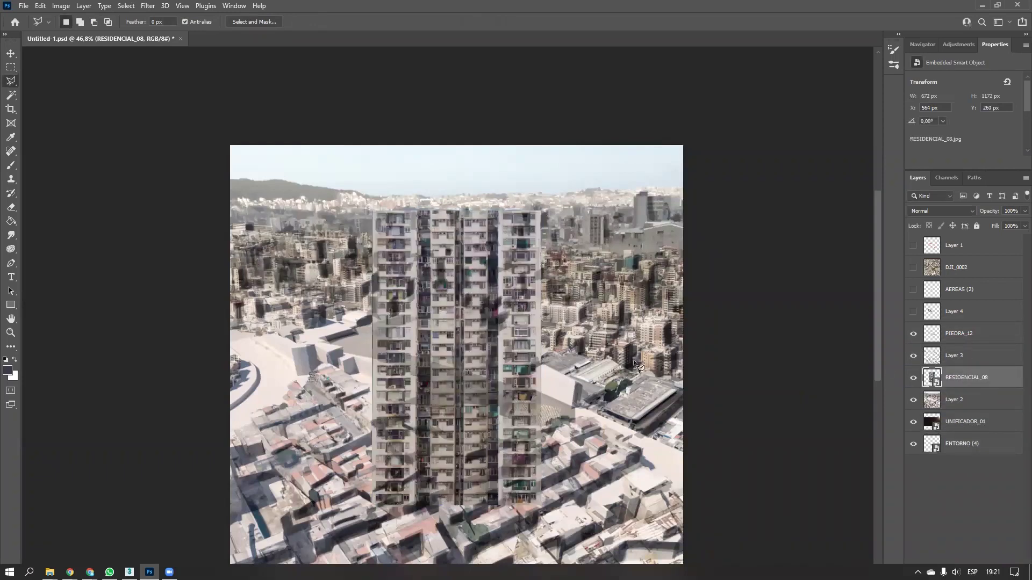
# Scale and distort RESIDENCIAL_08 to about 241 x 369 px along the front of the first courtyard blocks, and rasterize the layer
pyautogui.hotkey('ctrl', 't')
pyautogui.moveTo(540, 210); pyautogui.dragTo(431, 400)
pyautogui.moveTo(397, 453); pyautogui.dragTo(400, 343)
pyautogui.keyDown('alt'); pyautogui.scroll(4, 427, 320); pyautogui.keyUp('alt')
pyautogui.scroll(3, 424, 344)
pyautogui.keyDown('ctrl'); pyautogui.moveTo(458, 296); pyautogui.dragTo(484, 335); pyautogui.keyUp('ctrl')
pyautogui.keyDown('ctrl'); pyautogui.moveTo(331, 182); pyautogui.dragTo(325, 191); pyautogui.keyUp('ctrl')
pyautogui.press('Return')
pyautogui.press('l')
pyautogui.rightClick(964, 384)
pyautogui.click(864, 315)
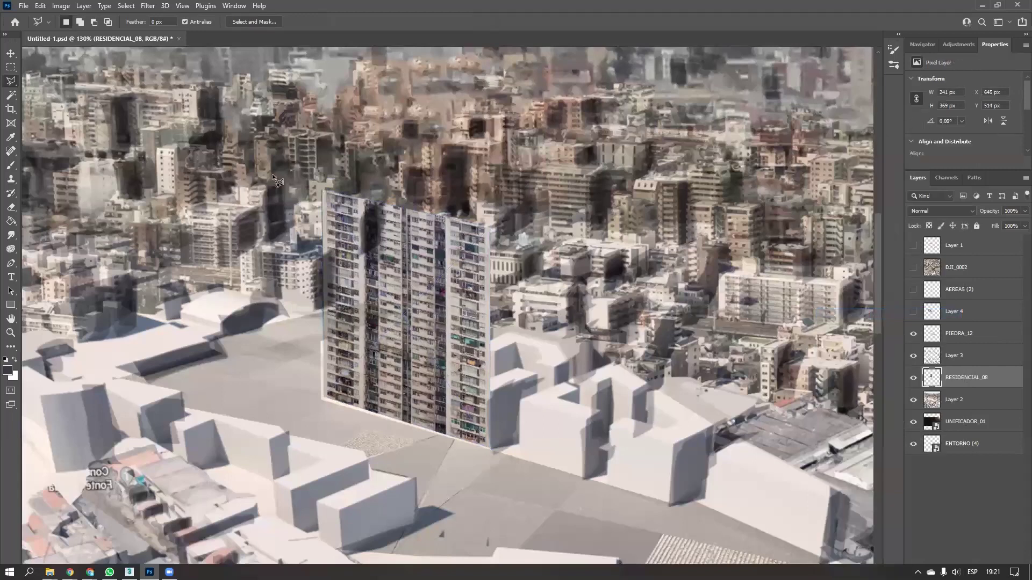
# Select the part of the facade above the blocks' roofline with the Polygonal Lasso, delete it, and deselect
pyautogui.click(283, 157)
pyautogui.click(300, 253)
pyautogui.click(315, 340)
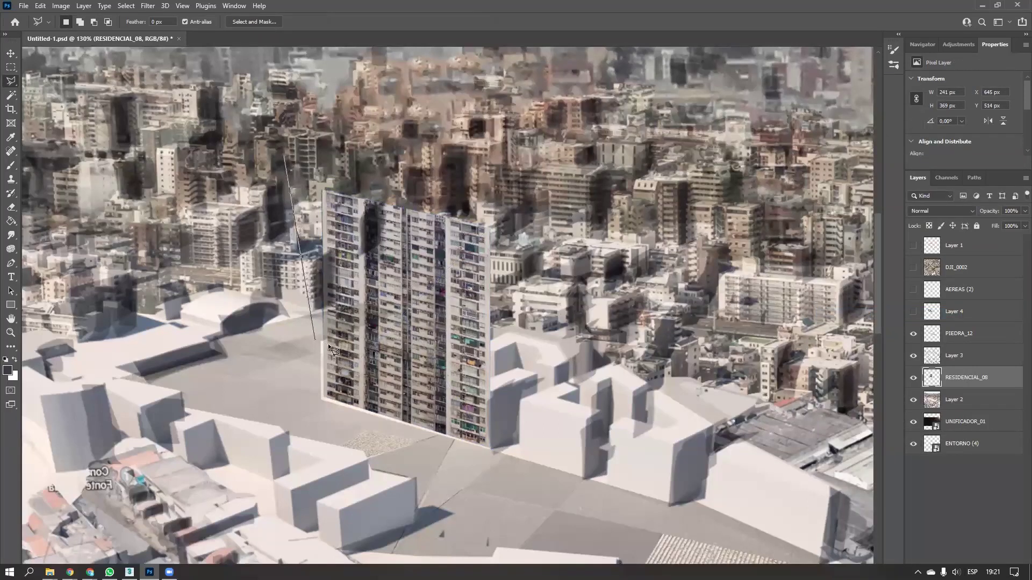
pyautogui.click(588, 420)
pyautogui.doubleClick(489, 118)
pyautogui.press('Delete')
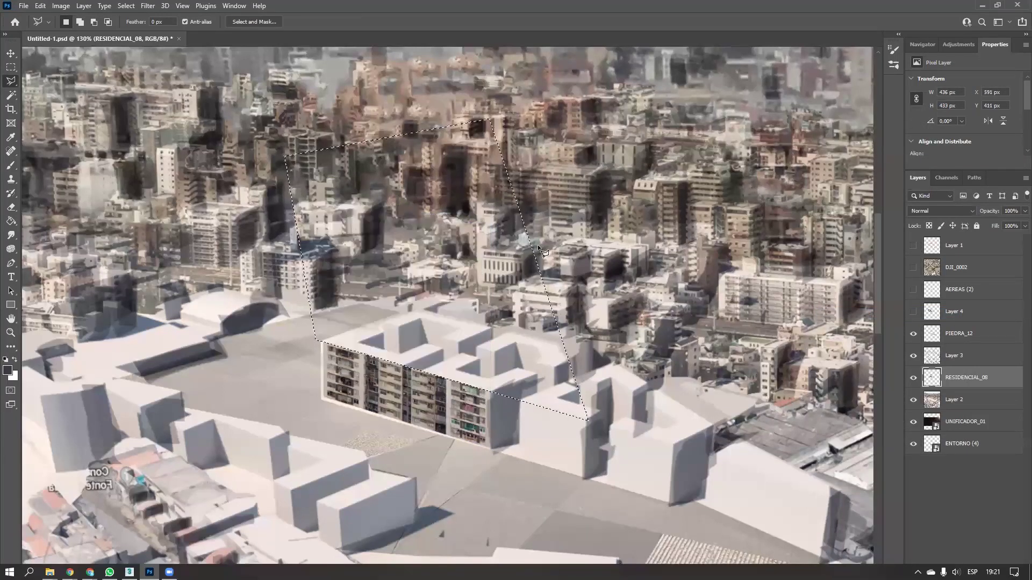
pyautogui.hotkey('ctrl', 'd')
# Set the RESIDENCIAL_08 layer's blend mode to Multiply
pyautogui.click(923, 214)
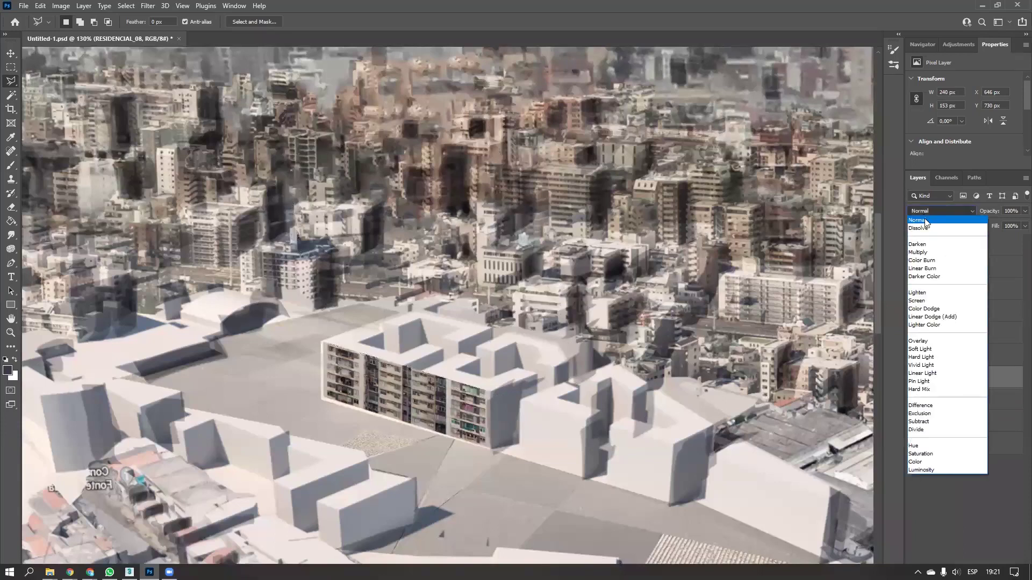
pyautogui.click(925, 252)
pyautogui.hotkey('ctrl', 't')
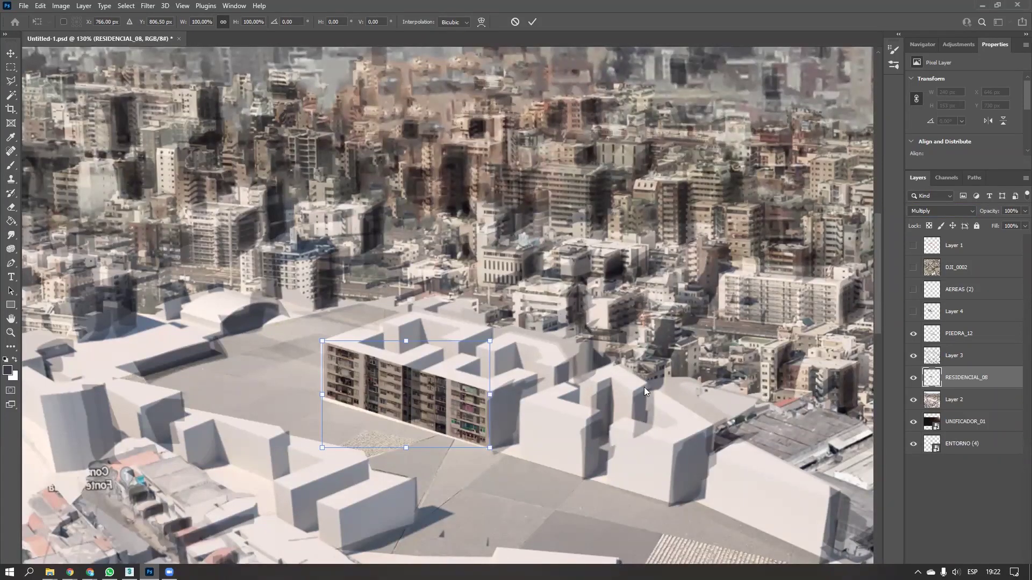
pyautogui.press('Return')
pyautogui.press('l')
# Hide every layer except Layer 2 and Layer 3
pyautogui.keyDown('alt'); pyautogui.scroll(-6, 707, 340); pyautogui.keyUp('alt')
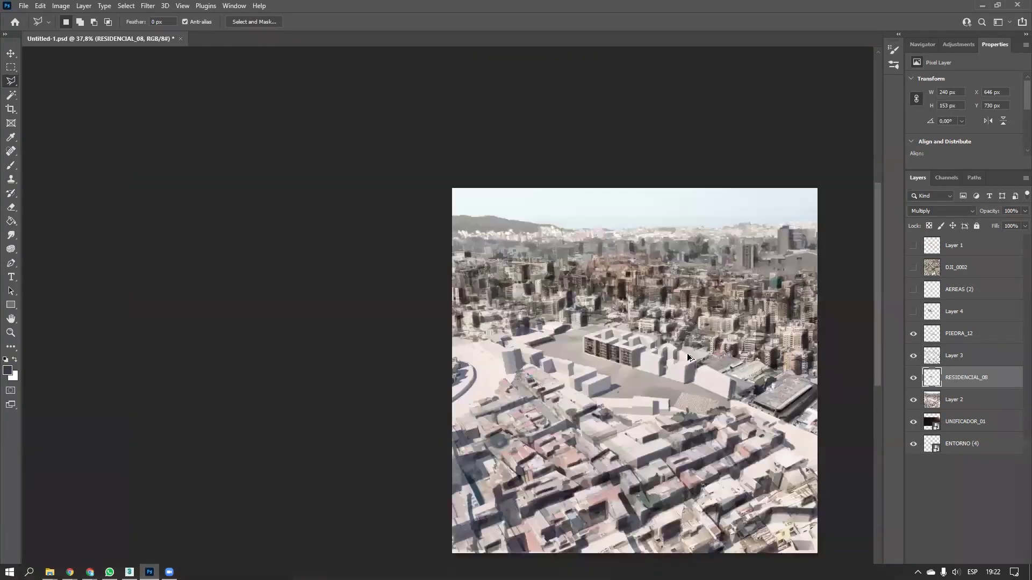
pyautogui.keyDown('alt'); pyautogui.scroll(2, 688, 358); pyautogui.keyUp('alt')
pyautogui.moveTo(687, 359); pyautogui.dragTo(596, 290)
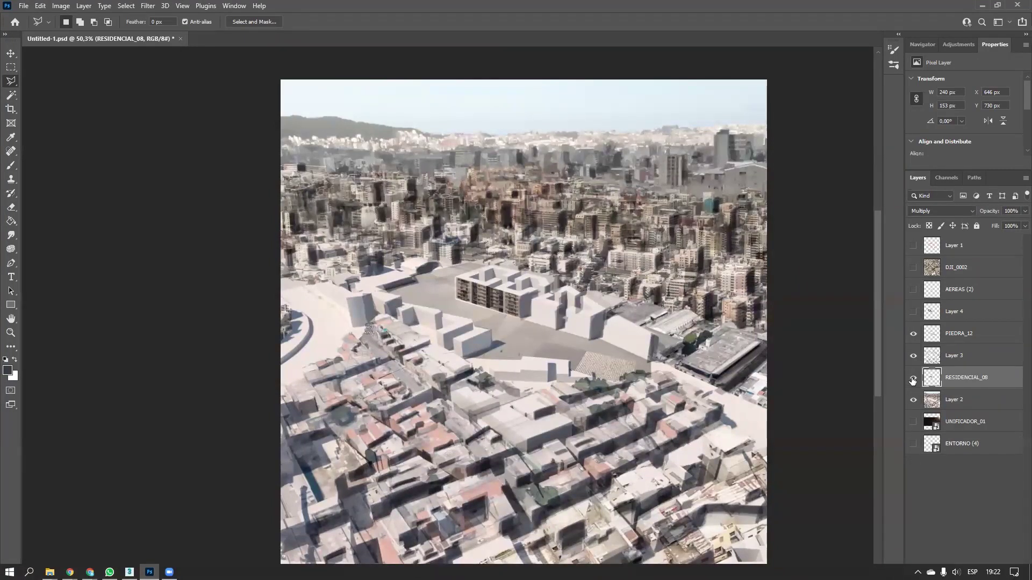
pyautogui.keyDown('alt'); pyautogui.click(913, 399); pyautogui.keyUp('alt')
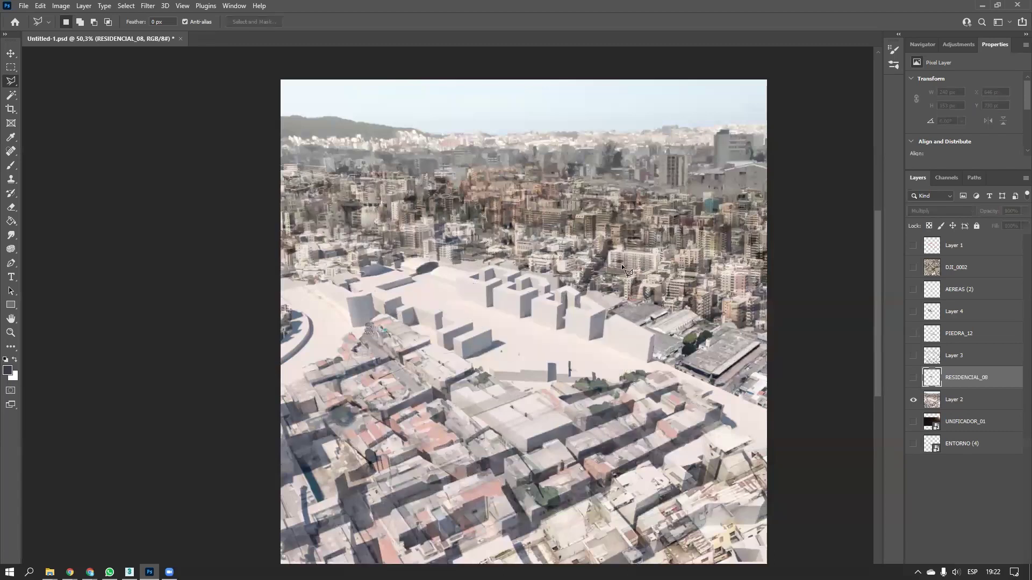
pyautogui.click(913, 378)
pyautogui.click(913, 377)
pyautogui.click(913, 356)
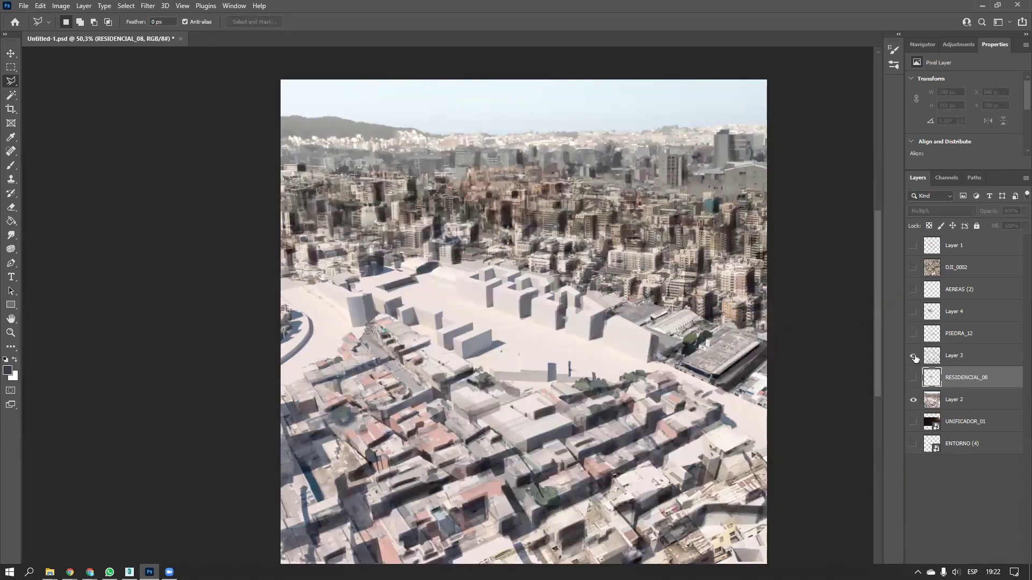
# Move Layer 3 directly below RESIDENCIAL_08 in the layer stack, and select RESIDENCIAL_08
pyautogui.click(956, 358)
pyautogui.moveTo(956, 359); pyautogui.dragTo(959, 379)
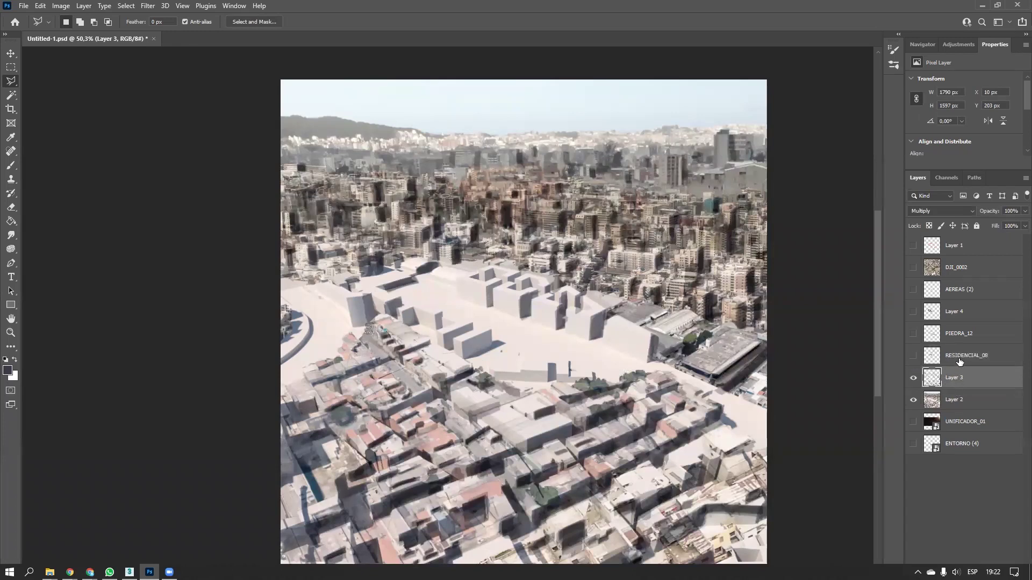
pyautogui.click(960, 361)
# Compare the whole image with and without the painted shadows on Layer 3
pyautogui.click(915, 378)
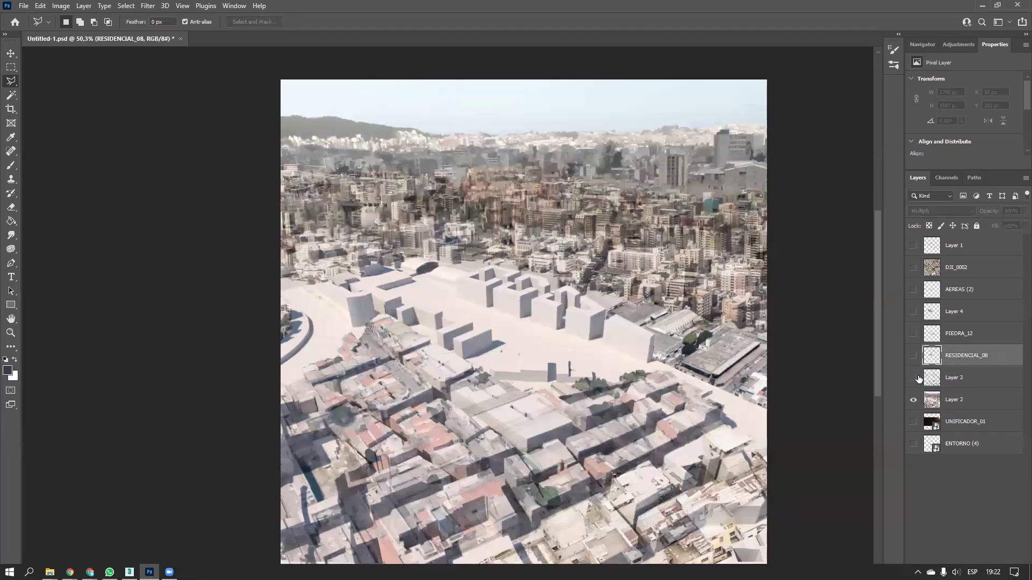
pyautogui.click(917, 378)
pyautogui.click(918, 378)
pyautogui.keyDown('alt'); pyautogui.scroll(-3, 706, 380); pyautogui.keyUp('alt')
pyautogui.keyDown('alt'); pyautogui.scroll(1, 640, 307); pyautogui.keyUp('alt')
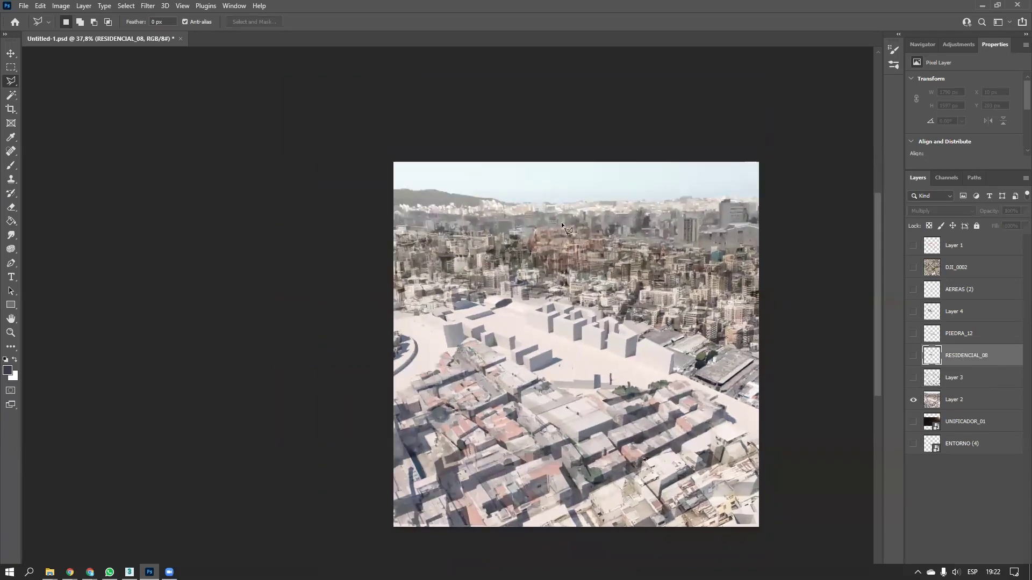
pyautogui.click(914, 377)
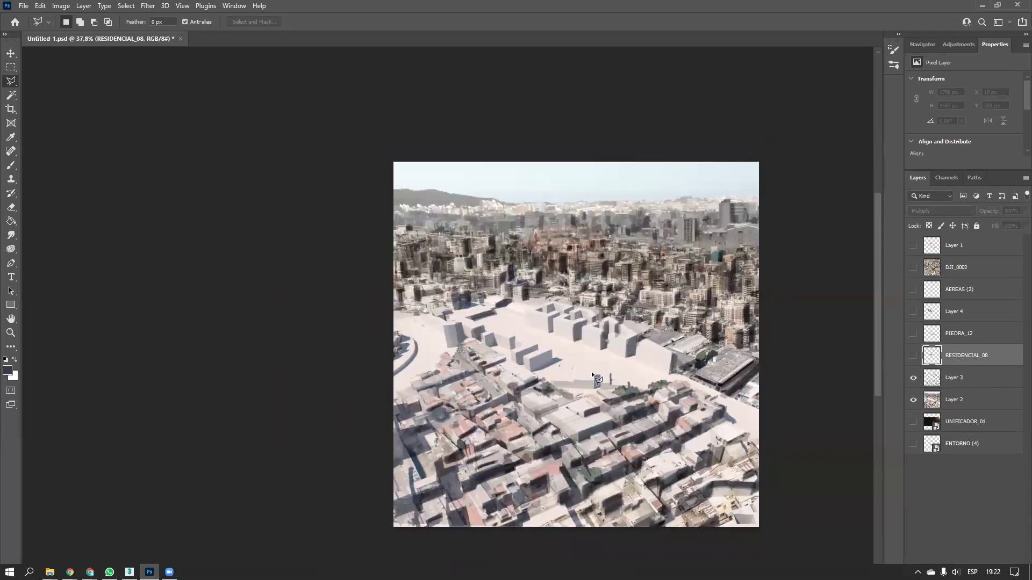
pyautogui.keyDown('alt'); pyautogui.scroll(2, 646, 366); pyautogui.keyUp('alt')
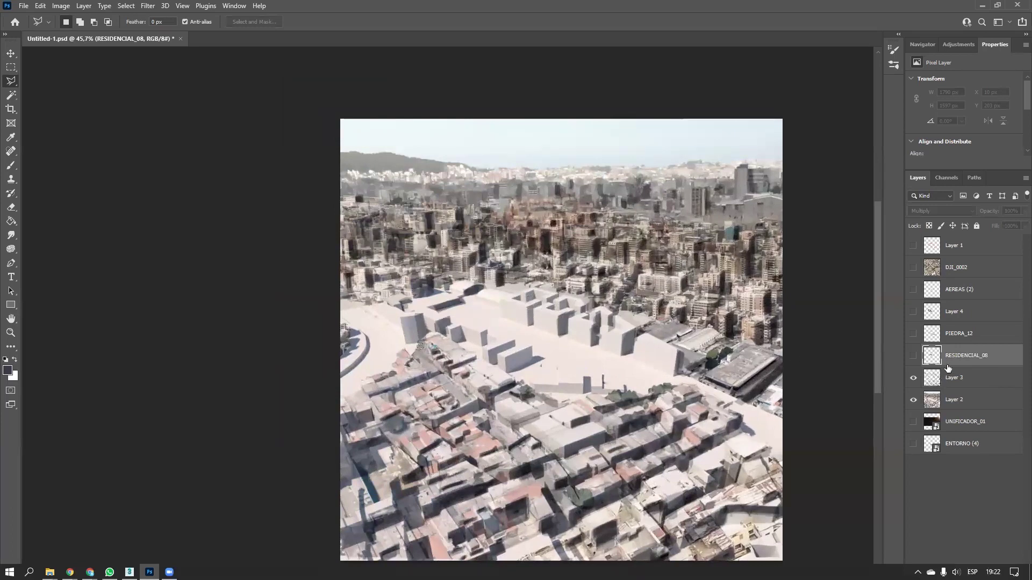
# Select Layer 2 and look through the FACHADA and TEXTURAS folders for further images
pyautogui.click(958, 382)
pyautogui.click(953, 401)
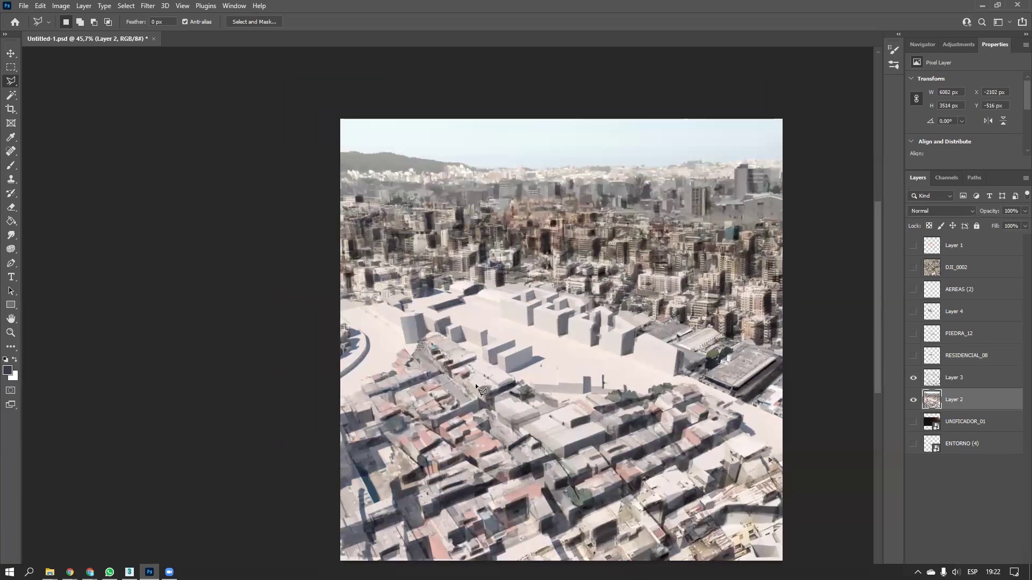
pyautogui.moveTo(49, 572)
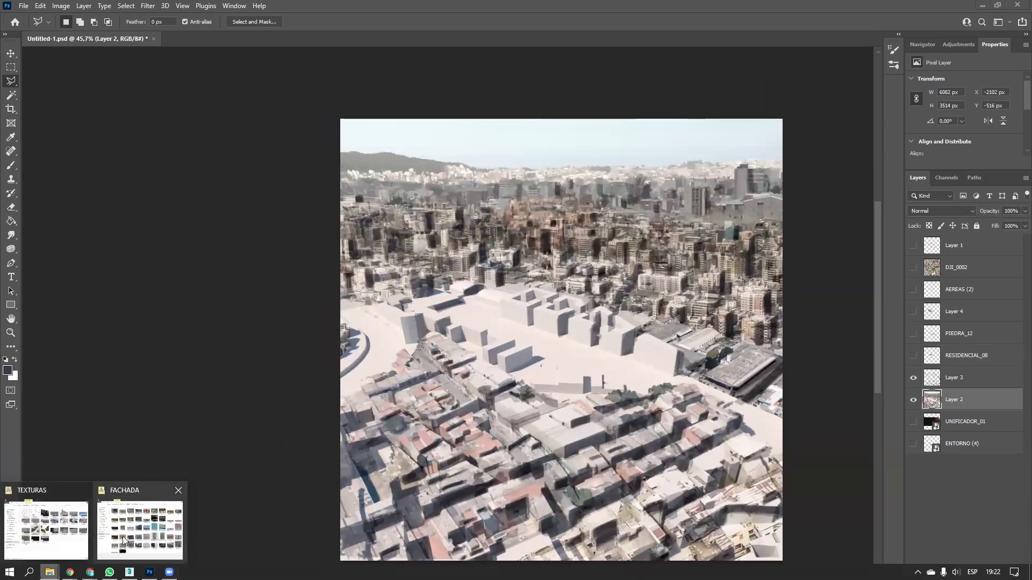
pyautogui.click(107, 530)
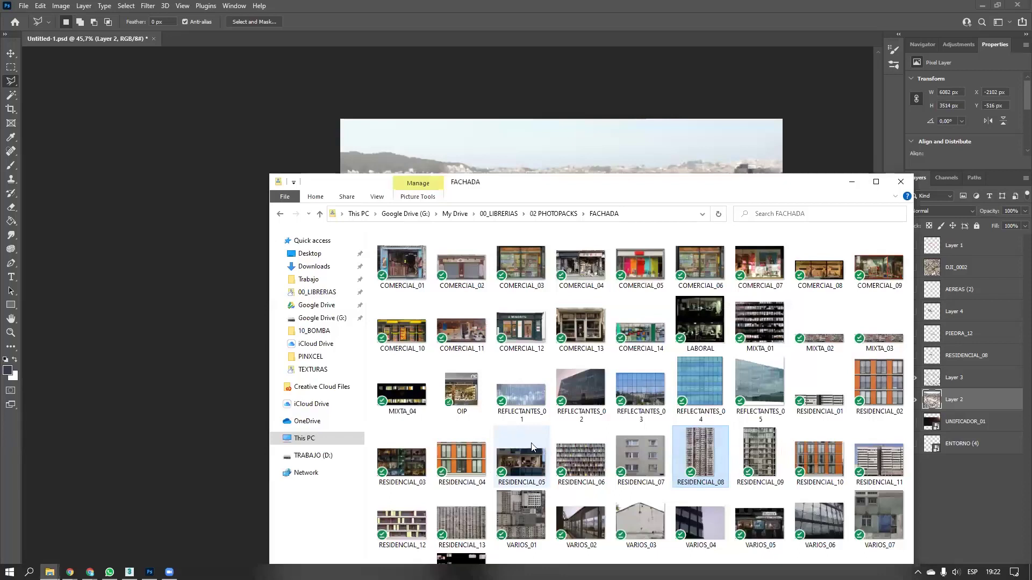
pyautogui.click(851, 183)
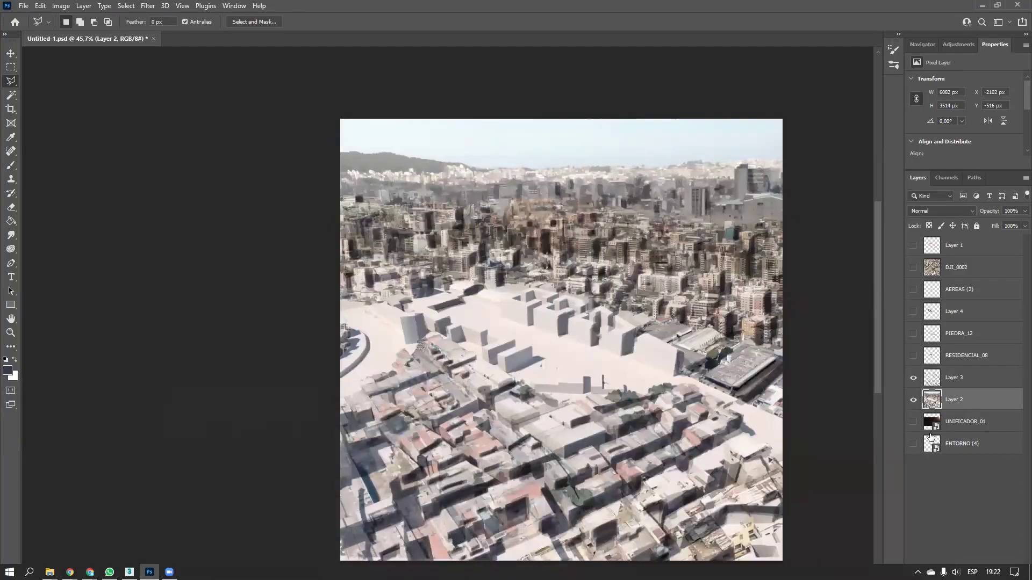
pyautogui.moveTo(49, 572)
pyautogui.click(58, 539)
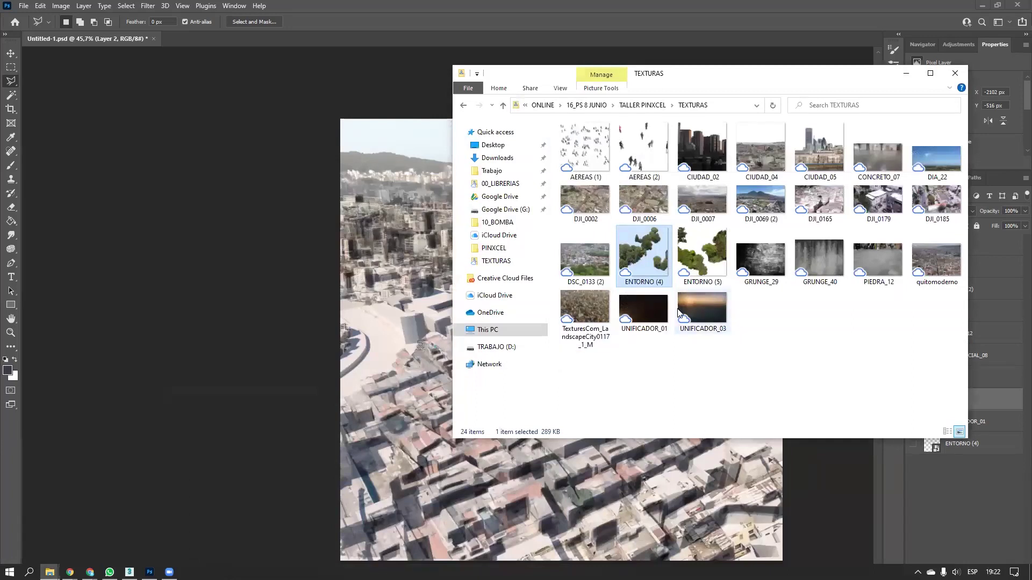
pyautogui.click(424, 248)
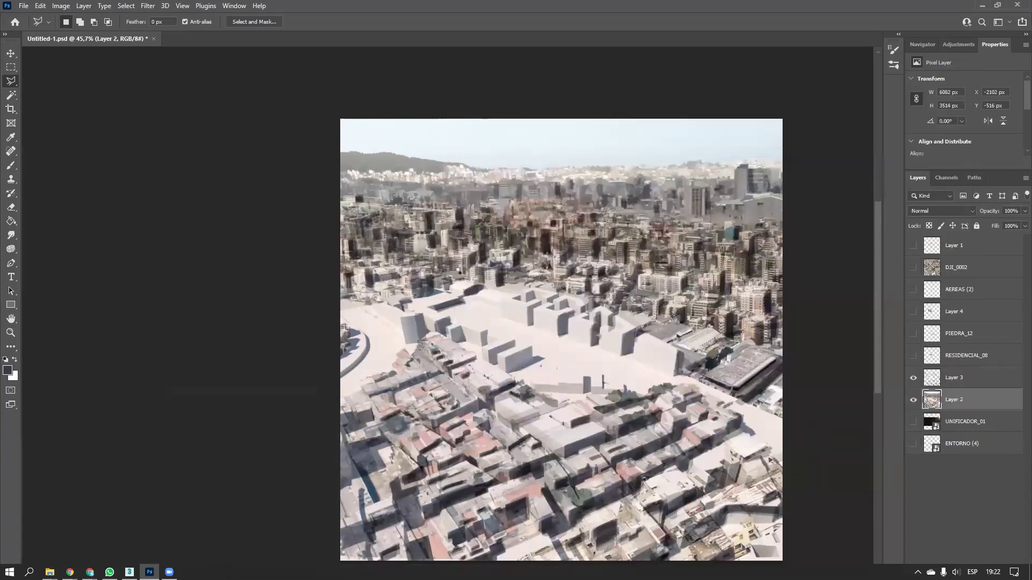
# Finish placing the DIA_22 sky image above Layer 2, and hide Layer 2 and Layer 3
pyautogui.press('Return')
pyautogui.click(913, 400)
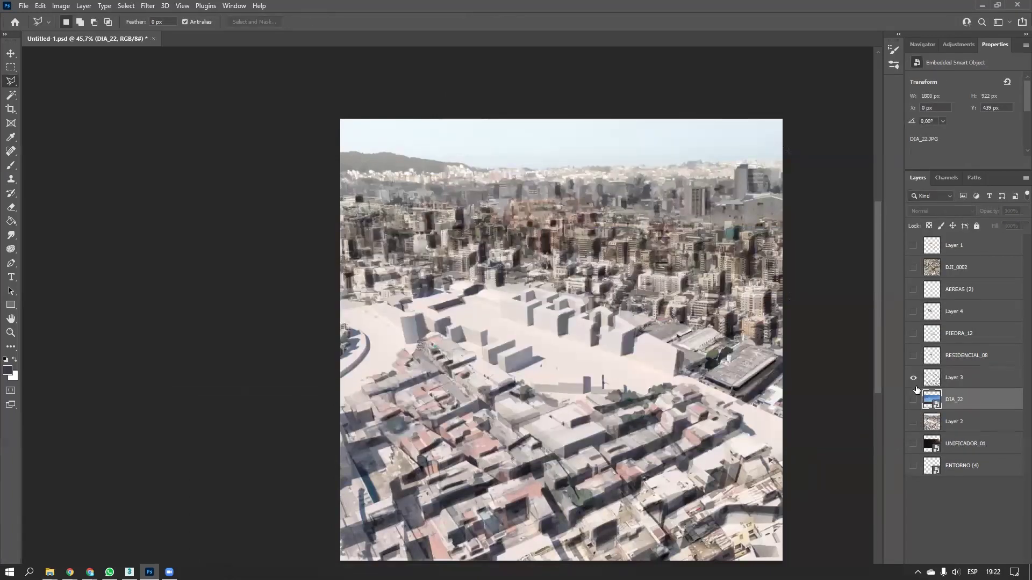
pyautogui.click(913, 377)
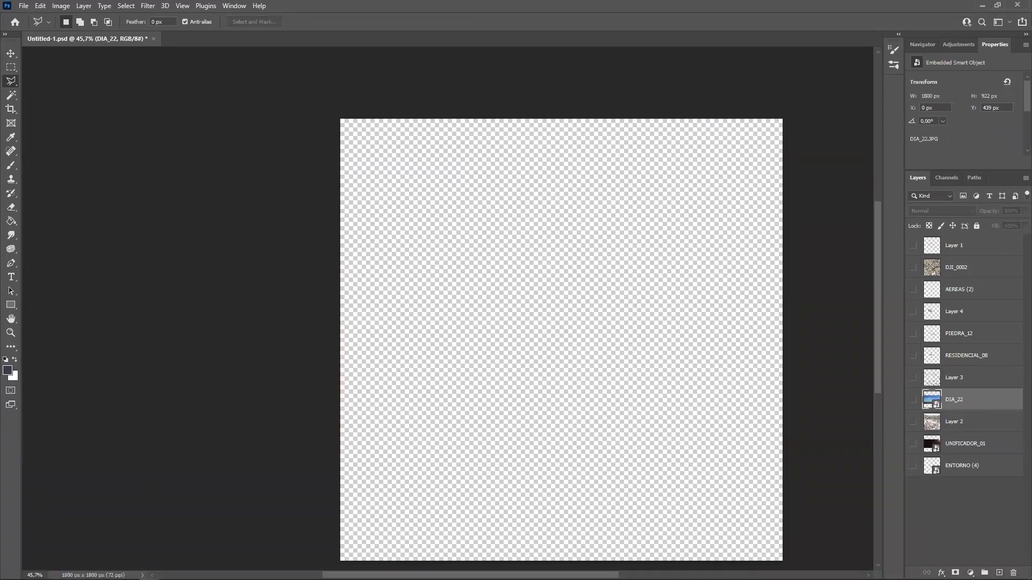
# Create a layer filled with the dark foreground colour, send it to the bottom of the stack, and move DIA_22 directly above it
pyautogui.click(999, 573)
pyautogui.press('g')
pyautogui.click(416, 329)
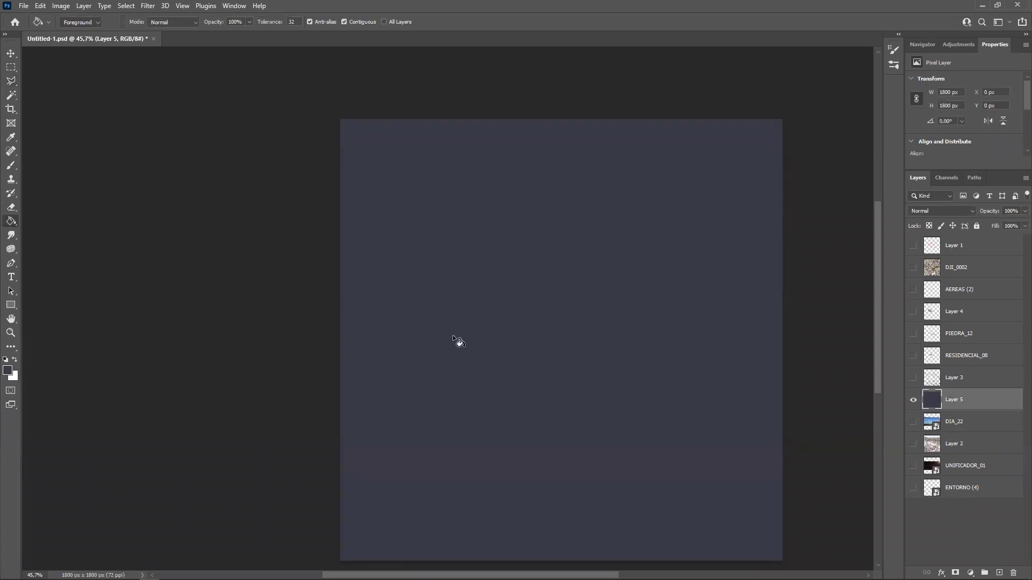
pyautogui.moveTo(949, 407); pyautogui.dragTo(948, 506)
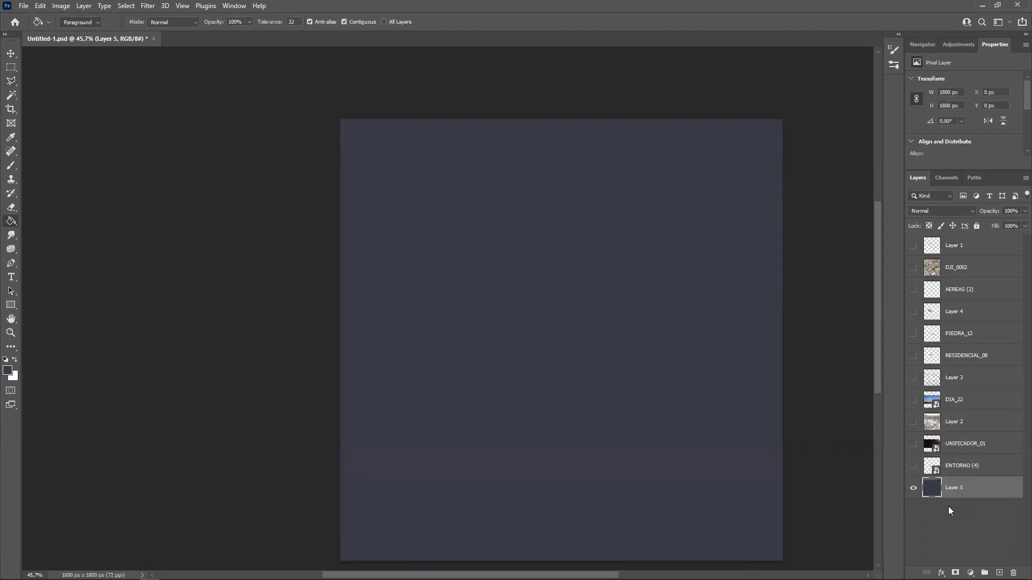
pyautogui.moveTo(947, 403); pyautogui.dragTo(951, 492)
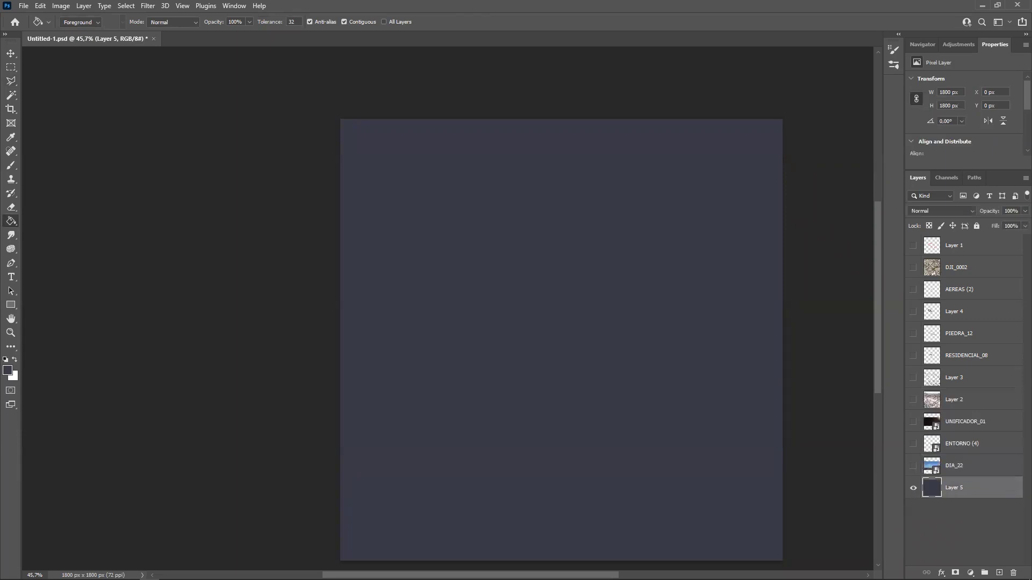
# Add a white-filled layer between the dark Layer 5 and DIA_22
pyautogui.click(999, 572)
pyautogui.press('x')
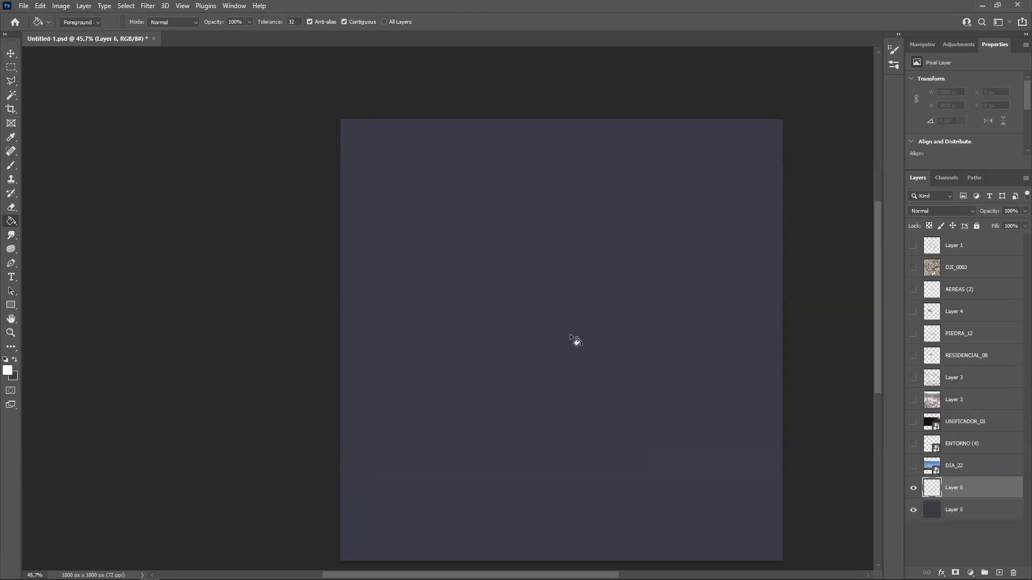
pyautogui.click(571, 336)
# Show DIA_22 over the white layer, set its blend mode to Multiply, and rasterize it
pyautogui.click(913, 466)
pyautogui.click(960, 467)
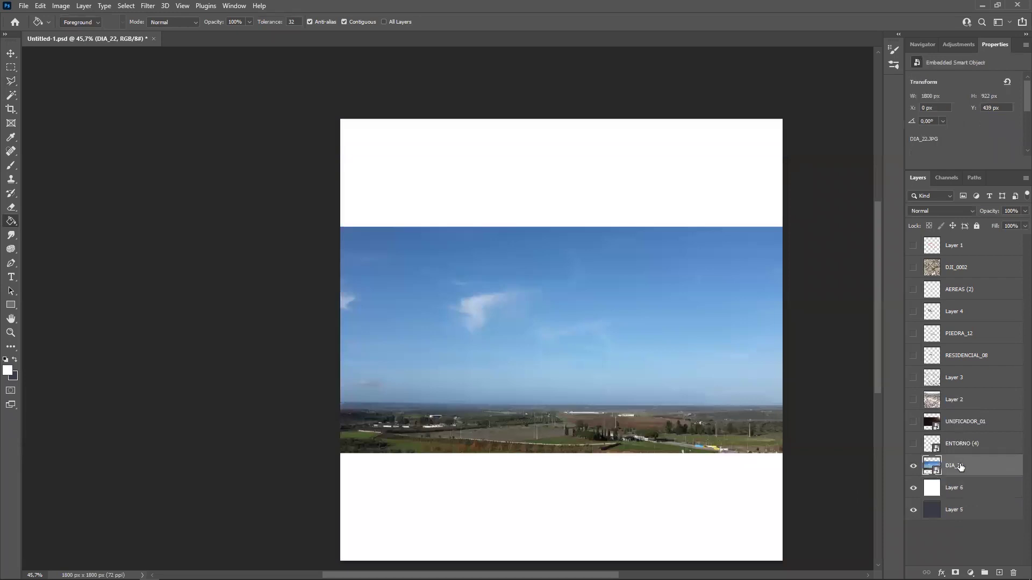
pyautogui.click(937, 211)
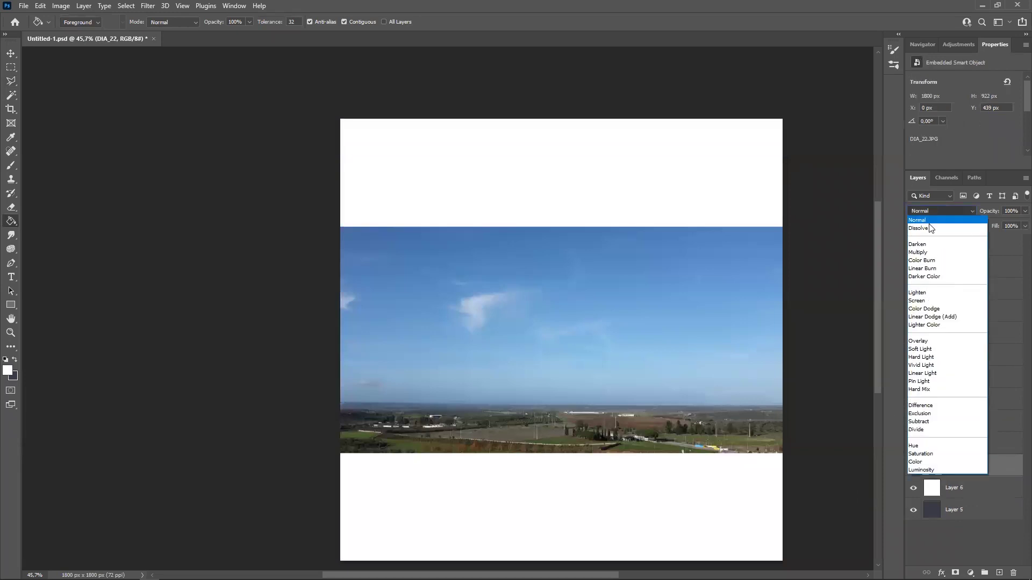
pyautogui.click(921, 251)
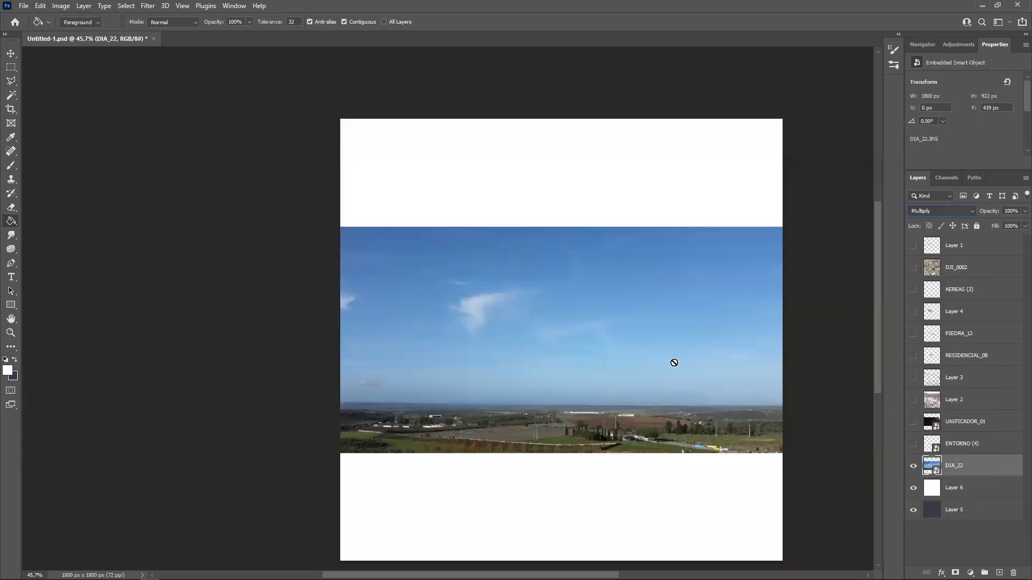
pyautogui.rightClick(959, 472)
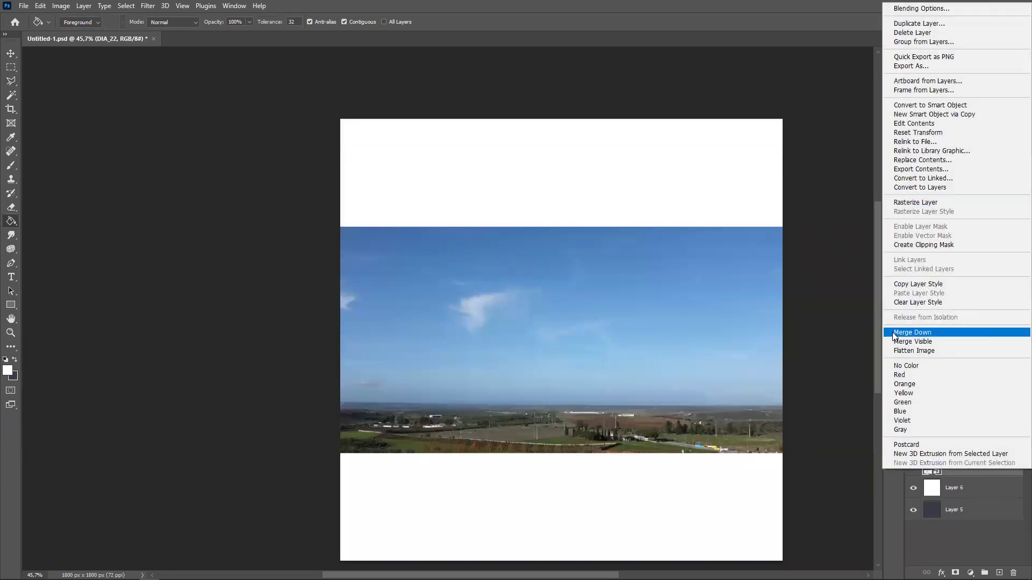
pyautogui.click(914, 203)
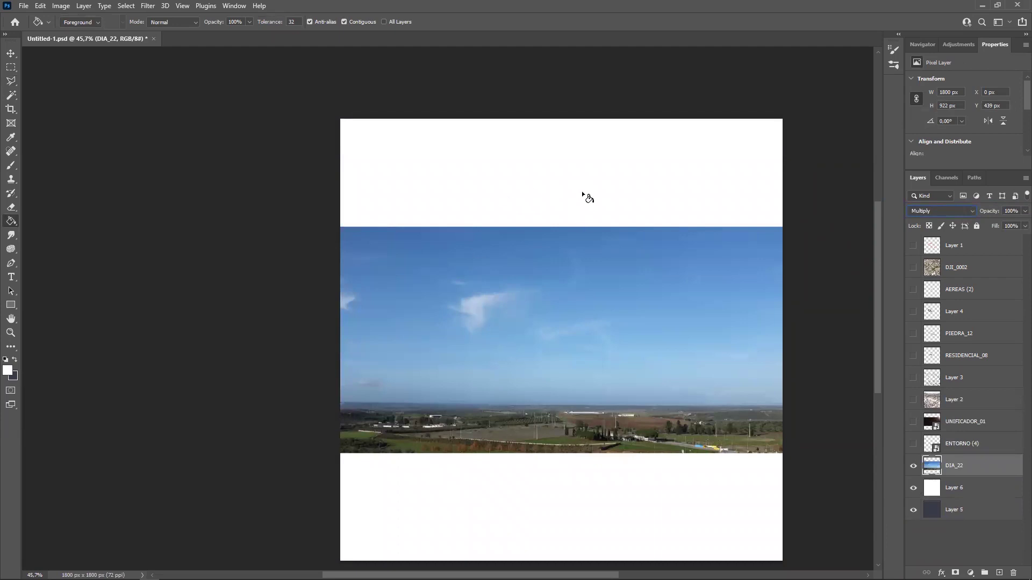
# Hide the white Layer 6 and lighten the dark Layer 5 to a mid purplish grey with Hue/Saturation
pyautogui.click(913, 488)
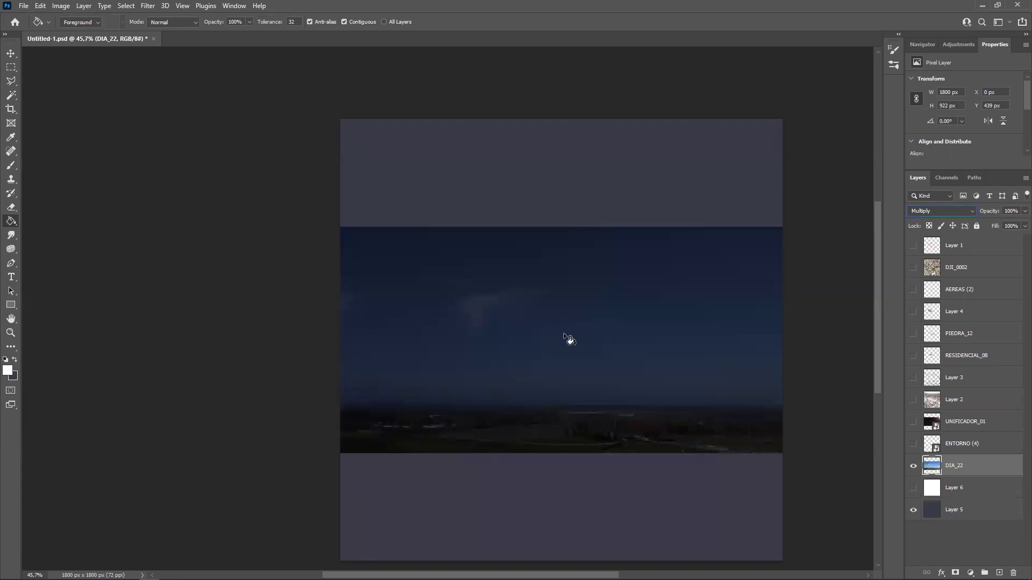
pyautogui.click(952, 513)
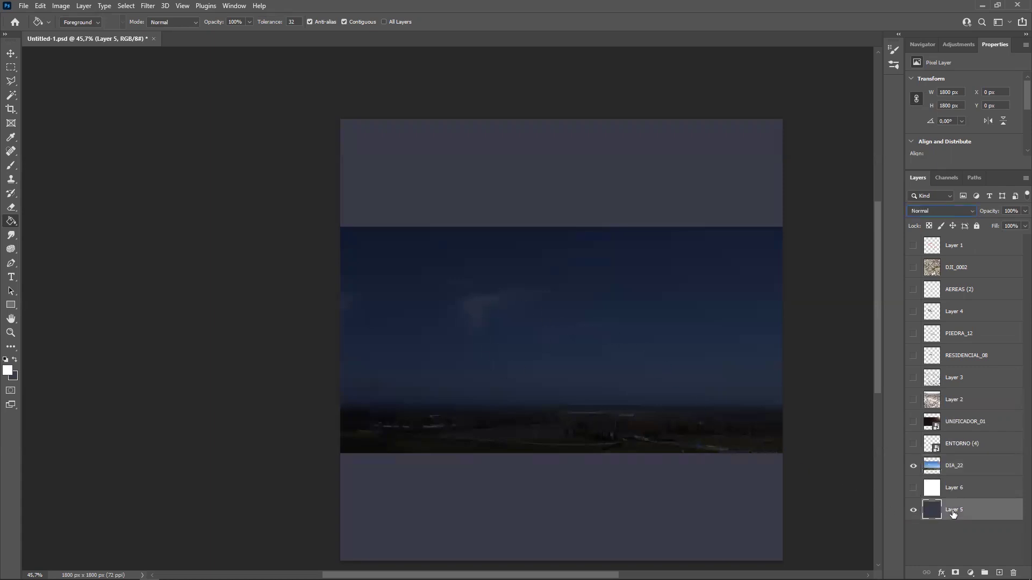
pyautogui.hotkey('ctrl', 'u')
pyautogui.moveTo(789, 173)
pyautogui.mouseDown()
pyautogui.moveTo(742, 172)
pyautogui.moveTo(795, 172)
pyautogui.mouseUp()
pyautogui.moveTo(789, 225); pyautogui.dragTo(804, 226)
pyautogui.moveTo(793, 171)
pyautogui.mouseDown()
pyautogui.moveTo(774, 171)
pyautogui.moveTo(811, 170)
pyautogui.mouseUp()
pyautogui.press('g')
pyautogui.click(910, 117)
# Show the white Layer 6 and try the different blend modes on DIA_22 over it, finishing on Darken
pyautogui.click(915, 493)
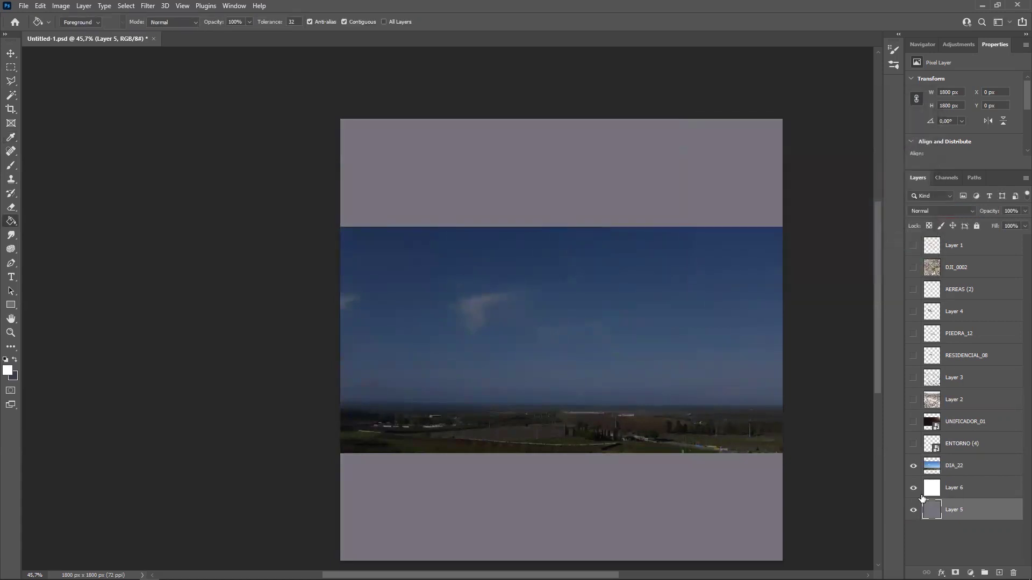
pyautogui.click(932, 466)
pyautogui.click(925, 210)
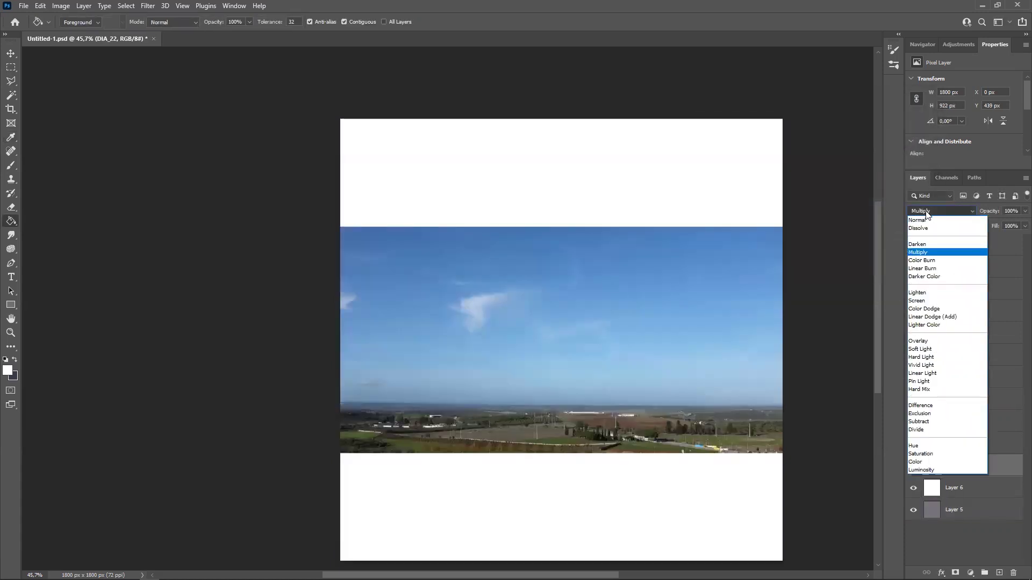
pyautogui.click(926, 221)
pyautogui.hotkey('ctrl', 'z')
pyautogui.press('Down')
pyautogui.press('Down')
pyautogui.press('Down')
pyautogui.press('Down')
pyautogui.press('Down')
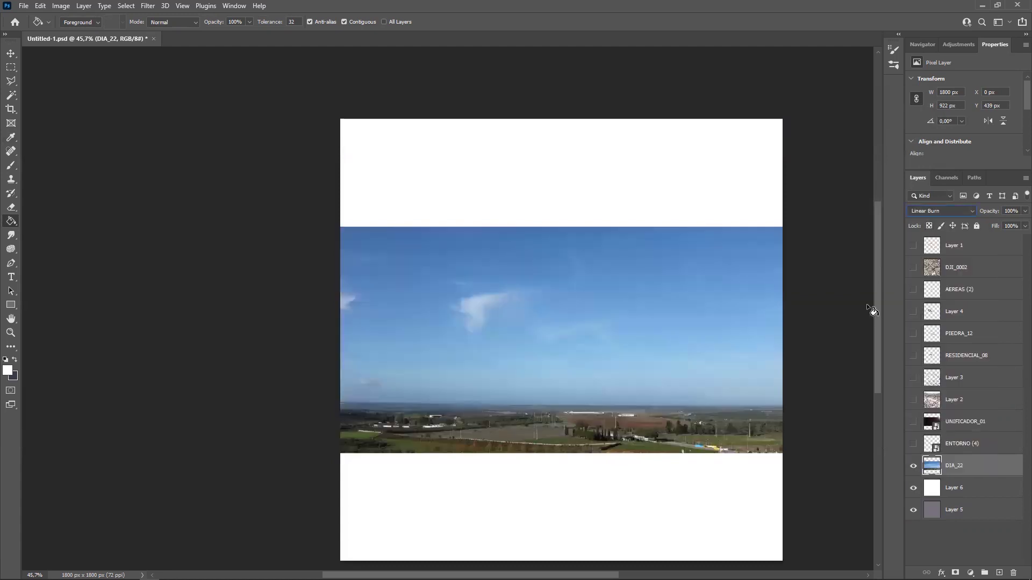
pyautogui.press('Down')
pyautogui.press('Down')
pyautogui.press('Down')
pyautogui.press('Down')
pyautogui.press('Down')
pyautogui.press('Down')
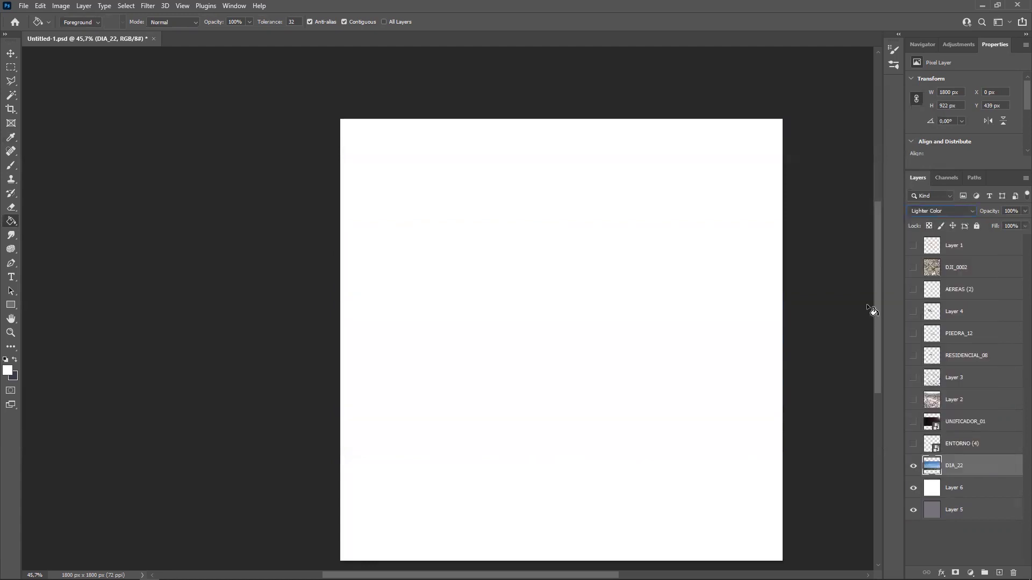
pyautogui.press('Down')
pyautogui.press('Down')
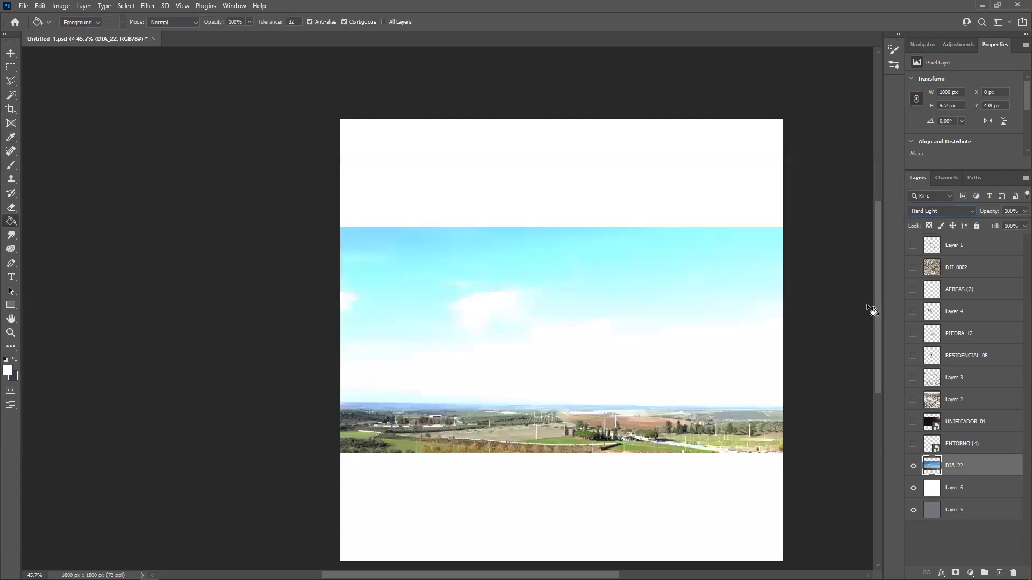
pyautogui.press('Down')
pyautogui.press('Down')
pyautogui.press('Down')
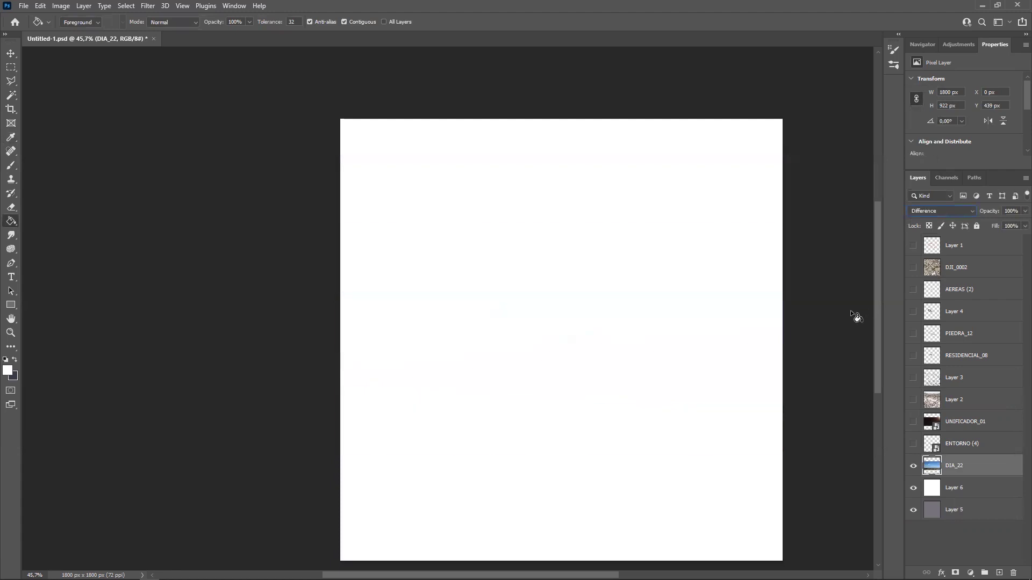
pyautogui.press('Down')
pyautogui.press('Down')
pyautogui.press('Down')
pyautogui.press('Down')
pyautogui.press('Down')
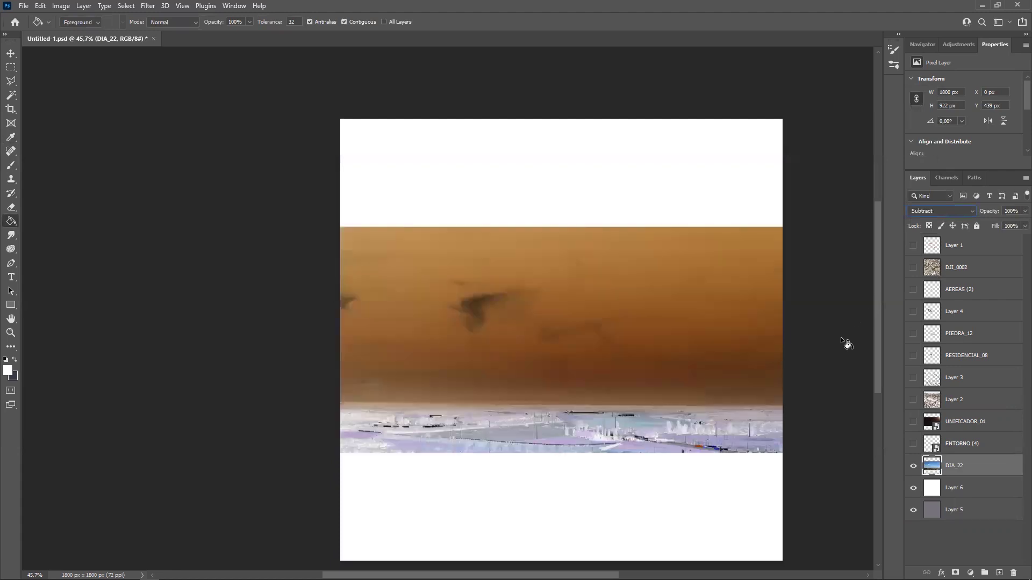
pyautogui.press('Down')
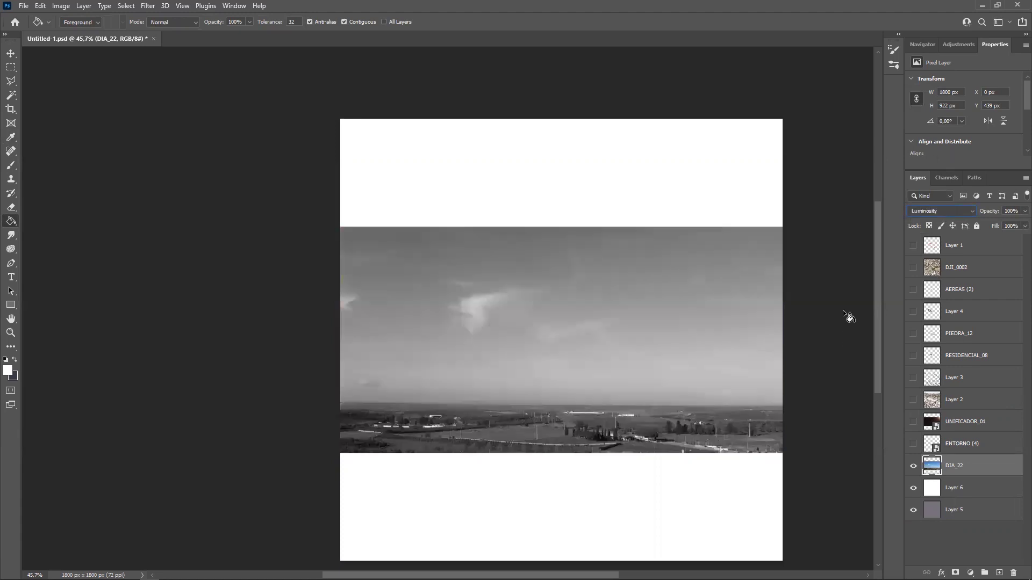
pyautogui.press('Up')
pyautogui.press('Up')
pyautogui.press('Up')
pyautogui.press('Down')
pyautogui.press('Down')
pyautogui.press('Down')
pyautogui.press('Down')
pyautogui.press('Down')
pyautogui.press('Down')
pyautogui.press('Down')
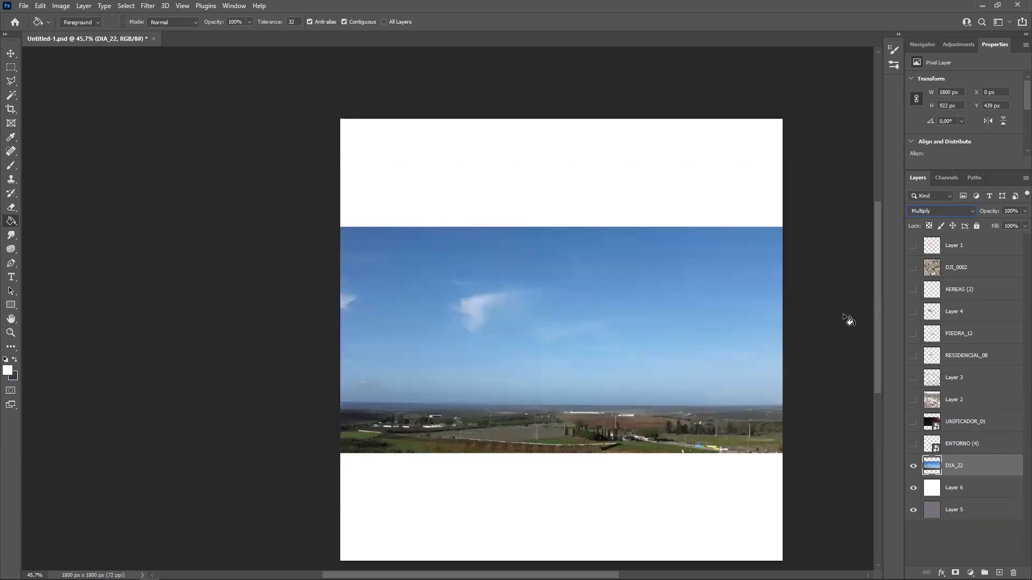
pyautogui.press('Up')
# Hide Layer 6 and try the blend modes on DIA_22 over the grey Layer 5, finishing on Soft Light
pyautogui.click(913, 487)
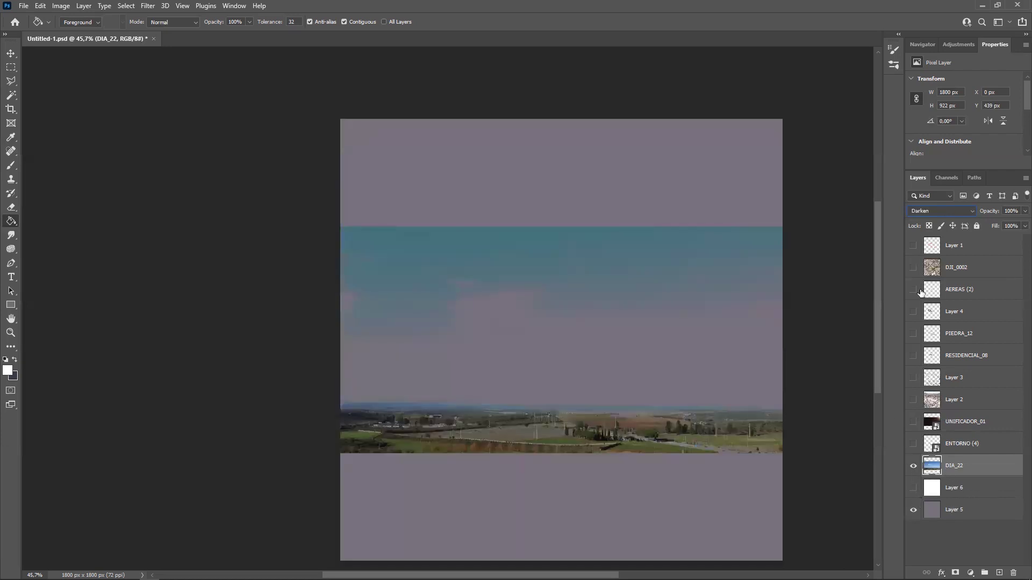
pyautogui.click(932, 211)
pyautogui.click(920, 218)
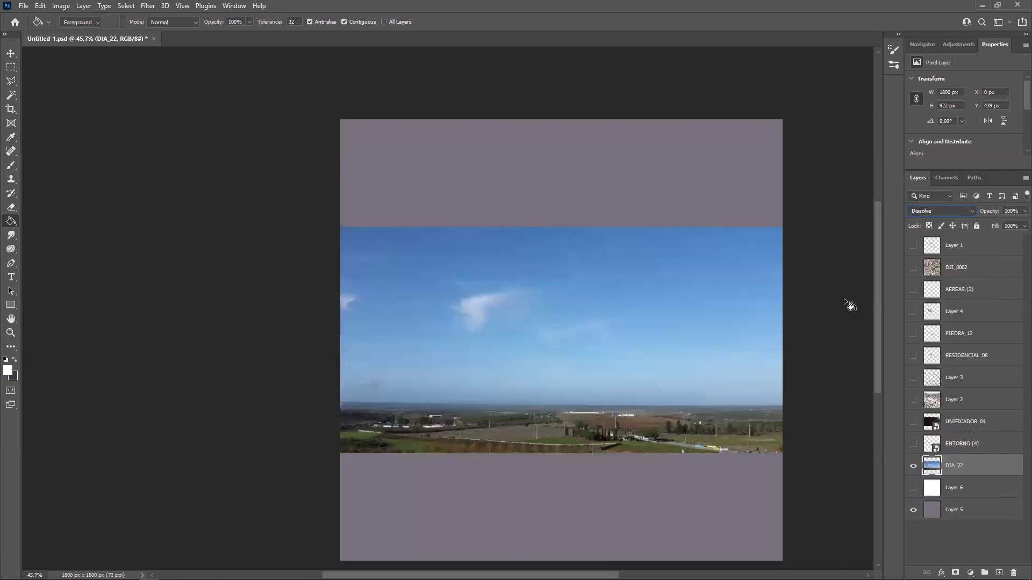
pyautogui.press('Down')
pyautogui.press('Down')
pyautogui.press('Down')
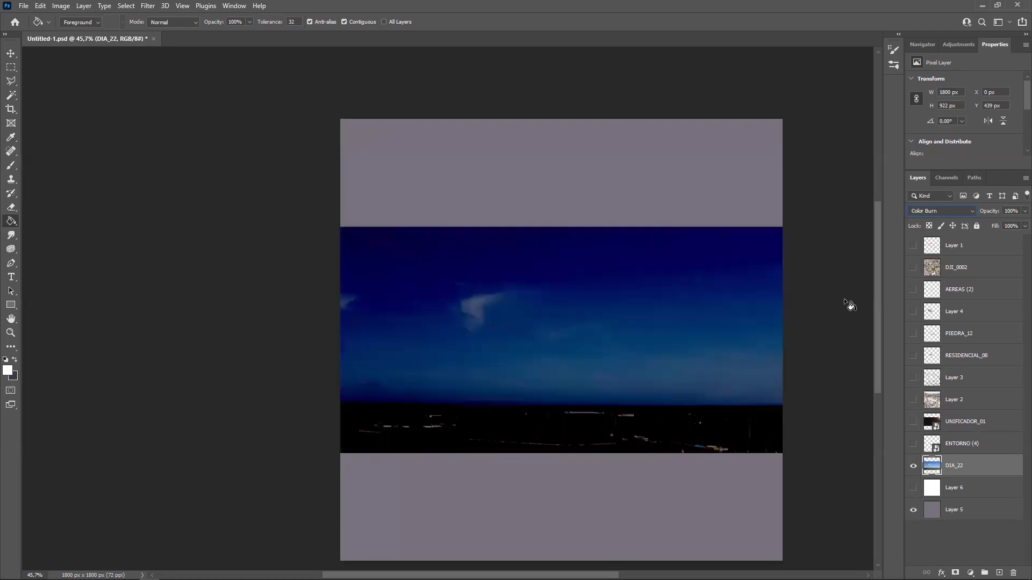
pyautogui.press('Down')
pyautogui.press('Down')
pyautogui.press('Down')
pyautogui.press('Down')
pyautogui.press('Down')
pyautogui.press('Down')
pyautogui.press('Down')
pyautogui.press('Down')
pyautogui.press('Down')
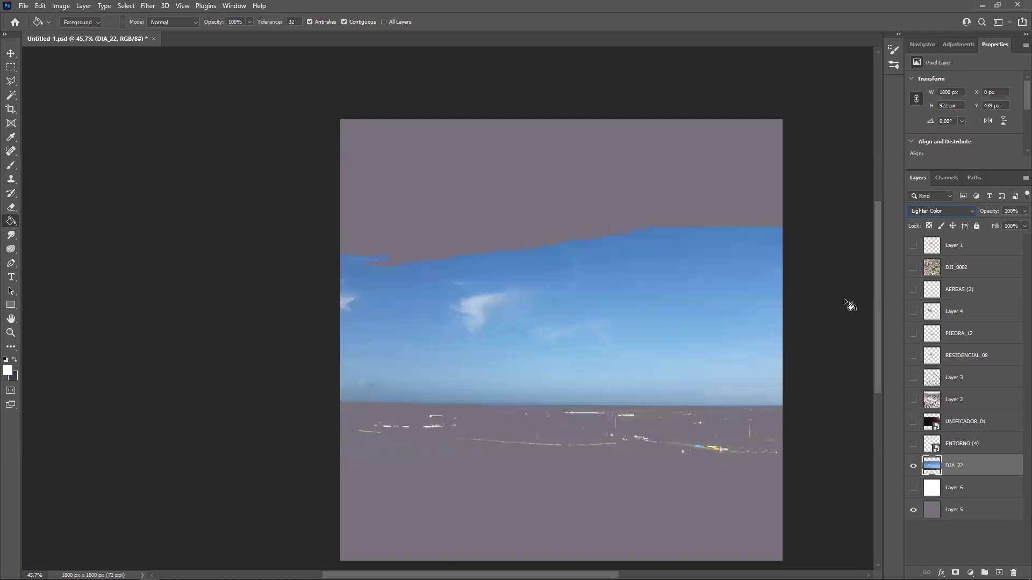
pyautogui.press('Down')
pyautogui.press('Down')
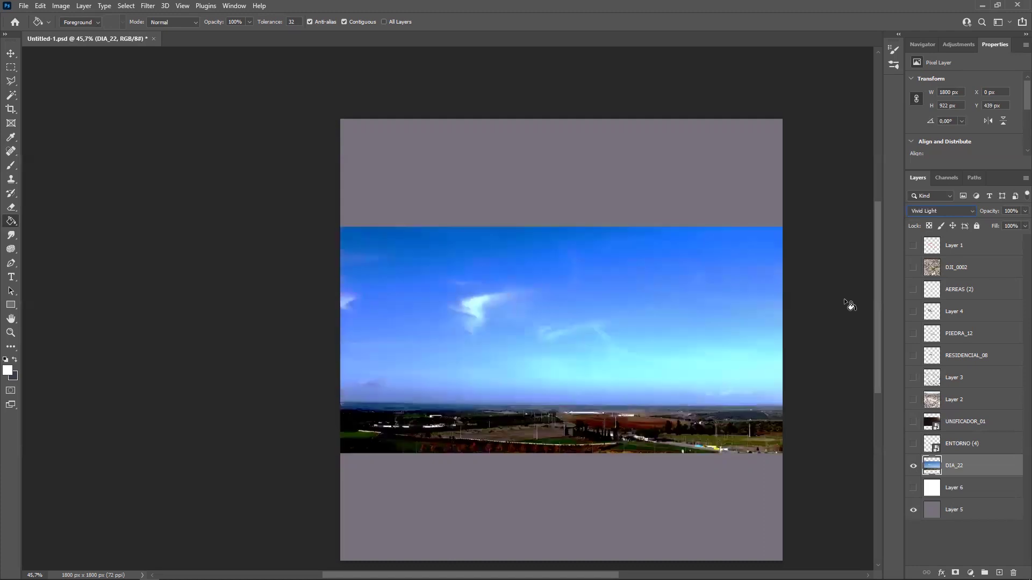
pyautogui.press('Up')
pyautogui.press('Up')
pyautogui.press('Up')
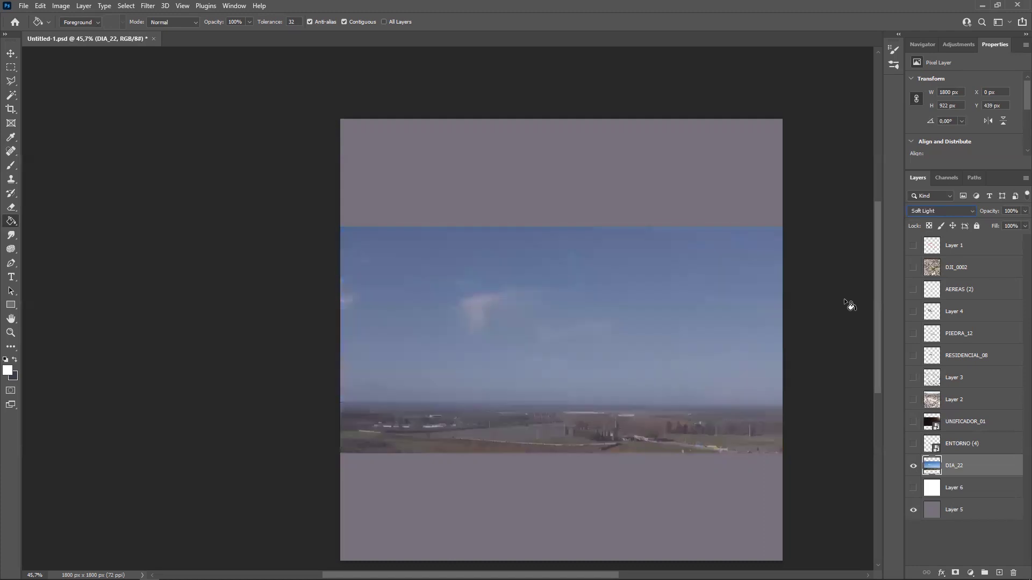
# Delete the DIA_22 layer, hide Layer 5, and show Layer 2 and Layer 3
pyautogui.moveTo(949, 473); pyautogui.dragTo(1014, 573)
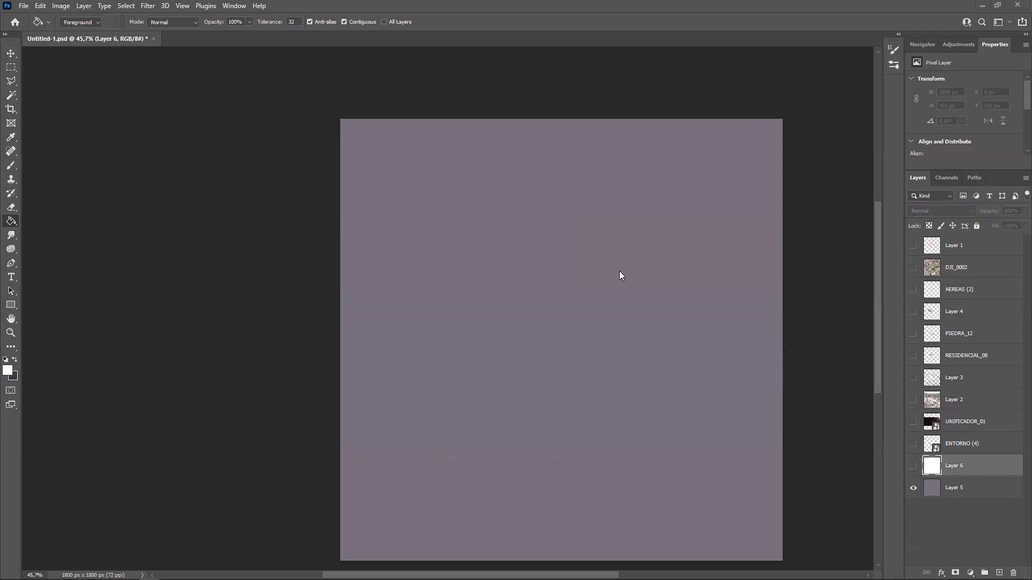
pyautogui.click(913, 490)
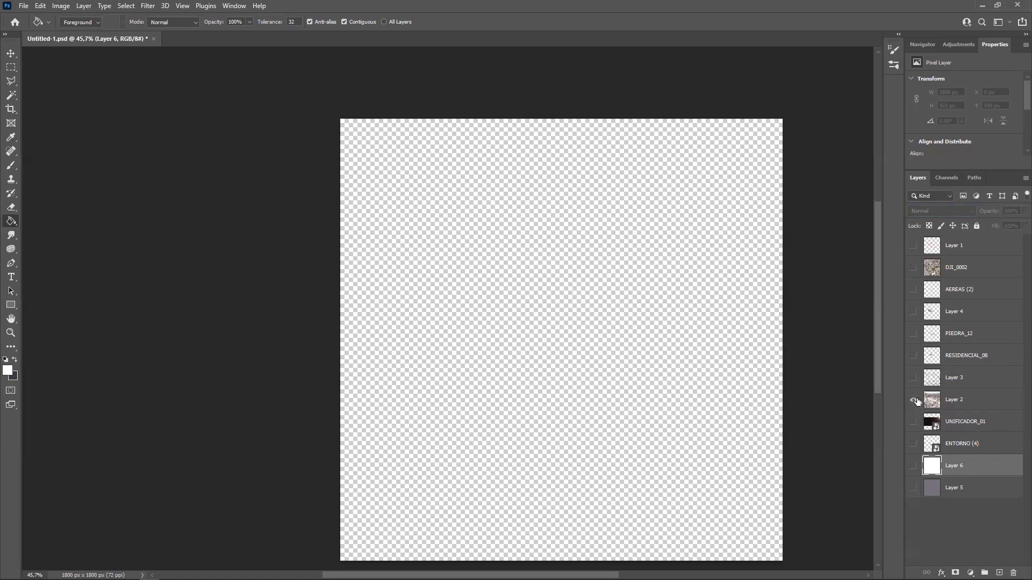
pyautogui.click(913, 399)
pyautogui.click(913, 378)
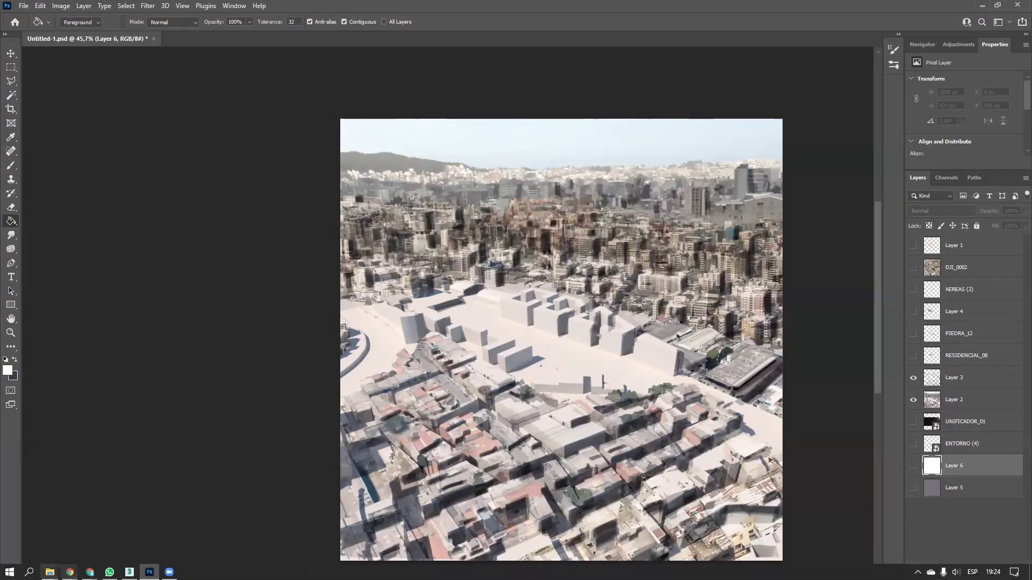
# Place the DIA_22, CIUDAD_02 and CIUDAD_04 images from the TEXTURAS folder above Layer 6
pyautogui.moveTo(49, 572)
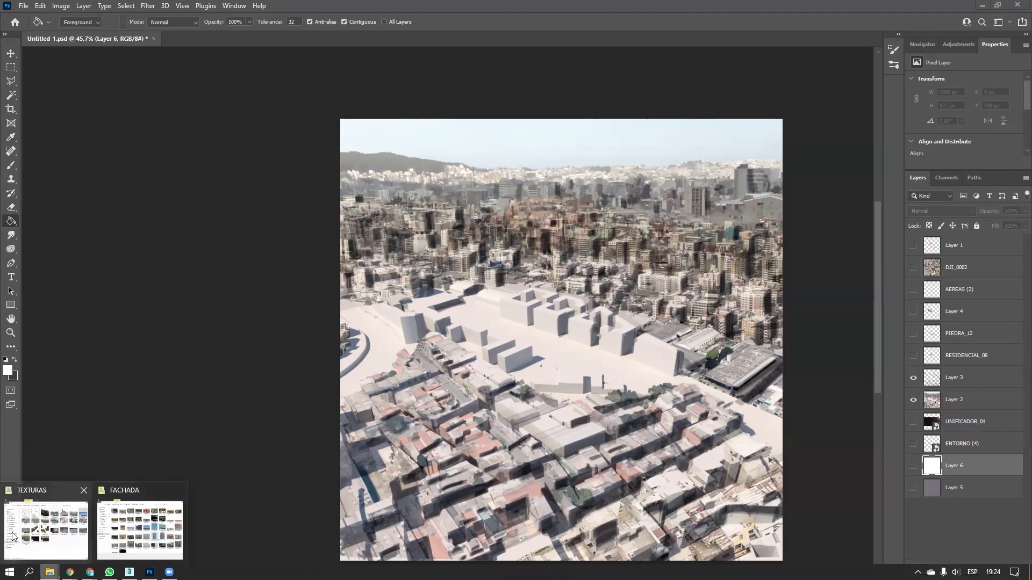
pyautogui.click(53, 534)
pyautogui.click(766, 155)
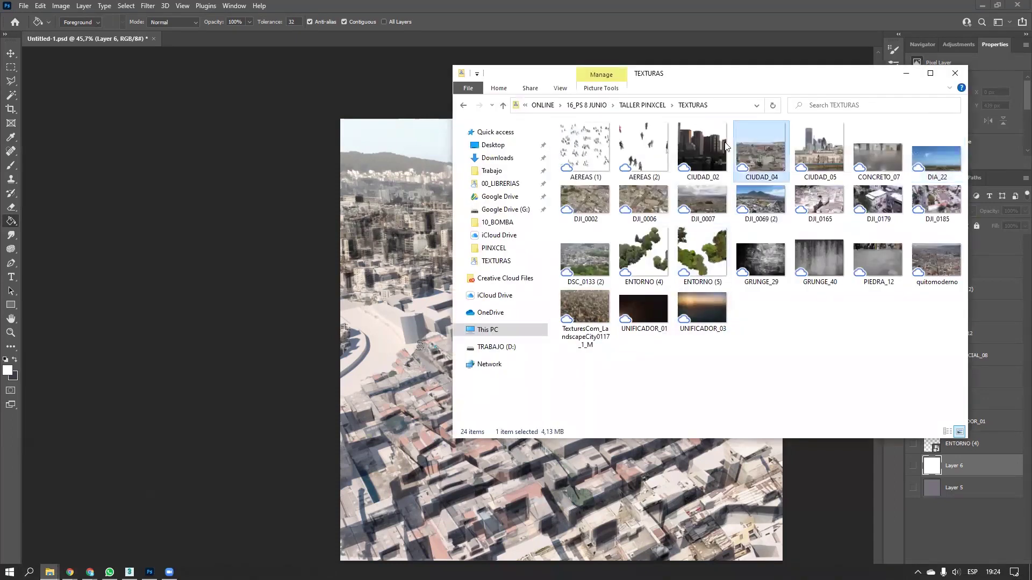
pyautogui.keyDown('ctrl'); pyautogui.click(703, 153); pyautogui.keyUp('ctrl')
pyautogui.moveTo(946, 159); pyautogui.dragTo(397, 300)
pyautogui.press('Return')
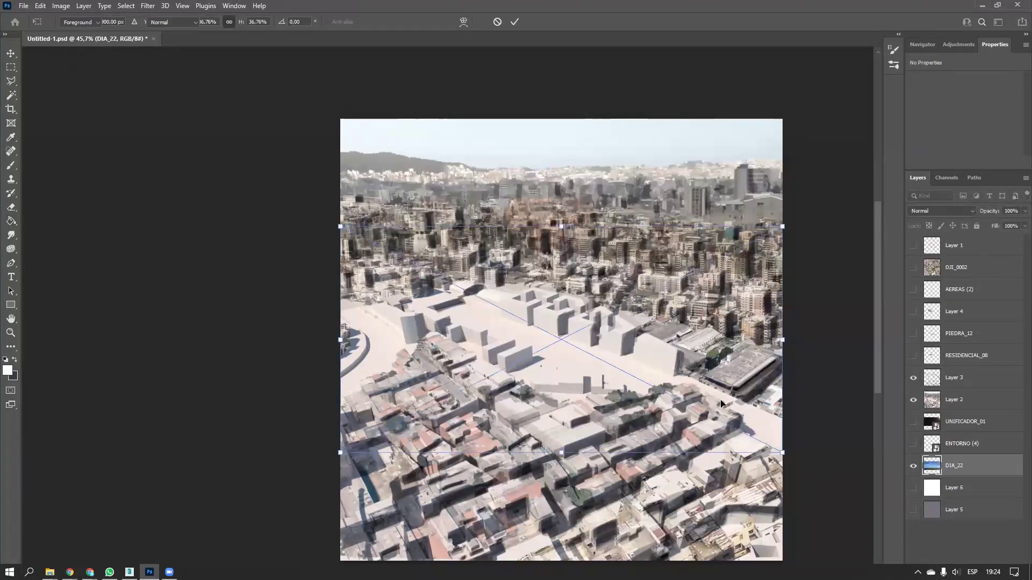
pyautogui.press('Return')
pyautogui.press('Return')
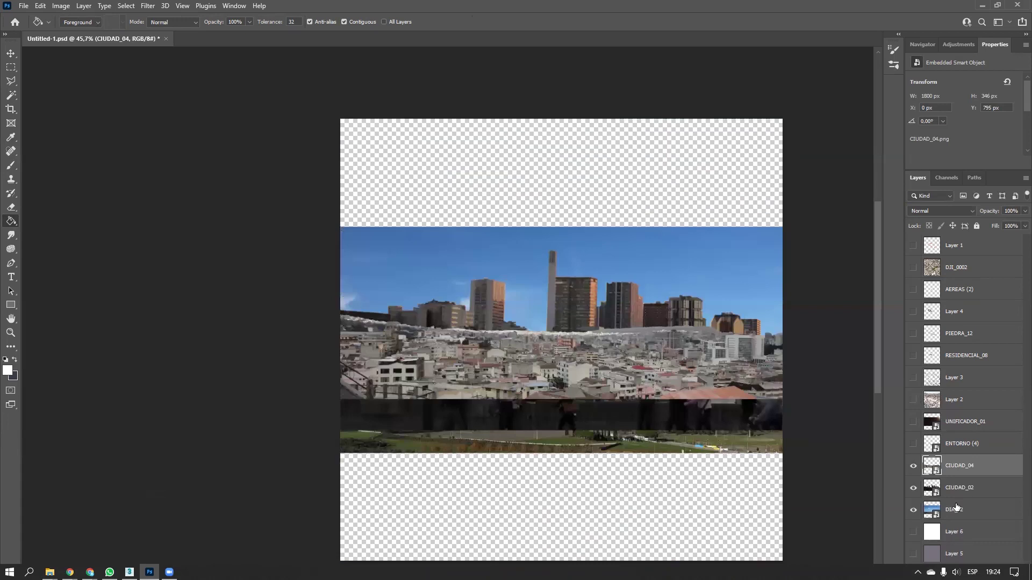
pyautogui.hotkey('ctrl', 't')
pyautogui.moveTo(664, 244); pyautogui.dragTo(645, 226)
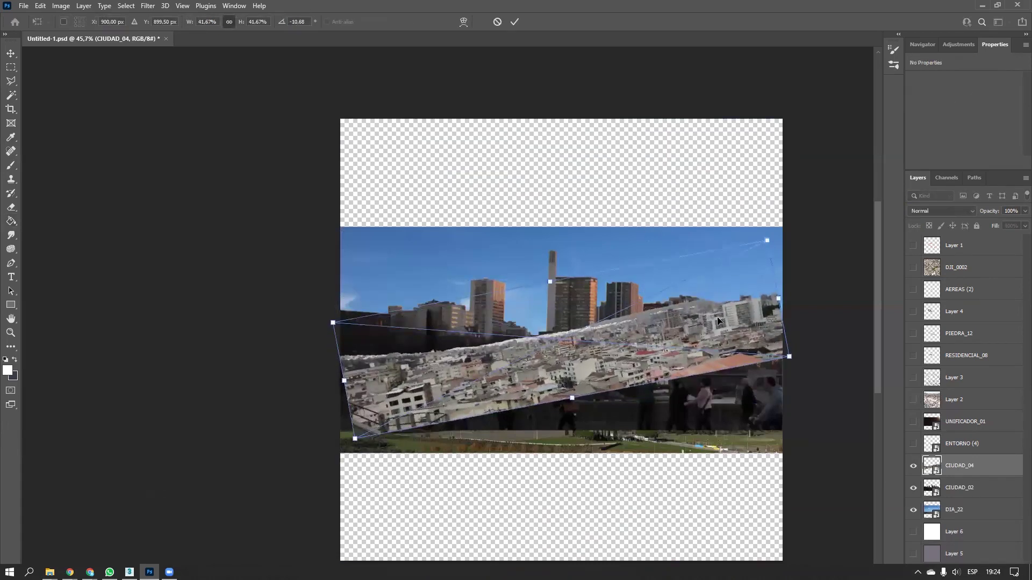
pyautogui.press('Escape')
# Move the DIA_22 sky image up so that it meets the top edge of the canvas
pyautogui.click(954, 509)
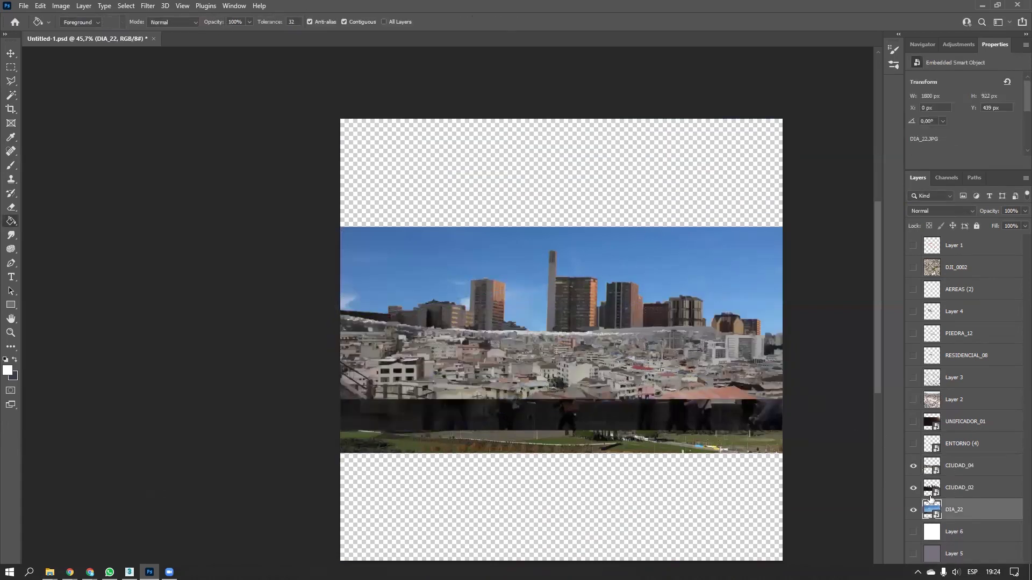
pyautogui.hotkey('ctrl', 't')
pyautogui.moveTo(621, 265); pyautogui.dragTo(622, 150)
pyautogui.press('Return')
pyautogui.press('g')
# Move CIUDAD_04 straight up so that its city skyline meets the horizon of the sky image
pyautogui.click(952, 490)
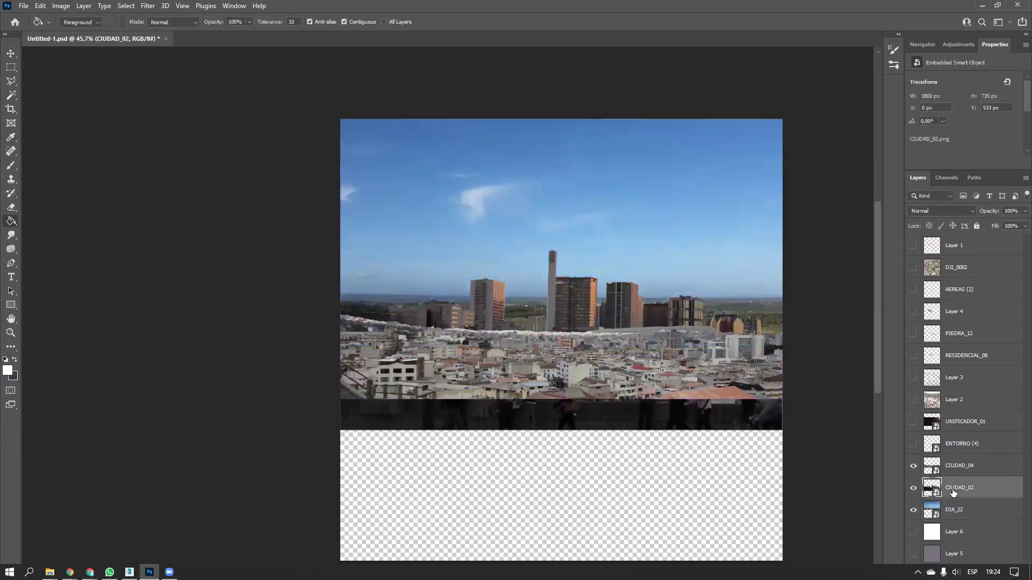
pyautogui.click(951, 469)
pyautogui.hotkey('ctrl', 't')
pyautogui.moveTo(672, 373); pyautogui.dragTo(667, 327)
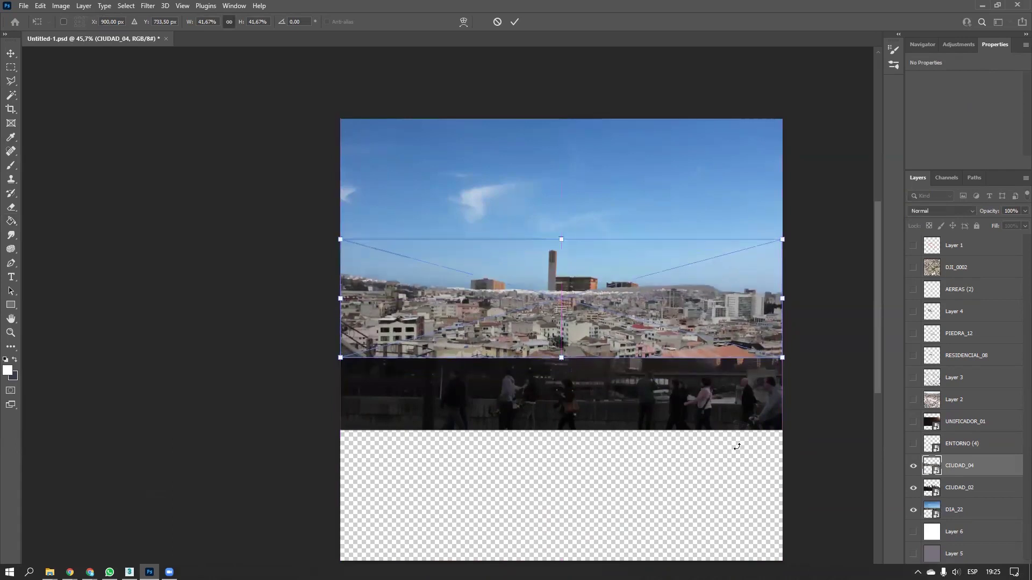
pyautogui.press('Return')
# Rasterize the CIUDAD_04, CIUDAD_02 and DIA_22 layers together
pyautogui.keyDown('shift'); pyautogui.click(954, 513); pyautogui.keyUp('shift')
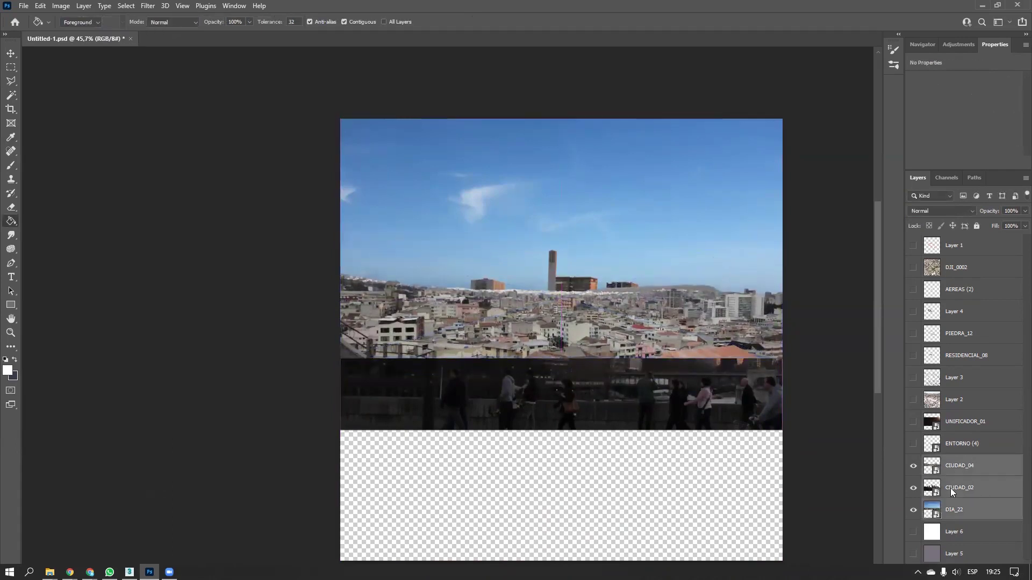
pyautogui.rightClick(950, 488)
pyautogui.click(918, 220)
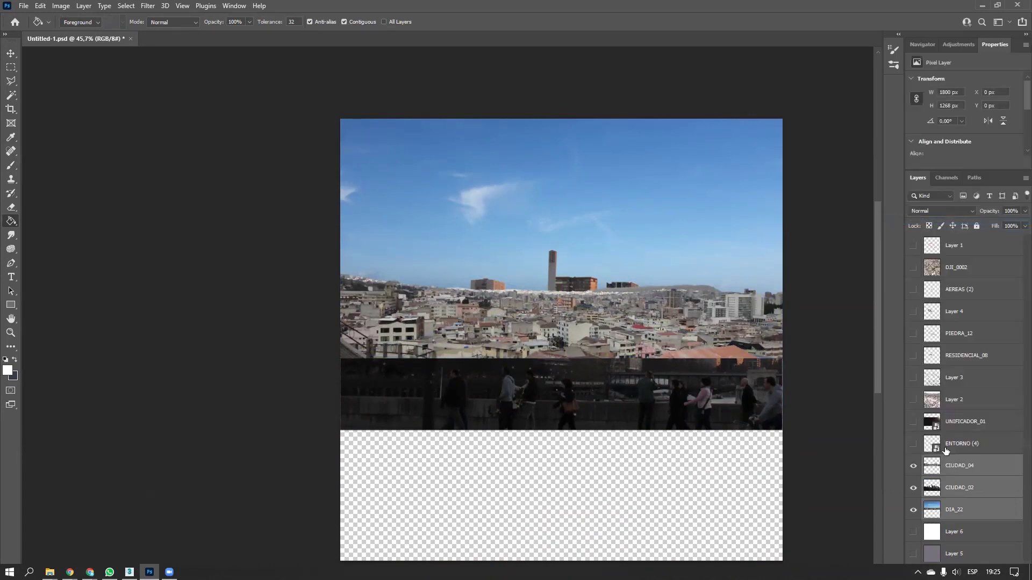
# Brighten the DIA_22 sky with Levels, setting the input midtones to 1.41 and the input white point to 217
pyautogui.click(953, 508)
pyautogui.hotkey('ctrl', 'l')
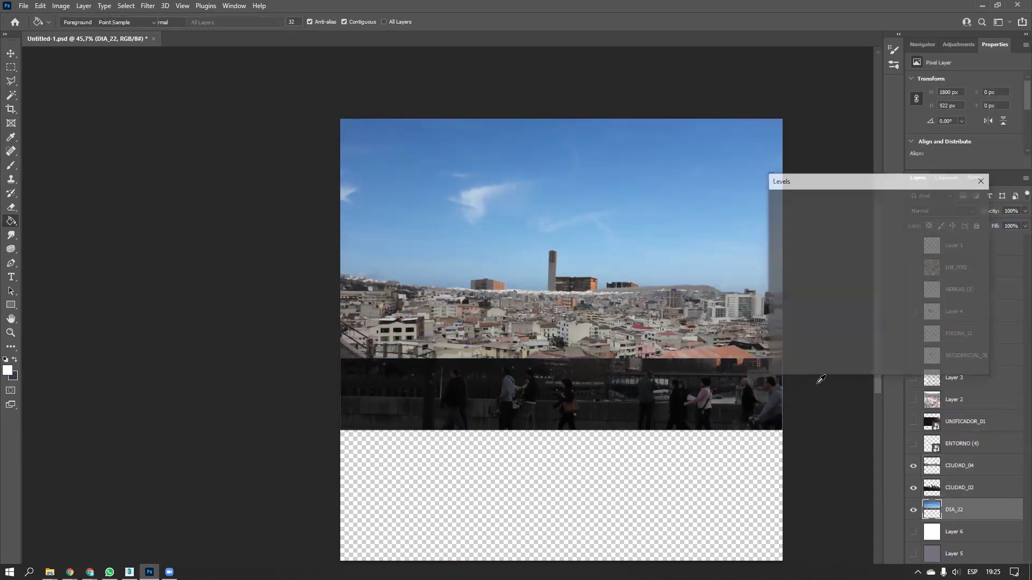
pyautogui.moveTo(916, 303); pyautogui.dragTo(825, 301)
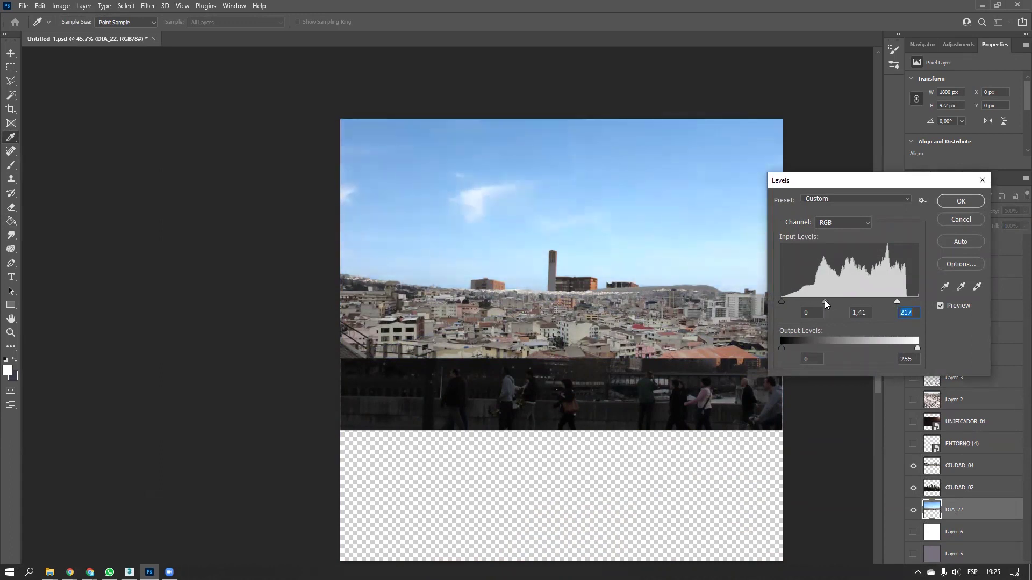
pyautogui.click(959, 201)
# Shrink CIUDAD_02 to about 791 x 324 px, place its towers on the skyline at the canvas's left edge, and keep the layer below CIUDAD_04
pyautogui.click(954, 487)
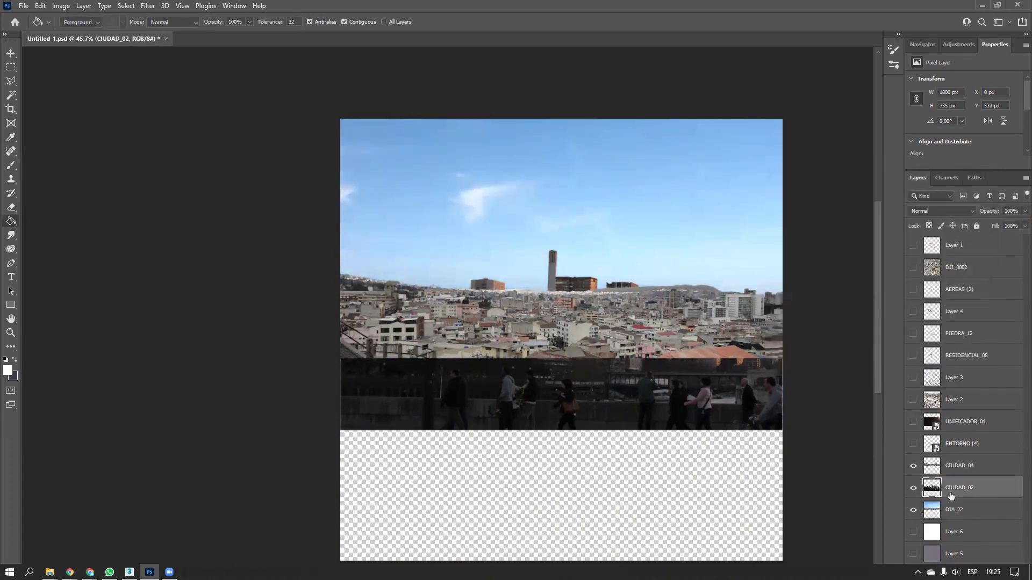
pyautogui.moveTo(956, 487); pyautogui.dragTo(955, 464)
pyautogui.hotkey('ctrl', 't')
pyautogui.moveTo(782, 251); pyautogui.dragTo(610, 319)
pyautogui.moveTo(562, 360); pyautogui.dragTo(561, 258)
pyautogui.moveTo(613, 217)
pyautogui.mouseDown()
pyautogui.moveTo(532, 232)
pyautogui.moveTo(520, 265)
pyautogui.mouseUp()
pyautogui.press('Return')
pyautogui.press('g')
pyautogui.moveTo(956, 471); pyautogui.dragTo(956, 497)
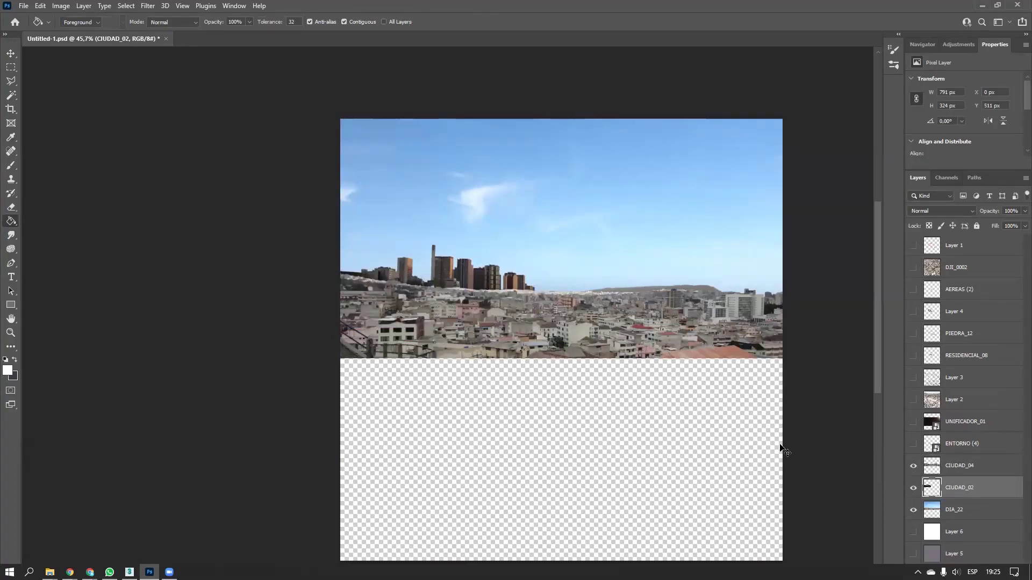
# Scale the CIUDAD_02 towers down to about 77% and settle them on the left part of the skyline
pyautogui.hotkey('ctrl', 't')
pyautogui.moveTo(537, 238)
pyautogui.mouseDown()
pyautogui.moveTo(484, 243)
pyautogui.moveTo(472, 255)
pyautogui.mouseUp()
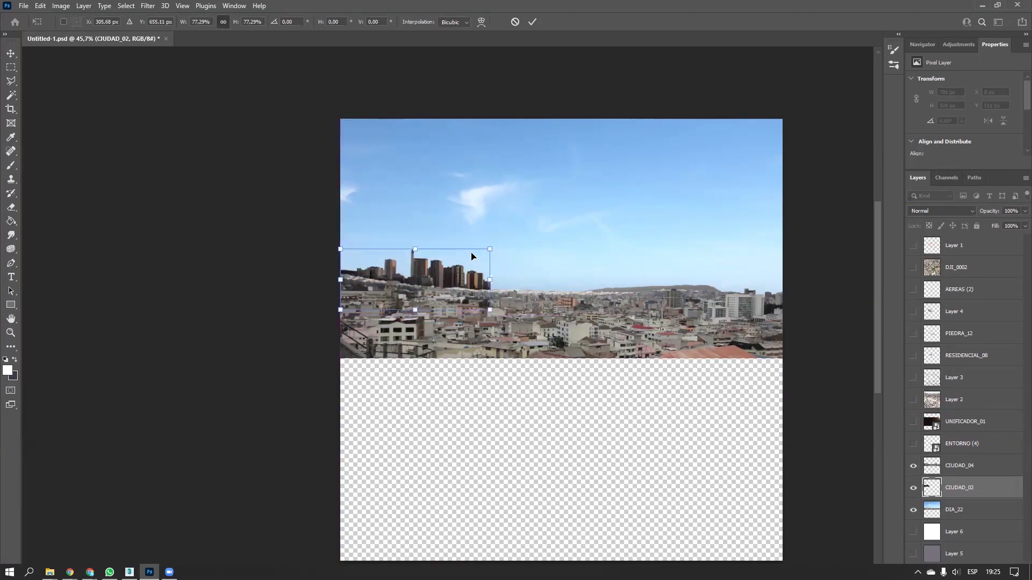
pyautogui.press('Return')
# Lighten CIUDAD_02 with Levels, setting the input midtones to 1.8 and the input white point to 212
pyautogui.hotkey('ctrl', 'l')
pyautogui.moveTo(849, 302); pyautogui.dragTo(820, 302)
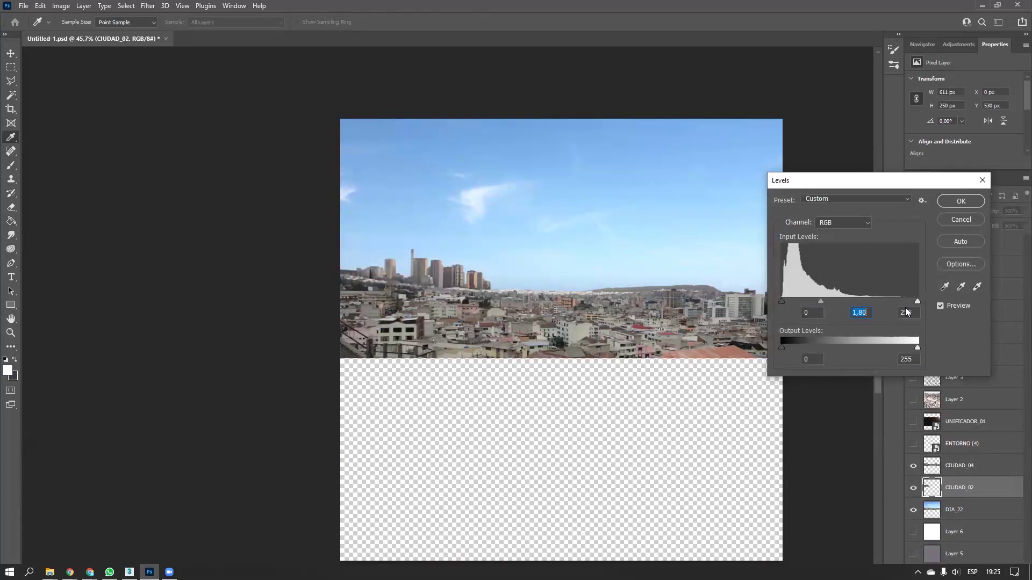
pyautogui.moveTo(916, 302); pyautogui.dragTo(894, 301)
pyautogui.moveTo(795, 349); pyautogui.dragTo(774, 346)
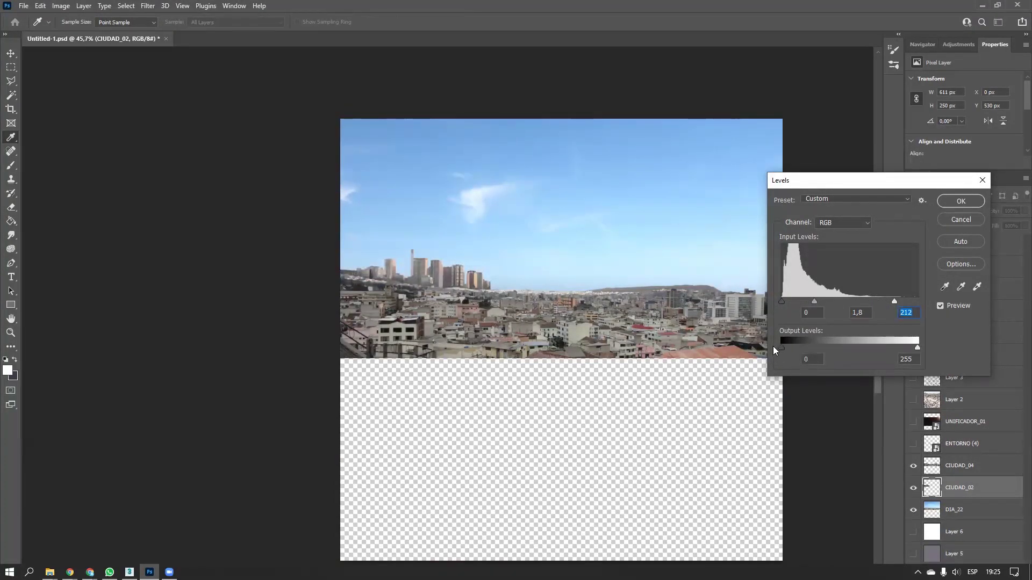
pyautogui.click(961, 201)
pyautogui.press('g')
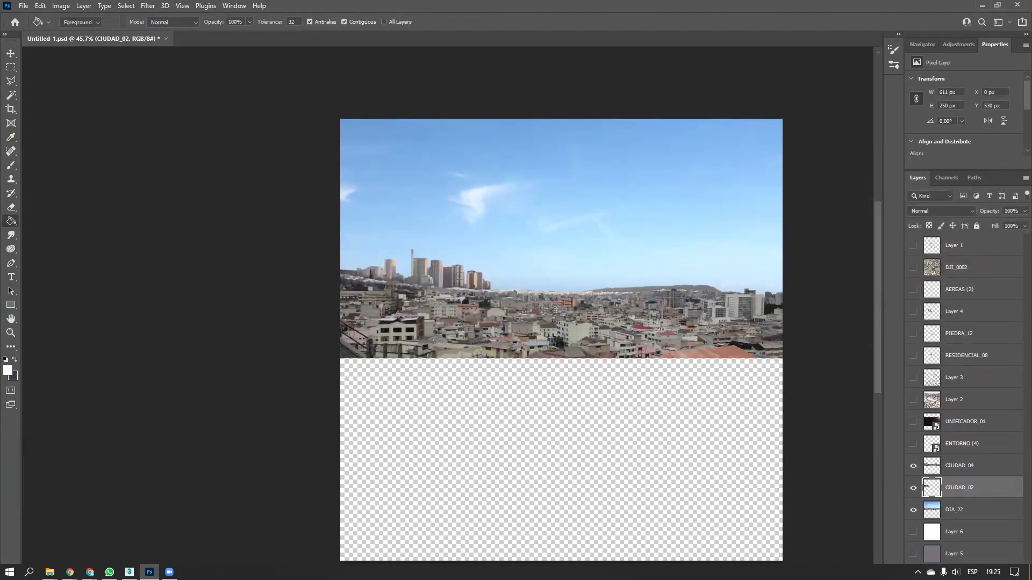
# Place TexturesCom_LandscapeCity0117_1_M from the TEXTURAS folder and enlarge it to the full canvas width, about 1800 x 1200 px
pyautogui.moveTo(50, 572)
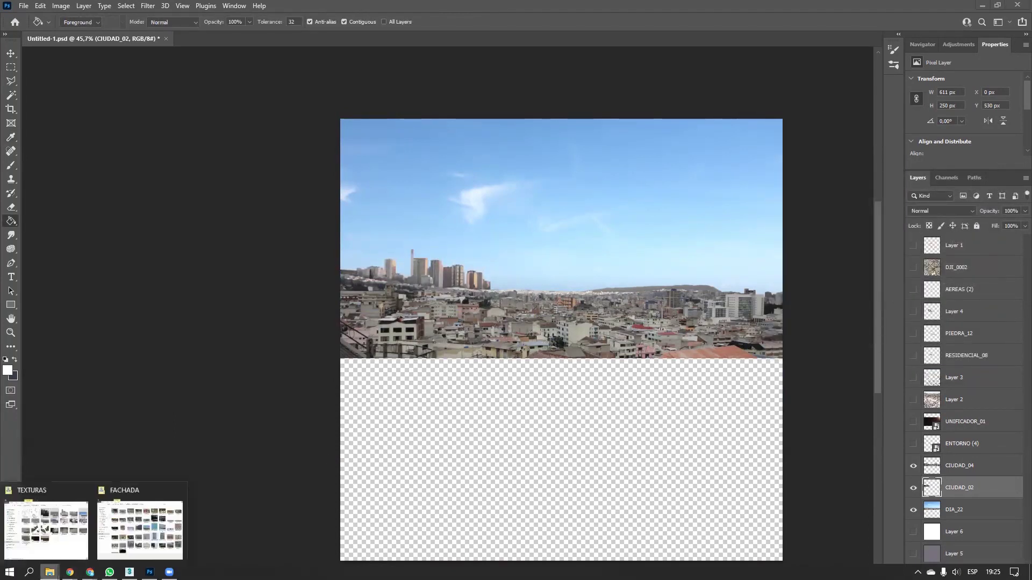
pyautogui.click(67, 553)
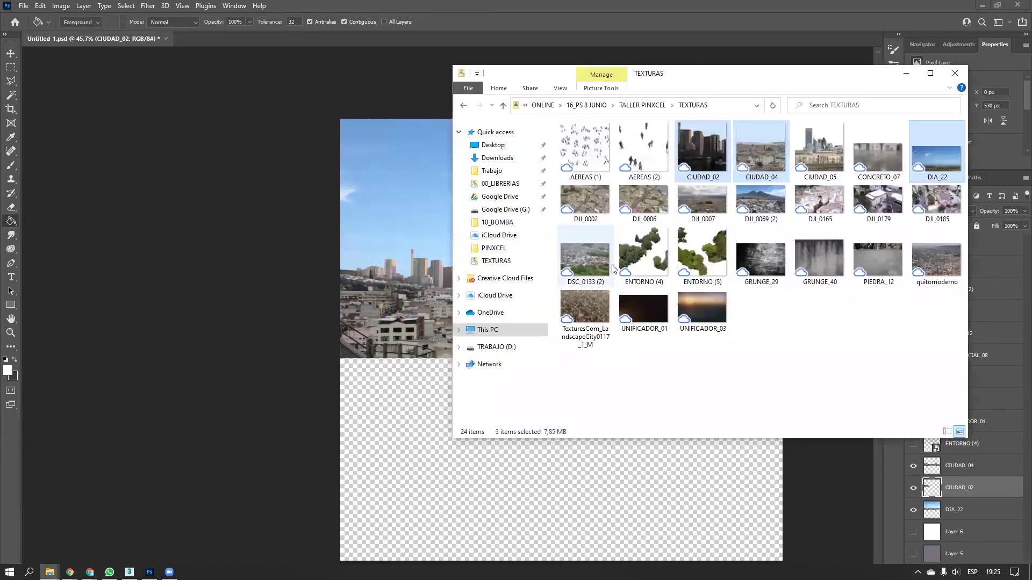
pyautogui.moveTo(600, 307); pyautogui.dragTo(409, 312)
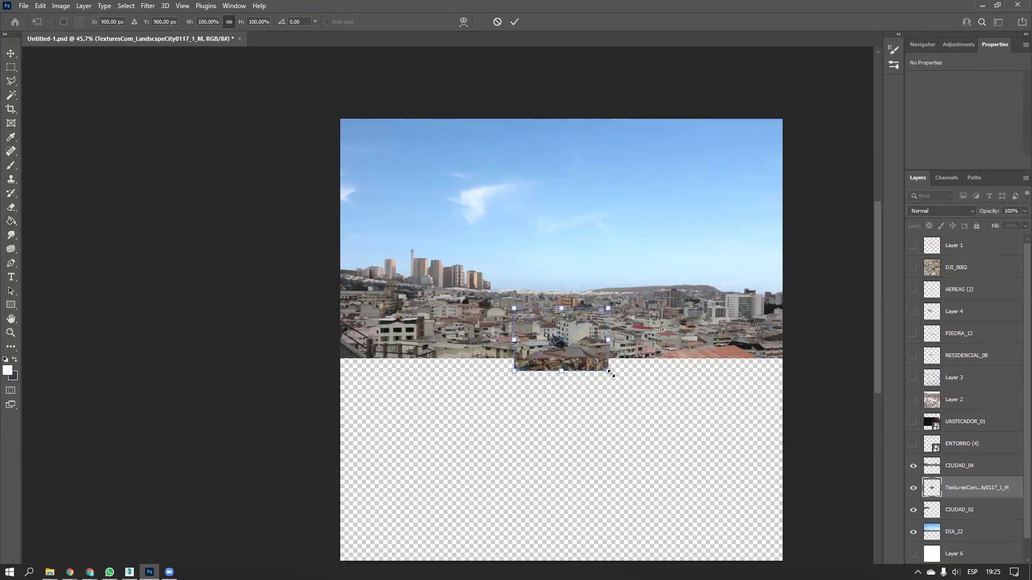
pyautogui.moveTo(610, 368); pyautogui.dragTo(803, 524)
pyautogui.moveTo(742, 472); pyautogui.dragTo(571, 391)
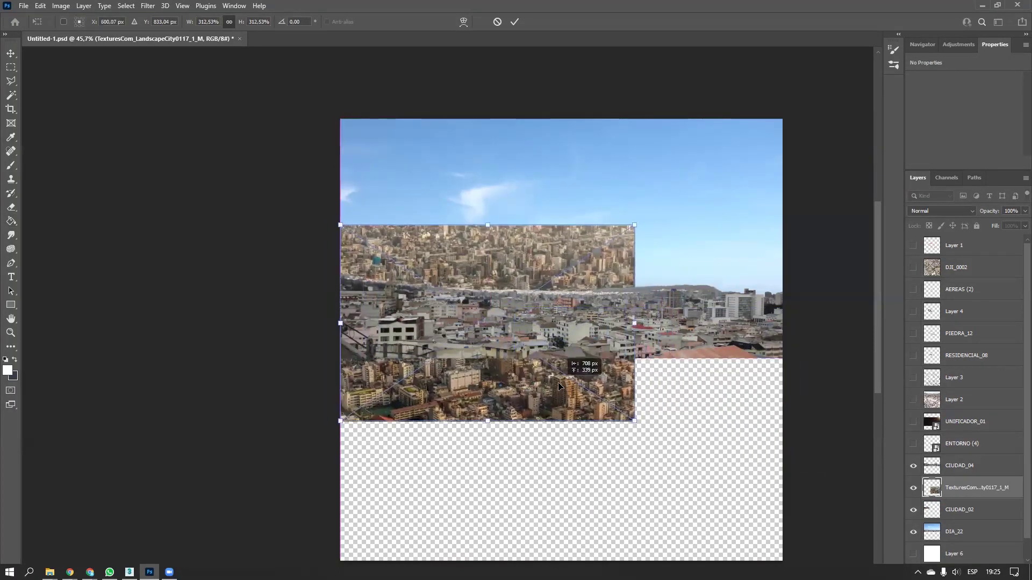
pyautogui.moveTo(635, 422); pyautogui.dragTo(783, 477)
pyautogui.press('Return')
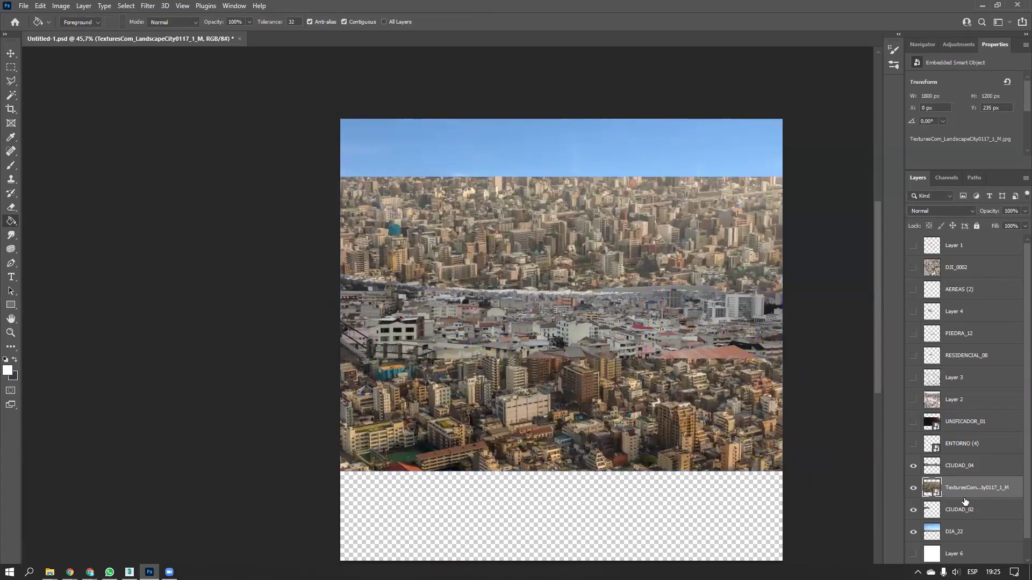
# Rasterize the TexturesCom_LandscapeCity0117_1_M layer and move it above CIUDAD_04
pyautogui.rightClick(957, 493)
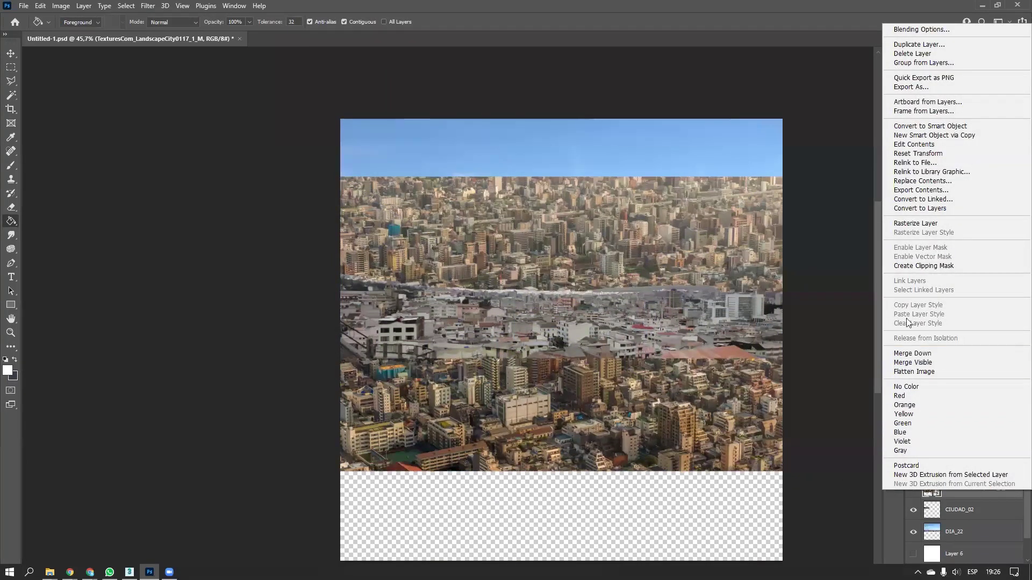
pyautogui.click(906, 224)
pyautogui.moveTo(958, 490); pyautogui.dragTo(959, 466)
# Try blend modes on the TexturesCom_LandscapeCity0117_1_M layer and settle on Lighten
pyautogui.click(957, 210)
pyautogui.click(947, 226)
pyautogui.press('Down')
pyautogui.press('Down')
pyautogui.press('Down')
pyautogui.press('Down')
pyautogui.press('Down')
pyautogui.press('Down')
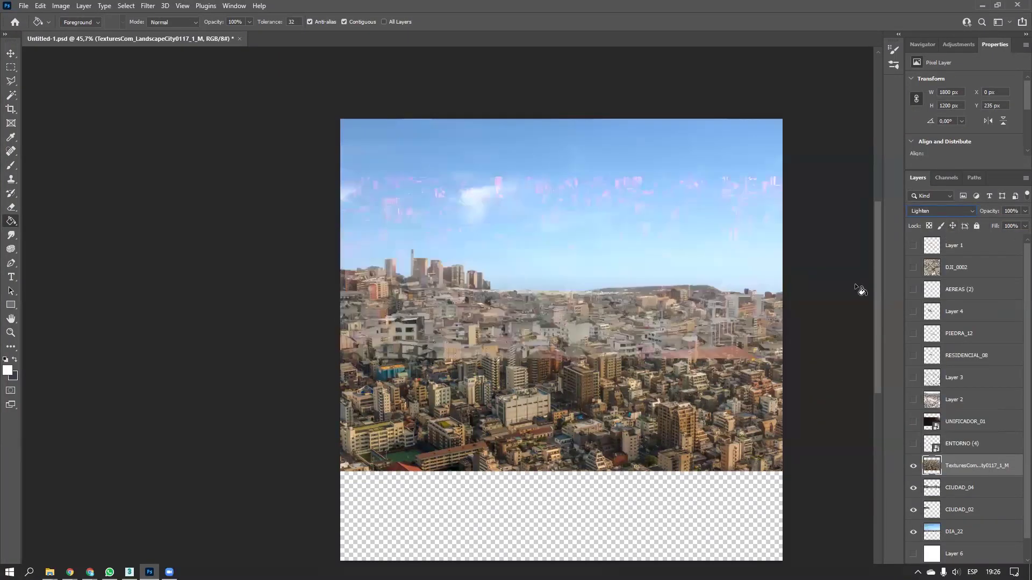
pyautogui.press('Down')
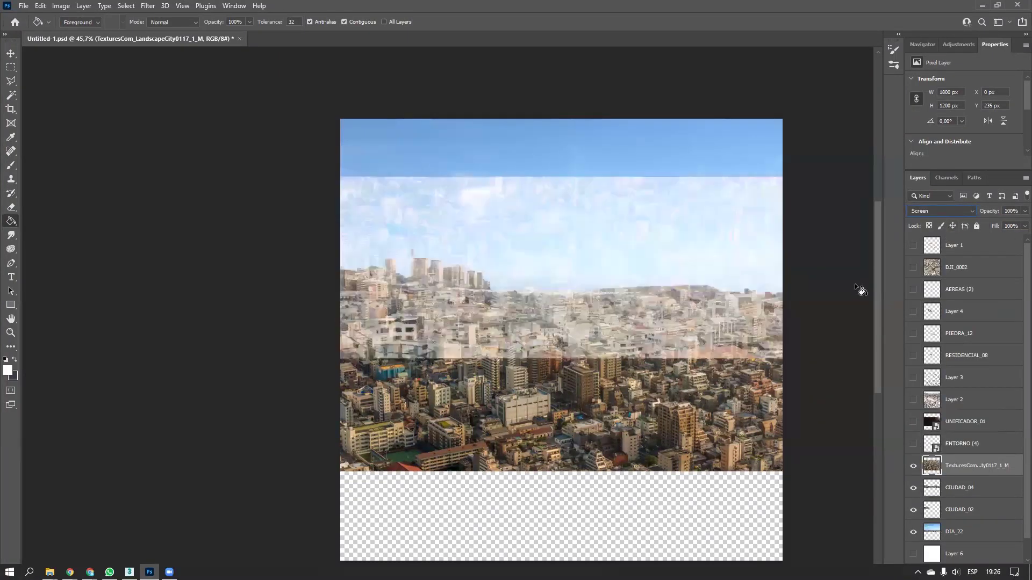
pyautogui.press('Up')
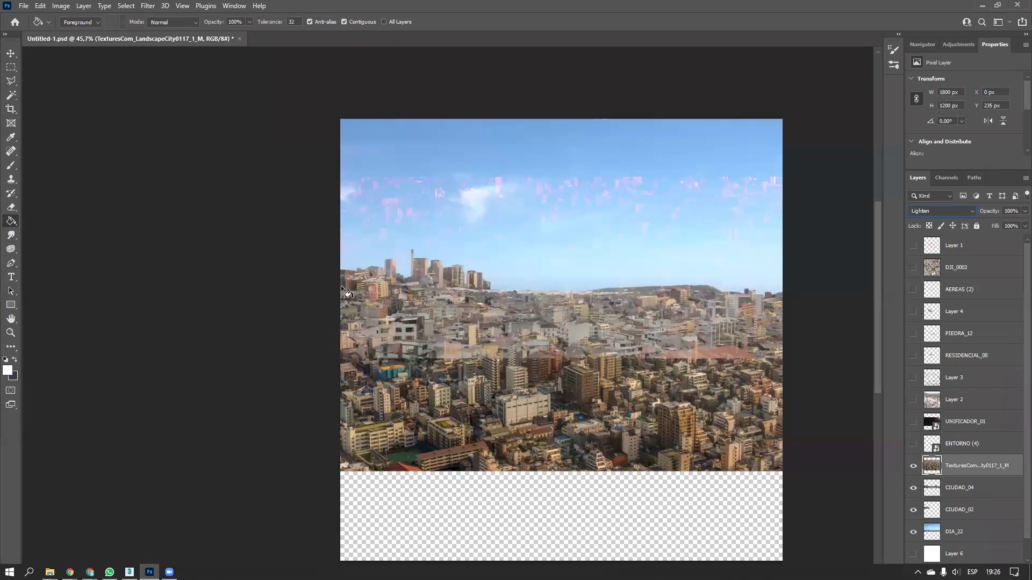
# Delete the part of the TexturesCom city image that overlaps the sky using a polygonal lasso selection, and hide the layer
pyautogui.press('l')
pyautogui.click(303, 177)
pyautogui.moveTo(320, 272)
pyautogui.keyDown('alt'); pyautogui.mouseDown()
pyautogui.moveTo(392, 262)
pyautogui.moveTo(401, 275)
pyautogui.moveTo(416, 258)
pyautogui.moveTo(505, 292)
pyautogui.moveTo(727, 295)
pyautogui.moveTo(809, 179)
pyautogui.moveTo(403, 88)
pyautogui.moveTo(293, 79)
pyautogui.mouseUp(); pyautogui.keyUp('alt')
pyautogui.press('Delete')
pyautogui.hotkey('ctrl', 'd')
pyautogui.click(913, 466)
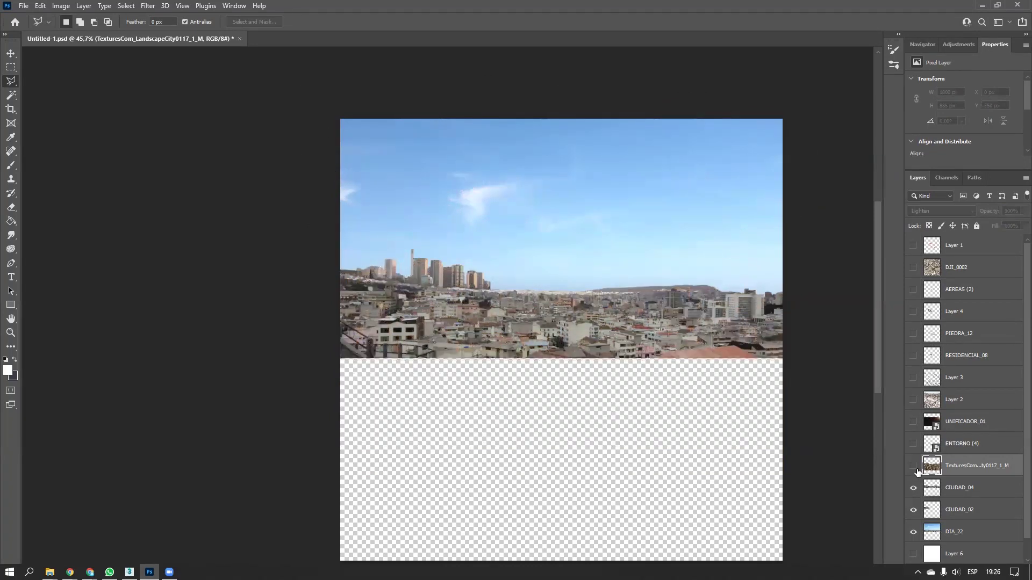
# Show the TexturesCom_LandscapeCity0117_1_M layer and examine how it blends with the city photos beneath it
pyautogui.click(915, 468)
pyautogui.click(914, 467)
pyautogui.click(914, 468)
pyautogui.keyDown('ctrl'); pyautogui.keyDown('alt'); pyautogui.moveTo(526, 337); pyautogui.dragTo(618, 320); pyautogui.keyUp('alt'); pyautogui.keyUp('ctrl')
pyautogui.moveTo(207, 212); pyautogui.dragTo(368, 316)
pyautogui.keyDown('alt'); pyautogui.scroll(-3, 478, 292); pyautogui.keyUp('alt')
pyautogui.moveTo(502, 324); pyautogui.dragTo(252, 328)
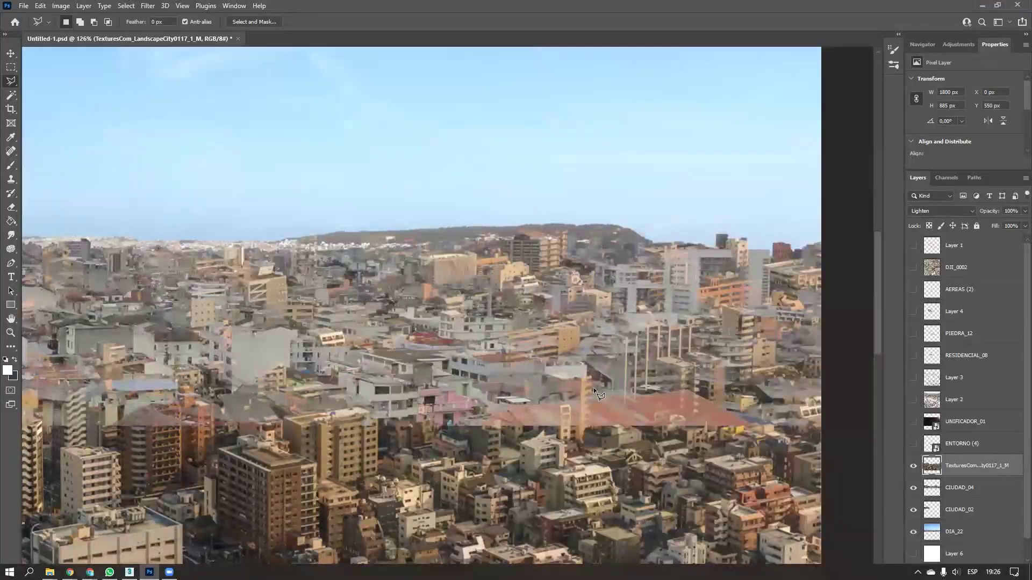
pyautogui.keyDown('alt'); pyautogui.scroll(3, 617, 378); pyautogui.keyUp('alt')
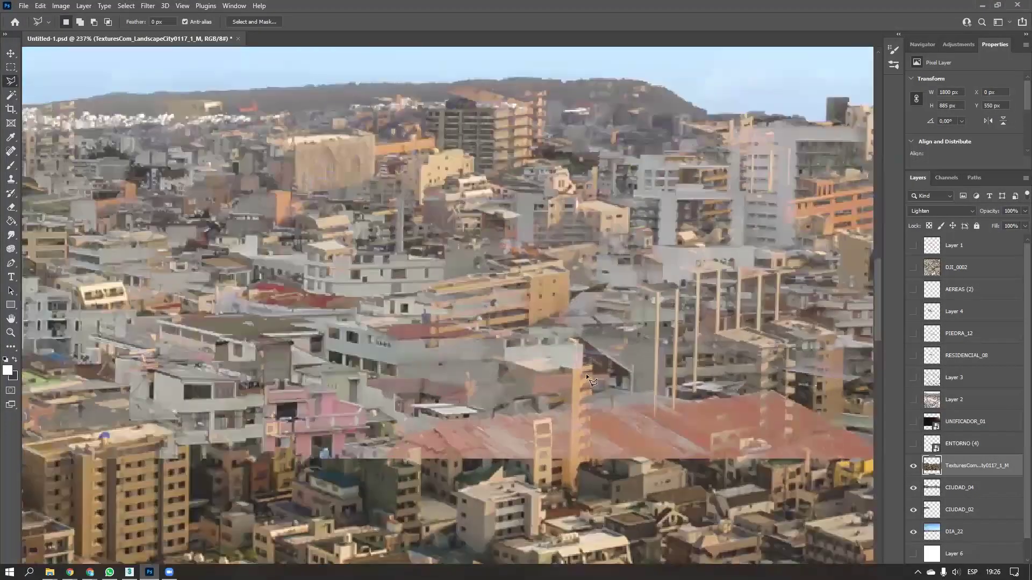
pyautogui.keyDown('alt'); pyautogui.scroll(-5, 654, 260); pyautogui.keyUp('alt')
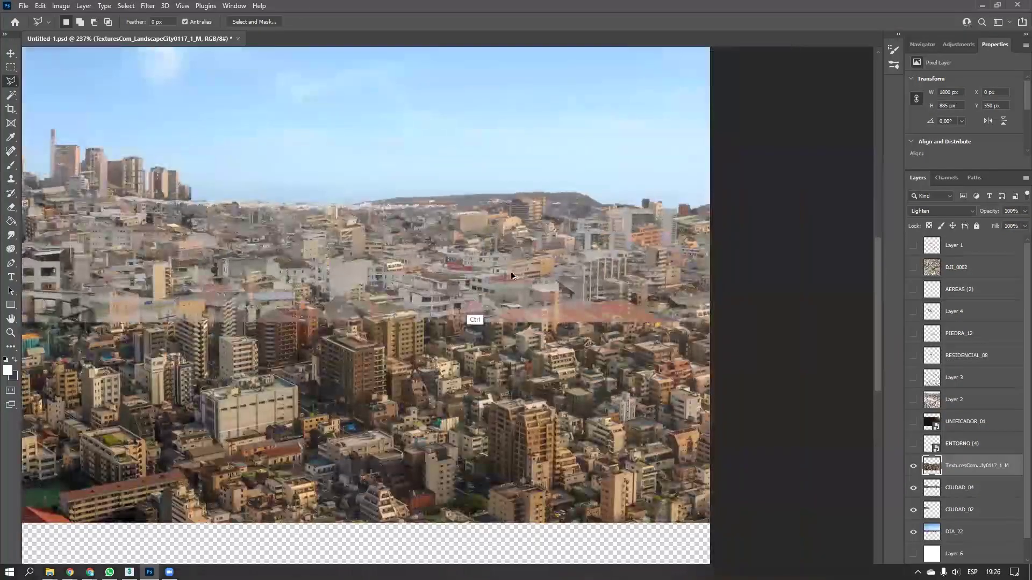
pyautogui.keyDown('alt'); pyautogui.scroll(-2, 682, 380); pyautogui.keyUp('alt')
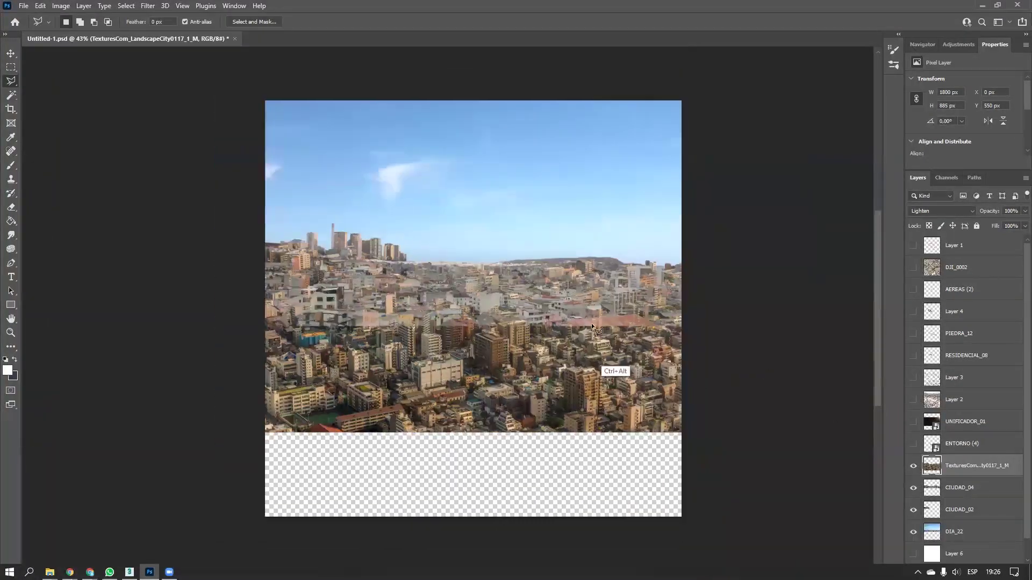
# Compare the cityscape with and without the TexturesCom_LandscapeCity0117_1_M layer
pyautogui.click(914, 462)
pyautogui.click(910, 472)
pyautogui.click(912, 466)
pyautogui.click(913, 466)
pyautogui.keyDown('alt'); pyautogui.scroll(3, 459, 303); pyautogui.keyUp('alt')
pyautogui.moveTo(672, 332); pyautogui.dragTo(637, 365)
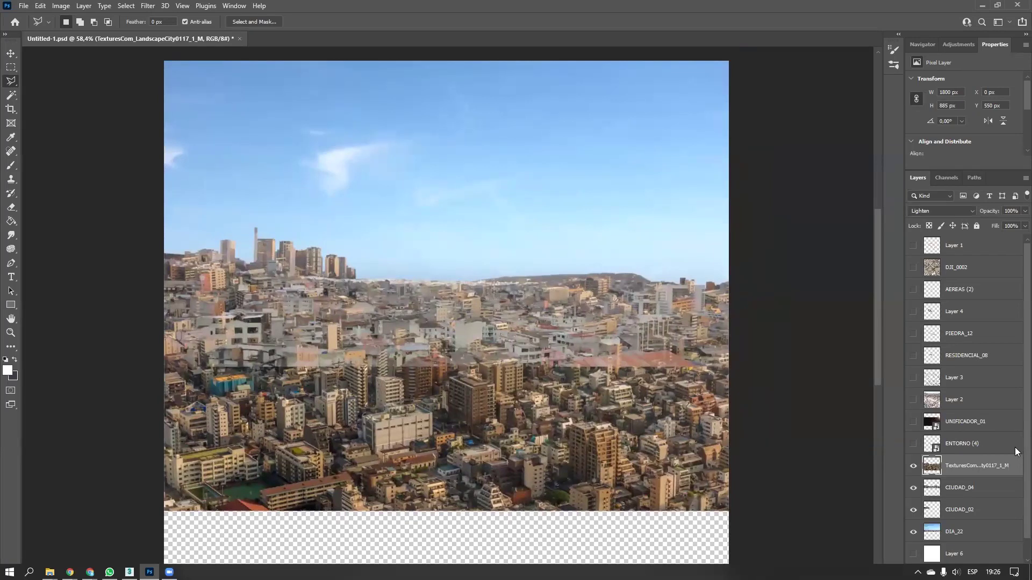
pyautogui.scroll(-1, 1015, 447)
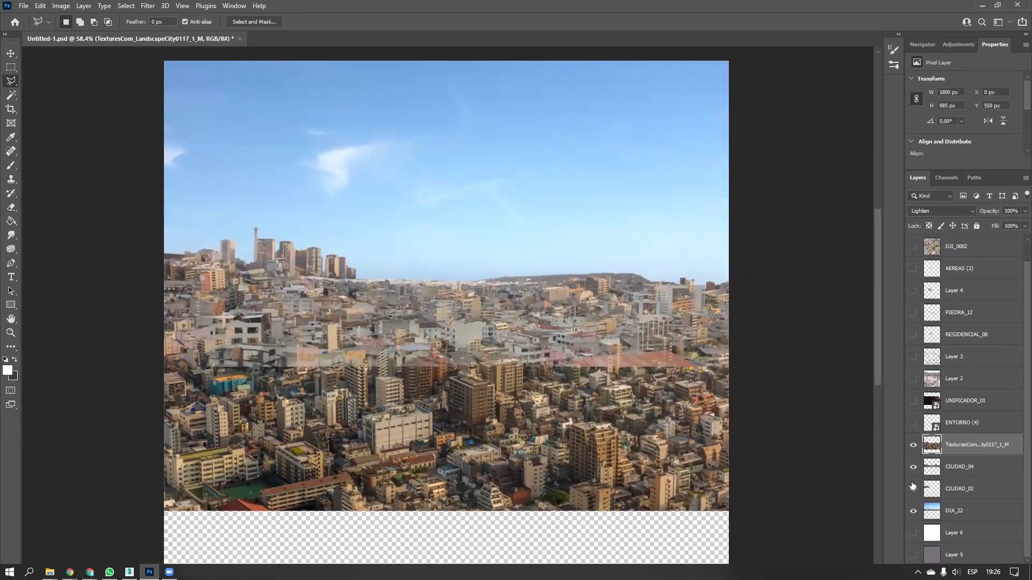
# Try to merge the CIUDAD_04 and CIUDAD_02 layers, and undo the merge
pyautogui.click(960, 470)
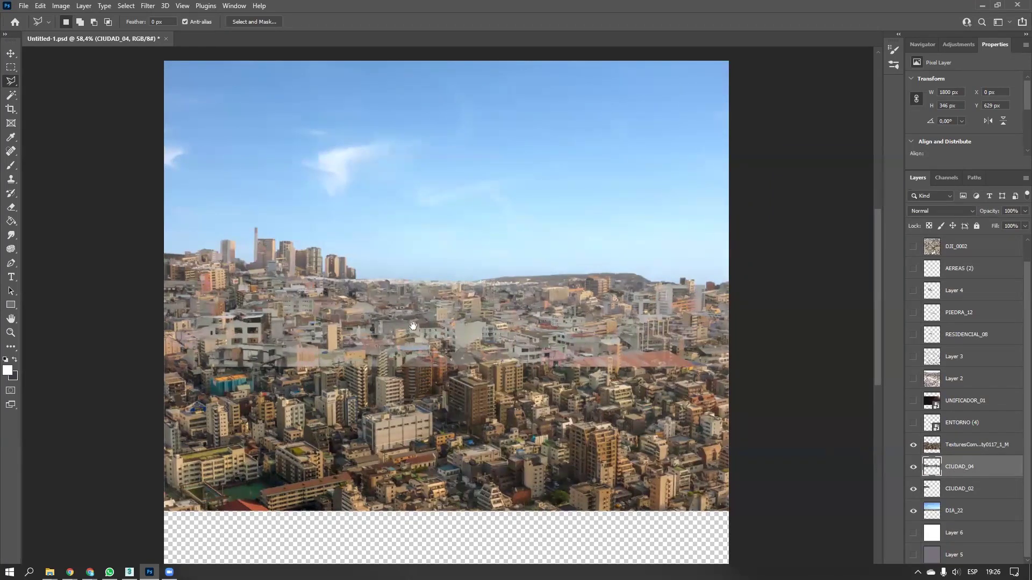
pyautogui.moveTo(421, 331); pyautogui.dragTo(434, 369)
pyautogui.keyDown('ctrl'); pyautogui.moveTo(376, 355); pyautogui.dragTo(425, 350); pyautogui.keyUp('ctrl')
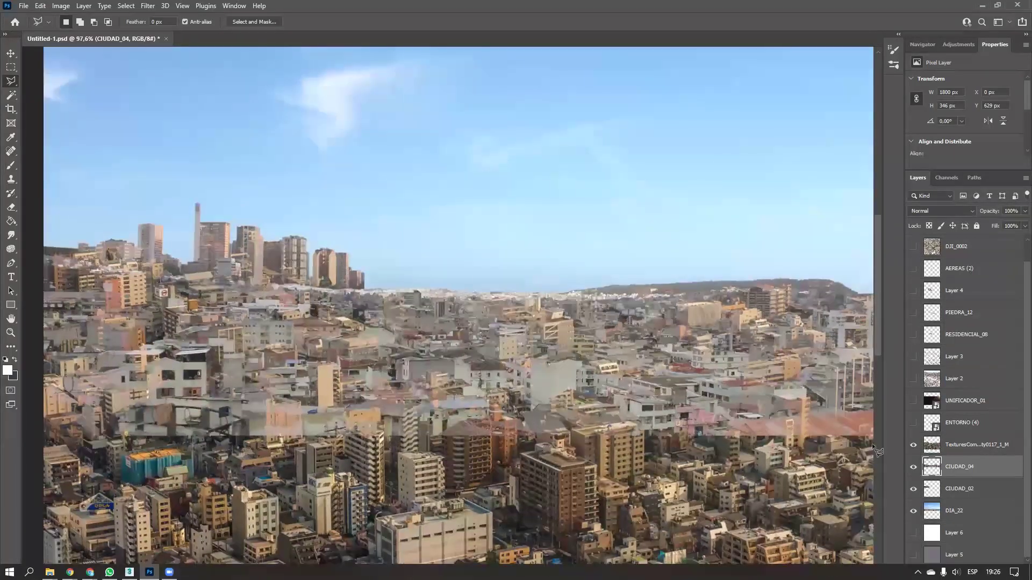
pyautogui.keyDown('ctrl'); pyautogui.click(956, 490); pyautogui.keyUp('ctrl')
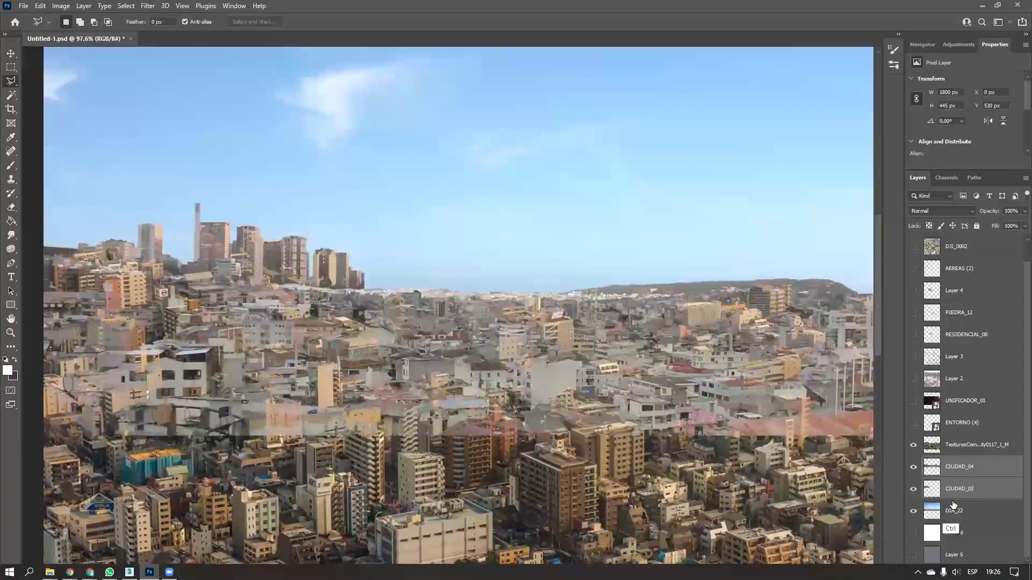
pyautogui.hotkey('ctrl', 'e')
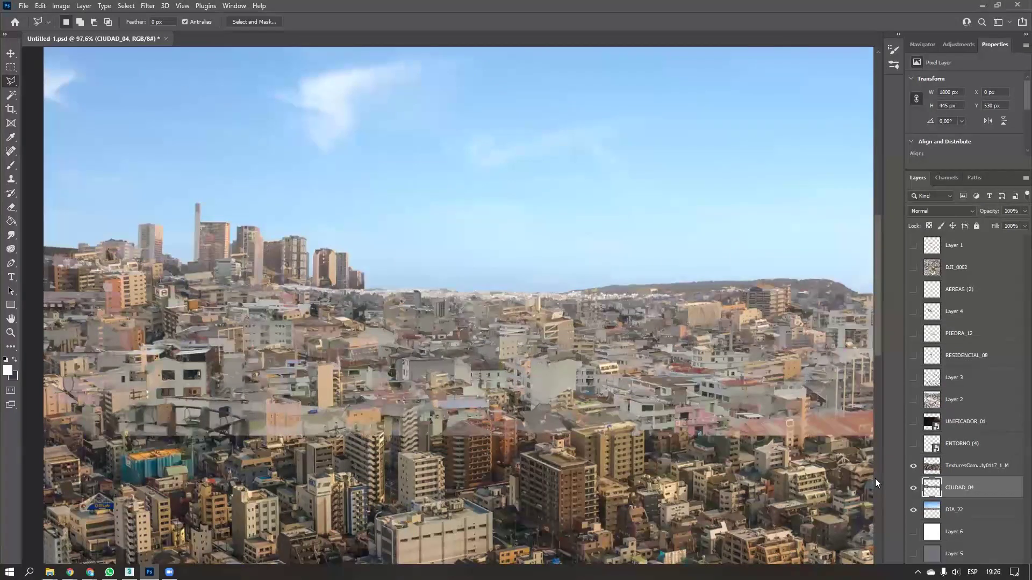
pyautogui.hotkey('ctrl', 'z')
# Try to merge the TexturesCom_LandscapeCity0117_1_M layer with CIUDAD_04, inspect the skyline towers, and undo the merge
pyautogui.keyDown('ctrl'); pyautogui.click(958, 467); pyautogui.keyUp('ctrl')
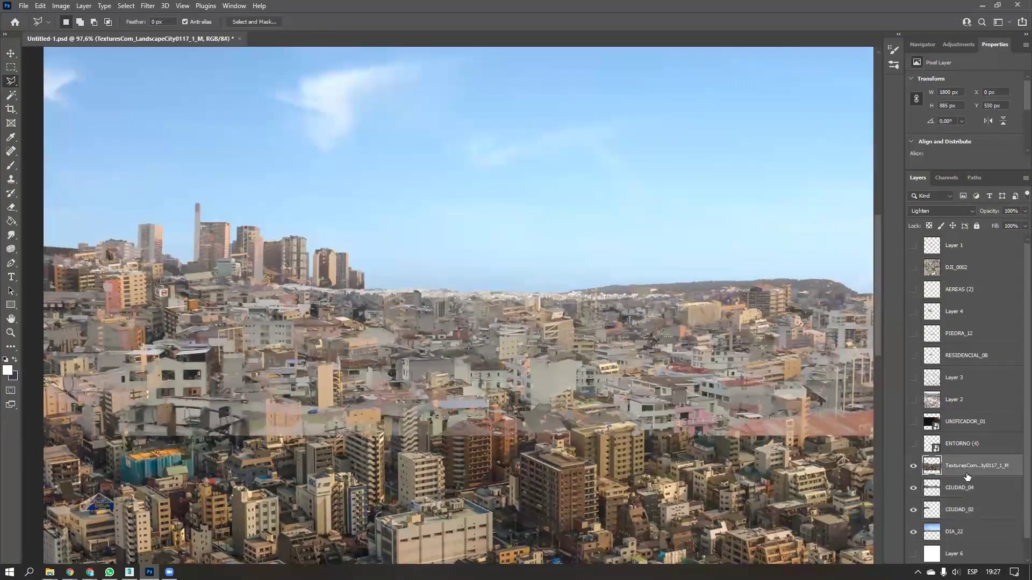
pyautogui.keyDown('ctrl'); pyautogui.click(955, 487); pyautogui.keyUp('ctrl')
pyautogui.hotkey('ctrl', 'e')
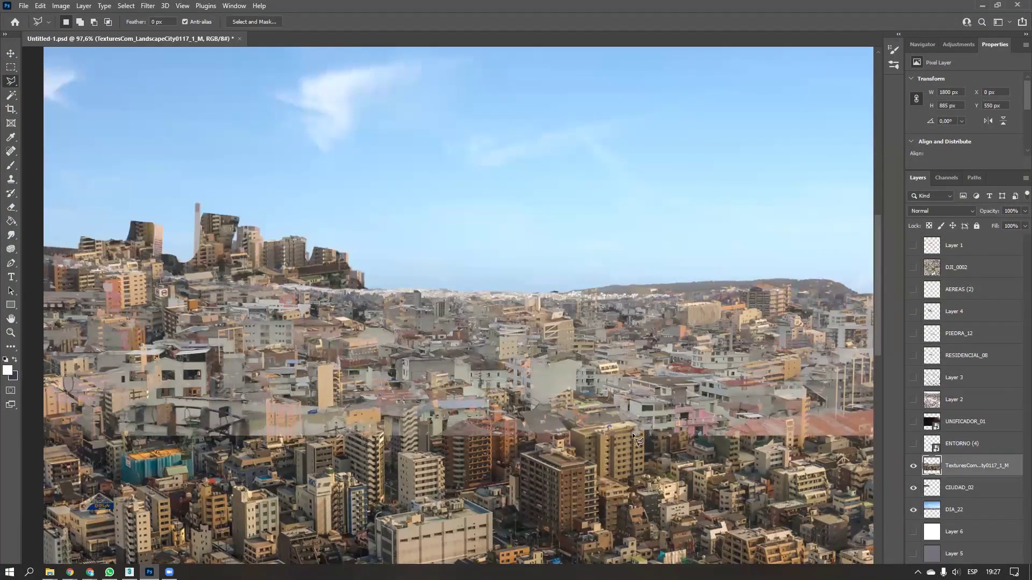
pyautogui.keyDown('ctrl'); pyautogui.moveTo(241, 263); pyautogui.dragTo(324, 259); pyautogui.keyUp('ctrl')
pyautogui.moveTo(311, 308); pyautogui.dragTo(471, 317)
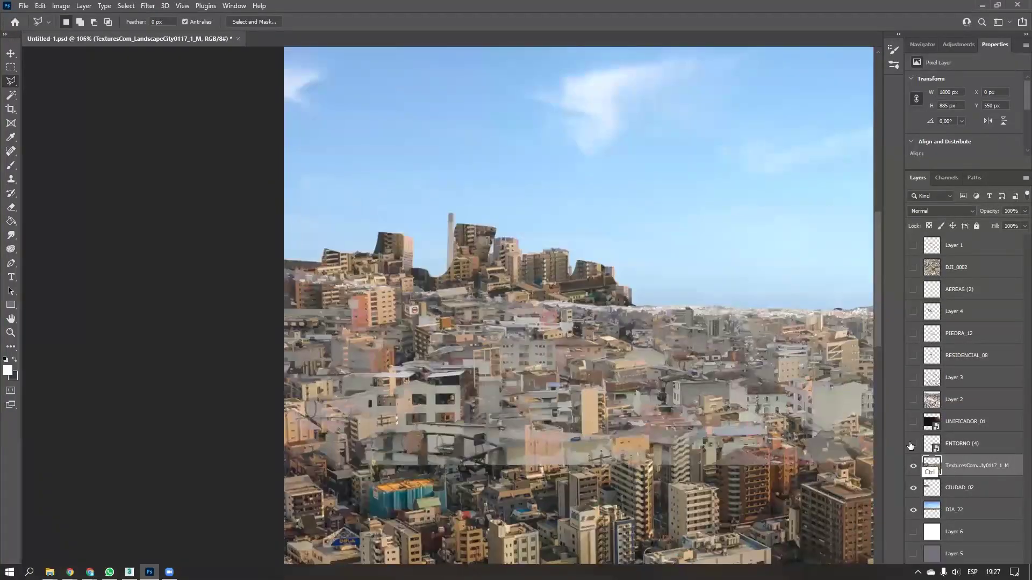
pyautogui.hotkey('ctrl', 'z')
# Select the TexturesCom and CIUDAD_04 layers and hide CIUDAD_02 and DIA_22 to examine the skyline edge of the selected pair
pyautogui.click(950, 488)
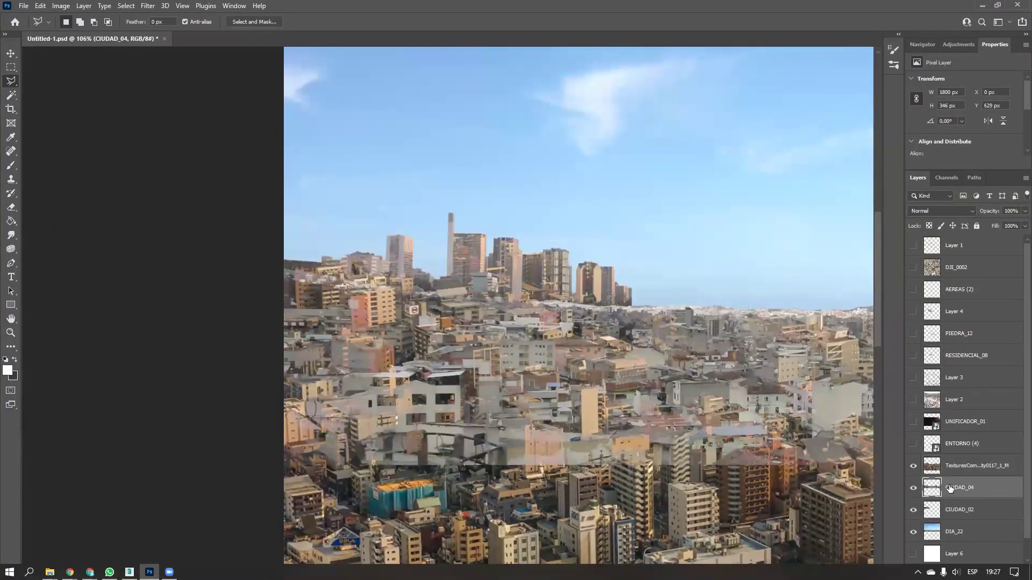
pyautogui.keyDown('shift'); pyautogui.click(960, 468); pyautogui.keyUp('shift')
pyautogui.click(913, 510)
pyautogui.click(913, 532)
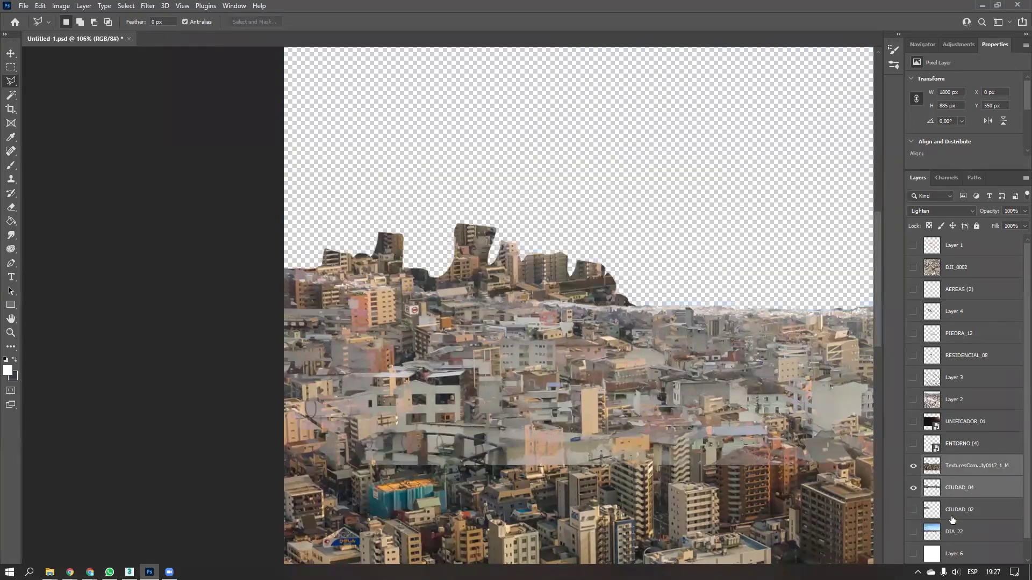
pyautogui.click(913, 532)
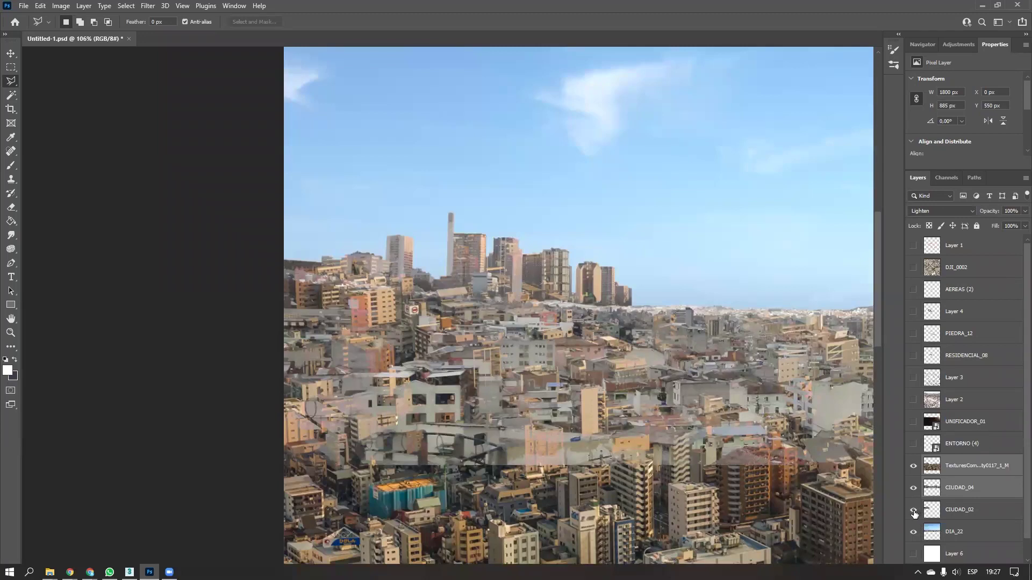
pyautogui.click(913, 510)
pyautogui.click(913, 534)
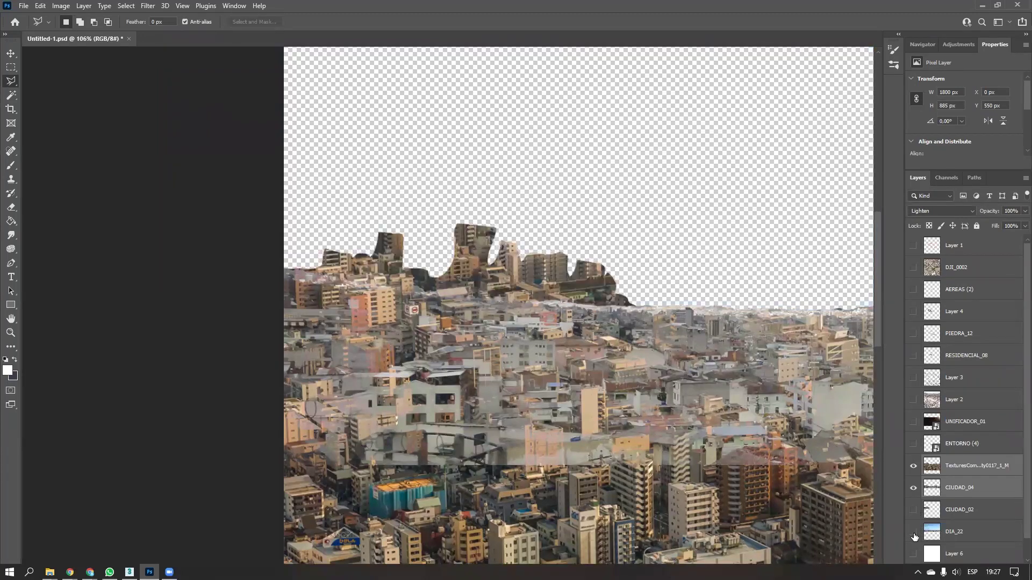
pyautogui.keyDown('alt'); pyautogui.scroll(5, 466, 269); pyautogui.keyUp('alt')
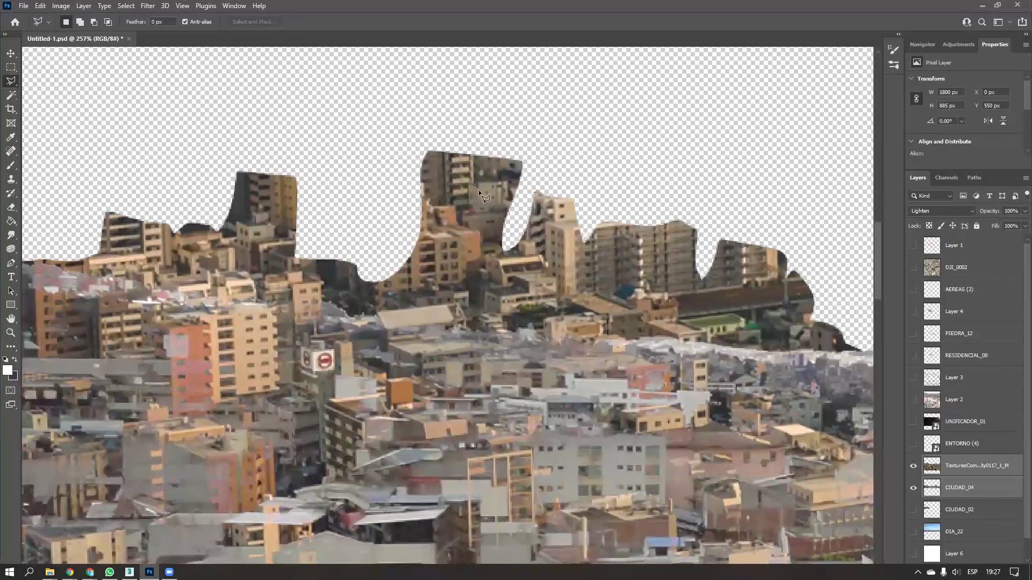
pyautogui.keyDown('alt'); pyautogui.scroll(-5, 577, 310); pyautogui.keyUp('alt')
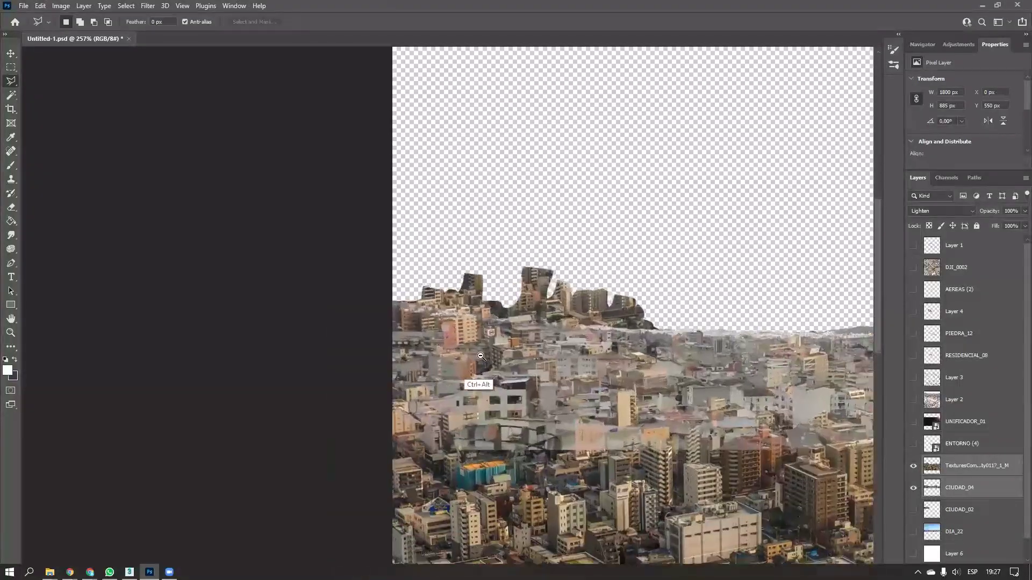
pyautogui.keyDown('alt'); pyautogui.scroll(-3, 589, 301); pyautogui.keyUp('alt')
pyautogui.keyDown('alt'); pyautogui.scroll(1, 589, 301); pyautogui.keyUp('alt')
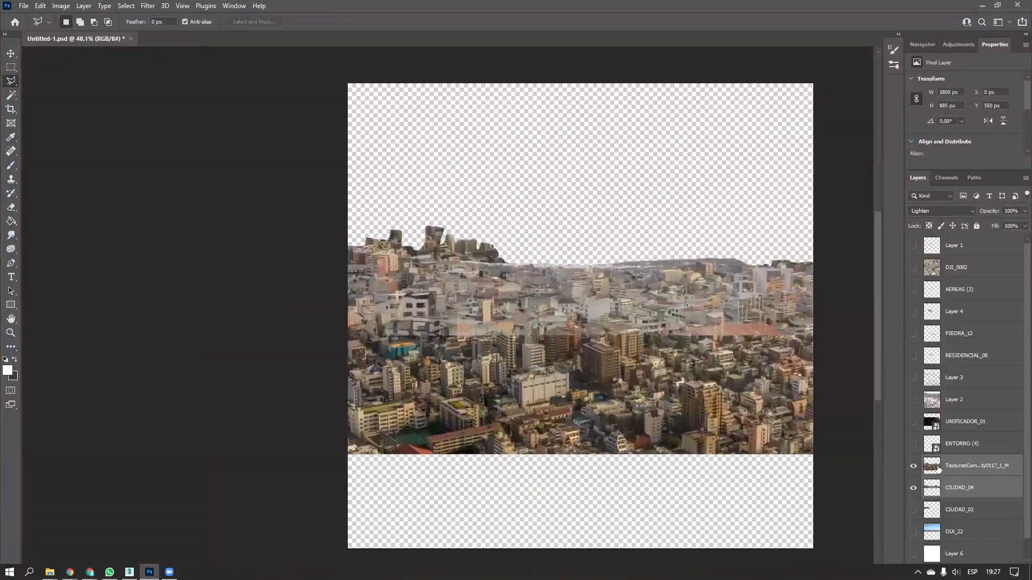
pyautogui.click(930, 490)
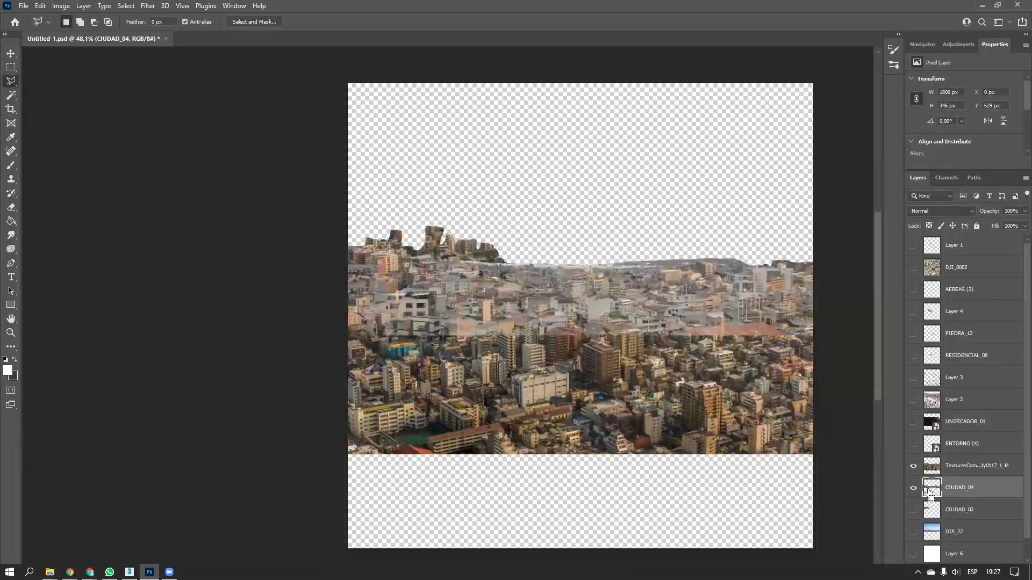
pyautogui.doubleClick(930, 490)
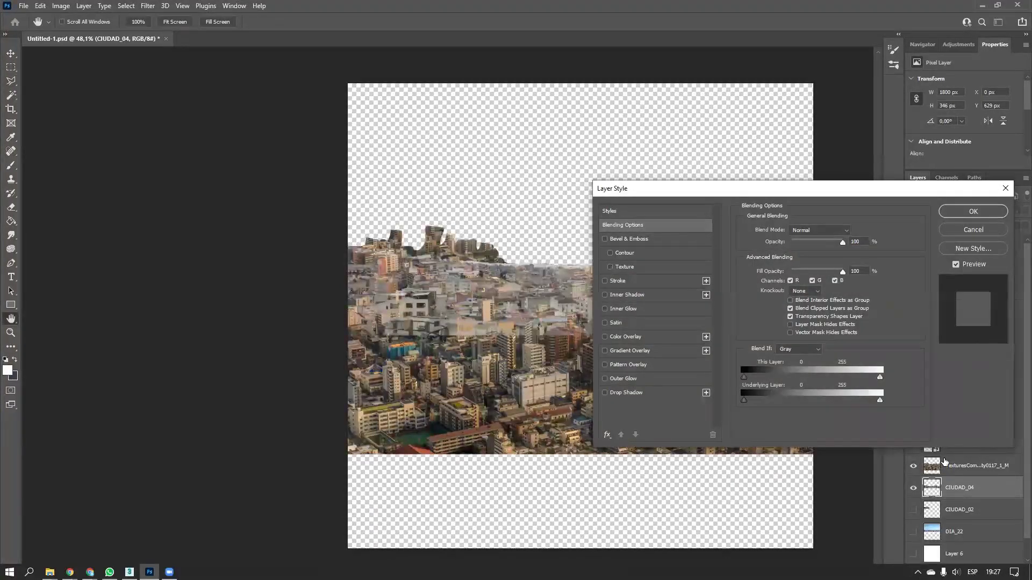
pyautogui.click(973, 230)
# Compare CIUDAD_04 alone with its Lighten blend under the TexturesCom layer, checking the overlap between both city photos
pyautogui.click(913, 466)
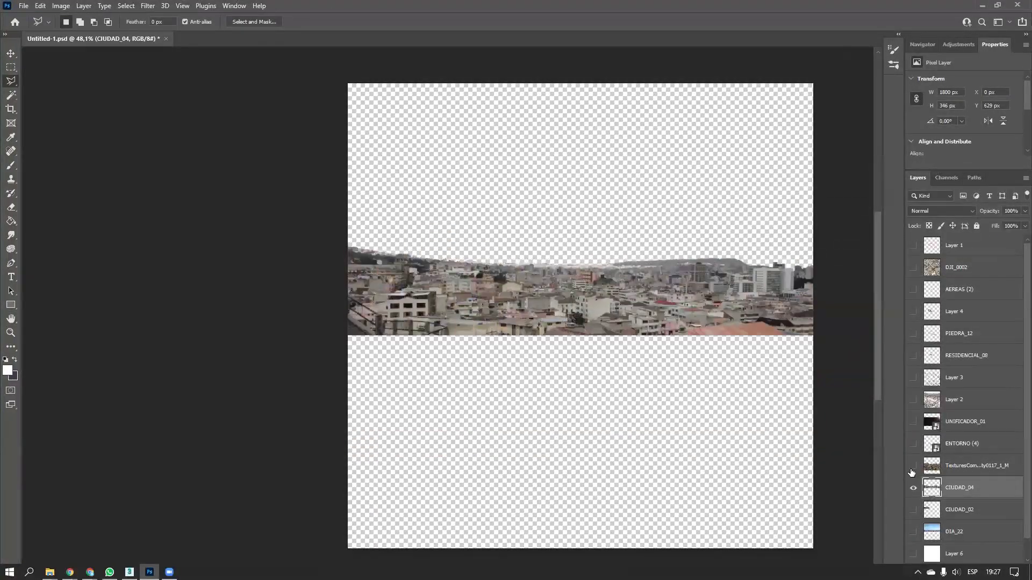
pyautogui.click(912, 469)
pyautogui.click(912, 466)
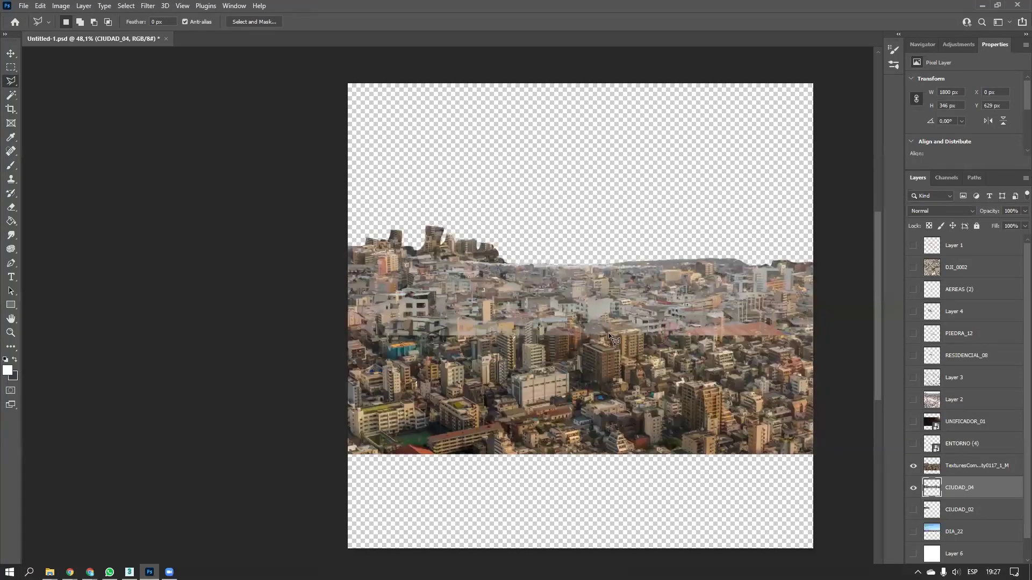
pyautogui.keyDown('alt'); pyautogui.scroll(5, 563, 388); pyautogui.keyUp('alt')
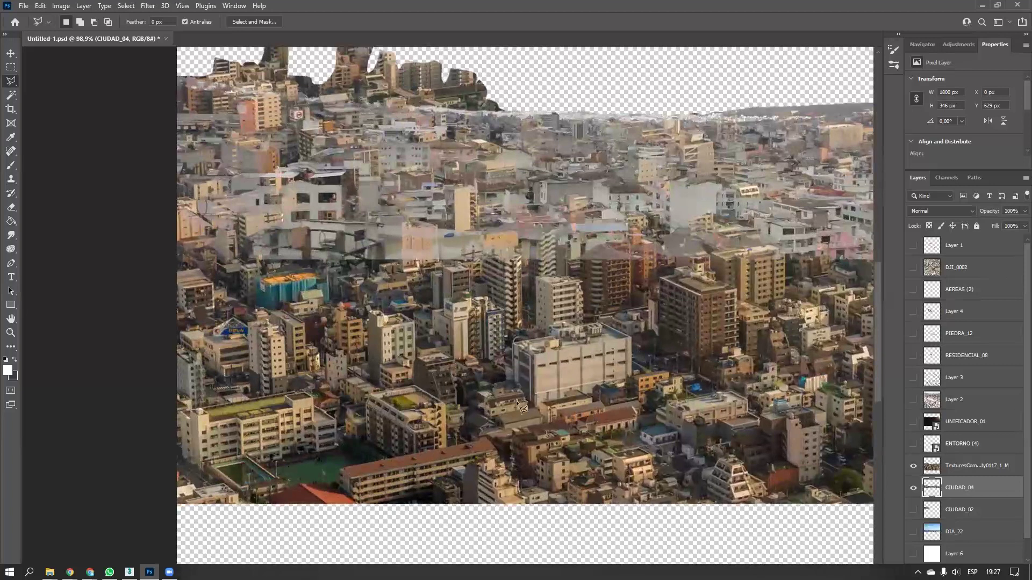
pyautogui.moveTo(572, 303); pyautogui.dragTo(535, 384)
pyautogui.keyDown('ctrl'); pyautogui.moveTo(600, 391); pyautogui.dragTo(578, 406); pyautogui.keyUp('ctrl')
pyautogui.keyDown('alt'); pyautogui.scroll(-3, 697, 407); pyautogui.keyUp('alt')
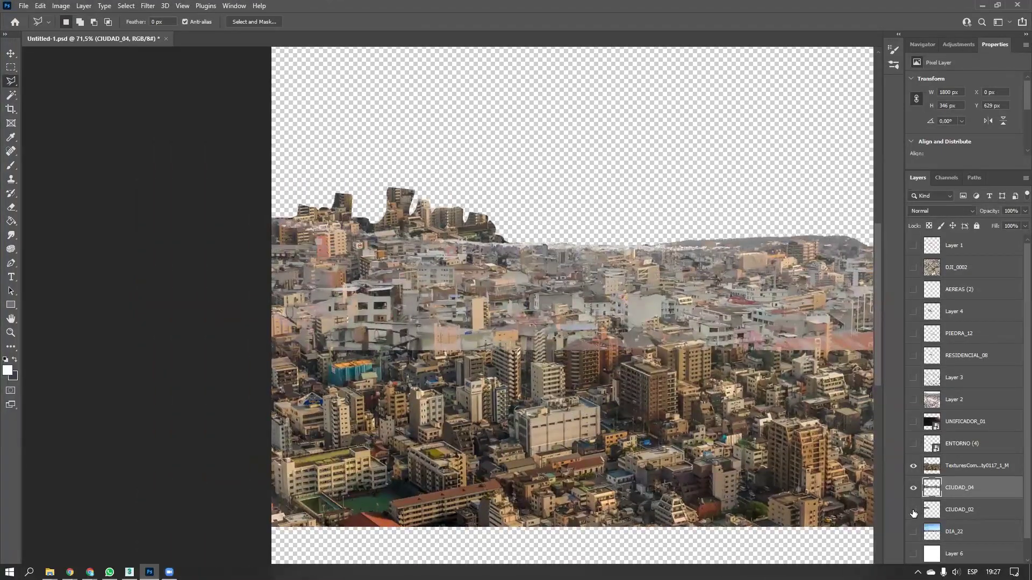
# Compare the skyline towers with the CIUDAD_02 layer shown and hidden
pyautogui.click(914, 512)
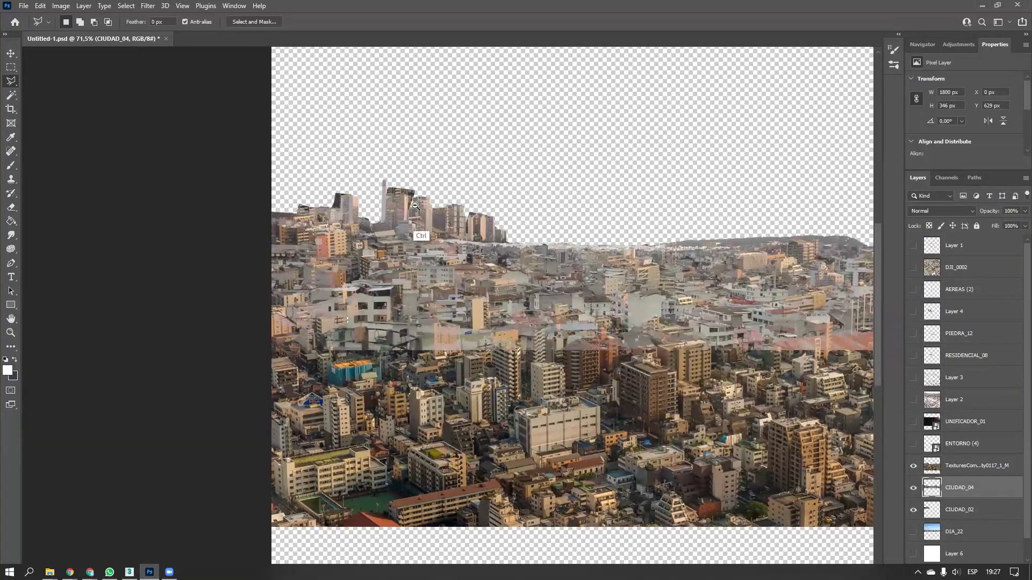
pyautogui.keyDown('alt'); pyautogui.scroll(5, 415, 205); pyautogui.keyUp('alt')
pyautogui.click(913, 513)
pyautogui.click(913, 511)
pyautogui.click(909, 517)
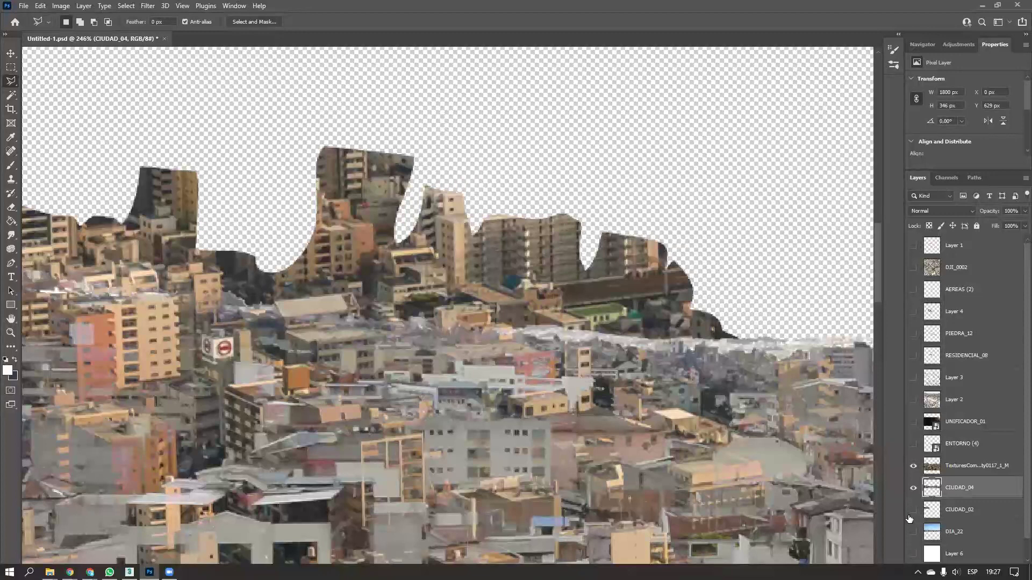
pyautogui.click(913, 510)
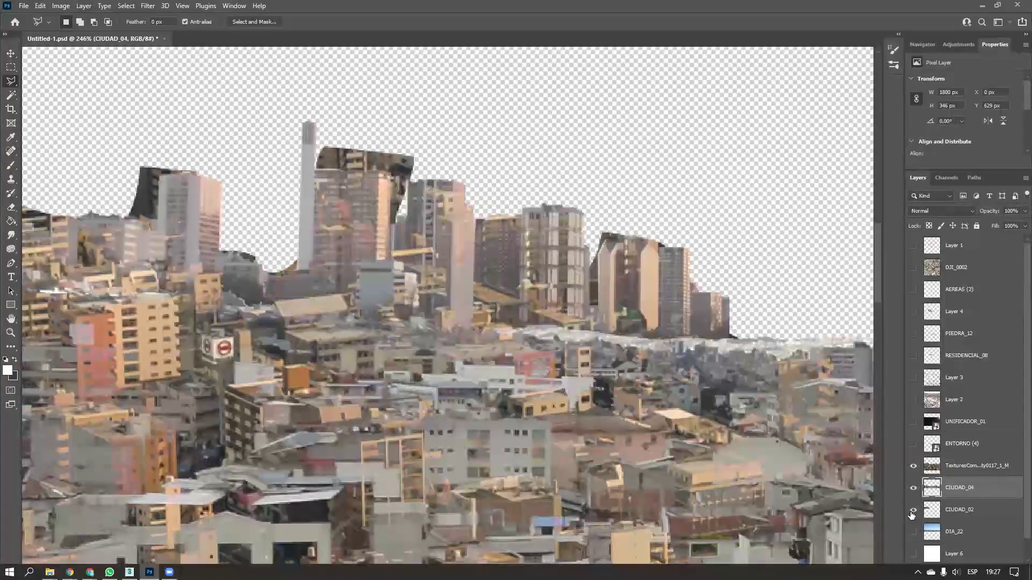
pyautogui.click(912, 512)
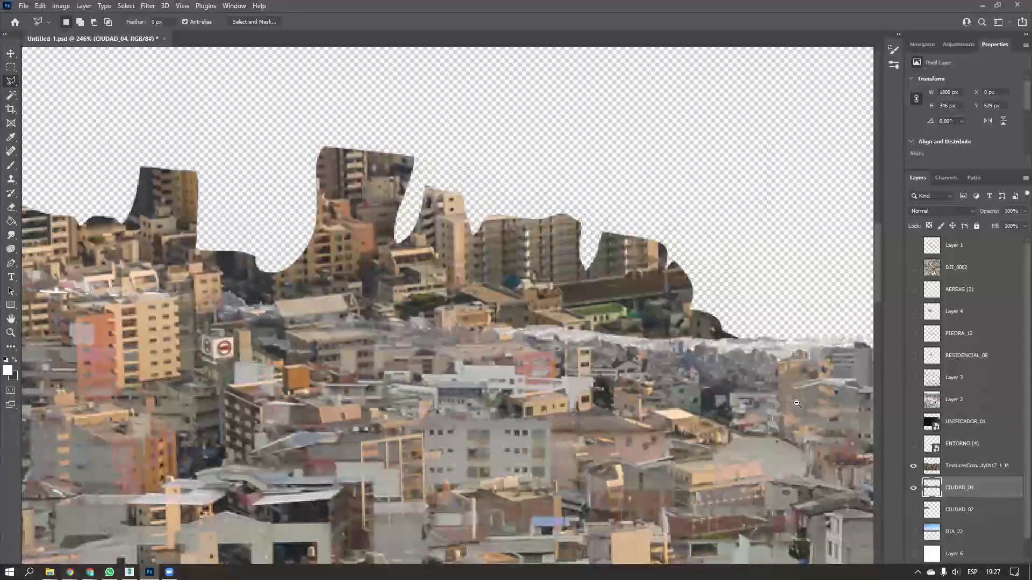
# Make the DIA_22 sky and CIUDAD_02 layers visible again
pyautogui.keyDown('alt'); pyautogui.scroll(-5, 795, 402); pyautogui.keyUp('alt')
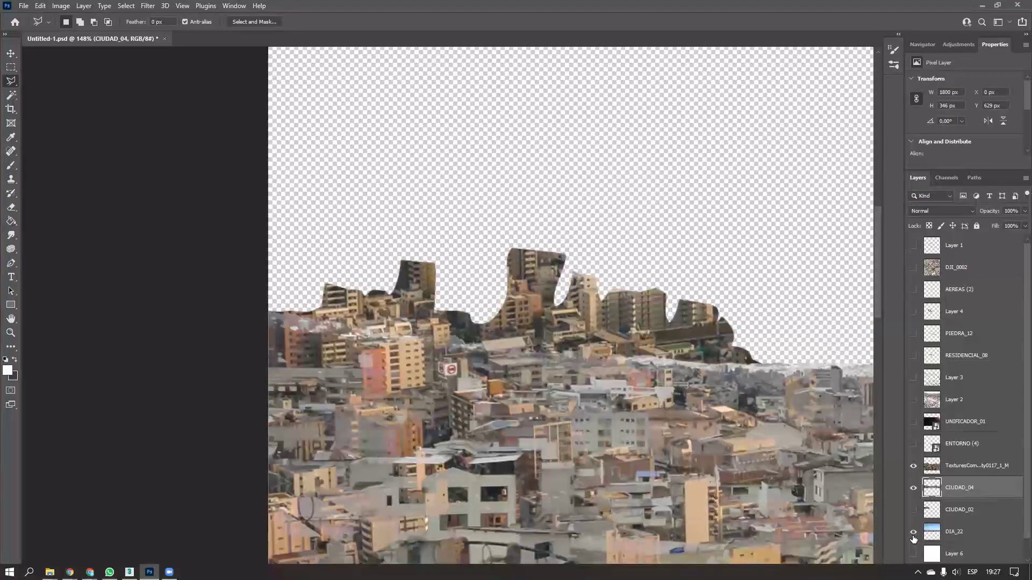
pyautogui.click(912, 535)
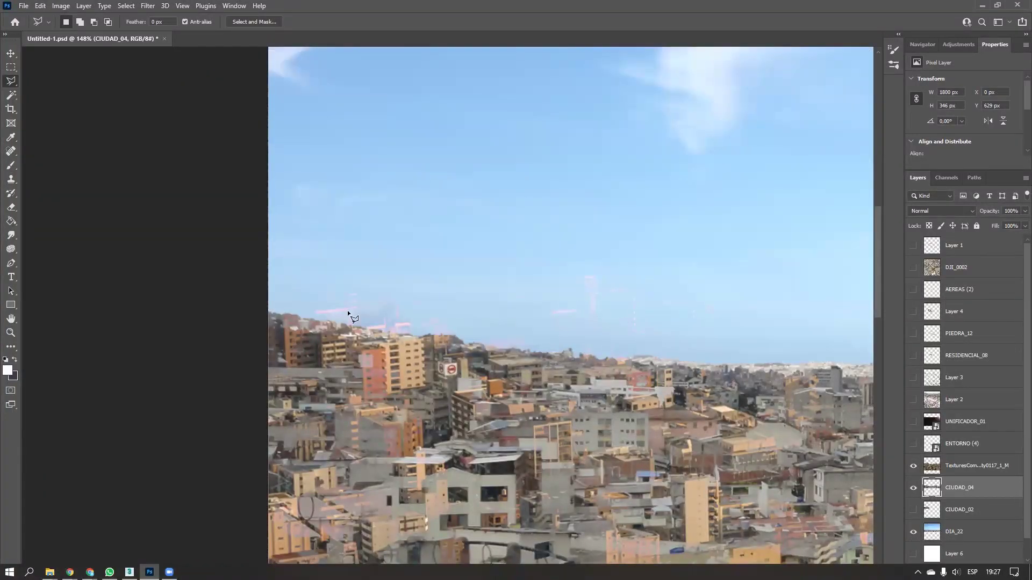
pyautogui.keyDown('alt'); pyautogui.scroll(-10, 727, 366); pyautogui.keyUp('alt')
pyautogui.moveTo(760, 389); pyautogui.dragTo(548, 317)
pyautogui.click(912, 509)
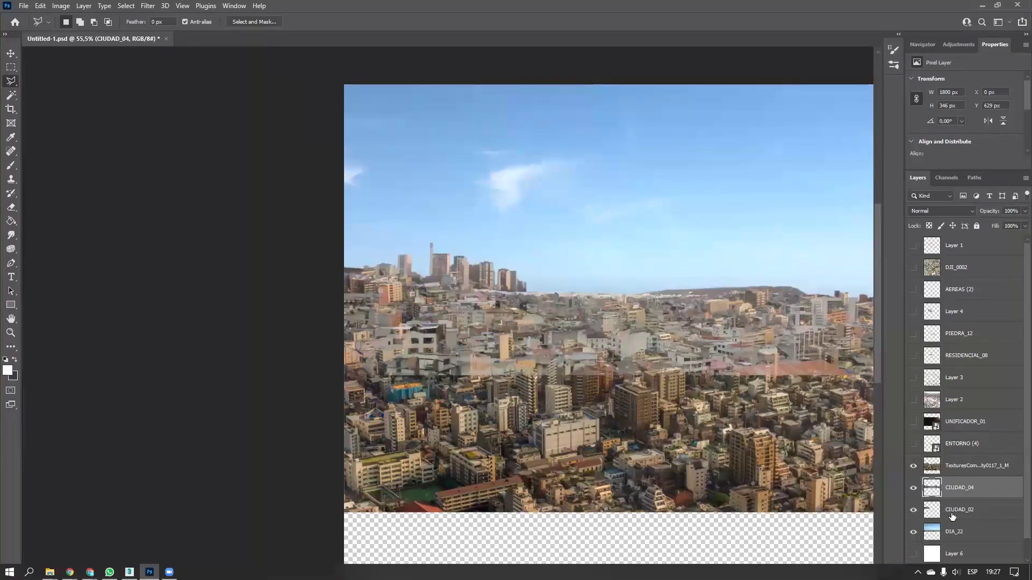
# Merge the CIUDAD_02, CIUDAD_04 and TexturesCom_LandscapeCity0117_1_M layers into one and inspect the skyline towers
pyautogui.click(959, 510)
pyautogui.keyDown('shift'); pyautogui.click(958, 488); pyautogui.keyUp('shift')
pyautogui.keyDown('shift'); pyautogui.click(962, 466); pyautogui.keyUp('shift')
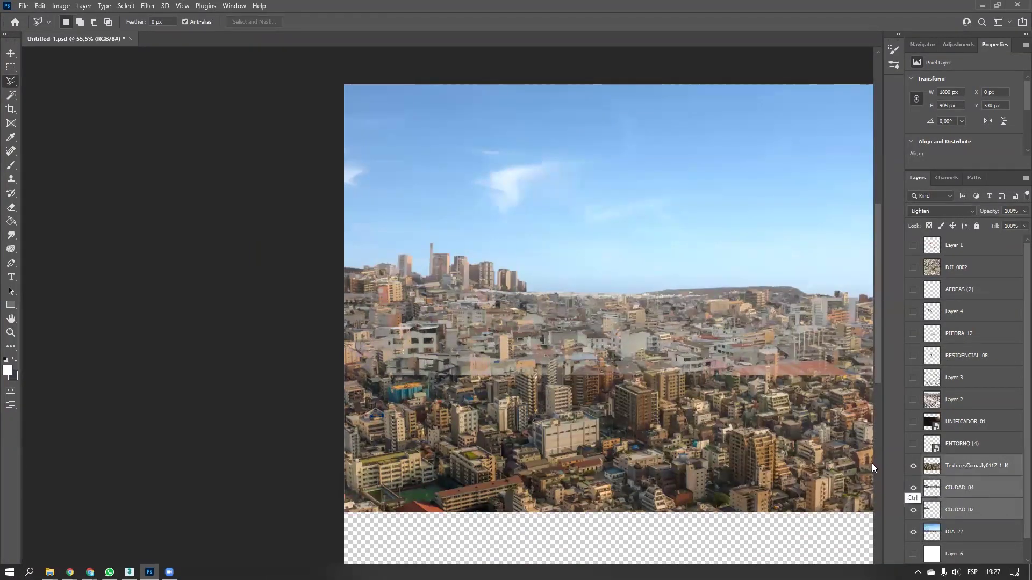
pyautogui.hotkey('ctrl', 'e')
pyautogui.keyDown('alt'); pyautogui.scroll(10, 494, 315); pyautogui.keyUp('alt')
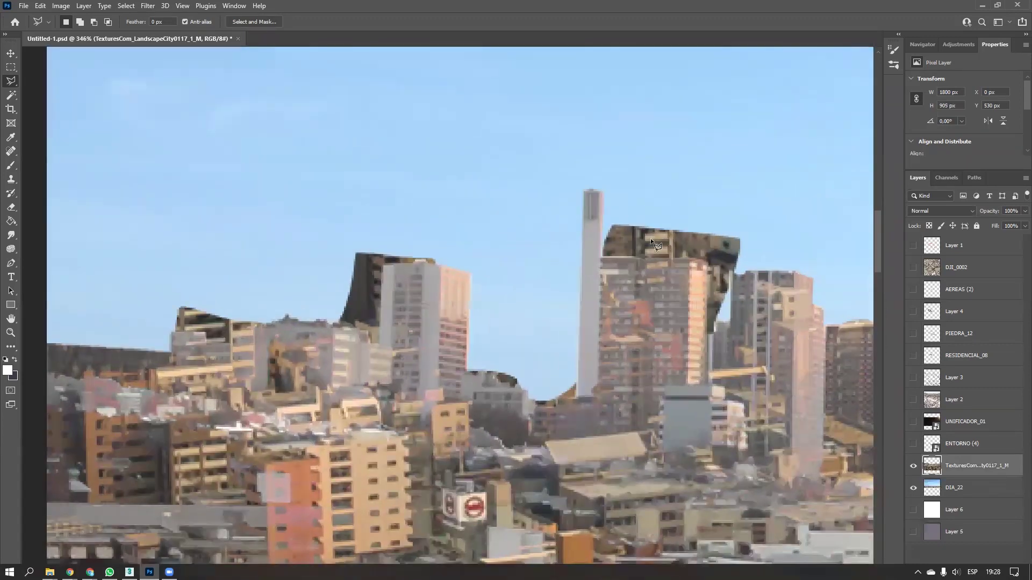
# Inspect the edges of the merged skyline towers and undo the merge of the city layers
pyautogui.moveTo(549, 271); pyautogui.dragTo(529, 275)
pyautogui.keyDown('ctrl'); pyautogui.keyDown('alt'); pyautogui.moveTo(605, 294); pyautogui.dragTo(226, 290); pyautogui.keyUp('alt'); pyautogui.keyUp('ctrl')
pyautogui.keyDown('alt'); pyautogui.scroll(-4, 573, 366); pyautogui.keyUp('alt')
pyautogui.keyDown('alt'); pyautogui.scroll(7, 806, 333); pyautogui.keyUp('alt')
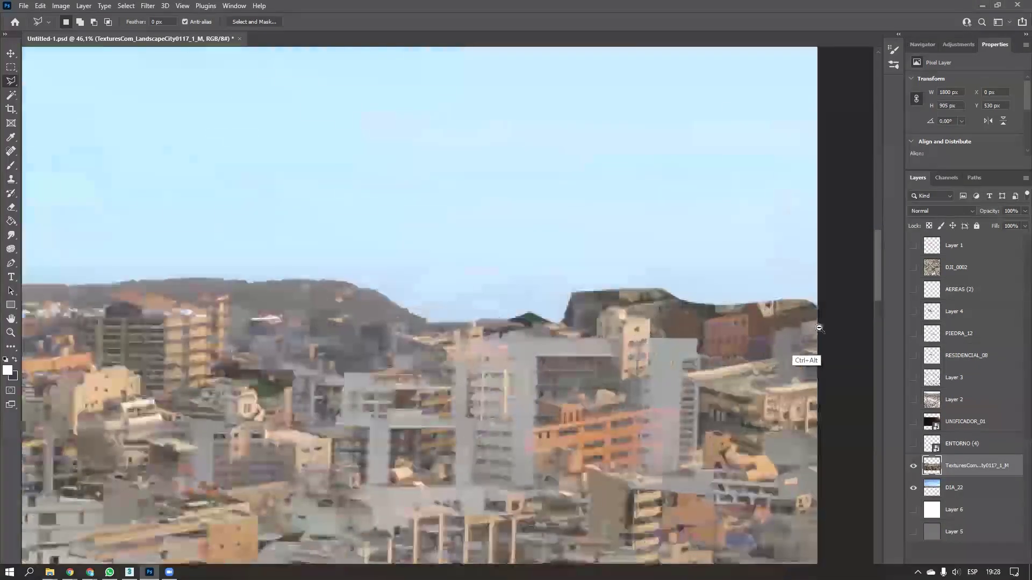
pyautogui.hotkey('ctrl', 'z')
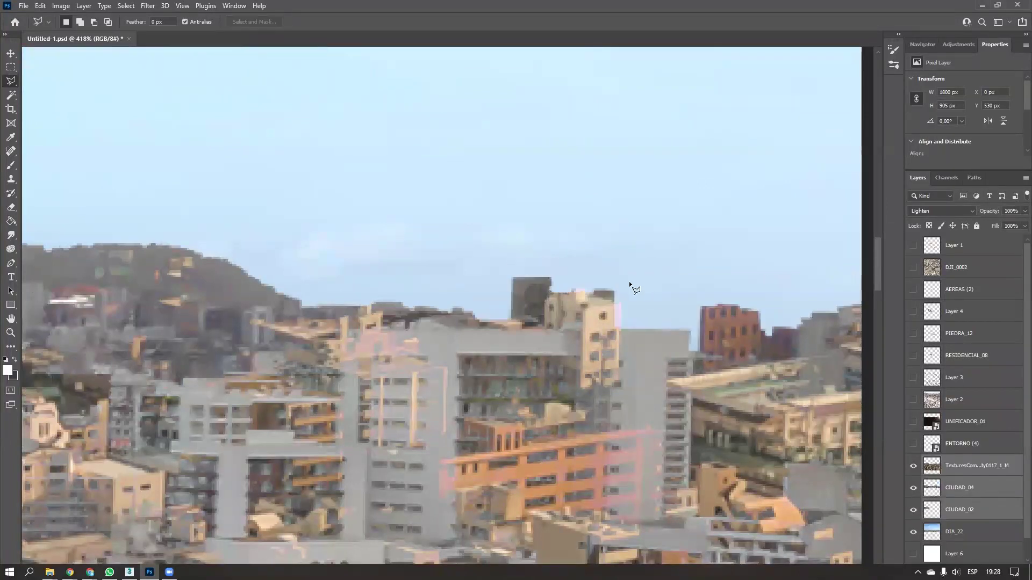
# Try merging the CIUDAD_02, CIUDAD_04 and TexturesCom city layers again, and undo the merge
pyautogui.keyDown('alt'); pyautogui.scroll(-5, 650, 290); pyautogui.keyUp('alt')
pyautogui.keyDown('alt'); pyautogui.scroll(-5, 537, 343); pyautogui.keyUp('alt')
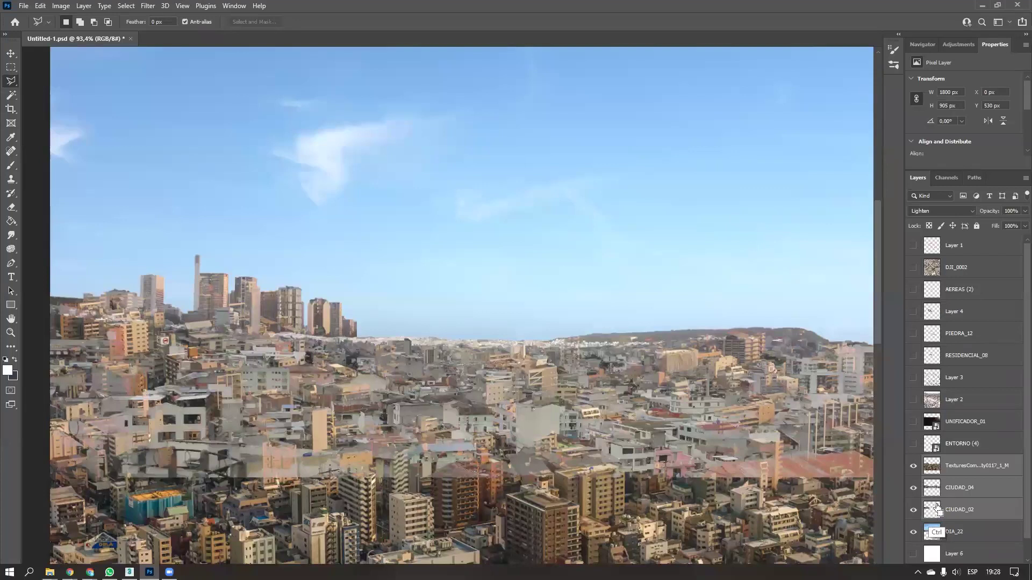
pyautogui.hotkey('ctrl', 'e')
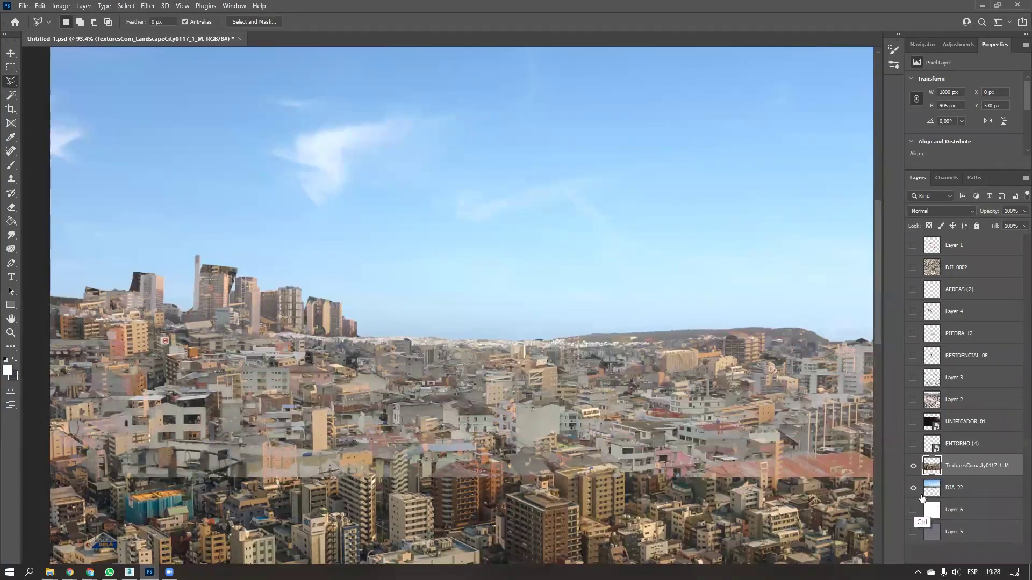
pyautogui.hotkey('ctrl', 'z')
# Reselect the three city layers without the DIA_22 sky, merge them to check the towers' dark edges, and undo it
pyautogui.keyDown('ctrl'); pyautogui.click(955, 532); pyautogui.keyUp('ctrl')
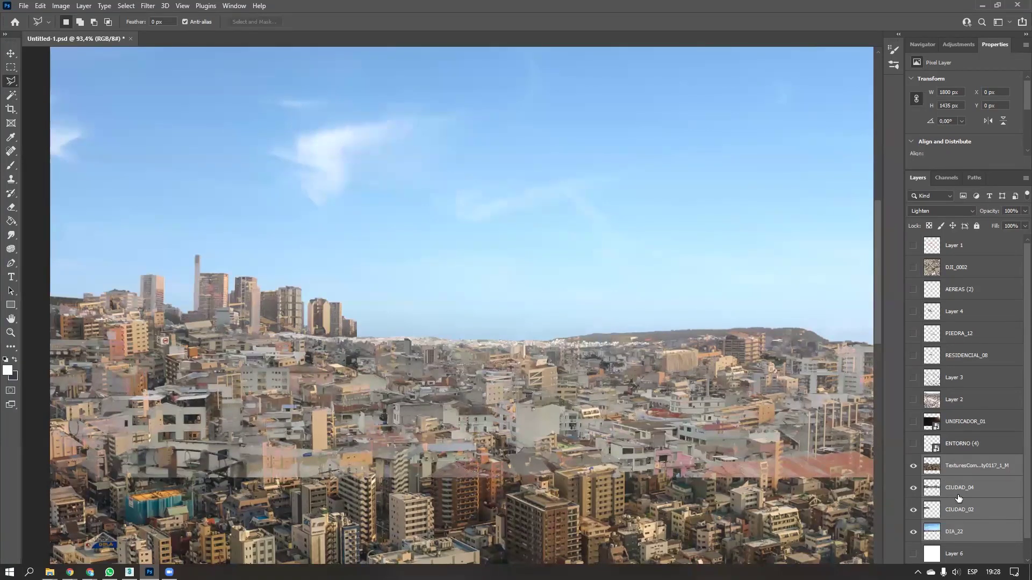
pyautogui.click(956, 509)
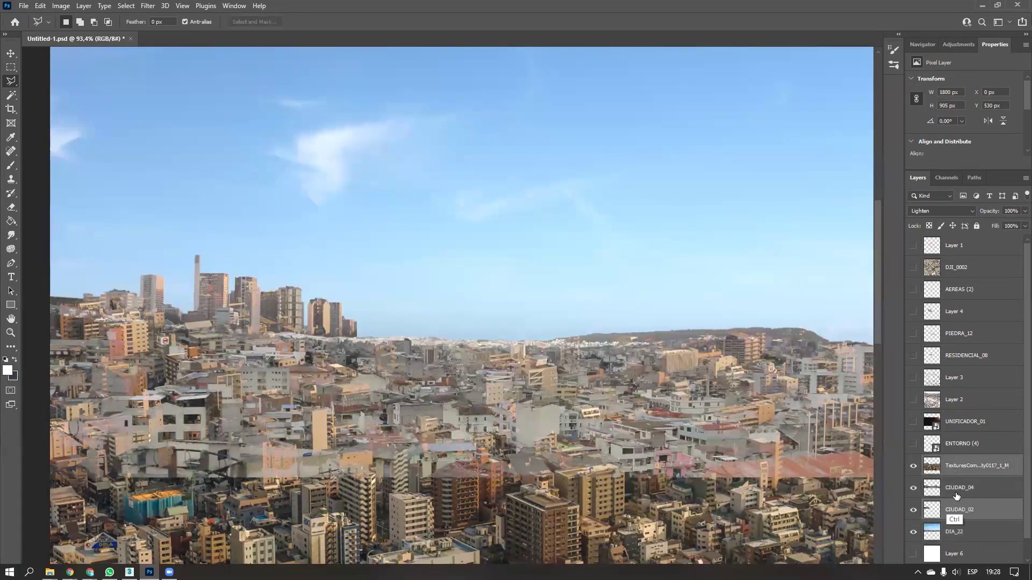
pyautogui.keyDown('ctrl'); pyautogui.click(956, 496); pyautogui.keyUp('ctrl')
pyautogui.keyDown('ctrl'); pyautogui.moveTo(249, 316); pyautogui.dragTo(314, 293); pyautogui.keyUp('ctrl')
pyautogui.moveTo(244, 299)
pyautogui.mouseDown()
pyautogui.moveTo(288, 325)
pyautogui.moveTo(516, 394)
pyautogui.mouseUp()
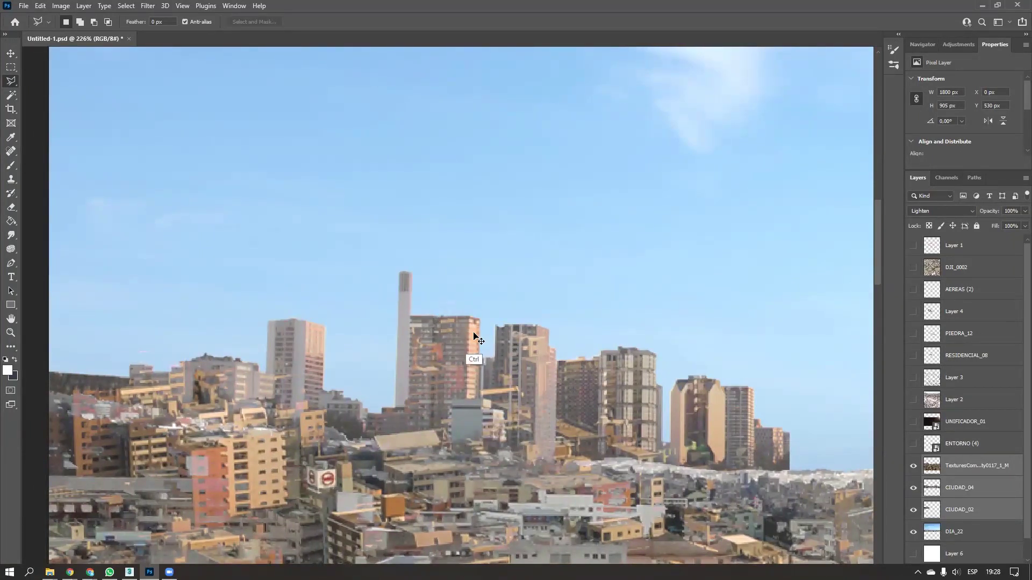
pyautogui.hotkey('ctrl', 'e')
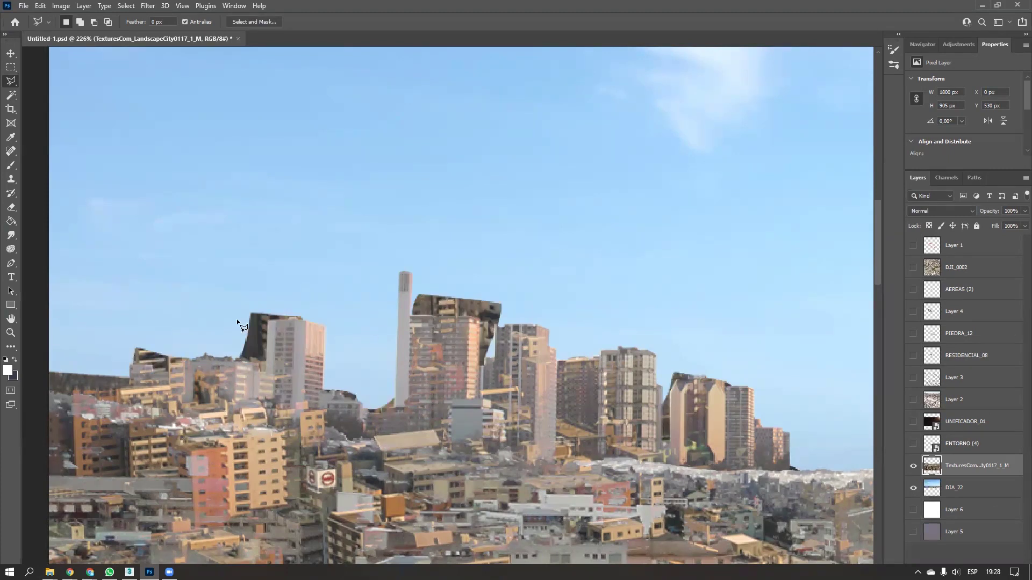
pyautogui.hotkey('ctrl', 'z')
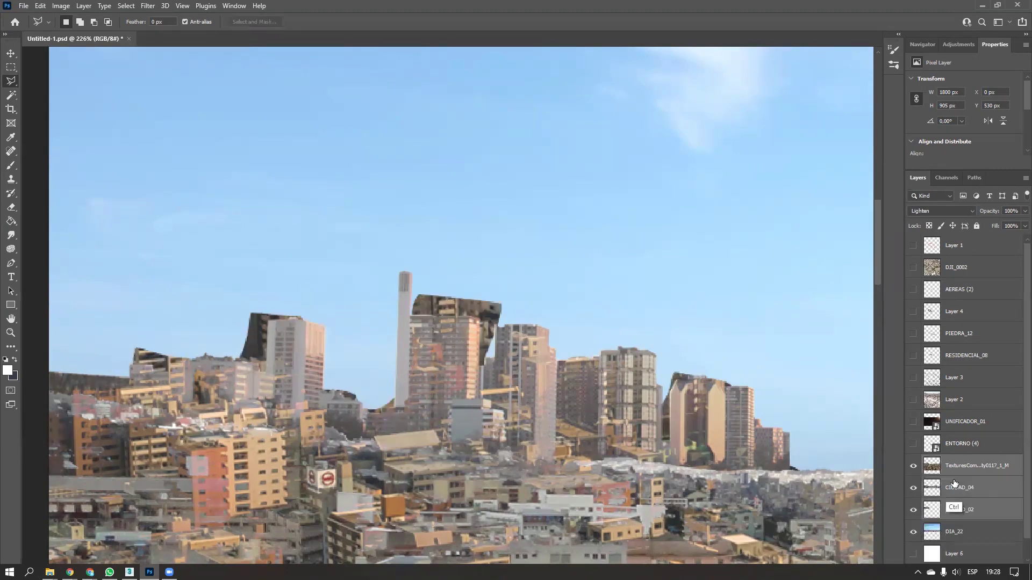
# Merge the three city layers together with the DIA_22 sky and delete the merged layer
pyautogui.hotkey('ctrl', 'e')
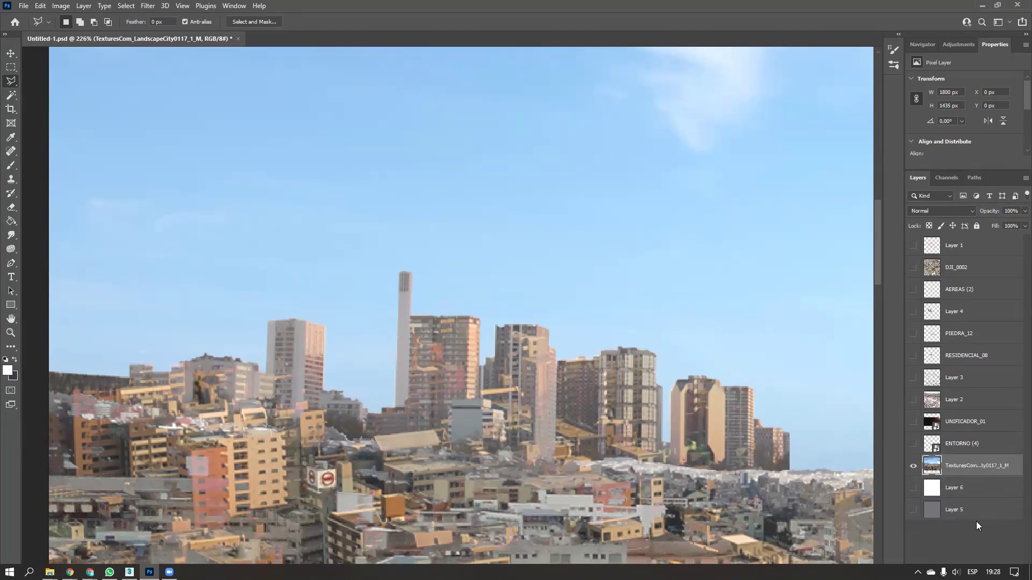
pyautogui.click(931, 541)
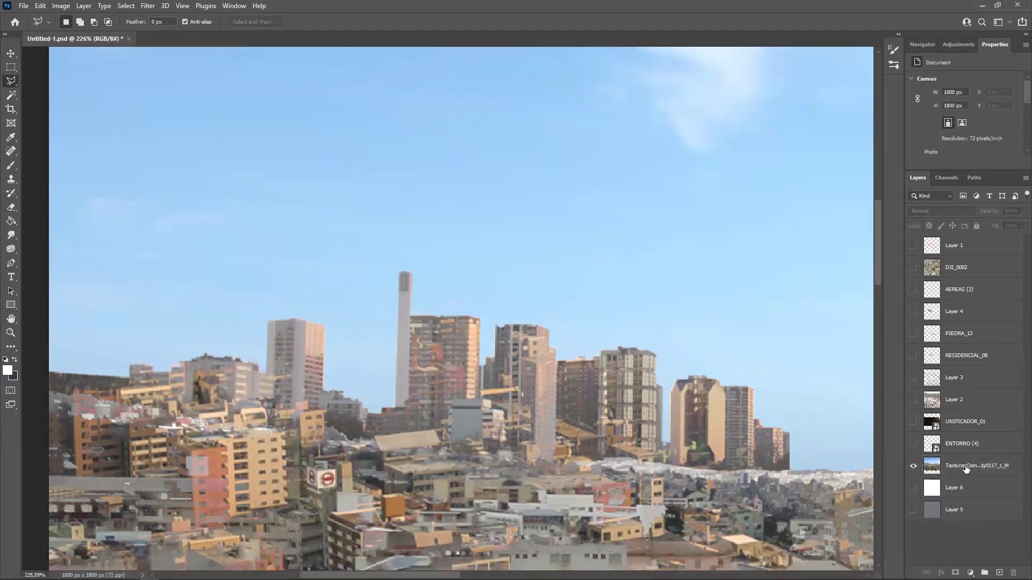
pyautogui.moveTo(932, 558); pyautogui.dragTo(1013, 573)
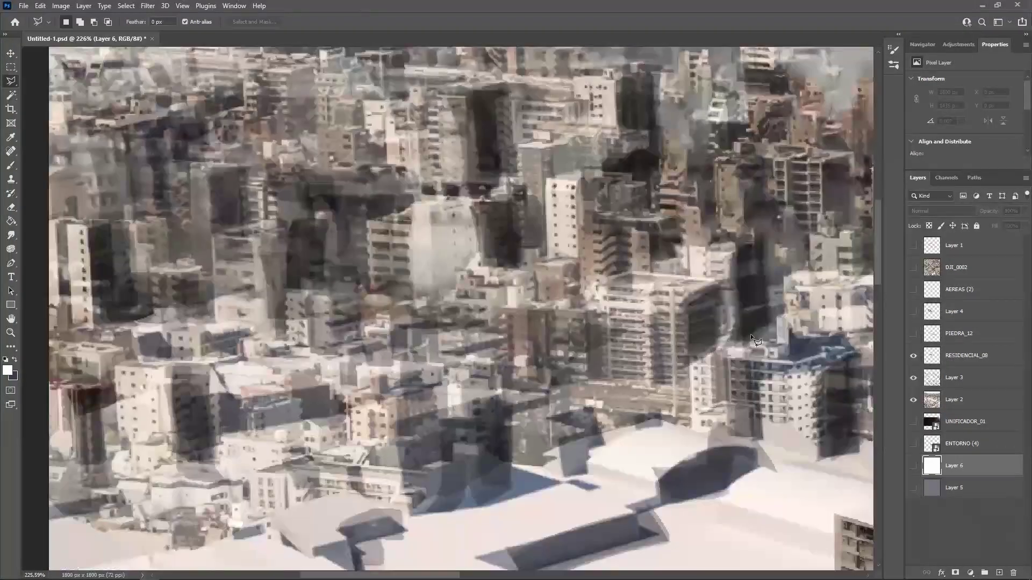
# Show the PIEDRA_12 layer over the aerial city image and delete the RESIDENCIAL_08 layer
pyautogui.keyDown('ctrl'); pyautogui.moveTo(702, 317); pyautogui.dragTo(583, 388); pyautogui.keyUp('ctrl')
pyautogui.moveTo(728, 364); pyautogui.dragTo(581, 372)
pyautogui.keyDown('alt'); pyautogui.scroll(2, 640, 390); pyautogui.keyUp('alt')
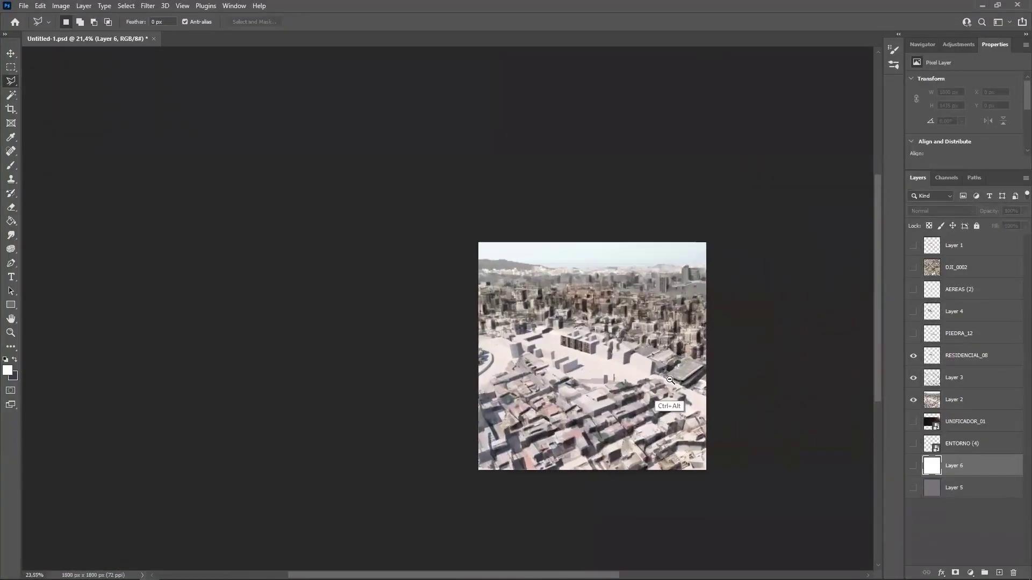
pyautogui.click(913, 334)
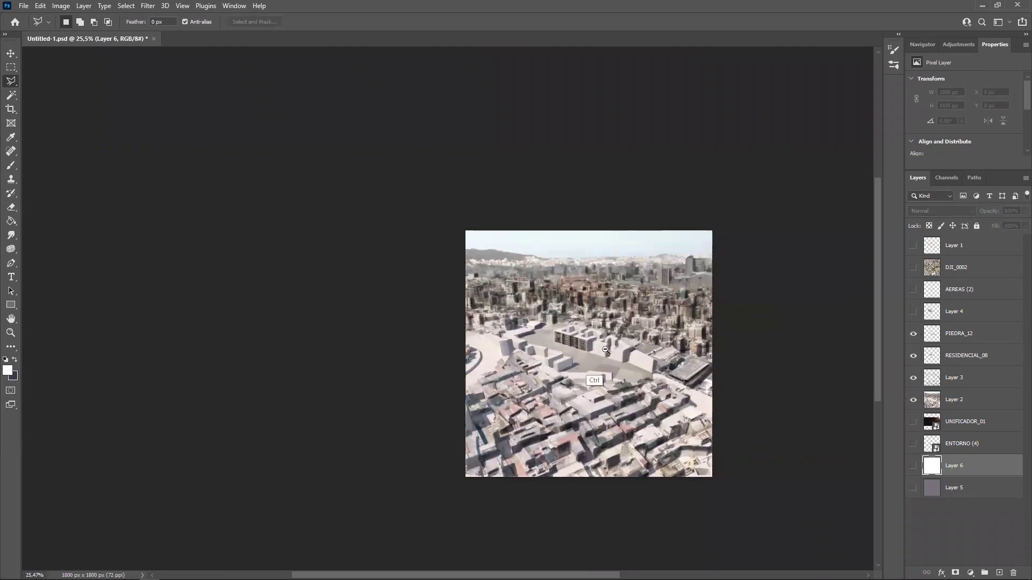
pyautogui.keyDown('alt'); pyautogui.scroll(12, 642, 350); pyautogui.keyUp('alt')
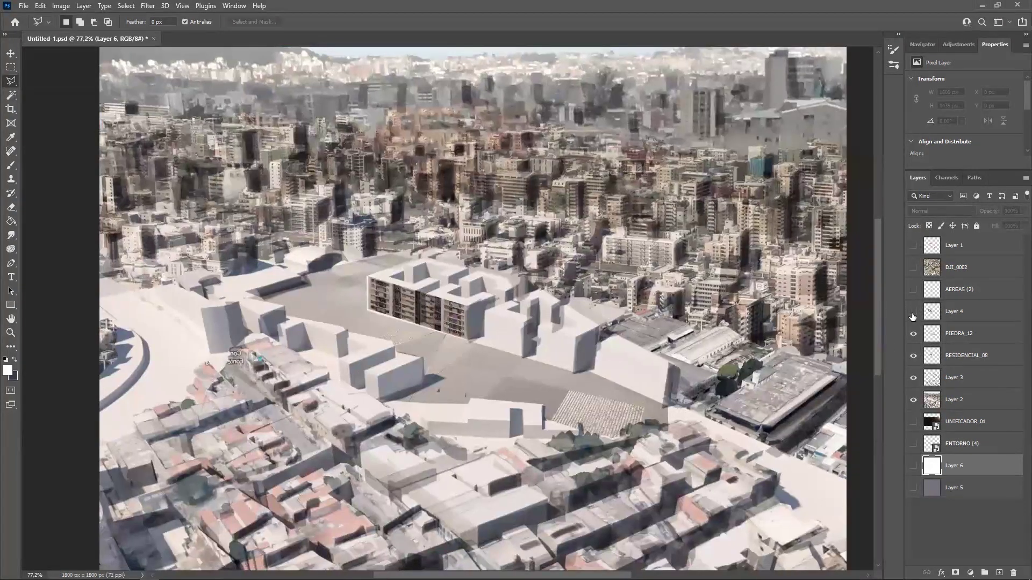
pyautogui.click(914, 355)
pyautogui.moveTo(991, 357); pyautogui.dragTo(1013, 573)
# Merge Layer 2, Layer 3 and PIEDRA_12 into one layer after comparing the image with and without PIEDRA_12
pyautogui.click(955, 377)
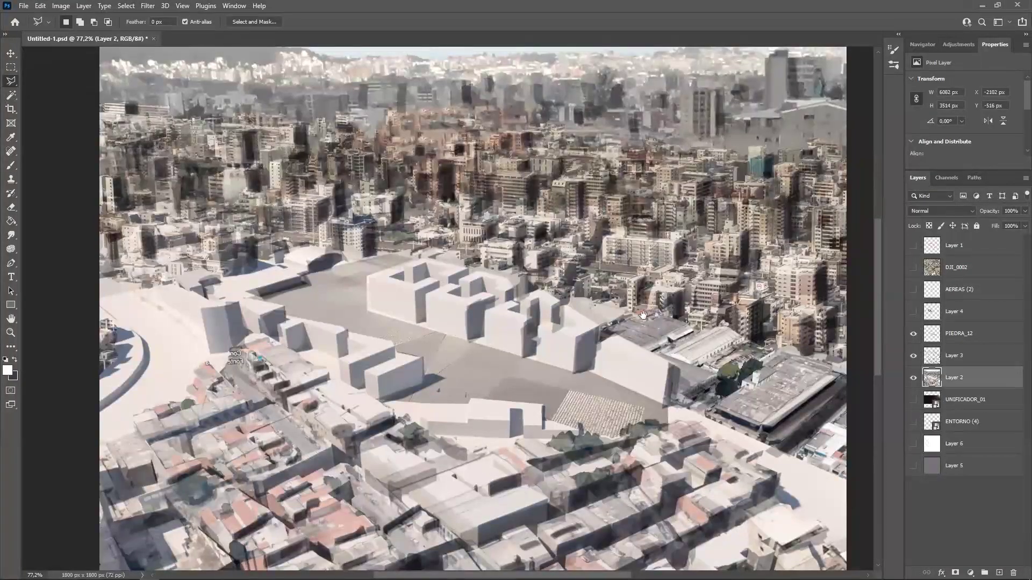
pyautogui.keyDown('alt'); pyautogui.scroll(-5, 582, 347); pyautogui.keyUp('alt')
pyautogui.keyDown('alt'); pyautogui.scroll(-1, 582, 347); pyautogui.keyUp('alt')
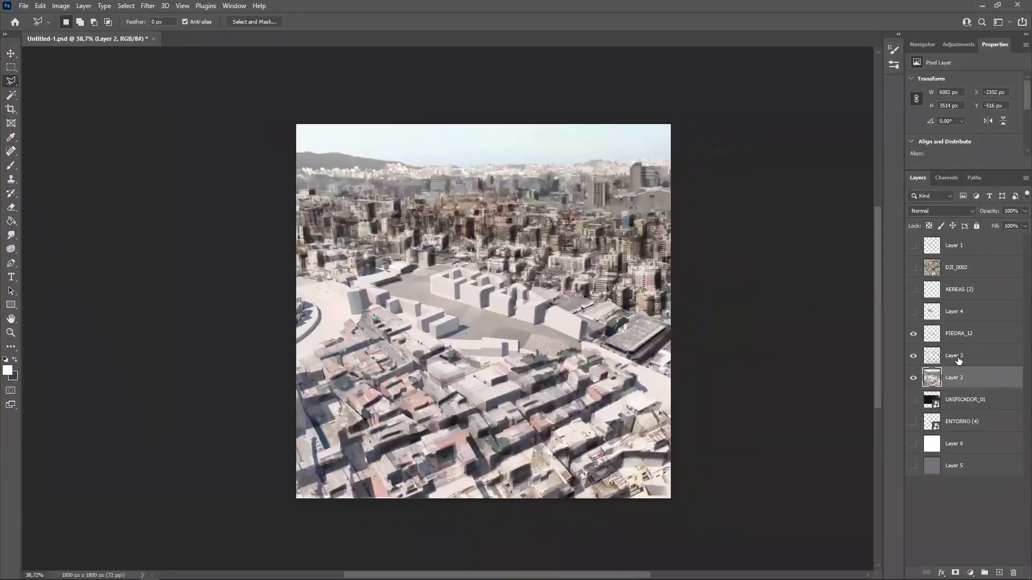
pyautogui.keyDown('ctrl'); pyautogui.click(958, 357); pyautogui.keyUp('ctrl')
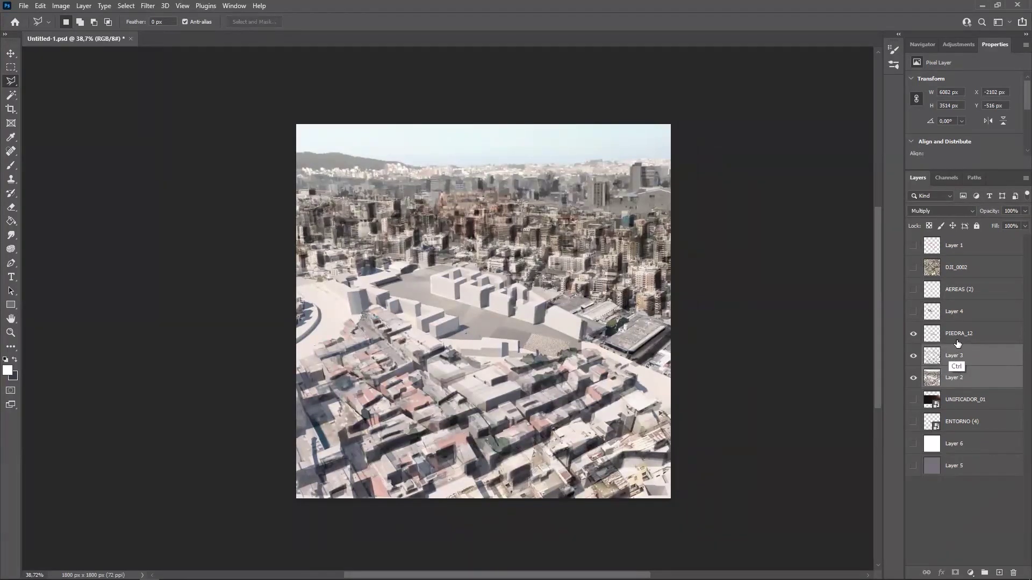
pyautogui.keyDown('ctrl'); pyautogui.click(958, 339); pyautogui.keyUp('ctrl')
pyautogui.click(913, 334)
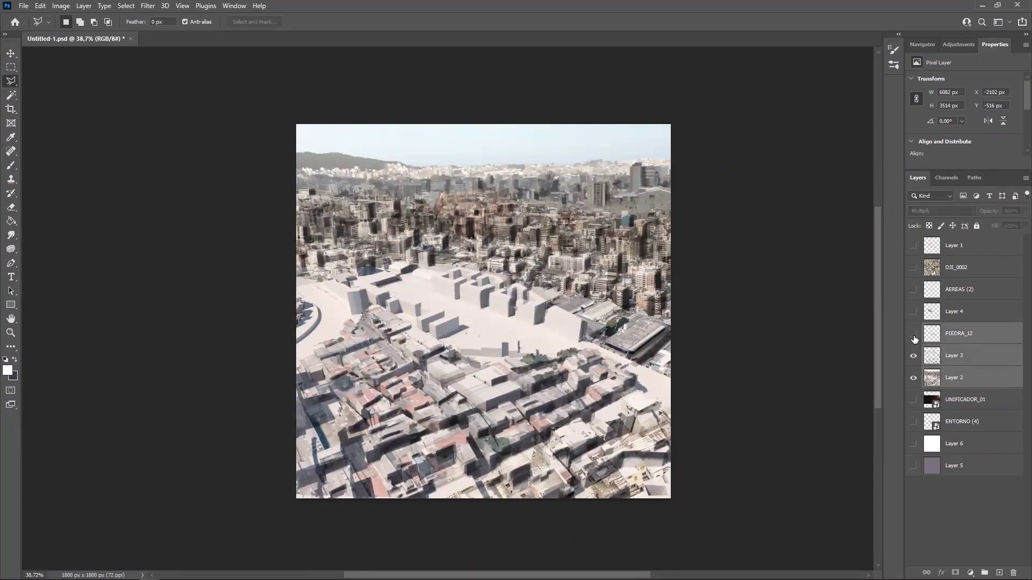
pyautogui.click(913, 334)
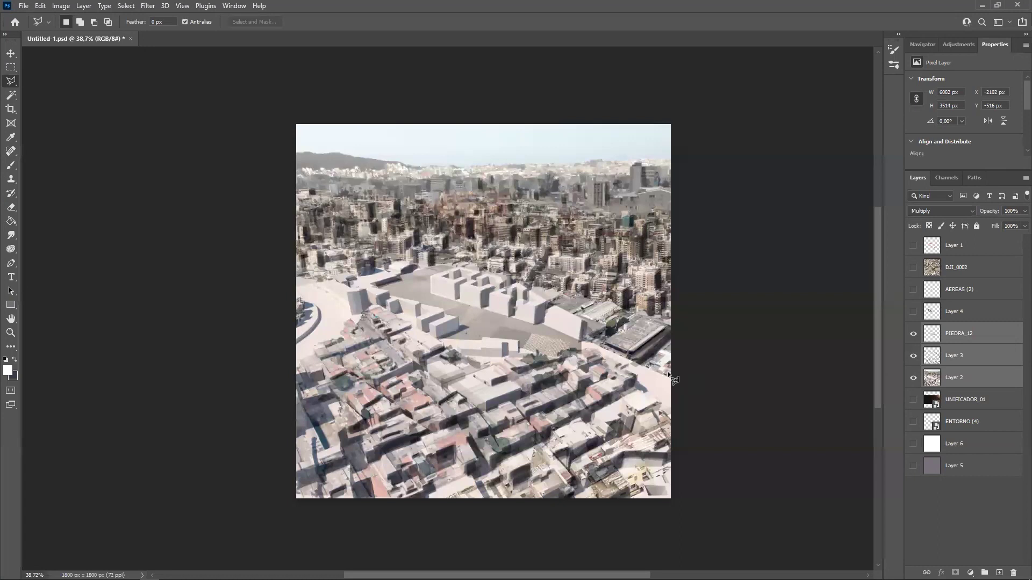
pyautogui.hotkey('ctrl', 'e')
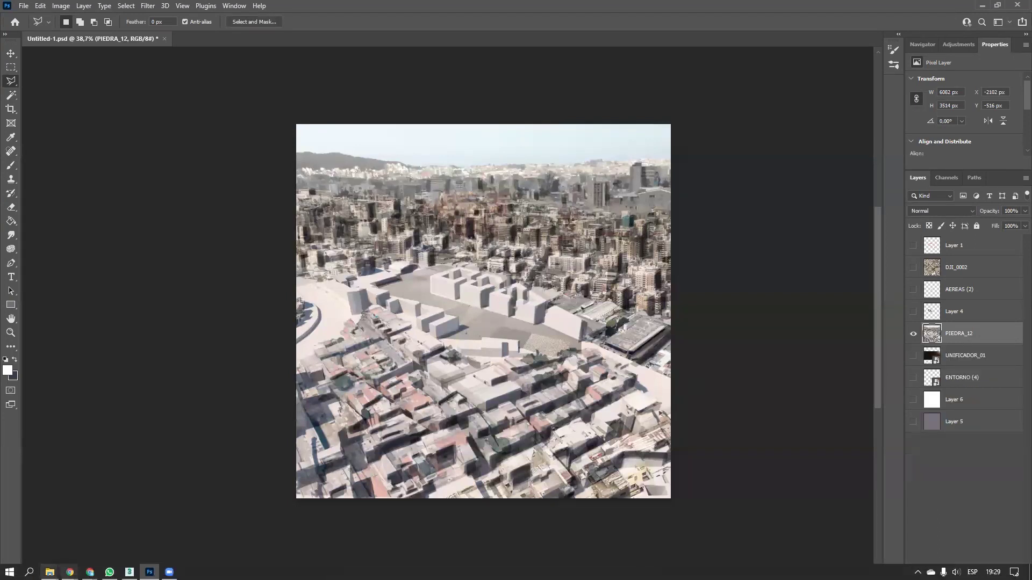
pyautogui.moveTo(49, 572)
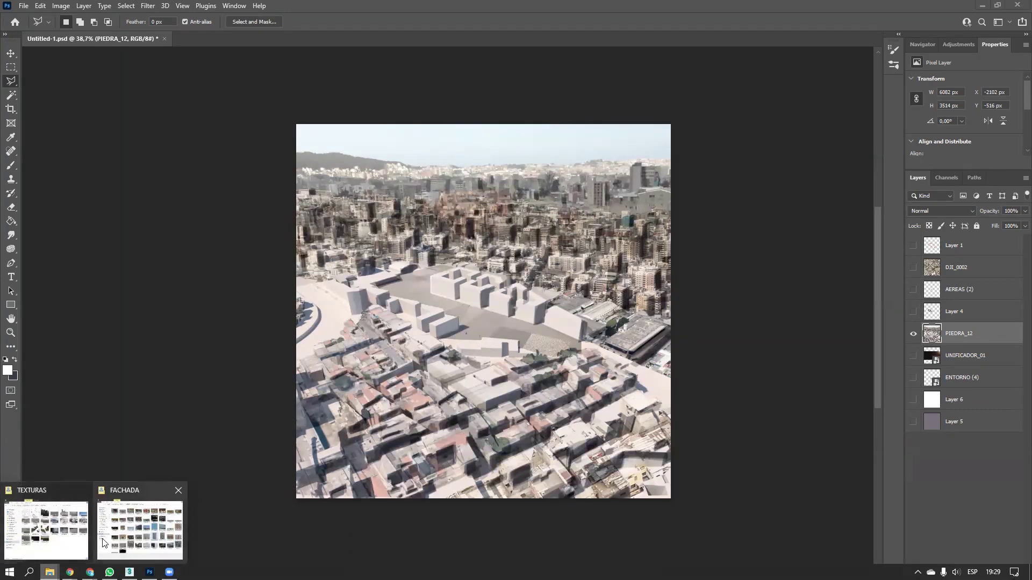
pyautogui.click(75, 535)
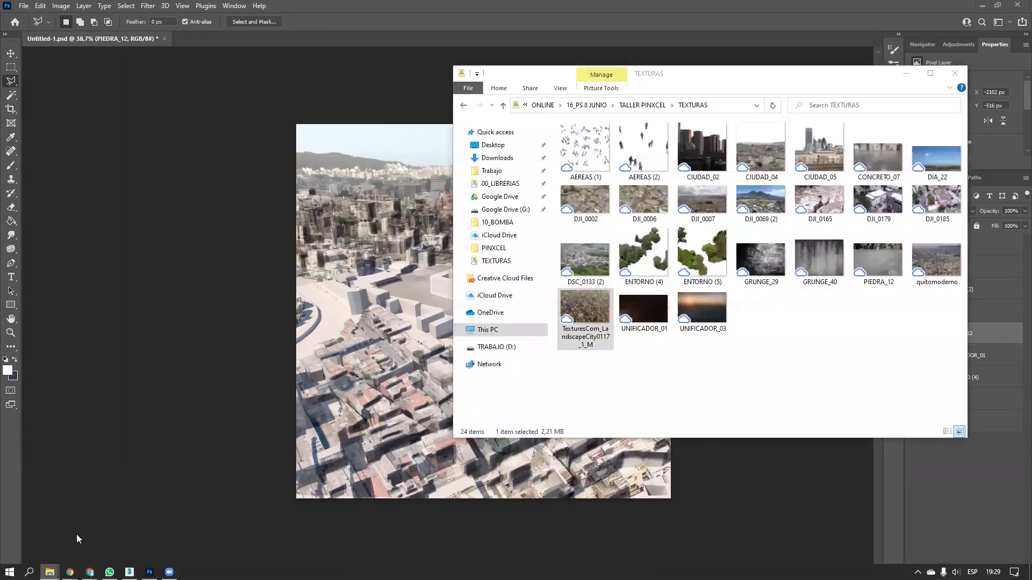
pyautogui.click(694, 309)
pyautogui.moveTo(693, 312); pyautogui.dragTo(431, 323)
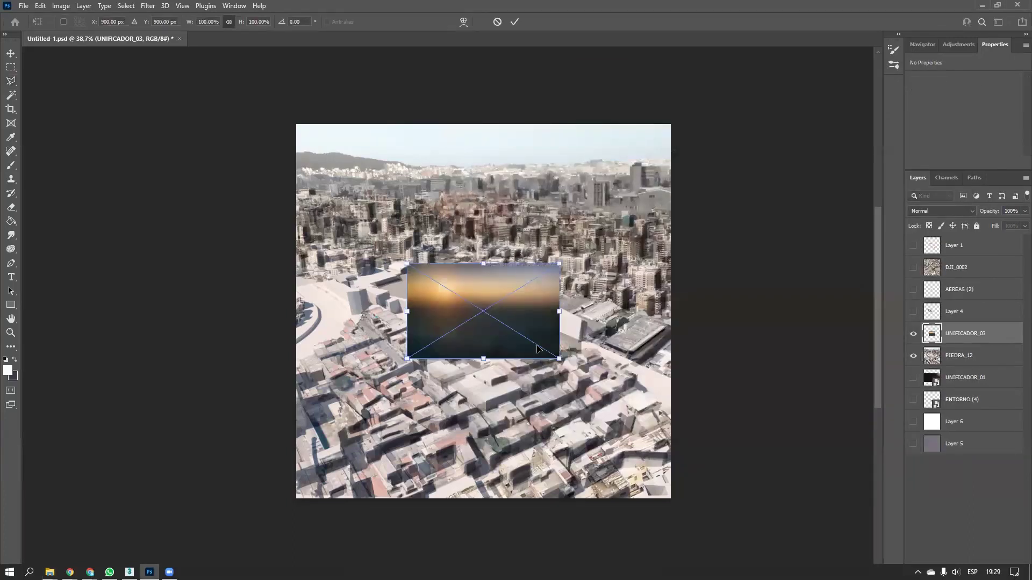
pyautogui.press('Escape')
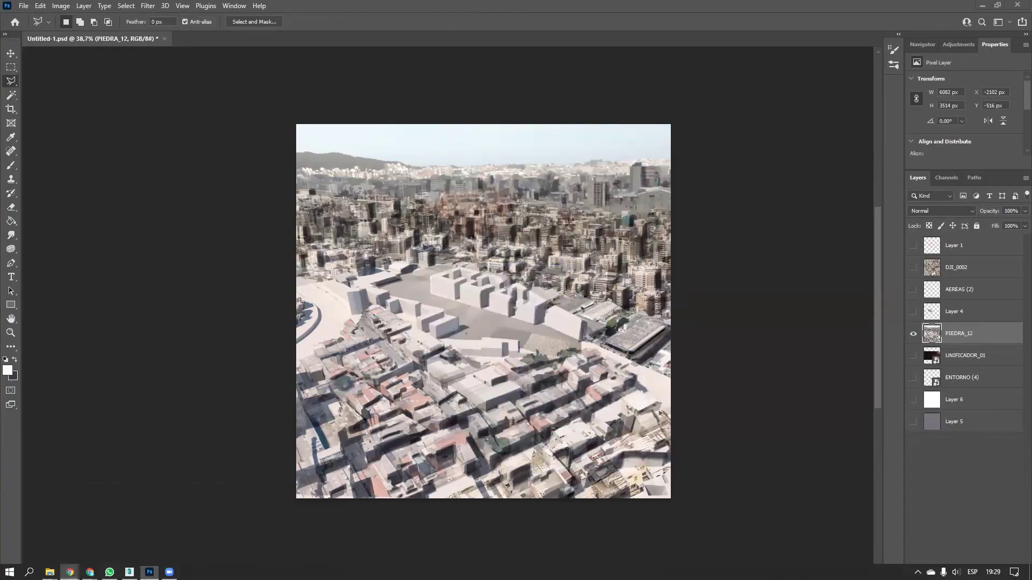
# Switch to Chrome and search Google for "ciudad fotografia" in a new tab, showing the image results
pyautogui.moveTo(70, 572)
pyautogui.click(329, 530)
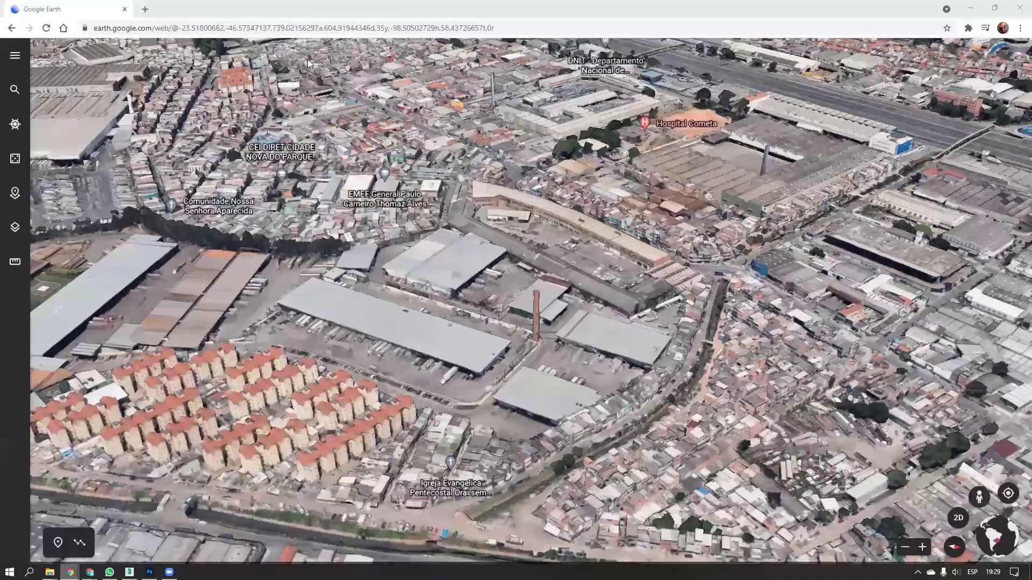
pyautogui.click(144, 9)
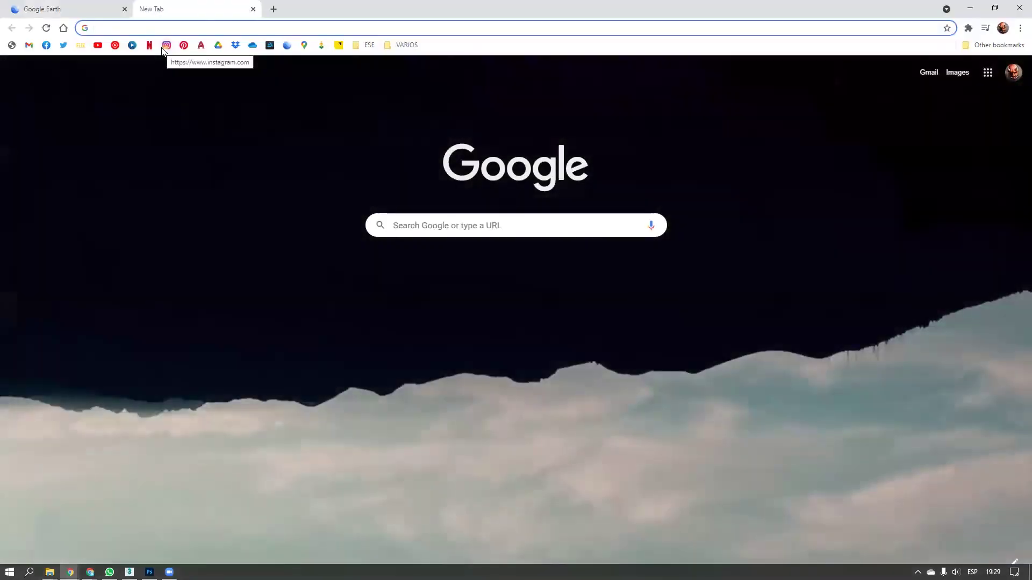
pyautogui.write('ciudad ')
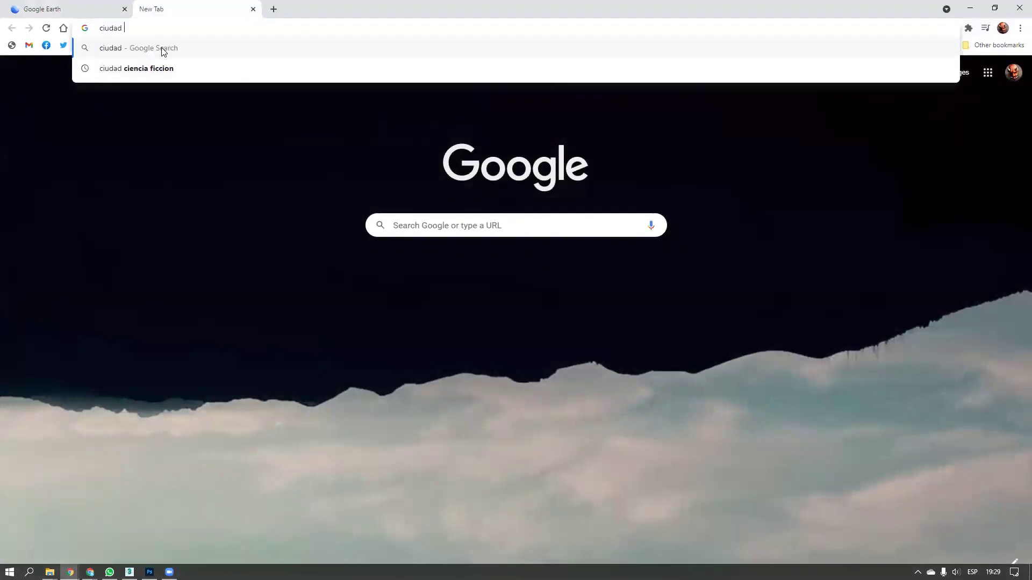
pyautogui.write('fotografia')
pyautogui.press('Return')
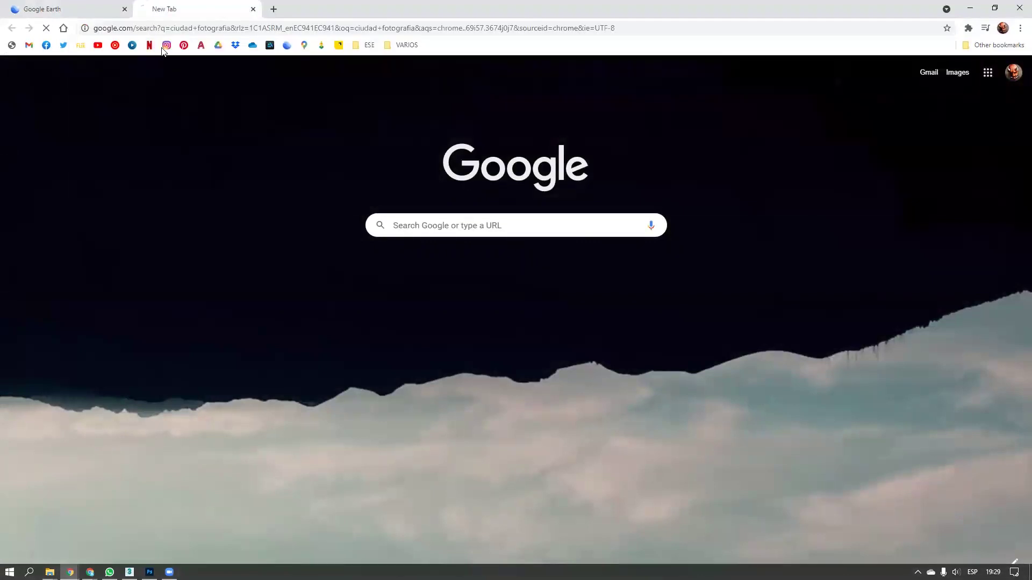
pyautogui.click(131, 86)
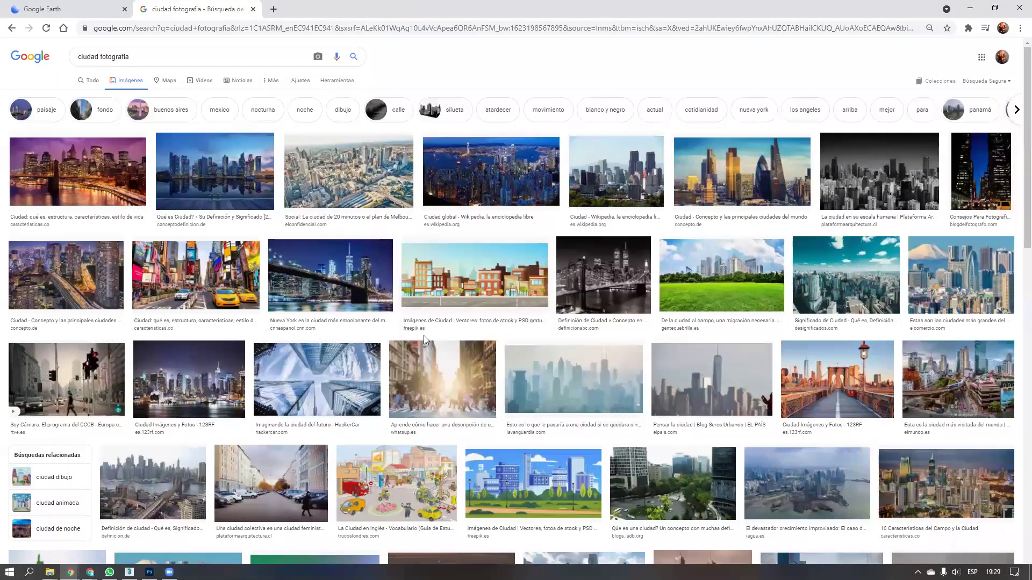
# Browse the city image results and copy the sunset skyline photo titled "10 Ventajas y Desventajas de Vivir en la Ciudad"
pyautogui.scroll(-1, 424, 336)
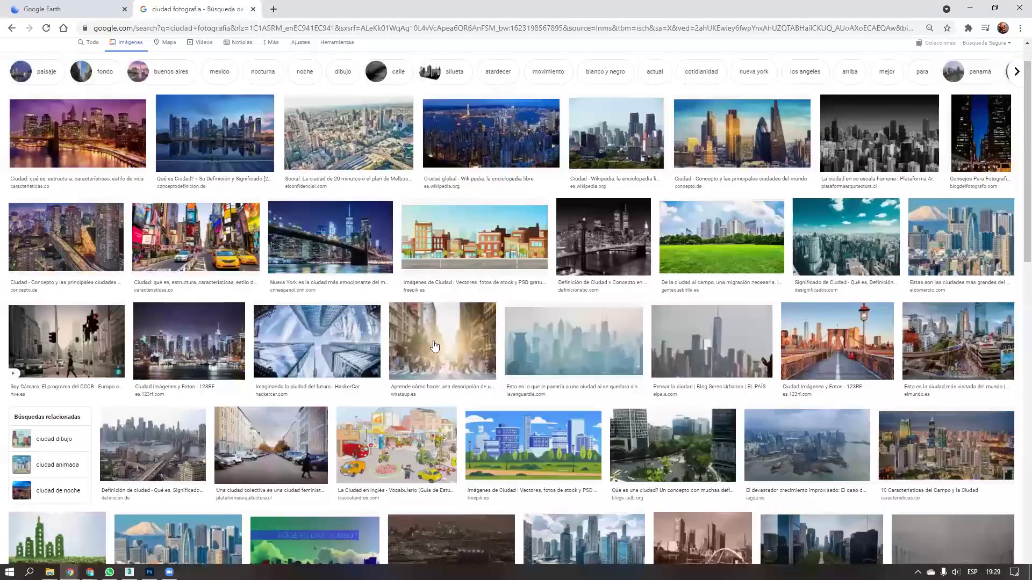
pyautogui.scroll(-3, 612, 333)
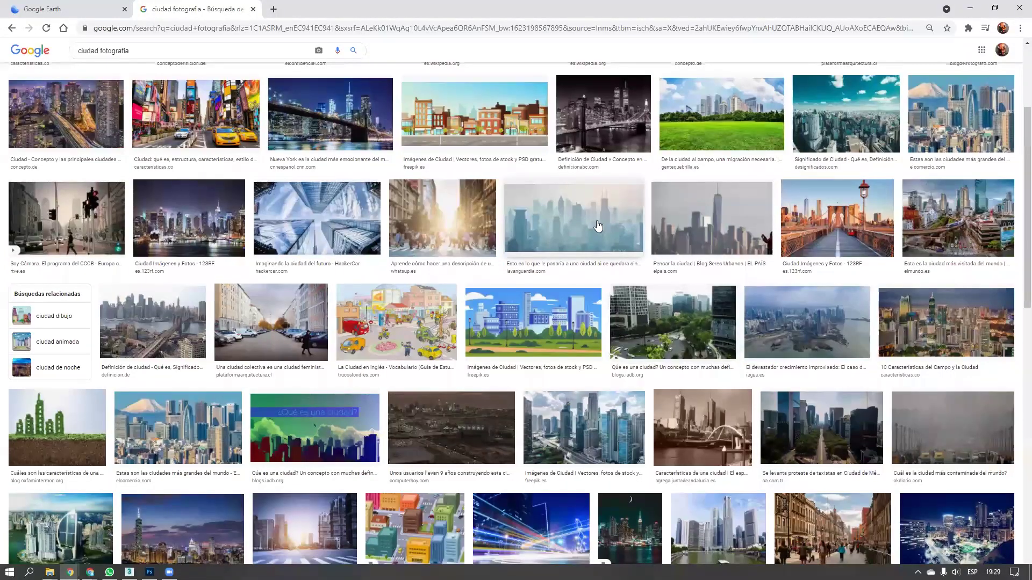
pyautogui.scroll(-3, 709, 231)
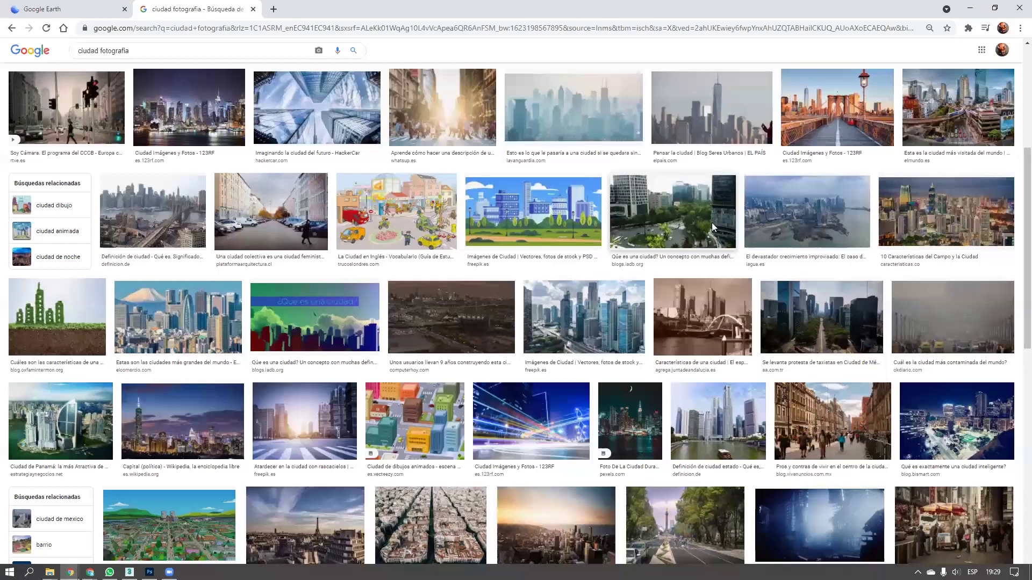
pyautogui.scroll(-5, 713, 228)
pyautogui.click(568, 295)
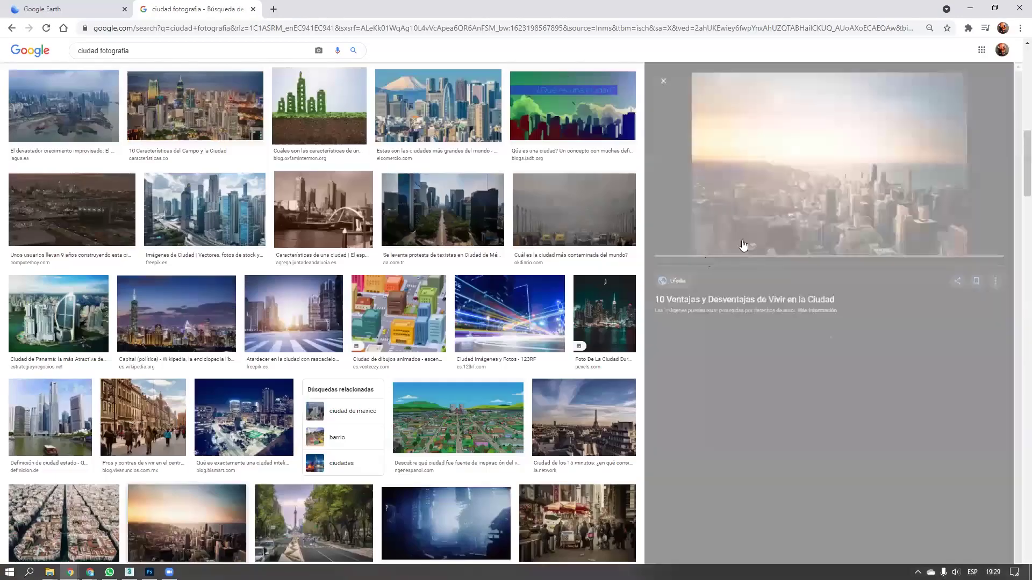
pyautogui.rightClick(776, 177)
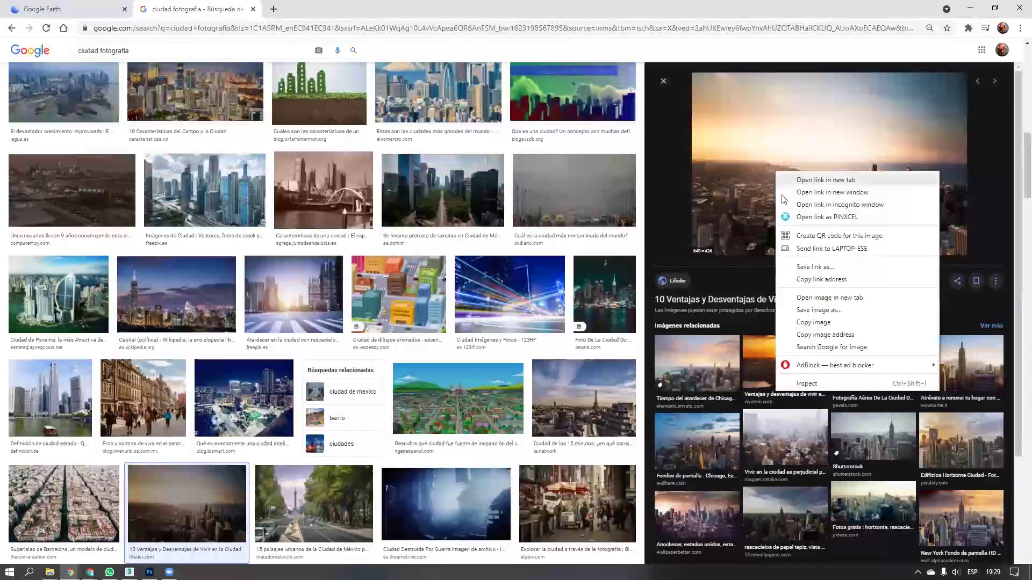
pyautogui.click(800, 324)
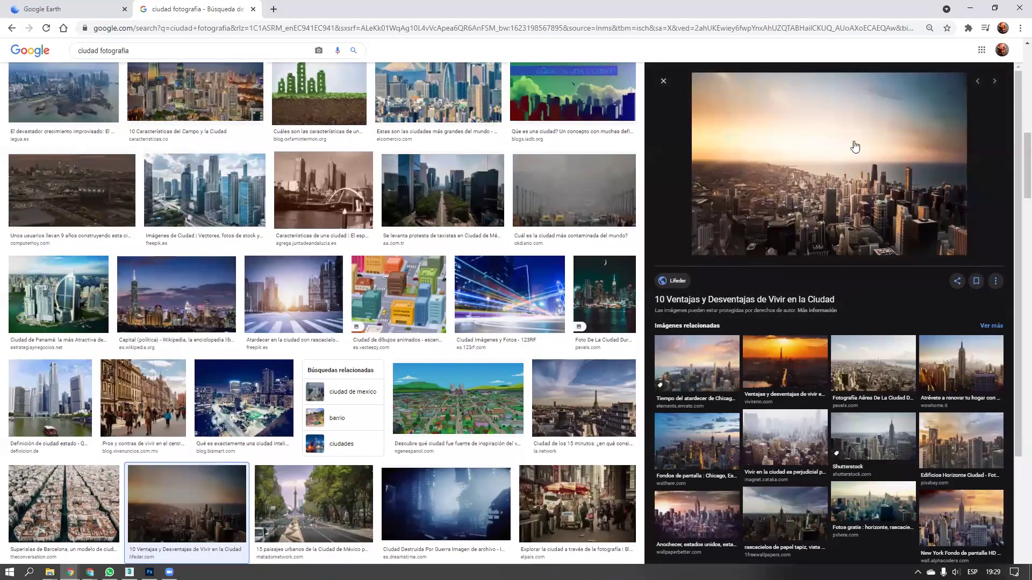
# Switch to Photoshop, paste the skyline photo above PIEDRA_12 and scale it to about 4055 x 2699 px so it covers the canvas
pyautogui.click(971, 11)
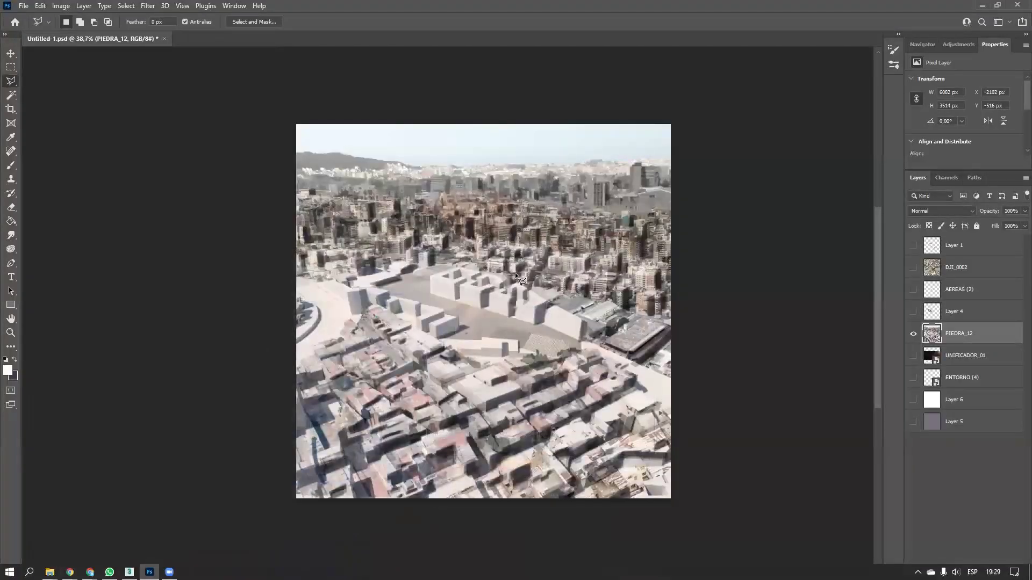
pyautogui.hotkey('ctrl', 'v')
pyautogui.hotkey('ctrl', 't')
pyautogui.keyDown('alt'); pyautogui.scroll(-2, 512, 279); pyautogui.keyUp('alt')
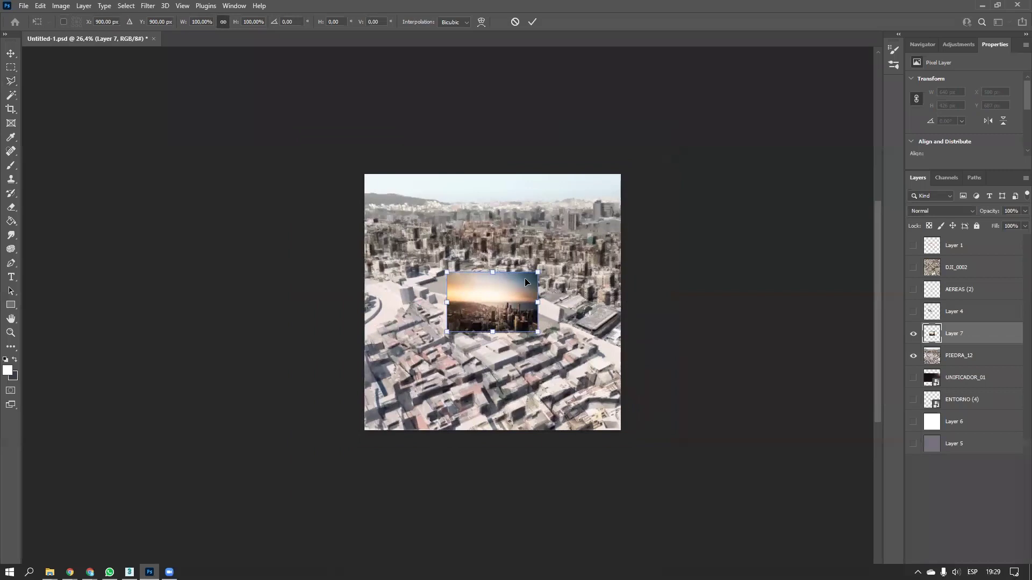
pyautogui.moveTo(534, 276); pyautogui.dragTo(774, 57)
pyautogui.moveTo(661, 293); pyautogui.dragTo(681, 230)
pyautogui.press('Return')
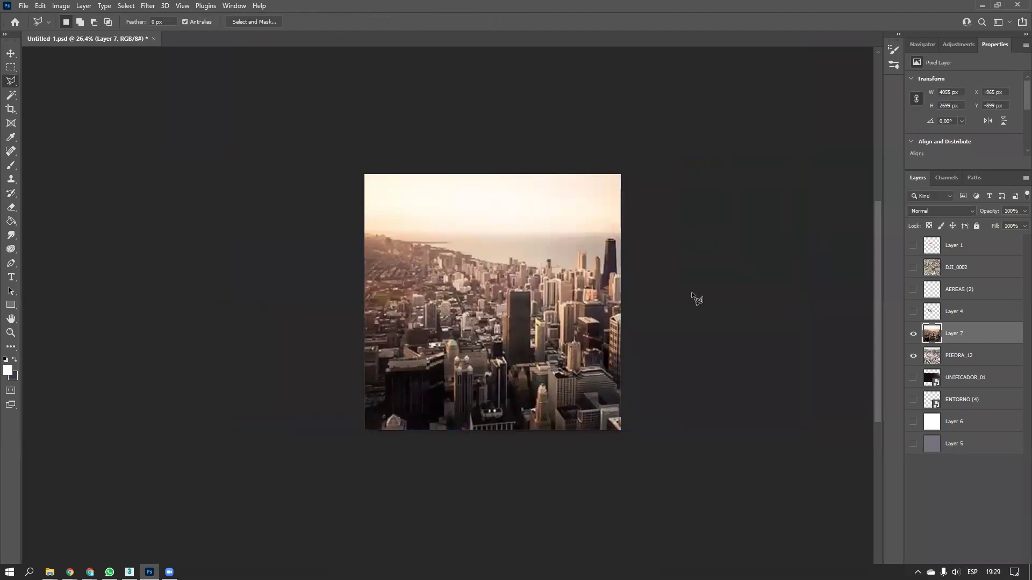
# Apply a Gaussian Blur with a radius of 89,9 pixels to the pasted skyline photo
pyautogui.click(148, 5)
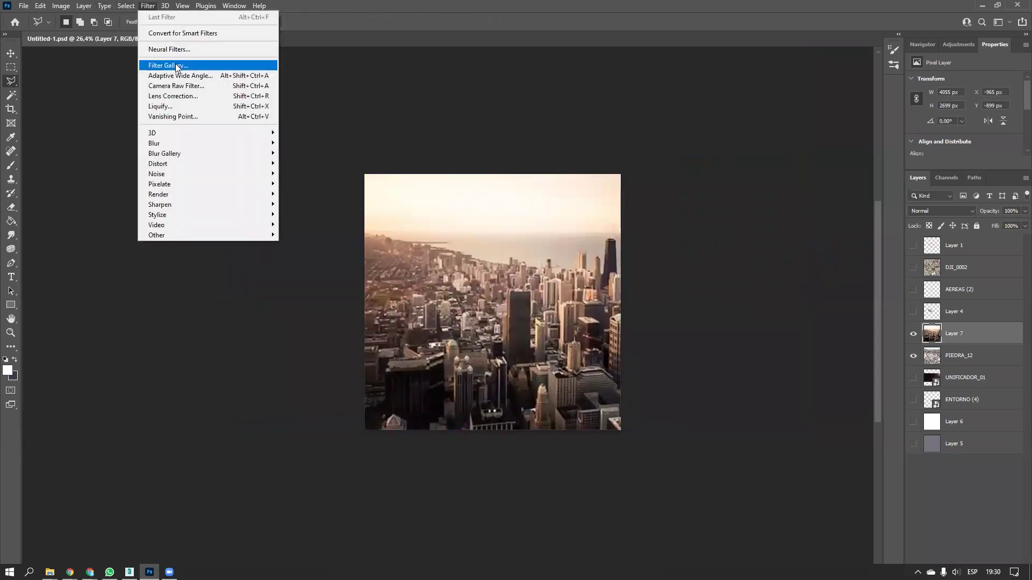
pyautogui.moveTo(275, 144)
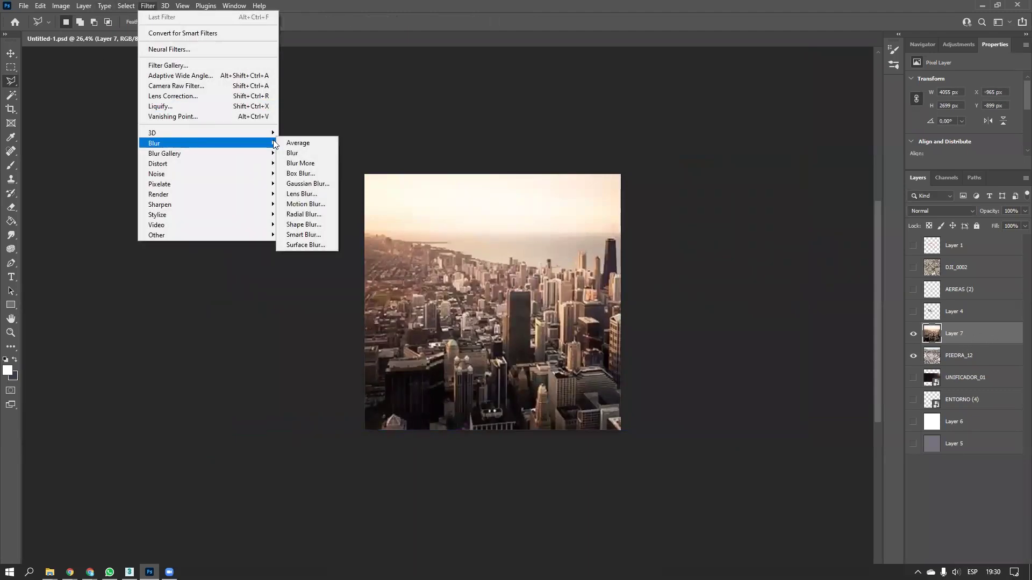
pyautogui.click(306, 183)
pyautogui.moveTo(694, 289); pyautogui.dragTo(729, 287)
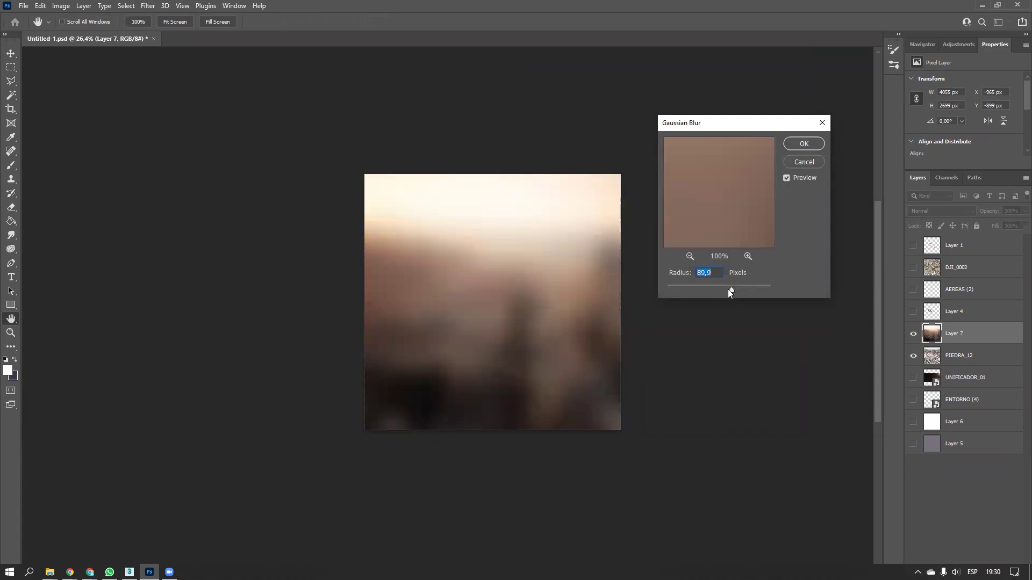
pyautogui.click(789, 144)
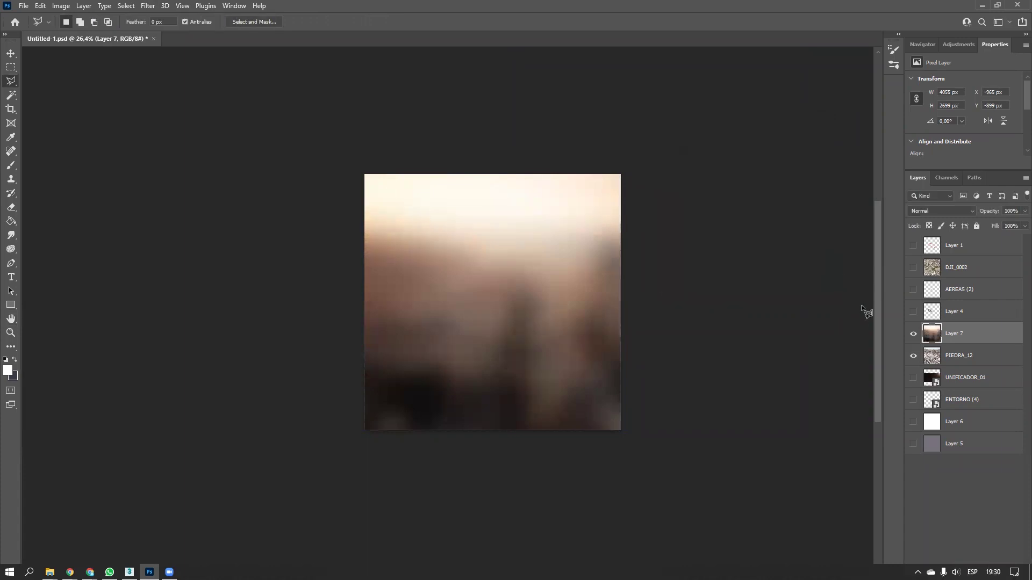
# Try different blend modes on the blurred photo layer over the city composite, ending on Screen
pyautogui.click(940, 212)
pyautogui.click(936, 225)
pyautogui.press('Down')
pyautogui.press('Down')
pyautogui.press('Down')
pyautogui.press('Down')
pyautogui.press('Down')
pyautogui.press('Down')
pyautogui.press('Down')
pyautogui.press('Down')
pyautogui.press('Down')
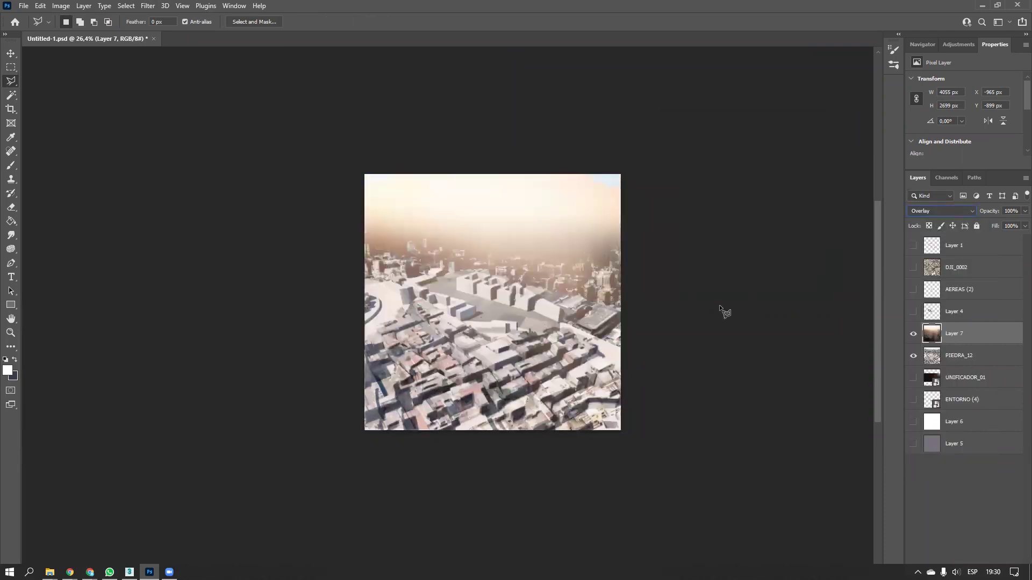
pyautogui.press('Down')
pyautogui.press('Down')
pyautogui.press('Down')
pyautogui.press('Down')
pyautogui.press('Down')
pyautogui.press('Up')
pyautogui.press('Down')
pyautogui.press('Down')
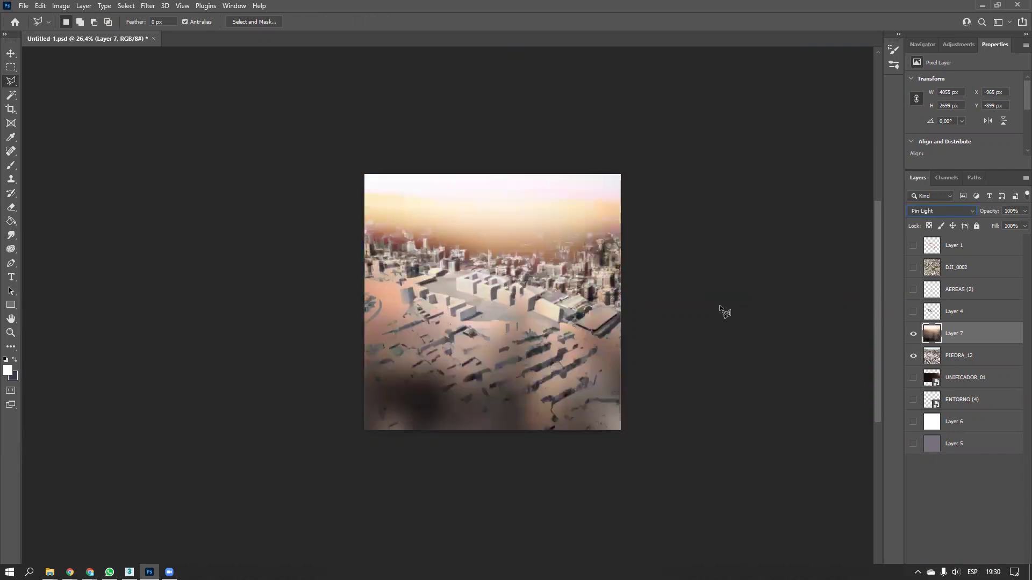
pyautogui.press('Up')
pyautogui.press('Down')
pyautogui.press('Down')
pyautogui.press('Down')
pyautogui.press('Up')
pyautogui.press('Up')
pyautogui.press('Up')
pyautogui.press('Up')
pyautogui.press('Up')
pyautogui.press('Up')
pyautogui.press('Up')
pyautogui.press('Up')
pyautogui.press('Up')
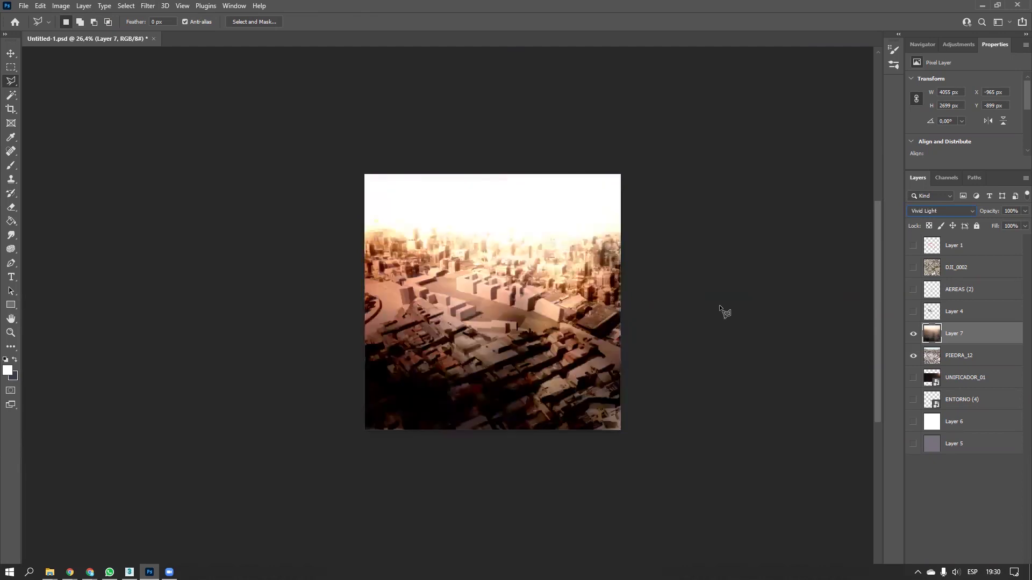
pyautogui.press('Up')
pyautogui.press('Up')
pyautogui.press('Up')
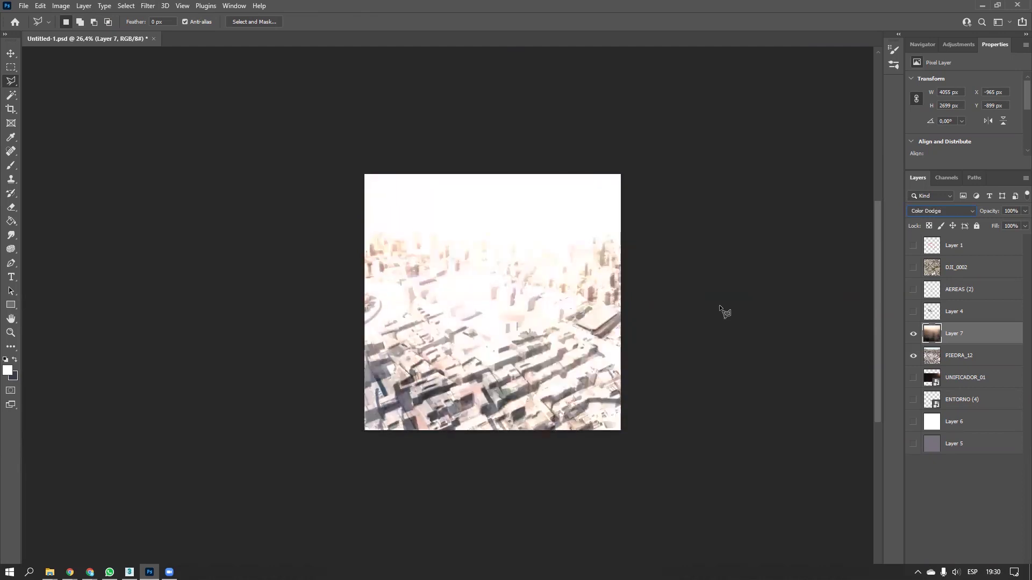
pyautogui.press('Up')
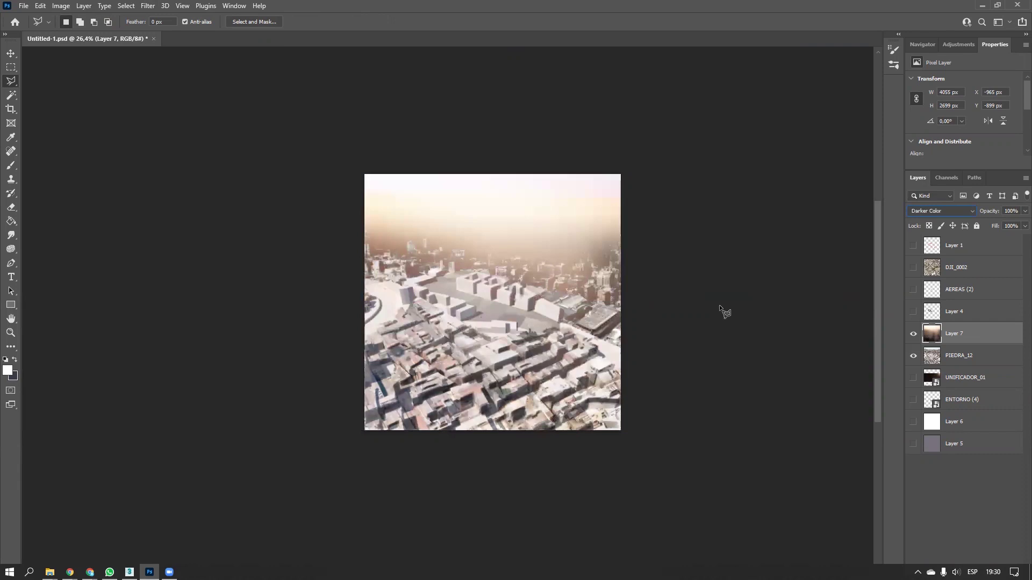
pyautogui.press('Down')
pyautogui.press('Down')
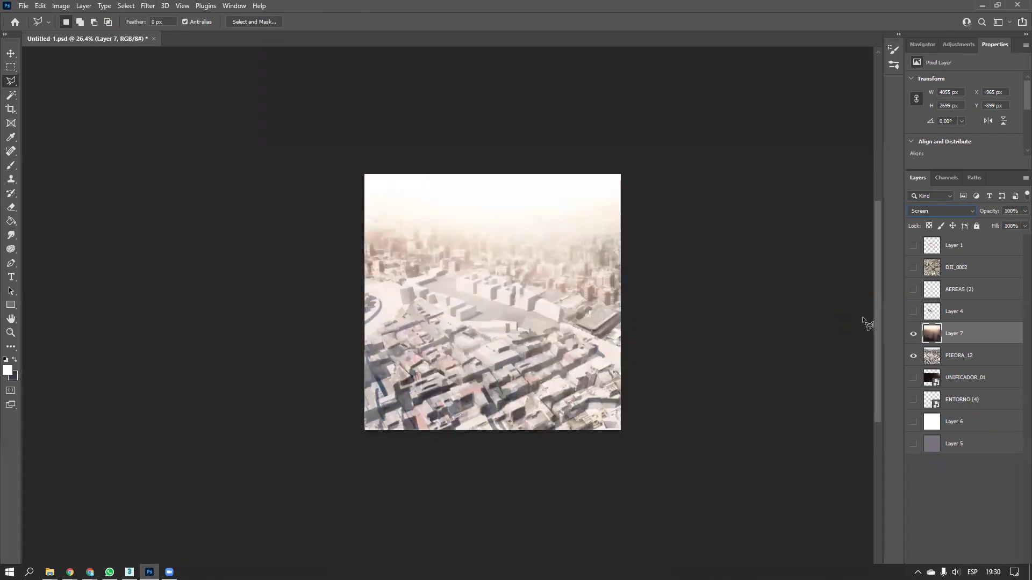
# Place UNIFICADOR_03 from the TEXTURAS folder directly above PIEDRA_12 and delete the blurred skyline layer
pyautogui.moveTo(960, 335); pyautogui.dragTo(994, 505)
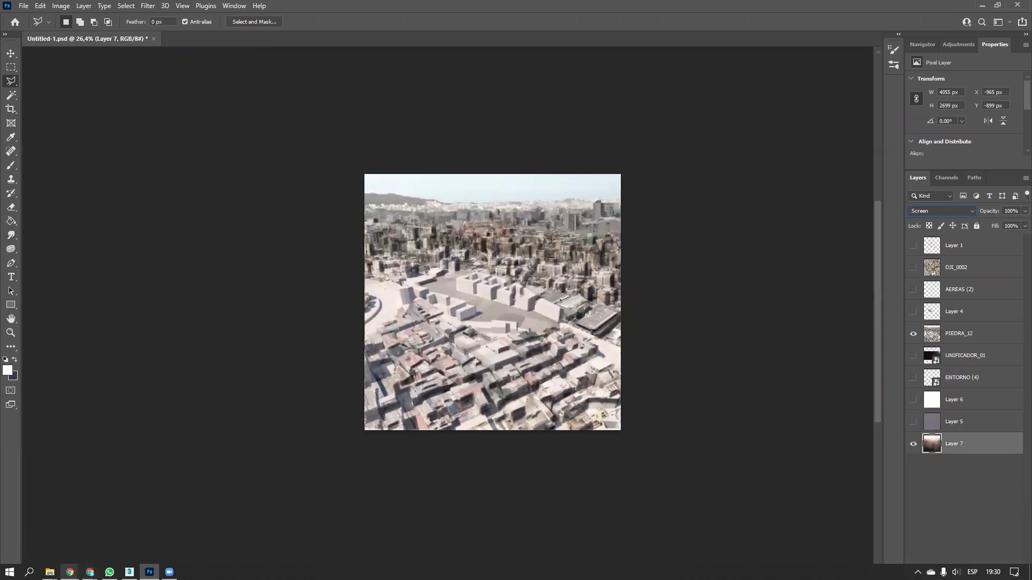
pyautogui.moveTo(50, 572)
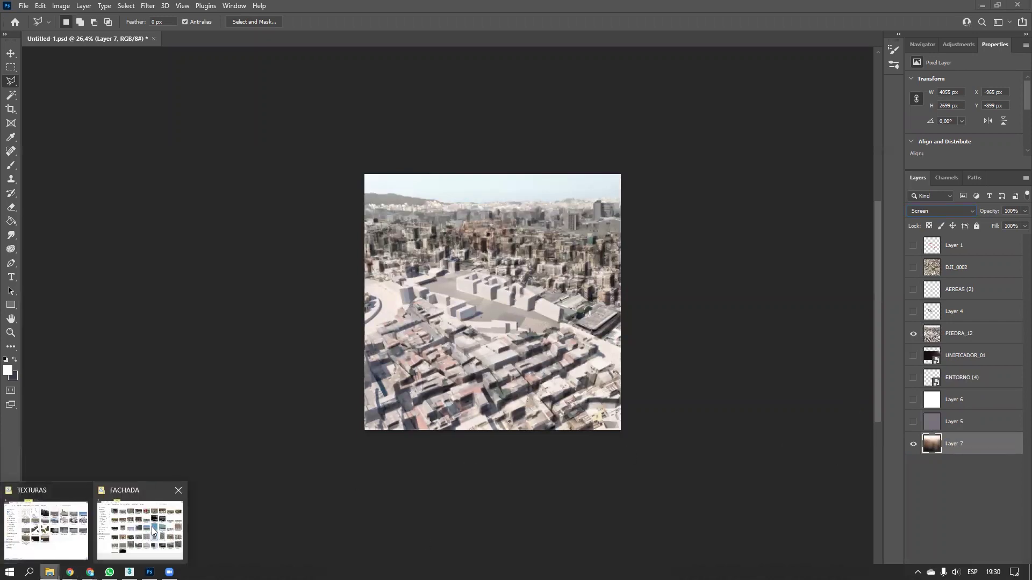
pyautogui.click(48, 527)
pyautogui.moveTo(703, 309); pyautogui.dragTo(406, 308)
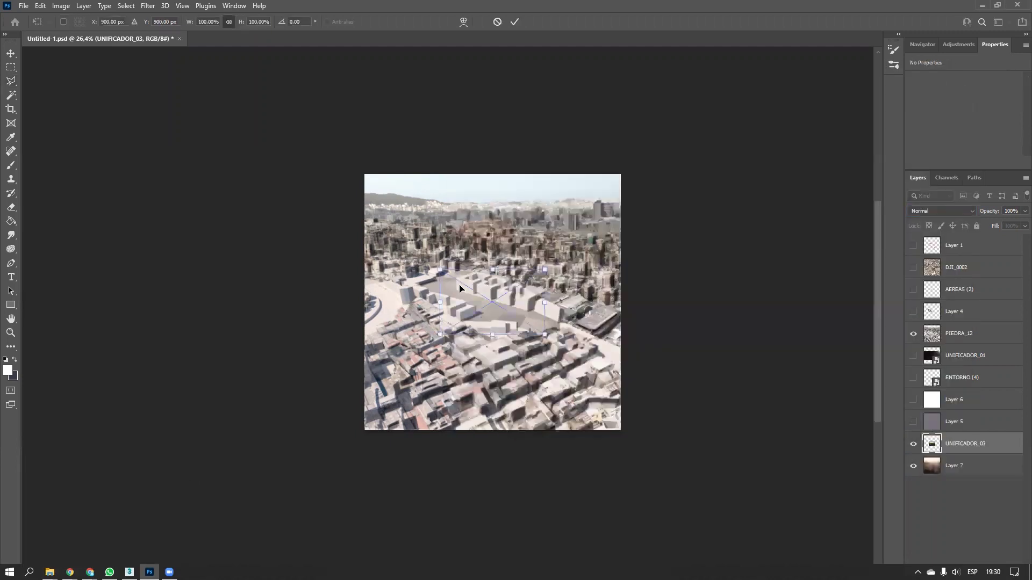
pyautogui.press('Return')
pyautogui.moveTo(949, 446); pyautogui.dragTo(956, 325)
pyautogui.moveTo(991, 514)
pyautogui.mouseDown()
pyautogui.moveTo(993, 524)
pyautogui.moveTo(995, 497)
pyautogui.mouseUp()
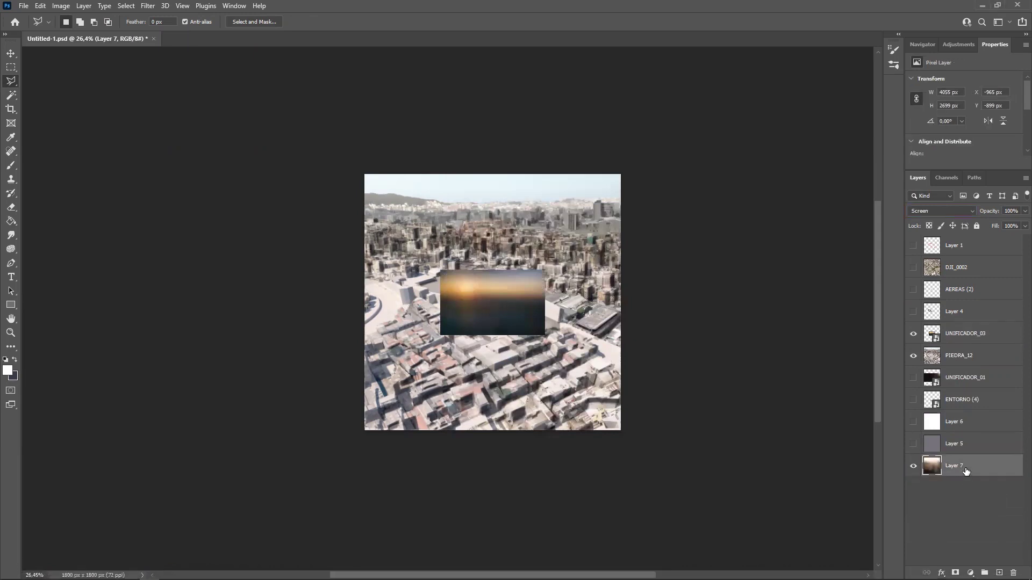
pyautogui.press('Delete')
# Scale and position UNIFICADOR_03 at about 3682 x 2301 px so it covers the whole canvas
pyautogui.click(961, 334)
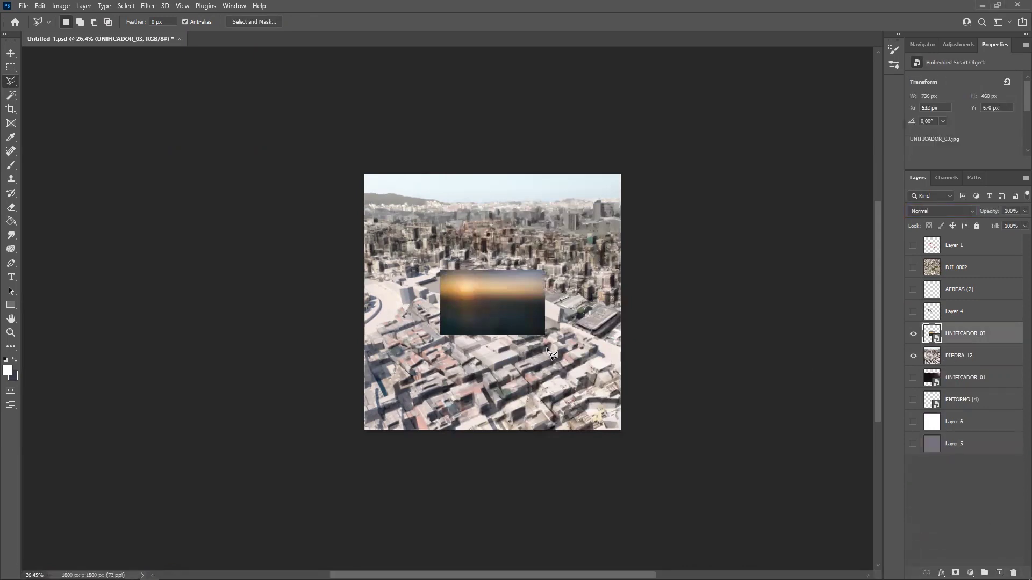
pyautogui.hotkey('ctrl', 't')
pyautogui.keyDown('alt'); pyautogui.moveTo(542, 337); pyautogui.dragTo(757, 478); pyautogui.keyUp('alt')
pyautogui.moveTo(671, 319); pyautogui.dragTo(703, 277)
pyautogui.moveTo(541, 338); pyautogui.dragTo(562, 339)
pyautogui.moveTo(273, 89); pyautogui.dragTo(292, 103)
pyautogui.press('Return')
pyautogui.press('l')
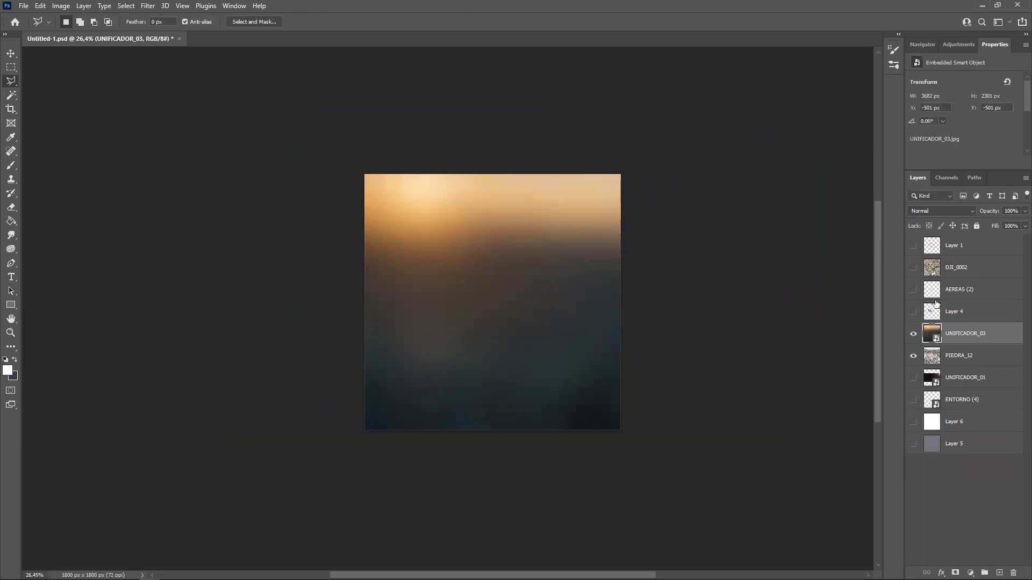
# Rasterize the UNIFICADOR_03 layer and set its blend mode to Hard Light after trying other modes
pyautogui.rightClick(967, 331)
pyautogui.click(858, 311)
pyautogui.click(943, 211)
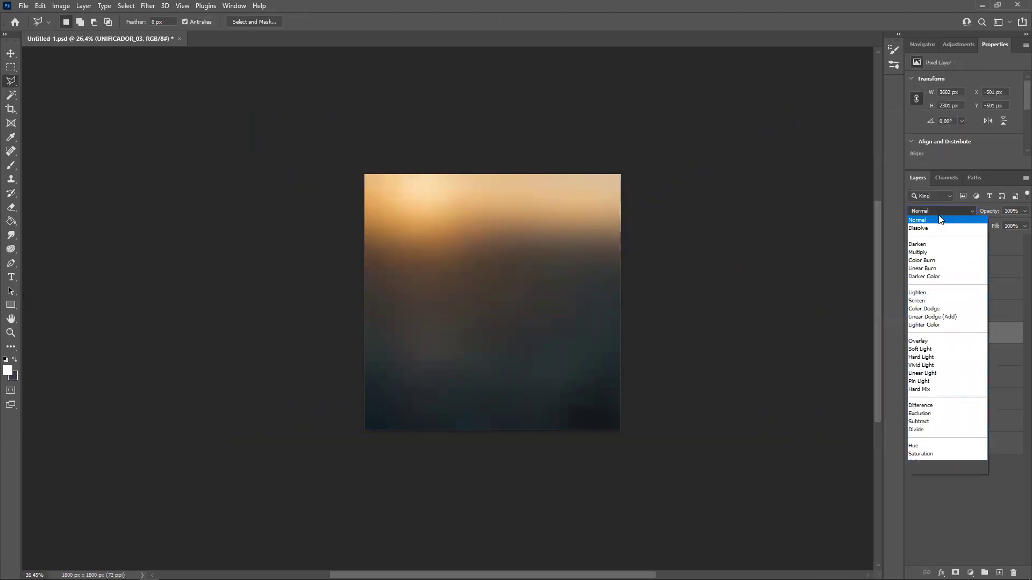
pyautogui.click(923, 229)
pyautogui.press('Down')
pyautogui.press('Down')
pyautogui.press('Down')
pyautogui.press('Down')
pyautogui.press('Down')
pyautogui.press('Down')
pyautogui.press('Down')
pyautogui.press('Down')
pyautogui.press('Down')
pyautogui.press('Down')
pyautogui.press('Up')
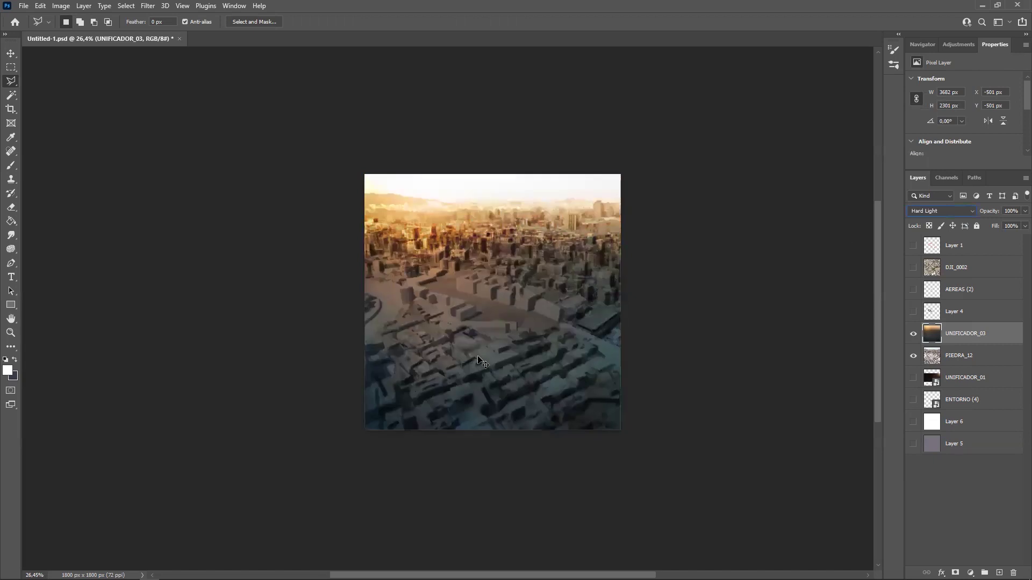
# Enlarge UNIFICADOR_03 to about 3923 x 2452 px, extending it beyond the canvas's upper-left corner
pyautogui.hotkey('ctrl', 't')
pyautogui.moveTo(293, 103); pyautogui.dragTo(258, 83)
pyautogui.press('Return')
pyautogui.press('l')
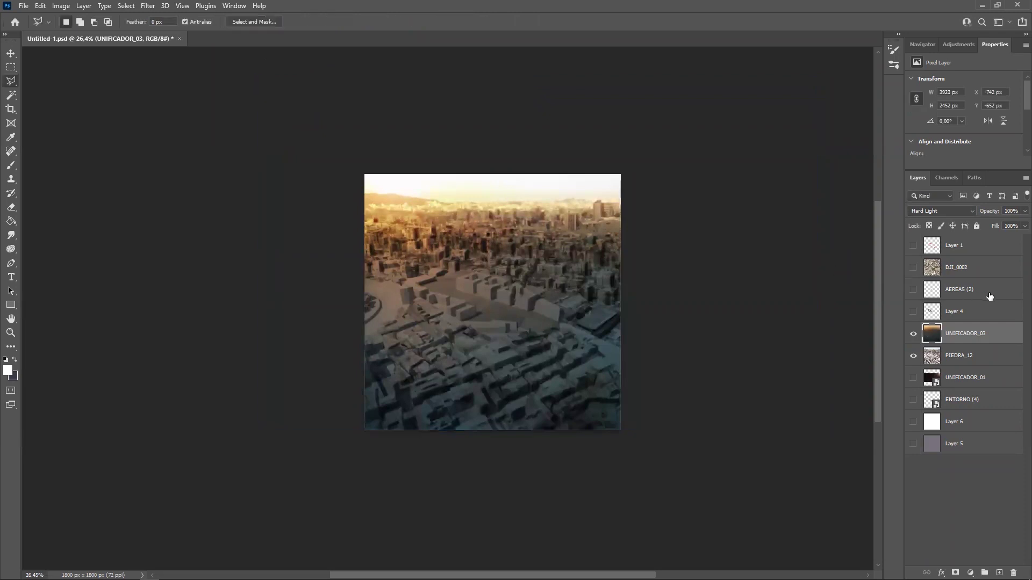
# Reduce UNIFICADOR_03 to 59% opacity and 70% fill, and merge it with PIEDRA_12
pyautogui.click(1024, 211)
pyautogui.moveTo(1025, 223)
pyautogui.mouseDown()
pyautogui.moveTo(1002, 224)
pyautogui.moveTo(1000, 237)
pyautogui.moveTo(1013, 237)
pyautogui.mouseUp()
pyautogui.click(1024, 225)
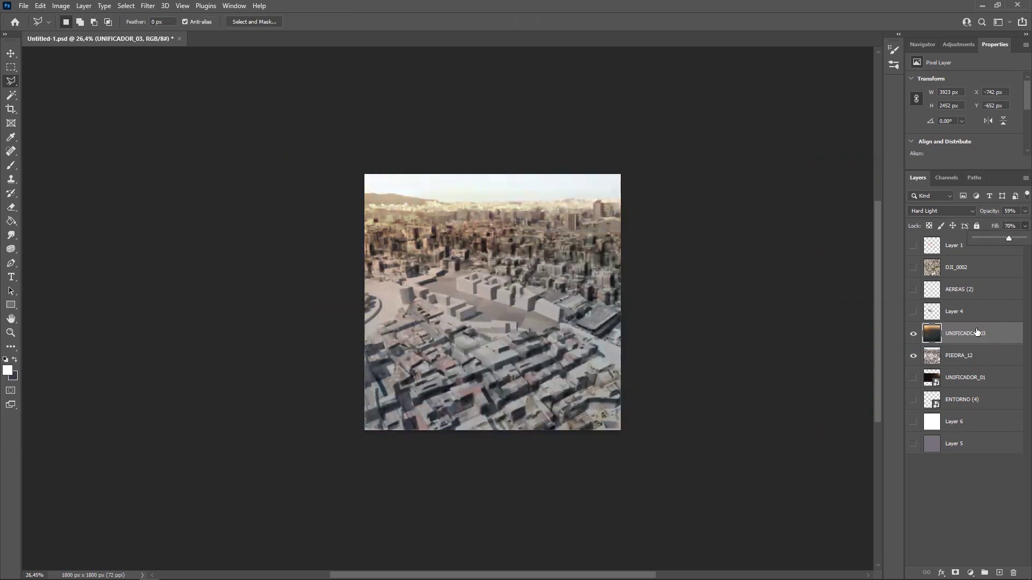
pyautogui.keyDown('ctrl'); pyautogui.click(968, 363); pyautogui.keyUp('ctrl')
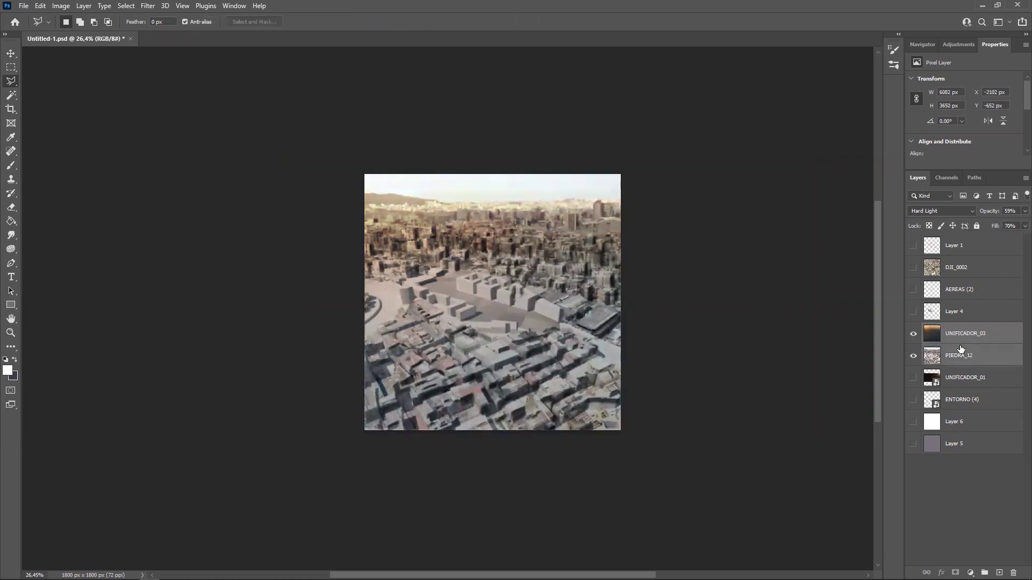
pyautogui.hotkey('ctrl', 'e')
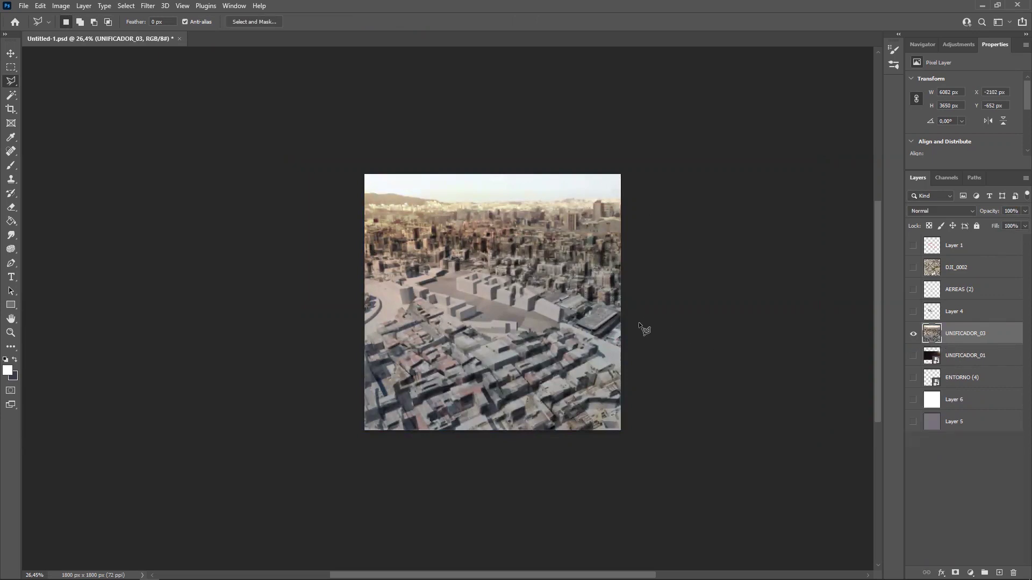
# Paint dark strokes on a new layer near the right-hand white blocks with a 33% opacity Multiply brush, comparing with the layer hidden
pyautogui.keyDown('alt'); pyautogui.scroll(5, 488, 337); pyautogui.keyUp('alt')
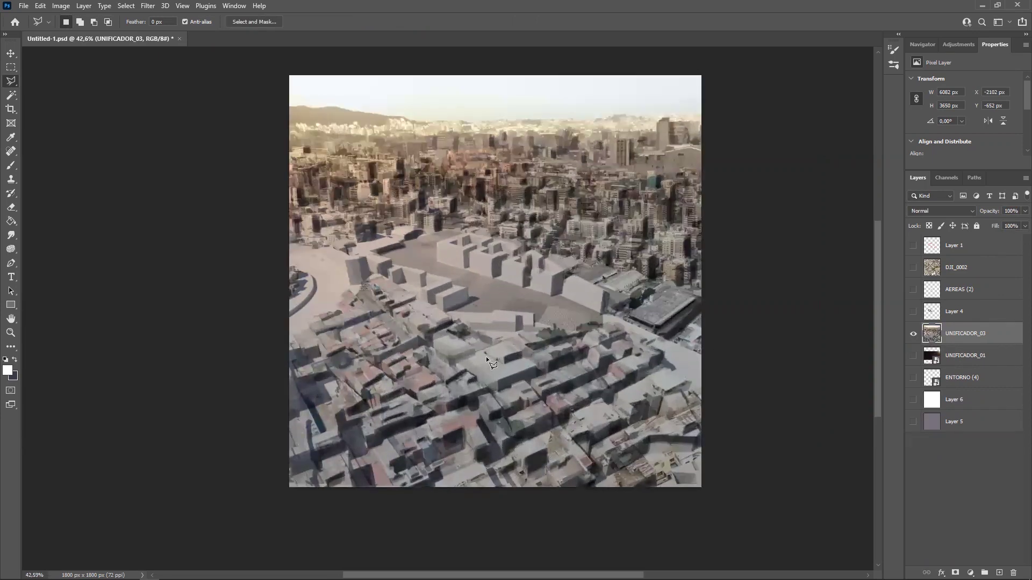
pyautogui.press('b')
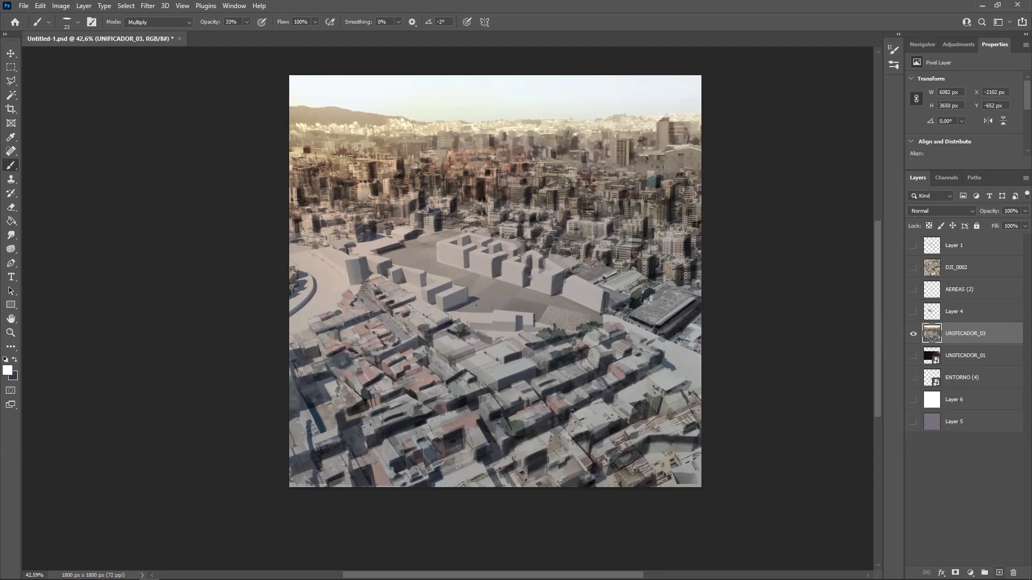
pyautogui.hotkey('ctrl', 'shift', 'alt', 'n')
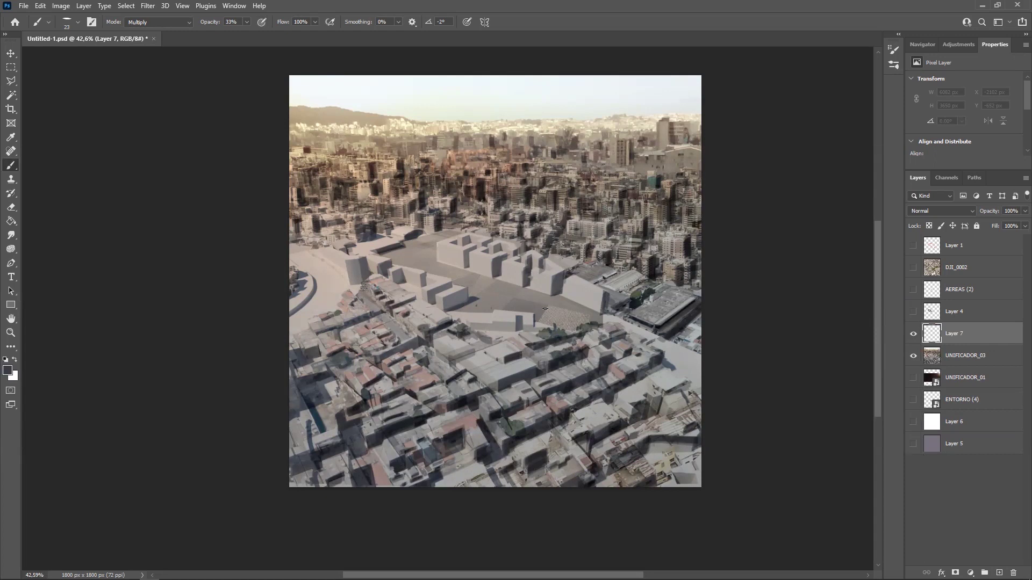
pyautogui.keyDown('alt'); pyautogui.moveTo(562, 281); pyautogui.dragTo(573, 281, button='right'); pyautogui.keyUp('alt')
pyautogui.moveTo(555, 302); pyautogui.dragTo(558, 277)
pyautogui.moveTo(558, 276)
pyautogui.mouseDown()
pyautogui.moveTo(559, 307)
pyautogui.moveTo(559, 275)
pyautogui.mouseUp()
pyautogui.moveTo(559, 275)
pyautogui.mouseDown()
pyautogui.moveTo(560, 306)
pyautogui.moveTo(559, 273)
pyautogui.moveTo(566, 307)
pyautogui.moveTo(618, 290)
pyautogui.mouseUp()
pyautogui.click(913, 336)
pyautogui.click(913, 335)
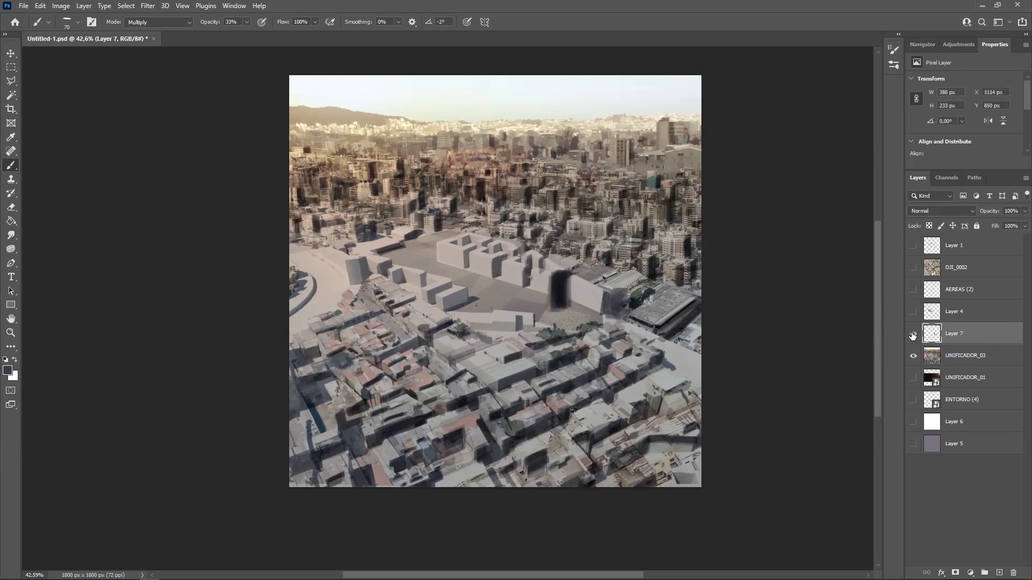
# Restore Layer 7 after trying to delete it, and set its blend mode to Overlay and the brush mode to Normal
pyautogui.moveTo(965, 335); pyautogui.dragTo(1013, 572)
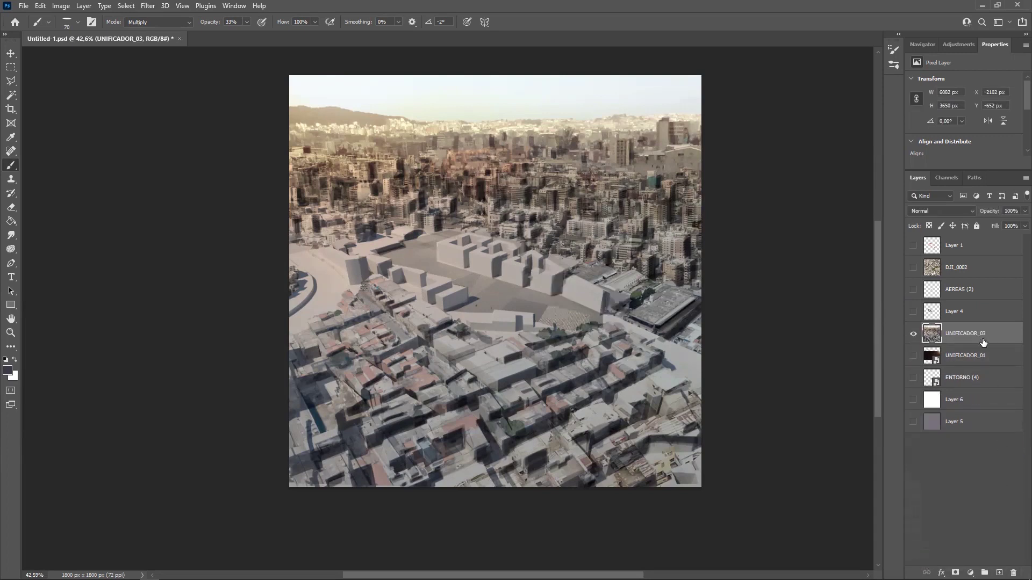
pyautogui.hotkey('ctrl', 'z')
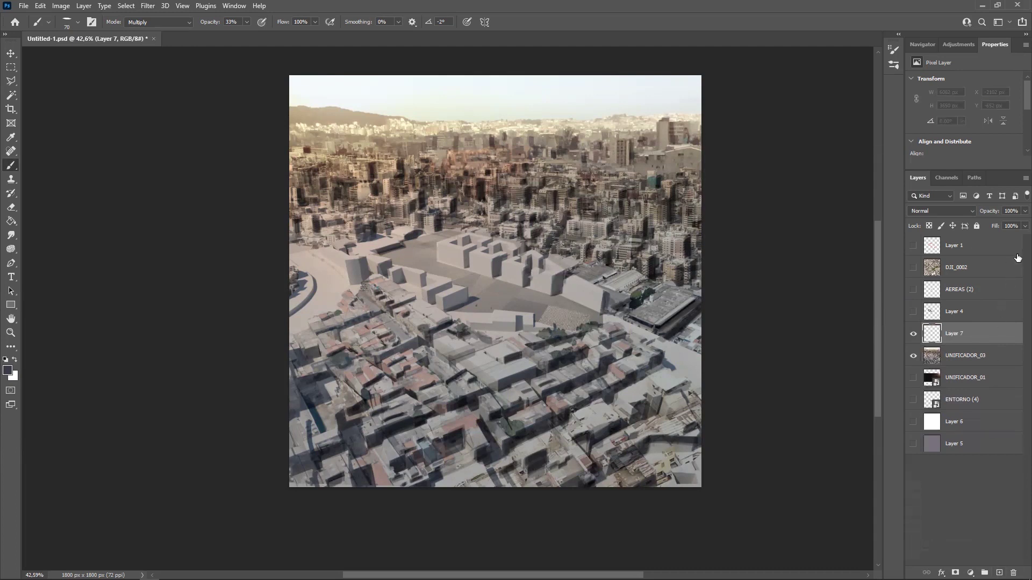
pyautogui.click(942, 211)
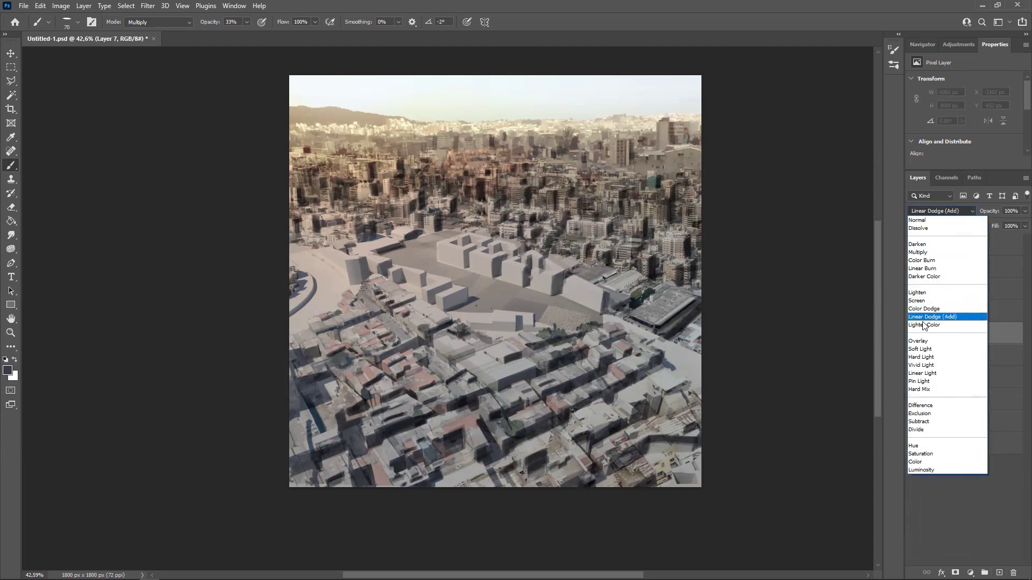
pyautogui.click(917, 342)
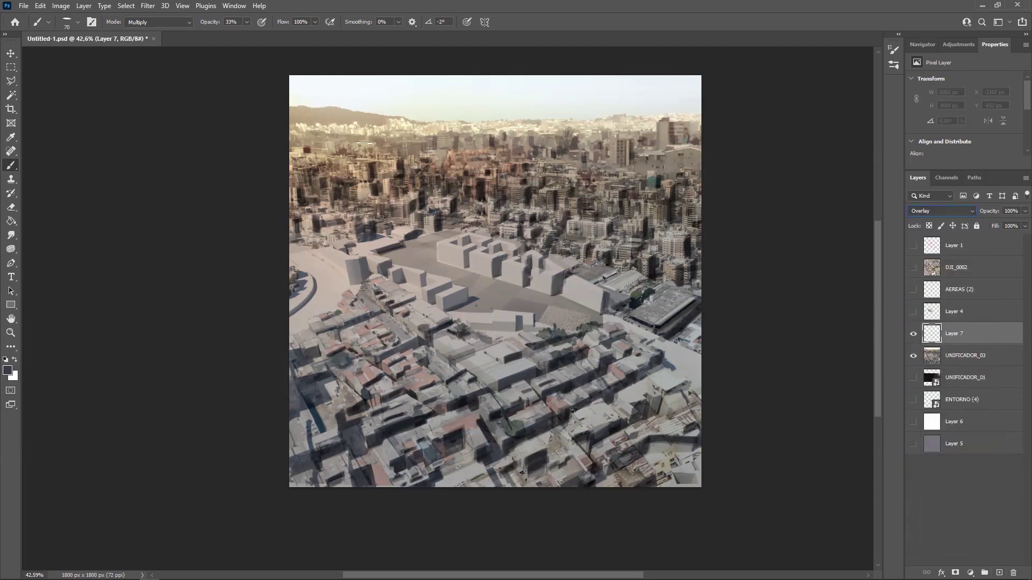
pyautogui.click(161, 22)
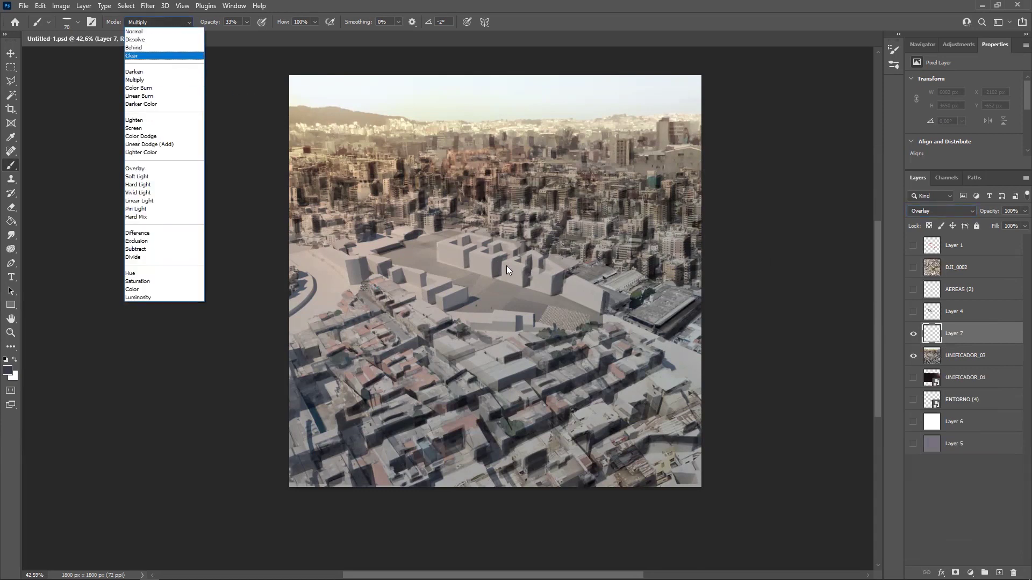
pyautogui.click(479, 284)
pyautogui.click(178, 22)
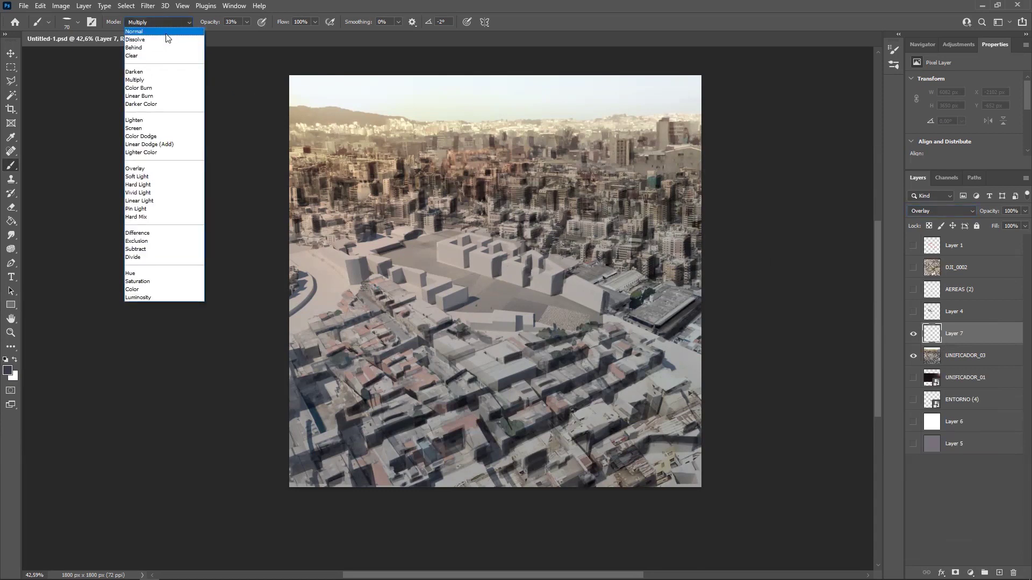
pyautogui.click(166, 37)
# Swap the foreground and background colours and set the foreground to a light warm yellow
pyautogui.click(14, 360)
pyautogui.click(8, 371)
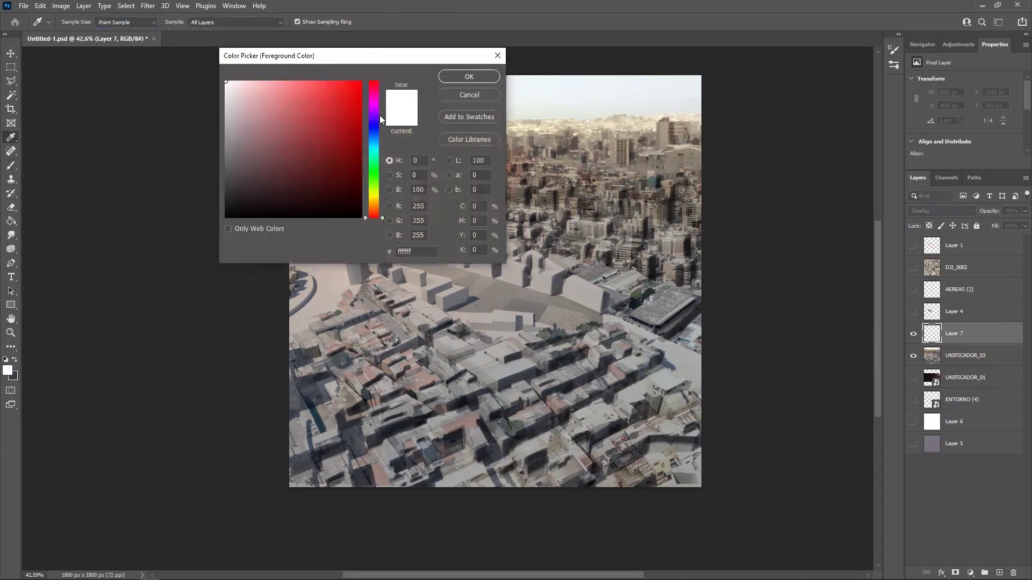
pyautogui.click(372, 201)
pyautogui.click(282, 81)
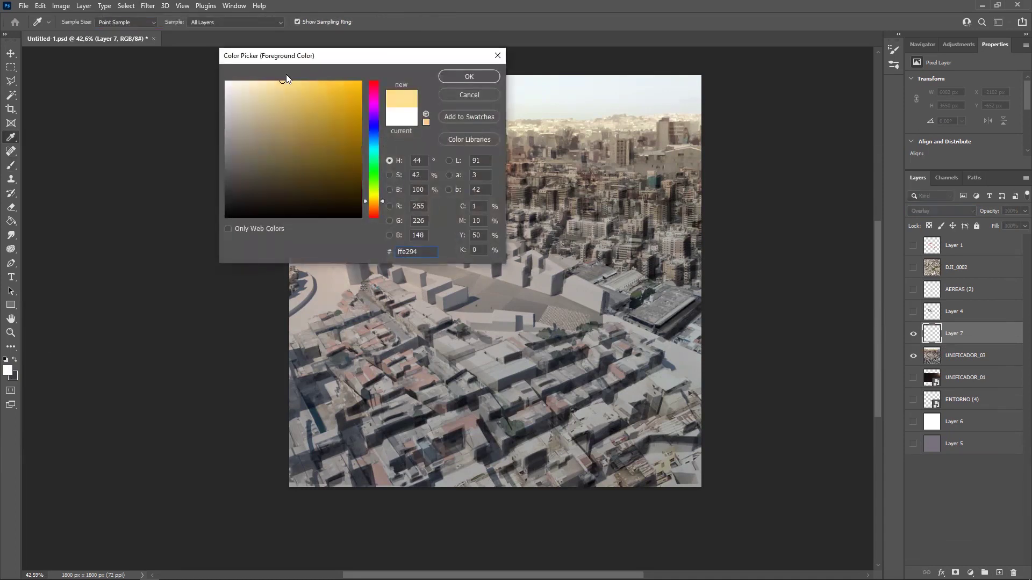
pyautogui.click(278, 80)
pyautogui.click(379, 203)
pyautogui.click(457, 77)
# Paint light yellow test strokes on Layer 7 over the leftmost of the large white blocks beside the plaza
pyautogui.press('b')
pyautogui.hotkey('ctrl', 'z')
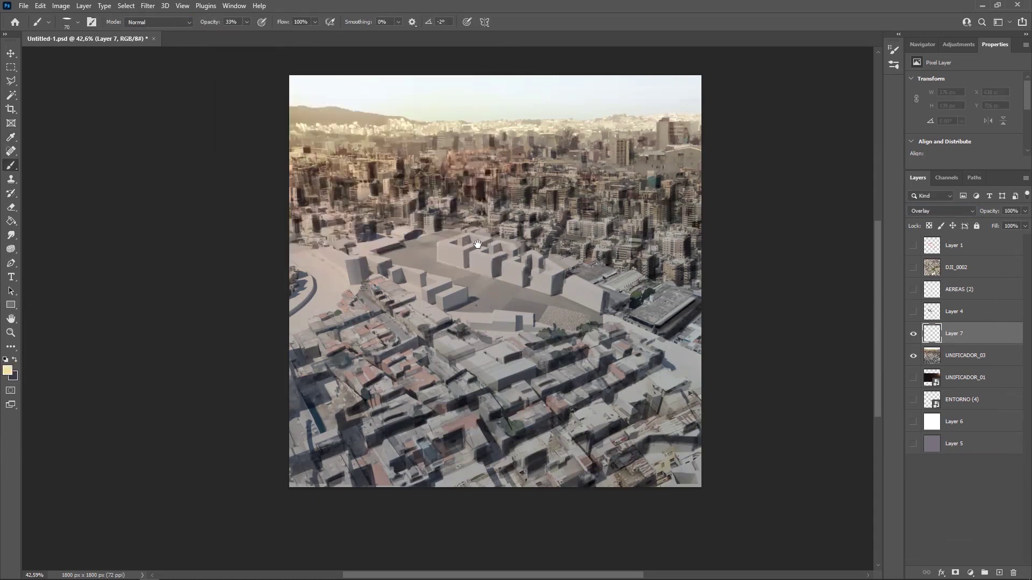
pyautogui.keyDown('alt'); pyautogui.scroll(3, 447, 243); pyautogui.keyUp('alt')
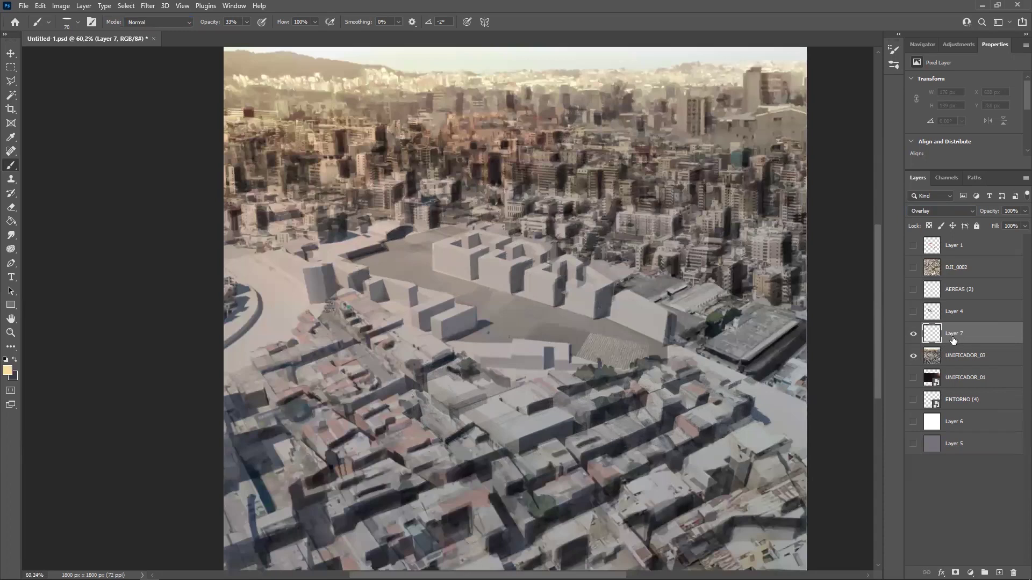
pyautogui.moveTo(450, 254)
pyautogui.mouseDown()
pyautogui.moveTo(451, 280)
pyautogui.moveTo(451, 238)
pyautogui.moveTo(450, 306)
pyautogui.mouseUp()
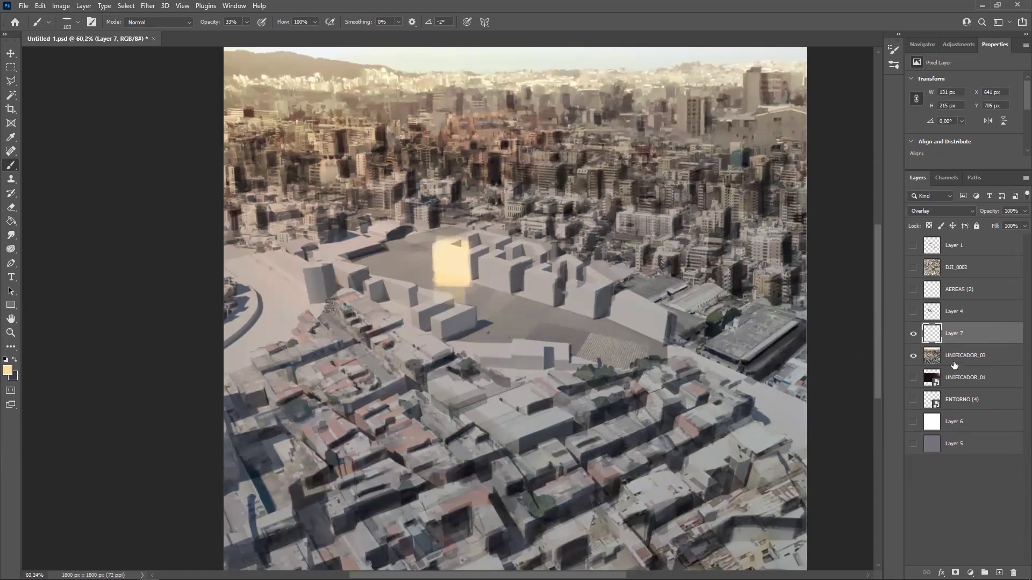
# Make UNIFICADOR_03 the painting layer and set the brush mode to Overlay
pyautogui.click(946, 361)
pyautogui.click(172, 26)
pyautogui.click(143, 169)
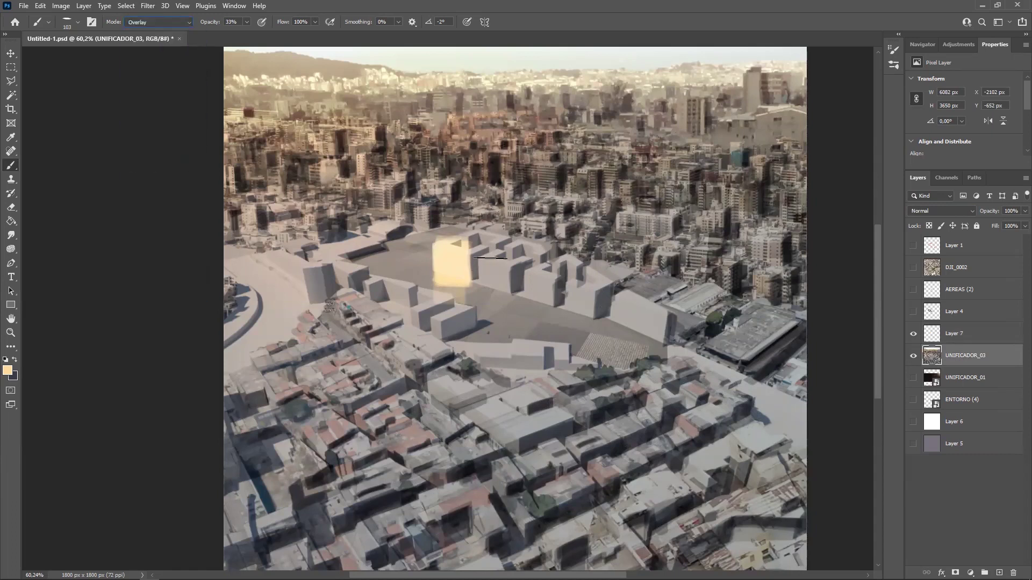
# Paint light yellow Overlay strokes over the second large white block with the brush angled to -13°
pyautogui.keyDown('alt'); pyautogui.scroll(2, 500, 307); pyautogui.keyUp('alt')
pyautogui.rightClick(513, 256)
pyautogui.keyDown('alt'); pyautogui.moveTo(497, 254); pyautogui.dragTo(486, 265, button='right'); pyautogui.keyUp('alt')
pyautogui.moveTo(486, 258)
pyautogui.mouseDown()
pyautogui.moveTo(493, 293)
pyautogui.moveTo(492, 248)
pyautogui.moveTo(498, 325)
pyautogui.moveTo(498, 244)
pyautogui.moveTo(498, 333)
pyautogui.moveTo(499, 231)
pyautogui.moveTo(496, 338)
pyautogui.moveTo(498, 232)
pyautogui.mouseUp()
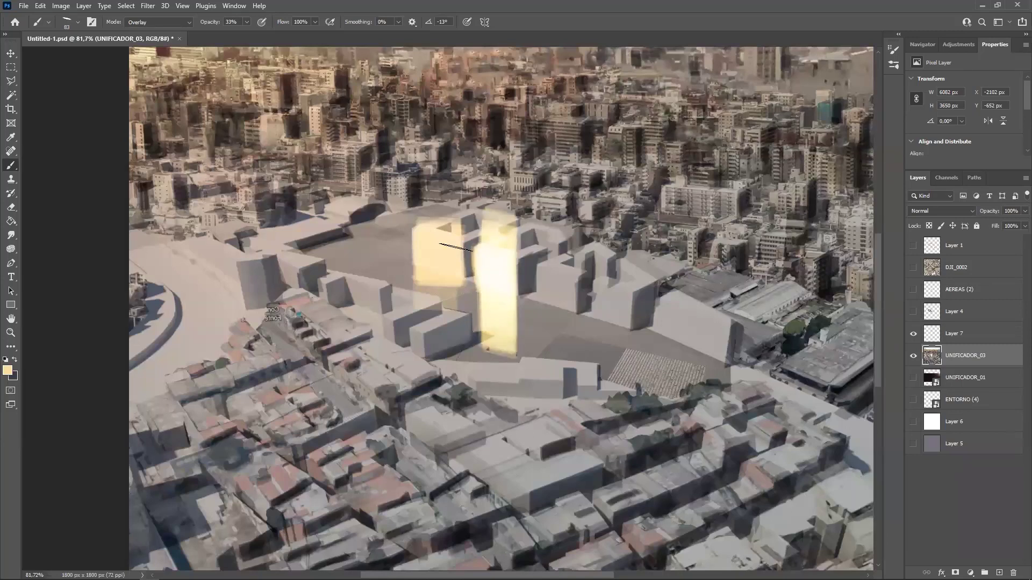
# Compare with Layer 7 hidden, and undo all the strokes painted over the second white block
pyautogui.click(913, 335)
pyautogui.click(913, 335)
pyautogui.hotkey('ctrl', 'z')
pyautogui.hotkey('ctrl', 'z')
pyautogui.hotkey('ctrl', 'z')
pyautogui.hotkey('ctrl', 'z')
pyautogui.hotkey('ctrl', 'z')
pyautogui.hotkey('ctrl', 'z')
pyautogui.hotkey('ctrl', 'z')
pyautogui.hotkey('ctrl', 'z')
pyautogui.hotkey('ctrl', 'z')
pyautogui.hotkey('ctrl', 'z')
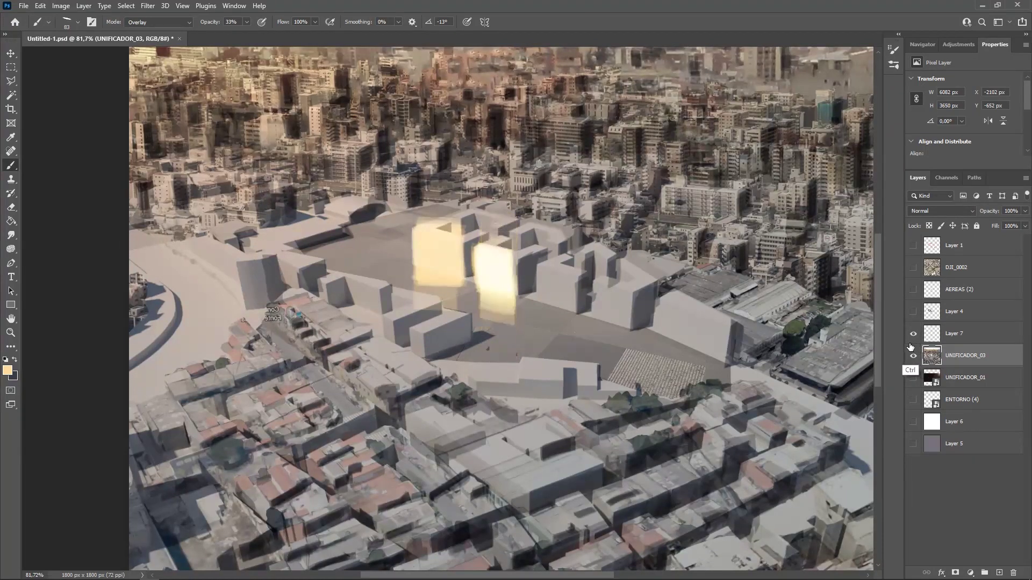
pyautogui.hotkey('ctrl', 'z')
pyautogui.hotkey('ctrl', 'z')
pyautogui.hotkey('ctrl', 'z')
pyautogui.hotkey('ctrl', 'z')
pyautogui.hotkey('ctrl', 'z')
pyautogui.hotkey('ctrl', 'z')
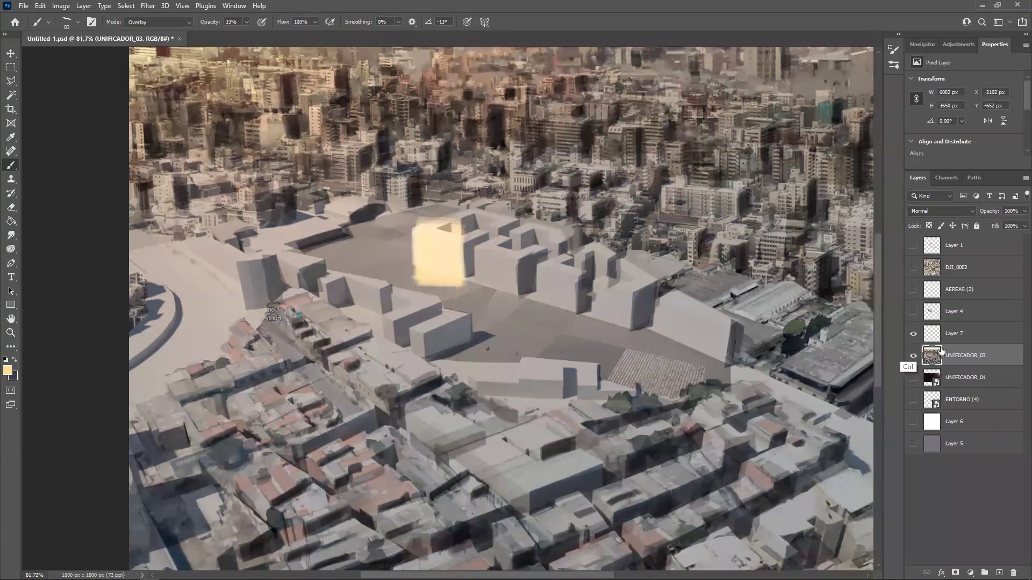
# Delete Layer 7 and Layer 4, checking what Layer 4 contains before removing it
pyautogui.moveTo(951, 340); pyautogui.dragTo(1013, 573)
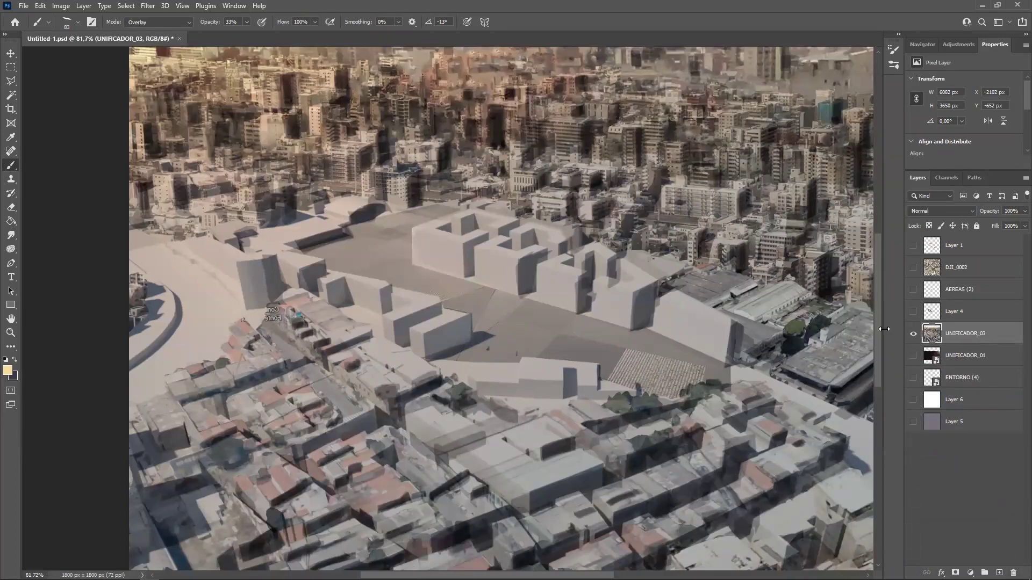
pyautogui.click(913, 312)
pyautogui.click(912, 311)
pyautogui.moveTo(922, 314); pyautogui.dragTo(1013, 573)
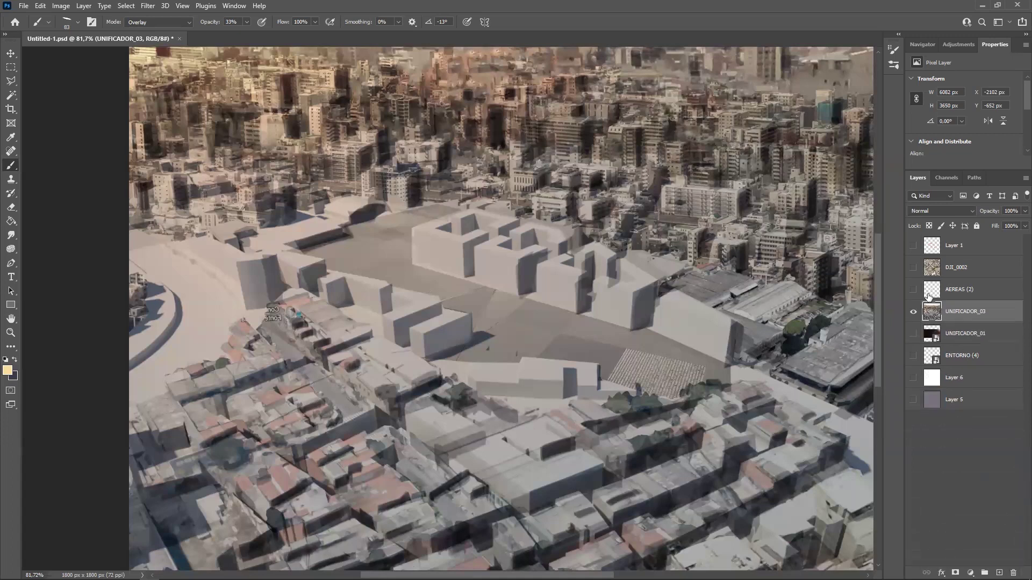
# Preview the hidden AEREAS (2) and DJI_0002 layers and delete both
pyautogui.click(912, 289)
pyautogui.click(912, 289)
pyautogui.moveTo(957, 290); pyautogui.dragTo(1013, 573)
pyautogui.click(913, 267)
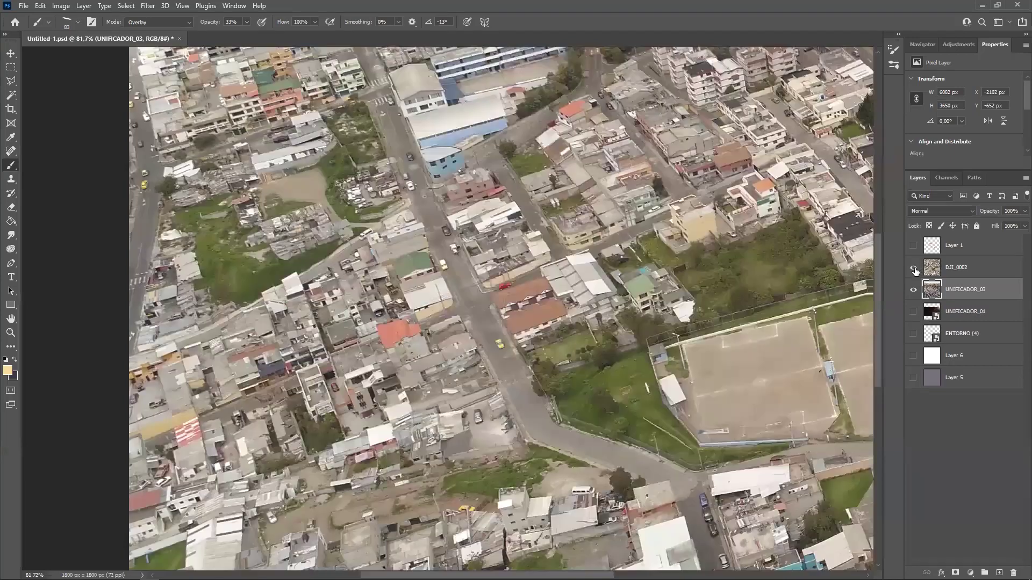
pyautogui.click(913, 267)
pyautogui.moveTo(944, 268); pyautogui.dragTo(1013, 573)
# Compare the composite with and without Layer 1's red site outline, and delete Layer 1
pyautogui.click(914, 246)
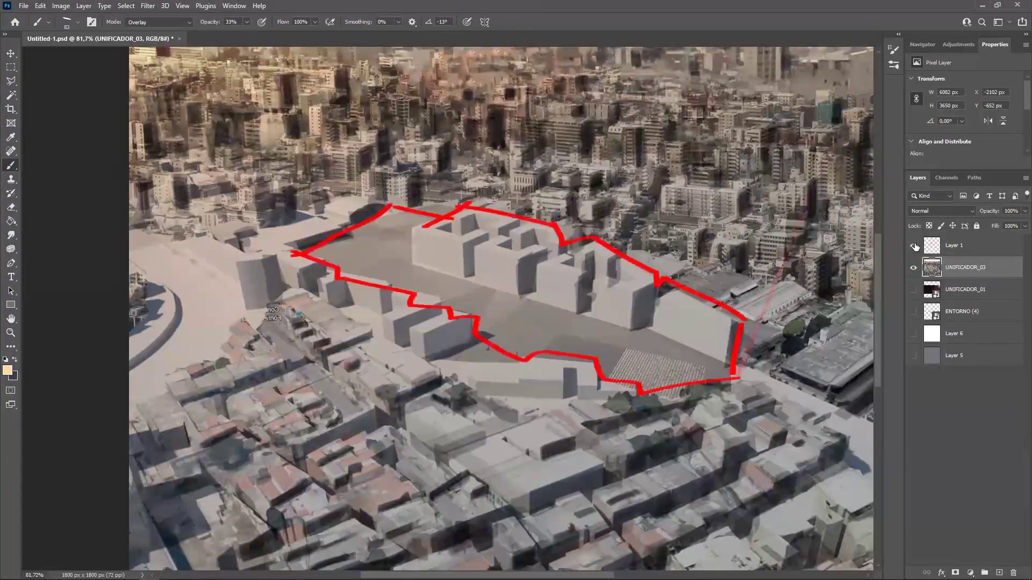
pyautogui.click(914, 246)
pyautogui.keyDown('alt'); pyautogui.scroll(-8, 683, 209); pyautogui.keyUp('alt')
pyautogui.keyDown('alt'); pyautogui.scroll(1, 683, 209); pyautogui.keyUp('alt')
pyautogui.click(914, 247)
pyautogui.click(914, 246)
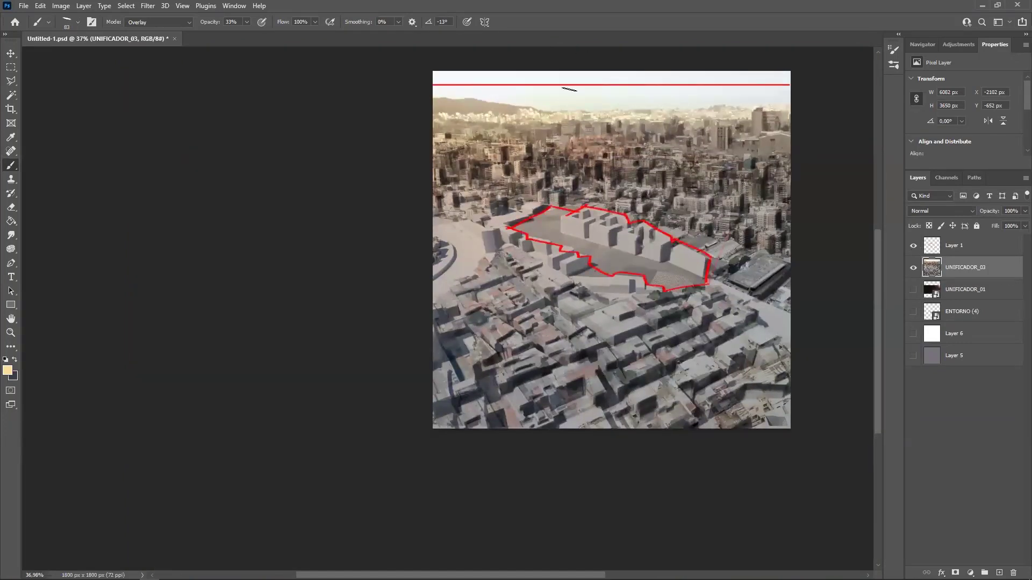
pyautogui.click(914, 246)
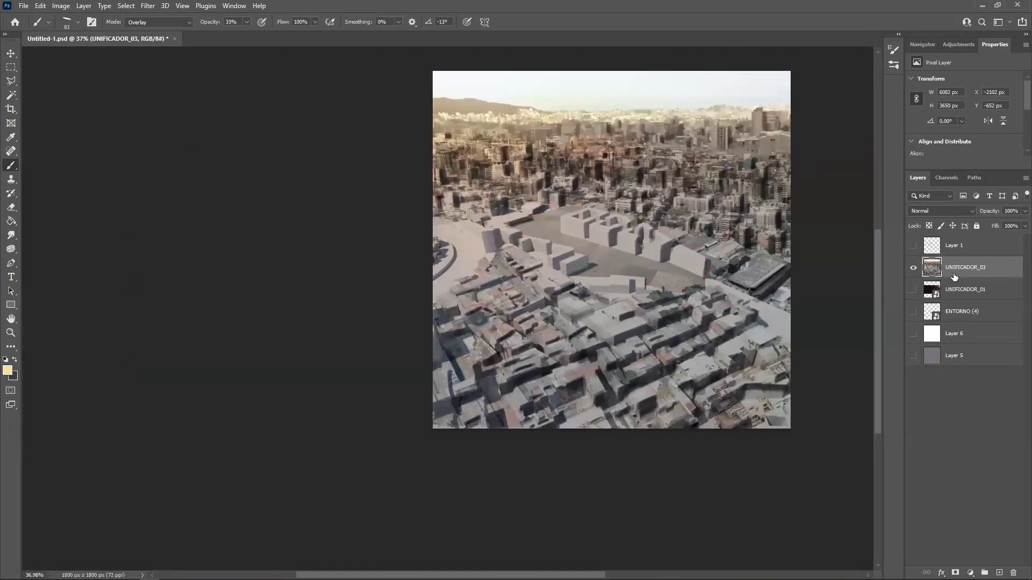
pyautogui.doubleClick(954, 246)
pyautogui.click(931, 250)
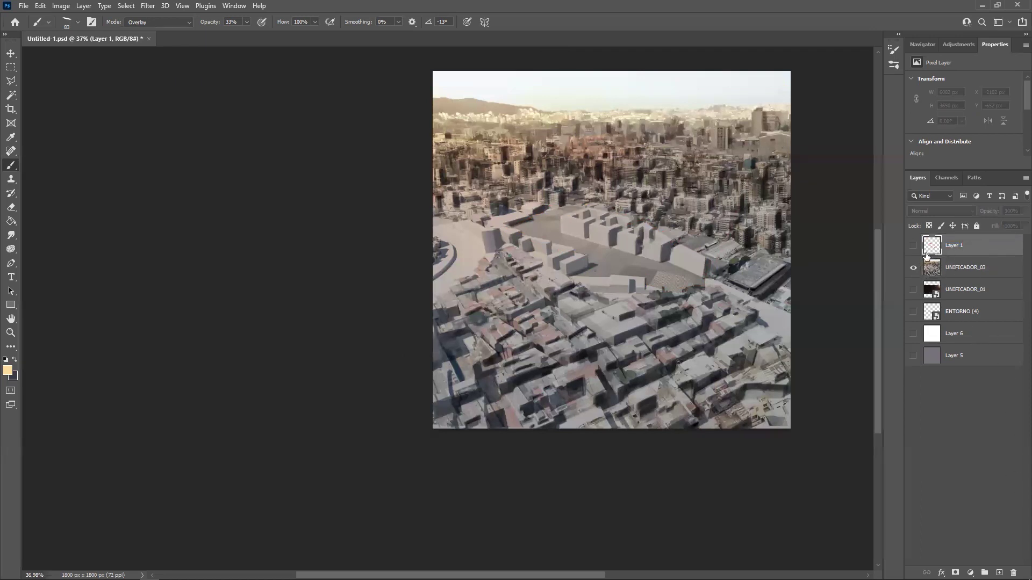
pyautogui.moveTo(962, 245); pyautogui.dragTo(1013, 573)
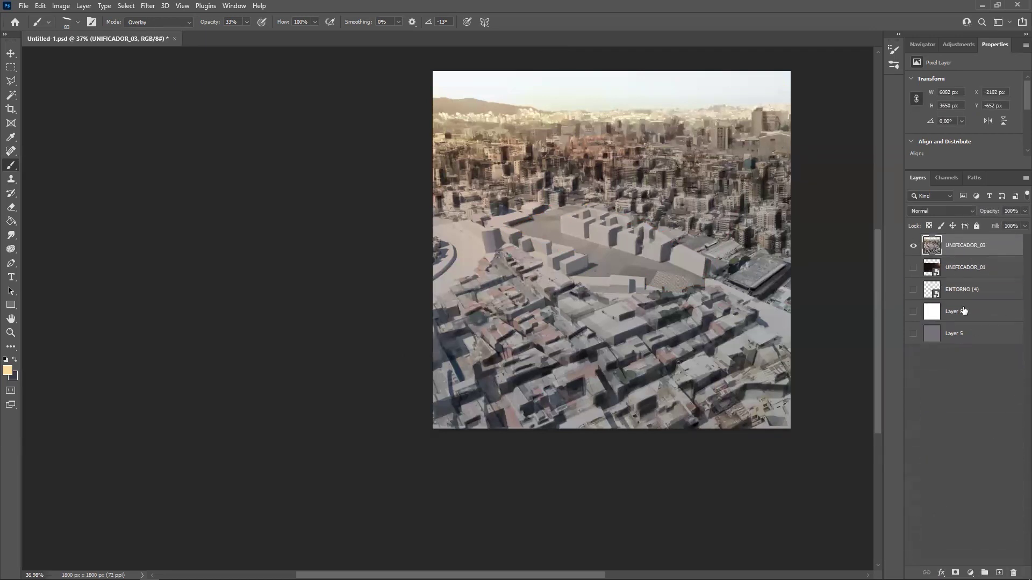
# Paint warm Overlay highlights on the distant left-hand buildings of UNIFICADOR_03 with a 31 px brush
pyautogui.keyDown('ctrl'); pyautogui.moveTo(567, 231); pyautogui.dragTo(616, 213); pyautogui.keyUp('ctrl')
pyautogui.keyDown('alt'); pyautogui.moveTo(577, 155); pyautogui.dragTo(560, 155, button='right'); pyautogui.keyUp('alt')
pyautogui.moveTo(524, 147)
pyautogui.mouseDown()
pyautogui.moveTo(490, 211)
pyautogui.moveTo(471, 295)
pyautogui.mouseUp()
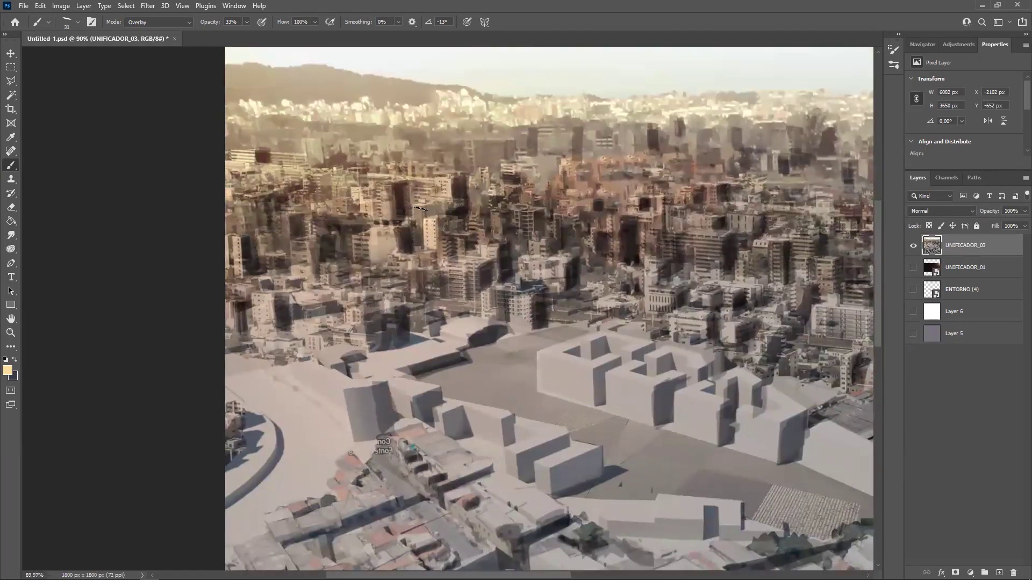
pyautogui.moveTo(417, 204)
pyautogui.mouseDown()
pyautogui.moveTo(417, 183)
pyautogui.moveTo(363, 221)
pyautogui.mouseUp()
pyautogui.moveTo(339, 183); pyautogui.dragTo(339, 170)
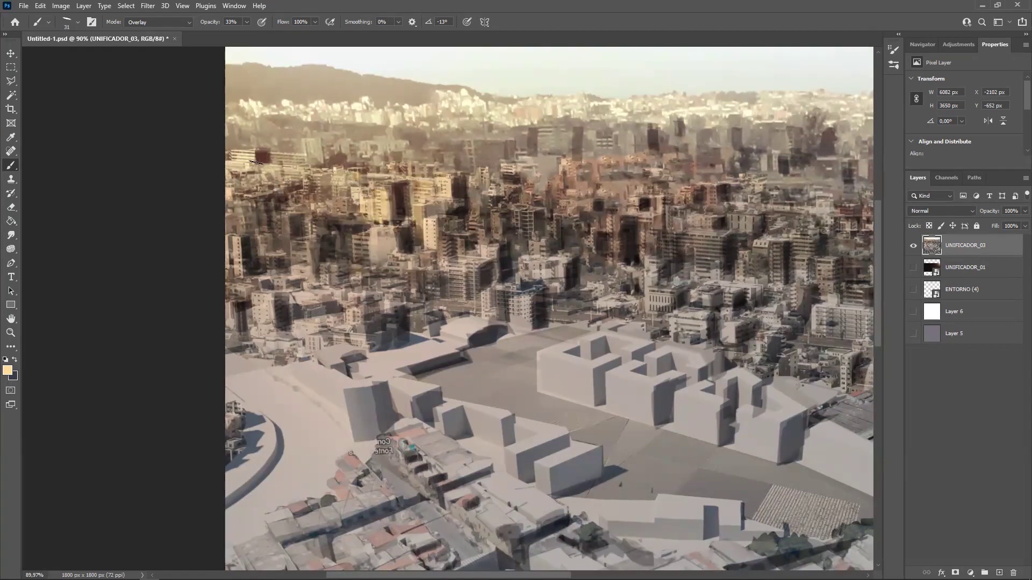
pyautogui.moveTo(309, 141)
pyautogui.mouseDown()
pyautogui.moveTo(304, 174)
pyautogui.moveTo(238, 215)
pyautogui.moveTo(291, 217)
pyautogui.mouseUp()
# Reduce the brush to 26 px and add warm highlights to the cylindrical block, nearby roofs and left-edge buildings
pyautogui.press('[')
pyautogui.moveTo(262, 297)
pyautogui.mouseDown()
pyautogui.moveTo(262, 320)
pyautogui.moveTo(270, 318)
pyautogui.mouseUp()
pyautogui.moveTo(349, 391)
pyautogui.mouseDown()
pyautogui.moveTo(357, 439)
pyautogui.moveTo(371, 395)
pyautogui.moveTo(373, 429)
pyautogui.moveTo(349, 409)
pyautogui.moveTo(404, 402)
pyautogui.moveTo(408, 411)
pyautogui.moveTo(401, 395)
pyautogui.moveTo(356, 386)
pyautogui.mouseUp()
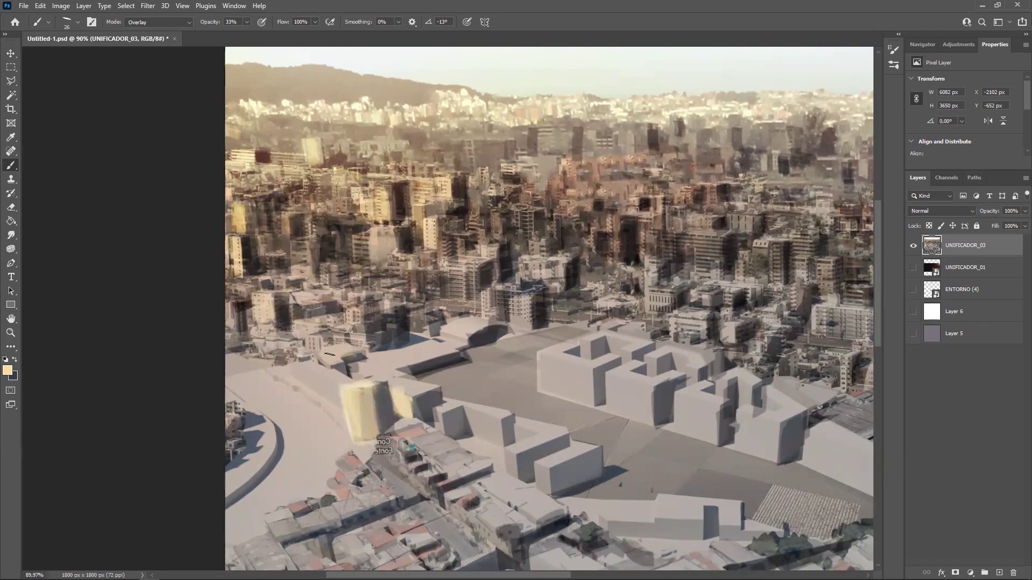
pyautogui.moveTo(378, 235)
pyautogui.mouseDown()
pyautogui.moveTo(363, 253)
pyautogui.moveTo(357, 239)
pyautogui.moveTo(366, 247)
pyautogui.moveTo(381, 191)
pyautogui.moveTo(368, 211)
pyautogui.moveTo(316, 212)
pyautogui.mouseUp()
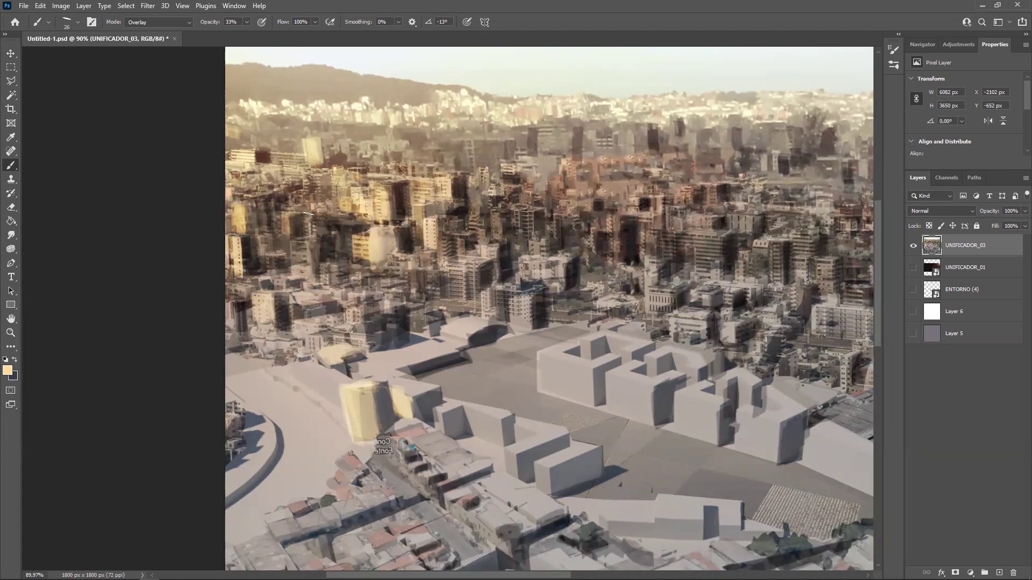
pyautogui.moveTo(310, 175)
pyautogui.mouseDown()
pyautogui.moveTo(314, 188)
pyautogui.moveTo(295, 176)
pyautogui.moveTo(293, 184)
pyautogui.mouseUp()
# Resize the brush to 50 px and paint warm highlights on the mid-distance buildings just behind the plaza's left end
pyautogui.keyDown('alt'); pyautogui.moveTo(284, 156); pyautogui.dragTo(302, 155, button='right'); pyautogui.keyUp('alt')
pyautogui.keyDown('alt'); pyautogui.scroll(-3, 381, 170); pyautogui.keyUp('alt')
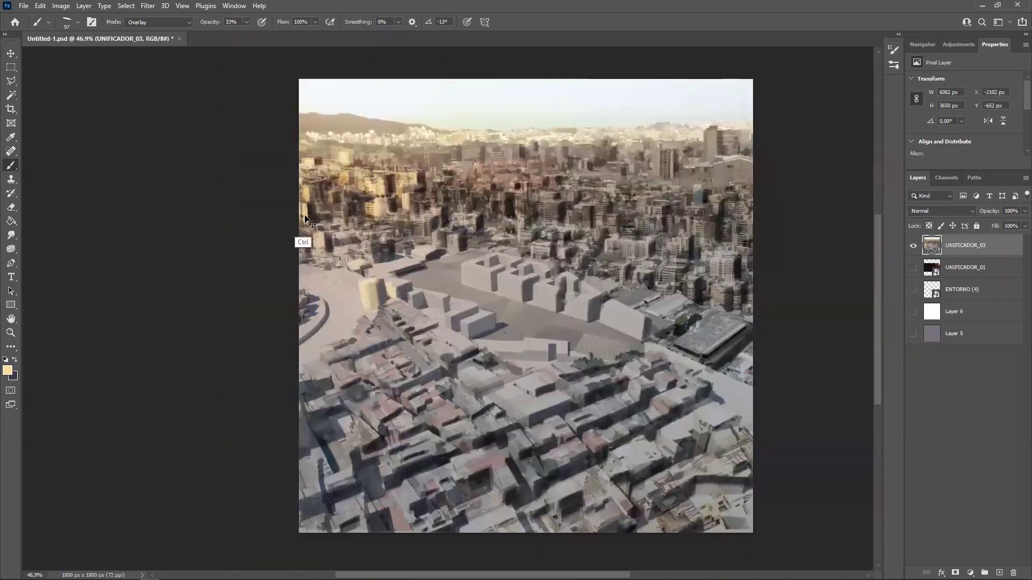
pyautogui.keyDown('ctrl'); pyautogui.keyDown('alt'); pyautogui.moveTo(364, 167); pyautogui.dragTo(340, 167, button='right'); pyautogui.keyUp('alt'); pyautogui.keyUp('ctrl')
pyautogui.moveTo(434, 207)
pyautogui.keyDown('alt'); pyautogui.mouseDown()
pyautogui.moveTo(469, 205)
pyautogui.moveTo(411, 250)
pyautogui.mouseUp(); pyautogui.keyUp('alt')
pyautogui.moveTo(409, 223); pyautogui.dragTo(426, 262)
pyautogui.keyDown('alt'); pyautogui.moveTo(442, 252); pyautogui.dragTo(440, 253, button='right'); pyautogui.keyUp('alt')
pyautogui.moveTo(440, 252); pyautogui.dragTo(437, 274)
pyautogui.moveTo(466, 267); pyautogui.dragTo(468, 284)
pyautogui.moveTo(476, 223); pyautogui.dragTo(476, 239)
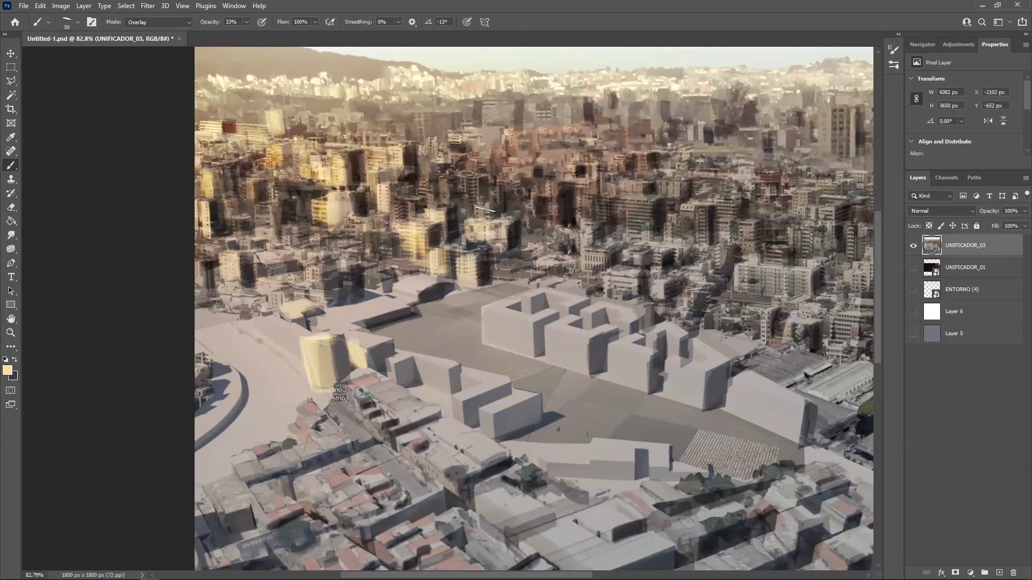
# Reduce the brush to 29 px and highlight the smaller building faces farther back, left of the image centre
pyautogui.keyDown('alt'); pyautogui.moveTo(475, 220); pyautogui.dragTo(471, 214, button='right'); pyautogui.keyUp('alt')
pyautogui.moveTo(466, 177); pyautogui.dragTo(471, 200)
pyautogui.moveTo(468, 177)
pyautogui.mouseDown()
pyautogui.moveTo(468, 199)
pyautogui.moveTo(446, 210)
pyautogui.mouseUp()
pyautogui.keyDown('alt'); pyautogui.moveTo(444, 188); pyautogui.dragTo(435, 192, button='right'); pyautogui.keyUp('alt')
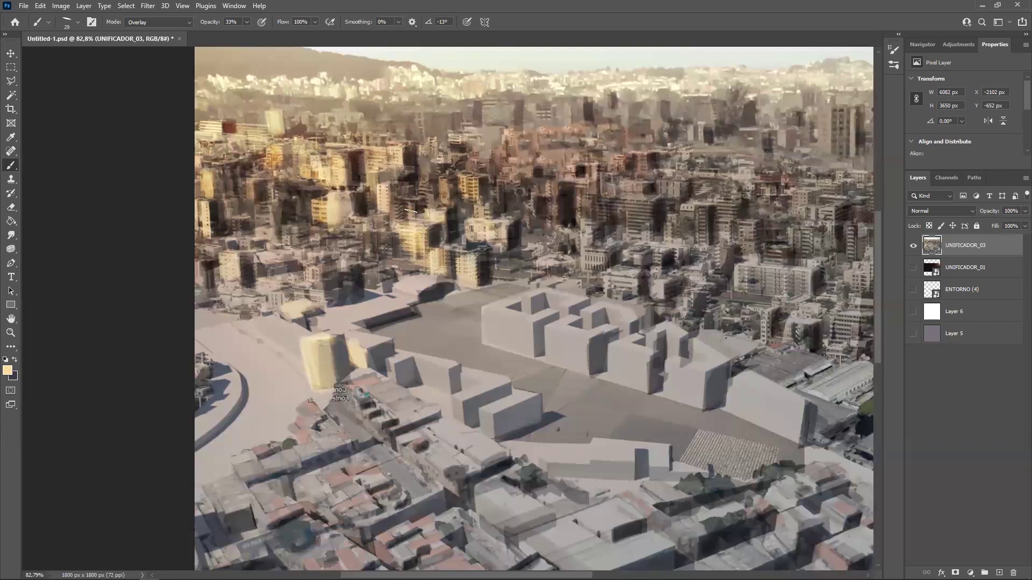
pyautogui.moveTo(444, 156); pyautogui.dragTo(454, 147)
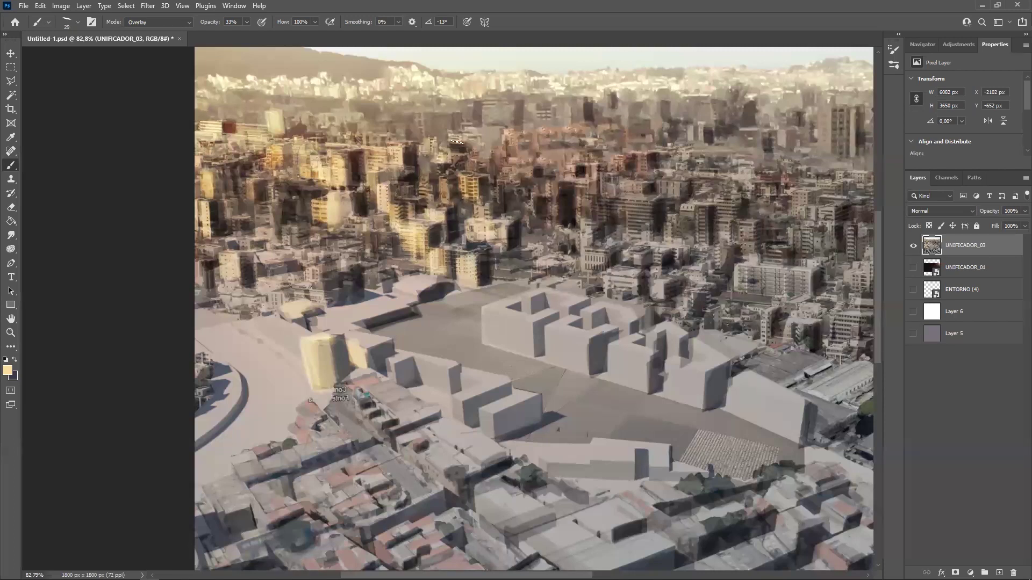
# Paint warm yellow highlights on the central building facades in the background behind the large white blocks
pyautogui.moveTo(550, 178)
pyautogui.mouseDown()
pyautogui.moveTo(552, 224)
pyautogui.moveTo(597, 267)
pyautogui.moveTo(586, 235)
pyautogui.mouseUp()
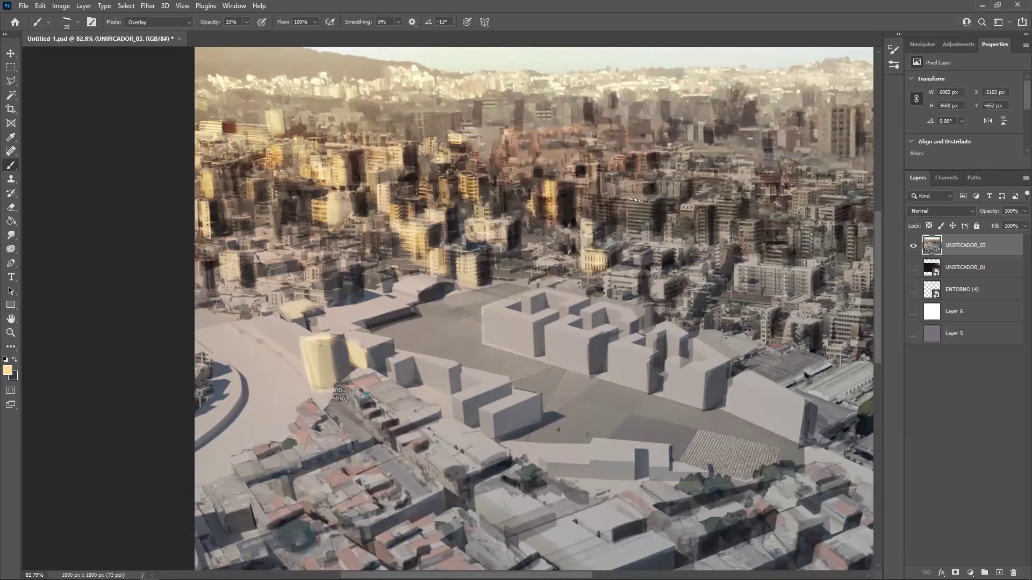
pyautogui.moveTo(633, 207)
pyautogui.mouseDown()
pyautogui.moveTo(634, 218)
pyautogui.moveTo(615, 209)
pyautogui.moveTo(644, 204)
pyautogui.moveTo(602, 200)
pyautogui.moveTo(636, 206)
pyautogui.moveTo(682, 238)
pyautogui.moveTo(693, 207)
pyautogui.moveTo(677, 182)
pyautogui.moveTo(641, 188)
pyautogui.mouseUp()
pyautogui.moveTo(591, 162)
pyautogui.mouseDown()
pyautogui.moveTo(579, 186)
pyautogui.moveTo(583, 165)
pyautogui.mouseUp()
pyautogui.moveTo(522, 178)
pyautogui.mouseDown()
pyautogui.moveTo(503, 156)
pyautogui.moveTo(515, 138)
pyautogui.mouseUp()
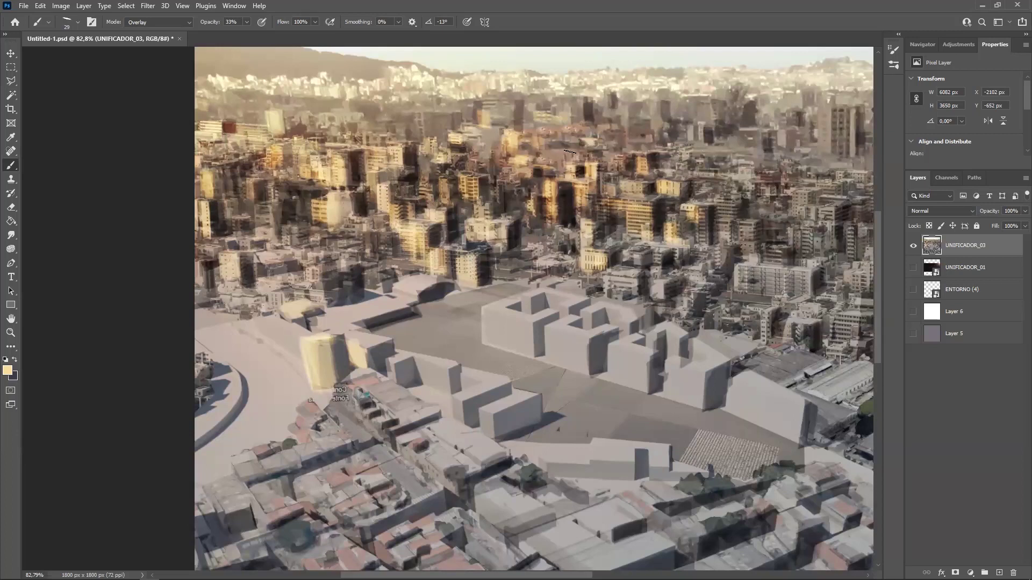
pyautogui.moveTo(636, 137); pyautogui.dragTo(624, 155)
# Add more warm strokes to the left-hand background buildings and check the light across the whole image
pyautogui.moveTo(404, 199)
pyautogui.mouseDown()
pyautogui.moveTo(376, 239)
pyautogui.moveTo(368, 241)
pyautogui.moveTo(380, 225)
pyautogui.moveTo(345, 226)
pyautogui.moveTo(350, 263)
pyautogui.mouseUp()
pyautogui.moveTo(231, 279)
pyautogui.mouseDown()
pyautogui.moveTo(229, 258)
pyautogui.moveTo(253, 297)
pyautogui.moveTo(274, 302)
pyautogui.moveTo(277, 284)
pyautogui.moveTo(249, 248)
pyautogui.moveTo(273, 230)
pyautogui.moveTo(265, 213)
pyautogui.moveTo(259, 232)
pyautogui.moveTo(233, 220)
pyautogui.mouseUp()
pyautogui.keyDown('ctrl'); pyautogui.keyDown('alt'); pyautogui.moveTo(329, 206); pyautogui.dragTo(252, 266); pyautogui.keyUp('alt'); pyautogui.keyUp('ctrl')
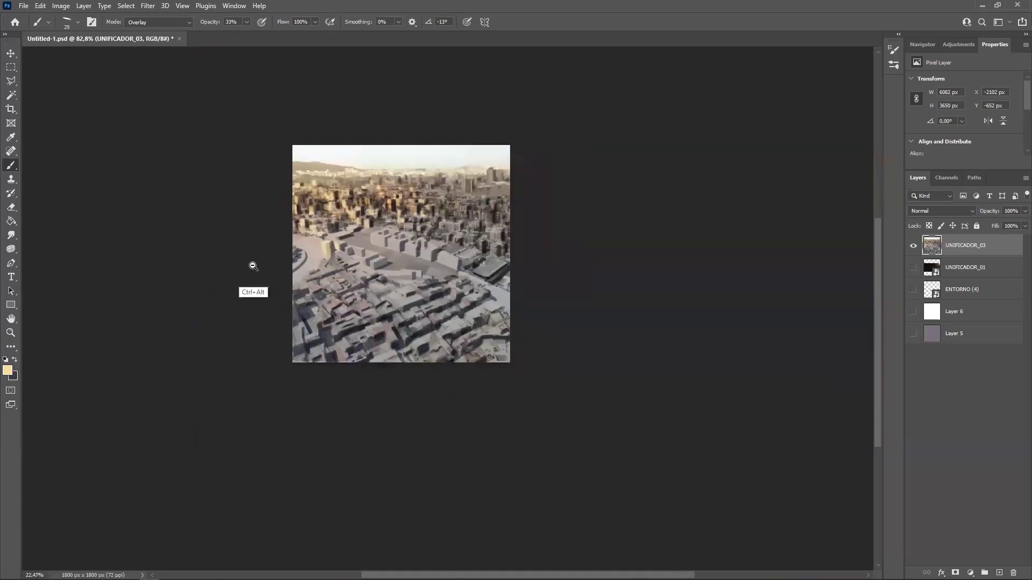
pyautogui.keyDown('ctrl'); pyautogui.keyDown('alt'); pyautogui.scroll(3, 387, 220); pyautogui.keyUp('alt'); pyautogui.keyUp('ctrl')
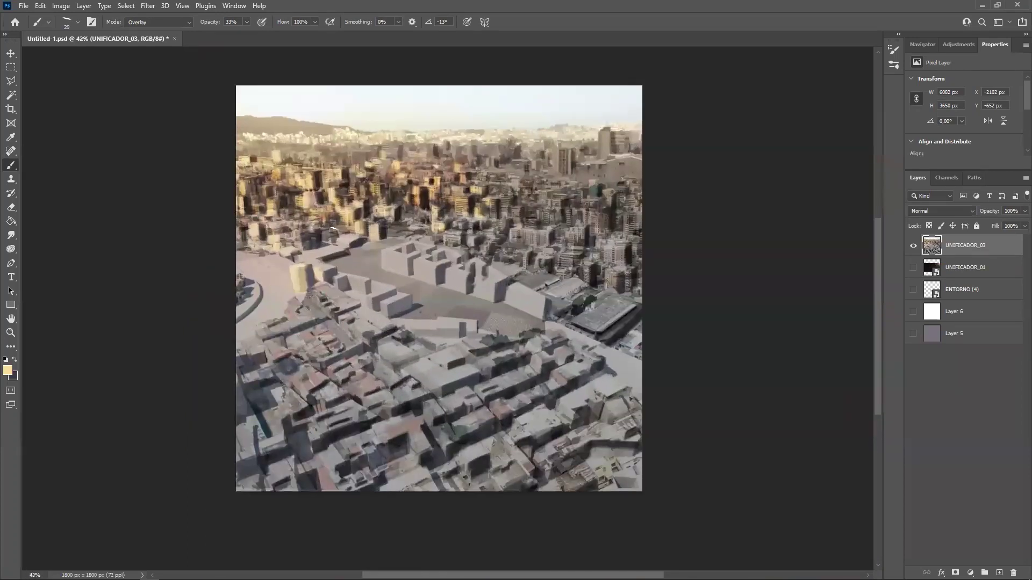
# Enlarge the brush to 43 px and paint warm light on the cylindrical tower and adjoining block at the plaza's left end
pyautogui.keyDown('alt'); pyautogui.scroll(4, 305, 237); pyautogui.keyUp('alt')
pyautogui.moveTo(269, 225)
pyautogui.keyDown('alt'); pyautogui.mouseDown(button='right')
pyautogui.moveTo(298, 216)
pyautogui.moveTo(252, 225)
pyautogui.mouseUp(button='right'); pyautogui.keyUp('alt')
pyautogui.moveTo(288, 238); pyautogui.dragTo(282, 223)
pyautogui.moveTo(285, 247); pyautogui.dragTo(282, 221)
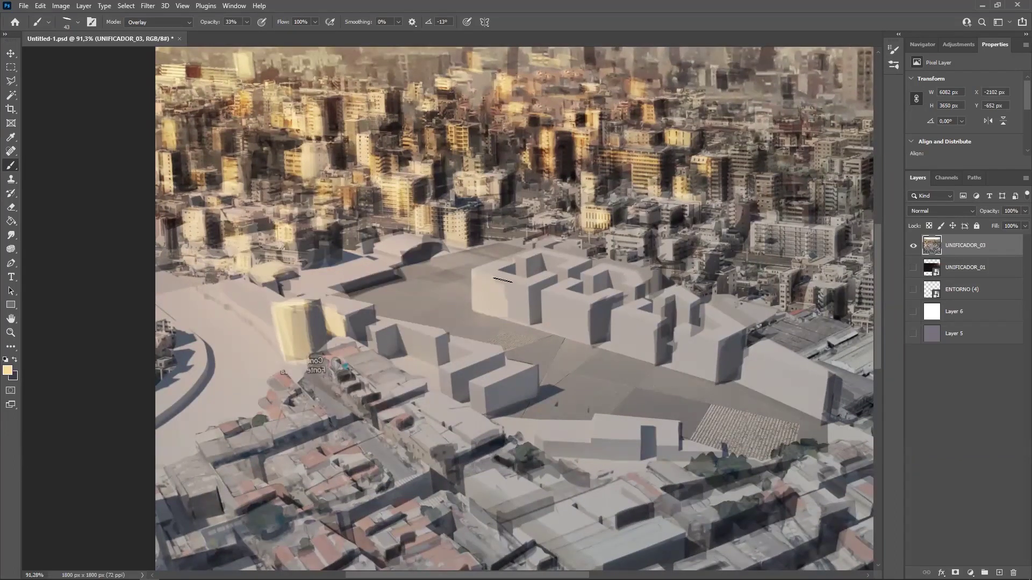
# Reduce the brush to 21 px and paint warm sunlight on the background apartment facades behind and right of the large white blocks
pyautogui.keyDown('alt'); pyautogui.moveTo(524, 295); pyautogui.dragTo(517, 297, button='right'); pyautogui.keyUp('alt')
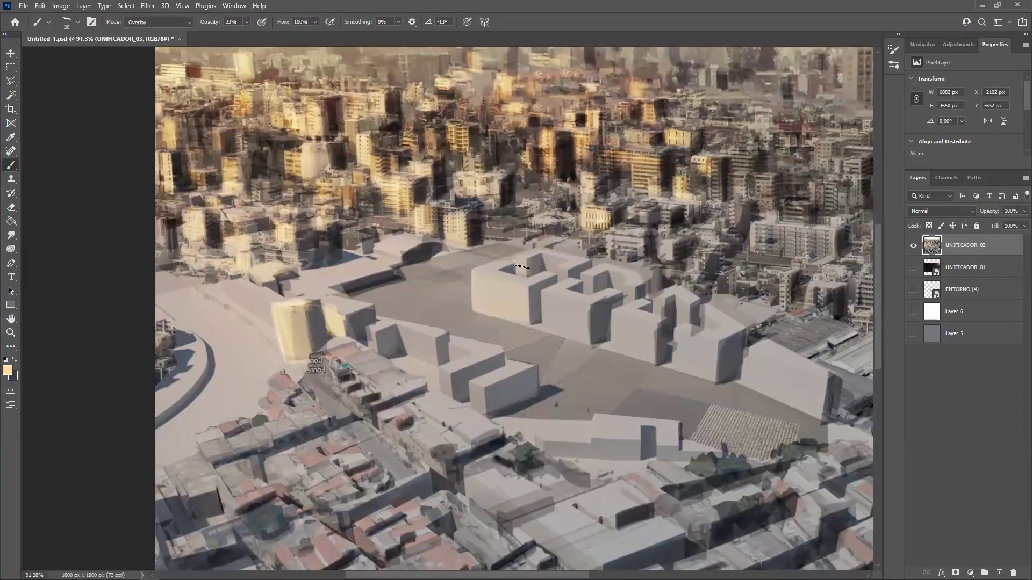
pyautogui.moveTo(651, 220); pyautogui.dragTo(466, 276)
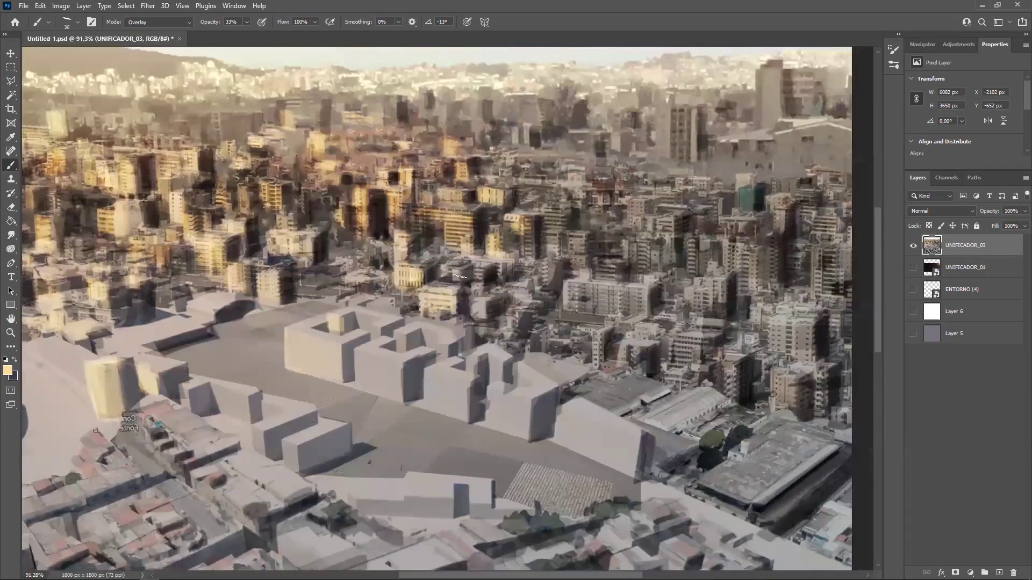
pyautogui.moveTo(621, 290); pyautogui.dragTo(641, 305)
pyautogui.moveTo(574, 290); pyautogui.dragTo(626, 299)
pyautogui.keyDown('alt'); pyautogui.moveTo(585, 276); pyautogui.dragTo(574, 285, button='right'); pyautogui.keyUp('alt')
pyautogui.moveTo(583, 271); pyautogui.dragTo(584, 278)
pyautogui.moveTo(574, 237)
pyautogui.mouseDown()
pyautogui.moveTo(573, 263)
pyautogui.moveTo(578, 251)
pyautogui.moveTo(550, 241)
pyautogui.moveTo(546, 218)
pyautogui.moveTo(592, 203)
pyautogui.moveTo(644, 210)
pyautogui.moveTo(664, 229)
pyautogui.moveTo(639, 254)
pyautogui.moveTo(717, 253)
pyautogui.moveTo(696, 303)
pyautogui.moveTo(715, 279)
pyautogui.moveTo(411, 300)
pyautogui.moveTo(461, 299)
pyautogui.moveTo(441, 246)
pyautogui.moveTo(482, 234)
pyautogui.moveTo(527, 317)
pyautogui.moveTo(535, 290)
pyautogui.mouseUp()
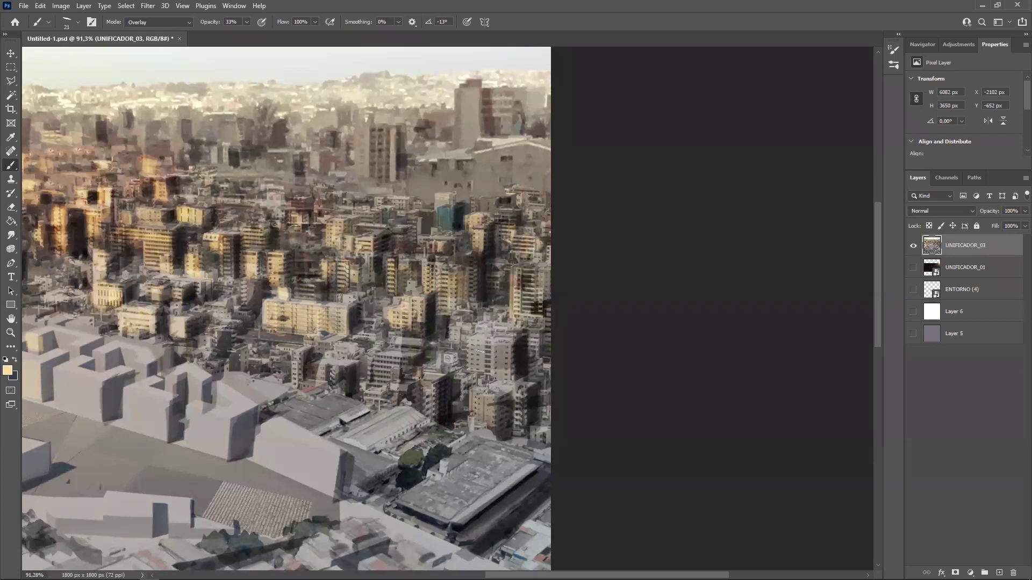
# Enlarge the brush and highlight the nearer apartment blocks just behind the industrial sheds on the image's right
pyautogui.rightClick(505, 345)
pyautogui.moveTo(477, 335)
pyautogui.mouseDown()
pyautogui.moveTo(497, 381)
pyautogui.moveTo(489, 427)
pyautogui.moveTo(430, 382)
pyautogui.moveTo(419, 396)
pyautogui.mouseUp()
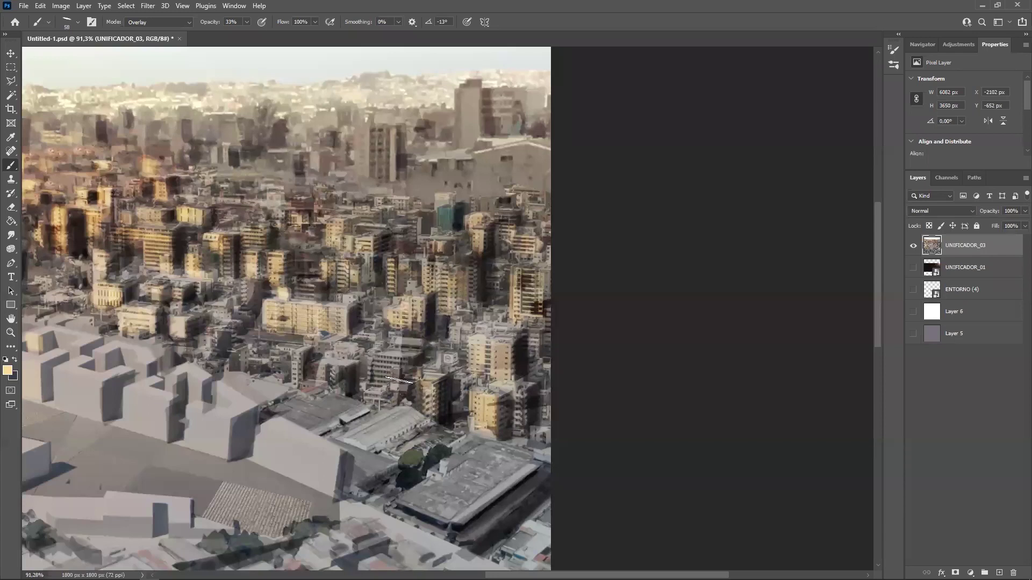
pyautogui.rightClick(389, 371)
pyautogui.keyDown('alt'); pyautogui.moveTo(386, 371); pyautogui.dragTo(379, 370, button='right'); pyautogui.keyUp('alt')
pyautogui.moveTo(379, 378); pyautogui.dragTo(388, 355)
pyautogui.moveTo(374, 396)
pyautogui.mouseDown()
pyautogui.moveTo(375, 405)
pyautogui.moveTo(394, 393)
pyautogui.mouseUp()
pyautogui.moveTo(339, 373); pyautogui.dragTo(338, 383)
pyautogui.moveTo(293, 357); pyautogui.dragTo(295, 381)
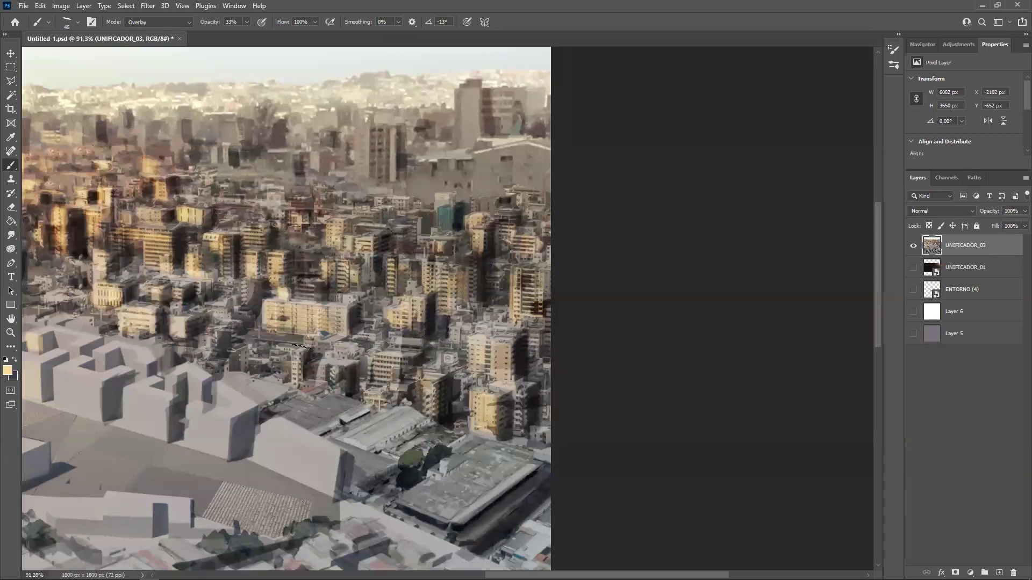
# Paint warm light on the distant buildings and tall towers near the skyline, right of the image centre
pyautogui.moveTo(295, 331); pyautogui.dragTo(407, 315)
pyautogui.press('alt')
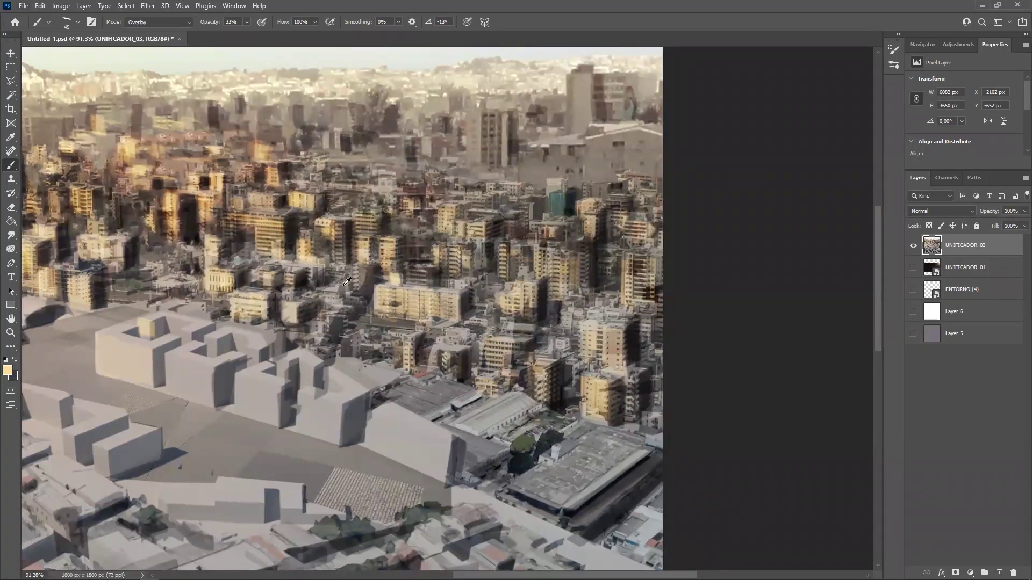
pyautogui.moveTo(358, 316)
pyautogui.keyDown('alt'); pyautogui.mouseDown(button='right')
pyautogui.moveTo(398, 326)
pyautogui.moveTo(344, 348)
pyautogui.moveTo(347, 357)
pyautogui.moveTo(391, 360)
pyautogui.moveTo(350, 358)
pyautogui.moveTo(353, 367)
pyautogui.mouseUp(button='right'); pyautogui.keyUp('alt')
pyautogui.moveTo(381, 179); pyautogui.dragTo(384, 197)
pyautogui.moveTo(345, 218); pyautogui.dragTo(343, 203)
pyautogui.moveTo(332, 137); pyautogui.dragTo(330, 154)
pyautogui.moveTo(475, 110); pyautogui.dragTo(487, 183)
pyautogui.moveTo(584, 70); pyautogui.dragTo(570, 140)
# Paint warm light on the low white blocks beside the cylindrical tower and on the pale house just below the plaza
pyautogui.keyDown('ctrl'); pyautogui.moveTo(519, 189); pyautogui.dragTo(430, 192); pyautogui.keyUp('ctrl')
pyautogui.moveTo(311, 248); pyautogui.dragTo(380, 215)
pyautogui.keyDown('alt'); pyautogui.scroll(3, 366, 295); pyautogui.keyUp('alt')
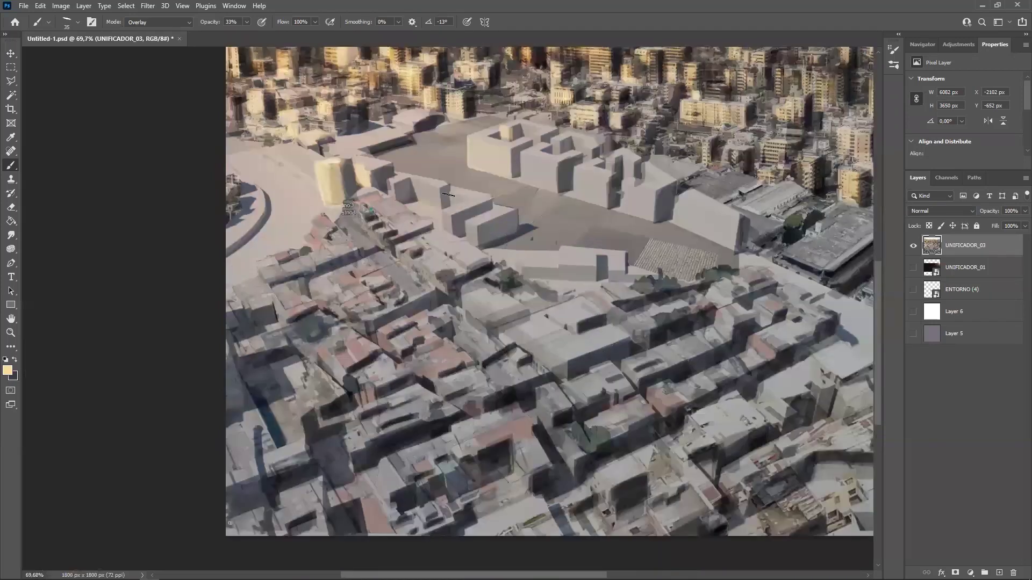
pyautogui.moveTo(446, 218); pyautogui.dragTo(472, 247)
pyautogui.moveTo(389, 184); pyautogui.dragTo(392, 200)
pyautogui.moveTo(467, 307)
pyautogui.mouseDown()
pyautogui.moveTo(487, 327)
pyautogui.moveTo(403, 258)
pyautogui.mouseUp()
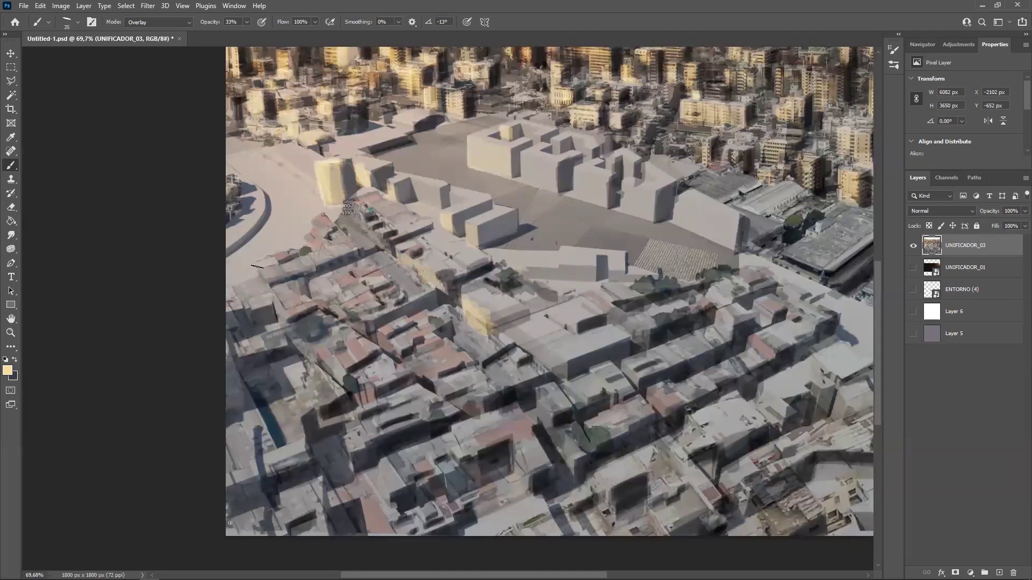
# Paint warm highlights on the reddish and grey rooftops in the left foreground
pyautogui.moveTo(364, 327); pyautogui.dragTo(378, 187)
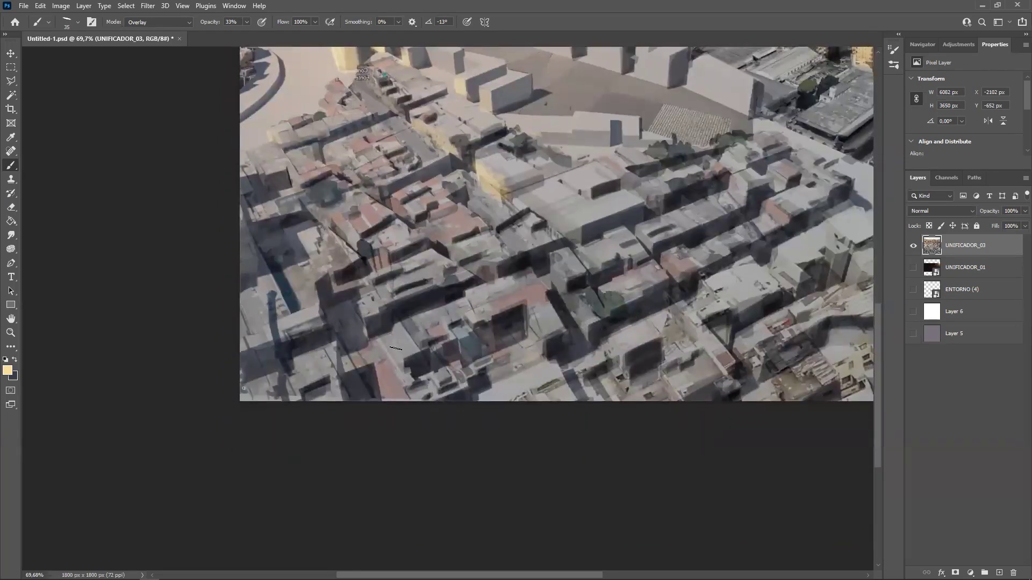
pyautogui.moveTo(401, 327)
pyautogui.mouseDown()
pyautogui.moveTo(405, 343)
pyautogui.moveTo(425, 313)
pyautogui.moveTo(446, 325)
pyautogui.mouseUp()
pyautogui.moveTo(393, 278)
pyautogui.mouseDown()
pyautogui.moveTo(429, 261)
pyautogui.moveTo(418, 250)
pyautogui.mouseUp()
pyautogui.moveTo(341, 226)
pyautogui.mouseDown()
pyautogui.moveTo(361, 235)
pyautogui.moveTo(376, 215)
pyautogui.moveTo(329, 212)
pyautogui.mouseUp()
pyautogui.moveTo(396, 178)
pyautogui.mouseDown()
pyautogui.moveTo(385, 180)
pyautogui.moveTo(392, 141)
pyautogui.moveTo(365, 145)
pyautogui.moveTo(363, 164)
pyautogui.moveTo(377, 165)
pyautogui.moveTo(293, 136)
pyautogui.moveTo(323, 129)
pyautogui.mouseUp()
# Add warm highlights to the rooftops and building faces in the central and right foreground
pyautogui.moveTo(564, 253); pyautogui.dragTo(375, 256)
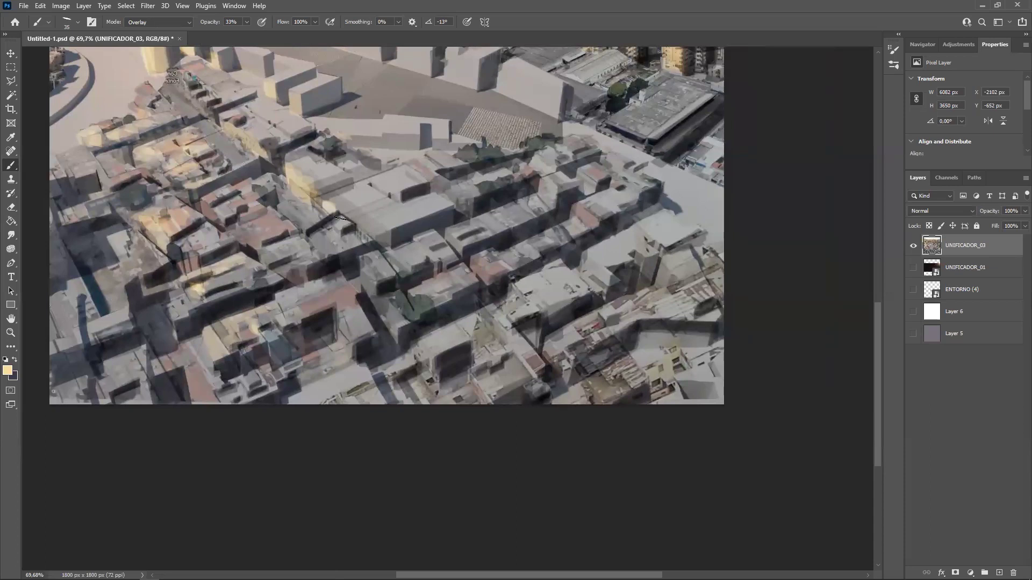
pyautogui.moveTo(378, 185); pyautogui.dragTo(397, 200)
pyautogui.moveTo(456, 244); pyautogui.dragTo(488, 269)
pyautogui.moveTo(473, 223); pyautogui.dragTo(530, 205)
pyautogui.moveTo(532, 256)
pyautogui.mouseDown()
pyautogui.moveTo(513, 259)
pyautogui.moveTo(510, 249)
pyautogui.mouseUp()
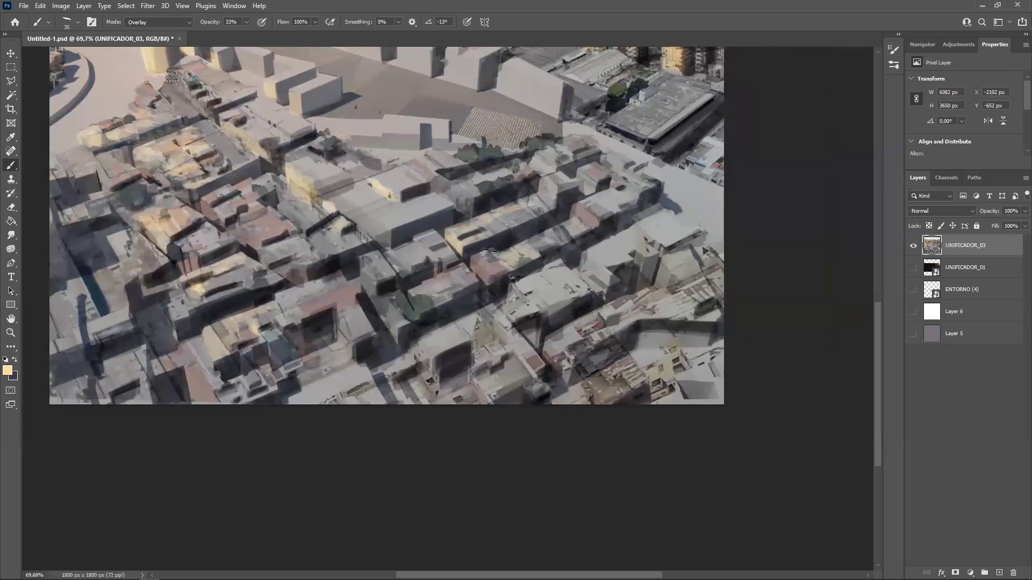
pyautogui.moveTo(517, 305)
pyautogui.mouseDown()
pyautogui.moveTo(524, 313)
pyautogui.moveTo(500, 322)
pyautogui.mouseUp()
pyautogui.moveTo(440, 341)
pyautogui.mouseDown()
pyautogui.moveTo(434, 350)
pyautogui.moveTo(473, 327)
pyautogui.moveTo(398, 313)
pyautogui.mouseUp()
pyautogui.moveTo(373, 266)
pyautogui.mouseDown()
pyautogui.moveTo(371, 296)
pyautogui.moveTo(395, 332)
pyautogui.moveTo(367, 268)
pyautogui.moveTo(313, 239)
pyautogui.mouseUp()
# Enlarge the brush and broaden the warm light across the right foreground rooftops below the plaza
pyautogui.moveTo(423, 230)
pyautogui.keyDown('ctrl'); pyautogui.mouseDown()
pyautogui.moveTo(316, 283)
pyautogui.moveTo(376, 269)
pyautogui.mouseUp(); pyautogui.keyUp('ctrl')
pyautogui.keyDown('alt'); pyautogui.moveTo(489, 251); pyautogui.dragTo(496, 248, button='right'); pyautogui.keyUp('alt')
pyautogui.moveTo(473, 256)
pyautogui.keyDown('ctrl'); pyautogui.mouseDown()
pyautogui.moveTo(545, 242)
pyautogui.moveTo(544, 217)
pyautogui.moveTo(558, 257)
pyautogui.mouseUp(); pyautogui.keyUp('ctrl')
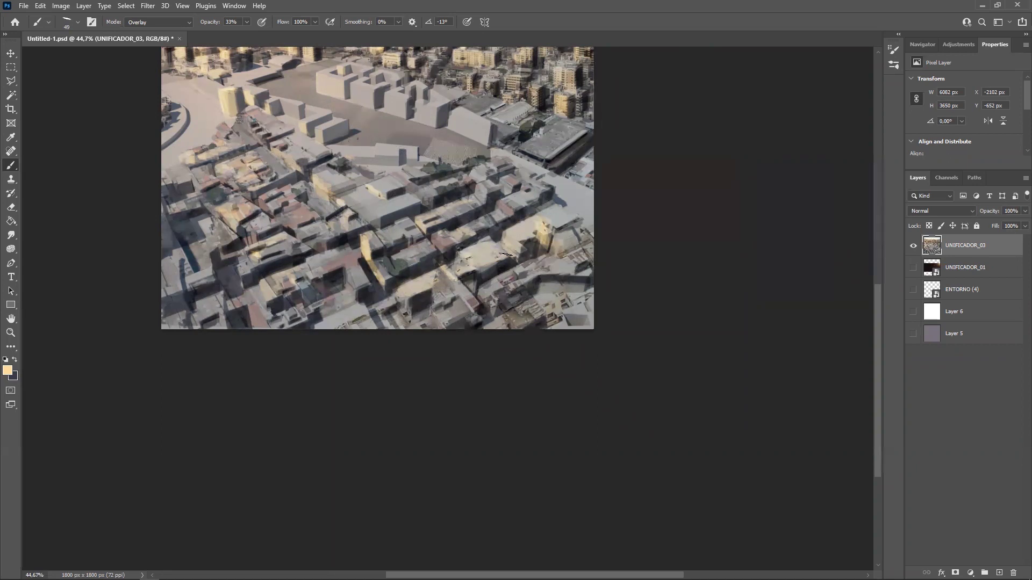
pyautogui.moveTo(480, 200)
pyautogui.mouseDown()
pyautogui.moveTo(494, 222)
pyautogui.moveTo(494, 269)
pyautogui.moveTo(455, 267)
pyautogui.mouseUp()
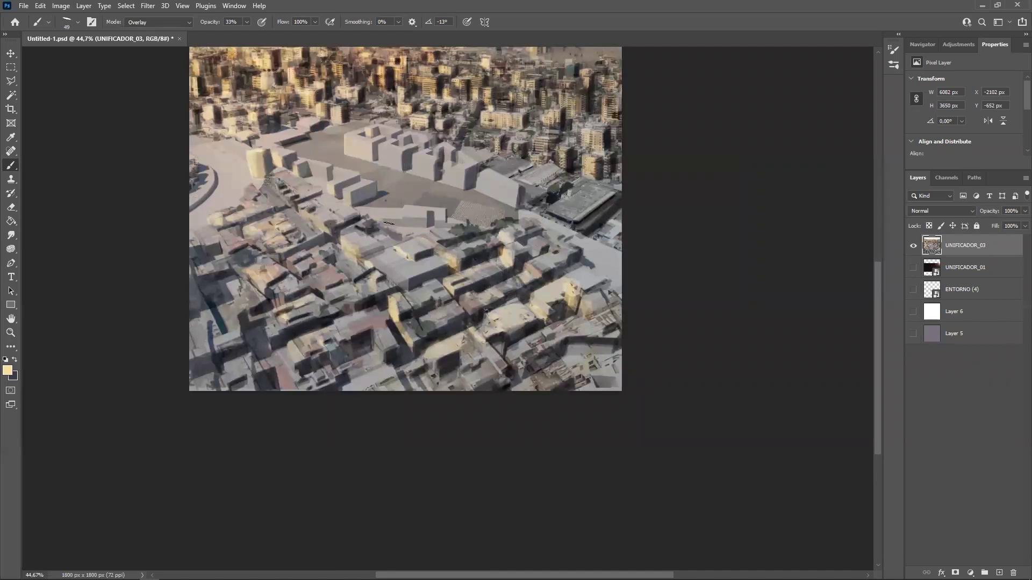
pyautogui.moveTo(316, 340); pyautogui.dragTo(393, 325)
pyautogui.moveTo(459, 297); pyautogui.dragTo(416, 372)
pyautogui.keyDown('ctrl'); pyautogui.moveTo(458, 319); pyautogui.dragTo(441, 352); pyautogui.keyUp('ctrl')
pyautogui.keyDown('ctrl'); pyautogui.keyDown('alt'); pyautogui.moveTo(559, 446); pyautogui.dragTo(623, 423); pyautogui.keyUp('alt'); pyautogui.keyUp('ctrl')
pyautogui.moveTo(513, 451); pyautogui.dragTo(462, 400)
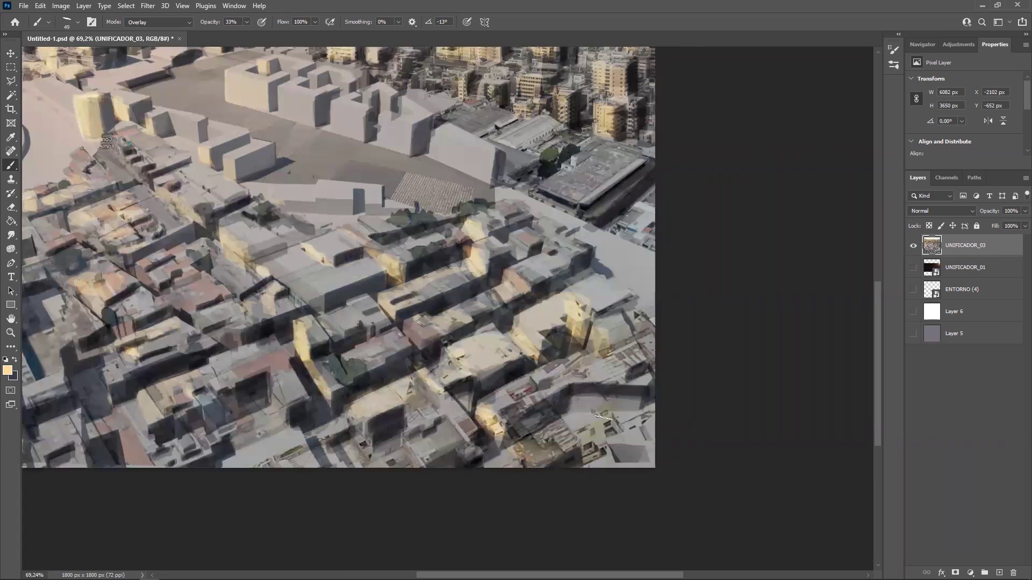
# Paint warm sunlight on the front faces of the row of large white blocks on the plaza
pyautogui.keyDown('ctrl'); pyautogui.moveTo(549, 398); pyautogui.dragTo(658, 360); pyautogui.keyUp('ctrl')
pyautogui.moveTo(493, 325)
pyautogui.mouseDown()
pyautogui.moveTo(521, 354)
pyautogui.moveTo(379, 398)
pyautogui.moveTo(479, 382)
pyautogui.moveTo(545, 403)
pyautogui.moveTo(555, 445)
pyautogui.mouseUp()
pyautogui.moveTo(495, 380); pyautogui.dragTo(537, 429)
pyautogui.moveTo(362, 354); pyautogui.dragTo(532, 387)
pyautogui.keyDown('alt'); pyautogui.moveTo(339, 357); pyautogui.dragTo(318, 353, button='right'); pyautogui.keyUp('alt')
pyautogui.moveTo(315, 334); pyautogui.dragTo(333, 391)
pyautogui.moveTo(313, 332); pyautogui.dragTo(329, 401)
pyautogui.moveTo(437, 278); pyautogui.dragTo(453, 309)
pyautogui.moveTo(442, 272); pyautogui.dragTo(463, 315)
pyautogui.moveTo(556, 297); pyautogui.dragTo(554, 352)
pyautogui.moveTo(565, 318); pyautogui.dragTo(568, 370)
# Strengthen the warm light on the large white blocks with further strokes over their fronts and upper volumes
pyautogui.keyDown('ctrl'); pyautogui.keyDown('alt'); pyautogui.moveTo(547, 303); pyautogui.dragTo(417, 366); pyautogui.keyUp('alt'); pyautogui.keyUp('ctrl')
pyautogui.moveTo(479, 312); pyautogui.dragTo(382, 401)
pyautogui.keyDown('ctrl'); pyautogui.moveTo(439, 327); pyautogui.dragTo(498, 297); pyautogui.keyUp('ctrl')
pyautogui.keyDown('alt'); pyautogui.moveTo(448, 260); pyautogui.dragTo(465, 259, button='right'); pyautogui.keyUp('alt')
pyautogui.moveTo(437, 258)
pyautogui.keyDown('ctrl'); pyautogui.mouseDown()
pyautogui.moveTo(478, 258)
pyautogui.moveTo(426, 288)
pyautogui.mouseUp(); pyautogui.keyUp('ctrl')
pyautogui.moveTo(487, 299)
pyautogui.mouseDown()
pyautogui.moveTo(483, 268)
pyautogui.moveTo(487, 317)
pyautogui.mouseUp()
pyautogui.moveTo(537, 285)
pyautogui.mouseDown()
pyautogui.moveTo(549, 321)
pyautogui.moveTo(596, 322)
pyautogui.moveTo(600, 312)
pyautogui.moveTo(683, 343)
pyautogui.moveTo(671, 325)
pyautogui.moveTo(694, 371)
pyautogui.mouseUp()
pyautogui.rightClick(579, 282)
pyautogui.keyDown('alt'); pyautogui.moveTo(582, 280); pyautogui.dragTo(567, 280, button='right'); pyautogui.keyUp('alt')
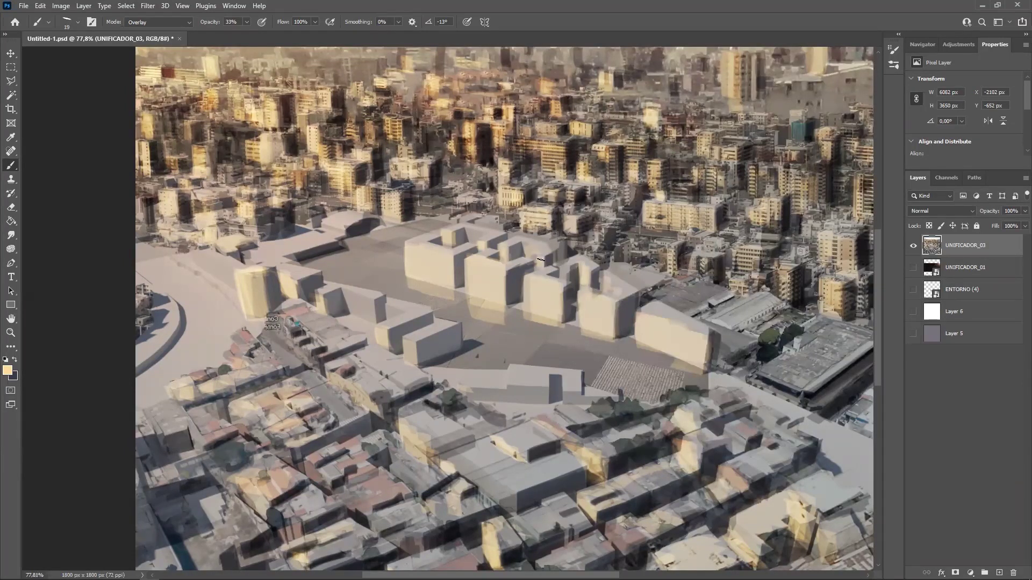
pyautogui.moveTo(419, 256); pyautogui.dragTo(544, 307)
pyautogui.moveTo(410, 254)
pyautogui.mouseDown()
pyautogui.moveTo(483, 242)
pyautogui.moveTo(446, 237)
pyautogui.moveTo(518, 262)
pyautogui.moveTo(475, 289)
pyautogui.mouseUp()
pyautogui.moveTo(442, 255); pyautogui.dragTo(440, 279)
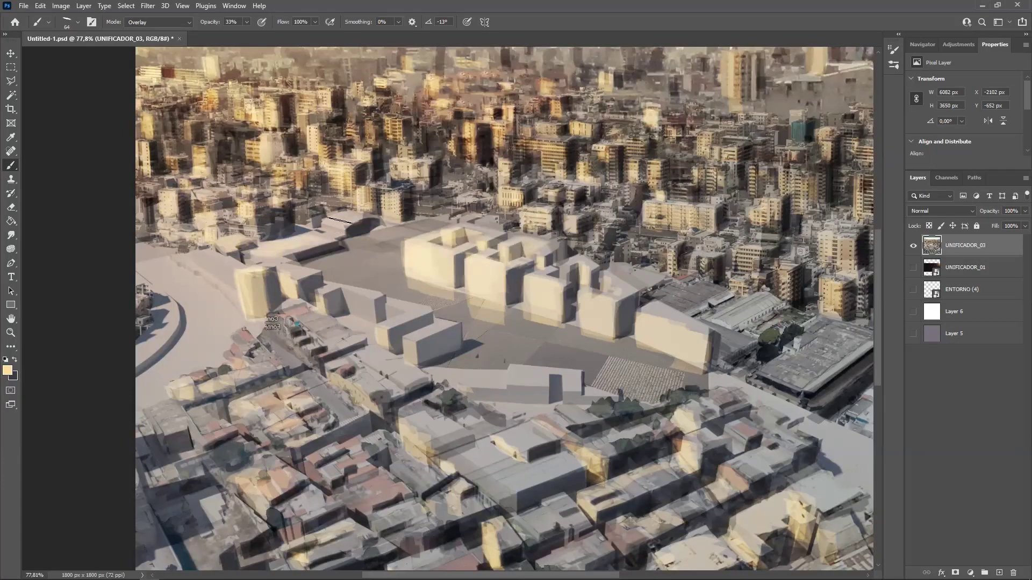
# Add warm light to the low curved-roof building at the plaza's far left end and check the whole image
pyautogui.rightClick(339, 223)
pyautogui.press('Escape')
pyautogui.moveTo(339, 226)
pyautogui.mouseDown()
pyautogui.moveTo(355, 225)
pyautogui.moveTo(292, 281)
pyautogui.mouseUp()
pyautogui.keyDown('alt'); pyautogui.scroll(2, 293, 281); pyautogui.keyUp('alt')
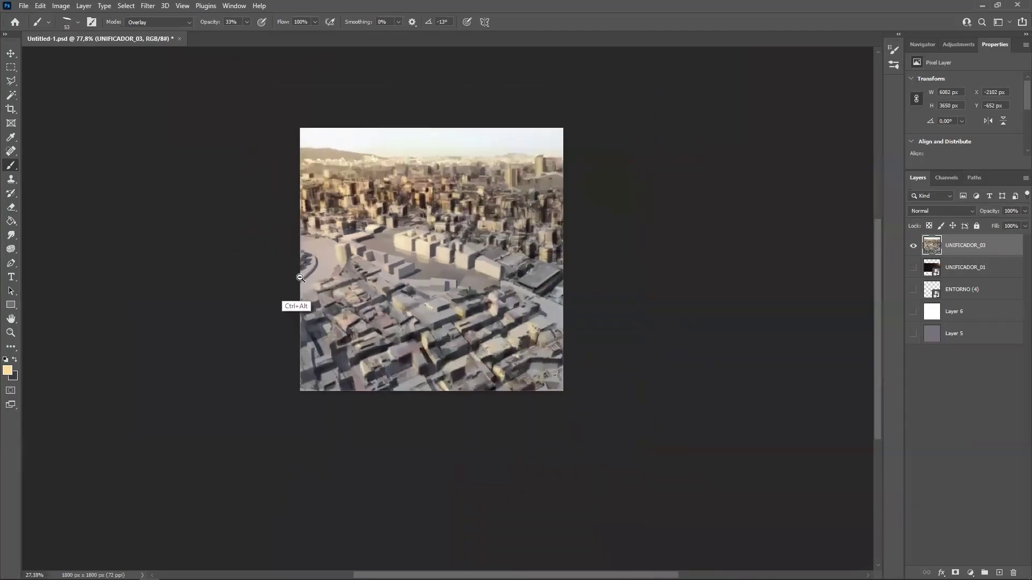
# Set the brush to 34 px and paint warm accents on the large shed right of the plaza and scattered foreground rooftops
pyautogui.keyDown('alt'); pyautogui.scroll(3, 613, 304); pyautogui.keyUp('alt')
pyautogui.rightClick(538, 255)
pyautogui.press('Escape')
pyautogui.keyDown('alt'); pyautogui.moveTo(539, 256); pyautogui.dragTo(535, 261, button='right'); pyautogui.keyUp('alt')
pyautogui.moveTo(547, 245)
pyautogui.mouseDown()
pyautogui.moveTo(536, 281)
pyautogui.moveTo(562, 312)
pyautogui.moveTo(607, 322)
pyautogui.mouseUp()
pyautogui.moveTo(500, 349); pyautogui.dragTo(499, 356)
pyautogui.moveTo(500, 320)
pyautogui.mouseDown()
pyautogui.moveTo(503, 329)
pyautogui.moveTo(484, 304)
pyautogui.mouseUp()
pyautogui.moveTo(323, 286)
pyautogui.mouseDown()
pyautogui.moveTo(288, 285)
pyautogui.moveTo(320, 286)
pyautogui.mouseUp()
pyautogui.moveTo(314, 328); pyautogui.dragTo(336, 340)
pyautogui.moveTo(294, 350); pyautogui.dragTo(479, 319)
pyautogui.moveTo(245, 397)
pyautogui.mouseDown()
pyautogui.moveTo(230, 445)
pyautogui.moveTo(219, 403)
pyautogui.mouseUp()
pyautogui.moveTo(305, 353)
pyautogui.keyDown('ctrl'); pyautogui.mouseDown()
pyautogui.moveTo(237, 398)
pyautogui.moveTo(258, 386)
pyautogui.mouseUp(); pyautogui.keyUp('ctrl')
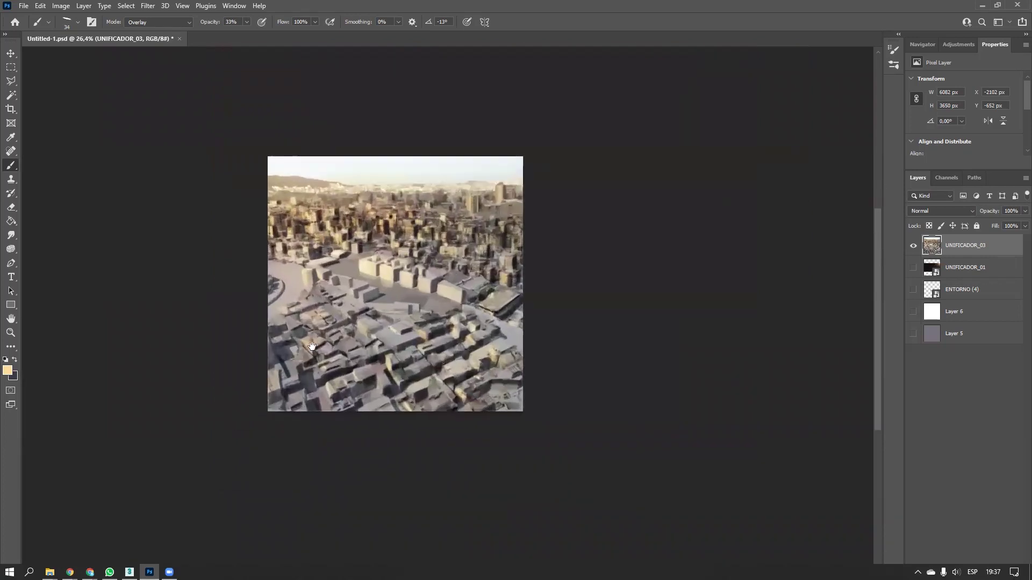
pyautogui.moveTo(391, 178); pyautogui.dragTo(370, 227)
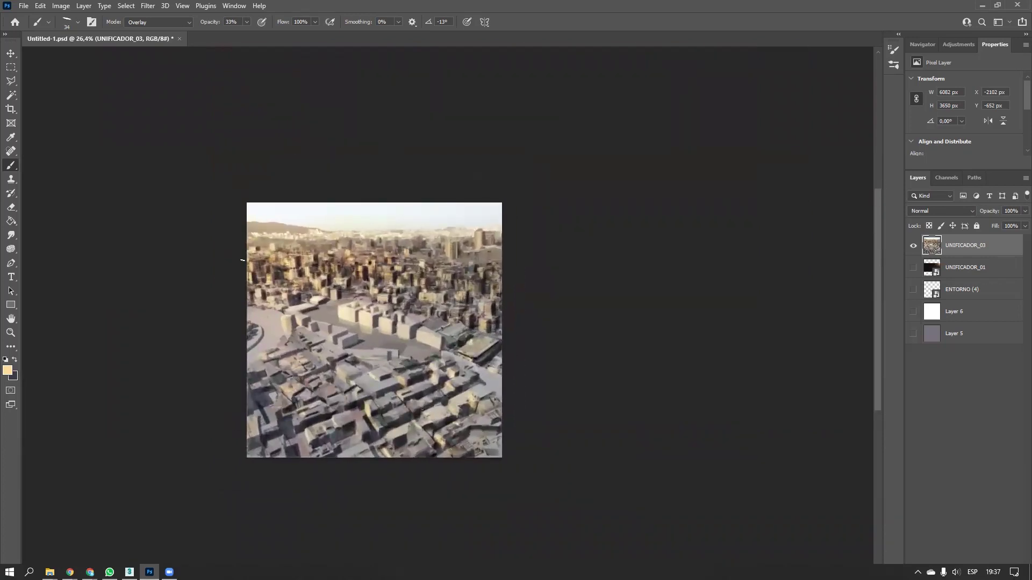
# Paint warm haze and highlights on the distant left-hand buildings below the hills, and review the full composition
pyautogui.keyDown('alt'); pyautogui.scroll(6, 280, 258); pyautogui.keyUp('alt')
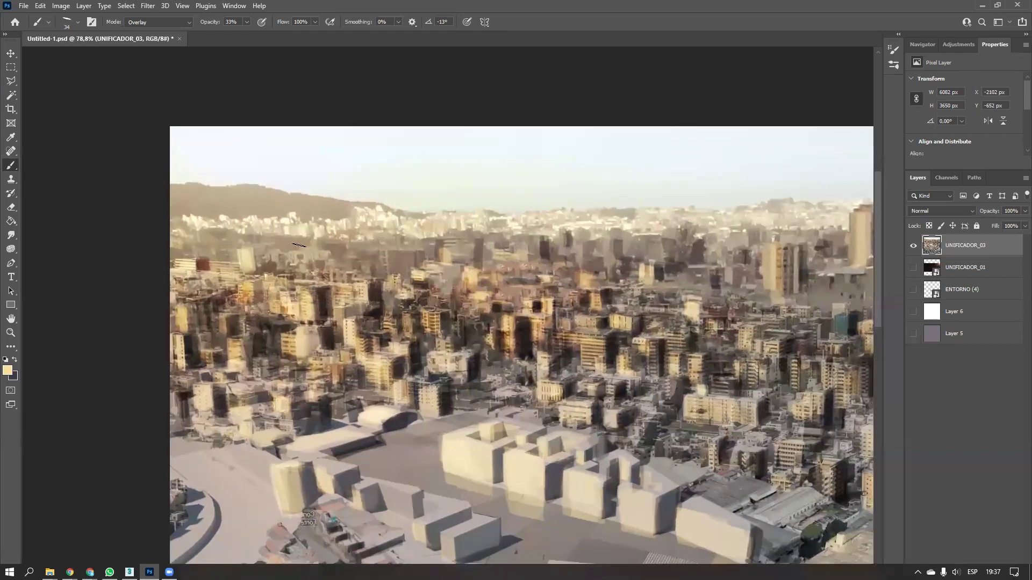
pyautogui.moveTo(293, 264)
pyautogui.mouseDown()
pyautogui.moveTo(357, 258)
pyautogui.moveTo(382, 275)
pyautogui.moveTo(400, 254)
pyautogui.moveTo(435, 255)
pyautogui.moveTo(405, 245)
pyautogui.moveTo(353, 266)
pyautogui.moveTo(339, 236)
pyautogui.moveTo(258, 266)
pyautogui.moveTo(221, 241)
pyautogui.moveTo(178, 241)
pyautogui.moveTo(211, 236)
pyautogui.mouseUp()
pyautogui.moveTo(187, 234); pyautogui.dragTo(187, 224)
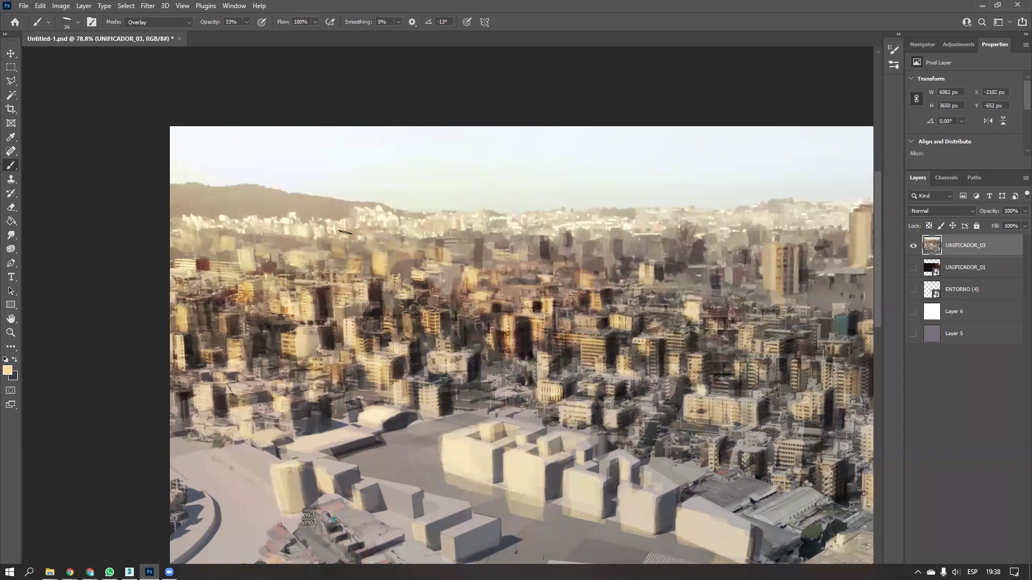
pyautogui.keyDown('ctrl'); pyautogui.moveTo(417, 271); pyautogui.dragTo(318, 312); pyautogui.keyUp('ctrl')
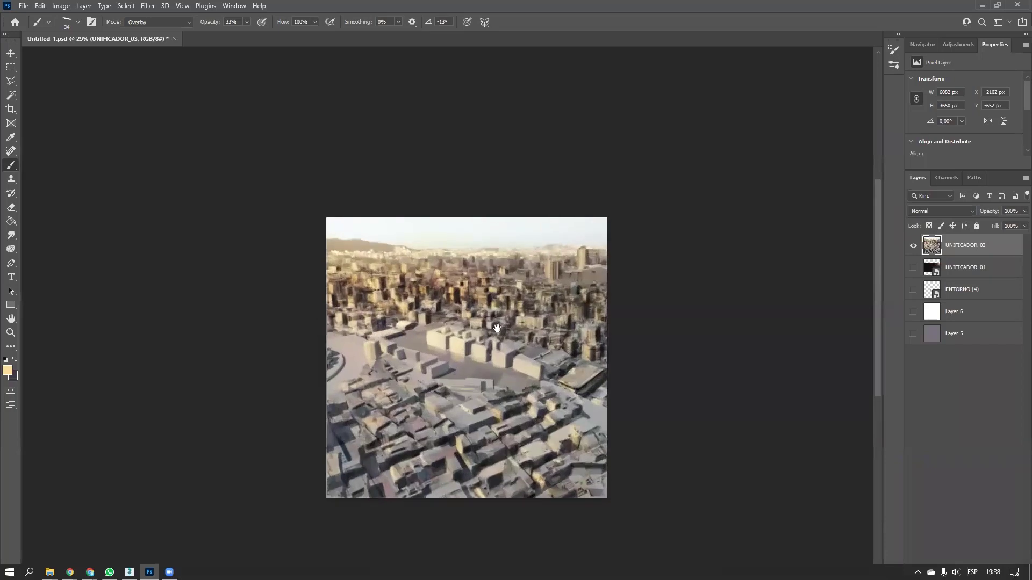
pyautogui.moveTo(493, 315); pyautogui.dragTo(397, 284)
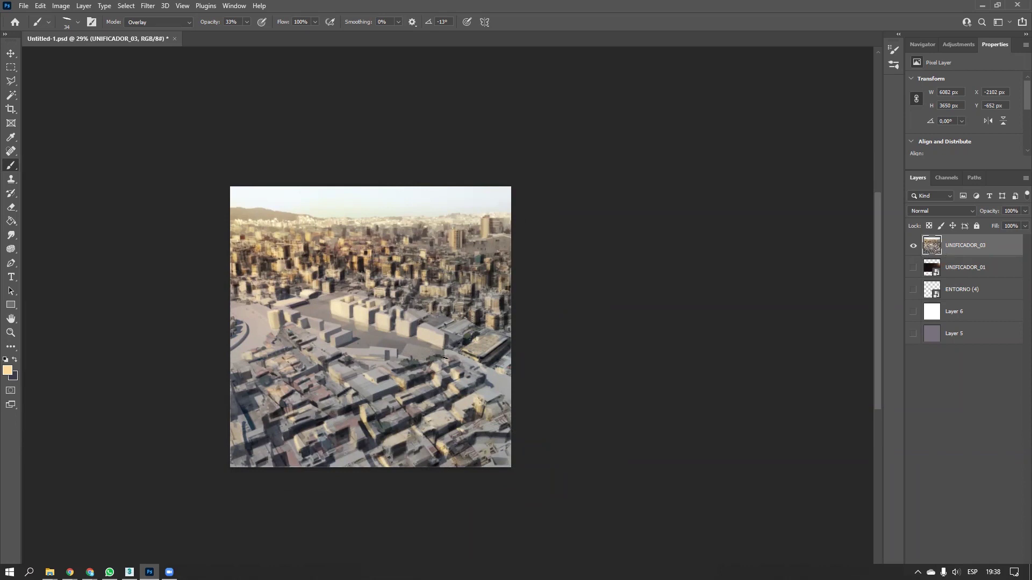
# Apply Color Balance to UNIFICADOR_03 with midtone red +9, shadows -14, 0, +4 and highlights +4, -6, -12
pyautogui.hotkey('ctrl', 'b')
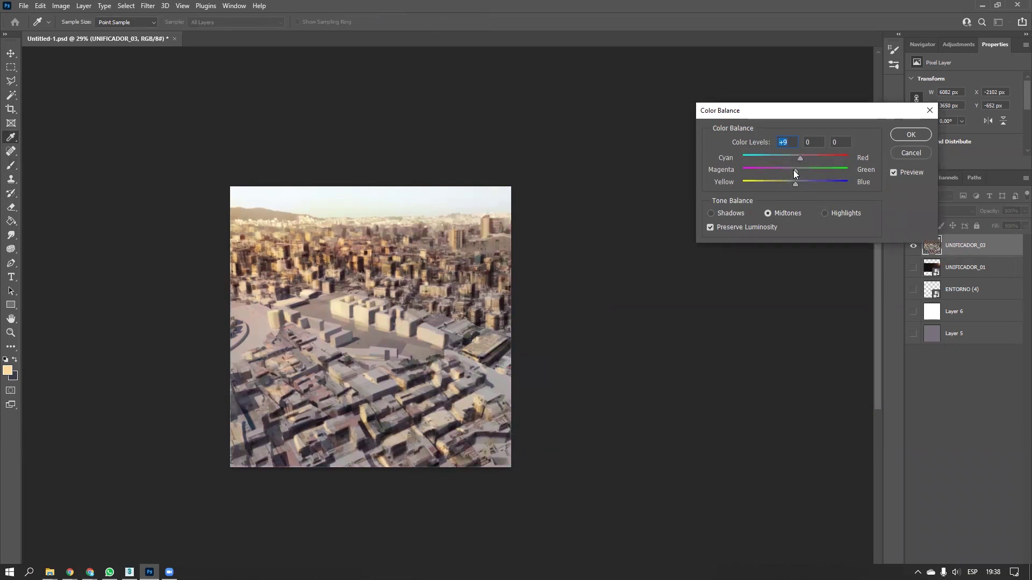
pyautogui.moveTo(796, 183)
pyautogui.mouseDown()
pyautogui.moveTo(808, 184)
pyautogui.moveTo(798, 192)
pyautogui.mouseUp()
pyautogui.click(731, 213)
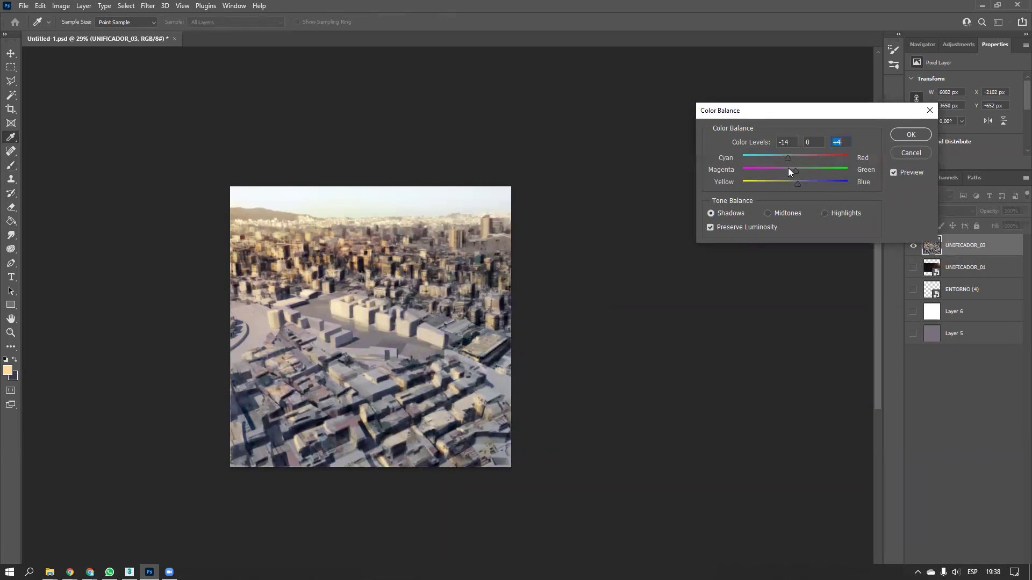
pyautogui.click(825, 213)
pyautogui.moveTo(792, 185); pyautogui.dragTo(786, 193)
pyautogui.click(798, 167)
pyautogui.moveTo(794, 176)
pyautogui.mouseDown()
pyautogui.moveTo(790, 185)
pyautogui.moveTo(803, 184)
pyautogui.moveTo(790, 193)
pyautogui.moveTo(799, 194)
pyautogui.moveTo(789, 190)
pyautogui.mouseUp()
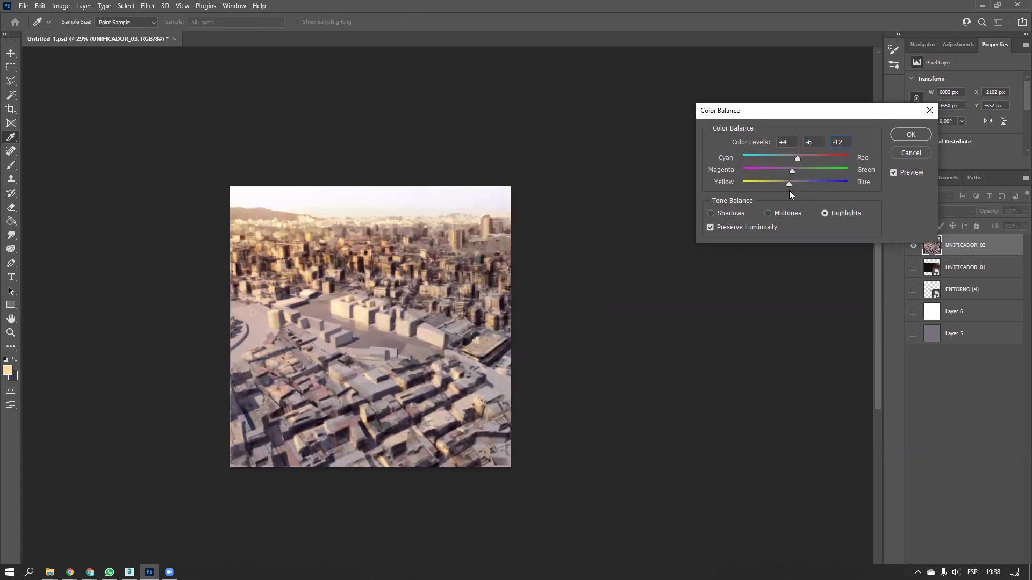
pyautogui.click(914, 139)
# Shift the layer's hue to -5 with Hue/Saturation and check the result across the image
pyautogui.keyDown('ctrl'); pyautogui.moveTo(370, 297); pyautogui.dragTo(433, 280); pyautogui.keyUp('ctrl')
pyautogui.hotkey('ctrl', 'u')
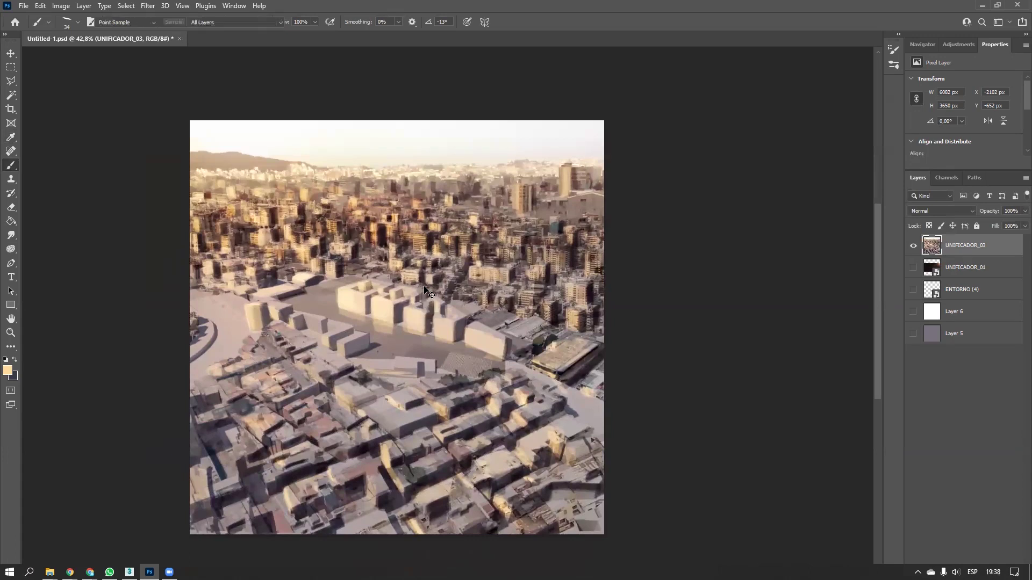
pyautogui.moveTo(786, 170); pyautogui.dragTo(785, 182)
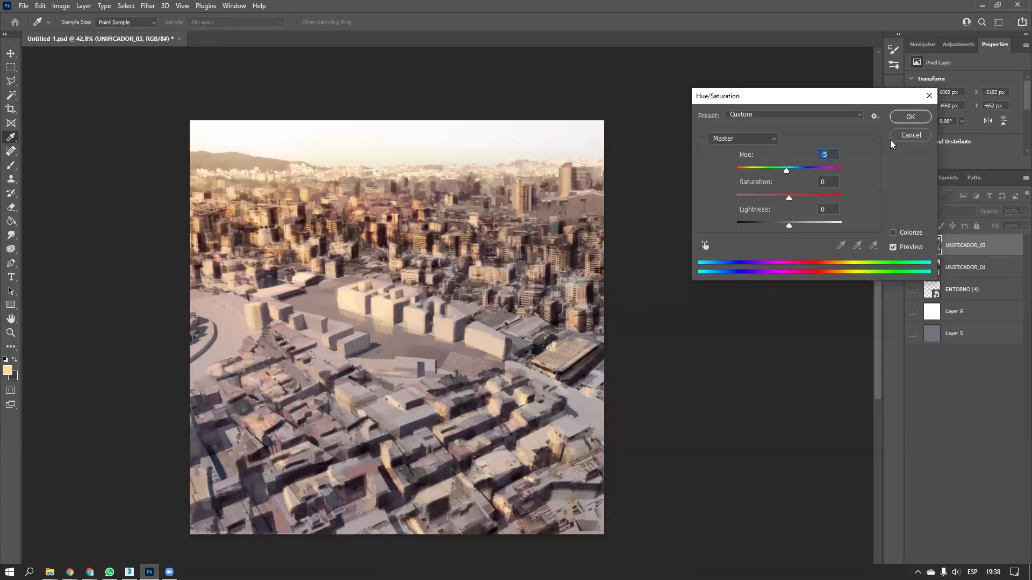
pyautogui.click(908, 117)
pyautogui.keyDown('alt'); pyautogui.scroll(-1, 311, 345); pyautogui.keyUp('alt')
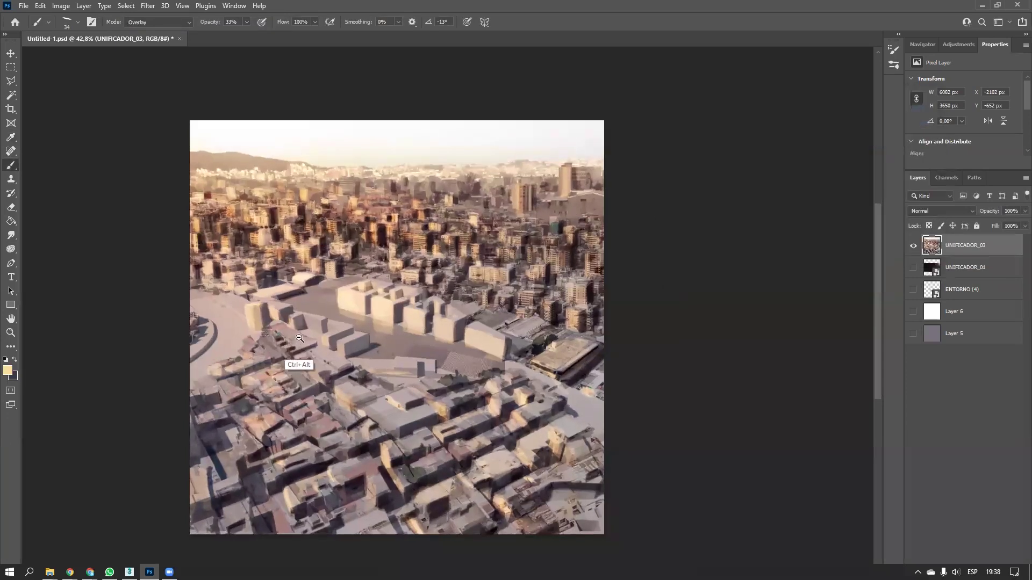
pyautogui.keyDown('alt'); pyautogui.scroll(1, 333, 307); pyautogui.keyUp('alt')
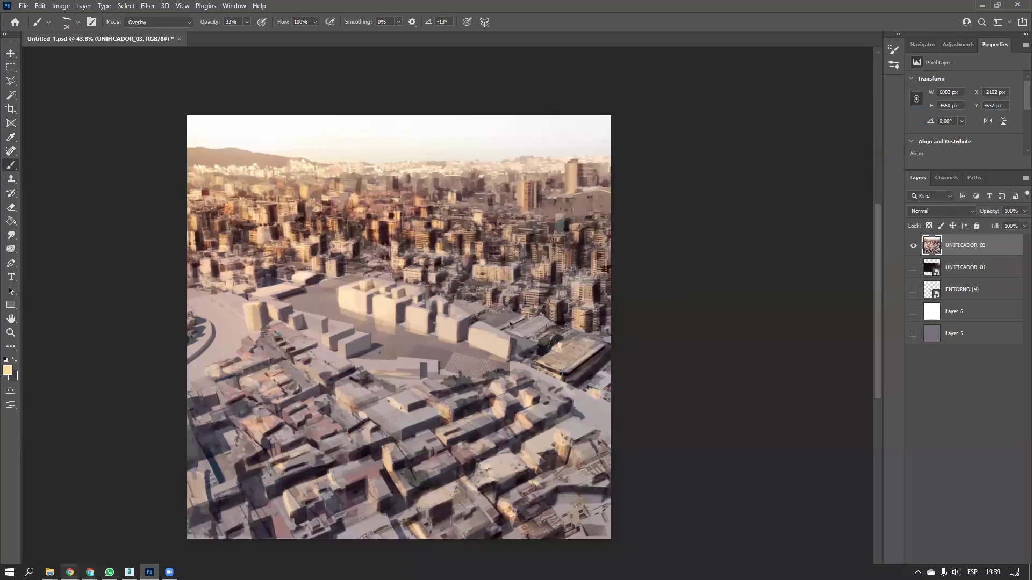
# Switch to the Chrome window with Jason Hawkes's aerial photography galleries and open the Nature gallery
pyautogui.moveTo(69, 572)
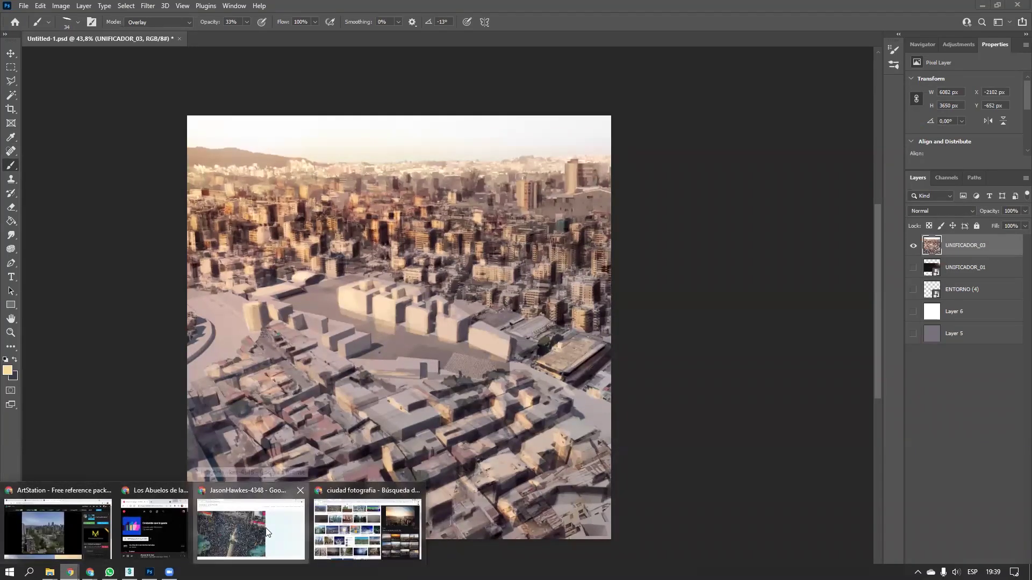
pyautogui.click(304, 532)
pyautogui.click(20, 31)
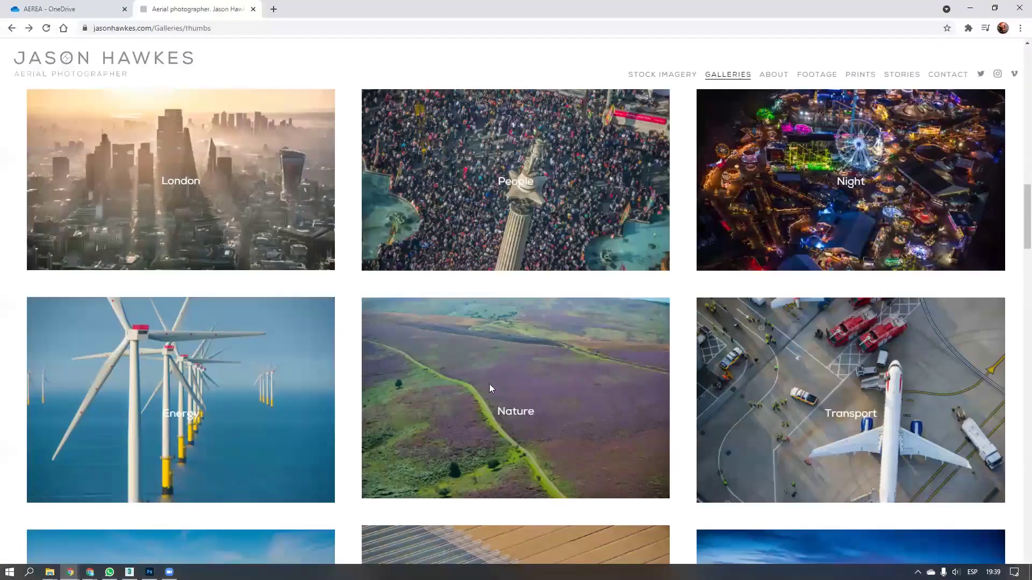
pyautogui.scroll(-3, 449, 364)
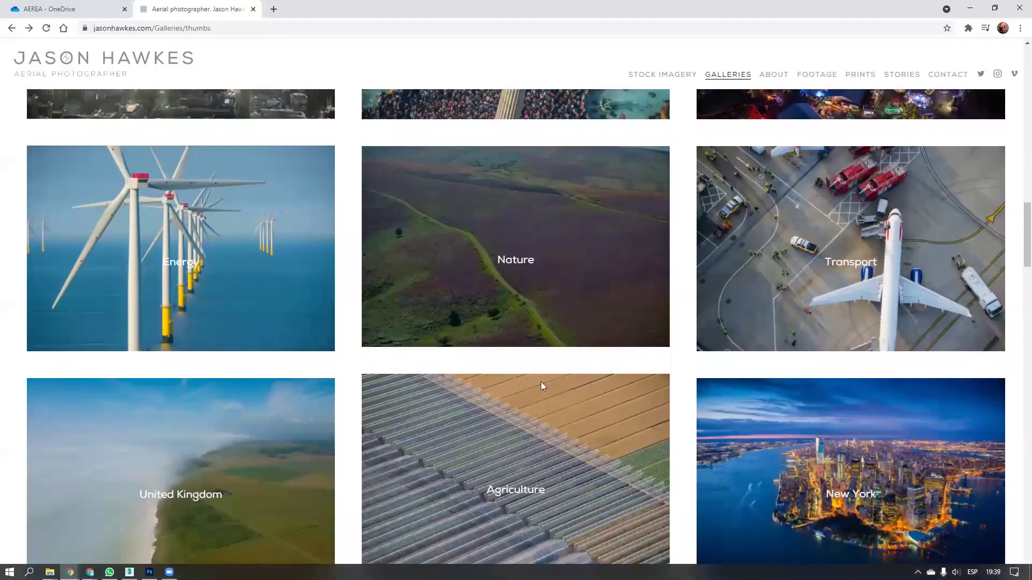
pyautogui.click(463, 289)
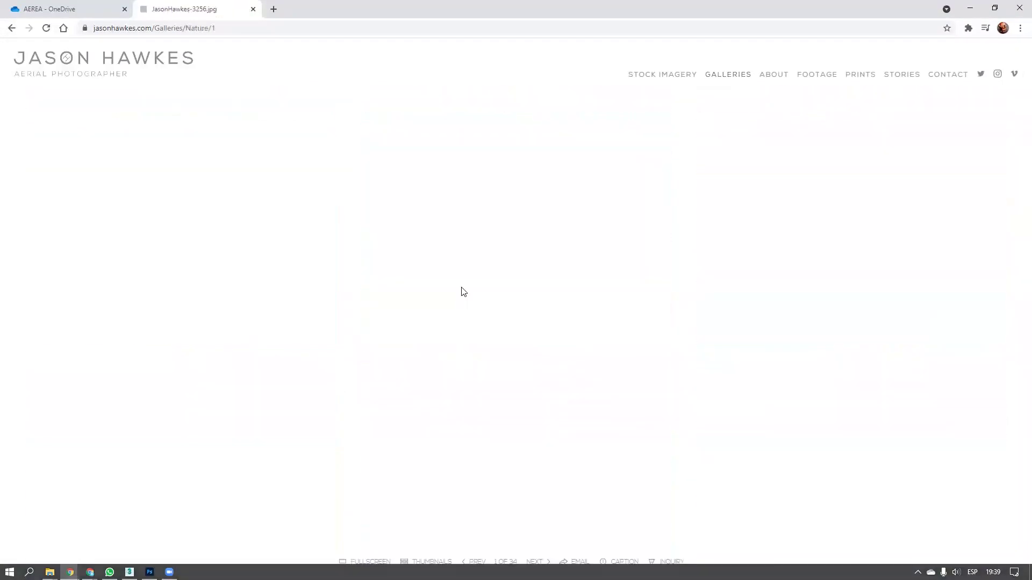
# Browse the Nature gallery up to the aerial photo of the sandbar between two stretches of sea
pyautogui.click(999, 307)
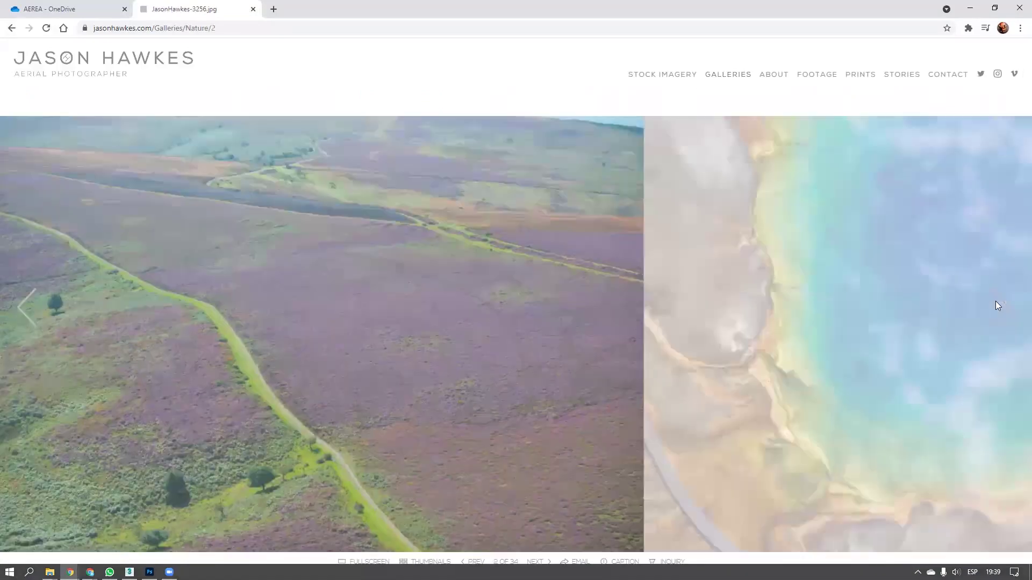
pyautogui.click(999, 306)
pyautogui.click(996, 305)
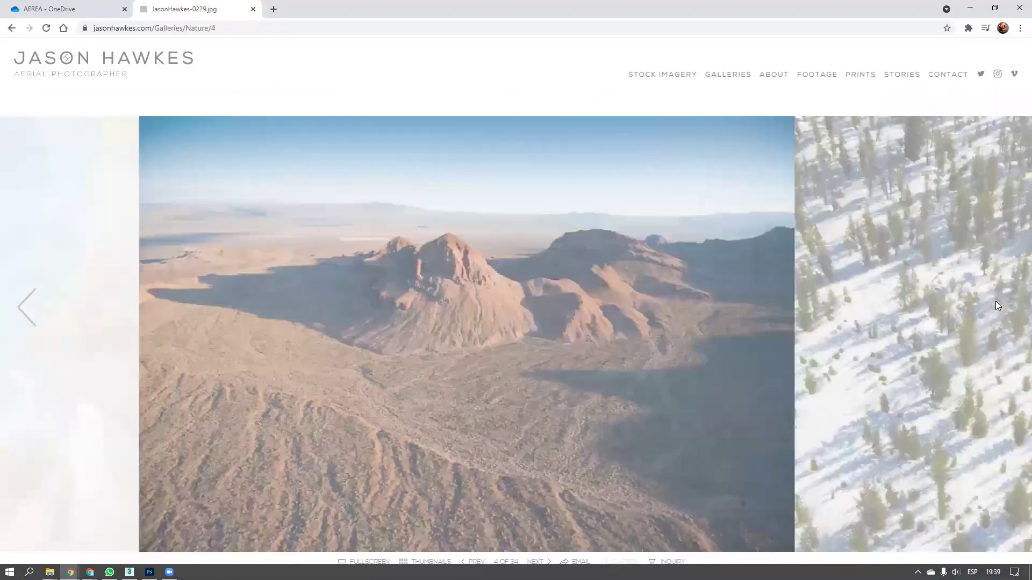
pyautogui.click(995, 301)
pyautogui.click(995, 301)
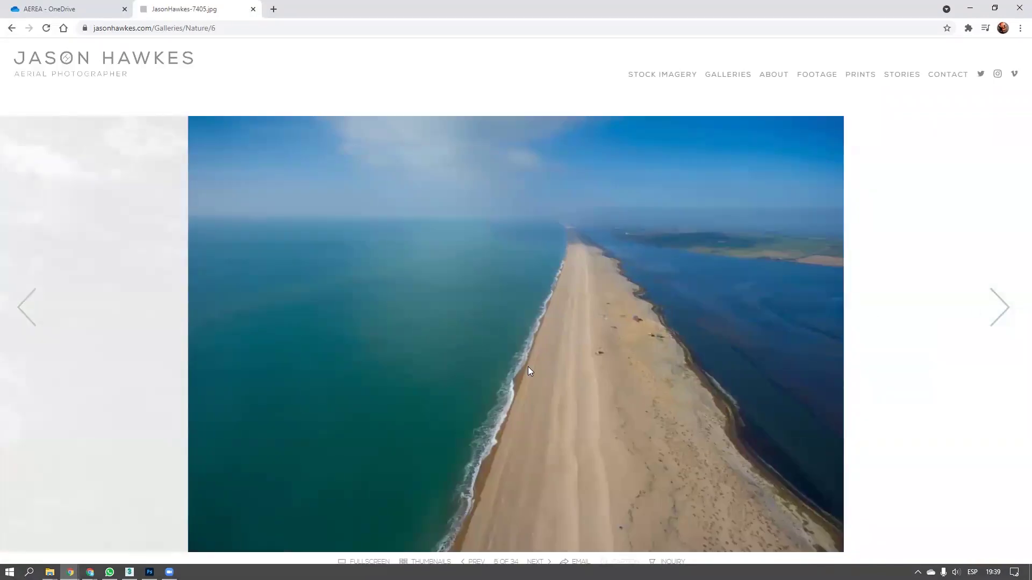
# Copy a screen capture of about 646x384 px of the photo's turquoise sea and return to the Photoshop composite
pyautogui.press('Print')
pyautogui.moveTo(200, 215); pyautogui.dragTo(546, 420)
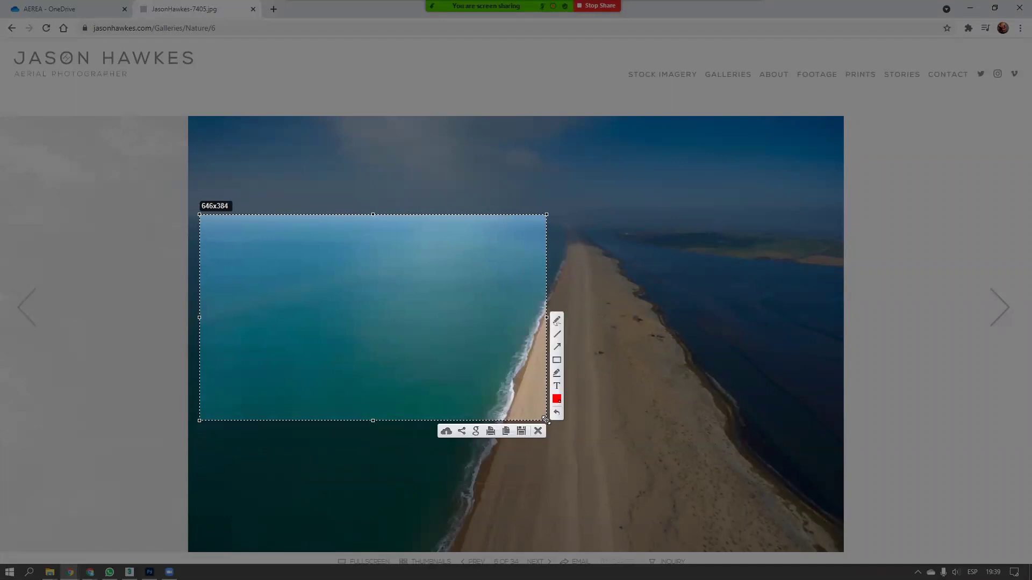
pyautogui.click(491, 432)
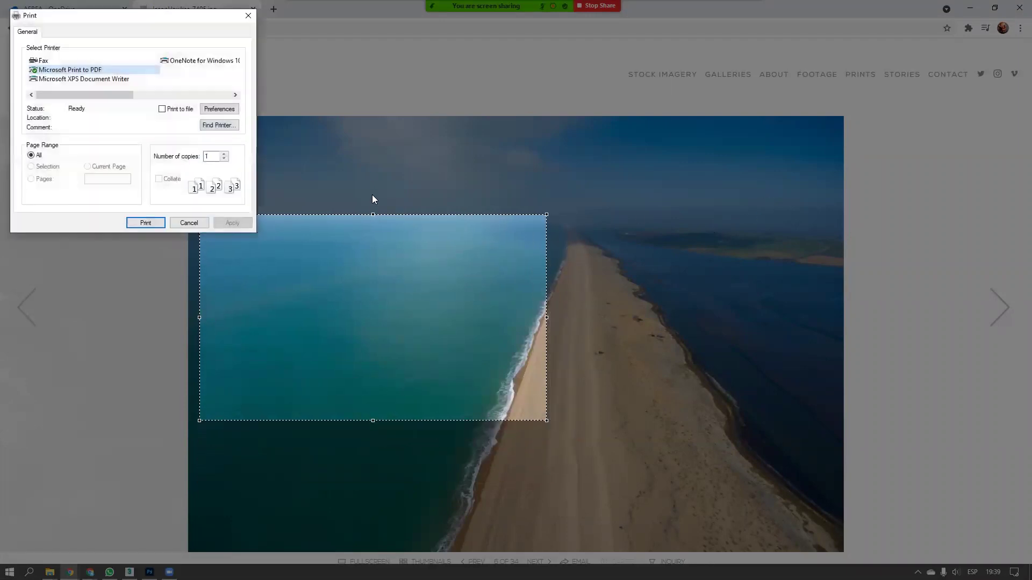
pyautogui.click(188, 223)
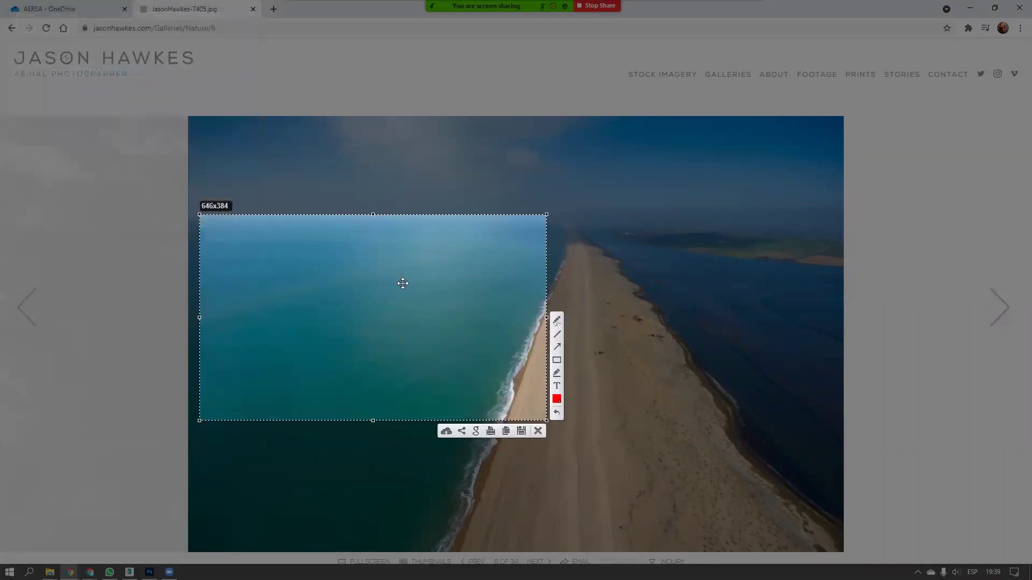
pyautogui.click(504, 432)
pyautogui.click(989, 7)
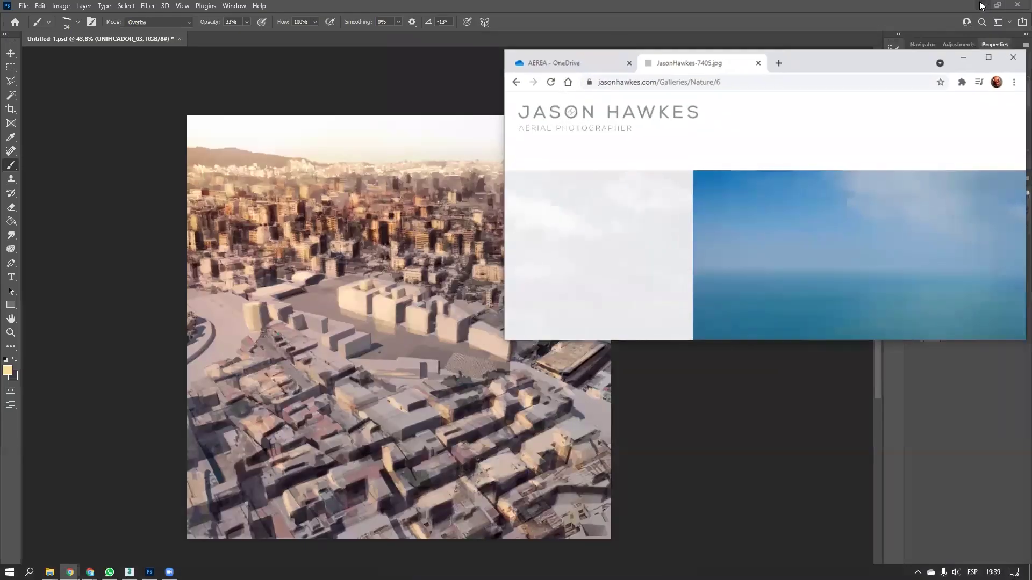
pyautogui.click(967, 58)
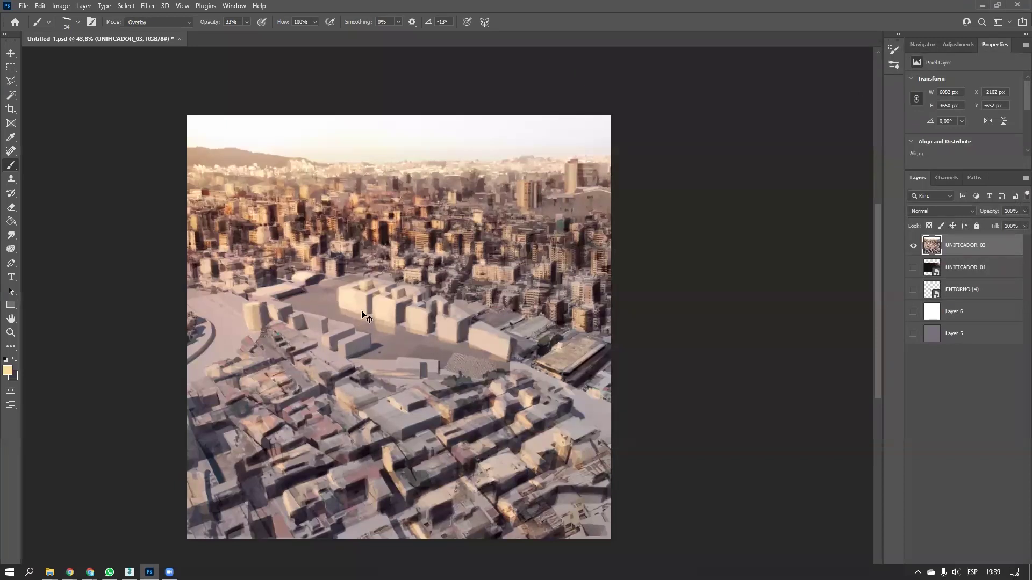
# Paste the sea capture as a new layer, flip it horizontally, enlarge it and place it over the river area
pyautogui.keyDown('alt'); pyautogui.scroll(5, 214, 337); pyautogui.keyUp('alt')
pyautogui.hotkey('ctrl', 'v')
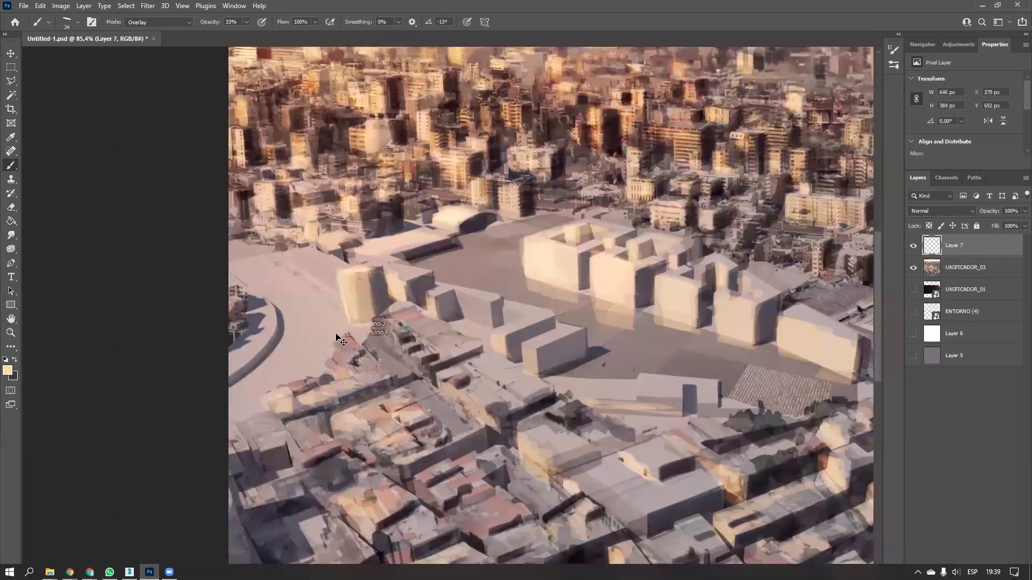
pyautogui.hotkey('ctrl', 't')
pyautogui.moveTo(497, 310); pyautogui.dragTo(228, 353)
pyautogui.rightClick(282, 350)
pyautogui.click(329, 534)
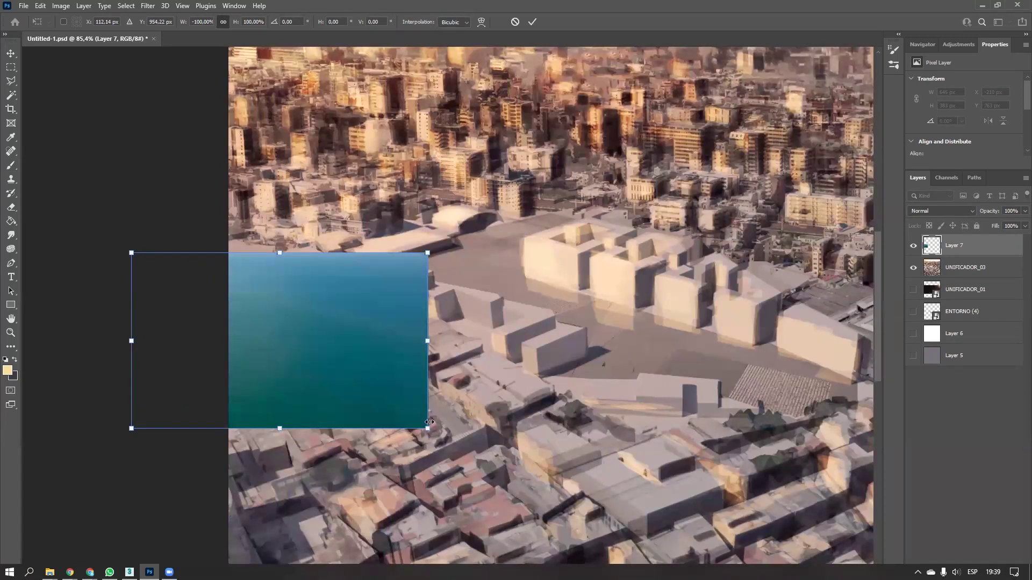
pyautogui.moveTo(428, 429); pyautogui.dragTo(509, 477)
pyautogui.moveTo(461, 407); pyautogui.dragTo(433, 370)
pyautogui.press('Return')
pyautogui.press('b')
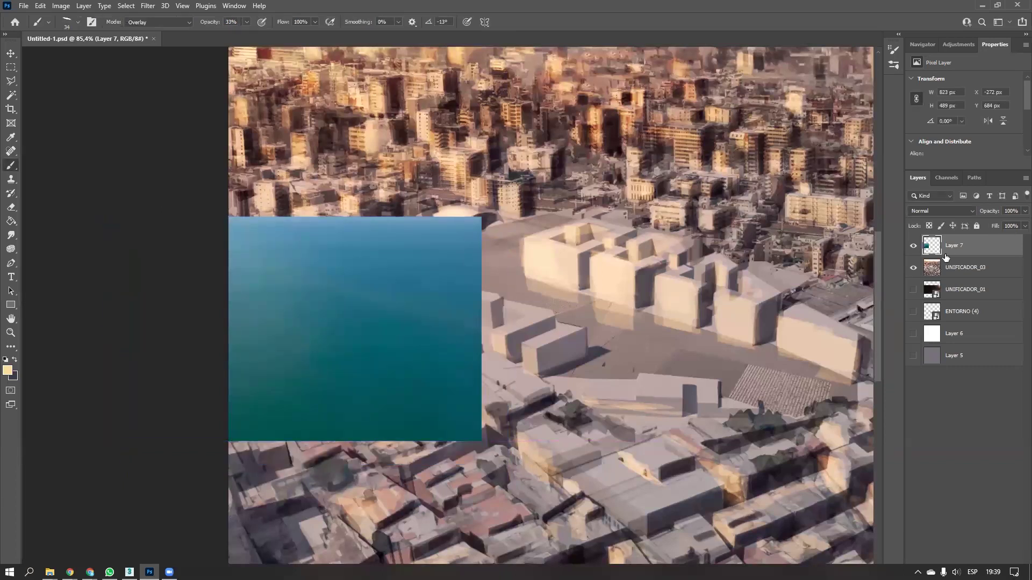
# Outline the river channel with the Polygonal Lasso and delete the part of the sea layer outside the outline
pyautogui.click(912, 246)
pyautogui.keyDown('alt'); pyautogui.scroll(1, 486, 346); pyautogui.keyUp('alt')
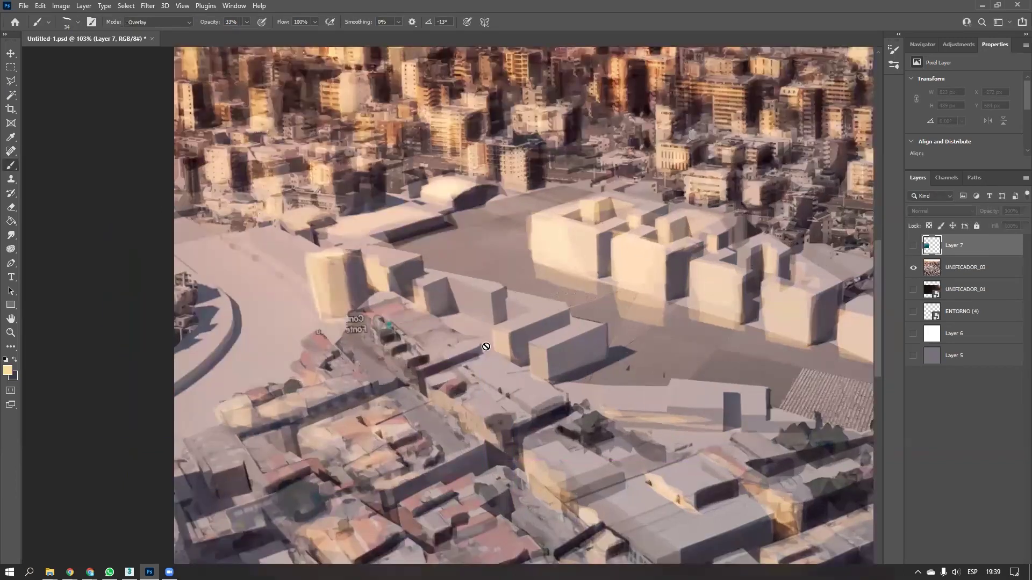
pyautogui.press('l')
pyautogui.moveTo(190, 377)
pyautogui.keyDown('alt'); pyautogui.mouseDown()
pyautogui.moveTo(233, 308)
pyautogui.moveTo(227, 290)
pyautogui.moveTo(146, 237)
pyautogui.moveTo(170, 204)
pyautogui.moveTo(271, 267)
pyautogui.moveTo(330, 330)
pyautogui.moveTo(305, 343)
pyautogui.moveTo(283, 383)
pyautogui.moveTo(220, 402)
pyautogui.moveTo(223, 426)
pyautogui.moveTo(179, 439)
pyautogui.moveTo(138, 433)
pyautogui.mouseUp(); pyautogui.keyUp('alt')
pyautogui.doubleClick(146, 421)
pyautogui.click(913, 245)
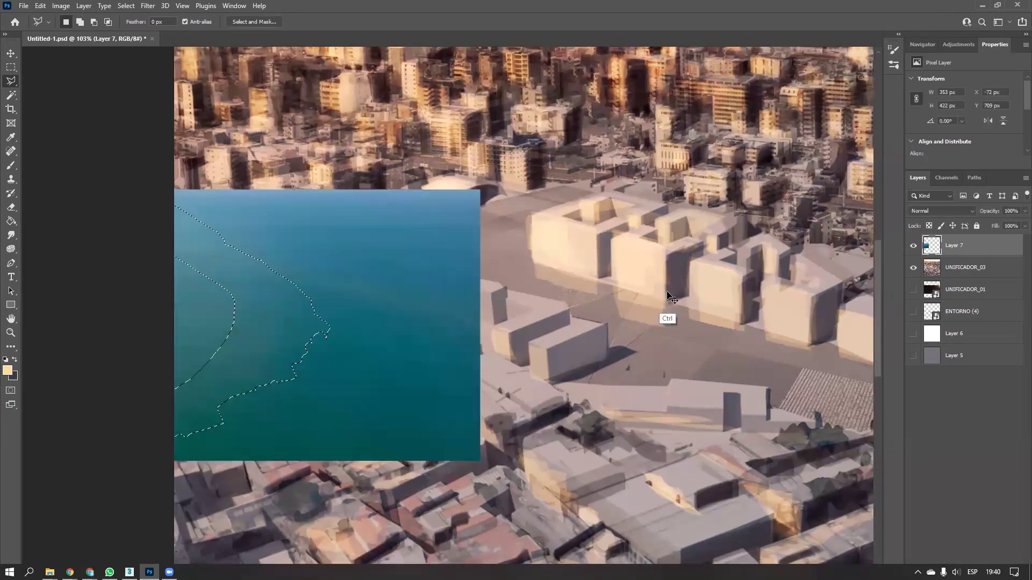
pyautogui.hotkey('ctrl', 'shift', 'i')
pyautogui.press('Delete')
pyautogui.hotkey('ctrl', 'd')
# Shift the water layer's hue to -14 with Hue/Saturation
pyautogui.keyDown('ctrl'); pyautogui.keyDown('alt'); pyautogui.moveTo(474, 268); pyautogui.dragTo(402, 334); pyautogui.keyUp('alt'); pyautogui.keyUp('ctrl')
pyautogui.hotkey('ctrl', 'u')
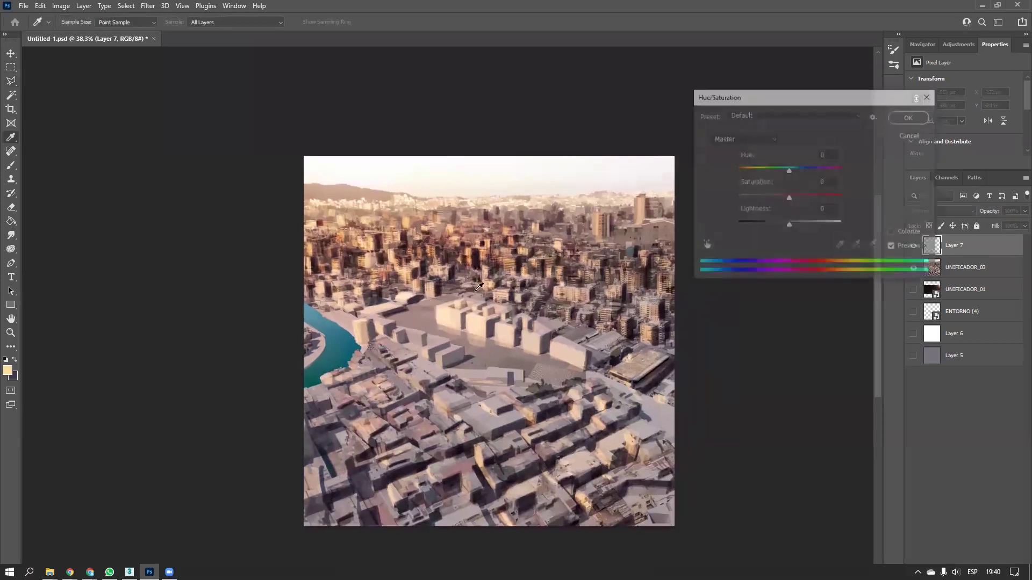
pyautogui.moveTo(787, 171); pyautogui.dragTo(779, 181)
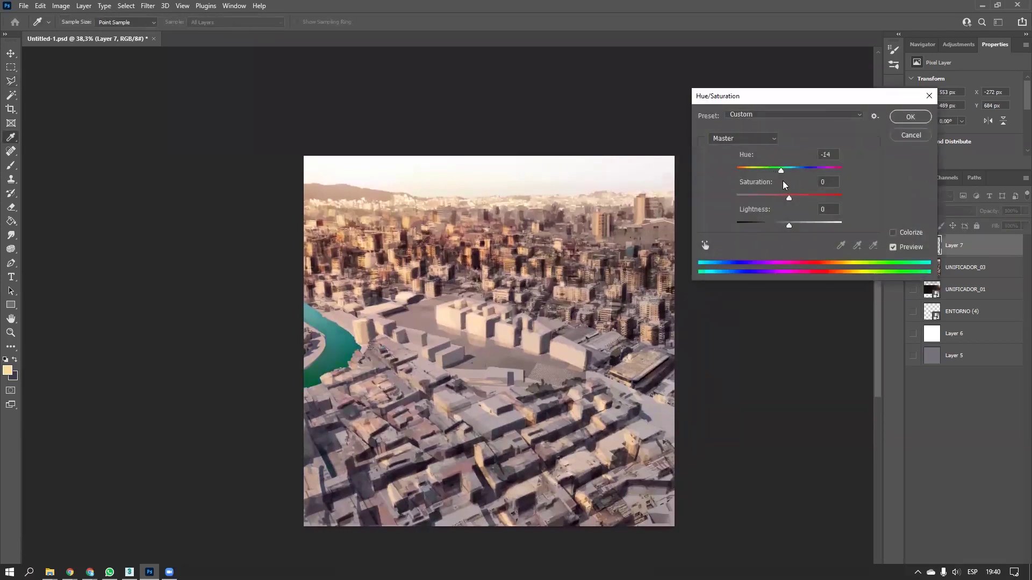
pyautogui.click(910, 117)
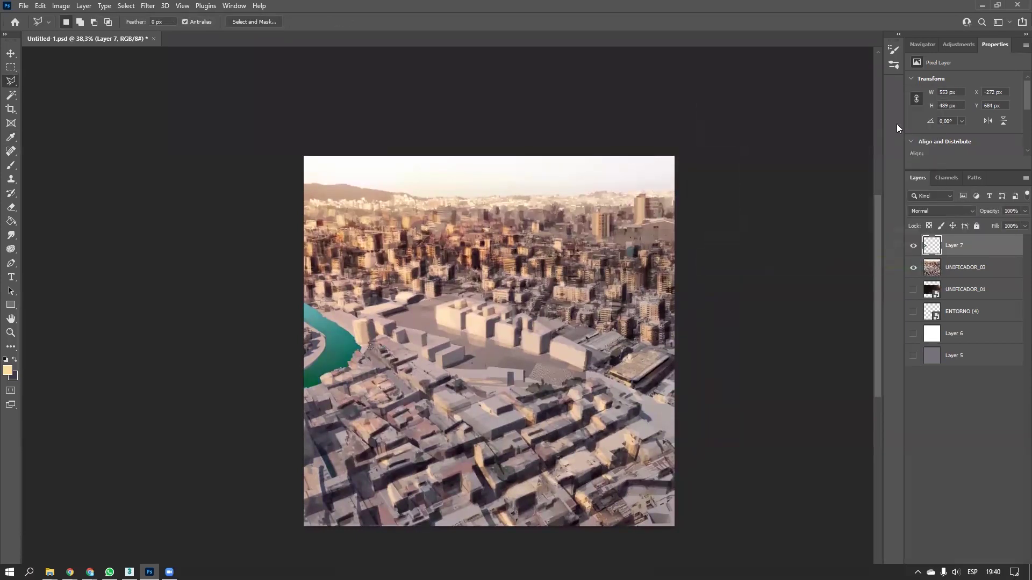
# Brighten the water layer with Levels, setting the white input to 184 and the midtones to 1.48
pyautogui.hotkey('ctrl', 'l')
pyautogui.moveTo(917, 305); pyautogui.dragTo(878, 312)
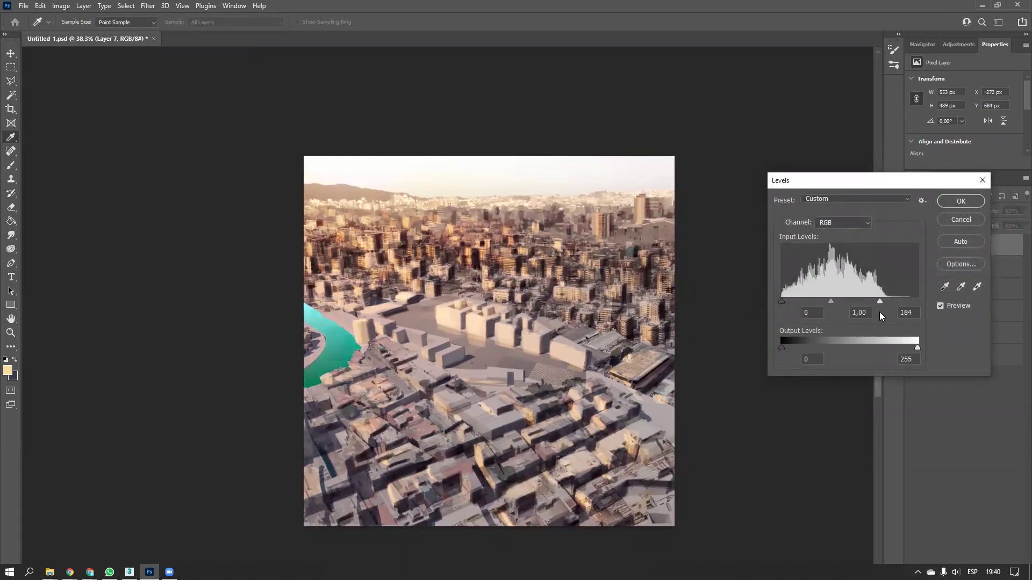
pyautogui.moveTo(815, 305); pyautogui.dragTo(814, 306)
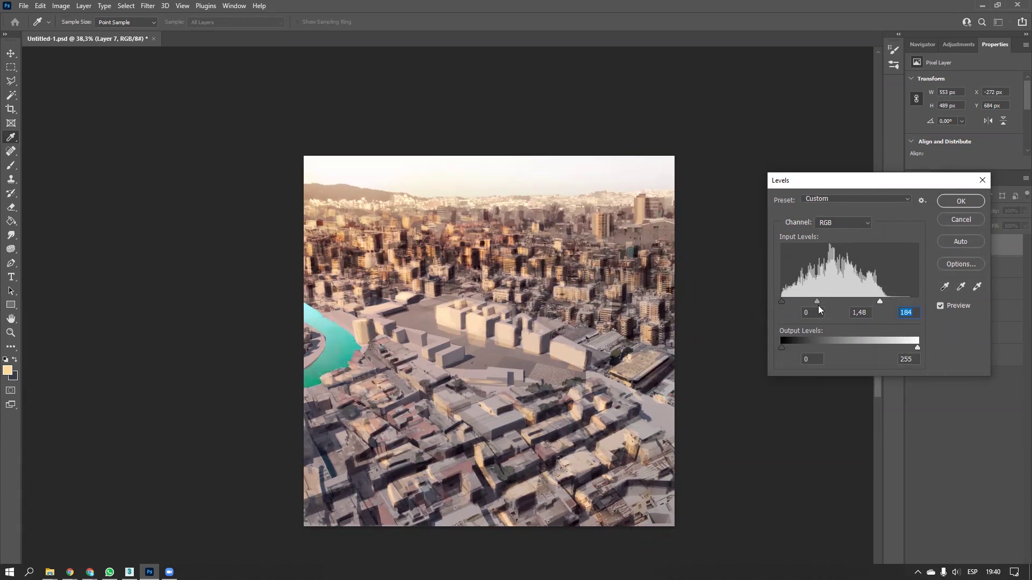
pyautogui.click(817, 306)
pyautogui.click(954, 203)
pyautogui.press('l')
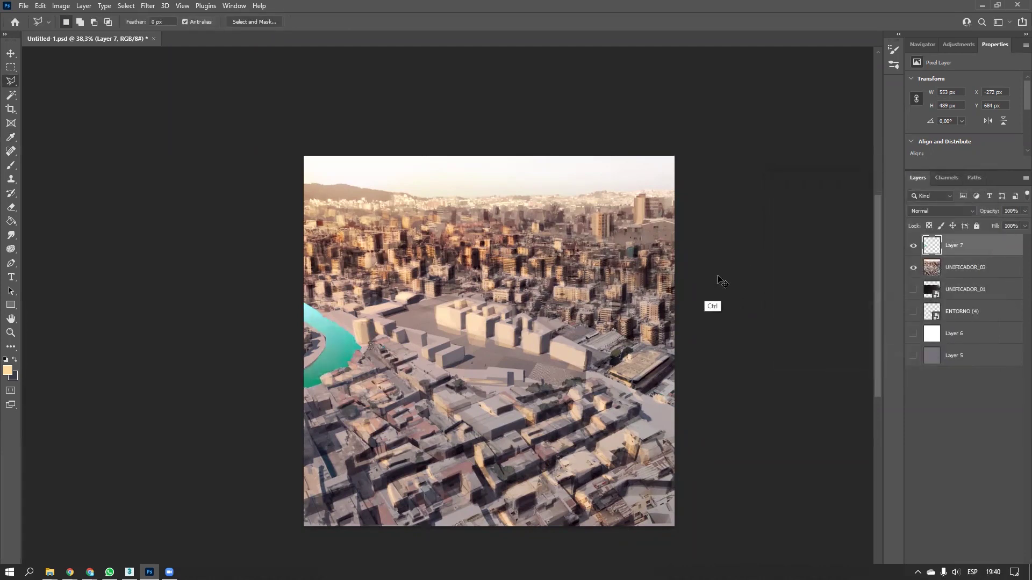
# Lower the water's saturation to -47 and merge its layer with UNIFICADOR_03
pyautogui.hotkey('ctrl', 'u')
pyautogui.moveTo(788, 196); pyautogui.dragTo(767, 216)
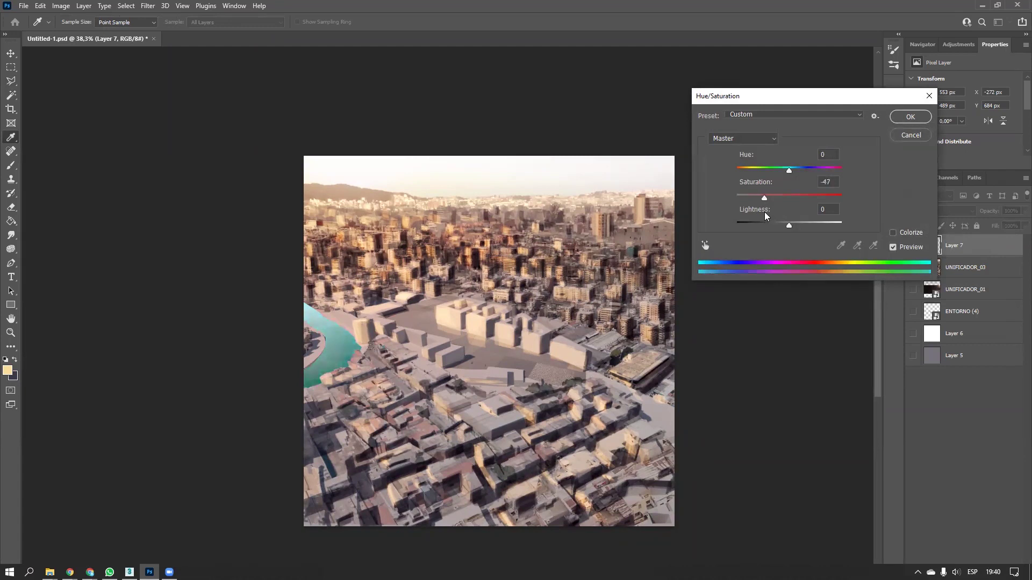
pyautogui.click(903, 119)
pyautogui.keyDown('shift'); pyautogui.click(950, 275); pyautogui.keyUp('shift')
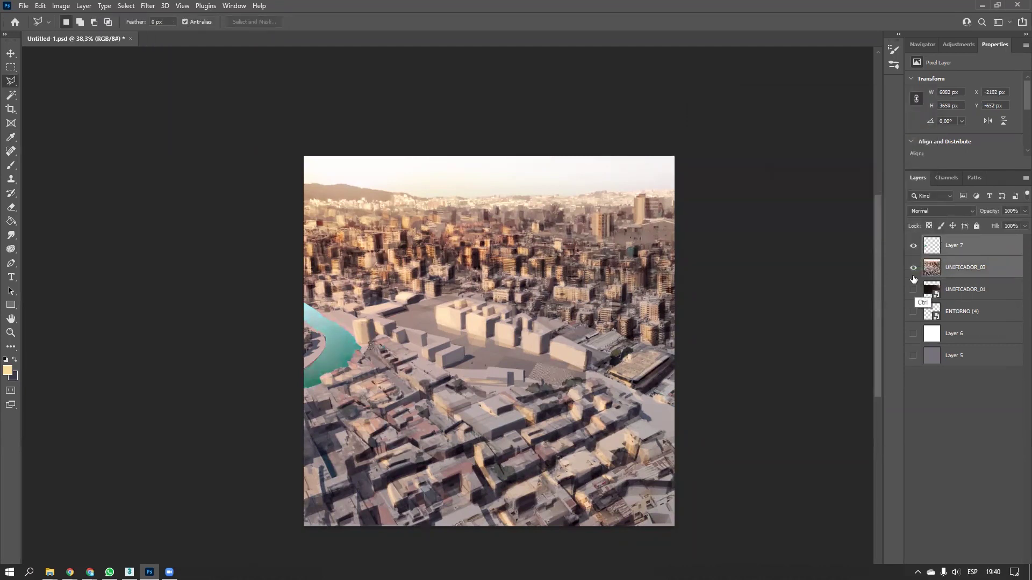
pyautogui.hotkey('ctrl', 'e')
# Sample a dark building tone and paint Overlay shading along the riverbanks and across the water
pyautogui.keyDown('alt'); pyautogui.scroll(5, 343, 322); pyautogui.keyUp('alt')
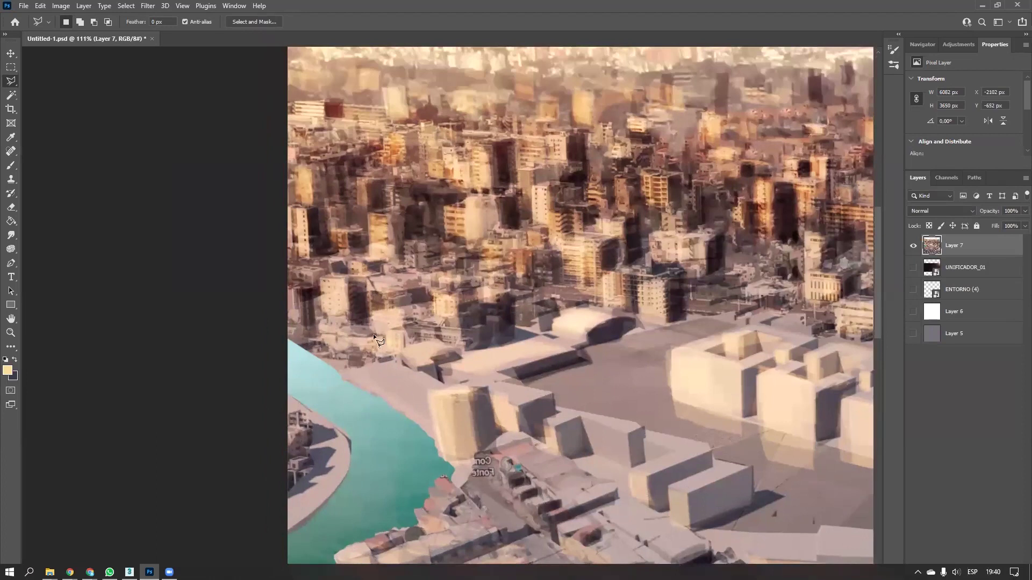
pyautogui.press('i')
pyautogui.click(365, 298)
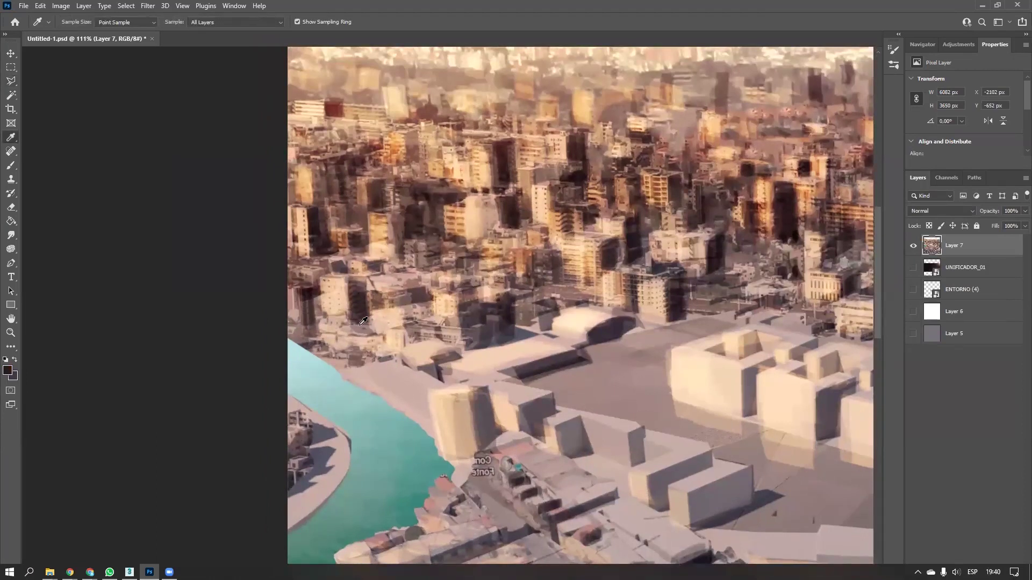
pyautogui.press('b')
pyautogui.moveTo(352, 365)
pyautogui.mouseDown()
pyautogui.moveTo(345, 383)
pyautogui.moveTo(358, 411)
pyautogui.mouseUp()
pyautogui.moveTo(314, 349)
pyautogui.mouseDown()
pyautogui.moveTo(311, 376)
pyautogui.moveTo(309, 367)
pyautogui.moveTo(379, 399)
pyautogui.moveTo(428, 438)
pyautogui.moveTo(450, 477)
pyautogui.mouseUp()
pyautogui.moveTo(374, 398); pyautogui.dragTo(377, 417)
pyautogui.moveTo(334, 364); pyautogui.dragTo(350, 417)
pyautogui.moveTo(391, 349); pyautogui.dragTo(383, 252)
pyautogui.moveTo(303, 386)
pyautogui.mouseDown()
pyautogui.moveTo(367, 368)
pyautogui.moveTo(282, 433)
pyautogui.mouseUp()
pyautogui.moveTo(319, 403); pyautogui.dragTo(285, 435)
pyautogui.moveTo(367, 322); pyautogui.dragTo(408, 422)
# Sample a light peach tone from the buildings and paint Overlay sunlight reflections on the upper part of the river
pyautogui.press('alt')
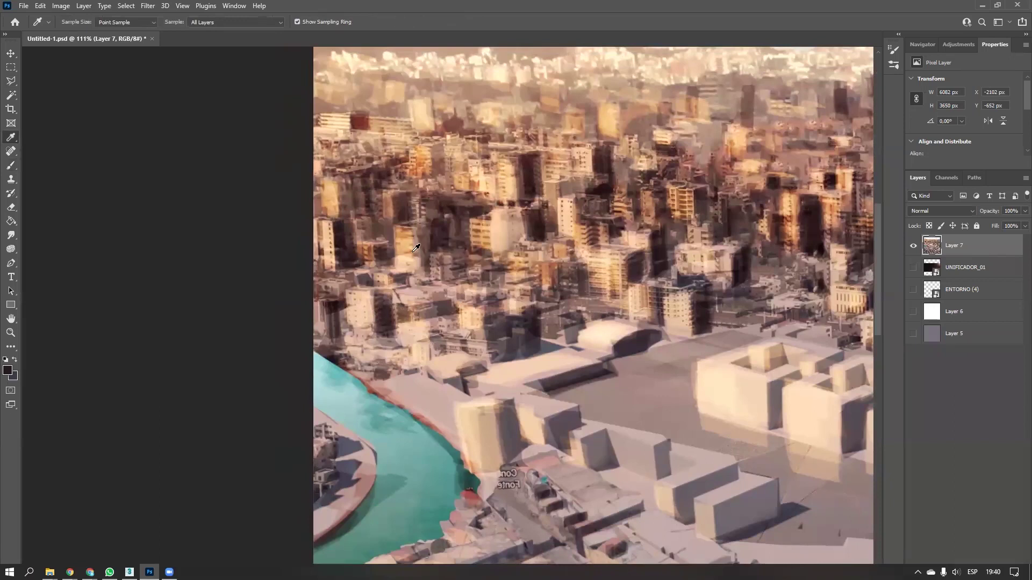
pyautogui.click(361, 307)
pyautogui.moveTo(347, 376)
pyautogui.mouseDown()
pyautogui.moveTo(365, 383)
pyautogui.moveTo(355, 418)
pyautogui.moveTo(409, 423)
pyautogui.moveTo(417, 446)
pyautogui.moveTo(323, 353)
pyautogui.moveTo(323, 371)
pyautogui.moveTo(321, 231)
pyautogui.moveTo(311, 408)
pyautogui.moveTo(315, 395)
pyautogui.mouseUp()
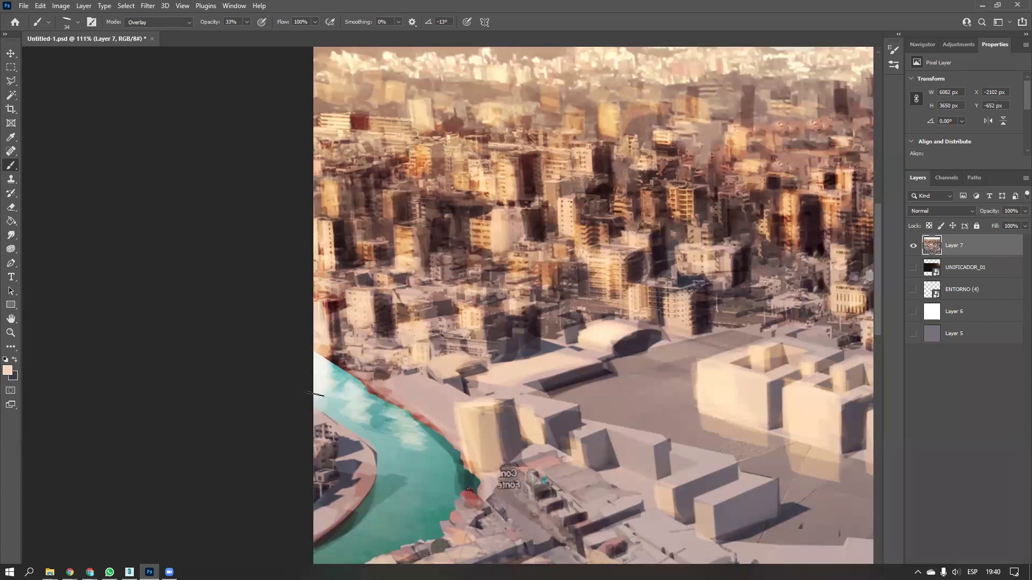
pyautogui.keyDown('alt'); pyautogui.moveTo(460, 273); pyautogui.dragTo(311, 366); pyautogui.keyUp('alt')
pyautogui.moveTo(376, 343); pyautogui.dragTo(203, 369)
pyautogui.moveTo(325, 355); pyautogui.dragTo(347, 362)
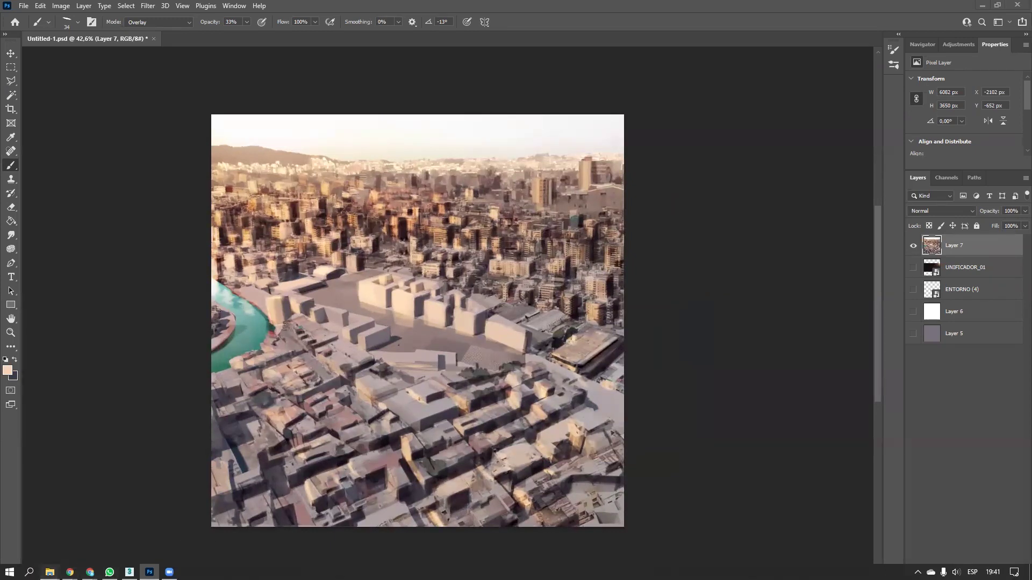
# Place the tree cutouts ENTORNO (4) and ENTORNO (5) from the TEXTURAS folder into the composite
pyautogui.moveTo(50, 572)
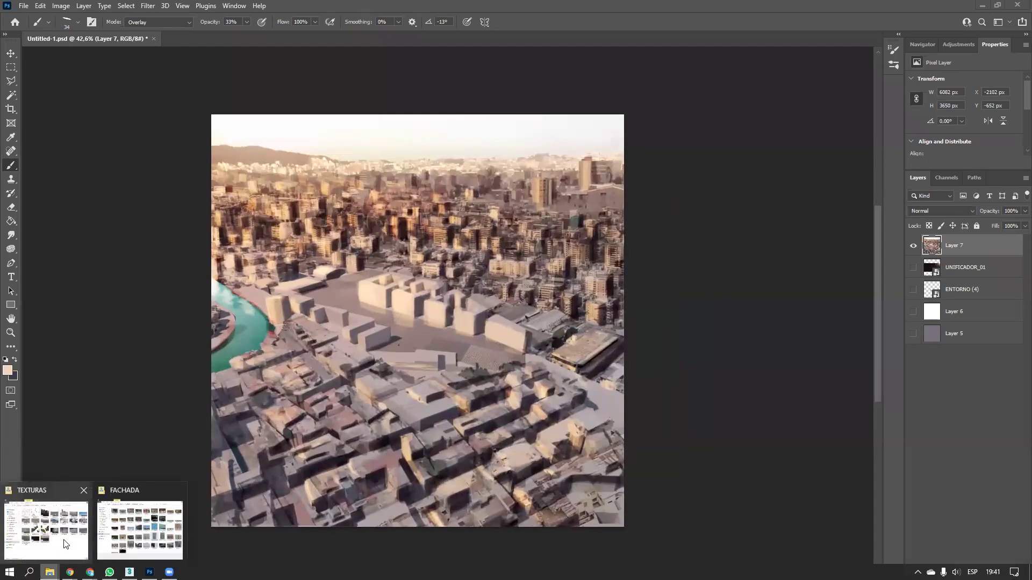
pyautogui.click(65, 544)
pyautogui.click(643, 260)
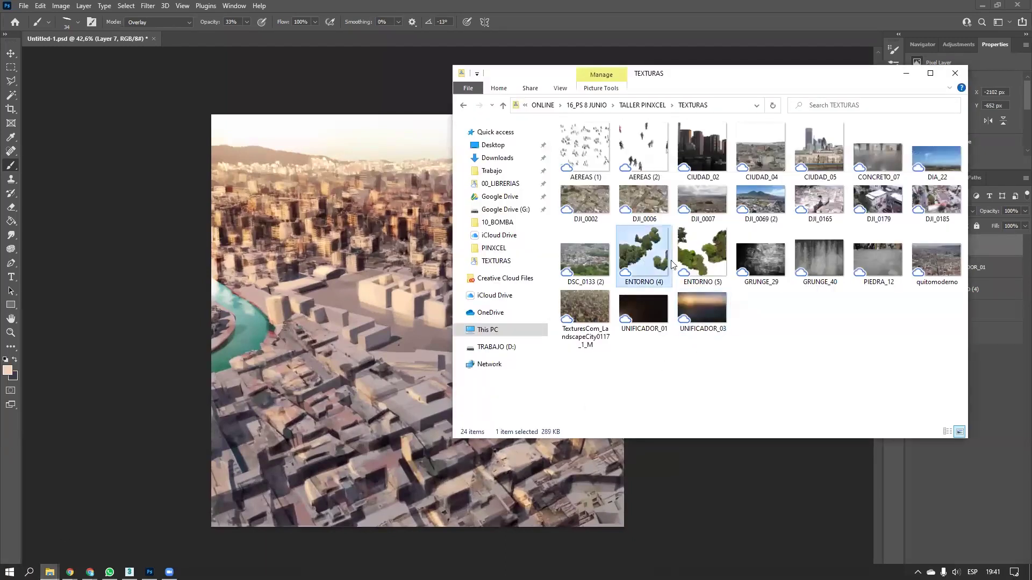
pyautogui.keyDown('ctrl'); pyautogui.click(691, 258); pyautogui.keyUp('ctrl')
pyautogui.moveTo(705, 258); pyautogui.dragTo(396, 340)
# Shrink the ENTORNO (5) trees and set them on the plaza beside the far end of the white blocks
pyautogui.moveTo(627, 199); pyautogui.dragTo(412, 284)
pyautogui.keyDown('alt'); pyautogui.scroll(5, 400, 302); pyautogui.keyUp('alt')
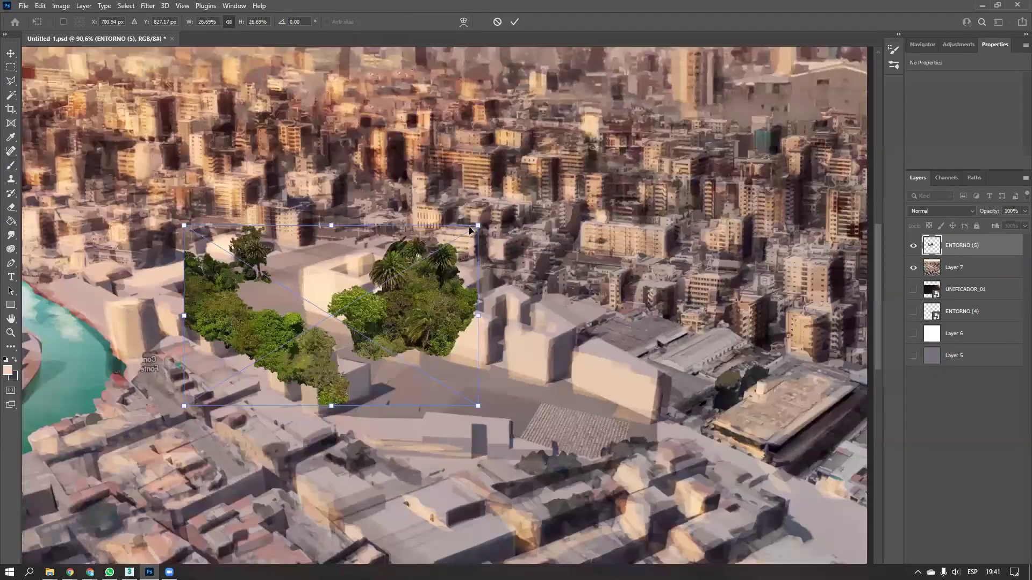
pyautogui.moveTo(450, 226); pyautogui.dragTo(298, 272)
pyautogui.press('Return')
# Scale ENTORNO (4) to about 56%, rotate it about 3.5° and place its trees across the plaza's near edge
pyautogui.moveTo(677, 208); pyautogui.dragTo(497, 331)
pyautogui.moveTo(446, 355); pyautogui.dragTo(647, 417)
pyautogui.moveTo(425, 371); pyautogui.dragTo(407, 354)
pyautogui.moveTo(384, 339); pyautogui.dragTo(389, 329)
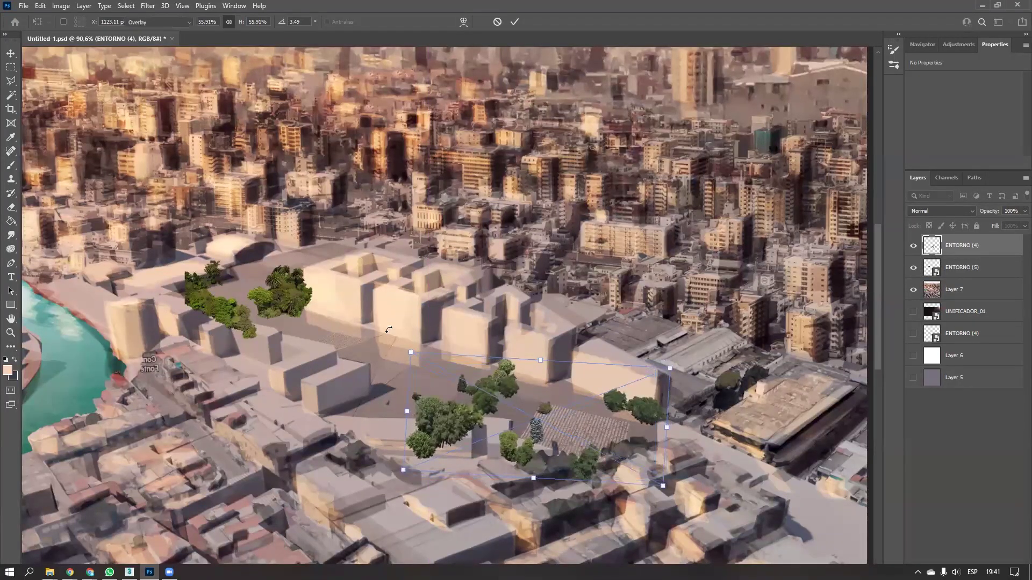
pyautogui.press('Return')
# Merge the ENTORNO (4) and ENTORNO (5) tree layers, review the whole image and select Layer 7
pyautogui.press('b')
pyautogui.click(952, 276)
pyautogui.press('Delete')
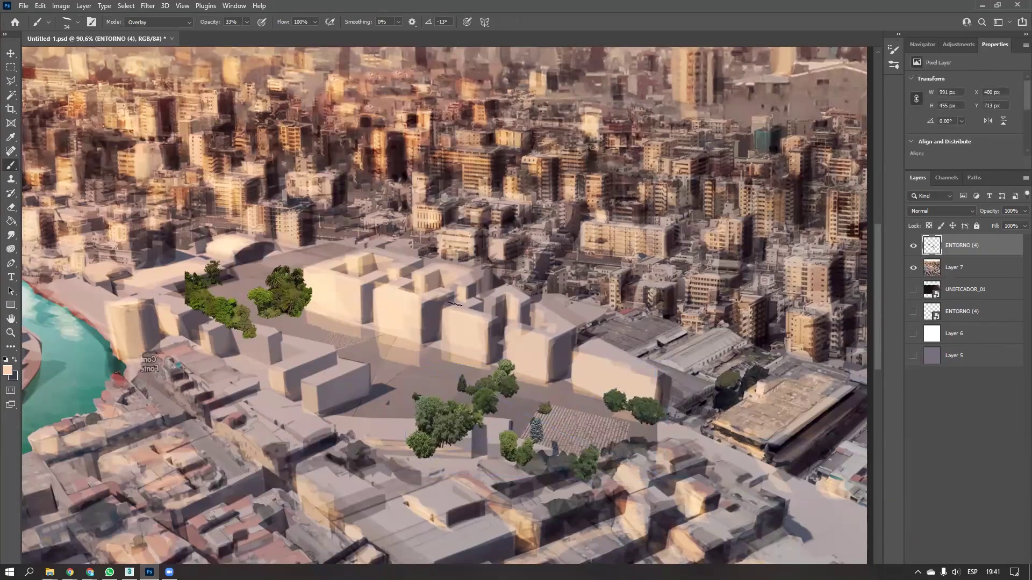
pyautogui.keyDown('alt'); pyautogui.scroll(-3, 354, 376); pyautogui.keyUp('alt')
pyautogui.keyDown('alt'); pyautogui.scroll(-3, 354, 377); pyautogui.keyUp('alt')
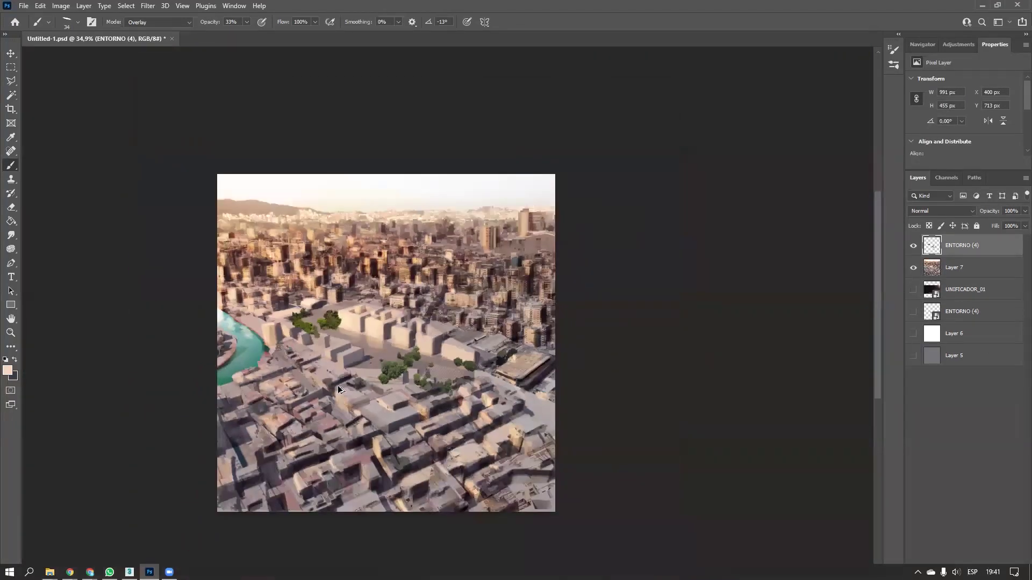
pyautogui.keyDown('alt'); pyautogui.scroll(3, 338, 387); pyautogui.keyUp('alt')
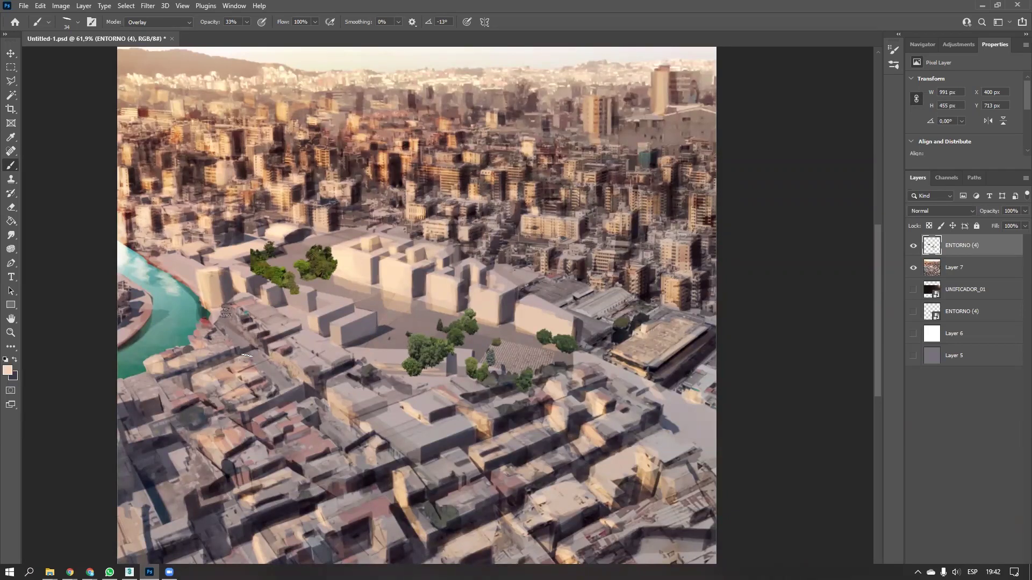
pyautogui.click(954, 272)
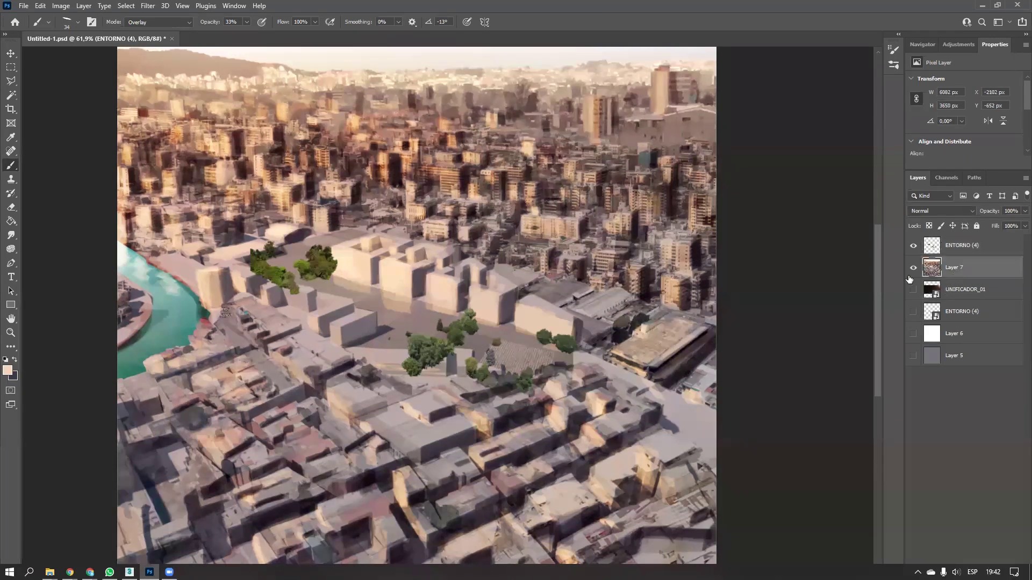
pyautogui.keyDown('ctrl'); pyautogui.keyDown('alt'); pyautogui.scroll(-3, 465, 323); pyautogui.keyUp('alt'); pyautogui.keyUp('ctrl')
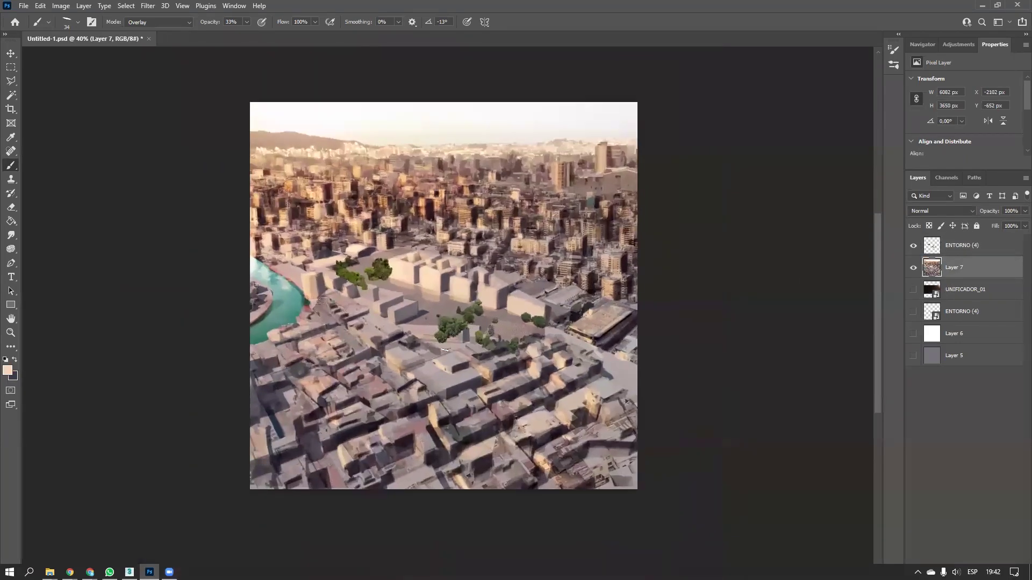
pyautogui.rightClick(294, 317)
pyautogui.click(199, 106)
pyautogui.keyDown('ctrl'); pyautogui.keyDown('alt'); pyautogui.scroll(2, 326, 303); pyautogui.keyUp('alt'); pyautogui.keyUp('ctrl')
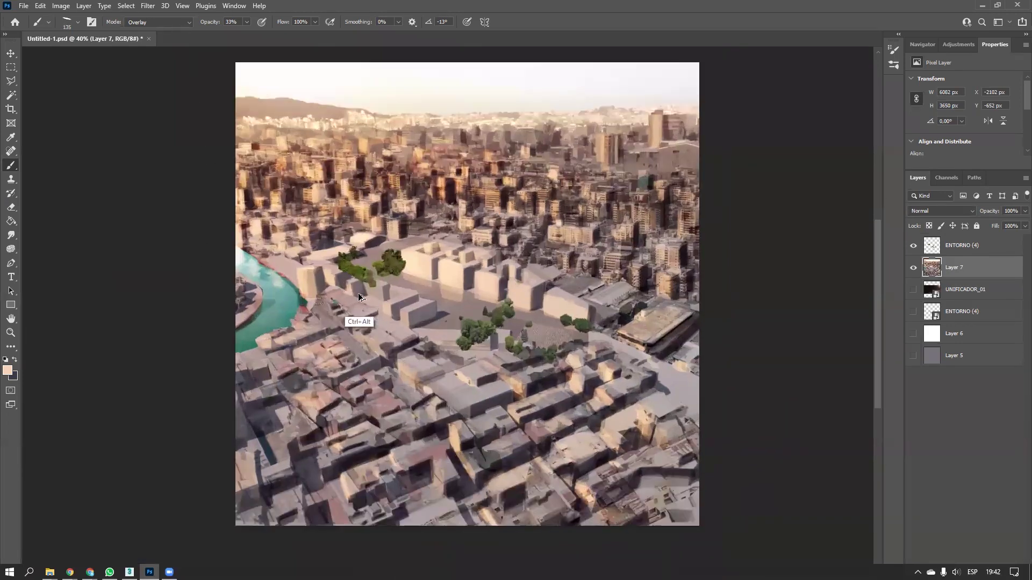
pyautogui.keyDown('alt'); pyautogui.moveTo(329, 298); pyautogui.dragTo(355, 298, button='right'); pyautogui.keyUp('alt')
pyautogui.moveTo(316, 280); pyautogui.dragTo(294, 347)
pyautogui.hotkey('ctrl', 'z')
pyautogui.hotkey('ctrl', 'z')
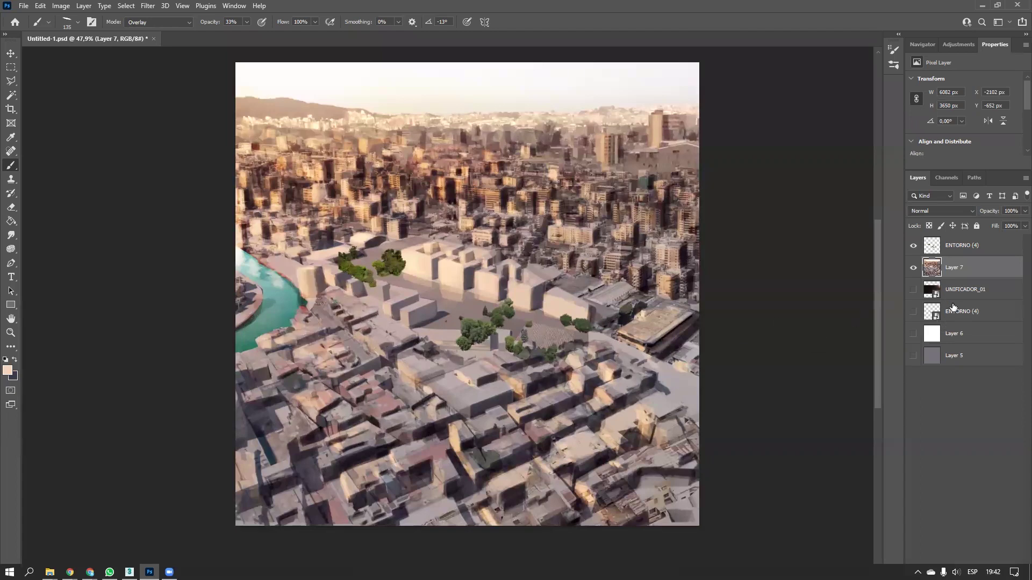
# Lower the Overlay brush's opacity to 25% and set the foreground colour to orange ffbb78
pyautogui.click(238, 21)
pyautogui.click(7, 370)
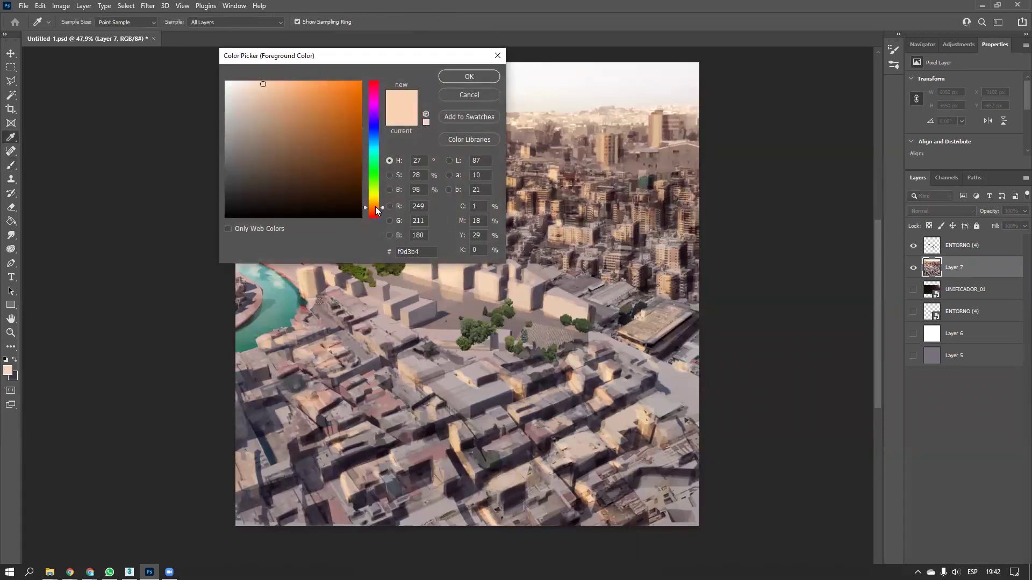
pyautogui.moveTo(279, 86); pyautogui.dragTo(297, 76)
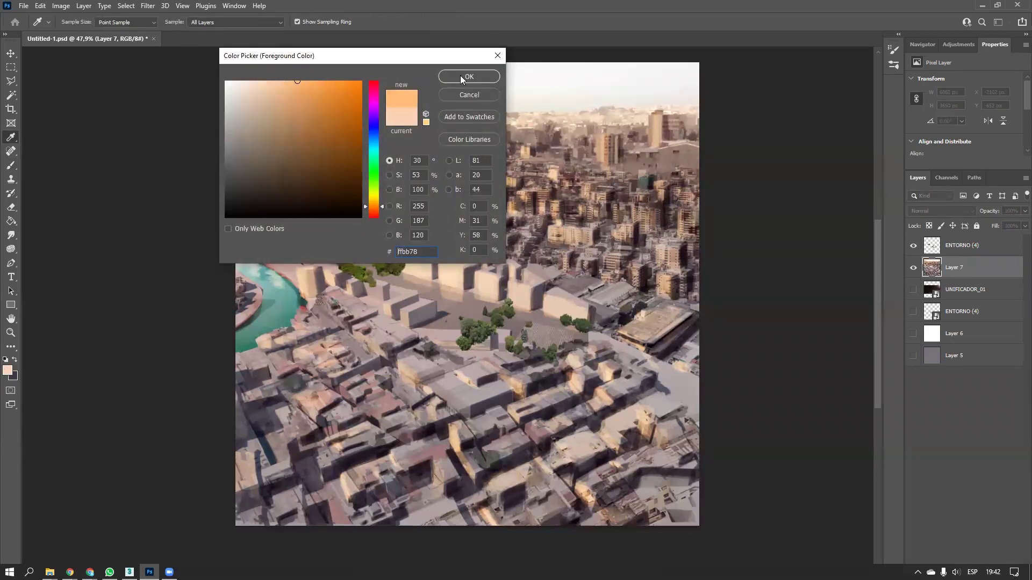
pyautogui.click(469, 76)
# Paint warm light on Layer 7 over the riverside buildings and the white blocks with a 60 px brush
pyautogui.keyDown('alt'); pyautogui.moveTo(374, 303); pyautogui.dragTo(353, 304, button='right'); pyautogui.keyUp('alt')
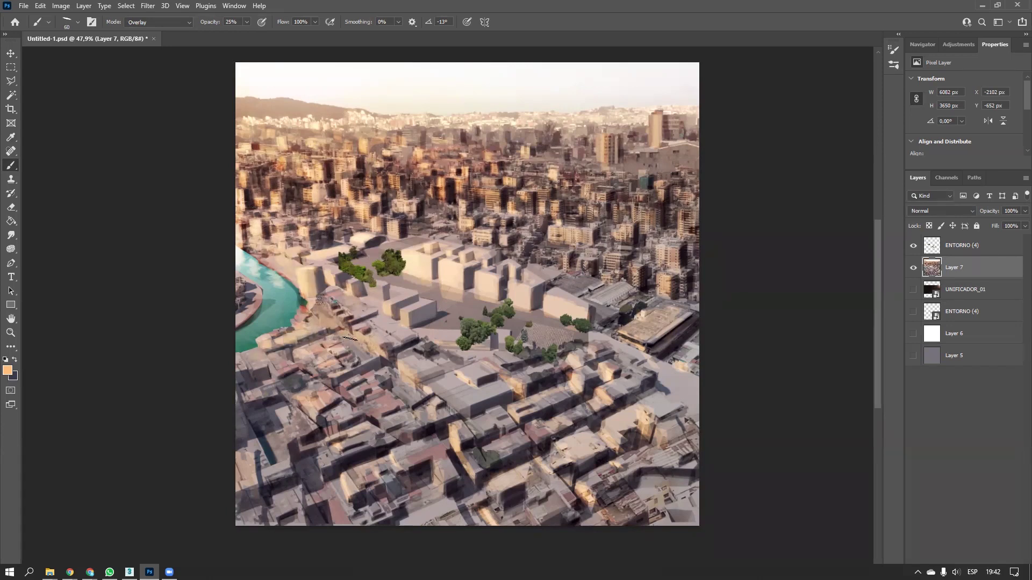
pyautogui.moveTo(343, 292); pyautogui.dragTo(371, 339)
pyautogui.moveTo(403, 291); pyautogui.dragTo(449, 270)
# Enlarge the brush to 175 px and paint warm light over the foreground rooftops nearest the river
pyautogui.moveTo(469, 331)
pyautogui.keyDown('ctrl'); pyautogui.mouseDown()
pyautogui.moveTo(421, 347)
pyautogui.moveTo(469, 387)
pyautogui.moveTo(482, 361)
pyautogui.moveTo(482, 405)
pyautogui.mouseUp(); pyautogui.keyUp('ctrl')
pyautogui.press(']')
pyautogui.press(']')
pyautogui.press(']')
pyautogui.press(']')
pyautogui.press(']')
pyautogui.press(']')
pyautogui.press(']')
pyautogui.moveTo(316, 434)
pyautogui.mouseDown()
pyautogui.moveTo(342, 422)
pyautogui.moveTo(325, 446)
pyautogui.moveTo(401, 478)
pyautogui.moveTo(310, 312)
pyautogui.moveTo(317, 341)
pyautogui.moveTo(312, 324)
pyautogui.moveTo(391, 372)
pyautogui.moveTo(447, 384)
pyautogui.mouseUp()
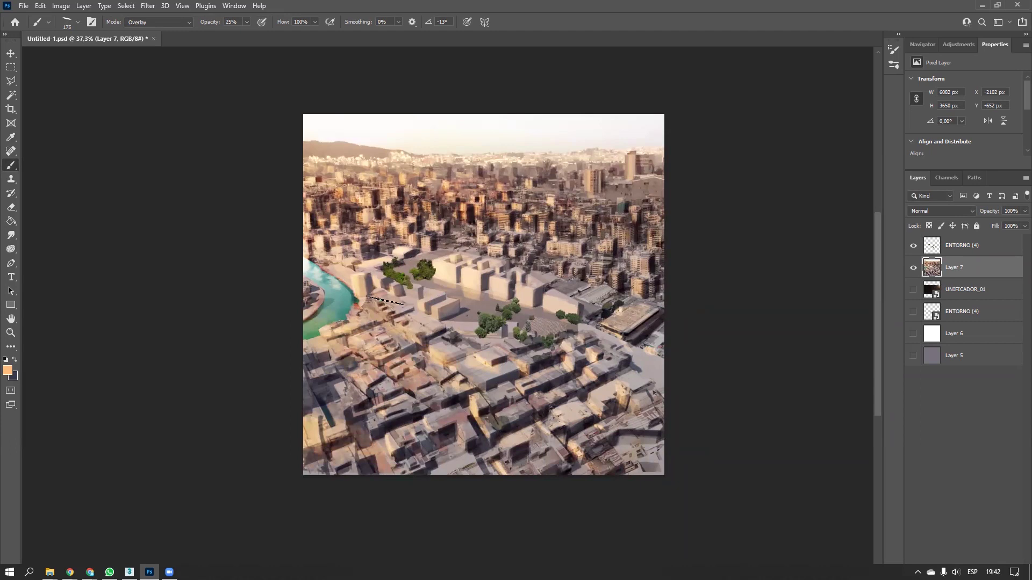
# Extend the warm light to the distant towers, the buildings on the side away from the river, and the rooftops below the plaza
pyautogui.moveTo(635, 277); pyautogui.dragTo(626, 328)
pyautogui.moveTo(635, 157); pyautogui.dragTo(636, 183)
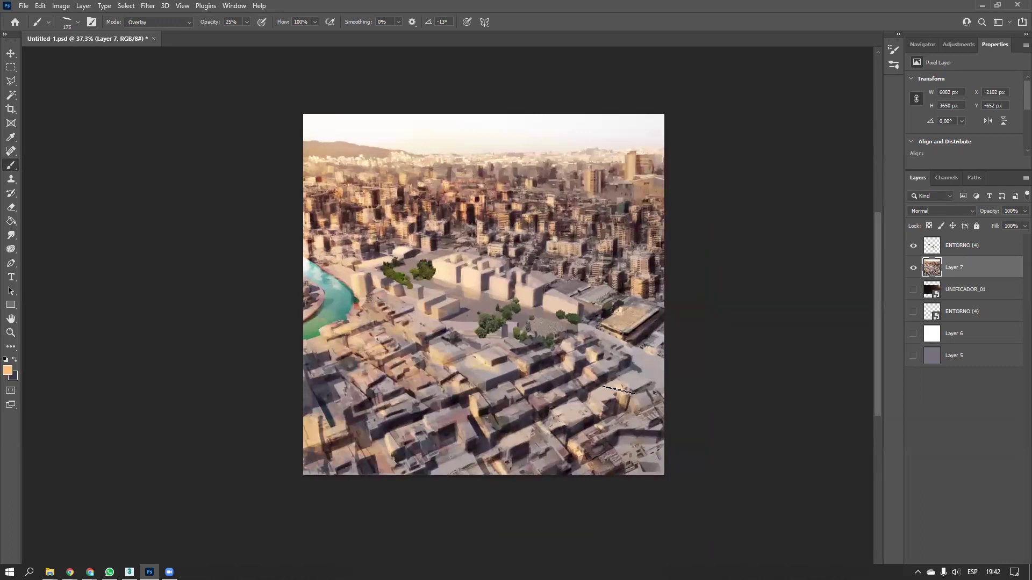
pyautogui.keyDown('ctrl'); pyautogui.keyDown('alt'); pyautogui.click(508, 352); pyautogui.keyUp('alt'); pyautogui.keyUp('ctrl')
pyautogui.keyDown('ctrl'); pyautogui.keyDown('alt'); pyautogui.moveTo(444, 387); pyautogui.dragTo(466, 379); pyautogui.keyUp('alt'); pyautogui.keyUp('ctrl')
pyautogui.moveTo(546, 326); pyautogui.dragTo(531, 389)
pyautogui.keyDown('ctrl'); pyautogui.keyDown('alt'); pyautogui.moveTo(456, 381); pyautogui.dragTo(510, 380); pyautogui.keyUp('alt'); pyautogui.keyUp('ctrl')
# Remove the mirrored lettering beside the riverside tower on Layer 7 with the Spot Healing Brush
pyautogui.click(970, 253)
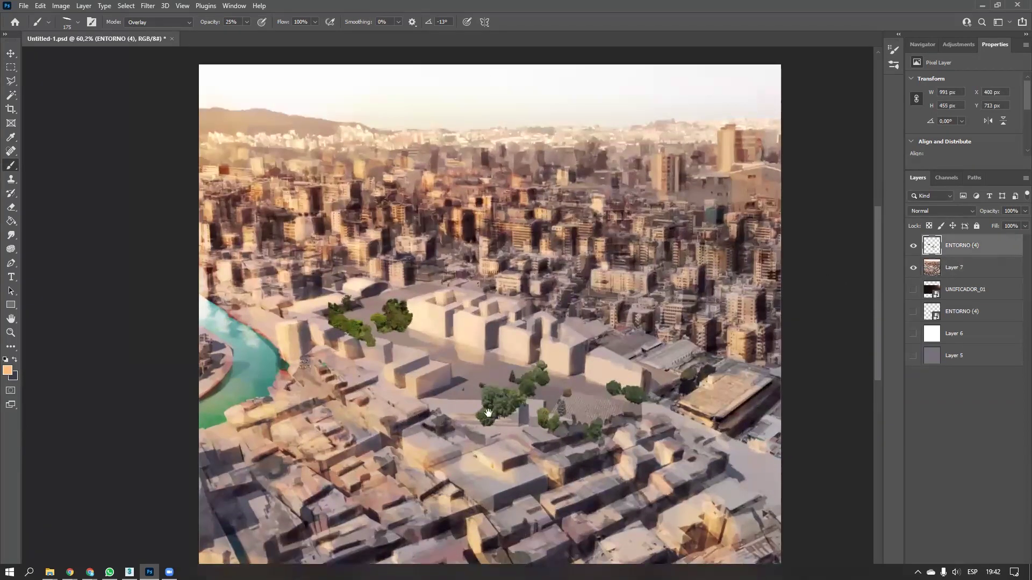
pyautogui.keyDown('ctrl'); pyautogui.click(496, 405); pyautogui.keyUp('ctrl')
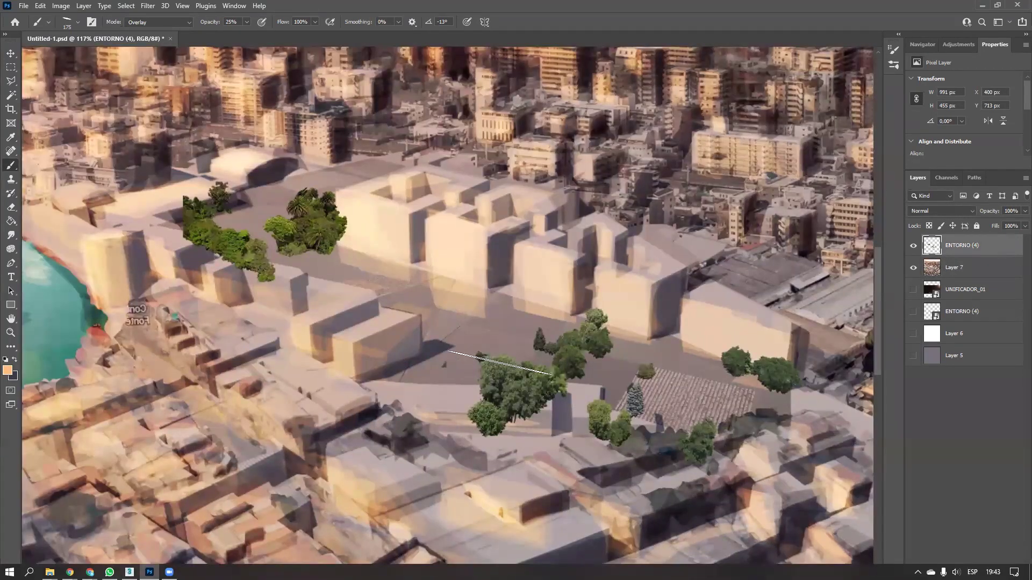
pyautogui.click(946, 268)
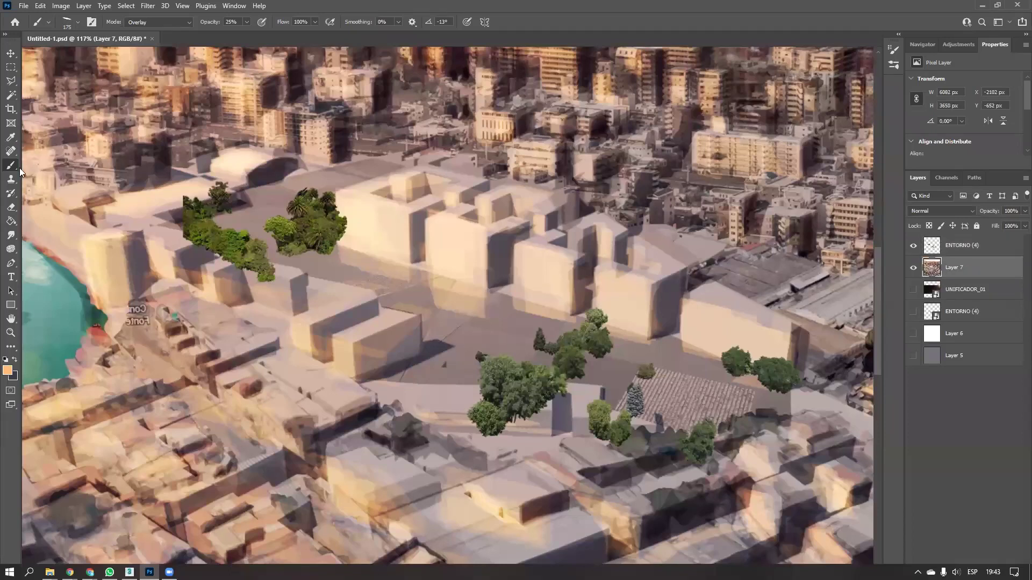
pyautogui.click(11, 152)
pyautogui.moveTo(121, 305)
pyautogui.mouseDown()
pyautogui.moveTo(153, 311)
pyautogui.moveTo(125, 326)
pyautogui.moveTo(159, 331)
pyautogui.moveTo(162, 304)
pyautogui.mouseUp()
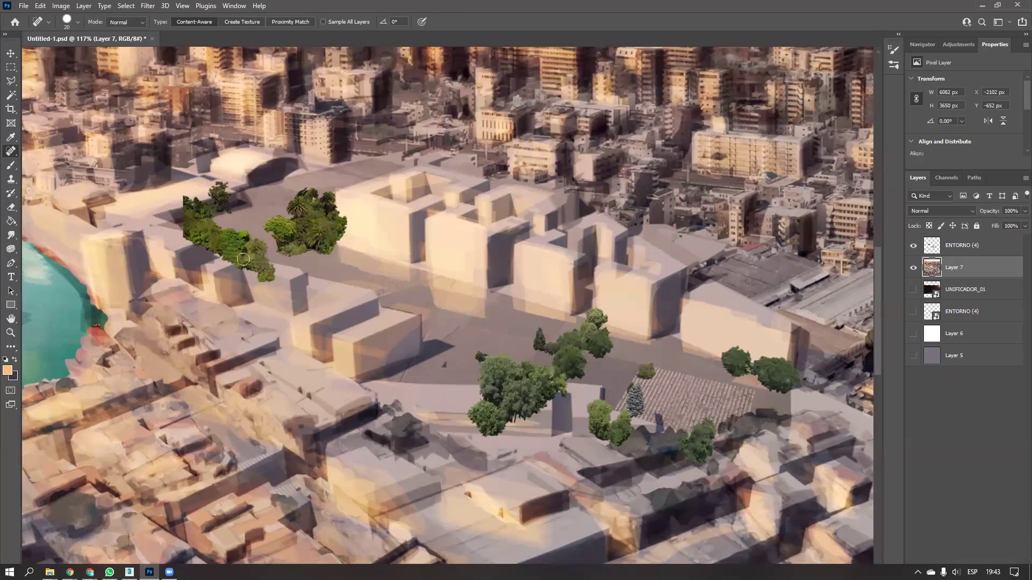
# Outline the area around the two trees beside the last white block with the Polygonal Lasso
pyautogui.keyDown('ctrl'); pyautogui.keyDown('alt'); pyautogui.scroll(-3, 276, 299); pyautogui.keyUp('alt'); pyautogui.keyUp('ctrl')
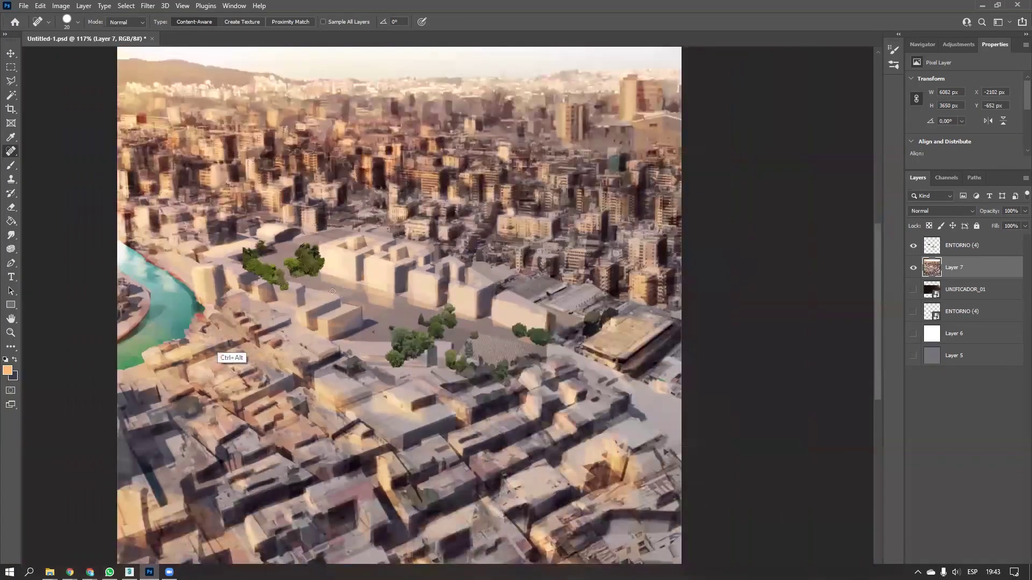
pyautogui.keyDown('ctrl'); pyautogui.keyDown('alt'); pyautogui.scroll(2, 537, 307); pyautogui.keyUp('alt'); pyautogui.keyUp('ctrl')
pyautogui.keyDown('ctrl'); pyautogui.keyDown('alt'); pyautogui.scroll(1, 465, 263); pyautogui.keyUp('alt'); pyautogui.keyUp('ctrl')
pyautogui.press('l')
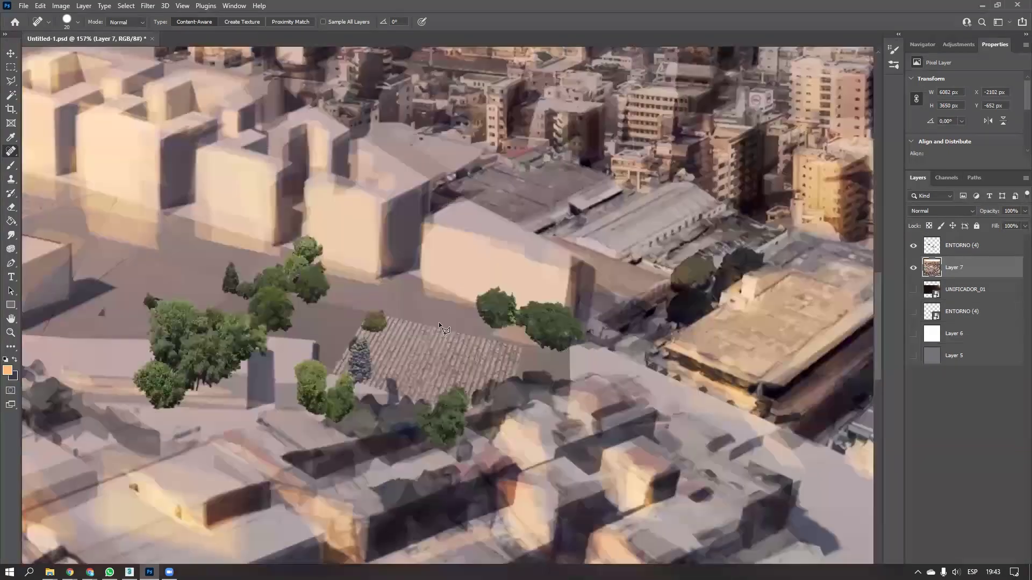
pyautogui.click(582, 375)
pyautogui.click(637, 324)
pyautogui.doubleClick(550, 270)
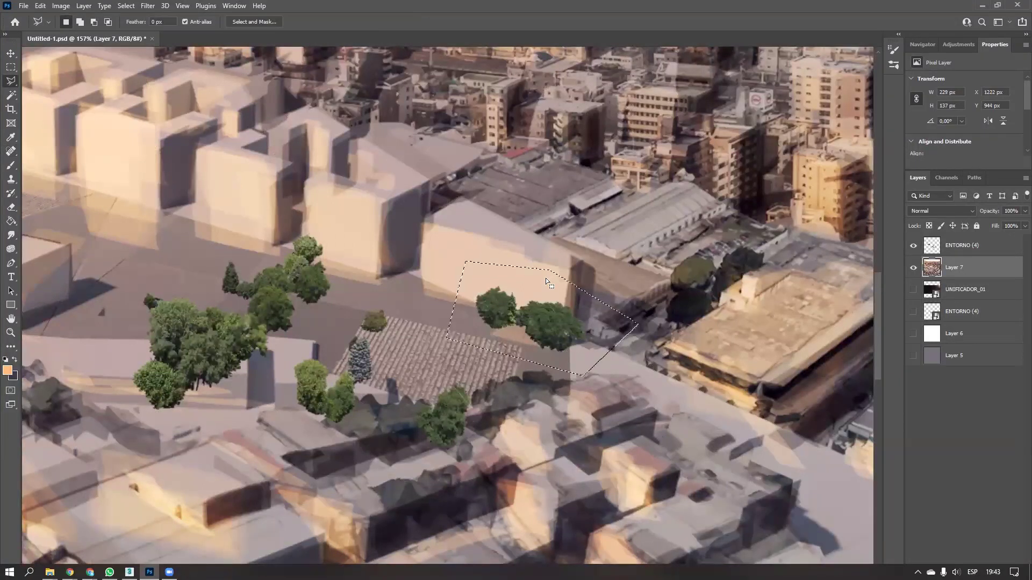
pyautogui.press('v')
pyautogui.moveTo(573, 316); pyautogui.dragTo(641, 343)
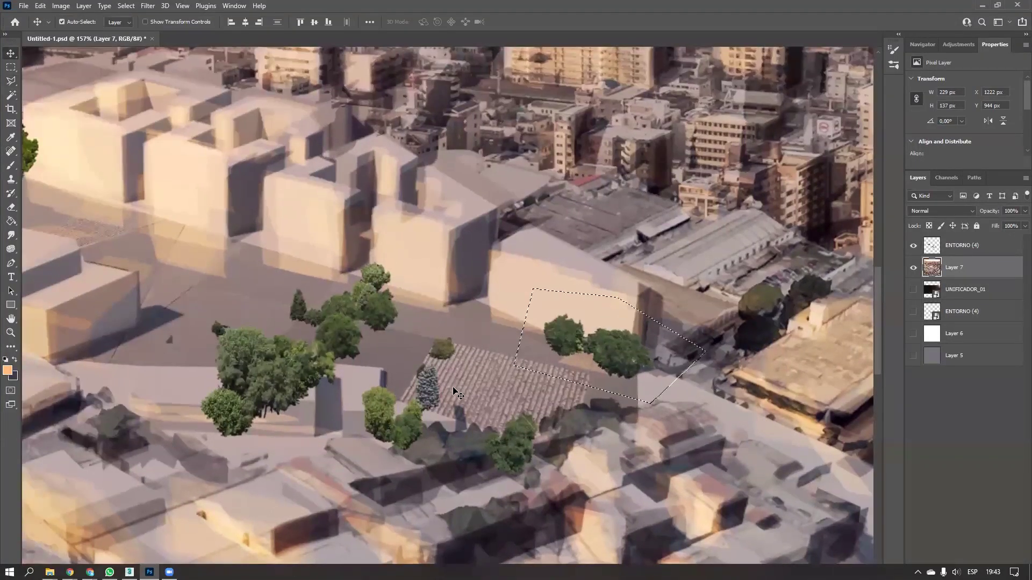
# Try to duplicate a lassoed patch of Layer 7 around the small trees beside the tiled roof
pyautogui.press('l')
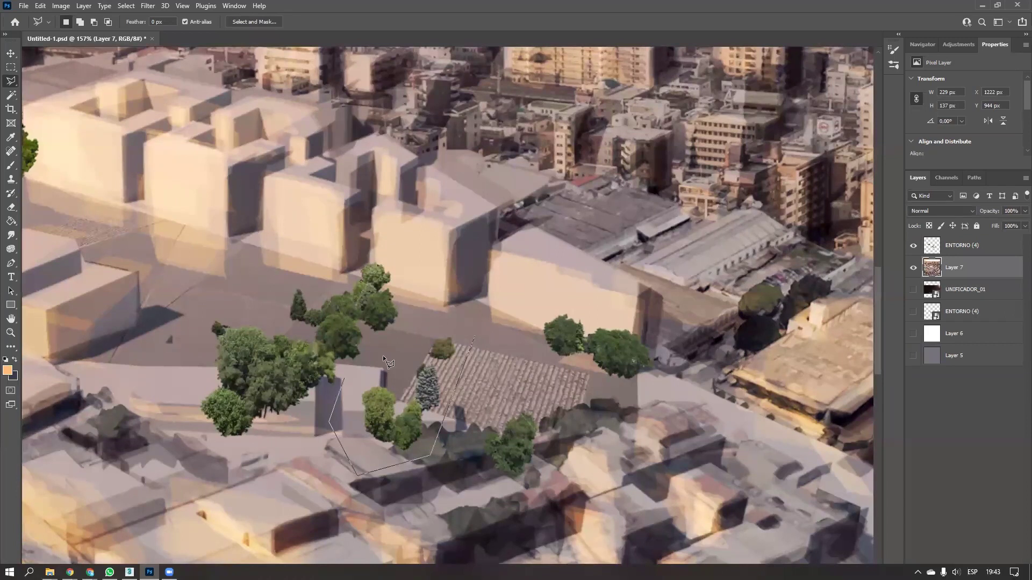
pyautogui.press('Escape')
pyautogui.hotkey('ctrl', 'shift', 'd')
pyautogui.press('v')
pyautogui.moveTo(403, 380); pyautogui.dragTo(527, 412)
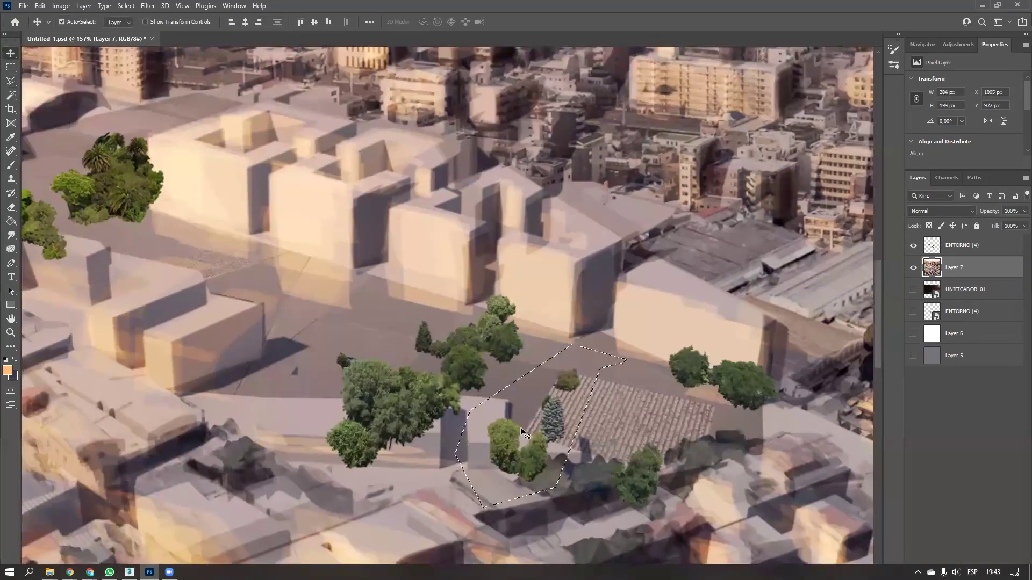
pyautogui.keyDown('alt'); pyautogui.moveTo(507, 449); pyautogui.dragTo(321, 358); pyautogui.keyUp('alt')
pyautogui.hotkey('ctrl', 'z')
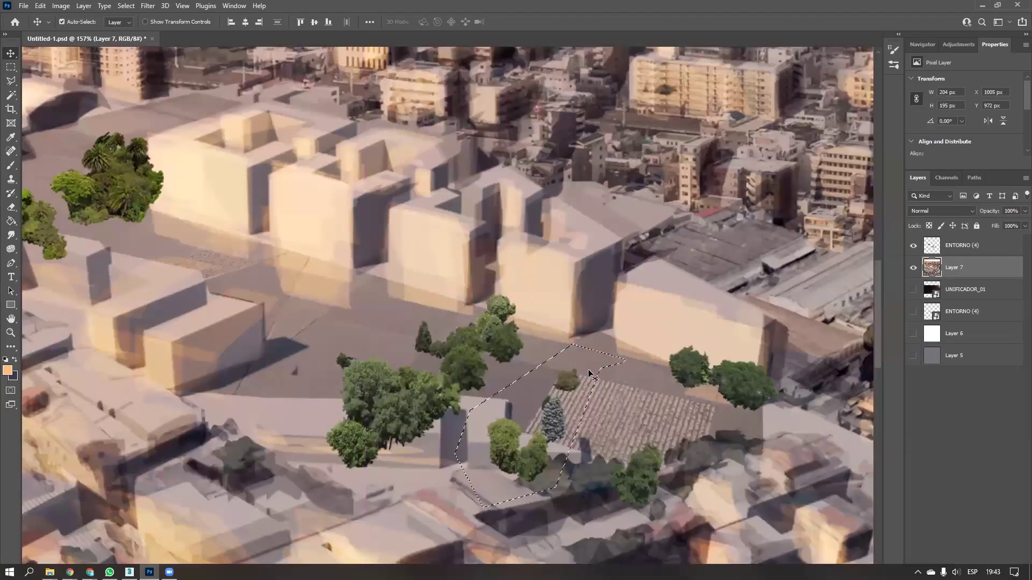
pyautogui.hotkey('ctrl', 'd')
# Switch to the browser, check the Vancouver city reference pack and copy the BC Sports Graphic image from ArtStation
pyautogui.moveTo(70, 572)
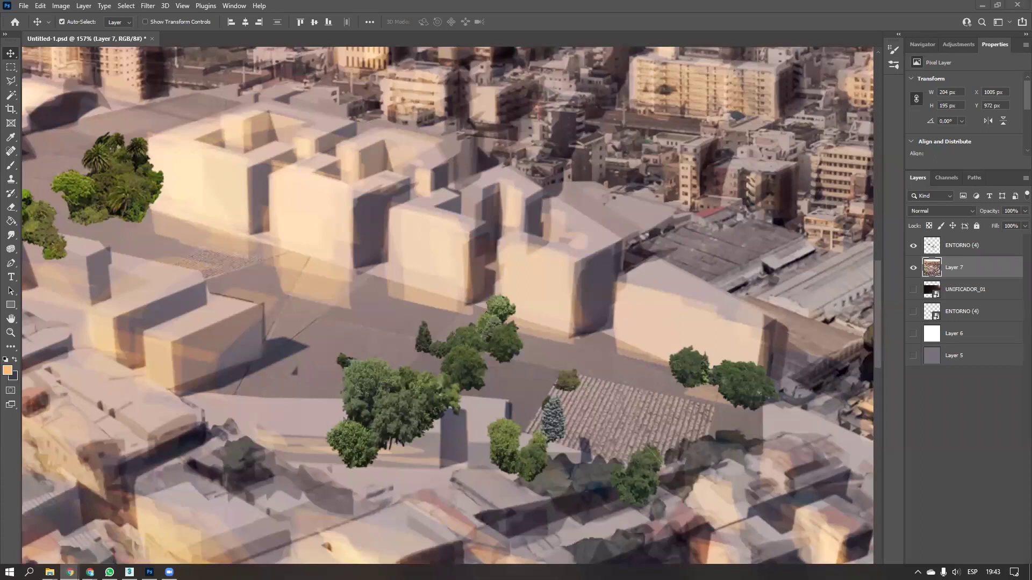
pyautogui.hotkey('alt', 'Tab')
pyautogui.middleClick(428, 311)
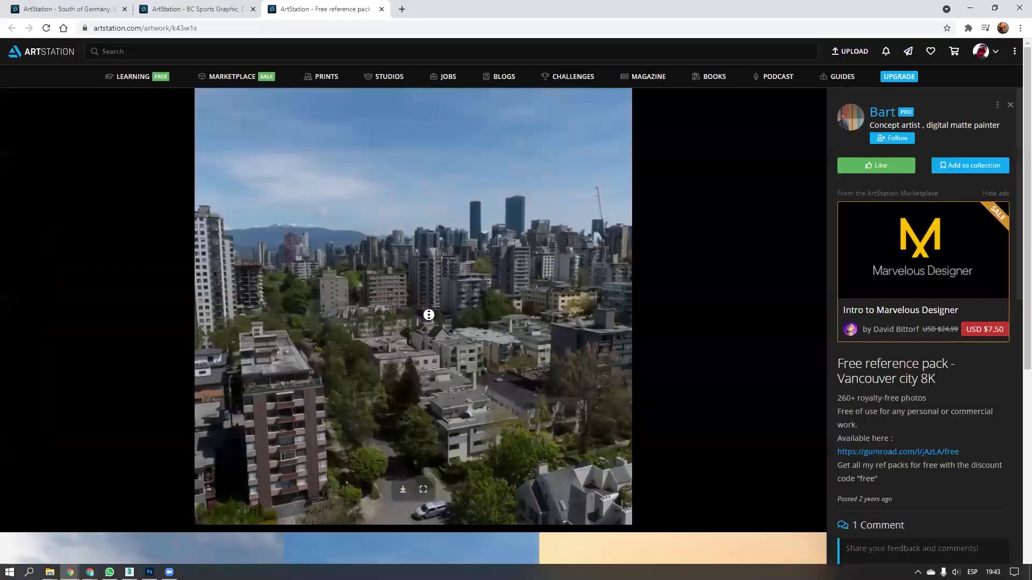
pyautogui.scroll(-3, 432, 315)
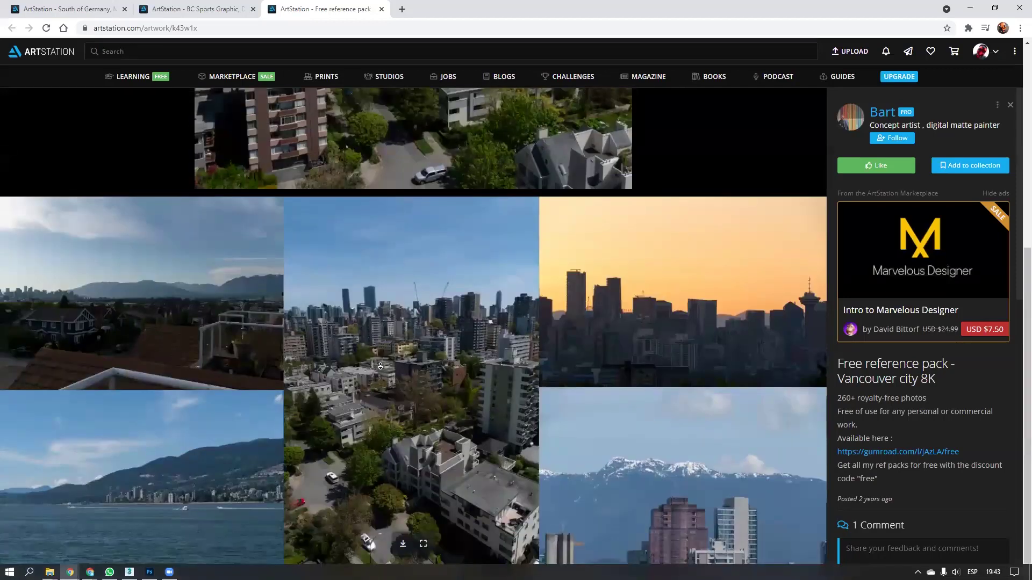
pyautogui.click(414, 409)
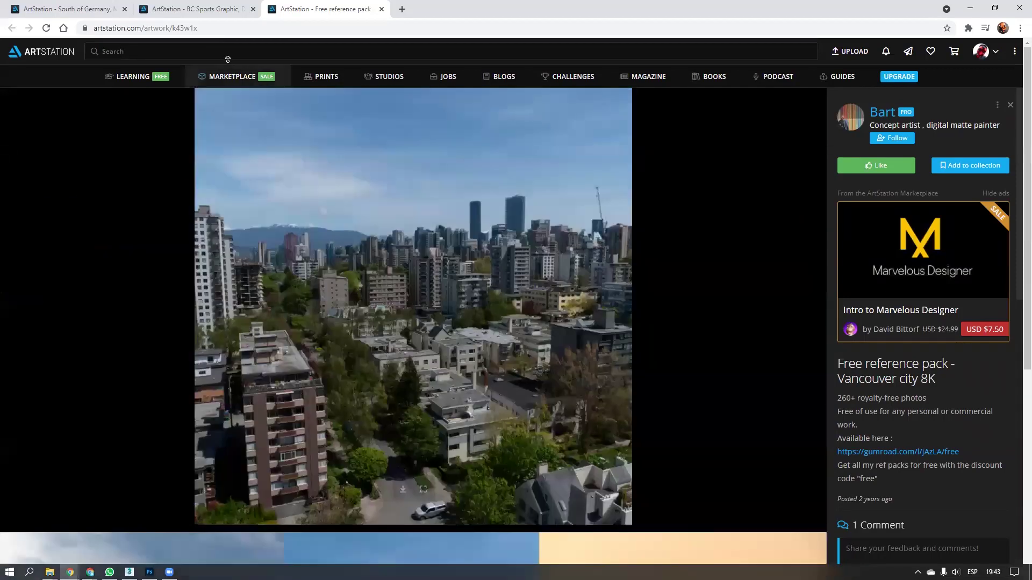
pyautogui.click(202, 15)
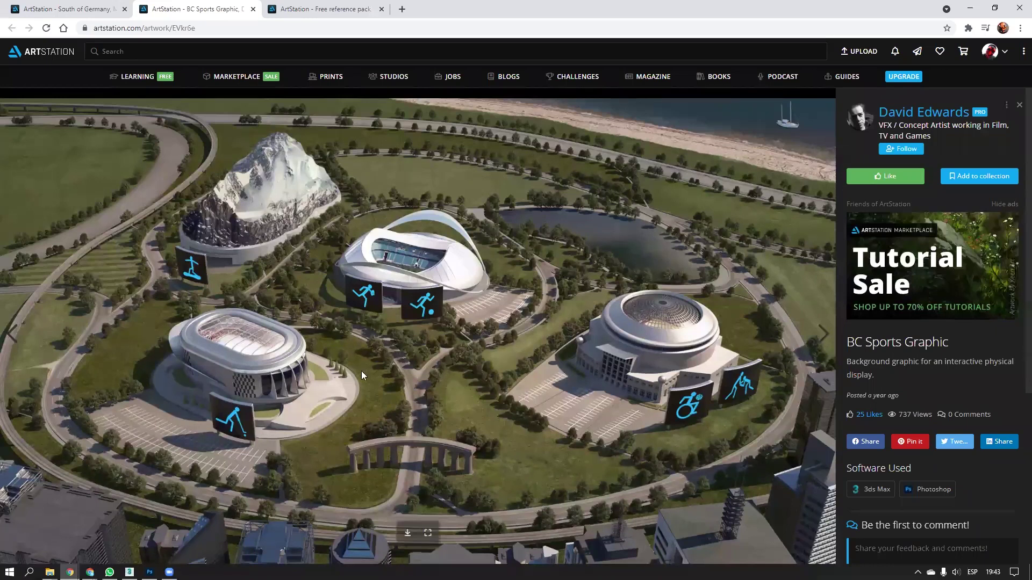
pyautogui.rightClick(459, 331)
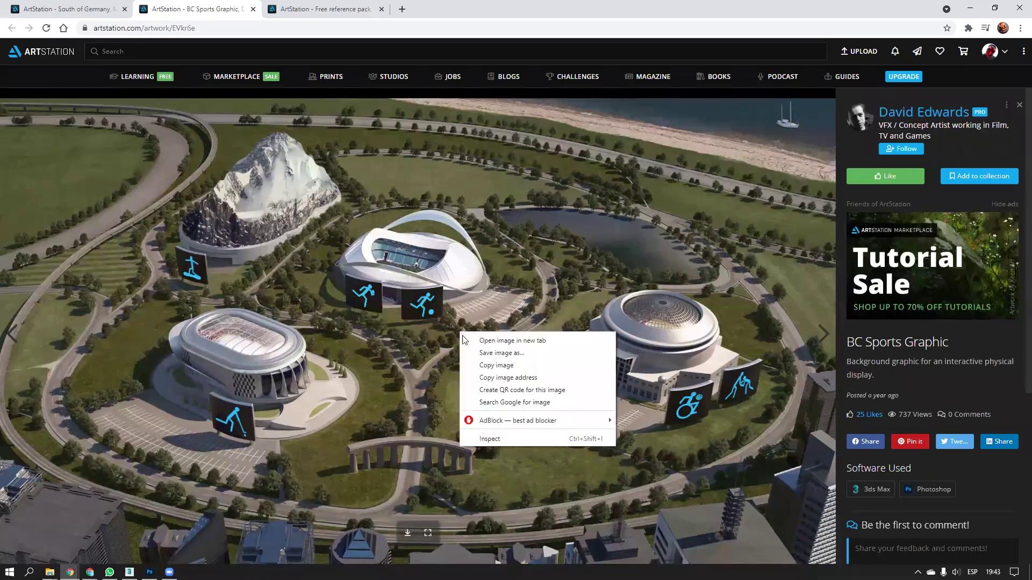
pyautogui.click(478, 364)
pyautogui.click(974, 7)
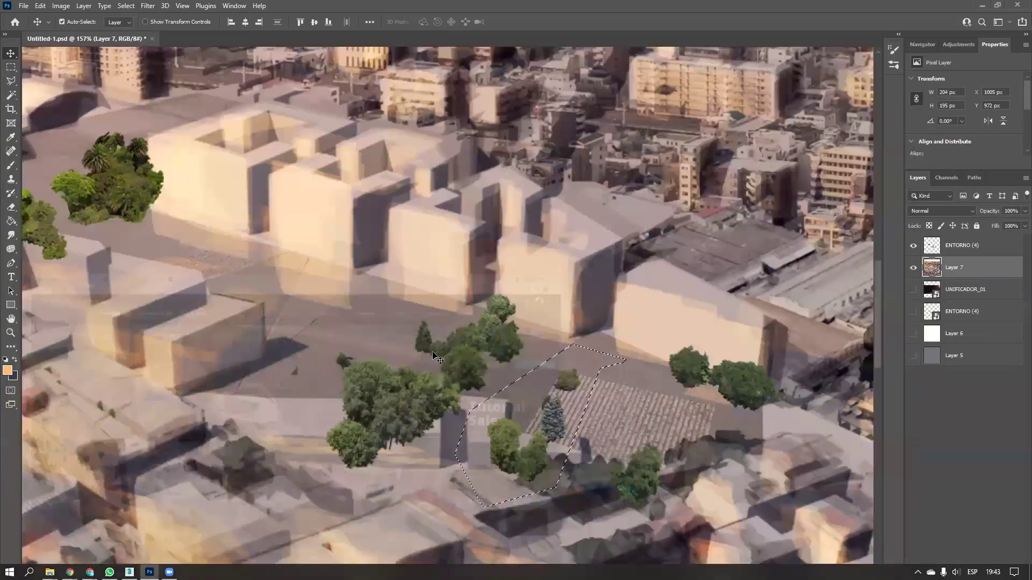
# Paste the copied stadium park image into the Photoshop composite and move its layer above ENTORNO (4)
pyautogui.hotkey('ctrl', 'v')
pyautogui.hotkey('ctrl', '0')
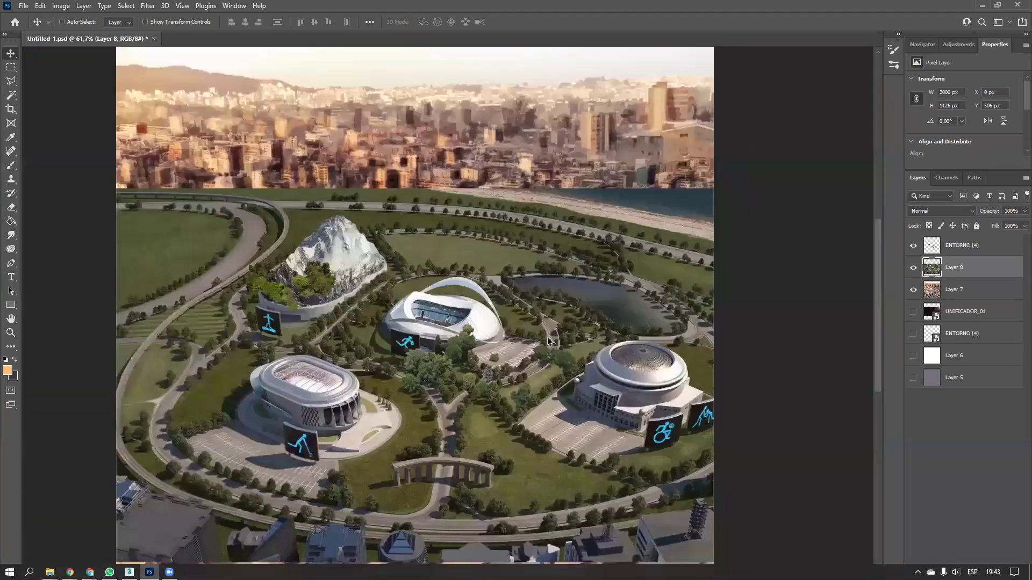
pyautogui.hotkey('ctrl', '-')
pyautogui.moveTo(982, 271); pyautogui.dragTo(935, 248)
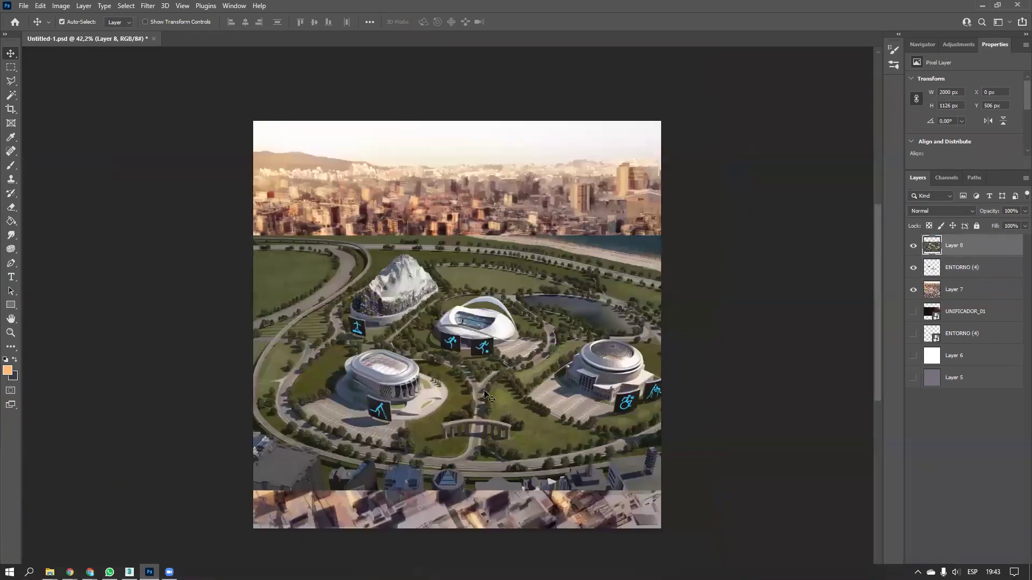
# Examine the trees, lawns, roads and parking areas of the pasted park image up close
pyautogui.keyDown('alt'); pyautogui.scroll(3, 488, 385); pyautogui.keyUp('alt')
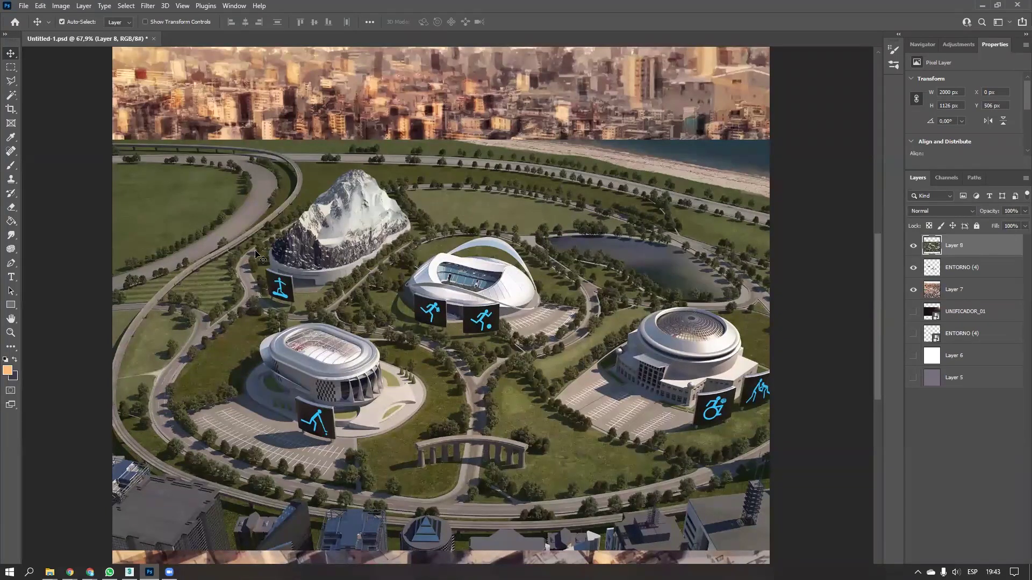
pyautogui.keyDown('alt'); pyautogui.scroll(4, 204, 292); pyautogui.keyUp('alt')
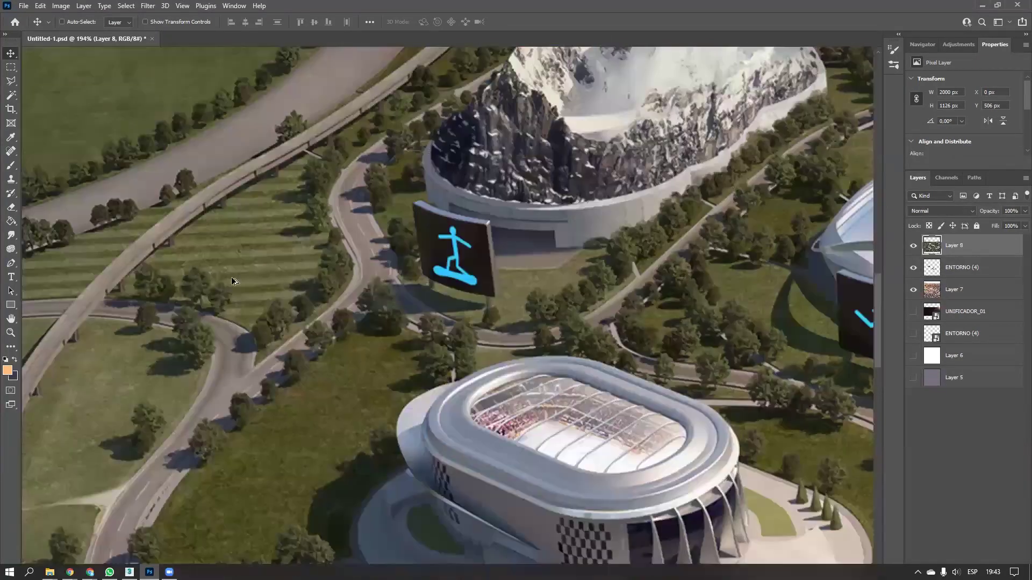
pyautogui.moveTo(277, 413); pyautogui.dragTo(336, 336)
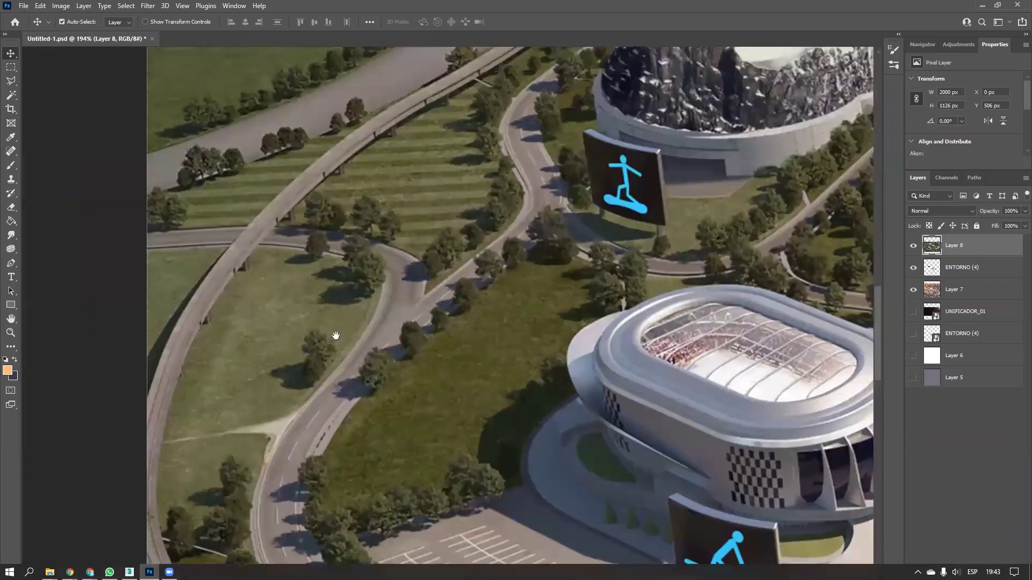
pyautogui.keyDown('alt'); pyautogui.scroll(-5, 372, 201); pyautogui.keyUp('alt')
pyautogui.keyDown('alt'); pyautogui.scroll(2, 697, 366); pyautogui.keyUp('alt')
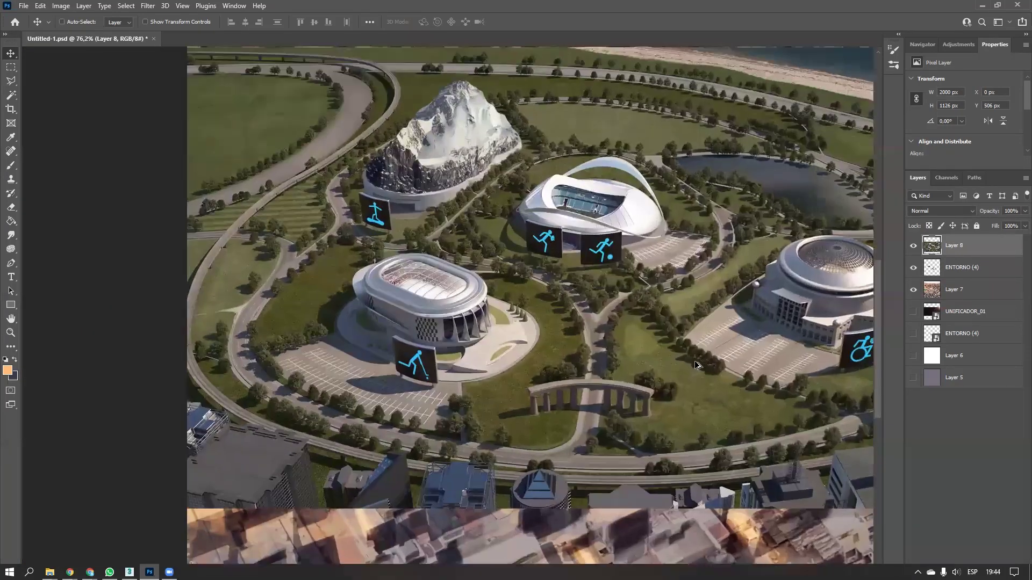
pyautogui.keyDown('alt'); pyautogui.scroll(3, 698, 361); pyautogui.keyUp('alt')
pyautogui.moveTo(553, 334); pyautogui.dragTo(410, 369)
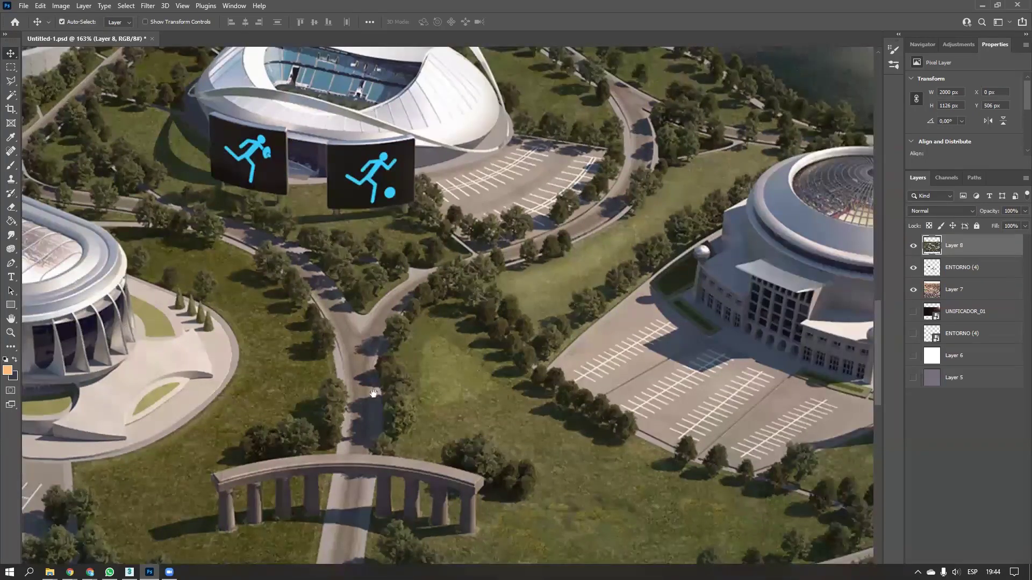
pyautogui.moveTo(343, 380); pyautogui.dragTo(395, 275)
pyautogui.moveTo(205, 440); pyautogui.dragTo(305, 374)
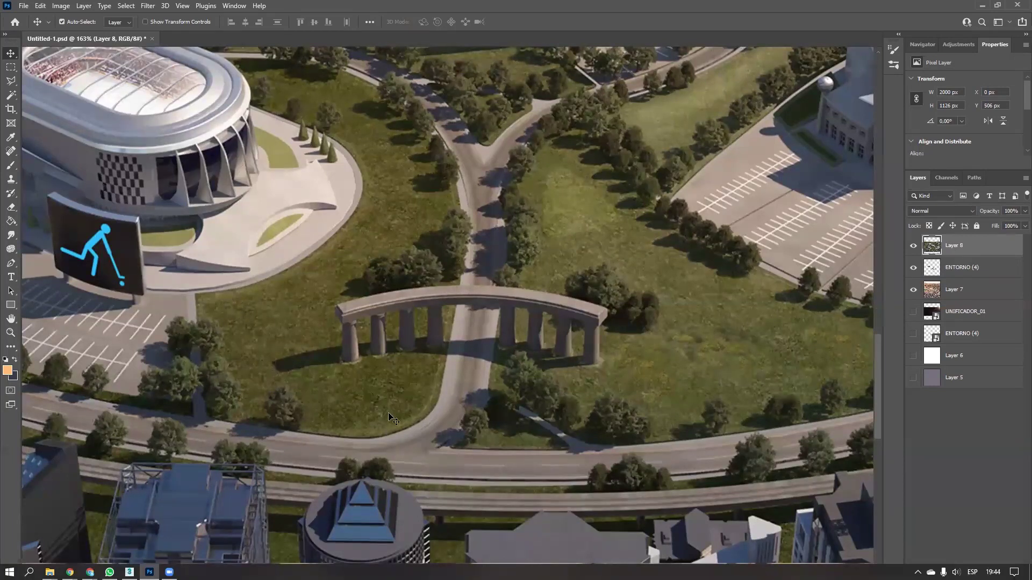
pyautogui.keyDown('alt'); pyautogui.scroll(-3, 534, 391); pyautogui.keyUp('alt')
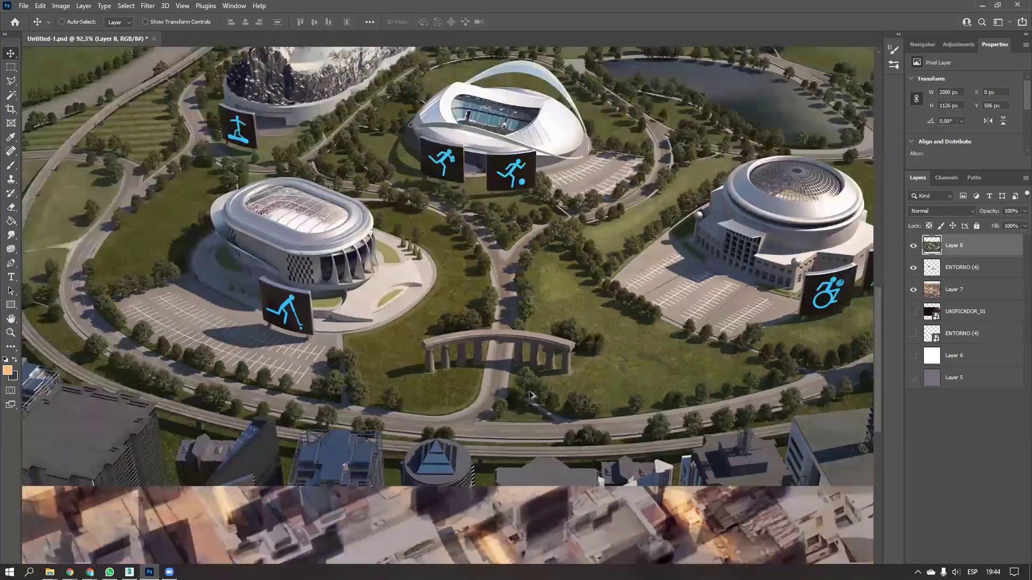
pyautogui.keyDown('alt'); pyautogui.scroll(-3, 524, 311); pyautogui.keyUp('alt')
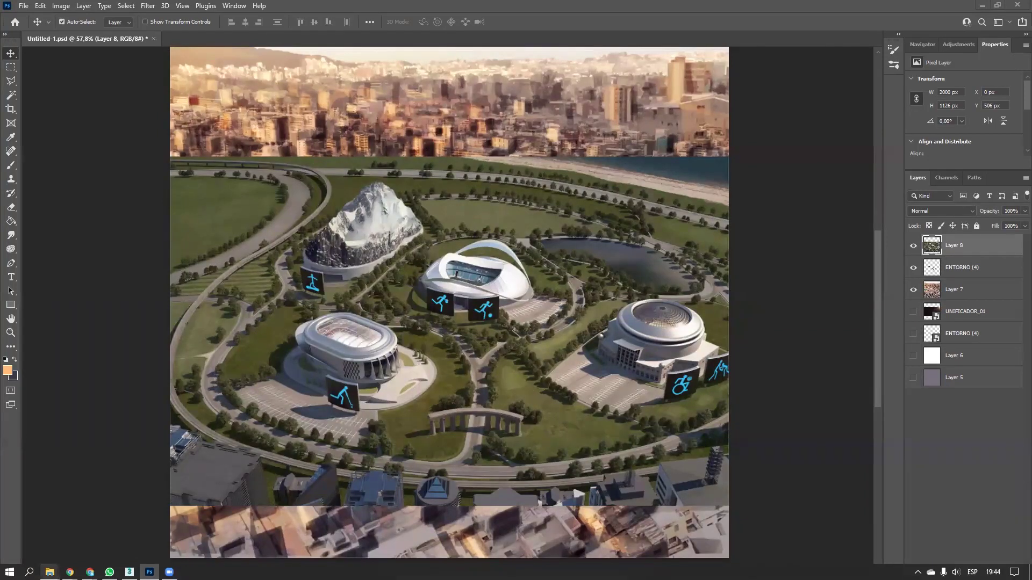
# Place ENTORNO_25 from the VEGETACION photopack folder above Layer 8, scaled to the canvas width and covering the stadium park image
pyautogui.moveTo(50, 571)
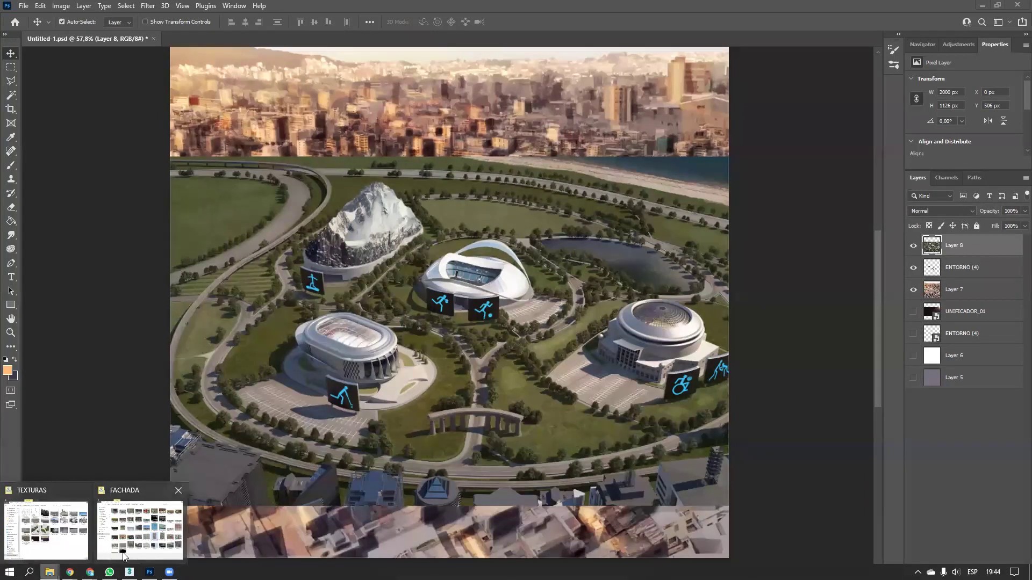
pyautogui.click(119, 555)
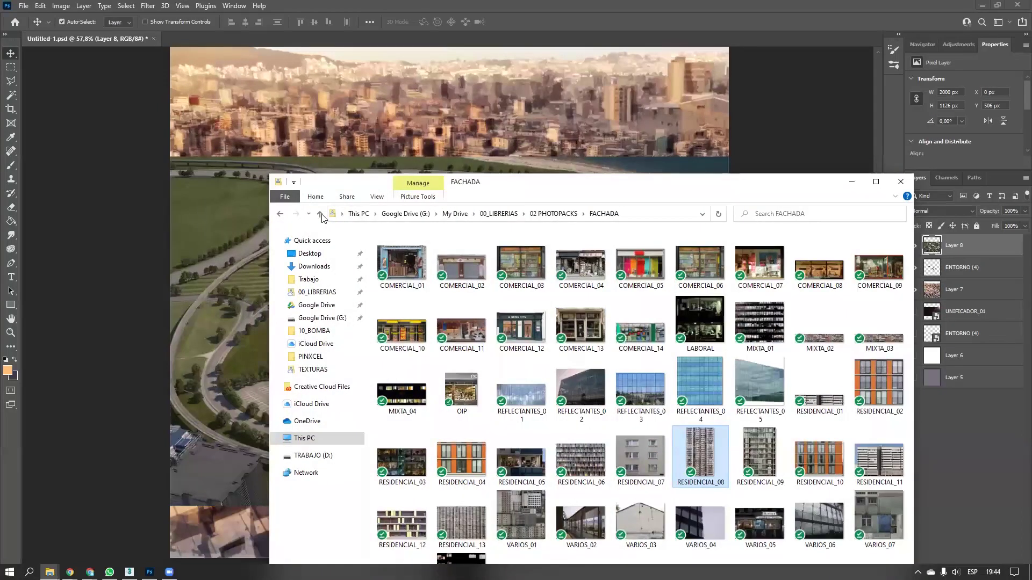
pyautogui.click(320, 214)
pyautogui.doubleClick(683, 334)
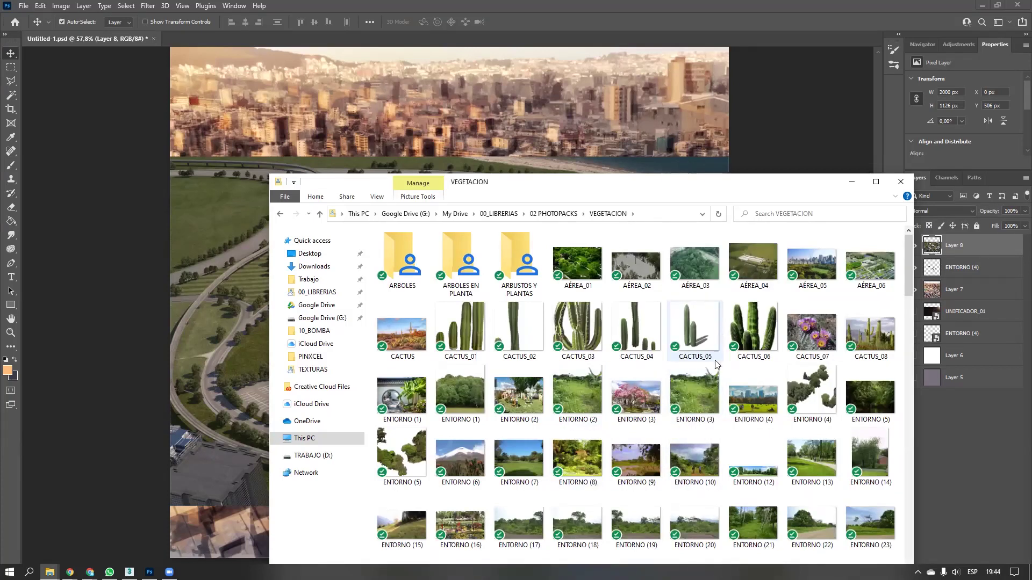
pyautogui.scroll(-10, 718, 348)
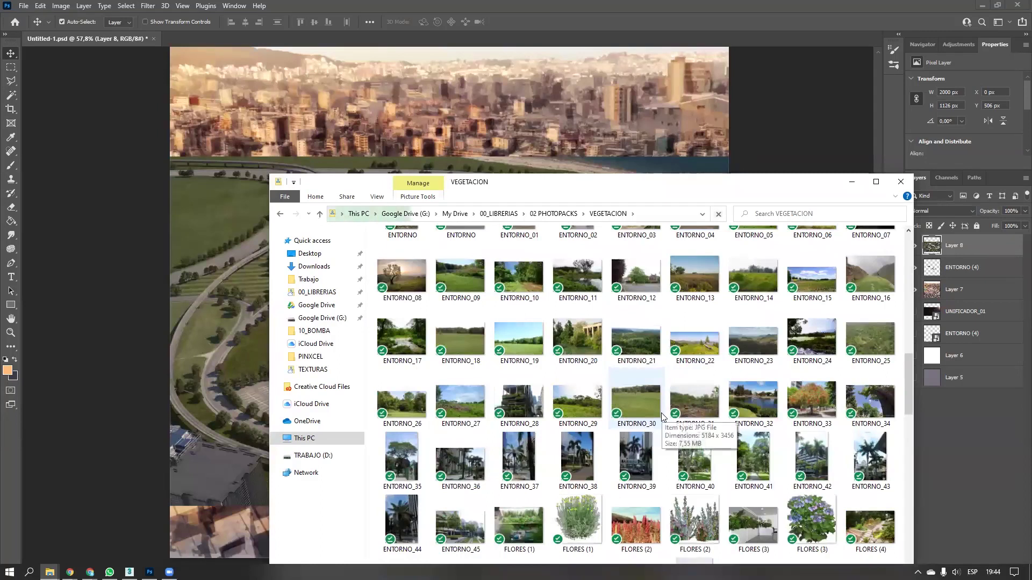
pyautogui.moveTo(870, 337); pyautogui.dragTo(229, 321)
pyautogui.moveTo(445, 330); pyautogui.dragTo(325, 293)
pyautogui.moveTo(480, 365); pyautogui.dragTo(731, 507)
pyautogui.press('Return')
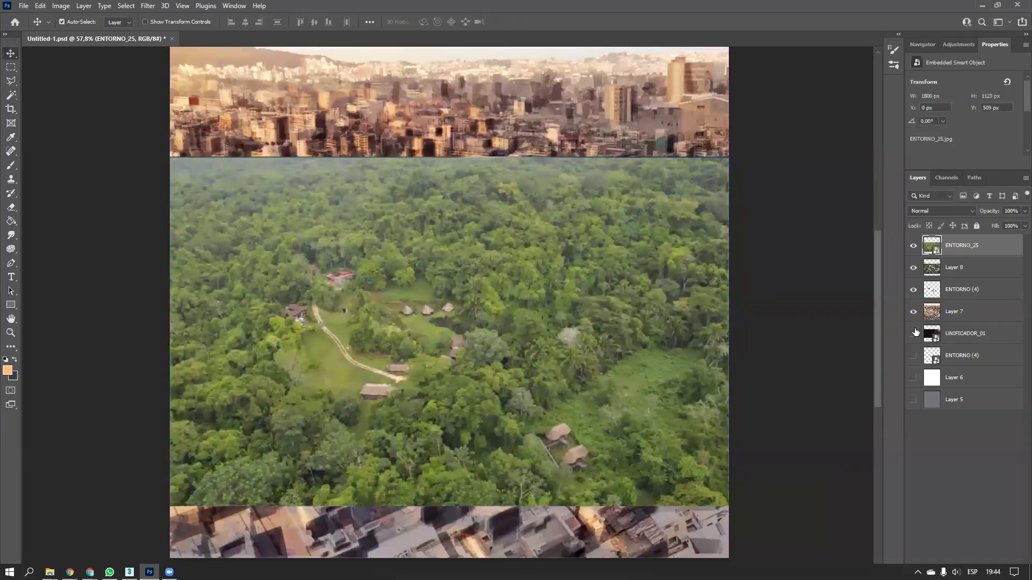
# Hide all layers except Layer 8 and brighten its highlights by lowering the white input level in Levels
pyautogui.click(913, 311)
pyautogui.click(913, 268)
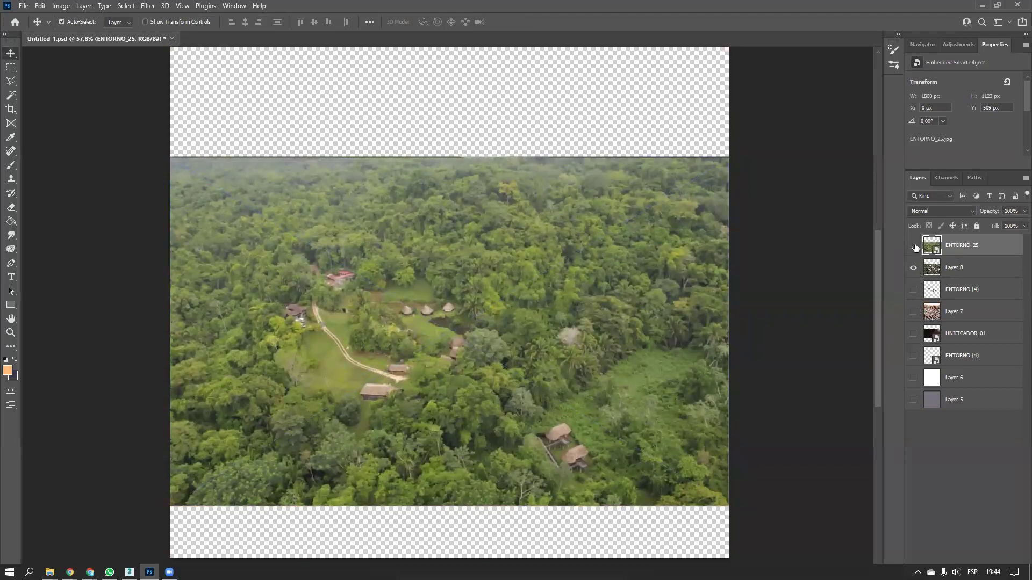
pyautogui.click(914, 246)
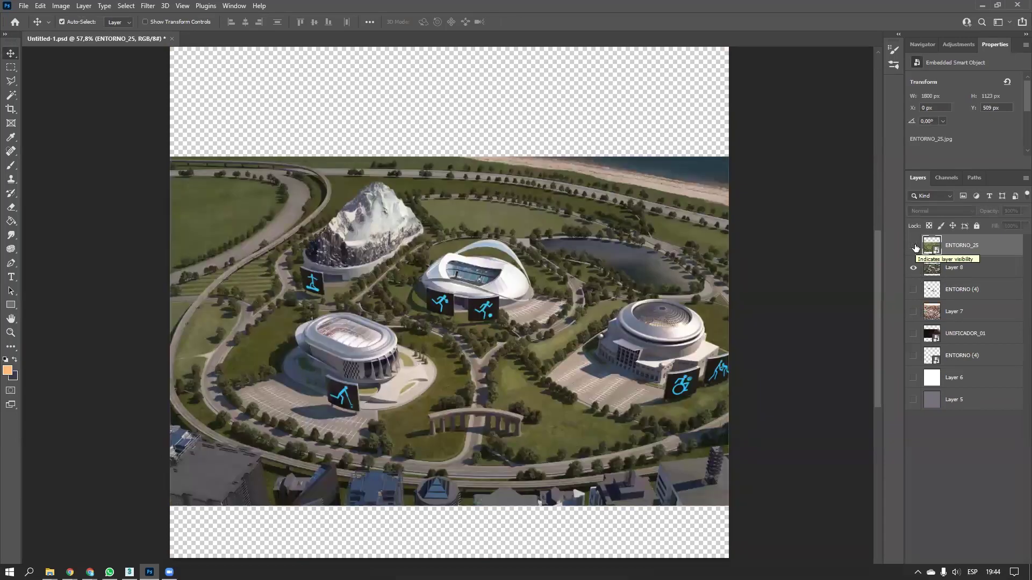
pyautogui.click(953, 266)
pyautogui.hotkey('ctrl', 'l')
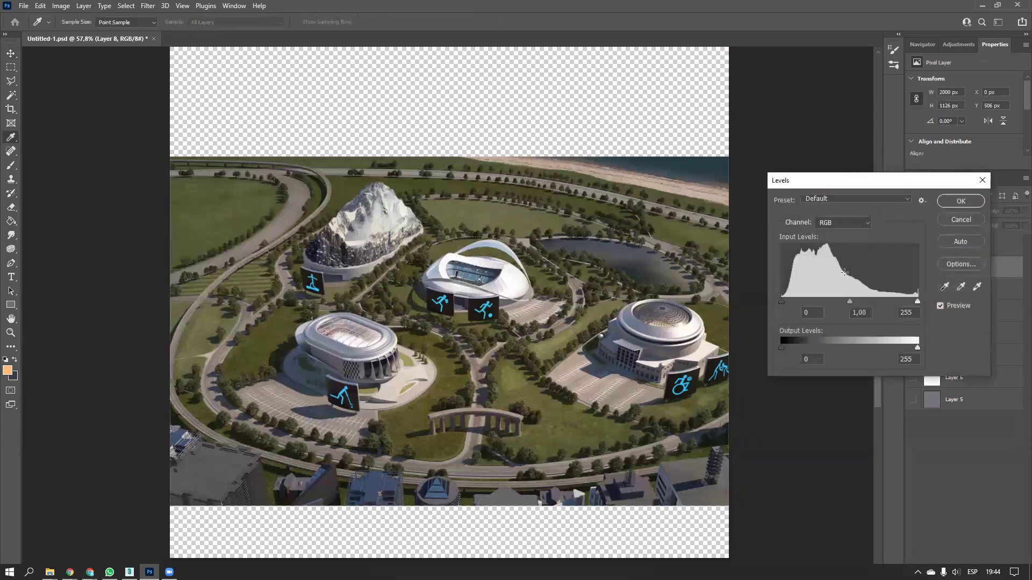
pyautogui.moveTo(915, 303); pyautogui.dragTo(828, 302)
pyautogui.click(946, 201)
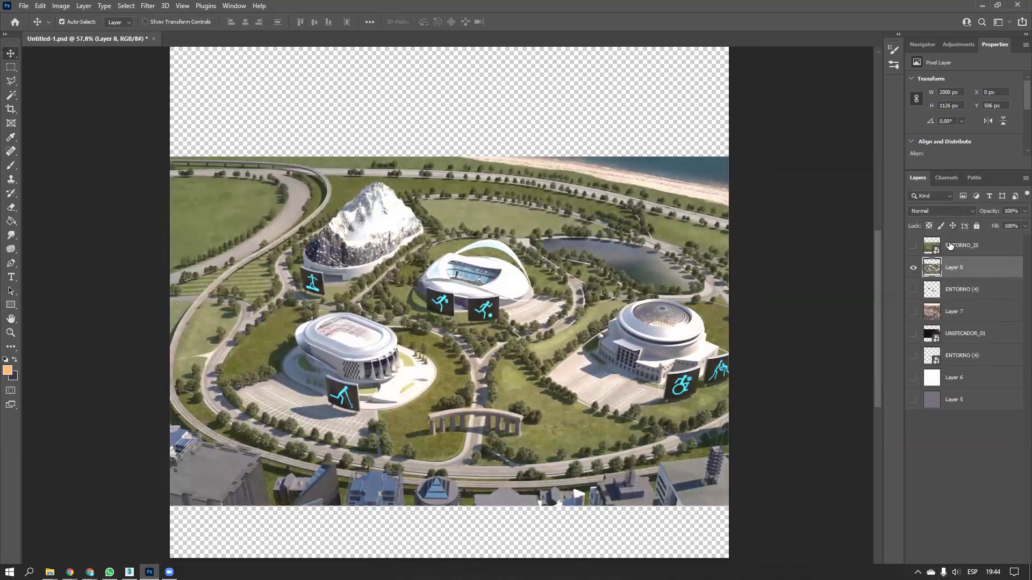
# Make ENTORNO_25 visible again and rasterize it
pyautogui.click(949, 244)
pyautogui.click(912, 247)
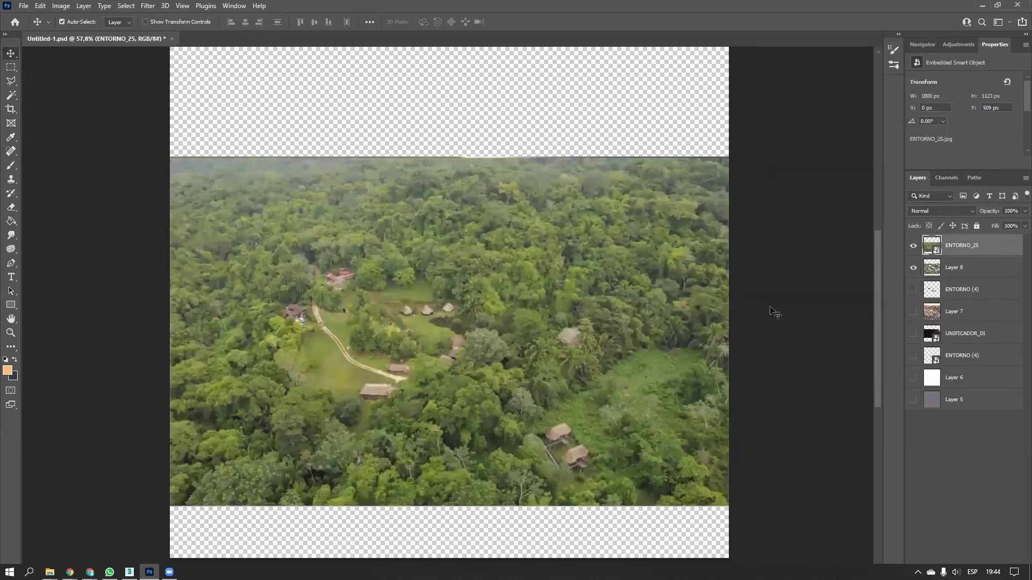
pyautogui.rightClick(963, 253)
pyautogui.click(935, 314)
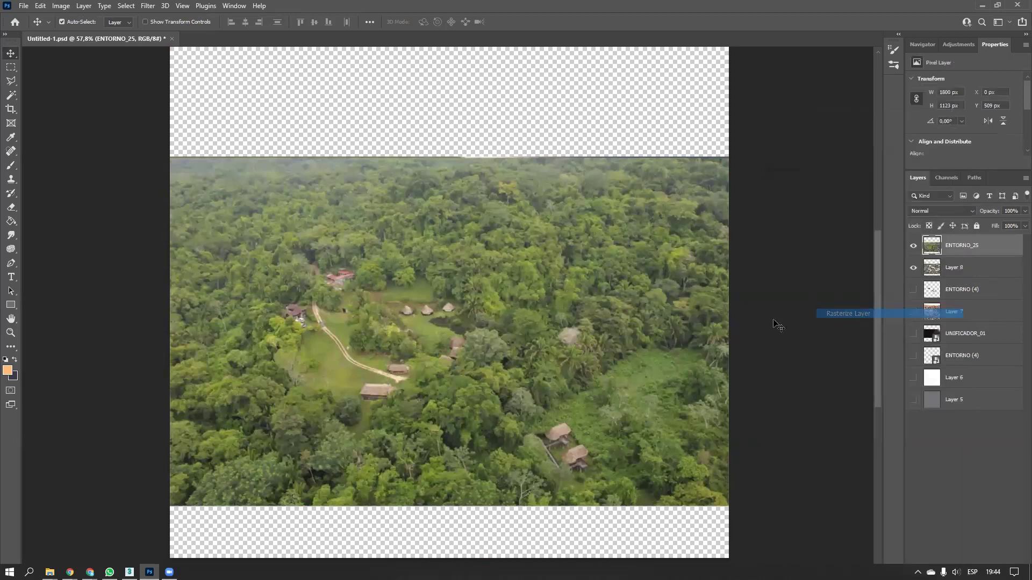
# Remove the huts, houses and dirt path from the ENTORNO_25 forest with the Spot Healing Brush
pyautogui.click(11, 151)
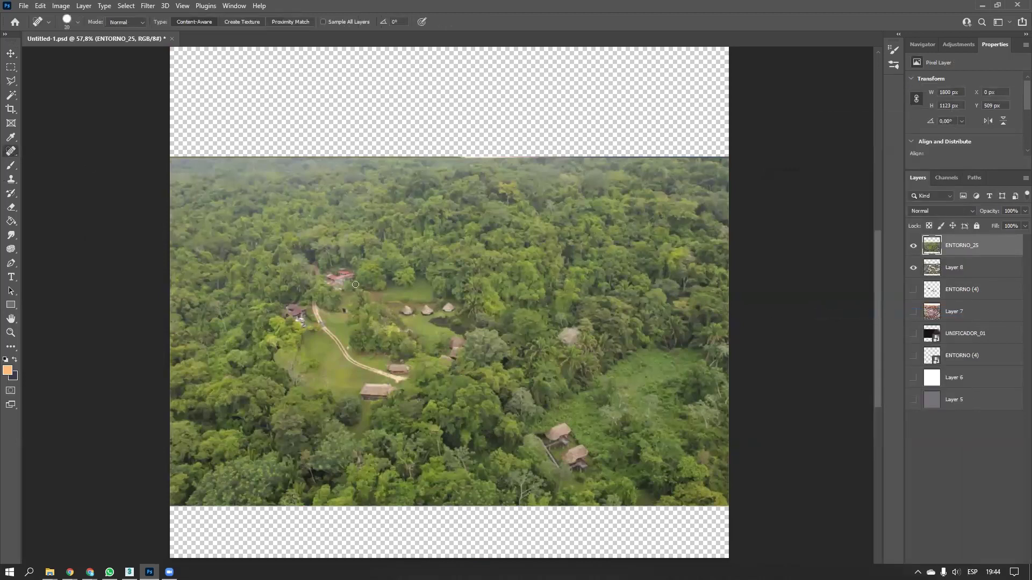
pyautogui.moveTo(350, 275); pyautogui.dragTo(336, 271)
pyautogui.moveTo(290, 308)
pyautogui.mouseDown()
pyautogui.moveTo(394, 383)
pyautogui.moveTo(377, 386)
pyautogui.mouseUp()
pyautogui.moveTo(400, 371); pyautogui.dragTo(396, 368)
pyautogui.moveTo(397, 313)
pyautogui.mouseDown()
pyautogui.moveTo(462, 309)
pyautogui.moveTo(454, 361)
pyautogui.mouseUp()
pyautogui.moveTo(543, 443)
pyautogui.mouseDown()
pyautogui.moveTo(566, 433)
pyautogui.moveTo(586, 469)
pyautogui.mouseUp()
pyautogui.moveTo(337, 306); pyautogui.dragTo(352, 344)
# Set the ENTORNO_25 layer's blend mode to Overlay and compare the park with the forest texture on and off
pyautogui.click(933, 211)
pyautogui.click(922, 245)
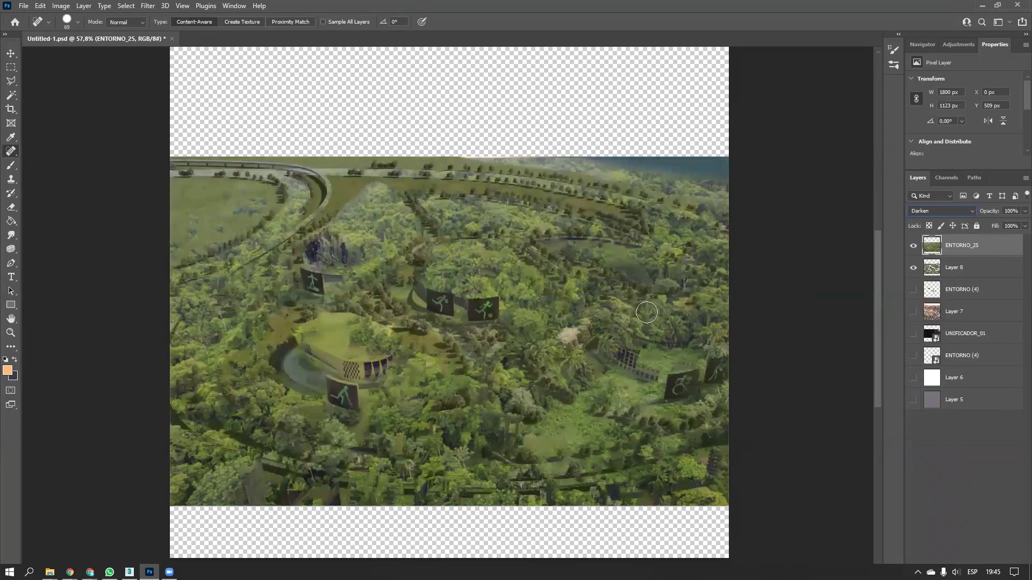
pyautogui.press('Down')
pyautogui.press('Down')
pyautogui.press('Down')
pyautogui.press('Down')
pyautogui.press('Down')
pyautogui.press('Down')
pyautogui.press('Down')
pyautogui.press('Down')
pyautogui.press('Down')
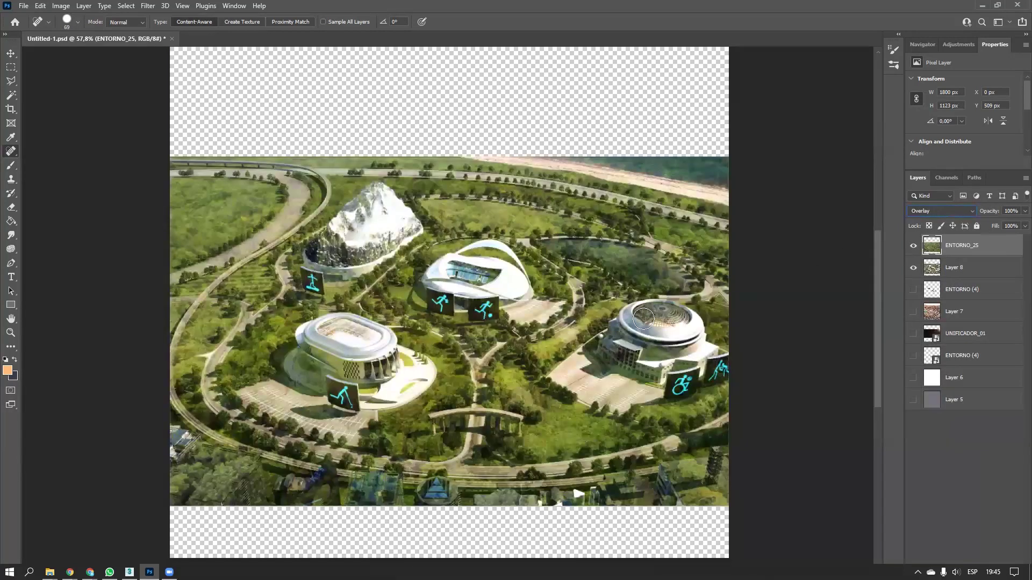
pyautogui.click(913, 246)
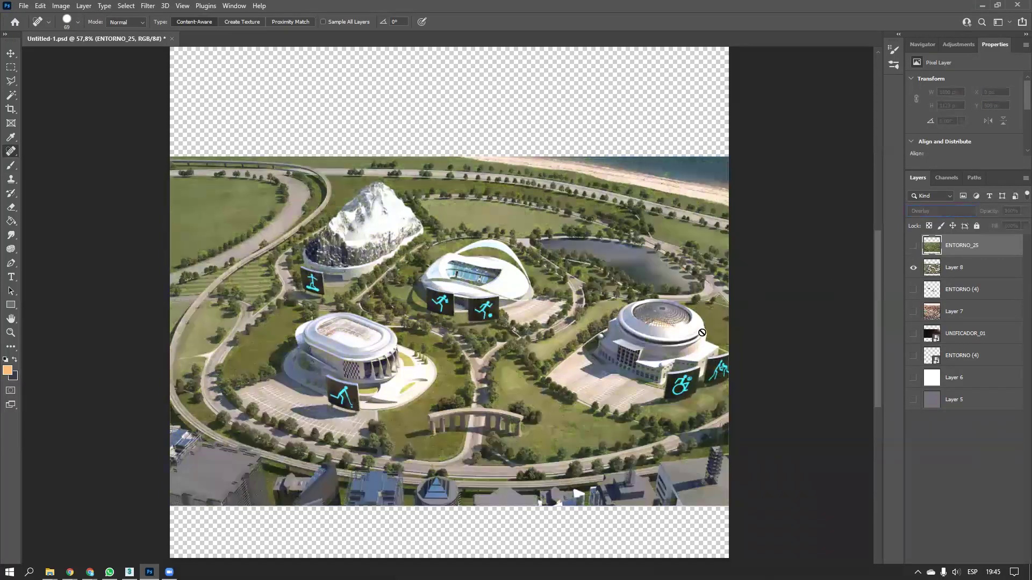
pyautogui.click(913, 246)
# Erase the ENTORNO_25 overlay from the domed arena, the central stadium and the snowy mountain
pyautogui.press('e')
pyautogui.hotkey('alt', 'e')
pyautogui.press('Escape')
pyautogui.moveTo(627, 355)
pyautogui.mouseDown()
pyautogui.moveTo(594, 371)
pyautogui.moveTo(648, 333)
pyautogui.moveTo(702, 345)
pyautogui.mouseUp()
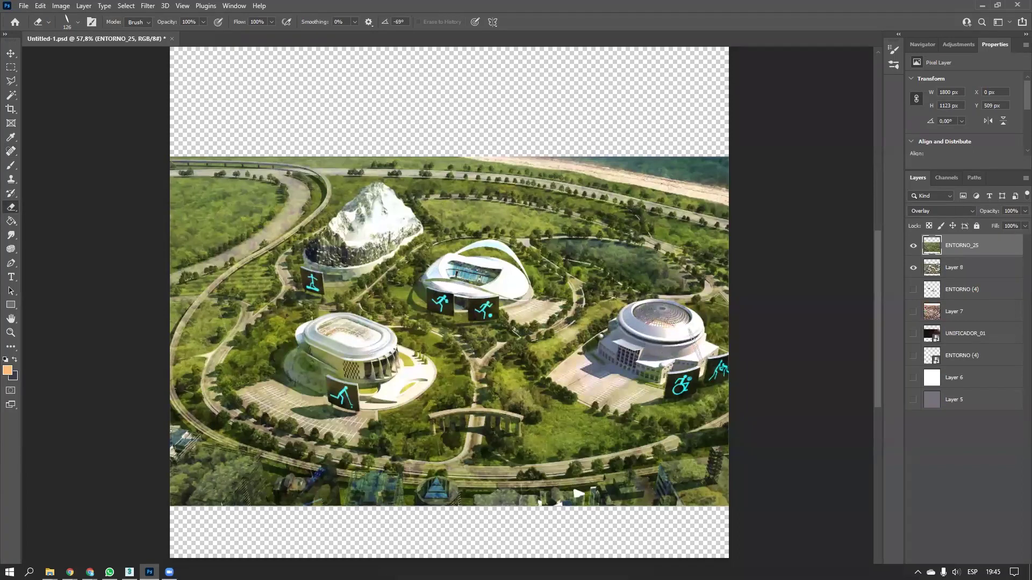
pyautogui.moveTo(490, 271); pyautogui.dragTo(499, 256)
pyautogui.moveTo(354, 226)
pyautogui.mouseDown()
pyautogui.moveTo(374, 206)
pyautogui.moveTo(317, 248)
pyautogui.moveTo(405, 218)
pyautogui.mouseUp()
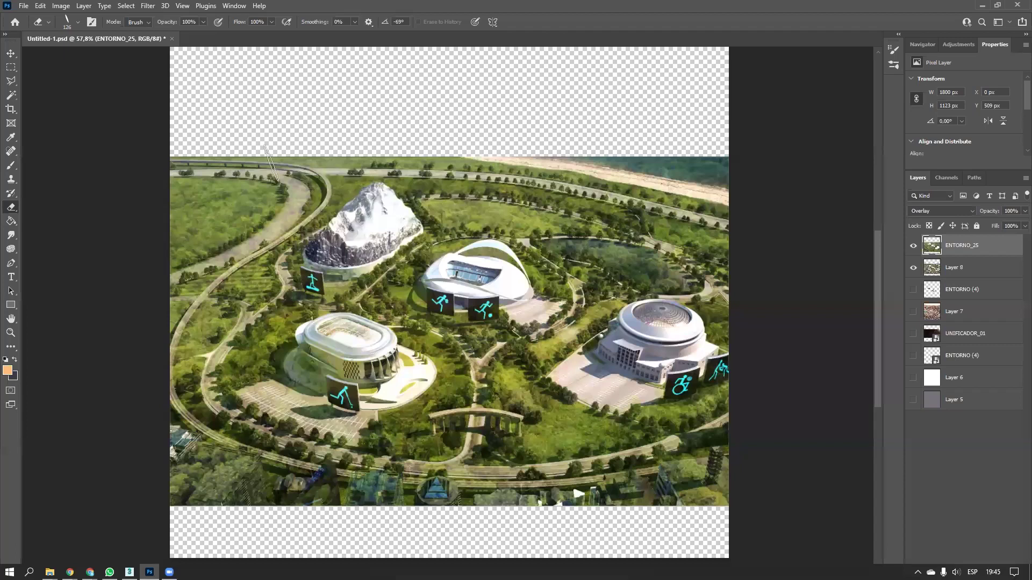
# Erase the forest overlay from the curved road behind the mountain, the oval stadium and the sea, adjusting the brush size
pyautogui.keyDown('alt'); pyautogui.moveTo(293, 175); pyautogui.dragTo(278, 183, button='right'); pyautogui.keyUp('alt')
pyautogui.rightClick(278, 183)
pyautogui.click(315, 218)
pyautogui.moveTo(219, 262); pyautogui.dragTo(242, 248)
pyautogui.keyDown('alt'); pyautogui.moveTo(573, 171); pyautogui.dragTo(596, 171, button='right'); pyautogui.keyUp('alt')
pyautogui.moveTo(528, 153)
pyautogui.mouseDown()
pyautogui.moveTo(594, 152)
pyautogui.moveTo(719, 184)
pyautogui.mouseUp()
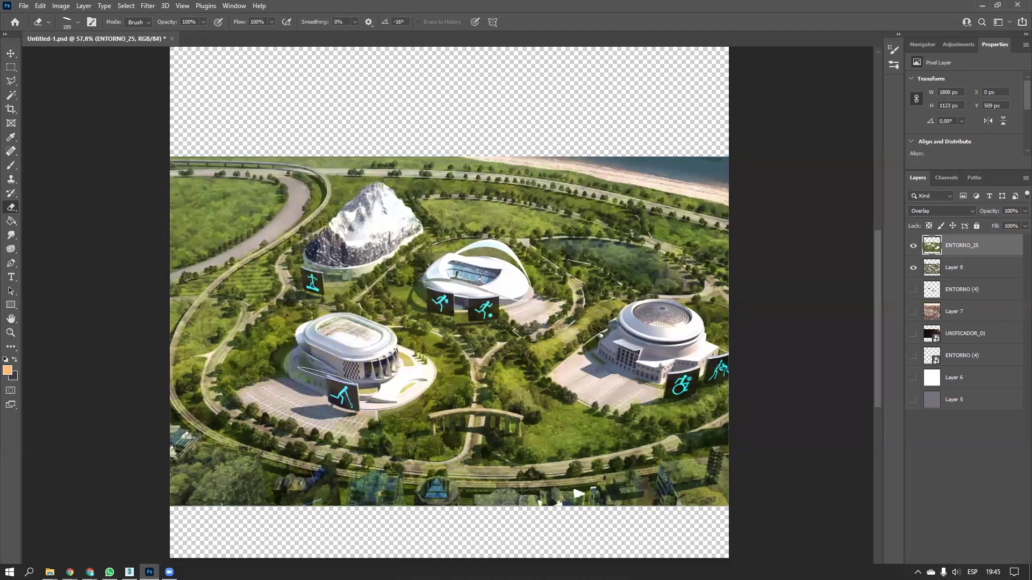
# Reduce the eraser size and clear the forest overlay from the ring road, the central road and the arched bridge
pyautogui.rightClick(452, 402)
pyautogui.keyDown('alt'); pyautogui.moveTo(452, 403); pyautogui.dragTo(434, 401, button='right'); pyautogui.keyUp('alt')
pyautogui.moveTo(471, 438)
pyautogui.mouseDown()
pyautogui.moveTo(433, 467)
pyautogui.moveTo(540, 475)
pyautogui.moveTo(642, 461)
pyautogui.moveTo(715, 434)
pyautogui.mouseUp()
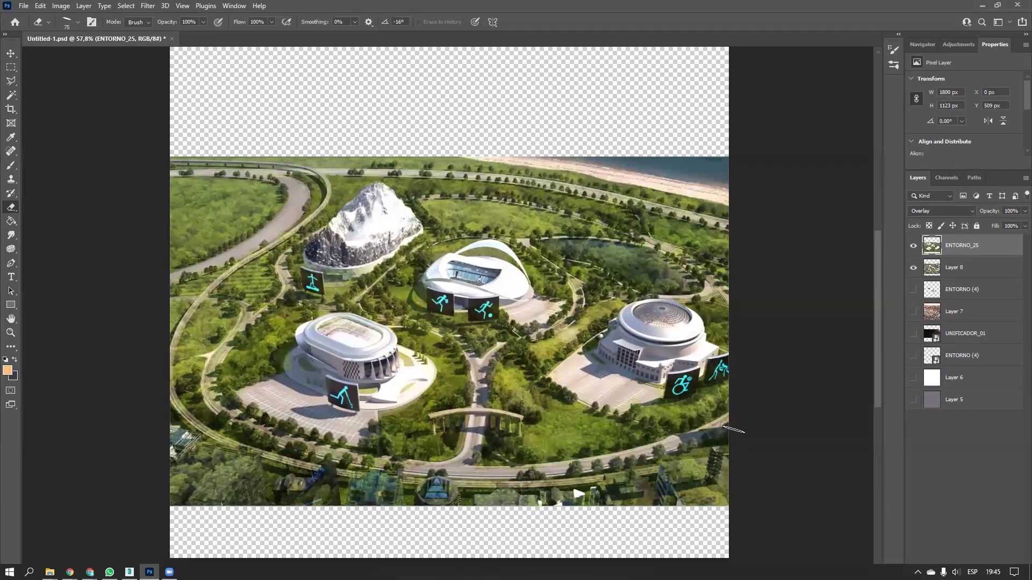
pyautogui.moveTo(334, 464)
pyautogui.mouseDown()
pyautogui.moveTo(215, 430)
pyautogui.moveTo(172, 392)
pyautogui.moveTo(207, 376)
pyautogui.moveTo(217, 333)
pyautogui.mouseUp()
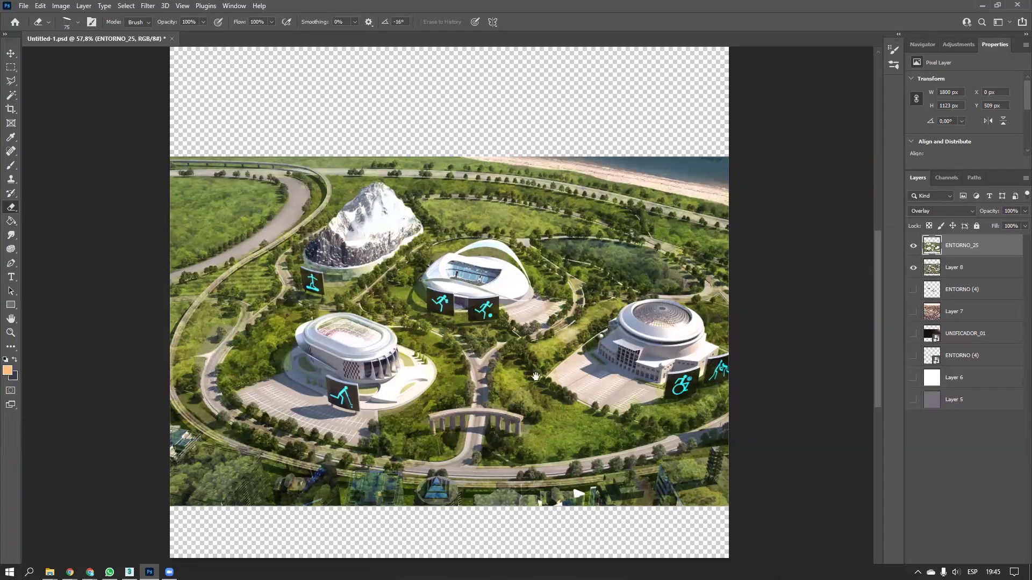
# Compare the park image with and without the ENTORNO_25 overlay and examine the blended vegetation up close
pyautogui.keyDown('ctrl'); pyautogui.keyDown('alt'); pyautogui.scroll(3, 505, 301); pyautogui.keyUp('alt'); pyautogui.keyUp('ctrl')
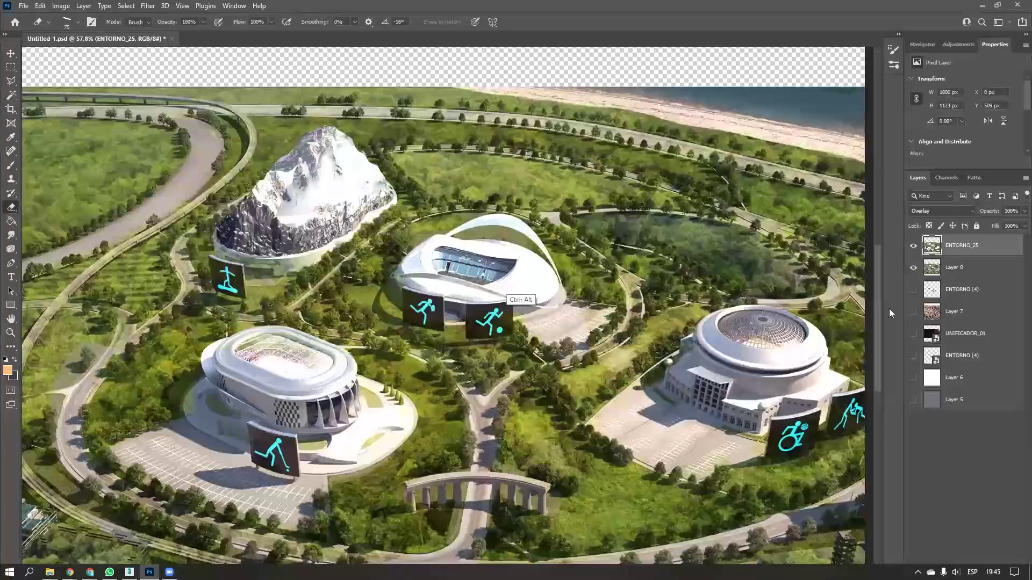
pyautogui.keyDown('ctrl'); pyautogui.keyDown('alt'); pyautogui.scroll(-2, 473, 301); pyautogui.keyUp('alt'); pyautogui.keyUp('ctrl')
pyautogui.click(915, 246)
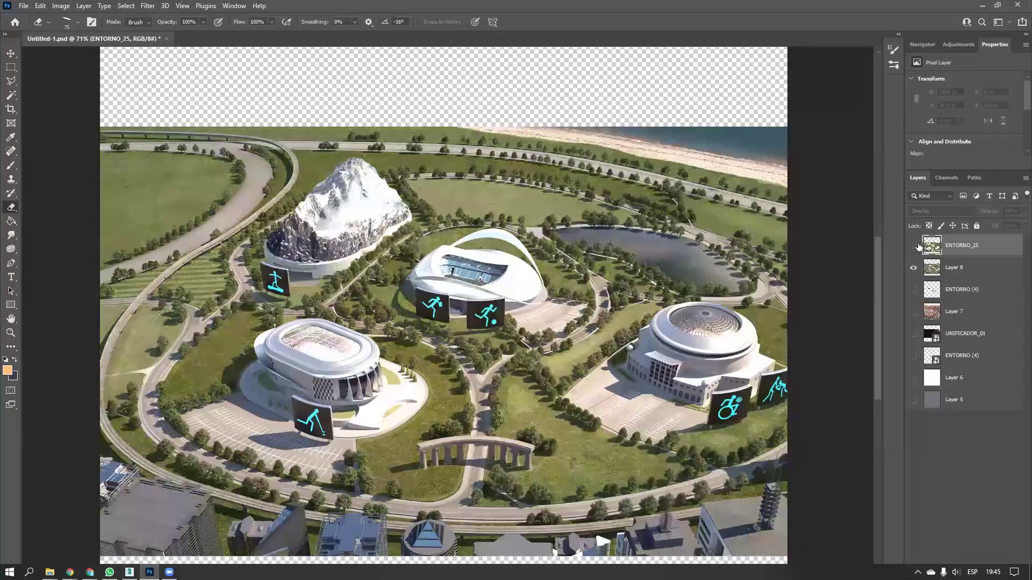
pyautogui.click(914, 246)
pyautogui.click(916, 246)
pyautogui.keyDown('alt'); pyautogui.scroll(-2, 547, 416); pyautogui.keyUp('alt')
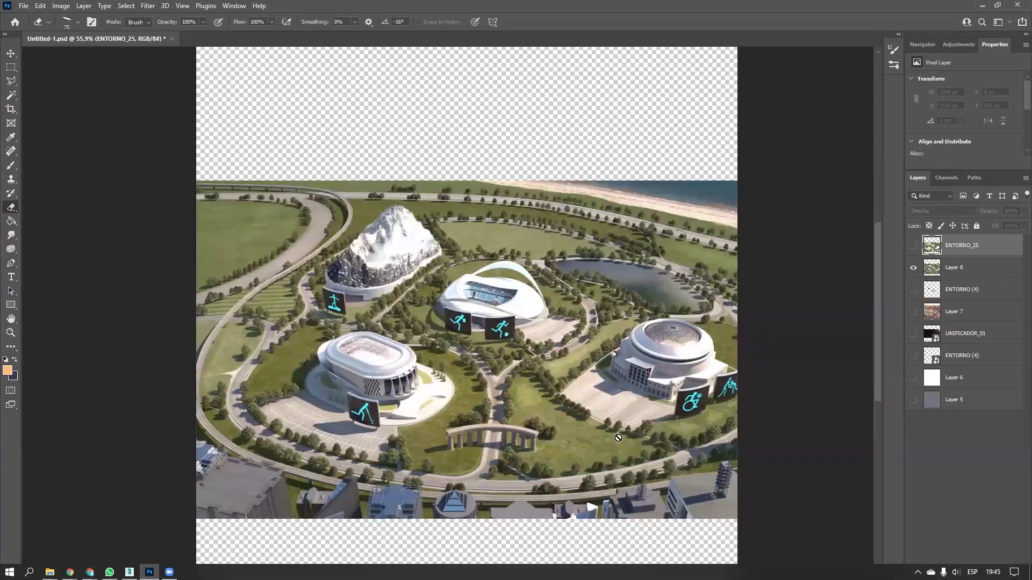
pyautogui.click(914, 250)
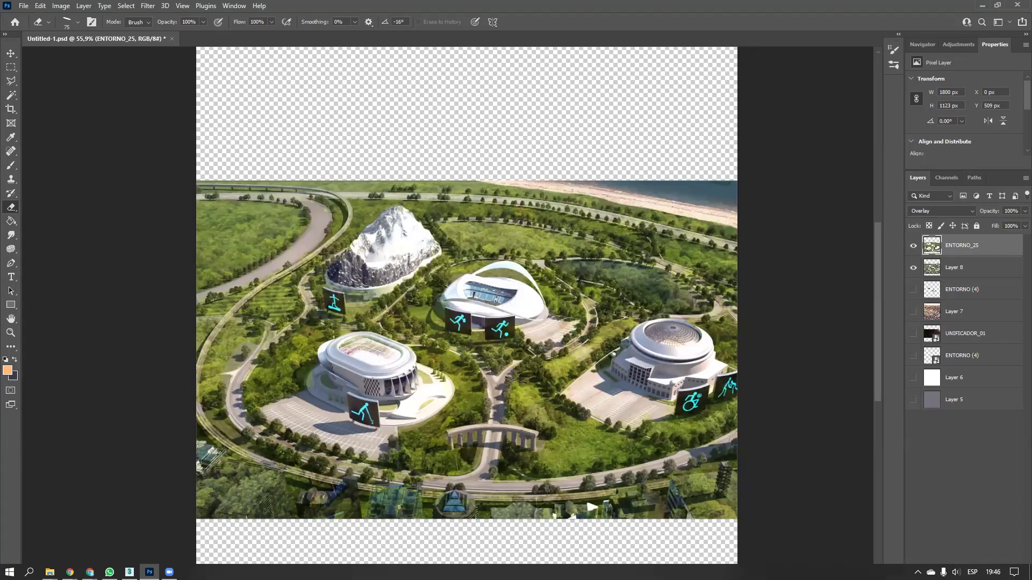
pyautogui.keyDown('alt'); pyautogui.scroll(4, 567, 370); pyautogui.keyUp('alt')
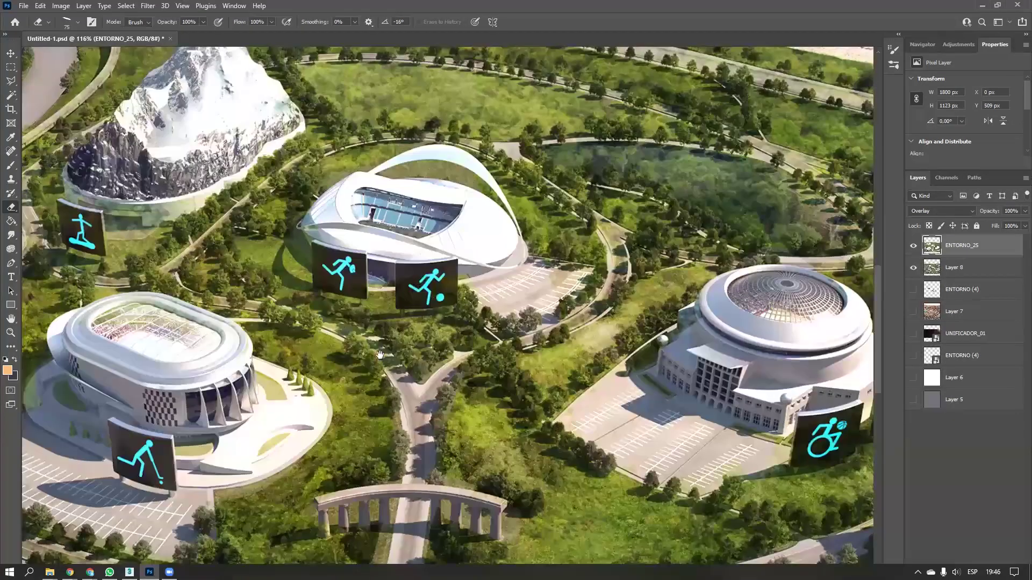
pyautogui.moveTo(237, 261); pyautogui.dragTo(380, 357)
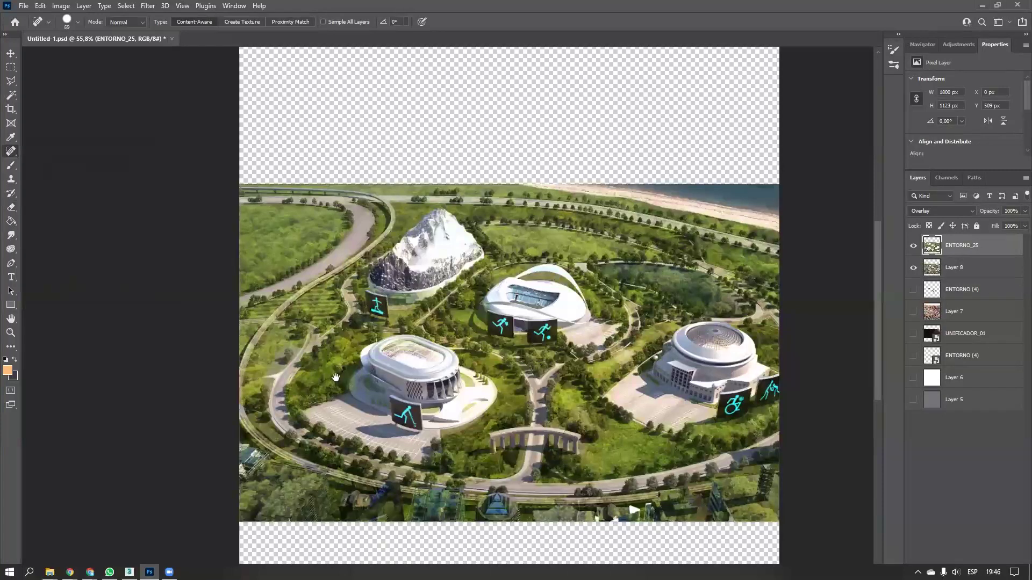
pyautogui.moveTo(336, 378); pyautogui.dragTo(238, 360)
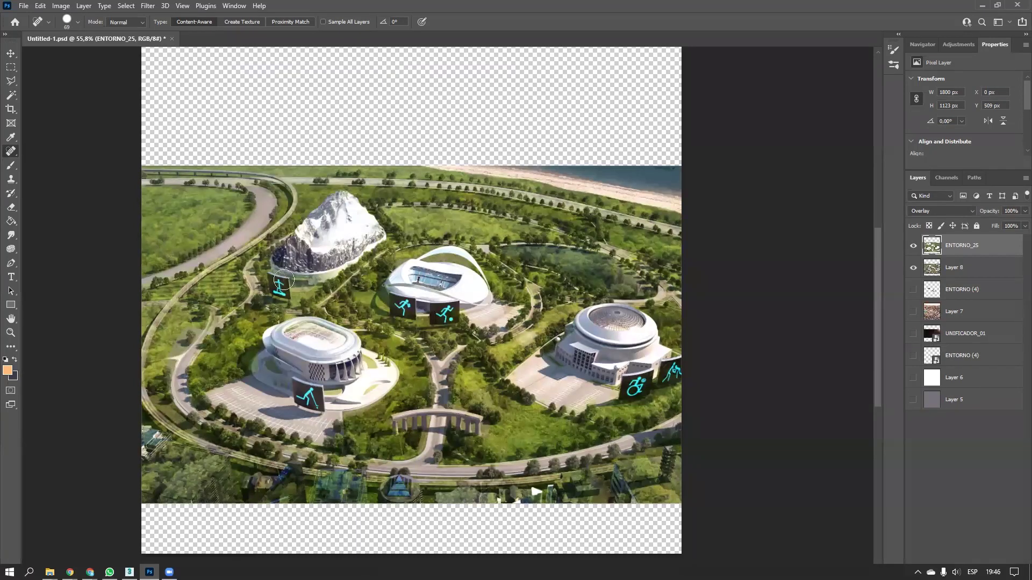
pyautogui.keyDown('ctrl'); pyautogui.keyDown('alt'); pyautogui.moveTo(548, 349); pyautogui.dragTo(503, 367); pyautogui.keyUp('alt'); pyautogui.keyUp('ctrl')
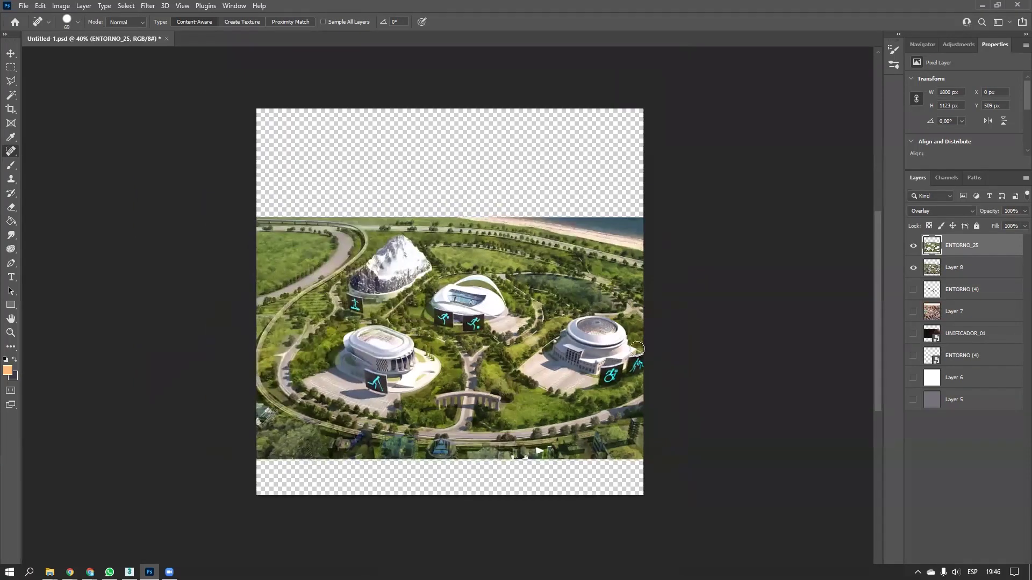
pyautogui.keyDown('ctrl'); pyautogui.keyDown('alt'); pyautogui.moveTo(417, 370); pyautogui.dragTo(460, 359); pyautogui.keyUp('alt'); pyautogui.keyUp('ctrl')
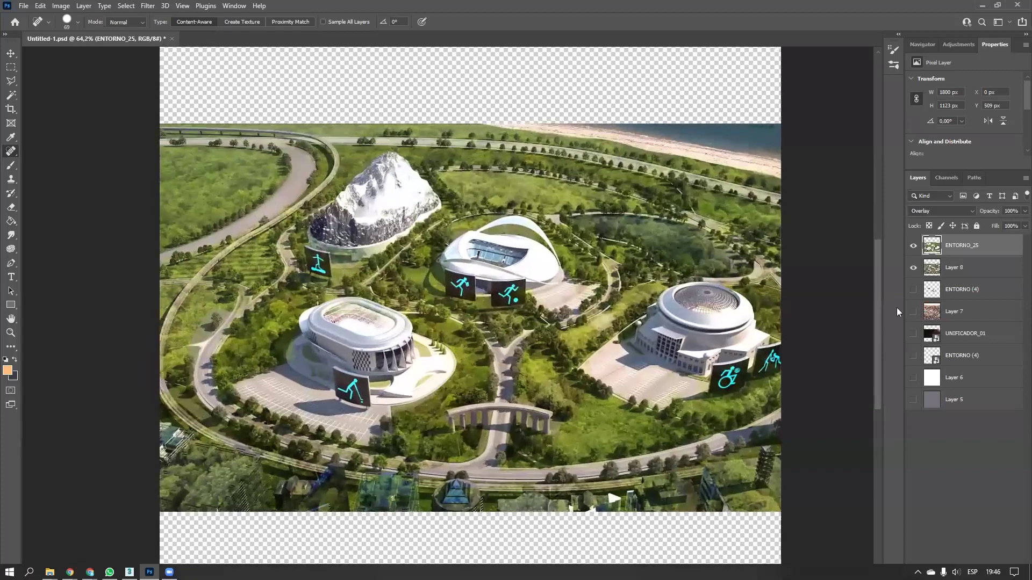
pyautogui.click(913, 245)
# Delete the ENTORNO_25 and Layer 8 layers together
pyautogui.keyDown('shift'); pyautogui.click(950, 271); pyautogui.keyUp('shift')
pyautogui.moveTo(950, 271); pyautogui.dragTo(1001, 505)
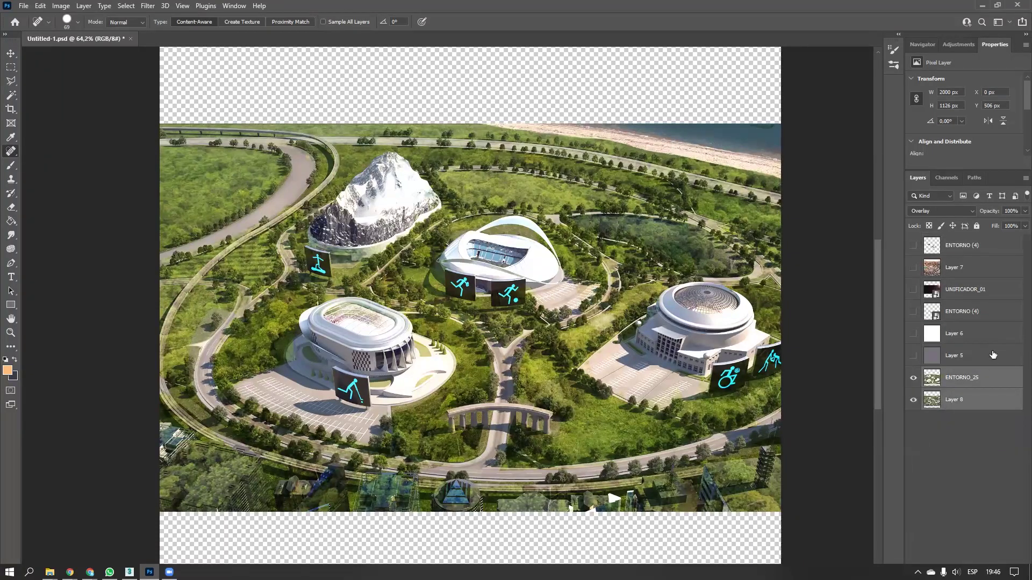
pyautogui.moveTo(960, 404); pyautogui.dragTo(1014, 573)
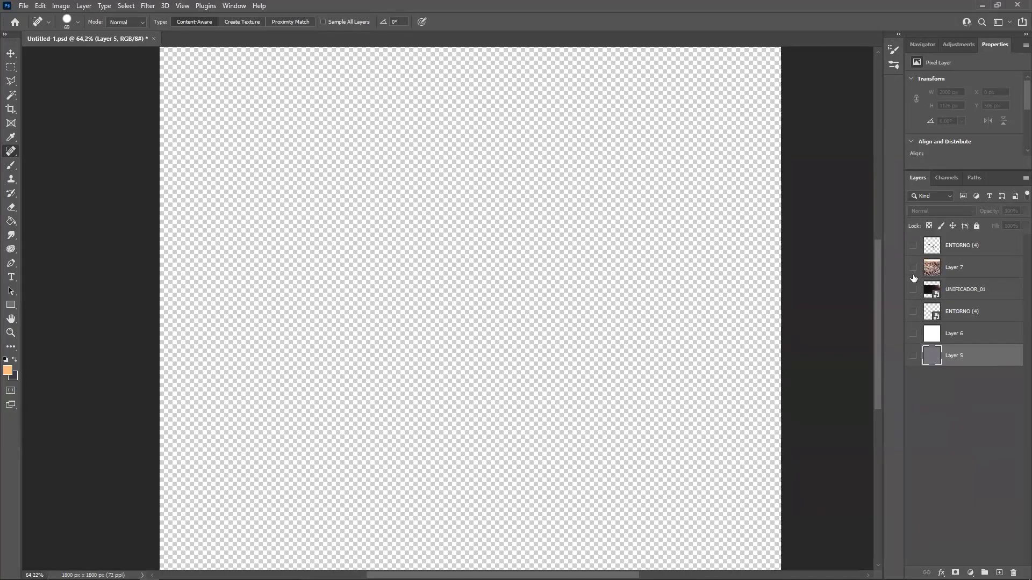
# Show Layer 7 and the top ENTORNO (4) tree layer again, flip the canvas horizontally, and select the tree layer
pyautogui.click(913, 267)
pyautogui.keyDown('alt'); pyautogui.scroll(-4, 492, 395); pyautogui.keyUp('alt')
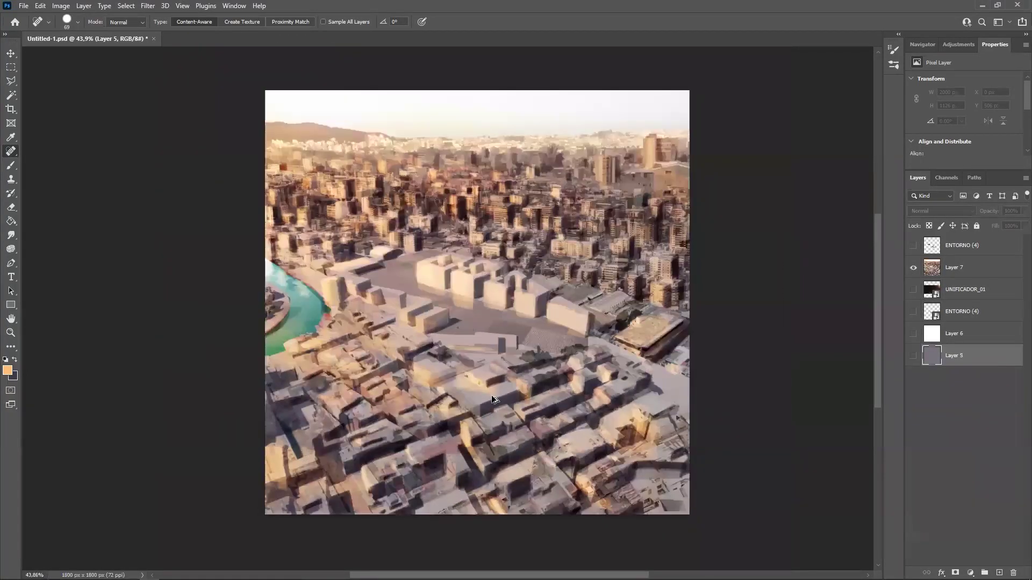
pyautogui.hotkey('ctrl', 'shift', 'h')
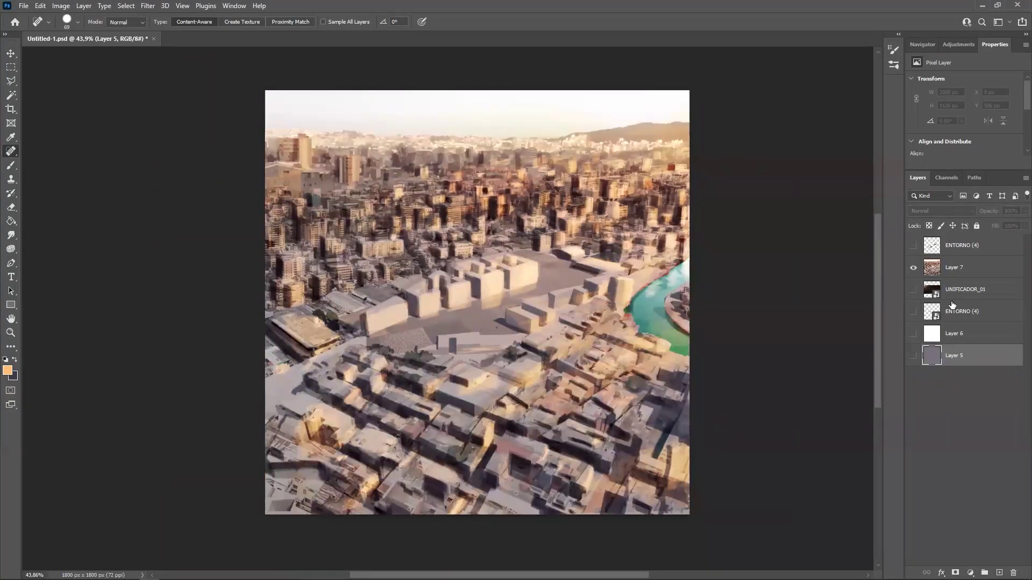
pyautogui.click(913, 245)
pyautogui.click(952, 248)
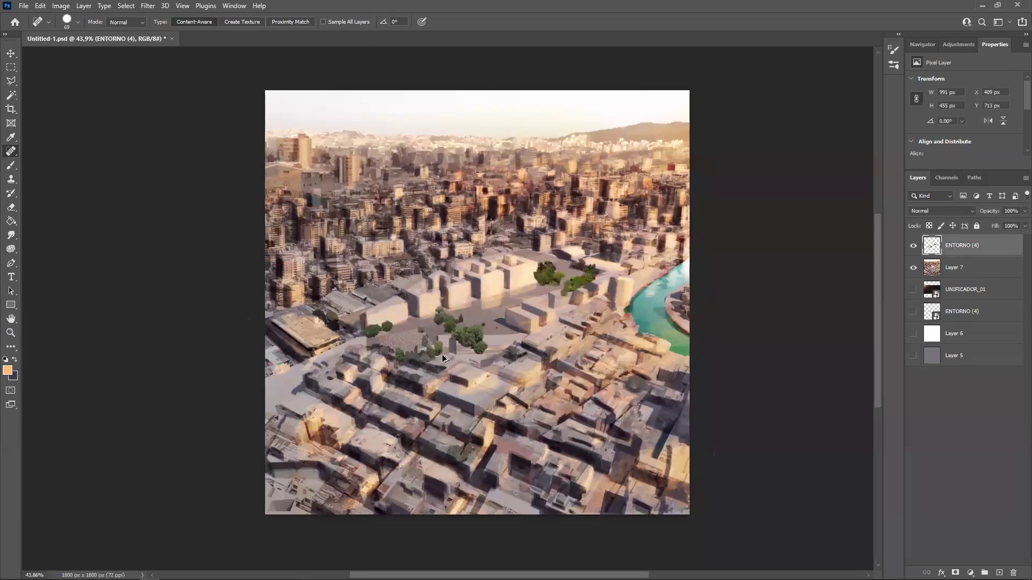
pyautogui.keyDown('alt'); pyautogui.scroll(2, 443, 358); pyautogui.keyUp('alt')
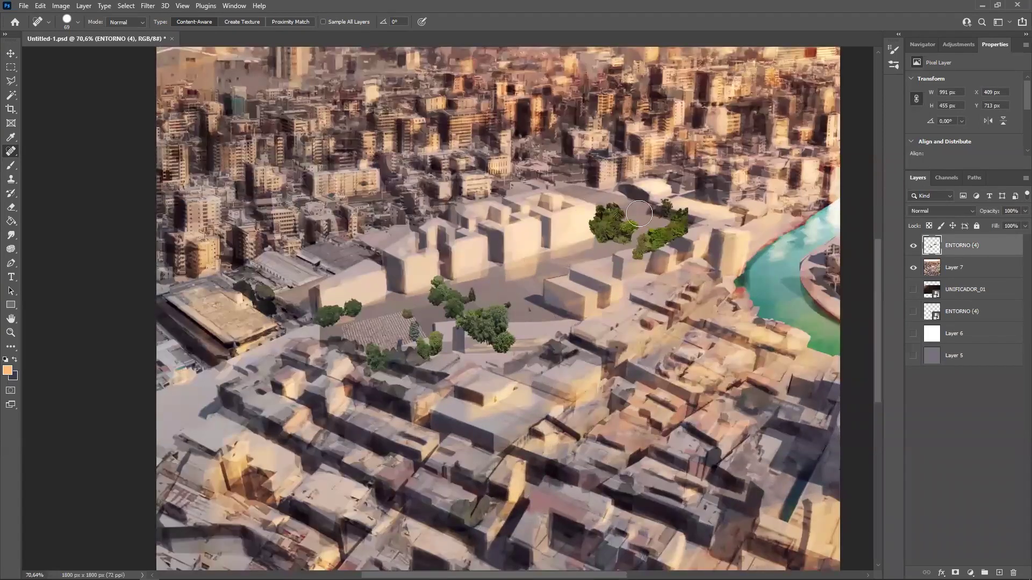
pyautogui.moveTo(643, 248)
pyautogui.mouseDown()
pyautogui.moveTo(595, 318)
pyautogui.moveTo(576, 324)
pyautogui.mouseUp()
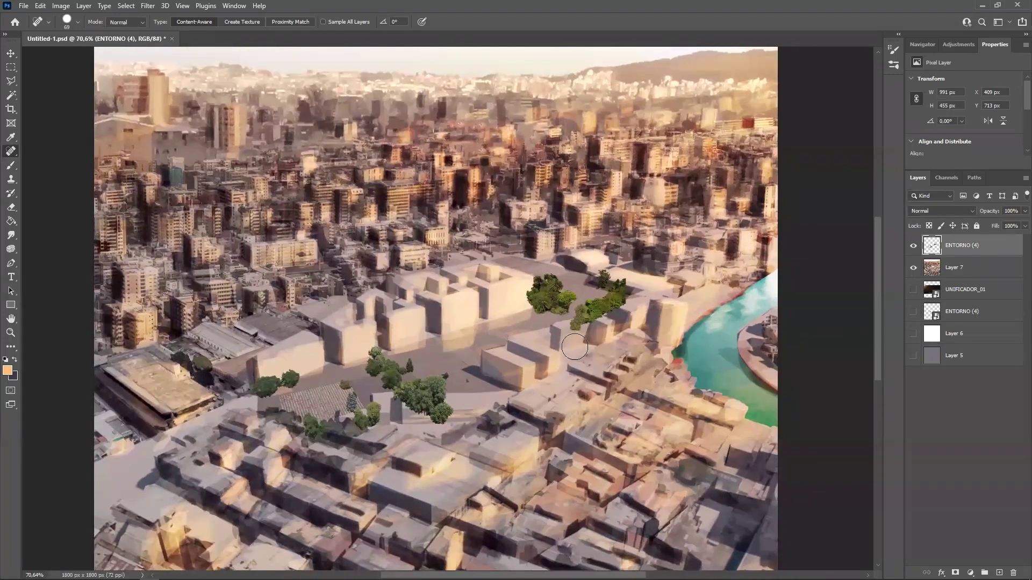
pyautogui.press('ctrl')
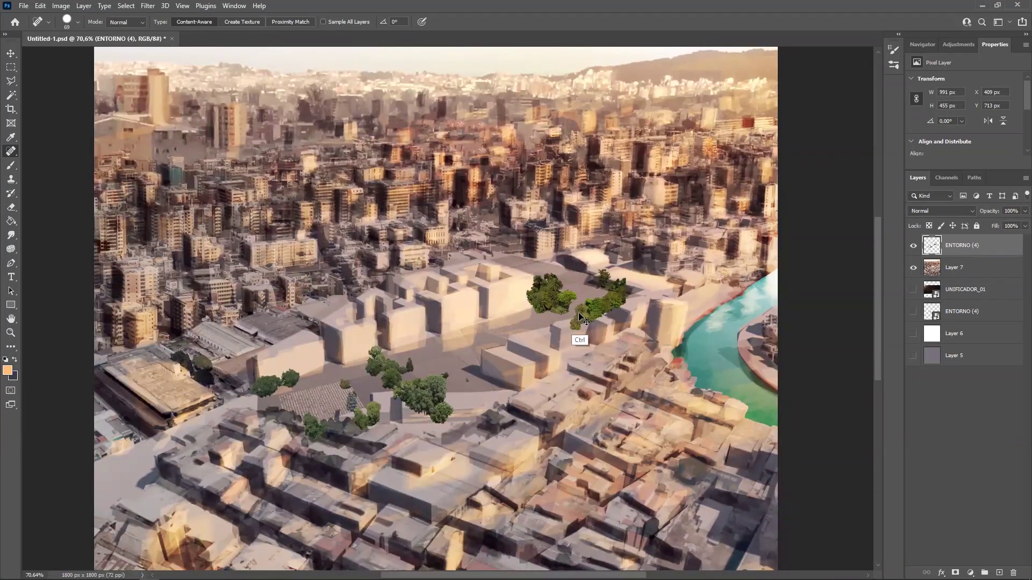
pyautogui.hotkey('ctrl', 'l')
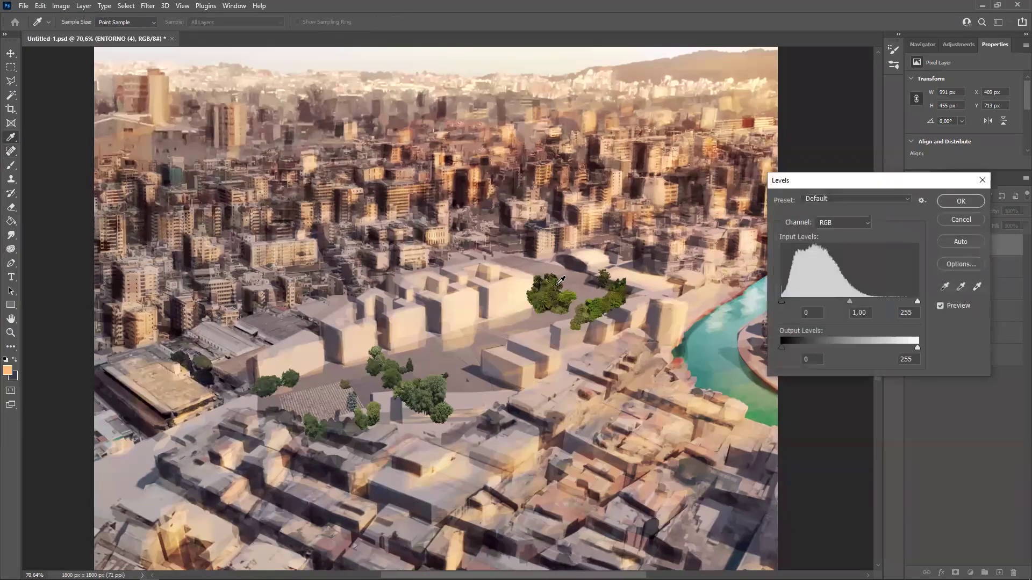
pyautogui.press('Escape')
pyautogui.press('j')
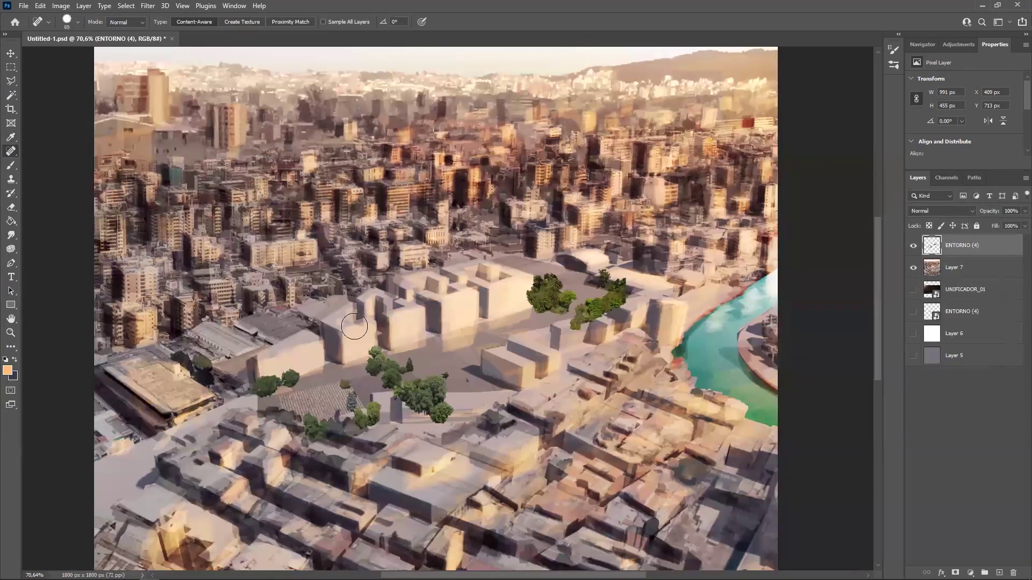
# Switch to Chrome, look through city photographs and related aerial views of Bilbao as vegetation references, and return to Photoshop
pyautogui.moveTo(90, 572)
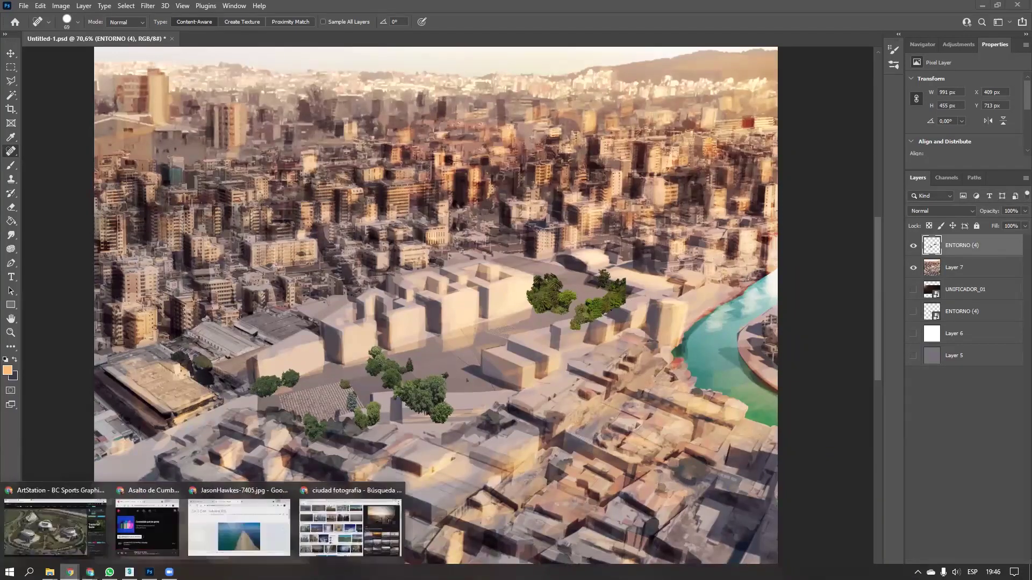
pyautogui.hotkey('alt', 'Tab')
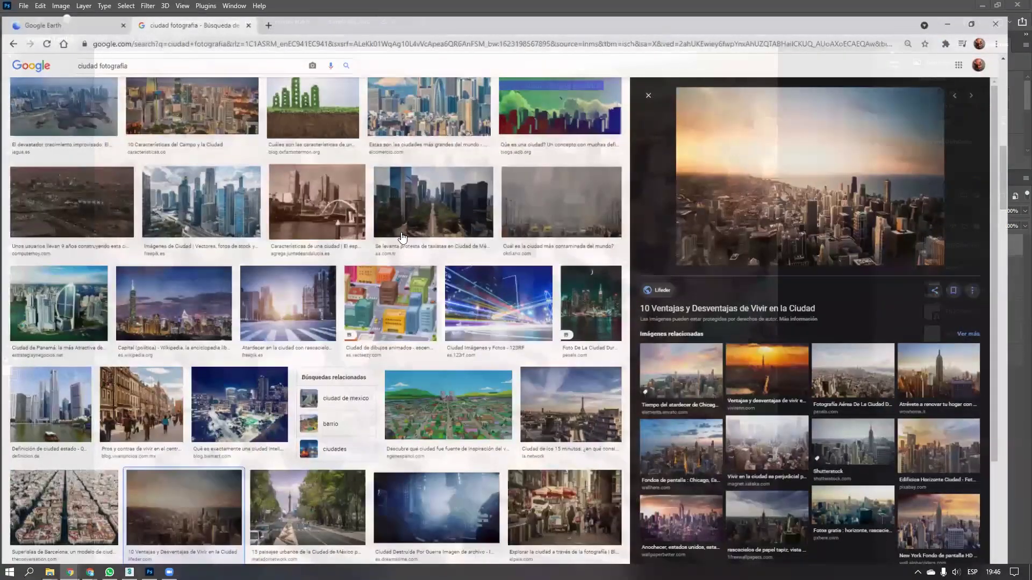
pyautogui.scroll(-3, 557, 345)
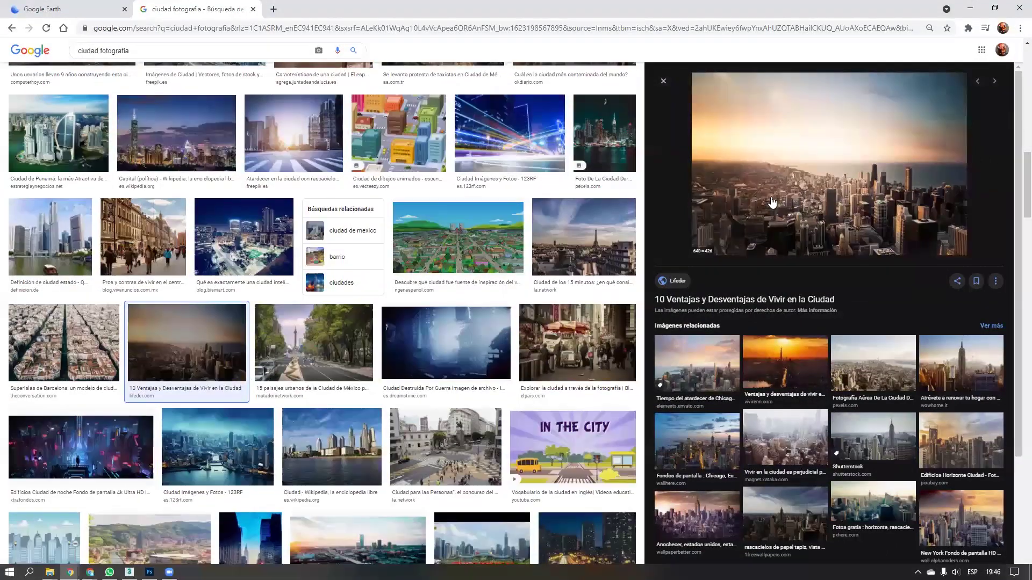
pyautogui.scroll(-3, 781, 241)
pyautogui.scroll(-2, 559, 344)
pyautogui.scroll(-2, 320, 245)
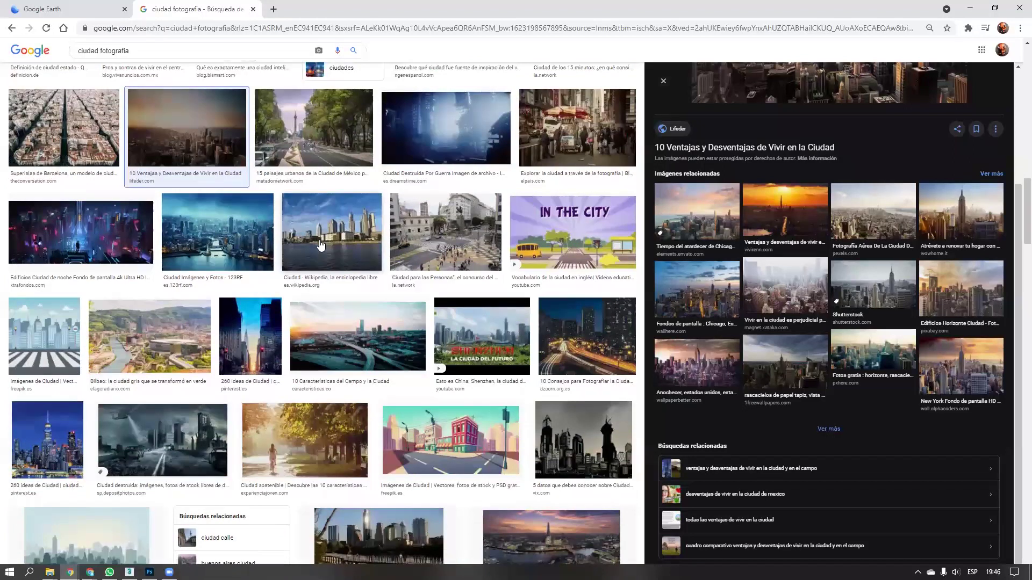
pyautogui.click(175, 336)
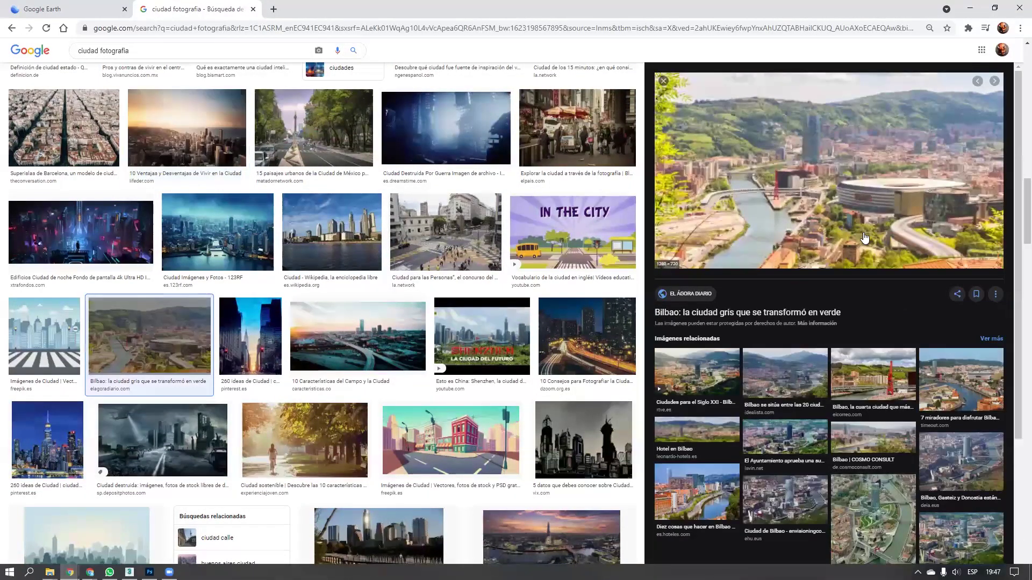
pyautogui.scroll(-2, 806, 371)
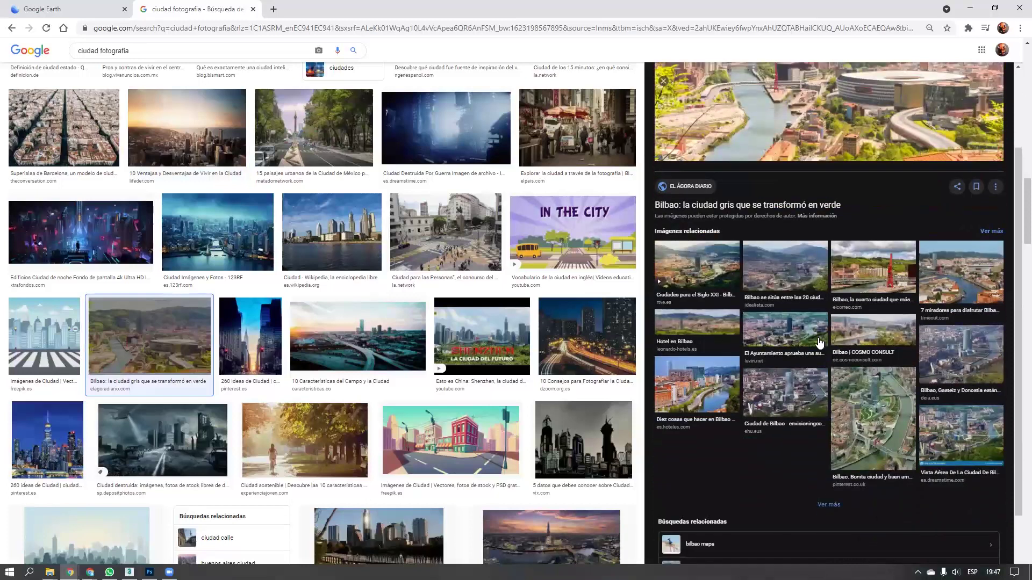
pyautogui.click(798, 386)
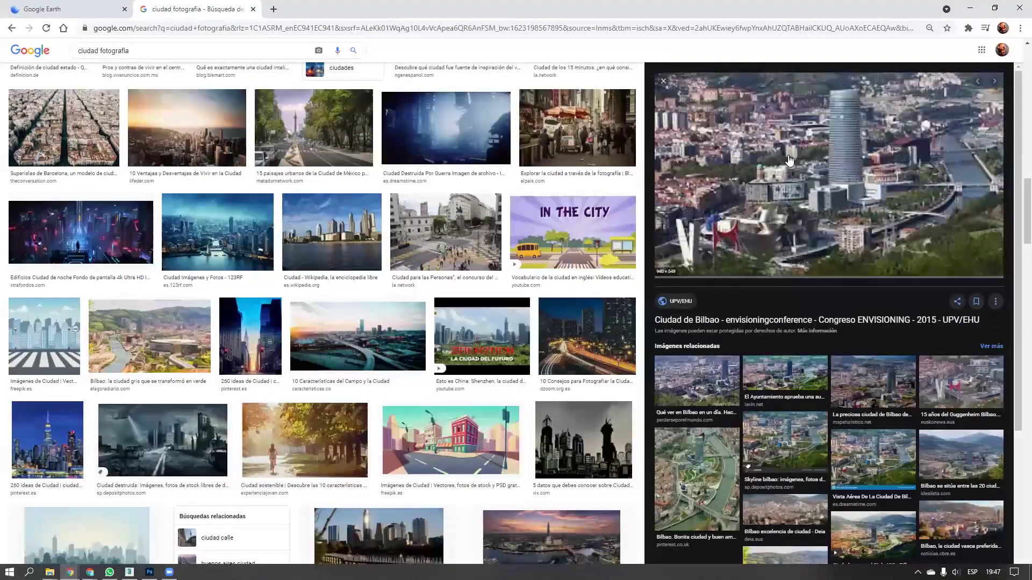
pyautogui.click(814, 208)
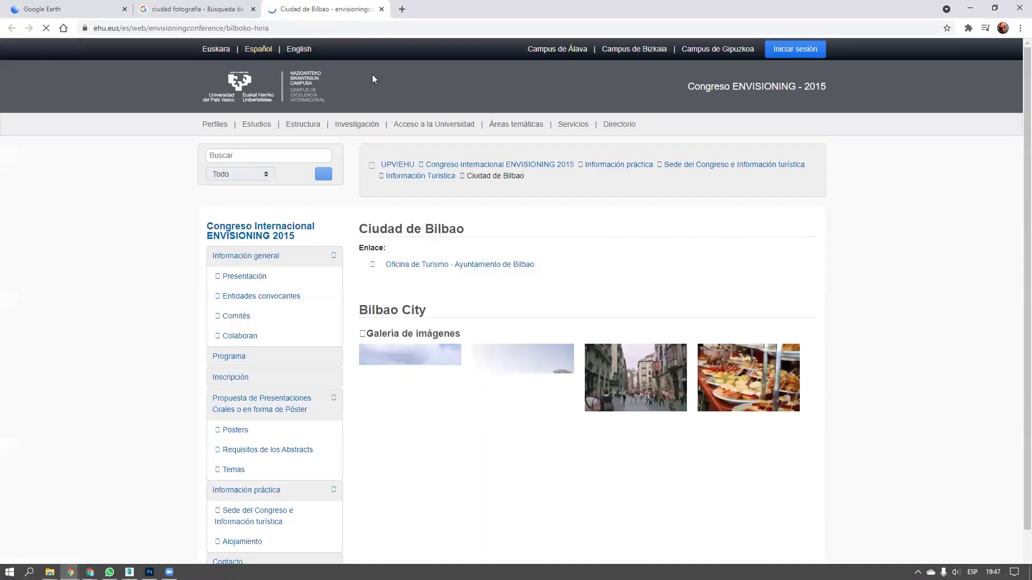
pyautogui.scroll(-1, 602, 411)
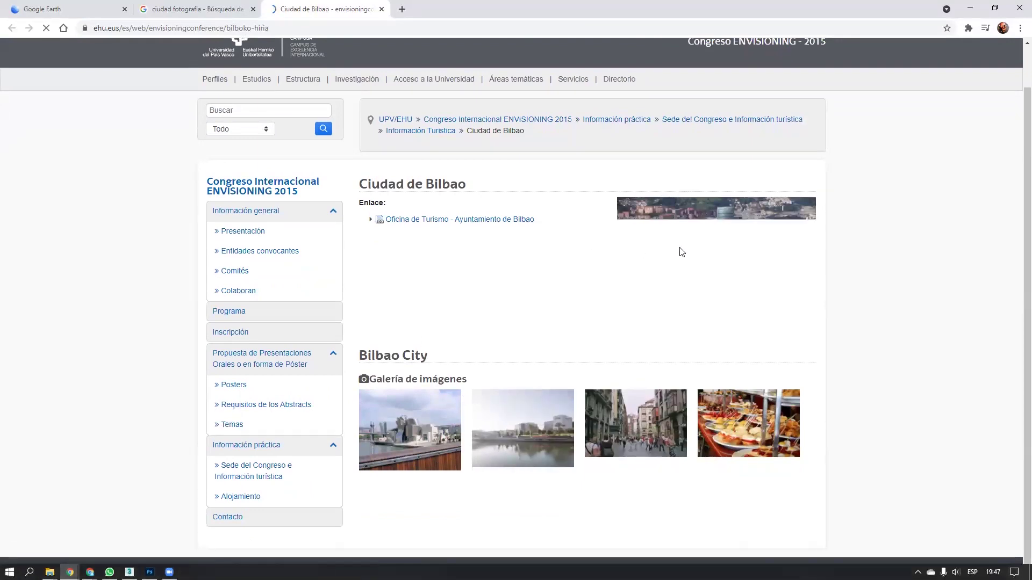
pyautogui.click(970, 8)
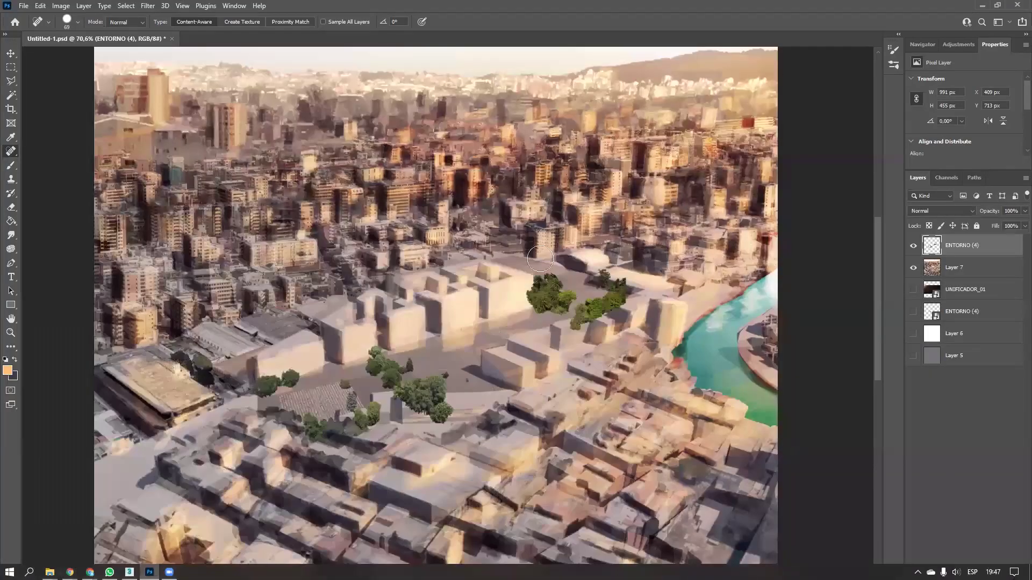
# Darken the ENTORNO (4) trees with Levels, using a midtone input of 0.94 and a white output level of 175
pyautogui.keyDown('alt'); pyautogui.scroll(-9, 498, 364); pyautogui.keyUp('alt')
pyautogui.keyDown('alt'); pyautogui.scroll(9, 478, 384); pyautogui.keyUp('alt')
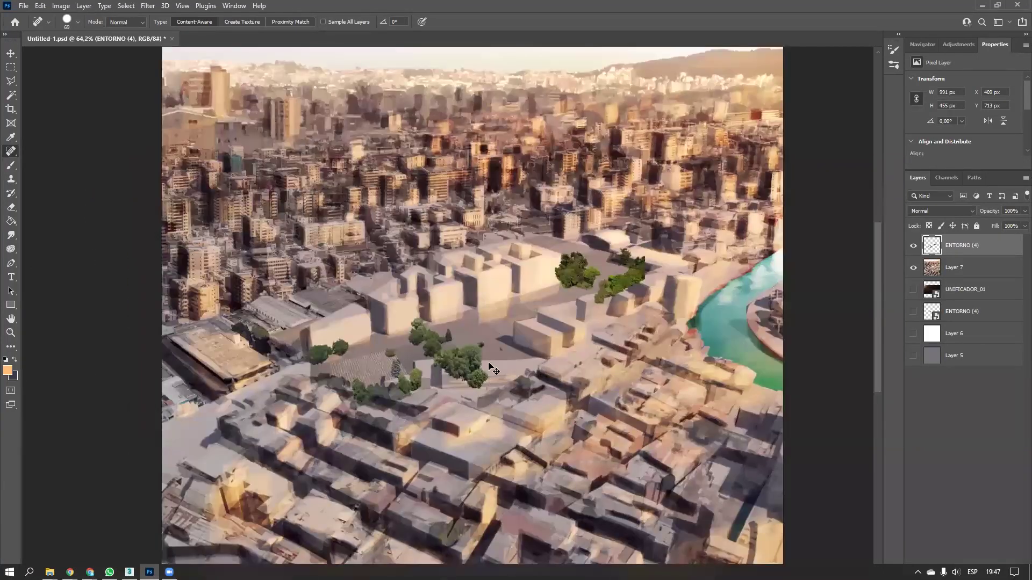
pyautogui.hotkey('ctrl', 'l')
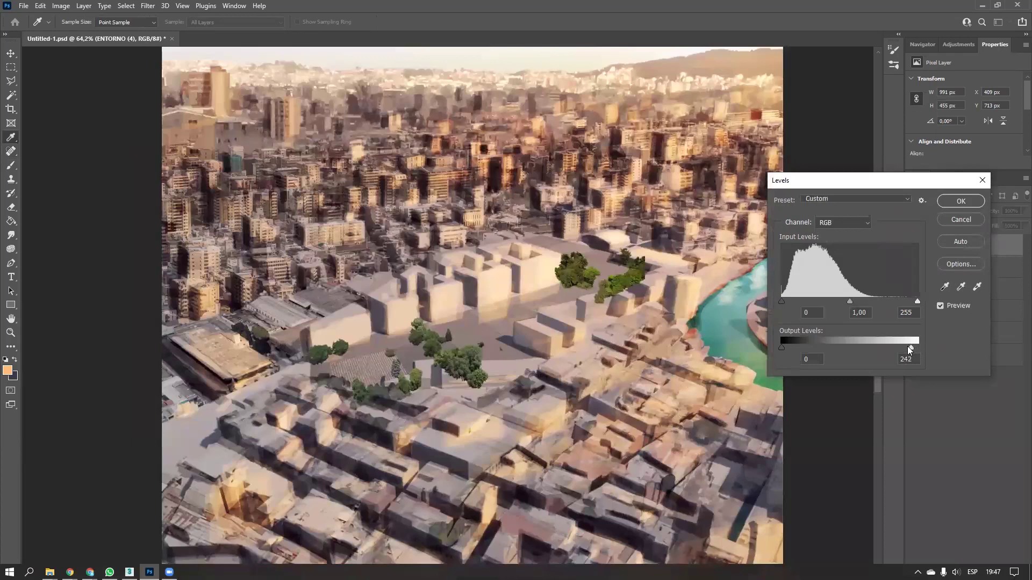
pyautogui.moveTo(895, 350); pyautogui.dragTo(877, 350)
pyautogui.moveTo(854, 348); pyautogui.dragTo(875, 348)
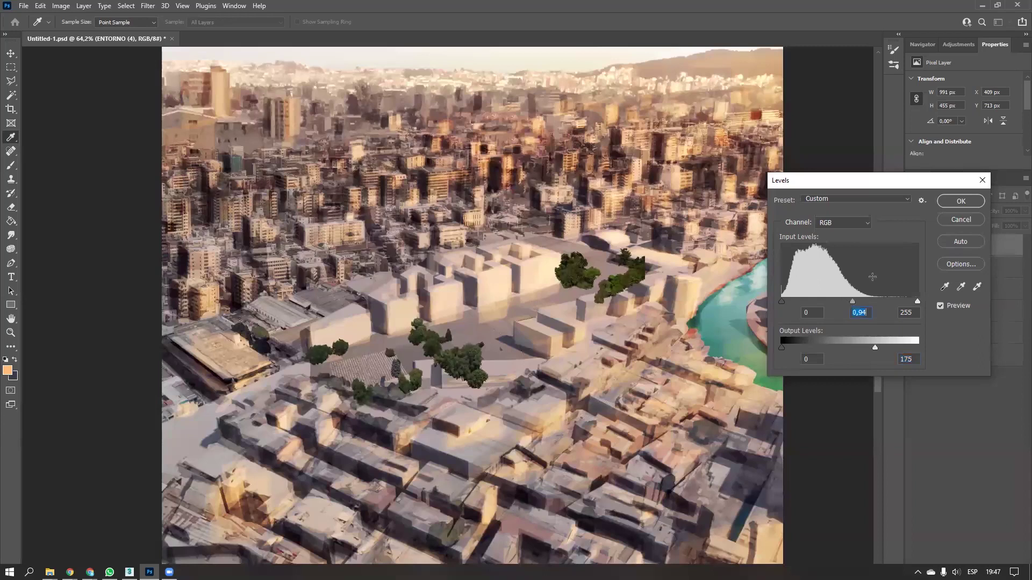
pyautogui.click(966, 203)
# Reduce the ENTORNO (4) trees' saturation to -27 with Hue/Saturation
pyautogui.hotkey('ctrl', 'u')
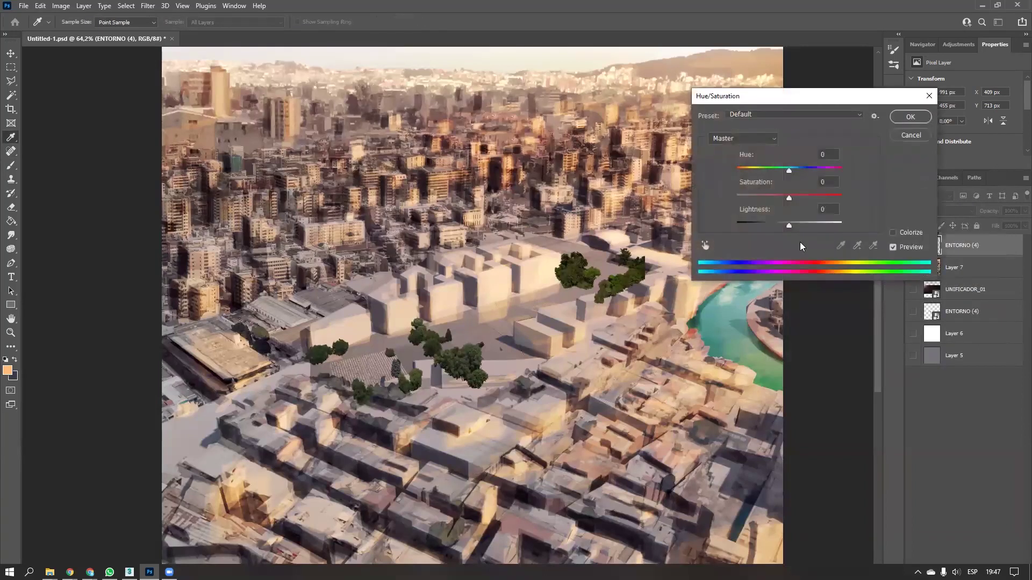
pyautogui.moveTo(789, 197)
pyautogui.mouseDown()
pyautogui.moveTo(761, 200)
pyautogui.moveTo(773, 201)
pyautogui.mouseUp()
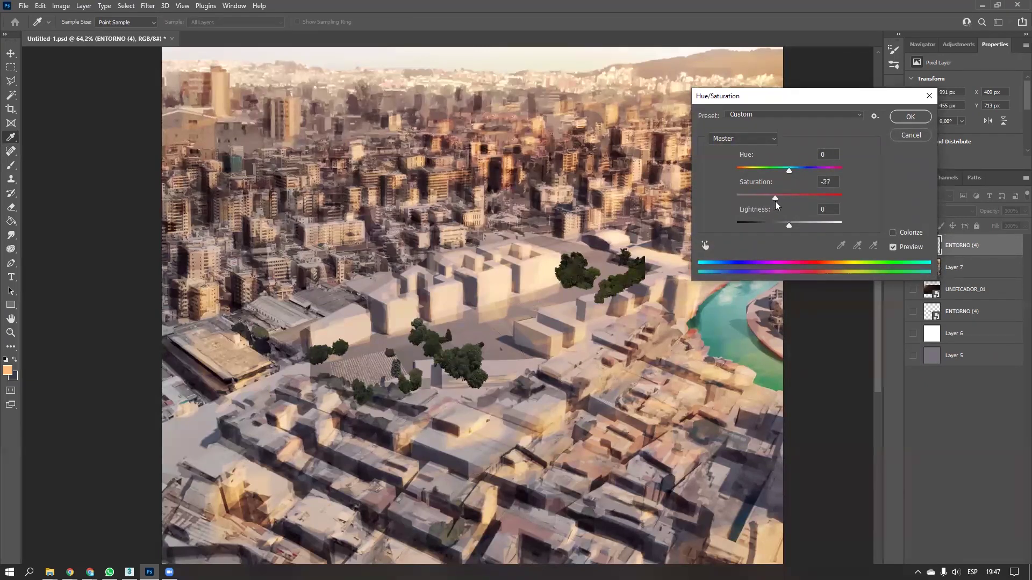
pyautogui.click(910, 117)
pyautogui.press('j')
# Erase the hard cut edge of the tree cluster at the far end of the plaza
pyautogui.press('e')
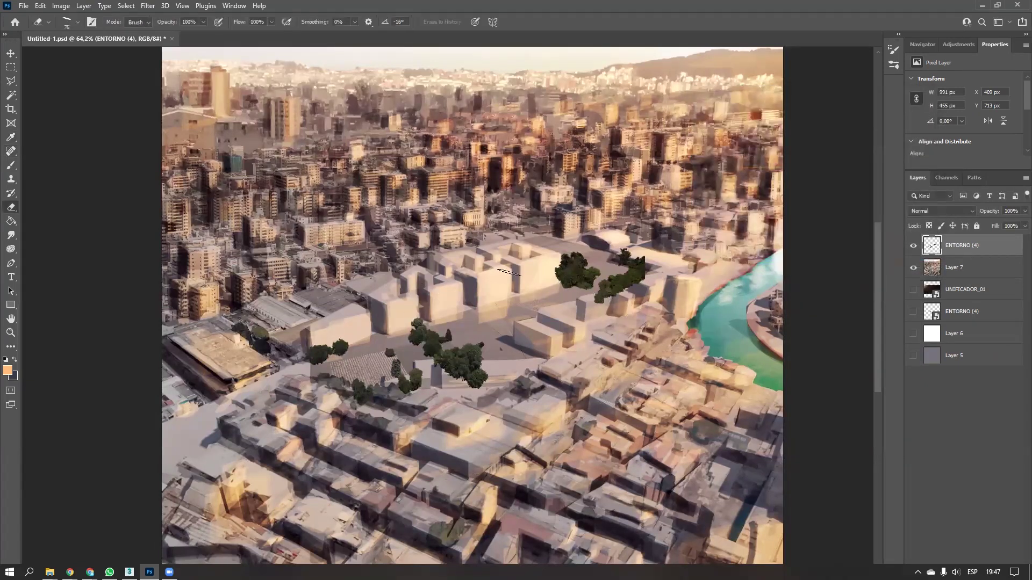
pyautogui.keyDown('alt'); pyautogui.scroll(5, 642, 279); pyautogui.keyUp('alt')
pyautogui.moveTo(651, 206)
pyautogui.mouseDown()
pyautogui.moveTo(657, 290)
pyautogui.moveTo(668, 269)
pyautogui.mouseUp()
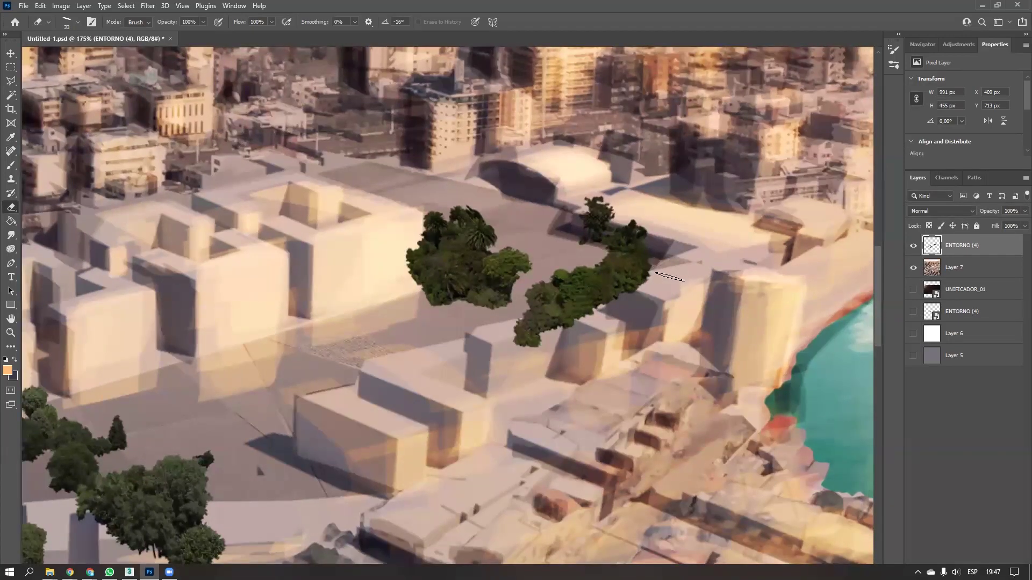
pyautogui.keyDown('alt'); pyautogui.scroll(-8, 662, 302); pyautogui.keyUp('alt')
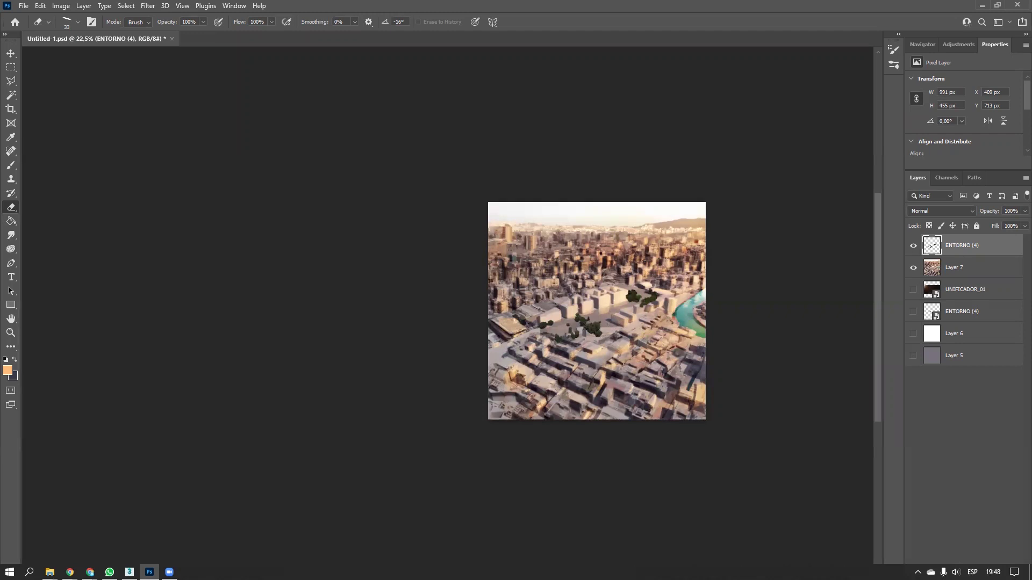
pyautogui.keyDown('alt'); pyautogui.scroll(6, 628, 327); pyautogui.keyUp('alt')
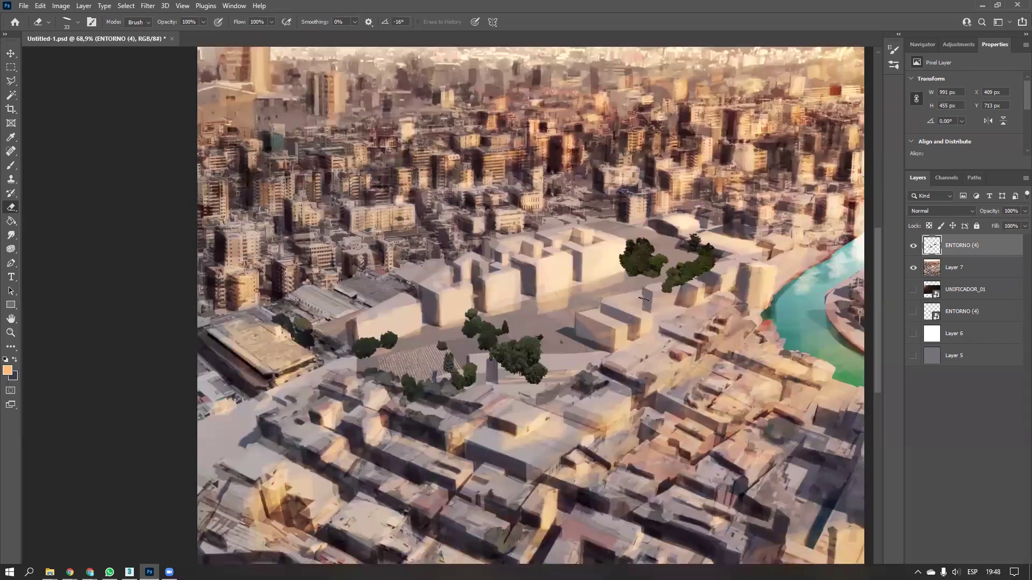
# Scale down the ENTORNO (4) tree layer with Free Transform and reposition it over the plaza
pyautogui.hotkey('ctrl', 't')
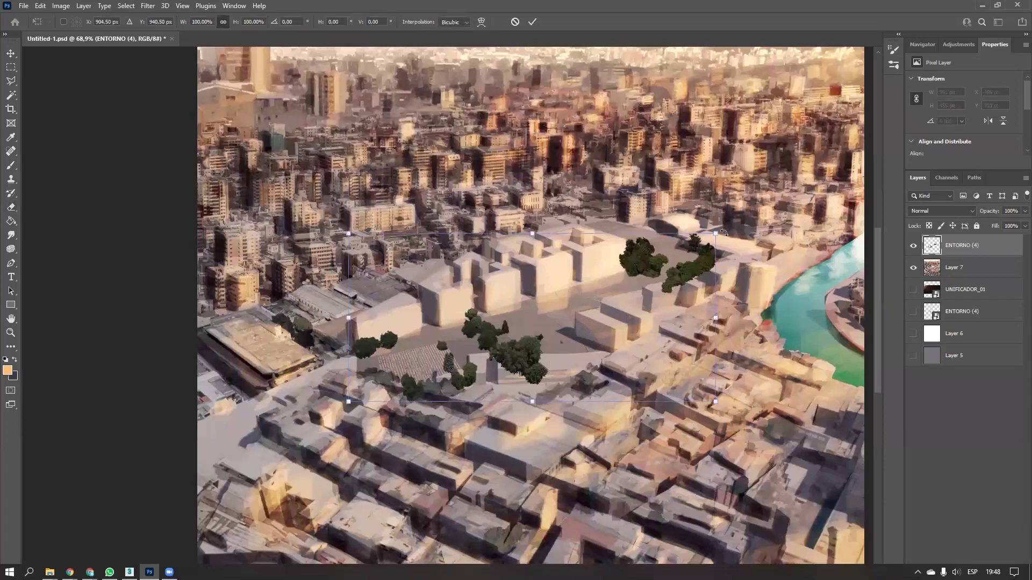
pyautogui.moveTo(706, 245); pyautogui.dragTo(616, 286)
pyautogui.moveTo(553, 373); pyautogui.dragTo(516, 370)
pyautogui.moveTo(622, 244); pyautogui.dragTo(626, 252)
pyautogui.moveTo(539, 354); pyautogui.dragTo(674, 314)
pyautogui.press('Return')
# Select separate tree groups in the plaza with rectangular marquees and reposition them around its centre
pyautogui.press('m')
pyautogui.moveTo(415, 280); pyautogui.dragTo(381, 342)
pyautogui.press('v')
pyautogui.press('m')
pyautogui.moveTo(457, 288); pyautogui.dragTo(500, 383)
pyautogui.press('v')
pyautogui.moveTo(494, 344); pyautogui.dragTo(435, 324)
# Move the trees near the striped roof to the lower-left street and shift the central tree group slightly down beside the low buildings
pyautogui.press('m')
pyautogui.moveTo(495, 369)
pyautogui.mouseDown()
pyautogui.moveTo(544, 310)
pyautogui.moveTo(391, 382)
pyautogui.moveTo(352, 376)
pyautogui.moveTo(267, 437)
pyautogui.mouseUp()
pyautogui.press('v')
pyautogui.press('m')
pyautogui.moveTo(506, 263); pyautogui.dragTo(616, 370)
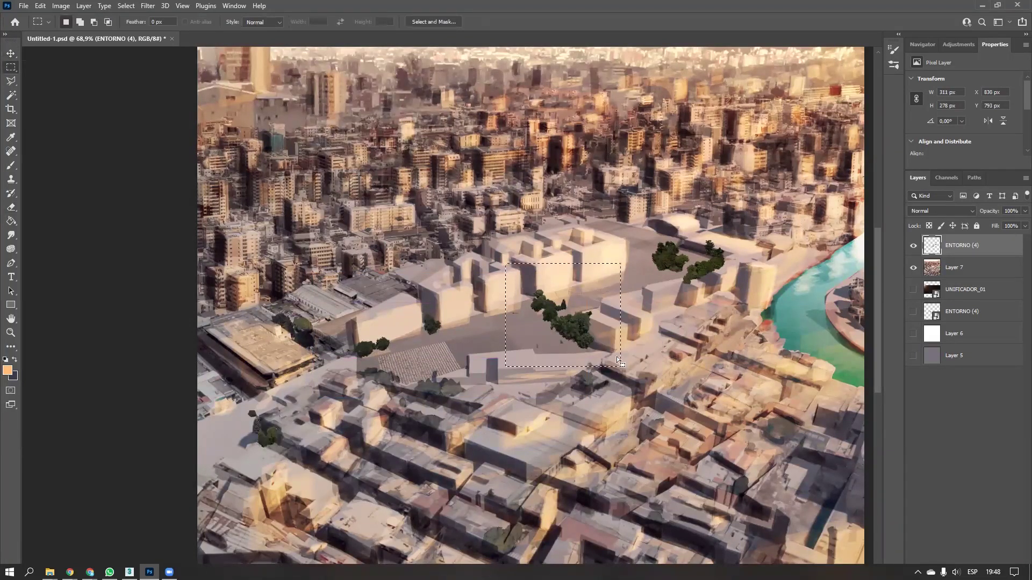
pyautogui.press('v')
pyautogui.moveTo(567, 315); pyautogui.dragTo(572, 325)
# Select the tree clusters at the plaza's far end and duplicate them across the plaza and down to the lower-left street
pyautogui.press('m')
pyautogui.moveTo(637, 203); pyautogui.dragTo(758, 300)
pyautogui.press('v')
pyautogui.keyDown('alt'); pyautogui.moveTo(716, 268); pyautogui.dragTo(248, 438); pyautogui.keyUp('alt')
pyautogui.moveTo(295, 414); pyautogui.dragTo(302, 343)
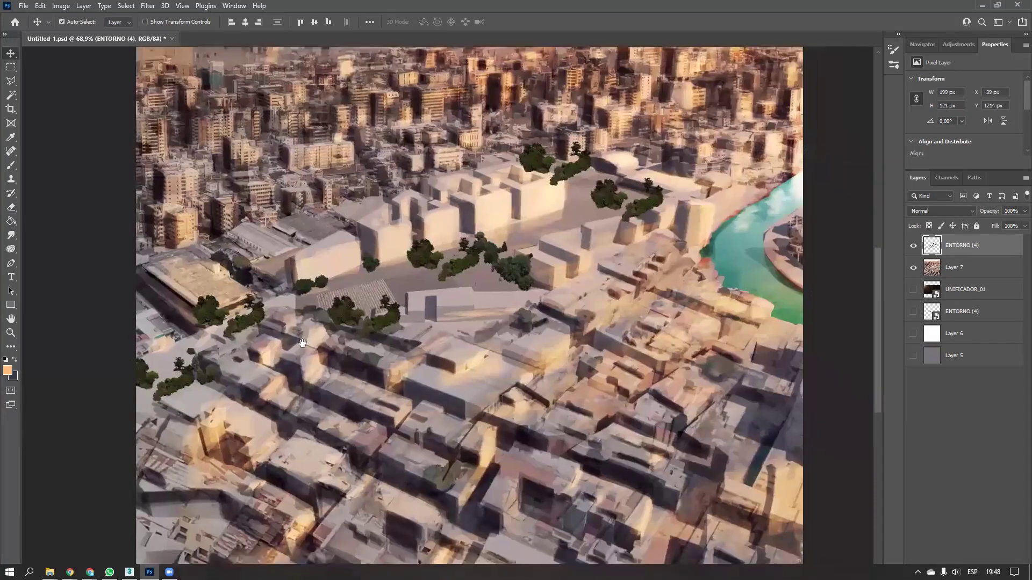
# Select a central tree clump and duplicate it beside the tall buildings and along the building row near the river
pyautogui.press('m')
pyautogui.moveTo(419, 344)
pyautogui.mouseDown()
pyautogui.moveTo(326, 287)
pyautogui.moveTo(425, 210)
pyautogui.moveTo(500, 207)
pyautogui.moveTo(475, 230)
pyautogui.mouseUp()
pyautogui.press('v')
pyautogui.keyDown('alt'); pyautogui.moveTo(483, 227); pyautogui.dragTo(663, 269); pyautogui.keyUp('alt')
# Duplicate the tree clump by the striped roof along the plaza's front edge, mid-plaza and lower-left street, then clear the selection
pyautogui.press('m')
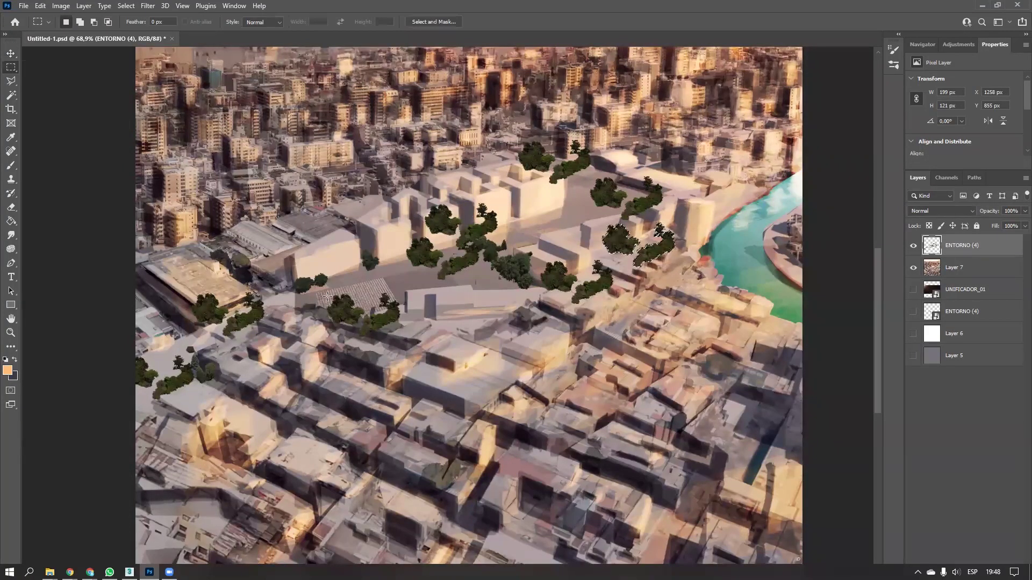
pyautogui.moveTo(324, 290); pyautogui.dragTo(428, 347)
pyautogui.press('v')
pyautogui.keyDown('alt'); pyautogui.moveTo(376, 312); pyautogui.dragTo(557, 222); pyautogui.keyUp('alt')
pyautogui.hotkey('ctrl', 'd')
pyautogui.moveTo(551, 261)
pyautogui.keyDown('ctrl'); pyautogui.mouseDown()
pyautogui.moveTo(457, 302)
pyautogui.moveTo(550, 226)
pyautogui.moveTo(410, 275)
pyautogui.mouseUp(); pyautogui.keyUp('ctrl')
pyautogui.hotkey('ctrl', 'z')
pyautogui.moveTo(575, 209)
pyautogui.keyDown('alt'); pyautogui.mouseDown()
pyautogui.moveTo(411, 279)
pyautogui.moveTo(750, 219)
pyautogui.moveTo(374, 287)
pyautogui.moveTo(153, 376)
pyautogui.moveTo(121, 359)
pyautogui.moveTo(186, 347)
pyautogui.mouseUp(); pyautogui.keyUp('alt')
pyautogui.hotkey('ctrl', 'd')
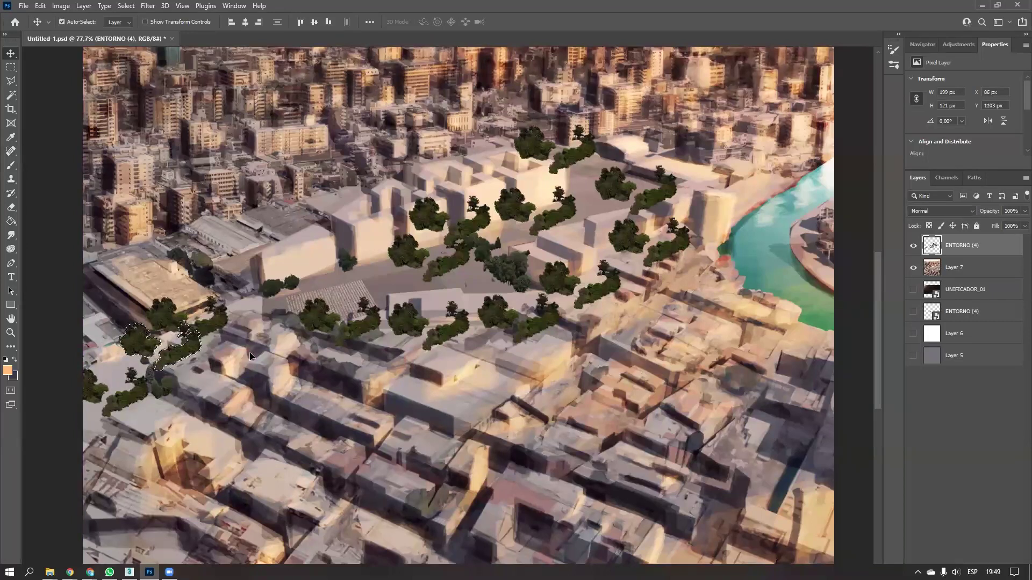
# Set the eraser tip's angle to -61° and erase the tree parts overlapping the roofs along the plaza's front edge
pyautogui.press('e')
pyautogui.moveTo(365, 325); pyautogui.dragTo(491, 308)
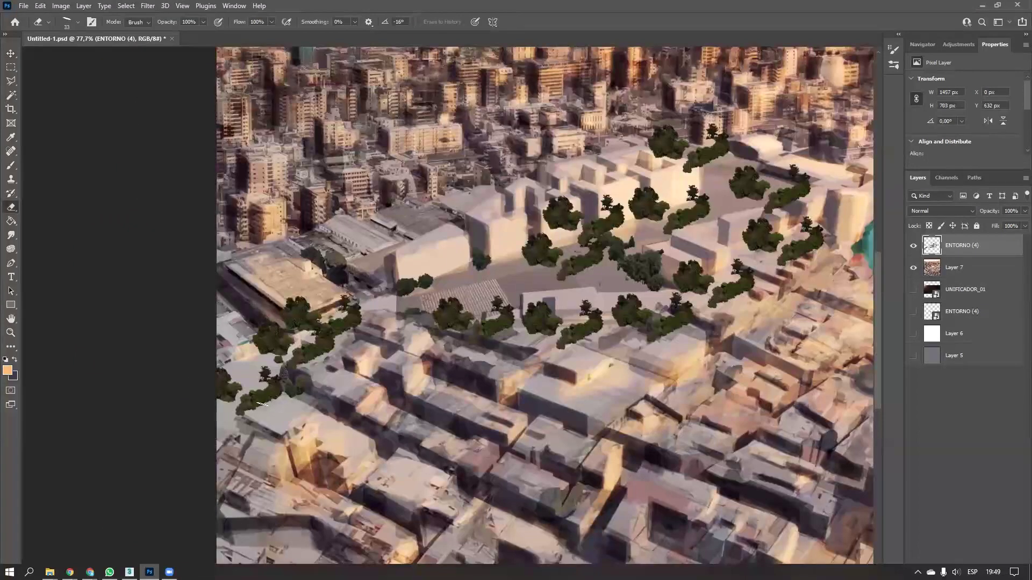
pyautogui.rightClick(277, 406)
pyautogui.click(244, 452)
pyautogui.keyDown('alt'); pyautogui.scroll(3, 487, 344); pyautogui.keyUp('alt')
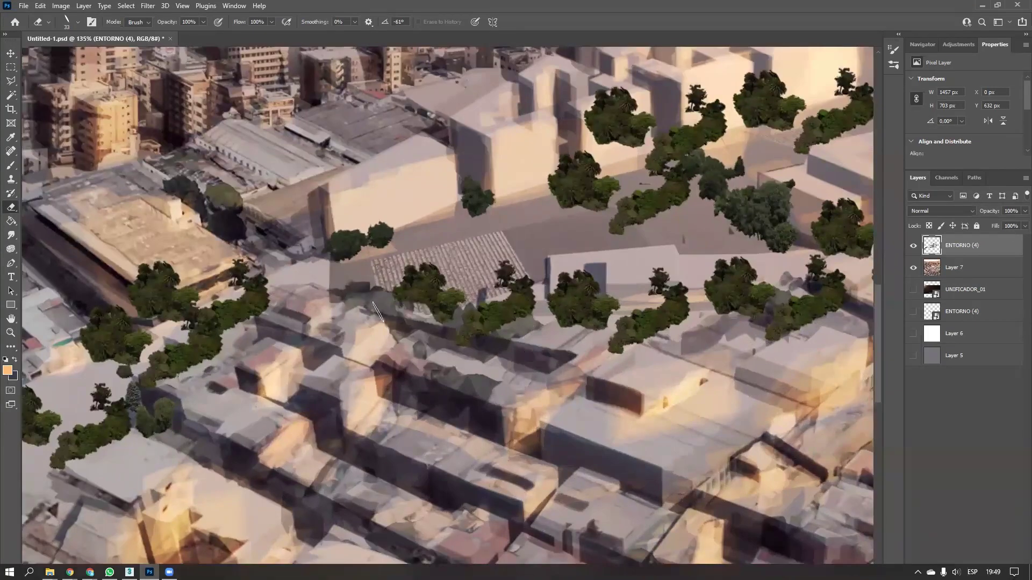
pyautogui.moveTo(392, 301)
pyautogui.mouseDown()
pyautogui.moveTo(436, 321)
pyautogui.moveTo(497, 320)
pyautogui.moveTo(442, 318)
pyautogui.mouseUp()
pyautogui.moveTo(557, 325)
pyautogui.mouseDown()
pyautogui.moveTo(611, 328)
pyautogui.moveTo(445, 364)
pyautogui.moveTo(468, 341)
pyautogui.moveTo(484, 352)
pyautogui.moveTo(529, 333)
pyautogui.moveTo(618, 356)
pyautogui.moveTo(662, 341)
pyautogui.moveTo(496, 326)
pyautogui.moveTo(540, 265)
pyautogui.moveTo(544, 305)
pyautogui.moveTo(556, 269)
pyautogui.moveTo(594, 285)
pyautogui.moveTo(633, 259)
pyautogui.moveTo(569, 296)
pyautogui.moveTo(629, 292)
pyautogui.mouseUp()
# Adjust the eraser and trim the duplicated trees where they cover the building blocks and roofs near the river
pyautogui.rightClick(609, 352)
pyautogui.click(436, 369)
pyautogui.moveTo(696, 234)
pyautogui.mouseDown()
pyautogui.moveTo(607, 283)
pyautogui.moveTo(589, 266)
pyautogui.moveTo(645, 245)
pyautogui.moveTo(625, 260)
pyautogui.moveTo(664, 232)
pyautogui.moveTo(635, 205)
pyautogui.mouseUp()
pyautogui.moveTo(541, 246)
pyautogui.mouseDown()
pyautogui.moveTo(572, 234)
pyautogui.moveTo(629, 264)
pyautogui.mouseUp()
pyautogui.moveTo(549, 261)
pyautogui.mouseDown()
pyautogui.moveTo(532, 246)
pyautogui.moveTo(541, 244)
pyautogui.mouseUp()
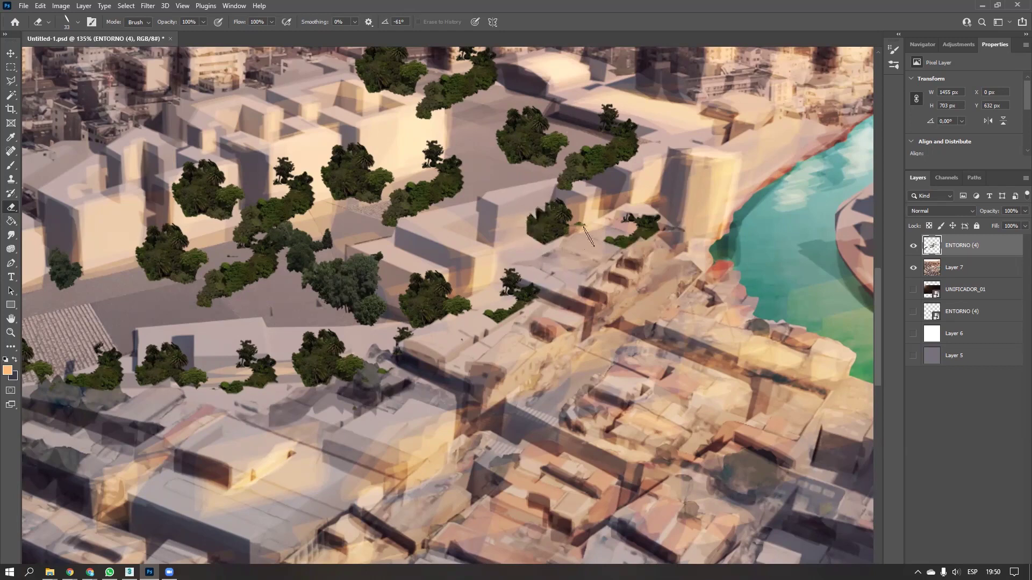
# Erase the tree parts covering the buildings beside the far plaza and trim the cluster behind the large courtyard block
pyautogui.moveTo(606, 218); pyautogui.dragTo(579, 273)
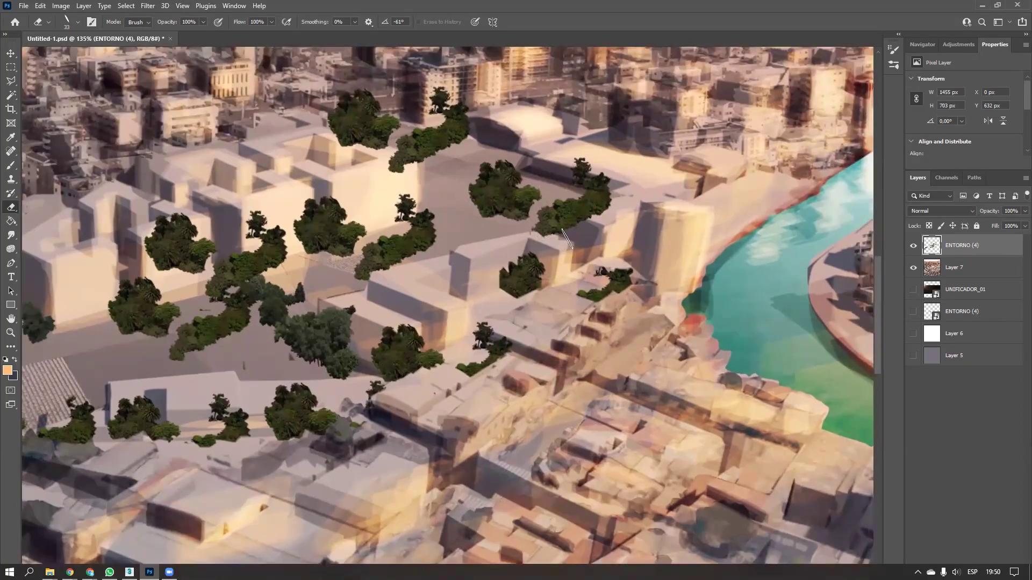
pyautogui.moveTo(561, 213)
pyautogui.mouseDown()
pyautogui.moveTo(597, 204)
pyautogui.moveTo(582, 207)
pyautogui.mouseUp()
pyautogui.moveTo(602, 162); pyautogui.dragTo(588, 160)
pyautogui.moveTo(469, 170); pyautogui.dragTo(501, 230)
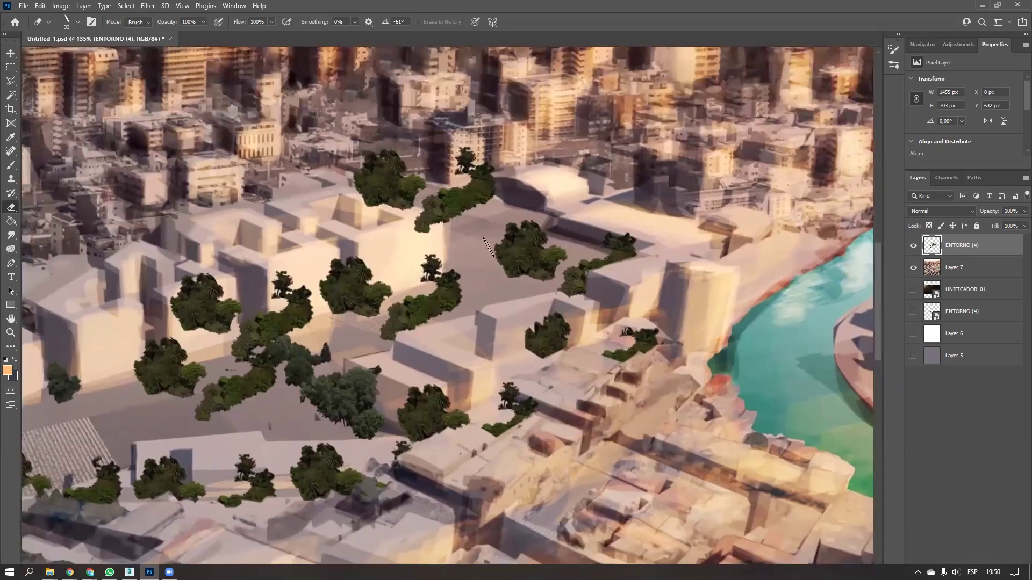
pyautogui.moveTo(406, 223)
pyautogui.mouseDown()
pyautogui.moveTo(433, 220)
pyautogui.moveTo(415, 224)
pyautogui.moveTo(425, 221)
pyautogui.mouseUp()
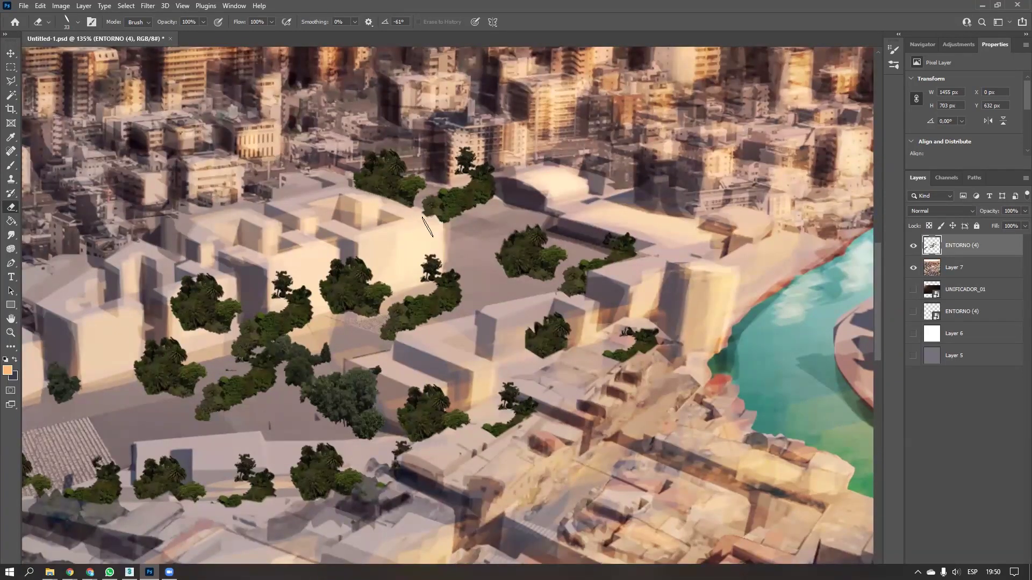
pyautogui.moveTo(347, 188)
pyautogui.mouseDown()
pyautogui.moveTo(399, 159)
pyautogui.moveTo(371, 167)
pyautogui.mouseUp()
pyautogui.moveTo(447, 164)
pyautogui.mouseDown()
pyautogui.moveTo(478, 153)
pyautogui.moveTo(492, 163)
pyautogui.mouseUp()
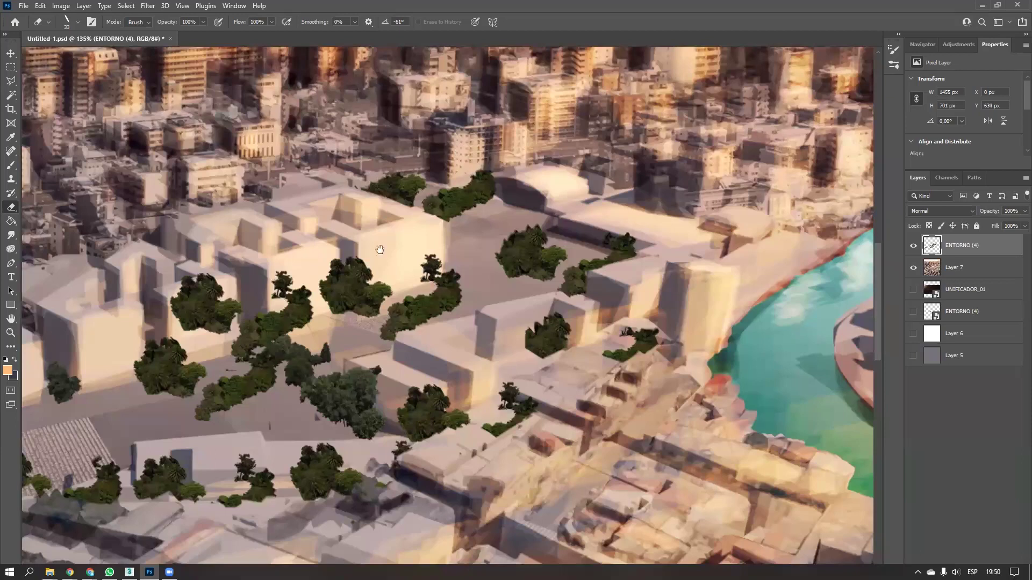
# Erase the tree parts covering the front of the large courtyard block and the low block on the plaza's near side
pyautogui.moveTo(426, 215); pyautogui.dragTo(530, 208)
pyautogui.moveTo(423, 249)
pyautogui.mouseDown()
pyautogui.moveTo(430, 294)
pyautogui.moveTo(442, 301)
pyautogui.mouseUp()
pyautogui.moveTo(441, 248)
pyautogui.mouseDown()
pyautogui.moveTo(454, 313)
pyautogui.moveTo(473, 315)
pyautogui.mouseUp()
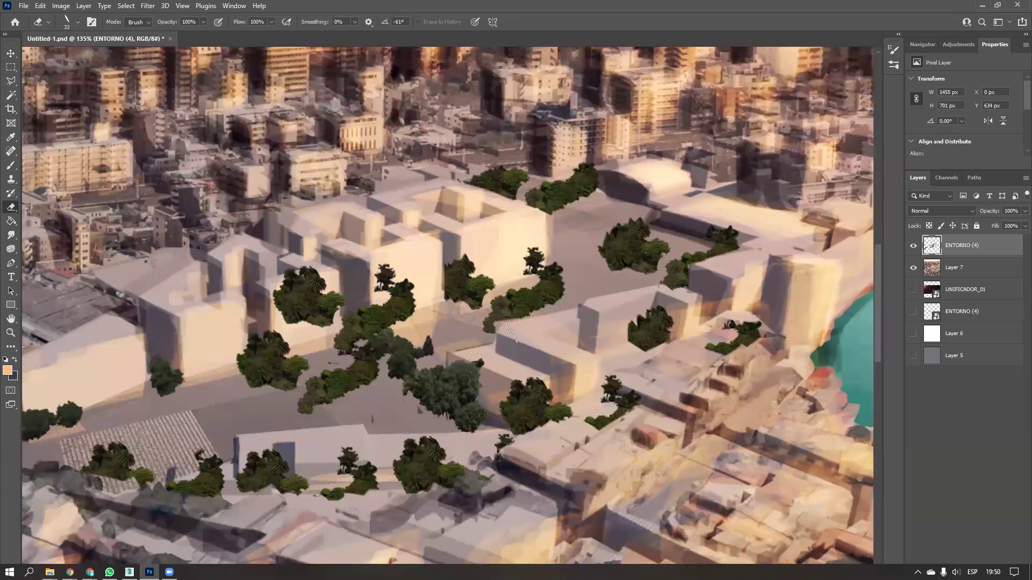
pyautogui.moveTo(534, 356); pyautogui.dragTo(541, 289)
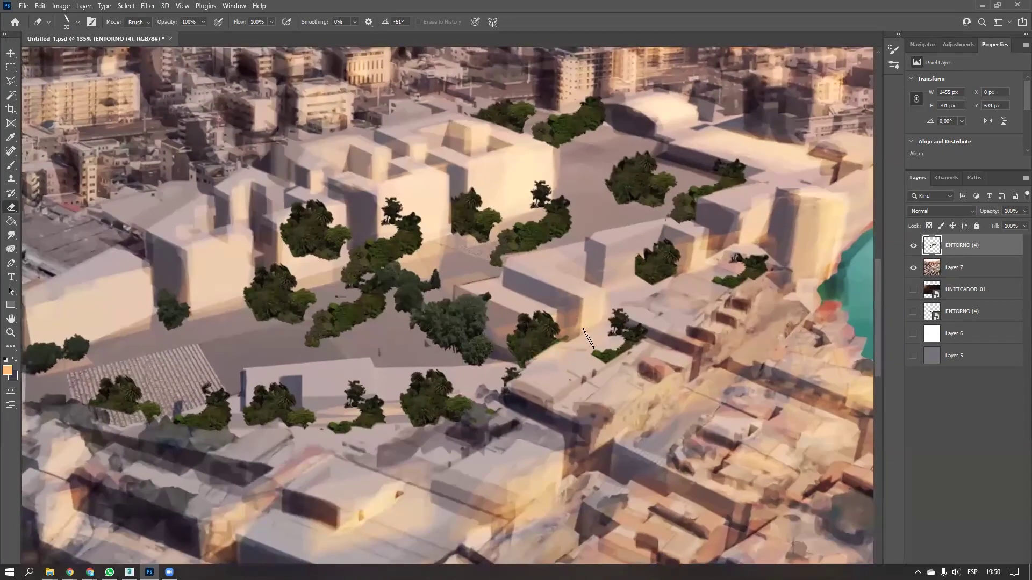
pyautogui.moveTo(564, 354); pyautogui.dragTo(560, 345)
pyautogui.moveTo(503, 320)
pyautogui.mouseDown()
pyautogui.moveTo(531, 313)
pyautogui.moveTo(540, 365)
pyautogui.mouseUp()
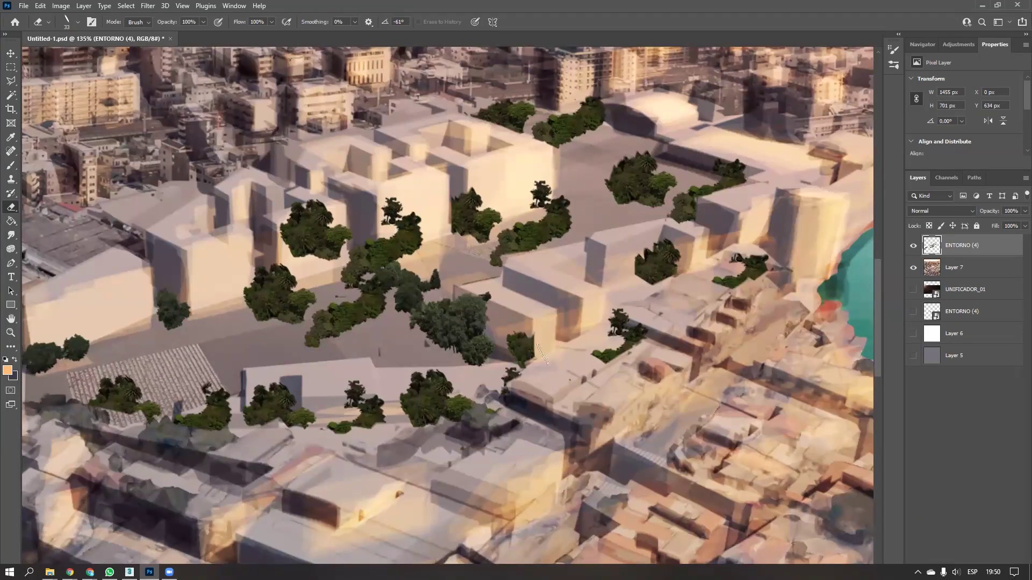
# Reduce the eraser to 14 px and erase the trees covering the central block façades and the dark trees in mid-plaza
pyautogui.rightClick(522, 317)
pyautogui.moveTo(454, 310); pyautogui.dragTo(546, 319)
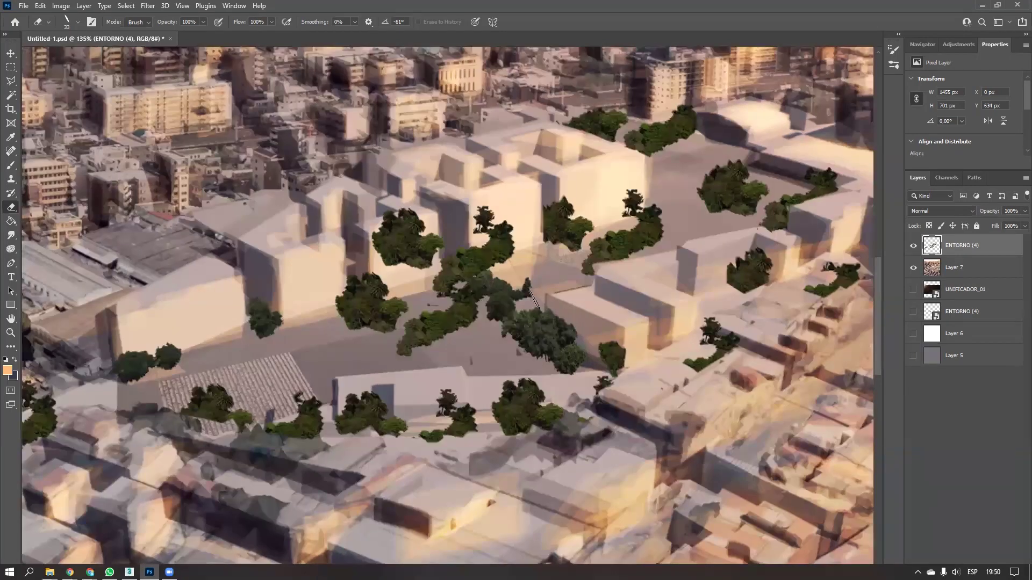
pyautogui.keyDown('alt'); pyautogui.moveTo(482, 272); pyautogui.dragTo(463, 246, button='right'); pyautogui.keyUp('alt')
pyautogui.moveTo(483, 246)
pyautogui.mouseDown()
pyautogui.moveTo(500, 236)
pyautogui.moveTo(470, 221)
pyautogui.mouseUp()
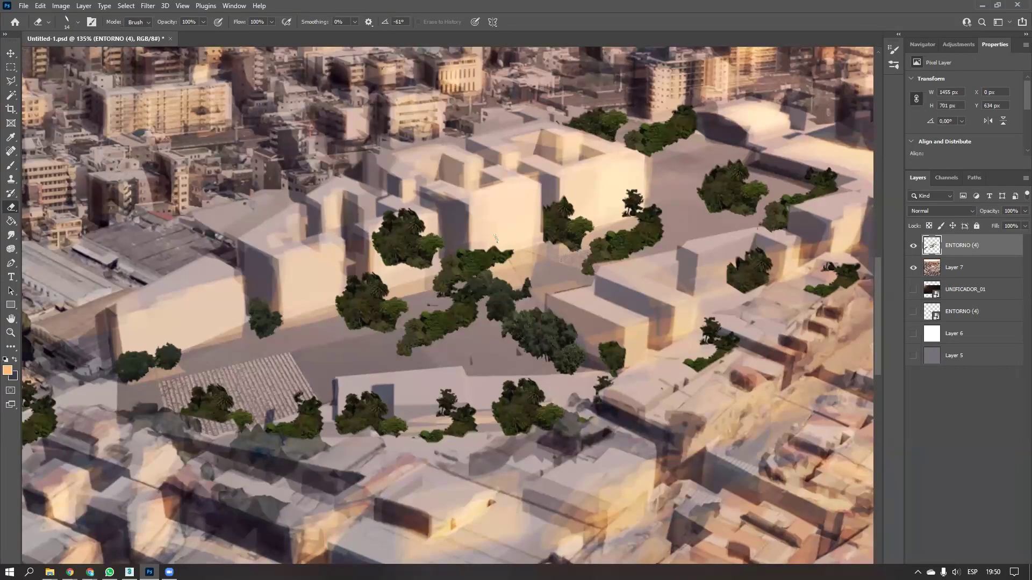
pyautogui.moveTo(483, 326); pyautogui.dragTo(507, 306)
pyautogui.moveTo(529, 292); pyautogui.dragTo(514, 296)
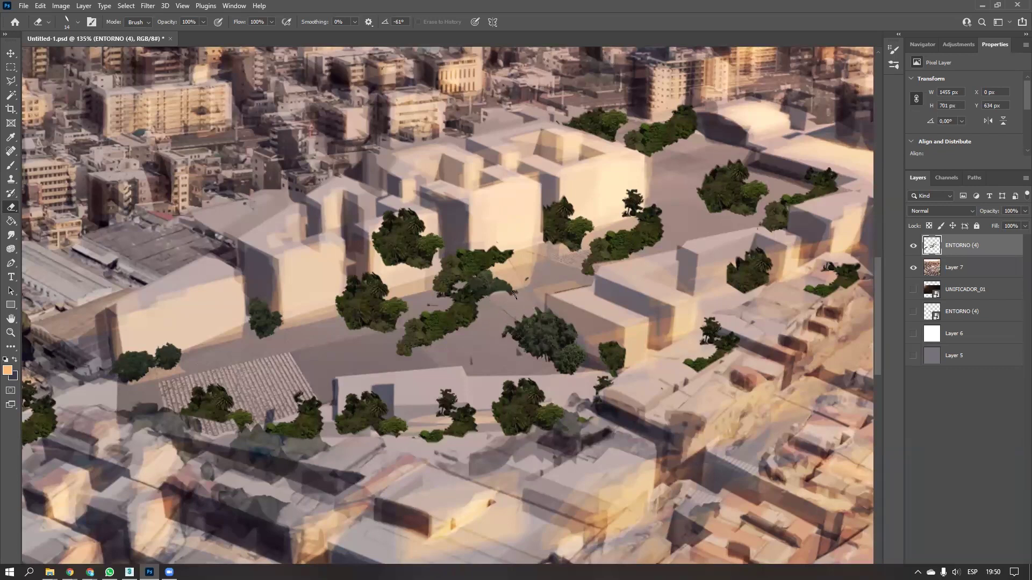
pyautogui.rightClick(375, 201)
pyautogui.moveTo(379, 215)
pyautogui.mouseDown()
pyautogui.moveTo(406, 234)
pyautogui.moveTo(420, 264)
pyautogui.moveTo(414, 245)
pyautogui.mouseUp()
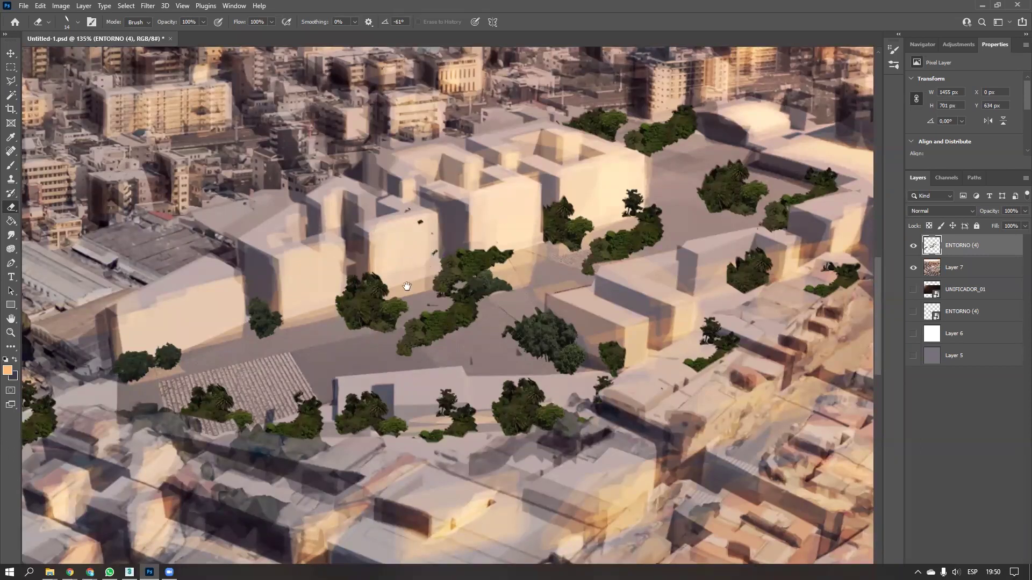
# Enlarge the eraser to 39 px and trim the duplicated trees along the lower-left street beside the flat-roofed warehouse
pyautogui.moveTo(374, 280); pyautogui.dragTo(444, 286)
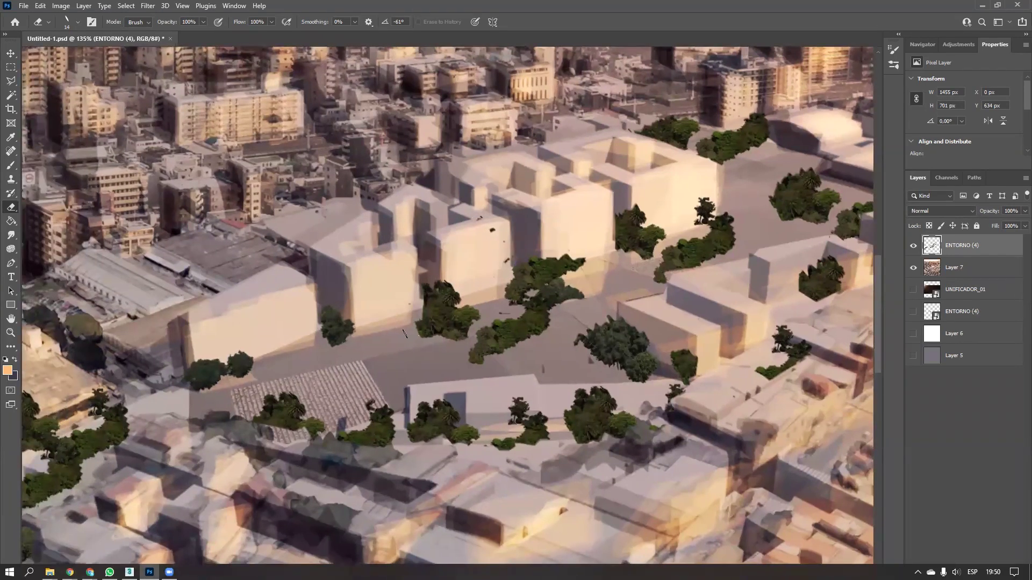
pyautogui.moveTo(238, 364); pyautogui.dragTo(393, 313)
pyautogui.moveTo(179, 458)
pyautogui.mouseDown()
pyautogui.moveTo(309, 403)
pyautogui.moveTo(293, 456)
pyautogui.moveTo(298, 424)
pyautogui.moveTo(334, 389)
pyautogui.moveTo(360, 383)
pyautogui.moveTo(347, 368)
pyautogui.moveTo(412, 336)
pyautogui.mouseUp()
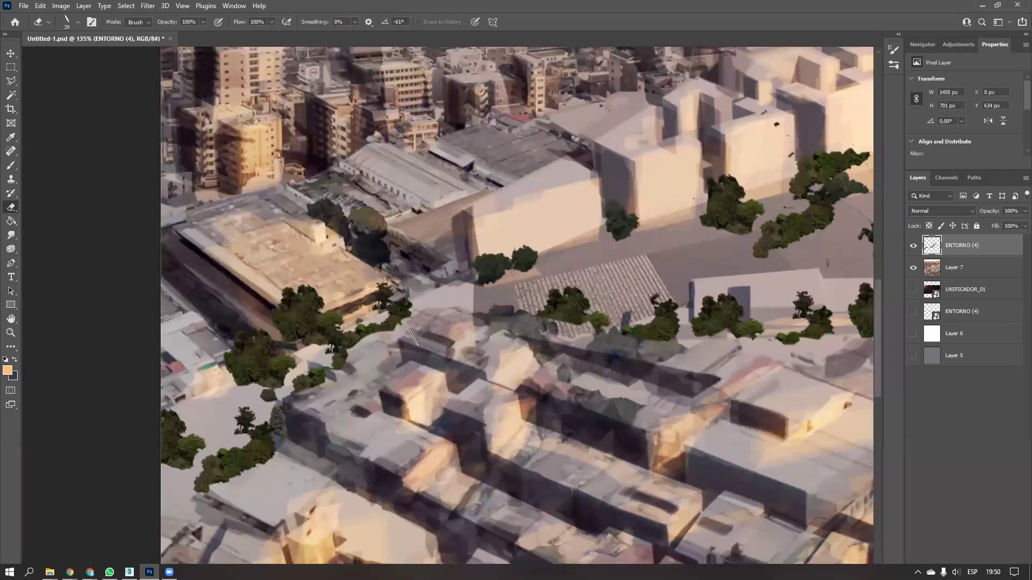
pyautogui.moveTo(294, 309)
pyautogui.mouseDown()
pyautogui.moveTo(416, 257)
pyautogui.moveTo(401, 279)
pyautogui.moveTo(421, 277)
pyautogui.mouseUp()
pyautogui.moveTo(326, 317); pyautogui.dragTo(325, 341)
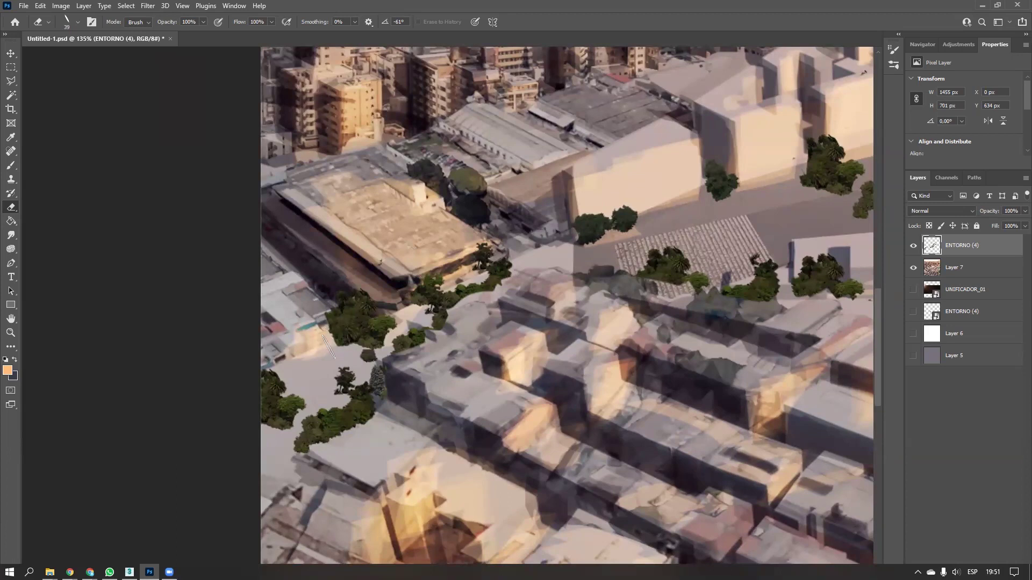
pyautogui.moveTo(313, 454); pyautogui.dragTo(386, 413)
# Paint shadows around the central plaza trees with a 43 px brush, using the dark colour in Multiply mode at 25% opacity
pyautogui.keyDown('ctrl'); pyautogui.moveTo(538, 327); pyautogui.dragTo(440, 362); pyautogui.keyUp('ctrl')
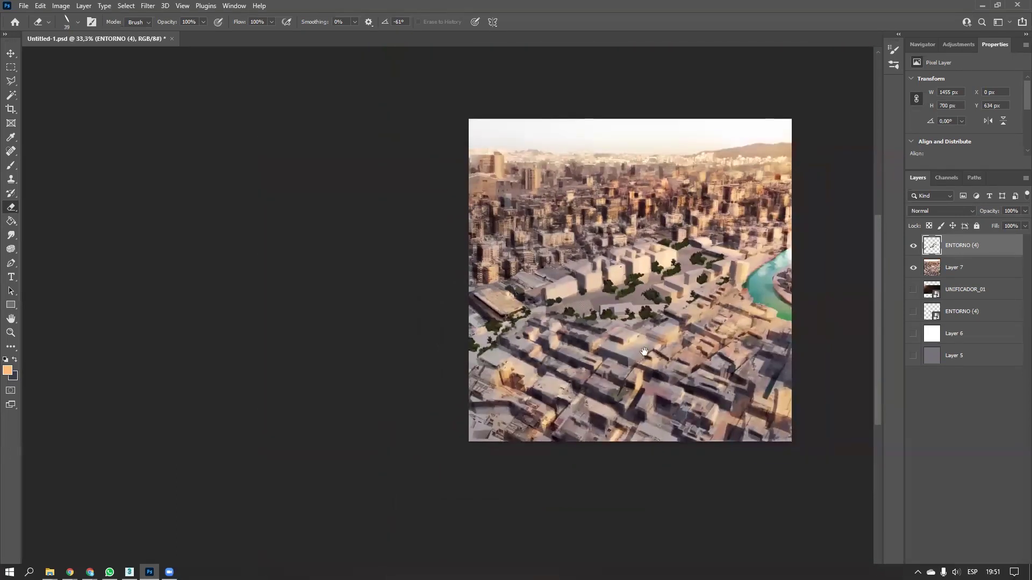
pyautogui.moveTo(649, 350); pyautogui.dragTo(479, 349)
pyautogui.moveTo(589, 315); pyautogui.dragTo(616, 337)
pyautogui.keyDown('alt'); pyautogui.scroll(4, 558, 325); pyautogui.keyUp('alt')
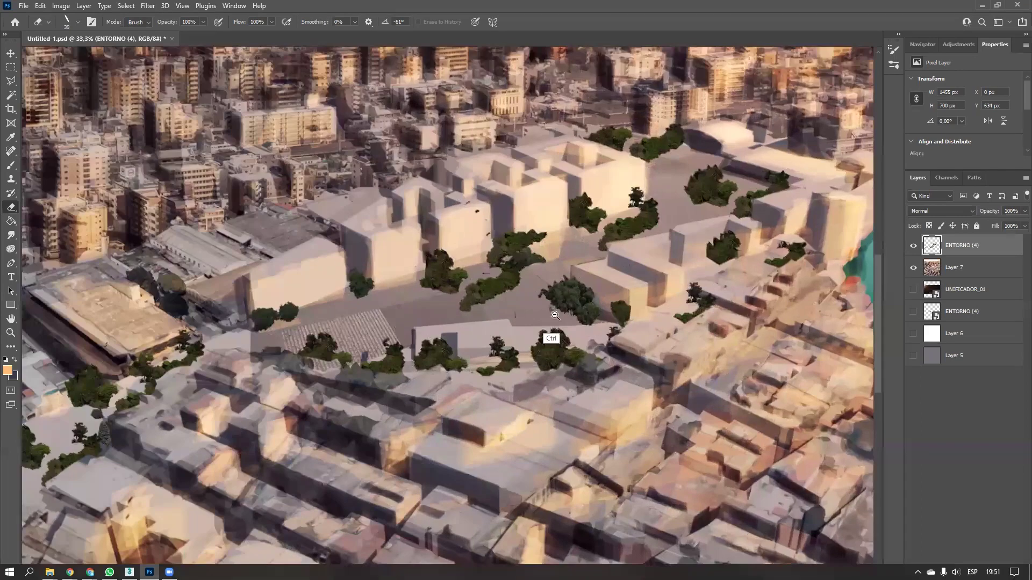
pyautogui.press('b')
pyautogui.press('x')
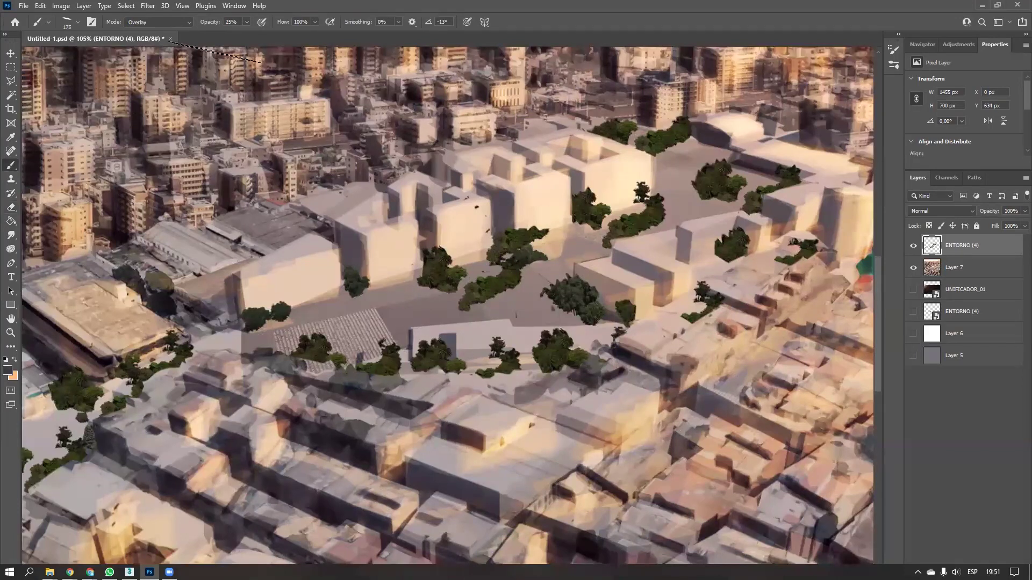
pyautogui.click(156, 22)
pyautogui.click(142, 70)
pyautogui.keyDown('alt'); pyautogui.moveTo(373, 256); pyautogui.dragTo(329, 263, button='right'); pyautogui.keyUp('alt')
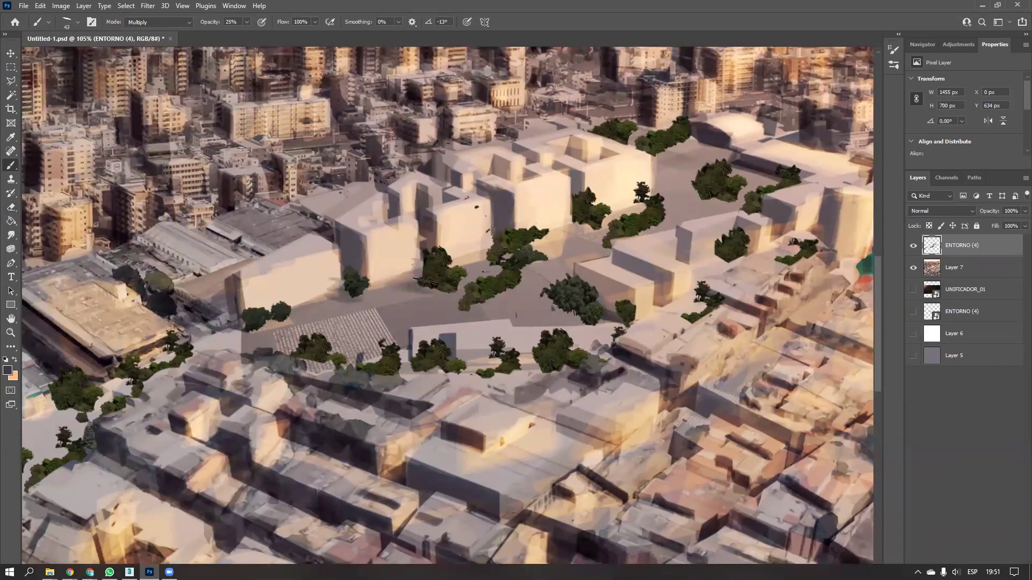
pyautogui.moveTo(446, 289)
pyautogui.mouseDown()
pyautogui.moveTo(469, 293)
pyautogui.moveTo(499, 255)
pyautogui.moveTo(481, 259)
pyautogui.moveTo(504, 243)
pyautogui.moveTo(496, 264)
pyautogui.moveTo(464, 262)
pyautogui.mouseUp()
pyautogui.moveTo(561, 301)
pyautogui.mouseDown()
pyautogui.moveTo(536, 307)
pyautogui.moveTo(565, 321)
pyautogui.moveTo(553, 299)
pyautogui.moveTo(551, 312)
pyautogui.moveTo(523, 303)
pyautogui.moveTo(583, 321)
pyautogui.moveTo(552, 288)
pyautogui.moveTo(563, 312)
pyautogui.moveTo(604, 325)
pyautogui.mouseUp()
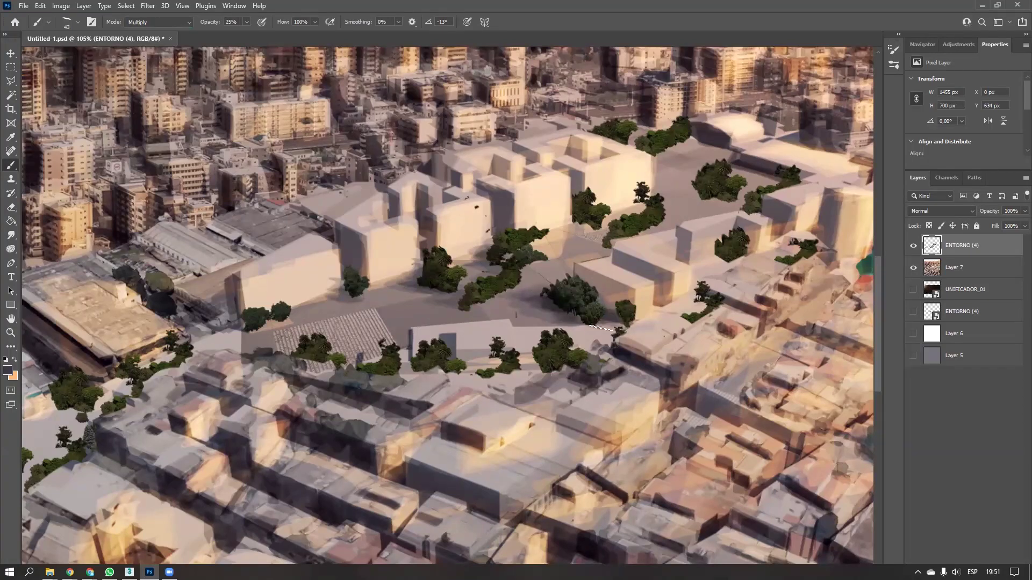
# Shade the ground beneath the trees in front of the courtyard block and beside the pair of trees near the striped roof
pyautogui.moveTo(577, 225)
pyautogui.mouseDown()
pyautogui.moveTo(558, 228)
pyautogui.moveTo(586, 223)
pyautogui.moveTo(591, 244)
pyautogui.moveTo(634, 215)
pyautogui.moveTo(585, 244)
pyautogui.mouseUp()
pyautogui.moveTo(641, 208)
pyautogui.mouseDown()
pyautogui.moveTo(634, 200)
pyautogui.moveTo(626, 214)
pyautogui.mouseUp()
pyautogui.moveTo(669, 202); pyautogui.dragTo(556, 228)
pyautogui.keyDown('alt'); pyautogui.moveTo(613, 224); pyautogui.dragTo(592, 226, button='right'); pyautogui.keyUp('alt')
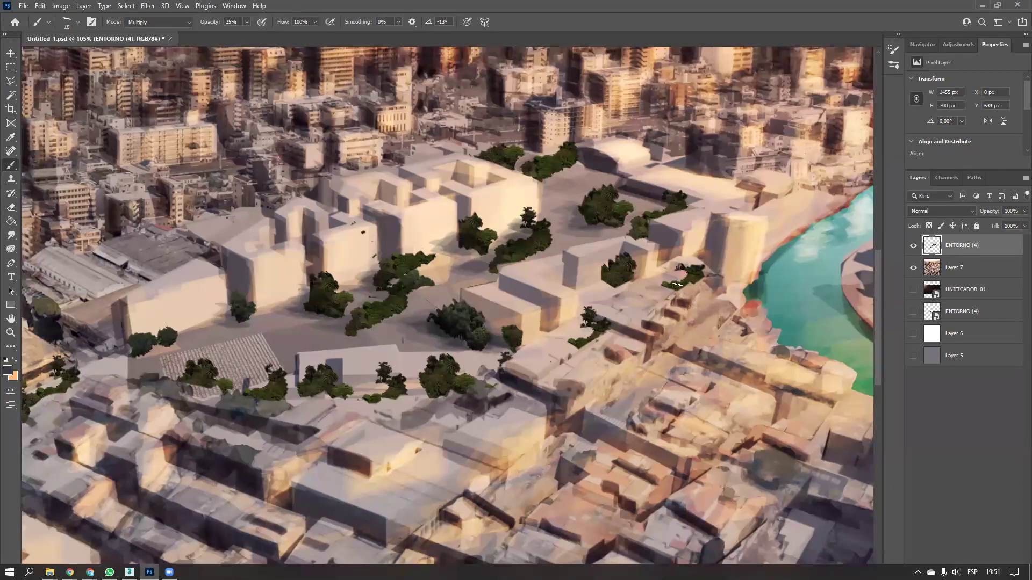
pyautogui.moveTo(311, 307); pyautogui.dragTo(507, 269)
pyautogui.moveTo(313, 320); pyautogui.dragTo(321, 314)
# Darken the ground beneath the trees on the lower-left street and along the plaza's building fronts and front edge
pyautogui.moveTo(202, 279); pyautogui.dragTo(306, 240)
pyautogui.moveTo(240, 356)
pyautogui.mouseDown()
pyautogui.moveTo(210, 364)
pyautogui.moveTo(259, 364)
pyautogui.moveTo(215, 364)
pyautogui.moveTo(249, 399)
pyautogui.moveTo(200, 441)
pyautogui.moveTo(248, 393)
pyautogui.mouseUp()
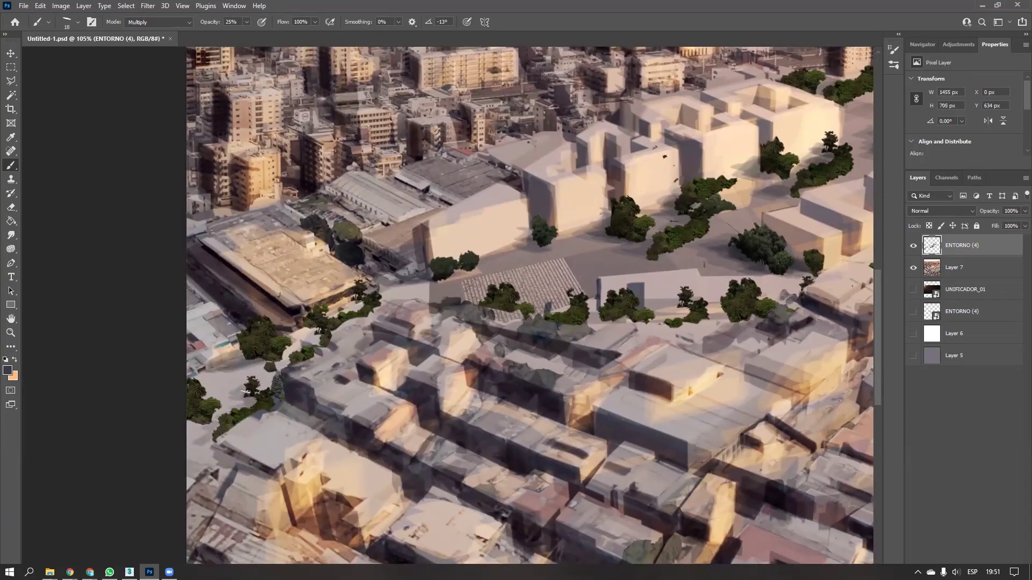
pyautogui.moveTo(198, 420); pyautogui.dragTo(177, 415)
pyautogui.moveTo(427, 285)
pyautogui.mouseDown()
pyautogui.moveTo(463, 266)
pyautogui.moveTo(424, 266)
pyautogui.mouseUp()
pyautogui.moveTo(529, 237); pyautogui.dragTo(475, 252)
pyautogui.moveTo(602, 320)
pyautogui.mouseDown()
pyautogui.moveTo(604, 303)
pyautogui.moveTo(590, 316)
pyautogui.moveTo(596, 302)
pyautogui.mouseUp()
pyautogui.moveTo(689, 315)
pyautogui.mouseDown()
pyautogui.moveTo(681, 294)
pyautogui.moveTo(659, 323)
pyautogui.moveTo(480, 330)
pyautogui.mouseUp()
pyautogui.keyDown('alt'); pyautogui.moveTo(493, 325); pyautogui.dragTo(508, 326, button='right'); pyautogui.keyUp('alt')
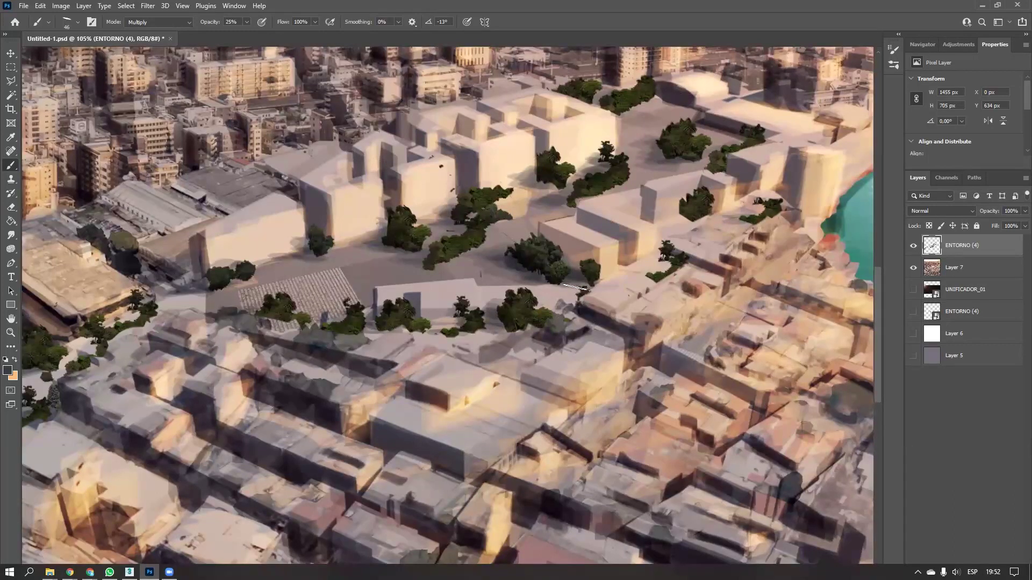
pyautogui.keyDown('alt'); pyautogui.scroll(-3, 585, 276); pyautogui.keyUp('alt')
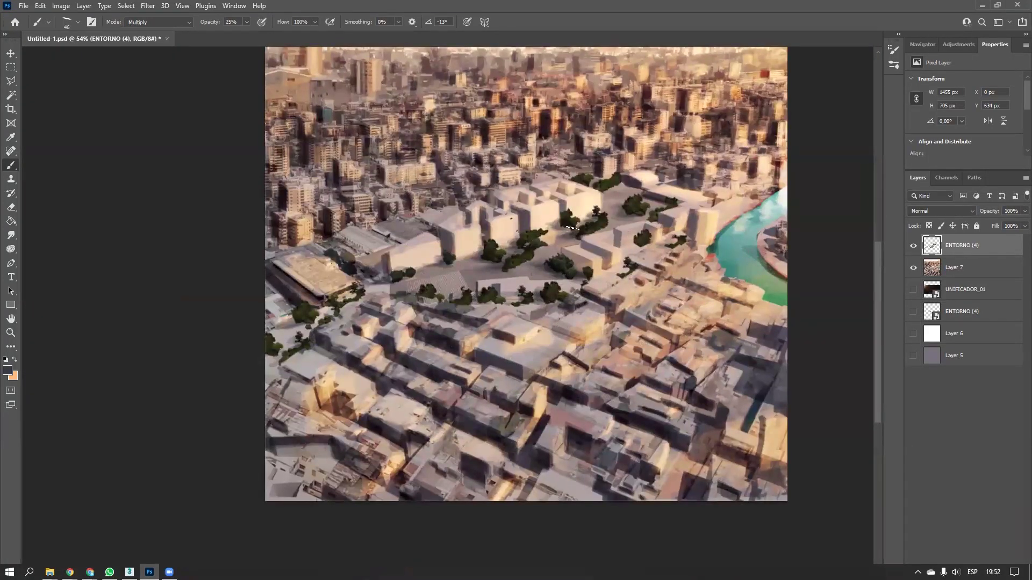
pyautogui.keyDown('alt'); pyautogui.scroll(-2, 570, 301); pyautogui.keyUp('alt')
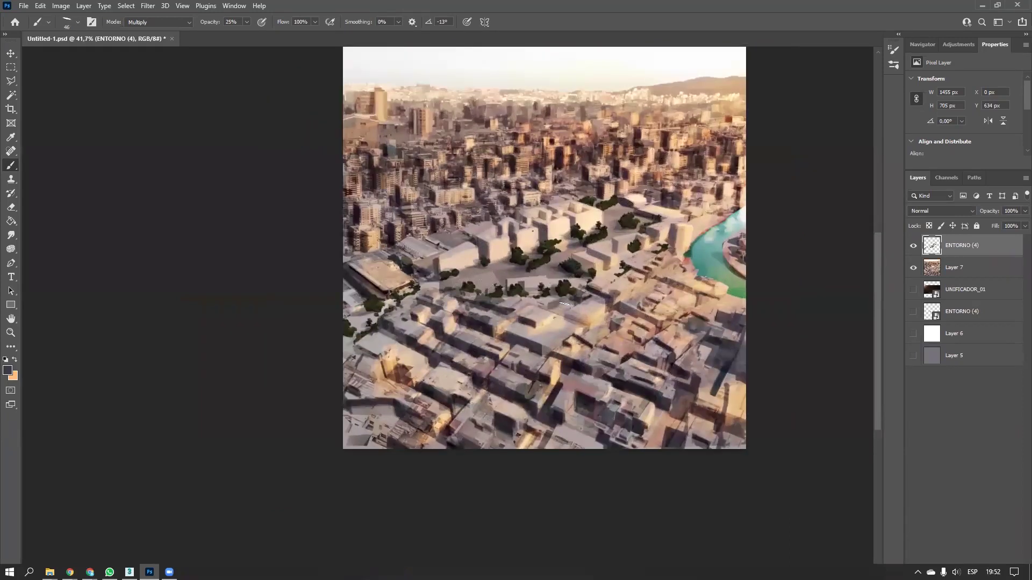
# Set the painting colour to pale cream #ffeddb and the brush's blend mode to Overlay
pyautogui.press('x')
pyautogui.click(7, 371)
pyautogui.moveTo(247, 87); pyautogui.dragTo(244, 73)
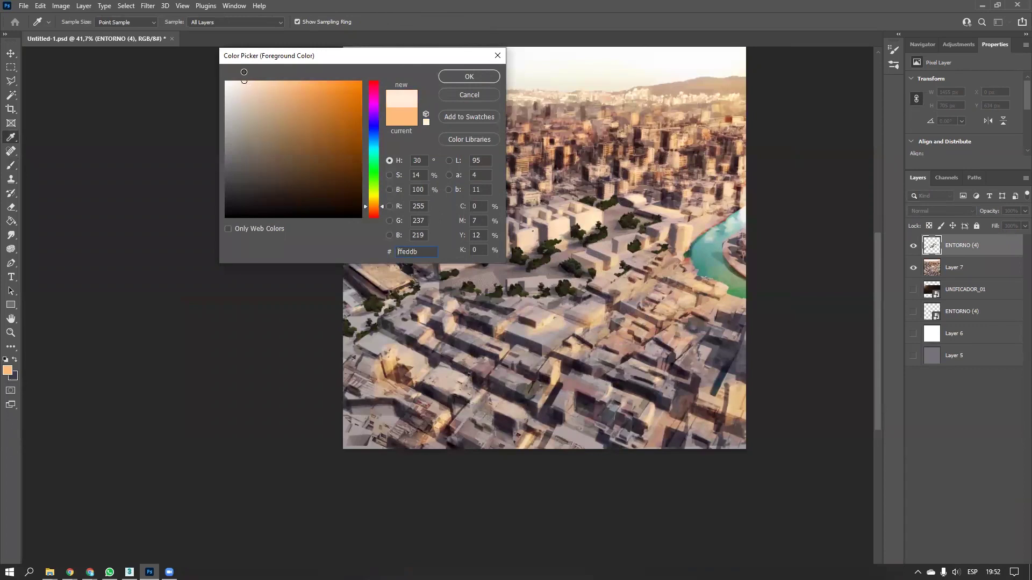
pyautogui.click(451, 76)
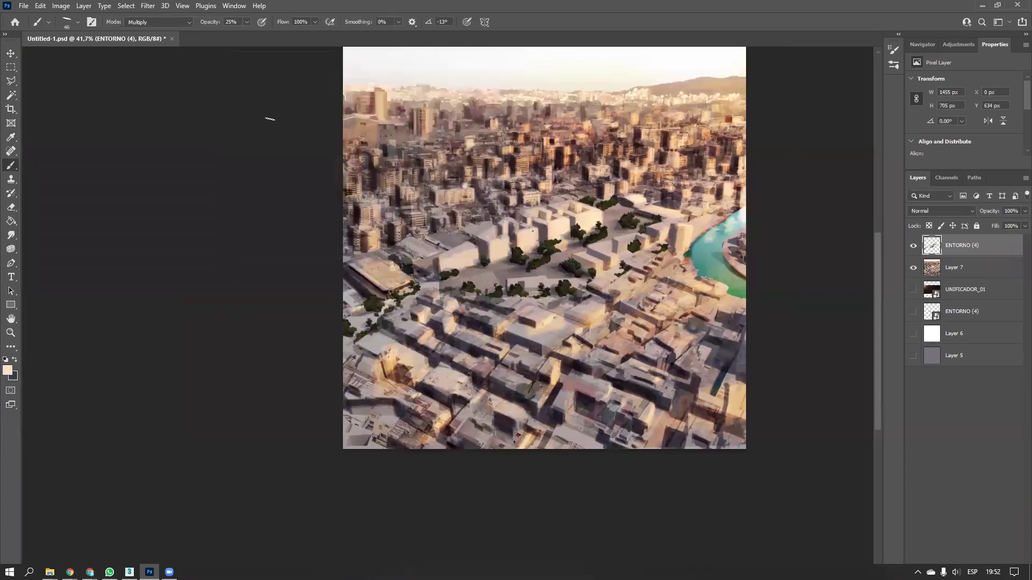
pyautogui.click(175, 23)
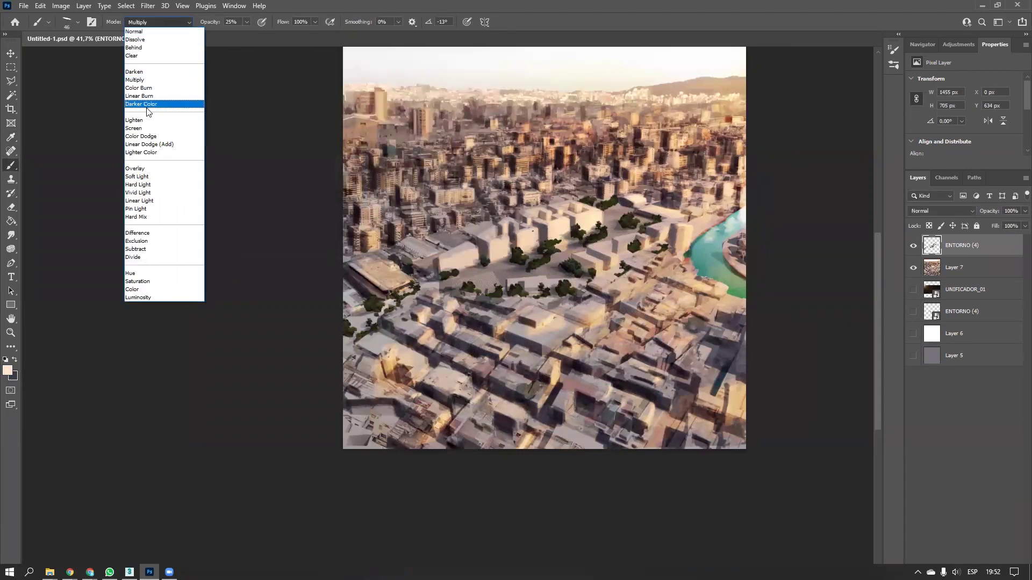
pyautogui.click(135, 169)
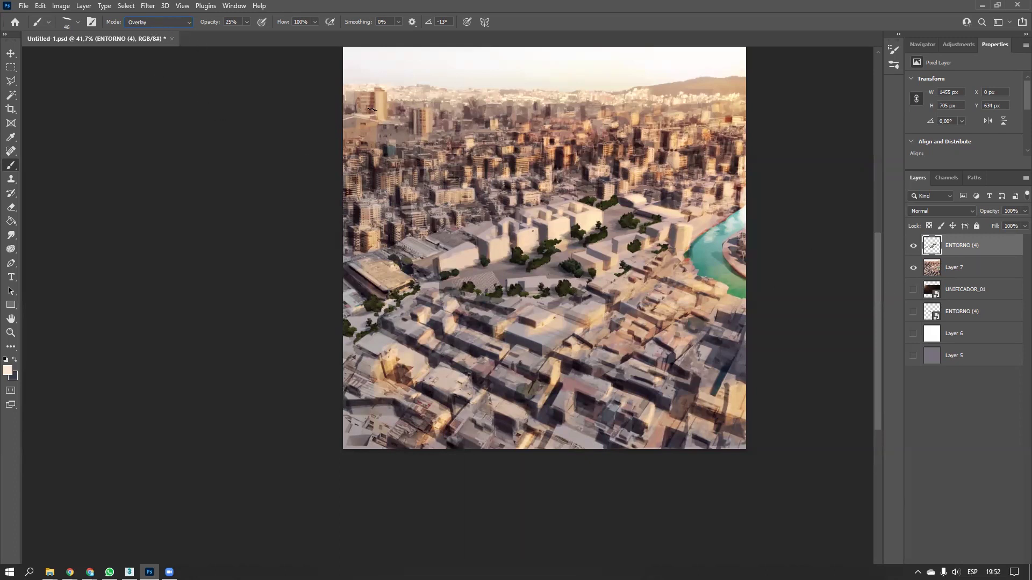
# Set the brush opacity to 33% and paint Overlay highlights on the trees beside the low block in the middle of the plaza
pyautogui.click(238, 23)
pyautogui.write('33')
pyautogui.keyDown('ctrl'); pyautogui.moveTo(588, 268); pyautogui.dragTo(673, 262); pyautogui.keyUp('ctrl')
pyautogui.keyDown('alt'); pyautogui.moveTo(540, 263); pyautogui.dragTo(515, 268, button='right'); pyautogui.keyUp('alt')
pyautogui.moveTo(618, 286); pyautogui.dragTo(629, 301)
pyautogui.moveTo(546, 290)
pyautogui.mouseDown()
pyautogui.moveTo(533, 290)
pyautogui.moveTo(547, 258)
pyautogui.moveTo(516, 280)
pyautogui.moveTo(535, 268)
pyautogui.mouseUp()
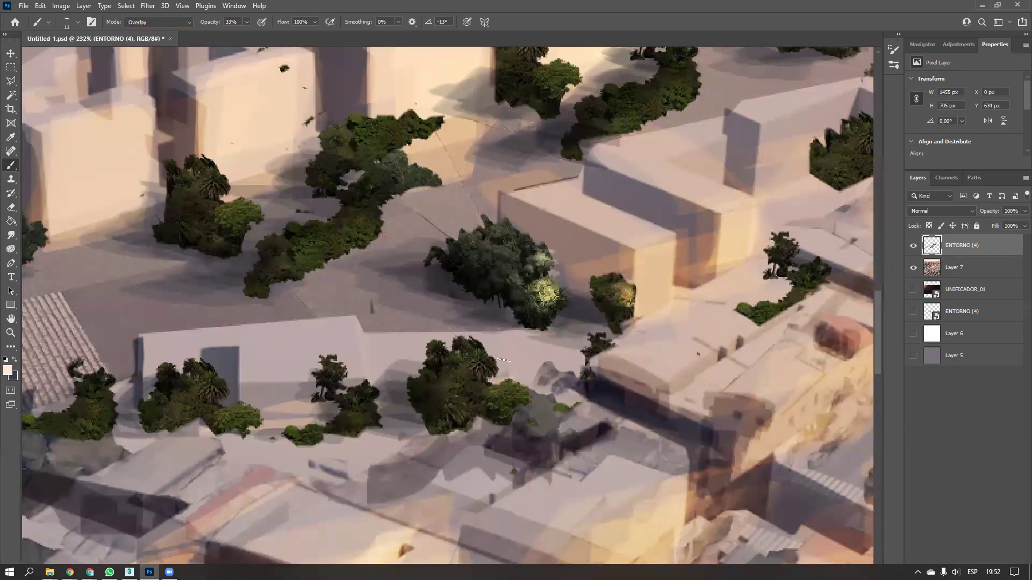
# Paint light Overlay highlights on the row of trees along the plaza's front edge, including the palms and low bushes
pyautogui.moveTo(484, 371)
pyautogui.mouseDown()
pyautogui.moveTo(516, 398)
pyautogui.moveTo(465, 382)
pyautogui.moveTo(478, 352)
pyautogui.moveTo(486, 376)
pyautogui.moveTo(459, 406)
pyautogui.moveTo(511, 395)
pyautogui.mouseUp()
pyautogui.moveTo(354, 388)
pyautogui.mouseDown()
pyautogui.moveTo(367, 397)
pyautogui.moveTo(358, 391)
pyautogui.moveTo(352, 404)
pyautogui.mouseUp()
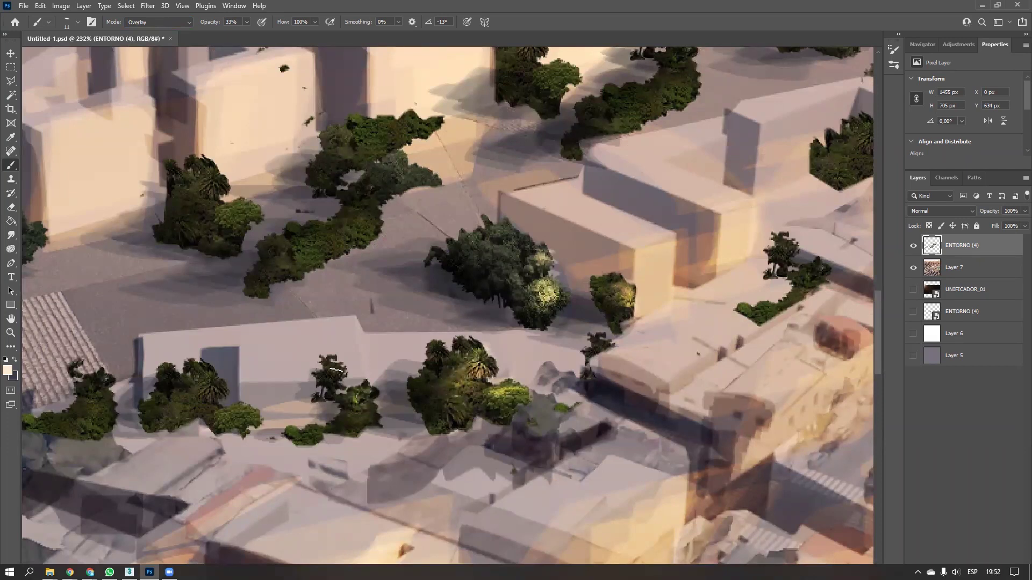
pyautogui.moveTo(190, 393)
pyautogui.mouseDown()
pyautogui.moveTo(213, 383)
pyautogui.moveTo(205, 379)
pyautogui.moveTo(226, 403)
pyautogui.moveTo(257, 410)
pyautogui.moveTo(244, 424)
pyautogui.mouseUp()
pyautogui.moveTo(105, 399)
pyautogui.mouseDown()
pyautogui.moveTo(97, 413)
pyautogui.moveTo(91, 398)
pyautogui.moveTo(103, 382)
pyautogui.mouseUp()
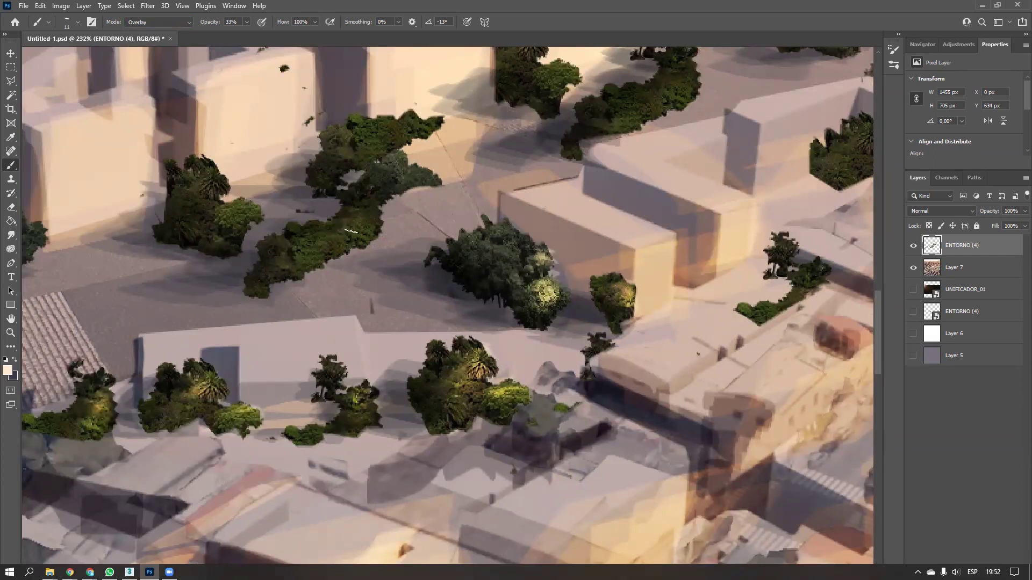
# Brighten the sunlit side of the tree clusters in front of the tall white blocks with the Overlay brush
pyautogui.moveTo(401, 181)
pyautogui.mouseDown()
pyautogui.moveTo(377, 191)
pyautogui.moveTo(403, 167)
pyautogui.moveTo(358, 232)
pyautogui.moveTo(290, 266)
pyautogui.moveTo(357, 231)
pyautogui.moveTo(304, 272)
pyautogui.moveTo(452, 169)
pyautogui.mouseUp()
pyautogui.moveTo(197, 192)
pyautogui.mouseDown()
pyautogui.moveTo(237, 217)
pyautogui.moveTo(248, 210)
pyautogui.moveTo(241, 234)
pyautogui.mouseUp()
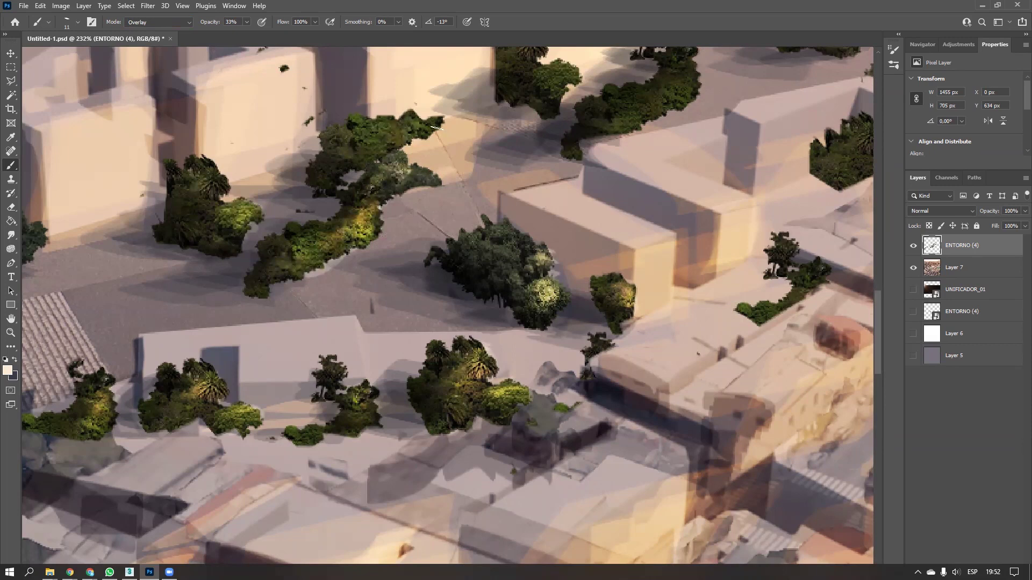
pyautogui.moveTo(477, 123); pyautogui.dragTo(265, 294)
pyautogui.moveTo(340, 250)
pyautogui.mouseDown()
pyautogui.moveTo(329, 257)
pyautogui.moveTo(309, 243)
pyautogui.moveTo(419, 274)
pyautogui.moveTo(465, 264)
pyautogui.moveTo(471, 236)
pyautogui.moveTo(446, 271)
pyautogui.moveTo(465, 236)
pyautogui.moveTo(387, 302)
pyautogui.mouseUp()
# Paint Overlay highlights on the remaining trees at the rear of the plaza and on the side facing the river
pyautogui.moveTo(635, 209)
pyautogui.mouseDown()
pyautogui.moveTo(642, 190)
pyautogui.moveTo(599, 180)
pyautogui.moveTo(613, 180)
pyautogui.moveTo(633, 208)
pyautogui.moveTo(588, 169)
pyautogui.mouseUp()
pyautogui.moveTo(637, 318)
pyautogui.mouseDown()
pyautogui.moveTo(640, 333)
pyautogui.moveTo(653, 309)
pyautogui.moveTo(650, 334)
pyautogui.mouseUp()
pyautogui.moveTo(812, 333)
pyautogui.mouseDown()
pyautogui.moveTo(796, 332)
pyautogui.moveTo(806, 338)
pyautogui.moveTo(807, 327)
pyautogui.mouseUp()
pyautogui.moveTo(765, 178)
pyautogui.mouseDown()
pyautogui.moveTo(750, 186)
pyautogui.moveTo(768, 173)
pyautogui.mouseUp()
pyautogui.moveTo(466, 106)
pyautogui.mouseDown()
pyautogui.moveTo(421, 244)
pyautogui.moveTo(470, 212)
pyautogui.moveTo(408, 228)
pyautogui.moveTo(435, 231)
pyautogui.moveTo(486, 195)
pyautogui.mouseUp()
pyautogui.moveTo(550, 232)
pyautogui.keyDown('ctrl'); pyautogui.keyDown('alt'); pyautogui.mouseDown()
pyautogui.moveTo(409, 289)
pyautogui.moveTo(568, 255)
pyautogui.mouseUp(); pyautogui.keyUp('alt'); pyautogui.keyUp('ctrl')
pyautogui.moveTo(482, 175); pyautogui.dragTo(490, 172)
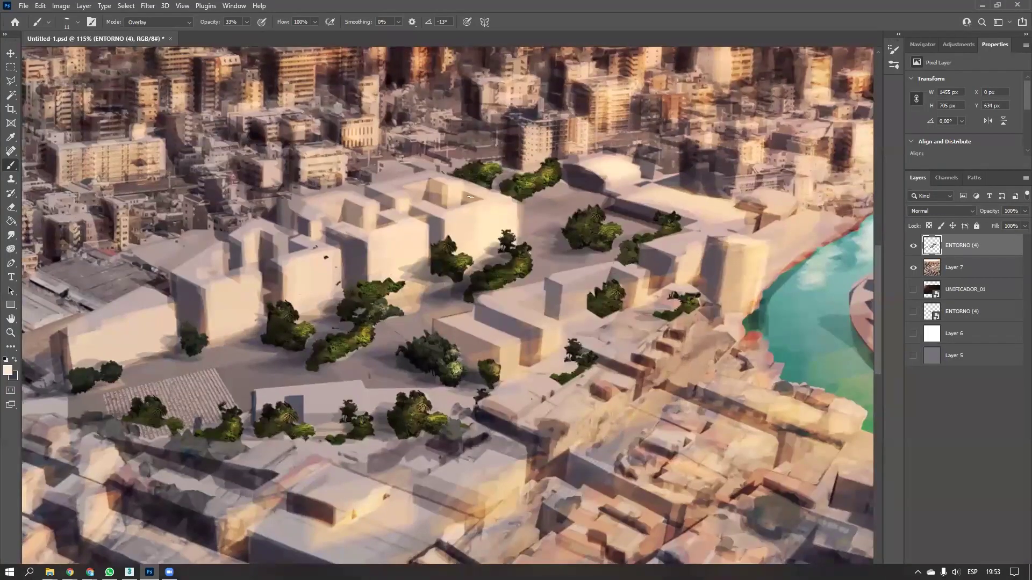
# Reduce the brush size to 22 and paint highlights on the trees around the large warehouse roof and the image's left edge
pyautogui.moveTo(290, 322); pyautogui.dragTo(511, 247)
pyautogui.moveTo(334, 294); pyautogui.dragTo(357, 284)
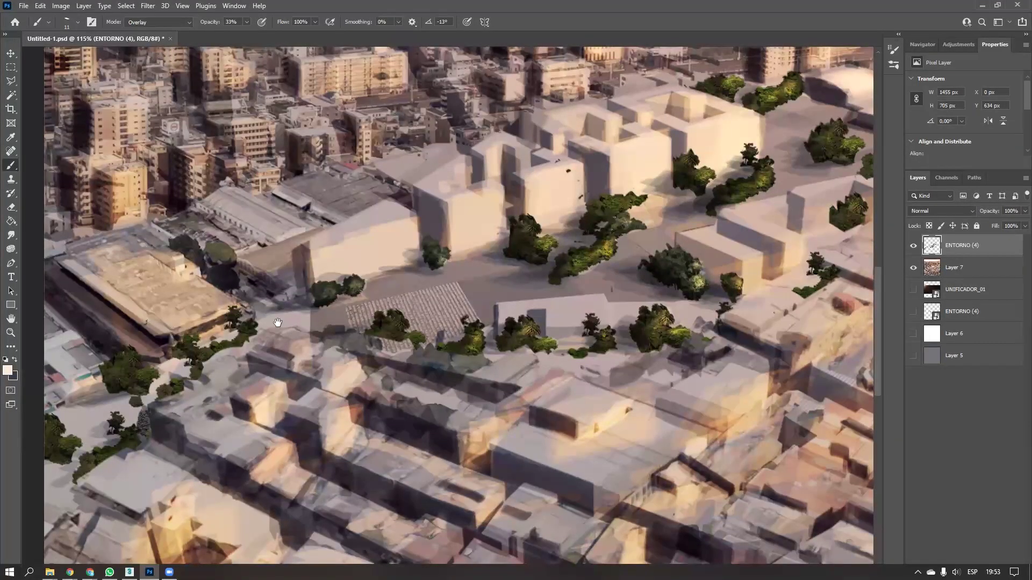
pyautogui.moveTo(284, 322); pyautogui.dragTo(381, 295)
pyautogui.moveTo(271, 326); pyautogui.dragTo(266, 330)
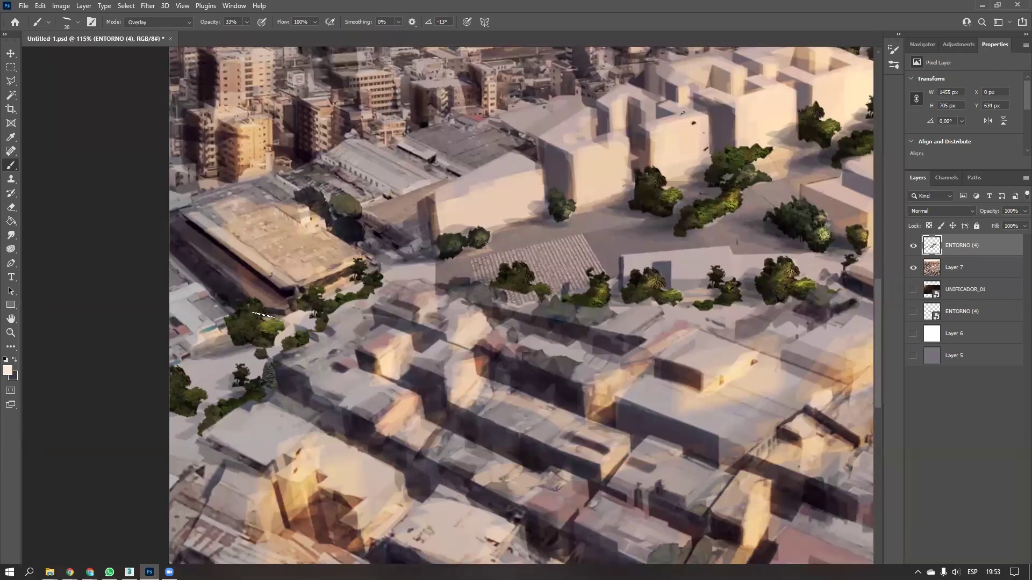
pyautogui.keyDown('alt'); pyautogui.moveTo(334, 301); pyautogui.dragTo(327, 303, button='right'); pyautogui.keyUp('alt')
pyautogui.moveTo(328, 299); pyautogui.dragTo(372, 282)
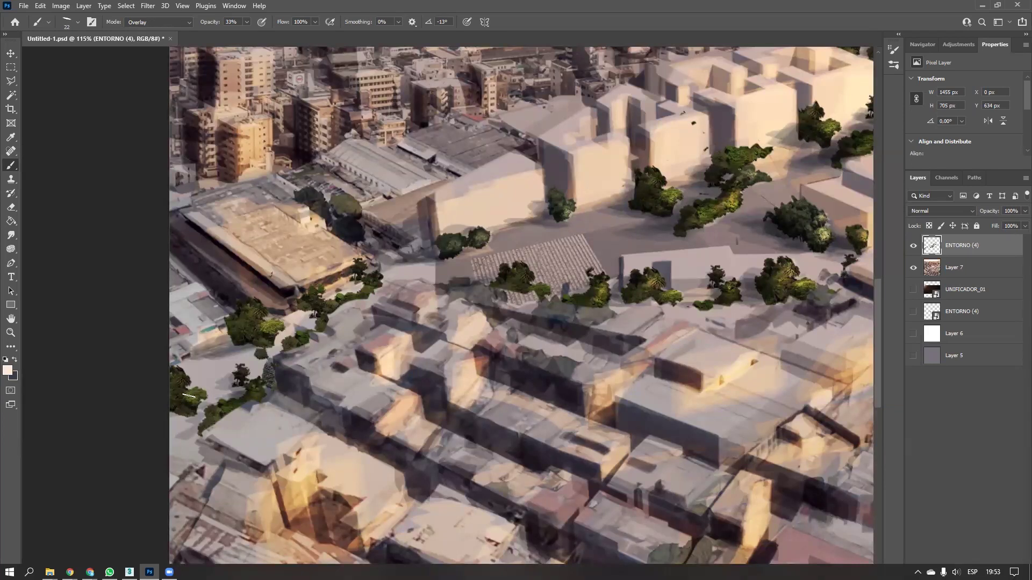
pyautogui.moveTo(175, 379); pyautogui.dragTo(194, 401)
pyautogui.keyDown('alt'); pyautogui.moveTo(437, 304); pyautogui.dragTo(334, 346); pyautogui.keyUp('alt')
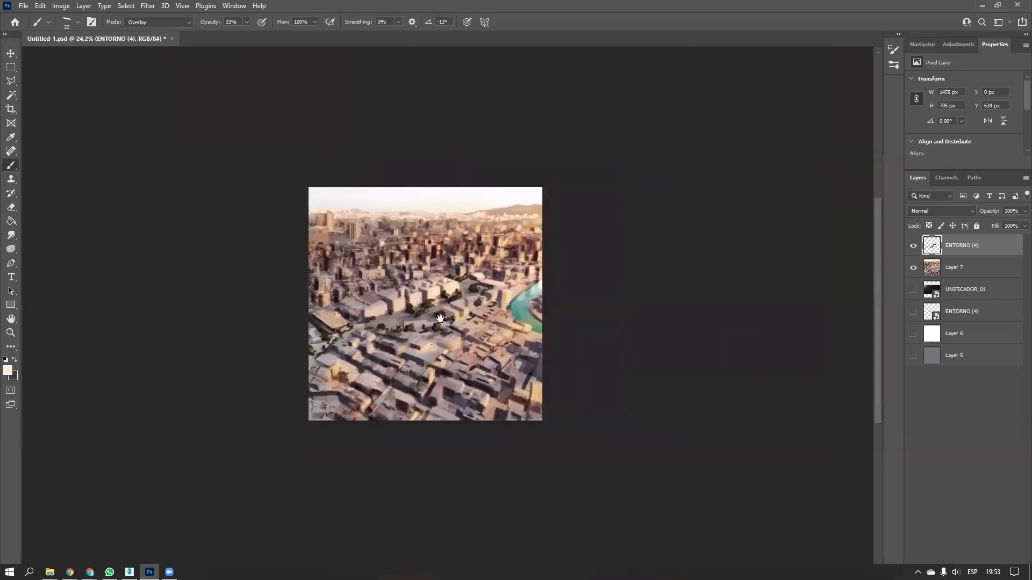
# Apply Levels to the ENTORNO (4) tree layer, raising the output black level to 10
pyautogui.keyDown('alt'); pyautogui.scroll(5, 512, 292); pyautogui.keyUp('alt')
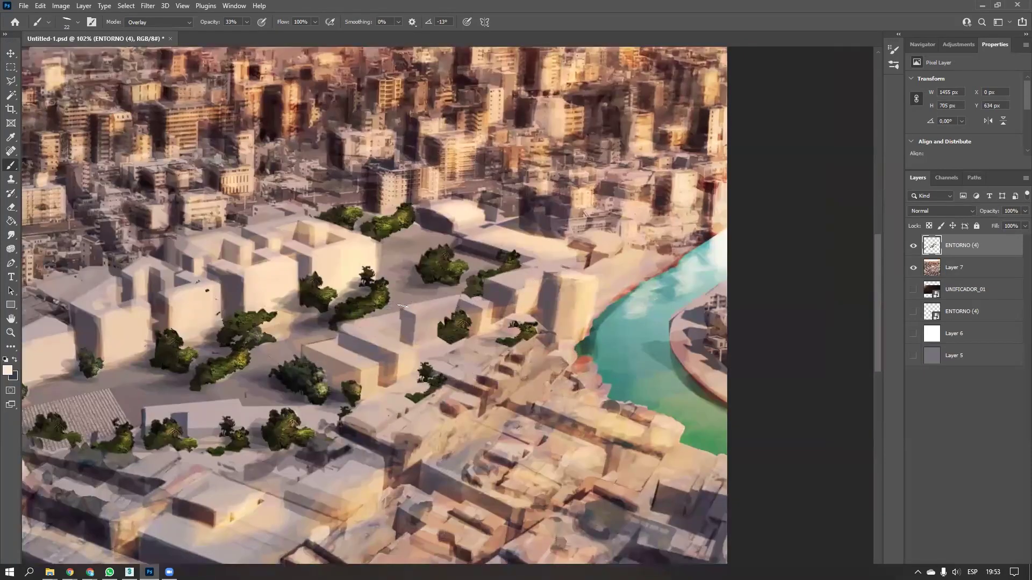
pyautogui.keyDown('alt'); pyautogui.scroll(-1, 326, 343); pyautogui.keyUp('alt')
pyautogui.keyDown('alt'); pyautogui.scroll(-5, 325, 343); pyautogui.keyUp('alt')
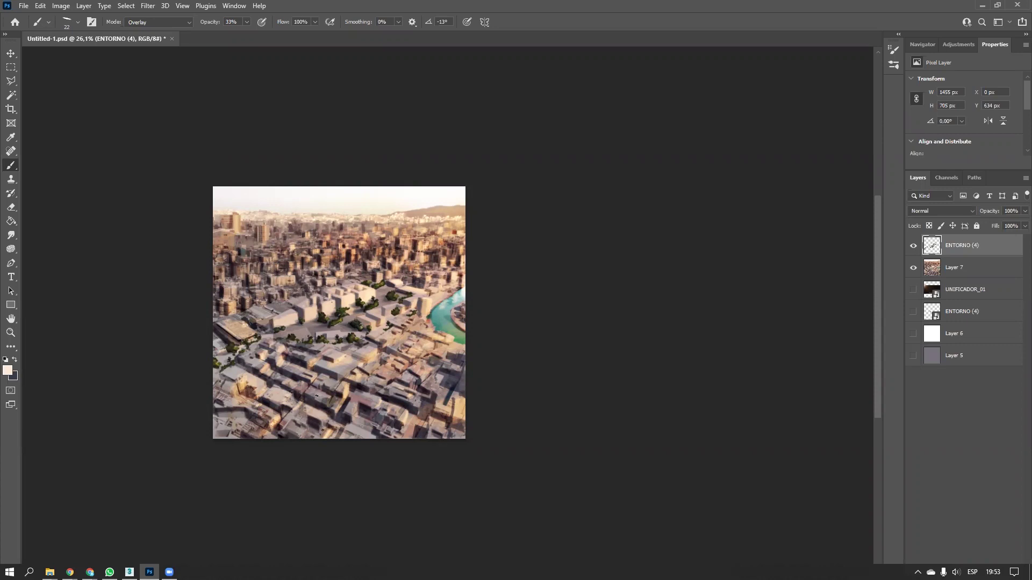
pyautogui.keyDown('ctrl'); pyautogui.keyDown('alt'); pyautogui.moveTo(313, 360); pyautogui.dragTo(350, 356); pyautogui.keyUp('alt'); pyautogui.keyUp('ctrl')
pyautogui.scroll(2, 387, 339)
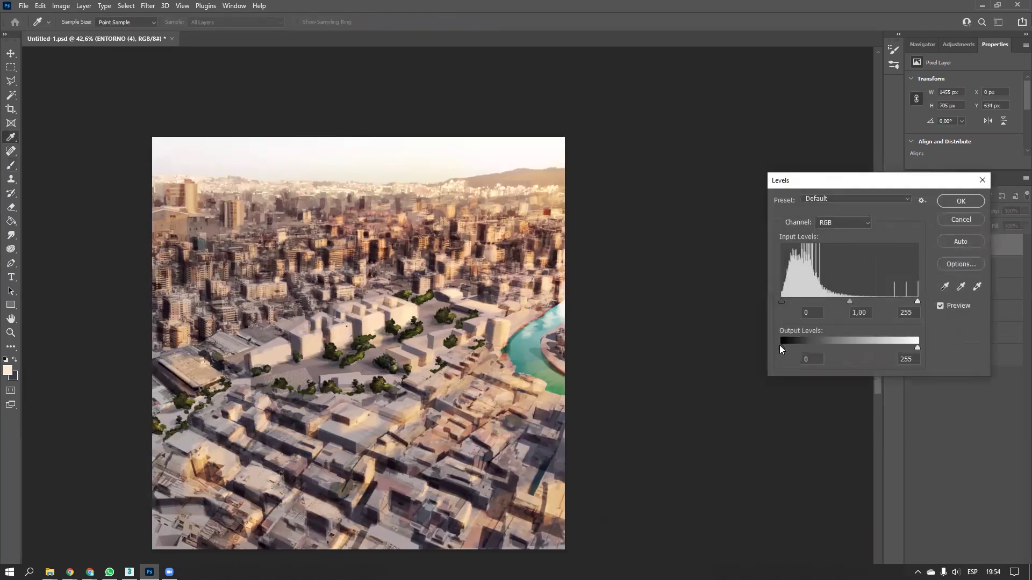
pyautogui.moveTo(783, 348); pyautogui.dragTo(802, 348)
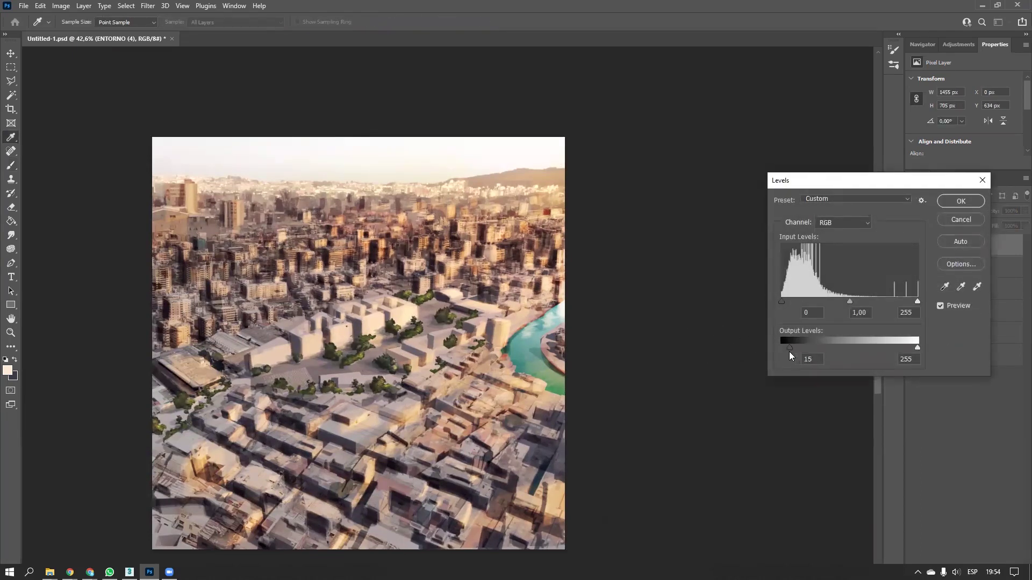
pyautogui.click(950, 202)
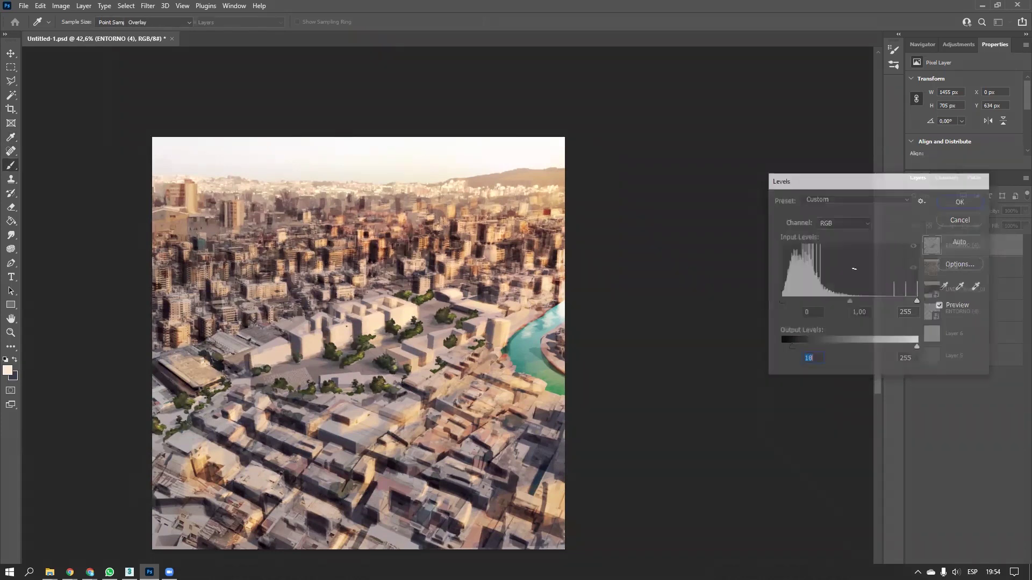
# Swap to the dark brush colour, set the opacity to 25%, and paint Overlay shading on the plaza trees
pyautogui.press('b')
pyautogui.press('x')
pyautogui.keyDown('alt'); pyautogui.scroll(3, 445, 353); pyautogui.keyUp('alt')
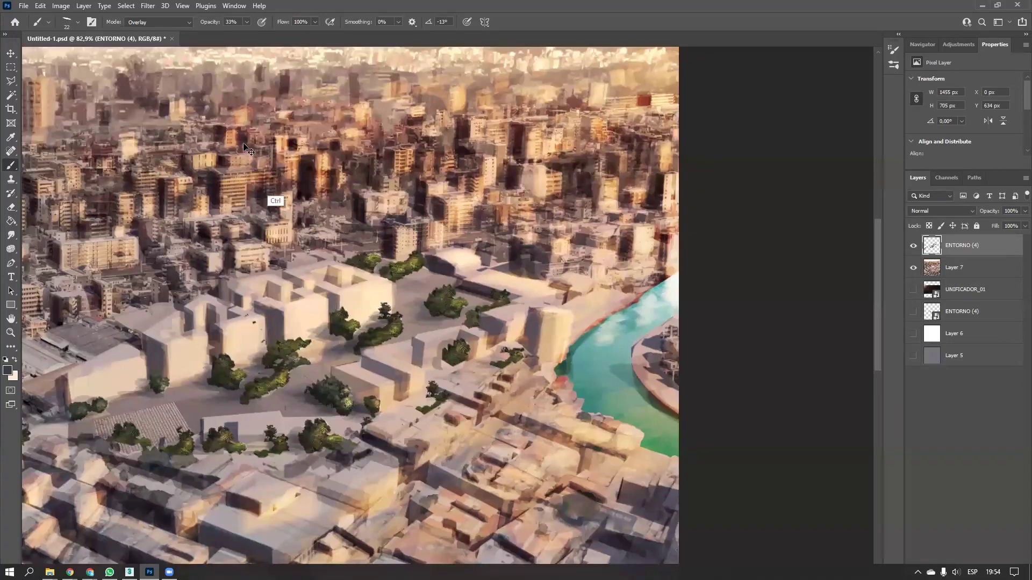
pyautogui.click(239, 21)
pyautogui.write('25')
pyautogui.press('Return')
pyautogui.moveTo(334, 333); pyautogui.dragTo(324, 334)
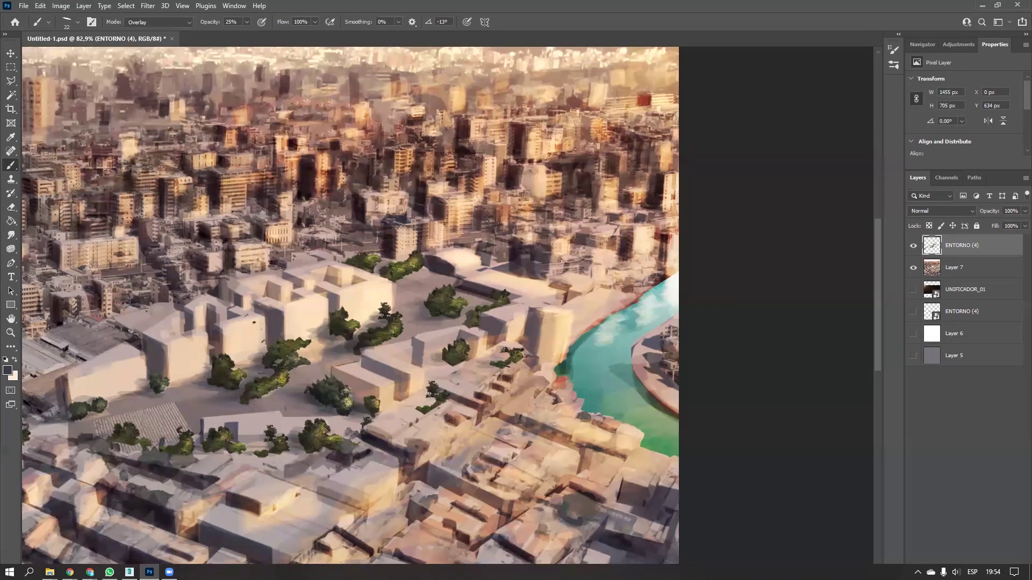
# Examine how the shaded trees blend with the plaza and the surrounding city
pyautogui.keyDown('alt'); pyautogui.scroll(-2, 546, 334); pyautogui.keyUp('alt')
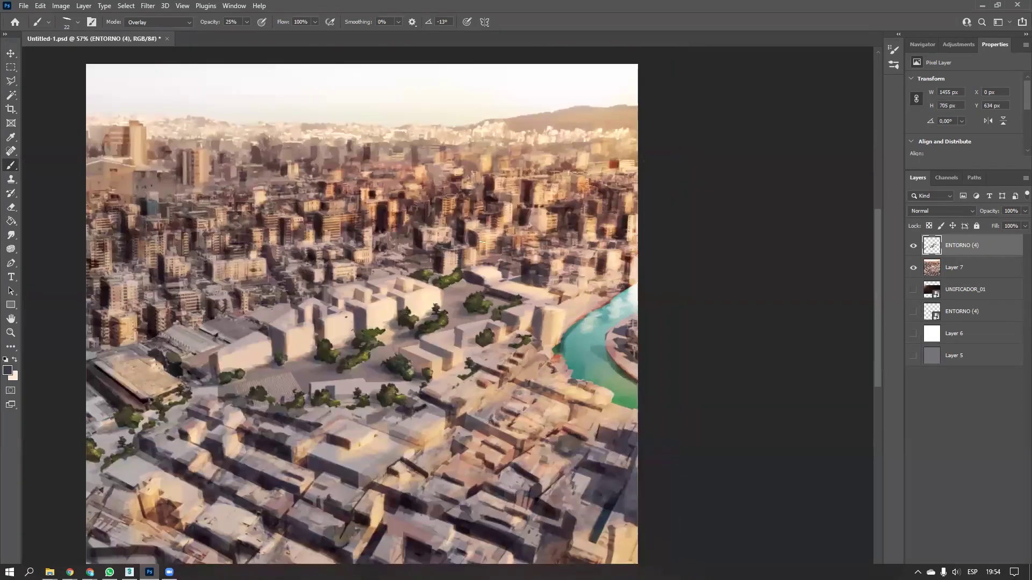
pyautogui.keyDown('alt'); pyautogui.scroll(-4, 322, 299); pyautogui.keyUp('alt')
pyautogui.keyDown('alt'); pyautogui.scroll(2, 344, 344); pyautogui.keyUp('alt')
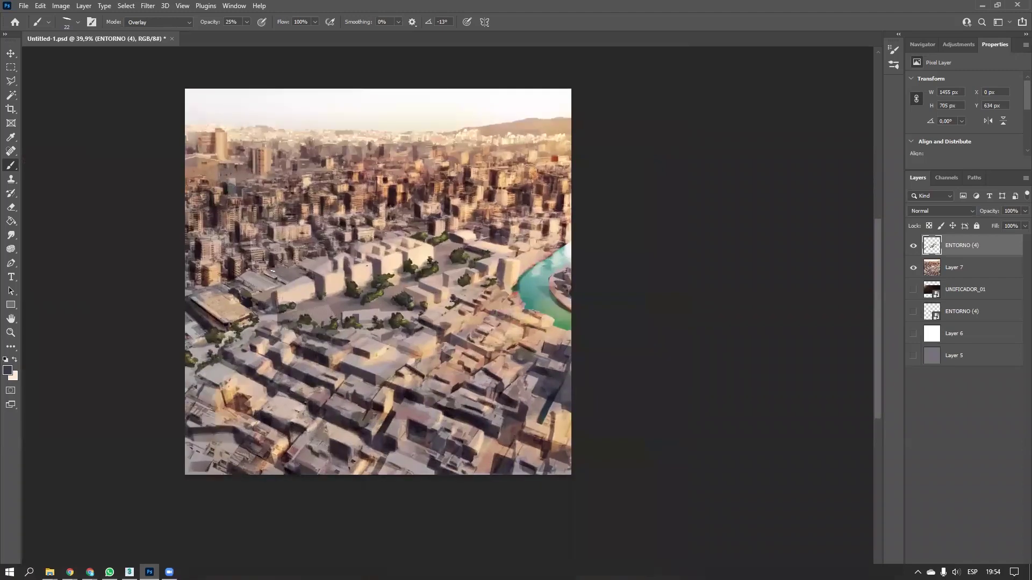
pyautogui.keyDown('ctrl'); pyautogui.moveTo(331, 282); pyautogui.dragTo(417, 248); pyautogui.keyUp('ctrl')
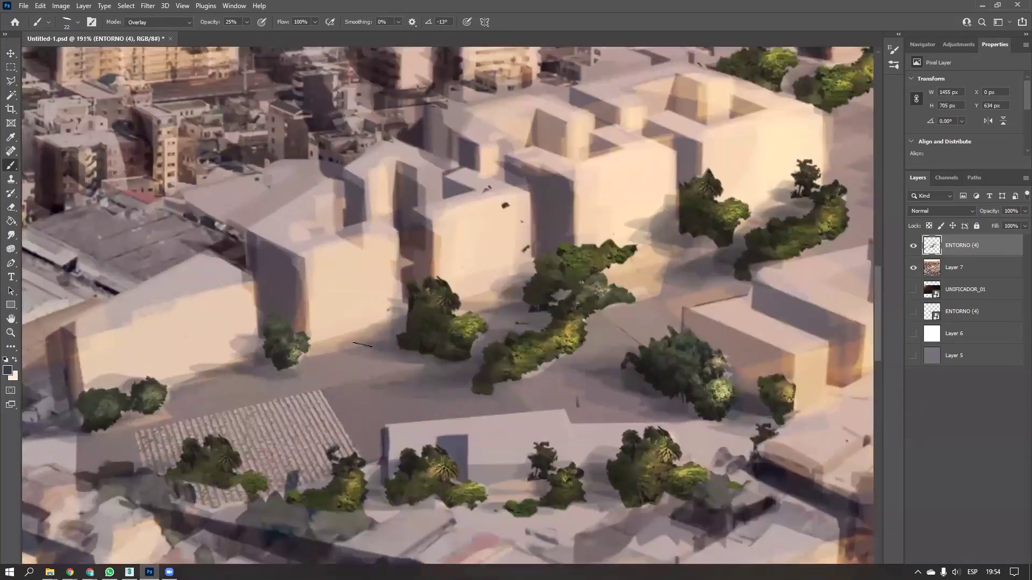
pyautogui.keyDown('ctrl'); pyautogui.moveTo(374, 313); pyautogui.dragTo(330, 368); pyautogui.keyUp('ctrl')
pyautogui.moveTo(490, 294)
pyautogui.mouseDown()
pyautogui.moveTo(396, 350)
pyautogui.moveTo(376, 326)
pyautogui.mouseUp()
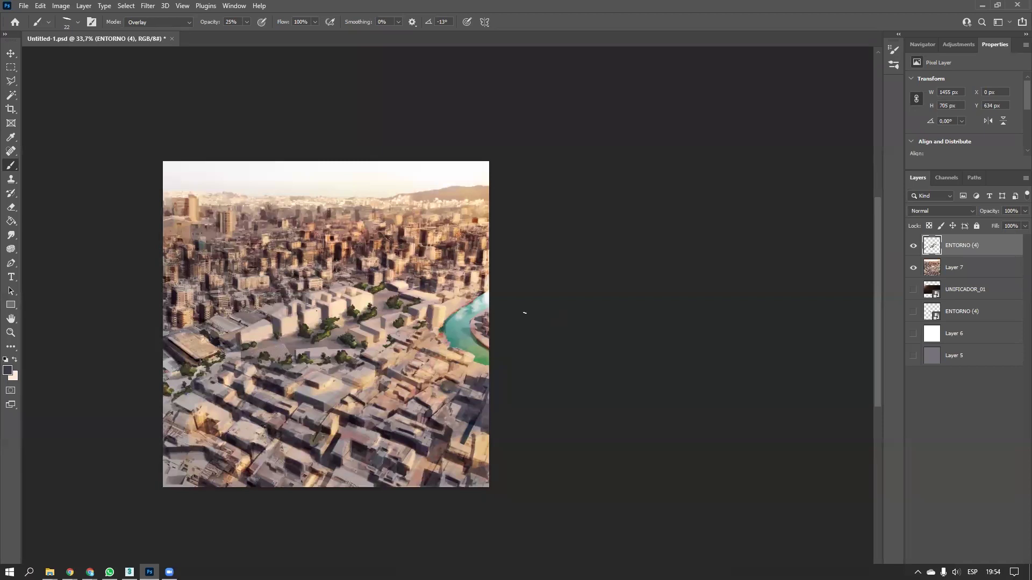
pyautogui.moveTo(352, 326); pyautogui.dragTo(394, 328)
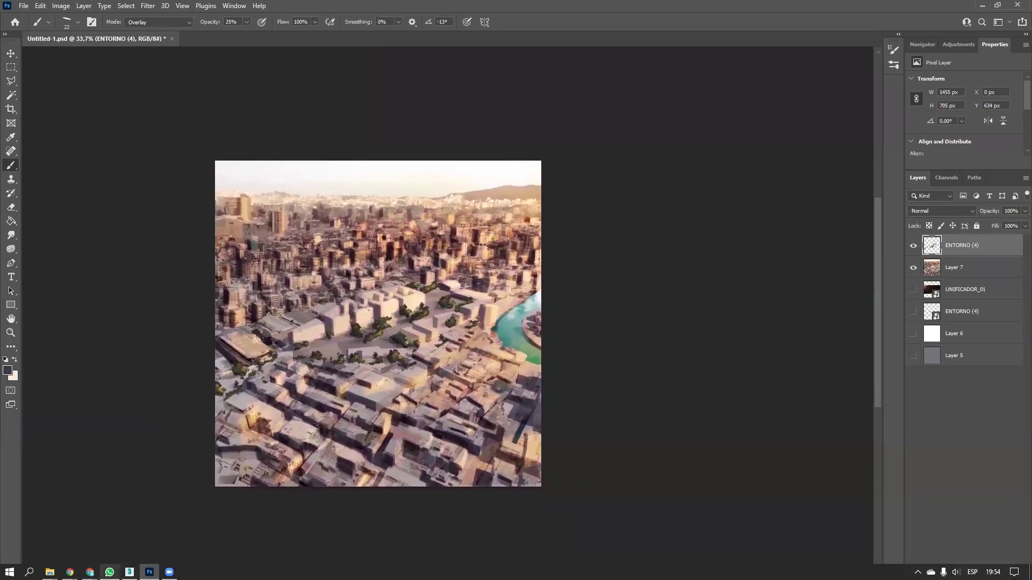
# Bring the AEREAS (1) people image from File Explorer into the document, scale it to 36.70%, and position it over the plaza
pyautogui.moveTo(49, 572)
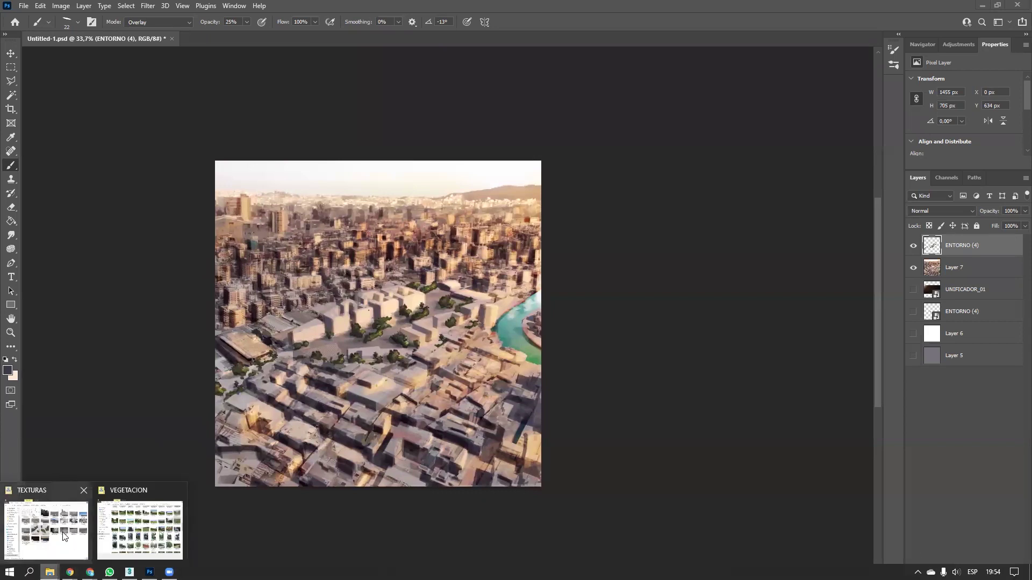
pyautogui.click(122, 535)
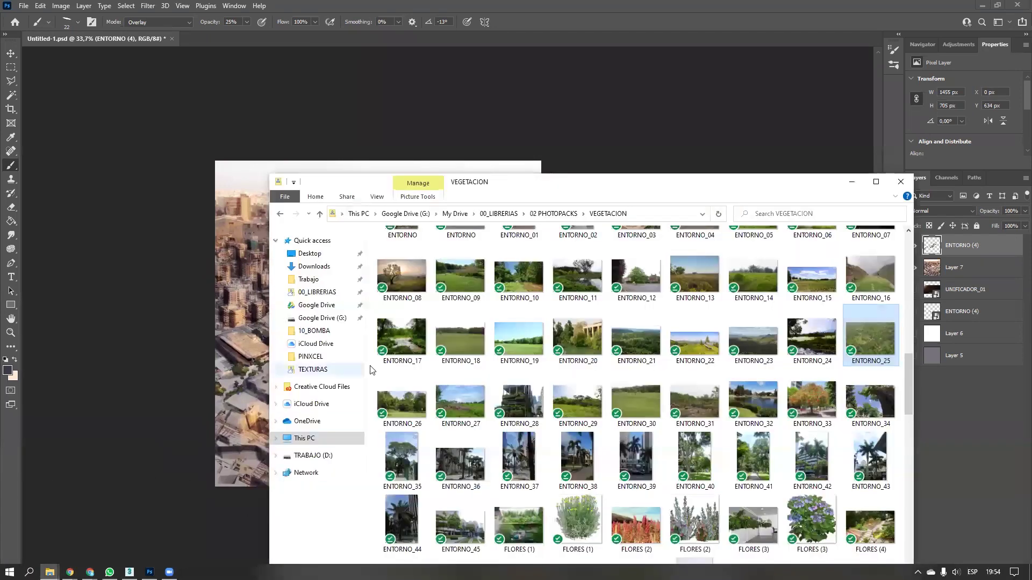
pyautogui.click(50, 572)
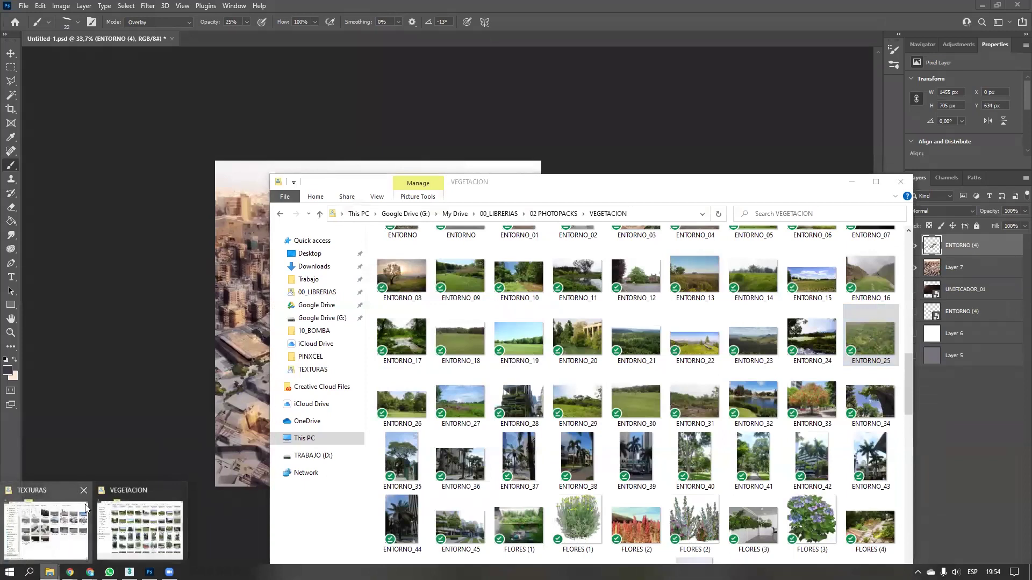
pyautogui.click(86, 508)
pyautogui.moveTo(584, 149); pyautogui.dragTo(239, 293)
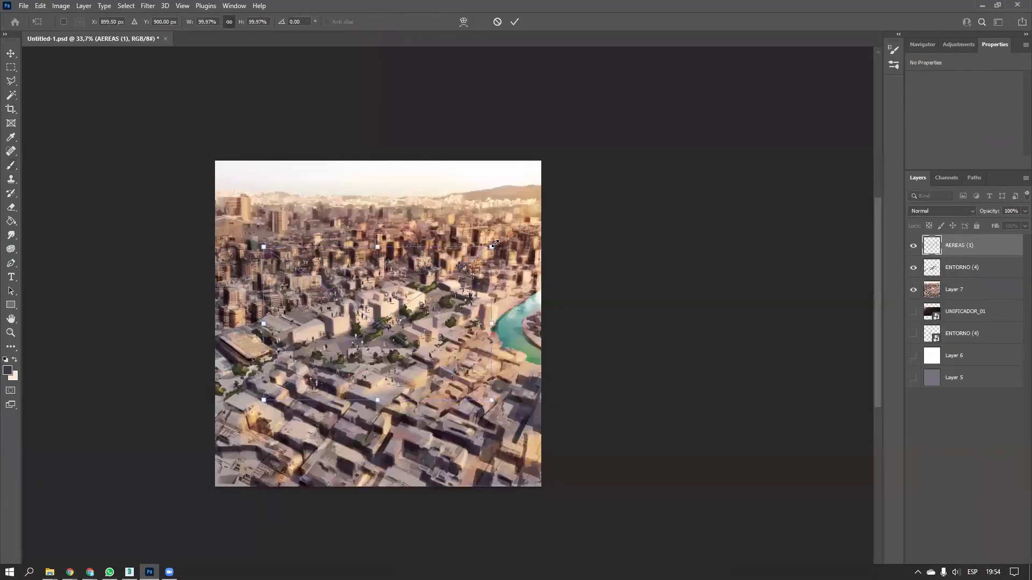
pyautogui.moveTo(495, 249); pyautogui.dragTo(347, 344)
pyautogui.moveTo(330, 376); pyautogui.dragTo(398, 366)
# Shrink the people image to about 408 × 271 px, flip it horizontally, and place it over the front of the plaza
pyautogui.keyDown('alt'); pyautogui.scroll(3, 398, 366); pyautogui.keyUp('alt')
pyautogui.keyDown('alt'); pyautogui.scroll(3, 380, 333); pyautogui.keyUp('alt')
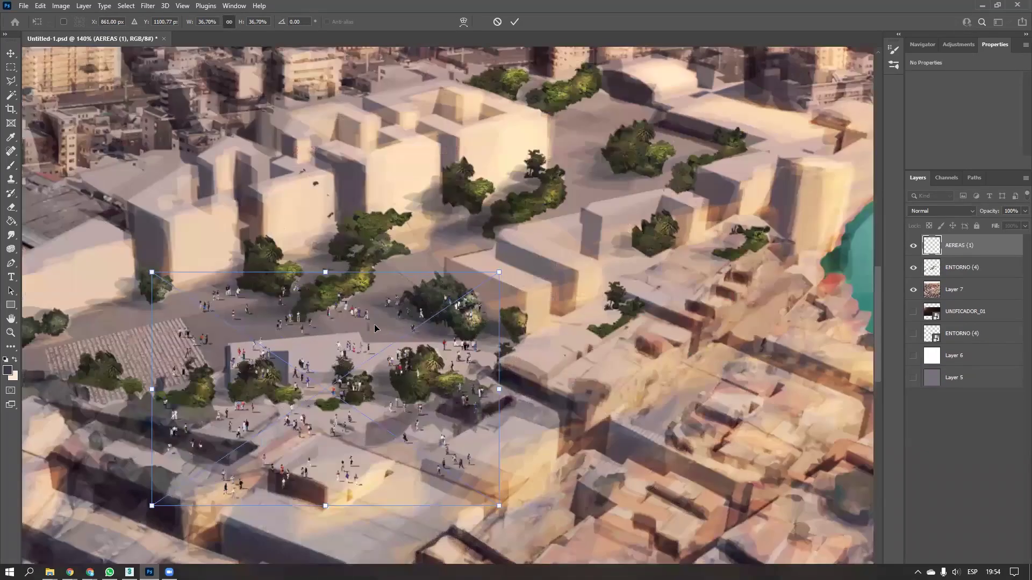
pyautogui.moveTo(503, 272); pyautogui.dragTo(357, 302)
pyautogui.moveTo(310, 345)
pyautogui.mouseDown()
pyautogui.moveTo(315, 322)
pyautogui.moveTo(289, 336)
pyautogui.moveTo(299, 336)
pyautogui.mouseUp()
pyautogui.rightClick(282, 352)
pyautogui.click(321, 517)
pyautogui.press('Return')
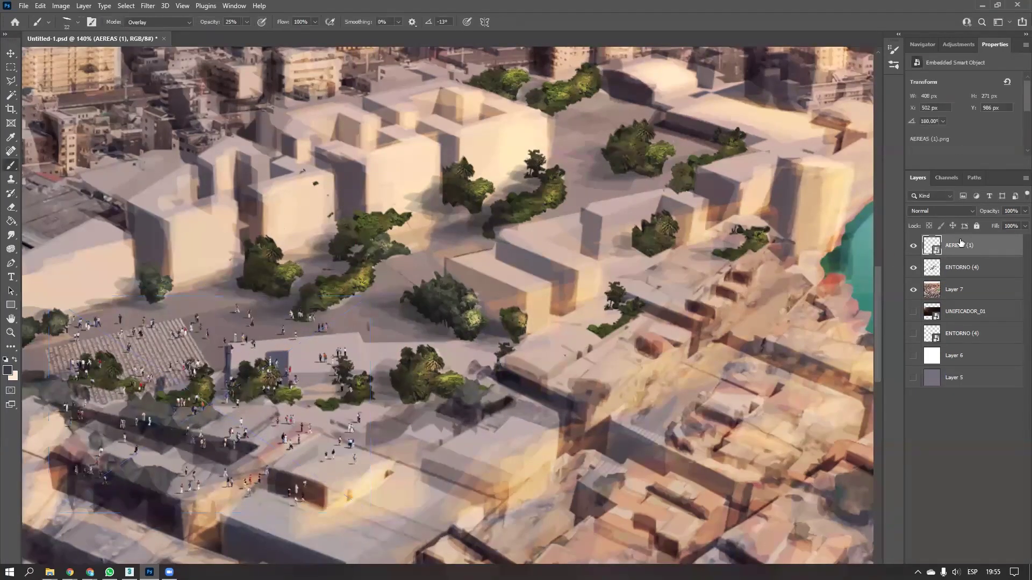
# Rasterize the AEREAS (1) layer and reorder it below the ENTORNO (4) tree layer
pyautogui.rightClick(959, 243)
pyautogui.click(900, 313)
pyautogui.moveTo(966, 252); pyautogui.dragTo(959, 279)
pyautogui.moveTo(469, 338); pyautogui.dragTo(576, 331)
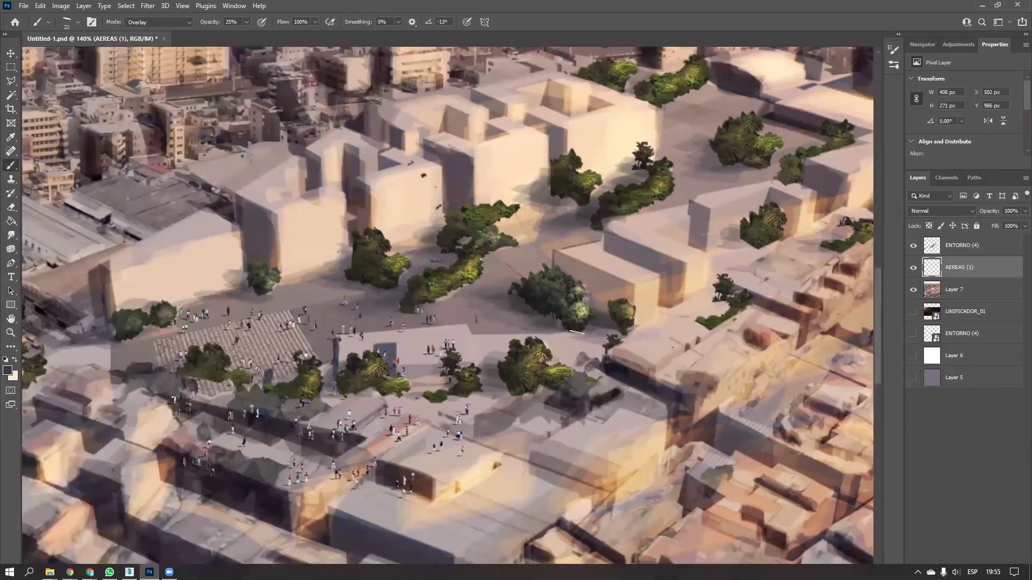
# Select the people lying over the foreground rooftops with the Polygonal Lasso and move them onto the central plaza area
pyautogui.press('l')
pyautogui.moveTo(423, 350); pyautogui.dragTo(510, 269)
pyautogui.click(593, 481)
pyautogui.click(220, 445)
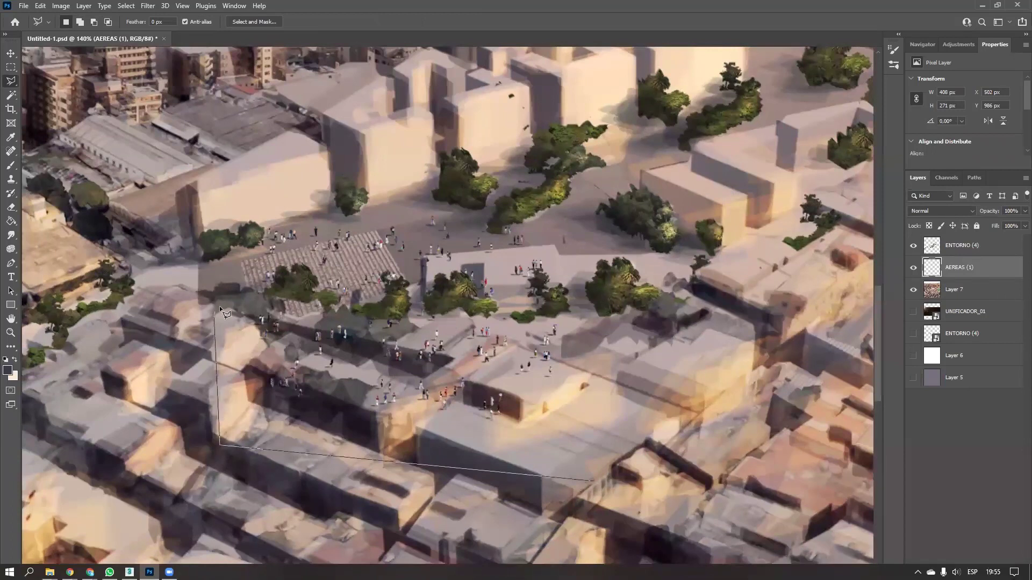
pyautogui.keyDown('alt'); pyautogui.moveTo(328, 307); pyautogui.dragTo(556, 246); pyautogui.keyUp('alt')
pyautogui.keyDown('alt'); pyautogui.moveTo(661, 268); pyautogui.dragTo(596, 442); pyautogui.keyUp('alt')
pyautogui.doubleClick(597, 442)
pyautogui.press('v')
pyautogui.moveTo(444, 338)
pyautogui.mouseDown()
pyautogui.moveTo(311, 412)
pyautogui.moveTo(559, 268)
pyautogui.moveTo(516, 263)
pyautogui.moveTo(560, 269)
pyautogui.moveTo(406, 332)
pyautogui.mouseUp()
# Select the people overlapping the central low buildings and move them to the open square at the rear of the plaza
pyautogui.press('l')
pyautogui.click(576, 237)
pyautogui.moveTo(442, 258)
pyautogui.keyDown('alt'); pyautogui.mouseDown()
pyautogui.moveTo(321, 309)
pyautogui.moveTo(328, 361)
pyautogui.moveTo(539, 419)
pyautogui.mouseUp(); pyautogui.keyUp('alt')
pyautogui.click(551, 404)
pyautogui.doubleClick(557, 251)
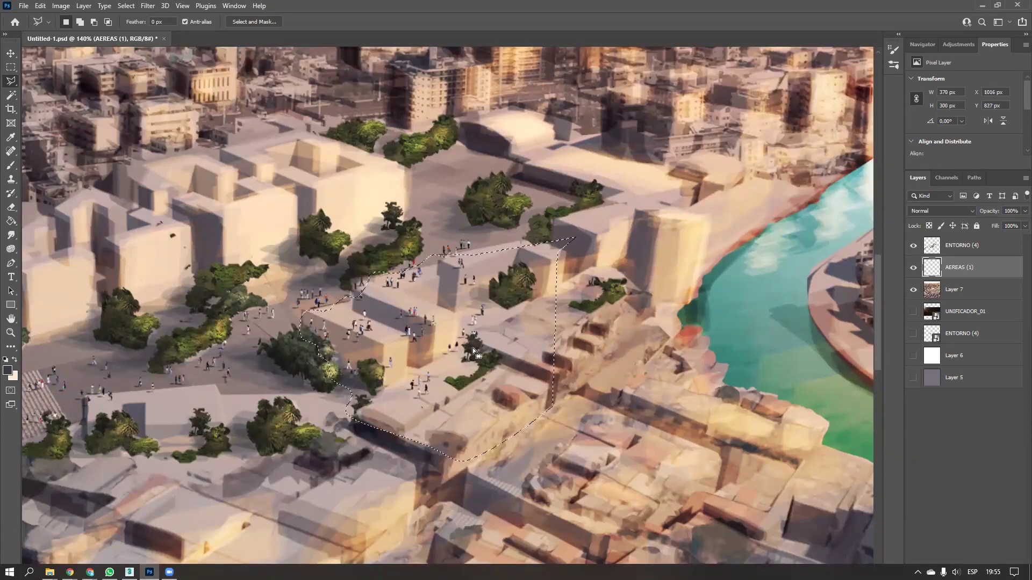
pyautogui.press('v')
pyautogui.moveTo(415, 338)
pyautogui.mouseDown()
pyautogui.moveTo(506, 186)
pyautogui.moveTo(506, 201)
pyautogui.mouseUp()
# Scale the moved people to 67.52%, position them around the rear square's tree, and deselect
pyautogui.hotkey('ctrl', 't')
pyautogui.moveTo(578, 106); pyautogui.dragTo(522, 159)
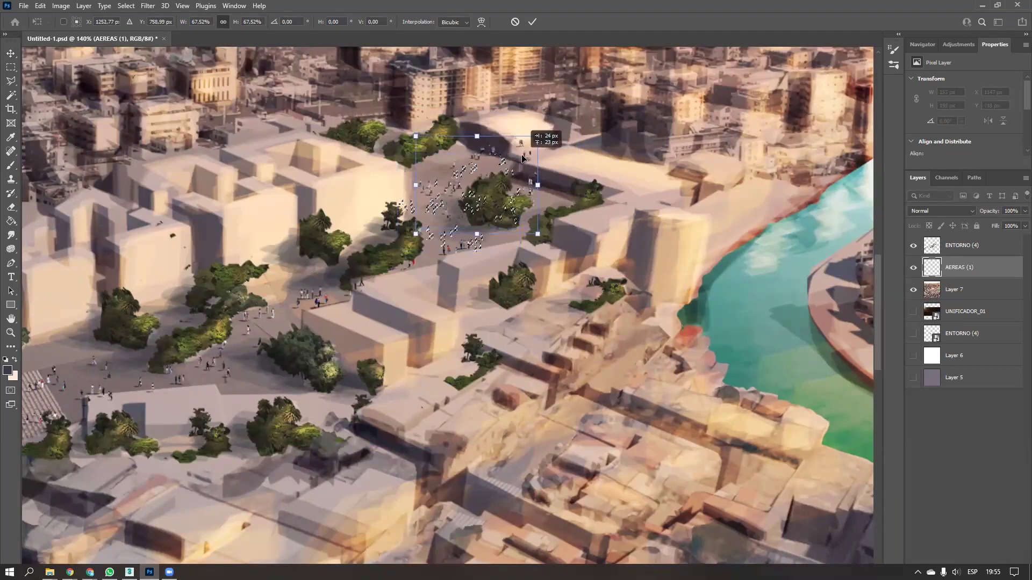
pyautogui.press('Return')
pyautogui.moveTo(331, 333); pyautogui.dragTo(455, 290)
pyautogui.hotkey('ctrl', 'd')
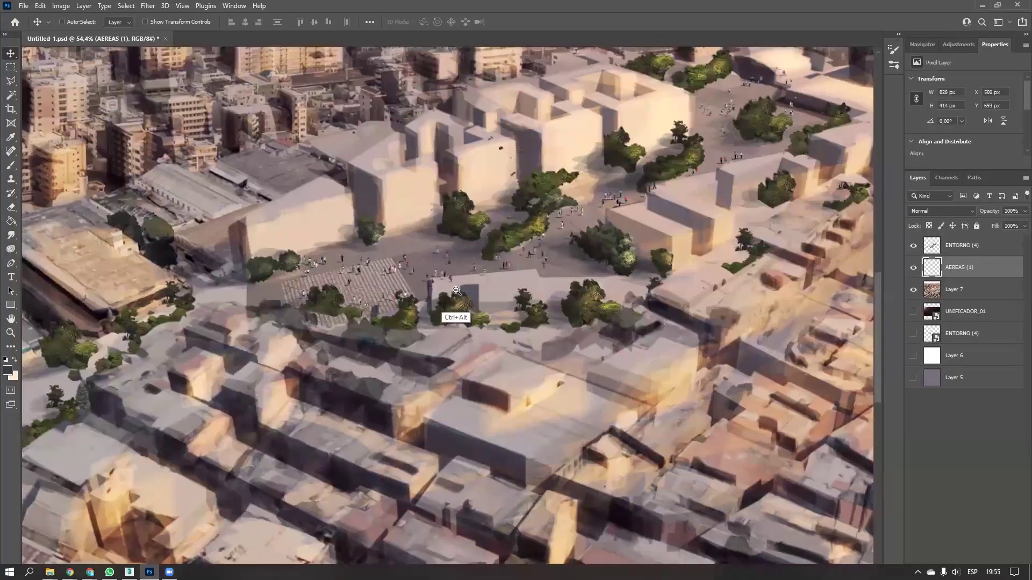
# Erase the stray people at the edges of the rear square on the AEREAS (1) layer
pyautogui.press('e')
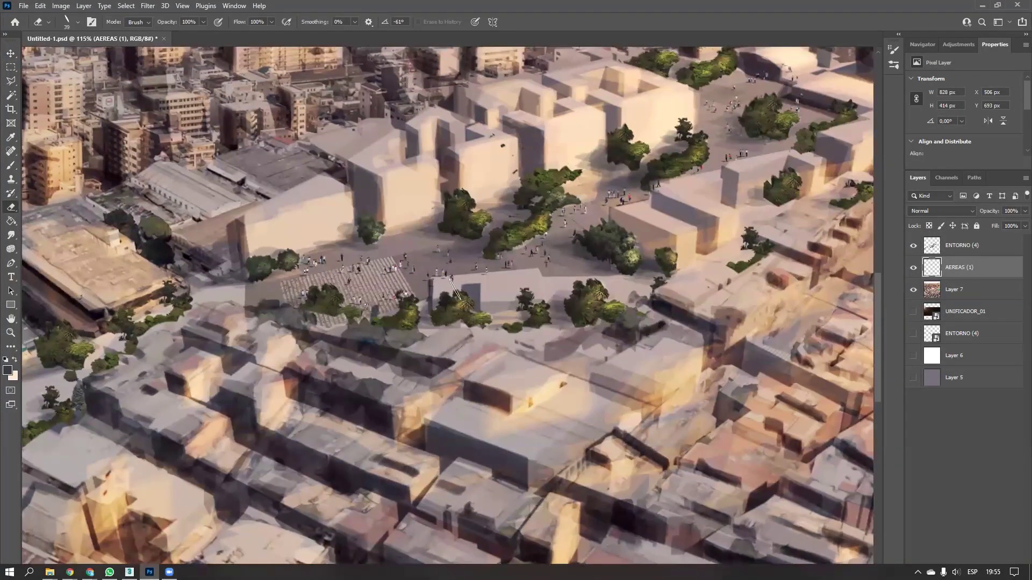
pyautogui.keyDown('alt'); pyautogui.scroll(-2, 531, 278); pyautogui.keyUp('alt')
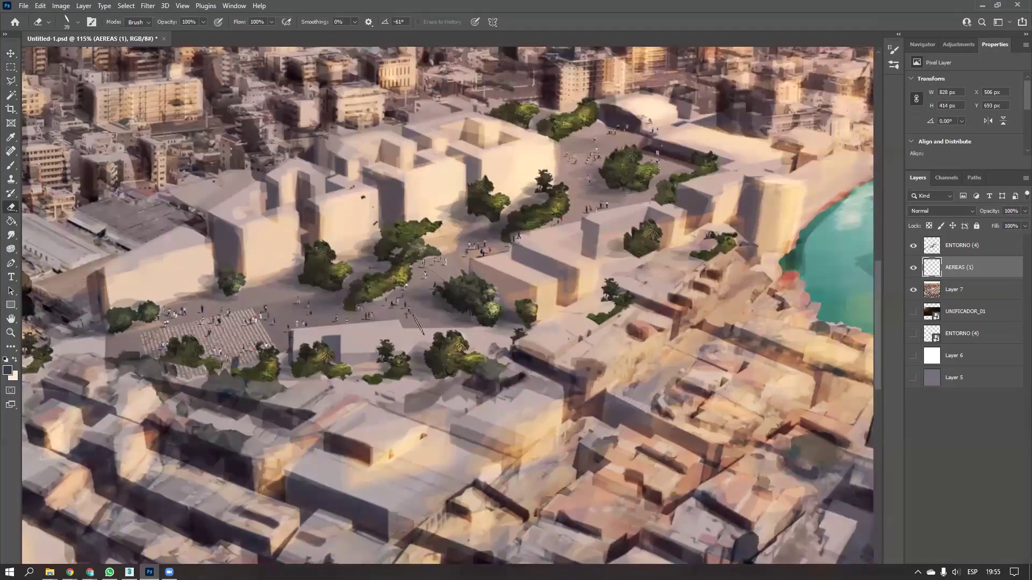
pyautogui.keyDown('alt'); pyautogui.scroll(3, 559, 263); pyautogui.keyUp('alt')
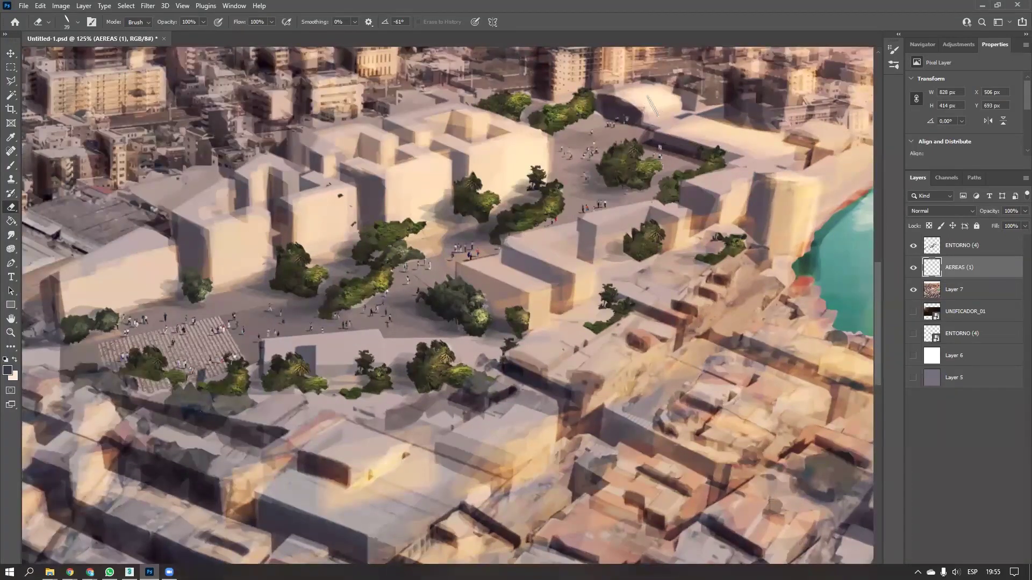
pyautogui.click(661, 136)
pyautogui.moveTo(955, 271)
pyautogui.mouseDown()
pyautogui.moveTo(955, 239)
pyautogui.moveTo(944, 275)
pyautogui.mouseUp()
pyautogui.moveTo(489, 309); pyautogui.dragTo(673, 284)
pyautogui.keyDown('ctrl'); pyautogui.keyDown('alt'); pyautogui.moveTo(474, 321); pyautogui.dragTo(465, 342); pyautogui.keyUp('alt'); pyautogui.keyUp('ctrl')
pyautogui.keyDown('alt'); pyautogui.scroll(-5, 432, 342); pyautogui.keyUp('alt')
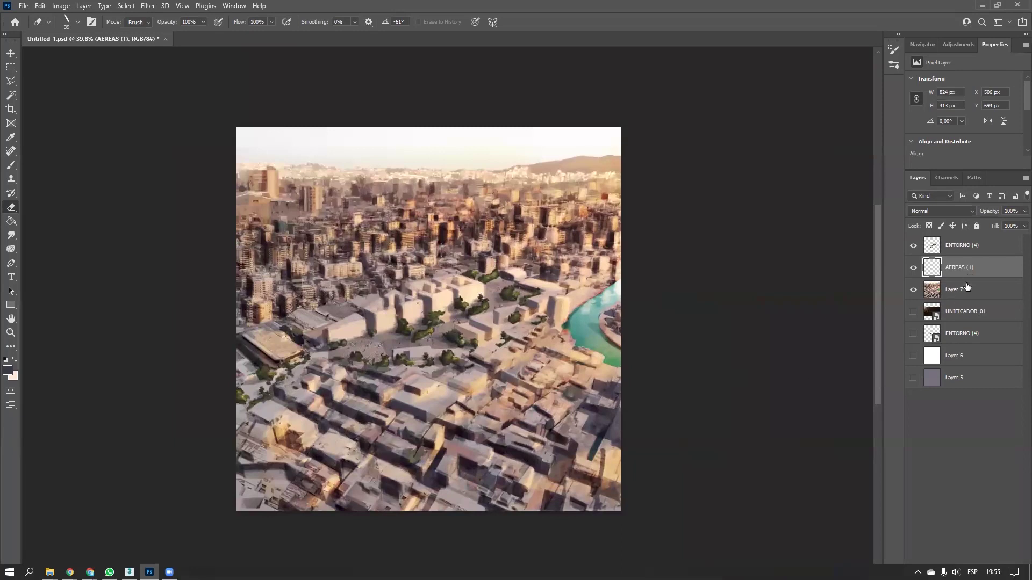
# Examine the trees and people across the plaza up close and within the whole aerial collage
pyautogui.click(953, 295)
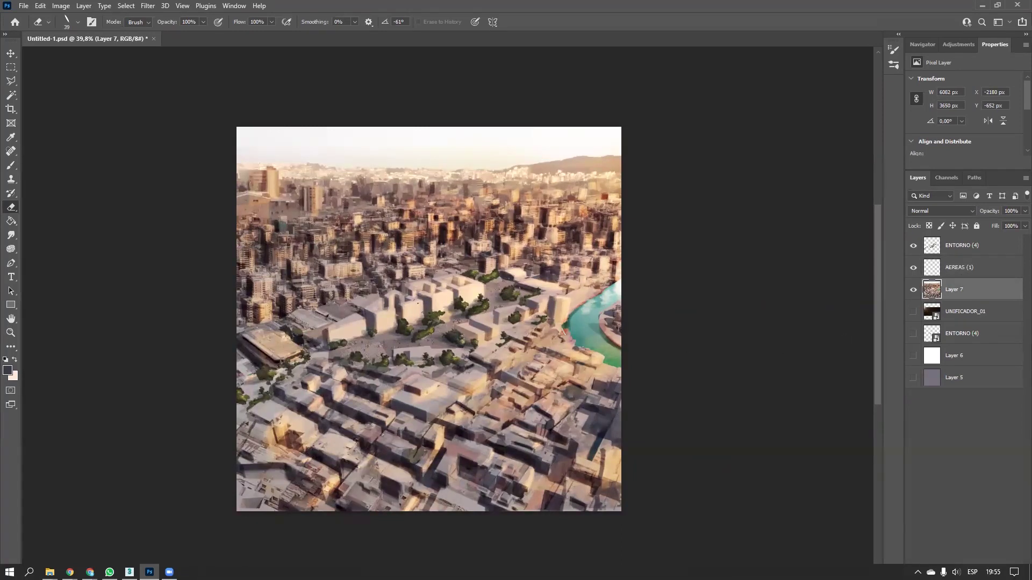
pyautogui.keyDown('ctrl'); pyautogui.keyDown('alt'); pyautogui.scroll(5, 392, 357); pyautogui.keyUp('alt'); pyautogui.keyUp('ctrl')
pyautogui.keyDown('ctrl'); pyautogui.keyDown('alt'); pyautogui.scroll(-2, 407, 280); pyautogui.keyUp('alt'); pyautogui.keyUp('ctrl')
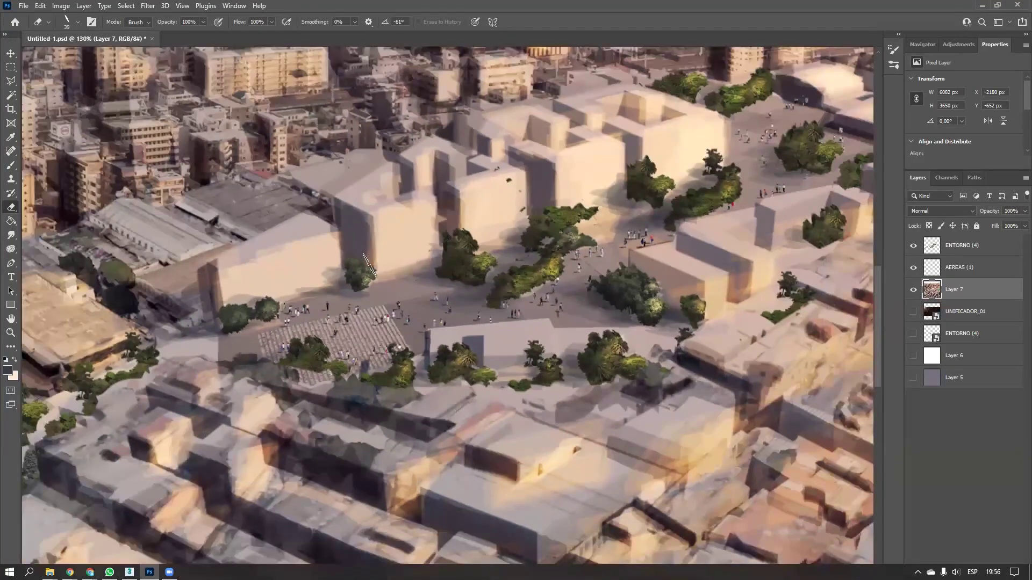
pyautogui.moveTo(375, 216); pyautogui.dragTo(329, 291)
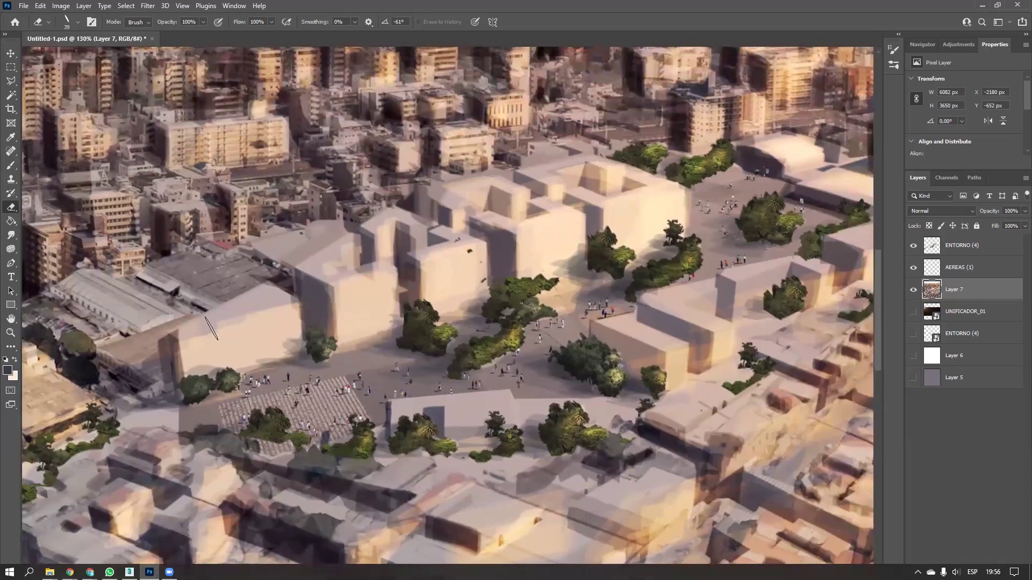
pyautogui.moveTo(552, 210); pyautogui.dragTo(499, 258)
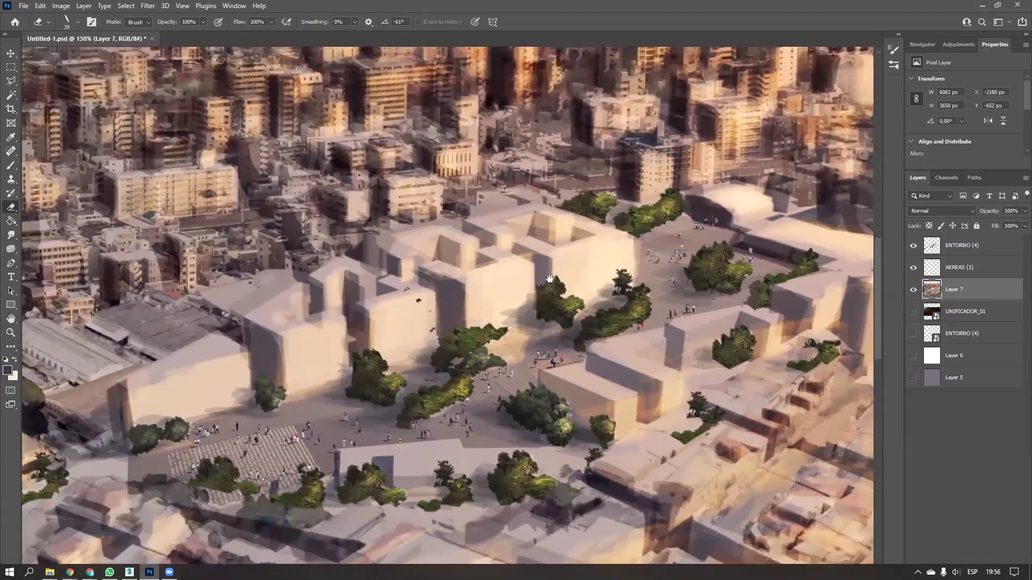
pyautogui.keyDown('ctrl'); pyautogui.keyDown('alt'); pyautogui.scroll(-3, 468, 332); pyautogui.keyUp('alt'); pyautogui.keyUp('ctrl')
pyautogui.keyDown('ctrl'); pyautogui.keyDown('alt'); pyautogui.scroll(-3, 468, 332); pyautogui.keyUp('alt'); pyautogui.keyUp('ctrl')
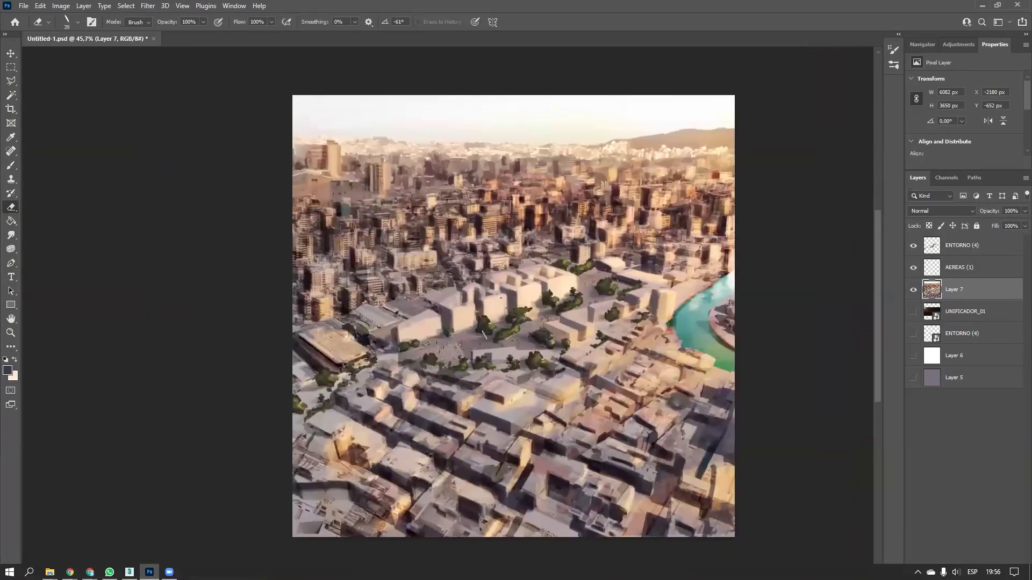
pyautogui.moveTo(638, 287); pyautogui.dragTo(590, 299)
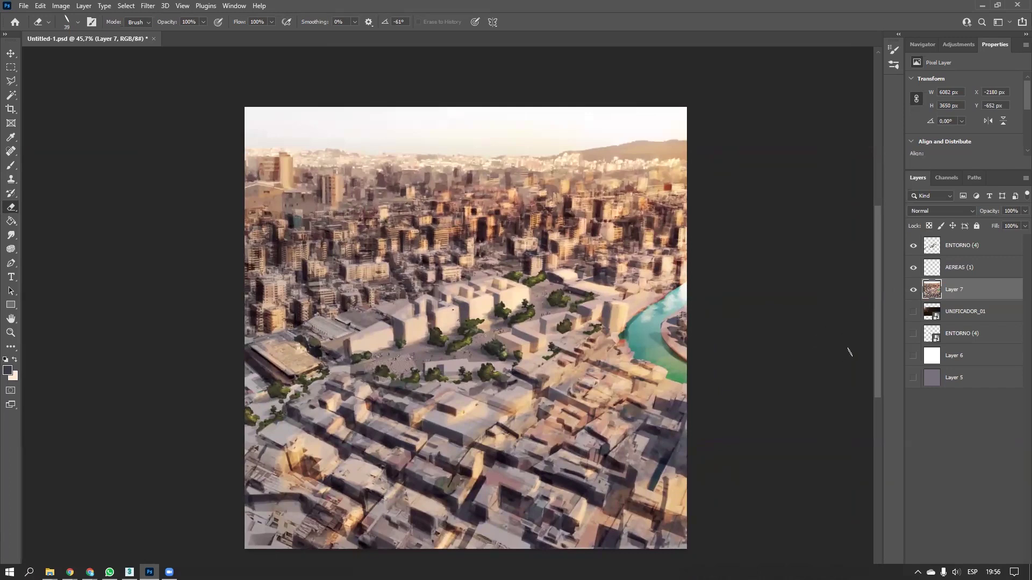
# Adjust Levels on the visible ENTORNO (4) tree layer, limiting output to 3–223 and raising the midtones to about 1.10
pyautogui.keyDown('shift'); pyautogui.click(954, 269); pyautogui.keyUp('shift')
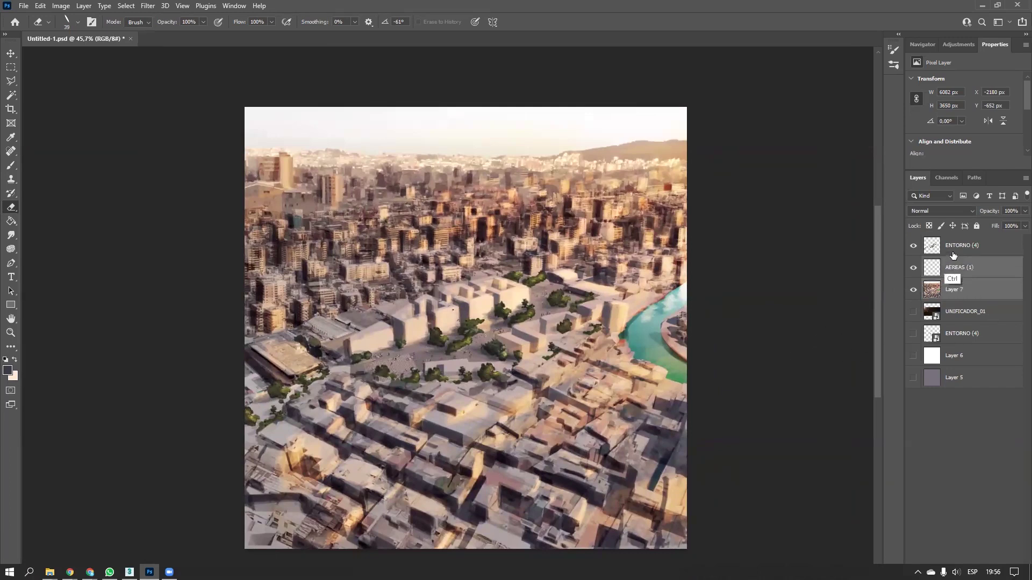
pyautogui.keyDown('shift'); pyautogui.click(960, 246); pyautogui.keyUp('shift')
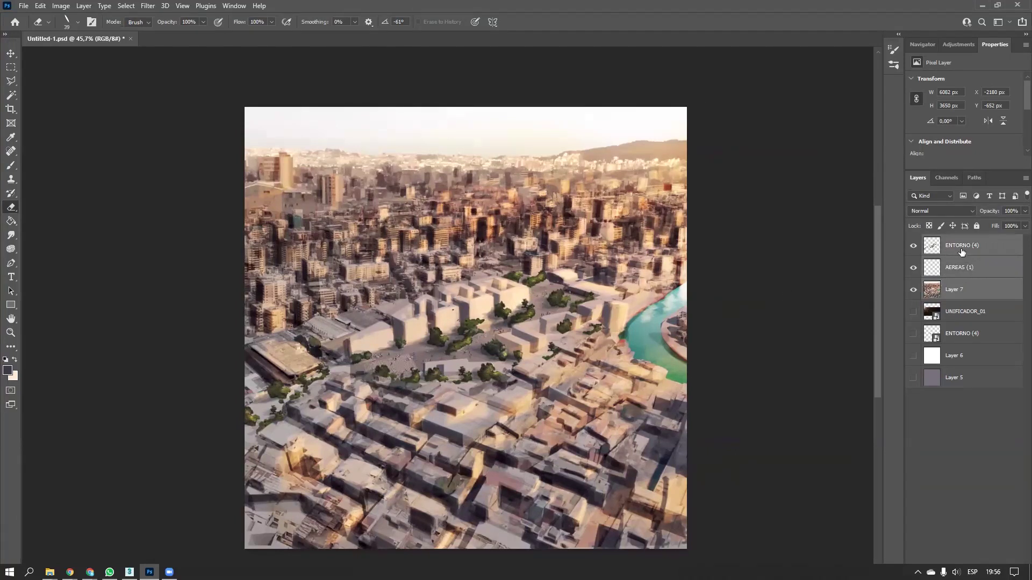
pyautogui.click(960, 249)
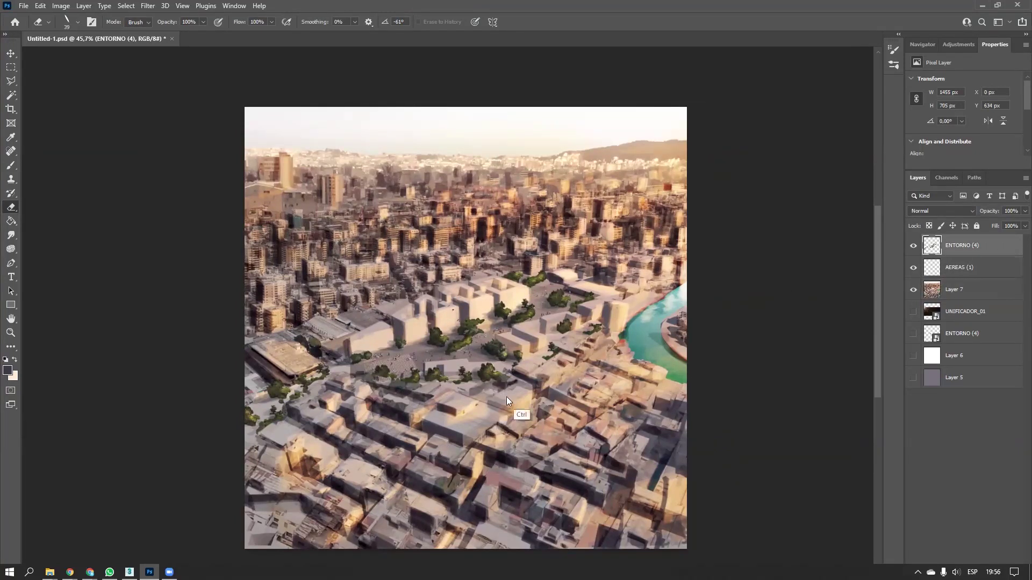
pyautogui.hotkey('ctrl', 'l')
pyautogui.moveTo(851, 299)
pyautogui.mouseDown()
pyautogui.moveTo(862, 302)
pyautogui.moveTo(852, 302)
pyautogui.mouseUp()
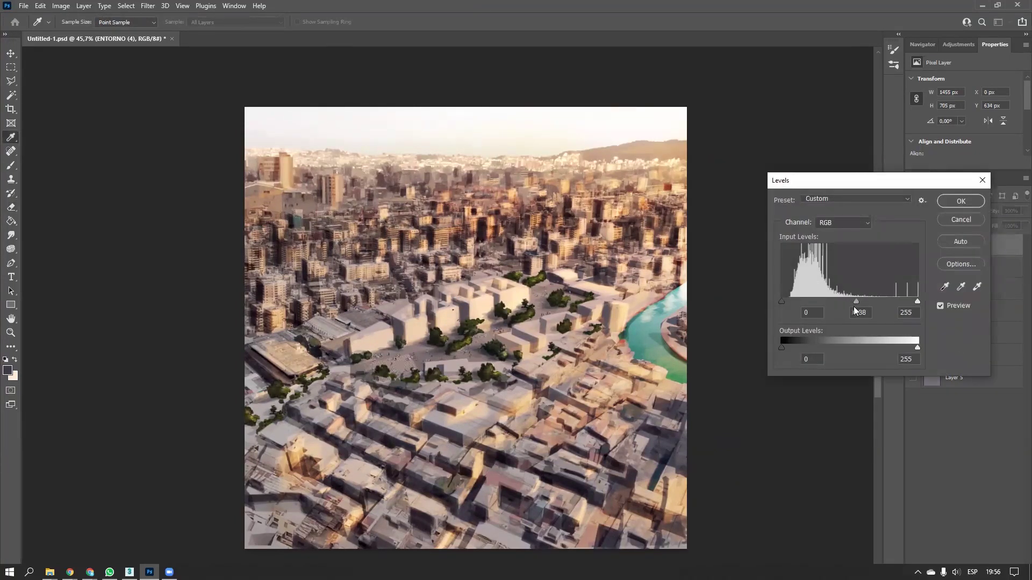
pyautogui.click(853, 310)
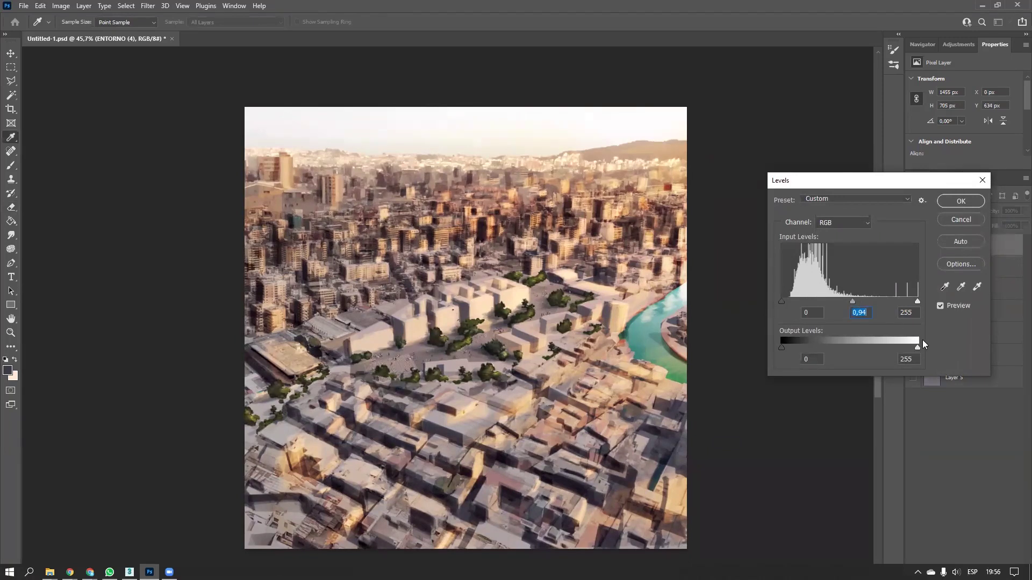
pyautogui.click(901, 360)
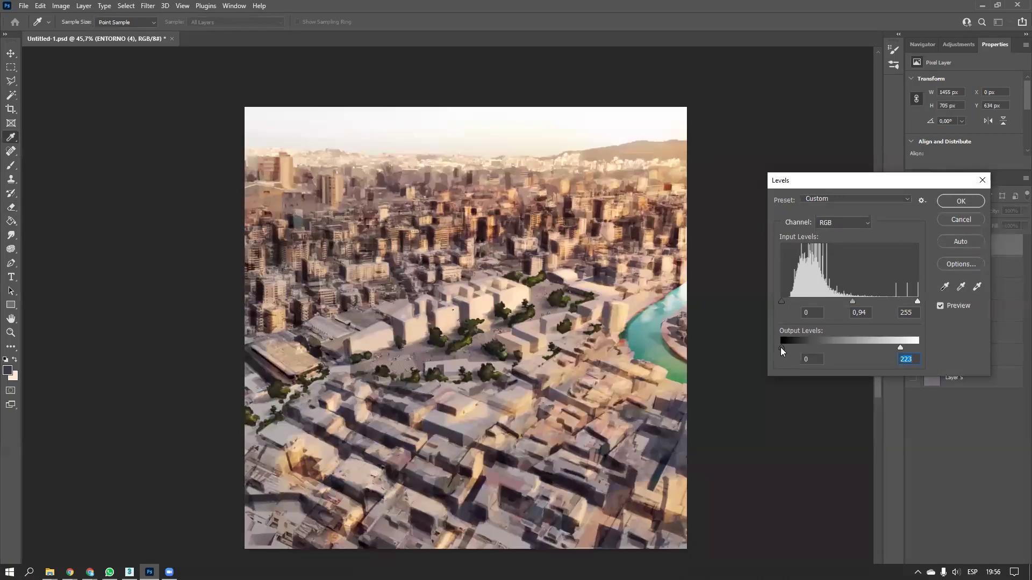
pyautogui.hotkey('shift', 'Tab')
pyautogui.moveTo(842, 309); pyautogui.dragTo(840, 311)
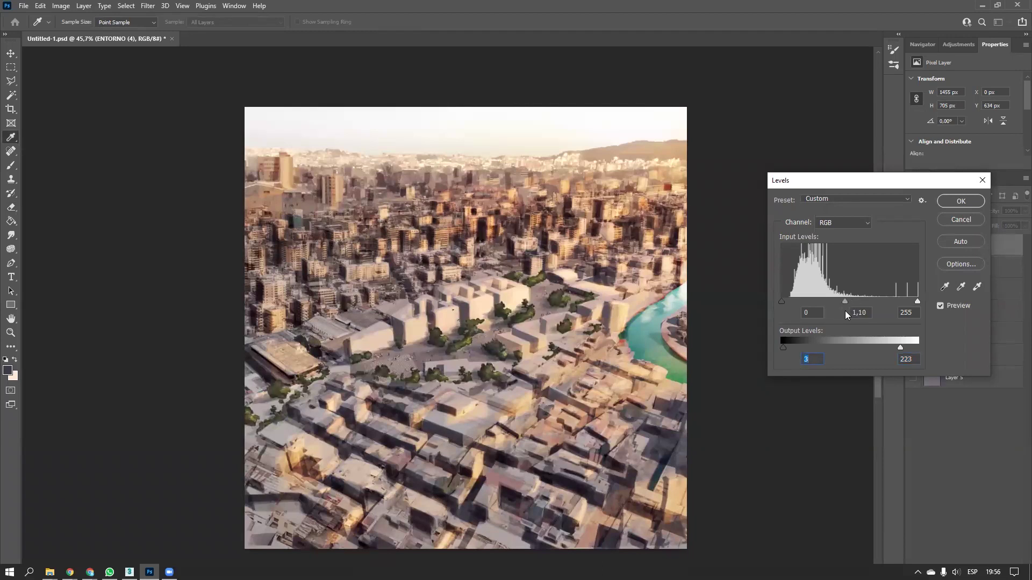
pyautogui.click(948, 201)
pyautogui.press('e')
# Shift the tree layer's midtones toward blue by about +23 with Color Balance
pyautogui.hotkey('ctrl', 'b')
pyautogui.moveTo(795, 184); pyautogui.dragTo(807, 184)
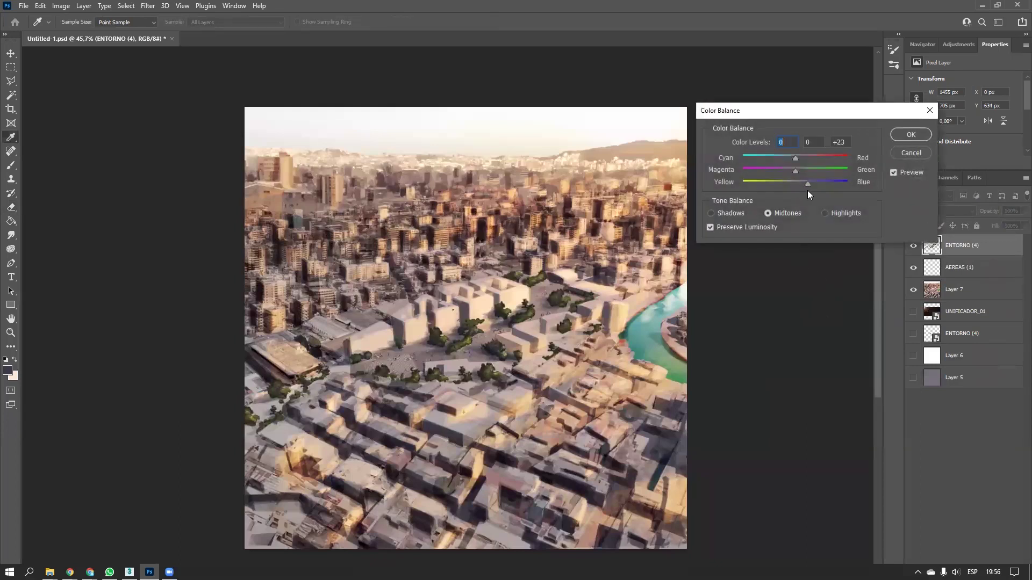
pyautogui.click(806, 192)
pyautogui.click(909, 135)
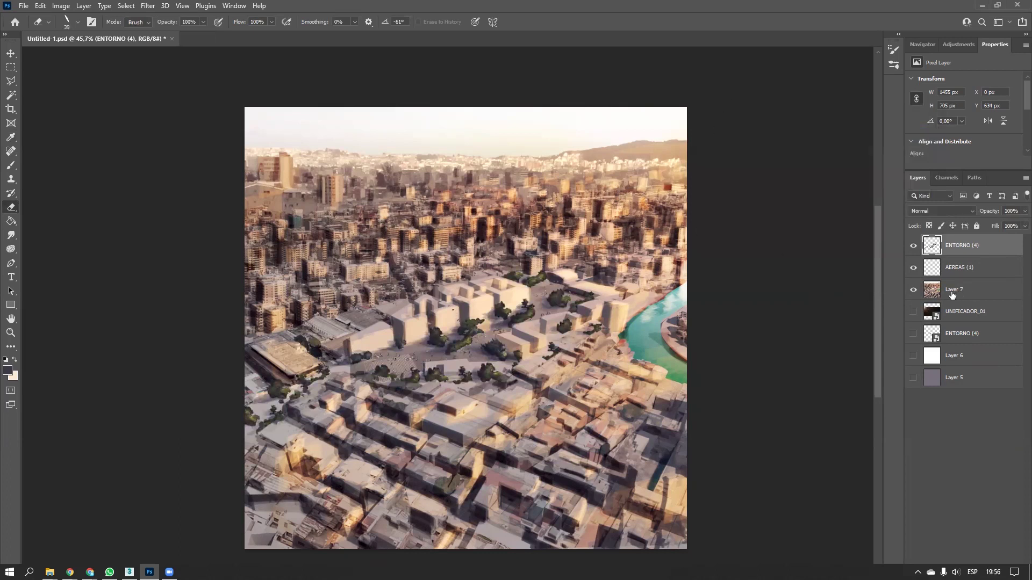
pyautogui.click(938, 291)
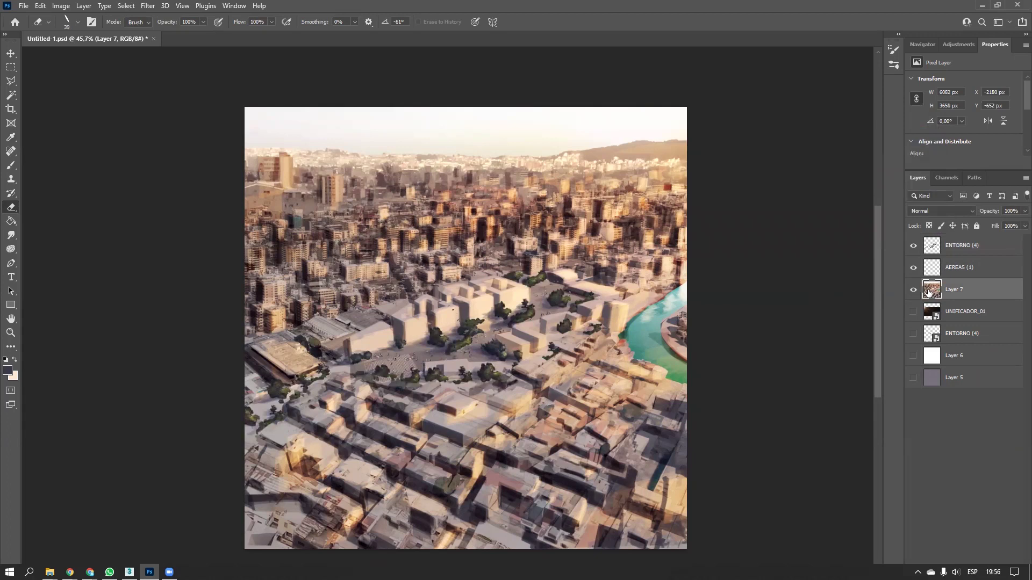
pyautogui.hotkey('ctrl', 'l')
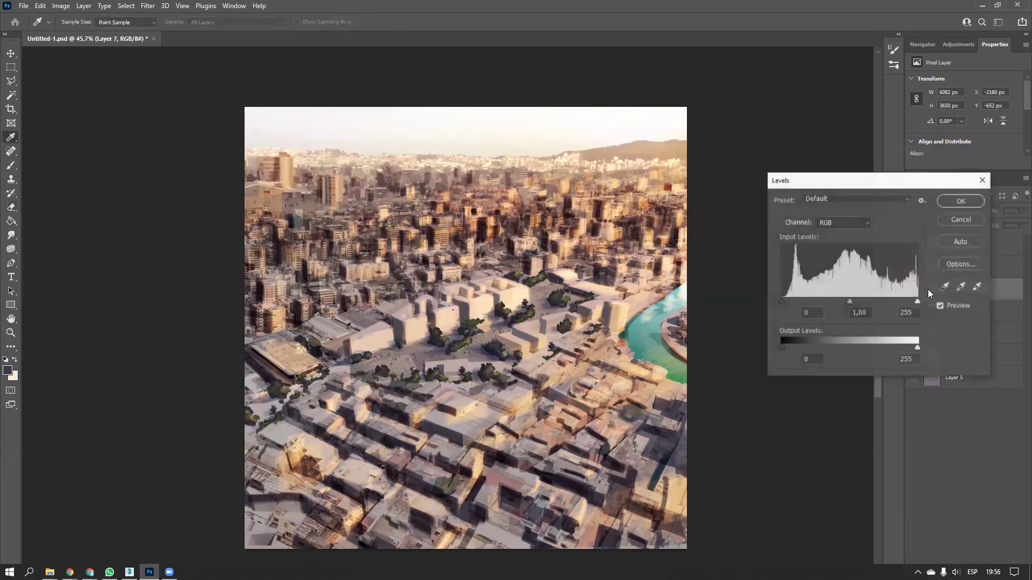
pyautogui.moveTo(859, 185); pyautogui.dragTo(733, 127)
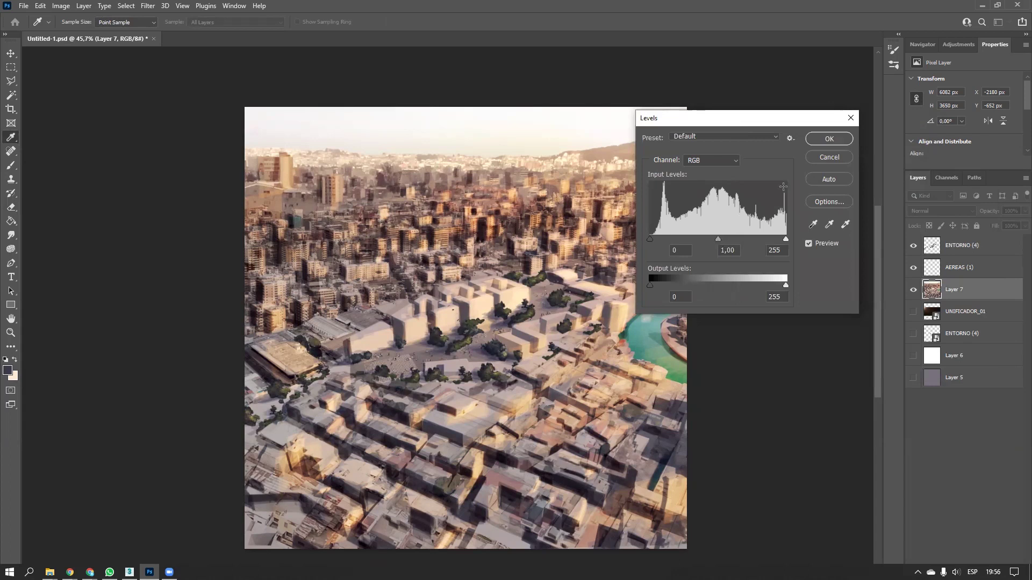
pyautogui.click(838, 158)
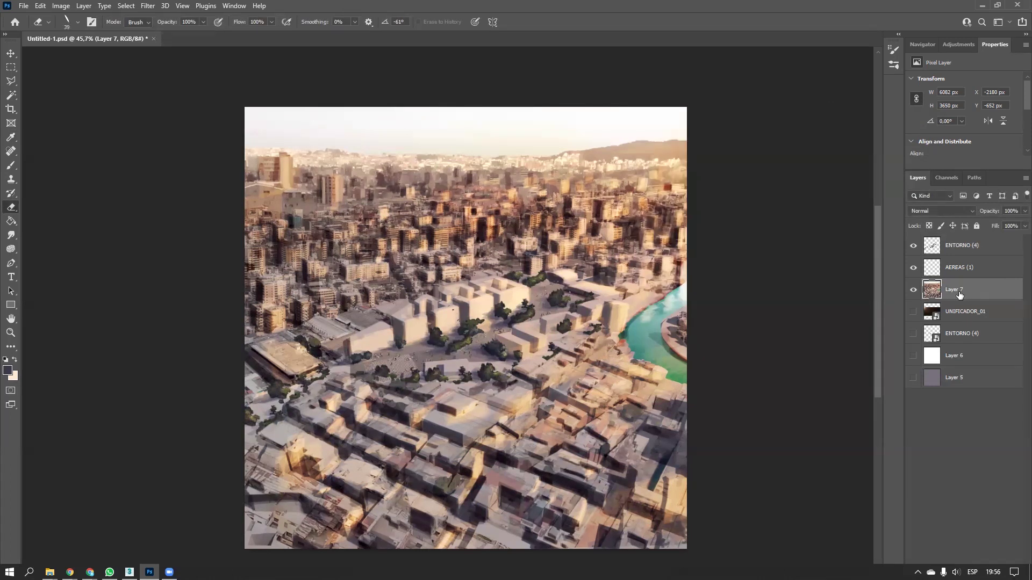
pyautogui.hotkey('ctrl', 'l')
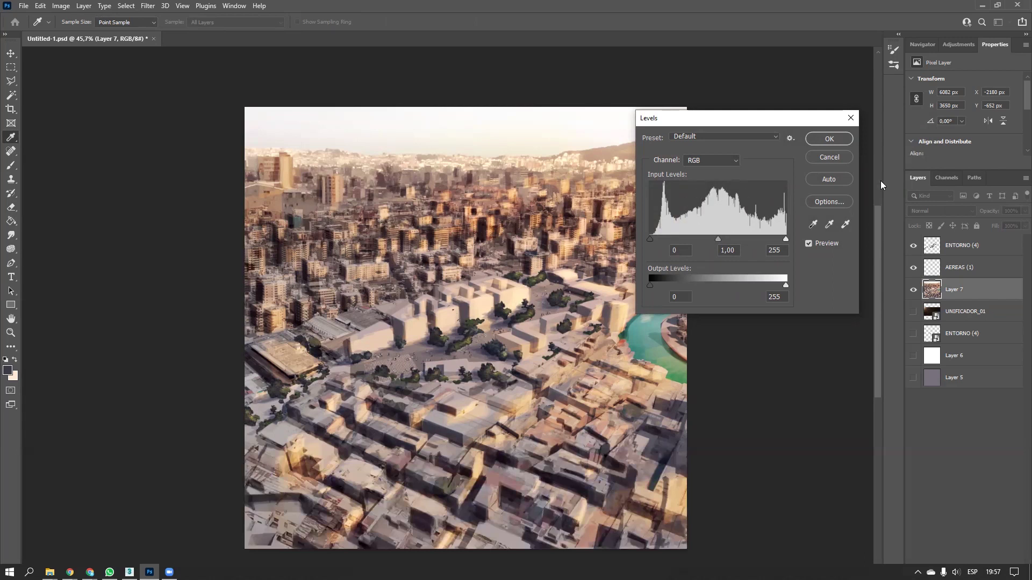
pyautogui.press('Escape')
# Duplicate Layer 7 and fully desaturate the copy with Hue/Saturation
pyautogui.moveTo(961, 298)
pyautogui.mouseDown()
pyautogui.moveTo(992, 553)
pyautogui.moveTo(974, 294)
pyautogui.moveTo(990, 576)
pyautogui.moveTo(999, 572)
pyautogui.mouseUp()
pyautogui.hotkey('ctrl', 'u')
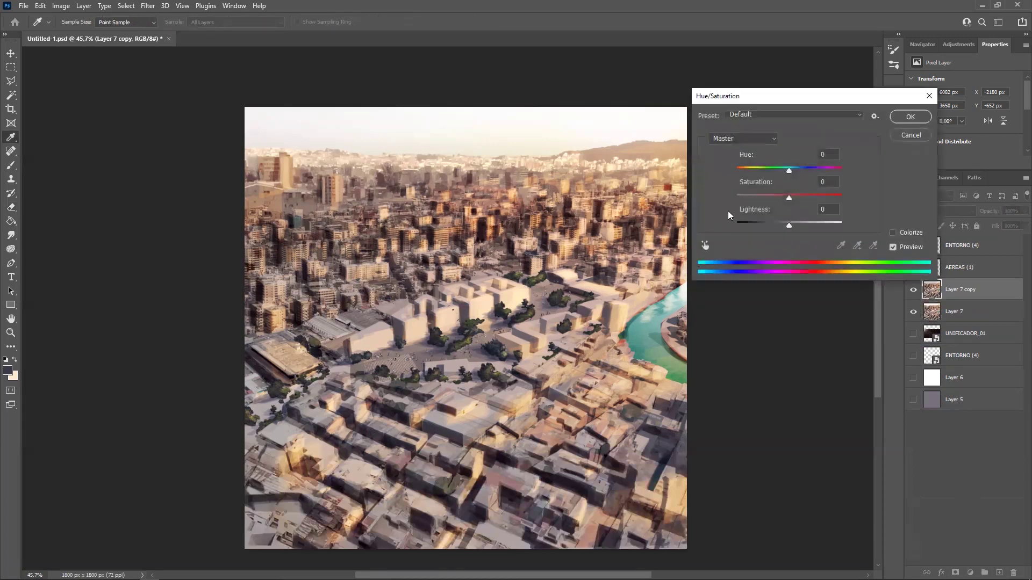
pyautogui.moveTo(741, 198); pyautogui.dragTo(691, 199)
pyautogui.click(910, 117)
pyautogui.press('e')
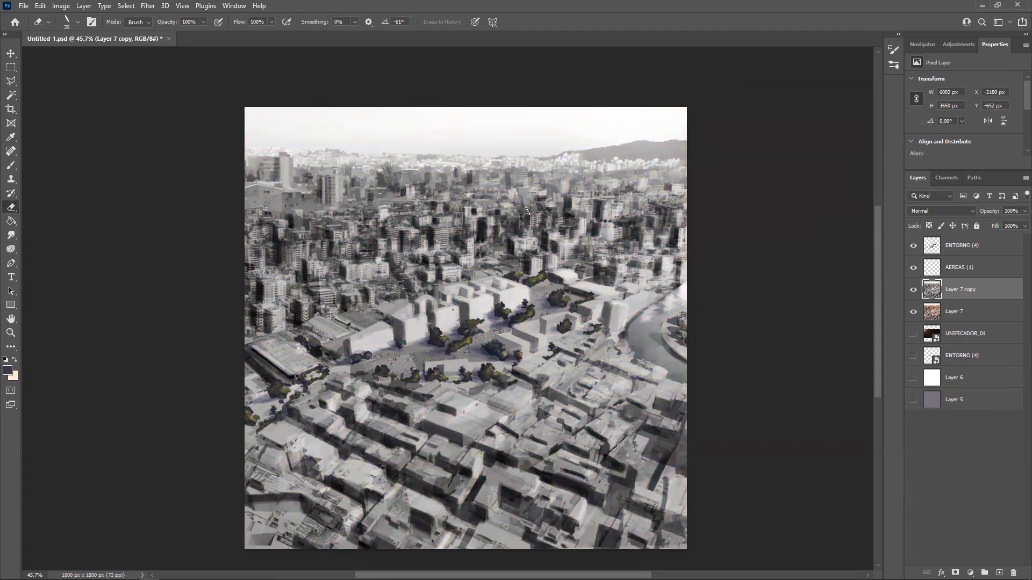
# Check the grayscale copy's histogram in Levels without applying changes, and delete the copy
pyautogui.hotkey('ctrl', 'l')
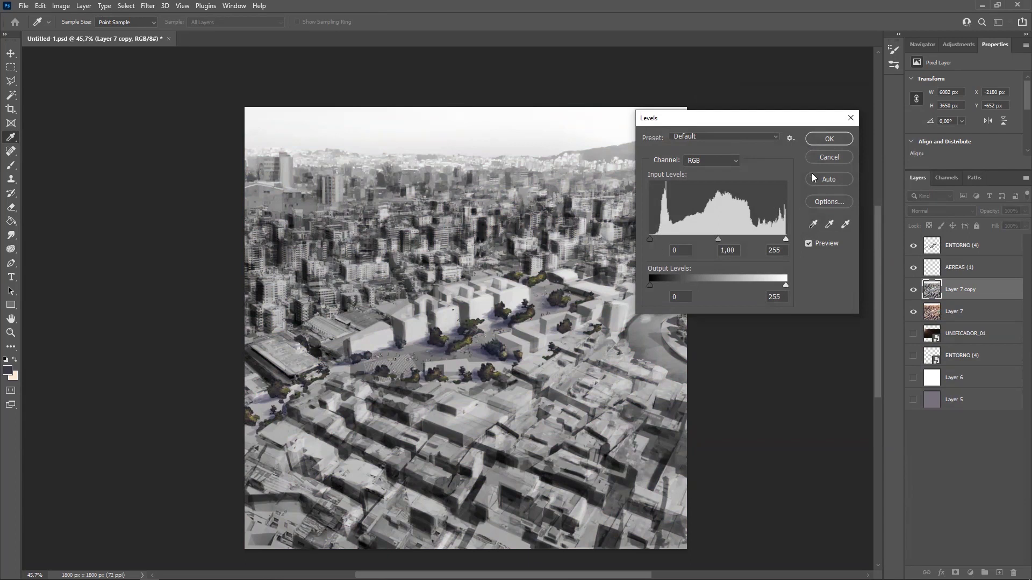
pyautogui.click(819, 159)
pyautogui.press('e')
pyautogui.moveTo(957, 289)
pyautogui.mouseDown()
pyautogui.moveTo(956, 565)
pyautogui.moveTo(1013, 573)
pyautogui.mouseUp()
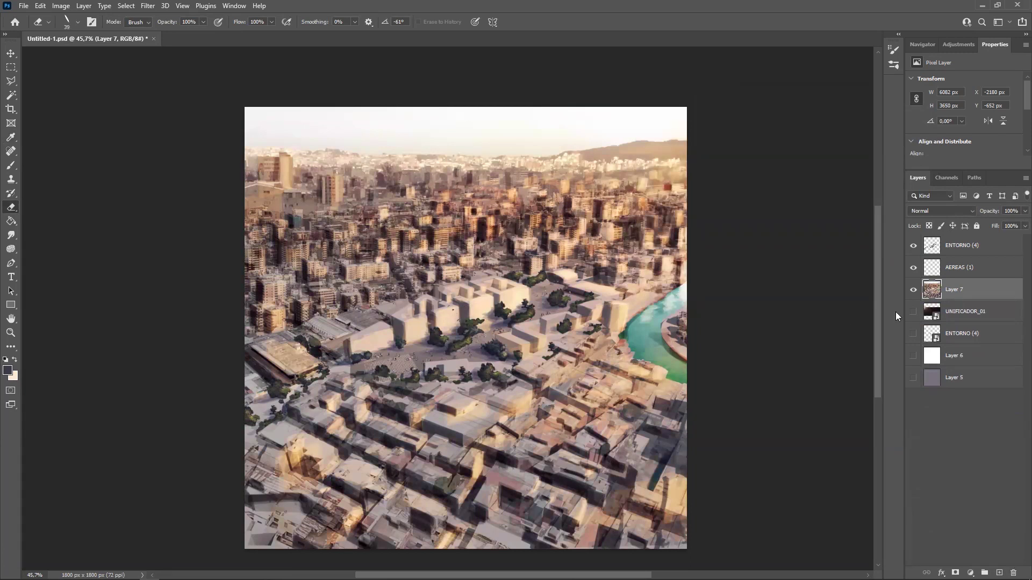
# Shift Layer 7's hue to about -8 and slightly lower its saturation with Hue/Saturation
pyautogui.hotkey('ctrl', 'u')
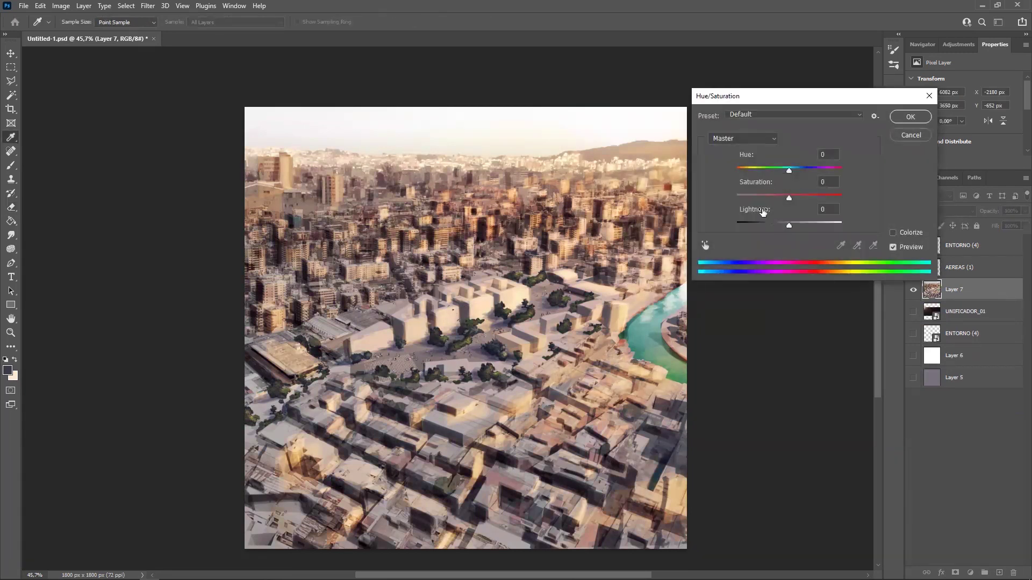
pyautogui.moveTo(789, 171); pyautogui.dragTo(785, 204)
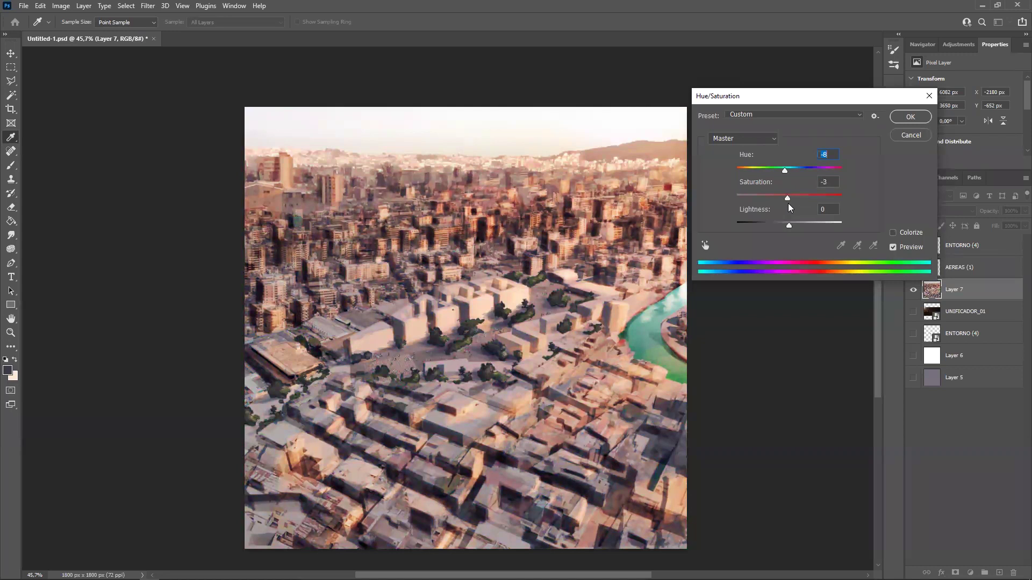
pyautogui.moveTo(789, 225)
pyautogui.mouseDown()
pyautogui.moveTo(747, 225)
pyautogui.moveTo(816, 225)
pyautogui.moveTo(748, 226)
pyautogui.moveTo(788, 226)
pyautogui.mouseUp()
pyautogui.click(910, 116)
pyautogui.press('e')
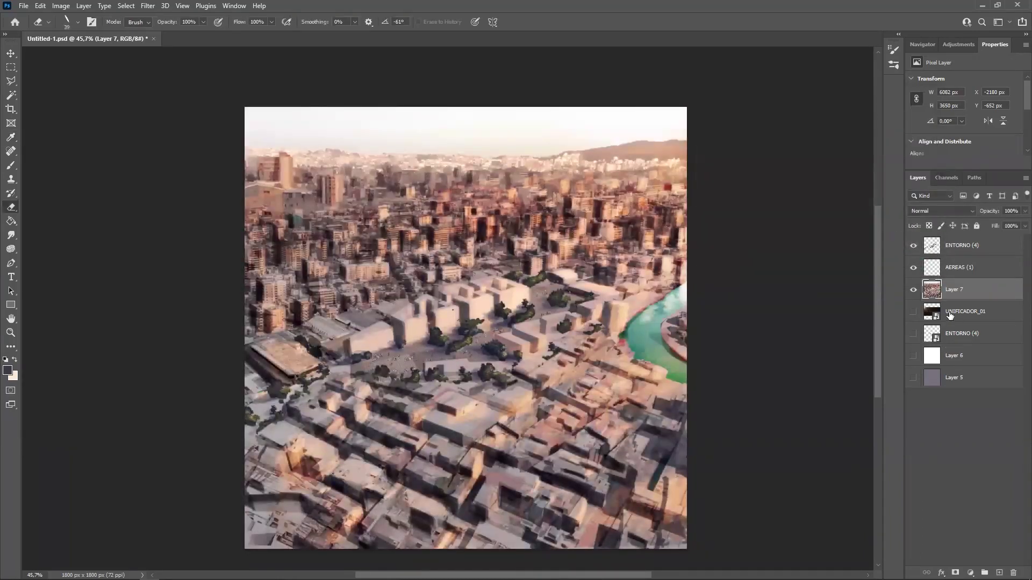
# Apply Color Balance to Layer 7's midtones with color levels -6, +3 and +3
pyautogui.hotkey('ctrl', 'b')
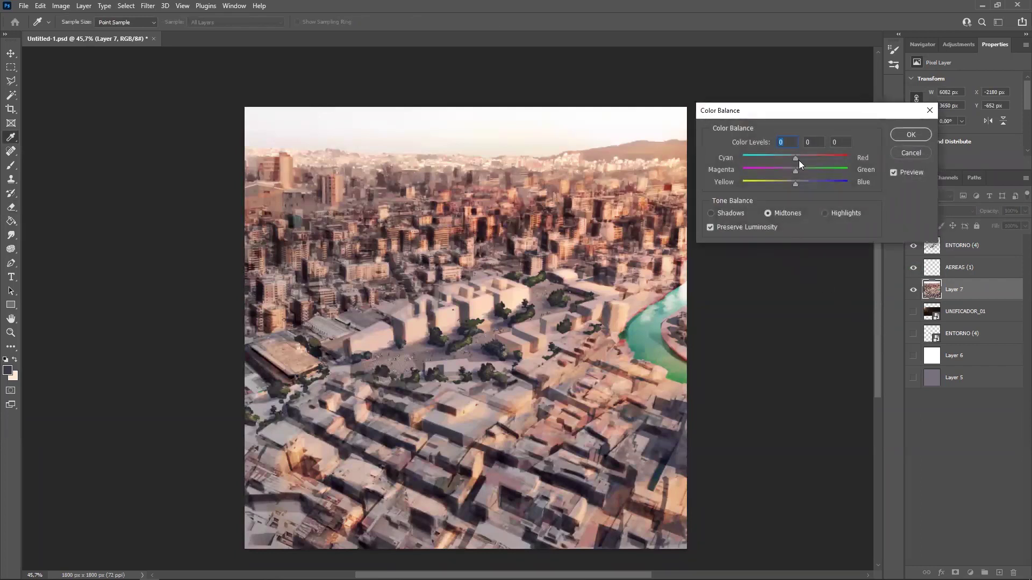
pyautogui.moveTo(792, 158)
pyautogui.mouseDown()
pyautogui.moveTo(804, 157)
pyautogui.moveTo(786, 157)
pyautogui.mouseUp()
pyautogui.moveTo(796, 183); pyautogui.dragTo(797, 185)
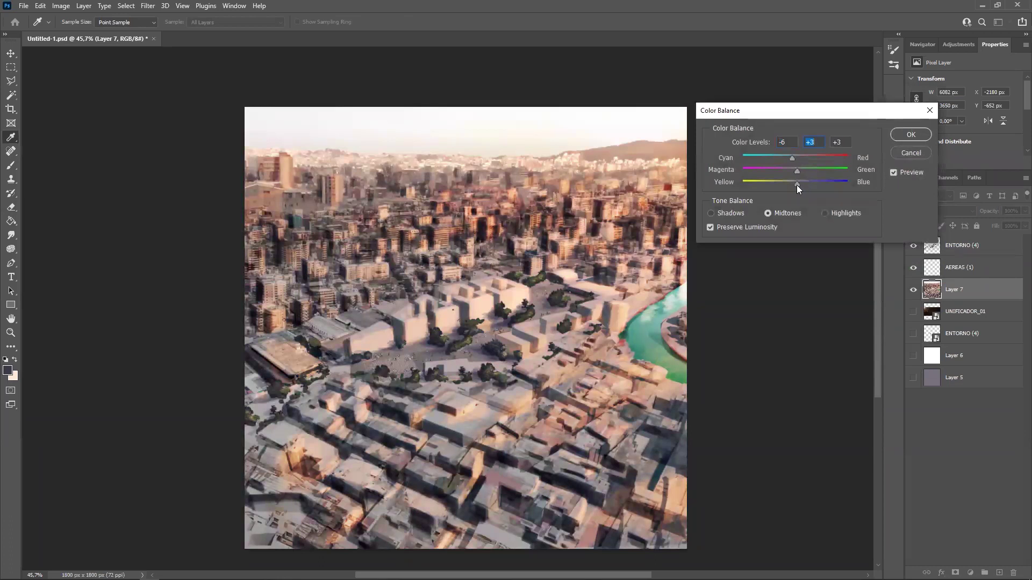
pyautogui.click(911, 134)
pyautogui.press('e')
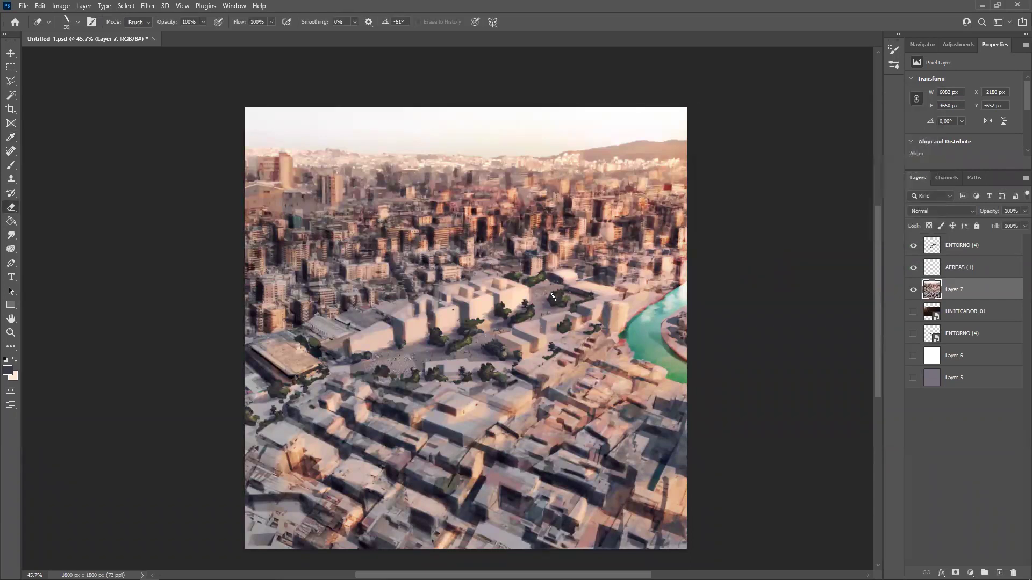
pyautogui.hotkey('ctrl', 'u')
pyautogui.moveTo(788, 170); pyautogui.dragTo(792, 171)
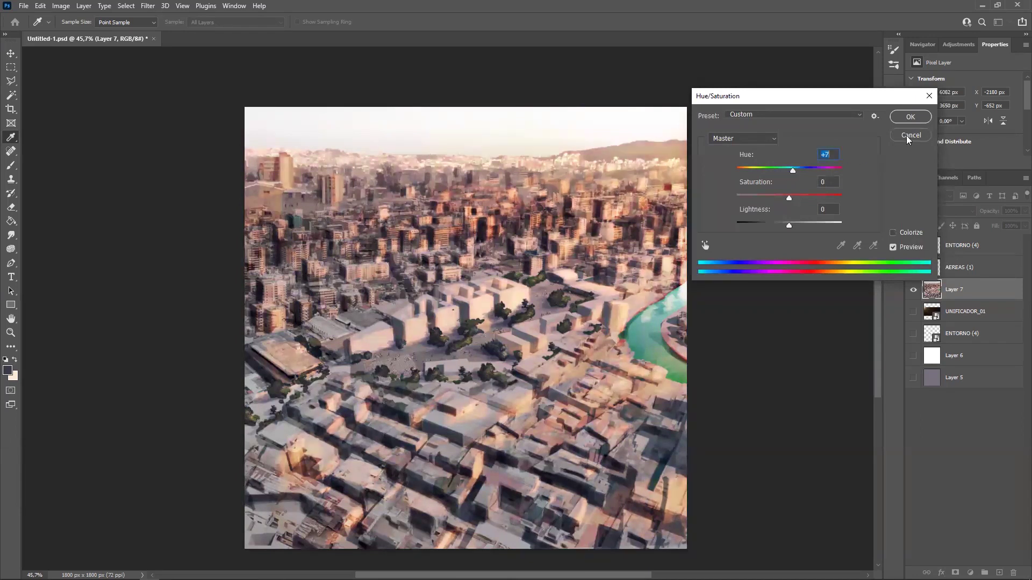
pyautogui.click(910, 135)
pyautogui.hotkey('ctrl', 'b')
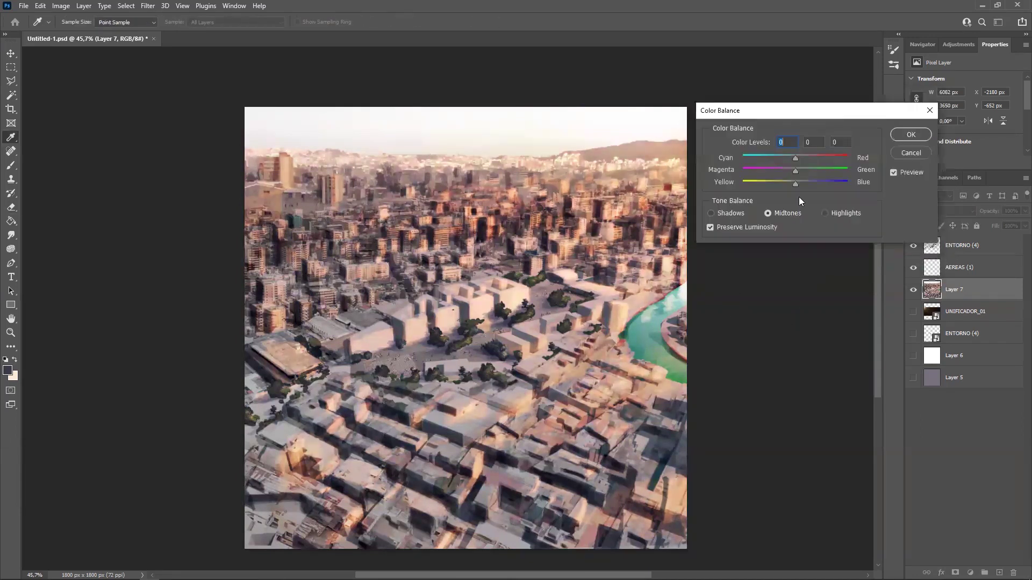
pyautogui.click(834, 213)
pyautogui.click(737, 215)
pyautogui.moveTo(796, 185); pyautogui.dragTo(831, 189)
pyautogui.click(833, 213)
pyautogui.moveTo(795, 158); pyautogui.dragTo(877, 161)
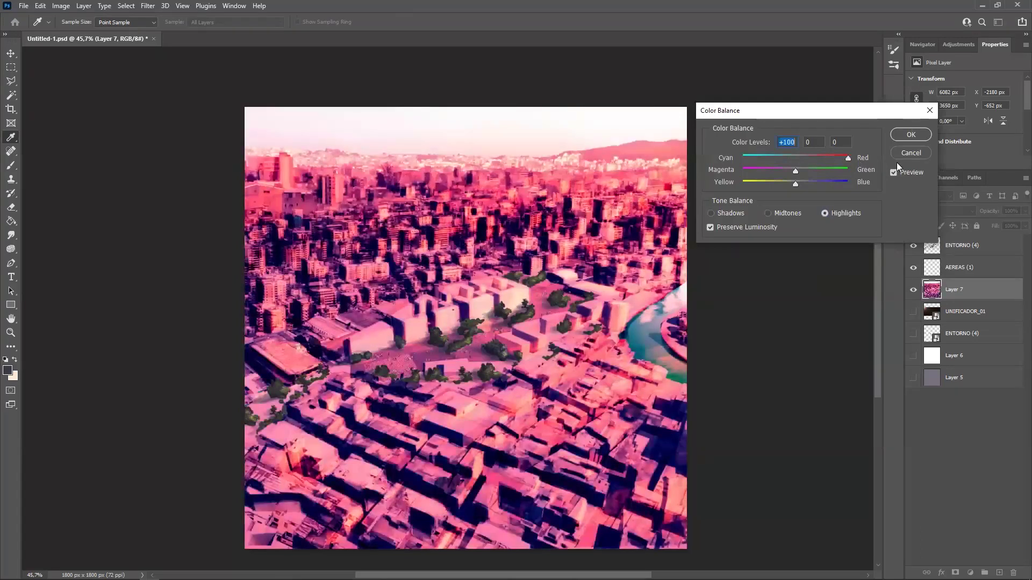
pyautogui.click(910, 153)
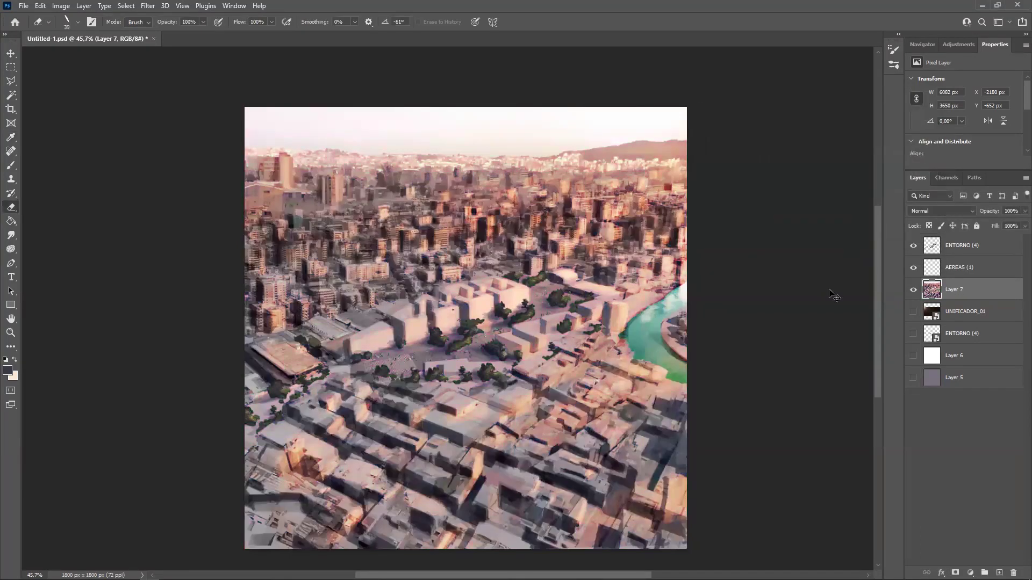
# Shift Layer 7's hue to a negative value with Hue/Saturation and apply the adjustment
pyautogui.hotkey('ctrl', 'u')
pyautogui.moveTo(789, 169)
pyautogui.mouseDown()
pyautogui.moveTo(722, 173)
pyautogui.moveTo(814, 174)
pyautogui.moveTo(745, 176)
pyautogui.moveTo(775, 177)
pyautogui.mouseUp()
pyautogui.click(913, 119)
pyautogui.keyDown('alt'); pyautogui.scroll(-4, 618, 295); pyautogui.keyUp('alt')
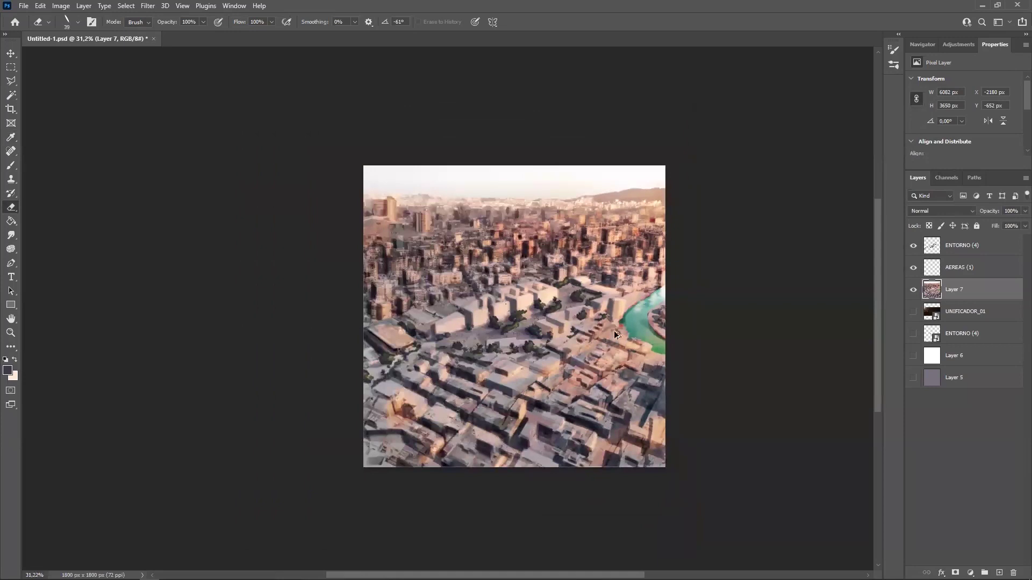
pyautogui.keyDown('alt'); pyautogui.scroll(2, 617, 376); pyautogui.keyUp('alt')
# Place GRUNGE_29 from the TEXTURAS folder, stretch it over the whole 1800 x 1800 px canvas and move it above all layers
pyautogui.moveTo(90, 578)
pyautogui.moveTo(50, 571)
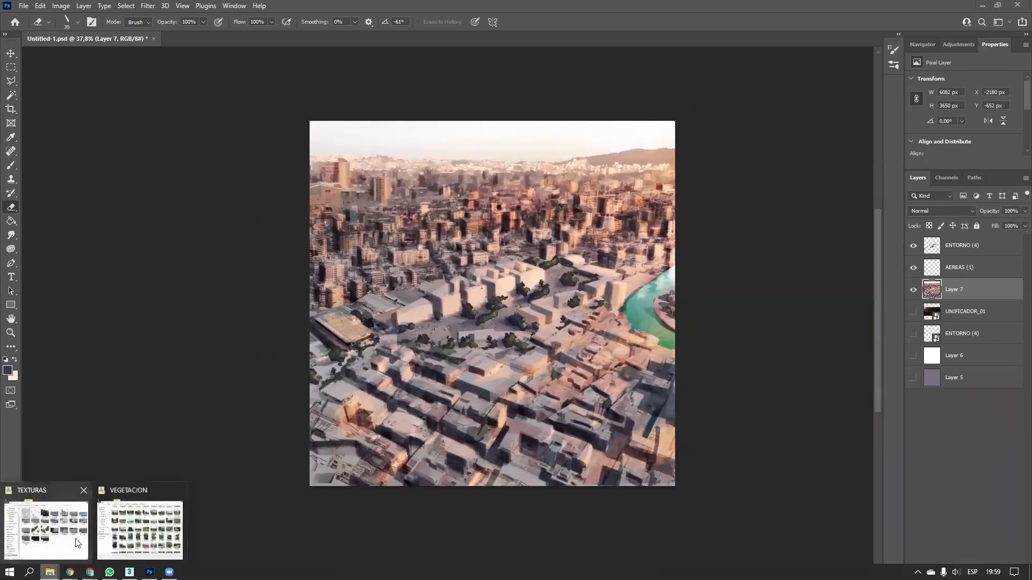
pyautogui.click(60, 529)
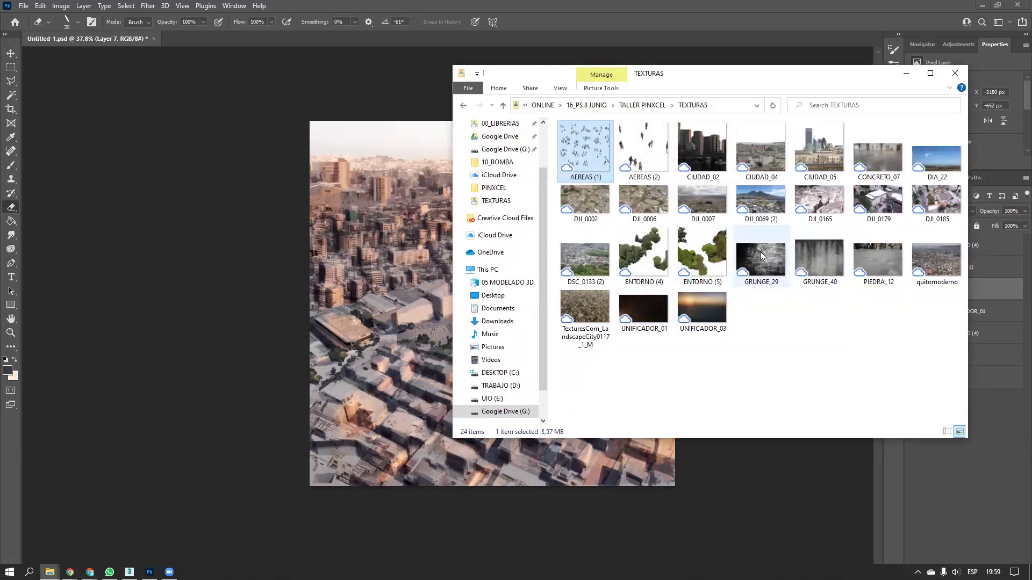
pyautogui.moveTo(766, 253); pyautogui.dragTo(420, 292)
pyautogui.moveTo(539, 277); pyautogui.dragTo(655, 144)
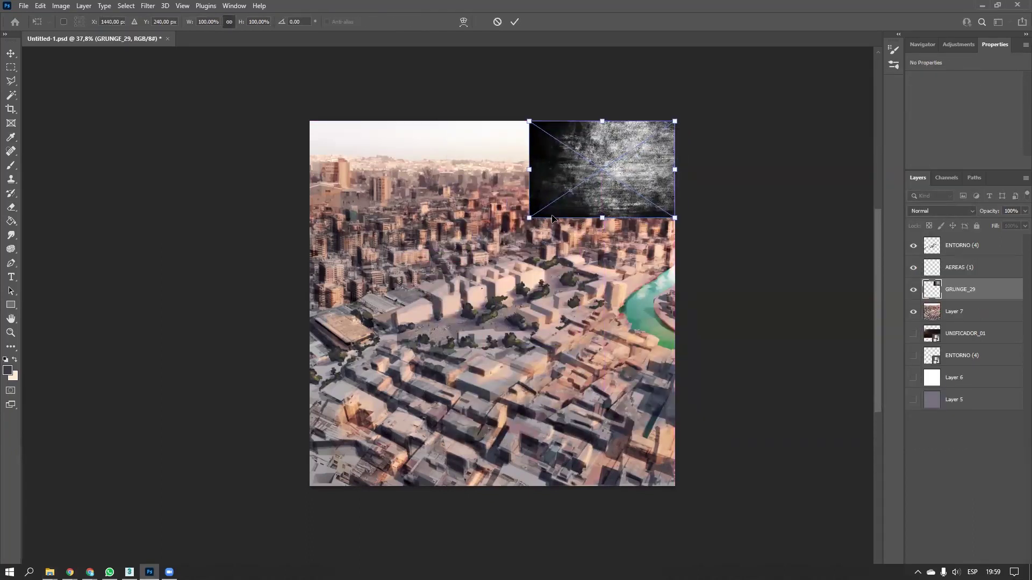
pyautogui.moveTo(529, 218); pyautogui.dragTo(310, 486)
pyautogui.press('Return')
pyautogui.moveTo(949, 239); pyautogui.dragTo(949, 241)
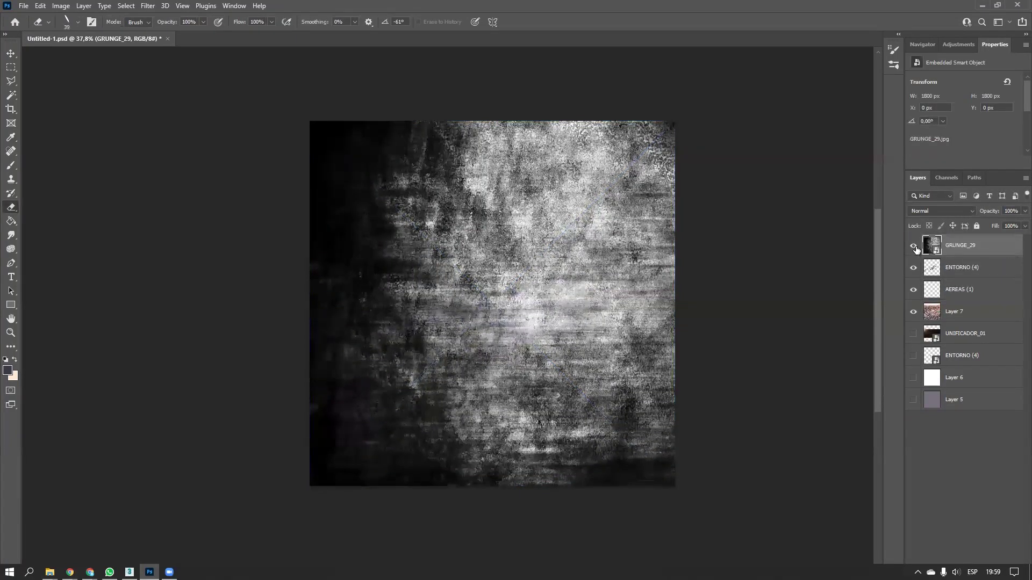
# Rasterize the GRUNGE_29 layer and set its blend mode to Soft Light
pyautogui.click(913, 245)
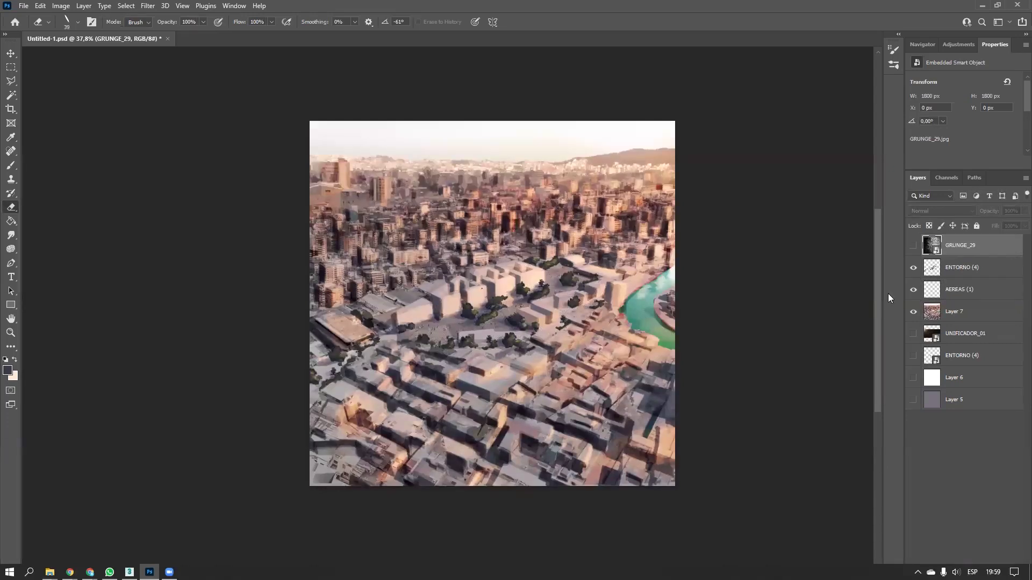
pyautogui.click(913, 246)
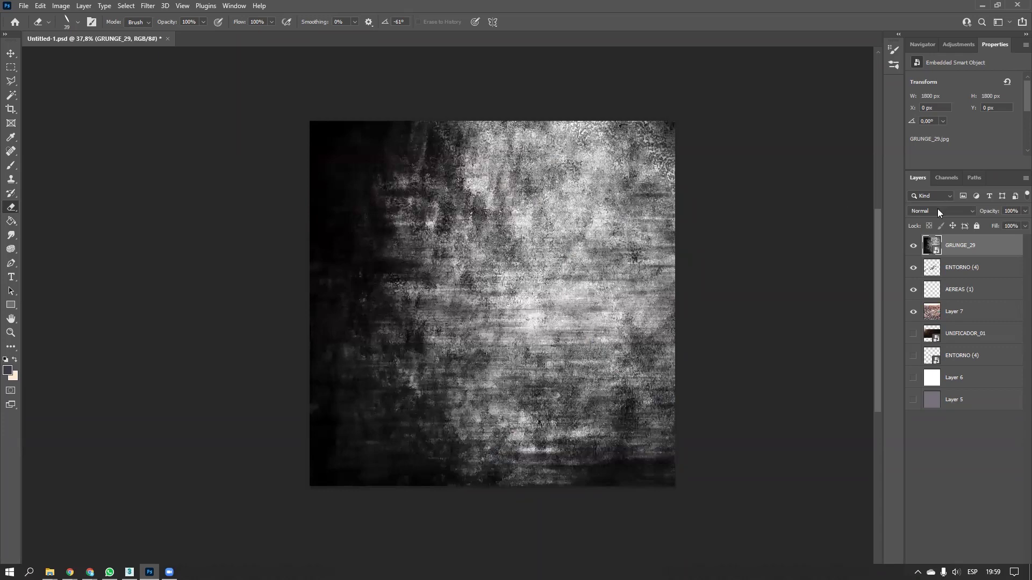
pyautogui.rightClick(964, 247)
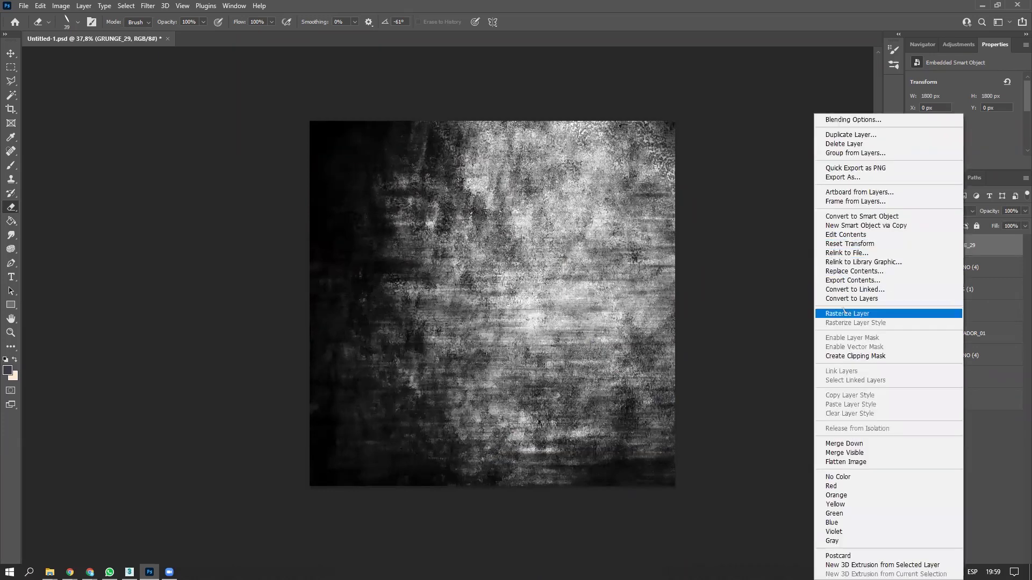
pyautogui.click(846, 313)
pyautogui.click(918, 211)
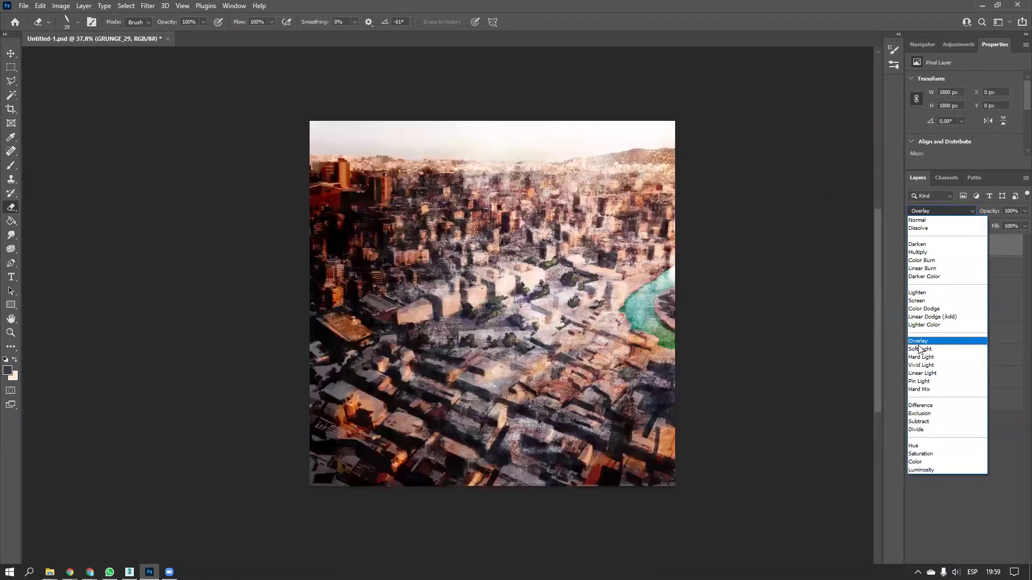
pyautogui.click(920, 349)
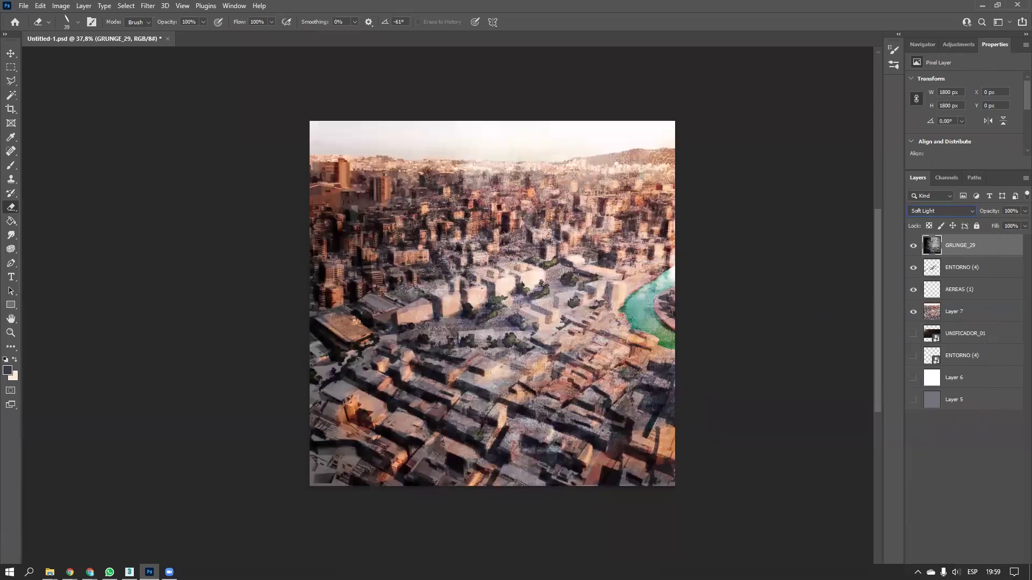
# Inspect the grunge texture over the plaza buildings and trees, comparing the Normal and Soft Light blend modes
pyautogui.keyDown('alt'); pyautogui.scroll(5, 507, 304); pyautogui.keyUp('alt')
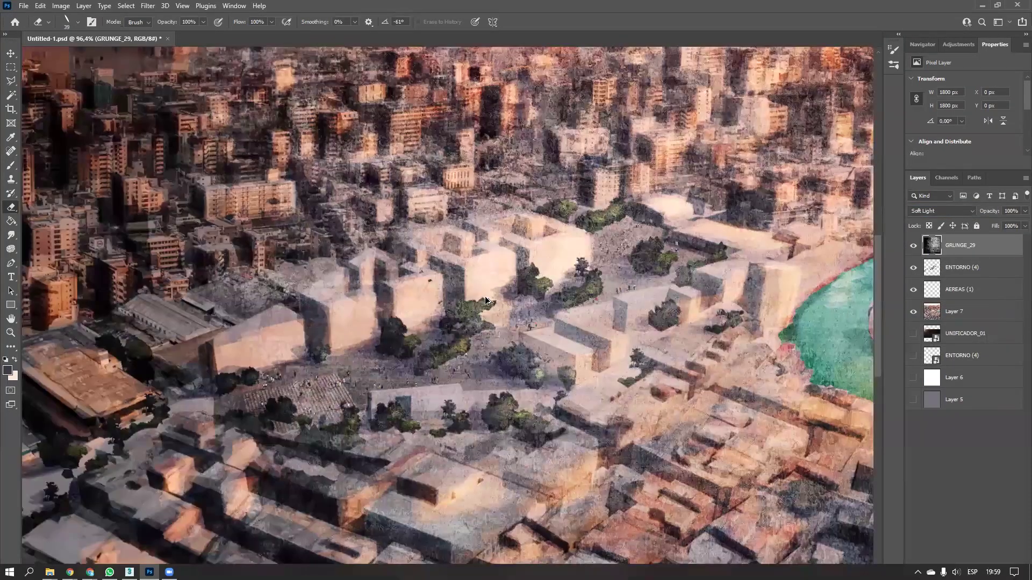
pyautogui.keyDown('alt'); pyautogui.scroll(4, 487, 300); pyautogui.keyUp('alt')
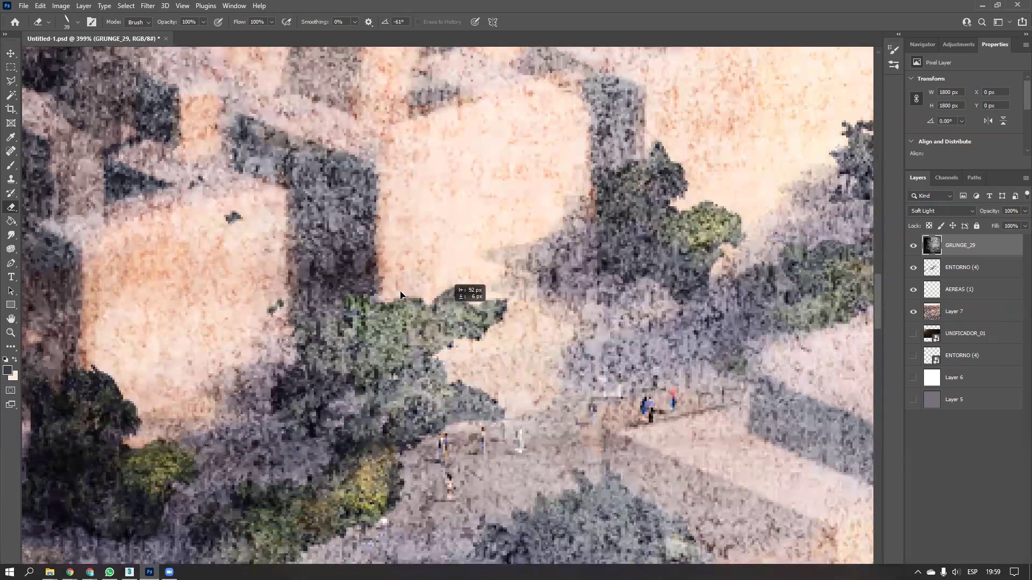
pyautogui.keyDown('alt'); pyautogui.scroll(-2, 505, 322); pyautogui.keyUp('alt')
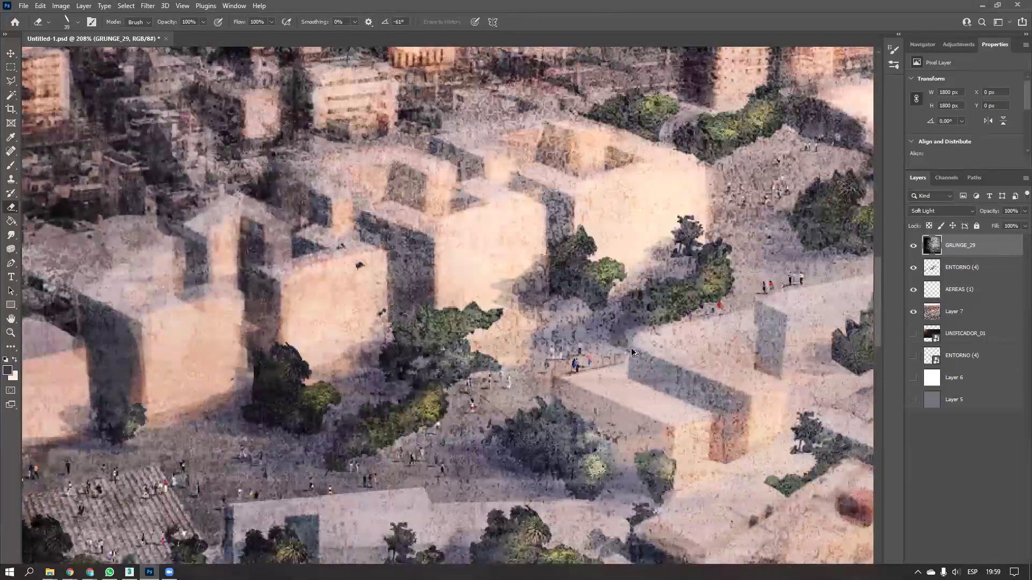
pyautogui.keyDown('alt'); pyautogui.scroll(-5, 601, 308); pyautogui.keyUp('alt')
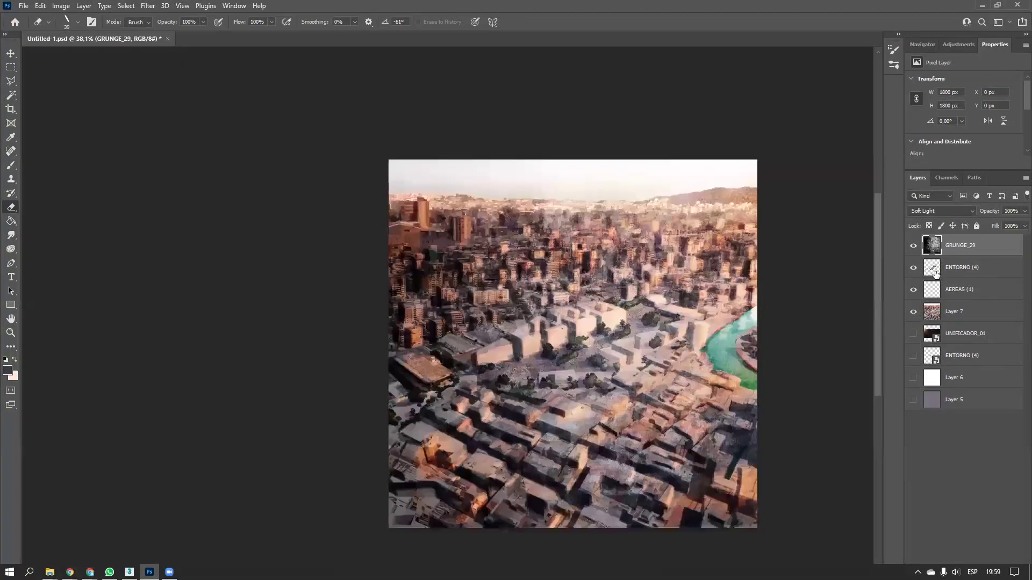
pyautogui.click(921, 209)
pyautogui.click(920, 215)
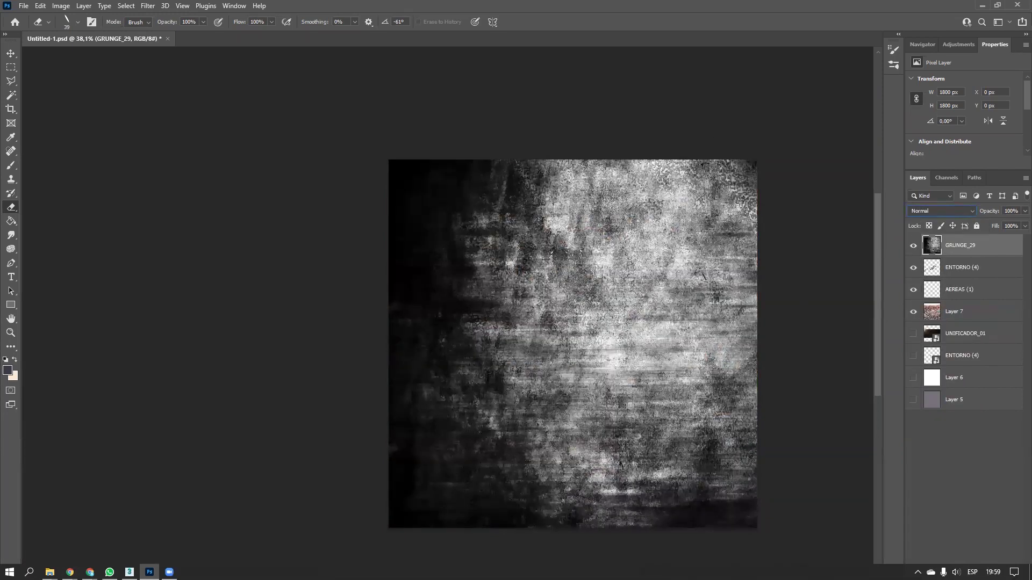
pyautogui.click(935, 211)
pyautogui.click(931, 349)
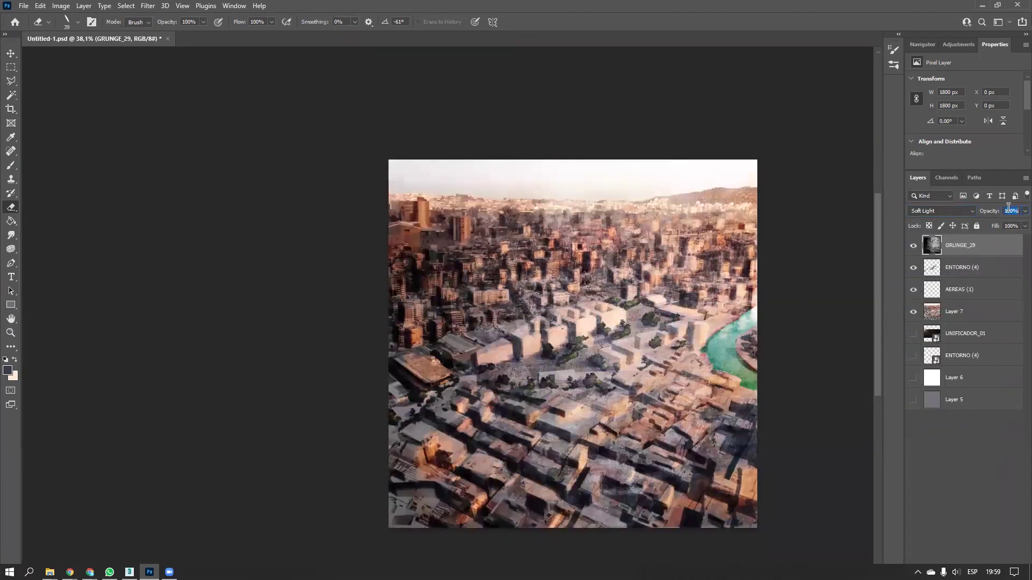
# Set the GRUNGE_29 layer's opacity to 25% and fill to 33%, comparing the image with and without the layer
pyautogui.write('45')
pyautogui.click(1012, 225)
pyautogui.write('3')
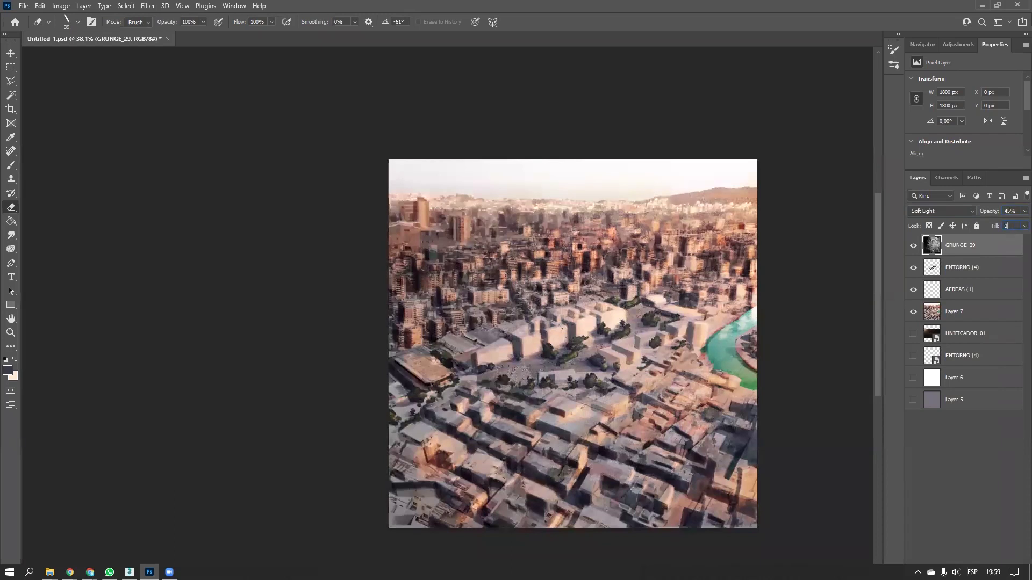
pyautogui.write('3')
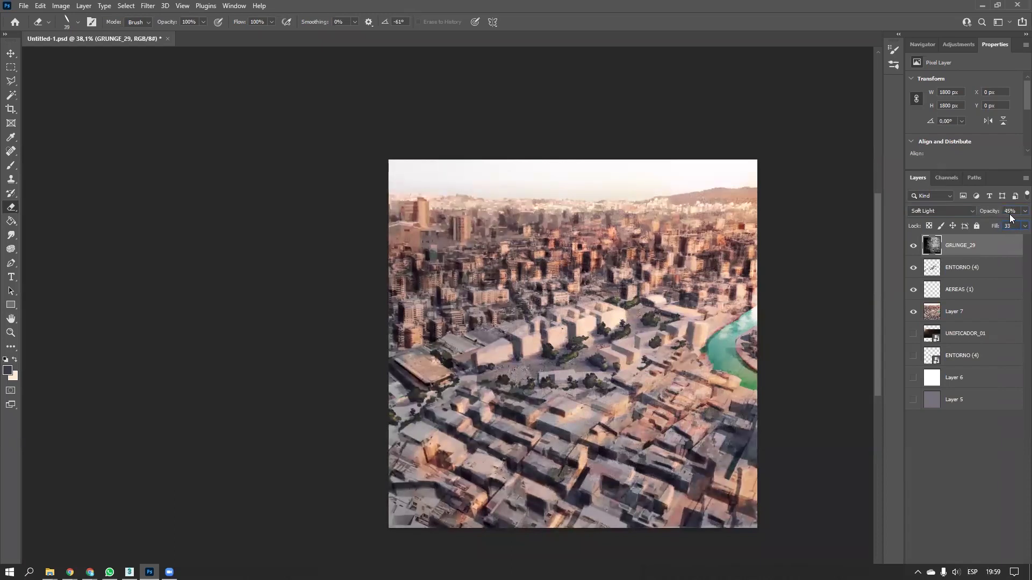
pyautogui.click(1011, 211)
pyautogui.write('25')
pyautogui.click(913, 246)
pyautogui.click(913, 247)
pyautogui.click(913, 247)
pyautogui.click(914, 246)
pyautogui.moveTo(683, 316); pyautogui.dragTo(584, 290)
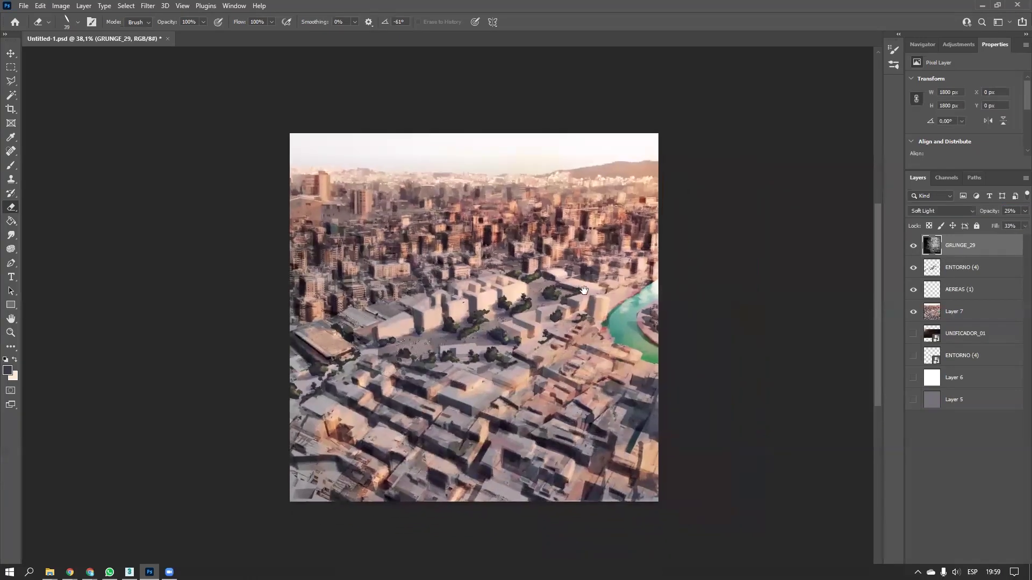
# Check the grunge effect close up on the plaza and set the GRUNGE_29 layer's fill to 45%
pyautogui.keyDown('alt'); pyautogui.scroll(10, 583, 290); pyautogui.keyUp('alt')
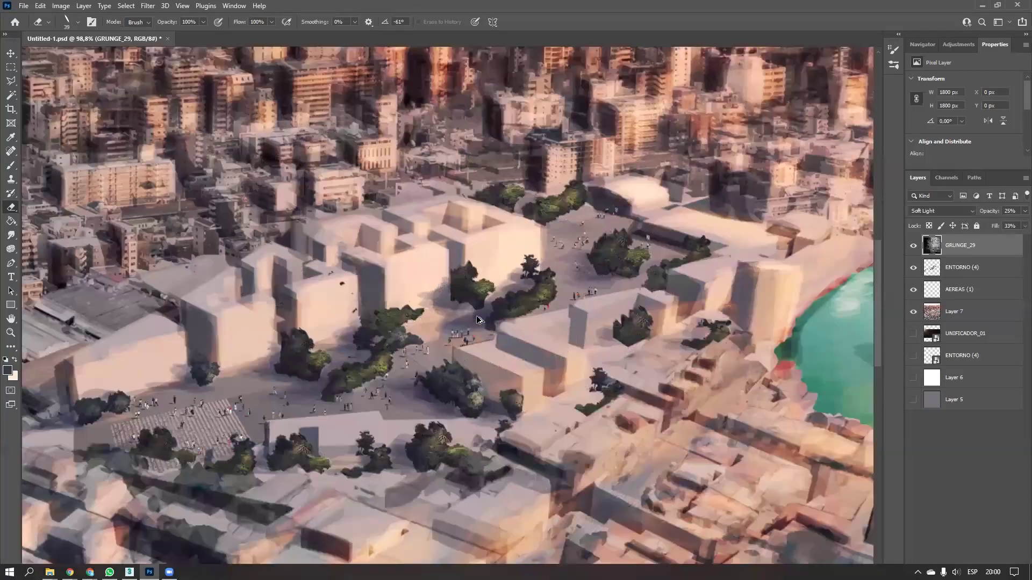
pyautogui.keyDown('alt'); pyautogui.scroll(3, 534, 305); pyautogui.keyUp('alt')
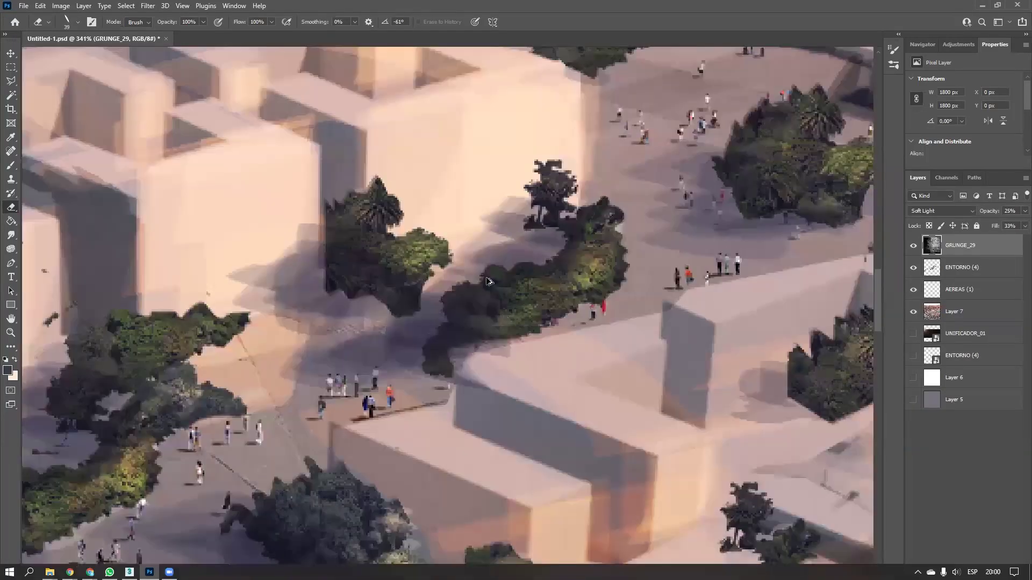
pyautogui.click(1011, 226)
pyautogui.write('45')
pyautogui.keyDown('alt'); pyautogui.scroll(-3, 578, 295); pyautogui.keyUp('alt')
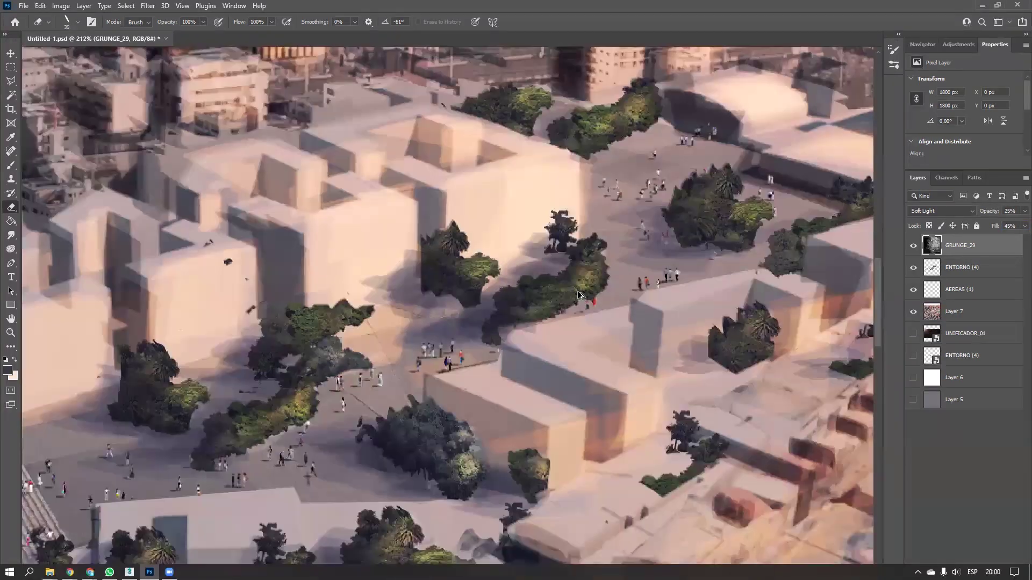
pyautogui.keyDown('alt'); pyautogui.scroll(-5, 574, 298); pyautogui.keyUp('alt')
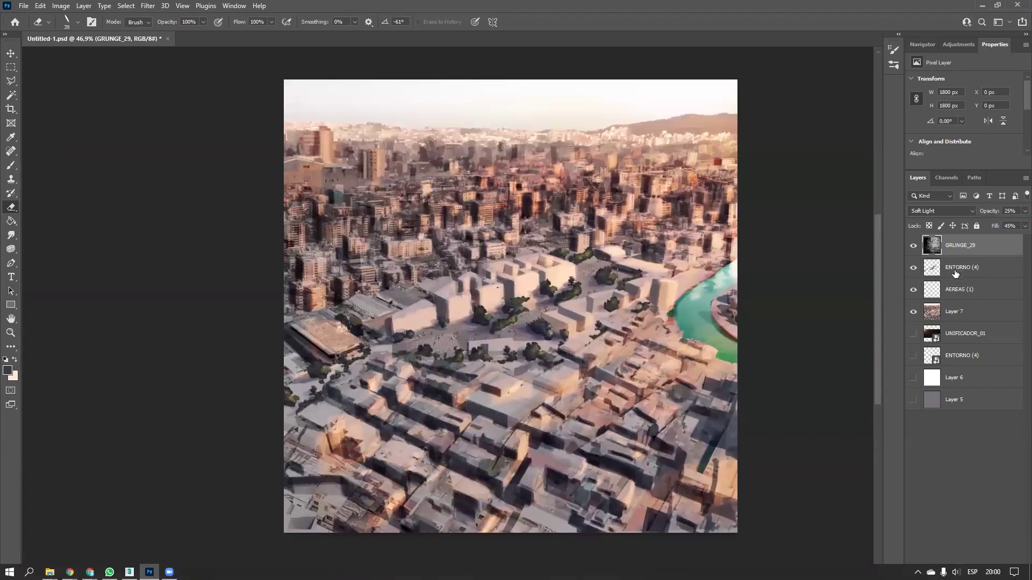
# Duplicate the layers from GRUNGE_29 down to Layer 7 and merge the copies into one layer
pyautogui.keyDown('shift'); pyautogui.click(956, 314); pyautogui.keyUp('shift')
pyautogui.moveTo(956, 314); pyautogui.dragTo(999, 573)
pyautogui.hotkey('ctrl', 'e')
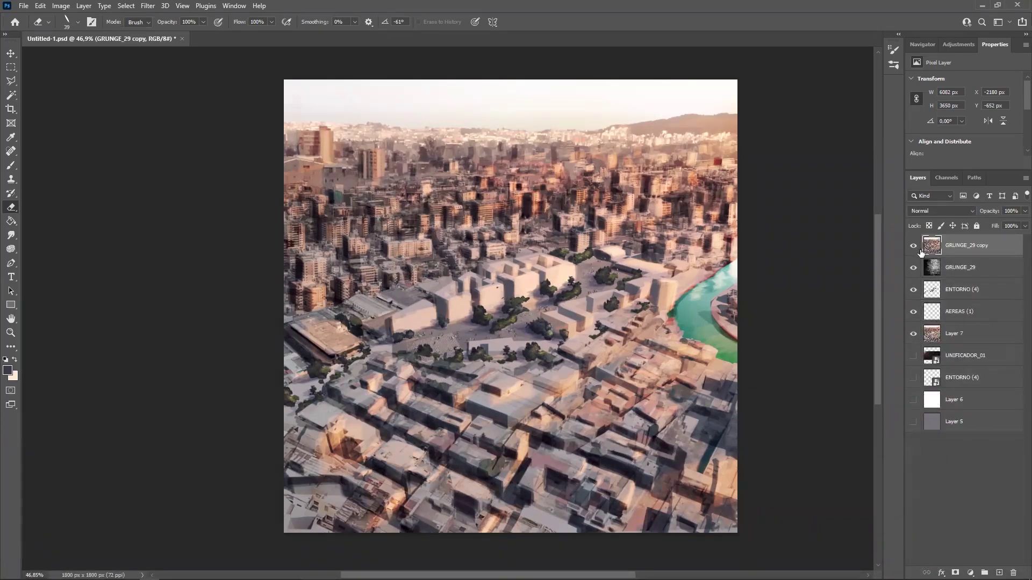
# Rename the original GRUNGE_29 layer to FRENTE
pyautogui.click(948, 268)
pyautogui.doubleClick(956, 270)
pyautogui.write('FRENTE')
# Delete the merged GRUNGE_29 copy and the old UNIFICADOR_01 layer
pyautogui.moveTo(951, 245)
pyautogui.mouseDown()
pyautogui.moveTo(951, 569)
pyautogui.moveTo(1013, 572)
pyautogui.mouseUp()
pyautogui.click(954, 334)
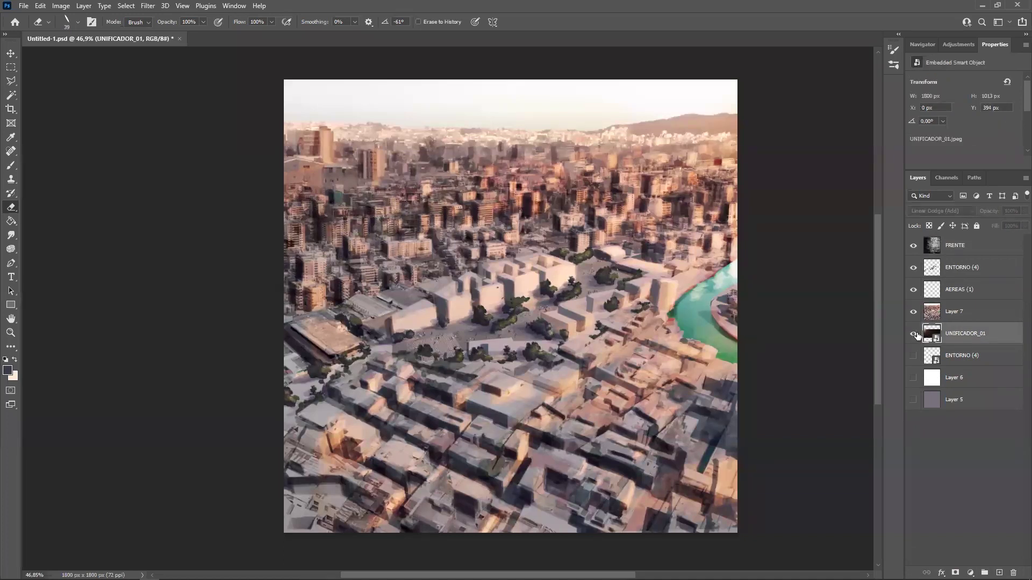
pyautogui.moveTo(972, 339); pyautogui.dragTo(1013, 573)
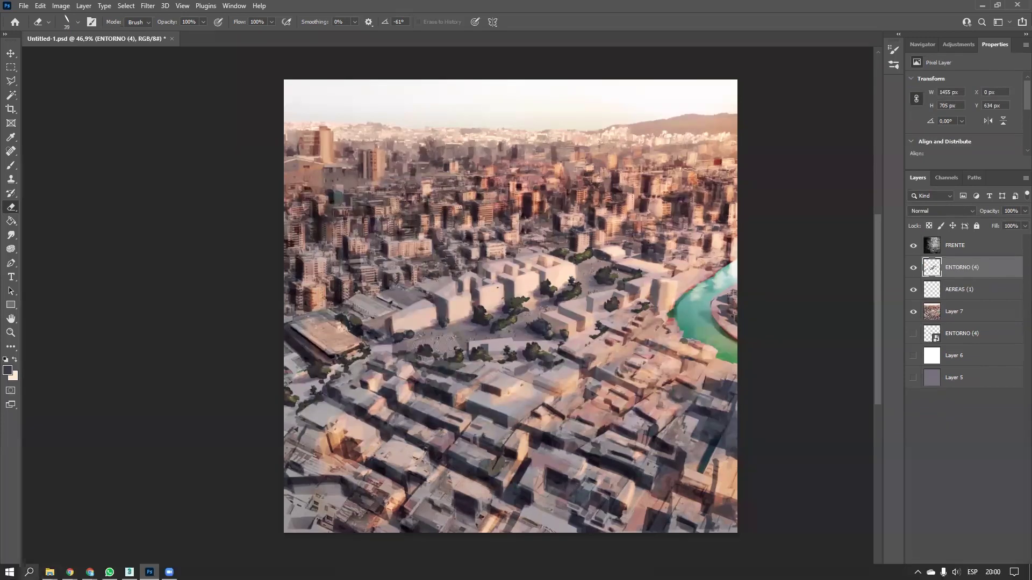
# Place UNIFICADOR_01 from the TEXTURAS folder above ENTORNO (4), scale it to the full canvas width and rasterize it
pyautogui.moveTo(50, 571)
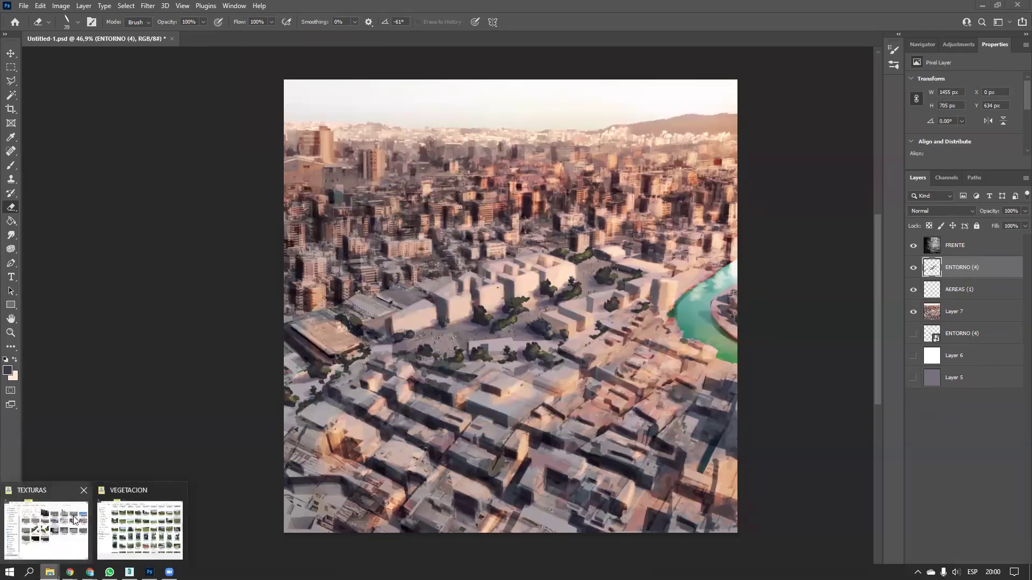
pyautogui.click(77, 522)
pyautogui.click(654, 307)
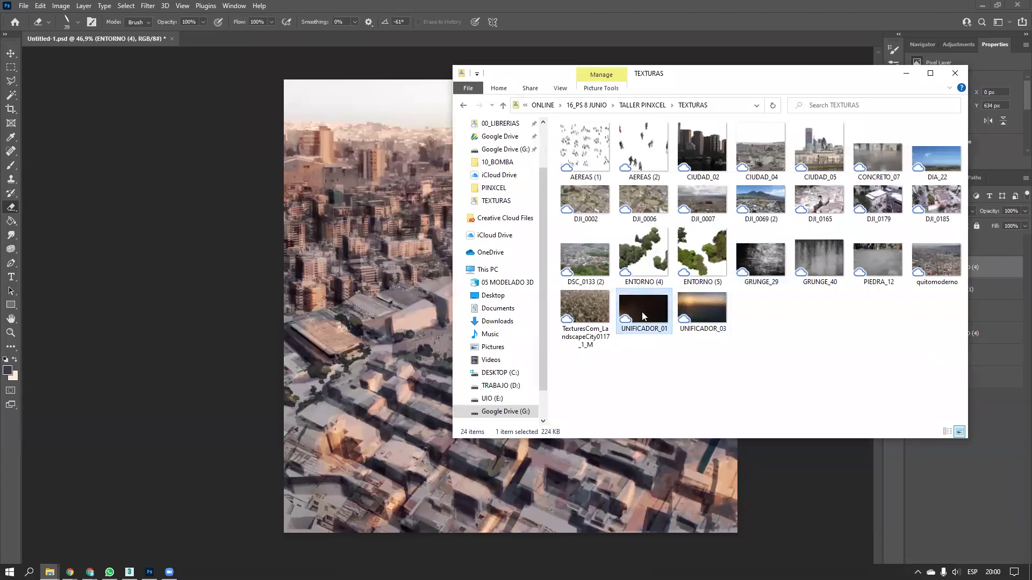
pyautogui.moveTo(416, 287); pyautogui.dragTo(417, 288)
pyautogui.moveTo(752, 417); pyautogui.dragTo(284, 213)
pyautogui.press('Return')
pyautogui.press('Return')
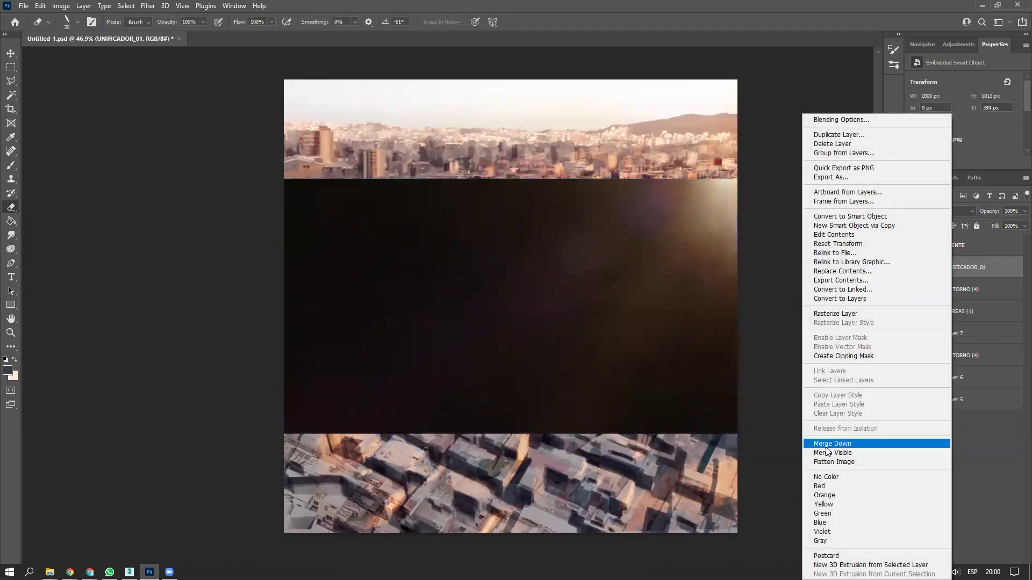
pyautogui.click(830, 314)
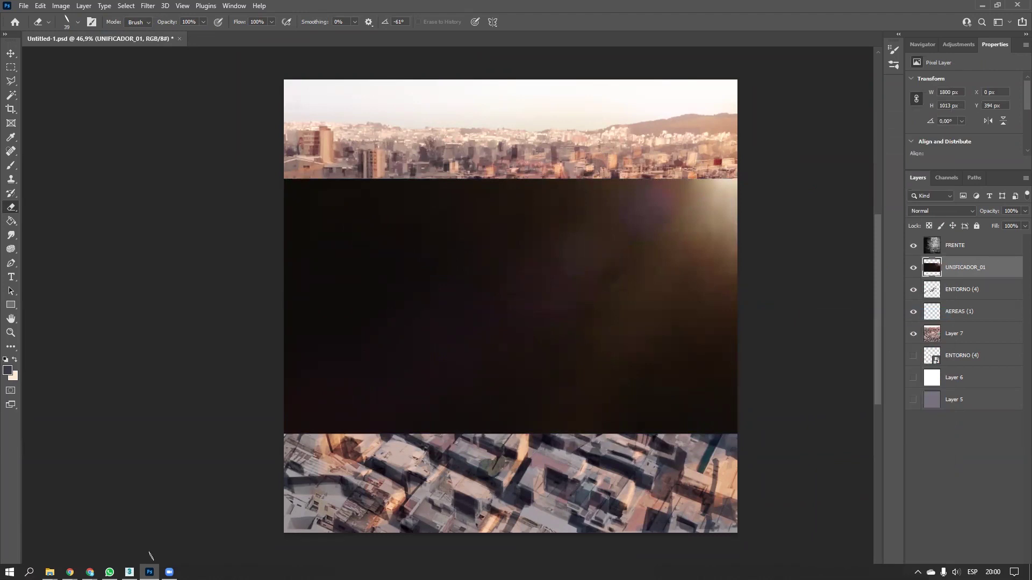
pyautogui.moveTo(69, 572)
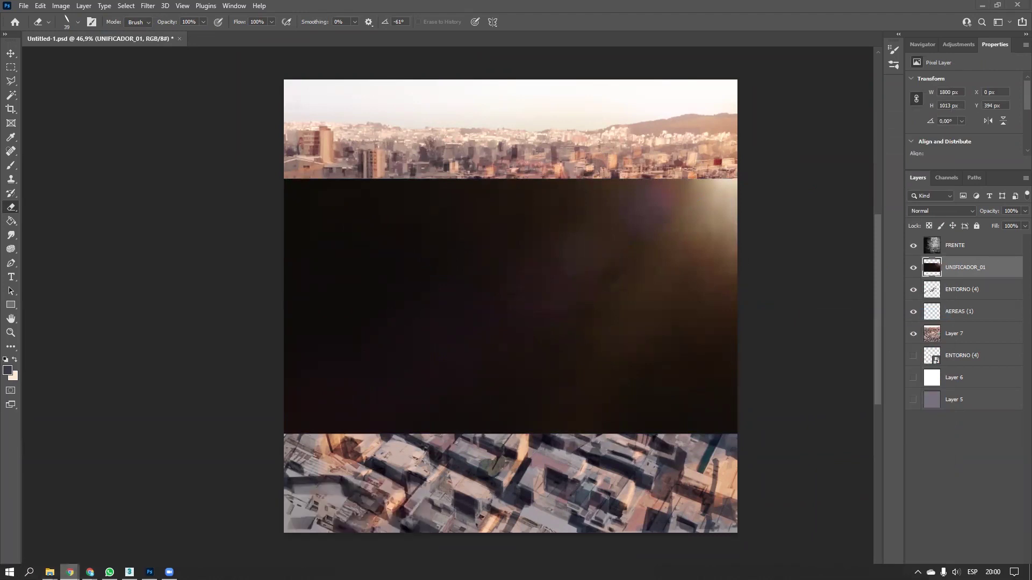
# Switch to Chrome and run a Google image search for "lens flare" in a new tab
pyautogui.click(72, 519)
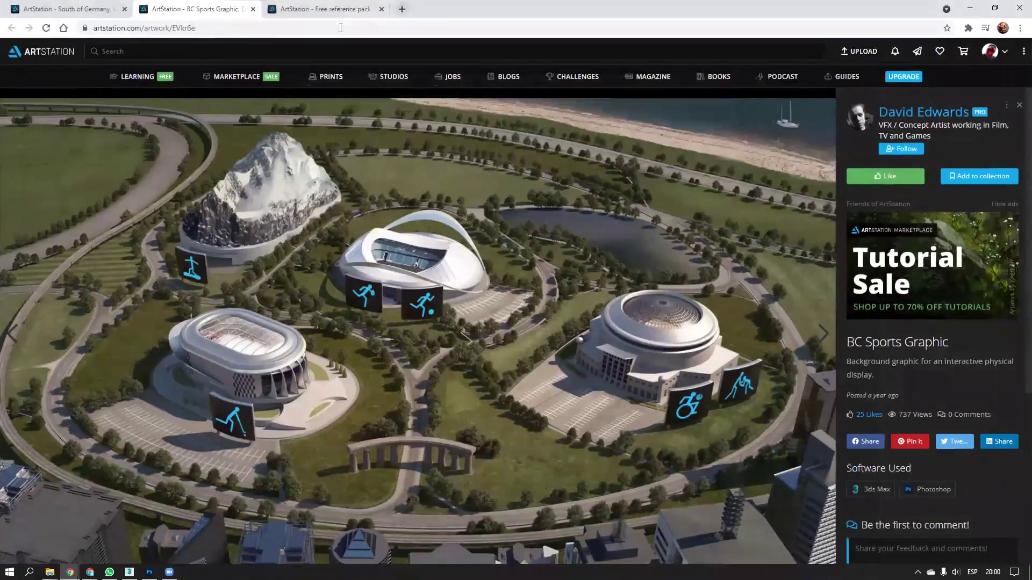
pyautogui.hotkey('ctrl', 't')
pyautogui.write('lens flare')
pyautogui.press('Return')
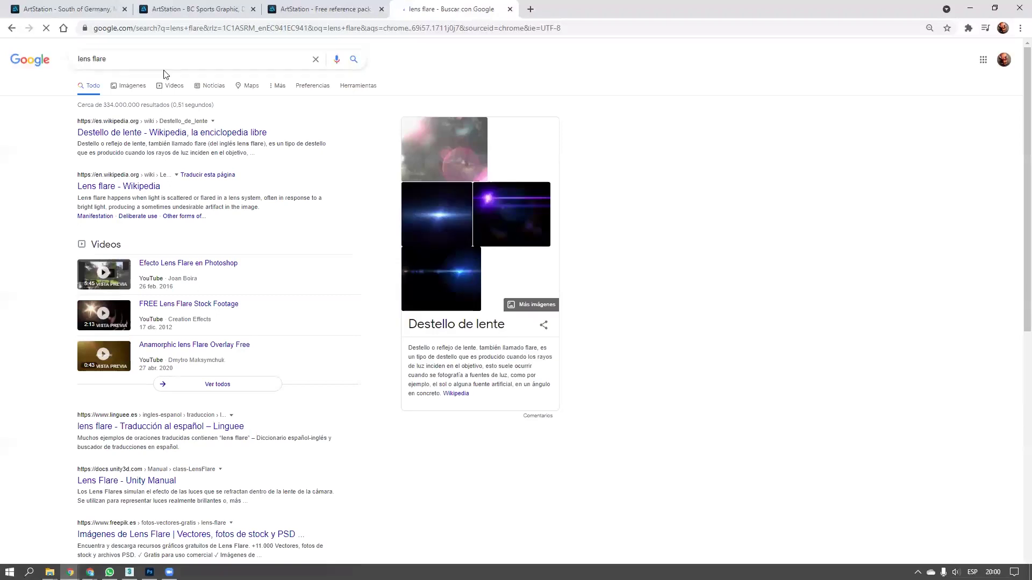
pyautogui.click(132, 86)
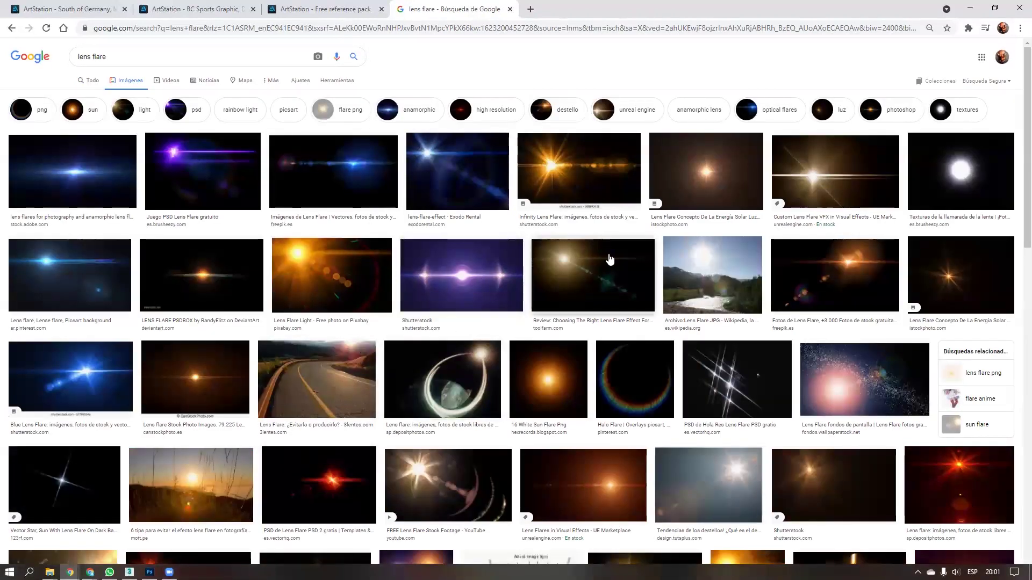
# Look through the warm lens flare results and copy the iStock image "Lens Flare Space Light Sun Light Abstract Black Background"
pyautogui.click(328, 268)
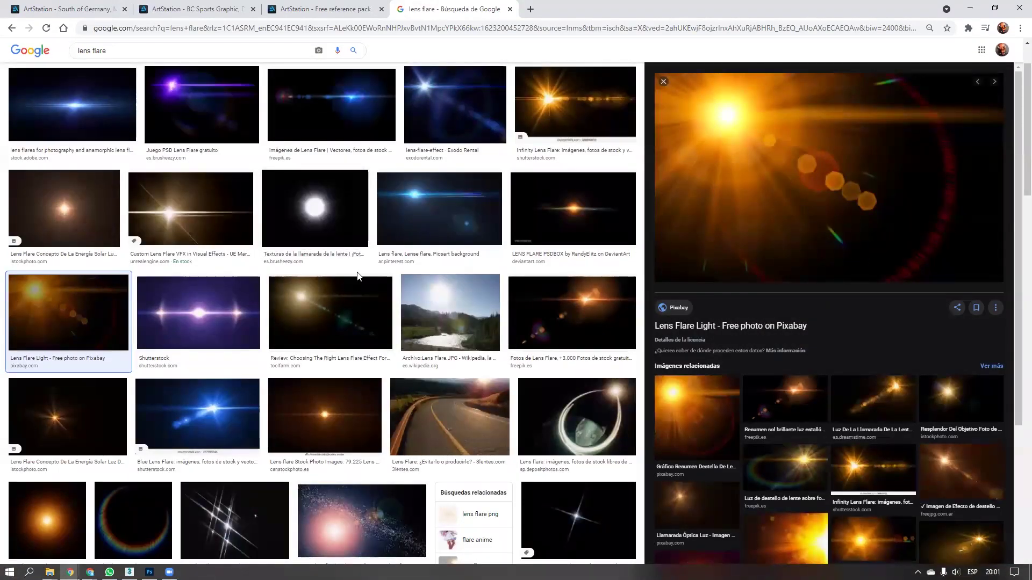
pyautogui.click(187, 212)
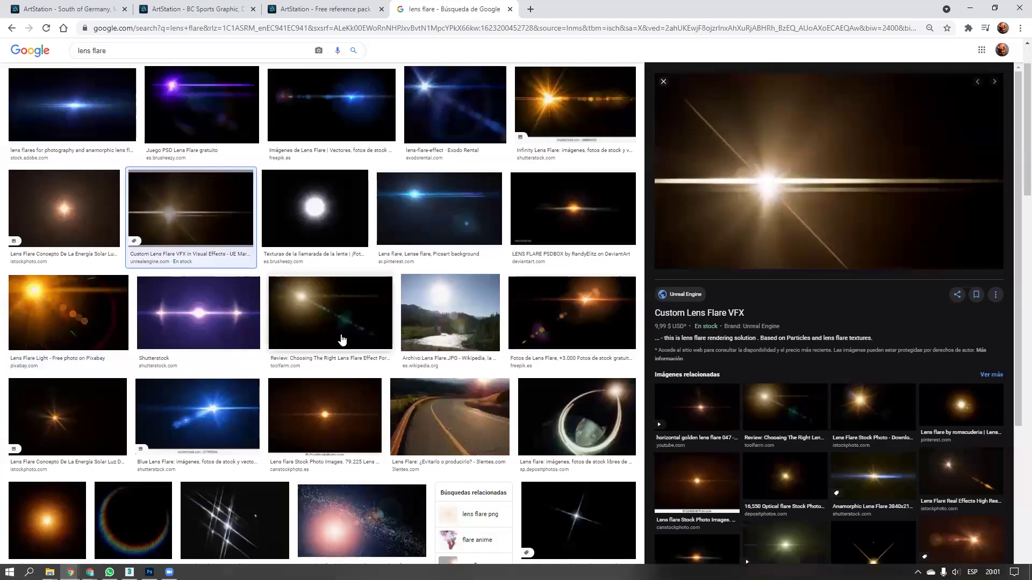
pyautogui.scroll(-3, 319, 316)
pyautogui.scroll(-3, 314, 242)
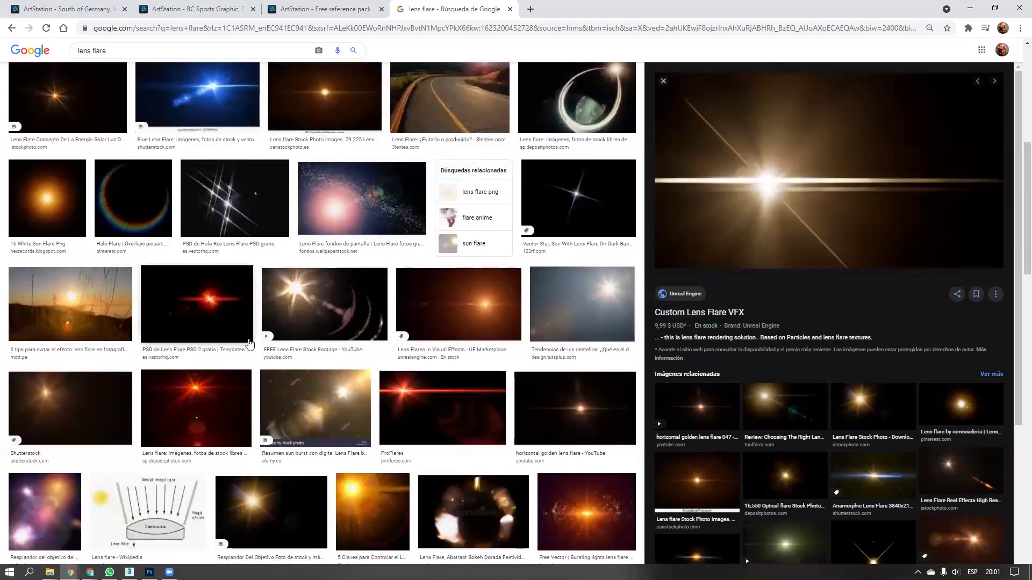
pyautogui.scroll(-4, 301, 333)
pyautogui.scroll(-2, 312, 395)
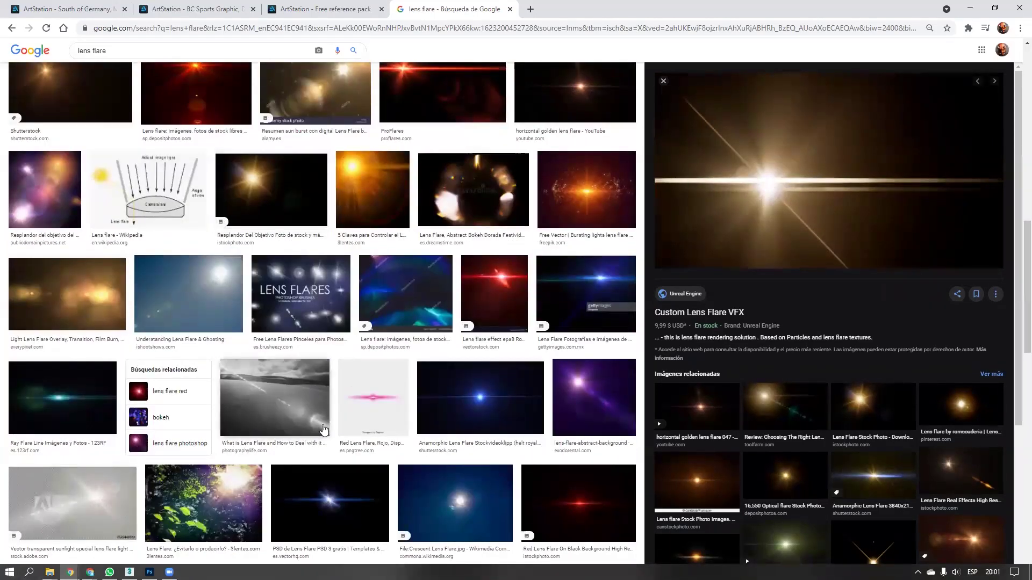
pyautogui.click(68, 294)
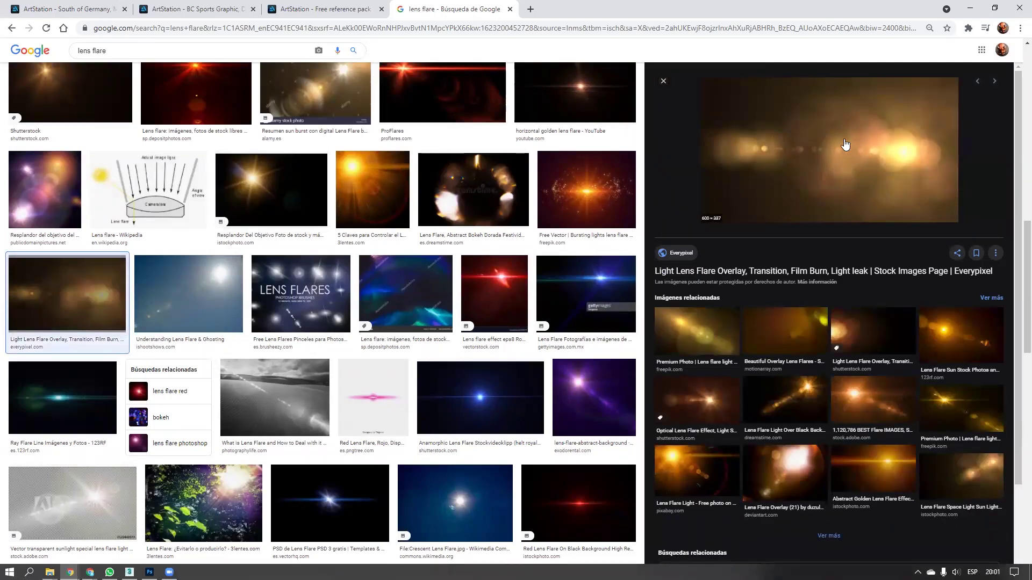
pyautogui.click(968, 473)
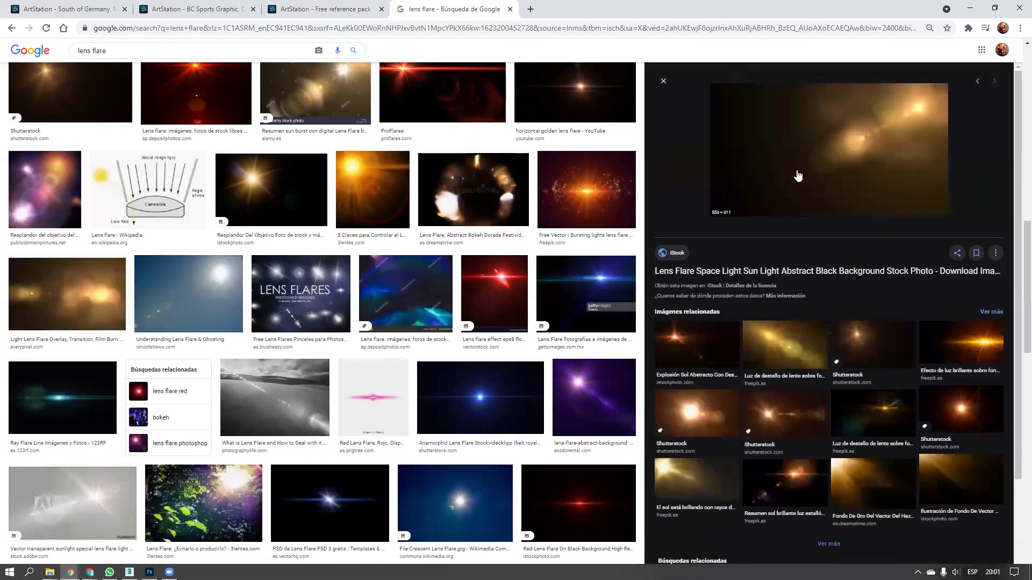
pyautogui.rightClick(832, 146)
pyautogui.click(865, 285)
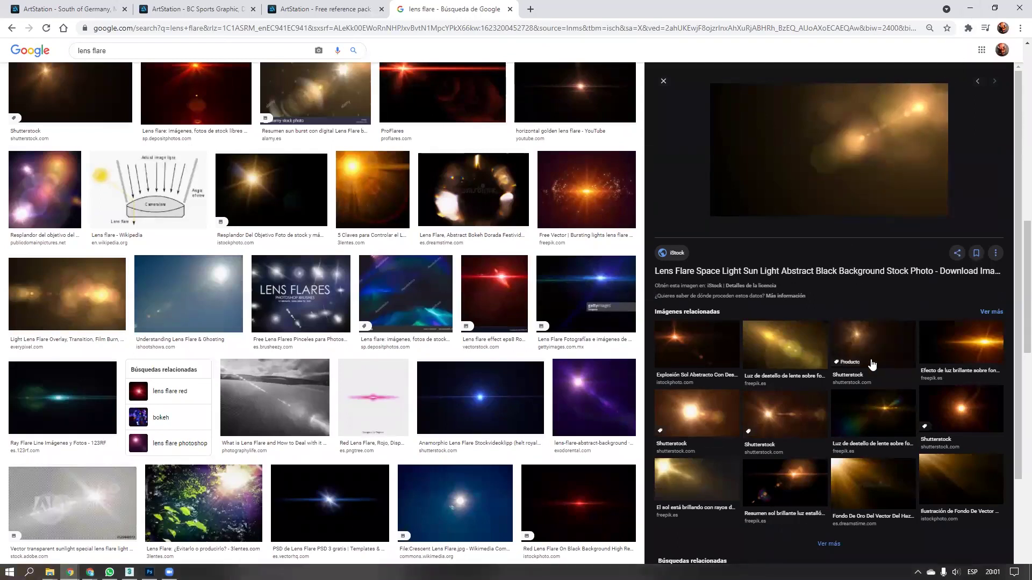
# Browse more of the lens flare image results for other suitable light overlays
pyautogui.scroll(5, 375, 347)
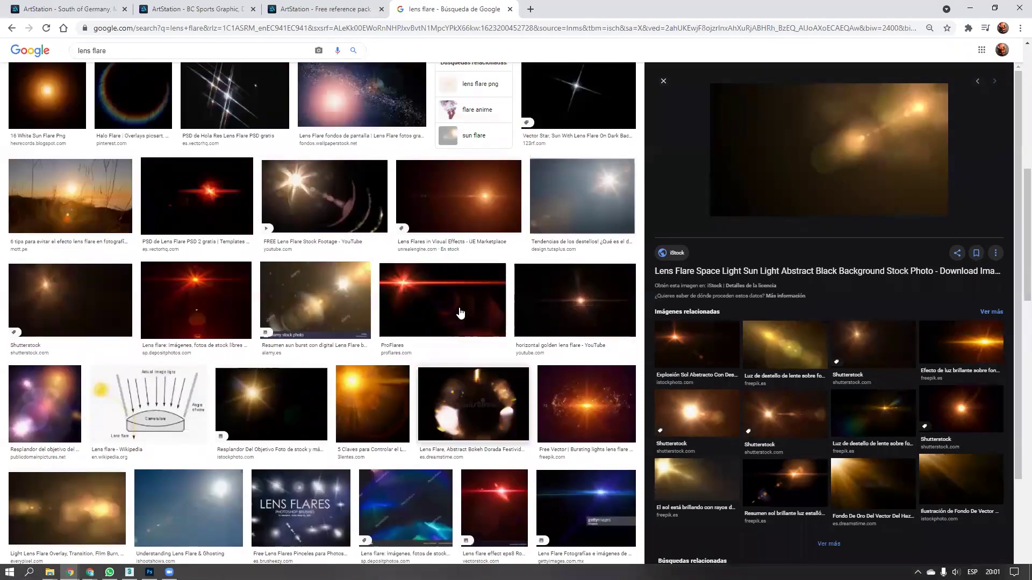
pyautogui.click(197, 351)
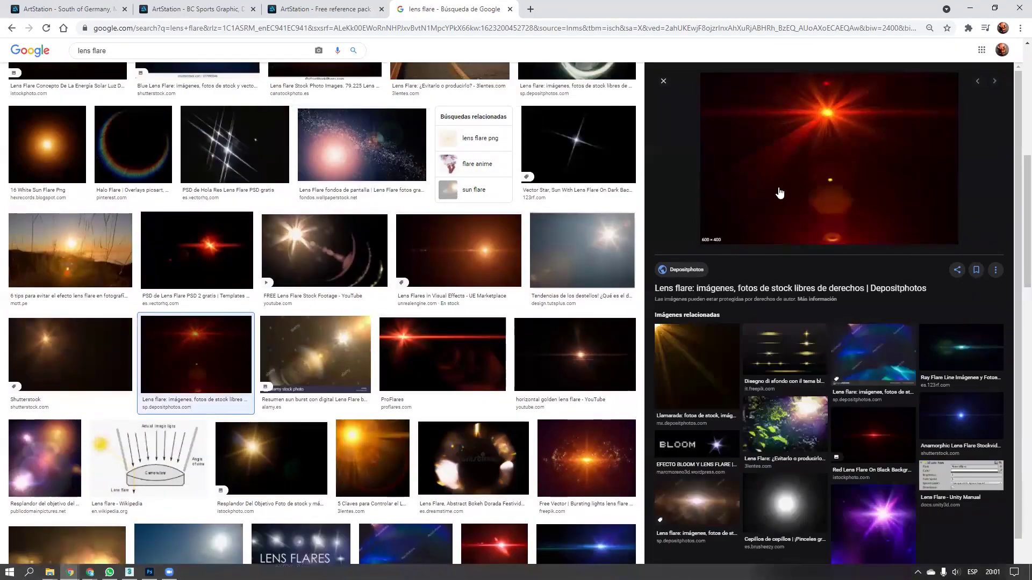
pyautogui.scroll(1, 211, 329)
pyautogui.scroll(-7, 257, 371)
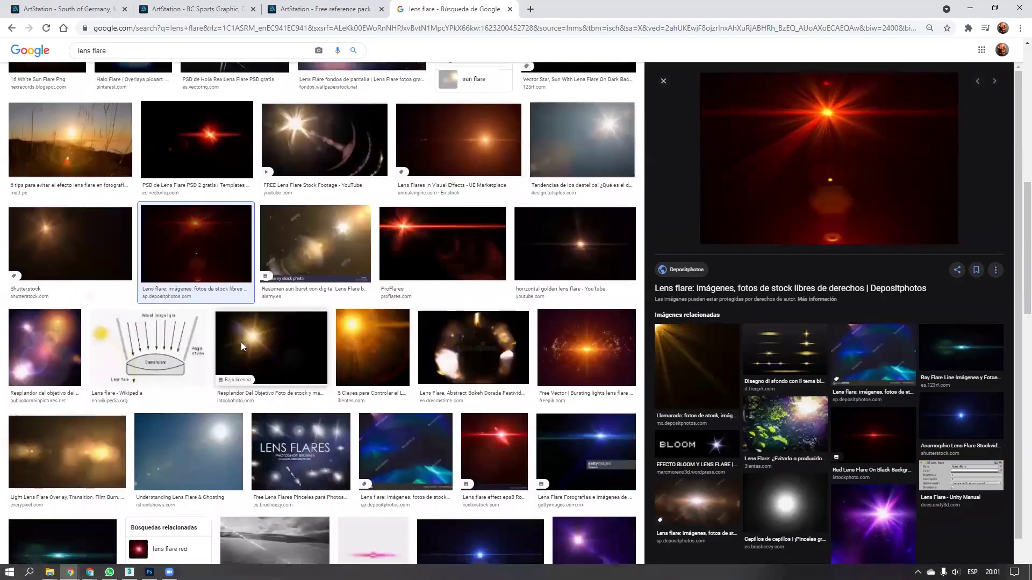
pyautogui.click(99, 194)
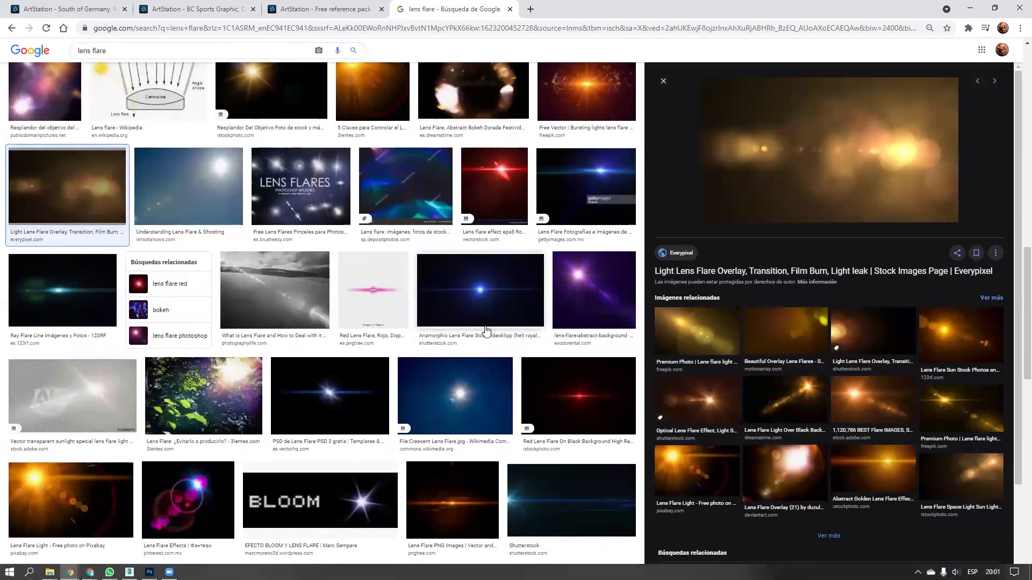
pyautogui.scroll(-1, 468, 330)
pyautogui.scroll(-6, 421, 340)
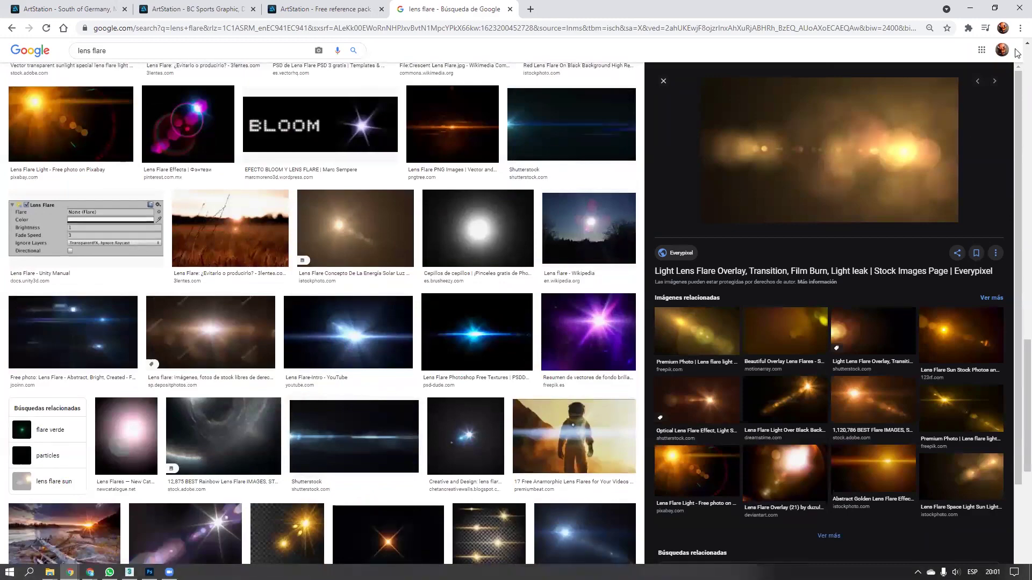
# Return to Photoshop, hide UNIFICADOR_01 and paste the copied flare image above the visible ENTORNO (4) layer
pyautogui.click(970, 9)
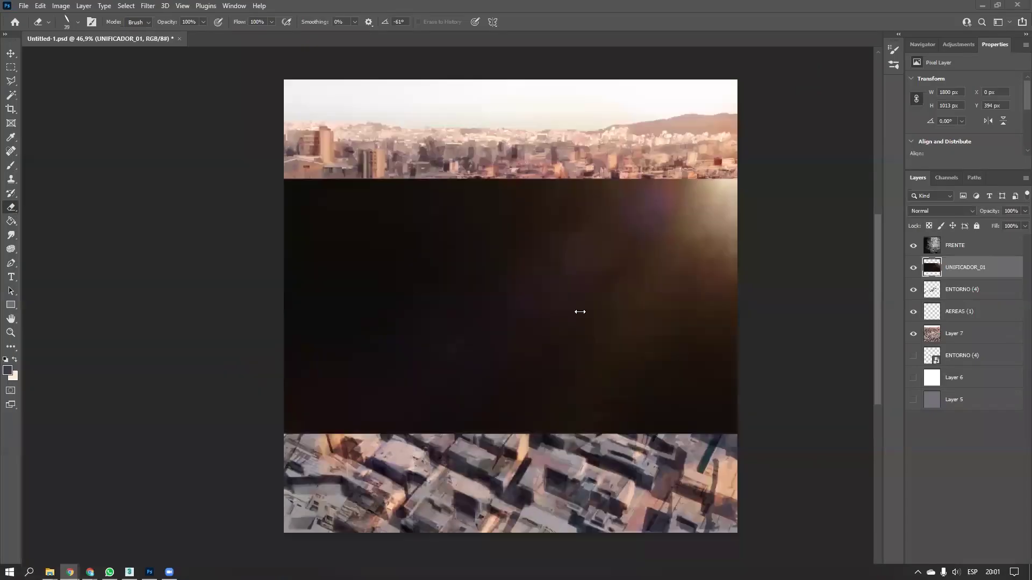
pyautogui.click(914, 270)
pyautogui.click(963, 298)
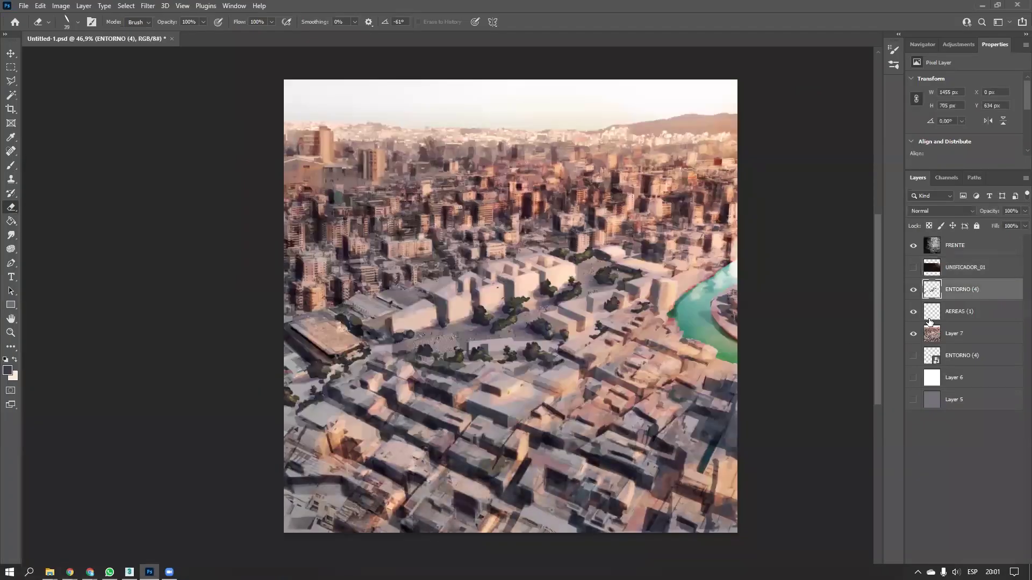
pyautogui.hotkey('ctrl', 'v')
# Mirror the pasted flare so its glow sits at the upper left and enlarge it to about 3208 × 1804 px, covering the canvas
pyautogui.hotkey('ctrl', 't')
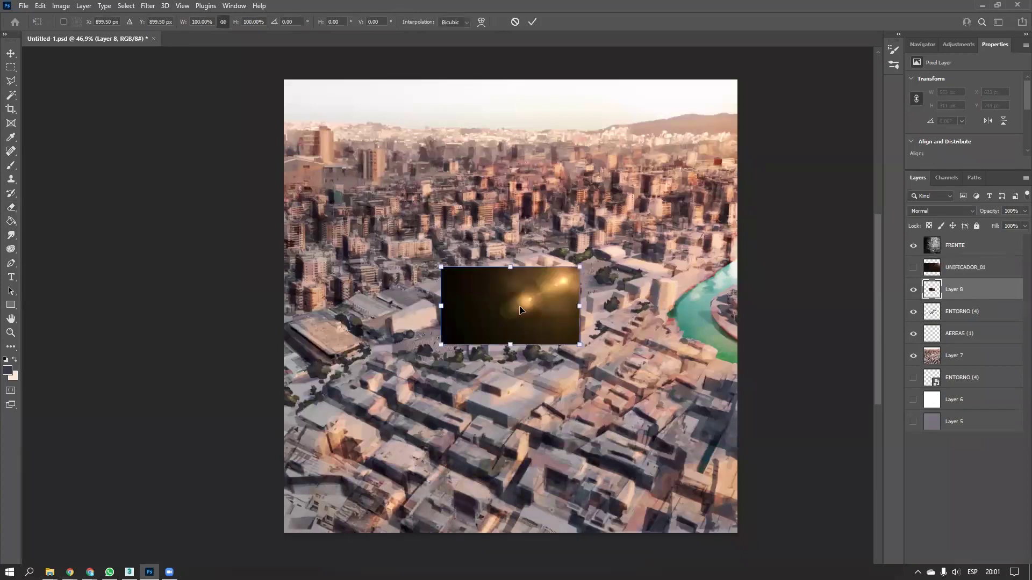
pyautogui.rightClick(520, 309)
pyautogui.click(548, 499)
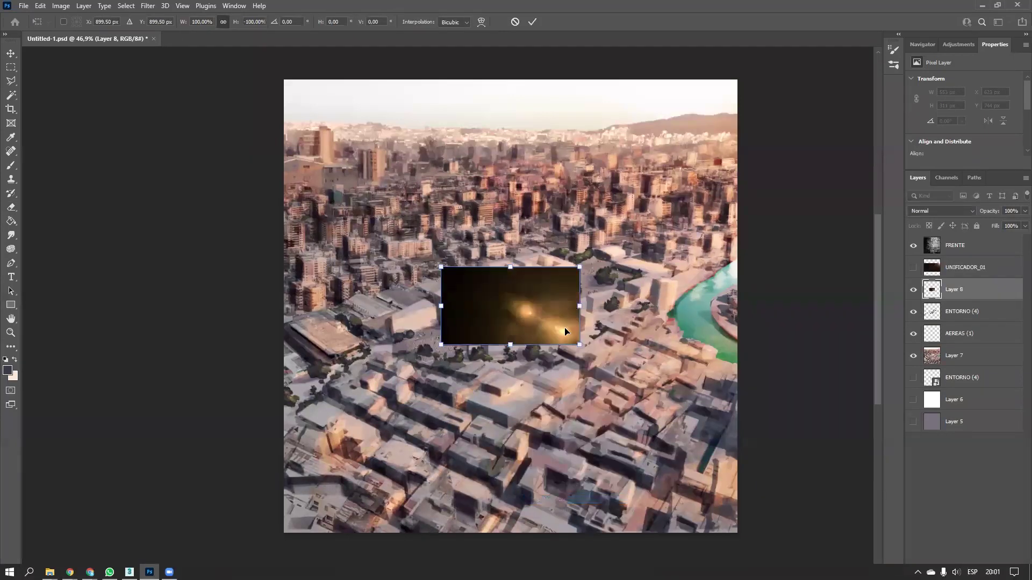
pyautogui.keyDown('alt'); pyautogui.scroll(-1, 591, 322); pyautogui.keyUp('alt')
pyautogui.moveTo(618, 350); pyautogui.dragTo(385, 162)
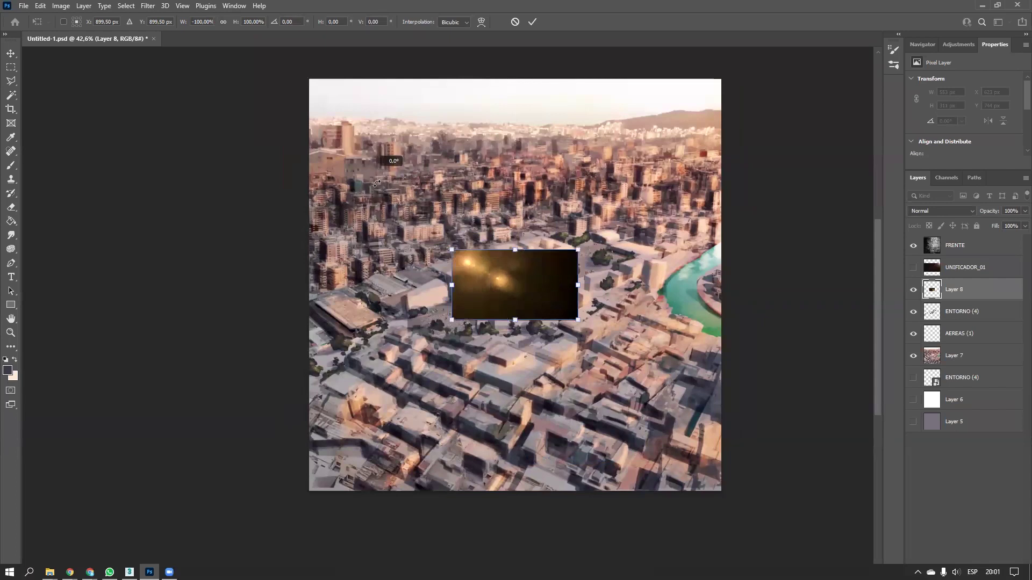
pyautogui.keyDown('alt'); pyautogui.moveTo(579, 320); pyautogui.dragTo(862, 511); pyautogui.keyUp('alt')
pyautogui.moveTo(530, 341); pyautogui.dragTo(647, 371)
pyautogui.press('Return')
pyautogui.press('e')
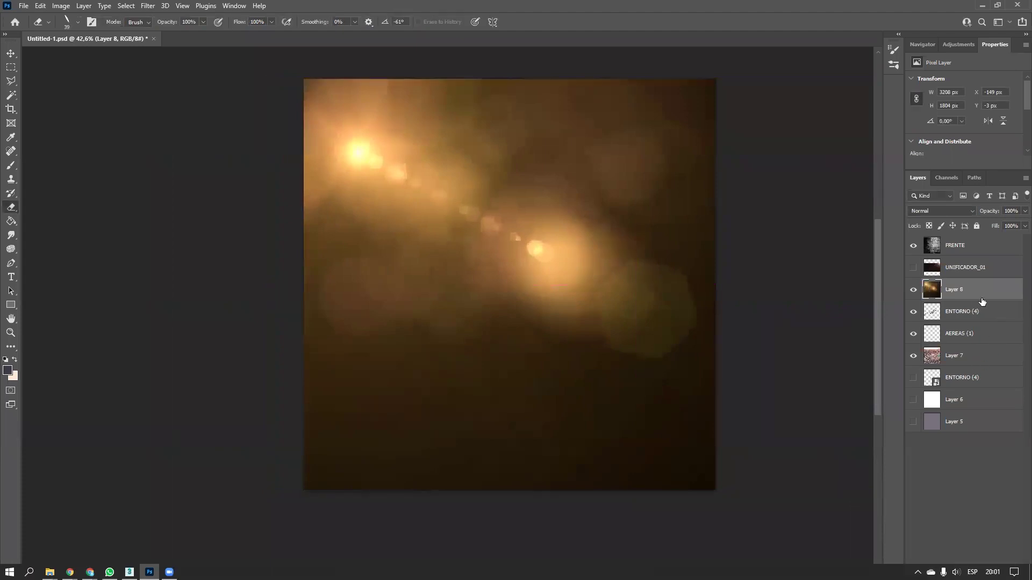
# Set Layer 8's blend mode to Linear Dodge (Add), then flip it horizontally and shift it so the glow falls on the canvas's right side
pyautogui.click(935, 211)
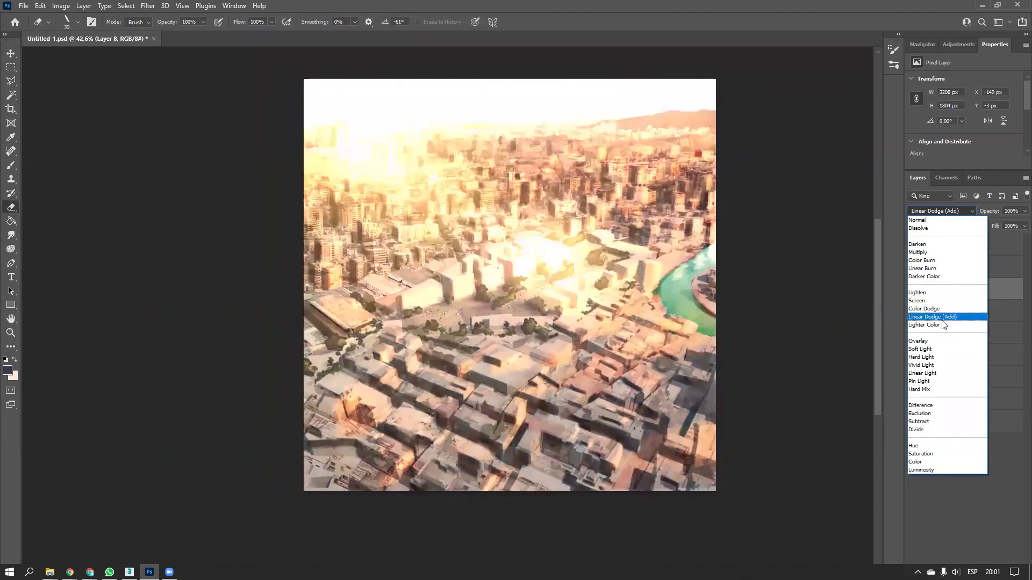
pyautogui.click(935, 319)
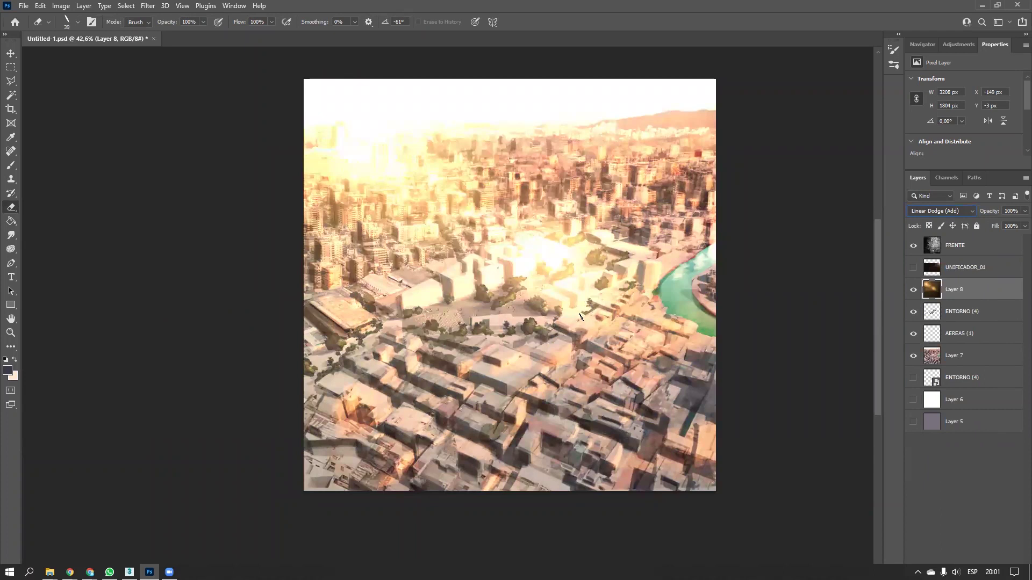
pyautogui.hotkey('ctrl', 't')
pyautogui.rightClick(489, 270)
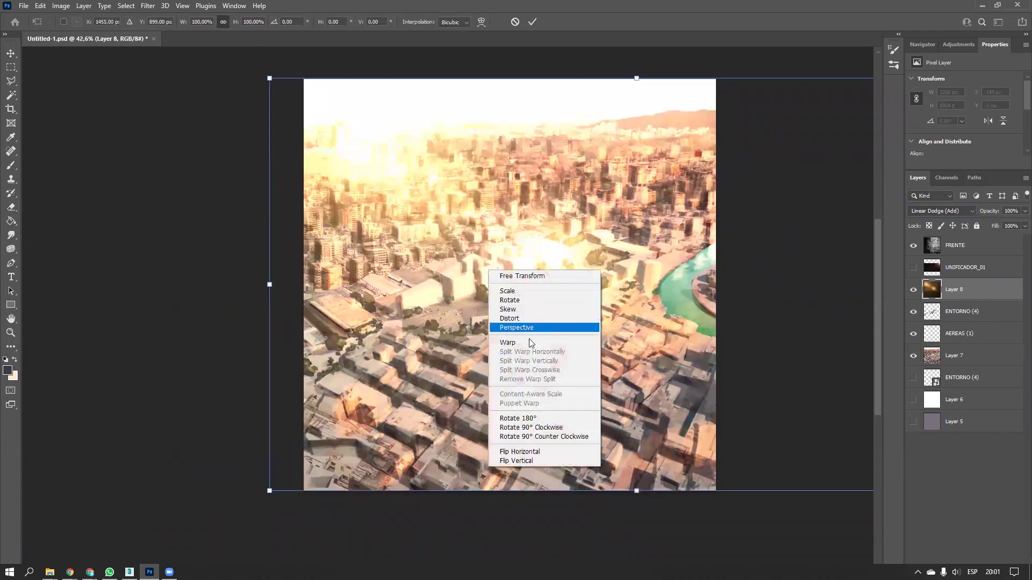
pyautogui.click(533, 451)
pyautogui.moveTo(427, 288); pyautogui.dragTo(335, 280)
pyautogui.press('Return')
pyautogui.press('e')
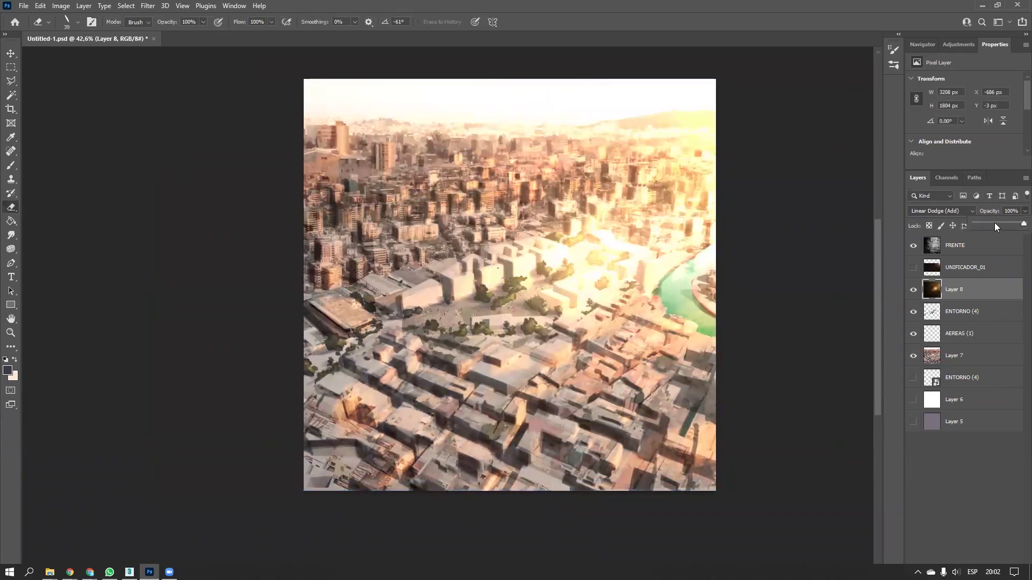
# Tone down the flare on Layer 8 with Levels, using an input black point of 22 and a lowered output white level
pyautogui.click(994, 227)
pyautogui.press('Escape')
pyautogui.hotkey('ctrl', 'l')
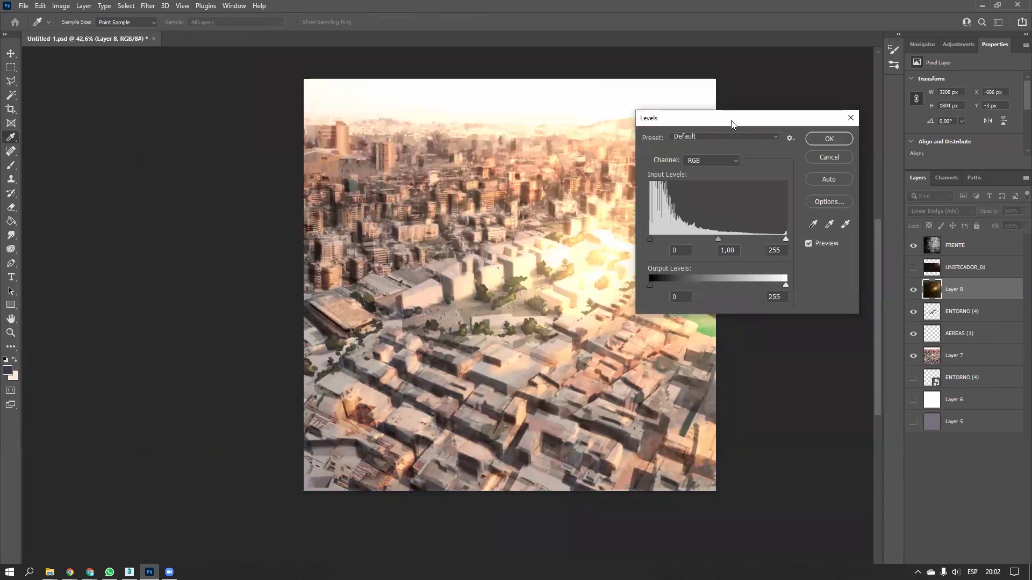
pyautogui.moveTo(731, 123); pyautogui.dragTo(846, 146)
pyautogui.moveTo(887, 311); pyautogui.dragTo(857, 308)
pyautogui.moveTo(765, 262); pyautogui.dragTo(786, 263)
pyautogui.moveTo(855, 306); pyautogui.dragTo(835, 308)
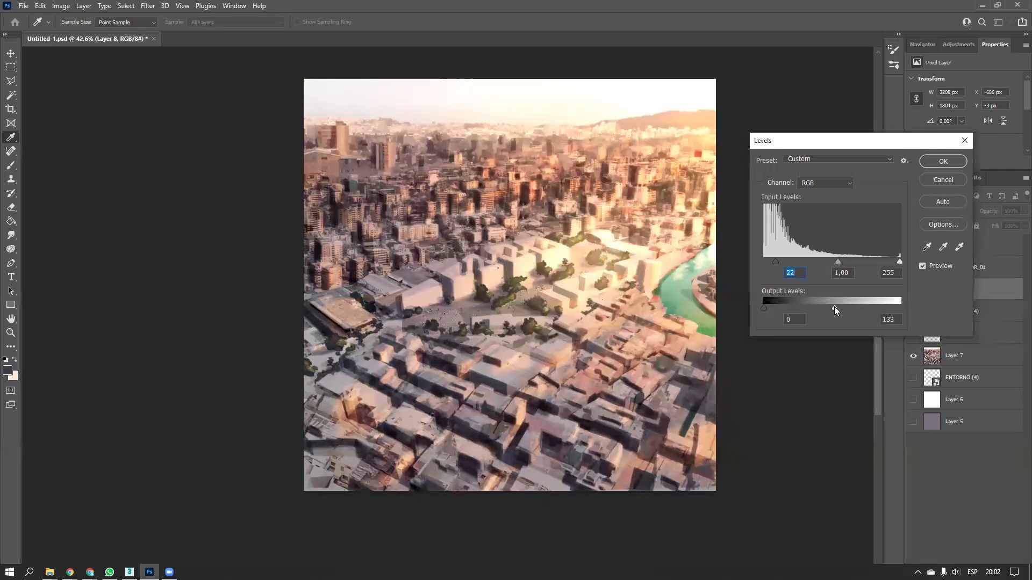
pyautogui.moveTo(834, 307); pyautogui.dragTo(869, 307)
pyautogui.click(930, 162)
# Compare the image with and without Layer 8, then set the layer's opacity to 75% and fill to 55%
pyautogui.click(916, 289)
pyautogui.click(916, 289)
pyautogui.click(915, 290)
pyautogui.click(1012, 215)
pyautogui.write('75')
pyautogui.press('Return')
pyautogui.click(1016, 226)
pyautogui.write('55')
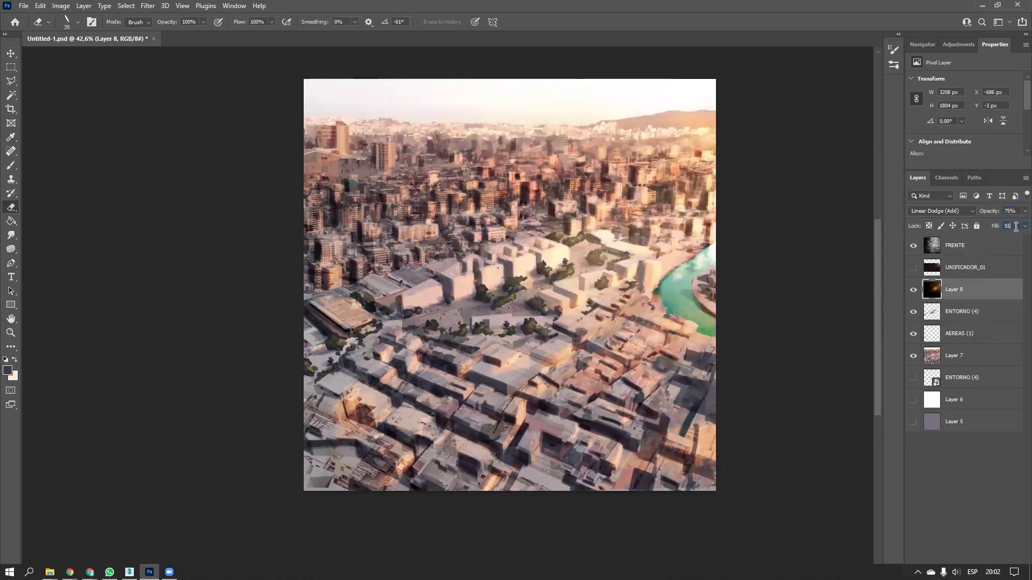
# Check the whole composition by mirroring the canvas view horizontally and restoring it
pyautogui.click(10, 69)
pyautogui.keyDown('alt'); pyautogui.scroll(-4, 270, 318); pyautogui.keyUp('alt')
pyautogui.keyDown('alt'); pyautogui.scroll(3, 253, 327); pyautogui.keyUp('alt')
pyautogui.keyDown('alt'); pyautogui.scroll(1, 242, 332); pyautogui.keyUp('alt')
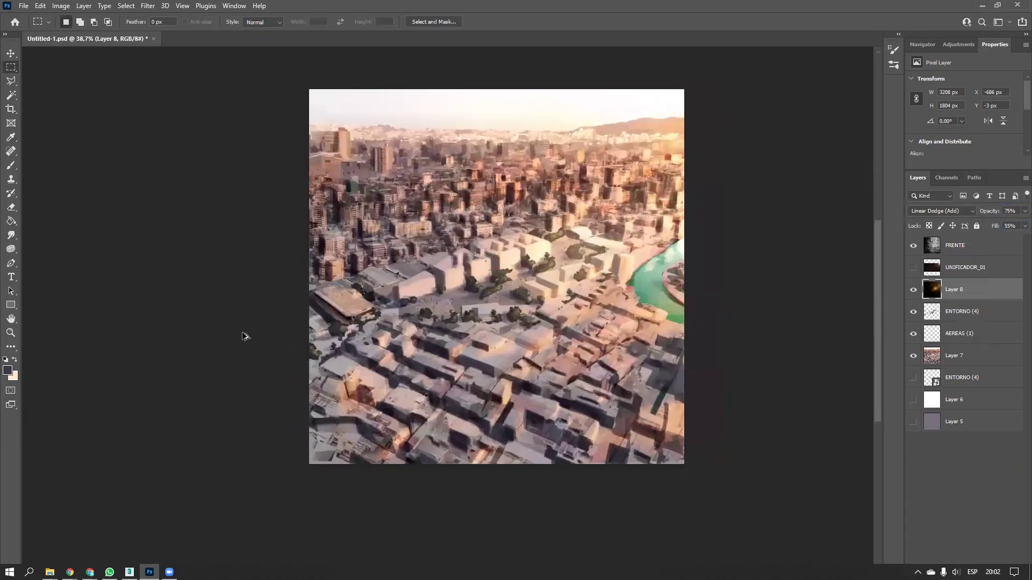
pyautogui.hotkey('ctrl', 'shift', 'h')
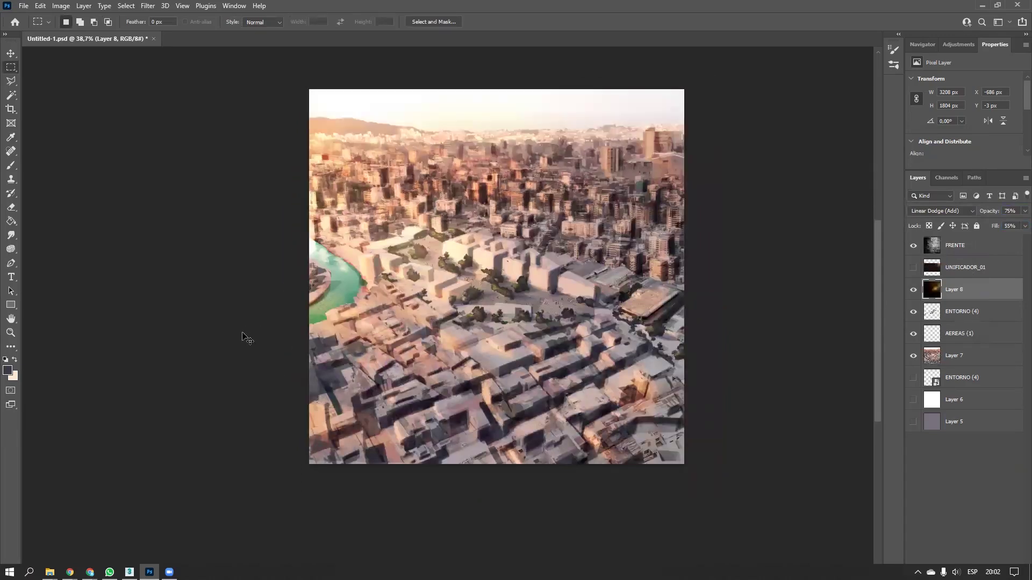
pyautogui.hotkey('ctrl', 'shift', 'h')
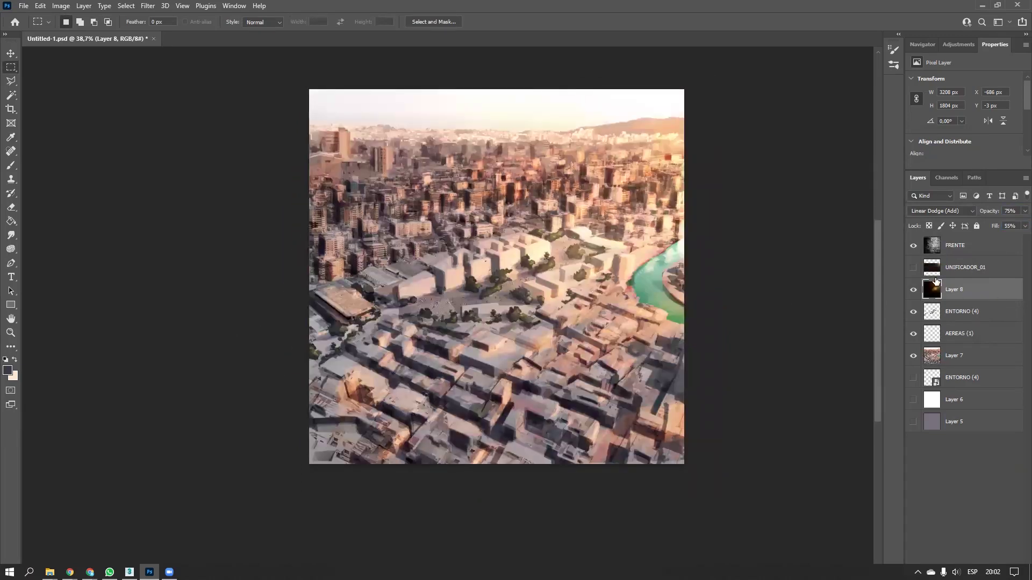
# Move FRENTE directly above Layer 8, then duplicate the layers from FRENTE down to Layer 7 and merge the copies
pyautogui.moveTo(939, 253); pyautogui.dragTo(954, 296)
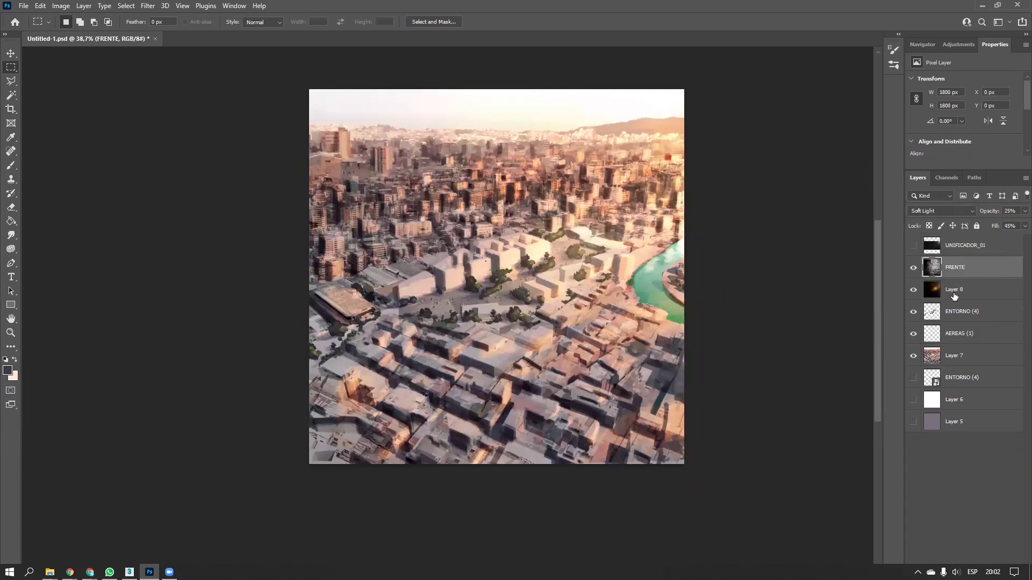
pyautogui.keyDown('shift'); pyautogui.click(954, 356); pyautogui.keyUp('shift')
pyautogui.moveTo(954, 357); pyautogui.dragTo(999, 573)
pyautogui.hotkey('ctrl', 'e')
# Adjust the tones of the merged FRENTE copy layer with Levels
pyautogui.moveTo(705, 246); pyautogui.dragTo(666, 276)
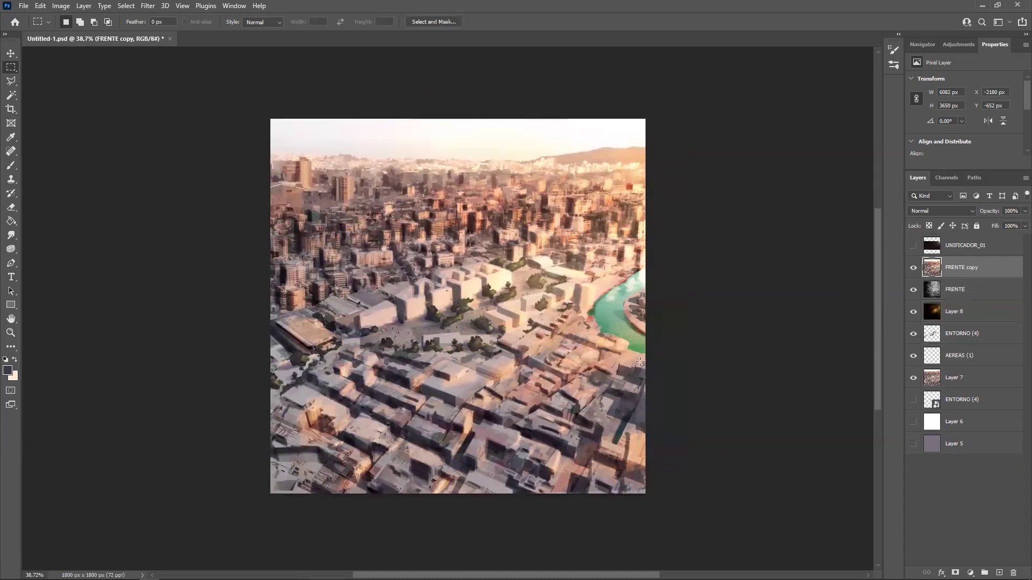
pyautogui.hotkey('ctrl', 'l')
pyautogui.moveTo(831, 262)
pyautogui.mouseDown()
pyautogui.moveTo(842, 263)
pyautogui.moveTo(831, 263)
pyautogui.mouseUp()
pyautogui.click(945, 161)
# Paint over the lower-left rooftops of FRENTE copy with a soft round brush of about 426 px in Overlay mode at 25% opacity
pyautogui.press('b')
pyautogui.rightClick(296, 320)
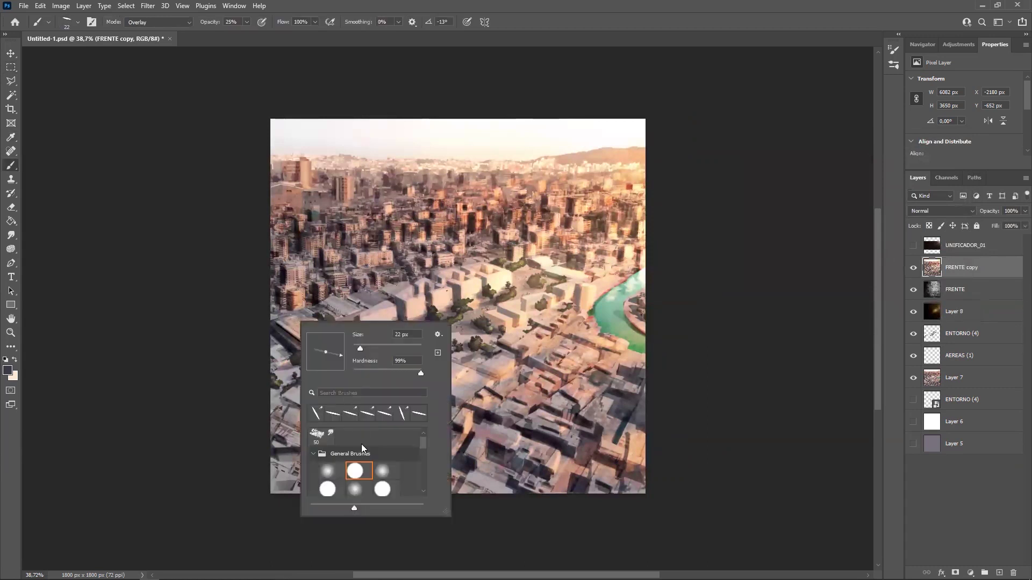
pyautogui.click(385, 474)
pyautogui.keyDown('alt'); pyautogui.moveTo(282, 292); pyautogui.dragTo(317, 293, button='right'); pyautogui.keyUp('alt')
pyautogui.moveTo(306, 429)
pyautogui.mouseDown()
pyautogui.moveTo(276, 426)
pyautogui.moveTo(341, 489)
pyautogui.moveTo(622, 490)
pyautogui.moveTo(667, 382)
pyautogui.moveTo(638, 399)
pyautogui.moveTo(656, 433)
pyautogui.moveTo(530, 479)
pyautogui.moveTo(234, 394)
pyautogui.mouseUp()
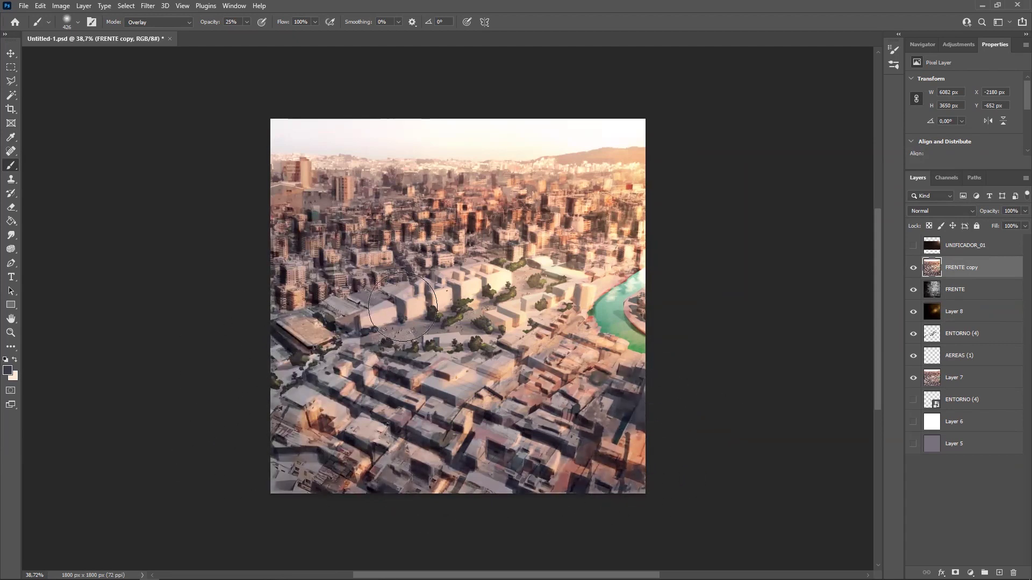
# Swap to the light cream colour and brighten the sky and right-hand area of FRENTE copy with the soft Overlay brush
pyautogui.press('x')
pyautogui.moveTo(645, 184)
pyautogui.mouseDown()
pyautogui.moveTo(578, 201)
pyautogui.moveTo(454, 145)
pyautogui.mouseUp()
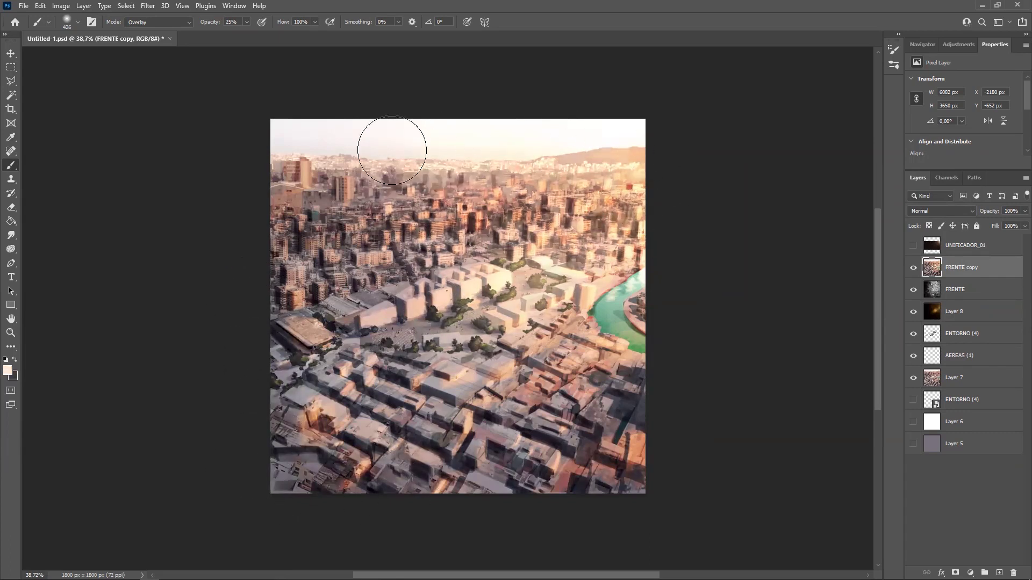
pyautogui.moveTo(662, 124)
pyautogui.mouseDown()
pyautogui.moveTo(419, 110)
pyautogui.moveTo(467, 124)
pyautogui.moveTo(623, 285)
pyautogui.moveTo(495, 320)
pyautogui.mouseUp()
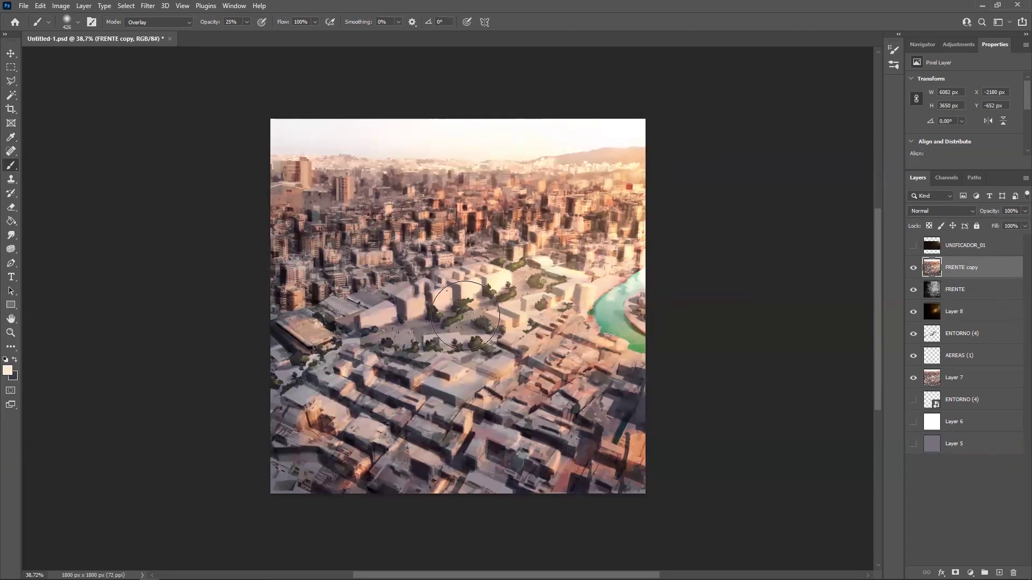
# Switch to a thin slanted brush at 119 px and 8° angle, and lighten the façade of the leftmost white building
pyautogui.rightClick(460, 319)
pyautogui.click(511, 410)
pyautogui.keyDown('alt'); pyautogui.moveTo(394, 317); pyautogui.dragTo(361, 323, button='right'); pyautogui.keyUp('alt')
pyautogui.keyDown('alt'); pyautogui.scroll(3, 387, 323); pyautogui.keyUp('alt')
pyautogui.rightClick(406, 319)
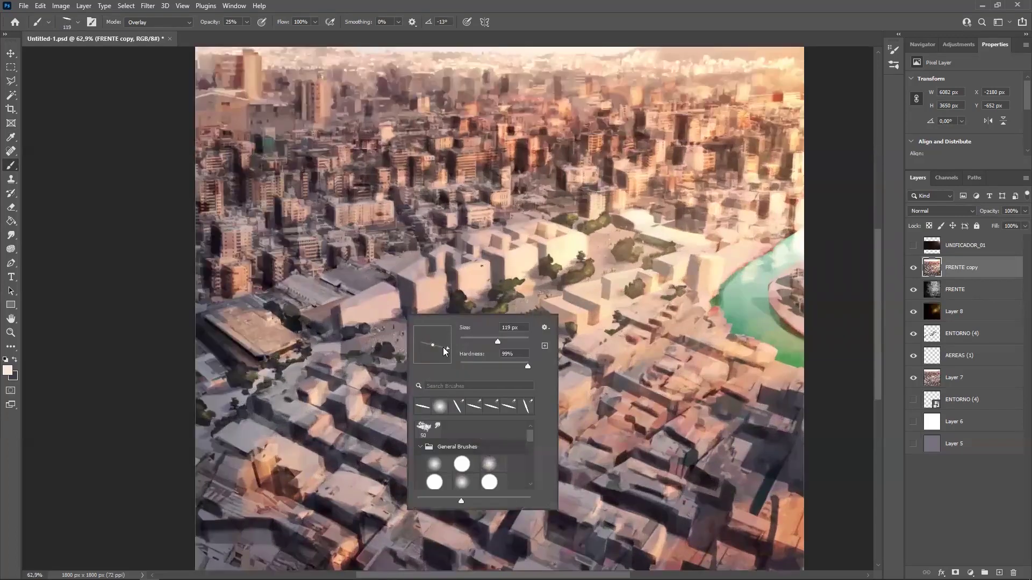
pyautogui.moveTo(446, 341); pyautogui.dragTo(459, 341)
pyautogui.moveTo(362, 312)
pyautogui.mouseDown()
pyautogui.moveTo(361, 325)
pyautogui.moveTo(381, 298)
pyautogui.mouseUp()
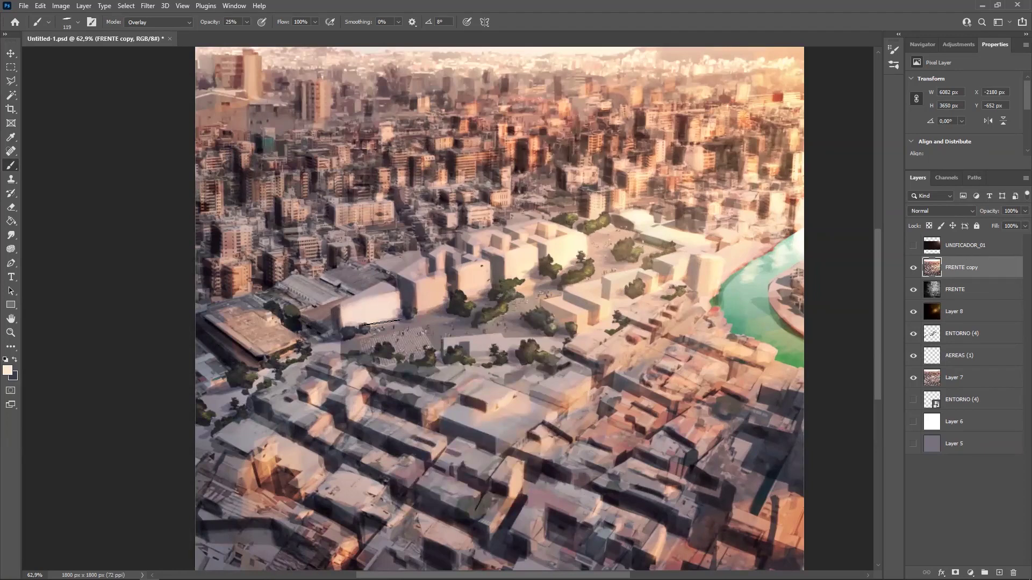
# Lighten the remaining white building façades and the plaza beside them with a smaller slanted brush in Overlay mode
pyautogui.keyDown('alt'); pyautogui.moveTo(432, 278); pyautogui.dragTo(419, 314, button='right'); pyautogui.keyUp('alt')
pyautogui.moveTo(430, 307)
pyautogui.mouseDown()
pyautogui.moveTo(434, 283)
pyautogui.moveTo(435, 313)
pyautogui.mouseUp()
pyautogui.moveTo(479, 268); pyautogui.dragTo(512, 264)
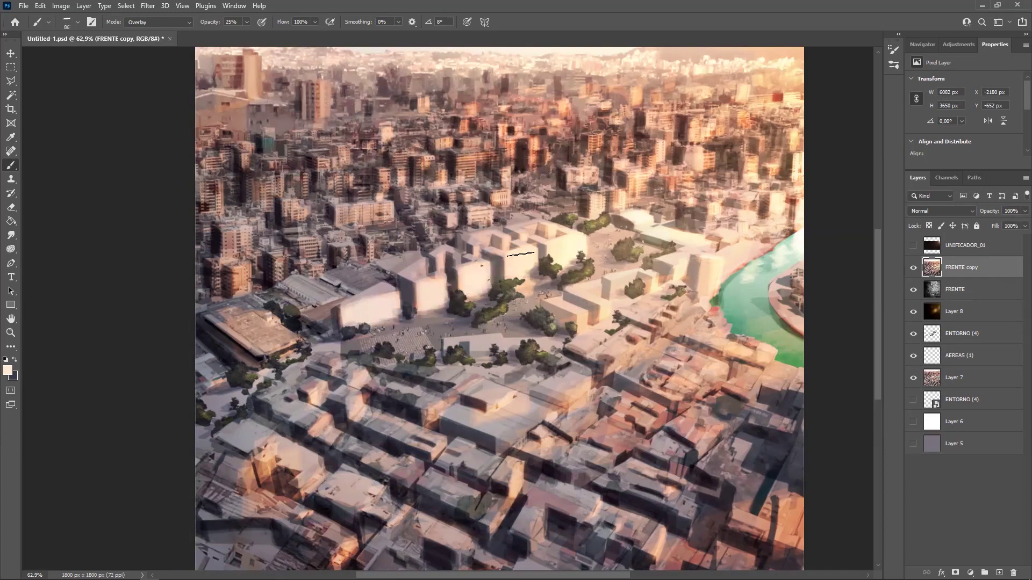
pyautogui.moveTo(431, 284); pyautogui.dragTo(429, 285)
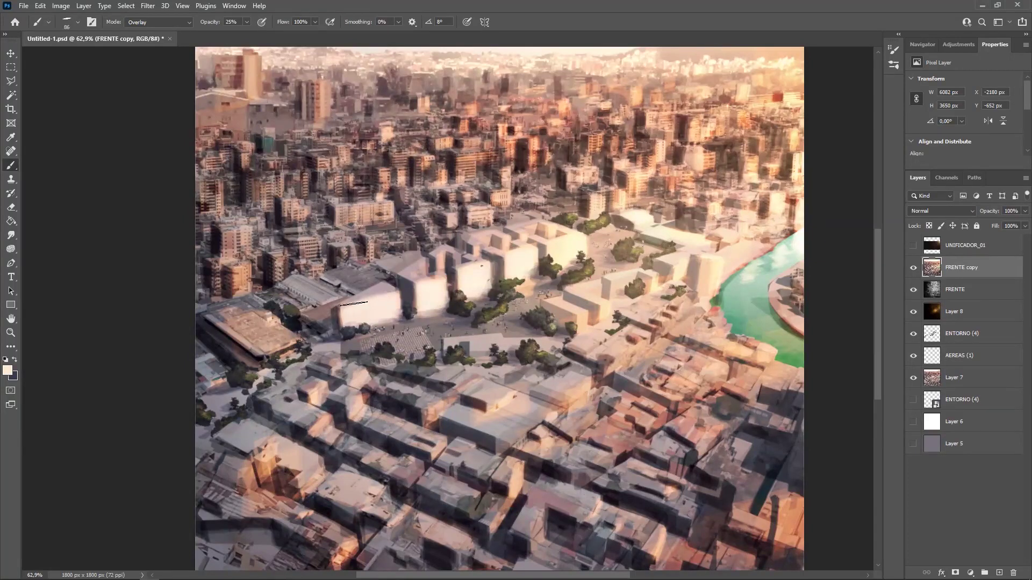
pyautogui.moveTo(381, 287)
pyautogui.mouseDown()
pyautogui.moveTo(414, 290)
pyautogui.moveTo(540, 228)
pyautogui.mouseUp()
pyautogui.moveTo(482, 275)
pyautogui.keyDown('ctrl'); pyautogui.mouseDown()
pyautogui.moveTo(385, 339)
pyautogui.moveTo(406, 339)
pyautogui.mouseUp(); pyautogui.keyUp('ctrl')
pyautogui.keyDown('alt'); pyautogui.scroll(1, 453, 301); pyautogui.keyUp('alt')
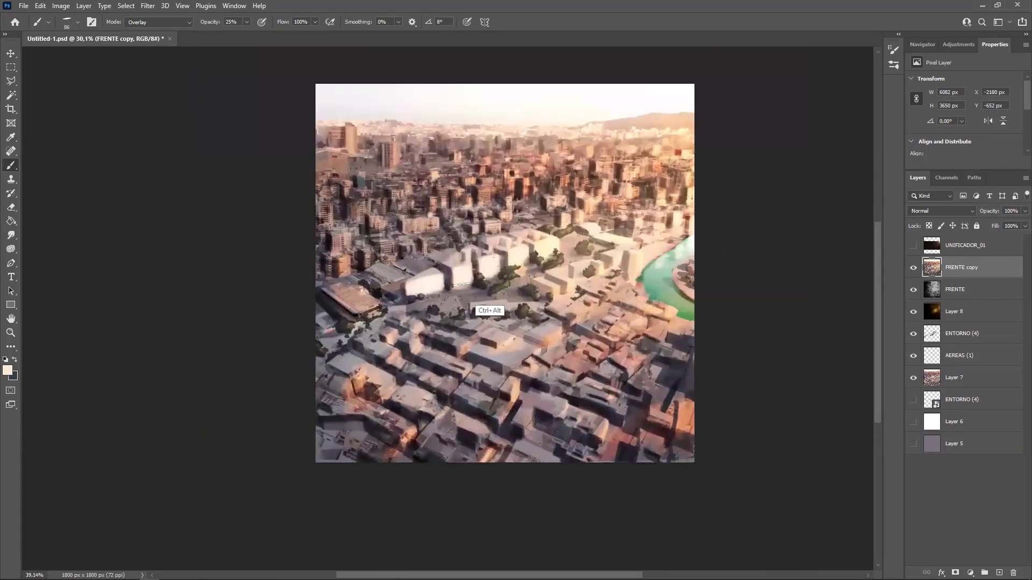
pyautogui.moveTo(456, 290)
pyautogui.mouseDown()
pyautogui.moveTo(486, 286)
pyautogui.moveTo(420, 305)
pyautogui.mouseUp()
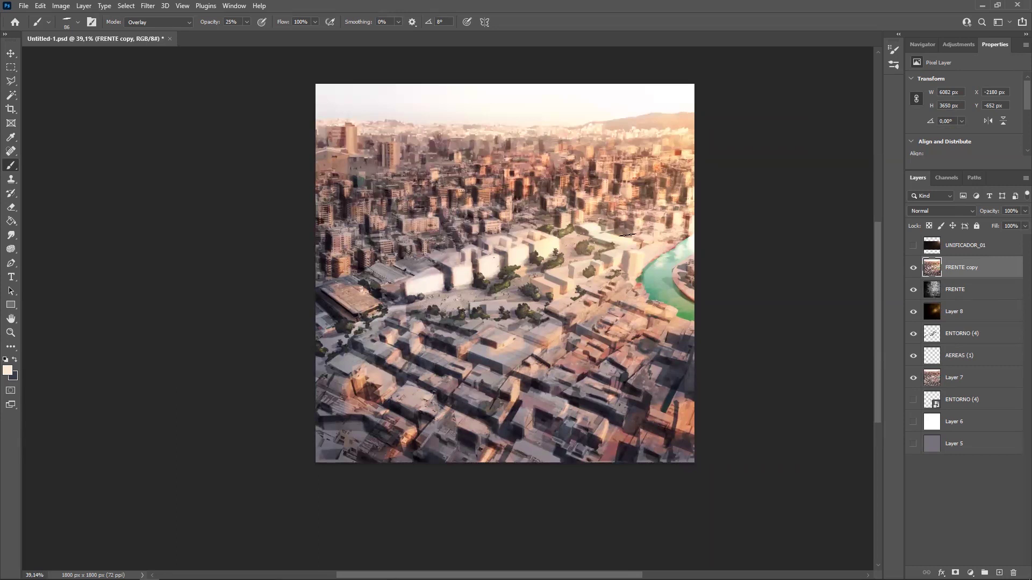
pyautogui.keyDown('alt'); pyautogui.scroll(-1, 546, 330); pyautogui.keyUp('alt')
pyautogui.keyDown('alt'); pyautogui.scroll(2, 495, 350); pyautogui.keyUp('alt')
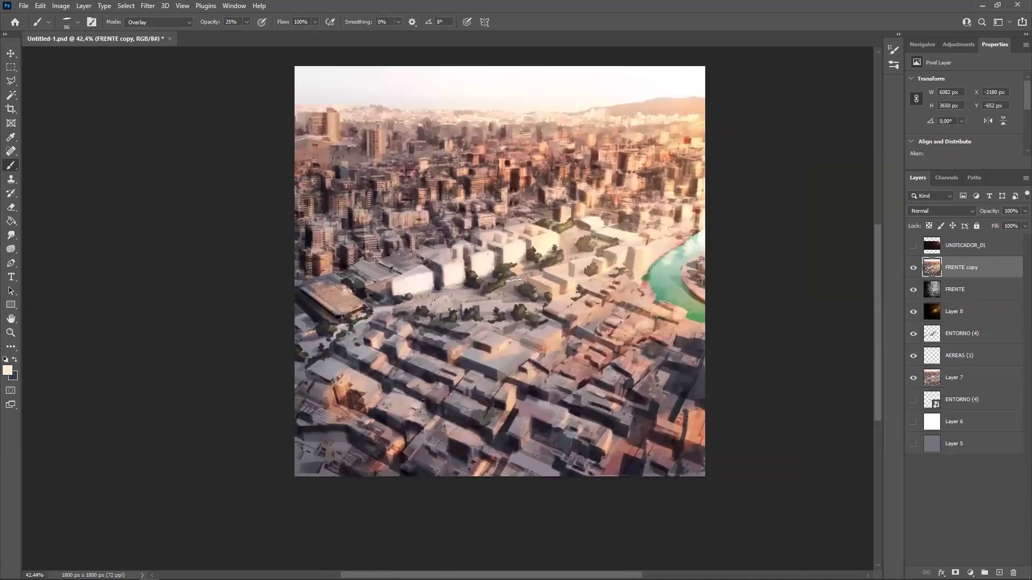
# Duplicate FRENTE copy and darken the duplicate with Levels by setting the white output level to 178
pyautogui.moveTo(959, 270); pyautogui.dragTo(999, 573)
pyautogui.moveTo(649, 307); pyautogui.dragTo(618, 352)
pyautogui.hotkey('ctrl', 'l')
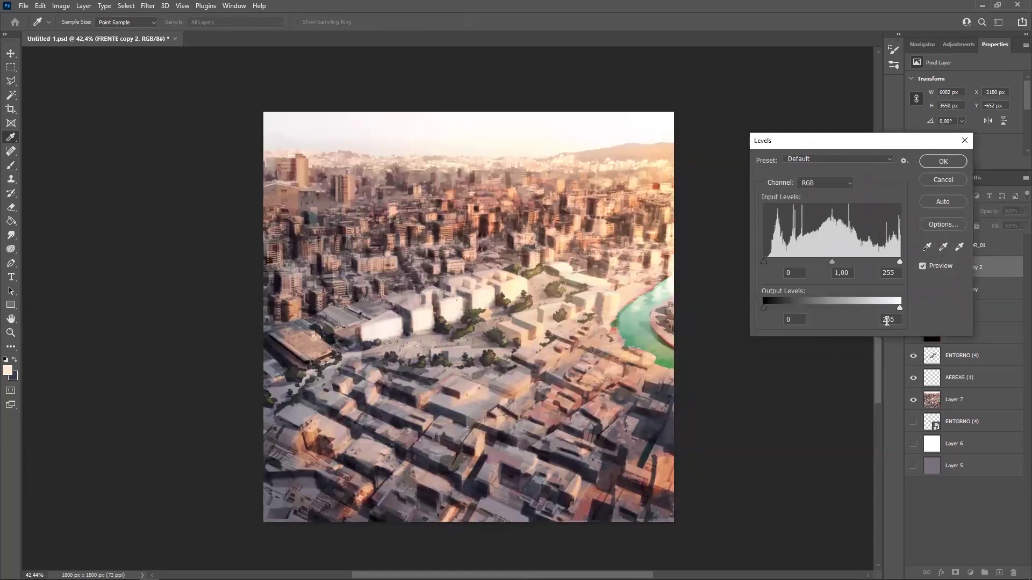
pyautogui.moveTo(900, 307); pyautogui.dragTo(865, 325)
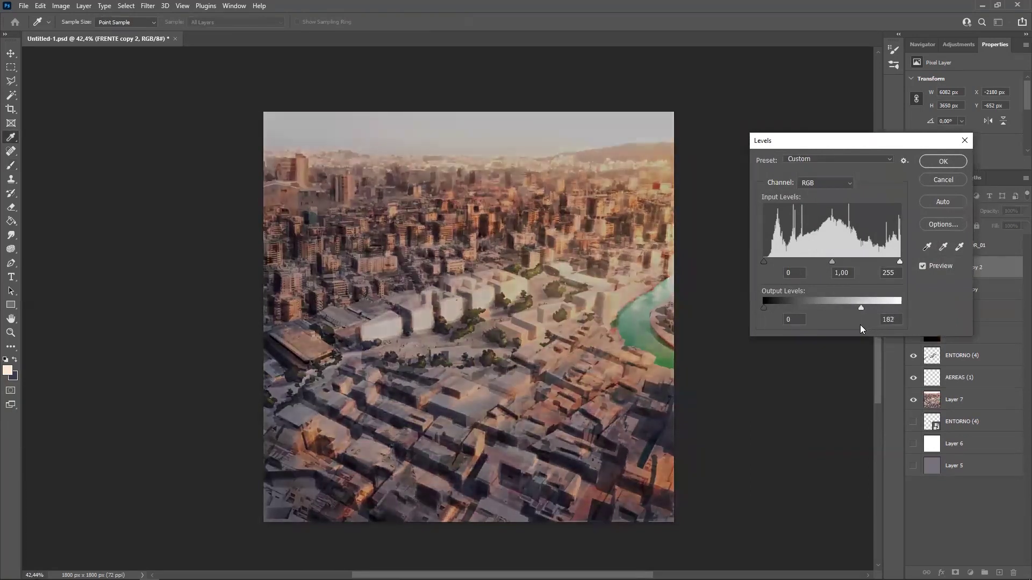
pyautogui.moveTo(859, 326); pyautogui.dragTo(859, 329)
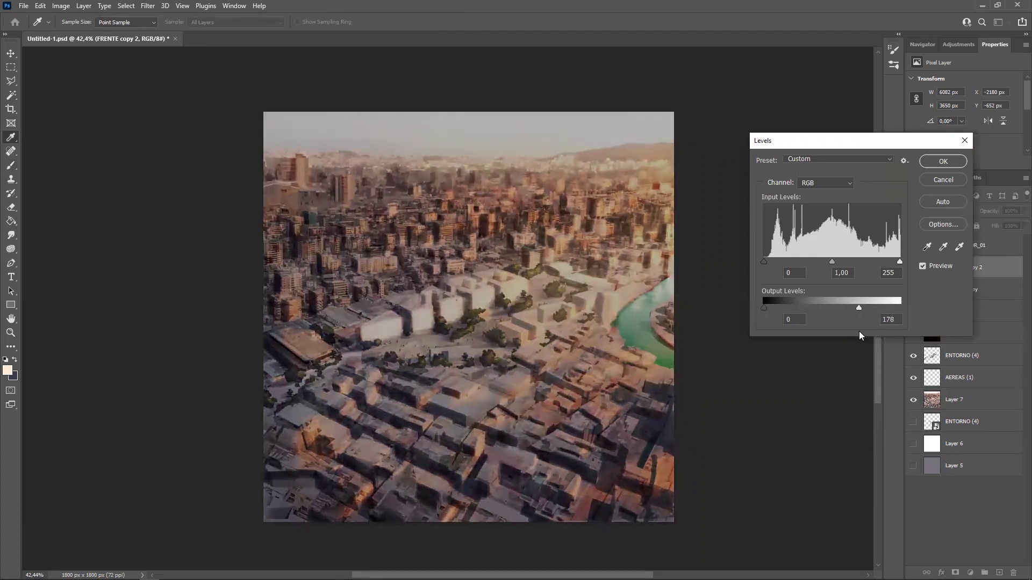
pyautogui.click(944, 161)
# Shift FRENTE copy 2 toward blue with Color Balance, using midtone levels of -40, +18 and +39, and adjust the highlights
pyautogui.press('b')
pyautogui.hotkey('ctrl', 'b')
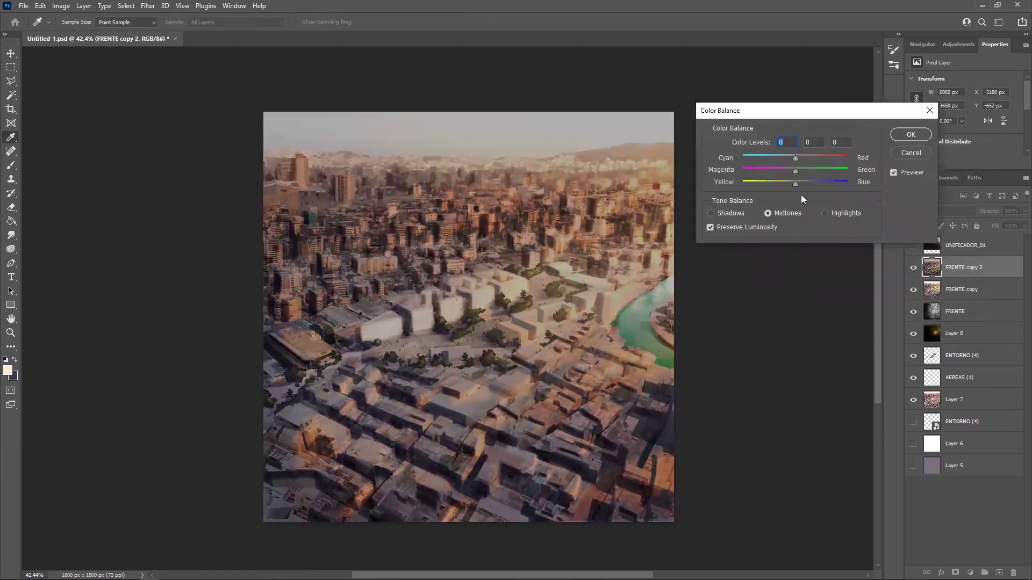
pyautogui.moveTo(796, 185); pyautogui.dragTo(816, 188)
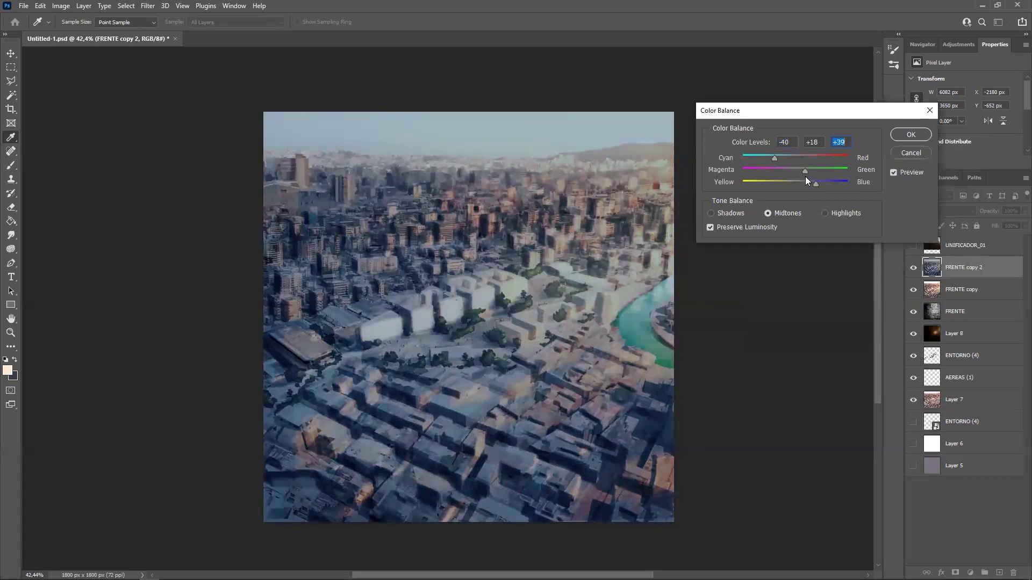
pyautogui.click(824, 213)
pyautogui.moveTo(796, 182)
pyautogui.mouseDown()
pyautogui.moveTo(809, 183)
pyautogui.moveTo(800, 191)
pyautogui.moveTo(779, 161)
pyautogui.moveTo(807, 173)
pyautogui.moveTo(791, 177)
pyautogui.mouseUp()
pyautogui.click(802, 193)
pyautogui.press('Tab')
# Set the shadow colour levels to -21, 0 and +1 and apply the Color Balance adjustment
pyautogui.click(739, 212)
pyautogui.moveTo(796, 184)
pyautogui.mouseDown()
pyautogui.moveTo(807, 190)
pyautogui.moveTo(795, 193)
pyautogui.mouseUp()
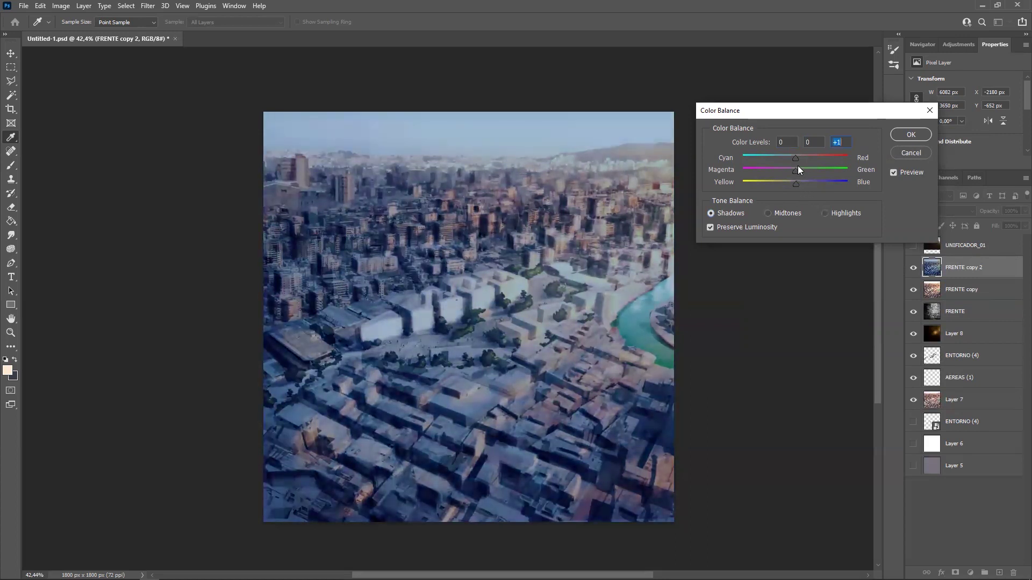
pyautogui.click(785, 163)
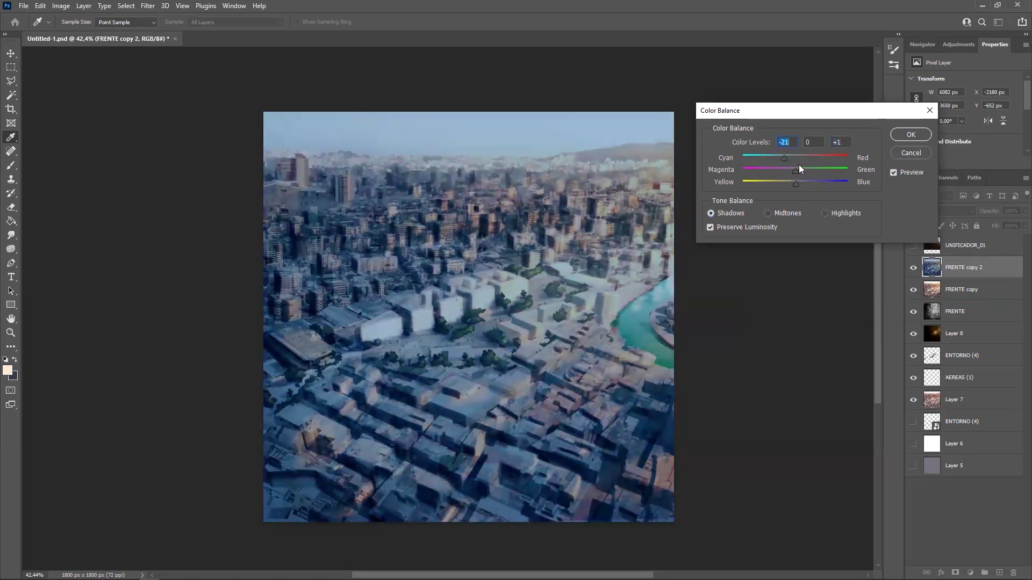
pyautogui.click(913, 134)
# Fine-tune the blue cast of FRENTE copy 2 with Hue/Saturation
pyautogui.press('b')
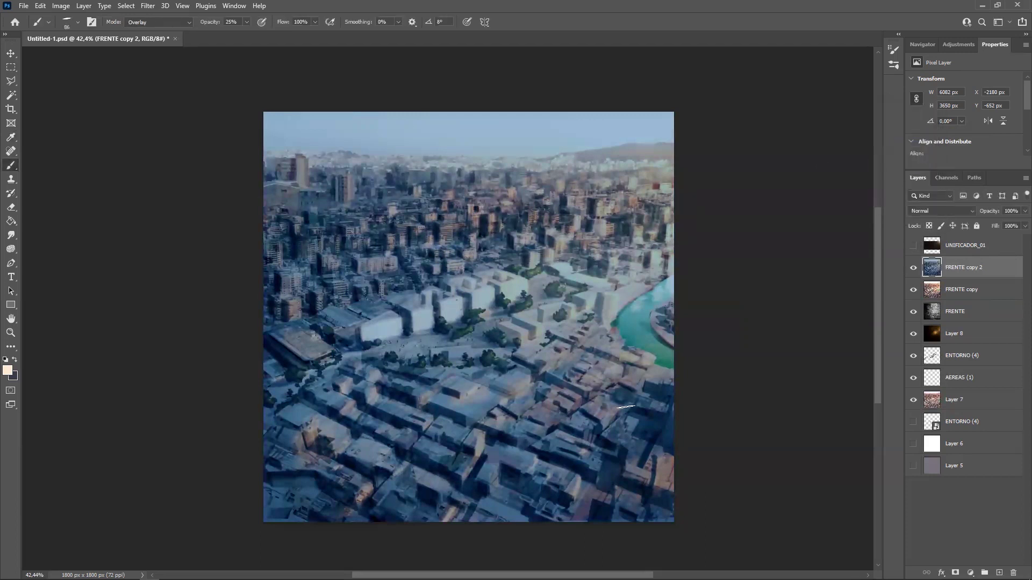
pyautogui.hotkey('ctrl', 'u')
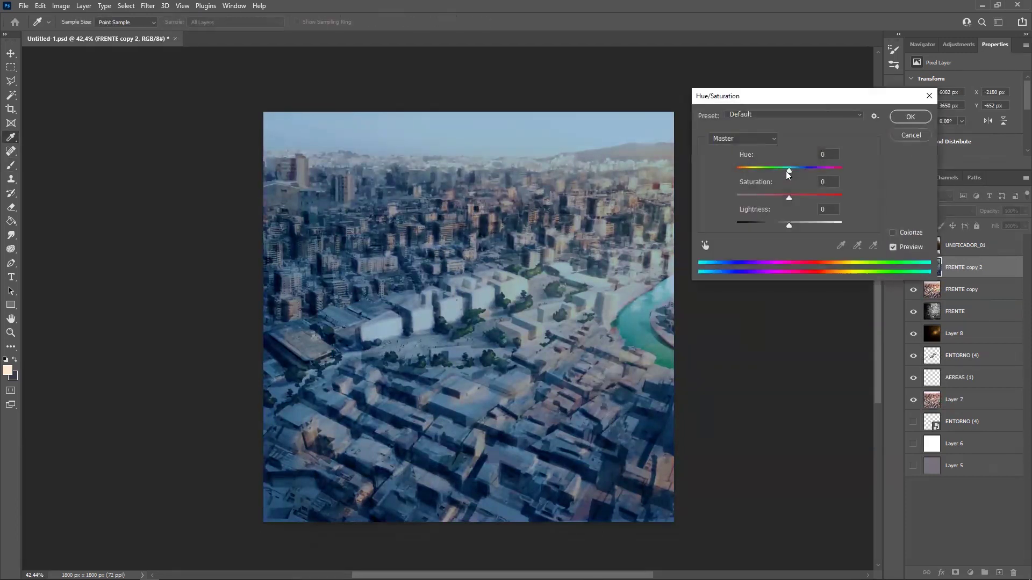
pyautogui.moveTo(781, 178); pyautogui.dragTo(785, 217)
pyautogui.click(909, 116)
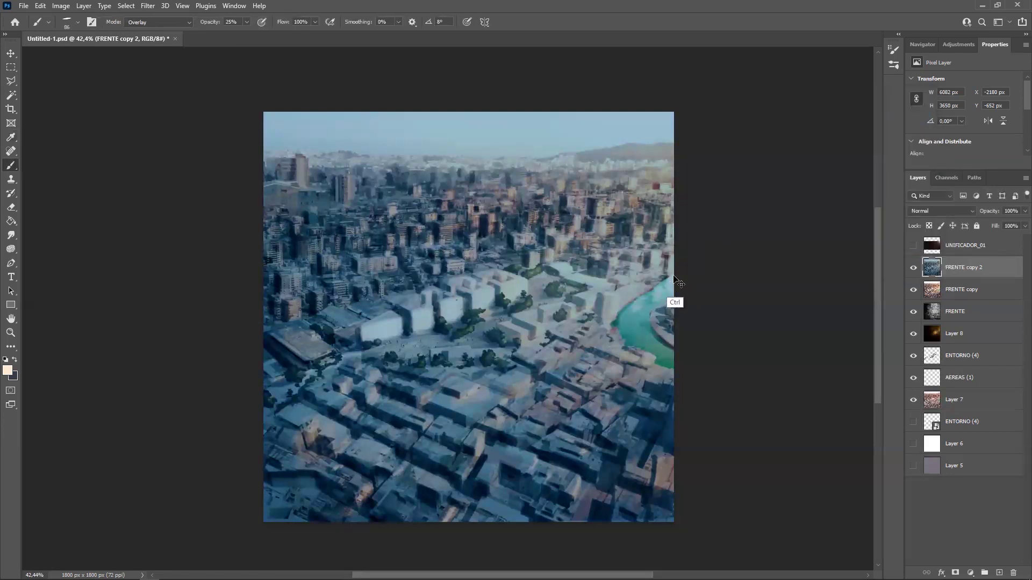
# Darken FRENTE copy 2 further with Levels, using a midtone input of 0.88 and a white output level of 233
pyautogui.hotkey('ctrl', 'l')
pyautogui.moveTo(899, 309); pyautogui.dragTo(888, 325)
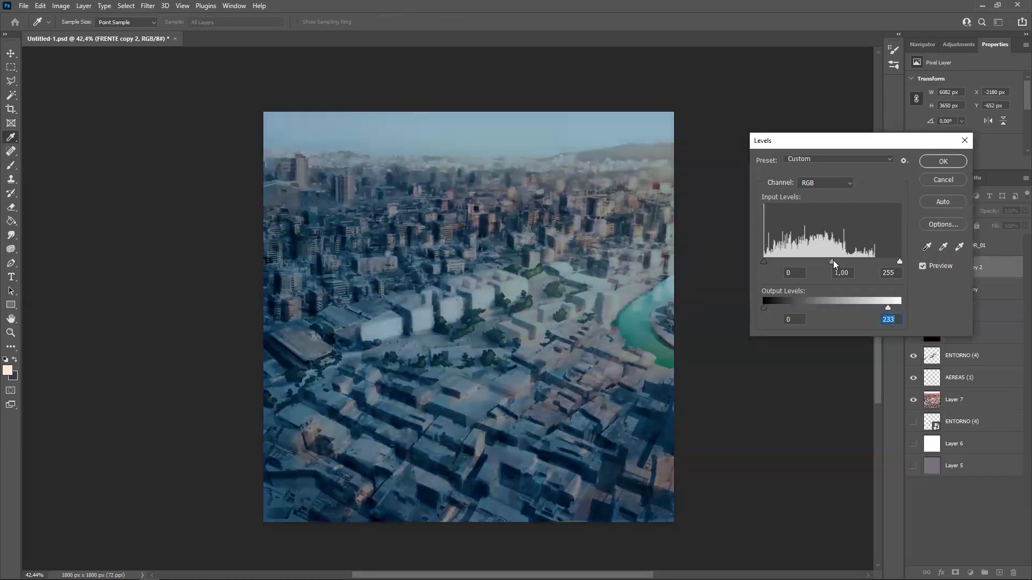
pyautogui.moveTo(841, 276); pyautogui.dragTo(840, 280)
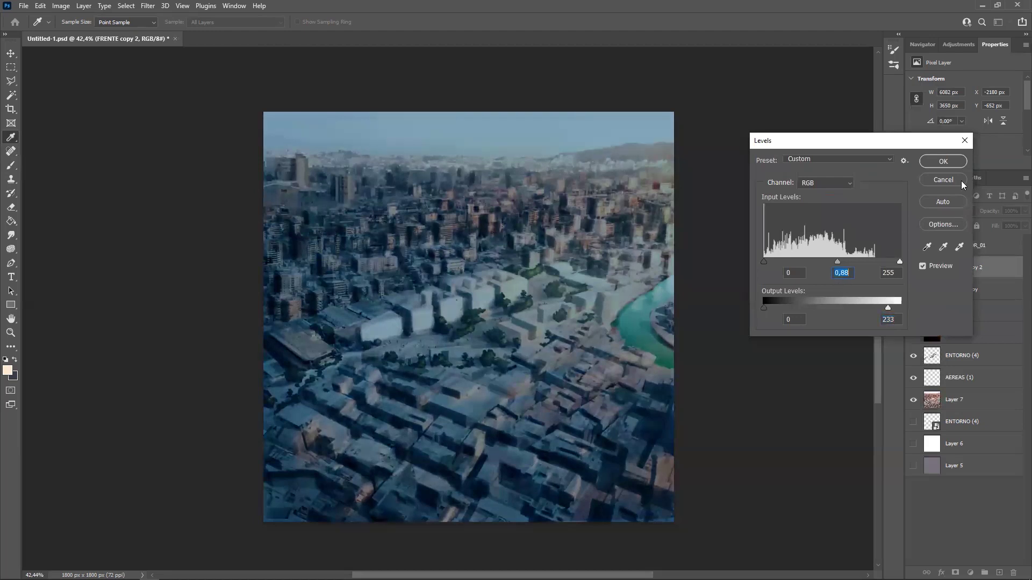
pyautogui.click(943, 162)
pyautogui.moveTo(582, 275); pyautogui.dragTo(555, 292)
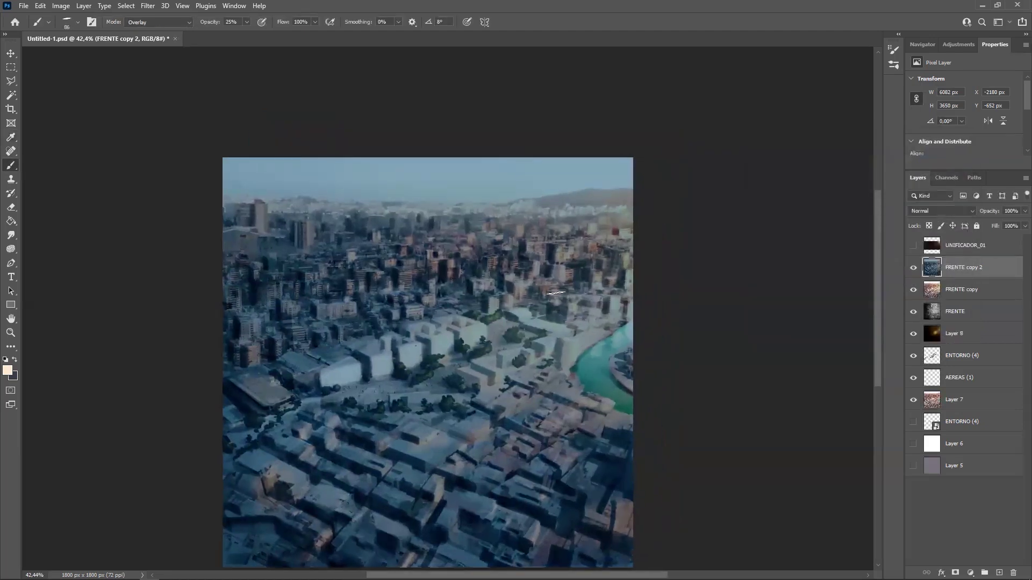
# Switch to File Explorer and find the night sky images in the CIELO folder of 02 PHOTOPACKS
pyautogui.moveTo(22, 574)
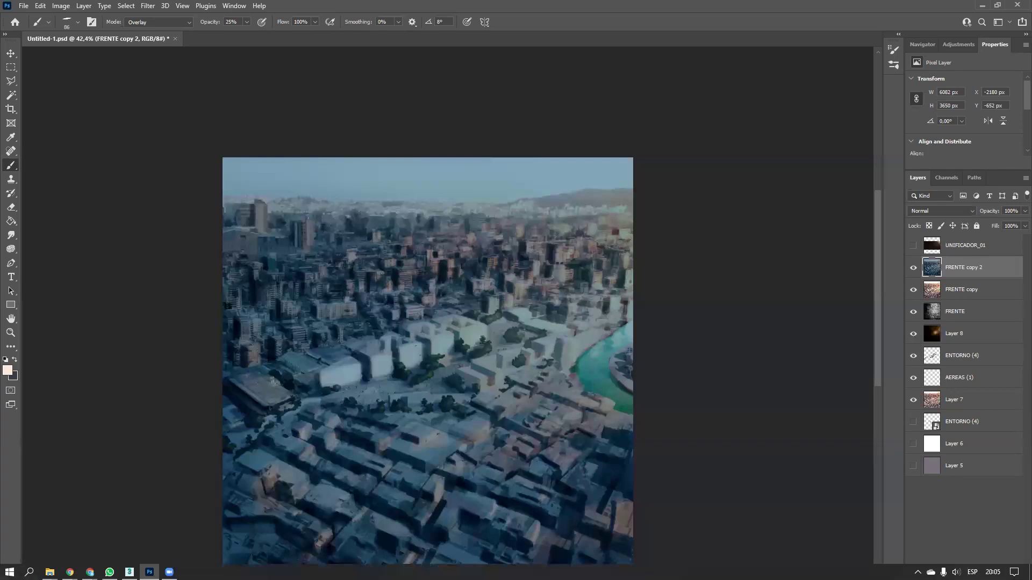
pyautogui.click(140, 529)
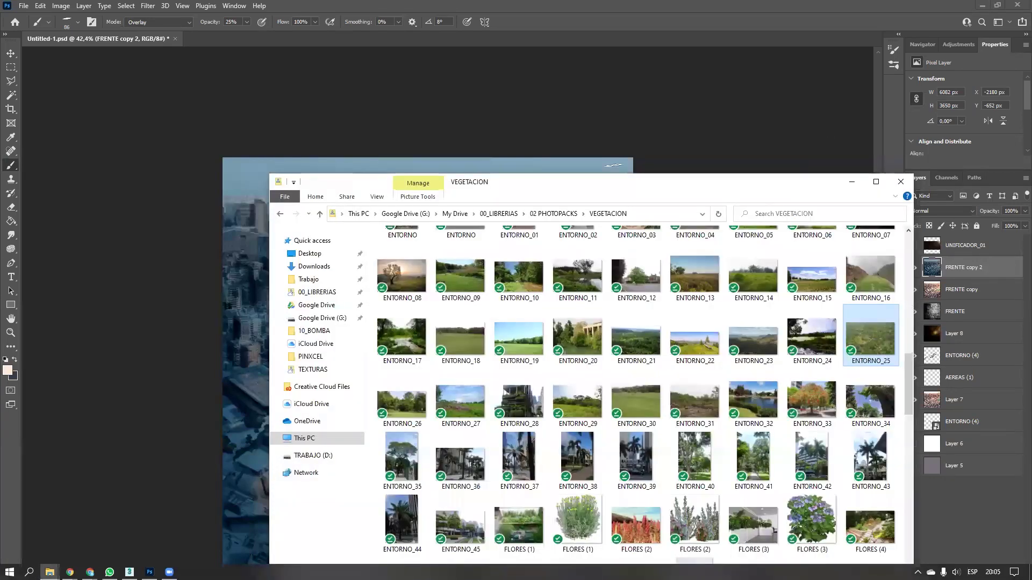
pyautogui.click(319, 213)
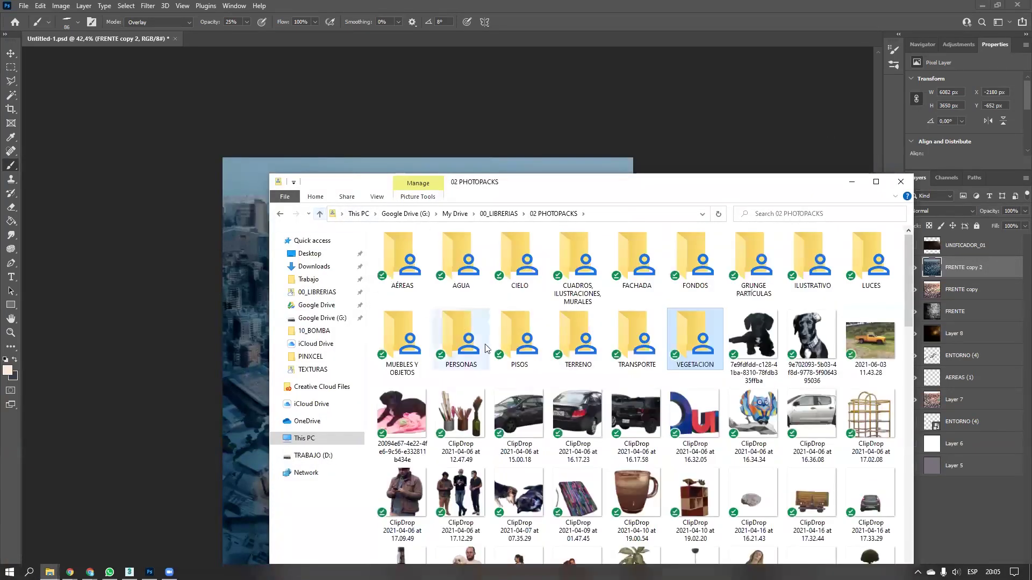
pyautogui.doubleClick(525, 257)
pyautogui.scroll(-10, 675, 407)
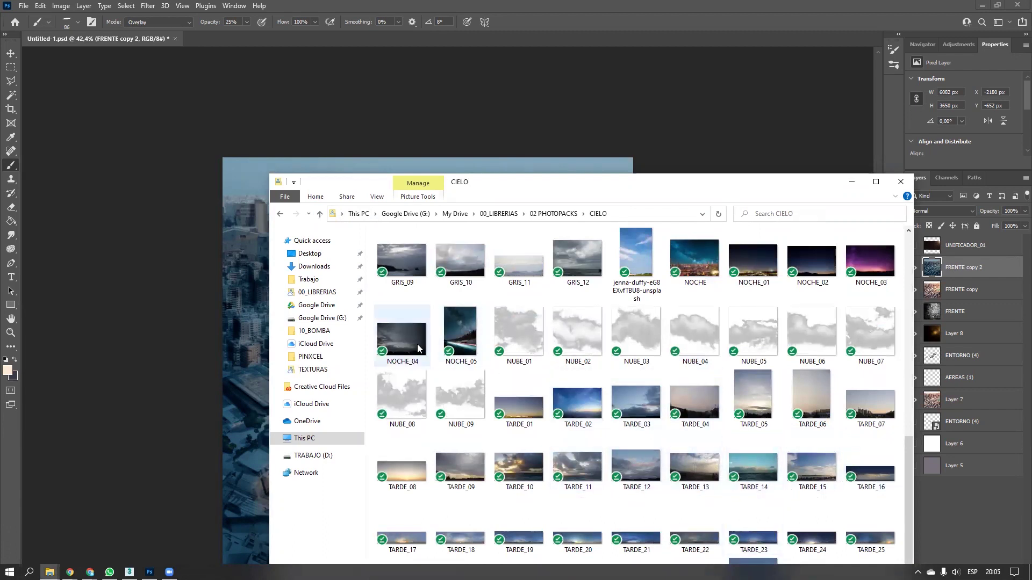
# Place the NOCHE_04 image into the Photoshop collage and position it across the sky
pyautogui.moveTo(413, 340); pyautogui.dragTo(236, 335)
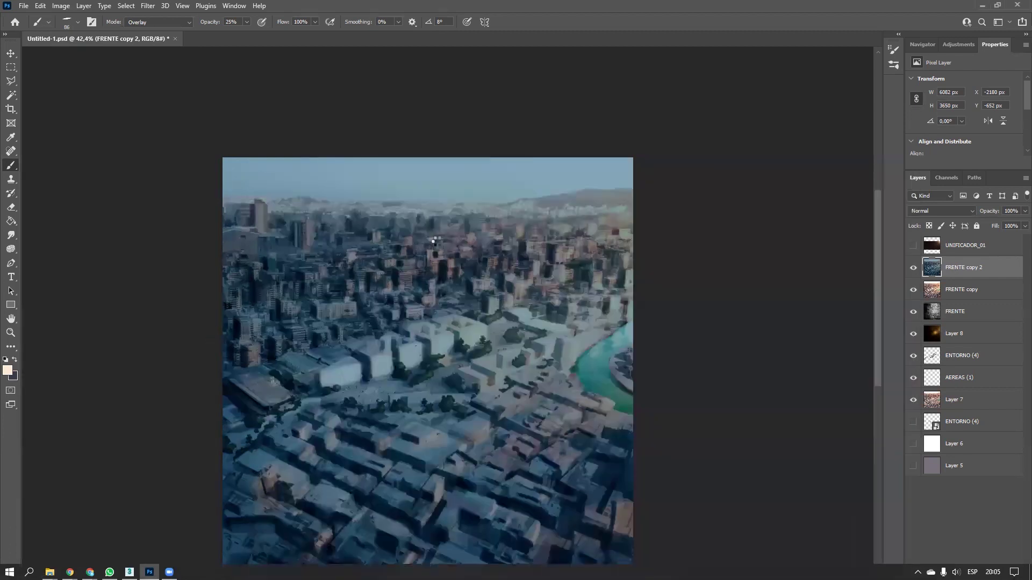
pyautogui.moveTo(502, 346)
pyautogui.mouseDown()
pyautogui.moveTo(511, 136)
pyautogui.moveTo(485, 201)
pyautogui.moveTo(497, 182)
pyautogui.moveTo(500, 199)
pyautogui.mouseUp()
pyautogui.press('Return')
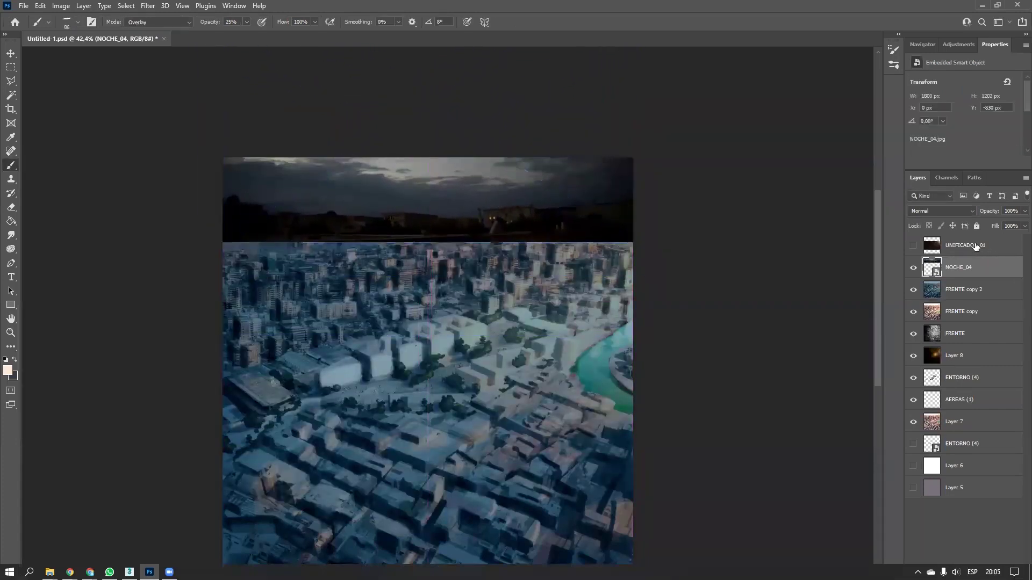
# Set the NOCHE_04 layer's blend mode to Overlay and rasterize the layer
pyautogui.click(946, 211)
pyautogui.click(938, 263)
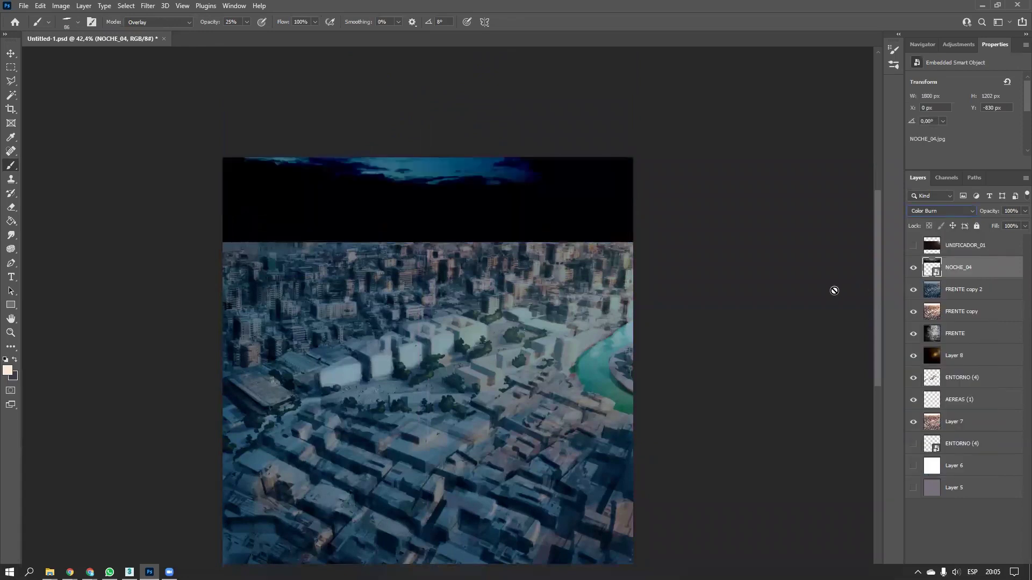
pyautogui.press('Down')
pyautogui.press('Down')
pyautogui.press('Down')
pyautogui.press('Down')
pyautogui.press('Down')
pyautogui.press('Down')
pyautogui.press('Down')
pyautogui.press('Down')
pyautogui.press('Down')
pyautogui.press('Up')
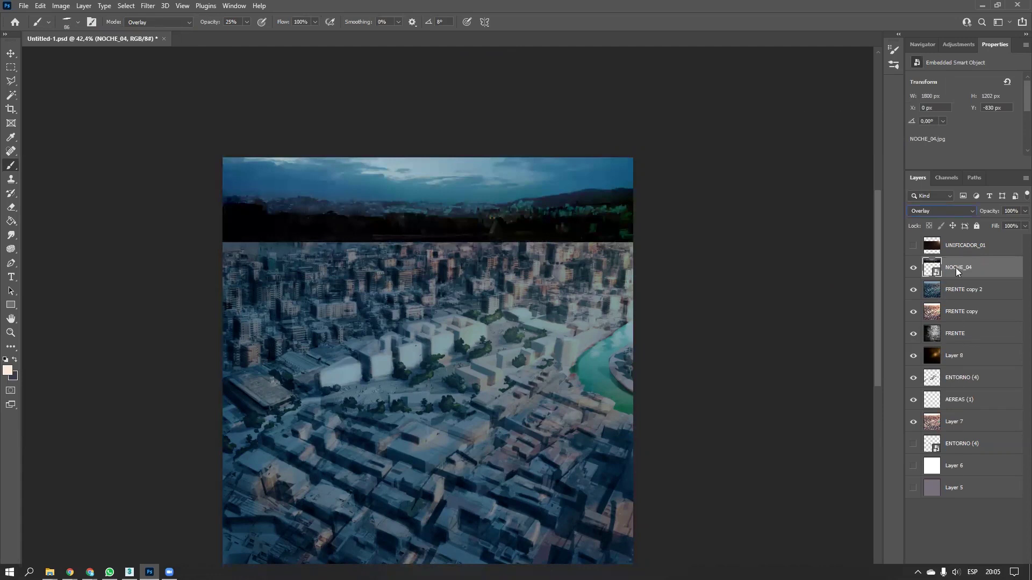
pyautogui.rightClick(956, 270)
pyautogui.click(838, 310)
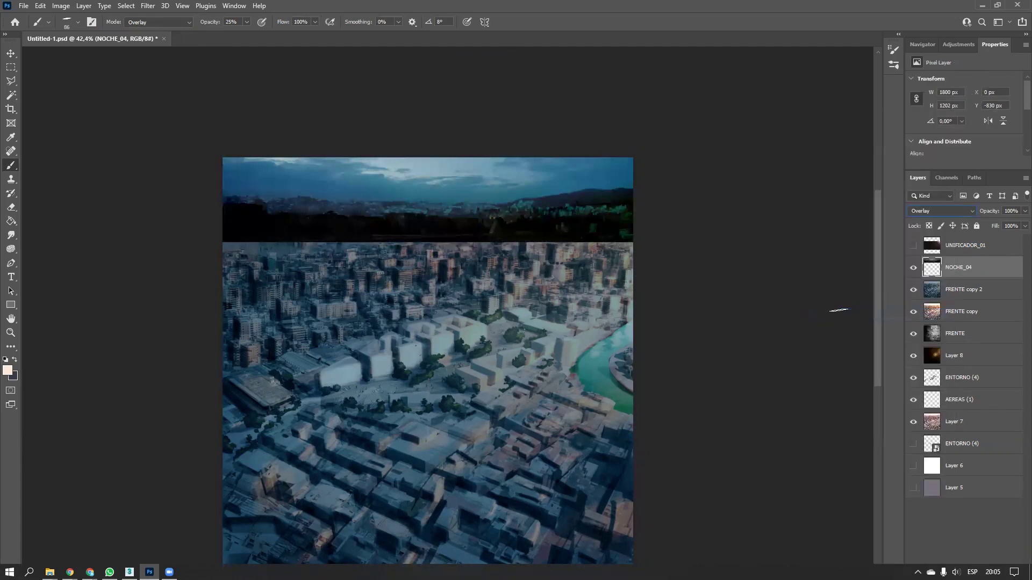
# Erase the dark lower strip of NOCHE_04 over the city with a 166 px slanted eraser at 100% opacity
pyautogui.rightClick(360, 181)
pyautogui.keyDown('alt'); pyautogui.moveTo(278, 234); pyautogui.dragTo(300, 223, button='right'); pyautogui.keyUp('alt')
pyautogui.press('e')
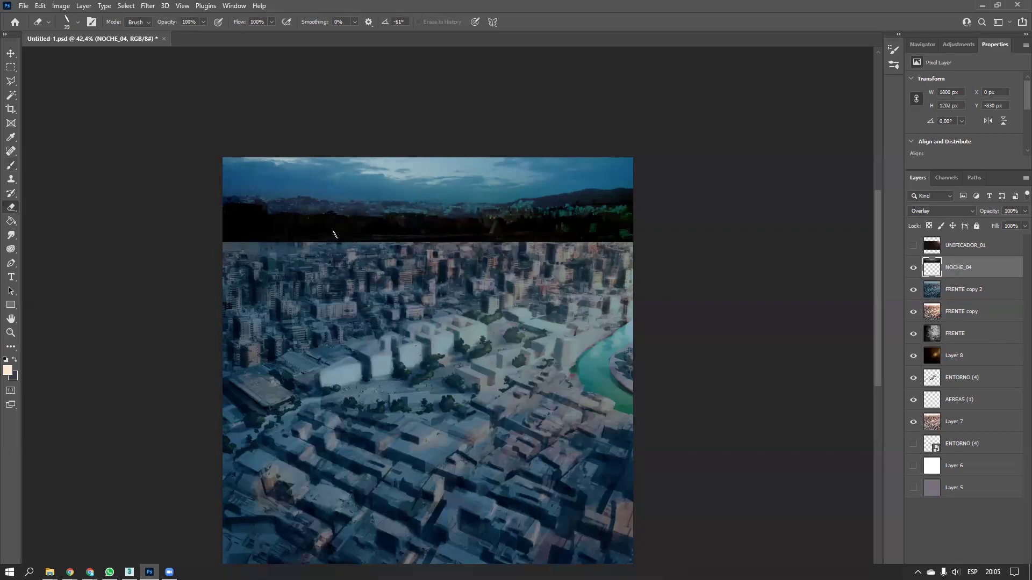
pyautogui.keyDown('alt'); pyautogui.moveTo(243, 223); pyautogui.dragTo(259, 223, button='right'); pyautogui.keyUp('alt')
pyautogui.moveTo(228, 234)
pyautogui.mouseDown()
pyautogui.moveTo(276, 225)
pyautogui.moveTo(600, 241)
pyautogui.moveTo(628, 225)
pyautogui.moveTo(649, 232)
pyautogui.moveTo(623, 255)
pyautogui.mouseUp()
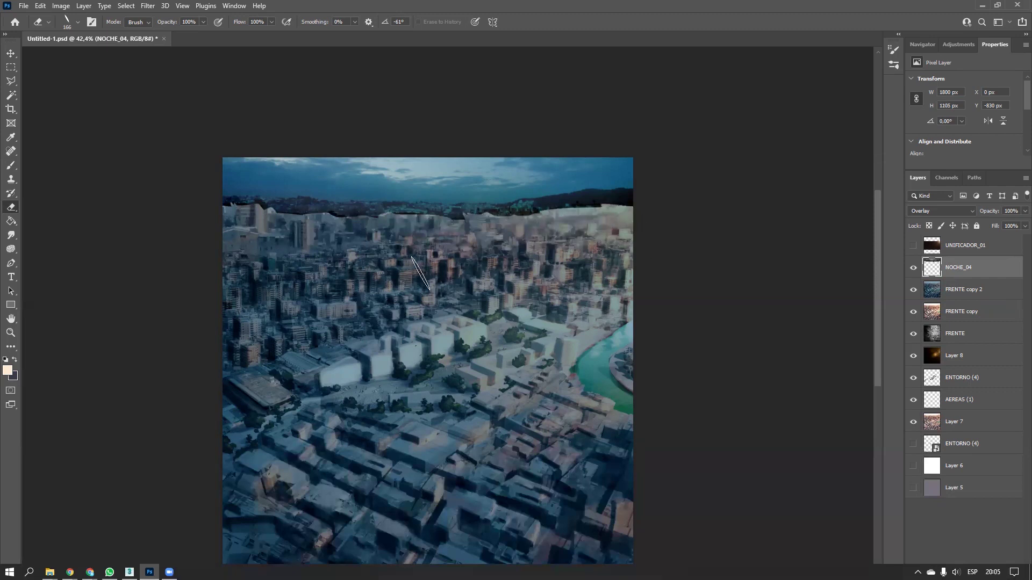
# Lower the eraser's opacity to 22% and soften the remaining edge of NOCHE_04 along the horizon
pyautogui.click(200, 21)
pyautogui.write('22')
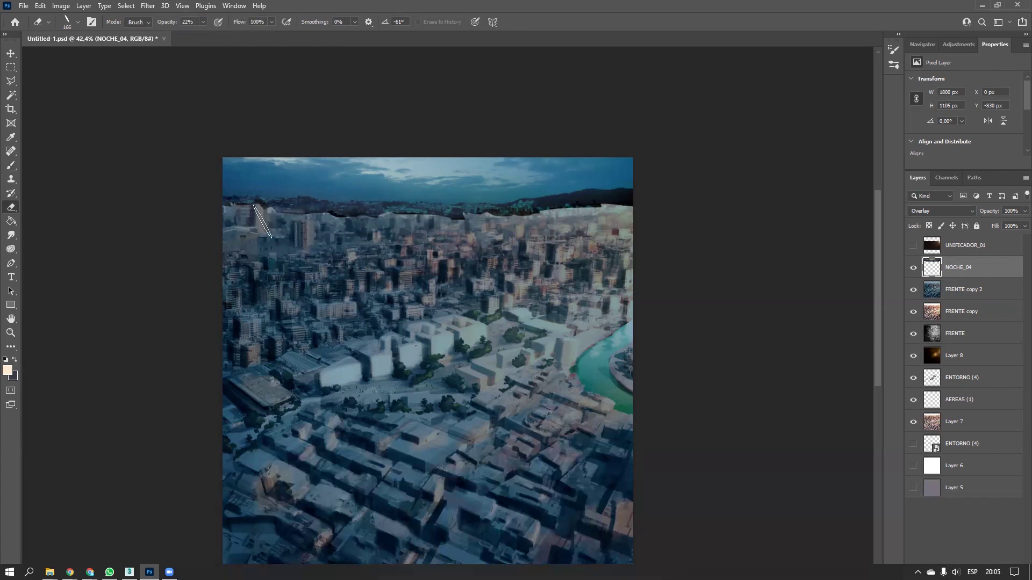
pyautogui.moveTo(367, 226); pyautogui.dragTo(451, 227)
pyautogui.moveTo(514, 231)
pyautogui.mouseDown()
pyautogui.moveTo(583, 216)
pyautogui.moveTo(513, 227)
pyautogui.mouseUp()
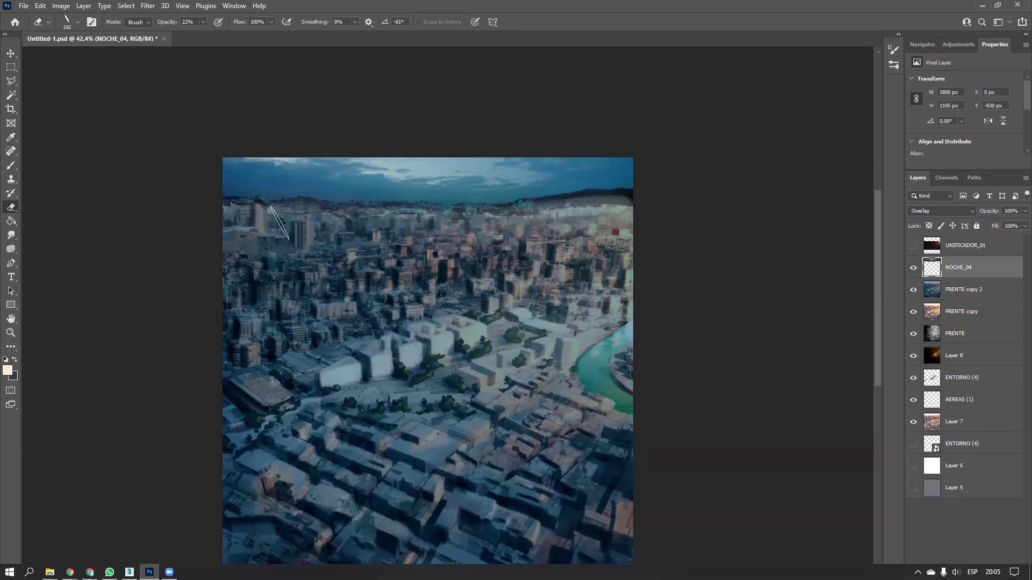
# Merge the NOCHE_04 sky layer with the FRENTE copy 2 layer
pyautogui.rightClick(616, 255)
pyautogui.moveTo(601, 266)
pyautogui.keyDown('ctrl'); pyautogui.mouseDown()
pyautogui.moveTo(506, 317)
pyautogui.moveTo(536, 328)
pyautogui.mouseUp(); pyautogui.keyUp('ctrl')
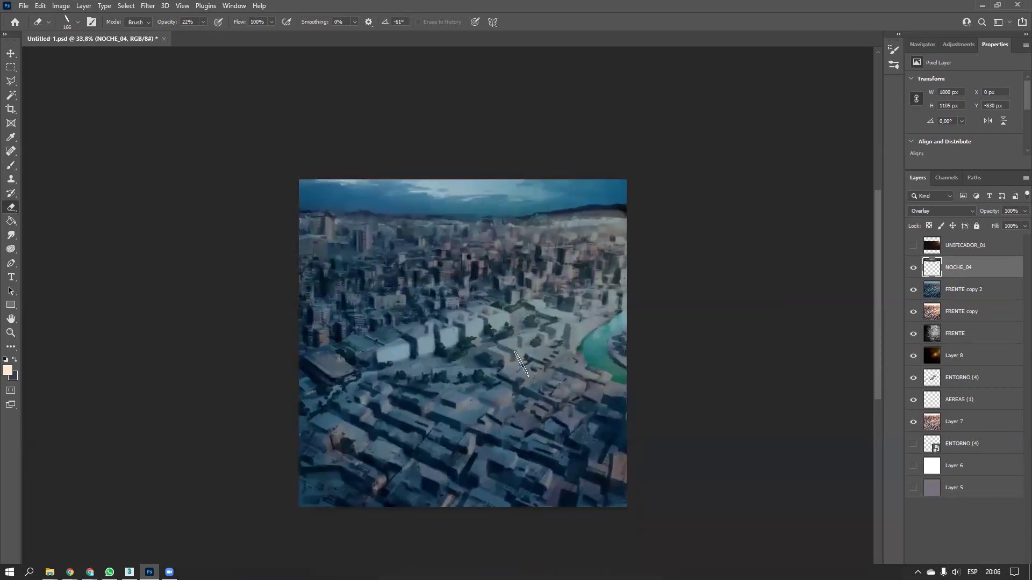
pyautogui.keyDown('ctrl'); pyautogui.click(958, 293); pyautogui.keyUp('ctrl')
pyautogui.hotkey('ctrl', 'e')
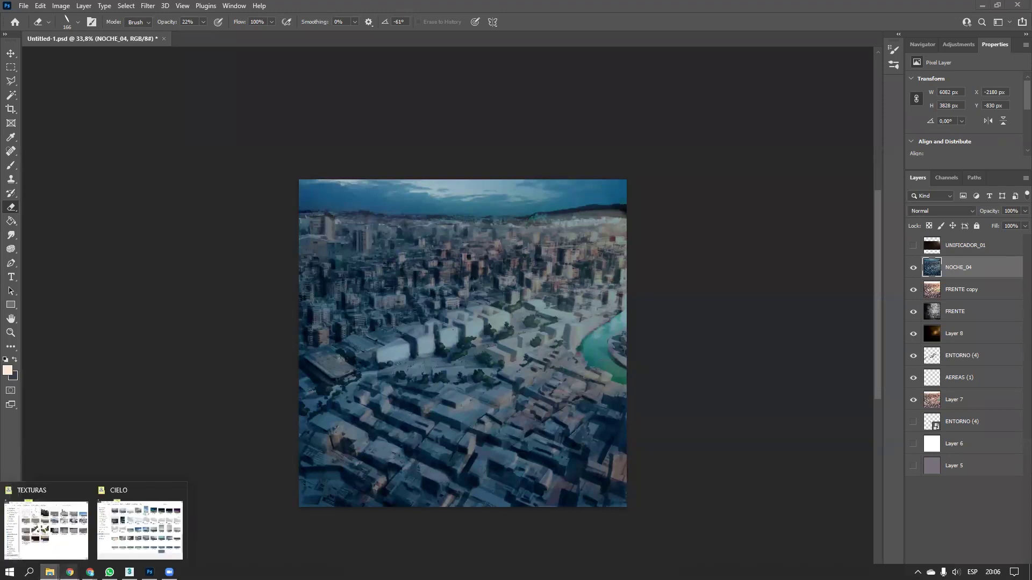
# Switch to the Chrome window with the Ciudad de Bilbao page and search Google for "city night"
pyautogui.moveTo(89, 560)
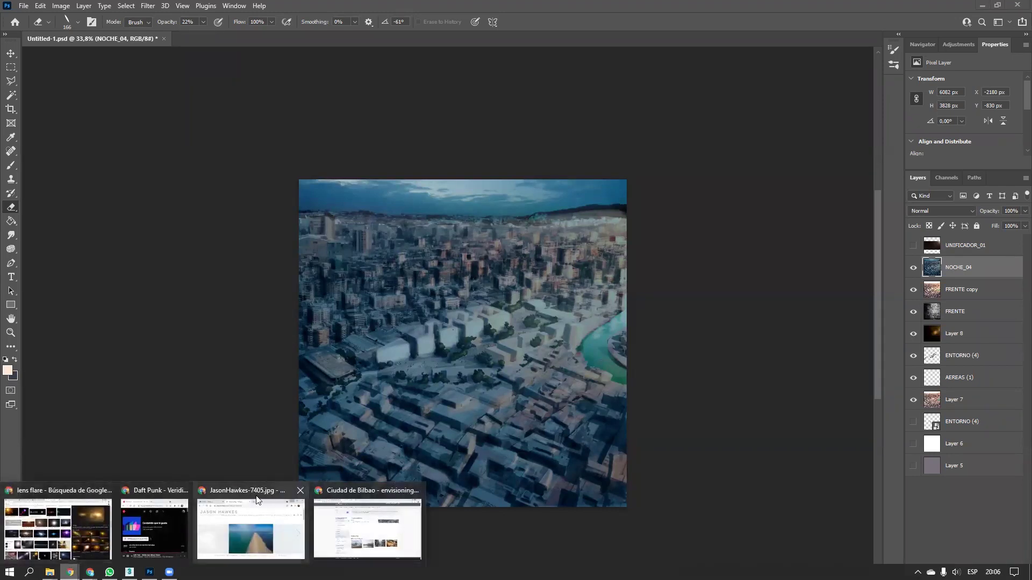
pyautogui.click(344, 488)
pyautogui.click(301, 28)
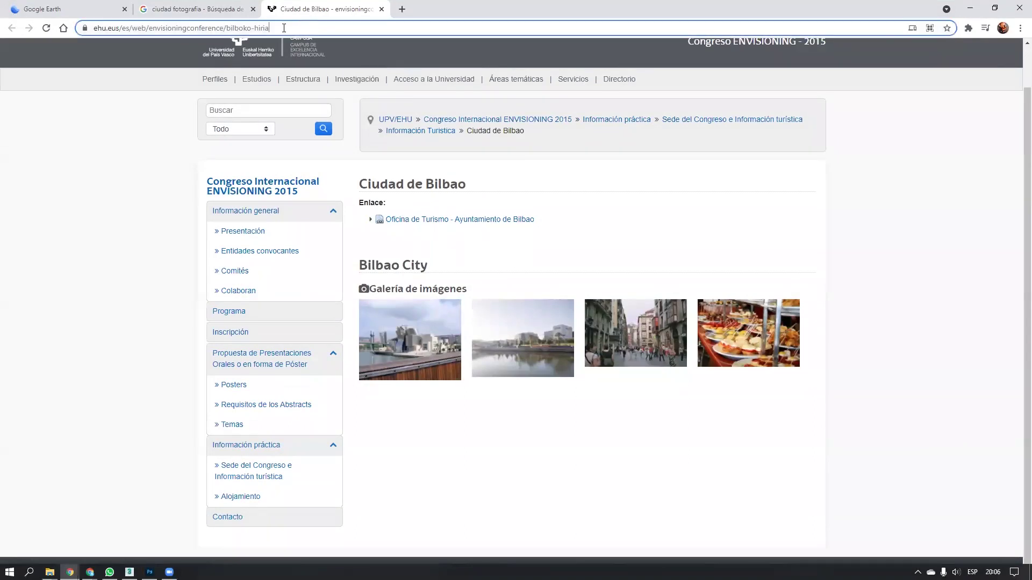
pyautogui.write('cit')
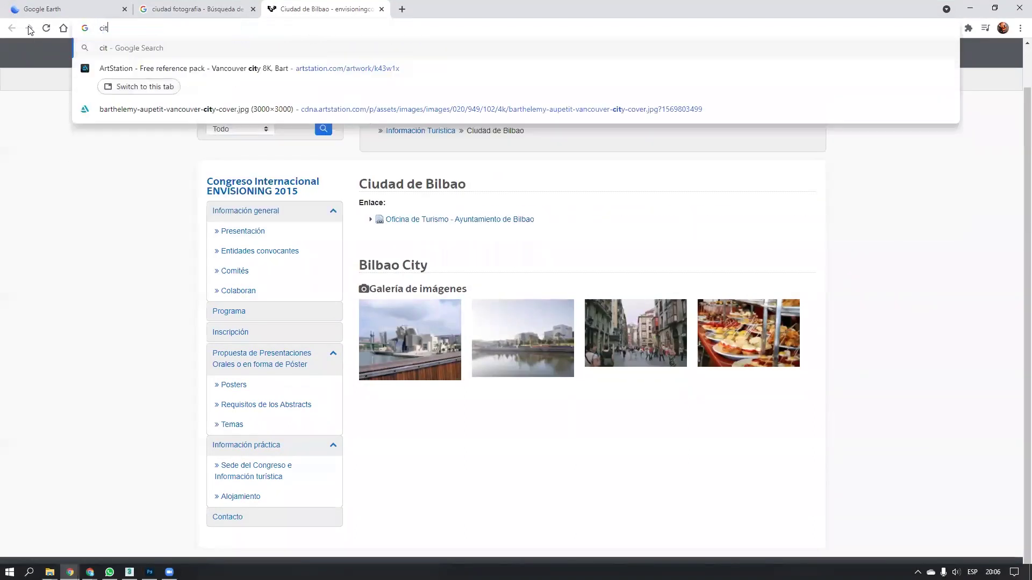
pyautogui.write('y night')
pyautogui.press('Return')
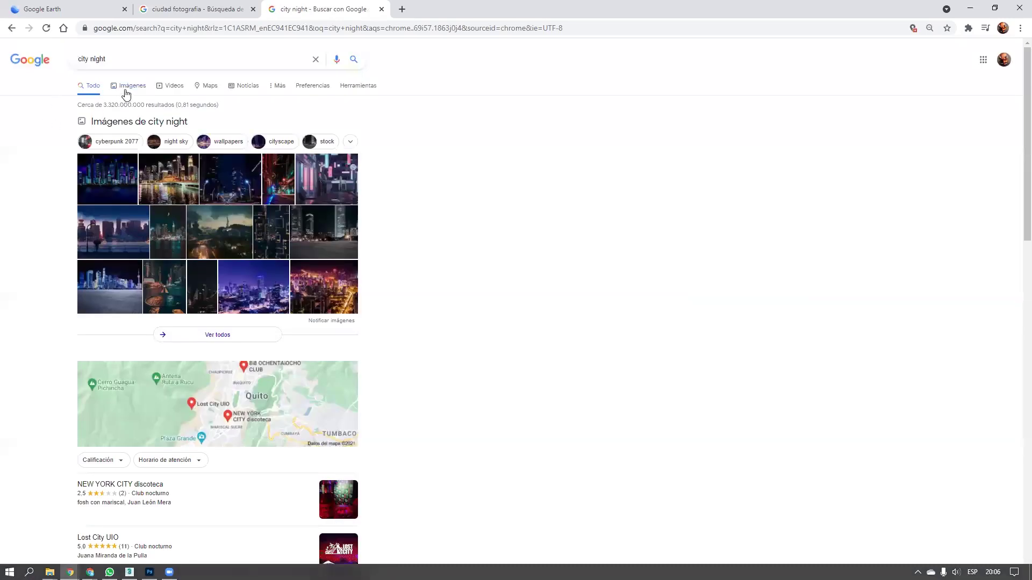
# Show the image results for "city night" and limit them to large sizes (Grandes)
pyautogui.click(126, 87)
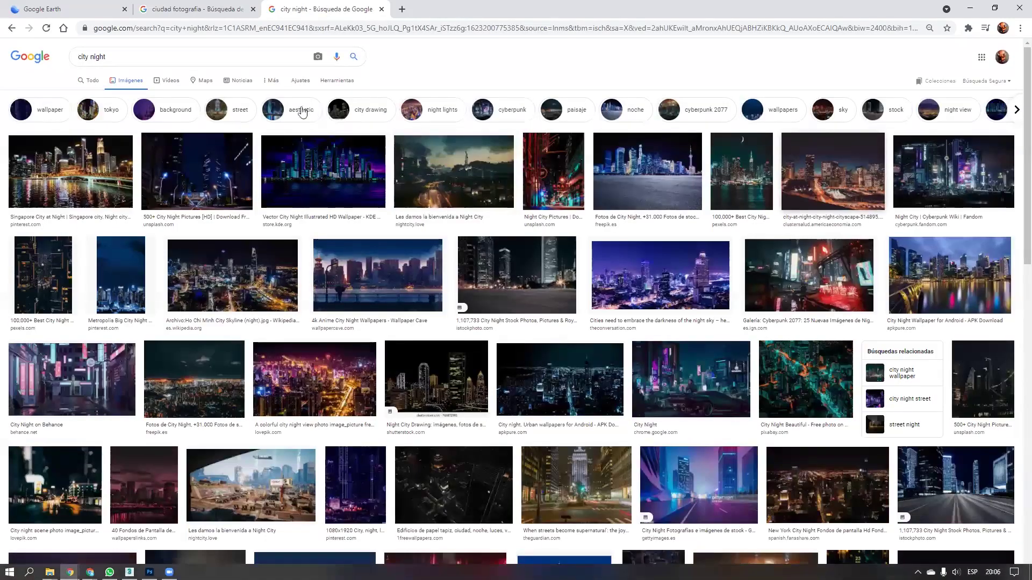
pyautogui.click(337, 80)
pyautogui.click(85, 99)
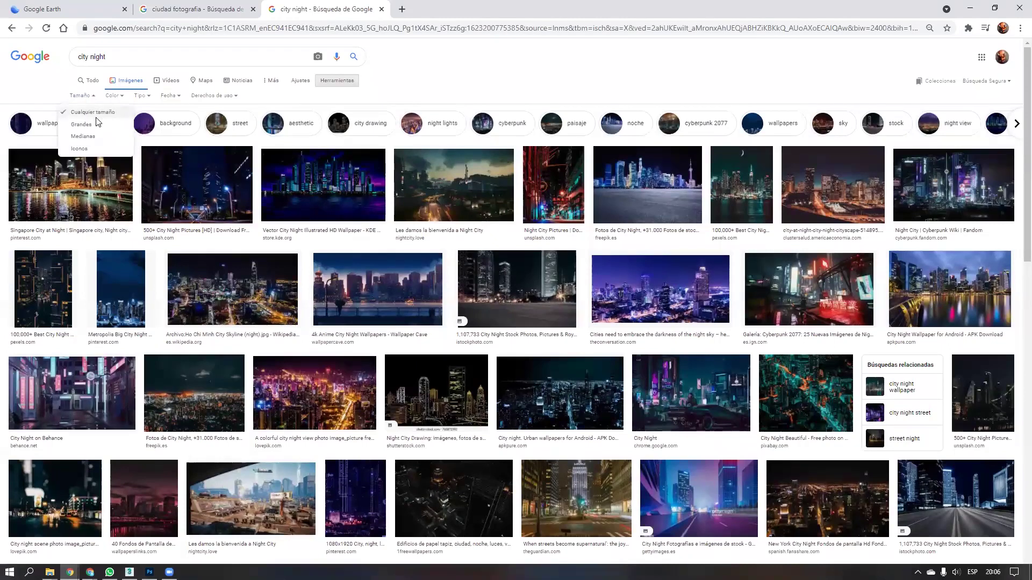
pyautogui.click(96, 125)
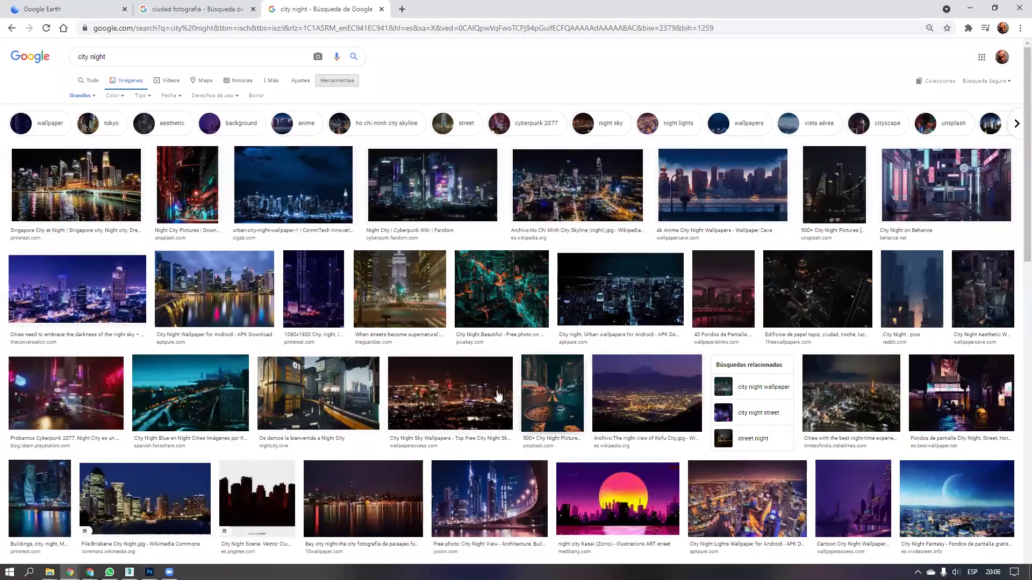
# Open the Wikipedia night view of Kofu City from the results and copy the image
pyautogui.click(604, 396)
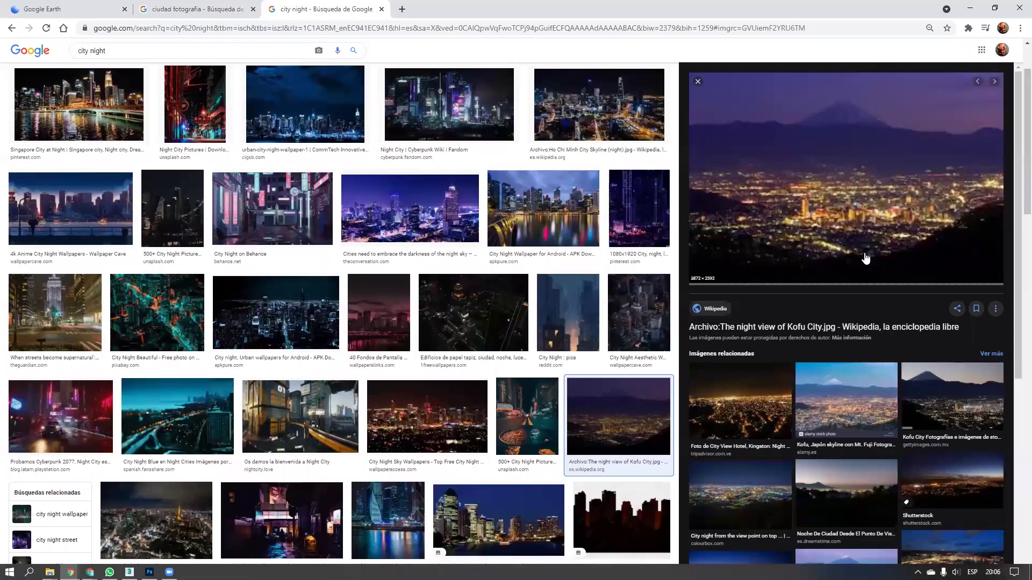
pyautogui.rightClick(858, 211)
pyautogui.click(881, 359)
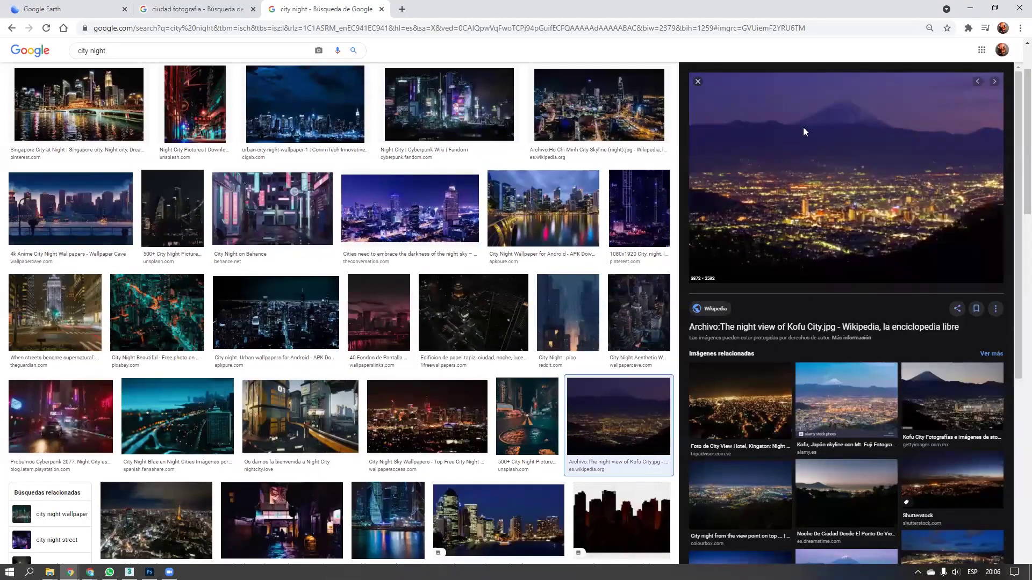
# Switch to Photoshop, paste the Kofu night photo above NOCHE_04 and position it so its lights cover the whole canvas
pyautogui.hotkey('alt', 'Tab')
pyautogui.hotkey('ctrl', 'b')
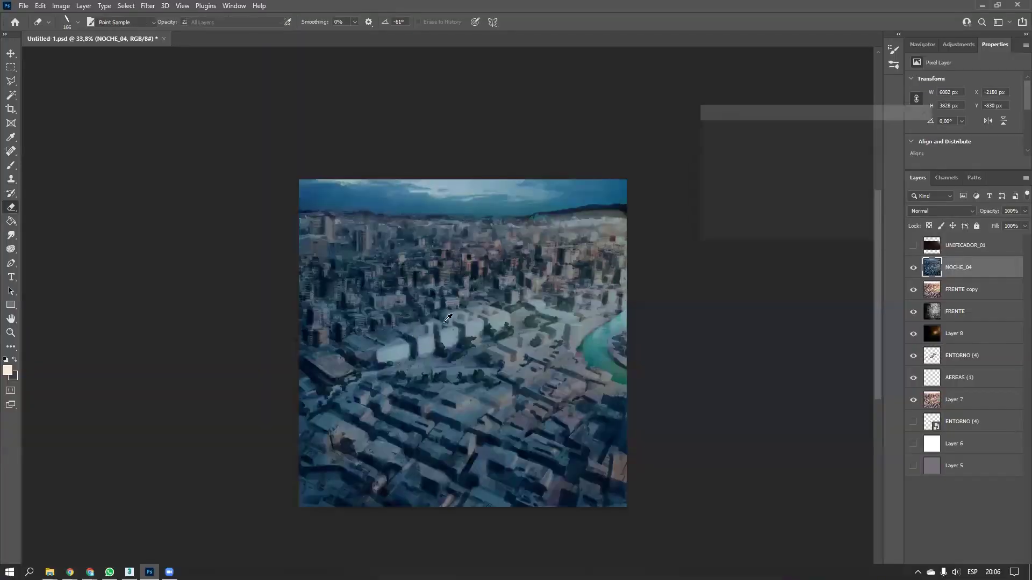
pyautogui.press('Escape')
pyautogui.press('e')
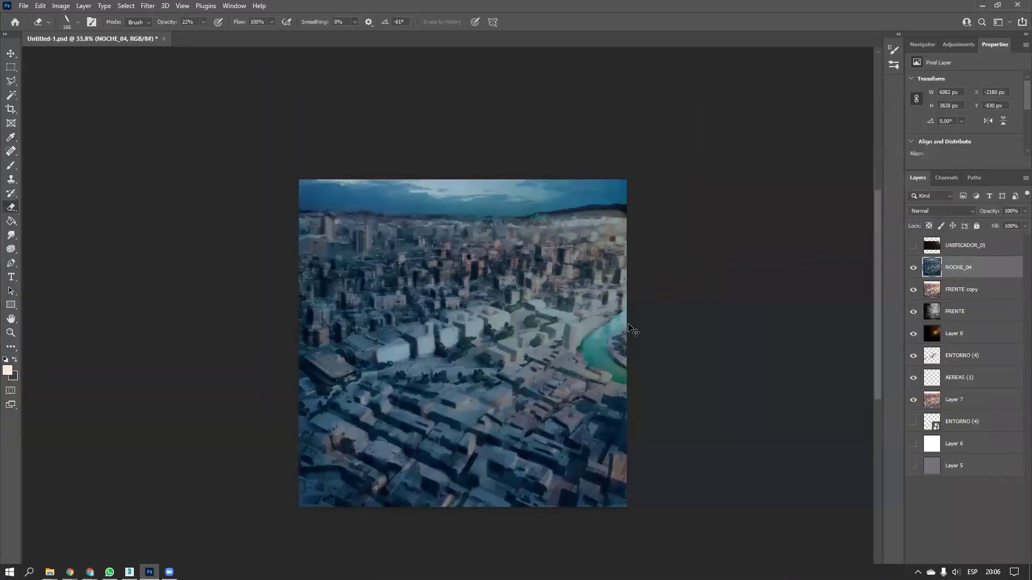
pyautogui.hotkey('ctrl', 'v')
pyautogui.hotkey('ctrl', 't')
pyautogui.moveTo(551, 390); pyautogui.dragTo(402, 248)
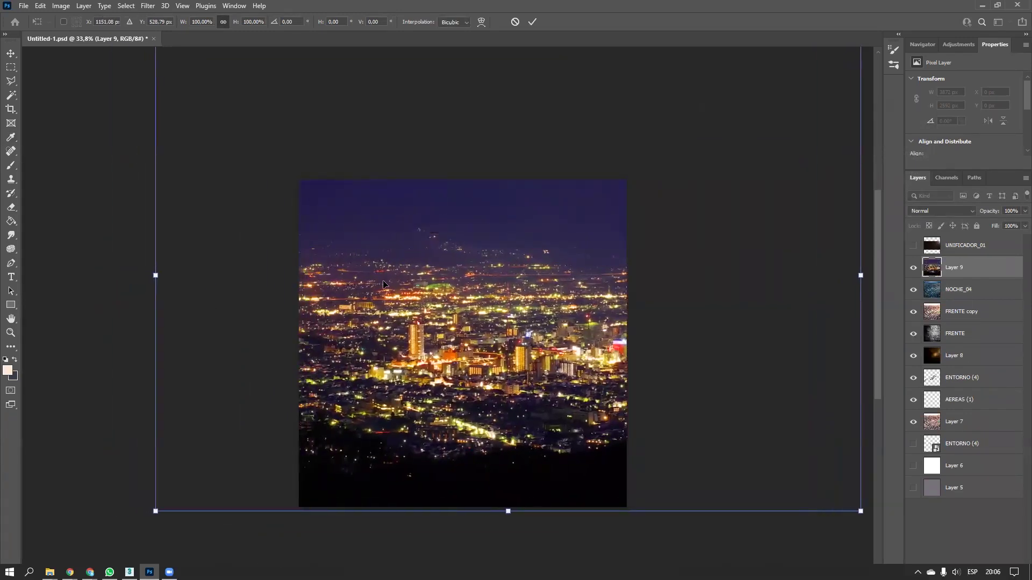
pyautogui.press('Return')
pyautogui.press('e')
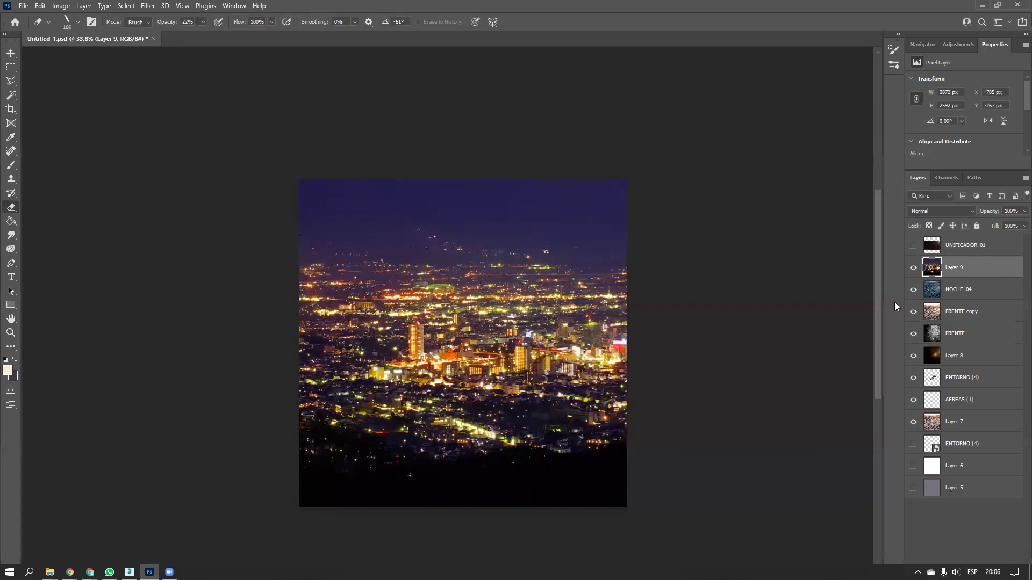
# Set the pasted night photo to Linear Dodge (Add) and scale it to about 155% so its lights spread over the city
pyautogui.click(939, 210)
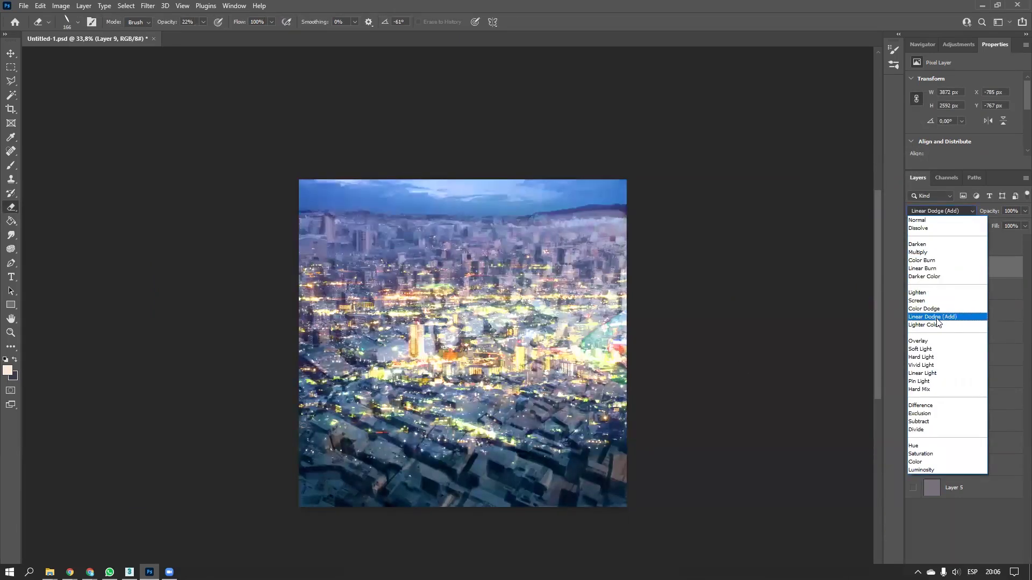
pyautogui.click(937, 317)
pyautogui.hotkey('ctrl', 't')
pyautogui.keyDown('alt'); pyautogui.scroll(-2, 543, 347); pyautogui.keyUp('alt')
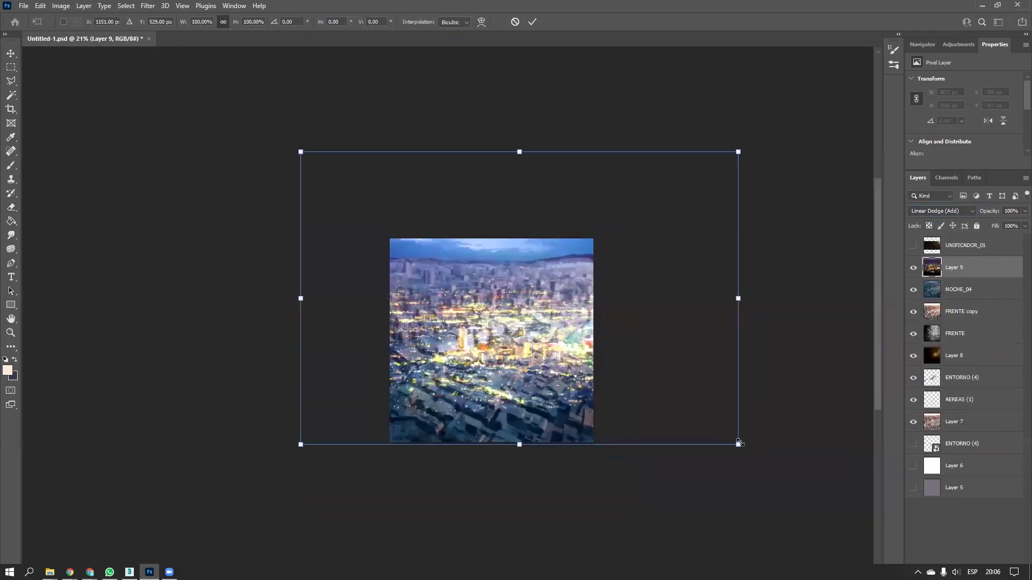
pyautogui.keyDown('alt'); pyautogui.moveTo(741, 448); pyautogui.dragTo(834, 509); pyautogui.keyUp('alt')
pyautogui.moveTo(728, 392); pyautogui.dragTo(725, 371)
pyautogui.moveTo(821, 482); pyautogui.dragTo(643, 378)
pyautogui.keyDown('alt'); pyautogui.moveTo(476, 428); pyautogui.dragTo(475, 517); pyautogui.keyUp('alt')
pyautogui.moveTo(548, 355); pyautogui.dragTo(498, 364)
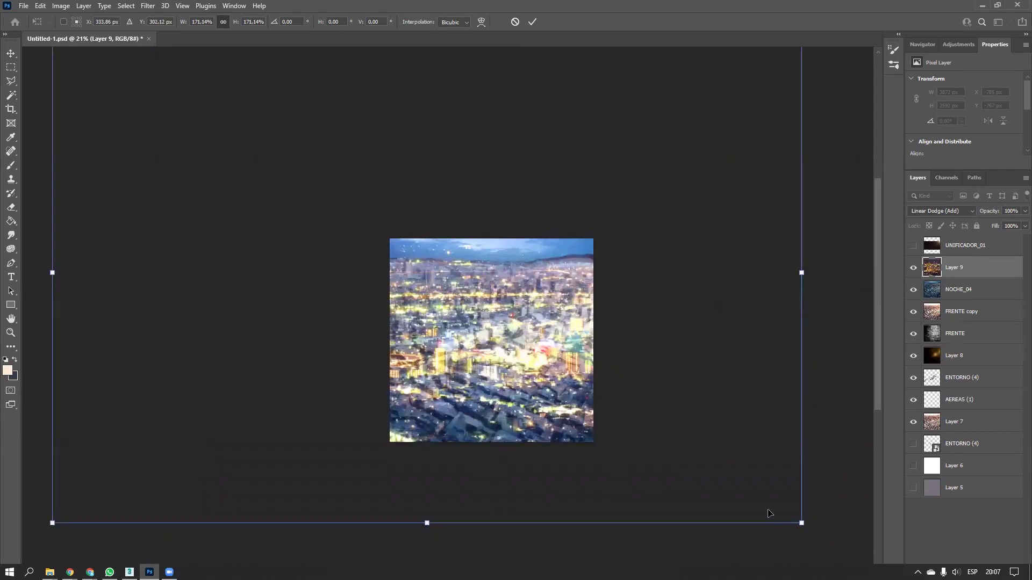
pyautogui.moveTo(801, 522); pyautogui.dragTo(714, 471)
pyautogui.moveTo(636, 407)
pyautogui.mouseDown()
pyautogui.moveTo(650, 449)
pyautogui.moveTo(665, 436)
pyautogui.mouseUp()
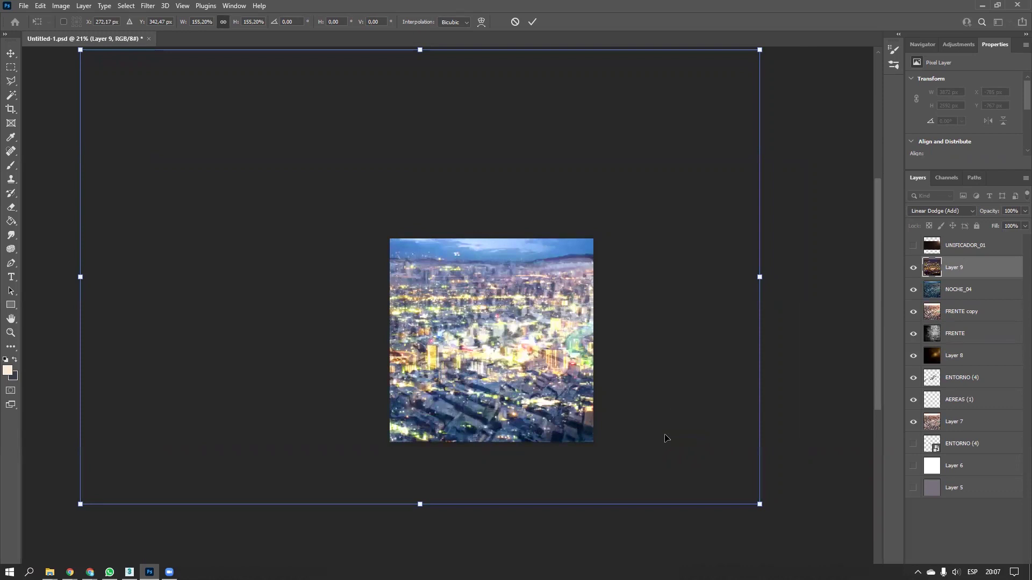
pyautogui.press('Return')
pyautogui.press('e')
# Darken the city lights layer with Levels: input black 16, midtones 0.73 and a lowered output white level
pyautogui.keyDown('alt'); pyautogui.scroll(3, 585, 363); pyautogui.keyUp('alt')
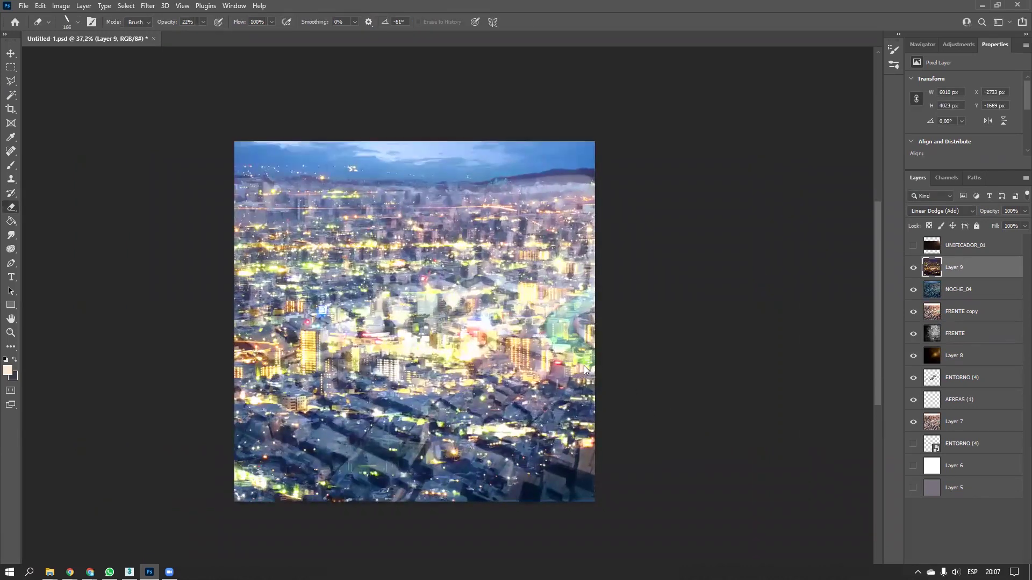
pyautogui.hotkey('ctrl', 'l')
pyautogui.moveTo(775, 263)
pyautogui.mouseDown()
pyautogui.moveTo(788, 264)
pyautogui.moveTo(772, 264)
pyautogui.mouseUp()
pyautogui.moveTo(839, 260)
pyautogui.mouseDown()
pyautogui.moveTo(856, 260)
pyautogui.moveTo(849, 262)
pyautogui.mouseUp()
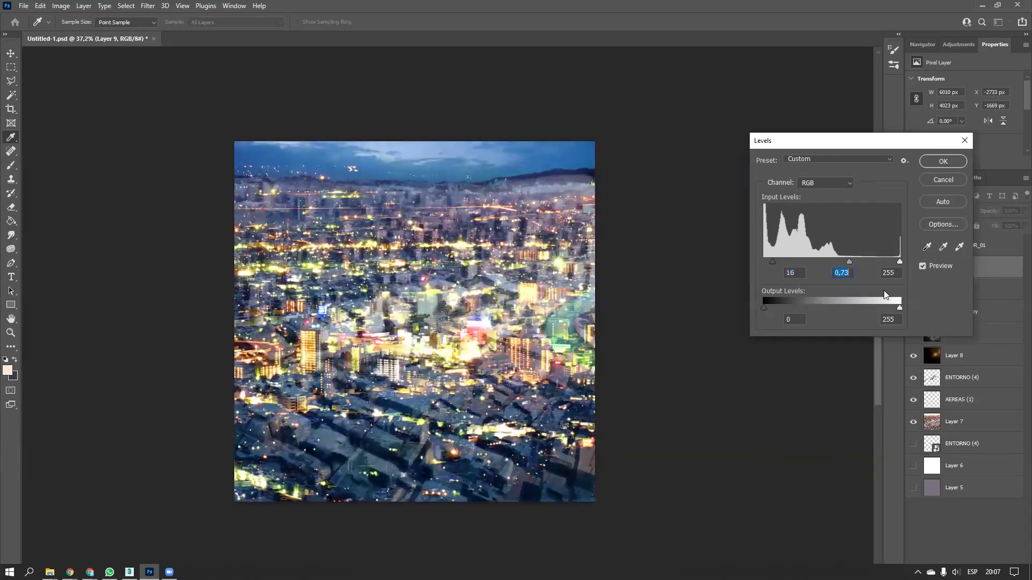
pyautogui.moveTo(899, 309); pyautogui.dragTo(854, 307)
pyautogui.click(943, 162)
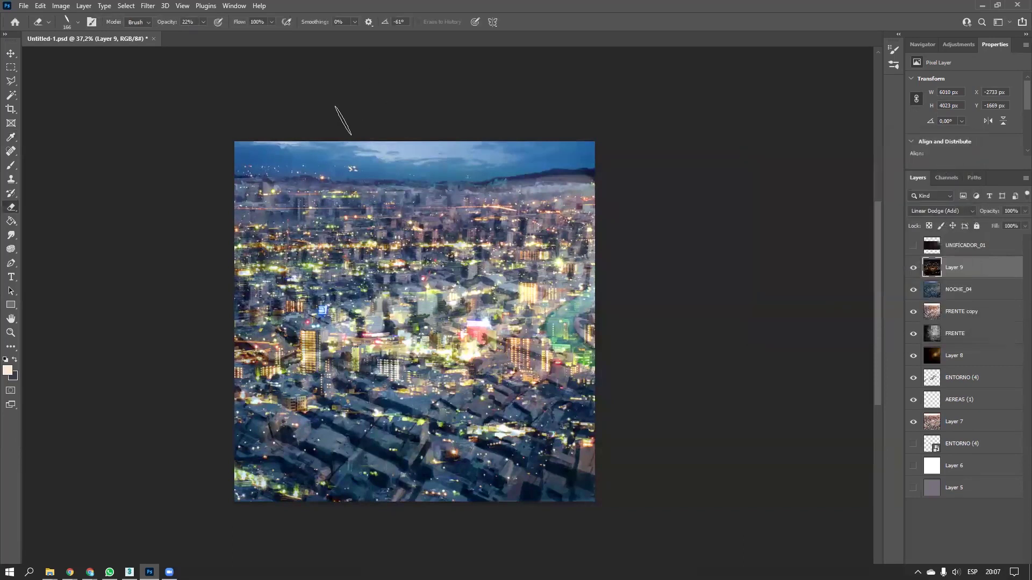
# Raise the eraser's opacity to 100% and erase the stray lights of the pasted photo from the sky
pyautogui.click(203, 21)
pyautogui.moveTo(209, 34); pyautogui.dragTo(242, 34)
pyautogui.moveTo(228, 145)
pyautogui.mouseDown()
pyautogui.moveTo(264, 162)
pyautogui.moveTo(343, 158)
pyautogui.moveTo(294, 158)
pyautogui.moveTo(379, 175)
pyautogui.moveTo(399, 155)
pyautogui.moveTo(533, 158)
pyautogui.mouseUp()
# Change the eraser to a smaller, nearly horizontal tip at -5° and erase some lights over the mid-distance buildings
pyautogui.keyDown('alt'); pyautogui.moveTo(481, 221); pyautogui.dragTo(471, 221, button='right'); pyautogui.keyUp('alt')
pyautogui.rightClick(443, 235)
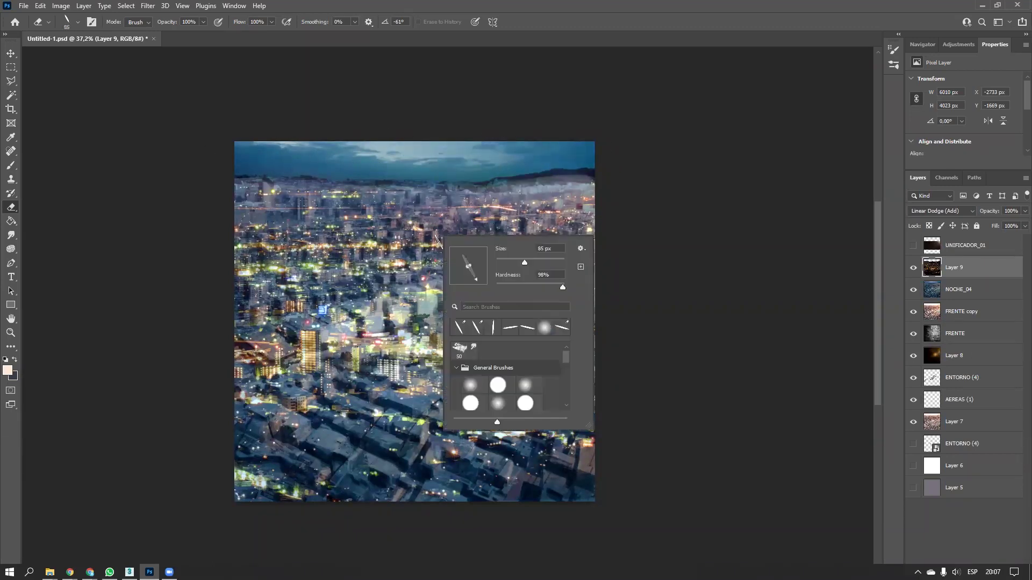
pyautogui.click(426, 240)
pyautogui.moveTo(424, 231); pyautogui.dragTo(430, 253)
pyautogui.keyDown('alt'); pyautogui.moveTo(422, 272); pyautogui.dragTo(416, 271, button='right'); pyautogui.keyUp('alt')
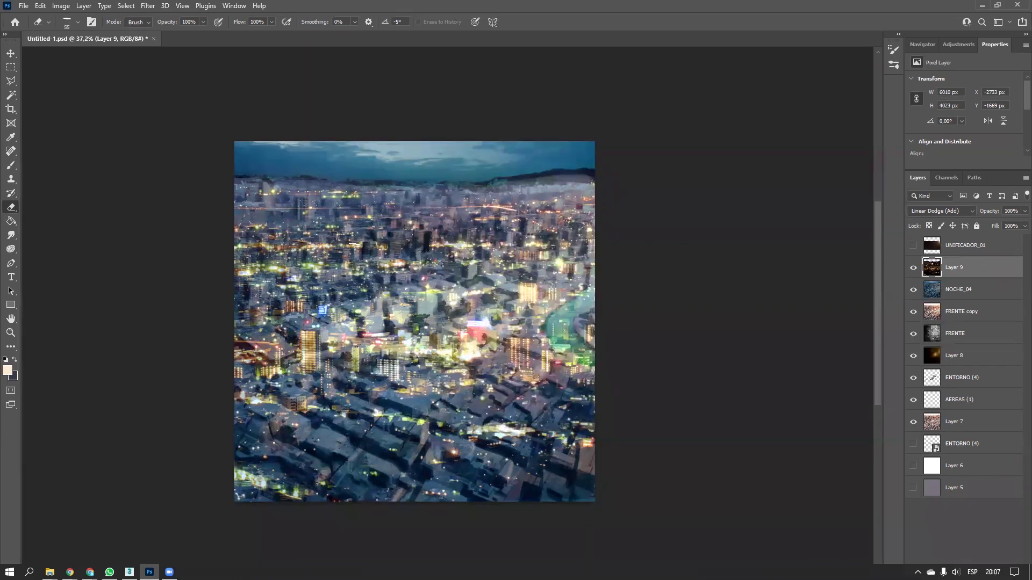
# Enlarge the eraser to 119 px and erase the light overlay from the white building blocks, the central plaza and the river
pyautogui.keyDown('alt'); pyautogui.moveTo(367, 326); pyautogui.dragTo(379, 325, button='right'); pyautogui.keyUp('alt')
pyautogui.moveTo(310, 321)
pyautogui.mouseDown()
pyautogui.moveTo(322, 338)
pyautogui.moveTo(408, 311)
pyautogui.moveTo(398, 298)
pyautogui.moveTo(462, 296)
pyautogui.mouseUp()
pyautogui.moveTo(370, 380)
pyautogui.mouseDown()
pyautogui.moveTo(357, 352)
pyautogui.moveTo(388, 371)
pyautogui.moveTo(419, 349)
pyautogui.moveTo(377, 350)
pyautogui.moveTo(529, 361)
pyautogui.moveTo(556, 346)
pyautogui.moveTo(592, 356)
pyautogui.moveTo(564, 306)
pyautogui.moveTo(601, 317)
pyautogui.moveTo(585, 371)
pyautogui.moveTo(563, 365)
pyautogui.mouseUp()
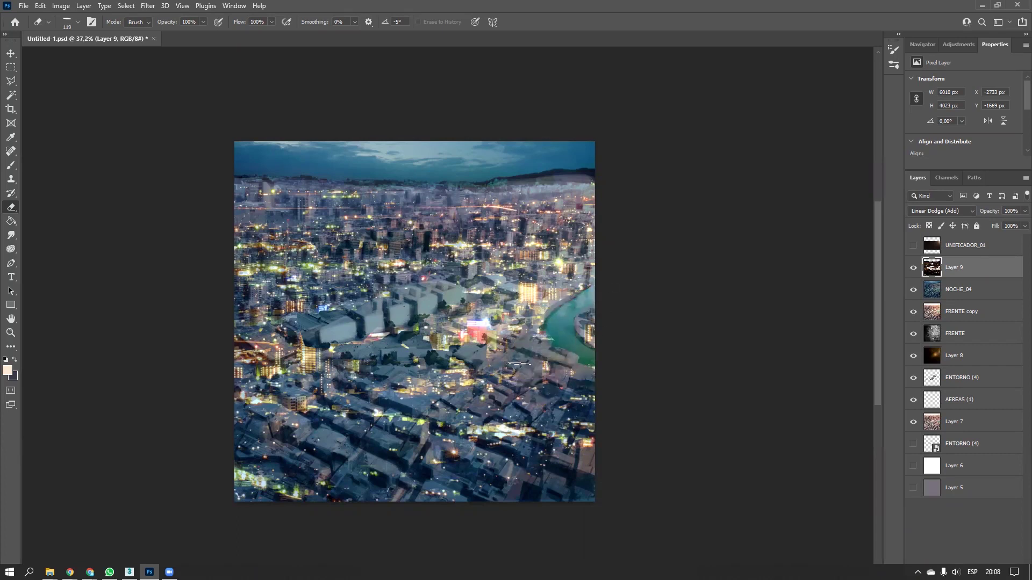
pyautogui.moveTo(482, 343)
pyautogui.mouseDown()
pyautogui.moveTo(550, 267)
pyautogui.moveTo(569, 271)
pyautogui.mouseUp()
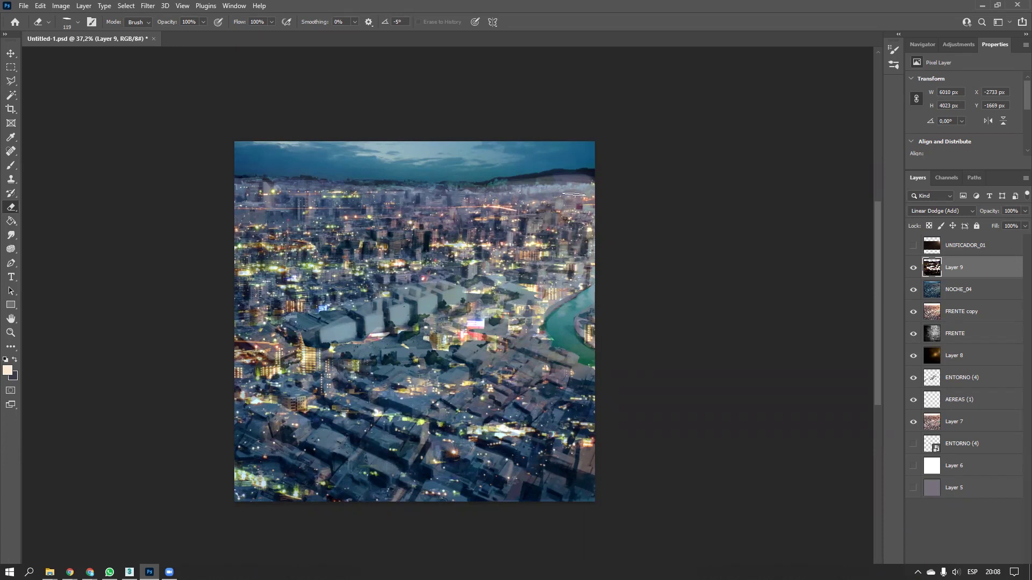
# Thin out the lights over the mid-distance and far buildings, reducing the eraser size for the farther rows
pyautogui.moveTo(339, 265)
pyautogui.mouseDown()
pyautogui.moveTo(332, 276)
pyautogui.moveTo(408, 269)
pyautogui.mouseUp()
pyautogui.moveTo(308, 274)
pyautogui.mouseDown()
pyautogui.moveTo(299, 288)
pyautogui.moveTo(273, 281)
pyautogui.mouseUp()
pyautogui.keyDown('alt'); pyautogui.moveTo(277, 303); pyautogui.dragTo(268, 303, button='right'); pyautogui.keyUp('alt')
pyautogui.moveTo(272, 274)
pyautogui.mouseDown()
pyautogui.moveTo(264, 259)
pyautogui.moveTo(243, 259)
pyautogui.moveTo(293, 251)
pyautogui.moveTo(273, 240)
pyautogui.moveTo(283, 222)
pyautogui.moveTo(244, 202)
pyautogui.moveTo(359, 213)
pyautogui.moveTo(480, 205)
pyautogui.mouseUp()
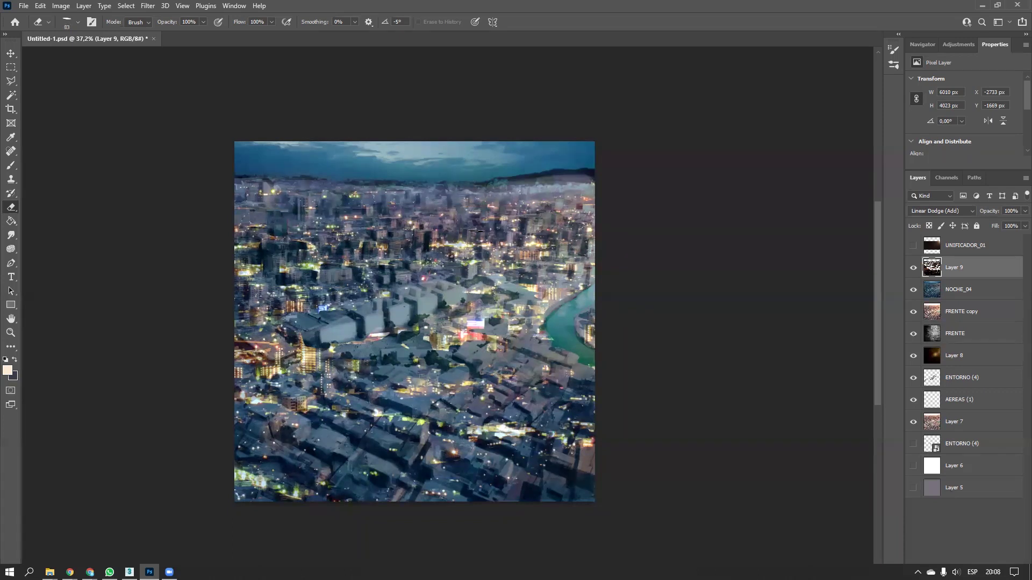
# Erase the brightest light clusters from the large flat-roofed building, the foreground rooftops and the area beside the river
pyautogui.moveTo(277, 335)
pyautogui.mouseDown()
pyautogui.moveTo(260, 356)
pyautogui.moveTo(245, 338)
pyautogui.moveTo(273, 391)
pyautogui.moveTo(298, 363)
pyautogui.moveTo(344, 359)
pyautogui.moveTo(404, 426)
pyautogui.mouseUp()
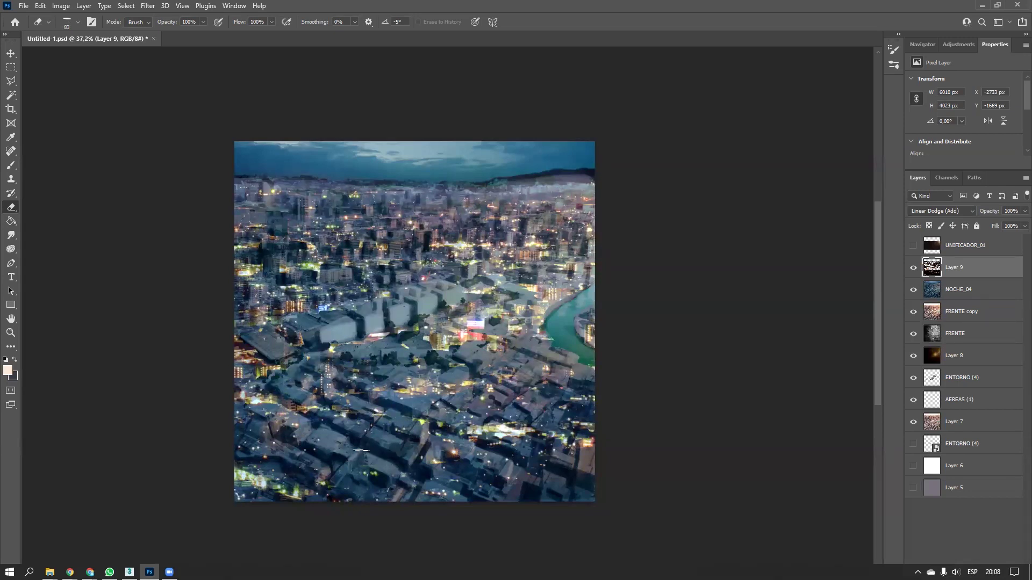
pyautogui.moveTo(319, 422)
pyautogui.mouseDown()
pyautogui.moveTo(319, 407)
pyautogui.moveTo(252, 459)
pyautogui.moveTo(310, 497)
pyautogui.mouseUp()
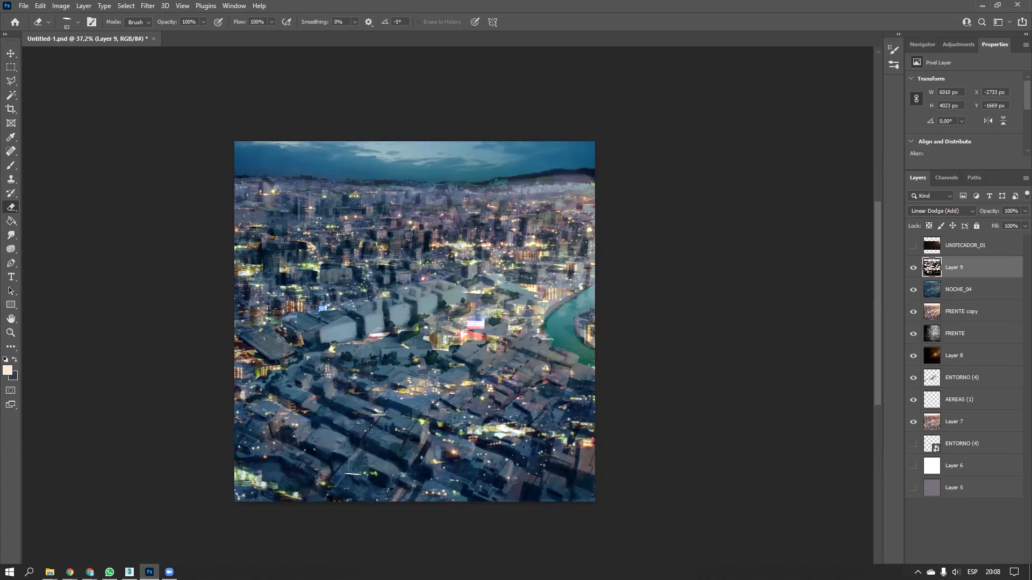
pyautogui.moveTo(435, 446)
pyautogui.mouseDown()
pyautogui.moveTo(464, 453)
pyautogui.moveTo(438, 443)
pyautogui.moveTo(500, 433)
pyautogui.moveTo(563, 450)
pyautogui.mouseUp()
pyautogui.moveTo(500, 384)
pyautogui.mouseDown()
pyautogui.moveTo(400, 386)
pyautogui.moveTo(461, 338)
pyautogui.moveTo(455, 320)
pyautogui.moveTo(511, 312)
pyautogui.moveTo(526, 328)
pyautogui.moveTo(530, 279)
pyautogui.mouseUp()
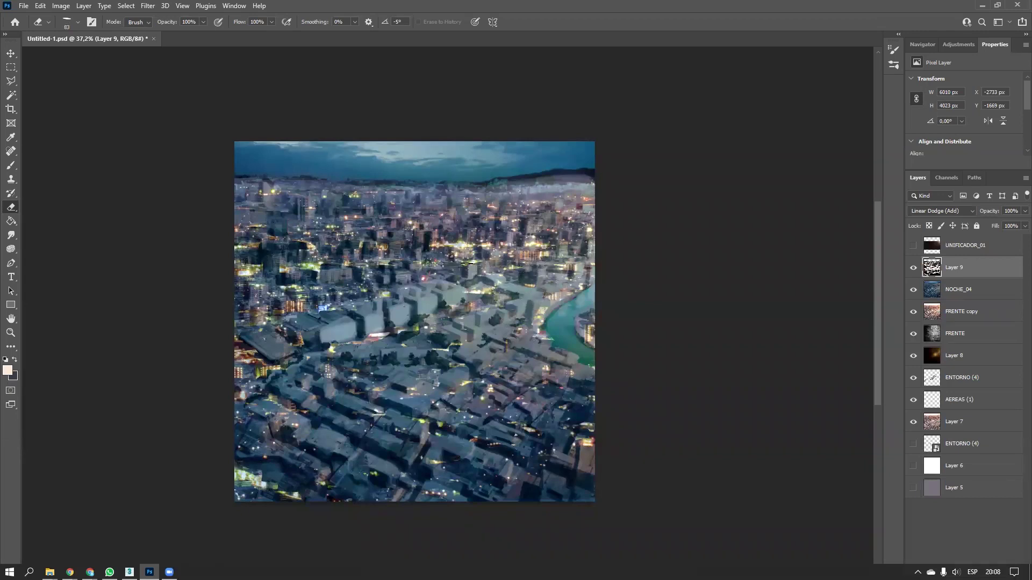
# Erase leftover light patches among the distant buildings, around the white blocks and in the lower-left corner of the image
pyautogui.moveTo(463, 247); pyautogui.dragTo(436, 247)
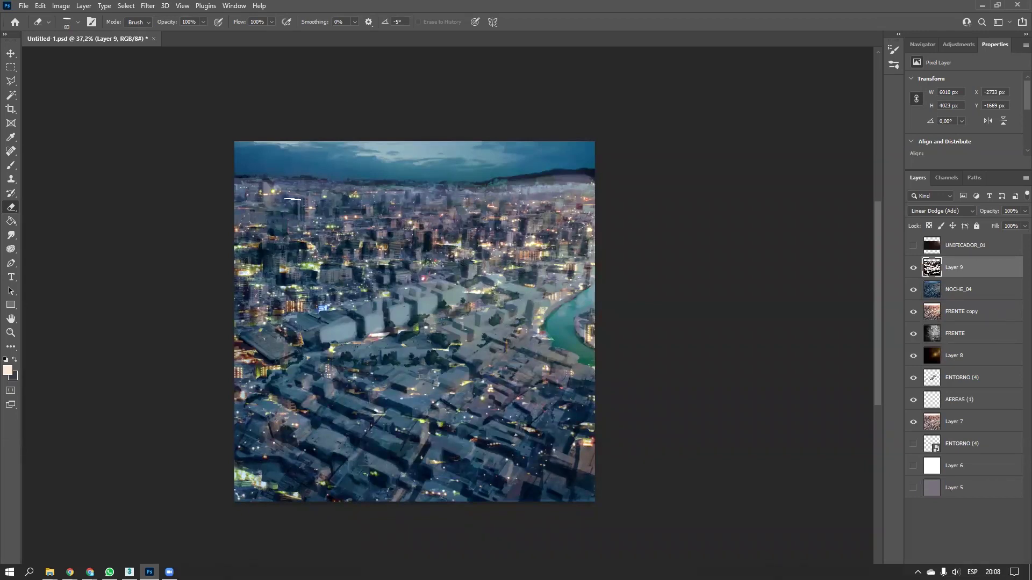
pyautogui.moveTo(244, 265); pyautogui.dragTo(267, 258)
pyautogui.moveTo(290, 345)
pyautogui.mouseDown()
pyautogui.moveTo(389, 322)
pyautogui.moveTo(400, 339)
pyautogui.moveTo(458, 304)
pyautogui.mouseUp()
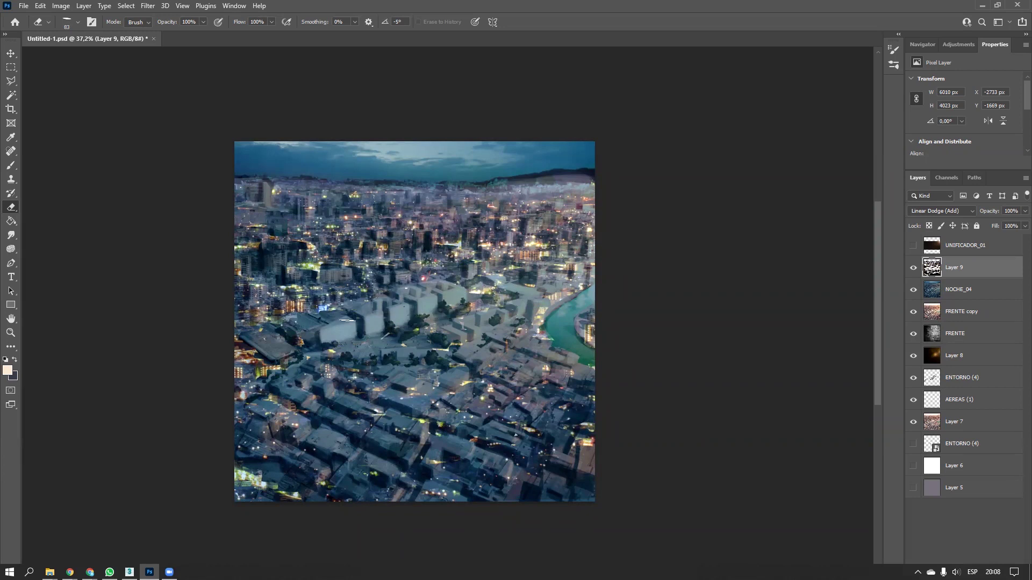
pyautogui.moveTo(260, 474); pyautogui.dragTo(255, 479)
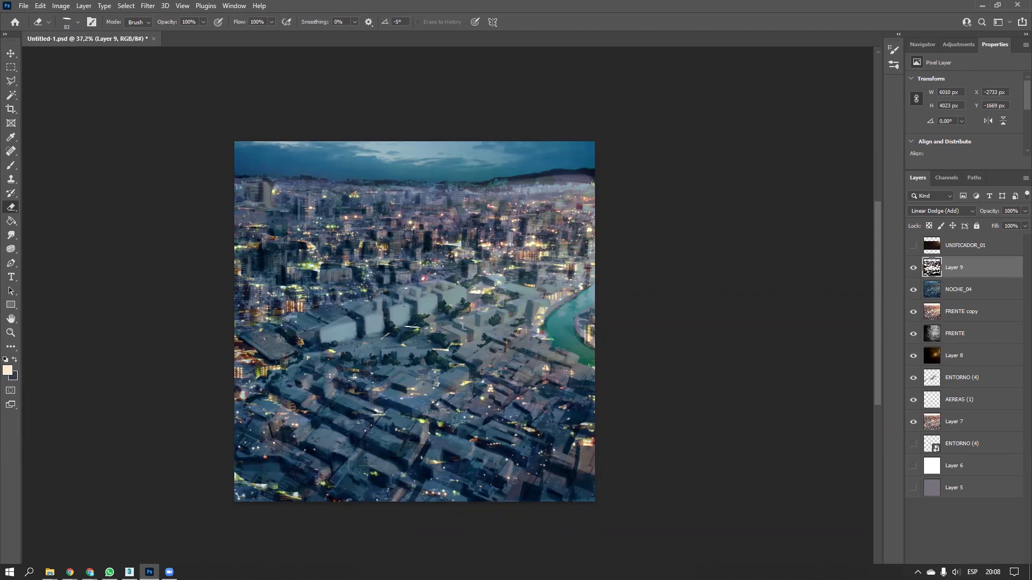
pyautogui.keyDown('ctrl'); pyautogui.click(951, 292); pyautogui.keyUp('ctrl')
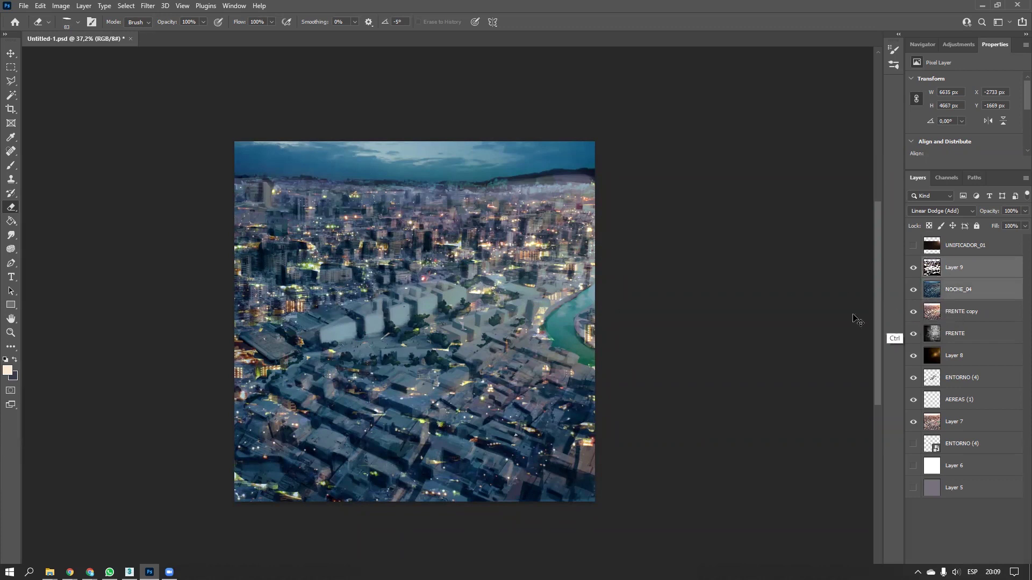
pyautogui.click(440, 347)
pyautogui.press('Return')
pyautogui.keyDown('ctrl'); pyautogui.click(927, 289); pyautogui.keyUp('ctrl')
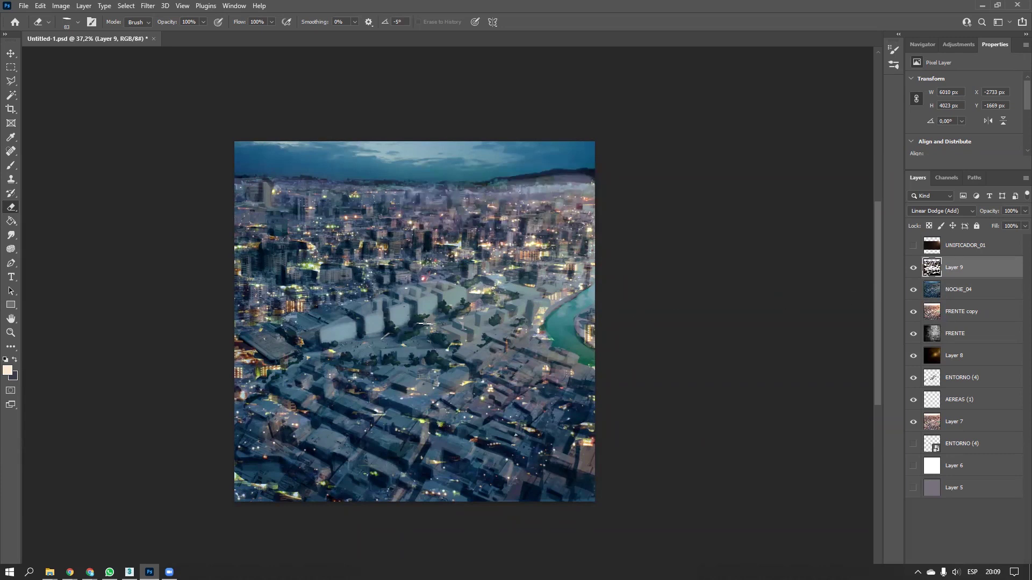
# Merge the city lights layer with NOCHE_04 and set the Brush foreground colour to near-white
pyautogui.keyDown('ctrl'); pyautogui.click(946, 288); pyautogui.keyUp('ctrl')
pyautogui.hotkey('ctrl', 'e')
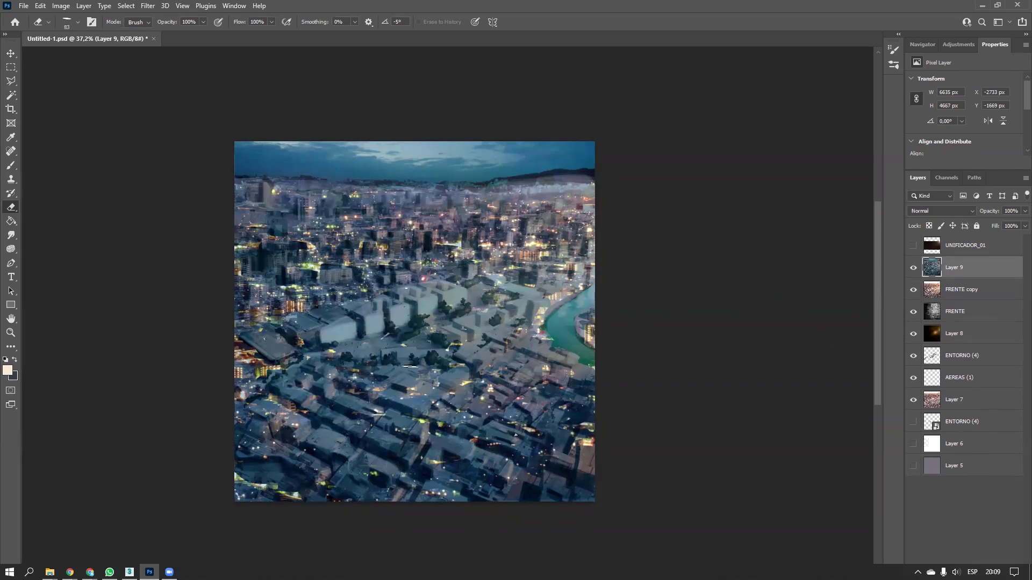
pyautogui.press('b')
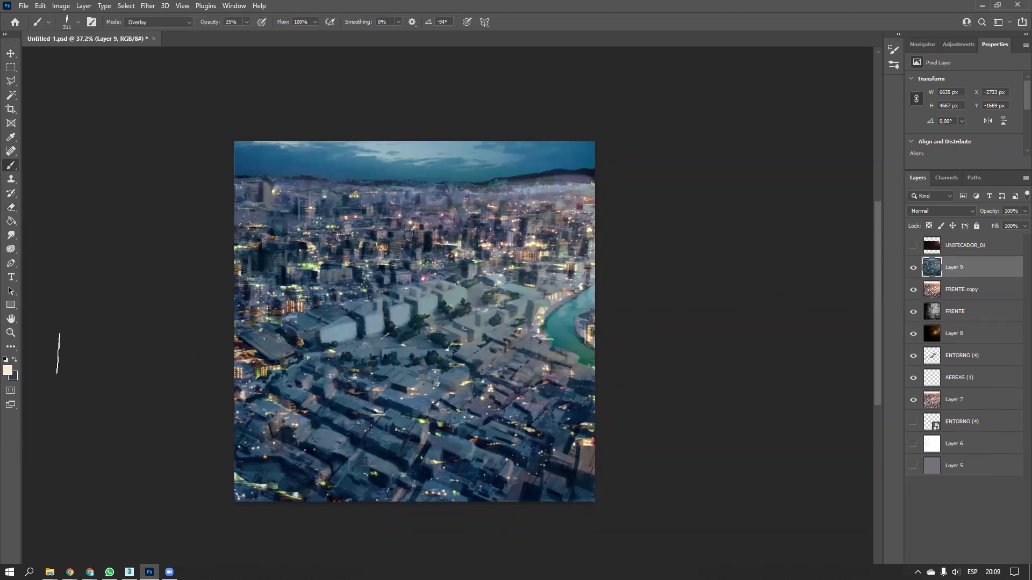
pyautogui.click(8, 371)
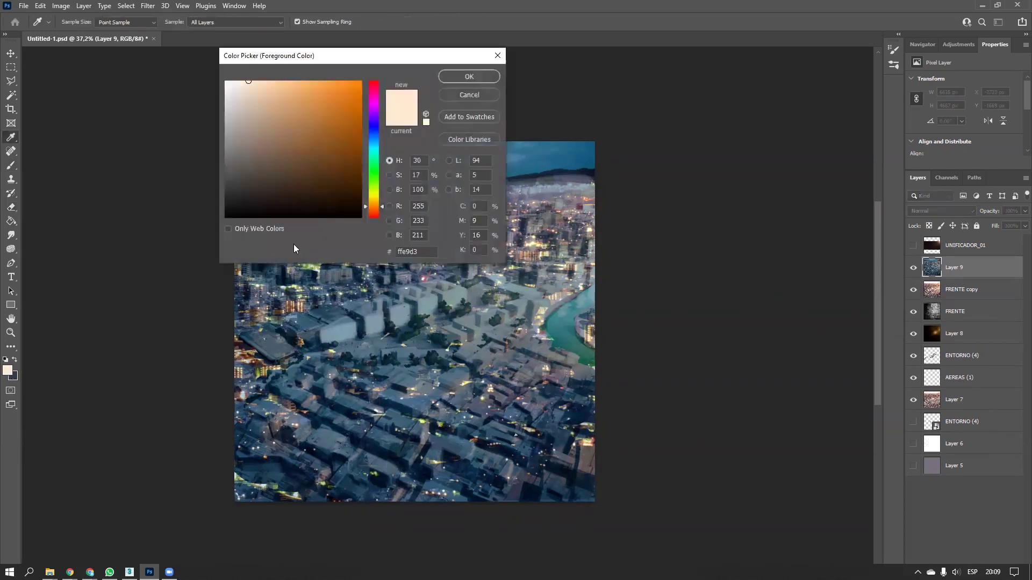
pyautogui.click(469, 76)
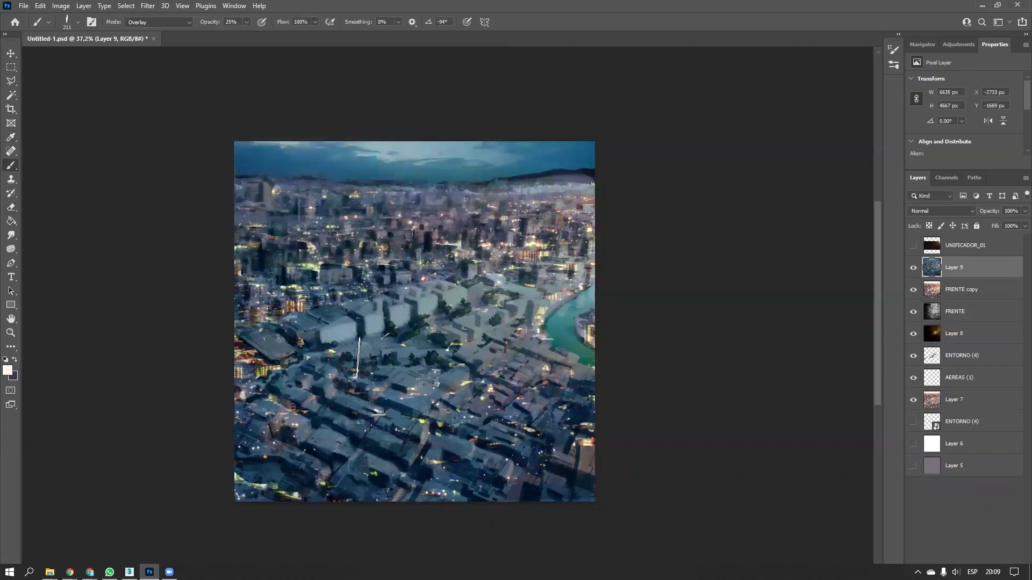
# Angle the overlay brush tip nearly flat, reduce its size, and brighten the white building blocks and the plaza in front of them
pyautogui.rightClick(373, 292)
pyautogui.moveTo(435, 332); pyautogui.dragTo(435, 325)
pyautogui.keyDown('alt'); pyautogui.moveTo(346, 331); pyautogui.dragTo(331, 331, button='right'); pyautogui.keyUp('alt')
pyautogui.moveTo(333, 337)
pyautogui.mouseDown()
pyautogui.moveTo(378, 341)
pyautogui.moveTo(473, 301)
pyautogui.moveTo(344, 350)
pyautogui.moveTo(409, 341)
pyautogui.moveTo(340, 348)
pyautogui.mouseUp()
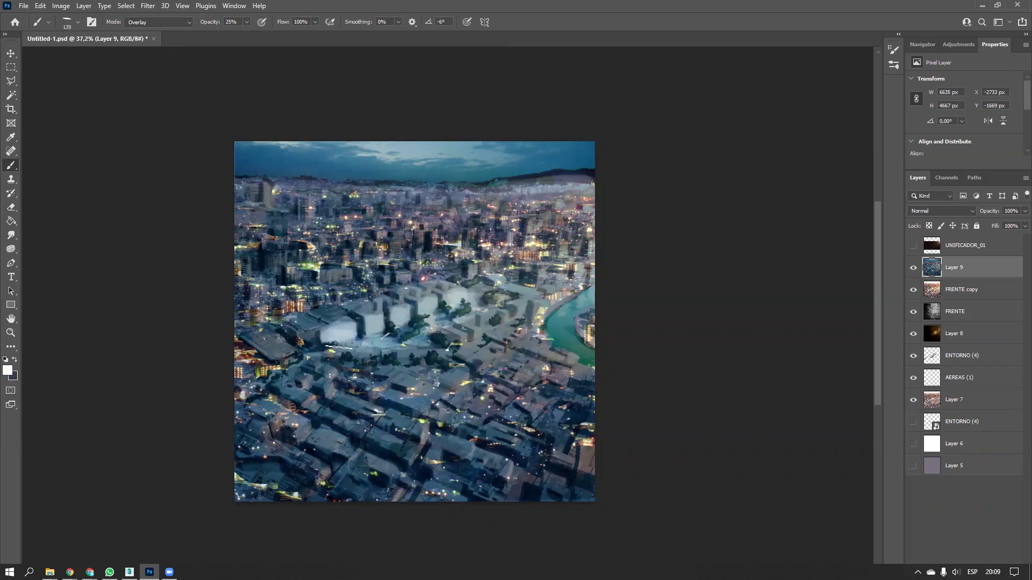
# Adjust the brush angle and size, and add overlay highlights to the leftmost block, the nearby rooftops and the riverside area
pyautogui.rightClick(391, 349)
pyautogui.keyDown('alt'); pyautogui.moveTo(347, 321); pyautogui.dragTo(334, 322, button='right'); pyautogui.keyUp('alt')
pyautogui.moveTo(331, 342); pyautogui.dragTo(354, 322)
pyautogui.moveTo(365, 397)
pyautogui.mouseDown()
pyautogui.moveTo(379, 394)
pyautogui.moveTo(332, 391)
pyautogui.mouseUp()
pyautogui.moveTo(465, 437)
pyautogui.mouseDown()
pyautogui.moveTo(554, 381)
pyautogui.moveTo(519, 350)
pyautogui.moveTo(559, 365)
pyautogui.mouseUp()
pyautogui.moveTo(551, 300)
pyautogui.mouseDown()
pyautogui.moveTo(588, 276)
pyautogui.moveTo(555, 333)
pyautogui.mouseUp()
# Intensify the glow on the block facades and along the plaza with finer white overlay strokes
pyautogui.moveTo(481, 304)
pyautogui.mouseDown()
pyautogui.moveTo(459, 301)
pyautogui.moveTo(435, 322)
pyautogui.moveTo(470, 314)
pyautogui.moveTo(473, 306)
pyautogui.moveTo(422, 342)
pyautogui.moveTo(405, 336)
pyautogui.moveTo(473, 309)
pyautogui.moveTo(377, 341)
pyautogui.moveTo(333, 337)
pyautogui.moveTo(432, 309)
pyautogui.moveTo(422, 296)
pyautogui.mouseUp()
pyautogui.keyDown('alt'); pyautogui.moveTo(392, 299); pyautogui.dragTo(383, 299, button='right'); pyautogui.keyUp('alt')
pyautogui.moveTo(374, 309); pyautogui.dragTo(373, 324)
pyautogui.moveTo(373, 324)
pyautogui.mouseDown()
pyautogui.moveTo(376, 309)
pyautogui.moveTo(388, 333)
pyautogui.moveTo(350, 320)
pyautogui.mouseUp()
pyautogui.moveTo(431, 298)
pyautogui.mouseDown()
pyautogui.moveTo(490, 280)
pyautogui.moveTo(550, 320)
pyautogui.moveTo(543, 338)
pyautogui.moveTo(309, 422)
pyautogui.moveTo(322, 394)
pyautogui.moveTo(355, 405)
pyautogui.moveTo(269, 400)
pyautogui.moveTo(188, 430)
pyautogui.moveTo(270, 396)
pyautogui.mouseUp()
pyautogui.moveTo(340, 318)
pyautogui.mouseDown()
pyautogui.moveTo(384, 316)
pyautogui.moveTo(422, 299)
pyautogui.moveTo(439, 276)
pyautogui.mouseUp()
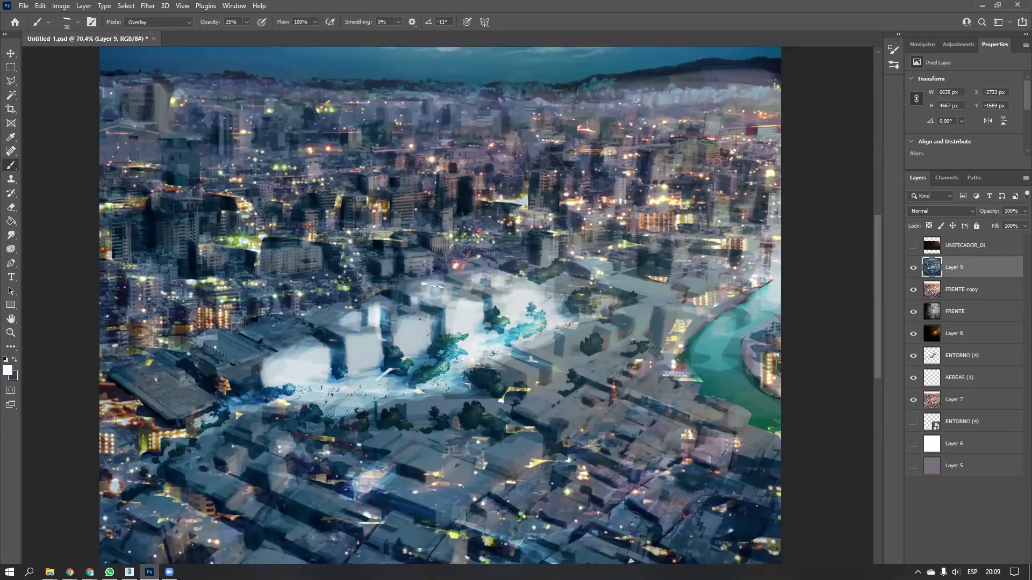
pyautogui.keyDown('ctrl'); pyautogui.keyDown('alt'); pyautogui.scroll(-5, 435, 358); pyautogui.keyUp('alt'); pyautogui.keyUp('ctrl')
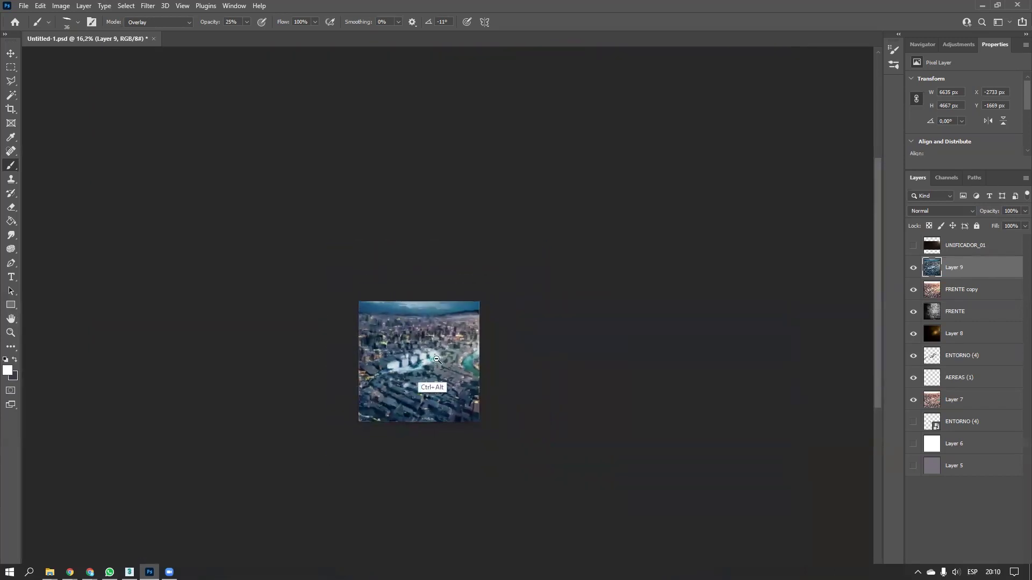
pyautogui.keyDown('ctrl'); pyautogui.keyDown('alt'); pyautogui.scroll(4, 435, 359); pyautogui.keyUp('alt'); pyautogui.keyUp('ctrl')
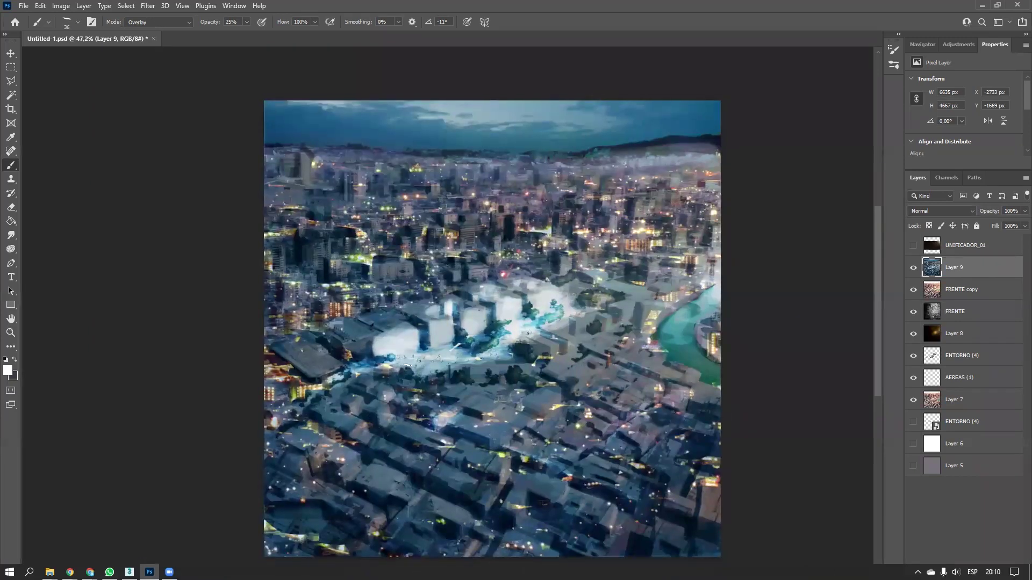
# Switch to a soft round brush and paint a small soft white glow at the plaza's far end, undoing the oversized strokes
pyautogui.rightClick(450, 333)
pyautogui.click(531, 486)
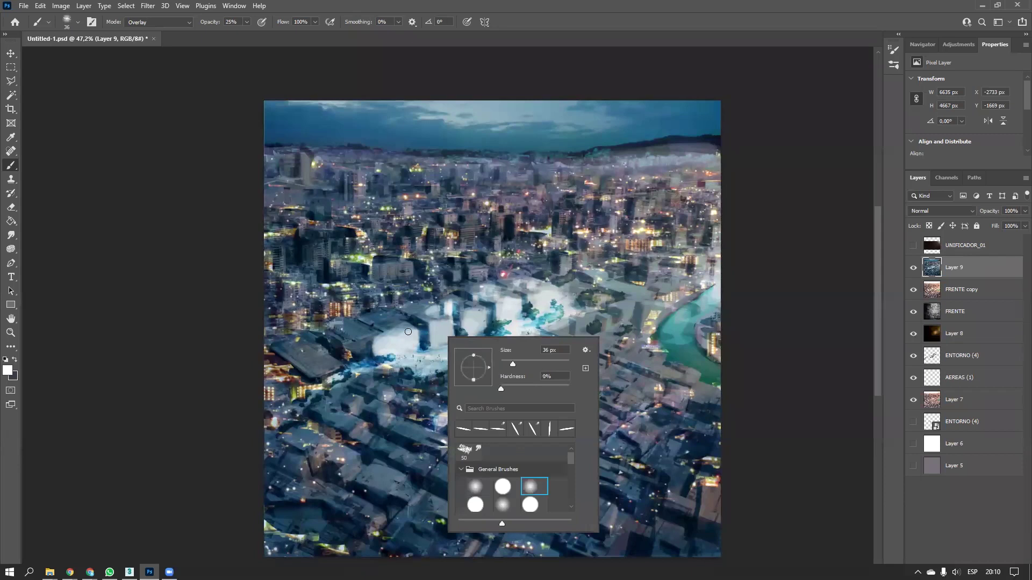
pyautogui.moveTo(450, 285); pyautogui.dragTo(550, 307)
pyautogui.moveTo(411, 344); pyautogui.dragTo(644, 296)
pyautogui.hotkey('ctrl', 'z')
pyautogui.hotkey('ctrl', 'z')
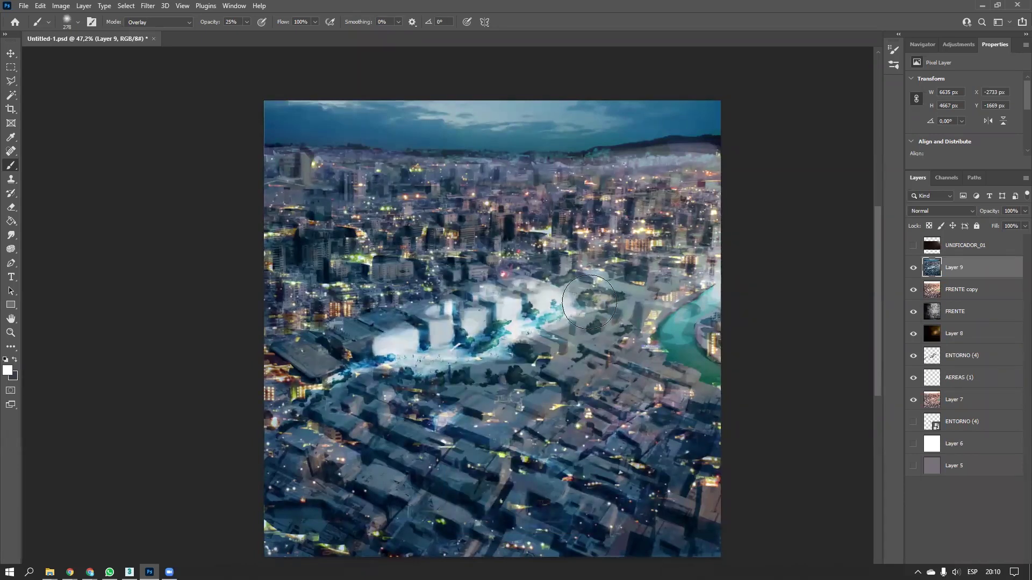
pyautogui.keyDown('alt'); pyautogui.moveTo(597, 282); pyautogui.dragTo(554, 282, button='right'); pyautogui.keyUp('alt')
pyautogui.moveTo(636, 272)
pyautogui.mouseDown()
pyautogui.moveTo(578, 314)
pyautogui.moveTo(612, 304)
pyautogui.mouseUp()
# Set the foreground colour to black and darken the shaded faces of the white blocks with a small angled brush tip
pyautogui.press('d')
pyautogui.press('x')
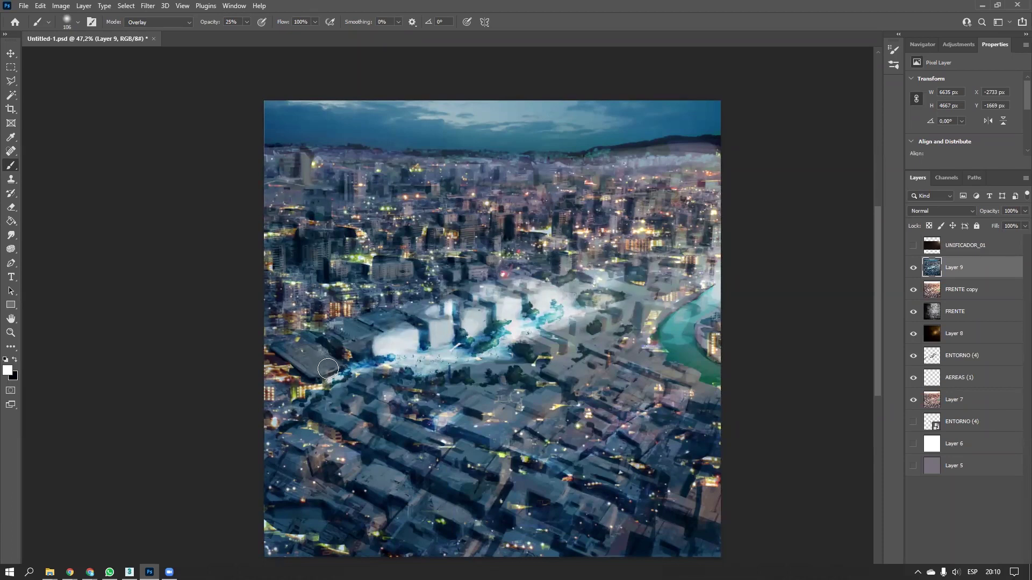
pyautogui.press('x')
pyautogui.rightClick(360, 302)
pyautogui.click(412, 390)
pyautogui.keyDown('ctrl'); pyautogui.keyDown('alt'); pyautogui.moveTo(289, 348); pyautogui.dragTo(354, 338); pyautogui.keyUp('alt'); pyautogui.keyUp('ctrl')
pyautogui.keyDown('alt'); pyautogui.moveTo(432, 342); pyautogui.dragTo(408, 351, button='right'); pyautogui.keyUp('alt')
pyautogui.moveTo(501, 320); pyautogui.dragTo(507, 344)
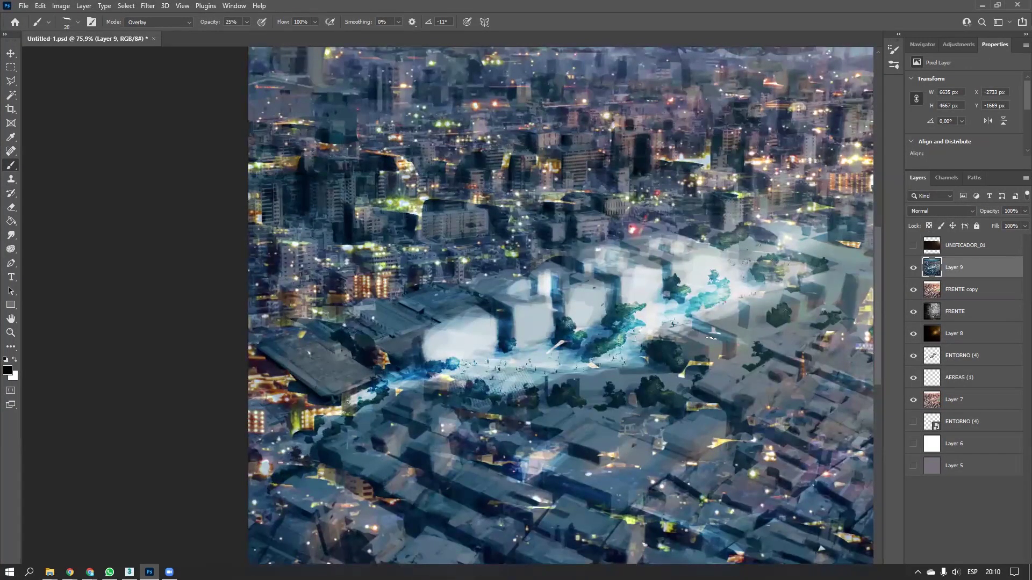
# Rotate the brush tip and deepen the shadows around the blocks and on the buildings between the plaza and the river
pyautogui.rightClick(722, 323)
pyautogui.click(741, 358)
pyautogui.moveTo(717, 321); pyautogui.dragTo(571, 323)
pyautogui.keyDown('alt'); pyautogui.moveTo(568, 312); pyautogui.dragTo(585, 312, button='right'); pyautogui.keyUp('alt')
pyautogui.moveTo(568, 311)
pyautogui.mouseDown()
pyautogui.moveTo(602, 323)
pyautogui.moveTo(612, 309)
pyautogui.moveTo(629, 328)
pyautogui.moveTo(626, 345)
pyautogui.moveTo(688, 293)
pyautogui.moveTo(769, 269)
pyautogui.moveTo(645, 232)
pyautogui.moveTo(540, 258)
pyautogui.moveTo(463, 236)
pyautogui.moveTo(365, 278)
pyautogui.moveTo(271, 292)
pyautogui.moveTo(290, 287)
pyautogui.moveTo(355, 313)
pyautogui.moveTo(328, 319)
pyautogui.mouseUp()
pyautogui.keyDown('ctrl'); pyautogui.keyDown('alt'); pyautogui.moveTo(348, 280); pyautogui.dragTo(299, 313); pyautogui.keyUp('alt'); pyautogui.keyUp('ctrl')
pyautogui.moveTo(442, 302); pyautogui.dragTo(419, 356)
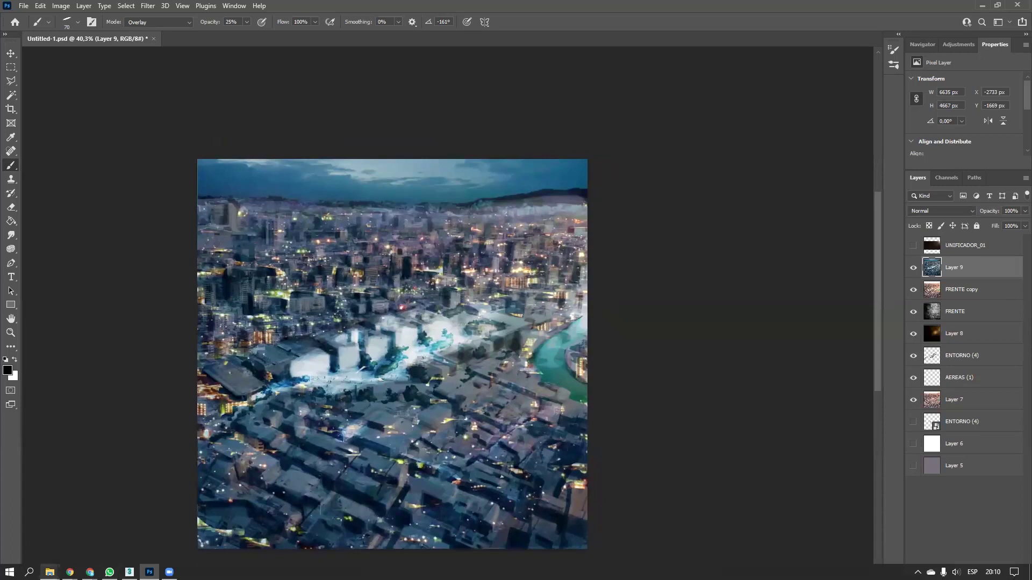
# Bring the LENS FLARE_03 image from the LUCES folder of 02 PHOTOPACKS into the document and position it over the plaza
pyautogui.moveTo(49, 572)
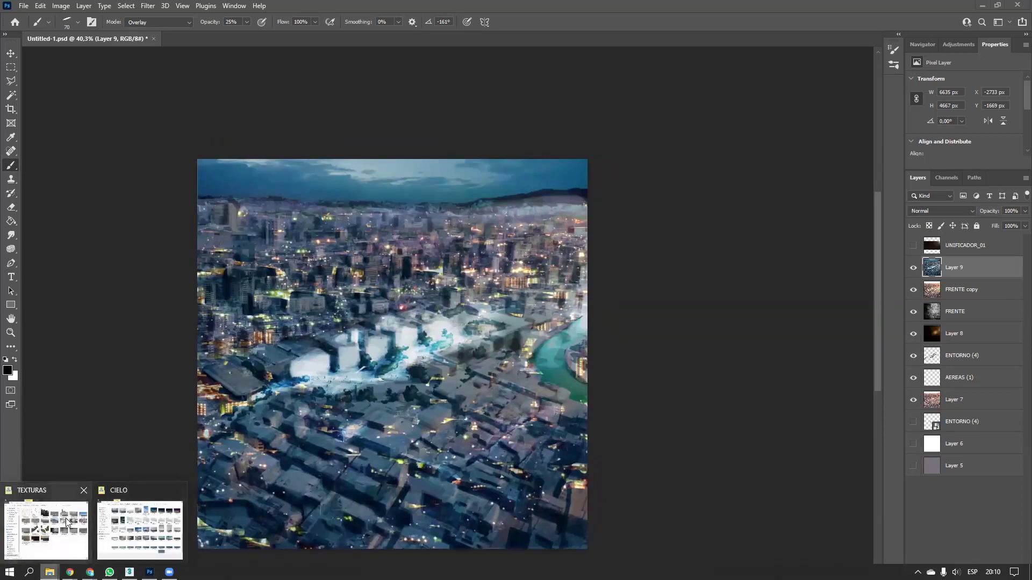
pyautogui.click(308, 214)
pyautogui.click(319, 213)
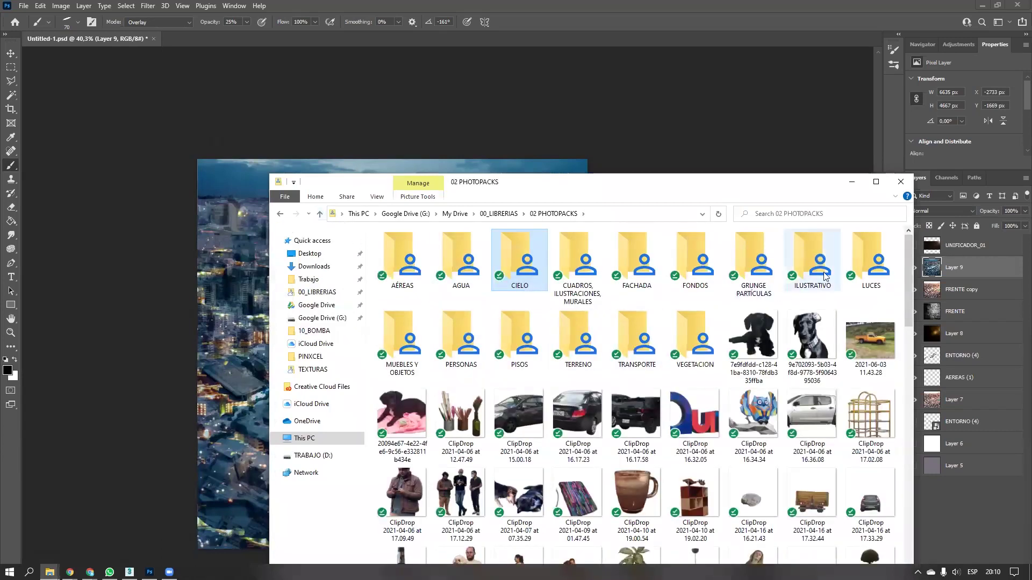
pyautogui.doubleClick(852, 258)
pyautogui.scroll(-3, 676, 368)
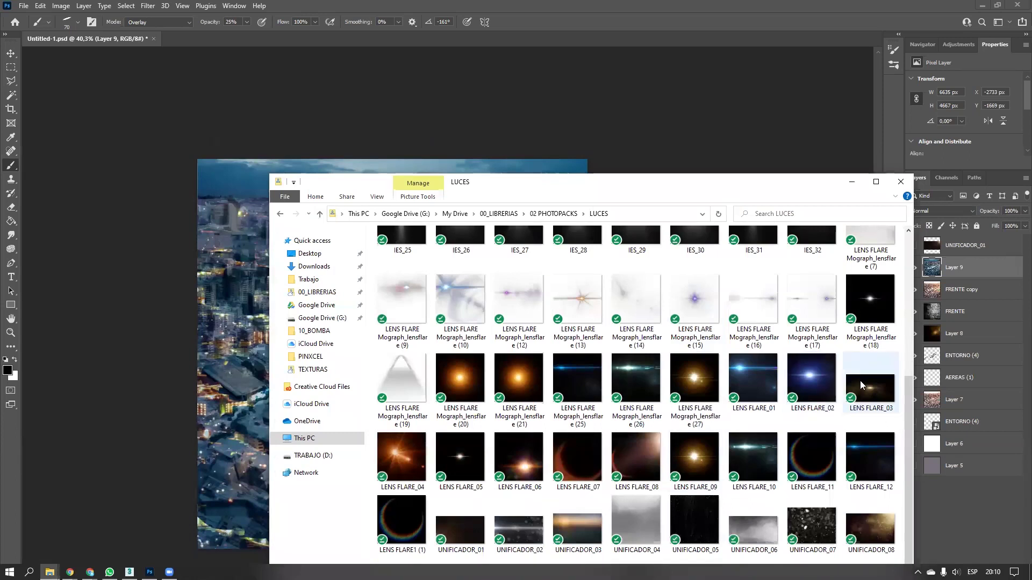
pyautogui.click(247, 419)
pyautogui.moveTo(530, 430); pyautogui.dragTo(587, 464)
pyautogui.moveTo(508, 389); pyautogui.dragTo(530, 376)
# Rasterize the LENS FLARE_03 layer and set its blend mode to Linear Dodge (Add)
pyautogui.press('b')
pyautogui.rightClick(968, 274)
pyautogui.click(887, 315)
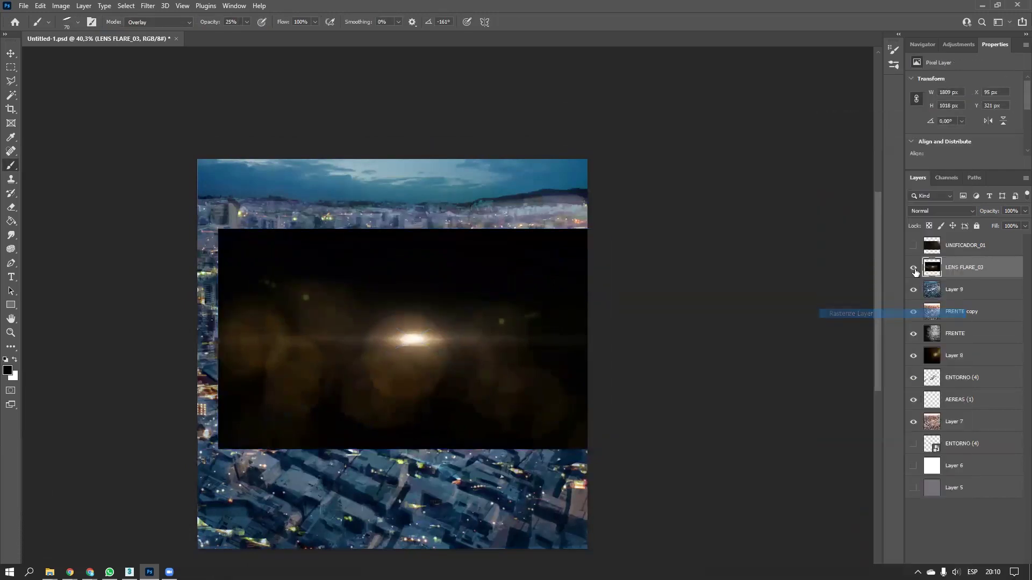
pyautogui.click(937, 212)
pyautogui.click(942, 319)
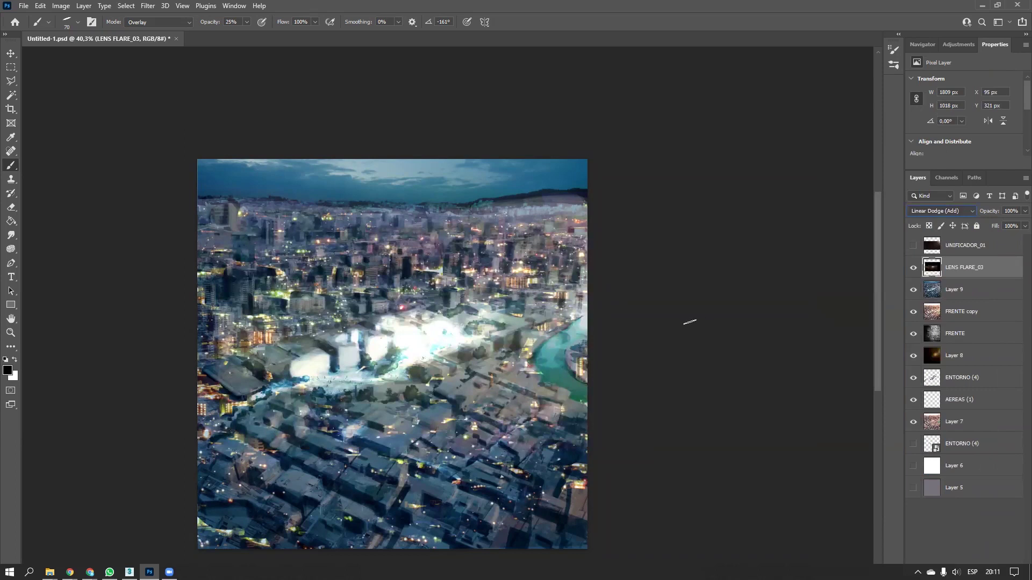
# Apply Levels to the lens flare with input black at 18 and input white at 174
pyautogui.hotkey('ctrl', 'l')
pyautogui.moveTo(899, 262); pyautogui.dragTo(857, 263)
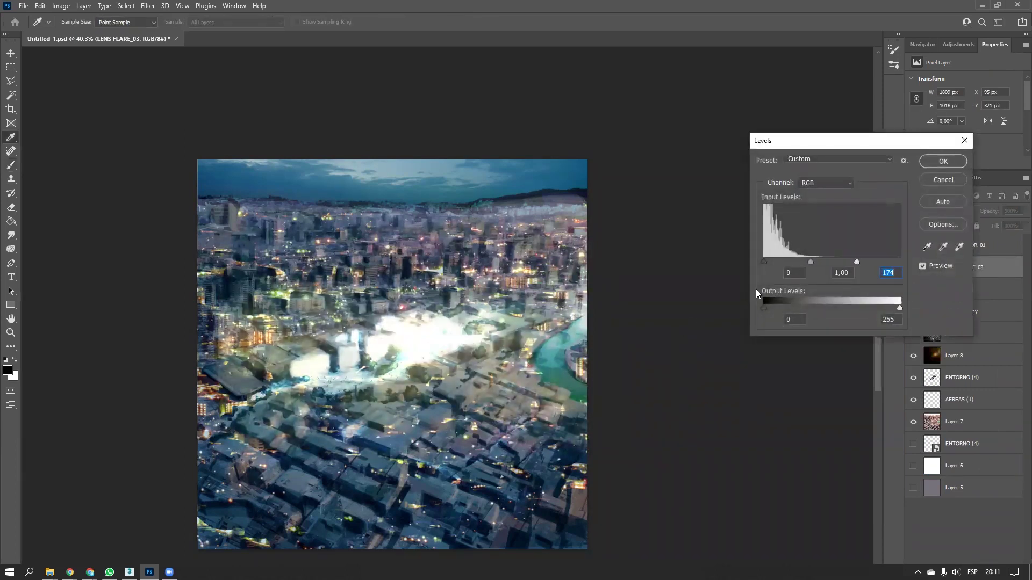
pyautogui.moveTo(764, 262); pyautogui.dragTo(774, 264)
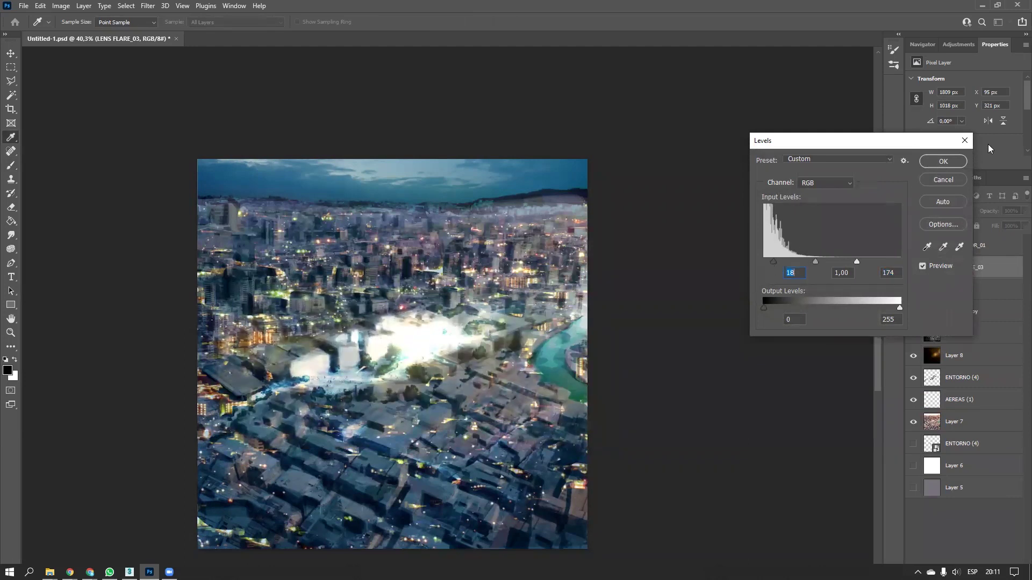
pyautogui.click(955, 162)
# Enlarge the lens flare to 2784 × 1567 px and reposition it over the illuminated plaza
pyautogui.hotkey('ctrl', 't')
pyautogui.keyDown('alt'); pyautogui.moveTo(606, 447); pyautogui.dragTo(715, 500); pyautogui.keyUp('alt')
pyautogui.moveTo(682, 440)
pyautogui.mouseDown()
pyautogui.moveTo(610, 435)
pyautogui.moveTo(613, 424)
pyautogui.mouseUp()
pyautogui.press('Return')
# Lower the lens flare layer's opacity to 57% and its fill to 66%
pyautogui.press('b')
pyautogui.click(1024, 211)
pyautogui.moveTo(1023, 223); pyautogui.dragTo(1000, 227)
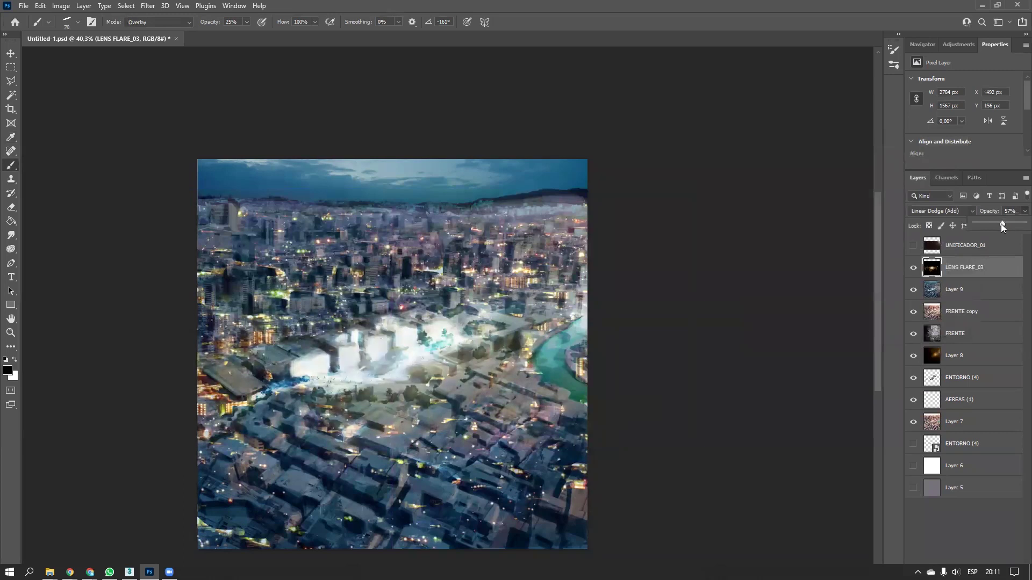
pyautogui.click(1024, 225)
pyautogui.moveTo(1014, 239); pyautogui.dragTo(1007, 240)
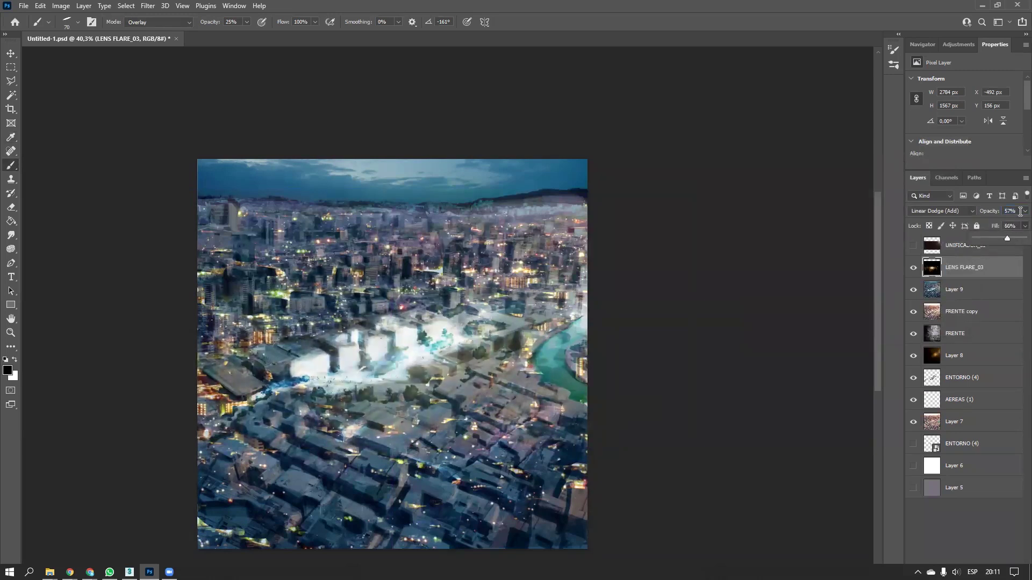
# Merge the lens flare layer with Layer 9 into one layer
pyautogui.click(956, 280)
pyautogui.keyDown('ctrl'); pyautogui.click(957, 274); pyautogui.keyUp('ctrl')
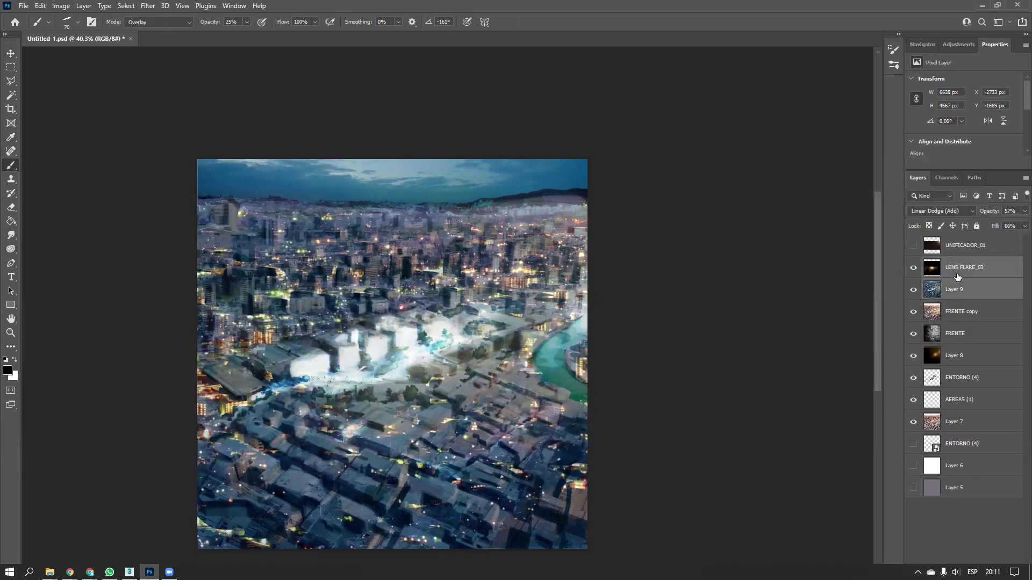
pyautogui.hotkey('ctrl', 'e')
# Apply Color Balance to the merged night layer, shifting the shadows +11 toward red and toward blue, and adjusting the midtones
pyautogui.hotkey('ctrl', 'b')
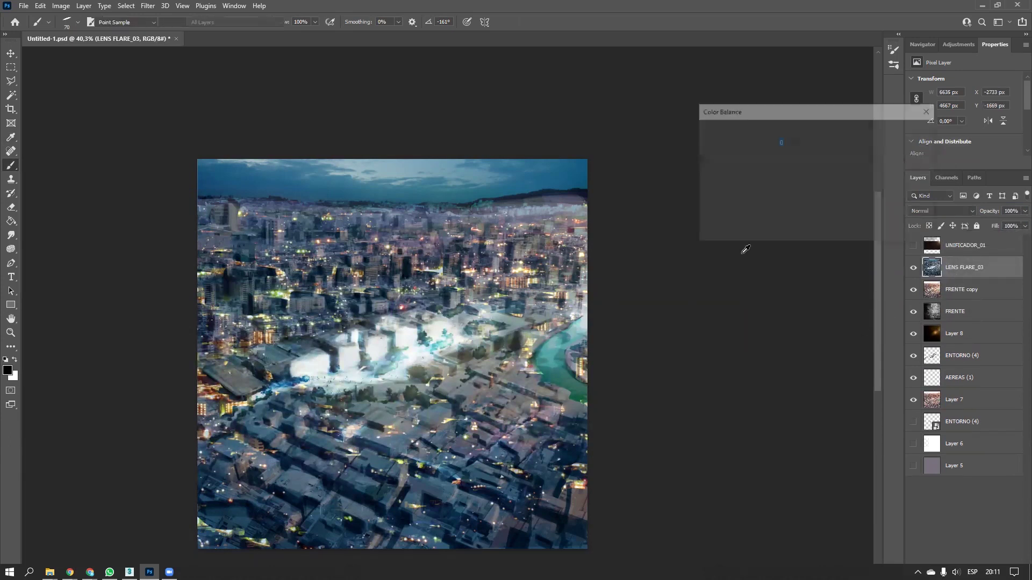
pyautogui.moveTo(795, 159)
pyautogui.mouseDown()
pyautogui.moveTo(808, 160)
pyautogui.moveTo(796, 164)
pyautogui.mouseUp()
pyautogui.moveTo(796, 170)
pyautogui.mouseDown()
pyautogui.moveTo(816, 185)
pyautogui.moveTo(797, 187)
pyautogui.moveTo(800, 157)
pyautogui.mouseUp()
pyautogui.click(729, 213)
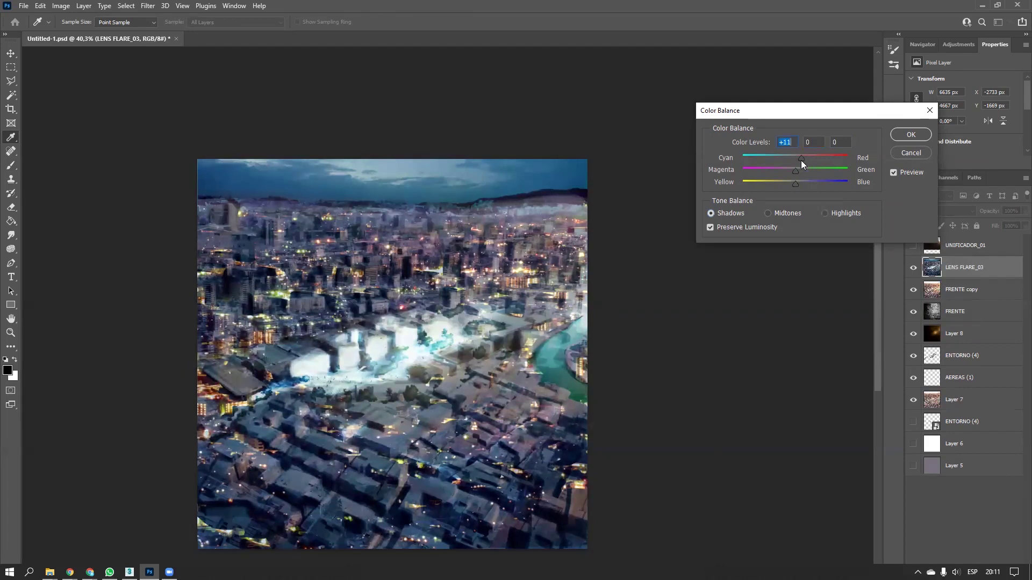
pyautogui.moveTo(797, 182); pyautogui.dragTo(805, 183)
pyautogui.click(798, 212)
pyautogui.moveTo(801, 159); pyautogui.dragTo(802, 173)
pyautogui.click(911, 135)
pyautogui.press('b')
# Set the night layer's hue to +1 and saturation to -16, and compare it with the day version
pyautogui.keyDown('alt'); pyautogui.scroll(-3, 656, 324); pyautogui.keyUp('alt')
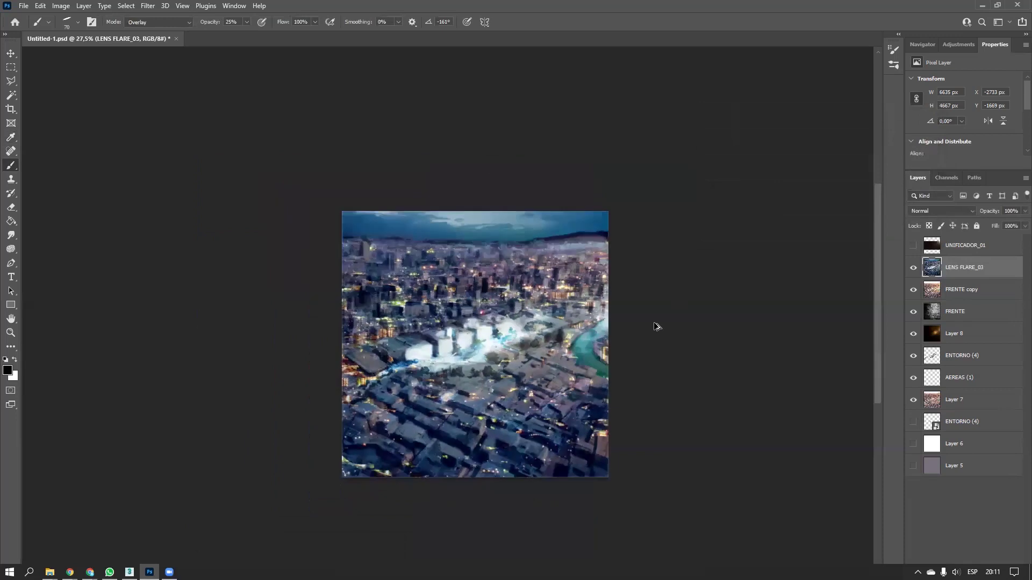
pyautogui.hotkey('ctrl', 'u')
pyautogui.moveTo(789, 172)
pyautogui.mouseDown()
pyautogui.moveTo(777, 173)
pyautogui.moveTo(793, 176)
pyautogui.moveTo(782, 201)
pyautogui.mouseUp()
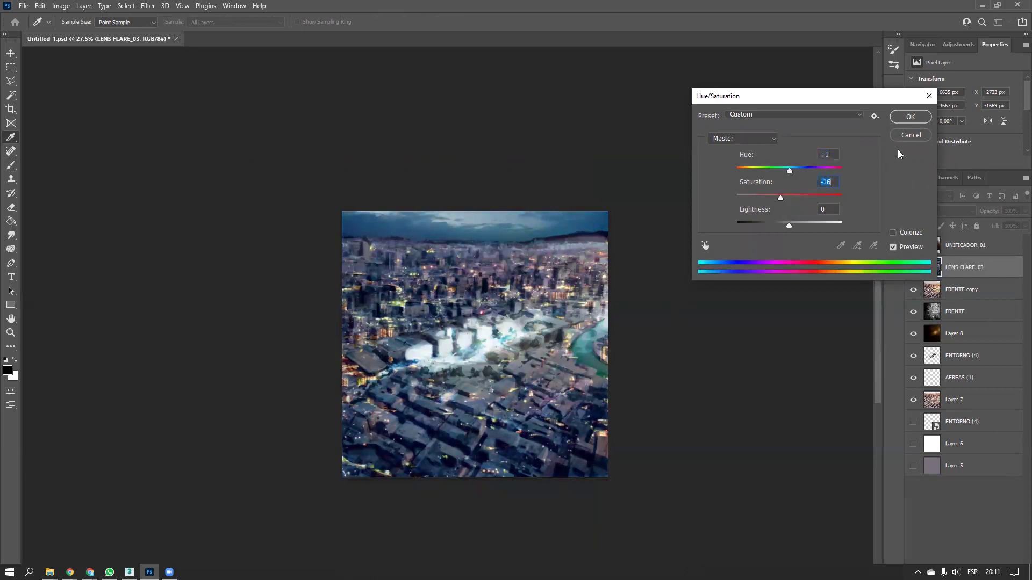
pyautogui.click(910, 117)
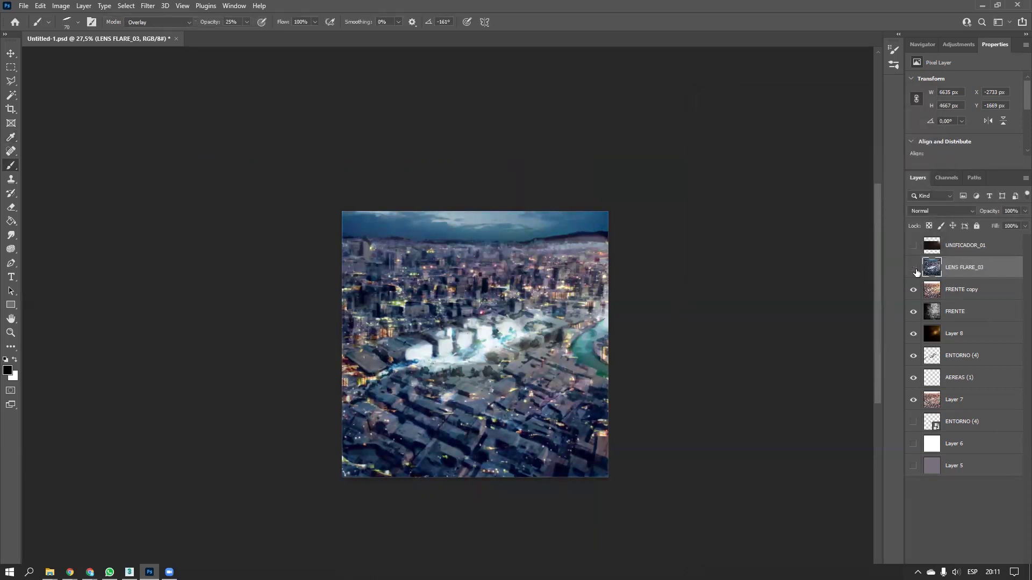
pyautogui.click(913, 268)
pyautogui.keyDown('alt'); pyautogui.scroll(2, 865, 290); pyautogui.keyUp('alt')
pyautogui.click(914, 267)
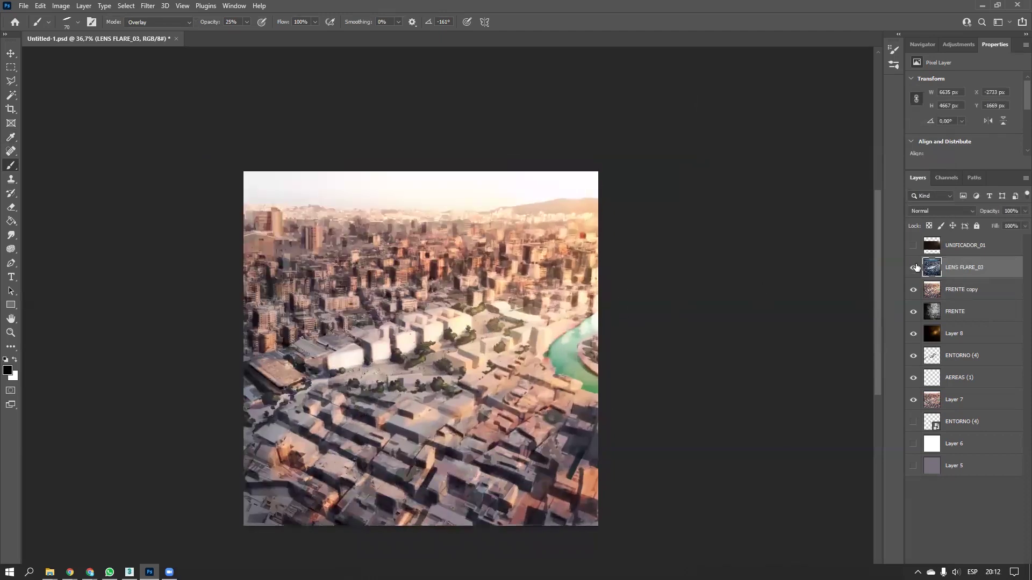
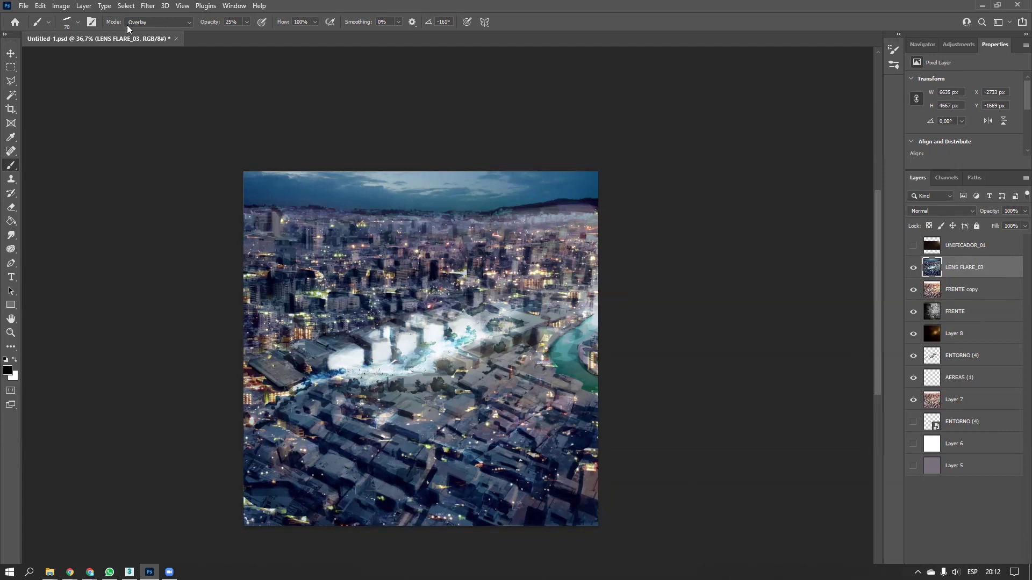
pyautogui.click(146, 5)
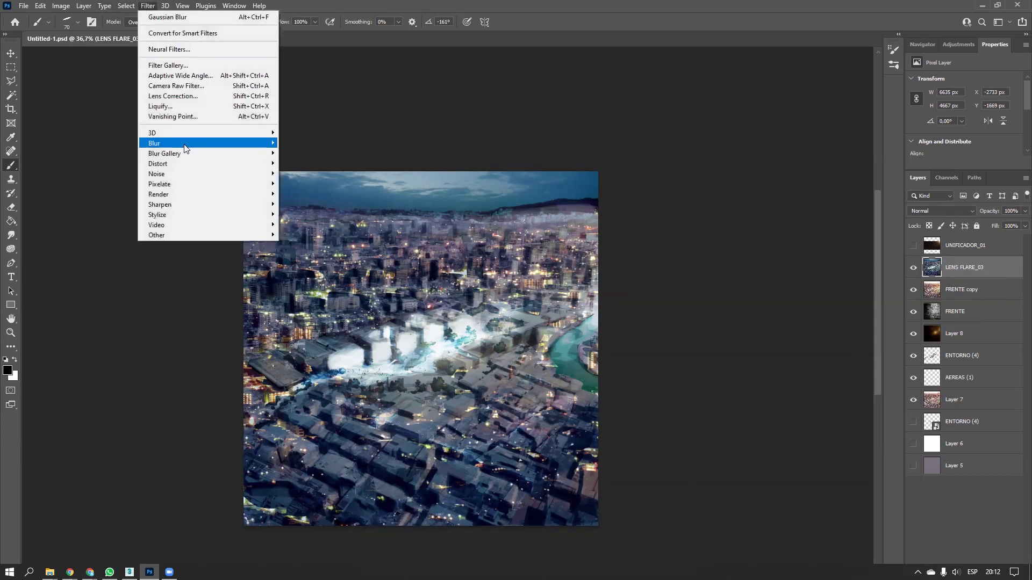
pyautogui.moveTo(185, 148)
pyautogui.click(955, 268)
pyautogui.moveTo(951, 268); pyautogui.dragTo(978, 501)
pyautogui.hotkey('ctrl', 'z')
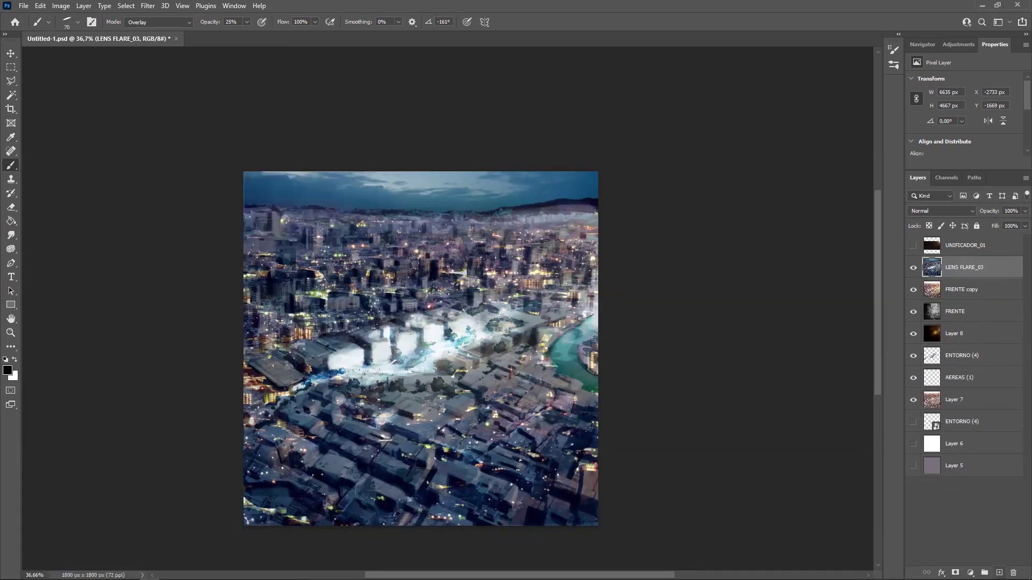
# Duplicate the LENS FLARE_03 layer and apply a Gaussian Blur with a 9 px radius to the copy
pyautogui.moveTo(968, 270); pyautogui.dragTo(999, 573)
pyautogui.click(147, 6)
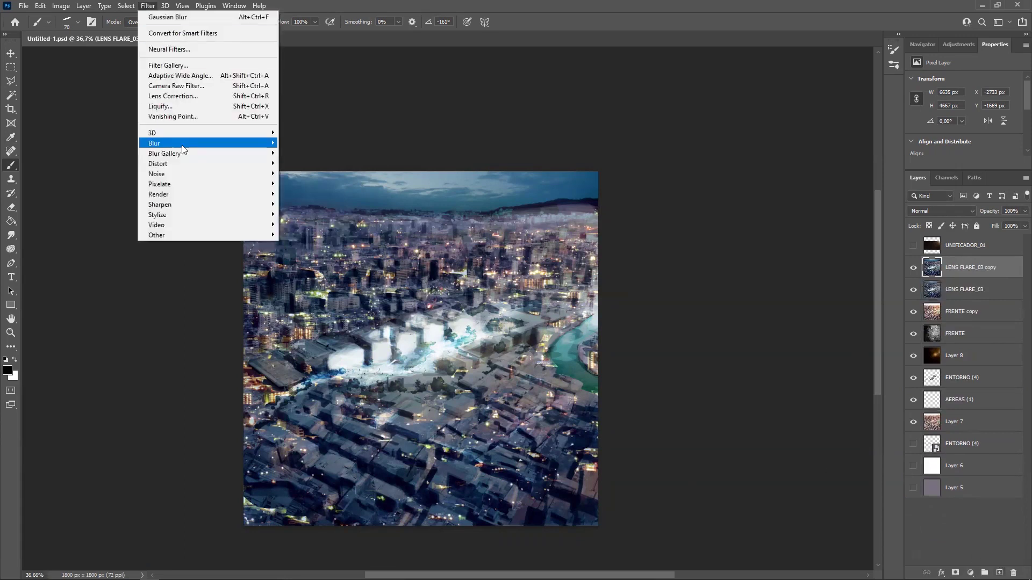
pyautogui.moveTo(274, 146)
pyautogui.click(307, 184)
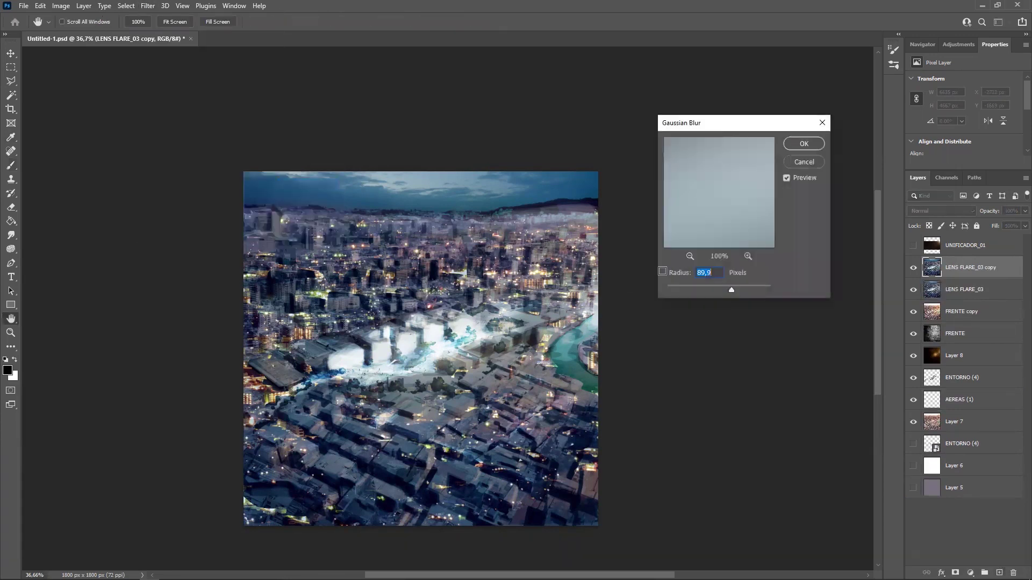
pyautogui.moveTo(713, 291)
pyautogui.mouseDown()
pyautogui.moveTo(693, 288)
pyautogui.moveTo(703, 288)
pyautogui.mouseUp()
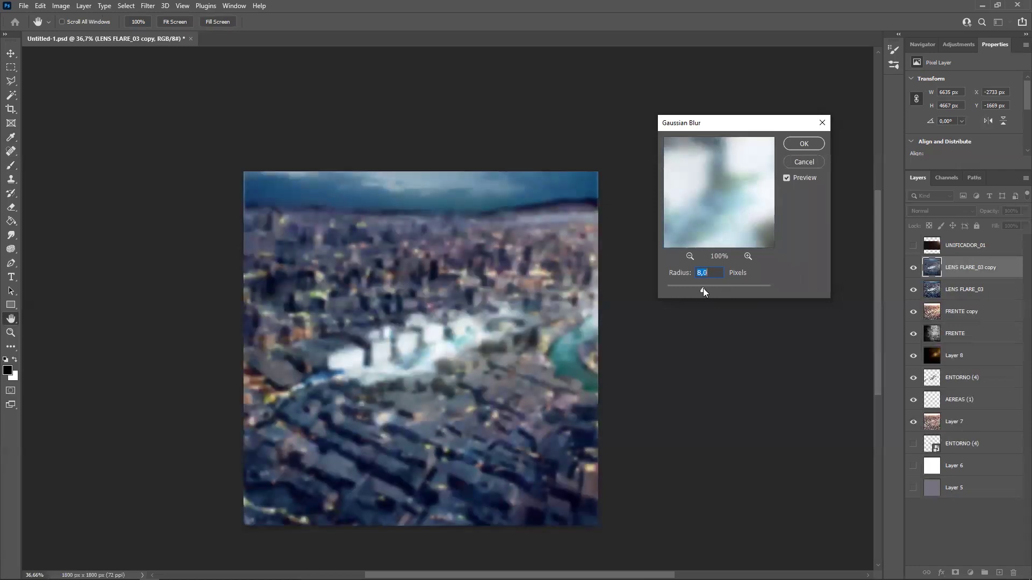
pyautogui.click(794, 143)
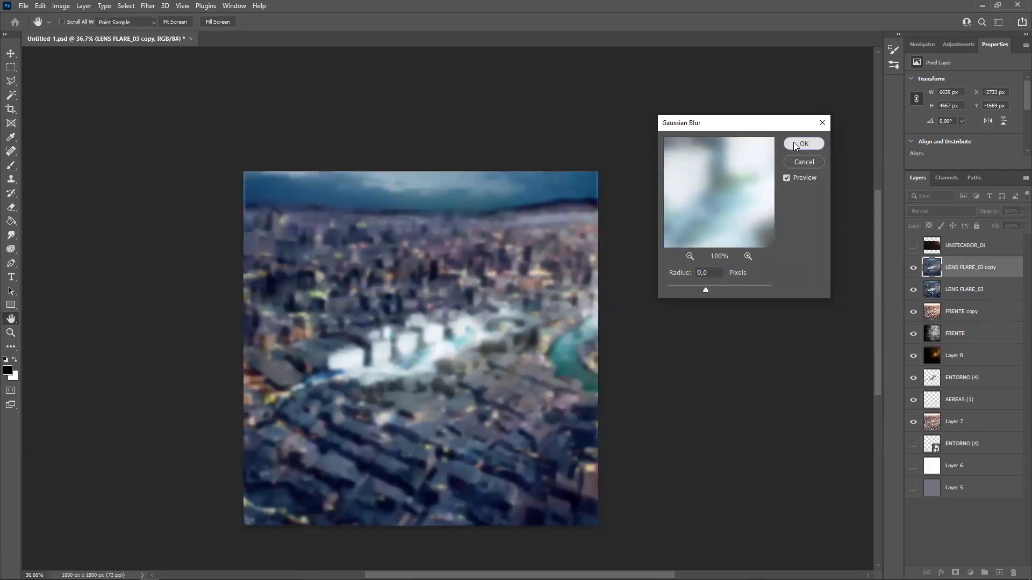
pyautogui.press('b')
pyautogui.keyDown('alt'); pyautogui.scroll(6, 397, 359); pyautogui.keyUp('alt')
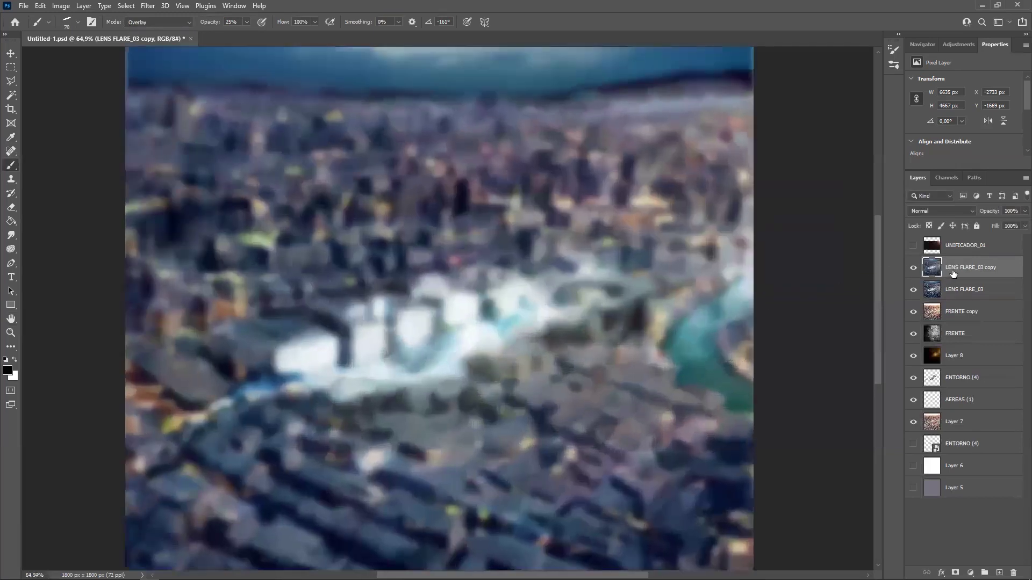
pyautogui.keyDown('alt'); pyautogui.scroll(-4, 568, 296); pyautogui.keyUp('alt')
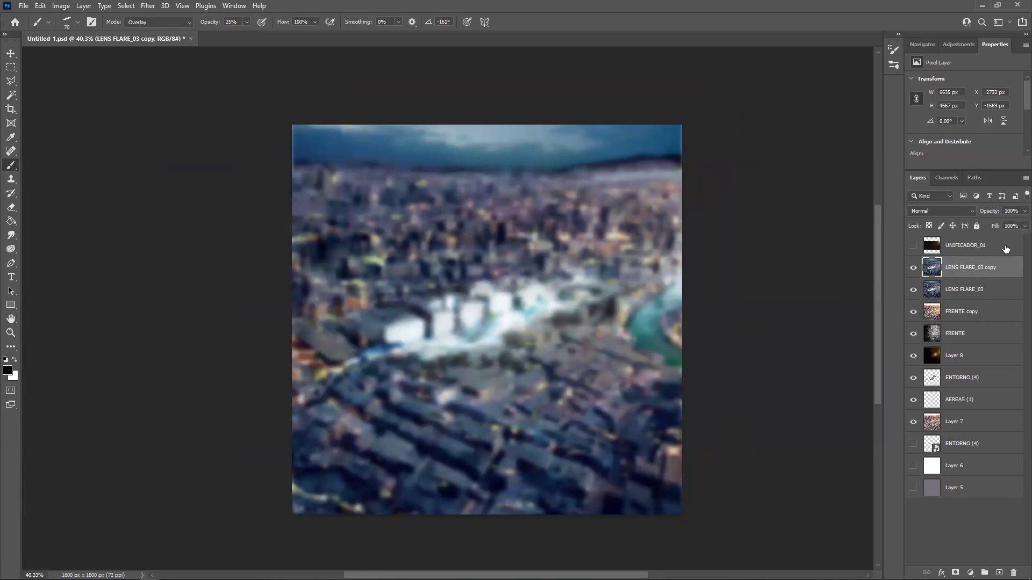
# Duplicate LENS FLARE_03 again, hide the blurred copy, and try a Spin Radial Blur of amount 18 on the new duplicate
pyautogui.moveTo(953, 291); pyautogui.dragTo(999, 573)
pyautogui.click(913, 267)
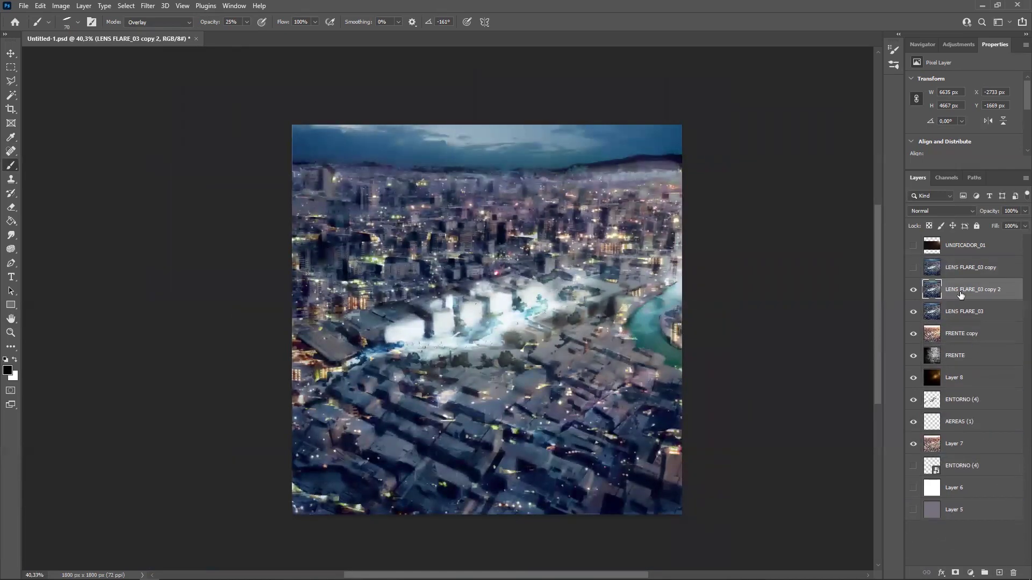
pyautogui.click(146, 5)
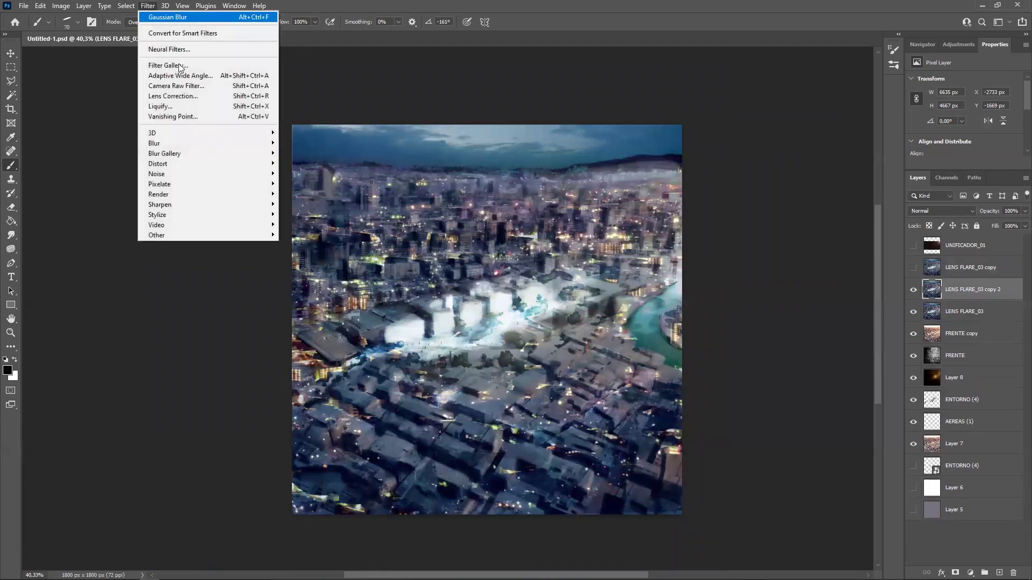
pyautogui.moveTo(224, 145)
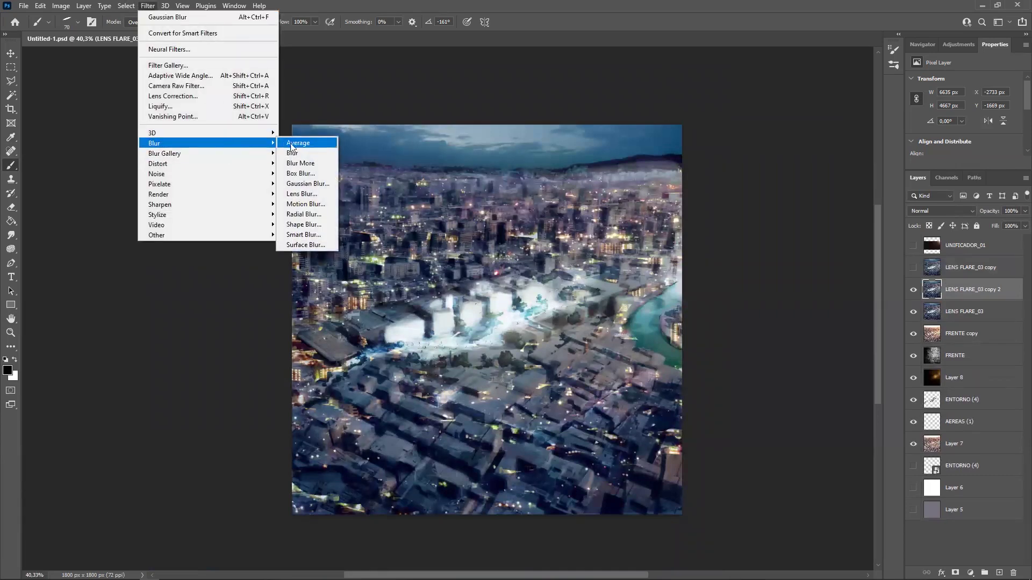
pyautogui.click(321, 215)
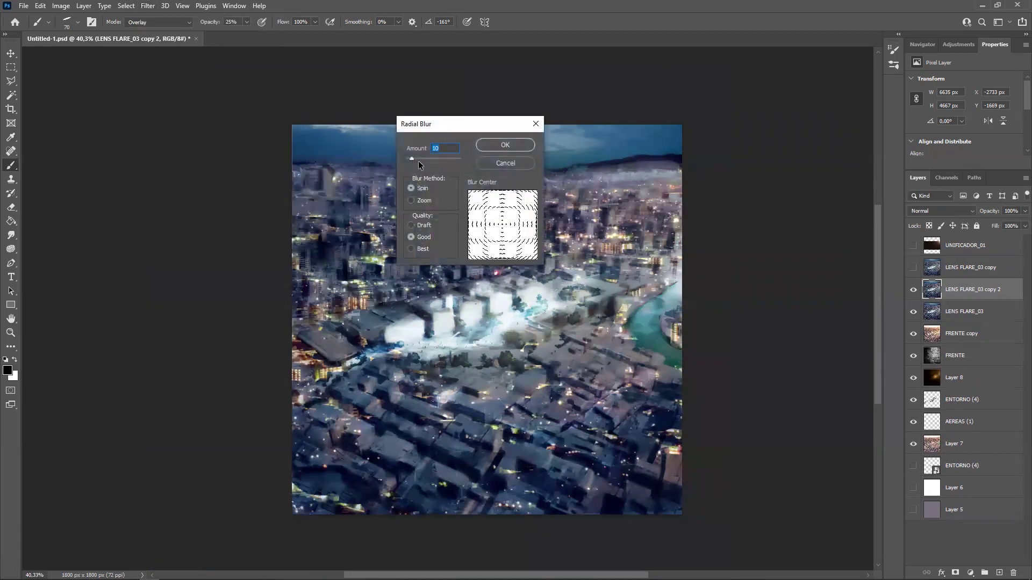
pyautogui.click(490, 143)
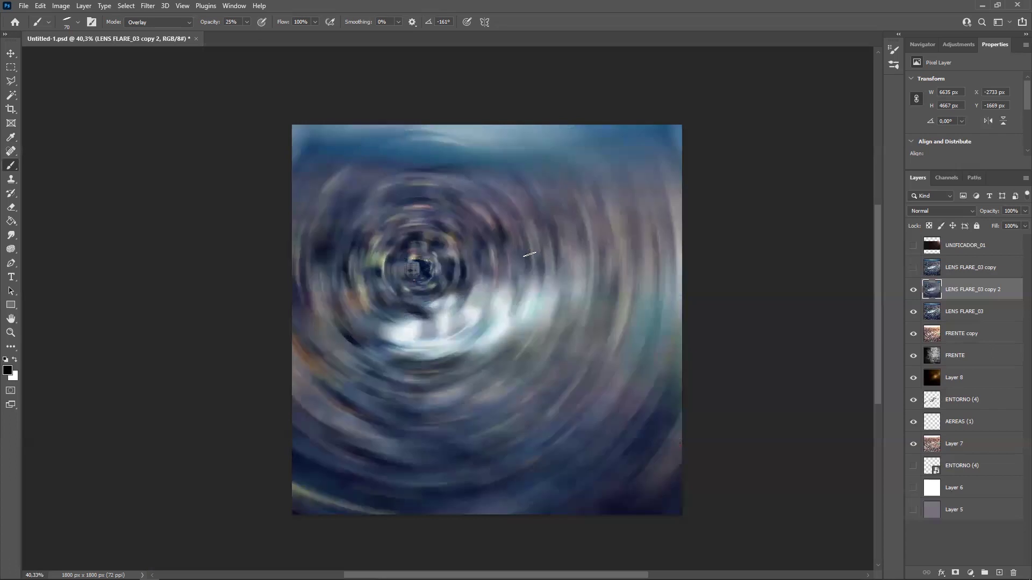
pyautogui.hotkey('ctrl', 'z')
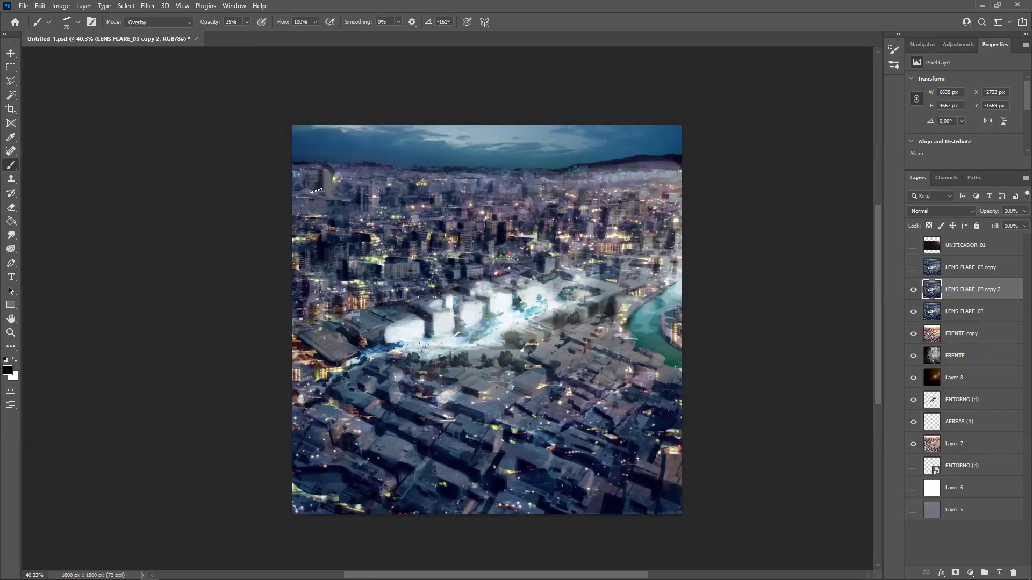
# Try a Radial Blur with the Zoom method at Good quality on the second LENS FLARE_03 copy and inspect the effect
pyautogui.click(148, 5)
pyautogui.moveTo(247, 143)
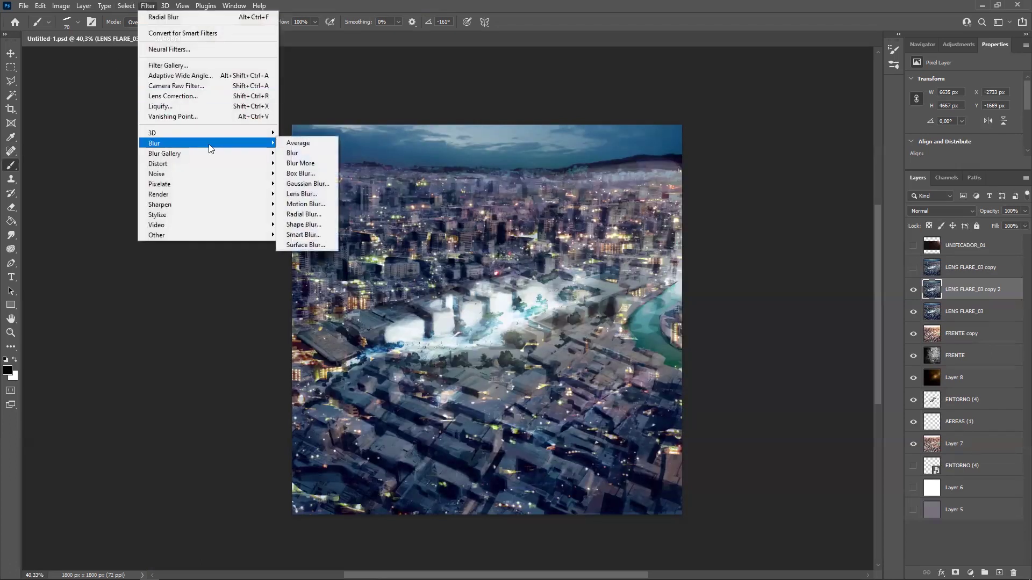
pyautogui.click(308, 216)
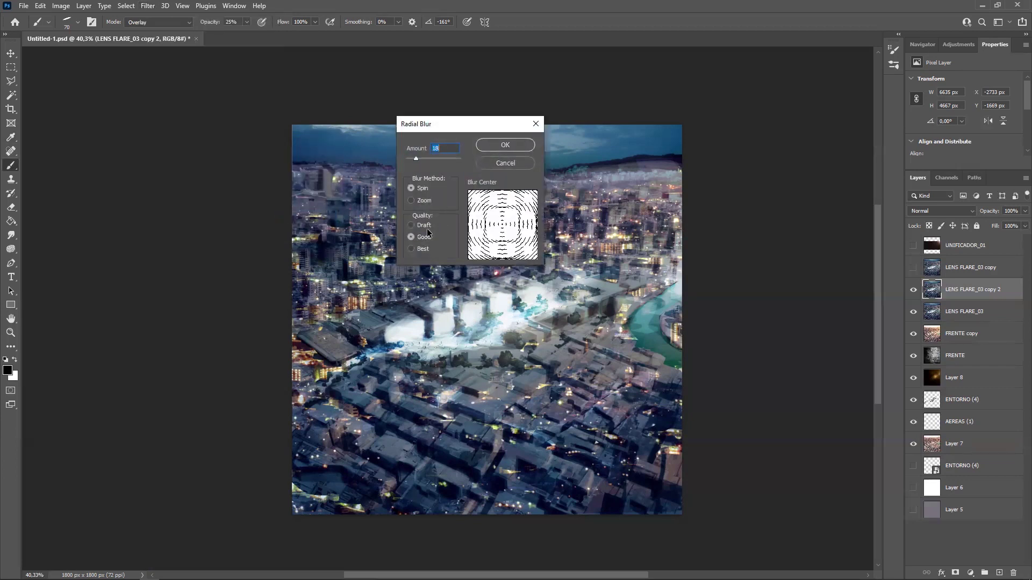
pyautogui.click(422, 202)
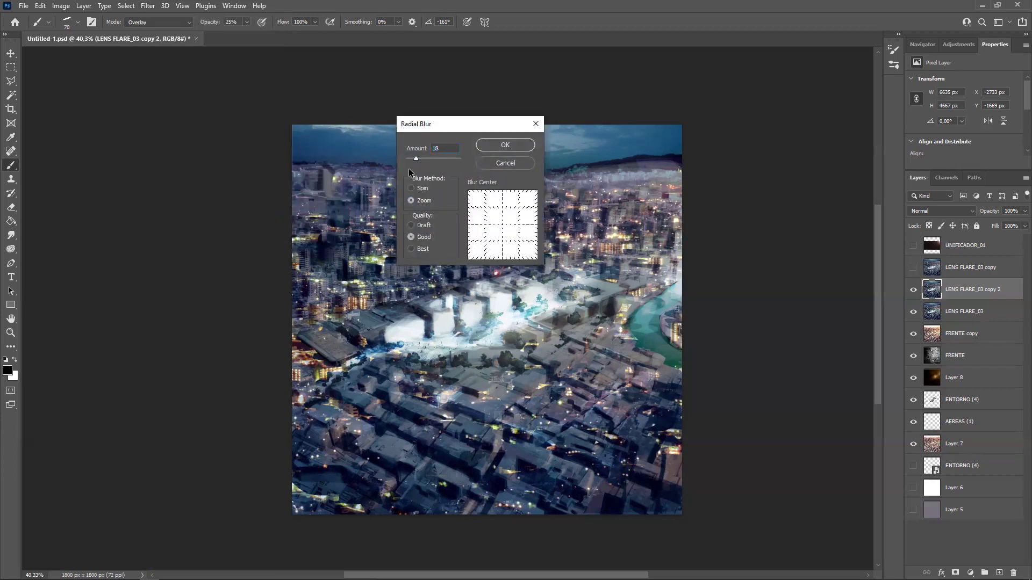
pyautogui.click(411, 157)
pyautogui.click(511, 144)
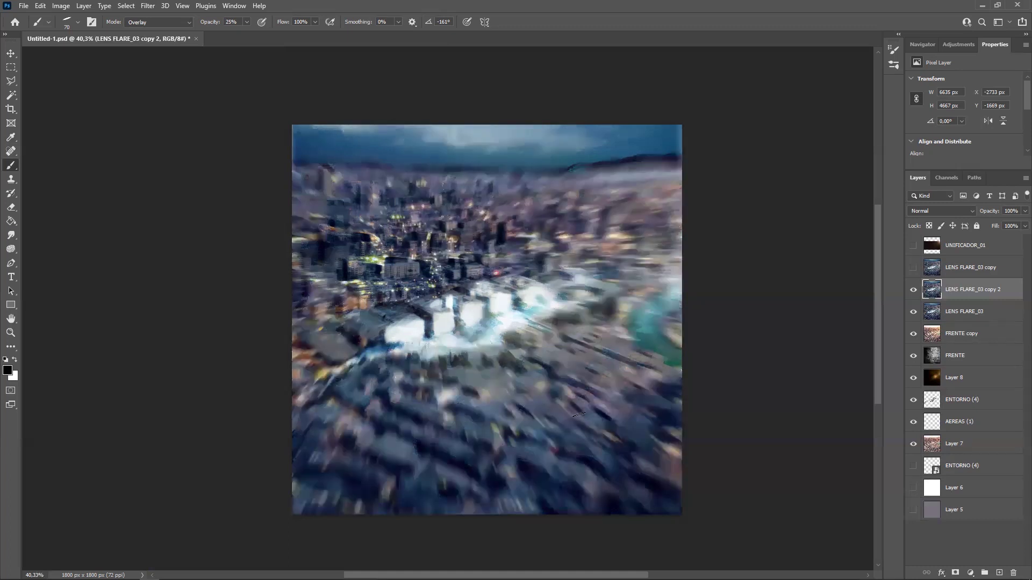
pyautogui.keyDown('alt'); pyautogui.scroll(6, 419, 283); pyautogui.keyUp('alt')
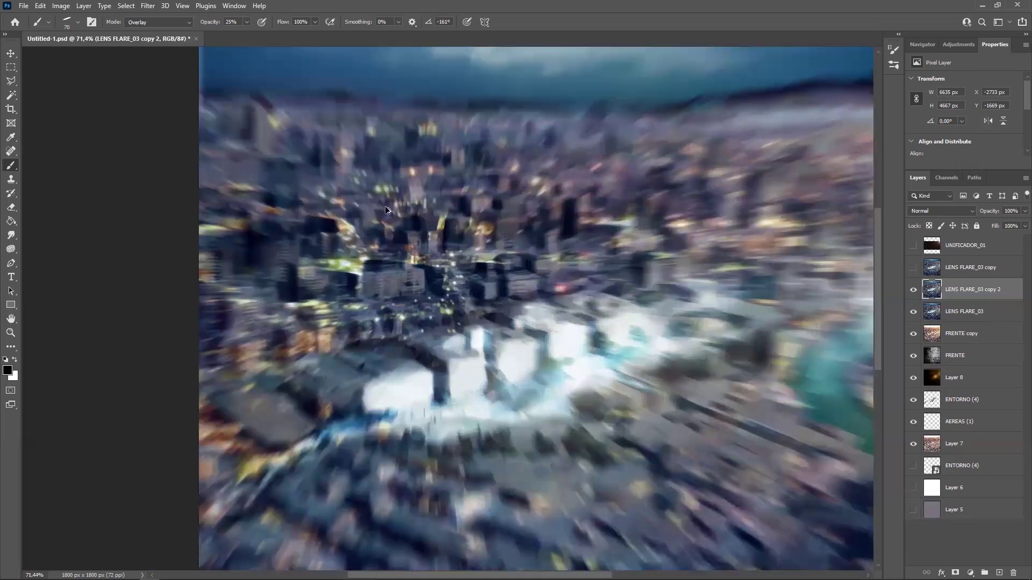
pyautogui.keyDown('alt'); pyautogui.scroll(-4, 537, 307); pyautogui.keyUp('alt')
pyautogui.keyDown('alt'); pyautogui.scroll(-1, 528, 340); pyautogui.keyUp('alt')
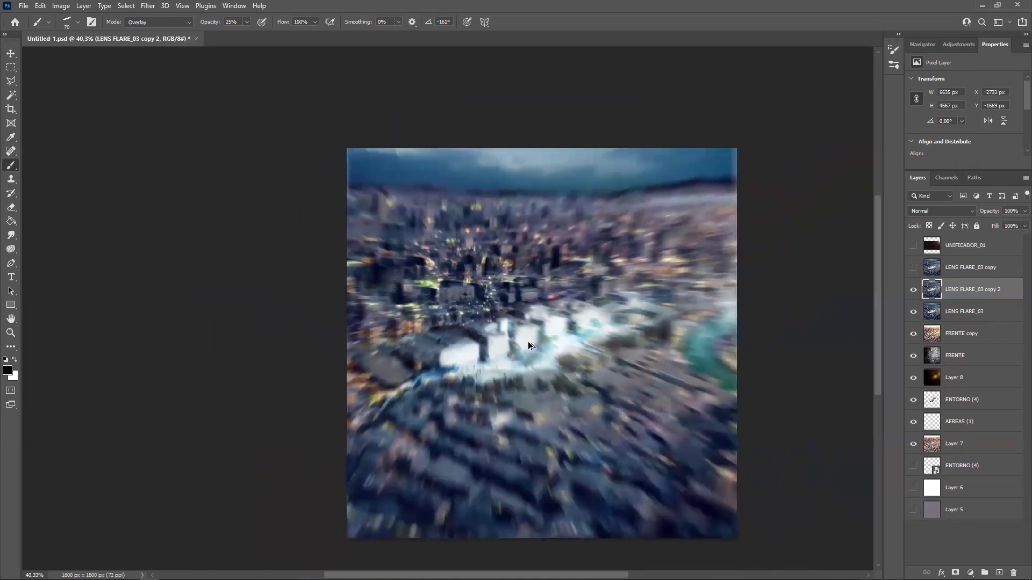
pyautogui.keyDown('alt'); pyautogui.scroll(1, 511, 334); pyautogui.keyUp('alt')
pyautogui.keyDown('alt'); pyautogui.scroll(-1, 512, 334); pyautogui.keyUp('alt')
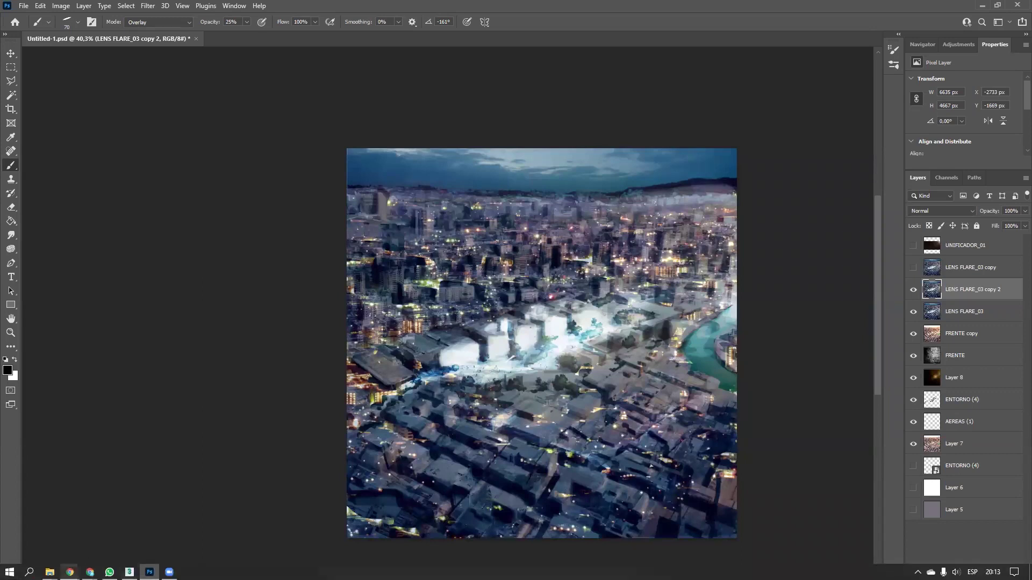
# Switch to the Chrome window with the city night images and search Google Images for "tilt shift"
pyautogui.moveTo(70, 572)
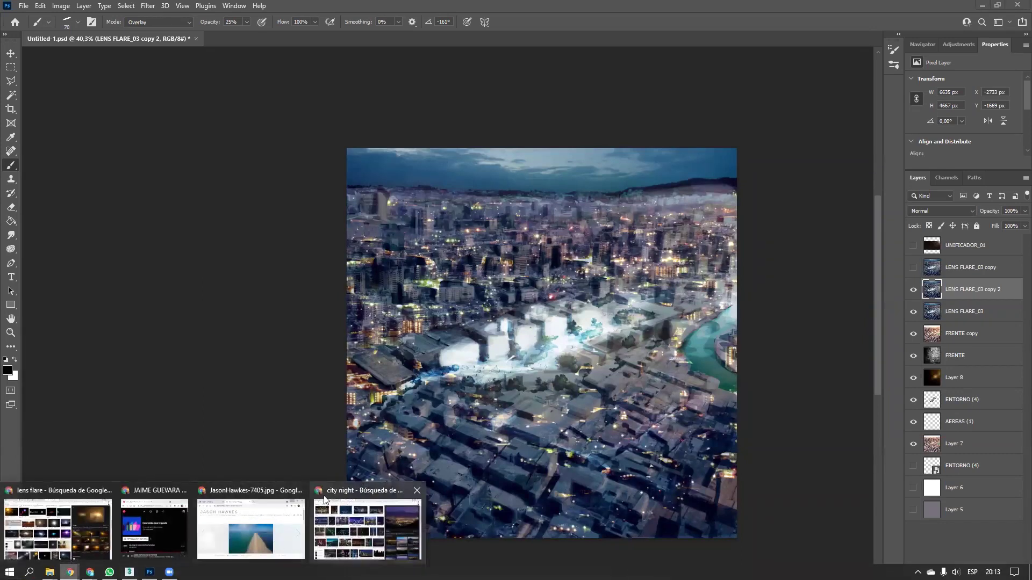
pyautogui.click(367, 530)
pyautogui.moveTo(168, 50); pyautogui.dragTo(19, 49)
pyautogui.write('tilt shift')
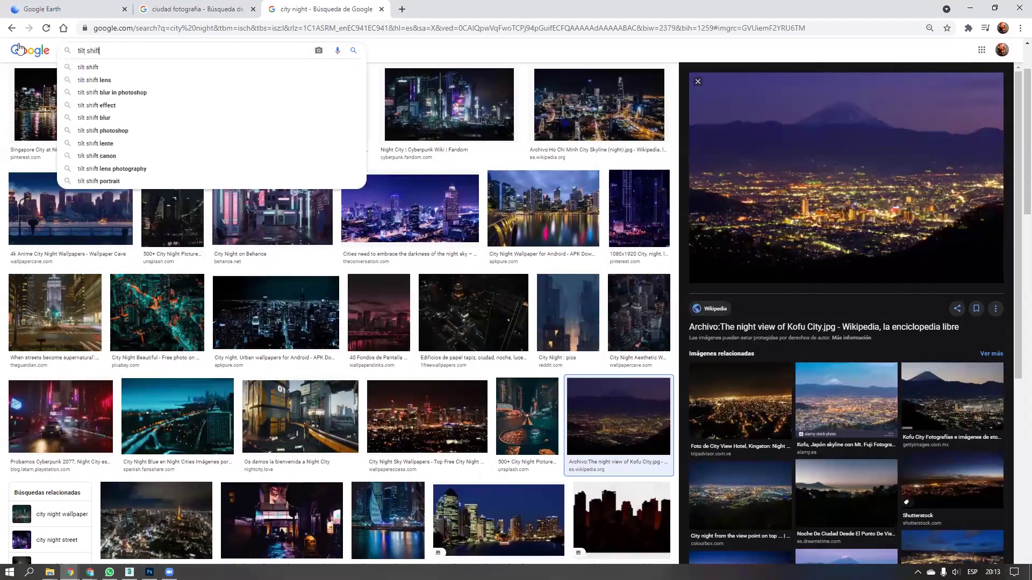
pyautogui.press('Return')
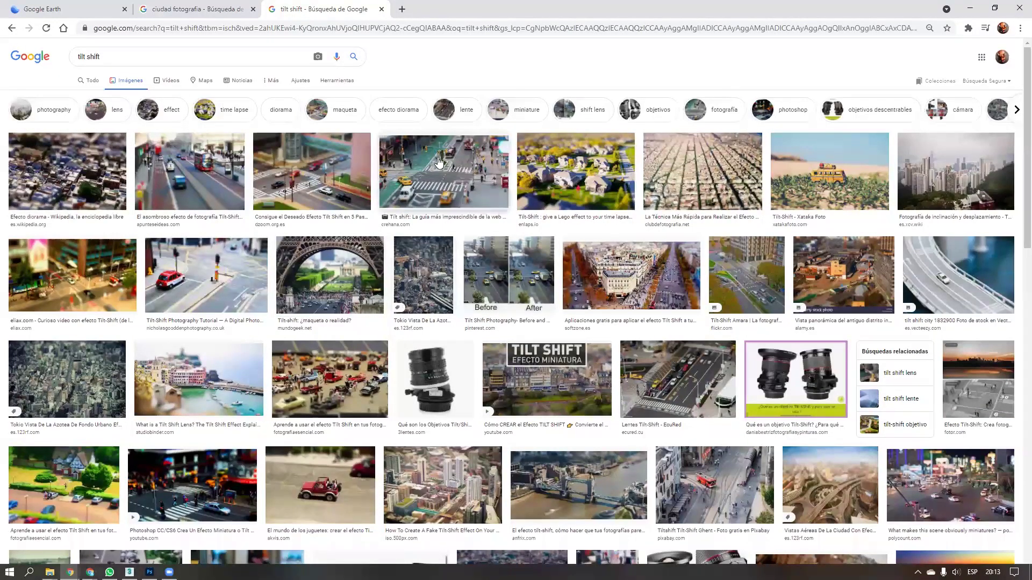
# Examine several tilt-shift city photos for how blur surrounds the focal area, then return to Photoshop
pyautogui.click(556, 164)
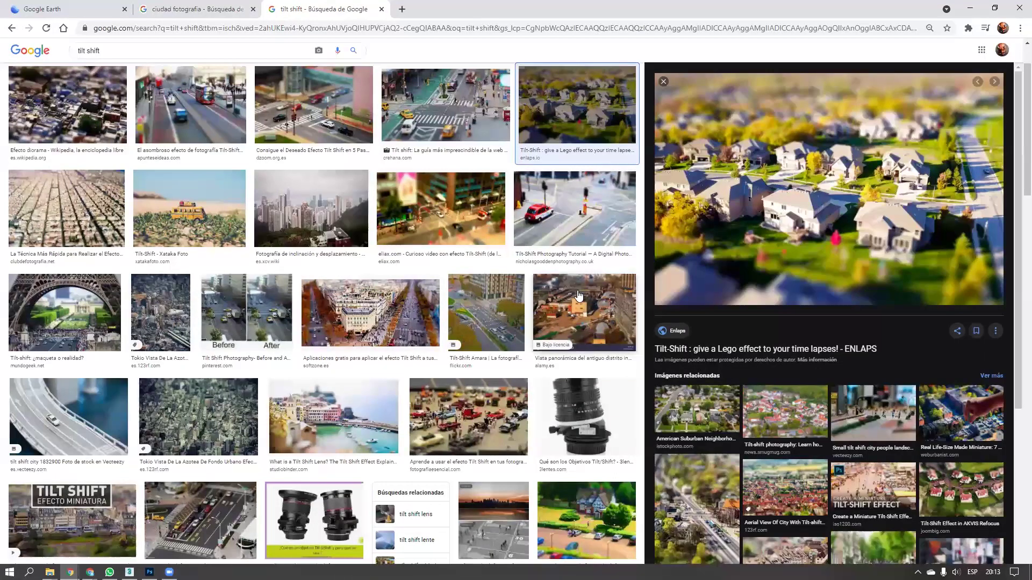
pyautogui.click(474, 217)
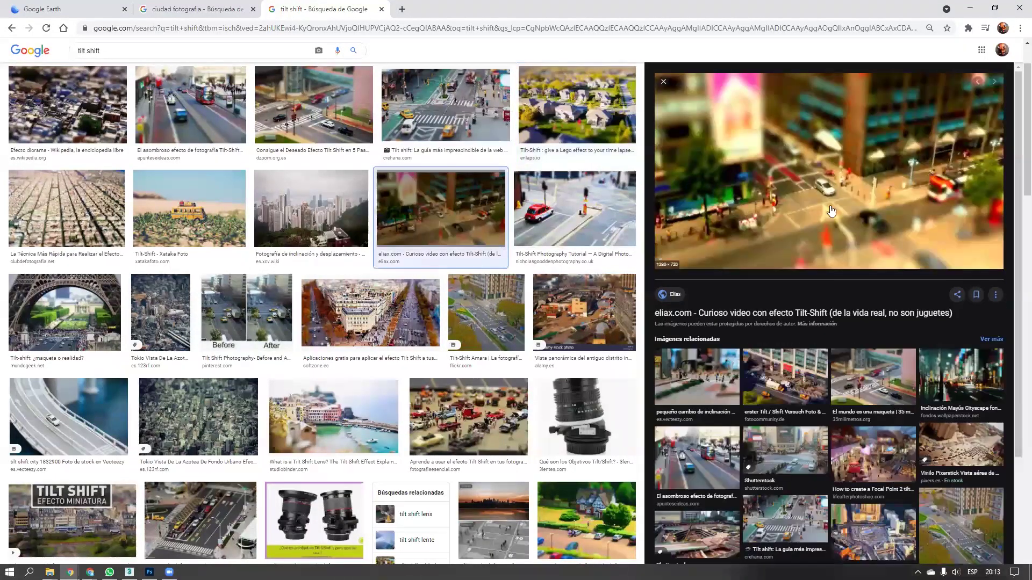
pyautogui.scroll(-1, 759, 161)
pyautogui.scroll(-2, 440, 323)
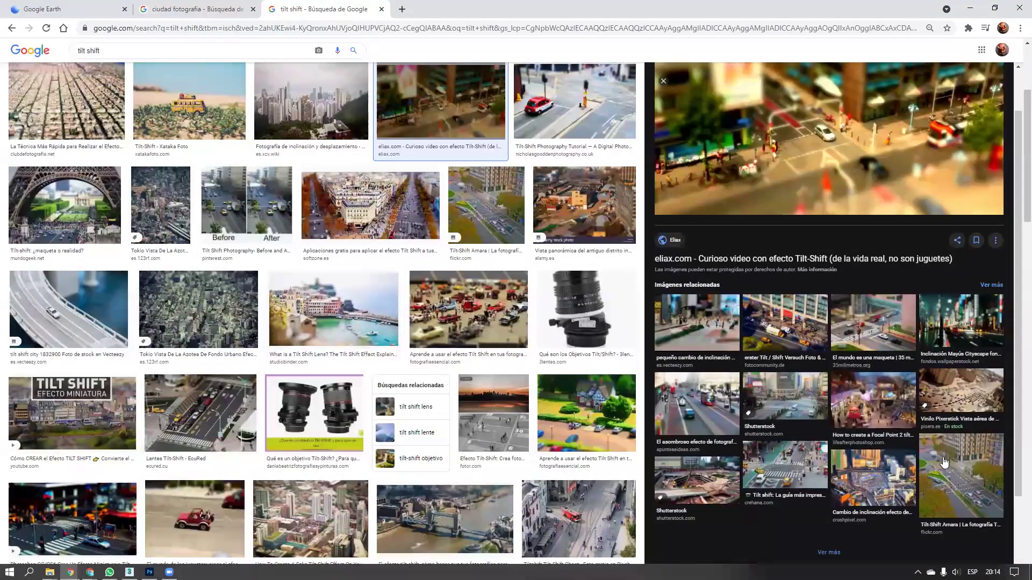
pyautogui.click(875, 396)
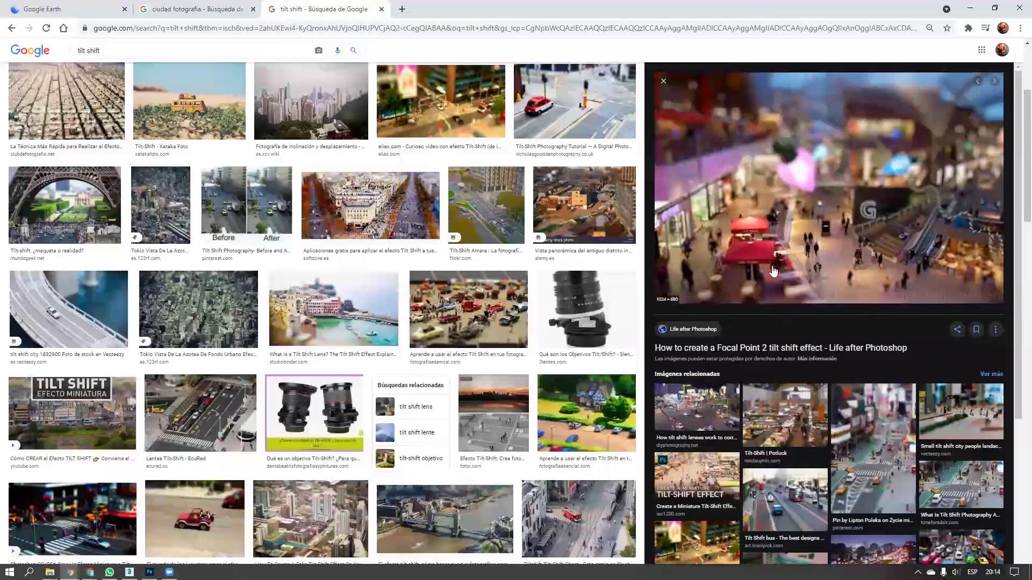
pyautogui.scroll(-2, 884, 375)
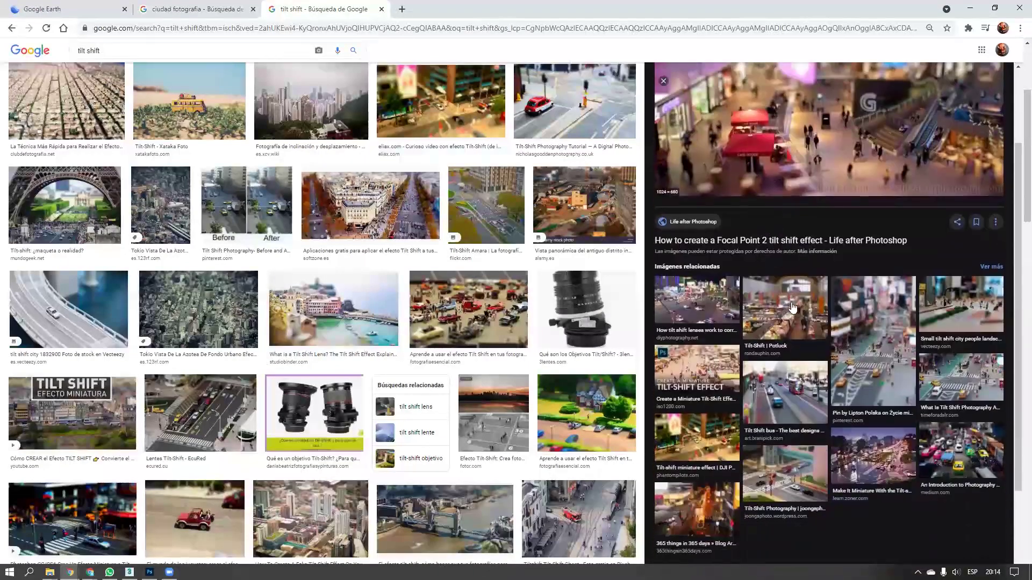
pyautogui.click(954, 318)
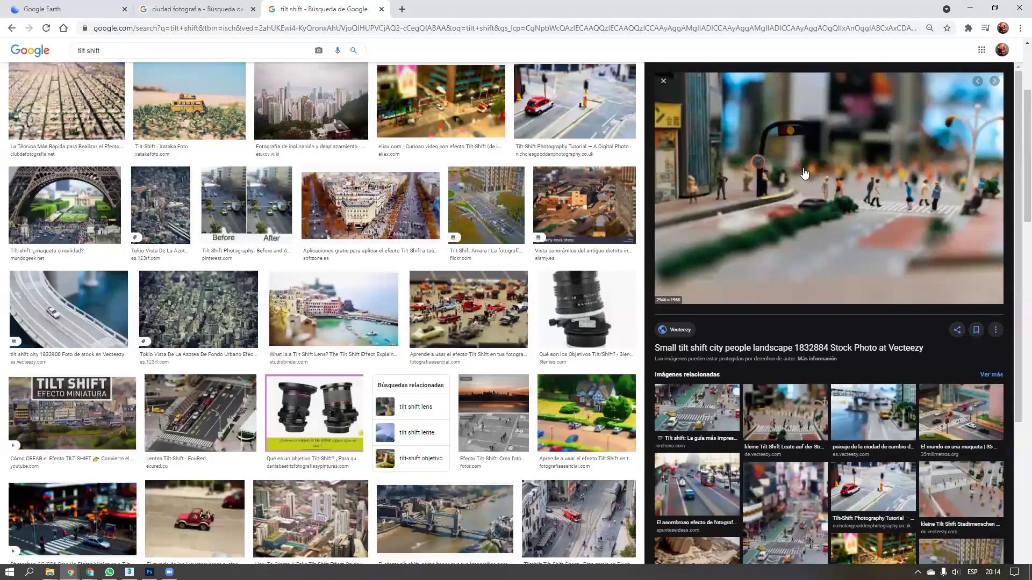
pyautogui.click(970, 9)
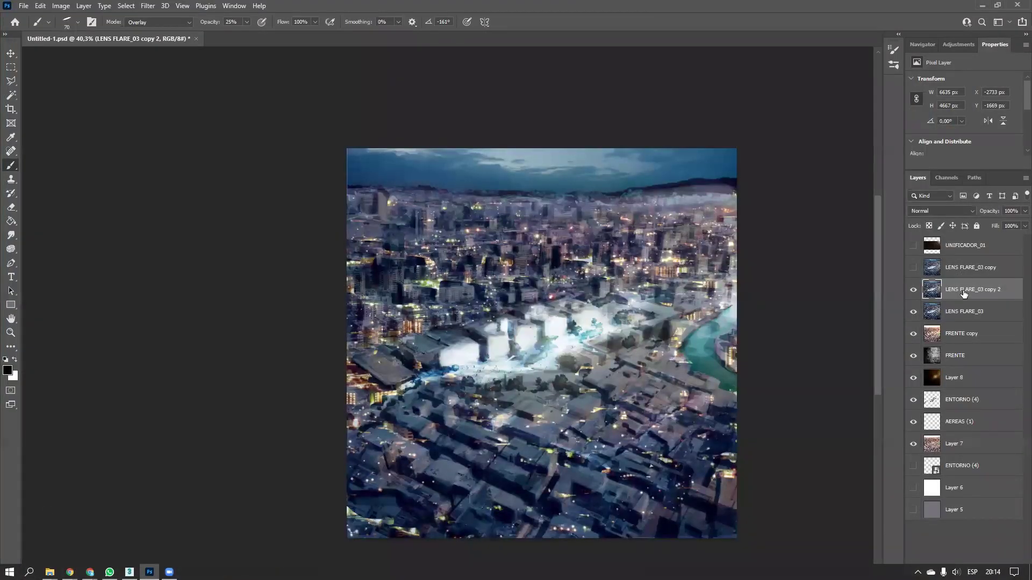
# Delete both duplicates of the LENS FLARE_03 layer
pyautogui.keyDown('shift'); pyautogui.click(962, 273); pyautogui.keyUp('shift')
pyautogui.moveTo(962, 272); pyautogui.dragTo(989, 292)
pyautogui.press('Delete')
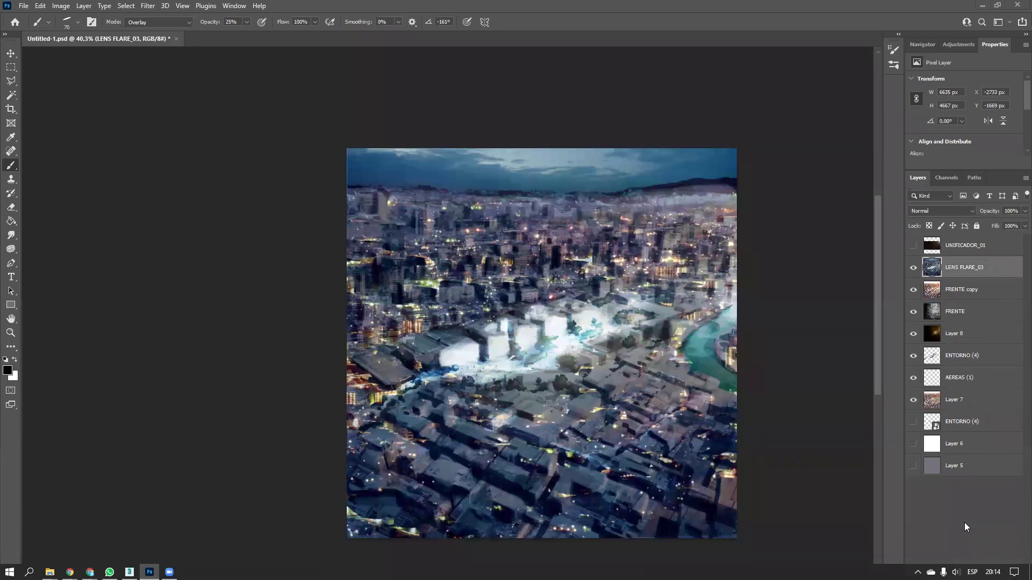
pyautogui.click(946, 178)
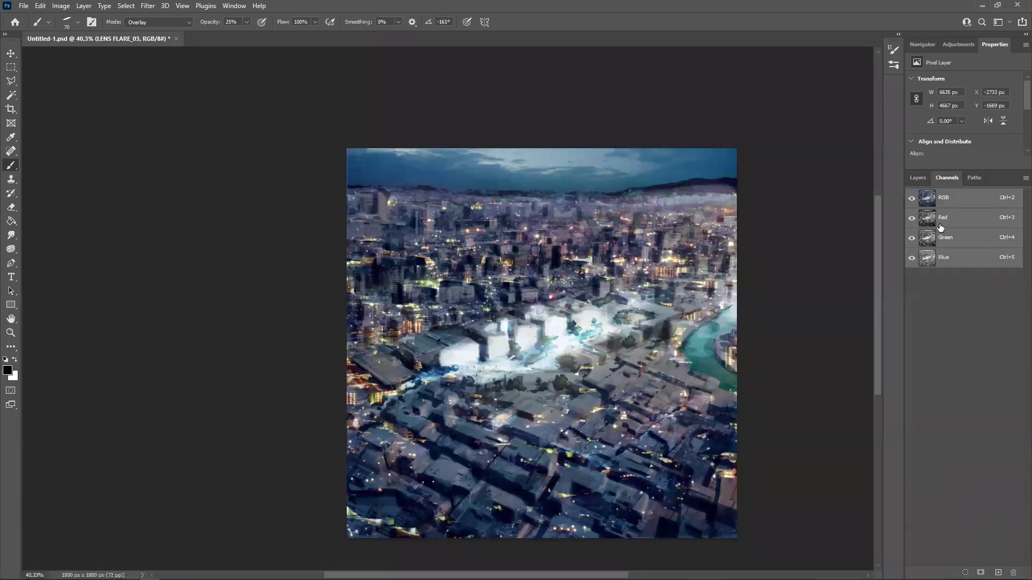
pyautogui.click(918, 178)
pyautogui.moveTo(952, 272); pyautogui.dragTo(999, 572)
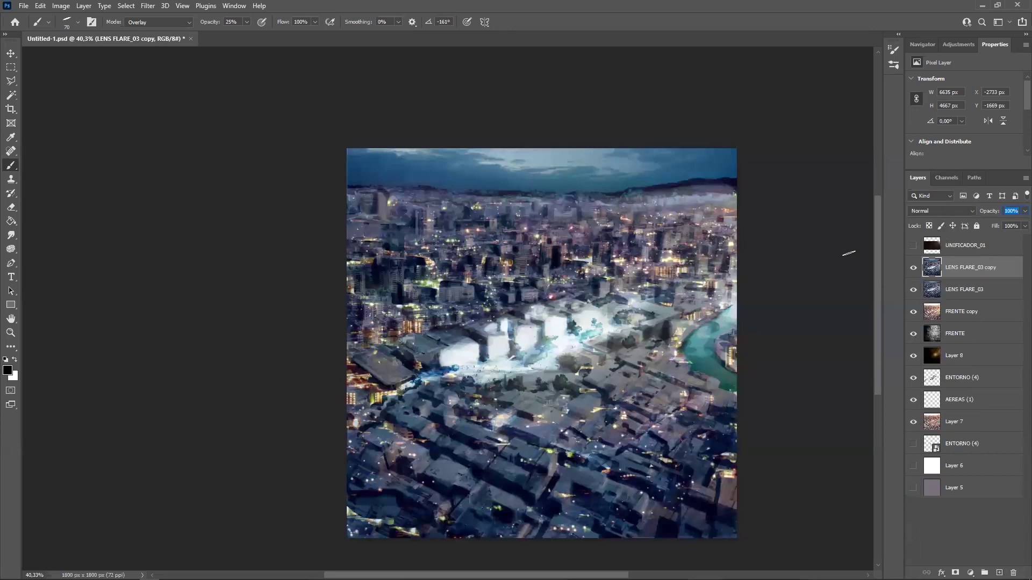
pyautogui.hotkey('ctrl', 'u')
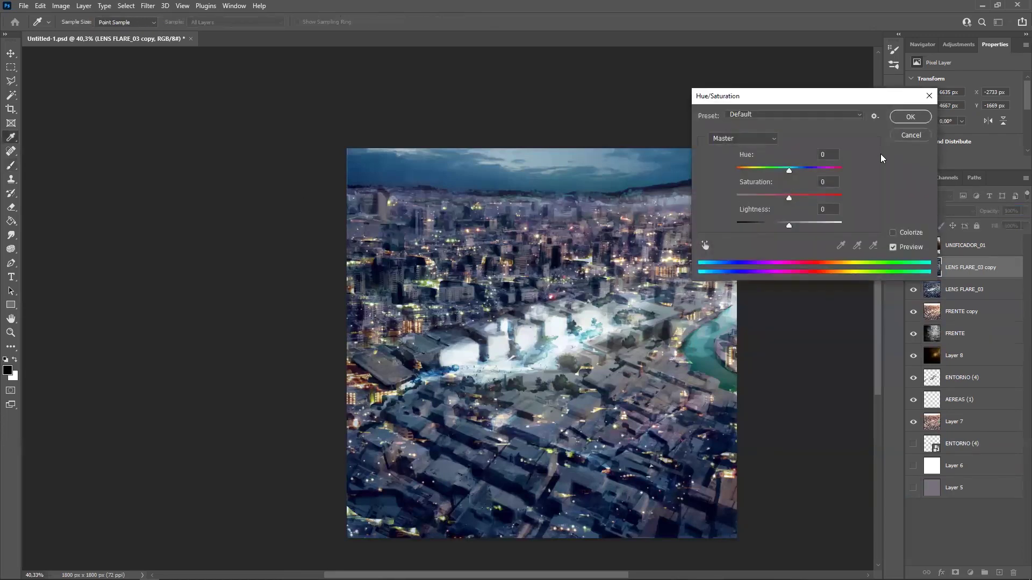
pyautogui.click(906, 137)
pyautogui.moveTo(965, 268); pyautogui.dragTo(1013, 573)
# Duplicate the FRENTE copy layer, place the duplicate above LENS FLARE_03, and set its saturation to -100
pyautogui.moveTo(967, 293); pyautogui.dragTo(999, 573)
pyautogui.moveTo(960, 291); pyautogui.dragTo(962, 267)
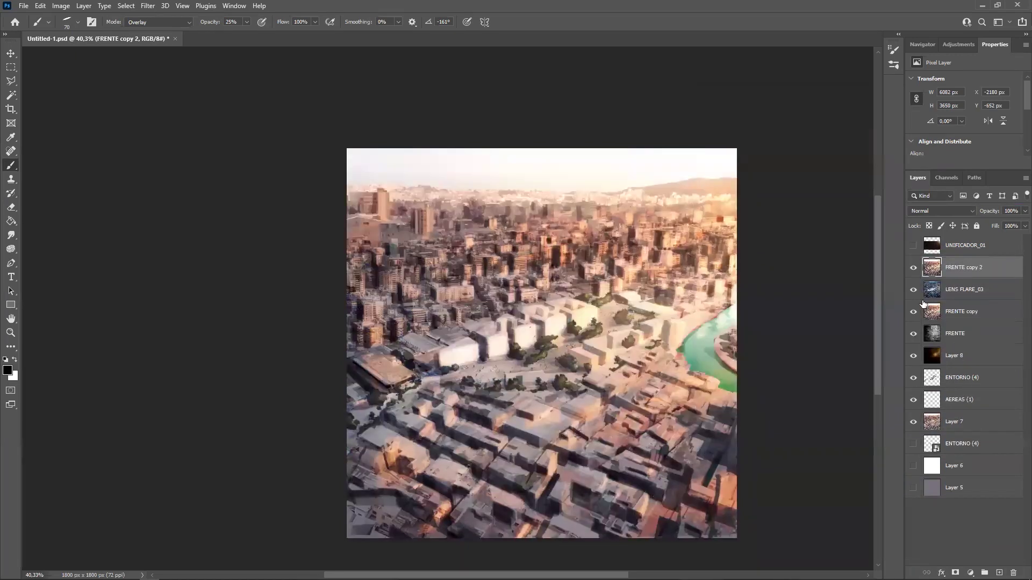
pyautogui.hotkey('ctrl', 'u')
pyautogui.click(738, 197)
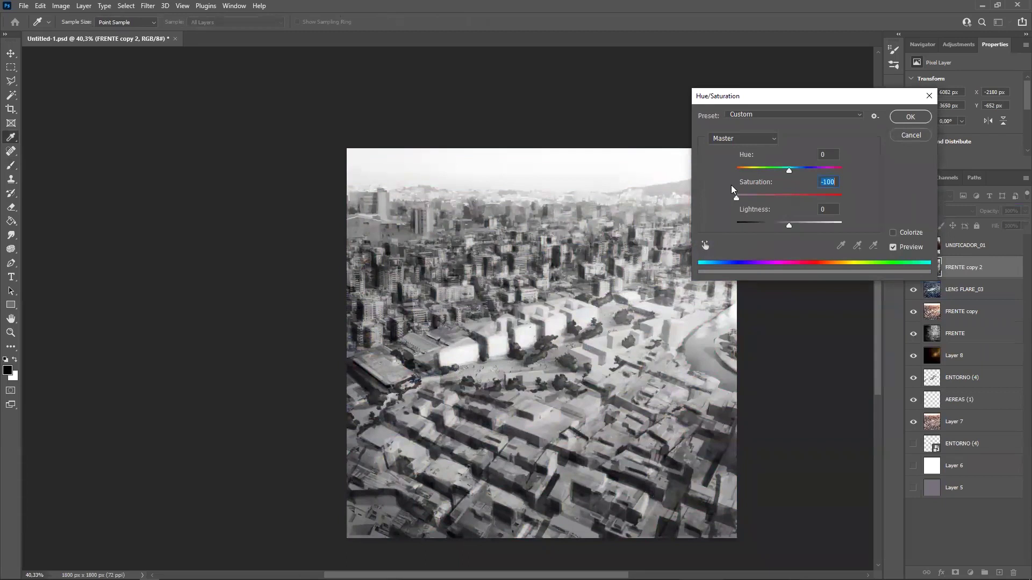
pyautogui.click(910, 117)
# Copy the full canvas area of FRENTE copy 2, hide that layer, and paste the grayscale image into a new alpha channel
pyautogui.press('m')
pyautogui.moveTo(326, 121); pyautogui.dragTo(798, 548)
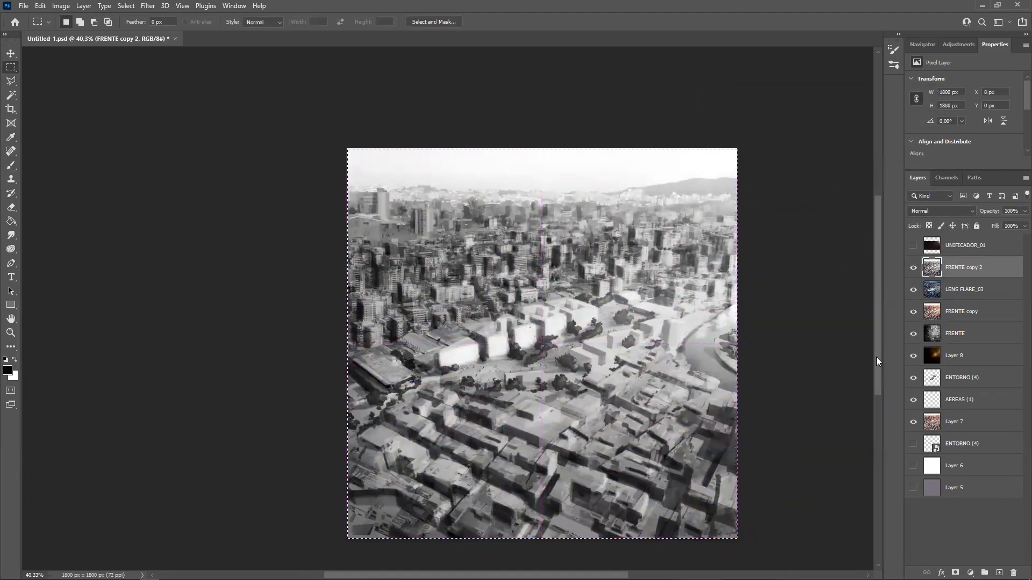
pyautogui.click(914, 267)
pyautogui.click(935, 179)
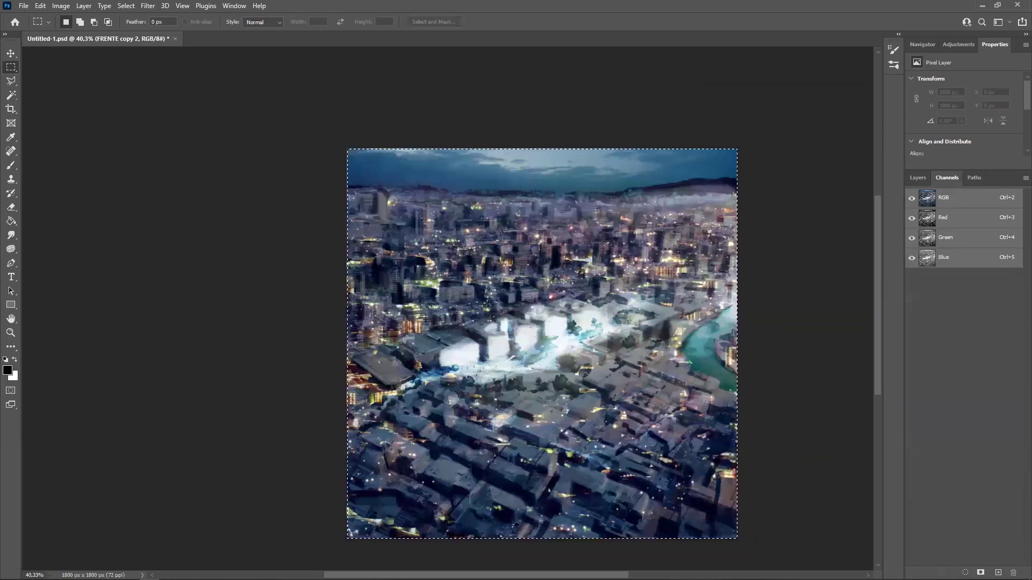
pyautogui.click(998, 573)
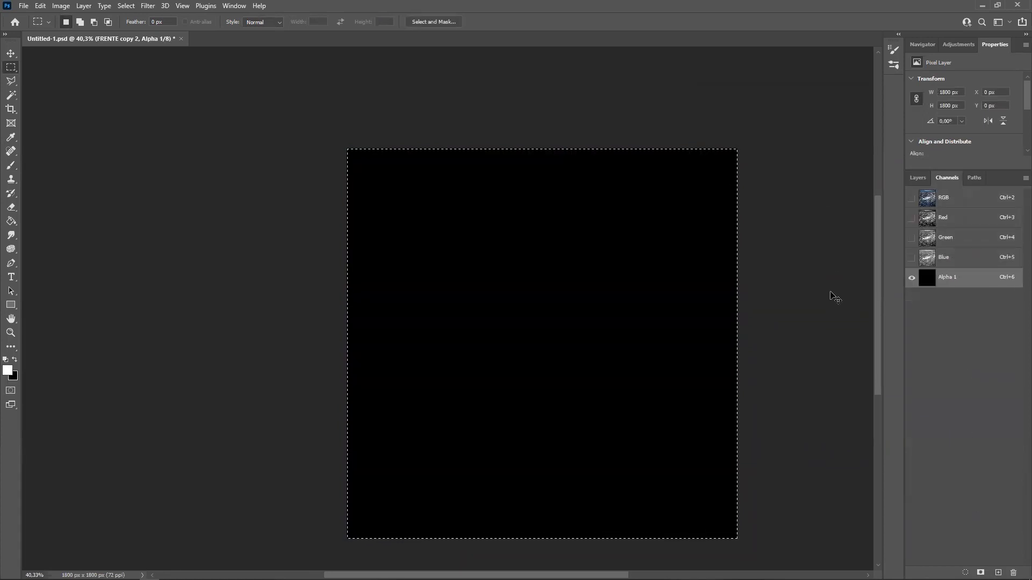
pyautogui.hotkey('ctrl', 'v')
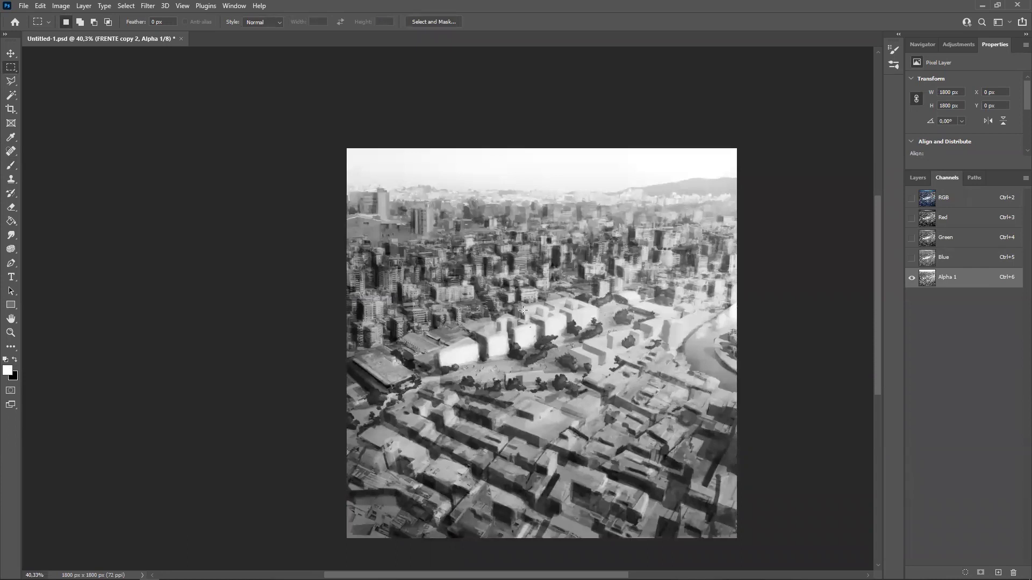
# Paint the central band of the alpha channel white with a large soft round brush in Screen mode at 15% opacity
pyautogui.press('b')
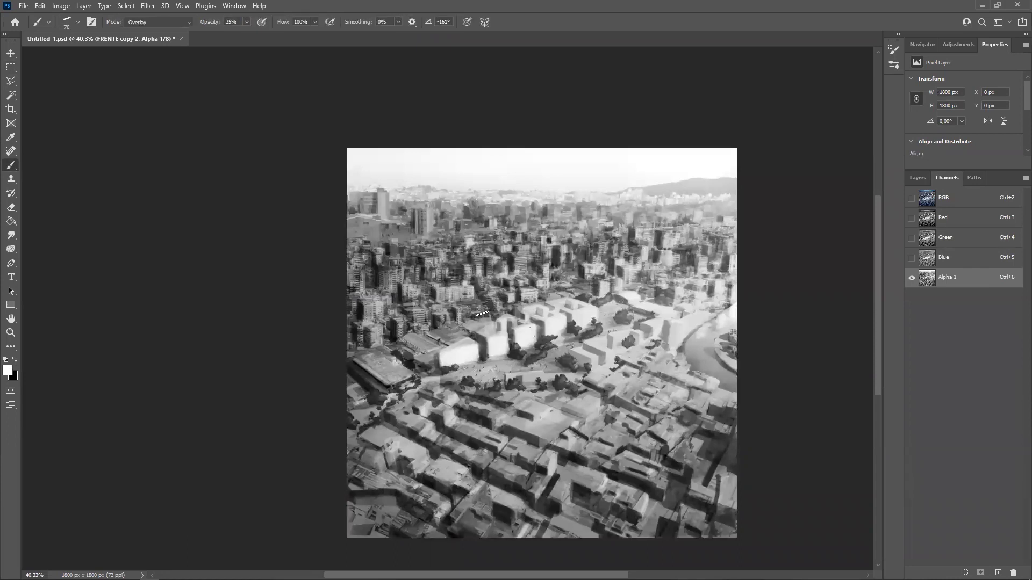
pyautogui.rightClick(482, 314)
pyautogui.click(556, 405)
pyautogui.keyDown('alt'); pyautogui.moveTo(425, 321); pyautogui.dragTo(467, 323, button='right'); pyautogui.keyUp('alt')
pyautogui.click(161, 22)
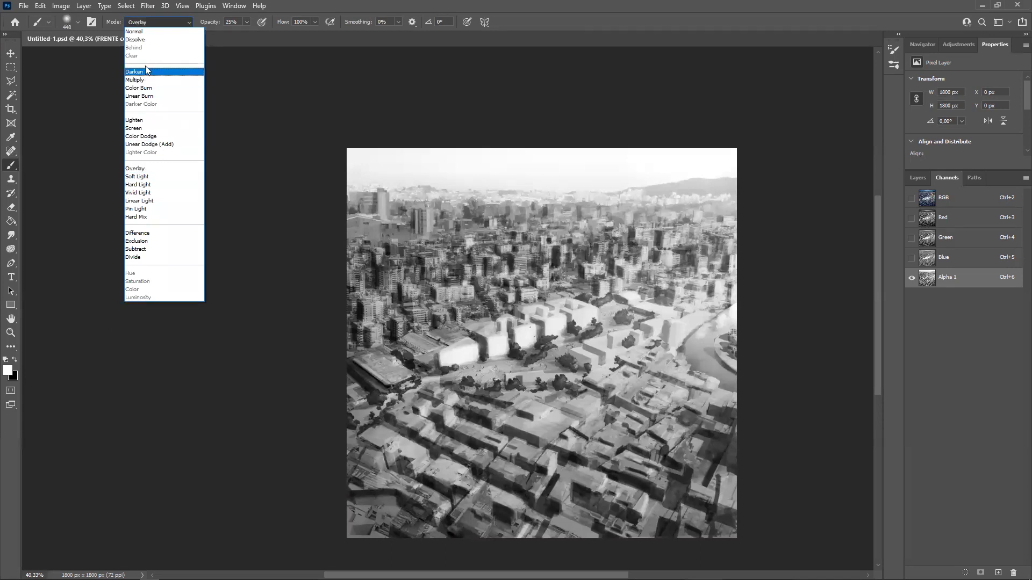
pyautogui.click(141, 128)
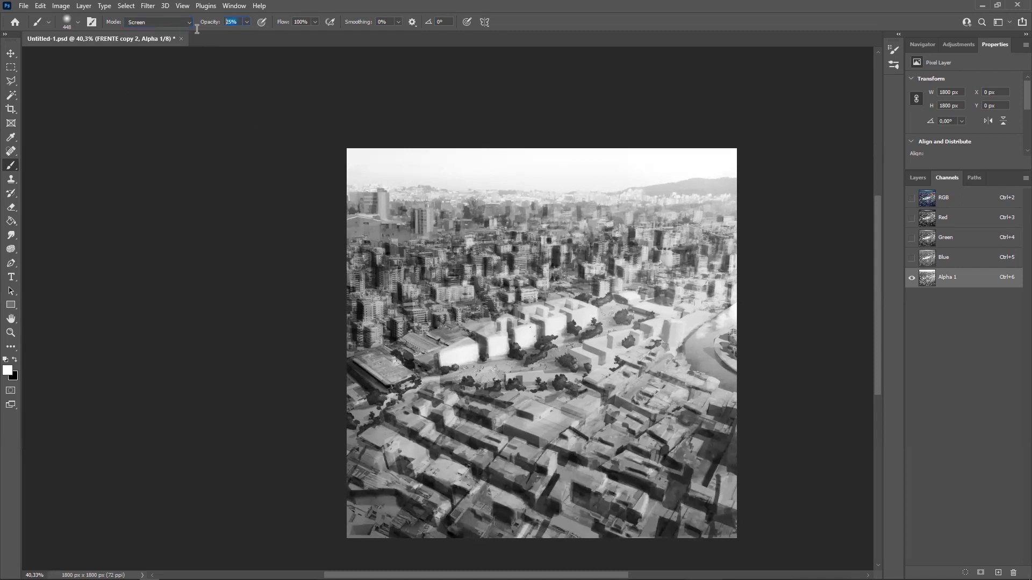
pyautogui.press('Return')
pyautogui.moveTo(432, 338)
pyautogui.mouseDown()
pyautogui.moveTo(422, 349)
pyautogui.moveTo(492, 359)
pyautogui.moveTo(312, 362)
pyautogui.moveTo(672, 290)
pyautogui.moveTo(672, 371)
pyautogui.moveTo(760, 304)
pyautogui.moveTo(397, 366)
pyautogui.moveTo(725, 299)
pyautogui.moveTo(366, 365)
pyautogui.moveTo(728, 276)
pyautogui.moveTo(349, 410)
pyautogui.moveTo(580, 349)
pyautogui.moveTo(721, 346)
pyautogui.moveTo(387, 301)
pyautogui.moveTo(683, 254)
pyautogui.moveTo(396, 343)
pyautogui.moveTo(406, 376)
pyautogui.moveTo(539, 357)
pyautogui.moveTo(378, 368)
pyautogui.moveTo(394, 357)
pyautogui.moveTo(645, 352)
pyautogui.moveTo(709, 276)
pyautogui.moveTo(531, 265)
pyautogui.moveTo(338, 403)
pyautogui.moveTo(457, 425)
pyautogui.moveTo(762, 336)
pyautogui.moveTo(741, 241)
pyautogui.moveTo(760, 265)
pyautogui.moveTo(654, 357)
pyautogui.moveTo(723, 346)
pyautogui.moveTo(737, 251)
pyautogui.moveTo(615, 281)
pyautogui.mouseUp()
# Darken the sky, distant city and foreground in the alpha channel to black with a soft brush in Multiply mode, raising its opacity to 33%
pyautogui.press('x')
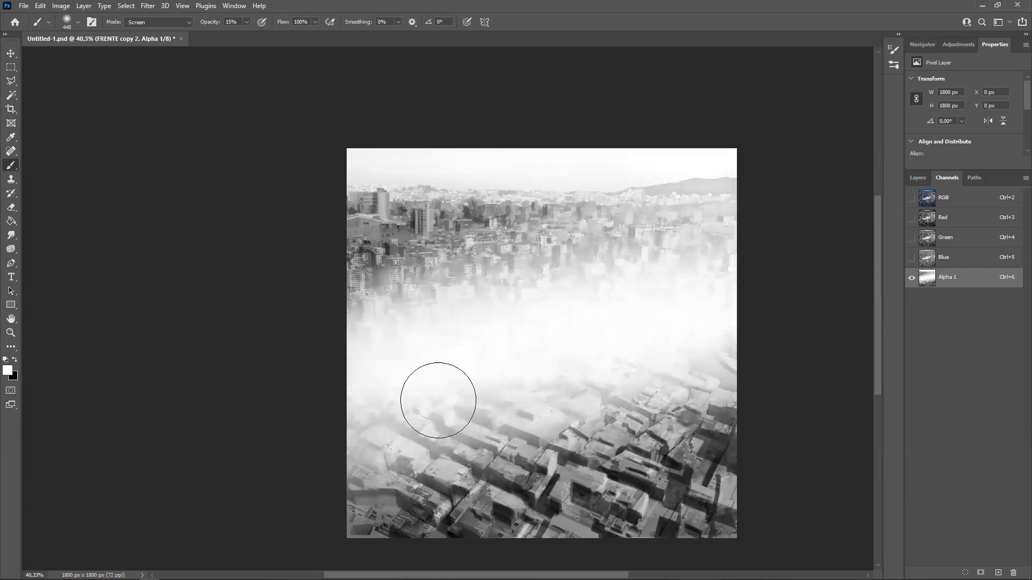
pyautogui.click(156, 22)
pyautogui.click(154, 79)
pyautogui.moveTo(530, 161)
pyautogui.mouseDown()
pyautogui.moveTo(670, 138)
pyautogui.moveTo(279, 230)
pyautogui.moveTo(764, 161)
pyautogui.moveTo(491, 142)
pyautogui.moveTo(645, 166)
pyautogui.moveTo(229, 114)
pyautogui.mouseUp()
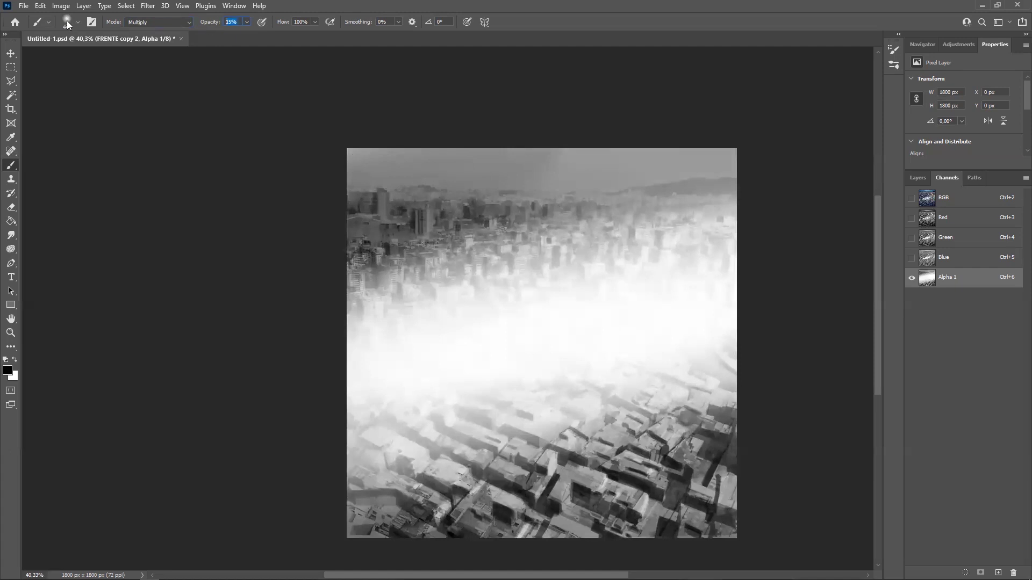
pyautogui.moveTo(428, 172)
pyautogui.mouseDown()
pyautogui.moveTo(481, 172)
pyautogui.moveTo(307, 161)
pyautogui.moveTo(563, 151)
pyautogui.moveTo(299, 143)
pyautogui.moveTo(500, 134)
pyautogui.moveTo(663, 143)
pyautogui.moveTo(606, 182)
pyautogui.moveTo(299, 242)
pyautogui.moveTo(760, 196)
pyautogui.moveTo(553, 150)
pyautogui.moveTo(216, 183)
pyautogui.moveTo(733, 184)
pyautogui.moveTo(392, 323)
pyautogui.moveTo(756, 507)
pyautogui.moveTo(688, 487)
pyautogui.moveTo(636, 511)
pyautogui.moveTo(761, 482)
pyautogui.moveTo(752, 457)
pyautogui.moveTo(615, 491)
pyautogui.moveTo(773, 446)
pyautogui.moveTo(430, 484)
pyautogui.moveTo(542, 492)
pyautogui.moveTo(419, 467)
pyautogui.moveTo(761, 487)
pyautogui.moveTo(591, 504)
pyautogui.moveTo(727, 509)
pyautogui.mouseUp()
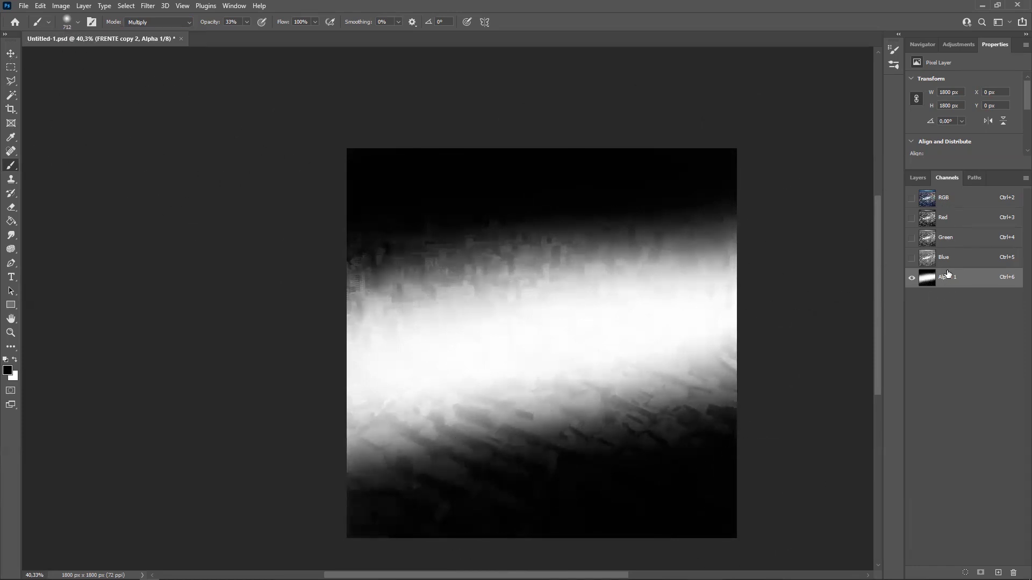
# Show the RGB composite again and duplicate the LENS FLARE_03 layer
pyautogui.click(912, 199)
pyautogui.click(918, 178)
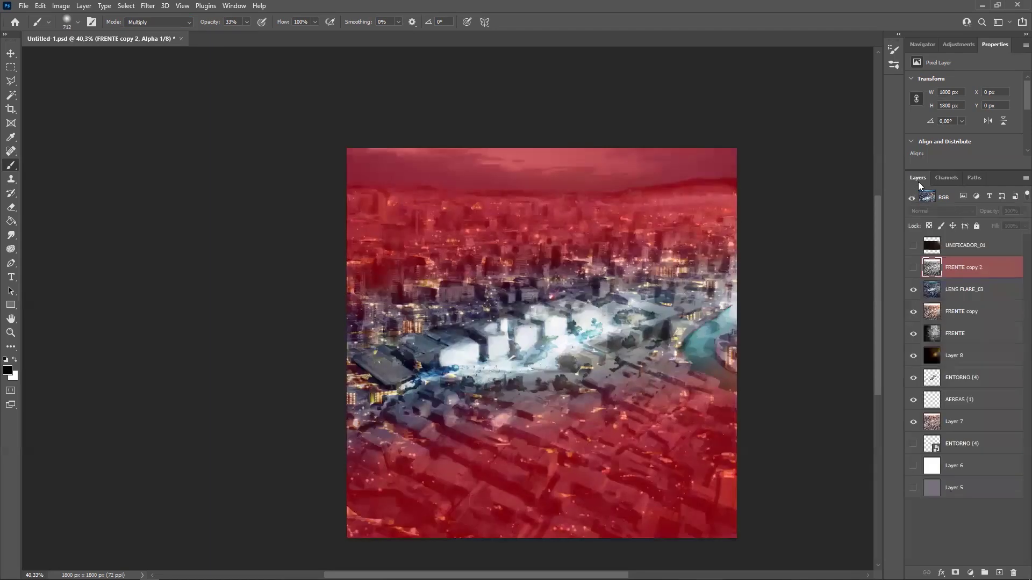
pyautogui.click(957, 288)
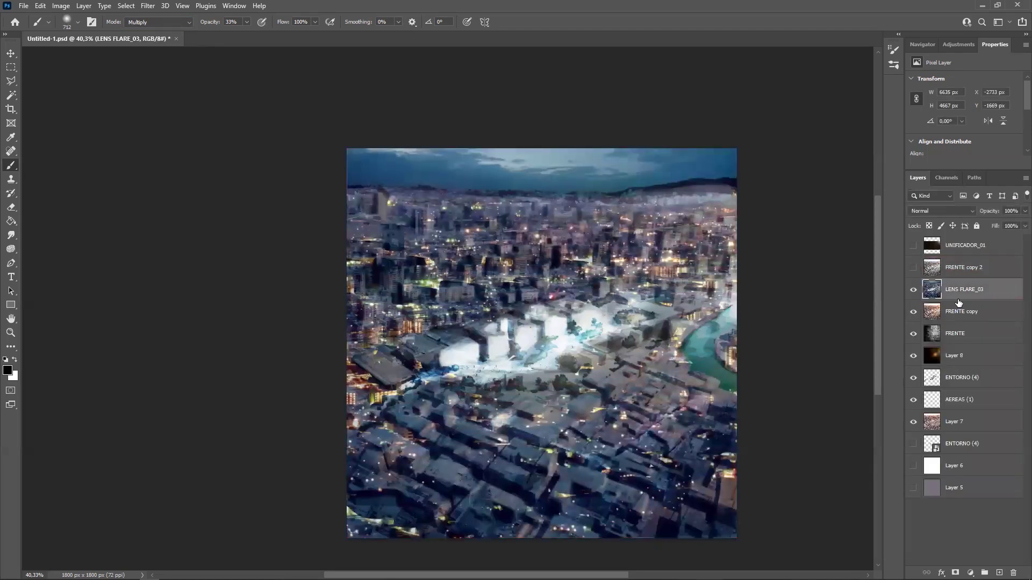
pyautogui.click(148, 6)
pyautogui.moveTo(946, 290); pyautogui.dragTo(999, 573)
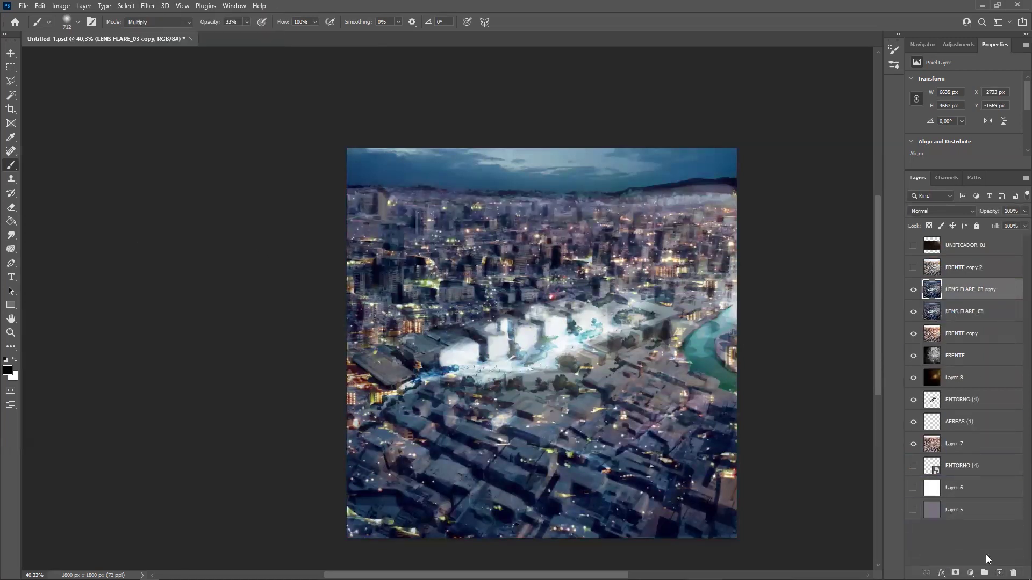
pyautogui.click(148, 6)
pyautogui.moveTo(215, 164)
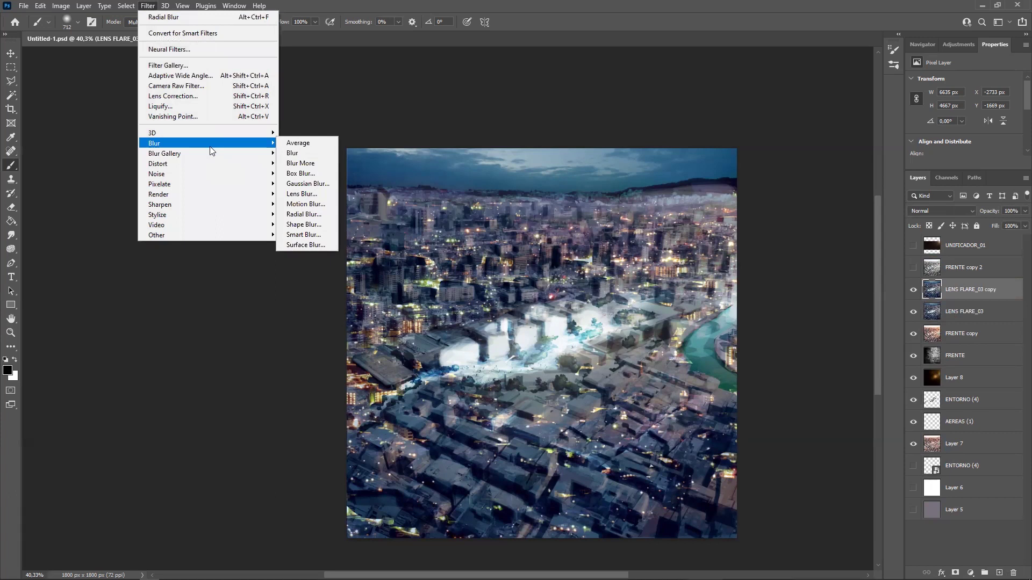
pyautogui.click(297, 194)
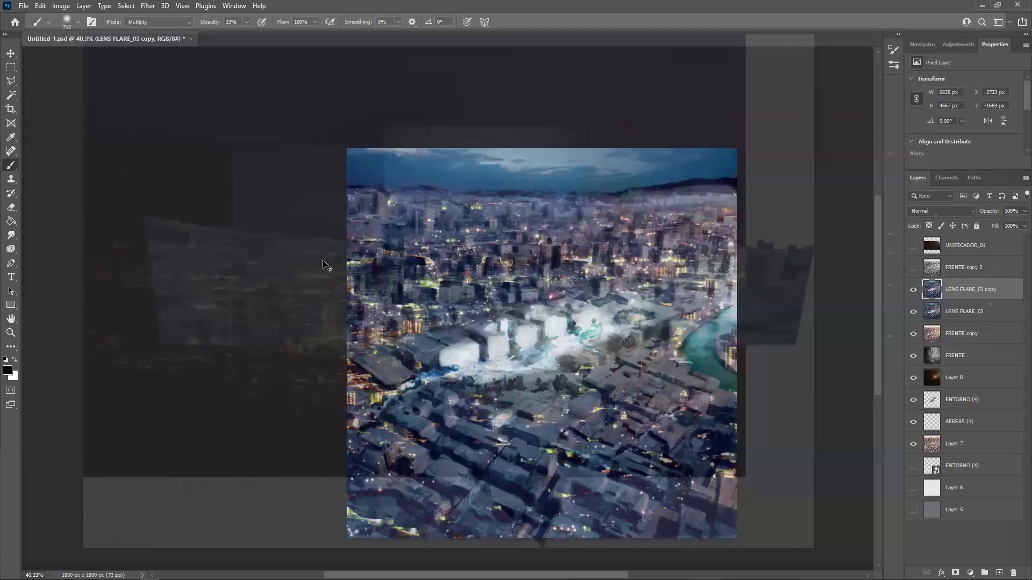
# Crop the document to its existing 1800 x 1800 px canvas, deleting the layer pixels outside it
pyautogui.press('c')
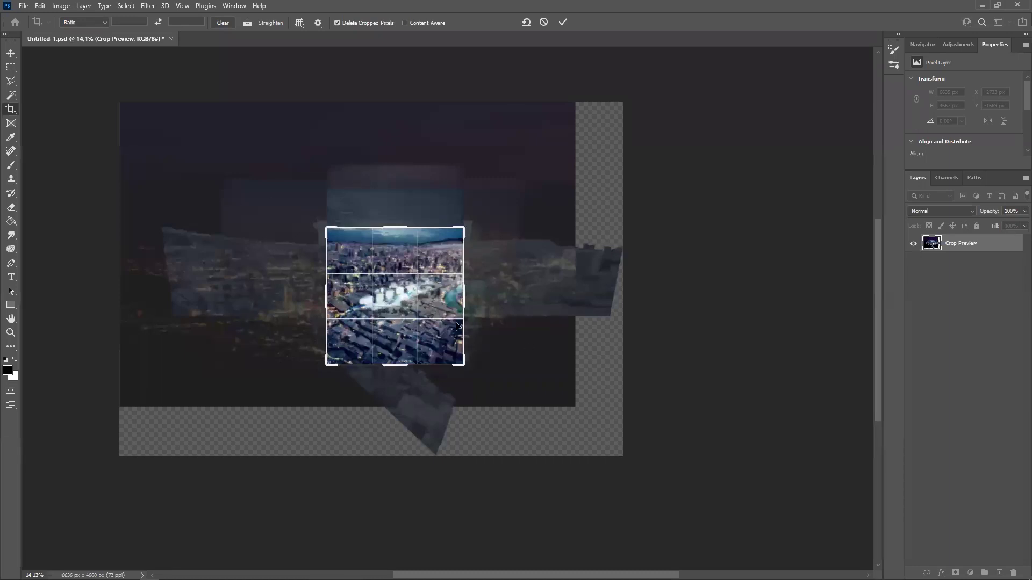
pyautogui.press('Return')
pyautogui.keyDown('alt'); pyautogui.scroll(2, 413, 322); pyautogui.keyUp('alt')
pyautogui.keyDown('alt'); pyautogui.scroll(2, 360, 254); pyautogui.keyUp('alt')
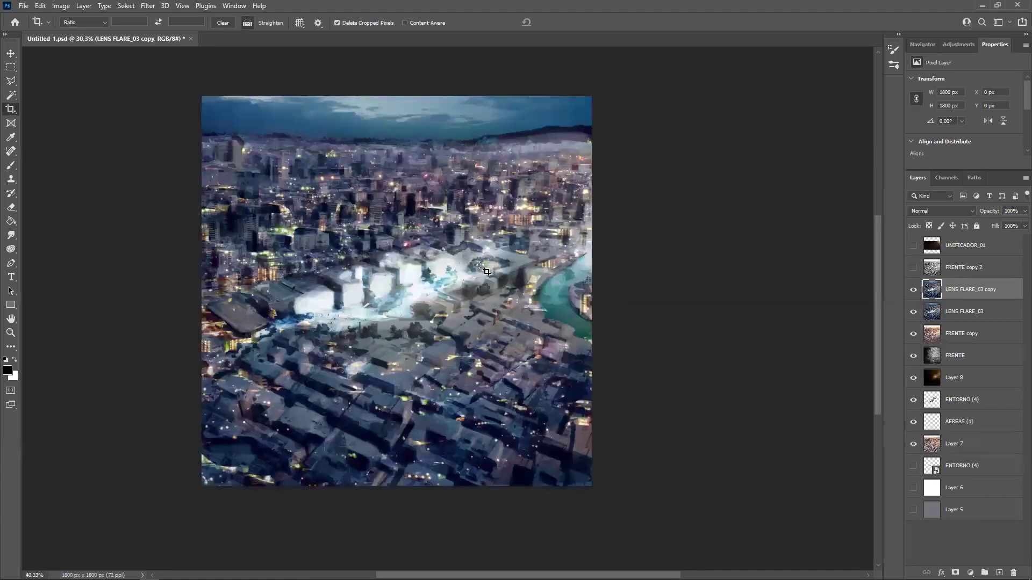
pyautogui.keyDown('alt'); pyautogui.scroll(-1, 438, 280); pyautogui.keyUp('alt')
pyautogui.moveTo(551, 276); pyautogui.dragTo(605, 309)
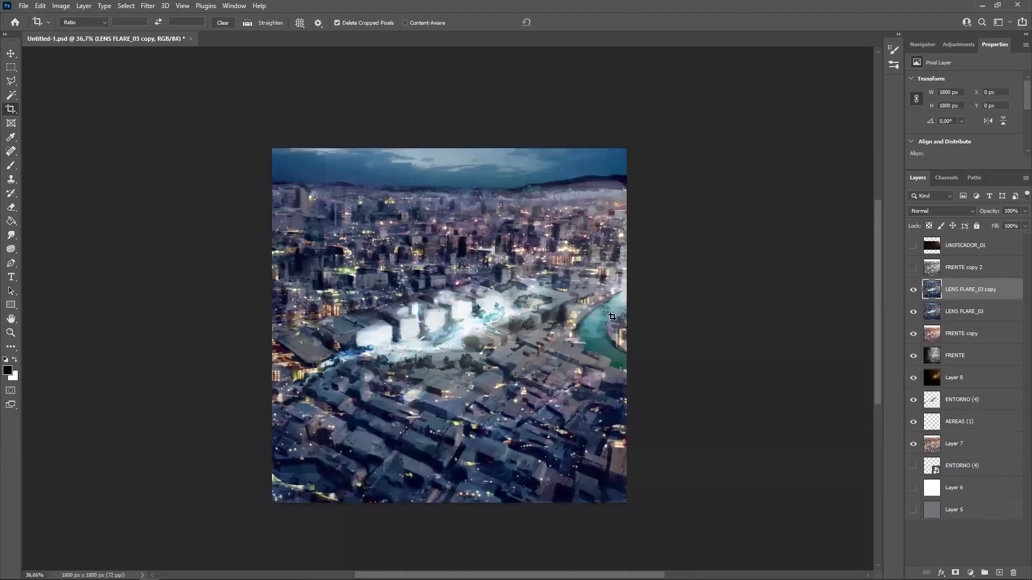
# Start a Lens Blur on LENS FLARE_03 copy with Alpha 1 as the depth map source, inverted
pyautogui.click(149, 5)
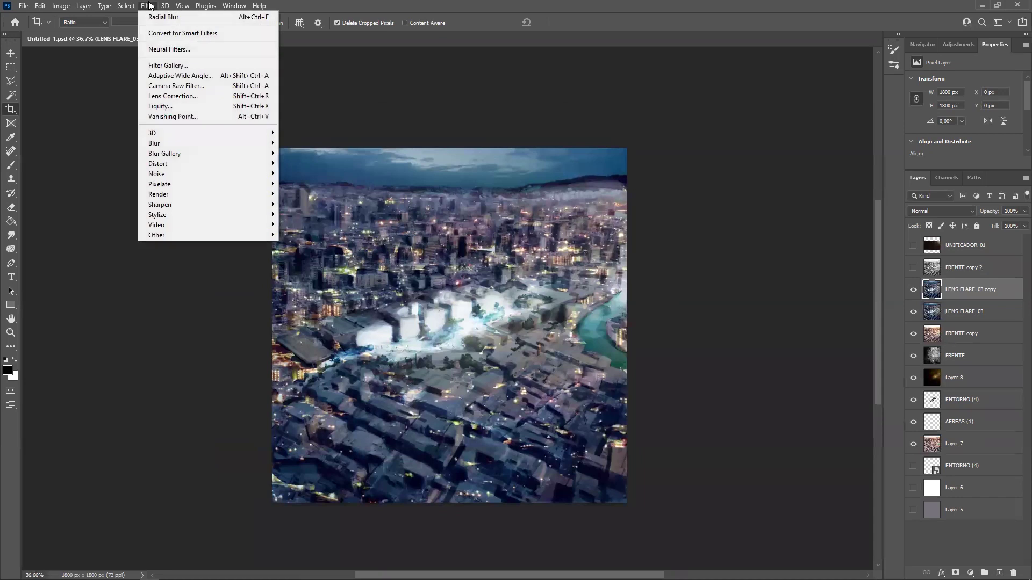
pyautogui.moveTo(194, 173)
pyautogui.moveTo(192, 142)
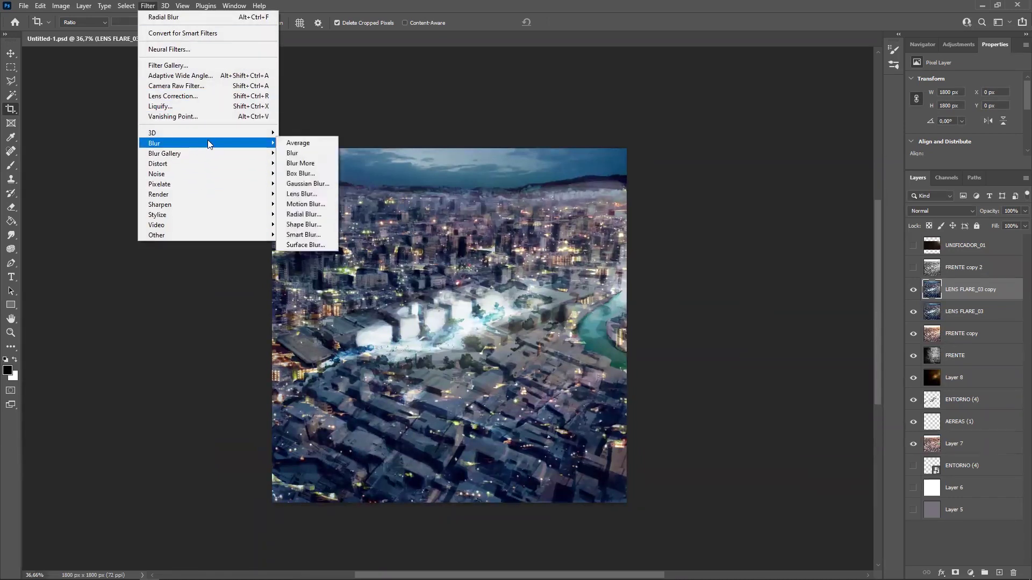
pyautogui.click(301, 194)
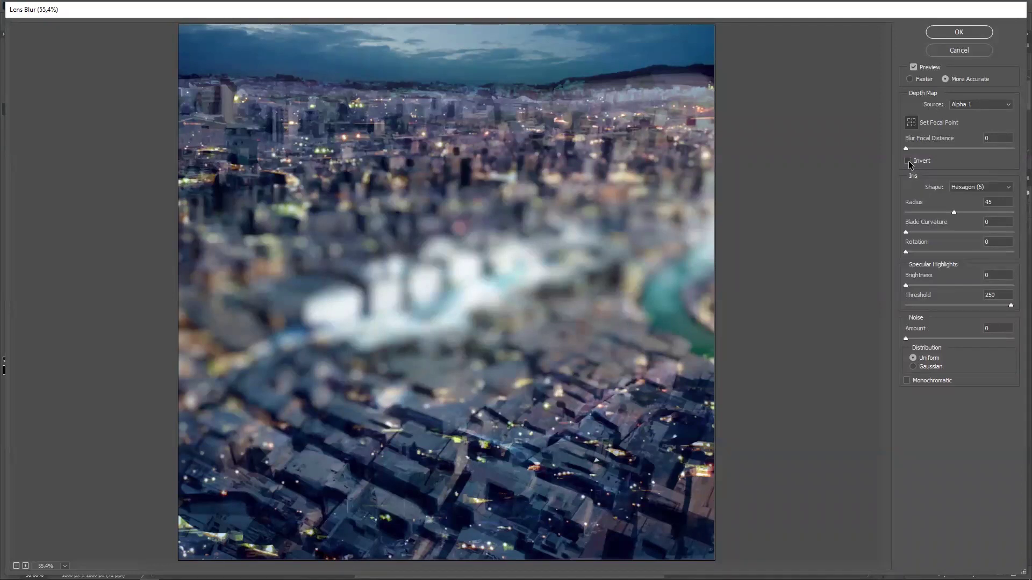
pyautogui.click(908, 161)
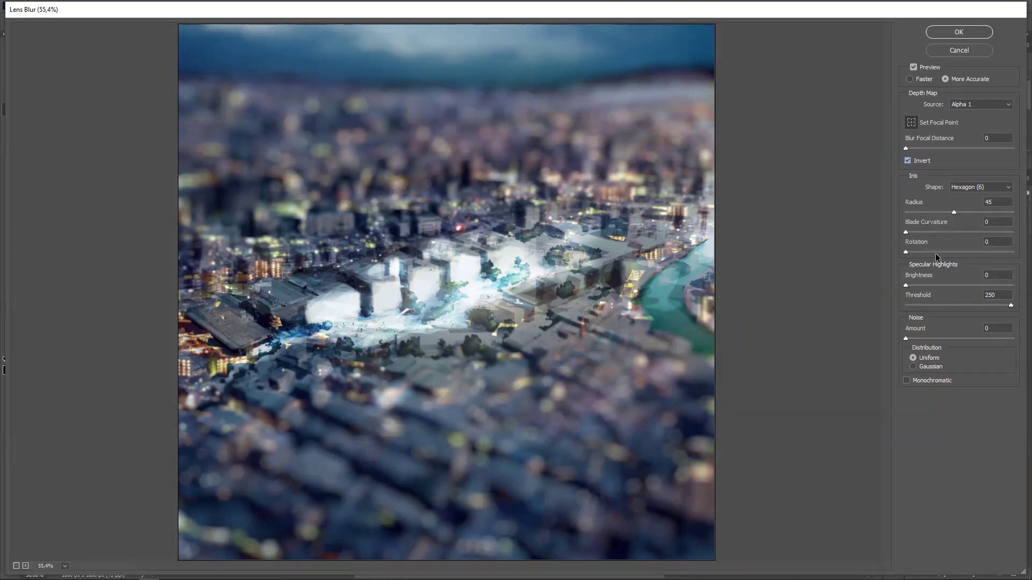
# Try a Lens Blur radius of 30 and 23 with the specular highlights brightness at 61
pyautogui.moveTo(954, 212); pyautogui.dragTo(937, 213)
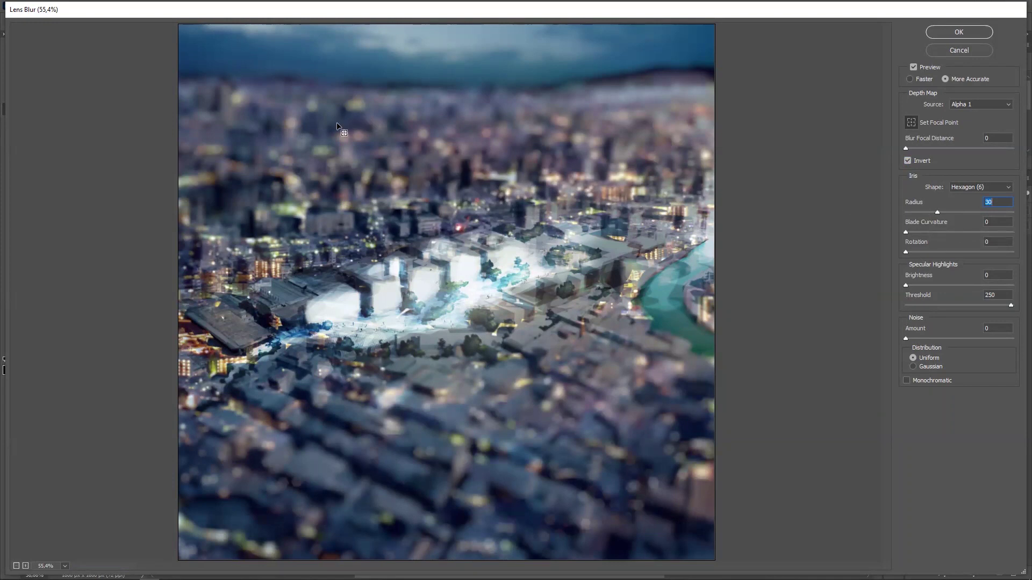
pyautogui.click(914, 286)
pyautogui.moveTo(913, 288); pyautogui.dragTo(971, 284)
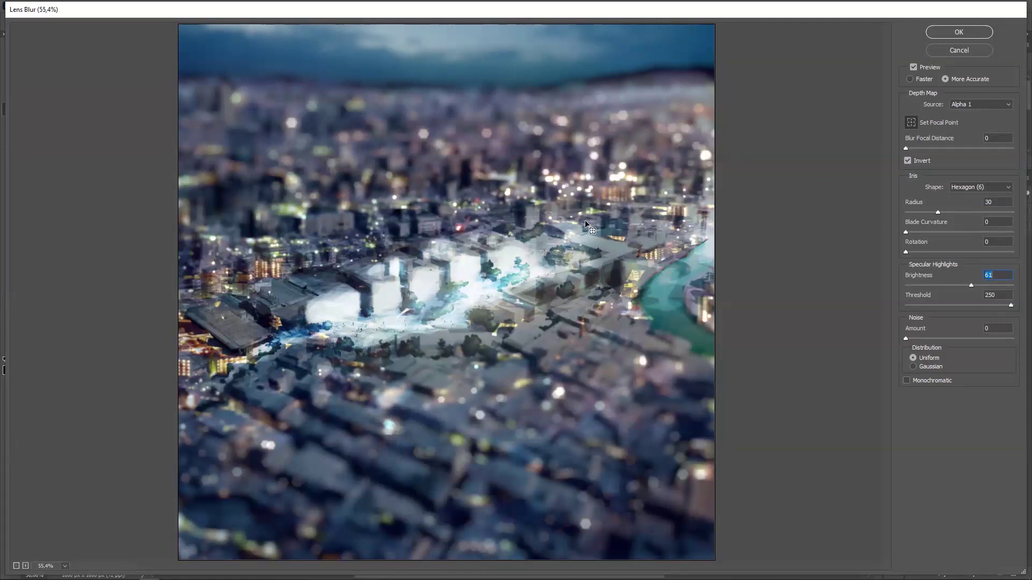
pyautogui.click(918, 211)
pyautogui.click(929, 212)
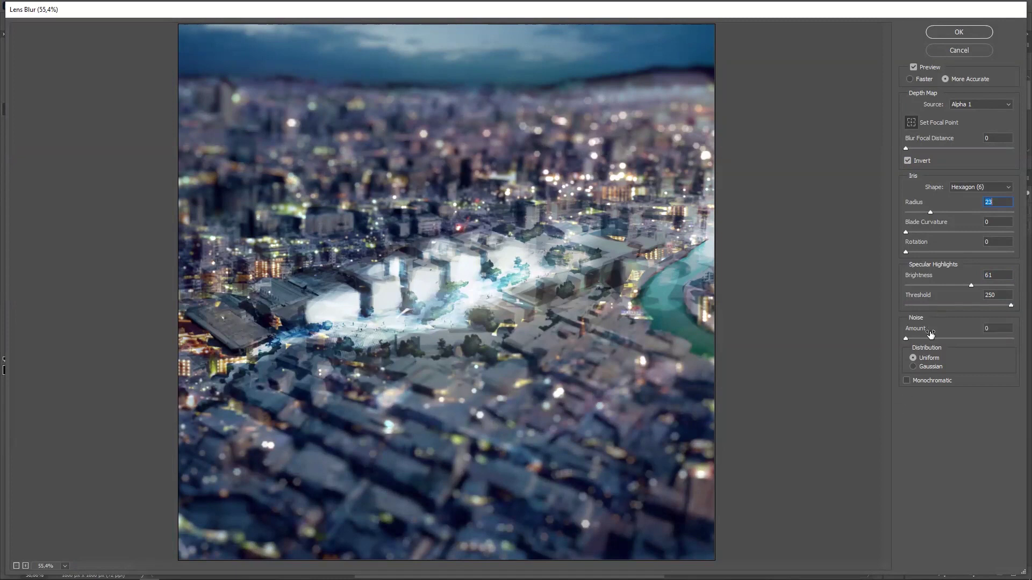
# Set the specular highlights threshold to 228 and the brightness to 14
pyautogui.click(955, 305)
pyautogui.click(990, 305)
pyautogui.click(948, 285)
pyautogui.click(929, 285)
pyautogui.click(920, 286)
pyautogui.click(1001, 306)
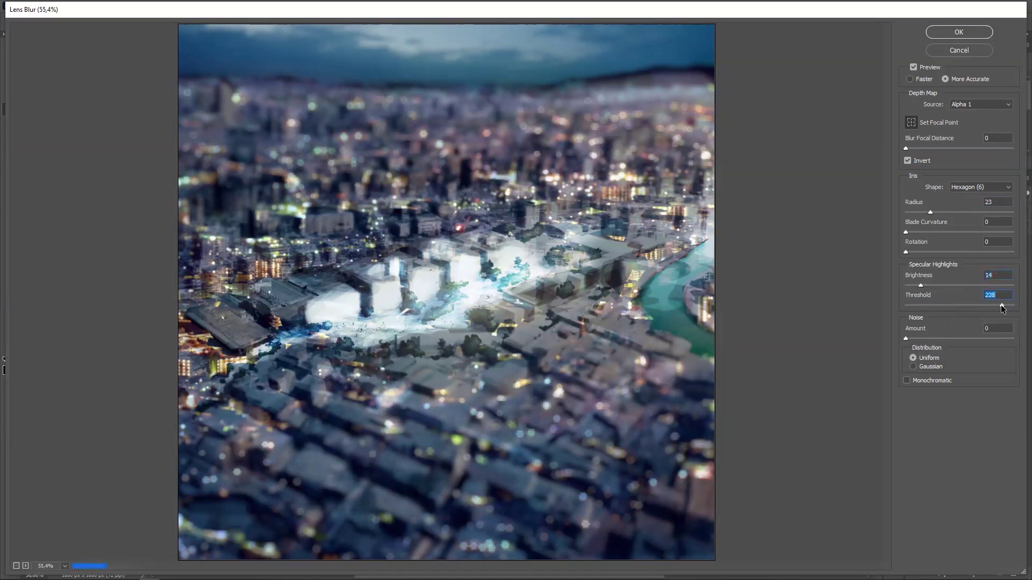
# Set the specular highlights brightness to 18, try a radius of 50, and apply the Lens Blur with a radius of 17
pyautogui.click(911, 213)
pyautogui.moveTo(910, 214); pyautogui.dragTo(922, 215)
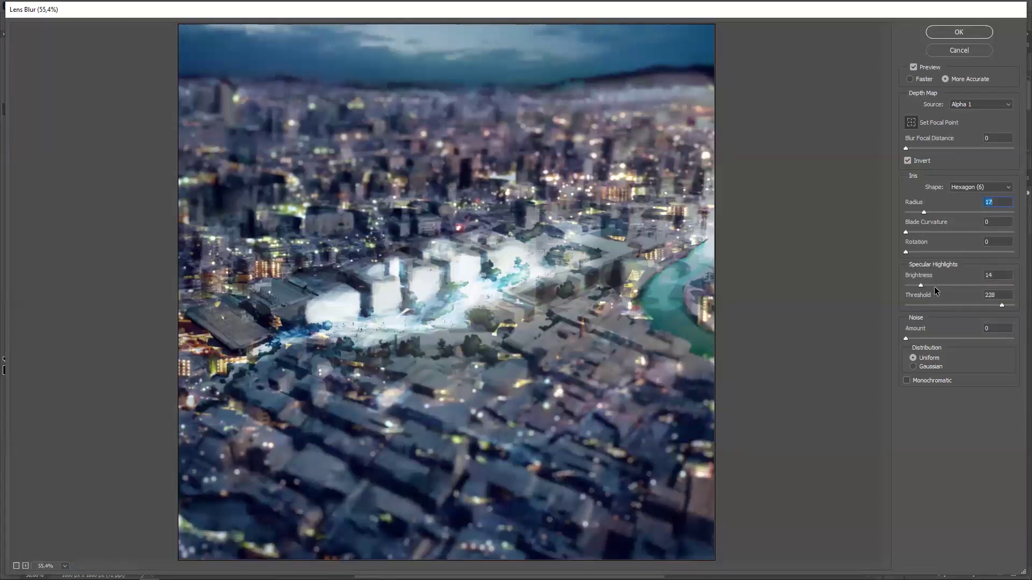
pyautogui.moveTo(974, 285); pyautogui.dragTo(924, 286)
pyautogui.moveTo(924, 212); pyautogui.dragTo(959, 213)
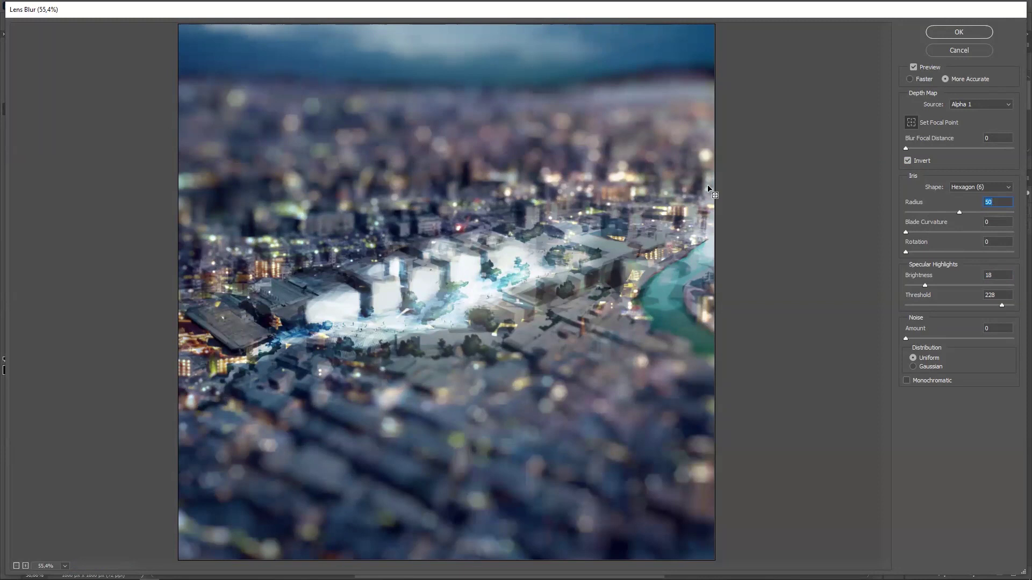
pyautogui.moveTo(960, 213); pyautogui.dragTo(920, 211)
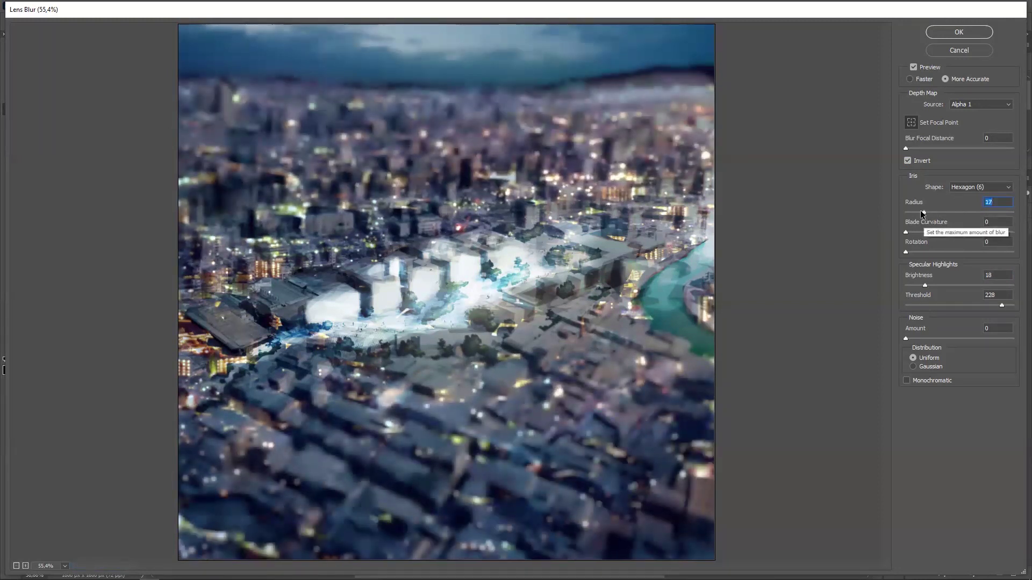
pyautogui.click(945, 29)
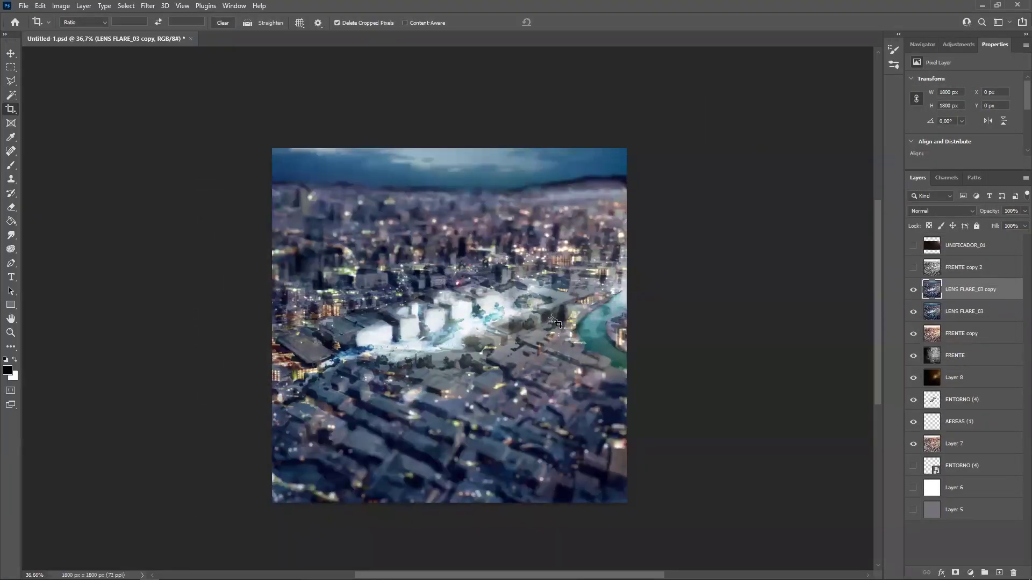
# Compare the image with and without the blurred LENS FLARE_03 copy, and move the FRENTE copy layer above it
pyautogui.click(913, 291)
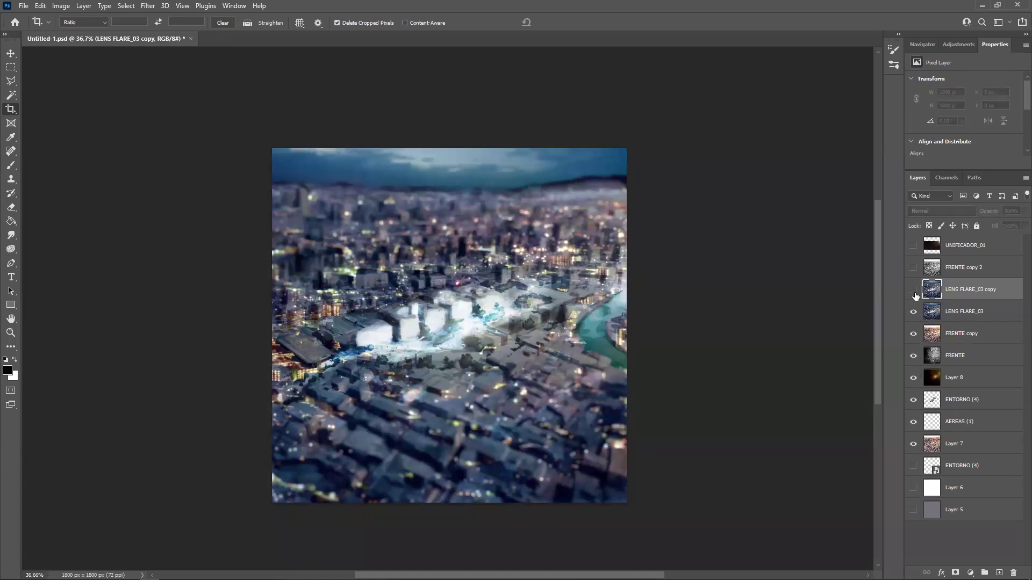
pyautogui.click(913, 290)
pyautogui.scroll(-1, 689, 299)
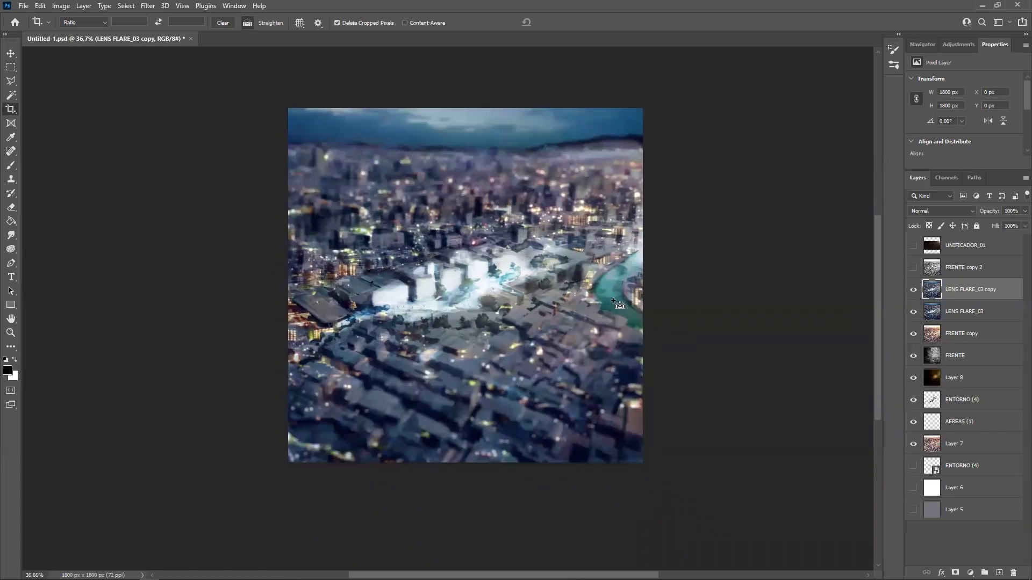
pyautogui.moveTo(986, 339); pyautogui.dragTo(971, 280)
pyautogui.scroll(1, 527, 236)
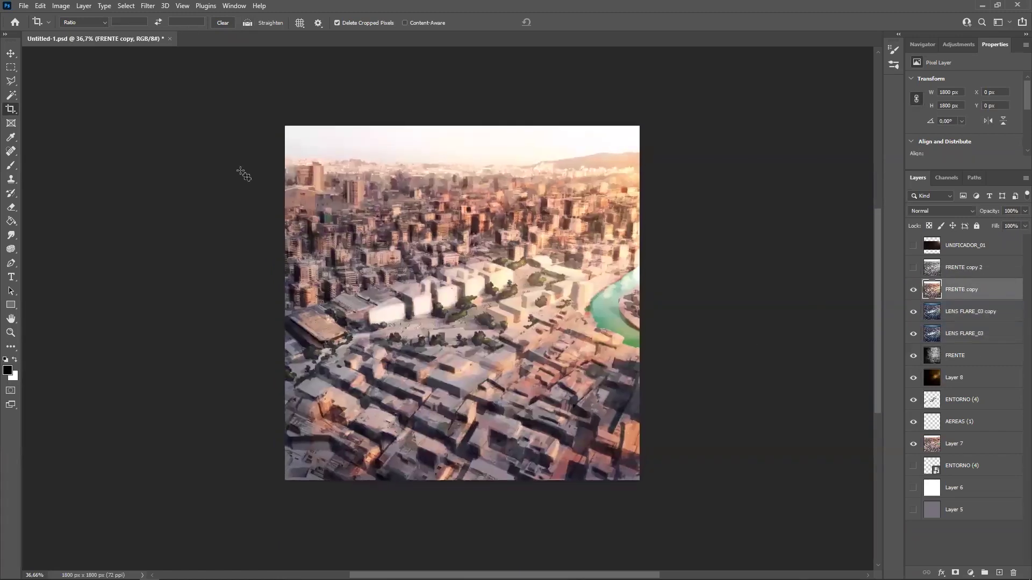
# Repeat the Lens Blur on the FRENTE copy layer and on a duplicate of it
pyautogui.click(151, 6)
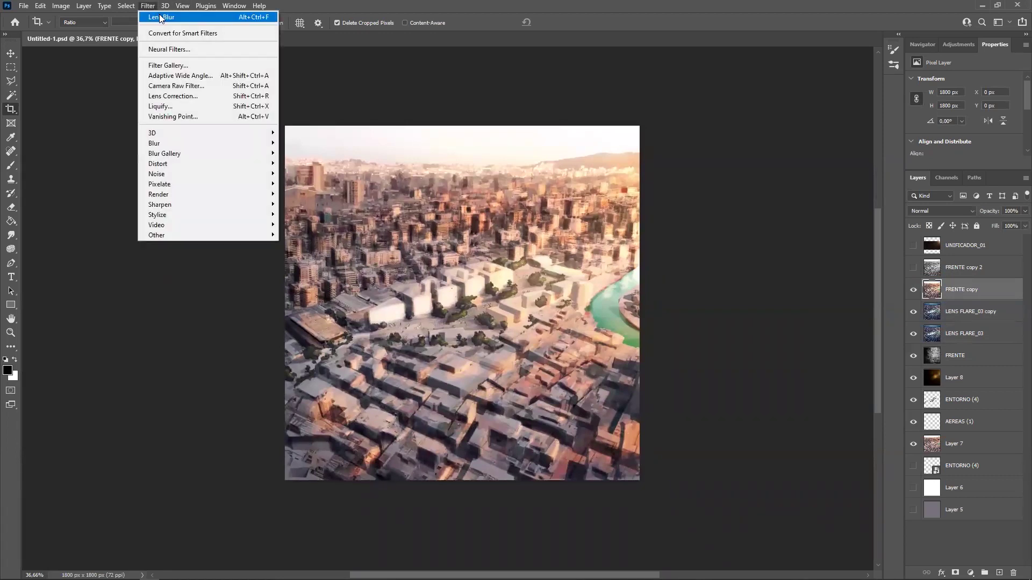
pyautogui.click(160, 17)
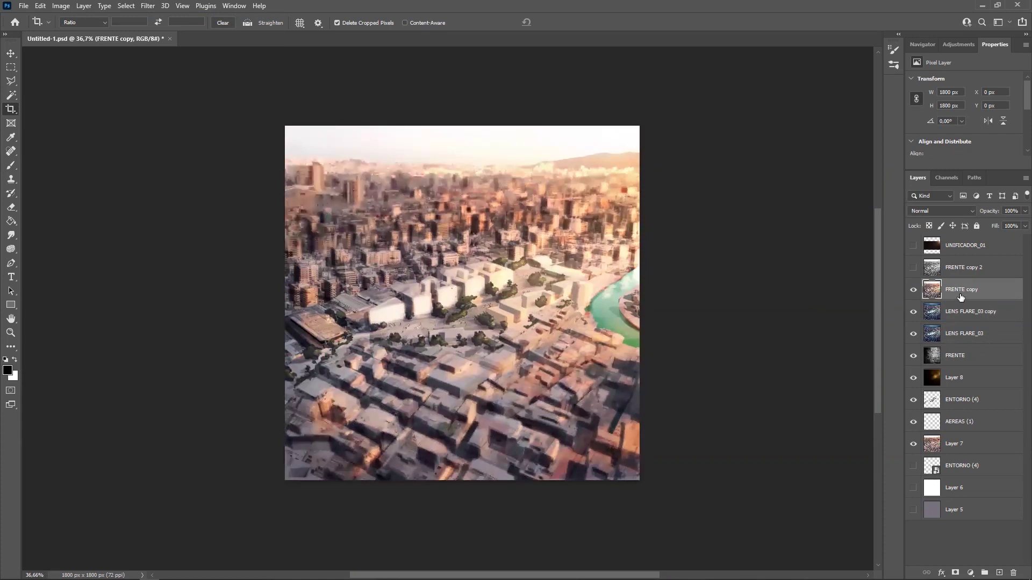
pyautogui.moveTo(957, 295); pyautogui.dragTo(999, 573)
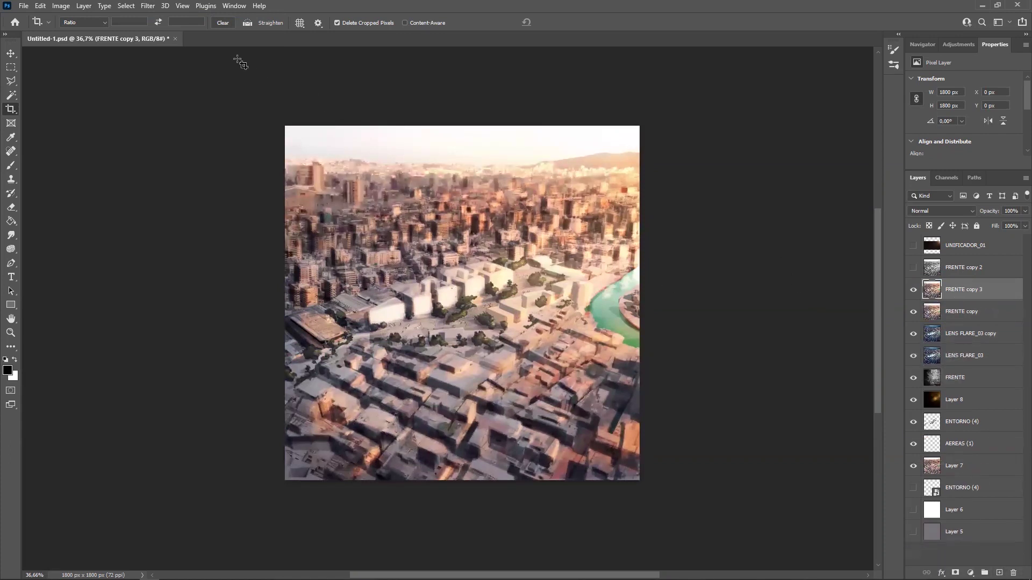
pyautogui.click(148, 6)
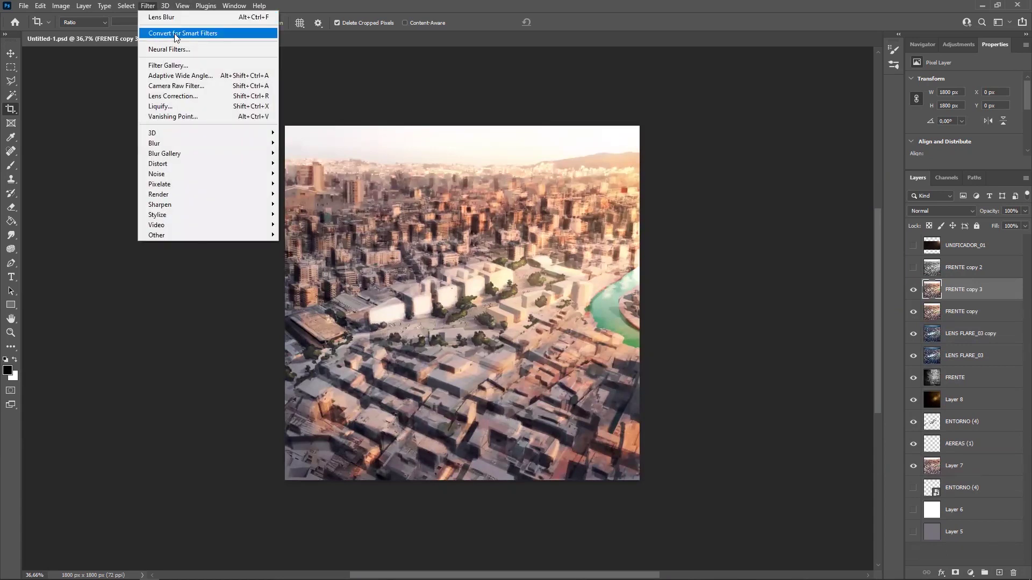
pyautogui.click(178, 20)
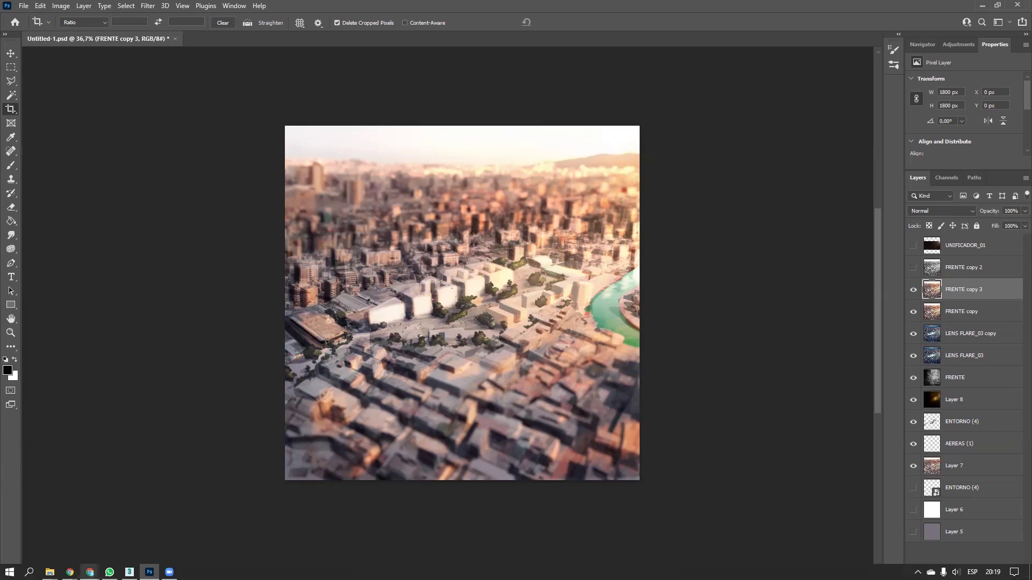
# Switch to Chrome and bring up Google Earth from the window with the tilt shift image search
pyautogui.moveTo(90, 572)
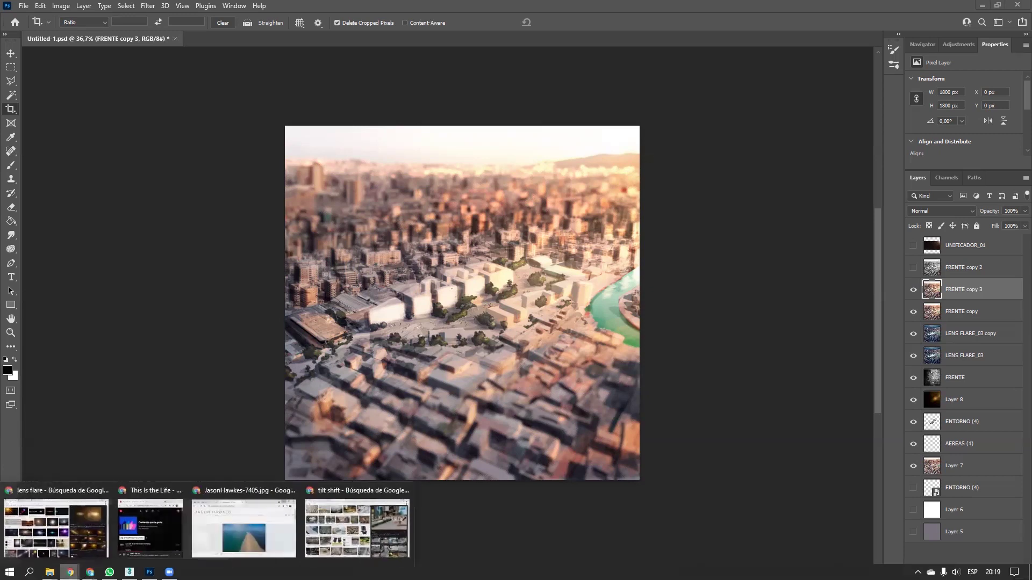
pyautogui.click(72, 485)
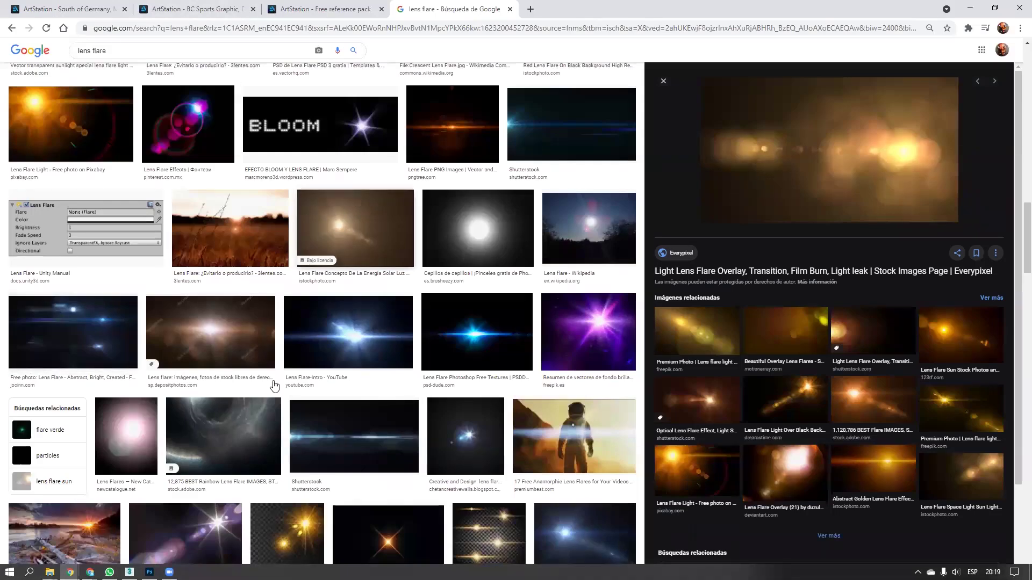
pyautogui.moveTo(70, 572)
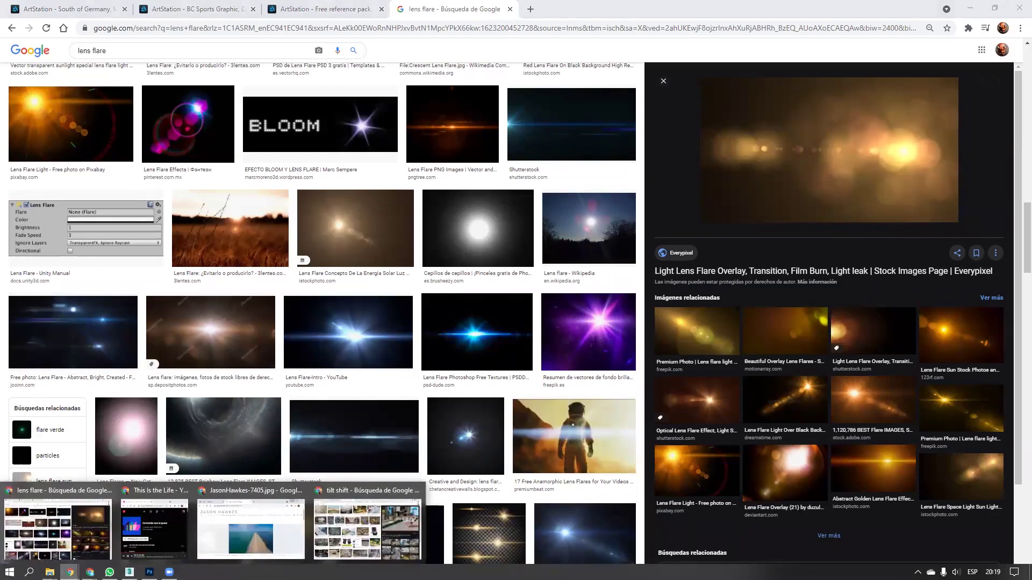
pyautogui.click(334, 512)
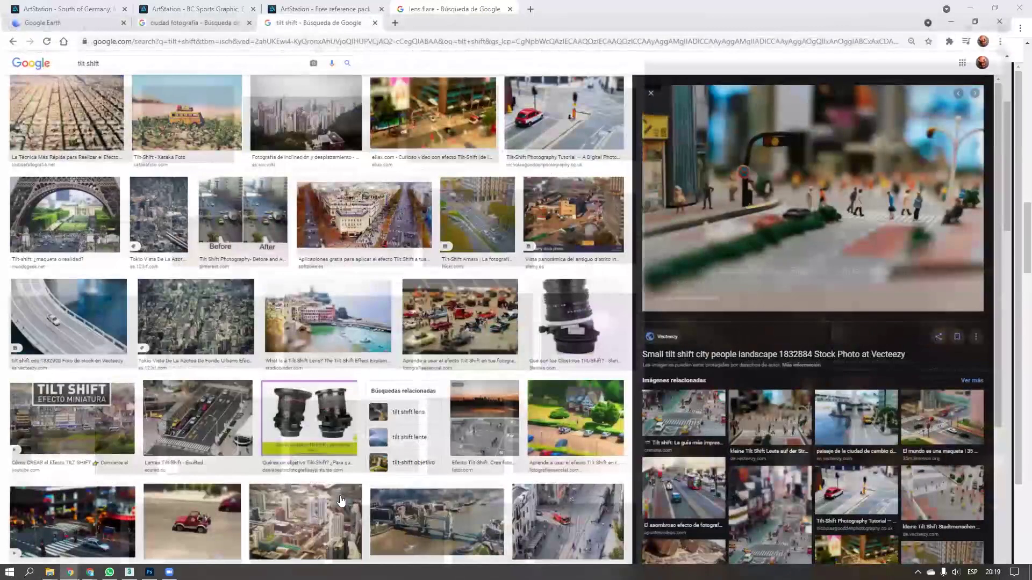
pyautogui.click(76, 6)
# Explore São Paulo from several altitudes in Google Earth and follow the Brazilian coast between Rio de Janeiro and Uruguay
pyautogui.moveTo(615, 187); pyautogui.dragTo(613, 319)
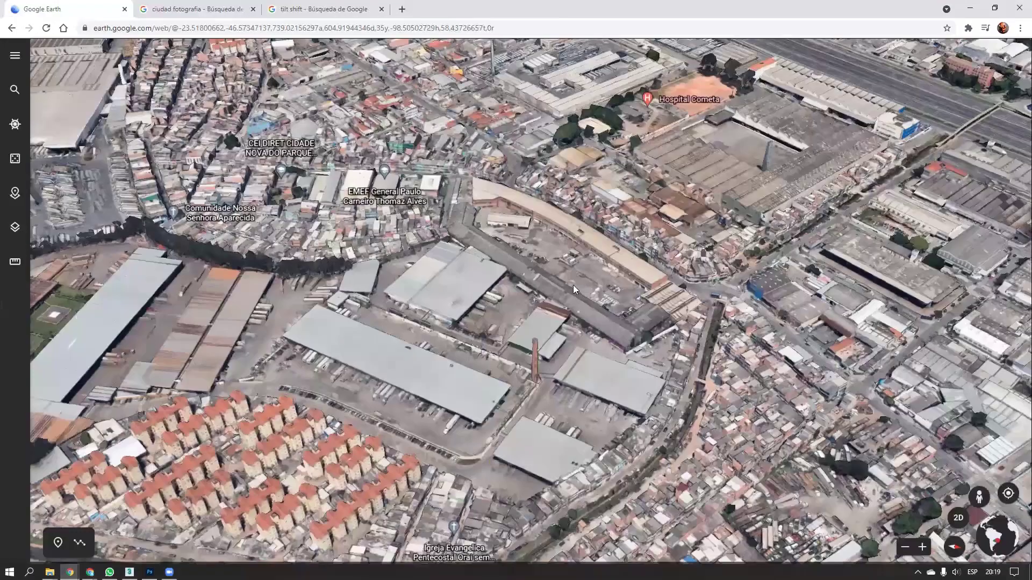
pyautogui.press('o')
pyautogui.scroll(-3, 497, 387)
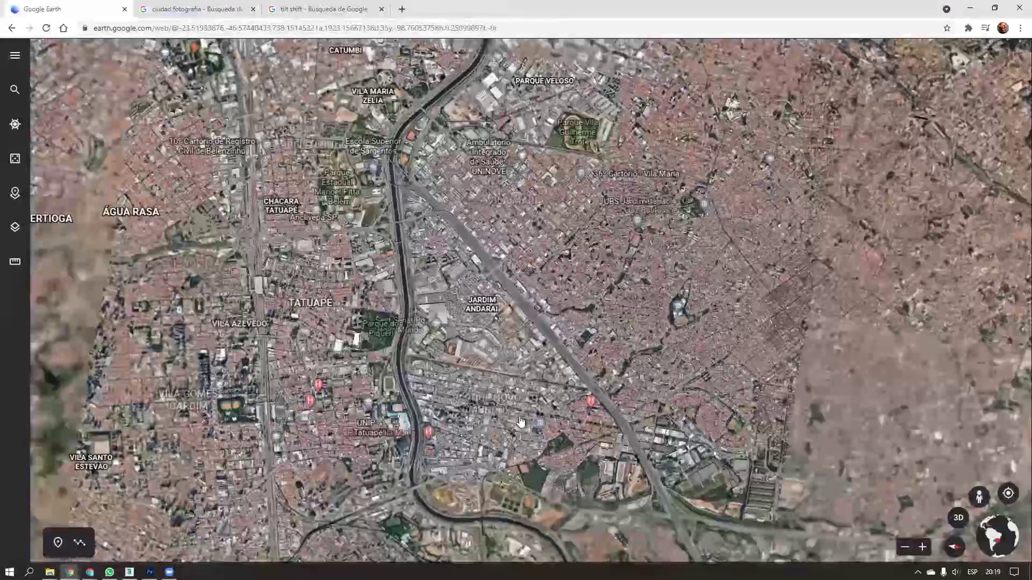
pyautogui.press('o')
pyautogui.scroll(-5, 638, 350)
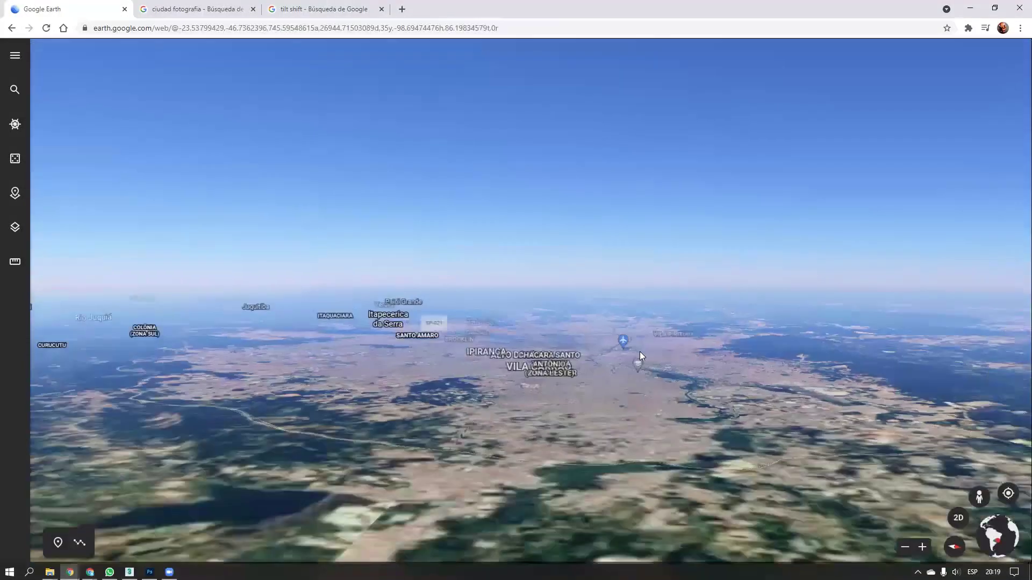
pyautogui.scroll(5, 624, 413)
pyautogui.moveTo(854, 457); pyautogui.dragTo(494, 366, button='middle')
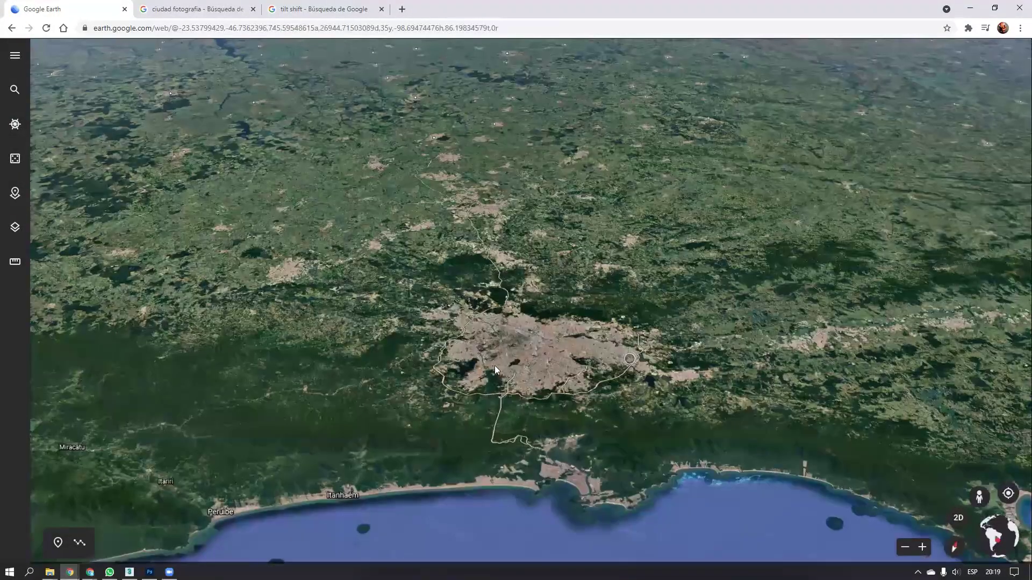
pyautogui.moveTo(946, 372); pyautogui.dragTo(580, 356)
pyautogui.scroll(-5, 579, 357)
pyautogui.moveTo(730, 372); pyautogui.dragTo(768, 454, button='middle')
pyautogui.scroll(3, 791, 425)
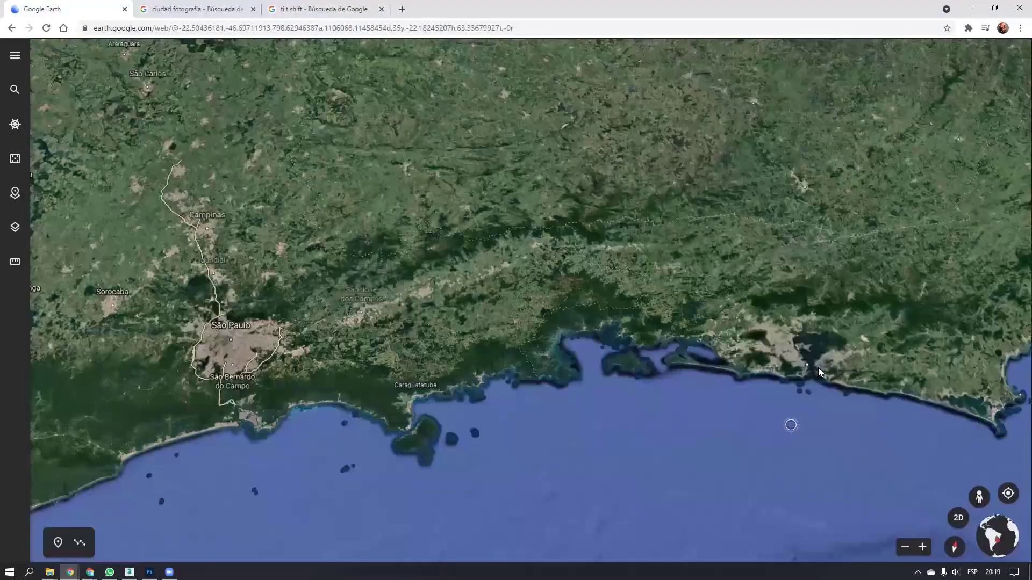
pyautogui.scroll(3, 749, 428)
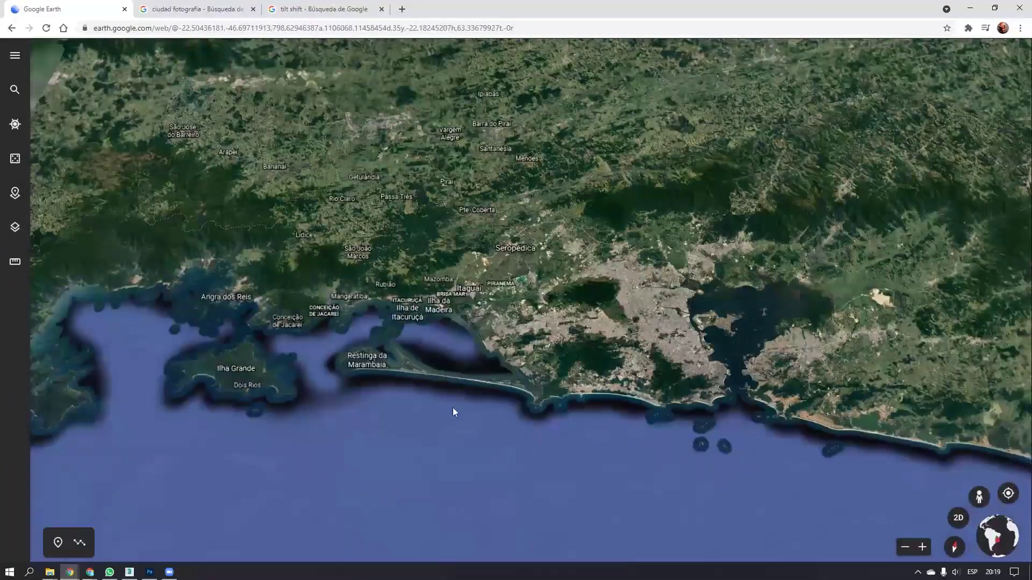
pyautogui.scroll(-5, 453, 408)
pyautogui.moveTo(453, 408); pyautogui.dragTo(622, 300)
pyautogui.moveTo(573, 393); pyautogui.dragTo(620, 347)
pyautogui.moveTo(551, 377); pyautogui.dragTo(646, 244)
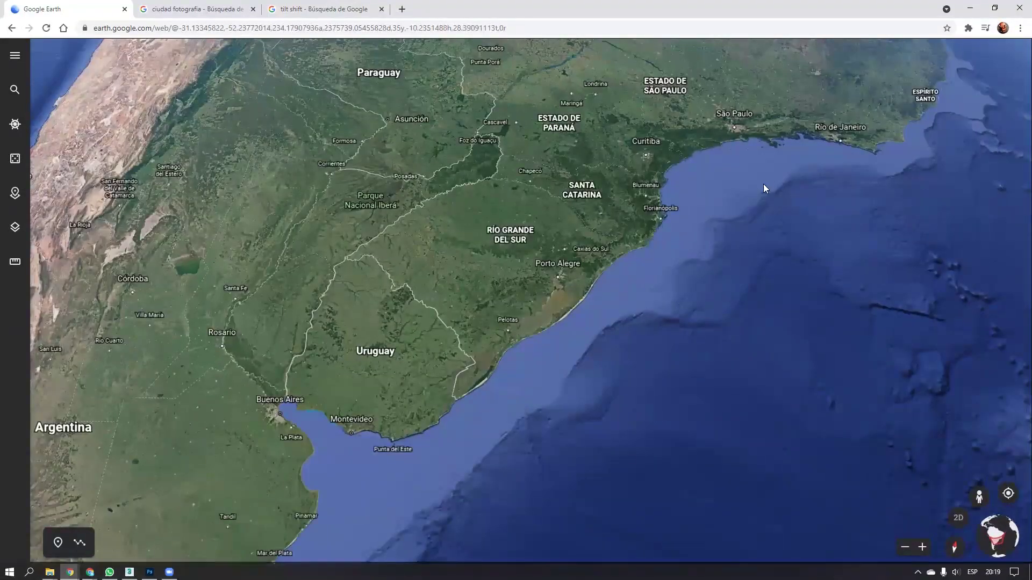
pyautogui.moveTo(763, 184); pyautogui.dragTo(702, 311)
# Examine Rio de Janeiro's dense hillside housing beside the forest from close oblique aerial views
pyautogui.scroll(5, 505, 365)
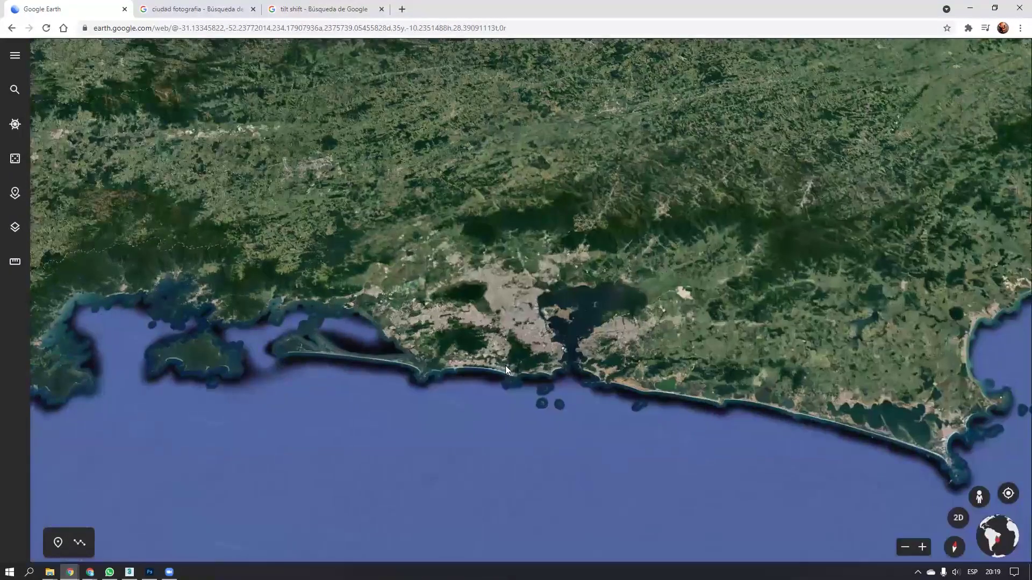
pyautogui.scroll(5, 560, 407)
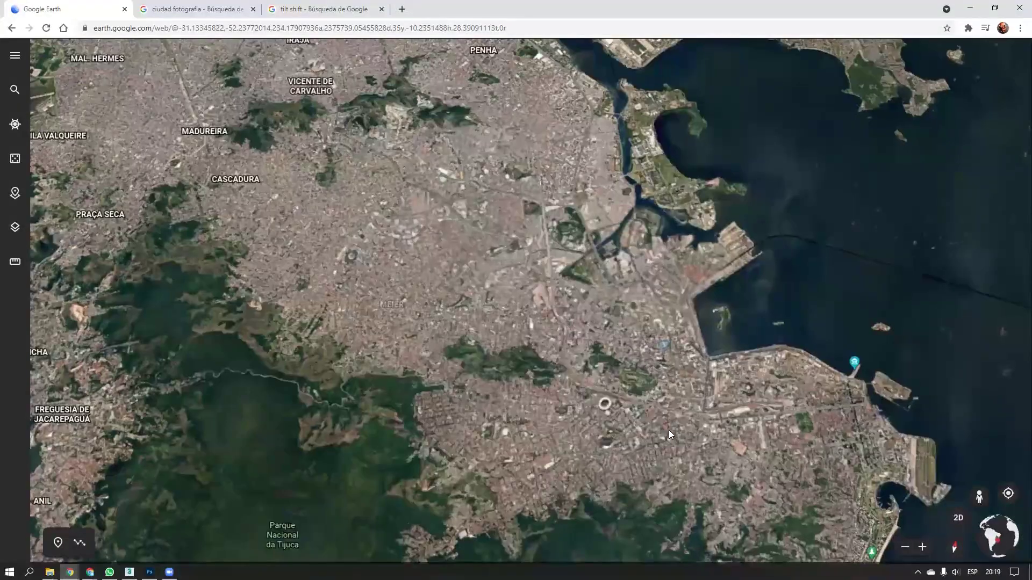
pyautogui.scroll(4, 668, 430)
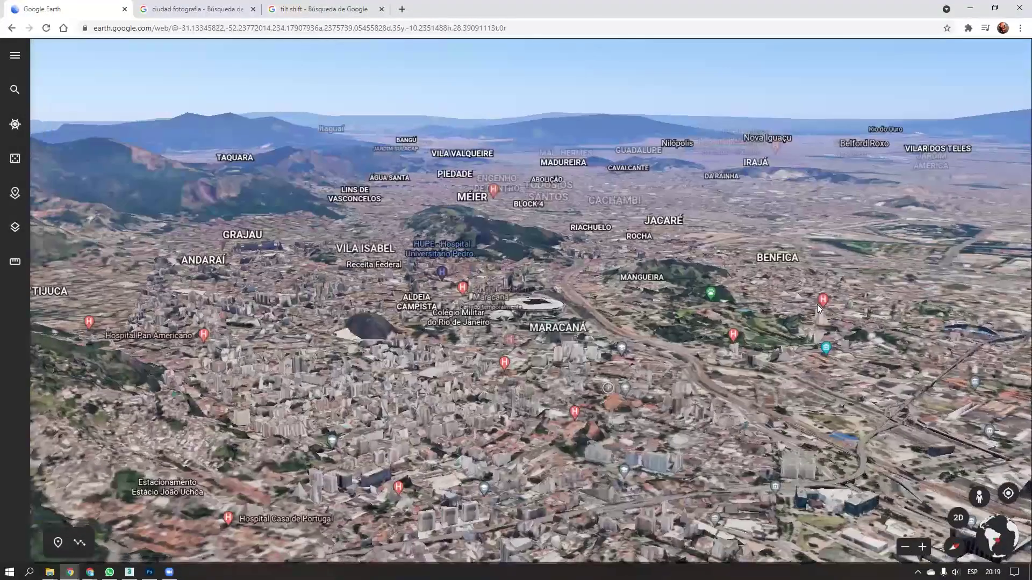
pyautogui.scroll(4, 817, 304)
pyautogui.scroll(5, 714, 268)
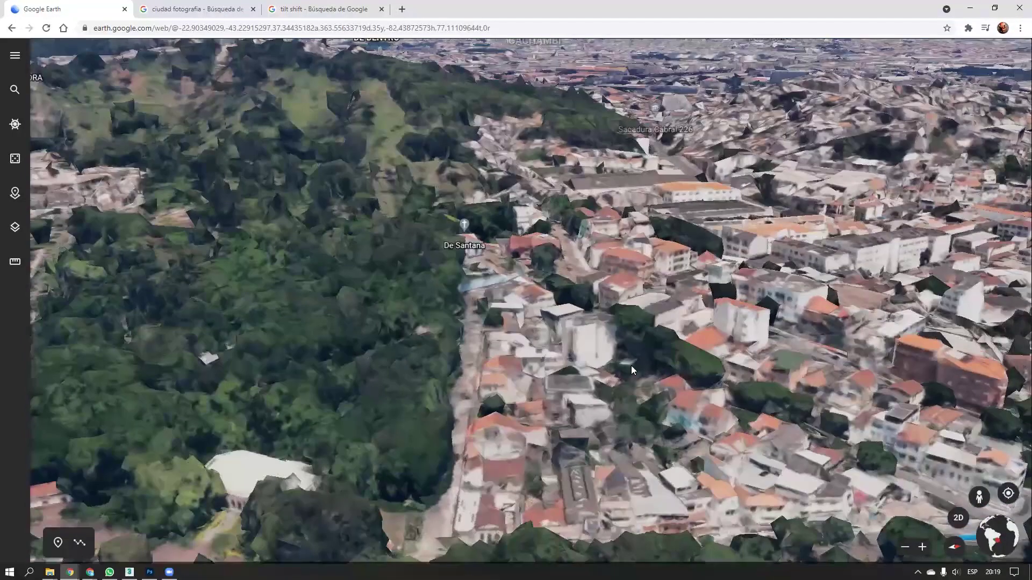
pyautogui.scroll(5, 631, 365)
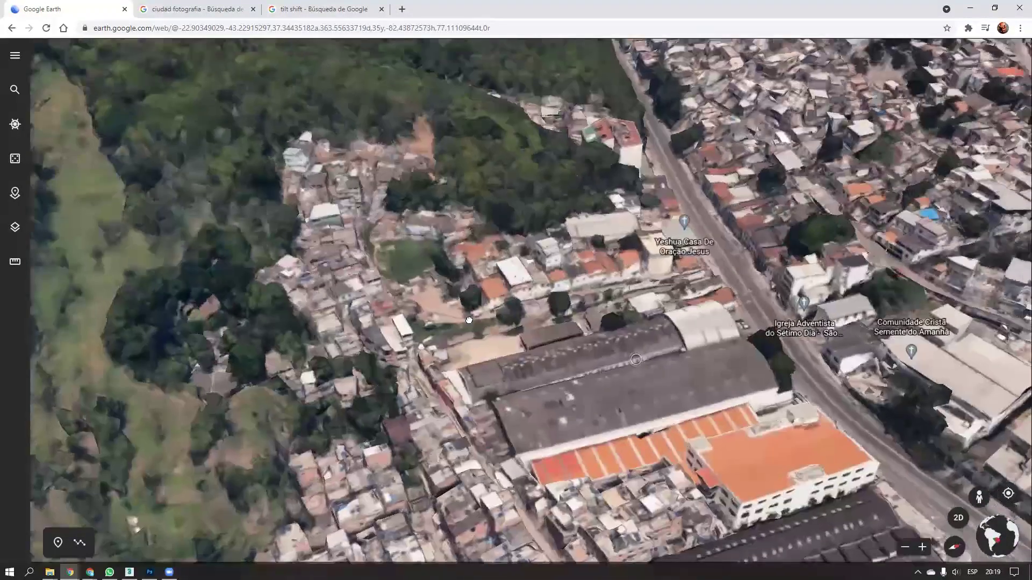
pyautogui.scroll(5, 463, 330)
pyautogui.moveTo(428, 321); pyautogui.dragTo(323, 311, button='middle')
pyautogui.moveTo(563, 363); pyautogui.dragTo(625, 403)
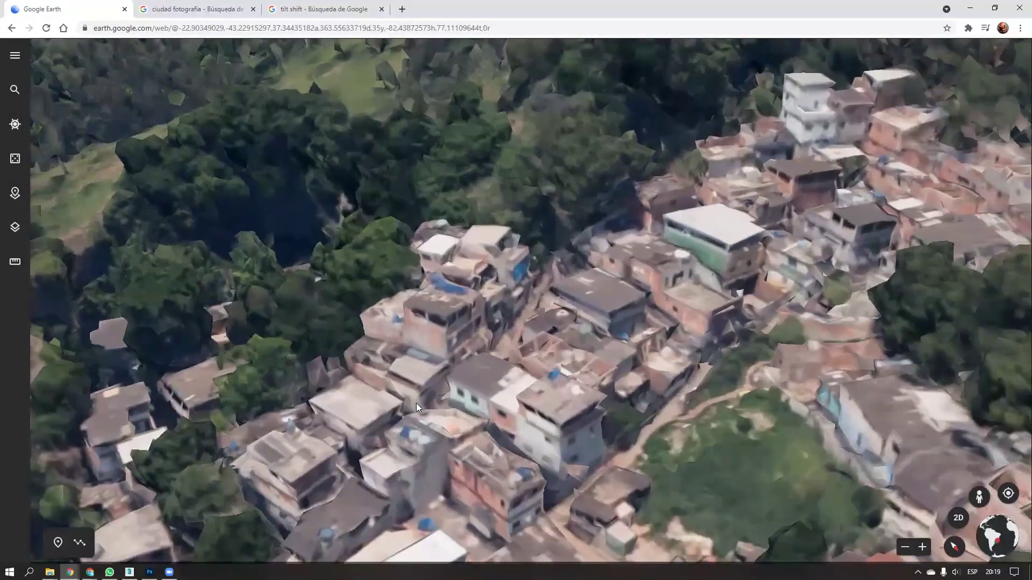
pyautogui.moveTo(614, 328); pyautogui.dragTo(712, 347)
pyautogui.scroll(-2, 558, 339)
pyautogui.scroll(-2, 558, 338)
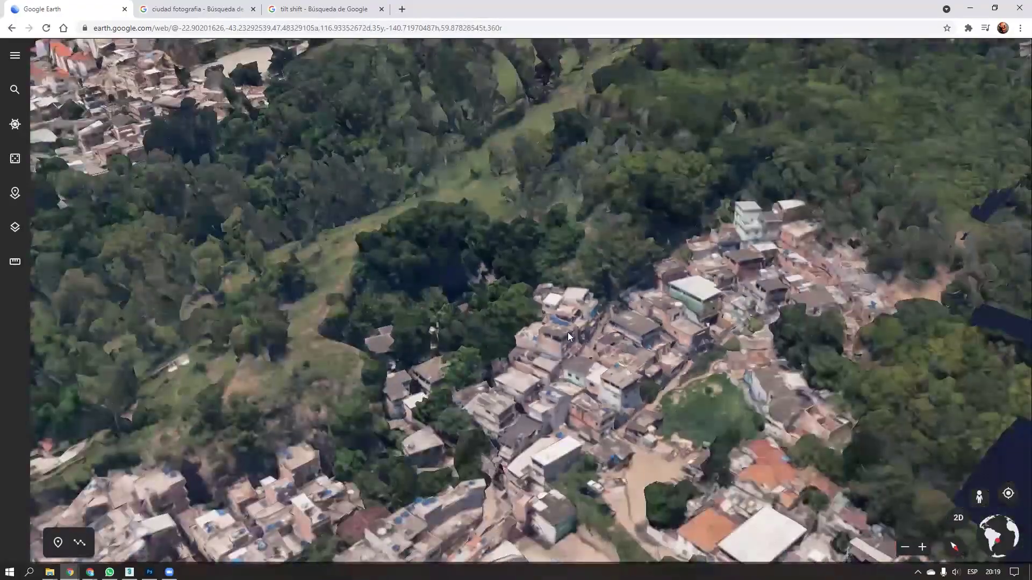
pyautogui.scroll(-2, 651, 422)
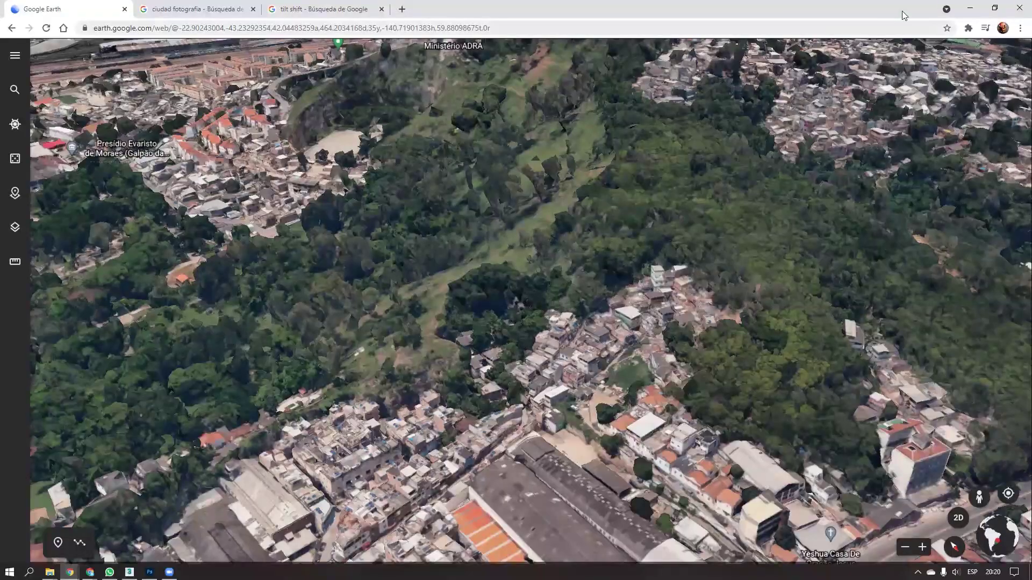
# Return to Photoshop and hide the FRENTE copy 3 and FRENTE copy layers to show the night version
pyautogui.click(970, 8)
pyautogui.click(972, 6)
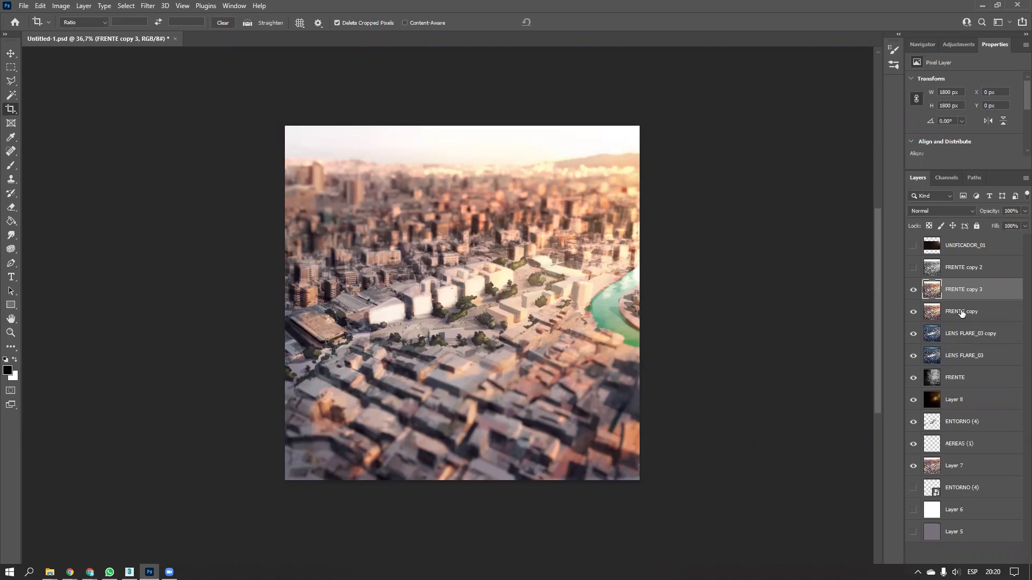
pyautogui.click(913, 290)
pyautogui.click(913, 311)
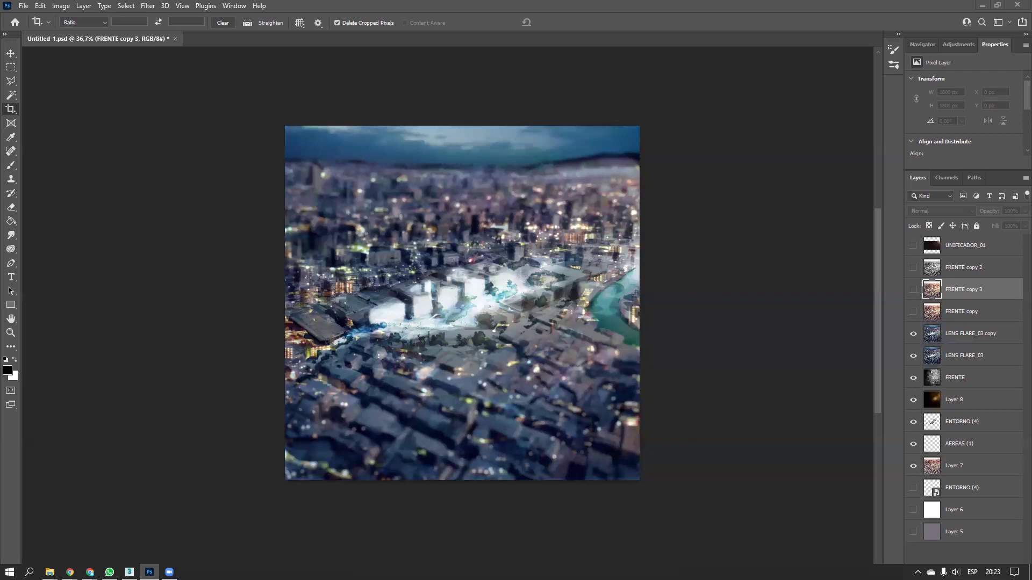
# Switch to Chrome and close the PERSPECTIVAS AEREAS document to get to the TALLER PINXCEL Drive folder
pyautogui.hotkey('alt', 'Tab')
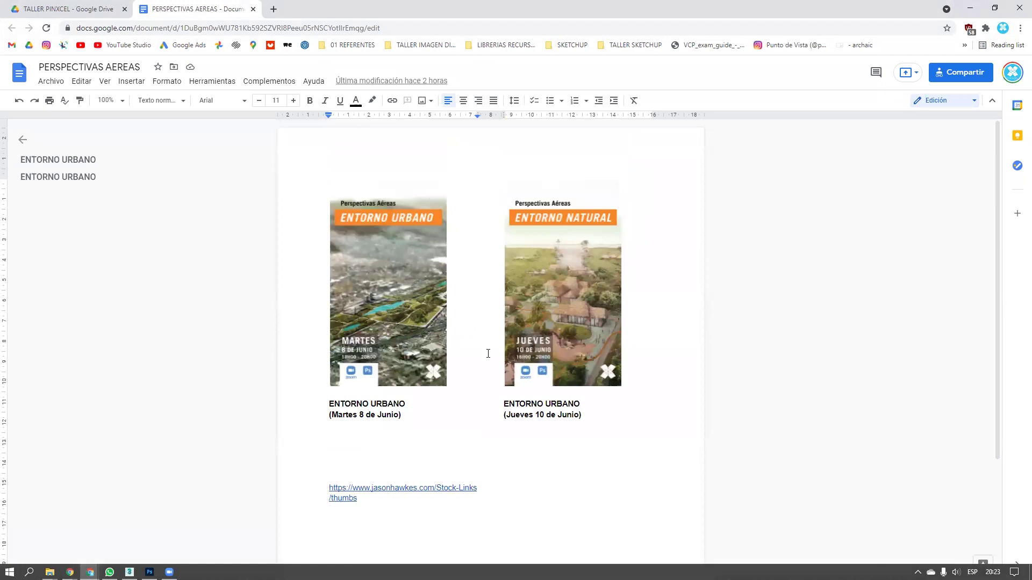
pyautogui.click(335, 425)
pyautogui.click(253, 9)
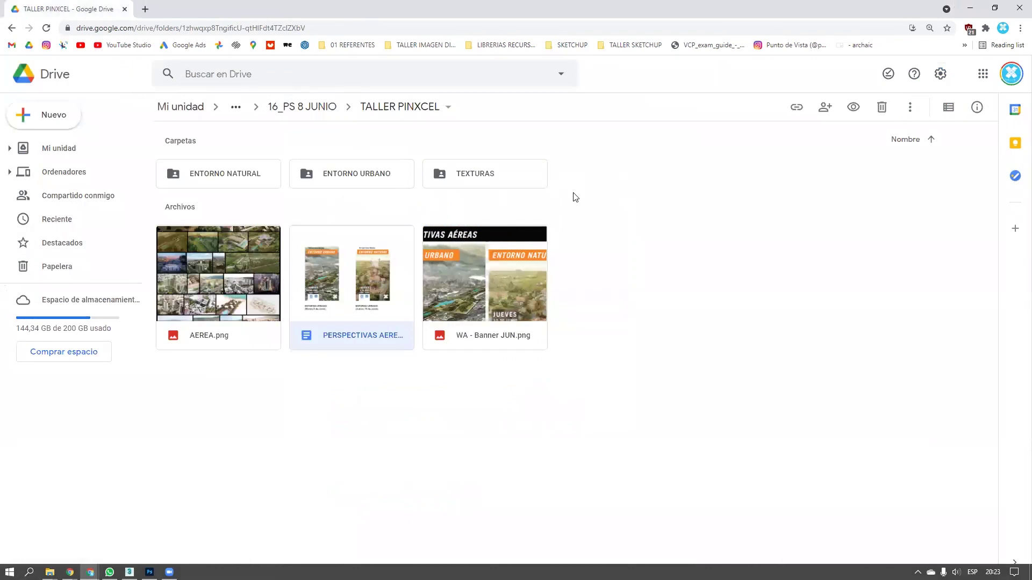